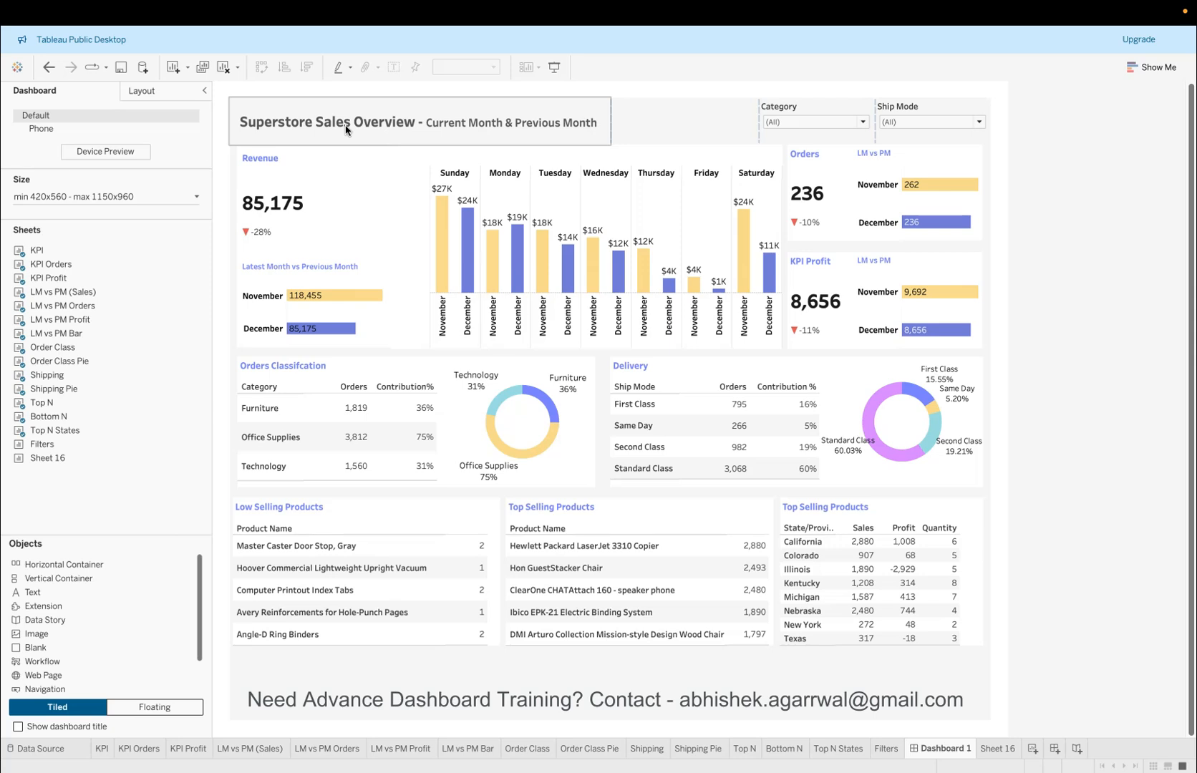
Step: Examine the Revenue KPI with its percentage change and the latest-versus-previous-month sales bars on the Superstore Sales Overview dashboard
left_click(326, 140)
left_click(336, 193)
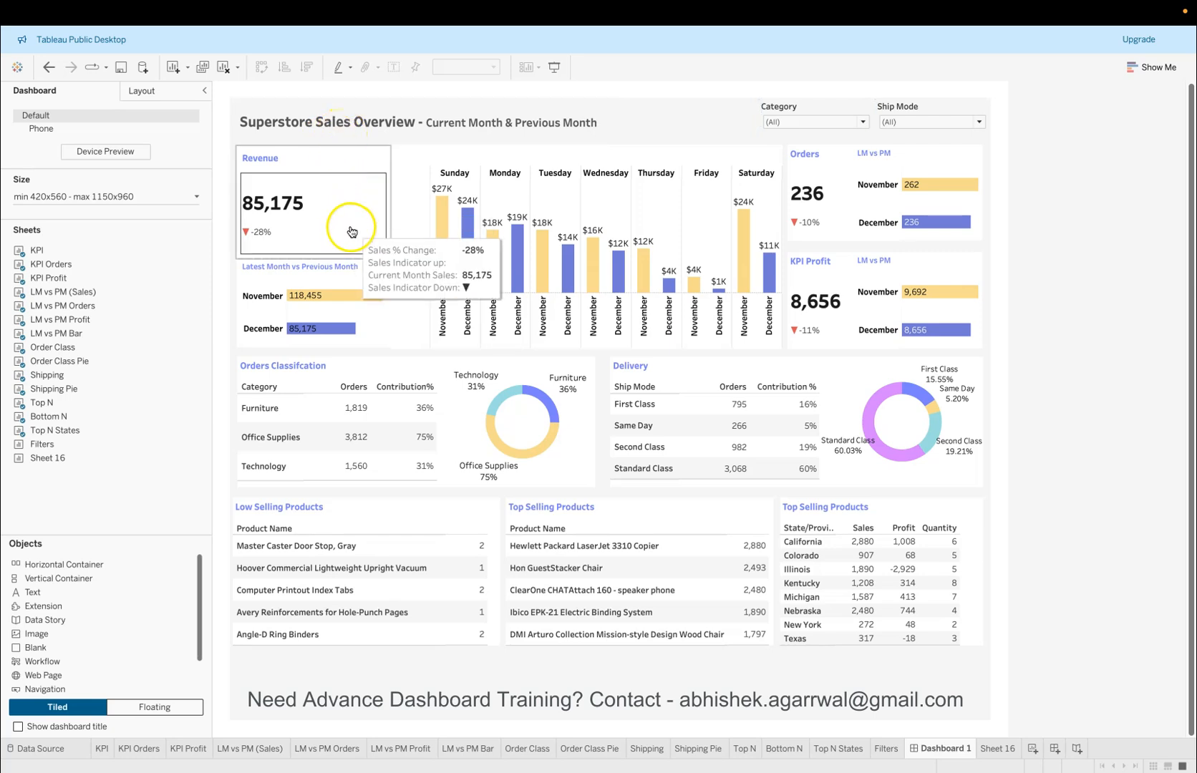
left_click(314, 185)
mouse_move(319, 226)
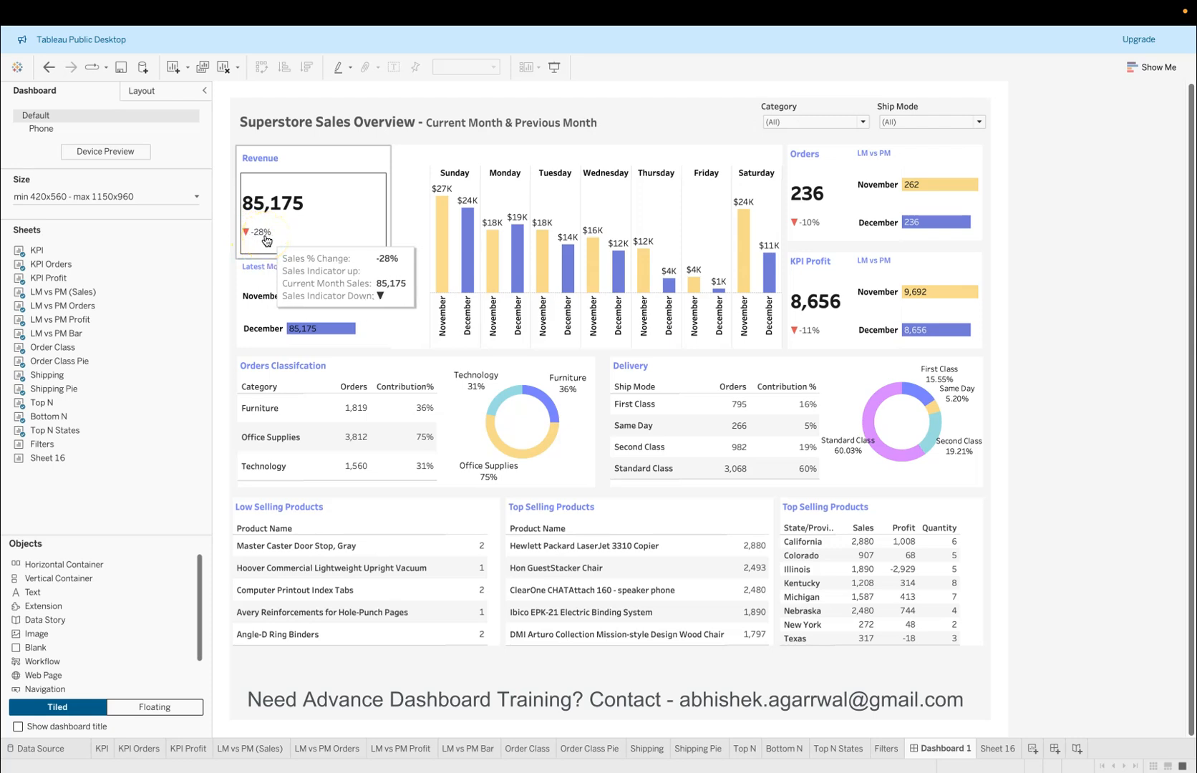
left_click(264, 320)
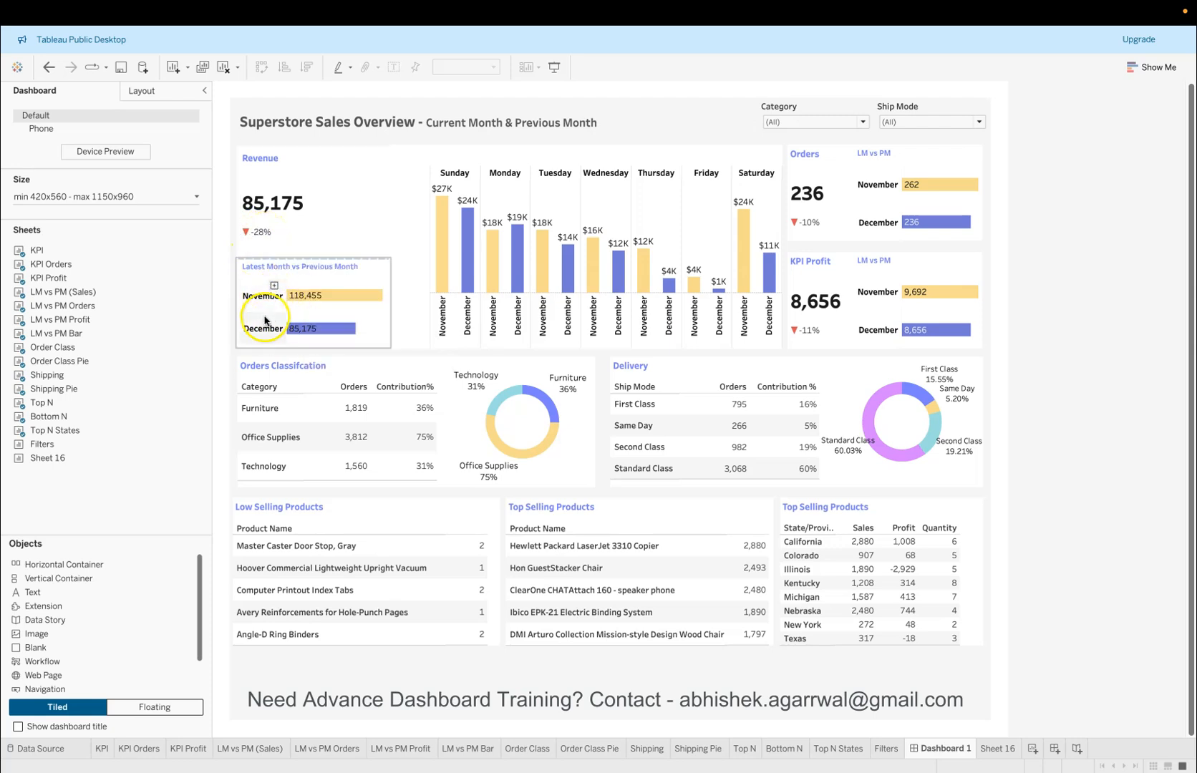
left_click(305, 304)
left_click(295, 335)
left_click(304, 341)
left_click(262, 247)
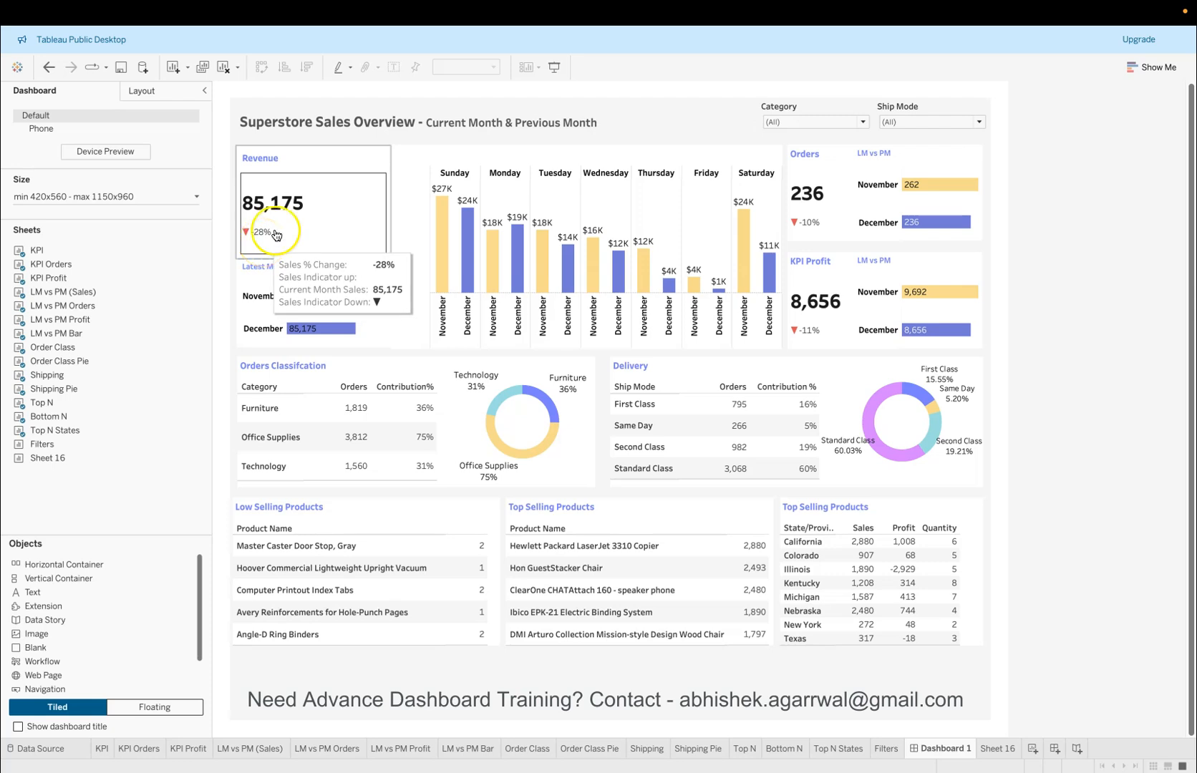
Step: Examine the Orders and Profit KPIs with their month-over-month bars and compare them with the Revenue block
left_click(812, 161)
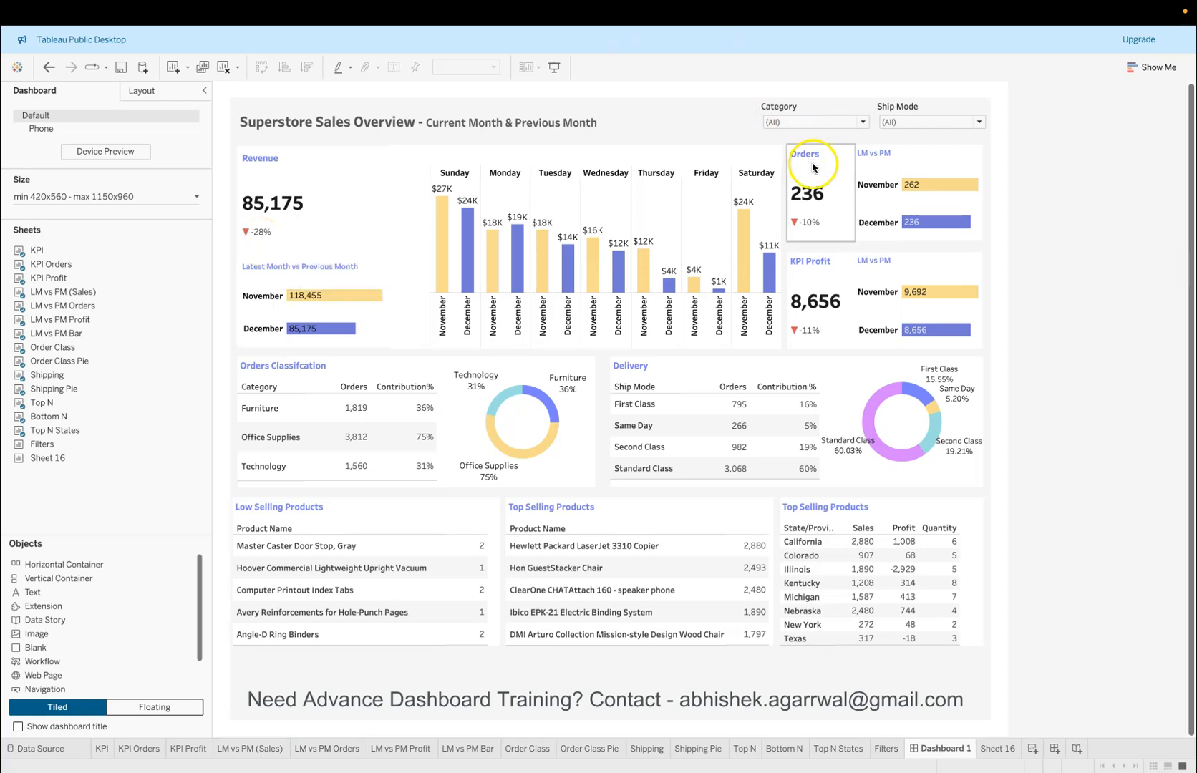
left_click(890, 276)
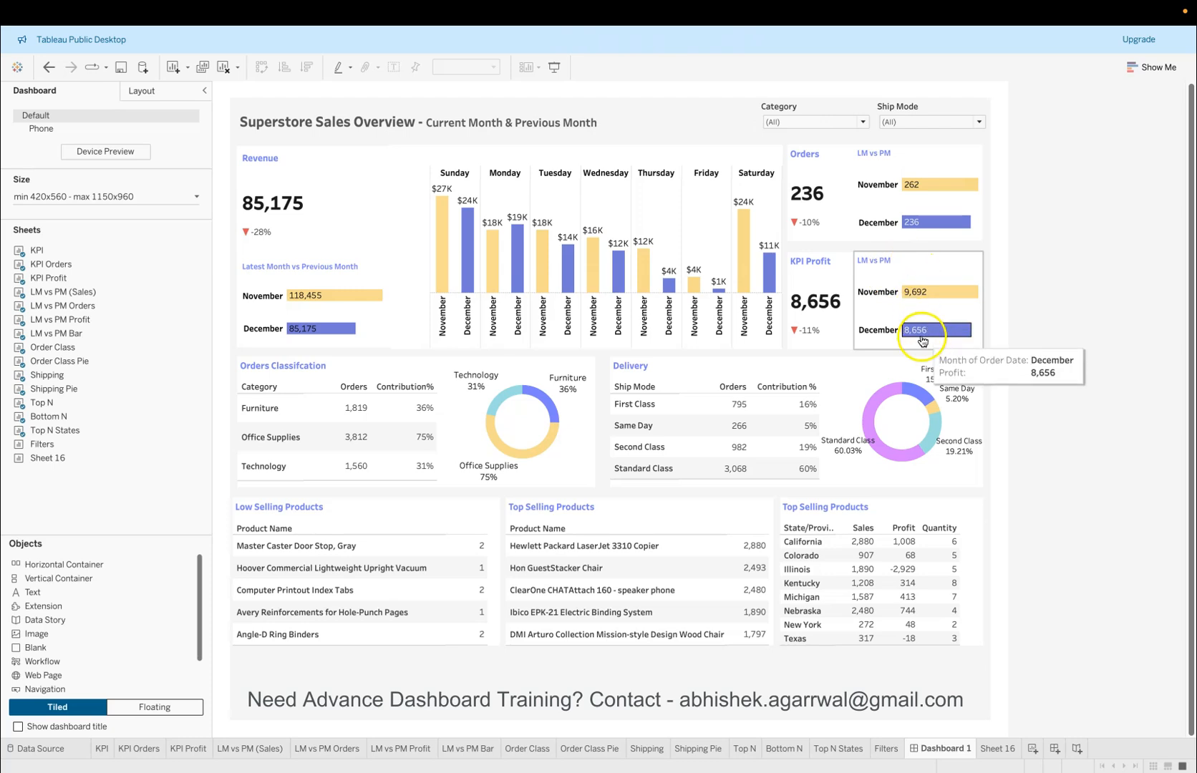
left_click(832, 334)
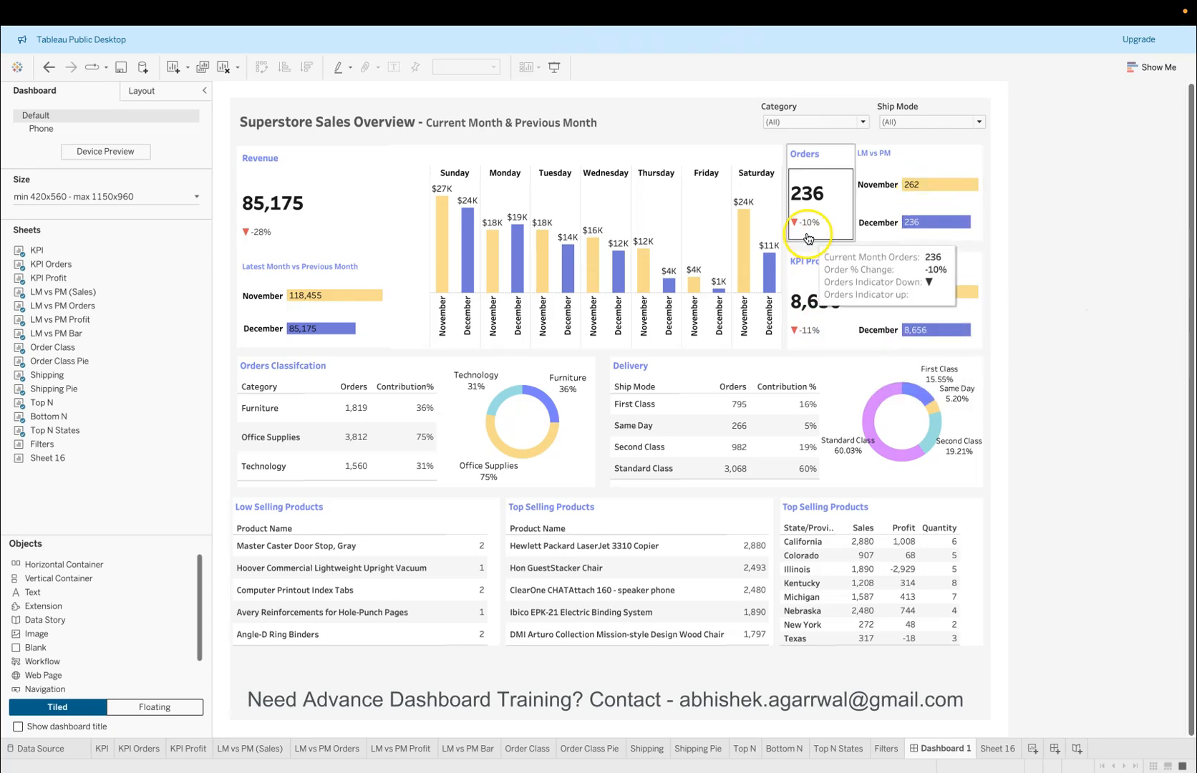
left_click(890, 279)
left_click(382, 267)
left_click(310, 169)
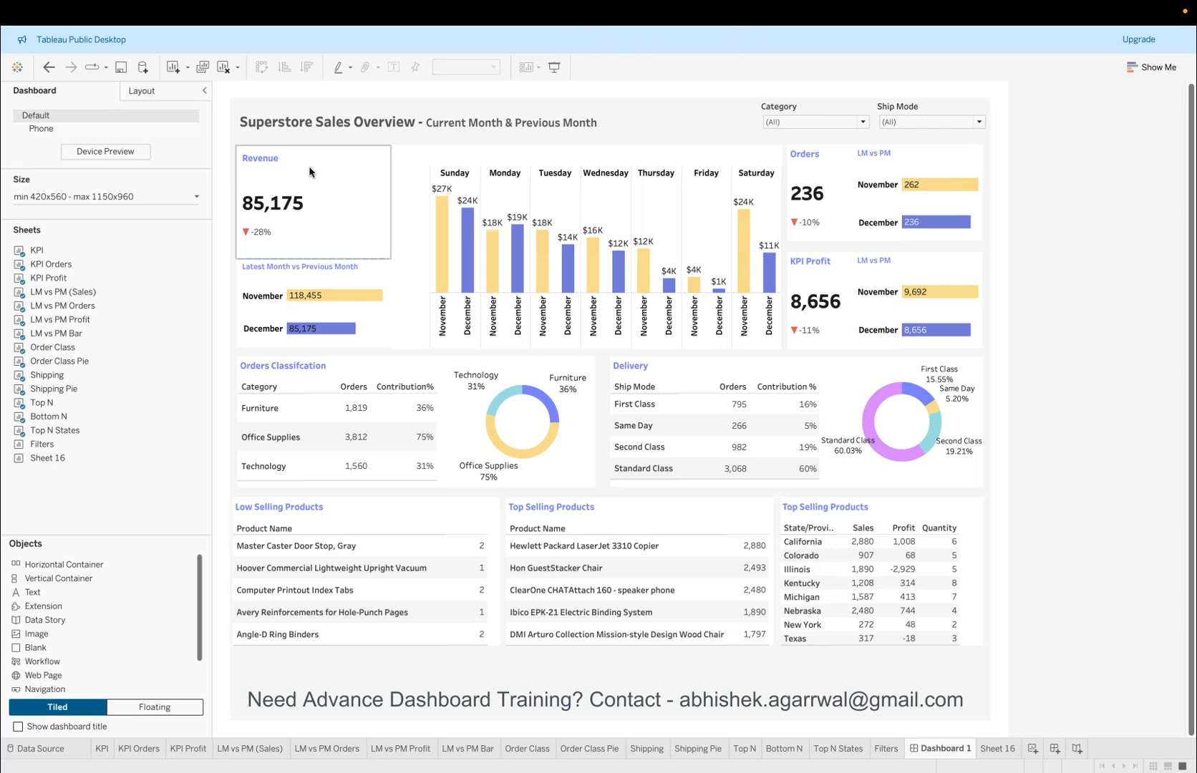
Step: Examine the weekday revenue chart and the breakdowns of orders by category and ship mode
left_click(458, 164)
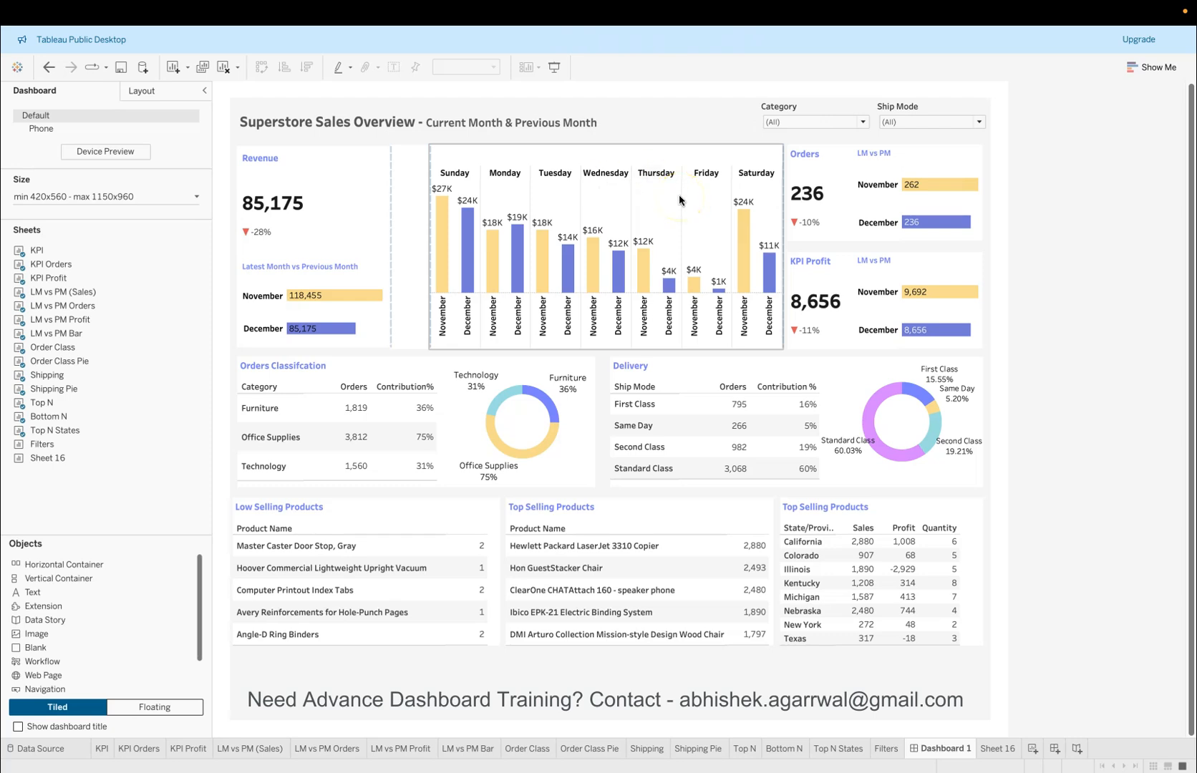
mouse_move(323, 420)
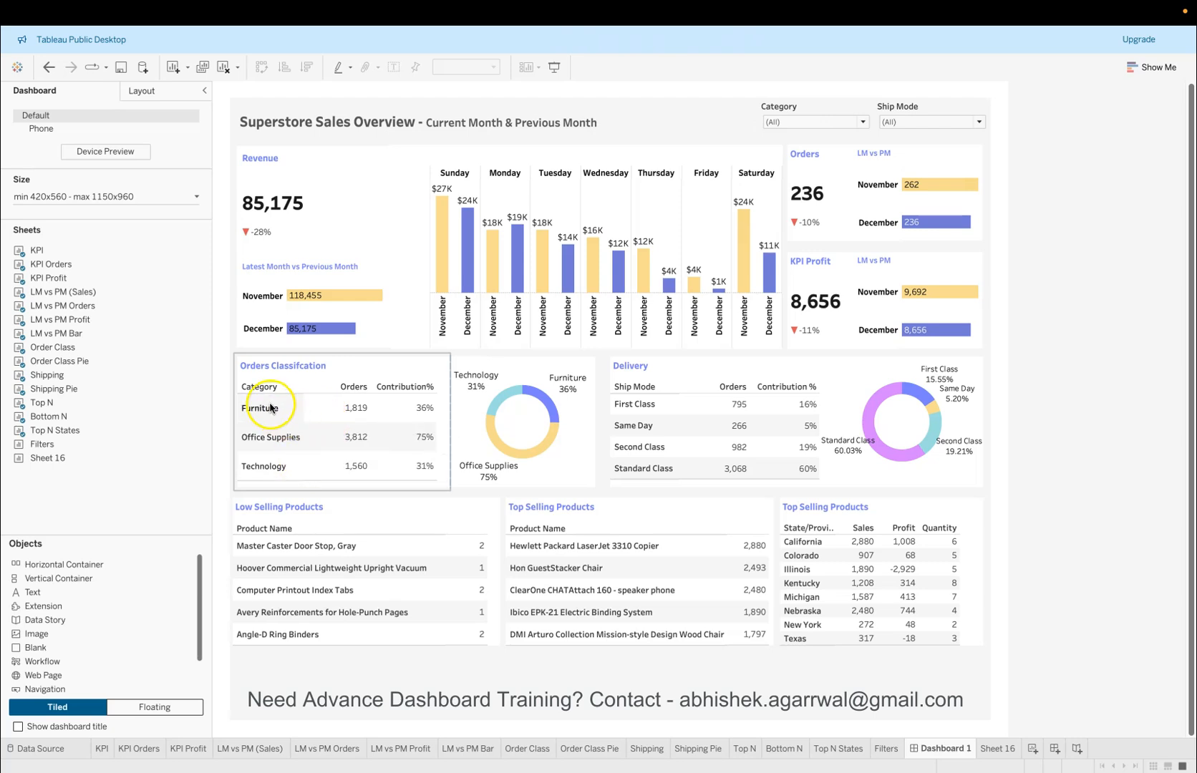
mouse_move(324, 389)
mouse_move(431, 471)
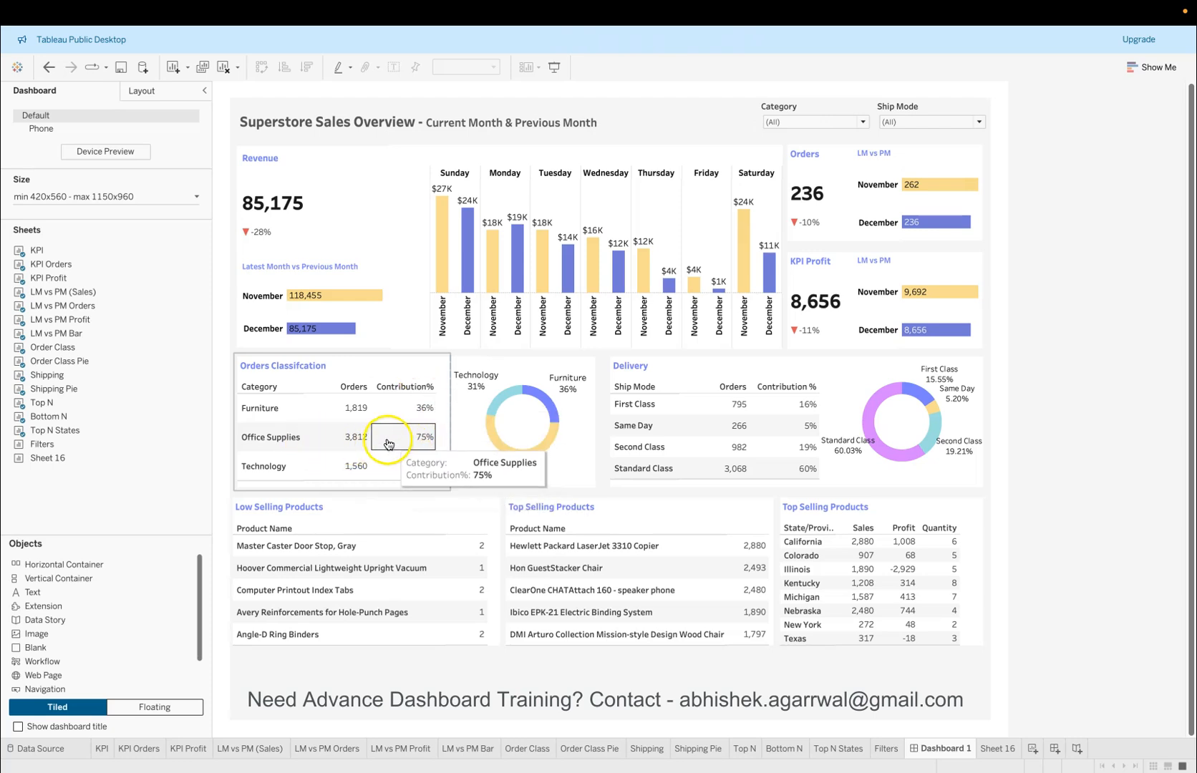
mouse_move(504, 474)
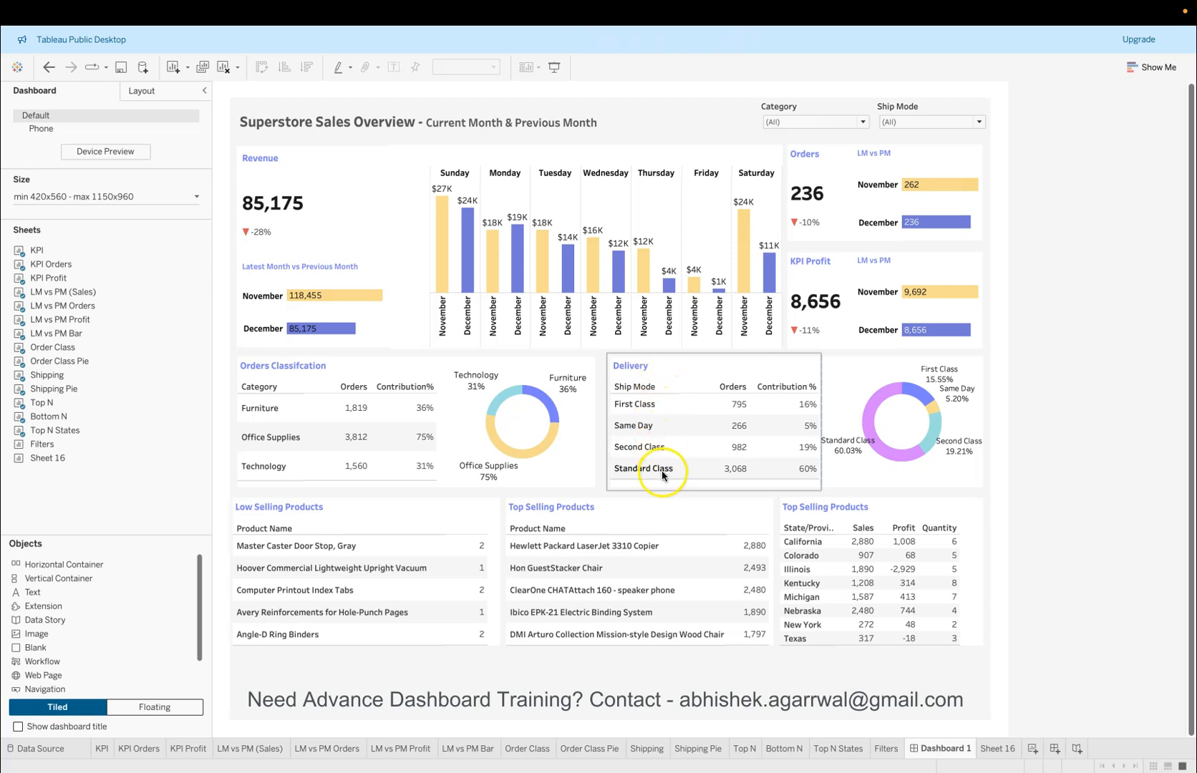
mouse_move(797, 474)
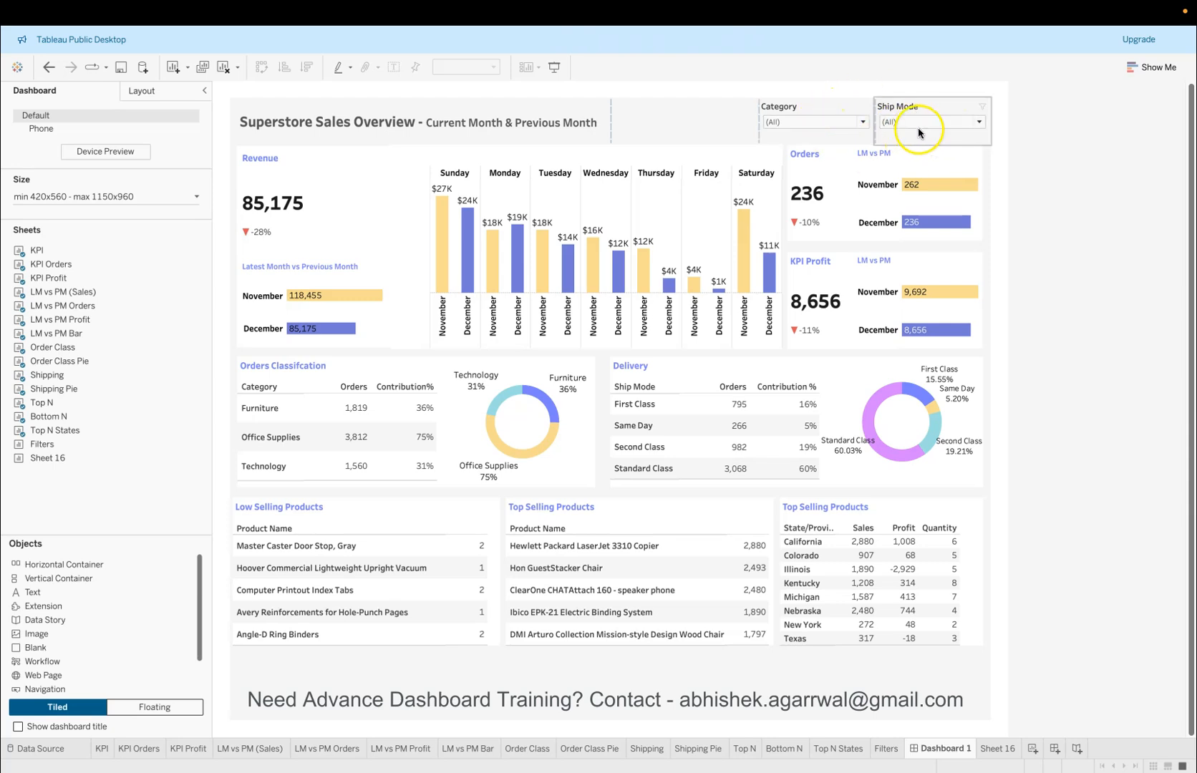
mouse_move(888, 459)
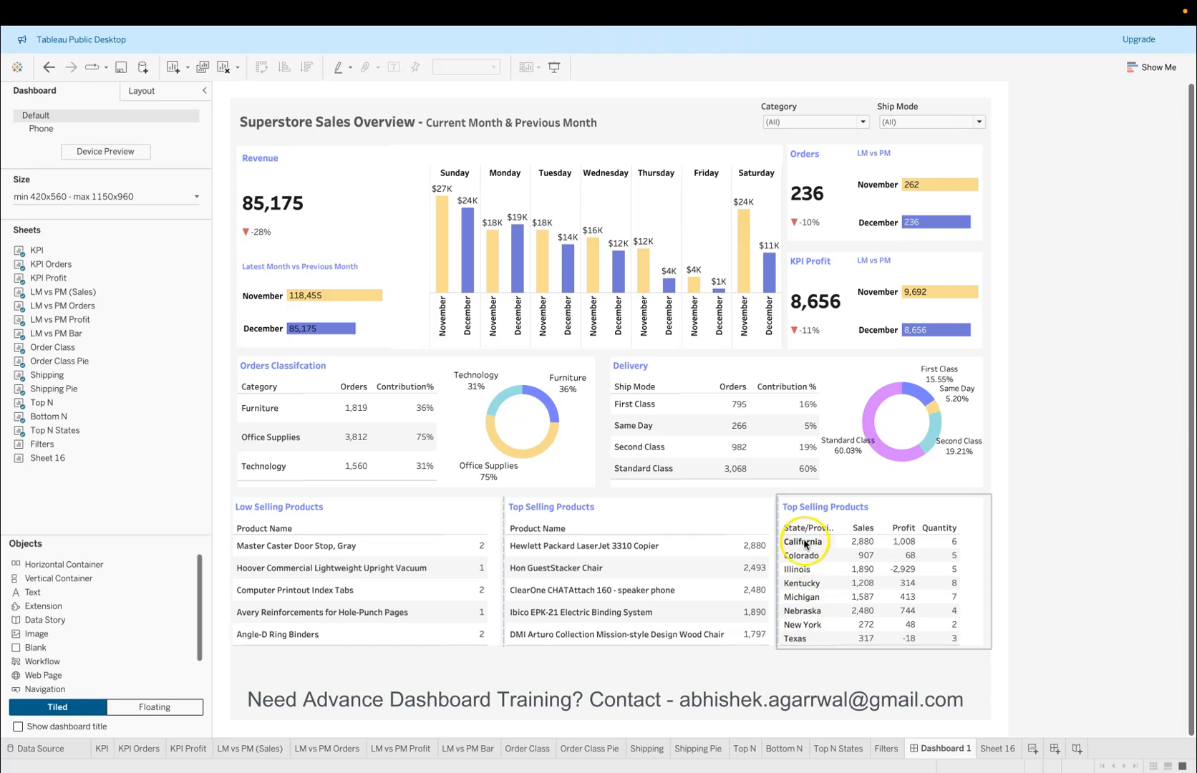
Step: Examine sales, profit and quantity by state in the state table, comparing the sales and profit of Illinois
mouse_move(863, 553)
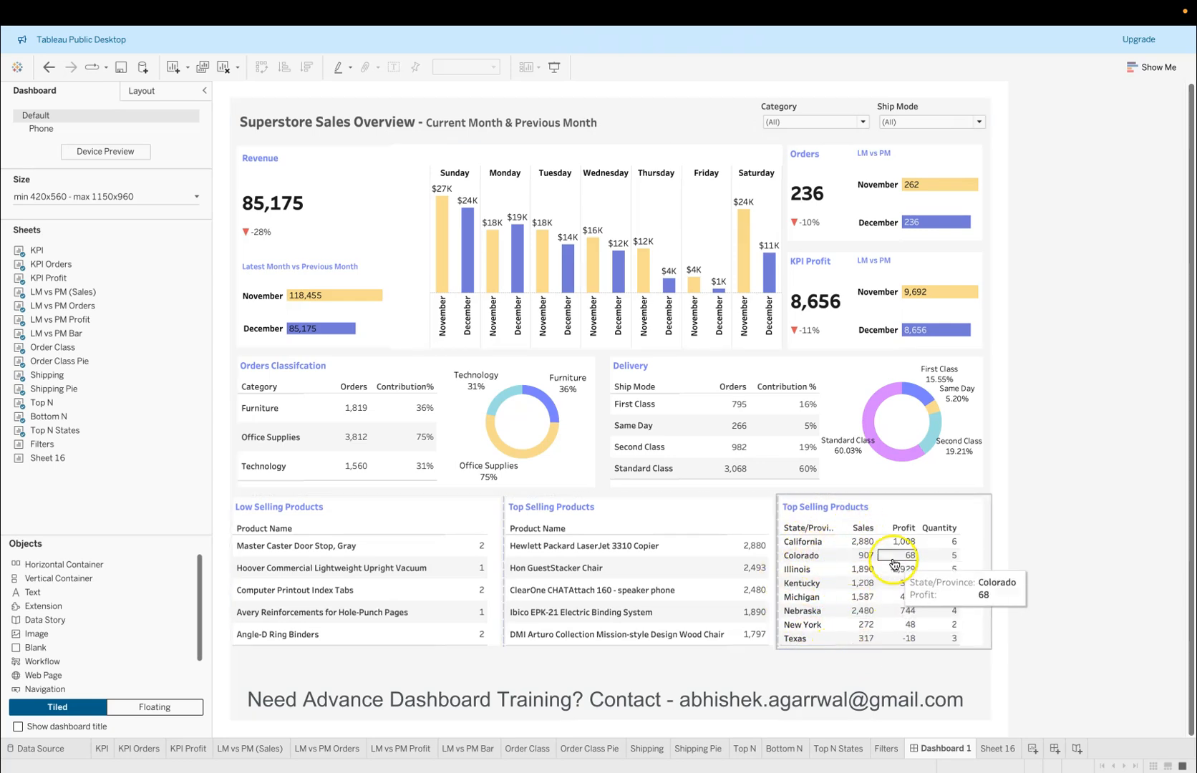
mouse_move(907, 644)
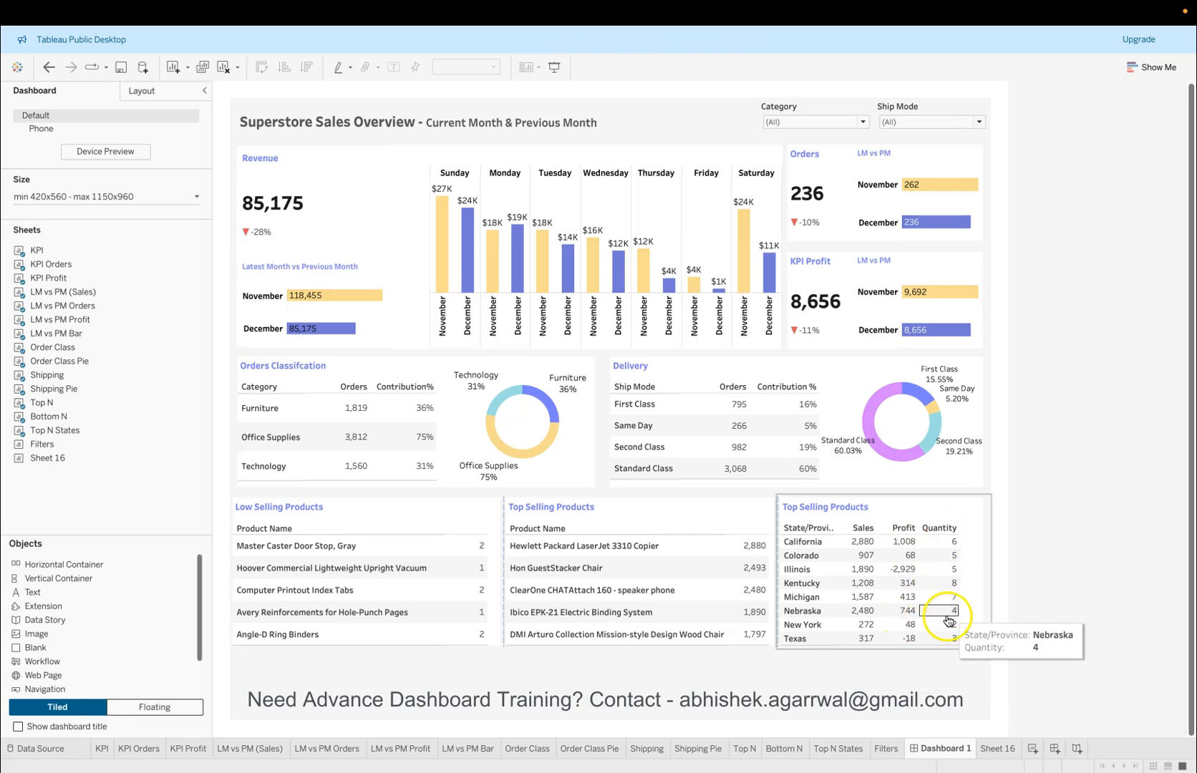
mouse_move(957, 613)
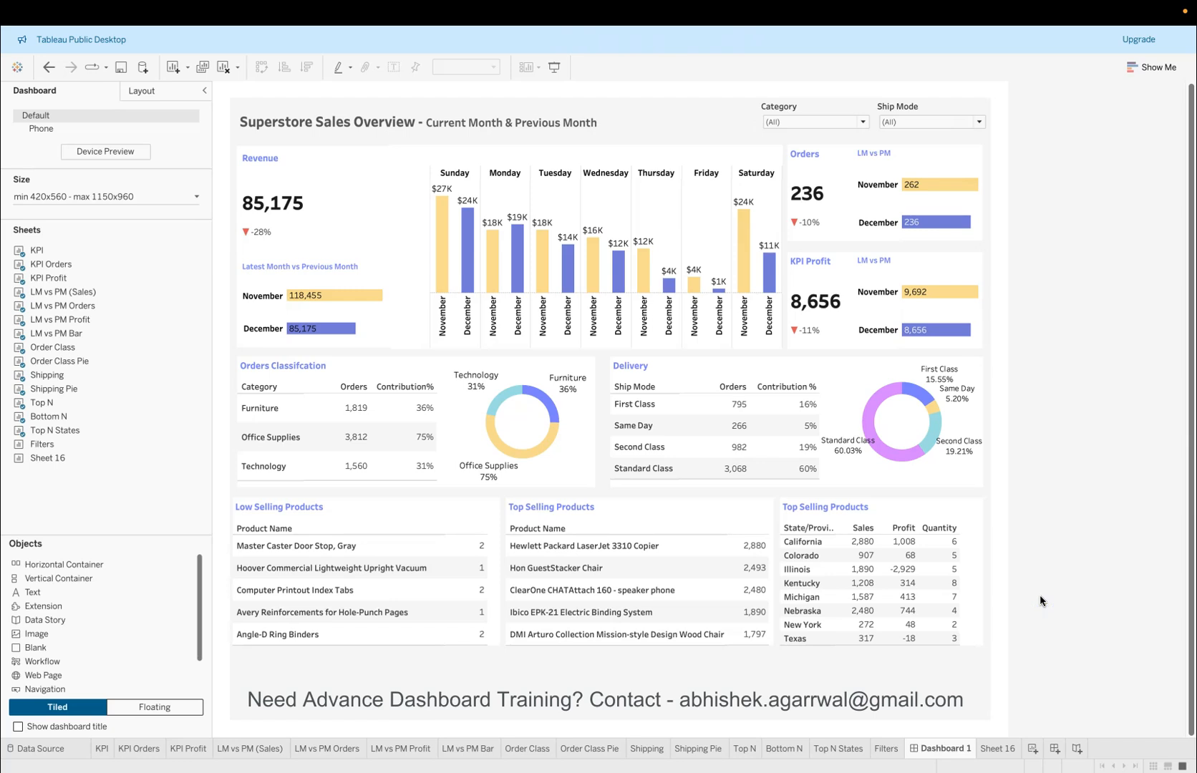
left_click(998, 606)
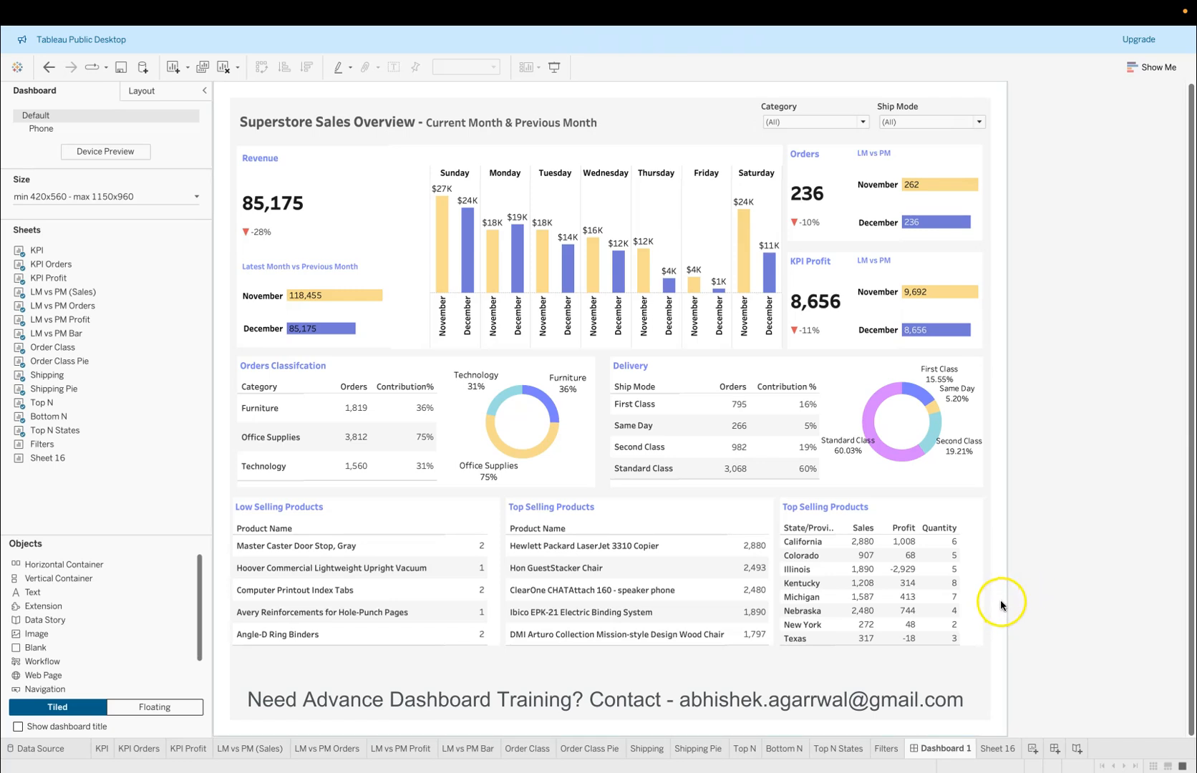
left_click(816, 578)
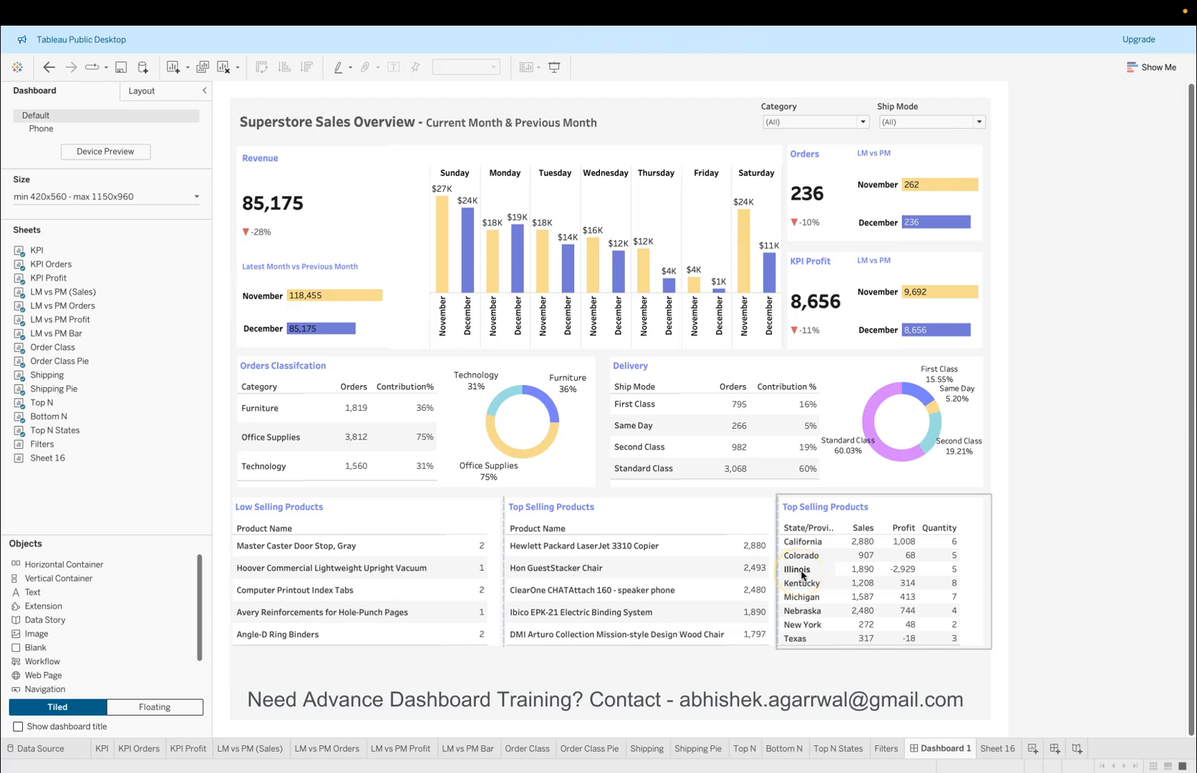
left_click(857, 572)
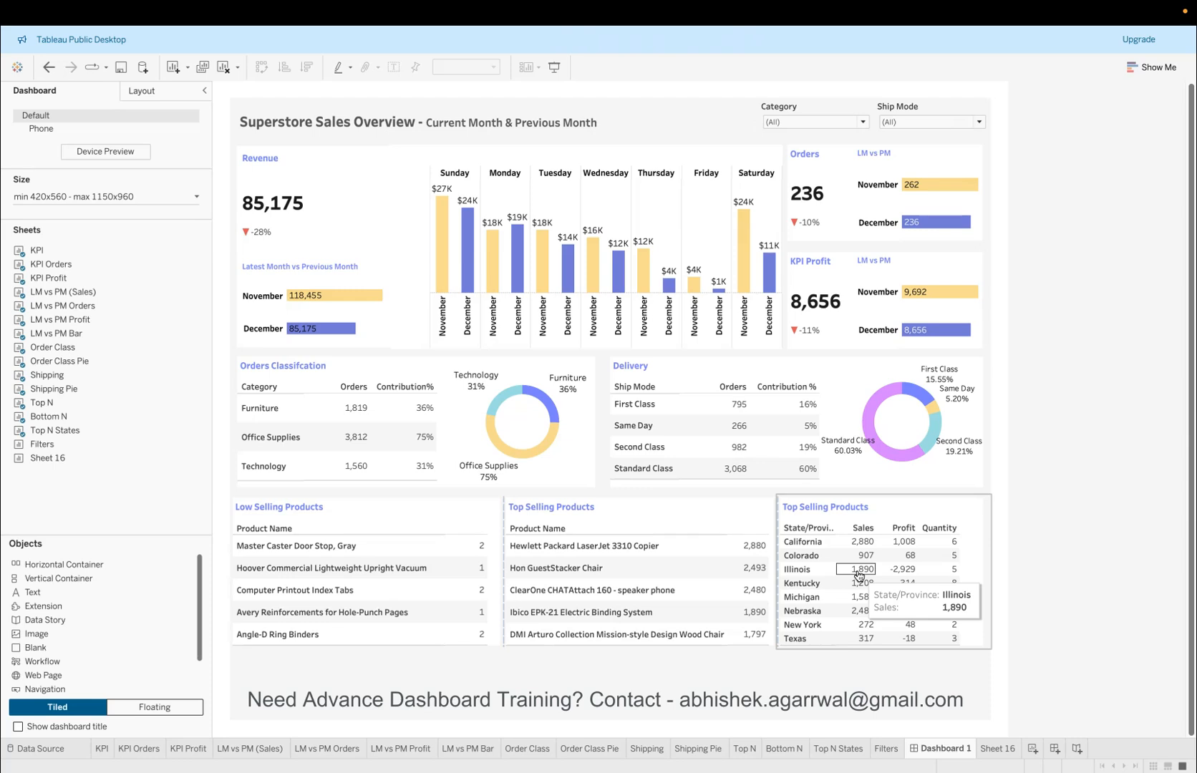
left_click(896, 574)
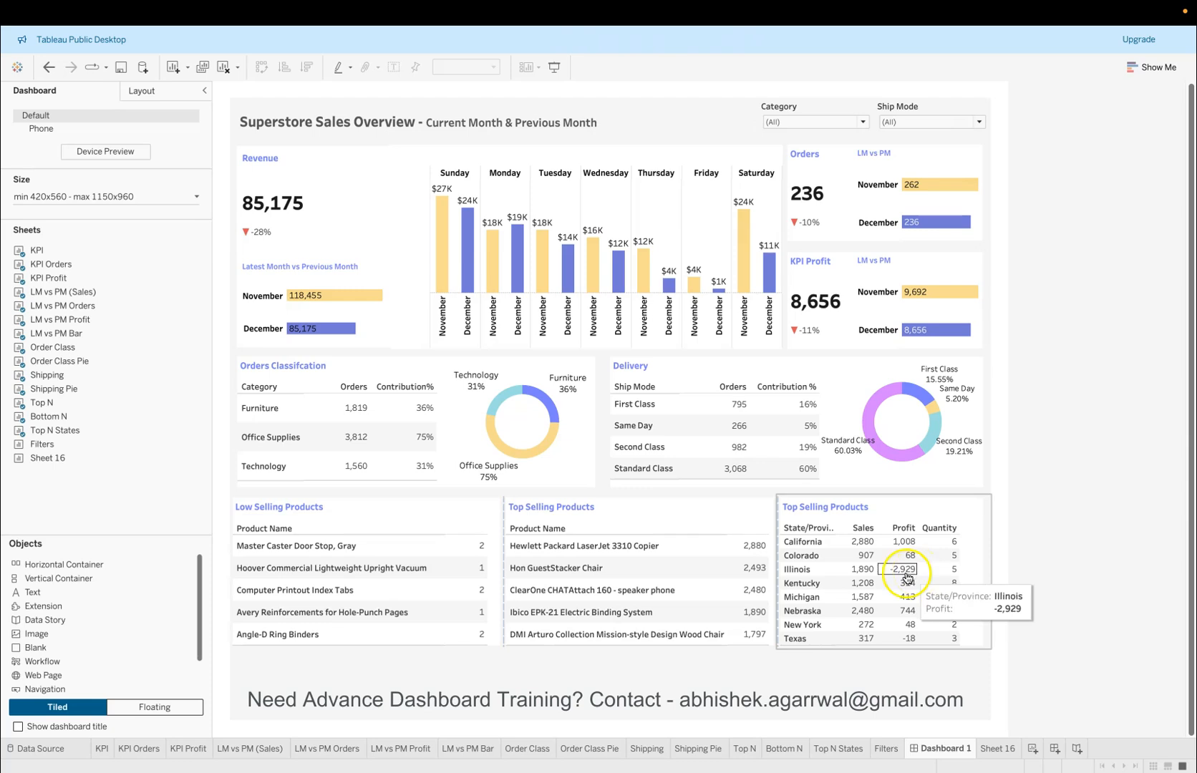
left_click(862, 573)
left_click(902, 573)
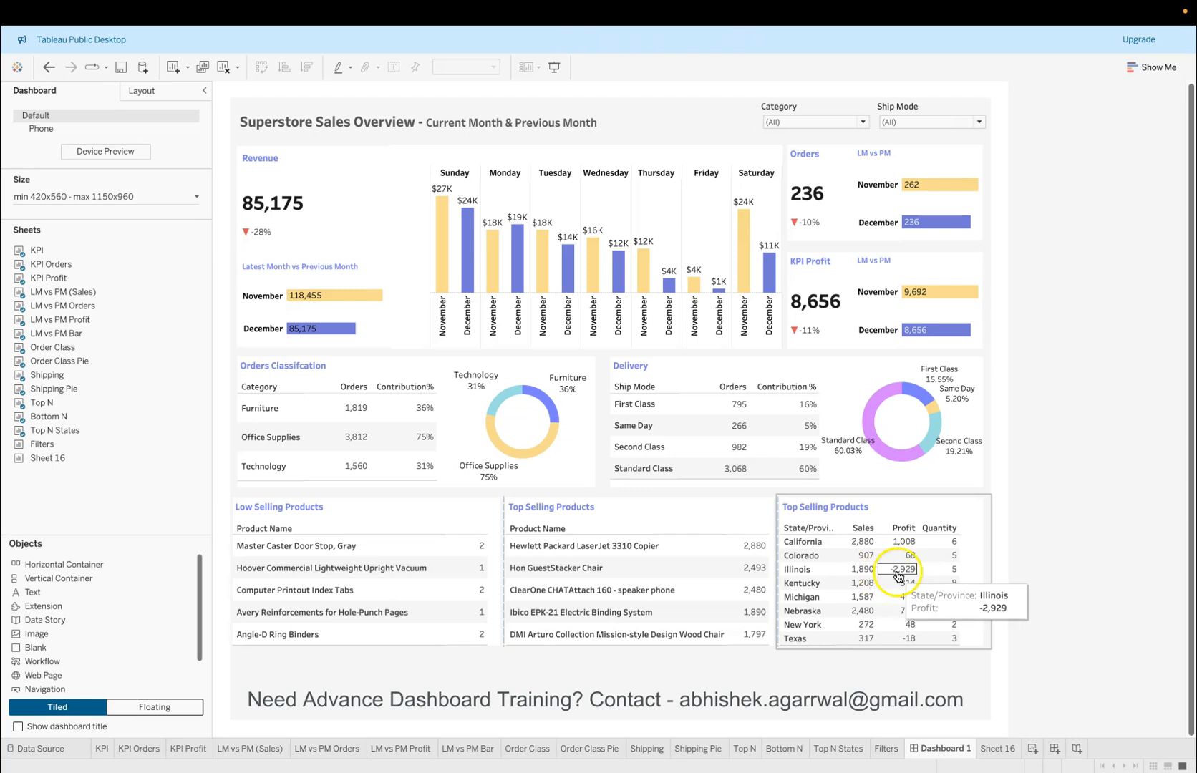
left_click(861, 573)
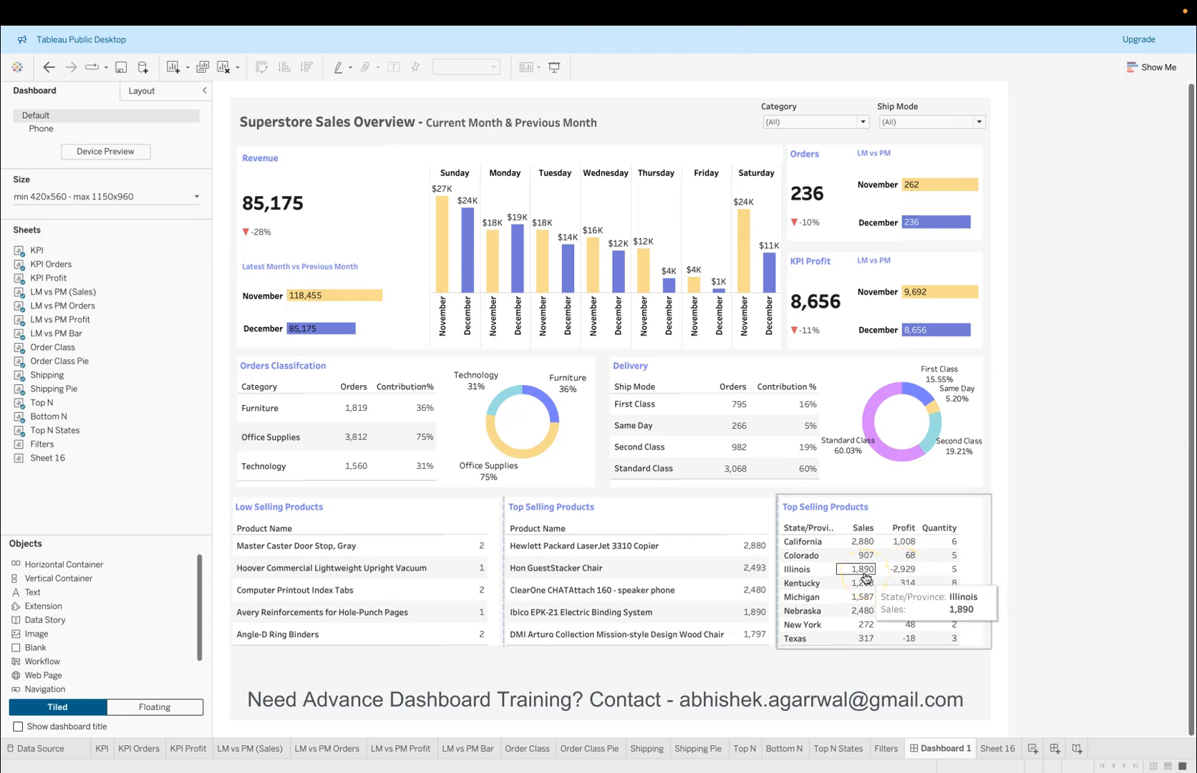
left_click(903, 573)
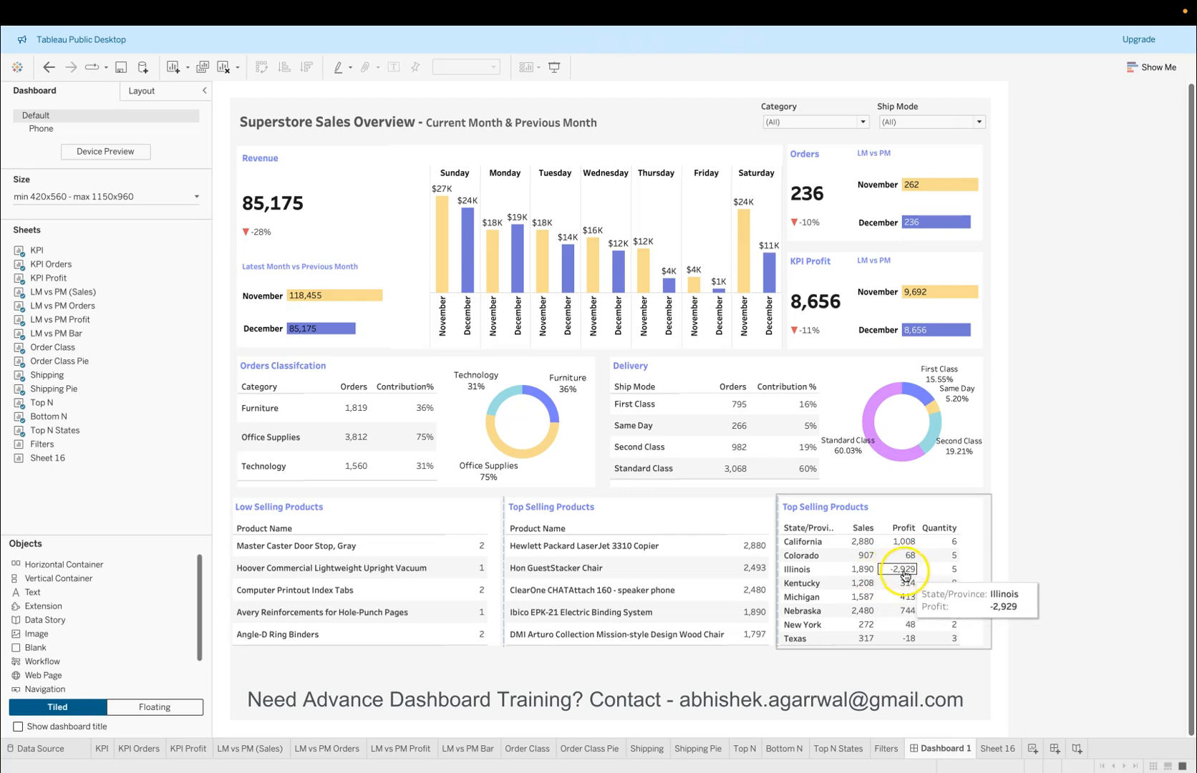
left_click(901, 575)
left_click(1054, 566)
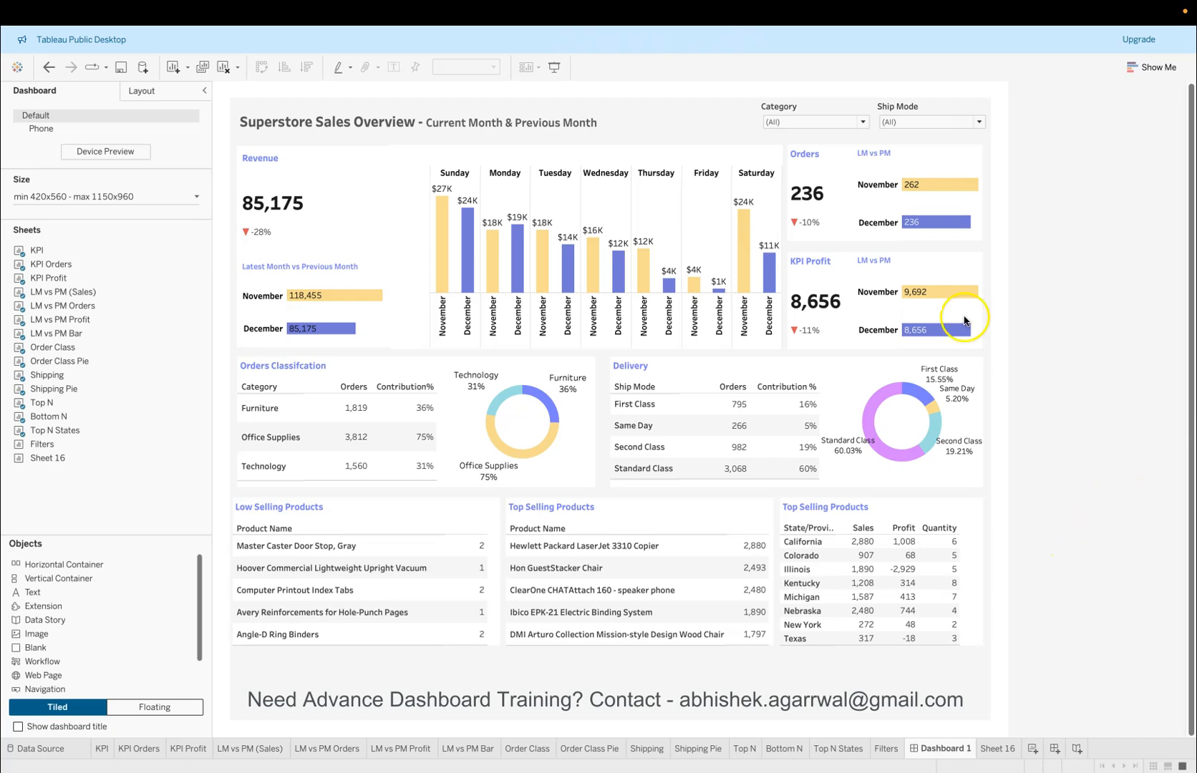
left_click(403, 285)
Step: Switch to the Datasets spreadsheet in Google Sheets and examine the Sample Superstore Dataset and Advance Tableau Dashboard Training links
key("ctrl+Left")
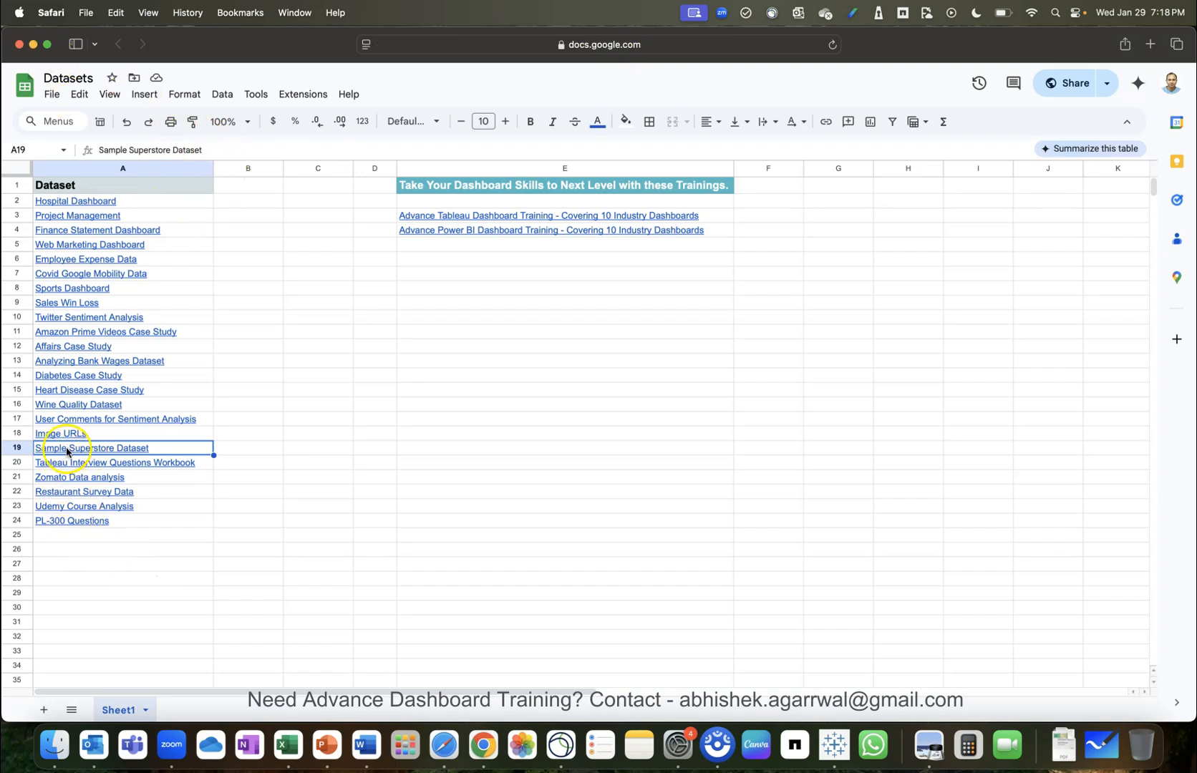
mouse_move(82, 451)
key("ctrl+Right")
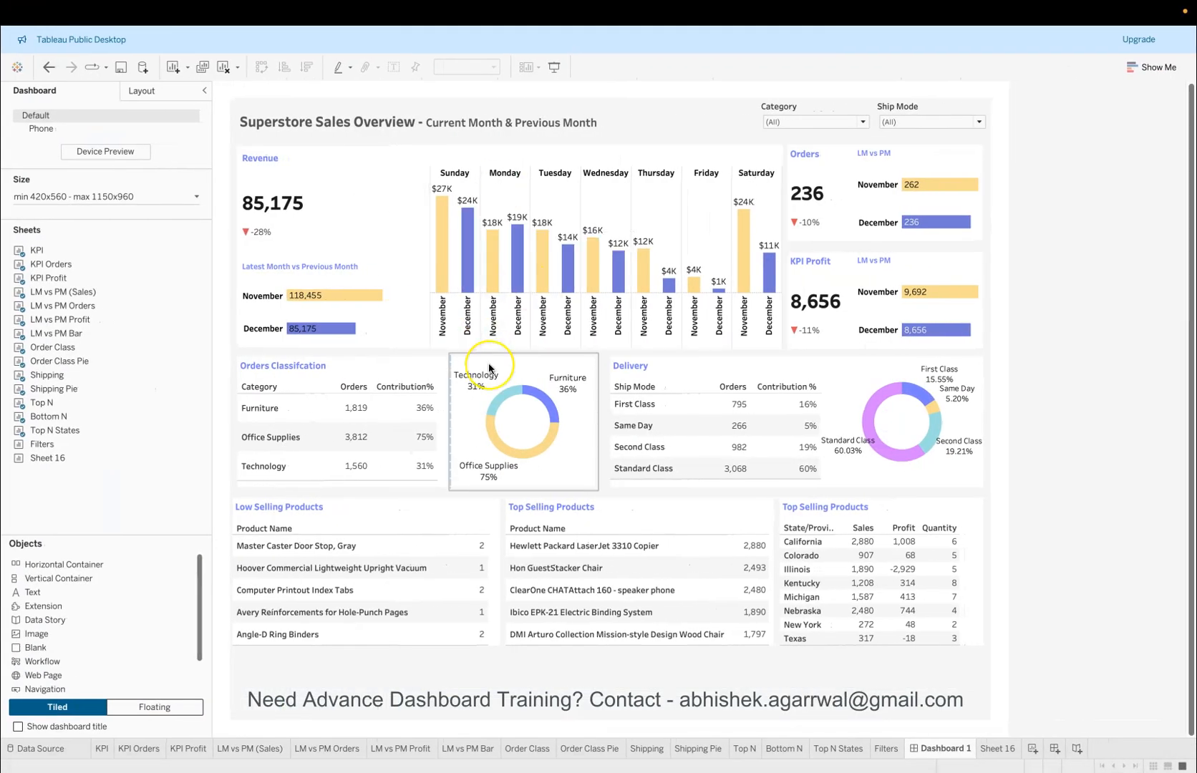
key("ctrl+Left")
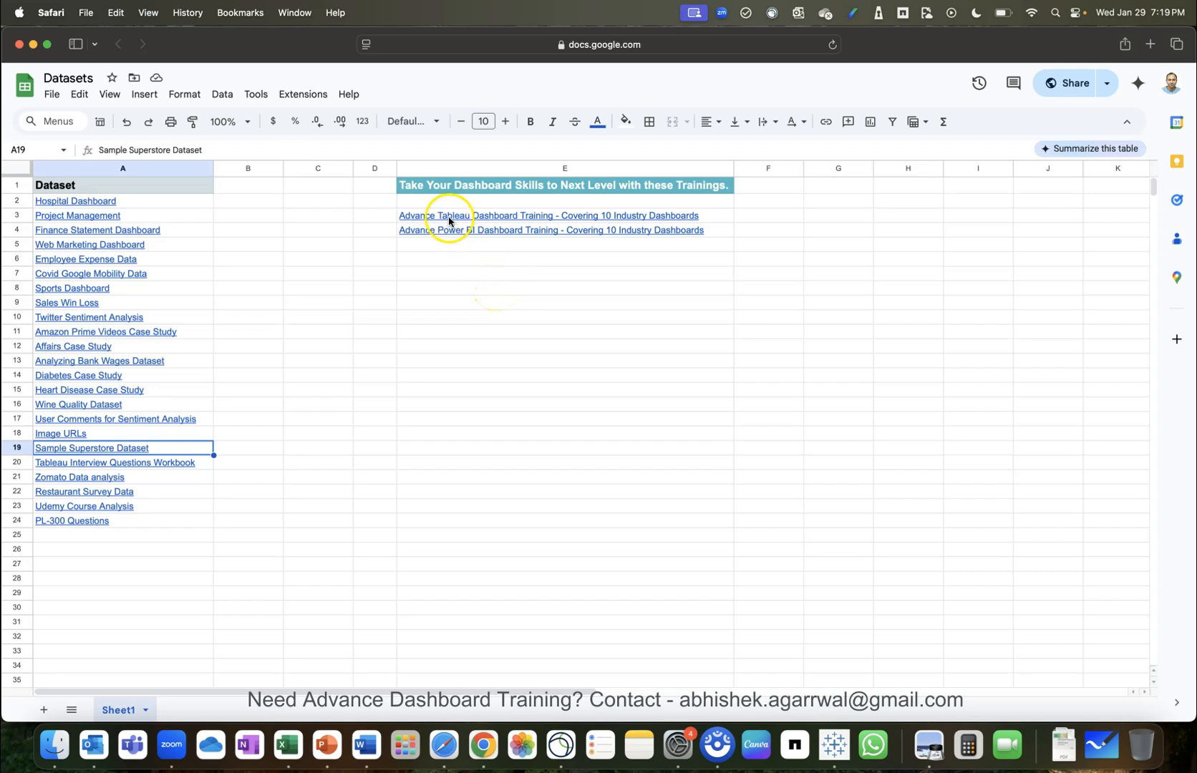
mouse_move(466, 216)
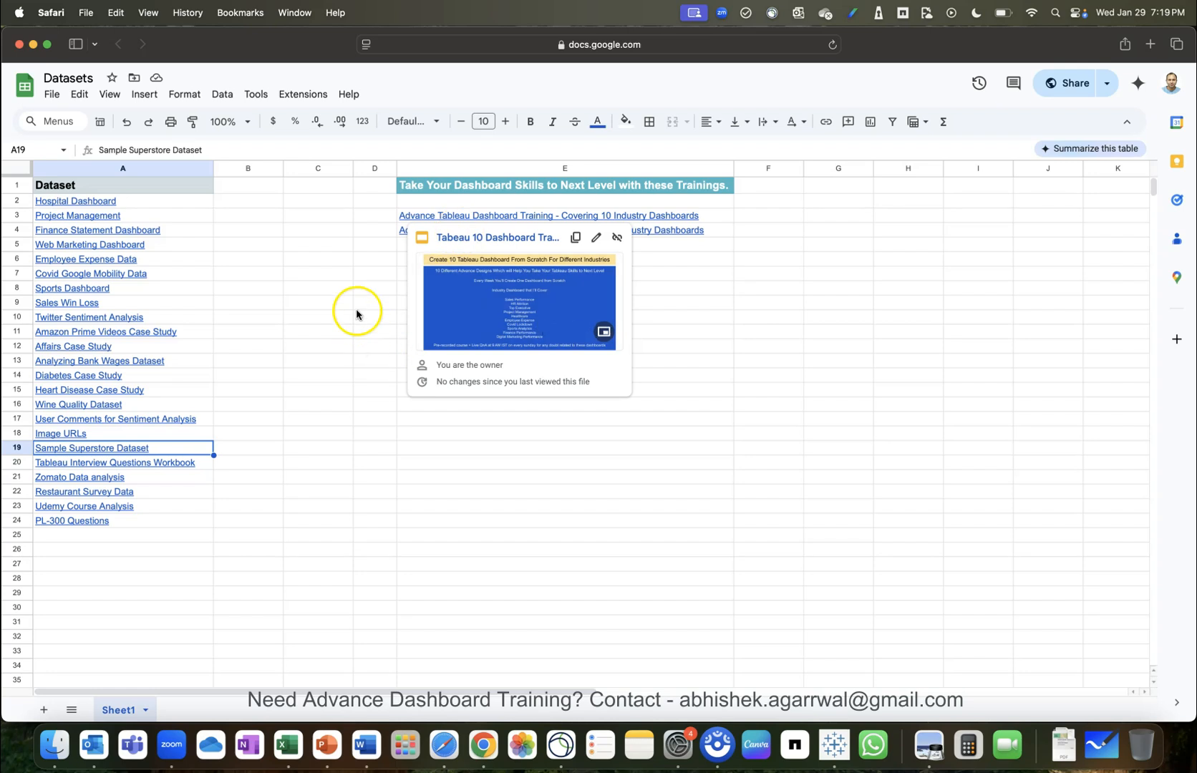
left_click(362, 287)
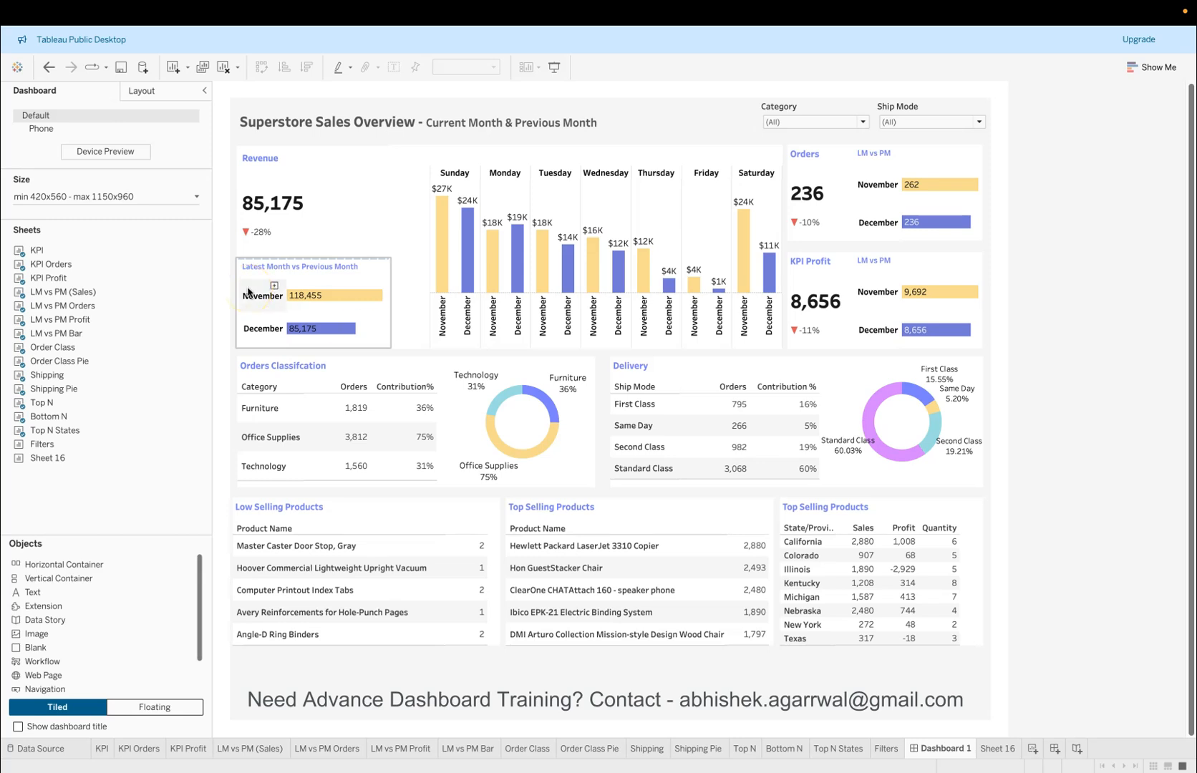
Step: Create a new blank workbook in Tableau Public
left_click(127, 12)
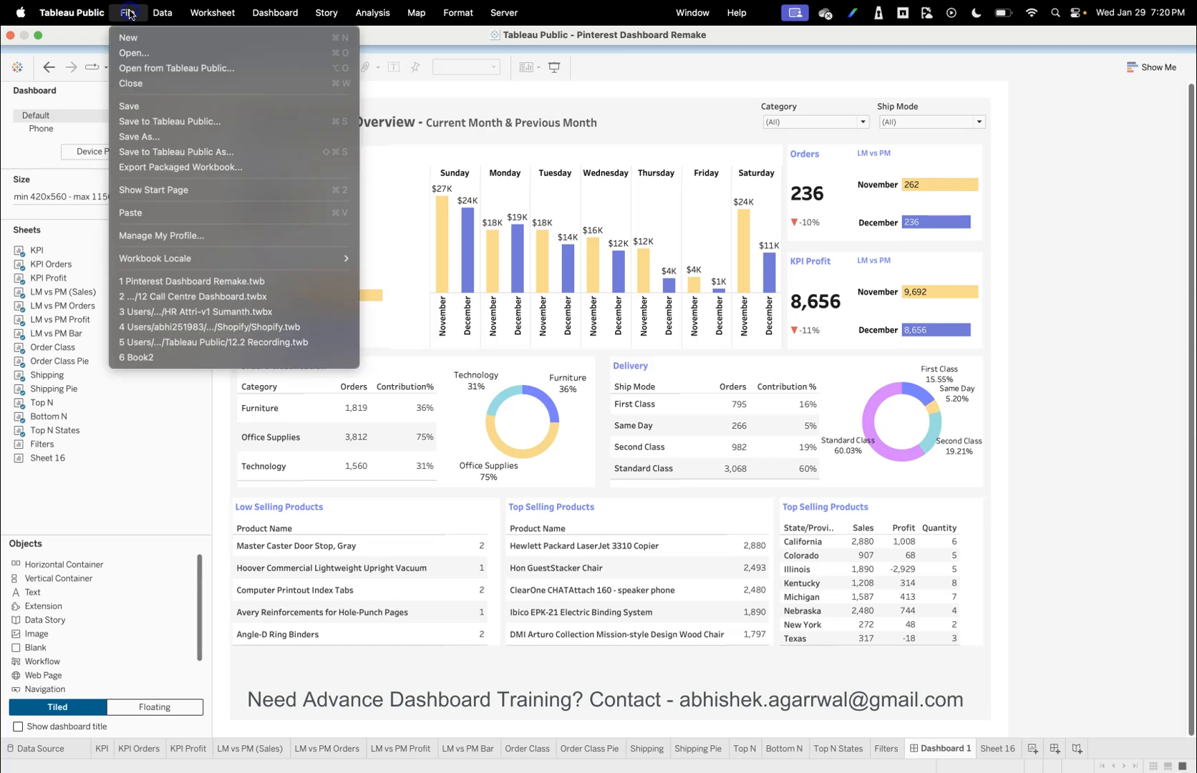
left_click(158, 41)
mouse_move(924, 459)
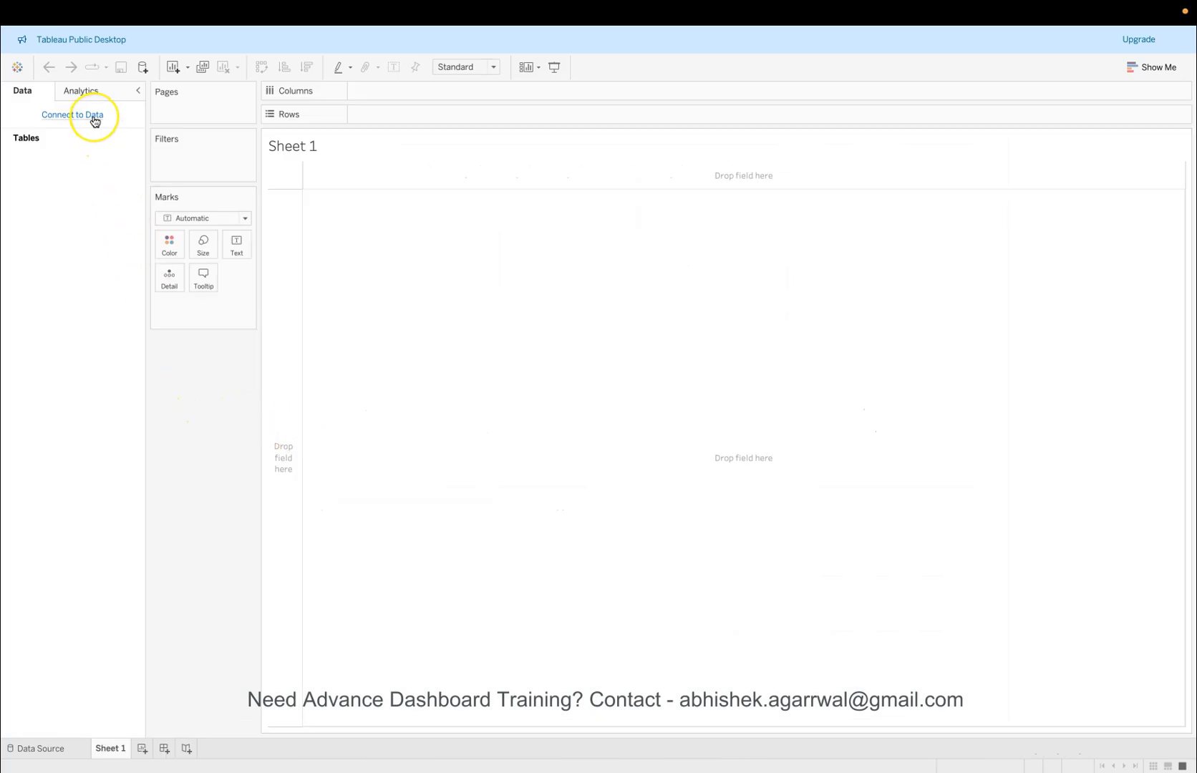
Step: Try to connect to the Excel file Sample - Superstore.xlsx in the YT folder under Documents
left_click(94, 120)
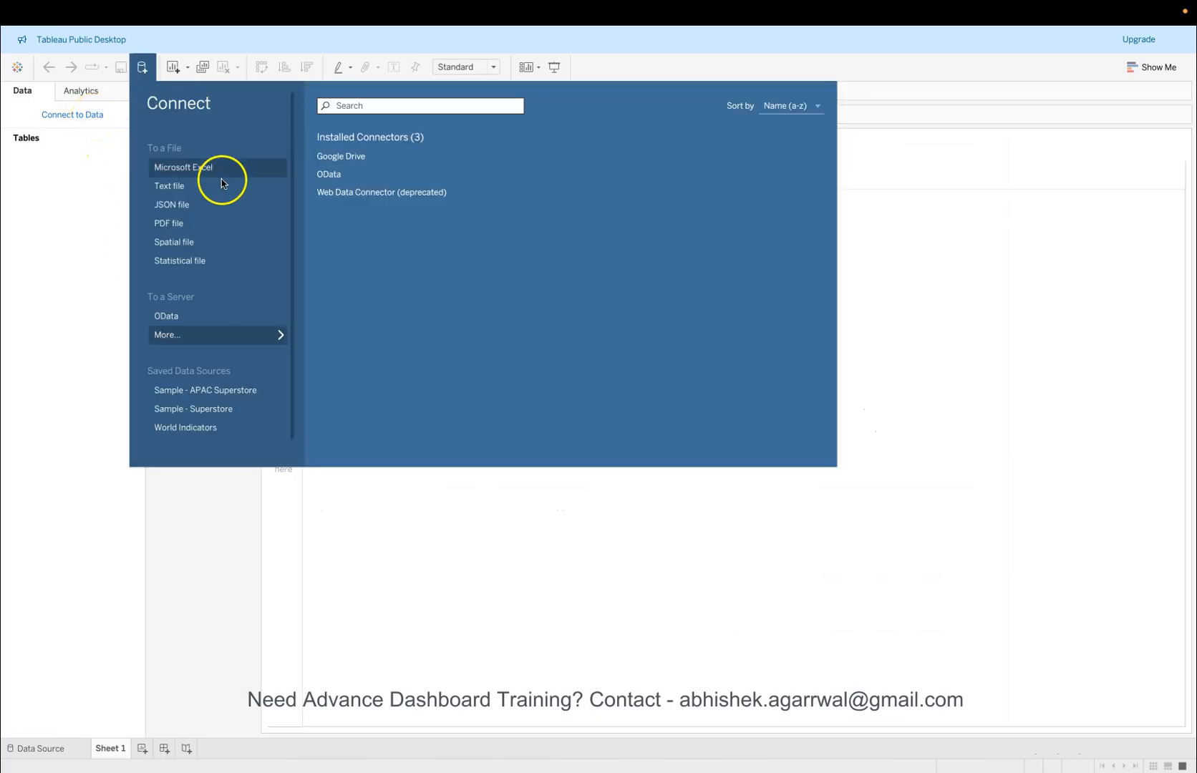
left_click(213, 171)
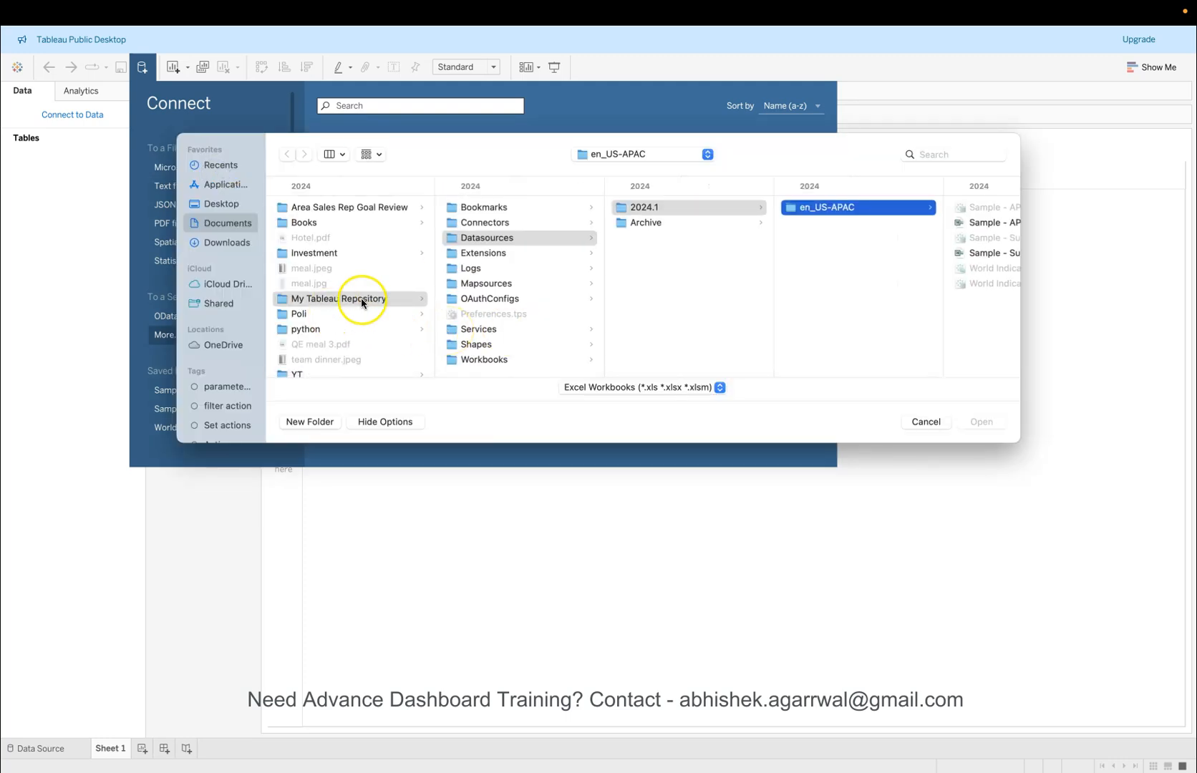
scroll(587, 251, "right", 2)
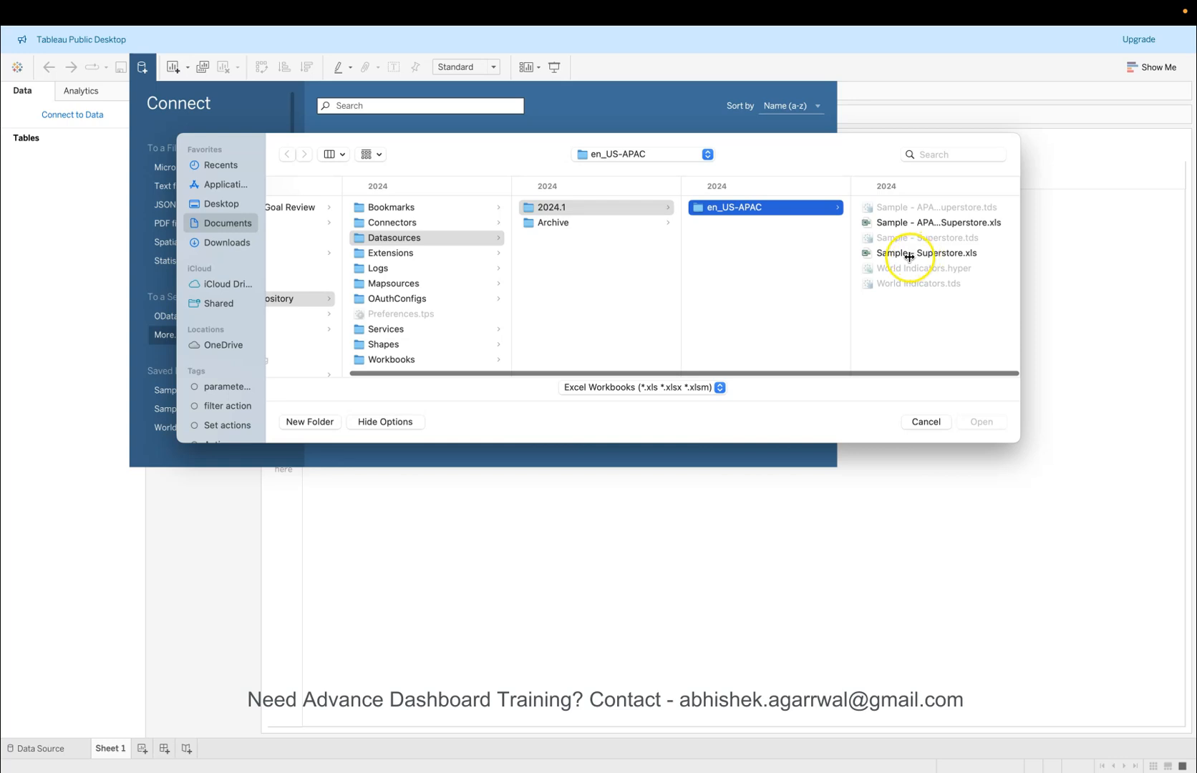
scroll(695, 278, "left", 2)
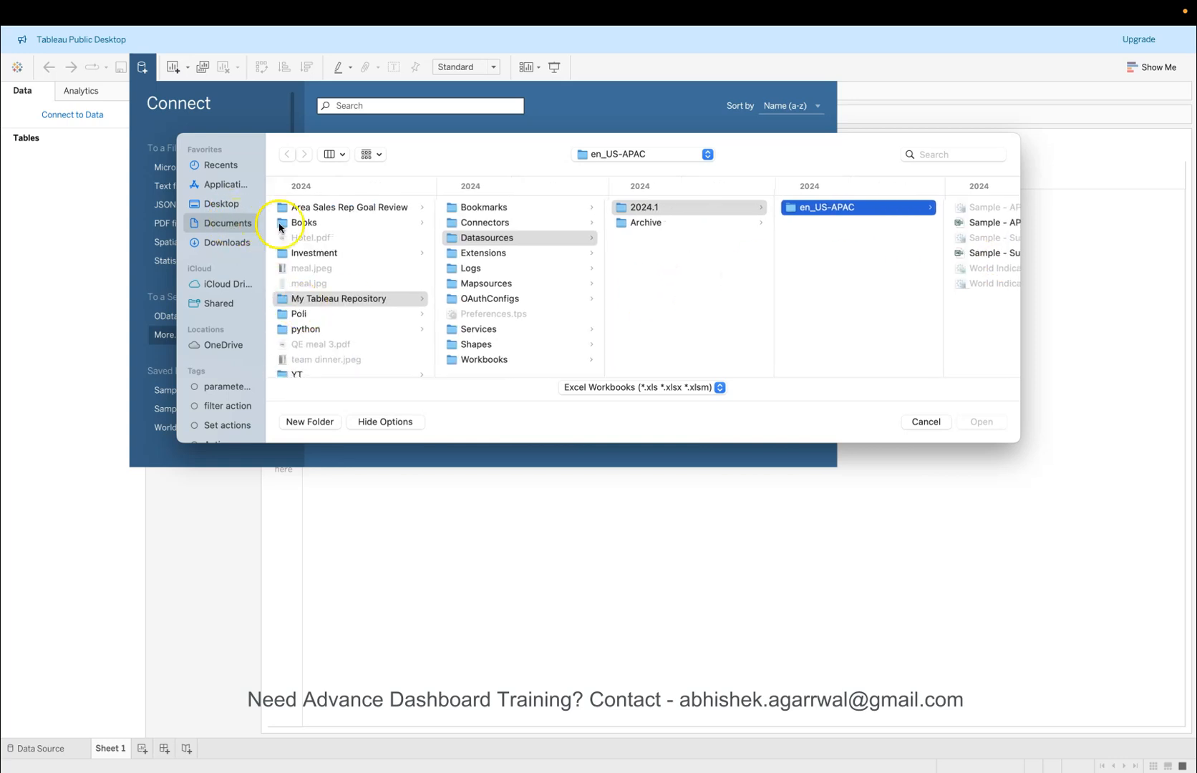
left_click(314, 373)
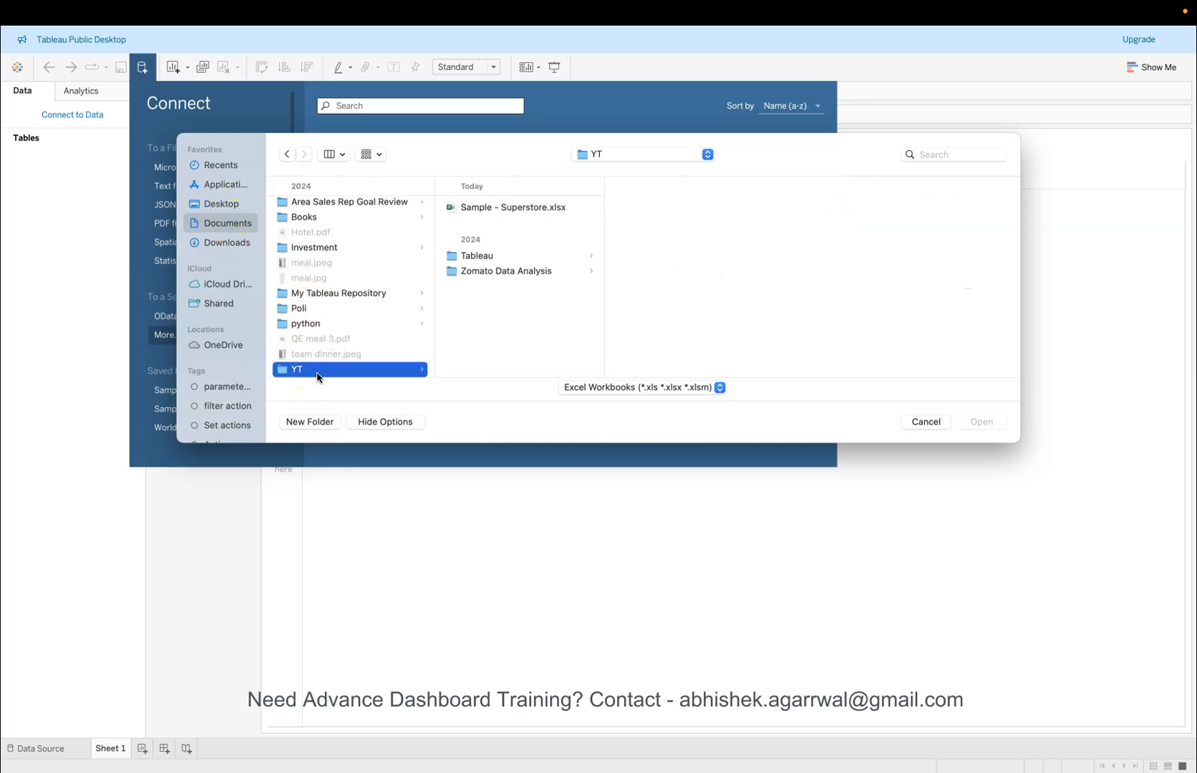
double_click(516, 208)
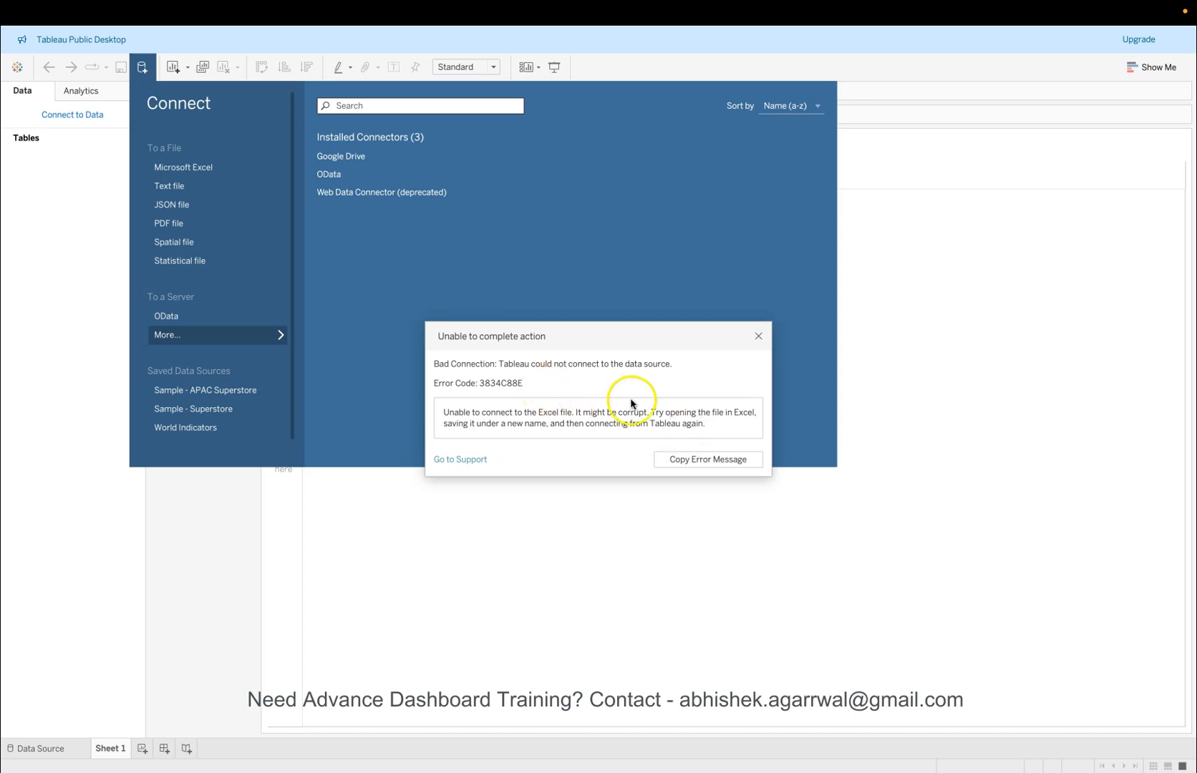
left_click(758, 337)
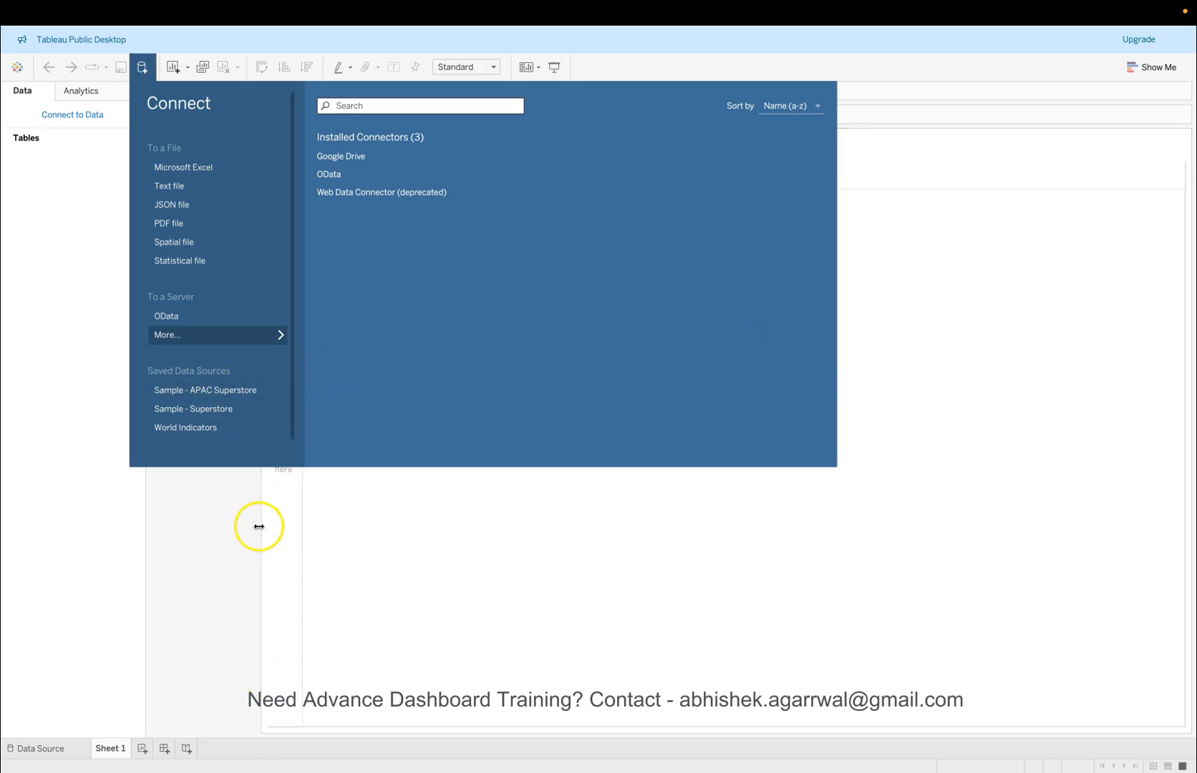
Step: Connect to the saved Sample - Superstore data source and expand the Product and Location hierarchies in the Orders table
left_click(196, 414)
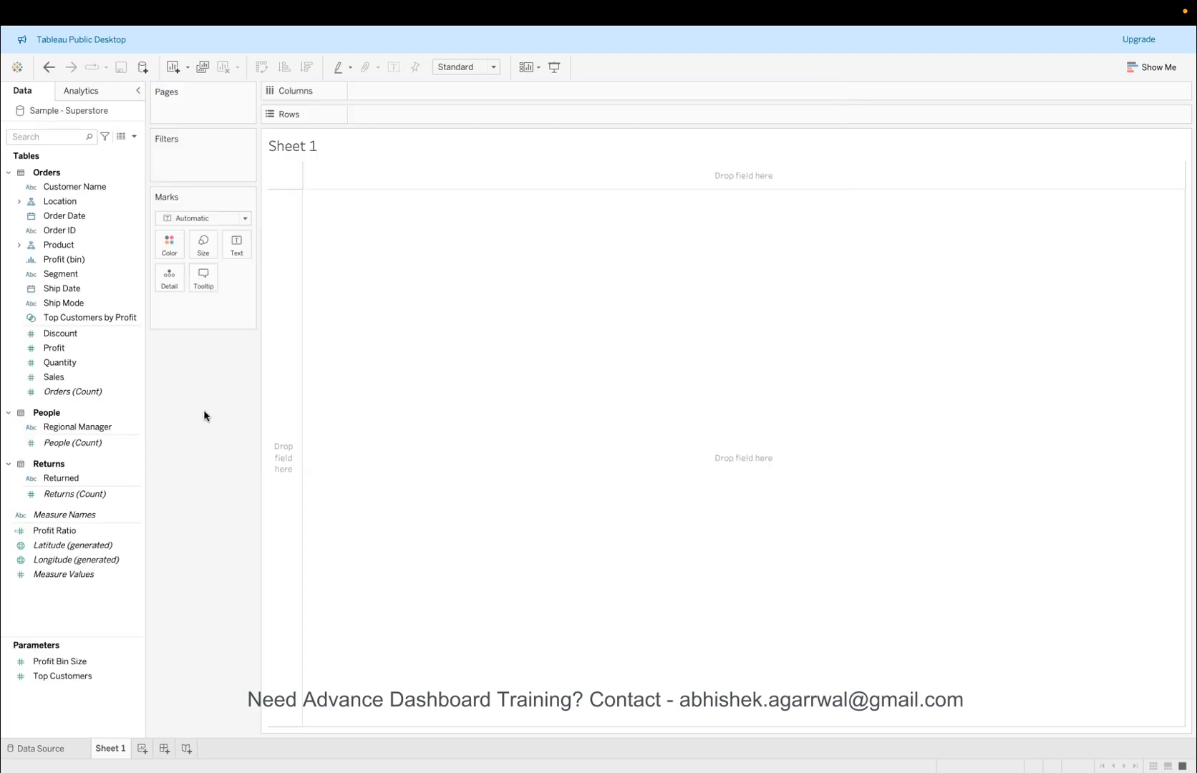
left_click(213, 478)
left_click(101, 262)
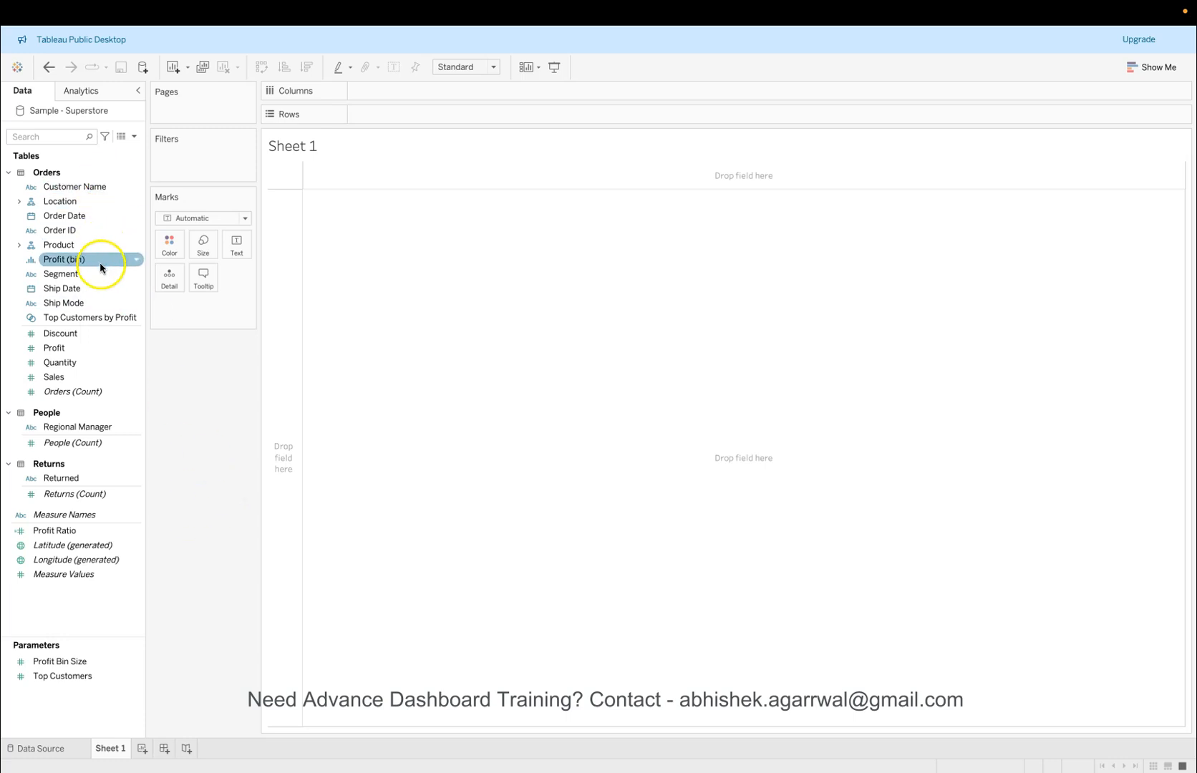
left_click(18, 245)
left_click(19, 201)
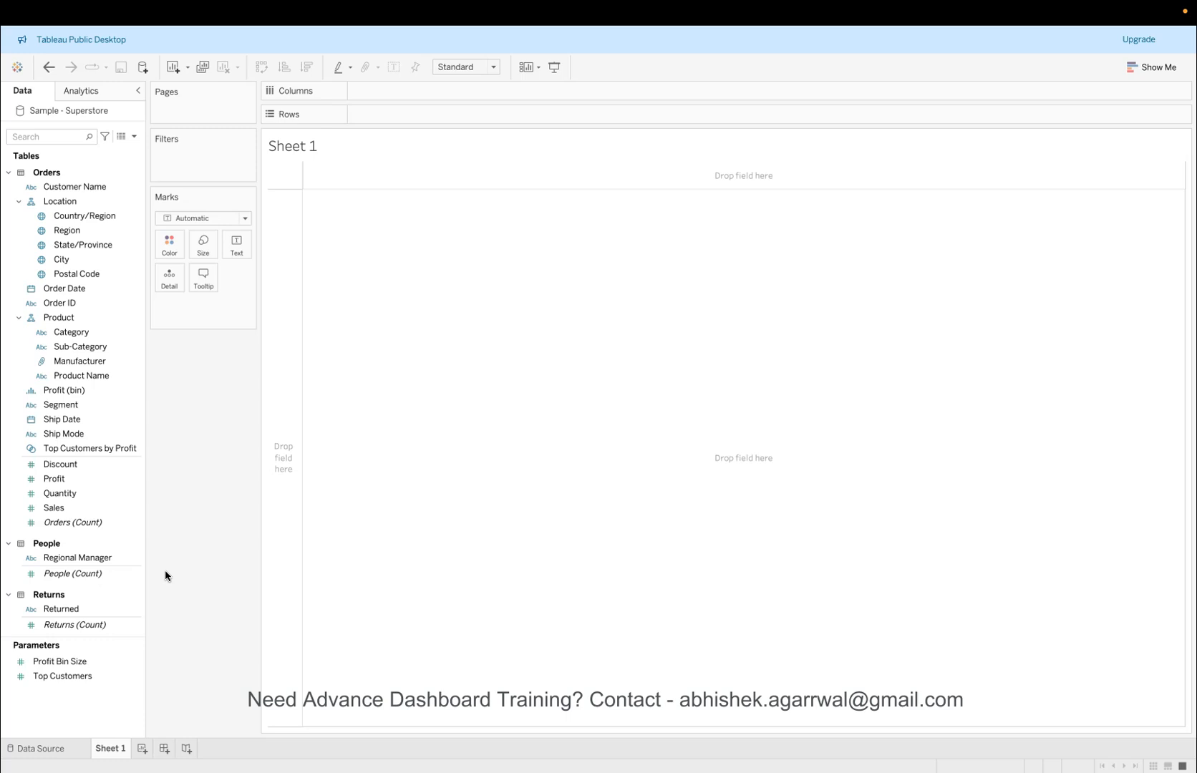
left_click(139, 345)
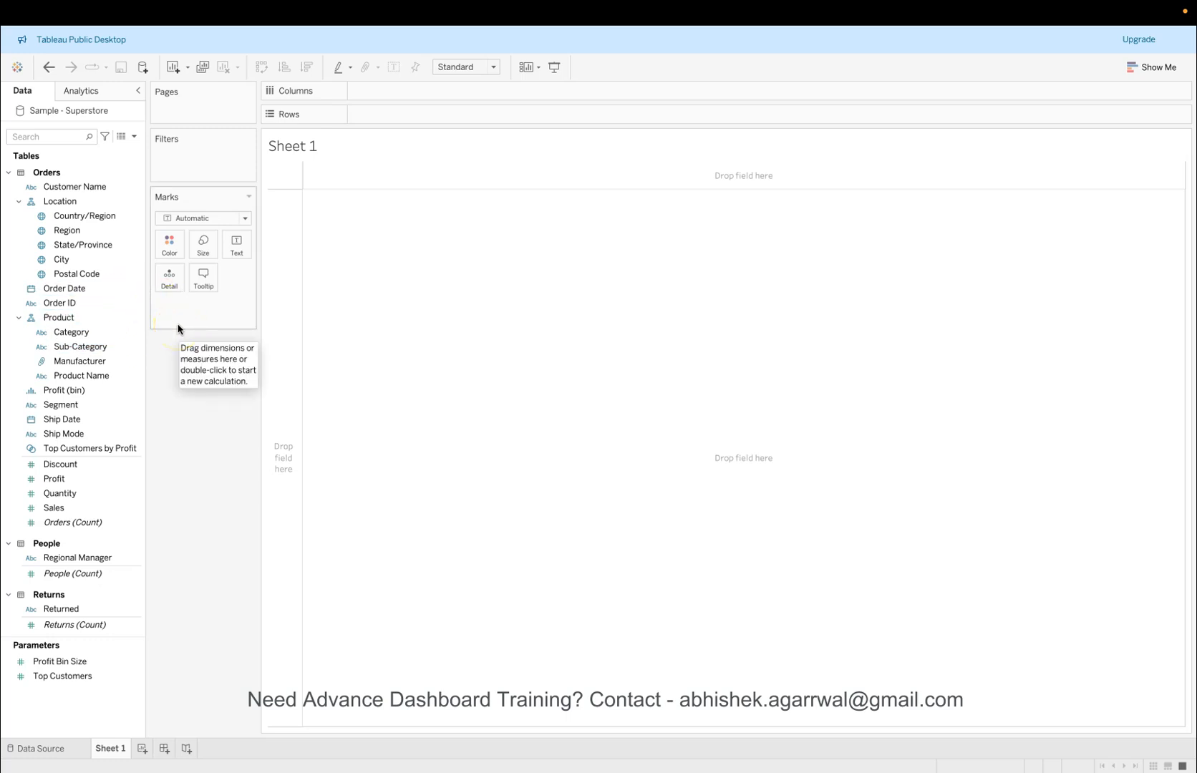
Step: Place Order Date on Rows and drill it down from year to quarter and month to examine the dates covered
left_click(75, 292)
left_click_drag(75, 292, 402, 116)
left_click(295, 205)
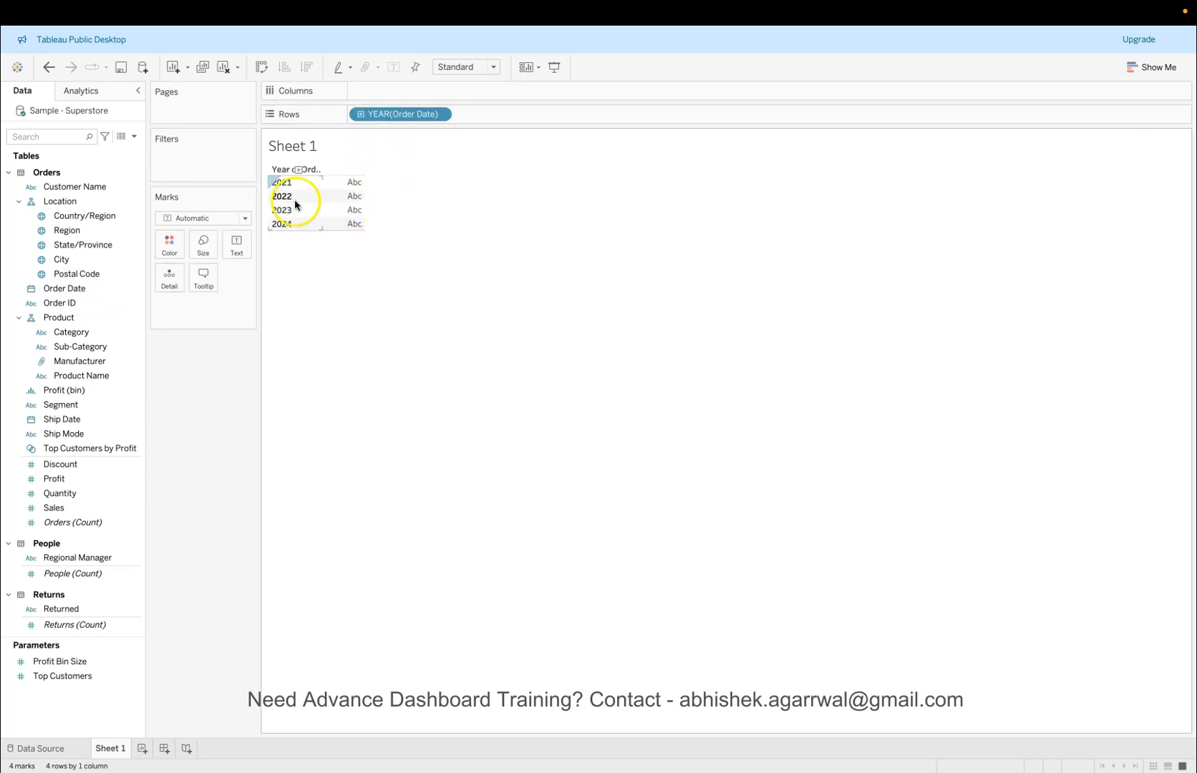
left_click(361, 113)
left_click(462, 114)
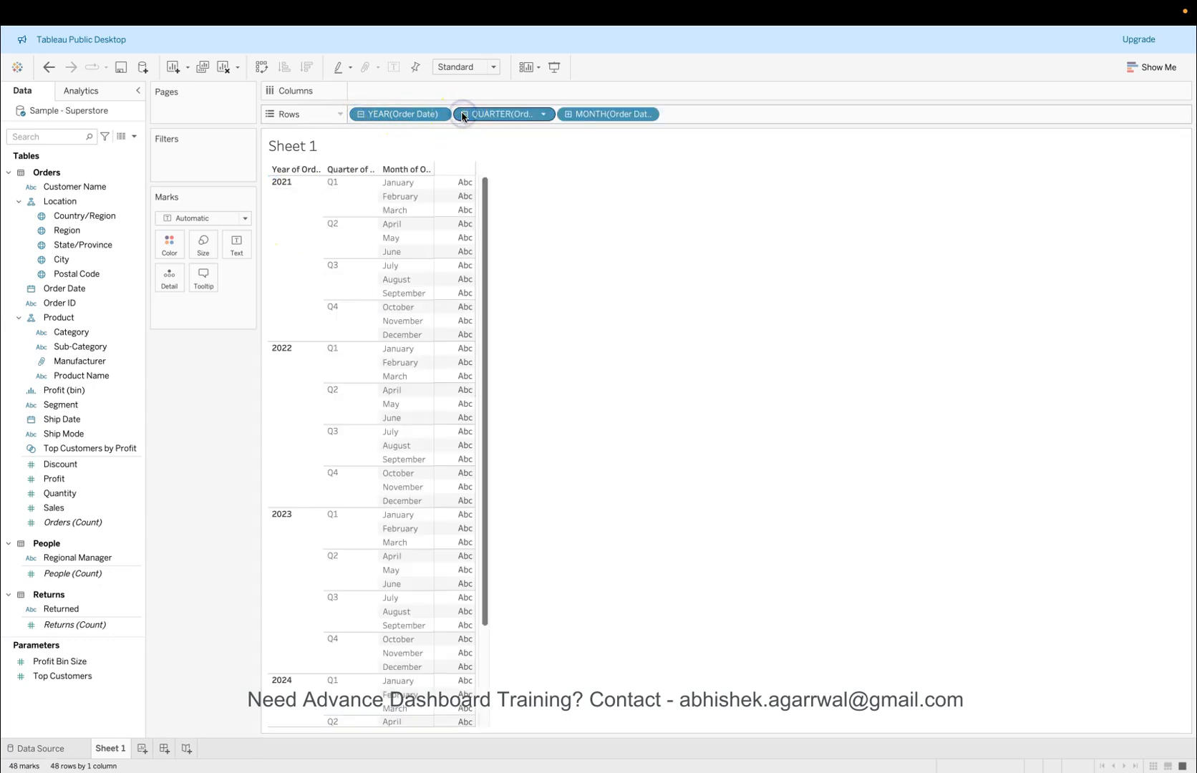
scroll(444, 510, "down", 3)
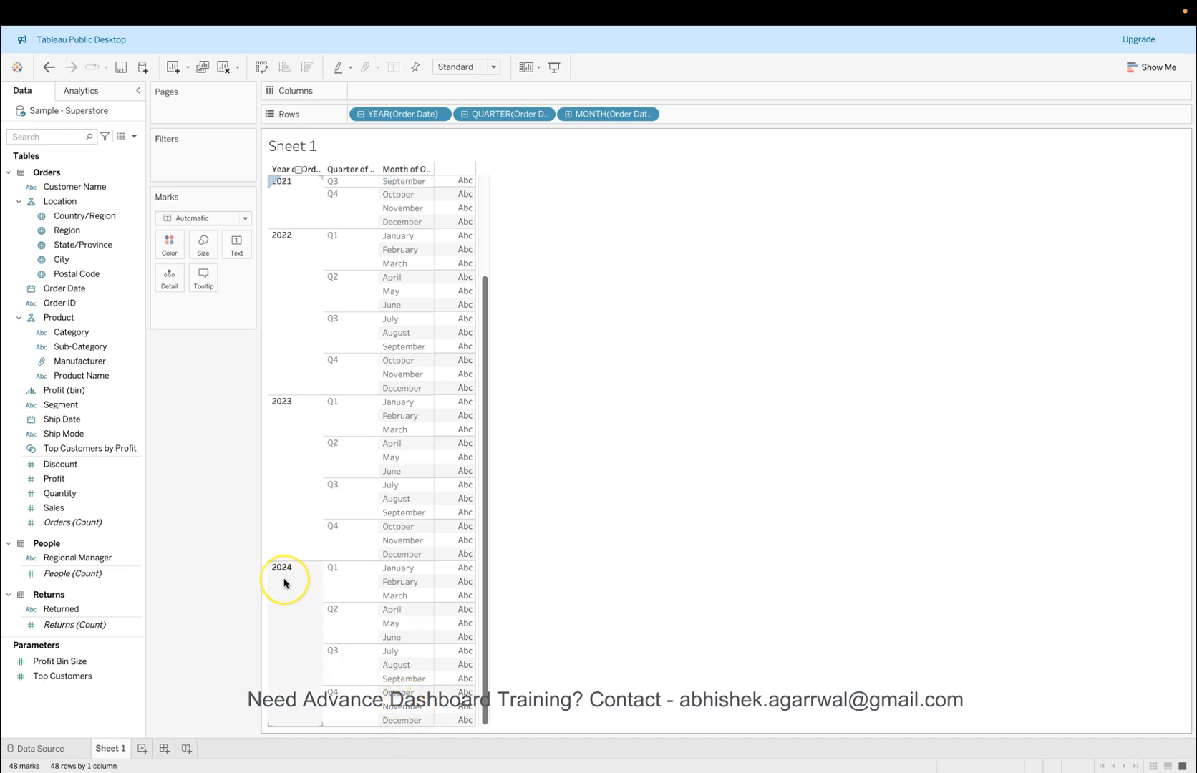
Step: Remove the month, quarter and year levels of Order Date from Rows
left_click_drag(608, 115, 203, 385)
left_click_drag(540, 114, 219, 371)
left_click_drag(398, 114, 217, 439)
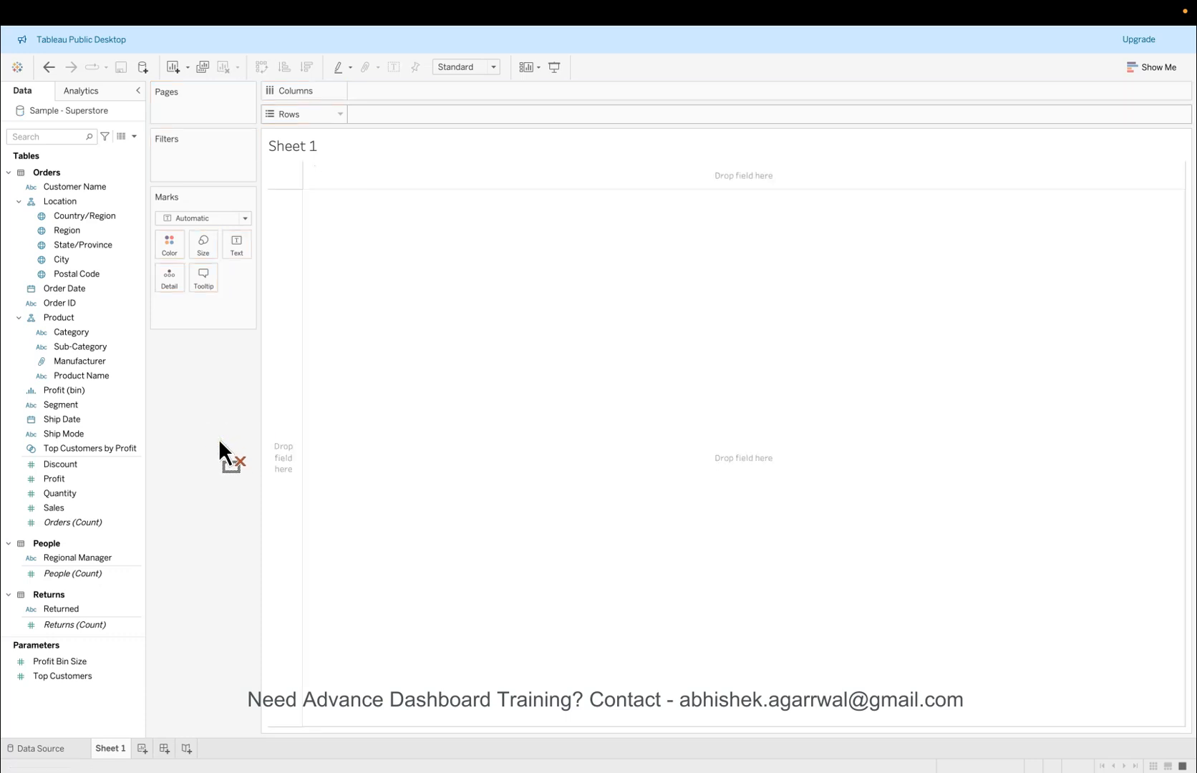
left_click_drag(218, 439, 217, 439)
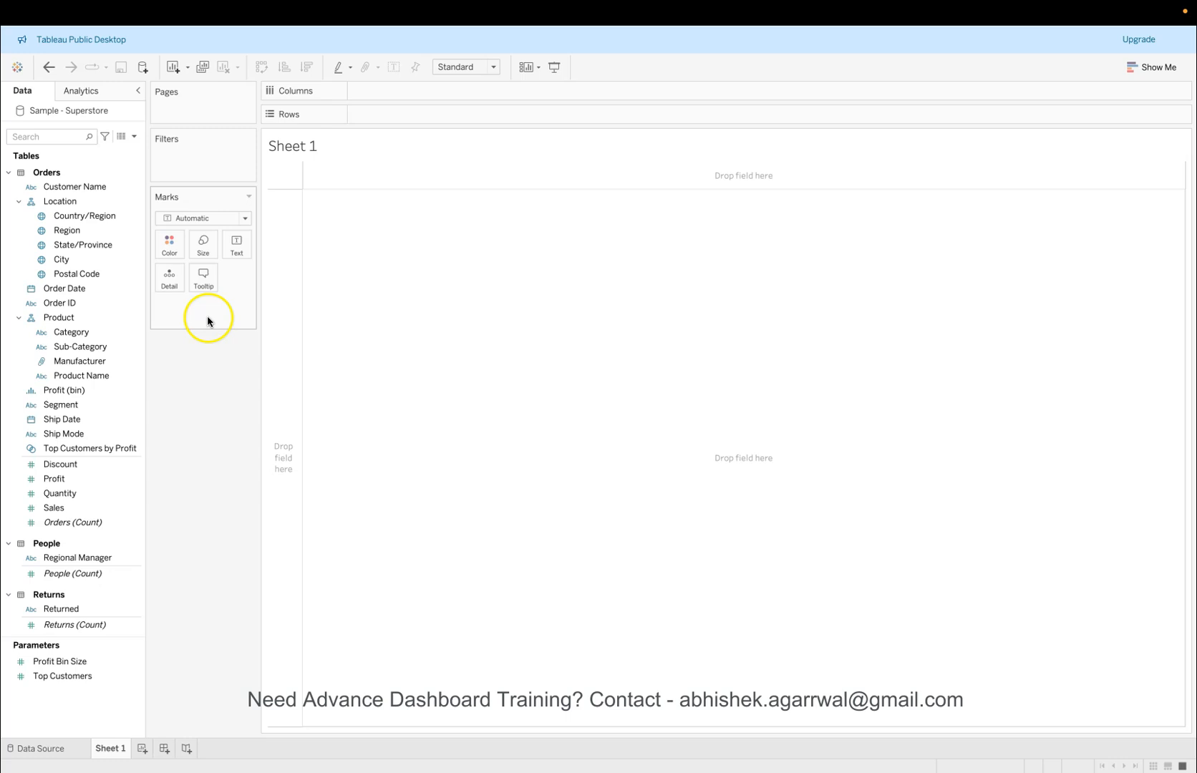
Step: Create a calculated field named Latest Day
left_click(134, 136)
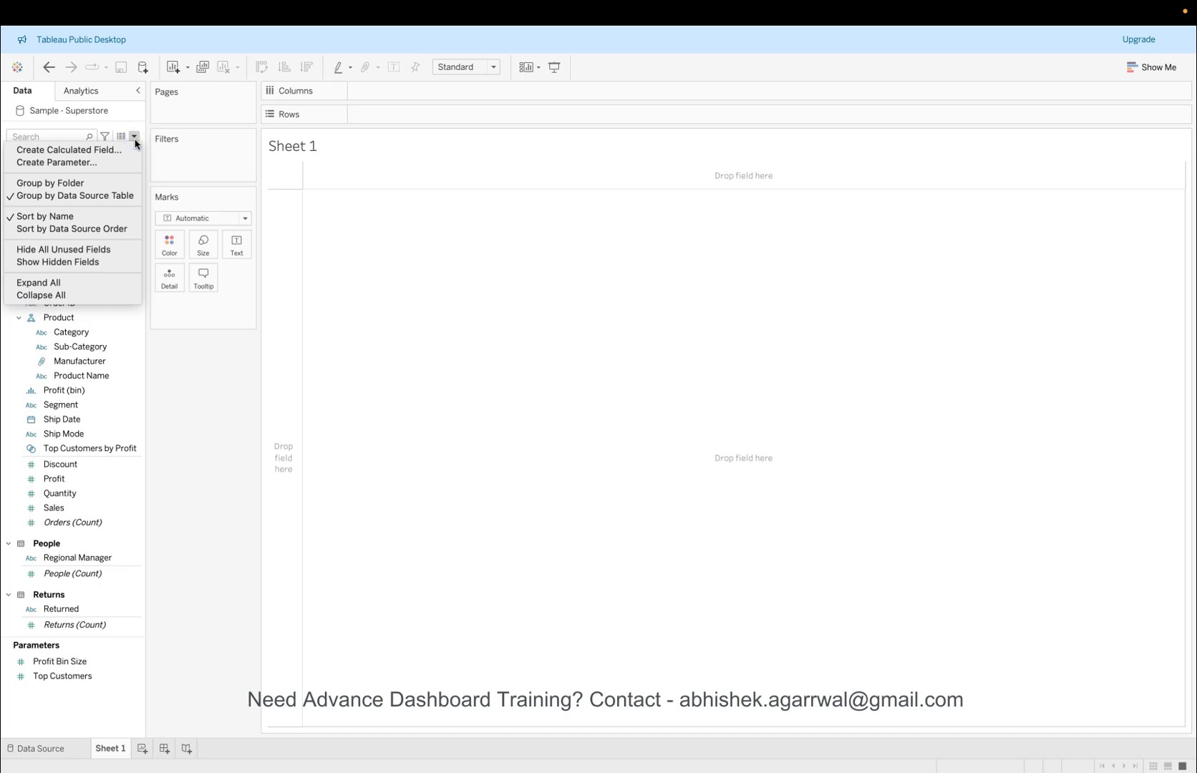
left_click(126, 152)
left_click(126, 152)
type("Latest Day")
left_click(479, 331)
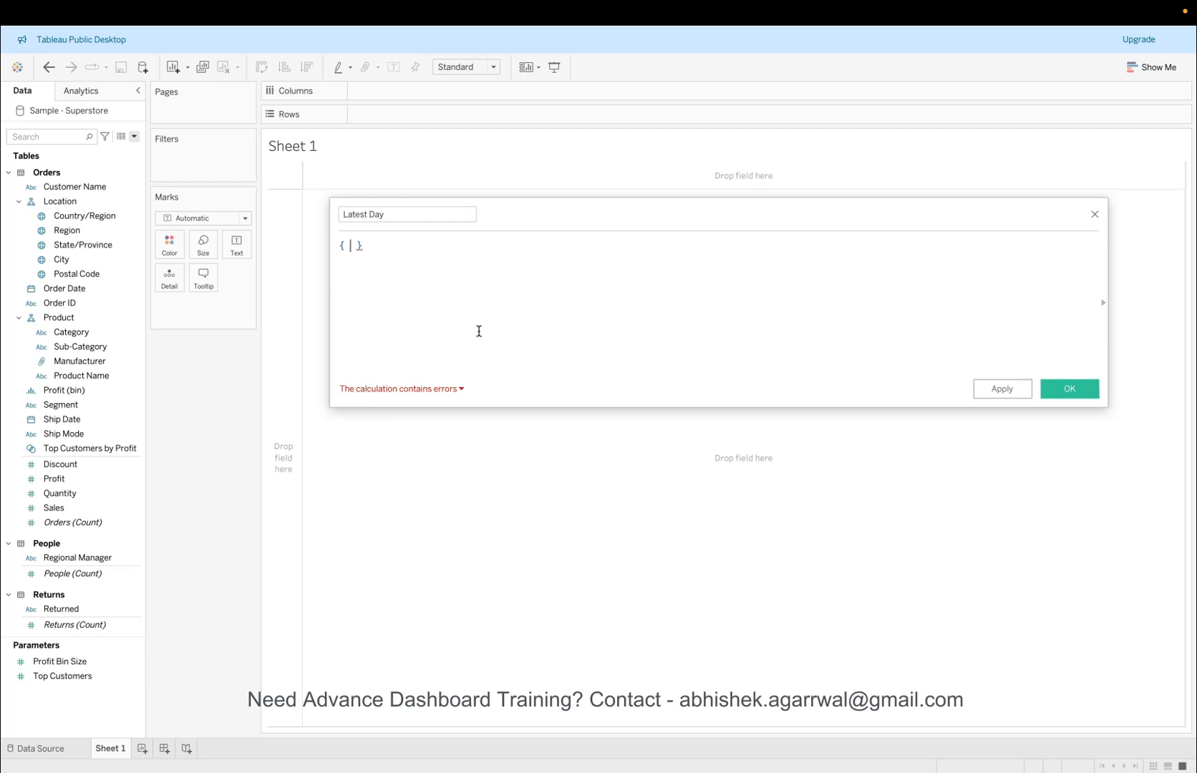
Step: Write the Latest Day formula as { MAX([Order Date]) }
type("max")
key("Return")
type("da")
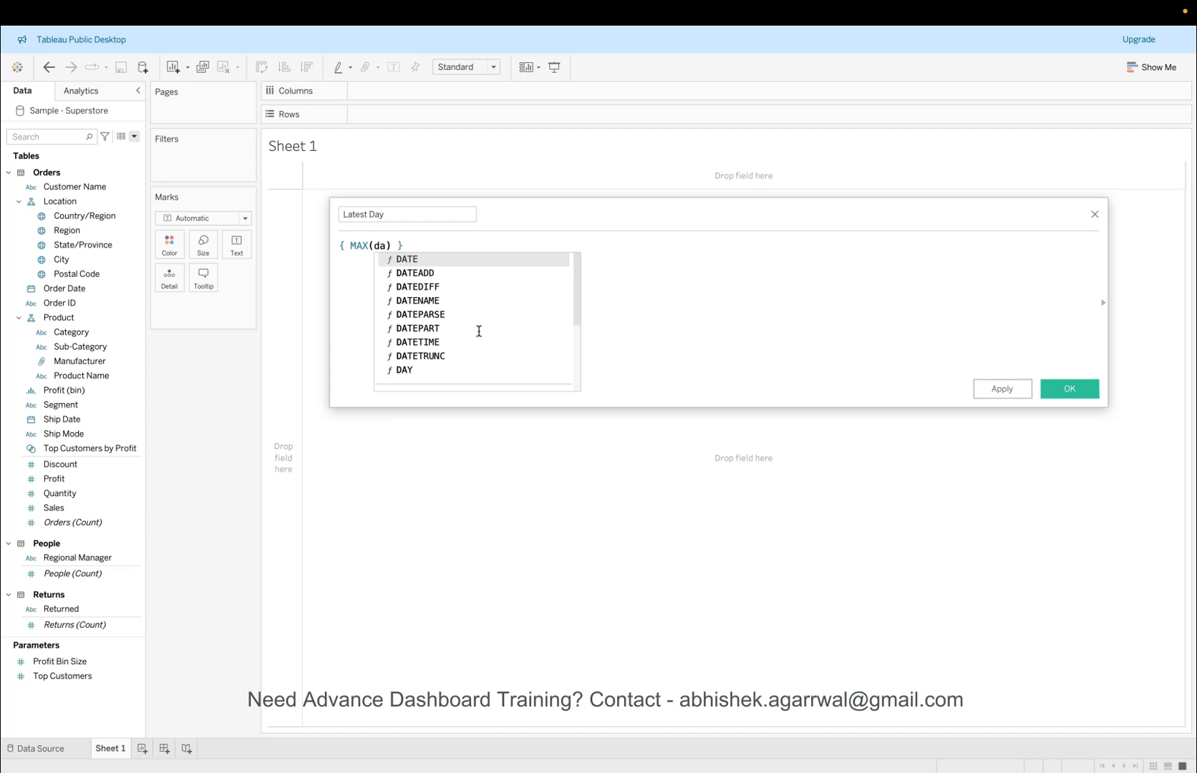
key("BackSpace")
key("BackSpace")
type("ord")
key("Return")
left_click(538, 246)
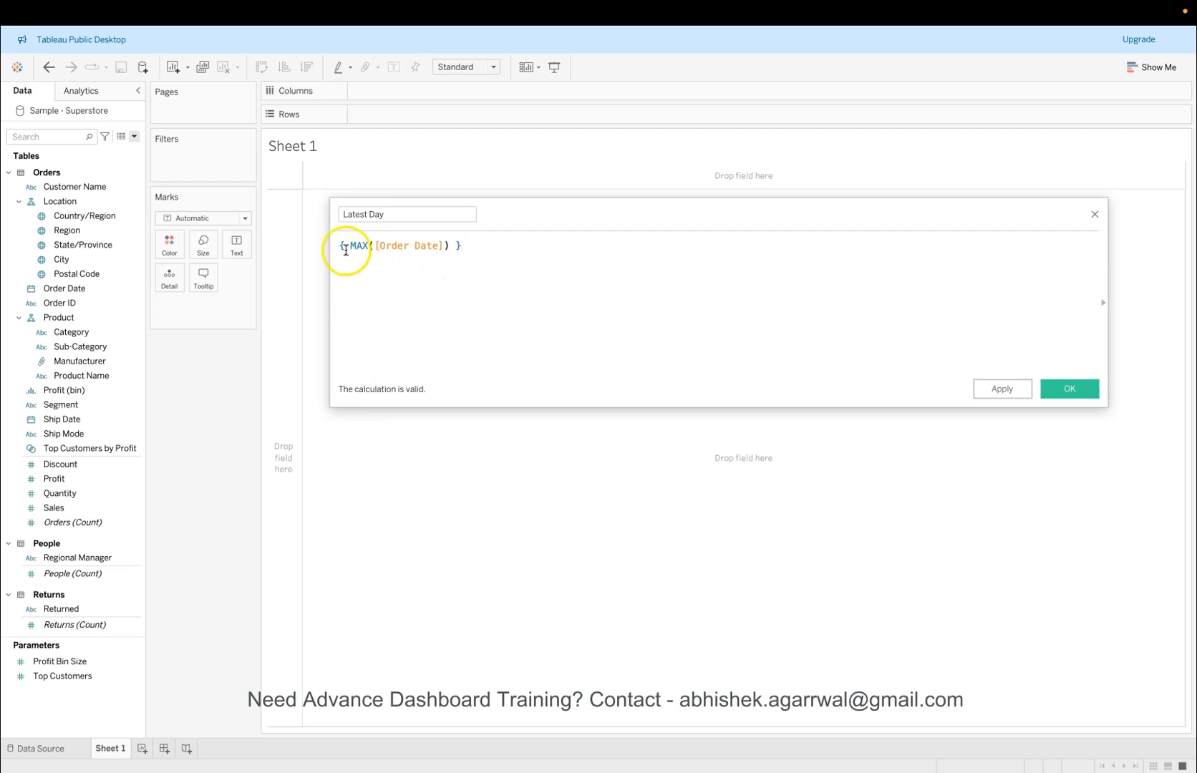
left_click_drag(344, 246, 451, 245)
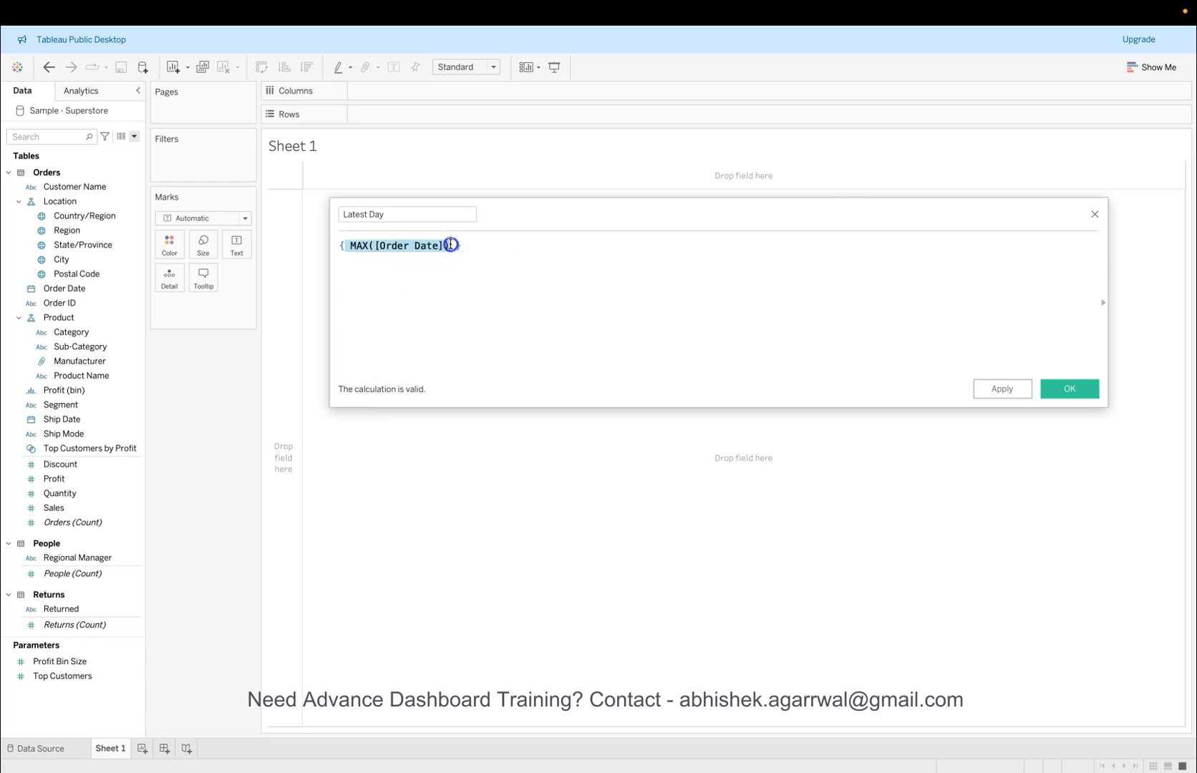
left_click(423, 285)
Step: Add a FIXED : prefix without dimensions to the formula so it reads {FIXED : MAX([Order Date]) }
left_click(342, 247)
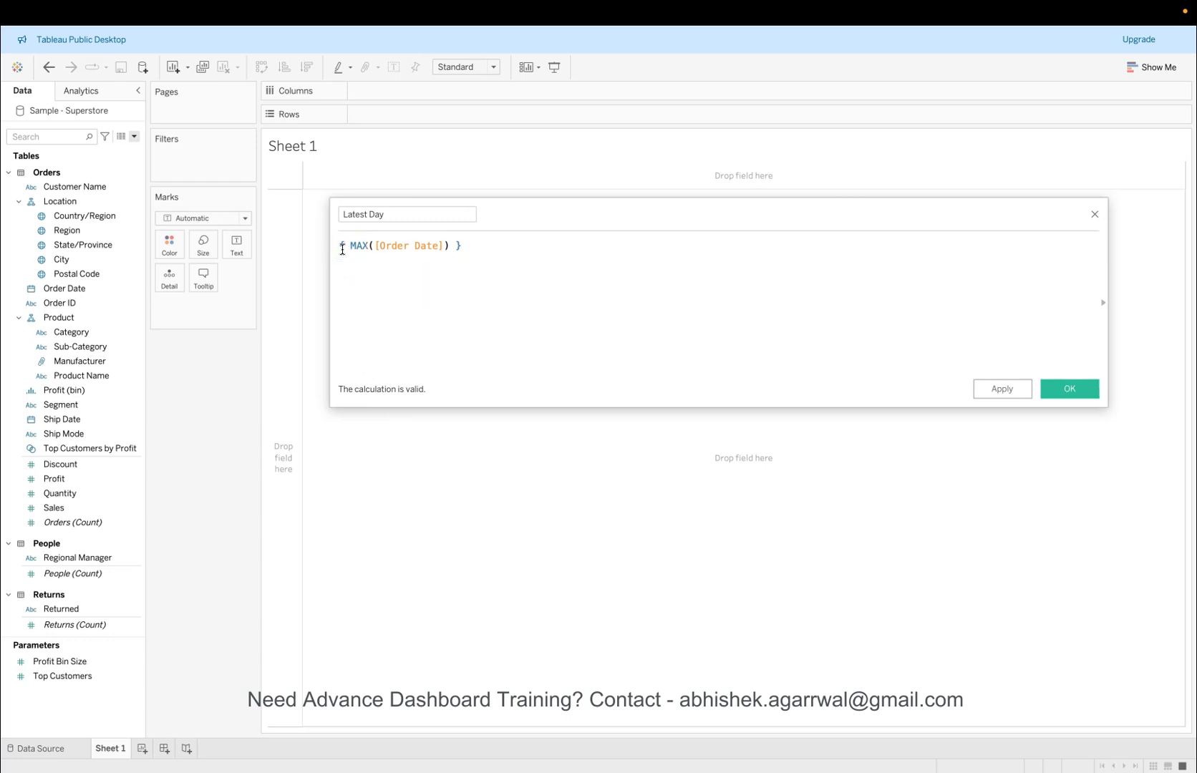
type("FIX")
key("Return")
type(":")
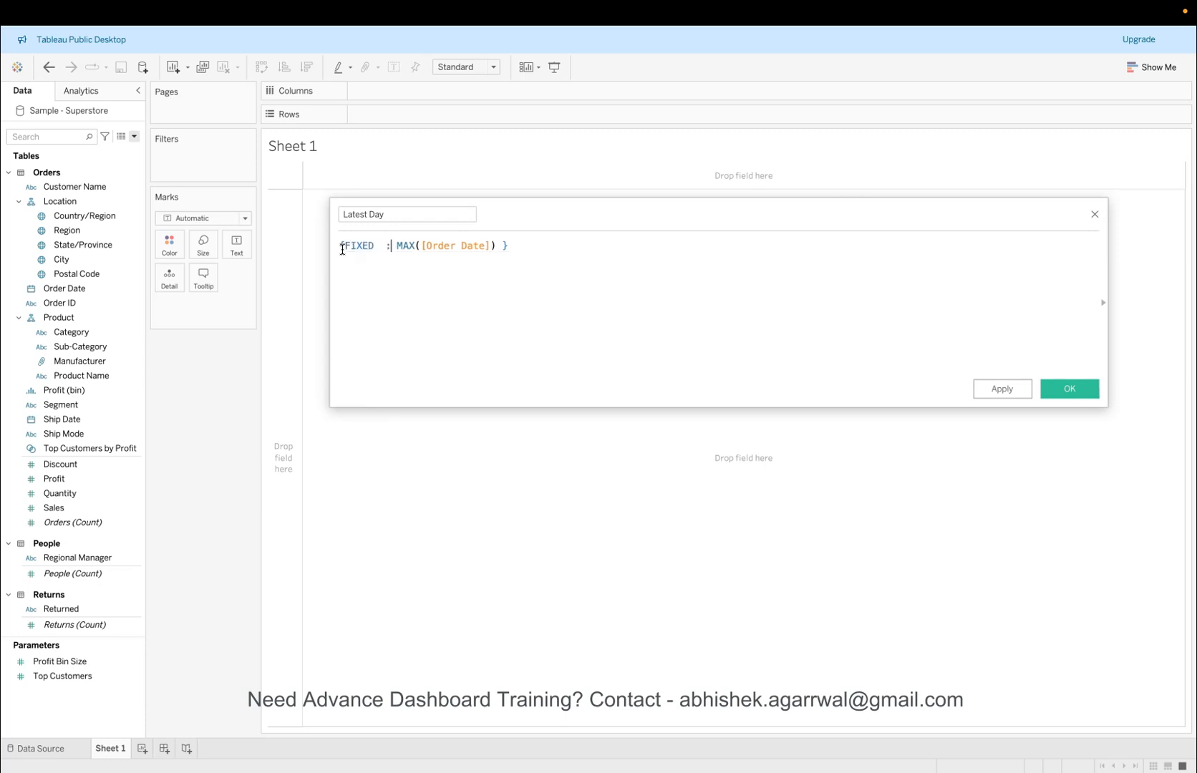
left_click(526, 277)
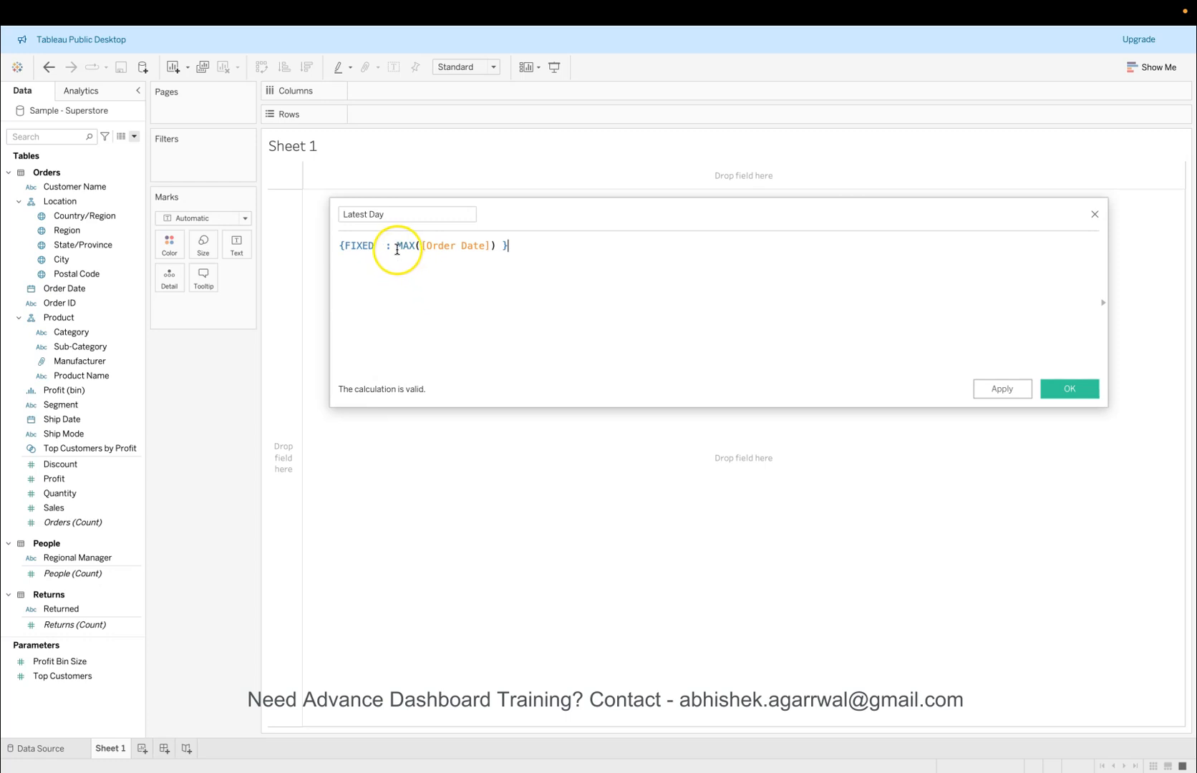
left_click_drag(396, 249, 345, 246)
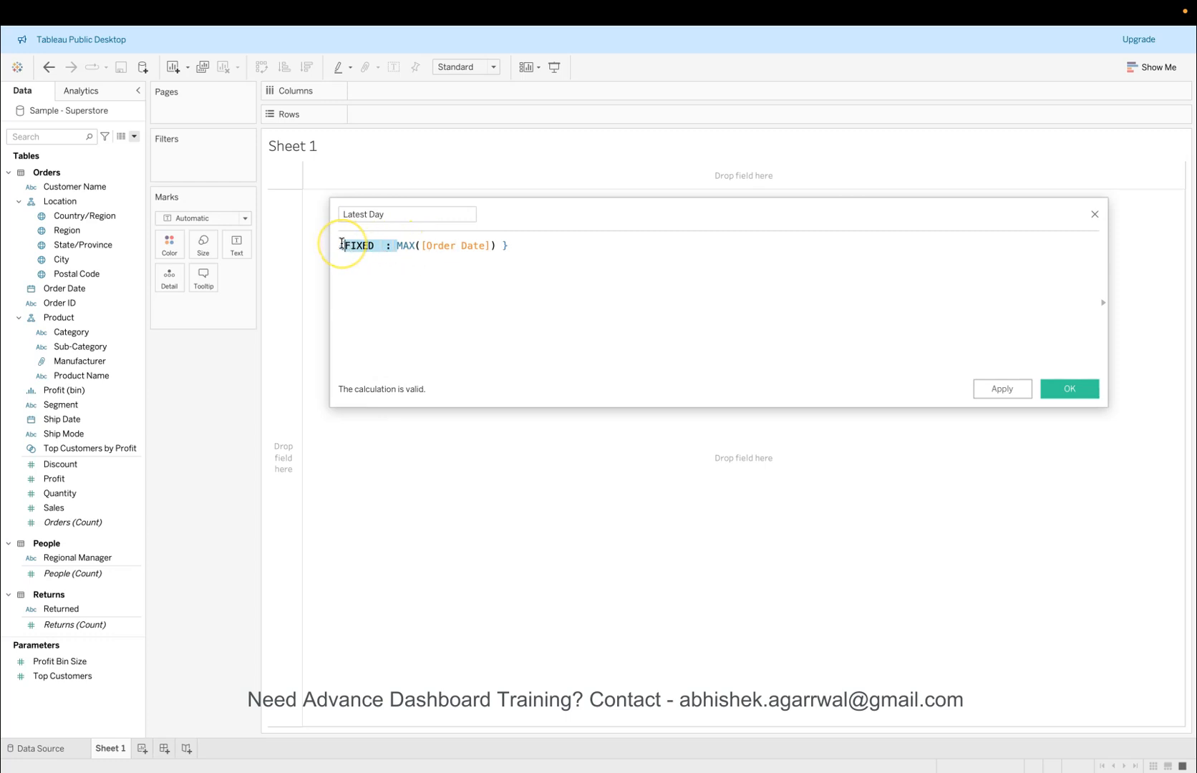
left_click(113, 412)
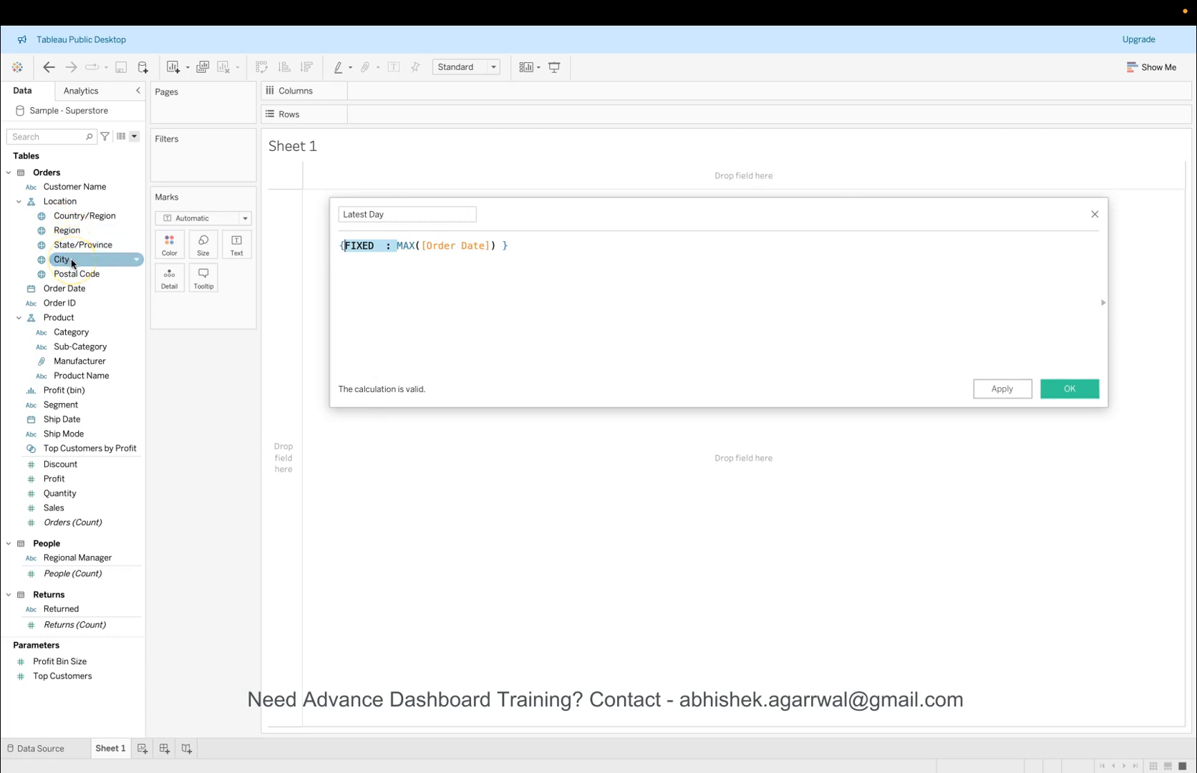
left_click(449, 248)
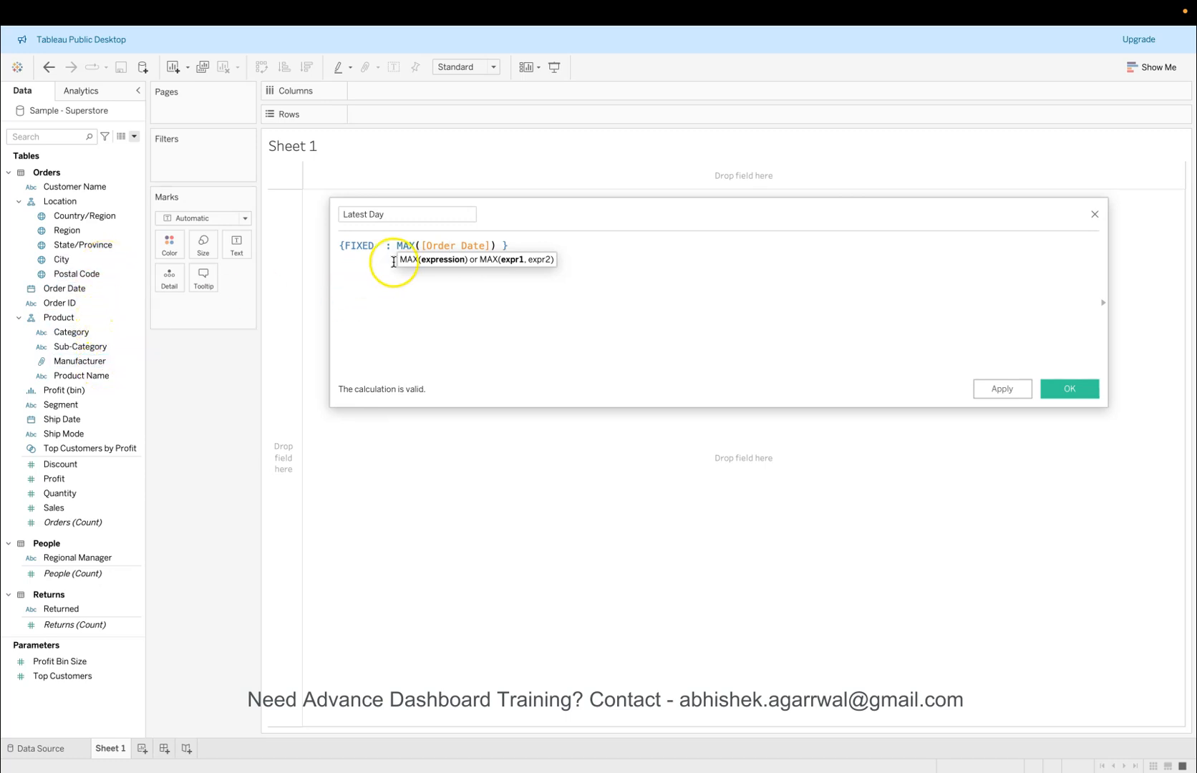
Step: Remove the FIXED : prefix so the formula reads { MAX([Order Date]) }, and save the calculated field
left_click_drag(395, 245, 347, 246)
key("BackSpace")
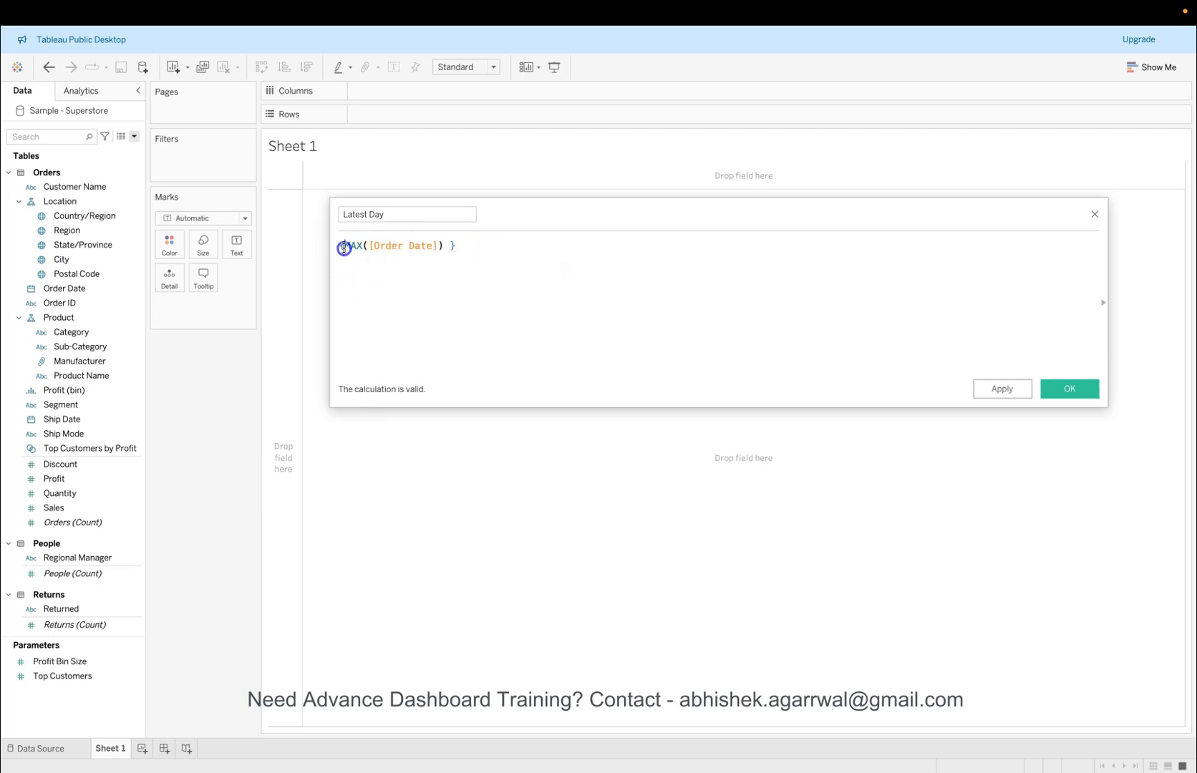
left_click(462, 246)
left_click_drag(467, 250, 338, 247)
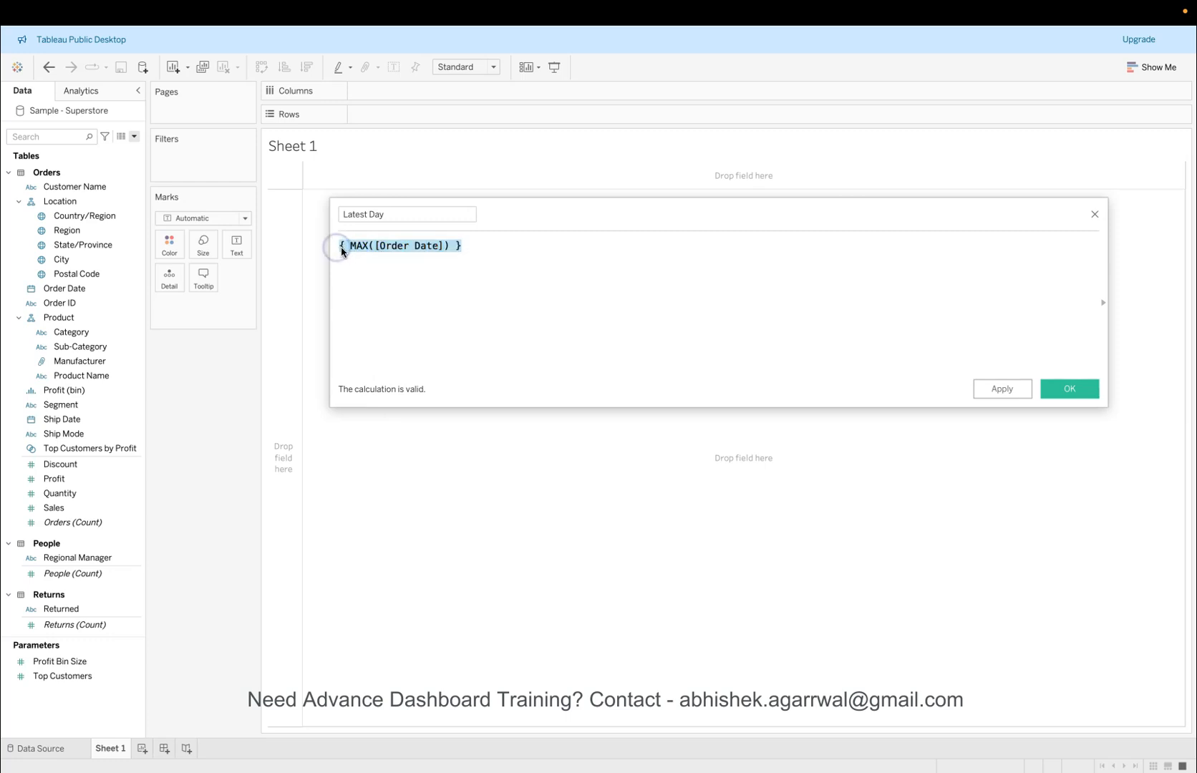
left_click(341, 249)
left_click_drag(483, 246, 336, 247)
left_click(531, 274)
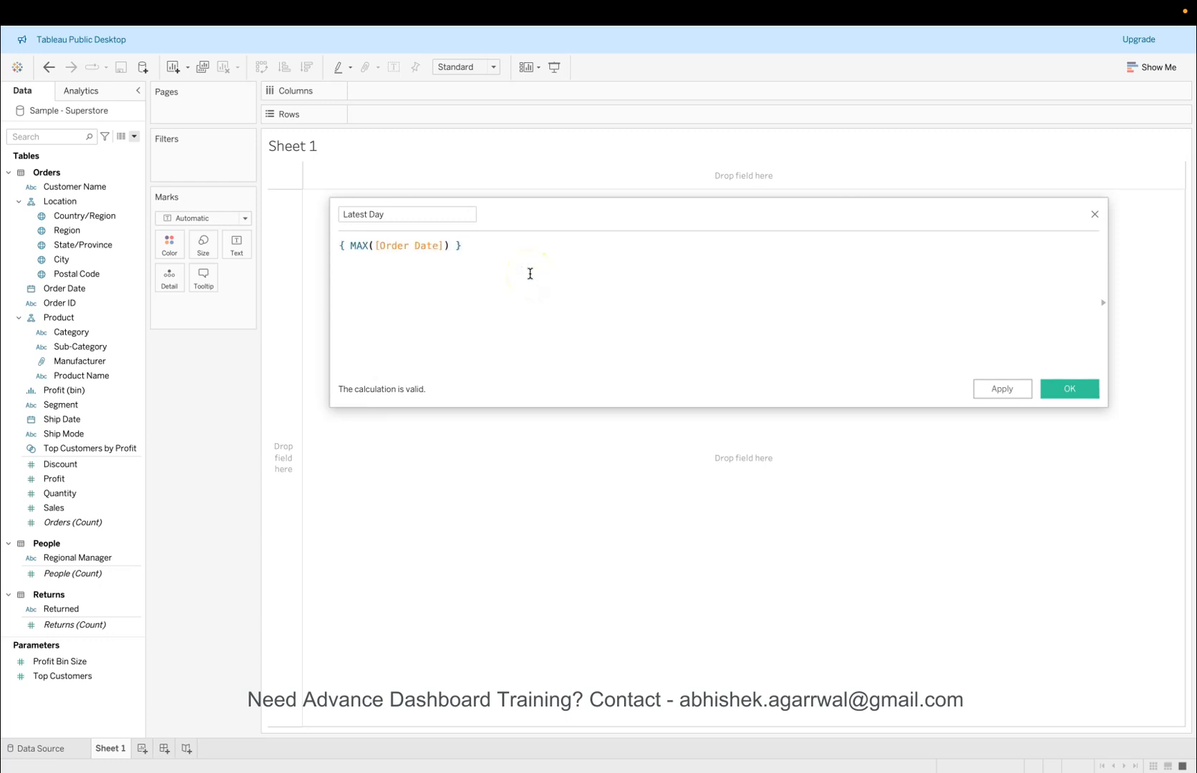
left_click(1074, 390)
Step: Show Latest Day as text on Sheet 1 with its exact date to check it, and remove it again
left_click_drag(99, 625, 240, 247)
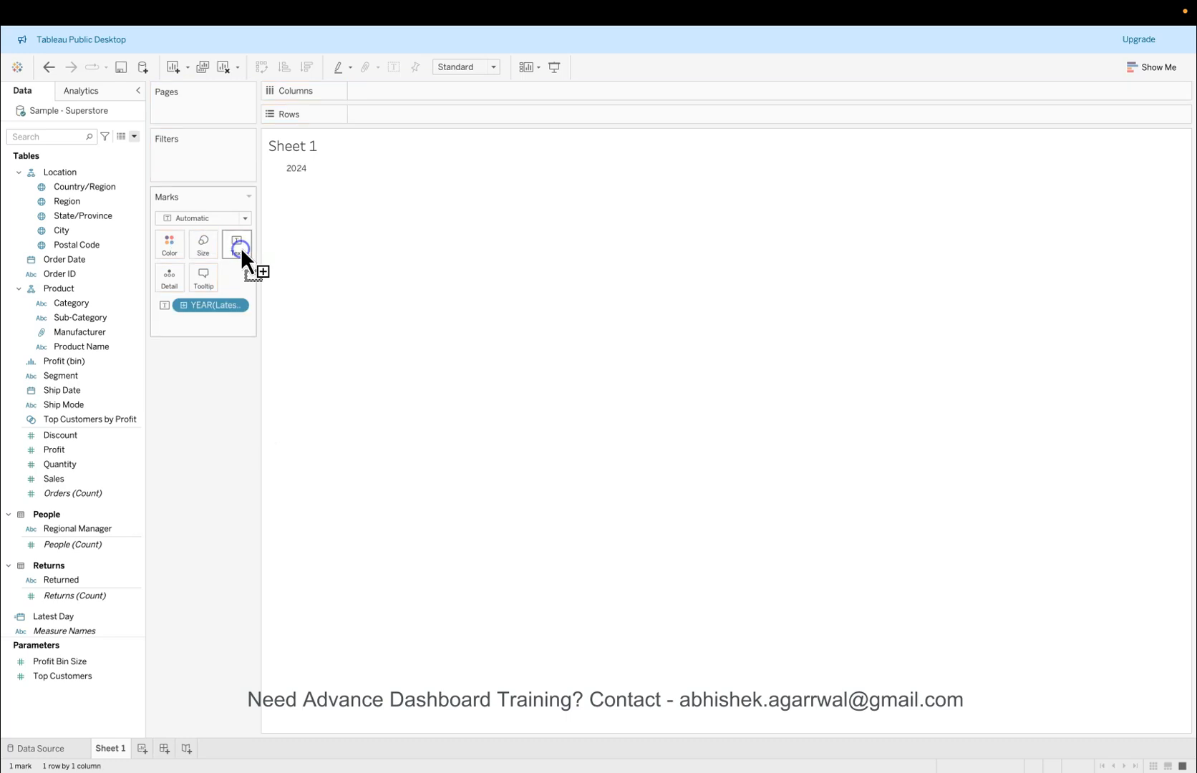
left_click(236, 306)
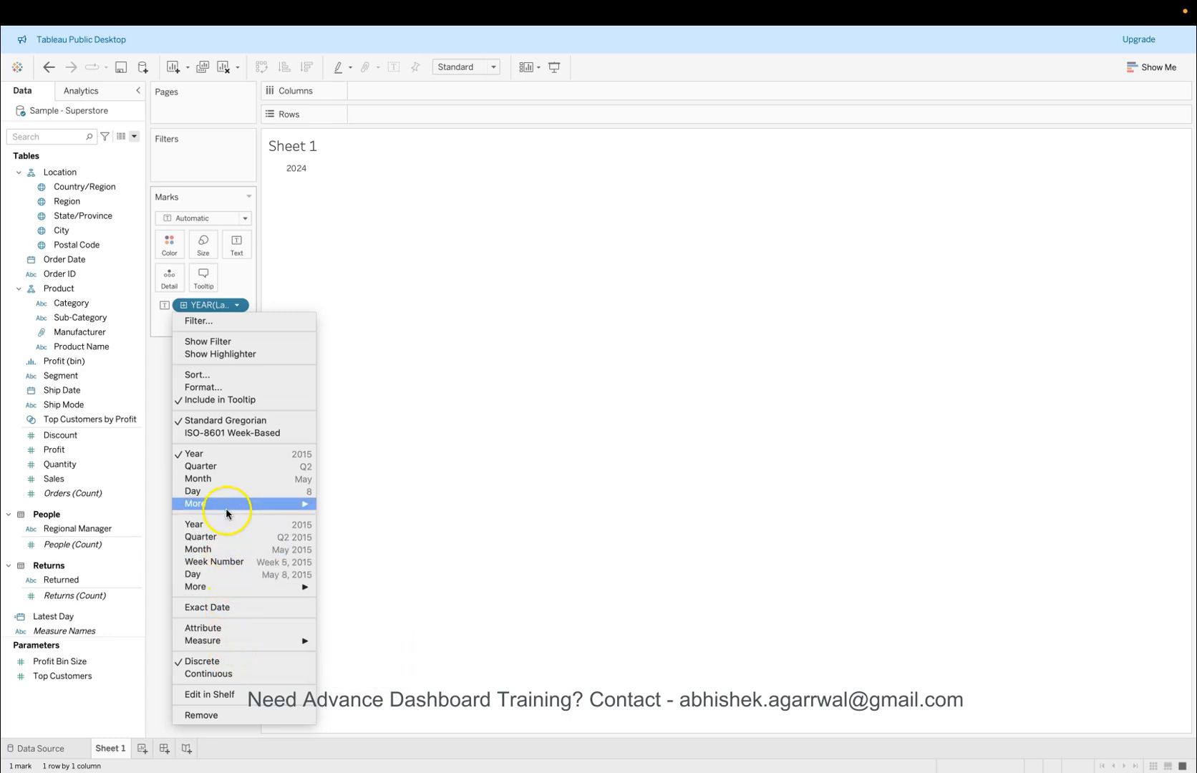
left_click(237, 607)
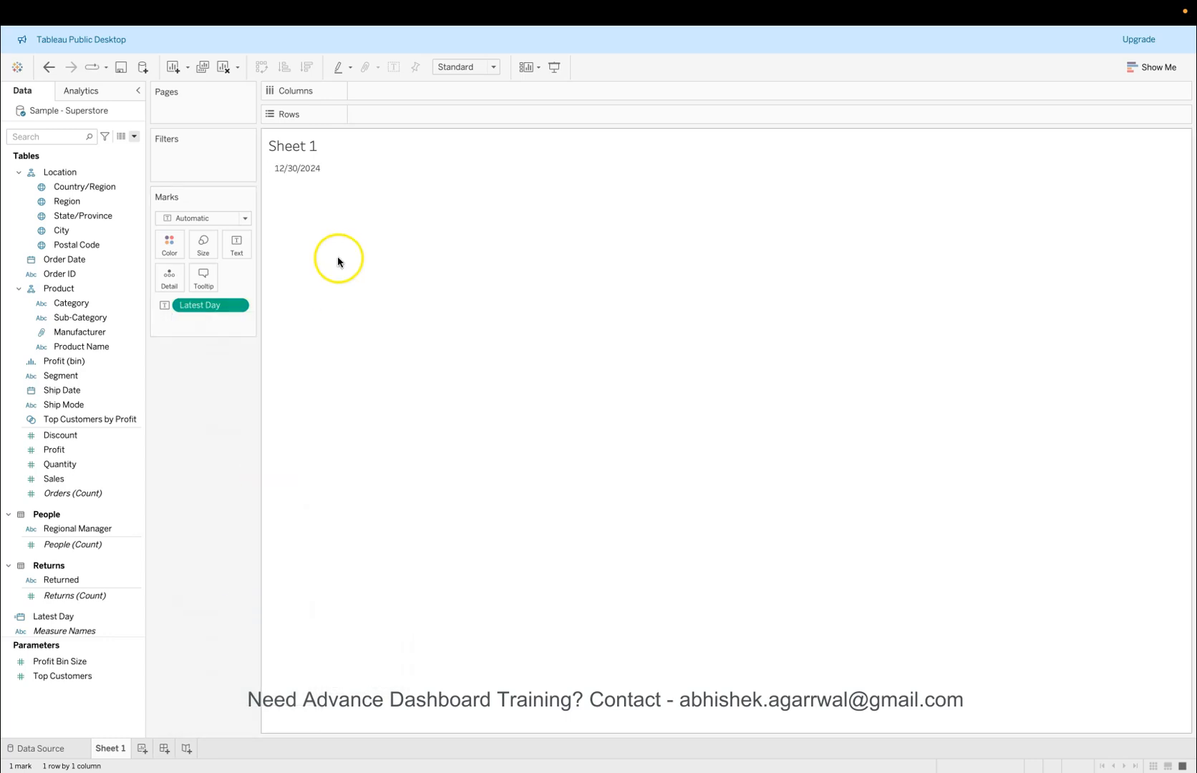
mouse_move(290, 174)
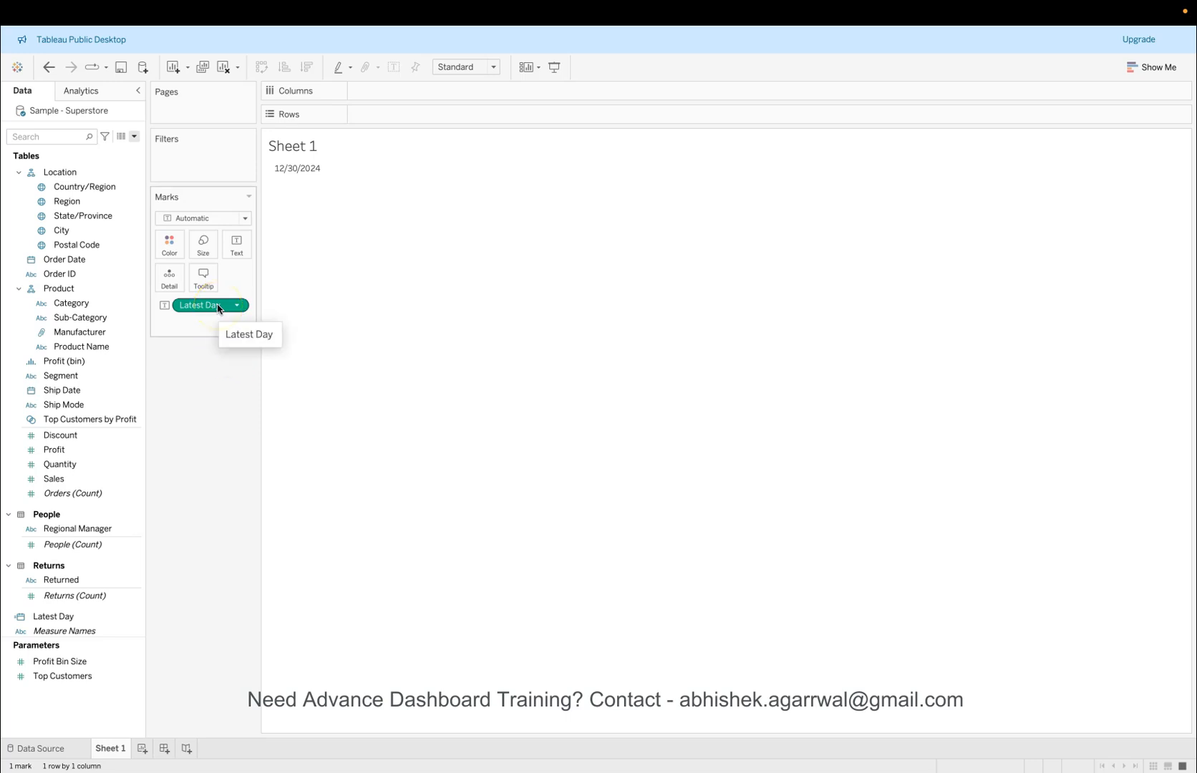
left_click_drag(218, 309, 207, 417)
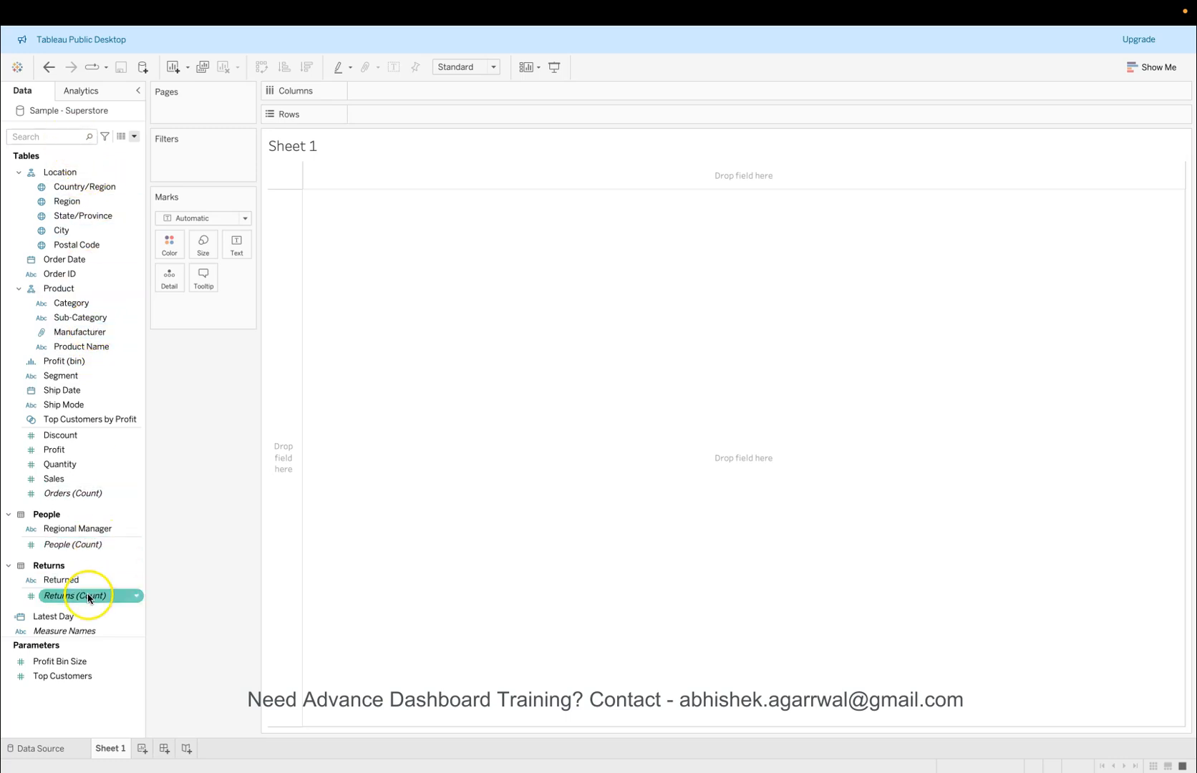
Step: Put Latest Day on the sheet's text once more as an exact date, check the displayed date, and take the field off
left_click_drag(89, 613, 235, 241)
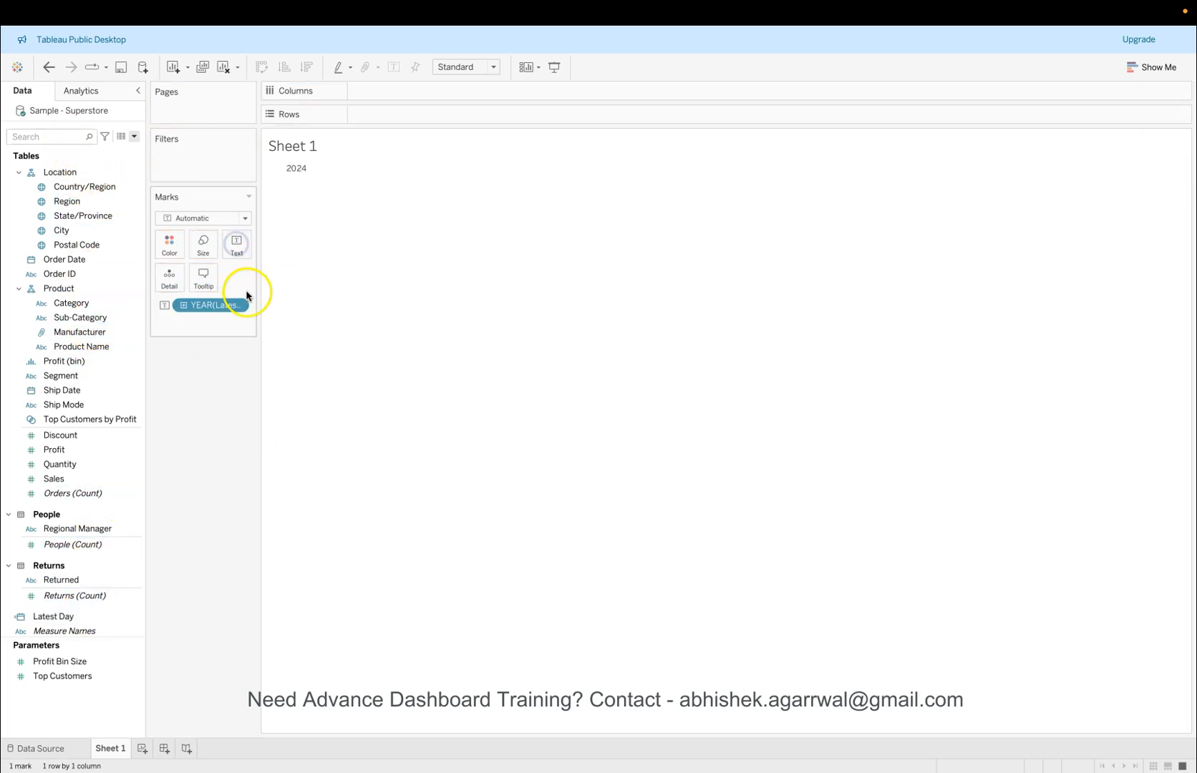
left_click(239, 306)
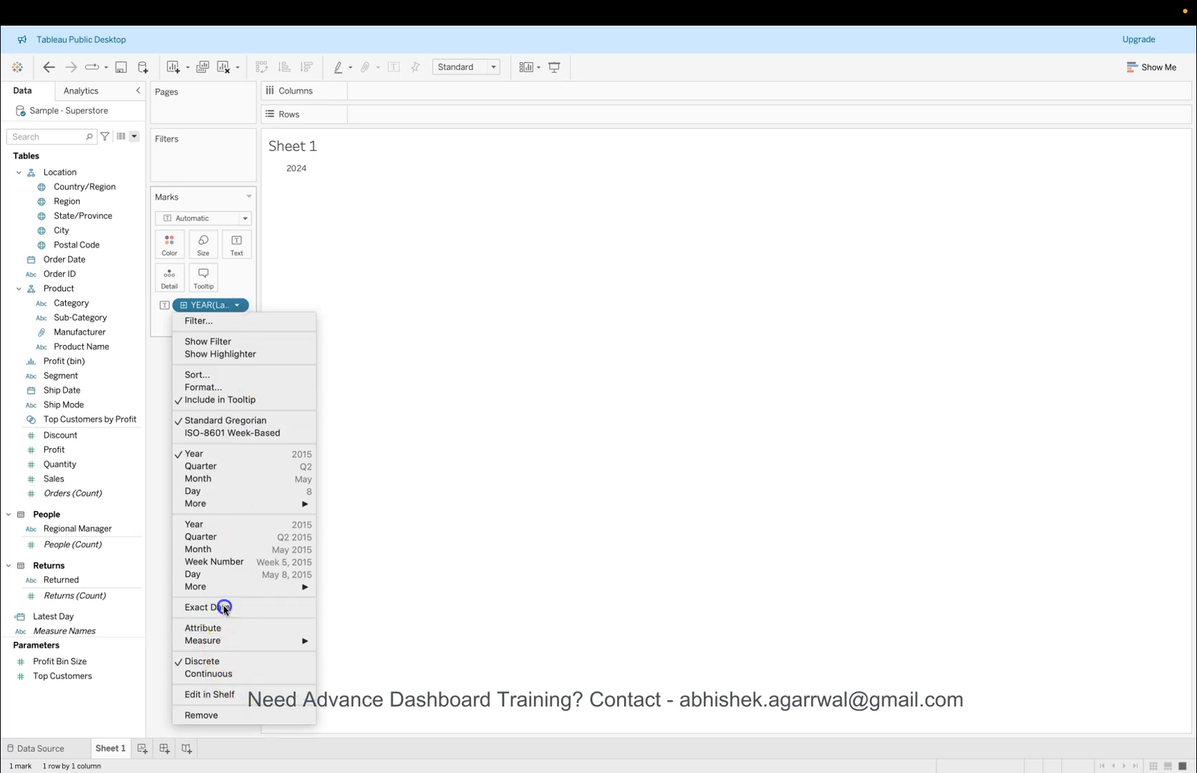
left_click(223, 606)
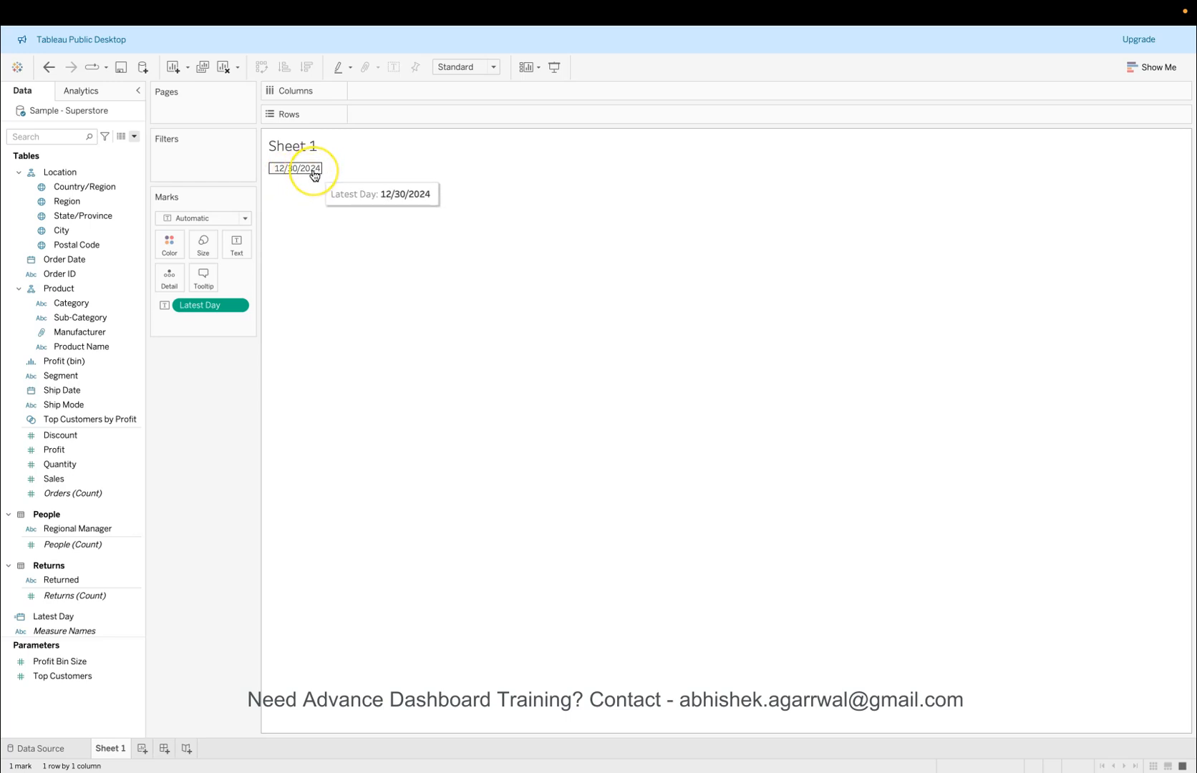
left_click_drag(200, 305, 186, 513)
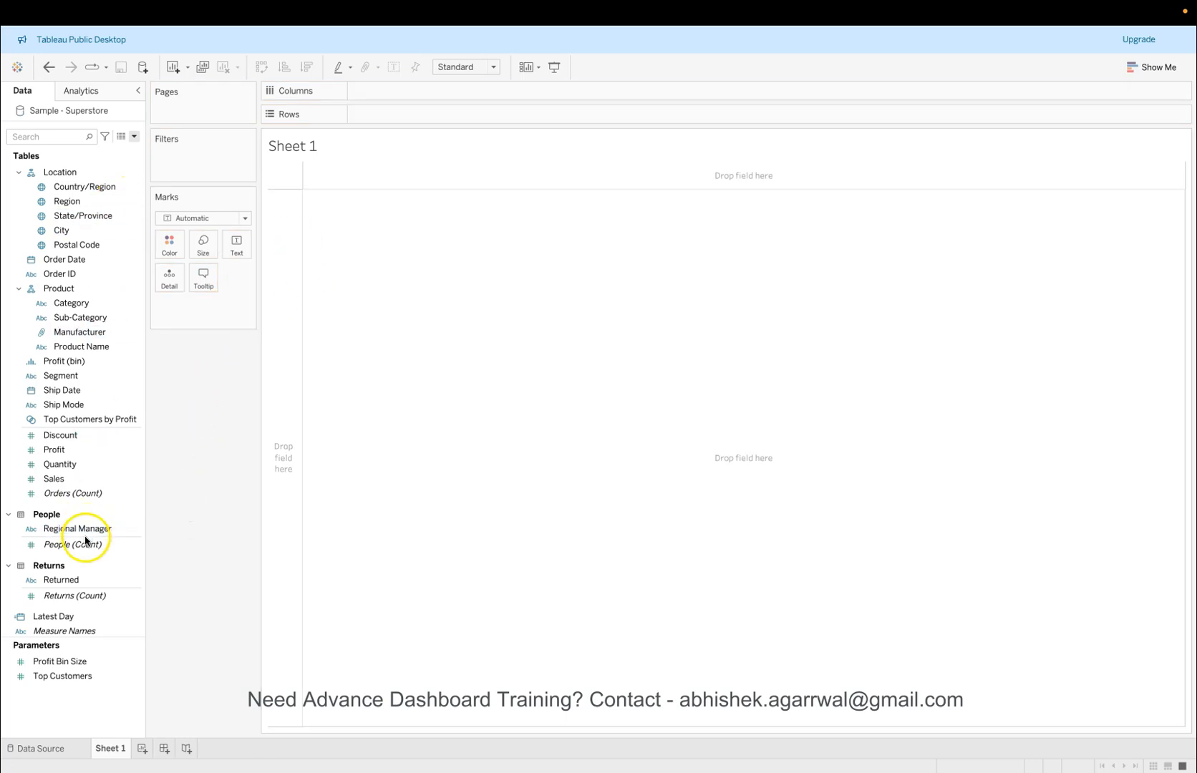
Step: Create a new calculated field named Latest Month Sales
left_click(136, 137)
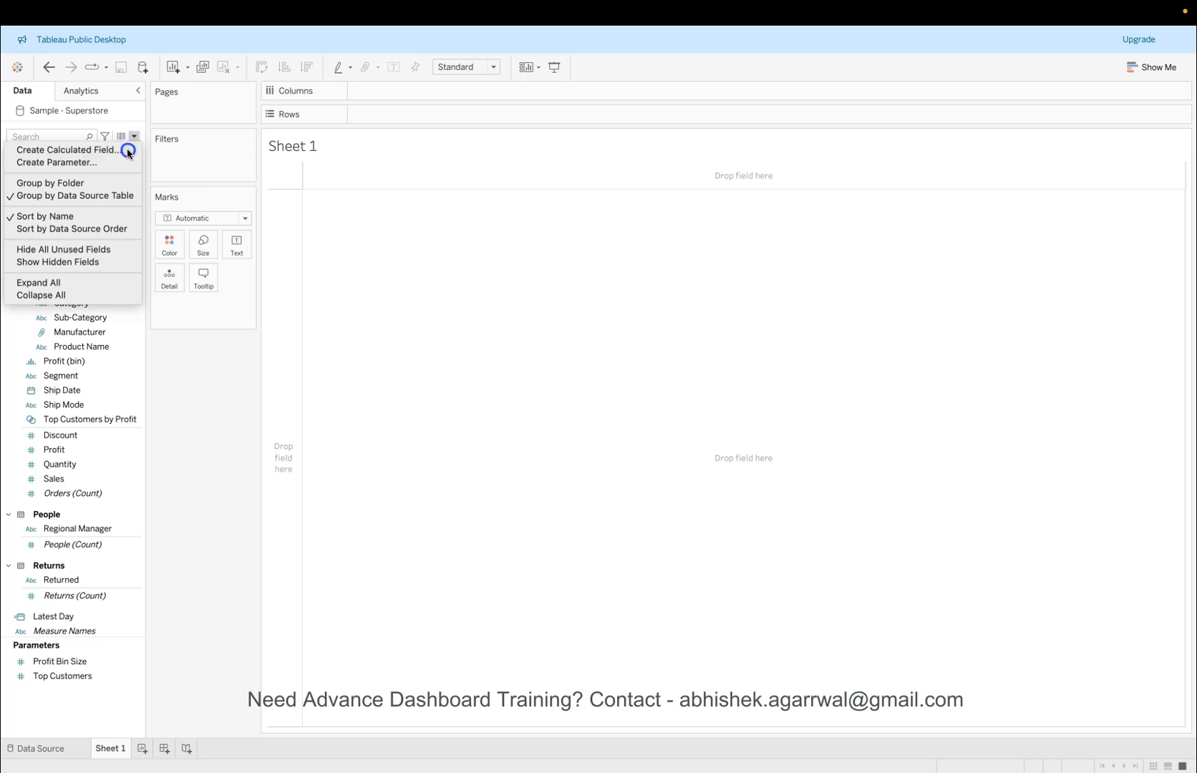
left_click(128, 150)
type("Latest Month Sales")
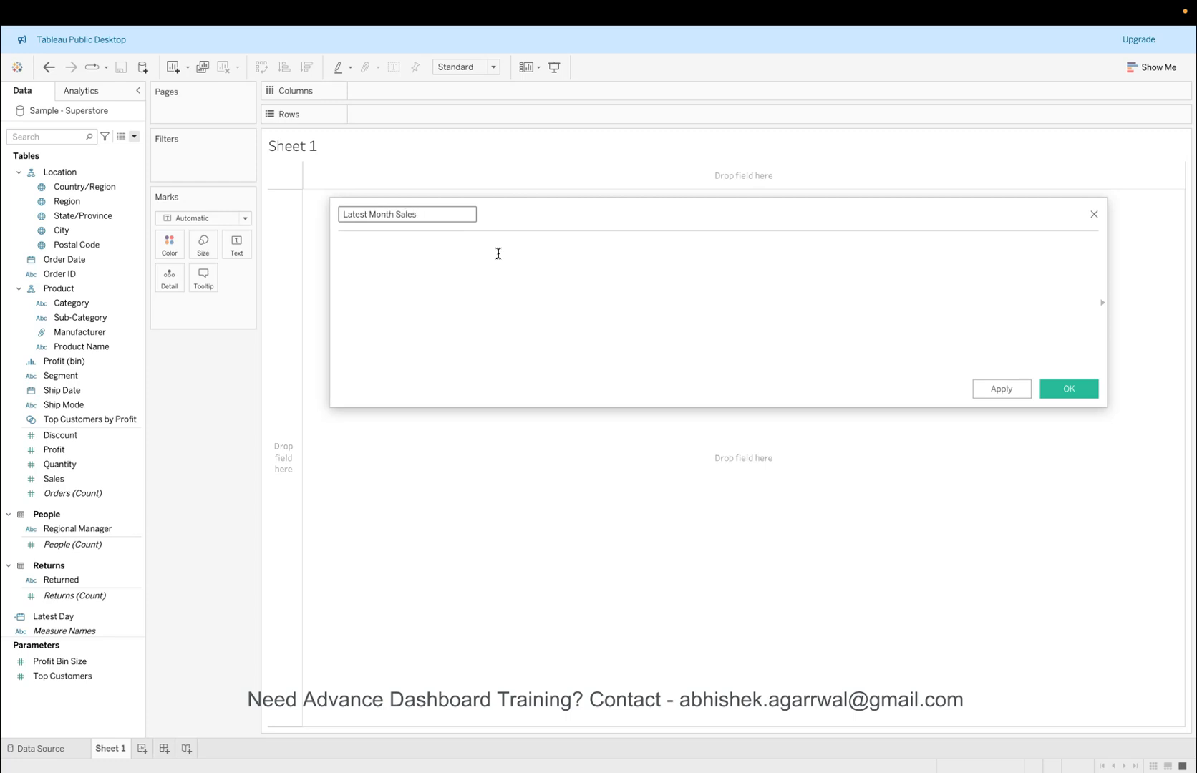
Step: Start the Latest Month Sales formula with the year condition IF YEAR([Order Date]) = YEAR([Latest Day])
left_click(493, 260)
type("I")
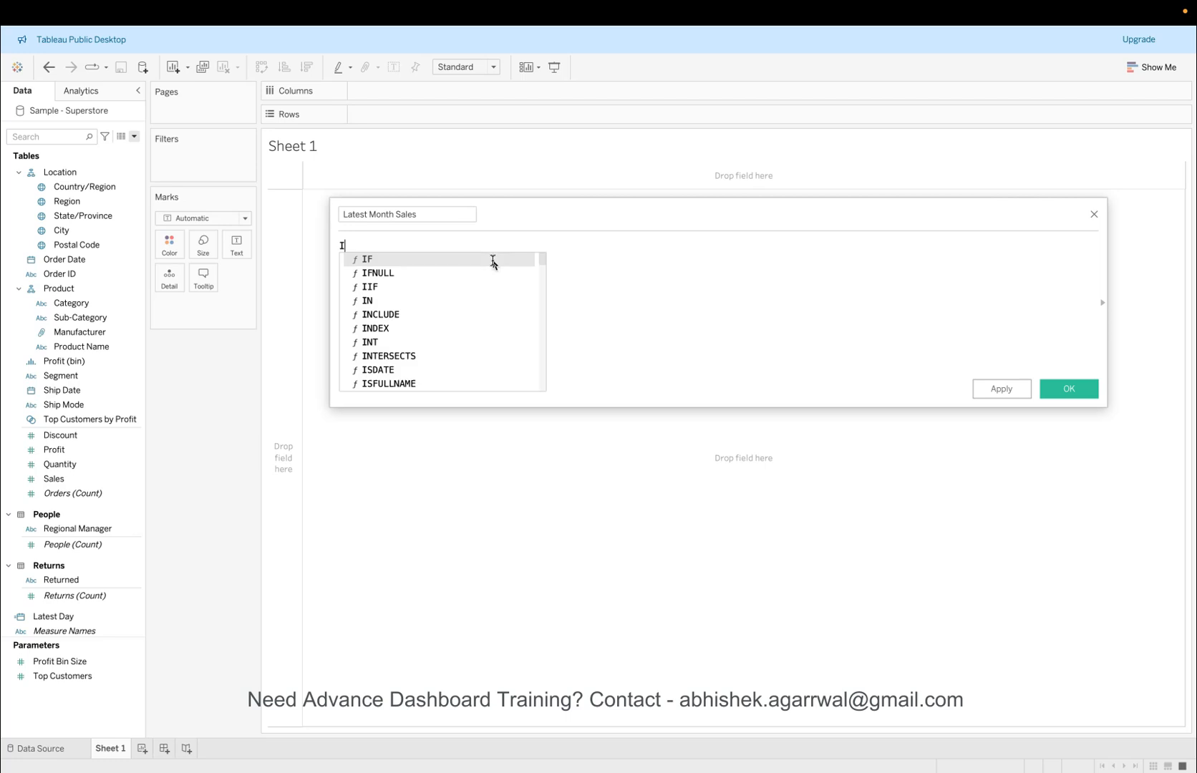
type("F ")
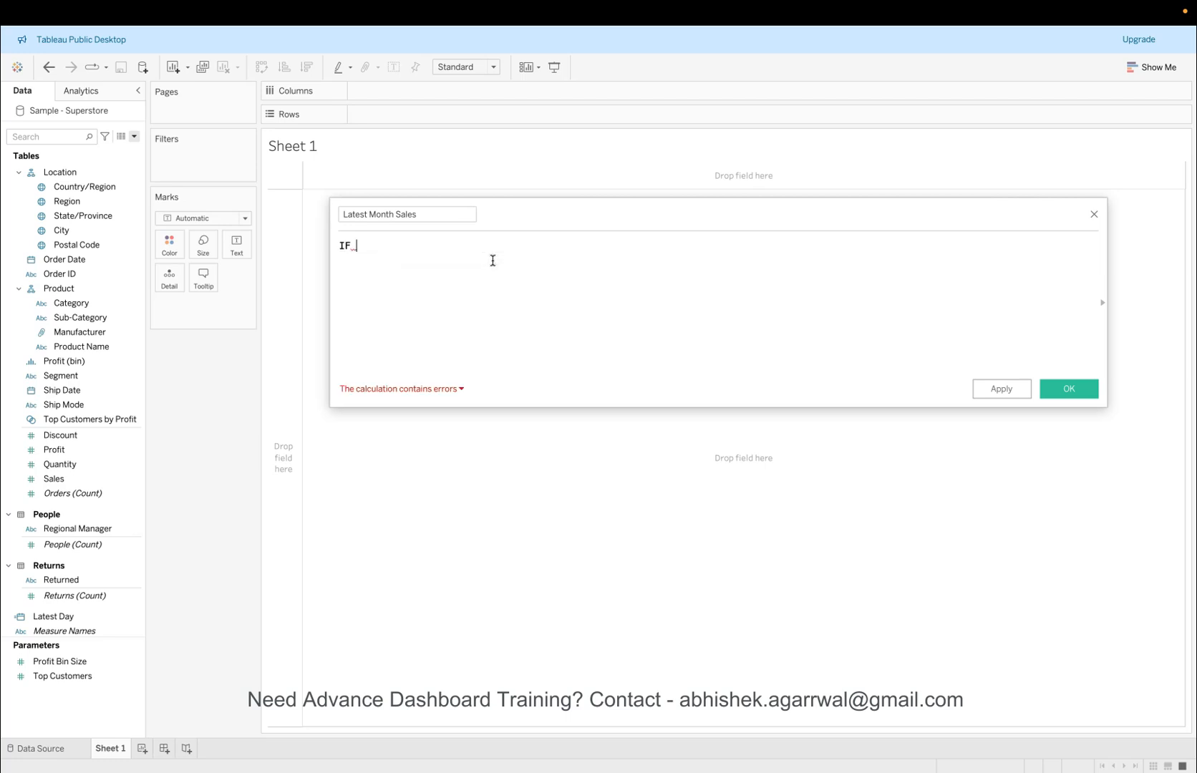
type("ye")
key("BackSpace")
key("BackSpace")
type("ye")
key("Return")
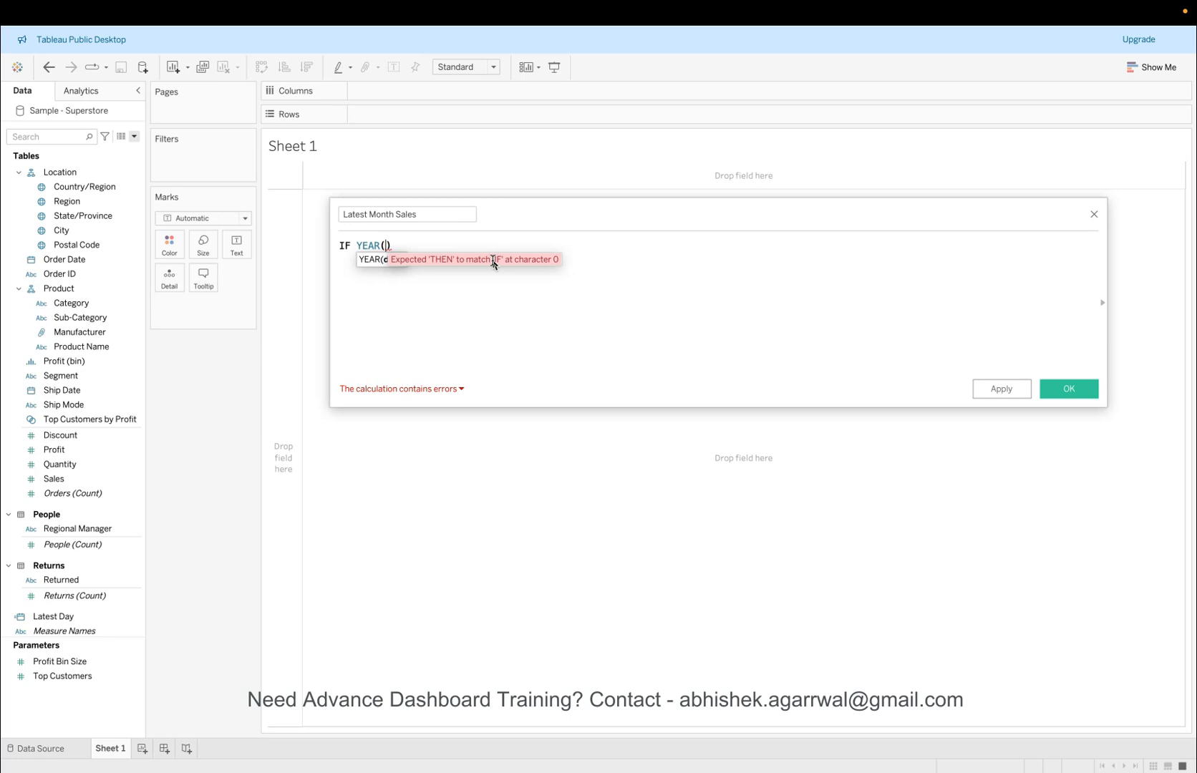
type("l")
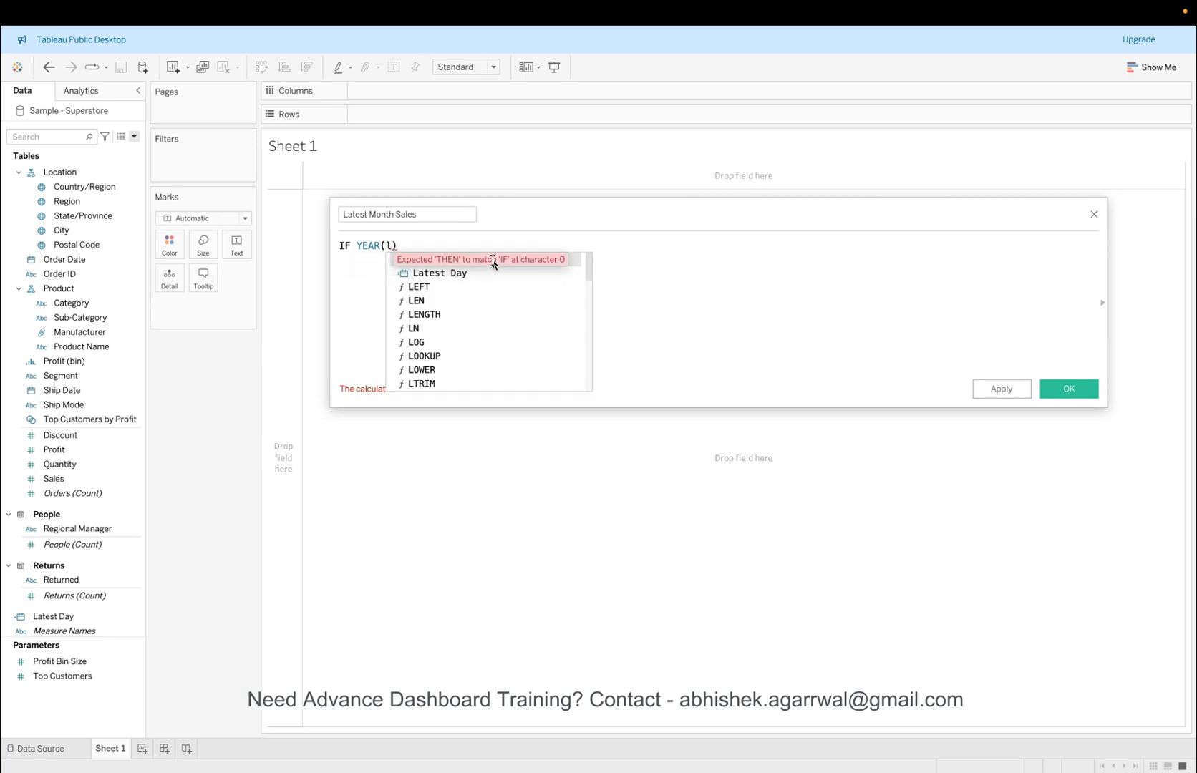
key("BackSpace")
type("Orde")
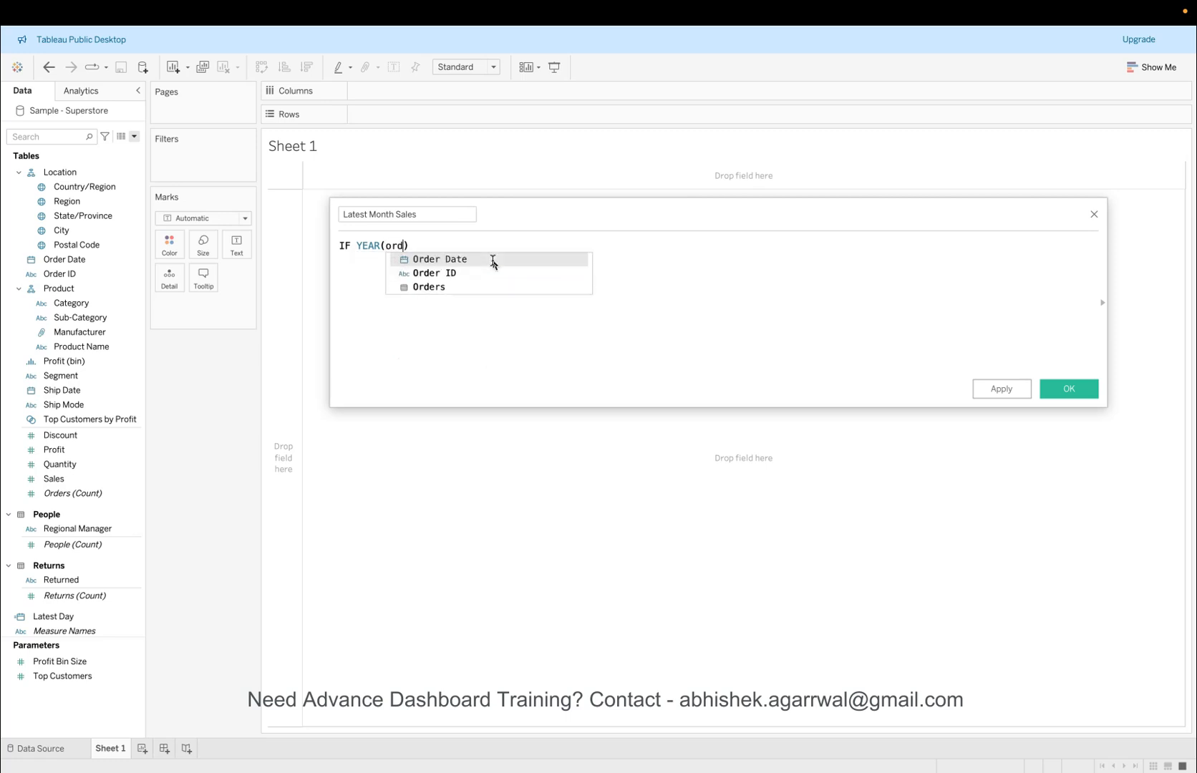
key("Return")
type("=")
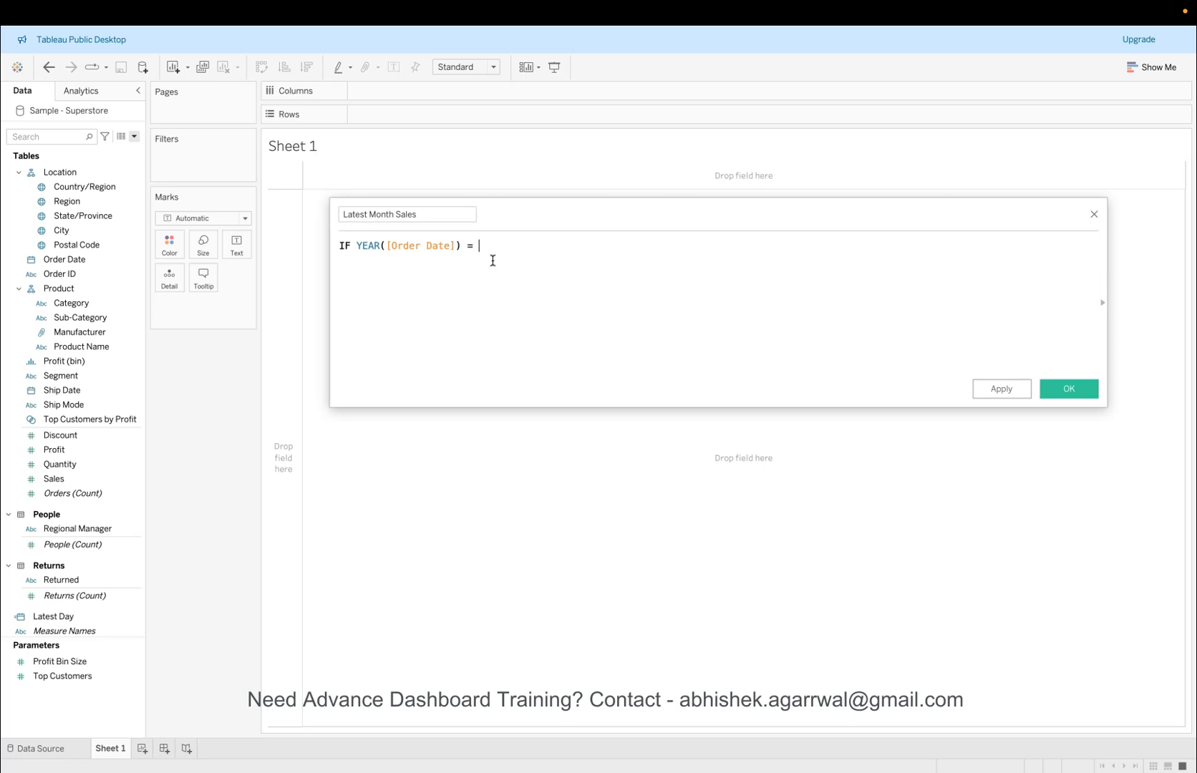
type(" ye")
key("Return")
type("lat")
key("Return")
Step: Add the month condition AND MONTH([Order Date]) = MONTH([Latest Day]) to the formula
type("an")
key("Return")
type("mon")
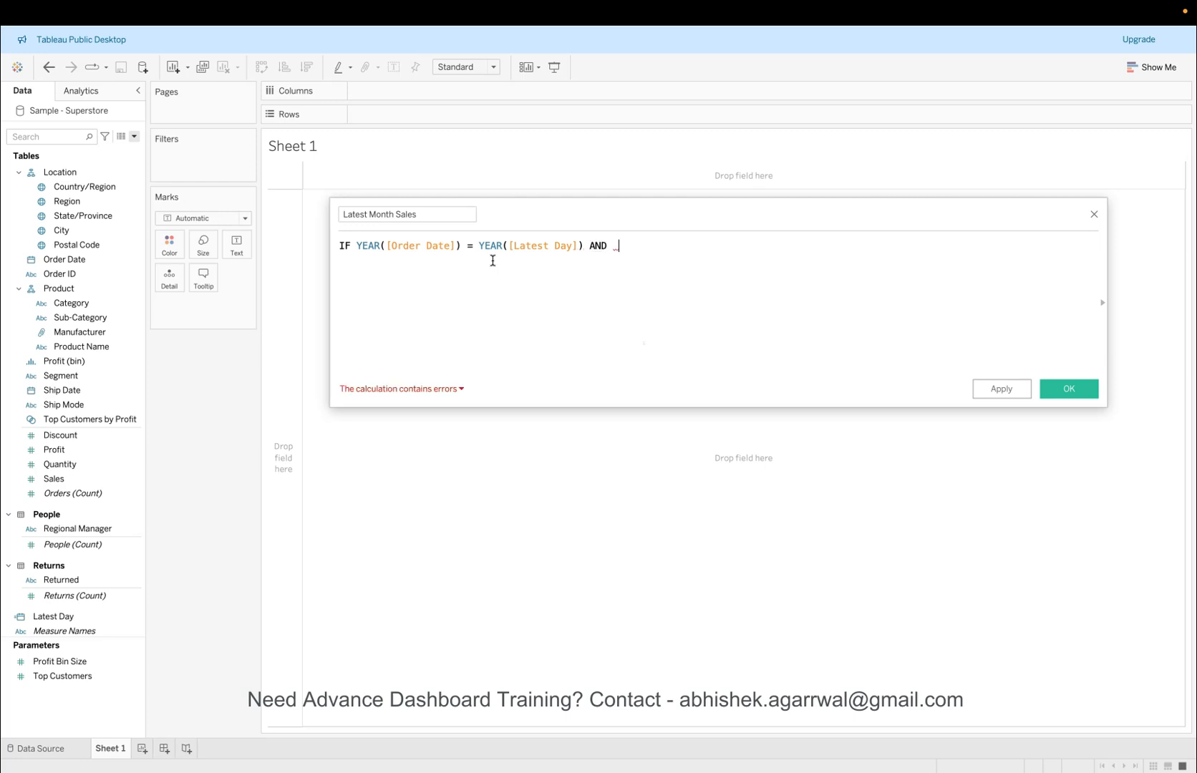
type("t")
key("Return")
type("[ord")
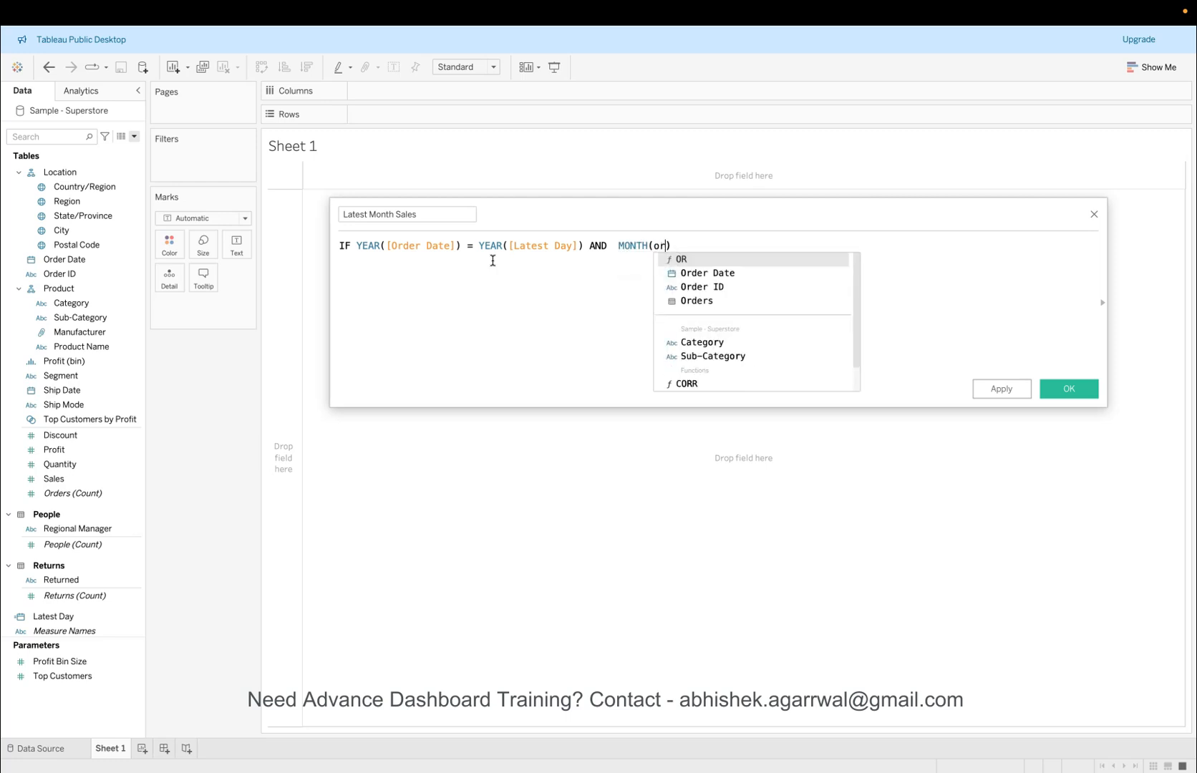
key("Return")
type("= month")
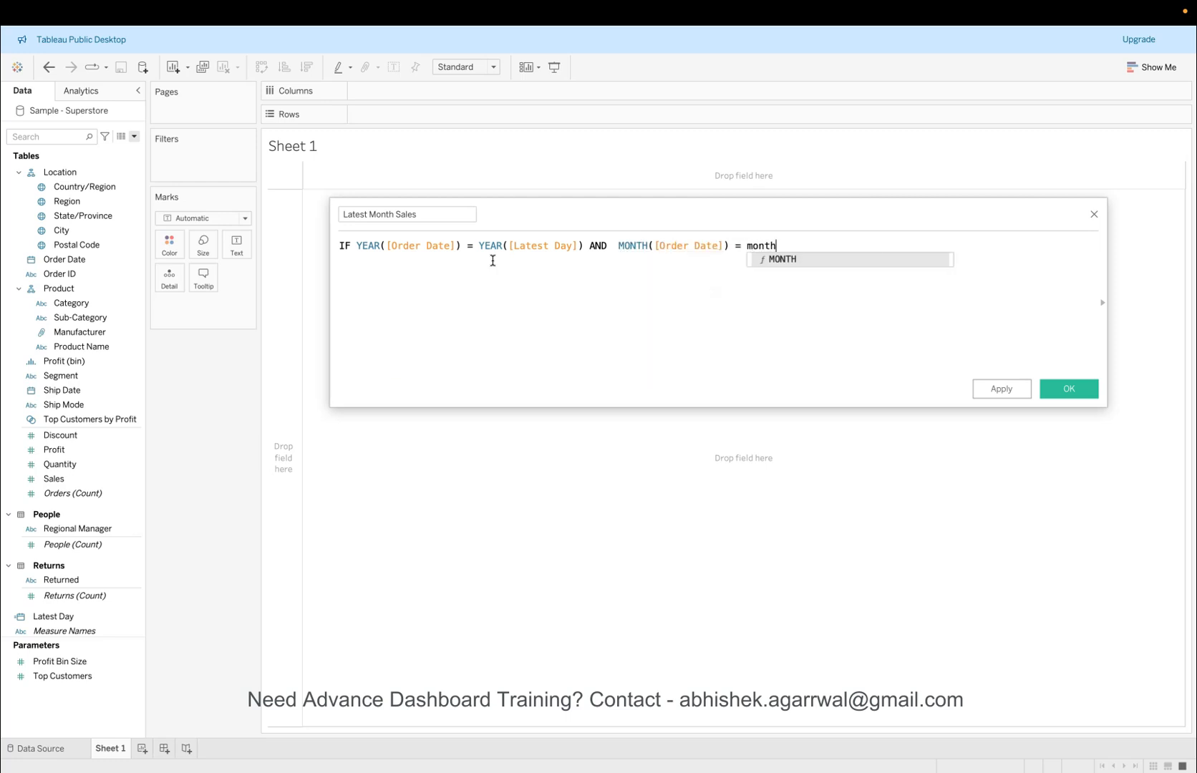
key("Return")
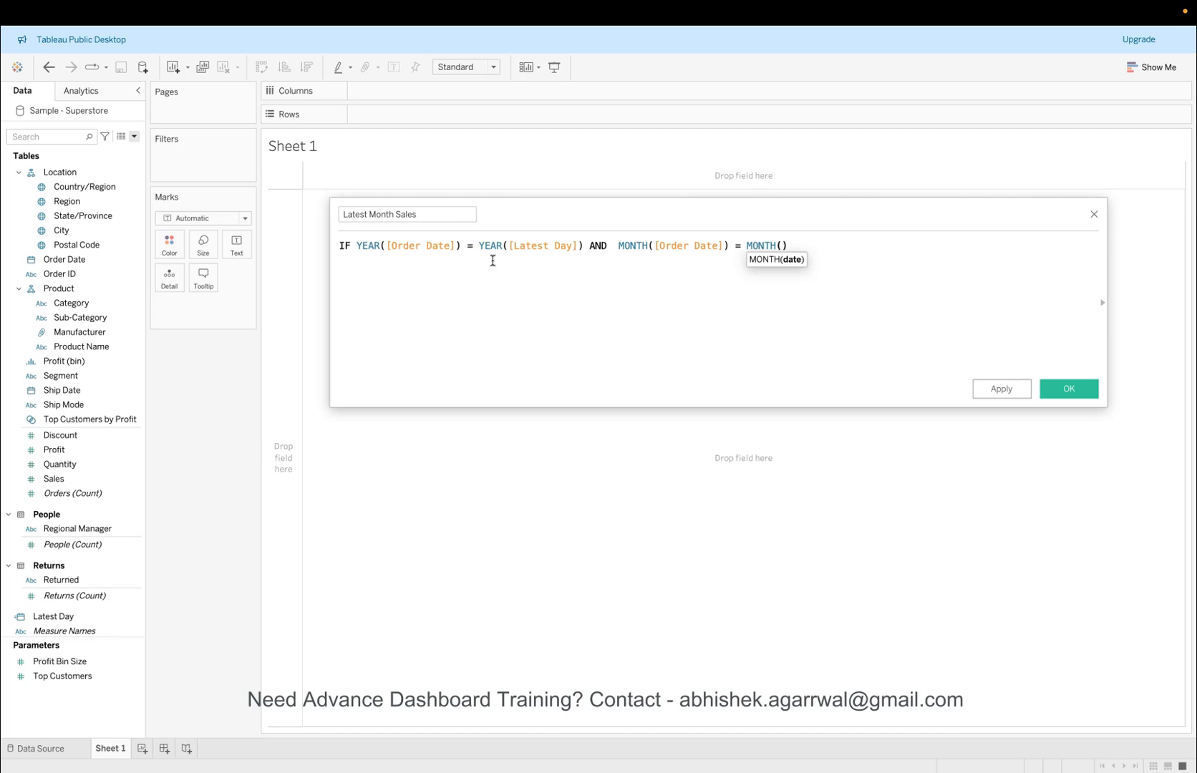
type("[lat")
key("Return")
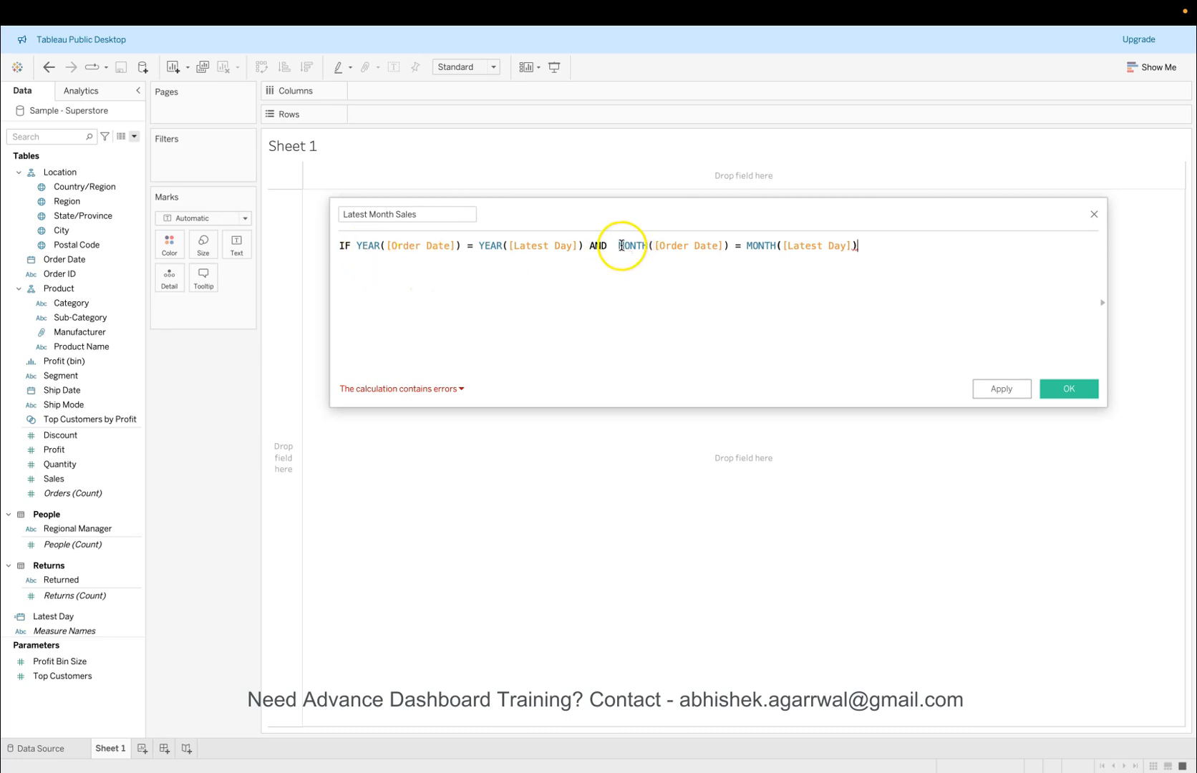
Step: Review the year and month conditions, and complete the formula with THEN [Sales] END
left_click_drag(618, 246, 857, 242)
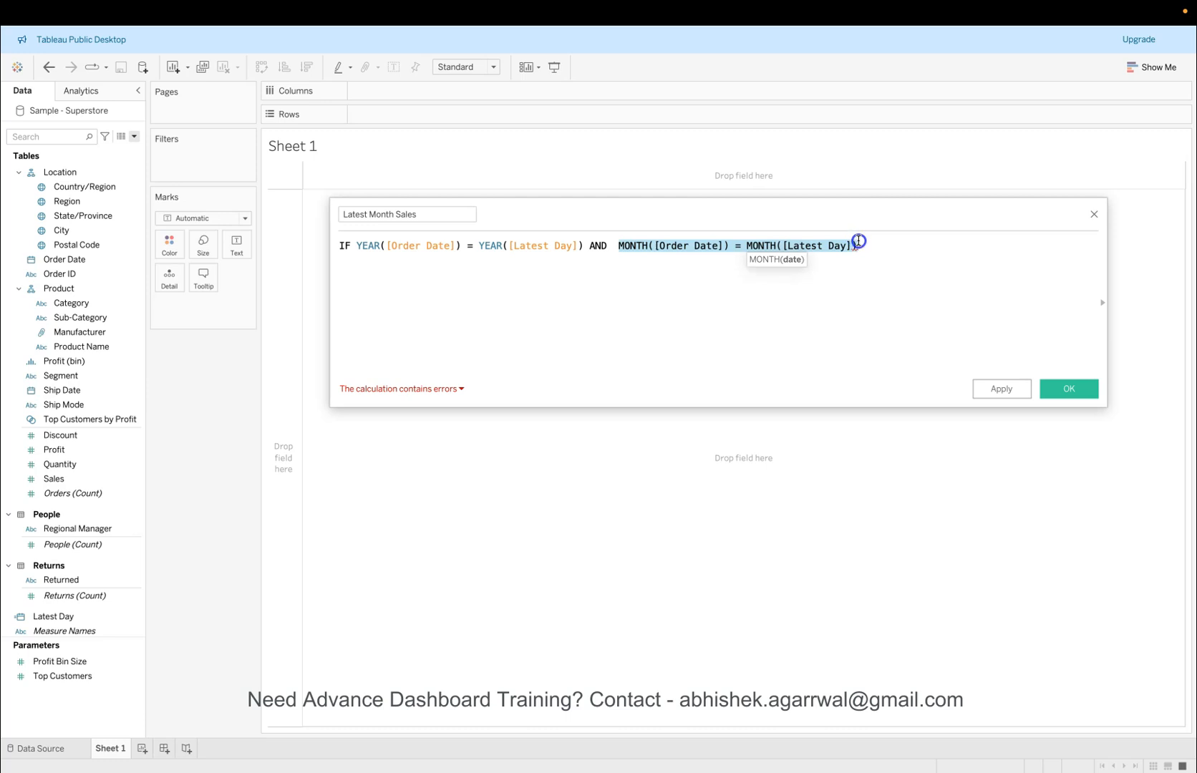
left_click_drag(356, 245, 584, 245)
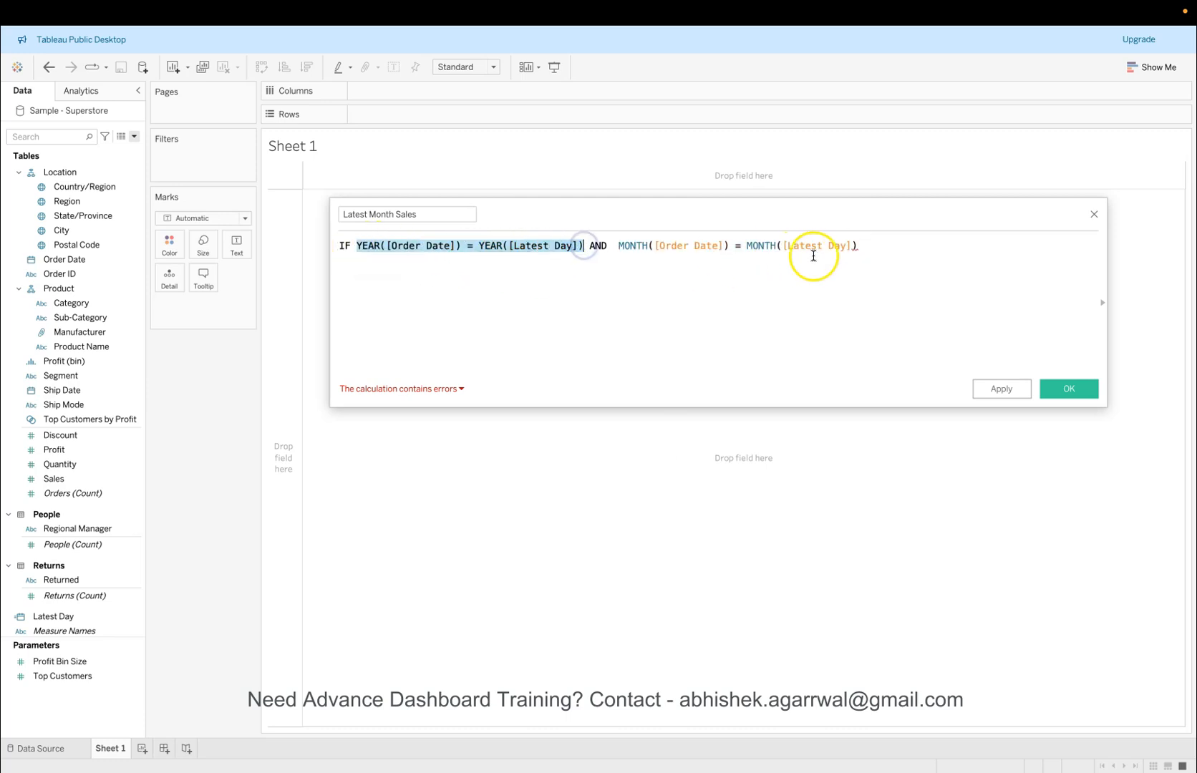
left_click(862, 245)
type("THEN sa")
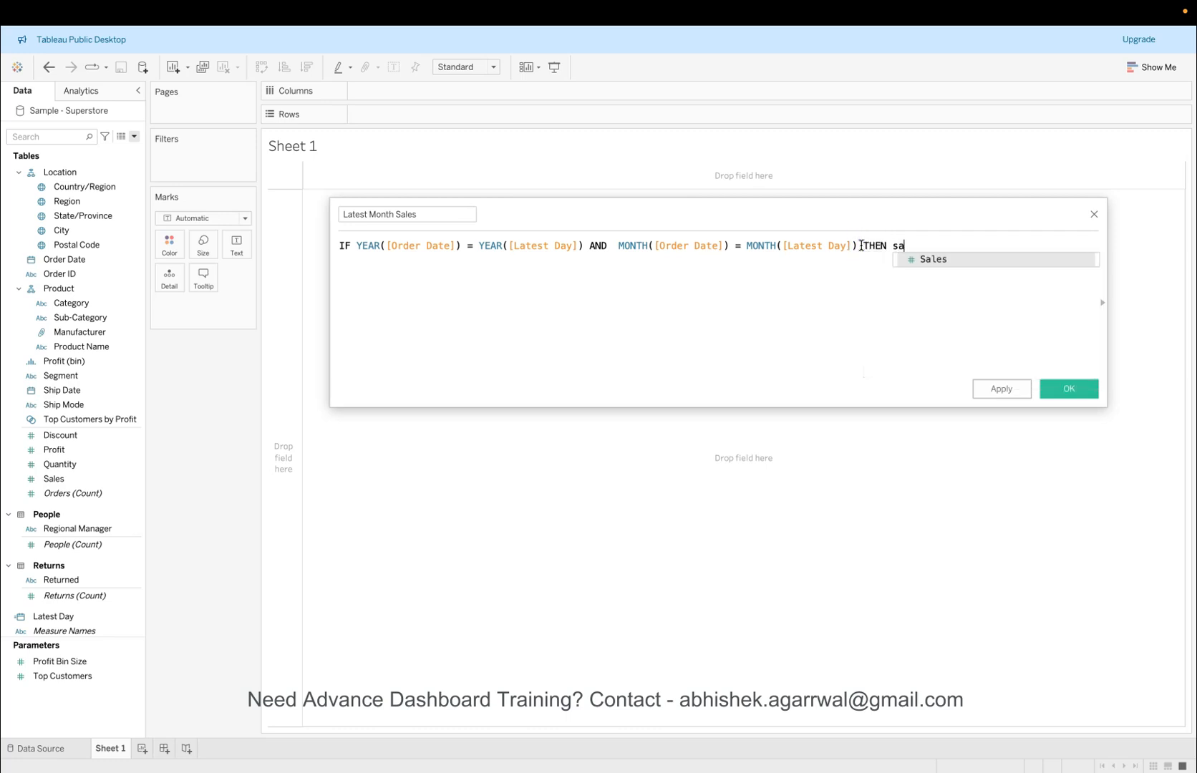
key("Return")
type("en")
key("Return")
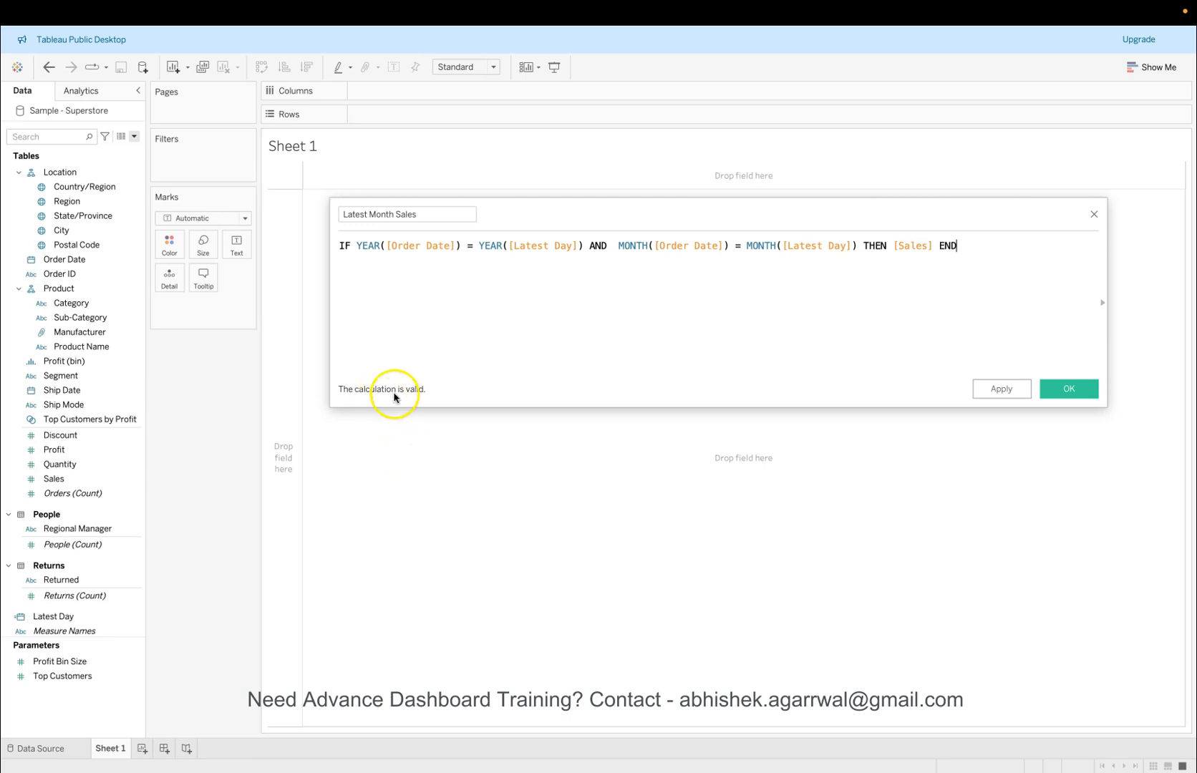
Step: Wrap the whole IF expression in SUM( ) and save the Latest Month Sales field
left_click(341, 247)
type("SUM(")
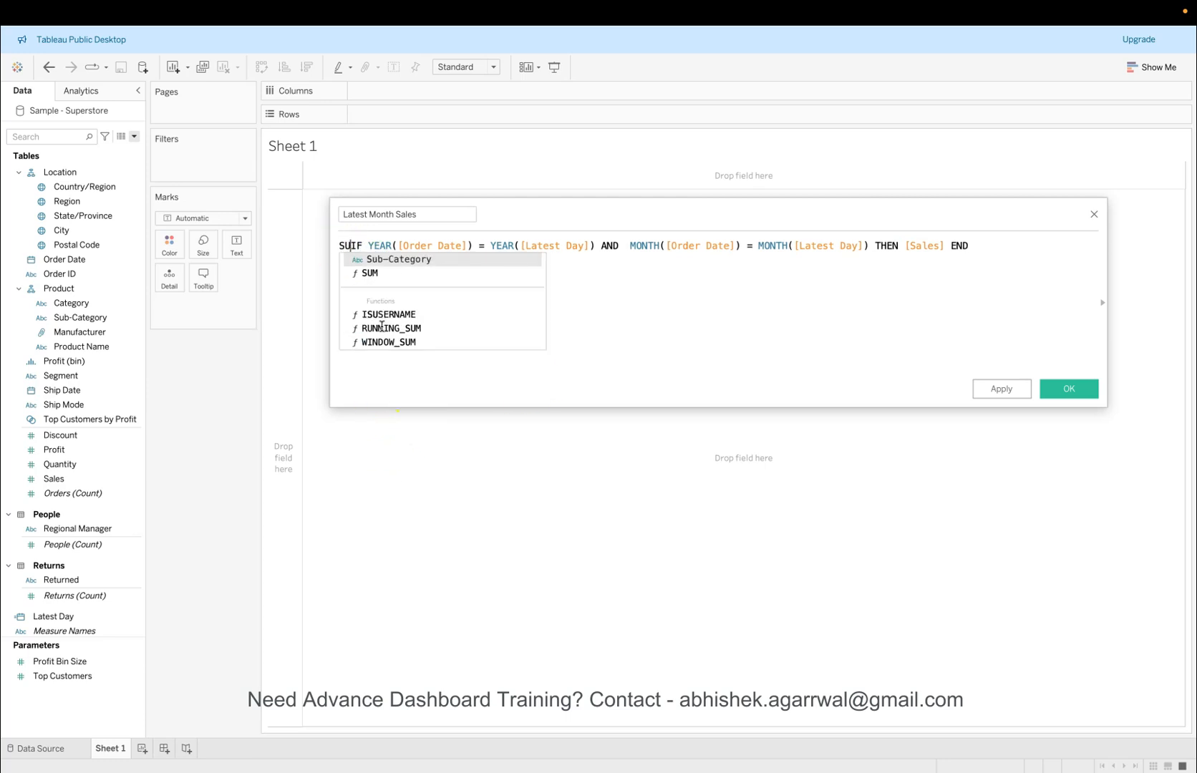
type(")")
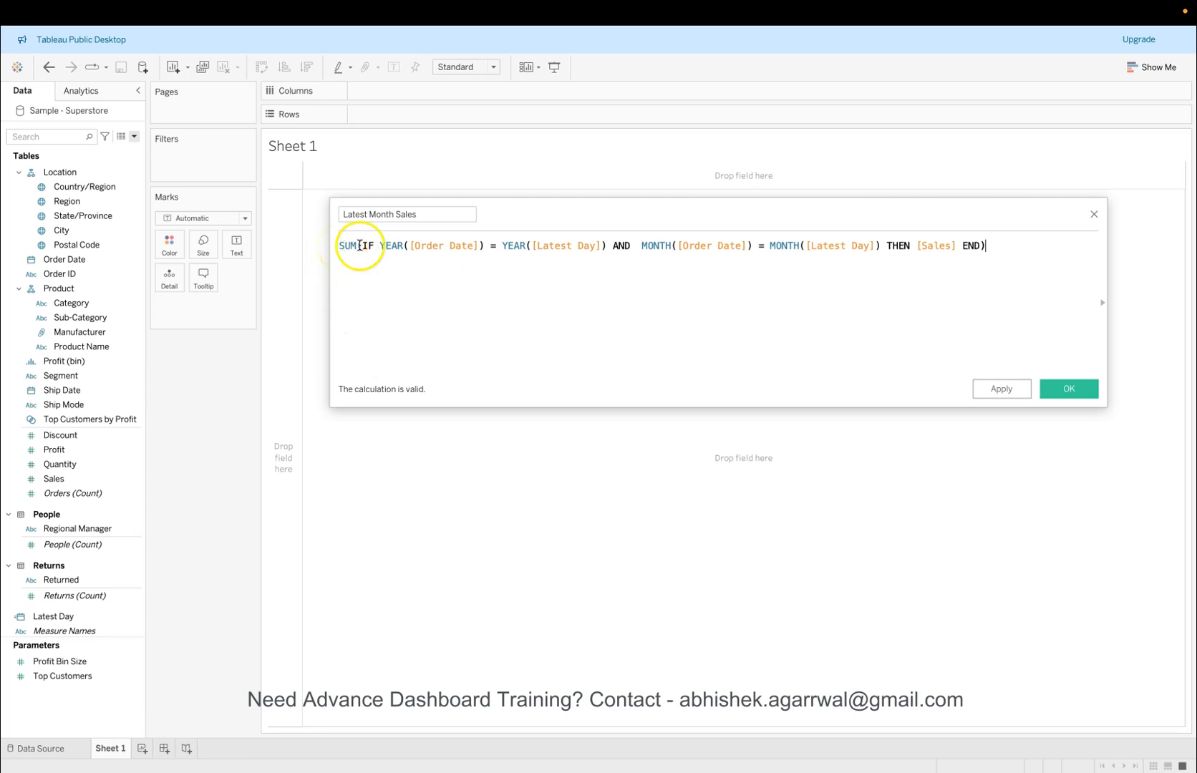
left_click(1069, 389)
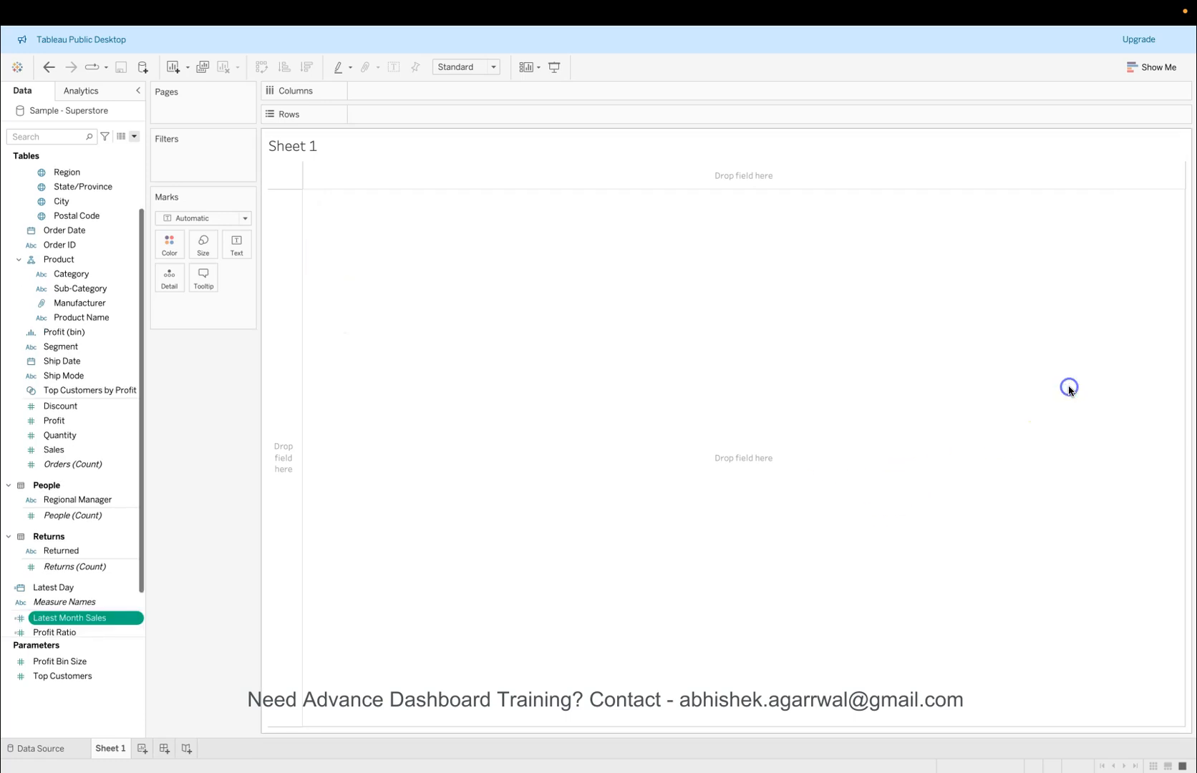
Step: Duplicate the Latest Month Sales field, open the copy for editing, and rename it Latest Month Profit
left_click(134, 621)
left_click(178, 415)
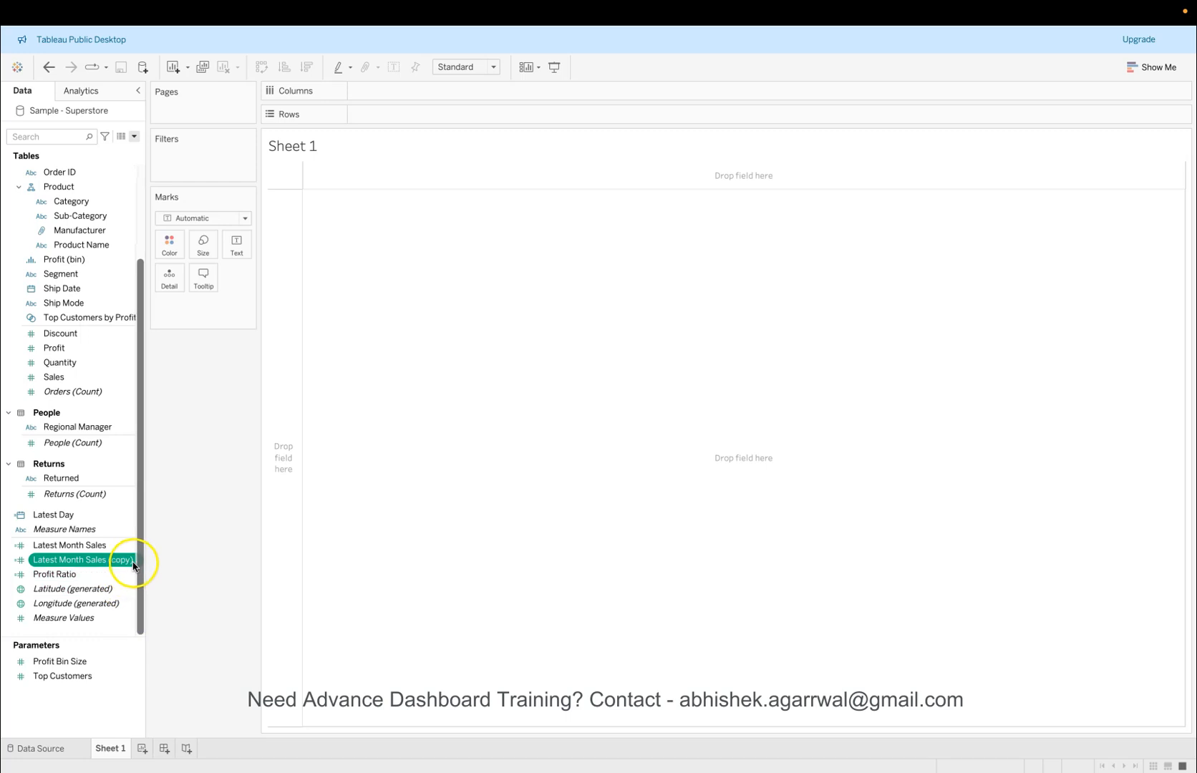
right_click(125, 563)
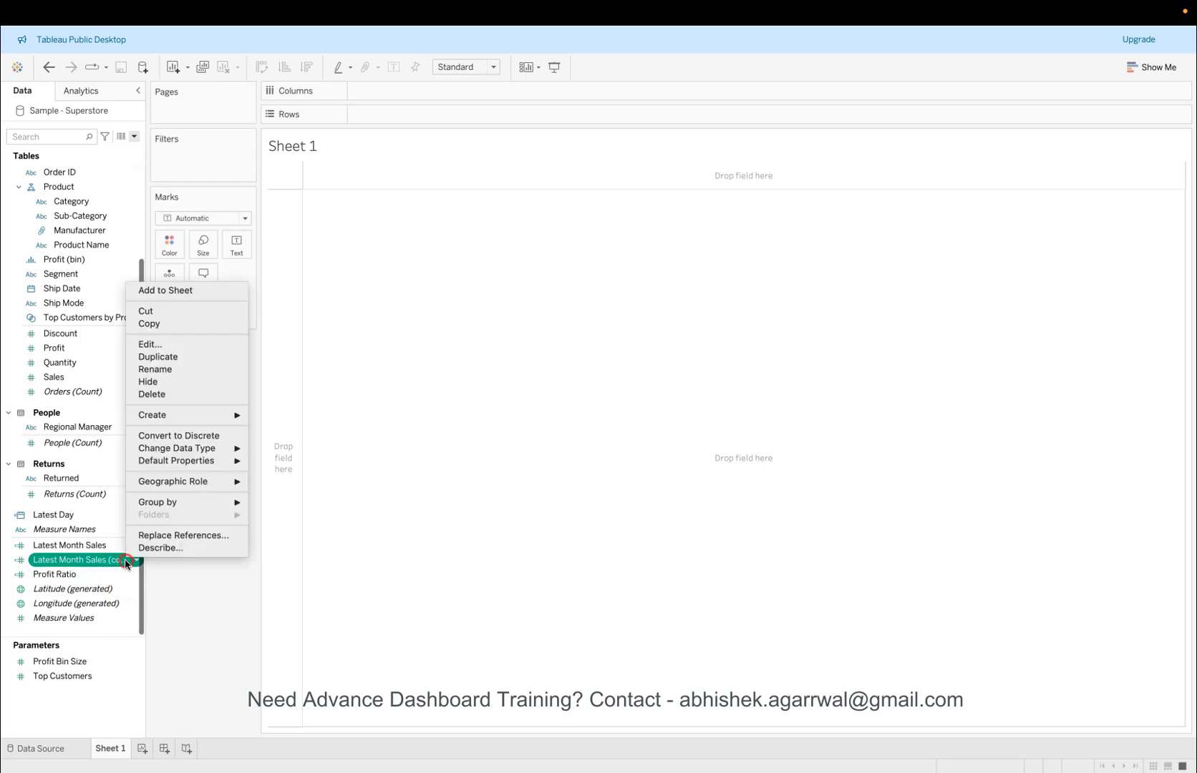
left_click(163, 344)
left_click(460, 219)
key("BackSpace")
key("BackSpace")
key("BackSpace")
key("BackSpace")
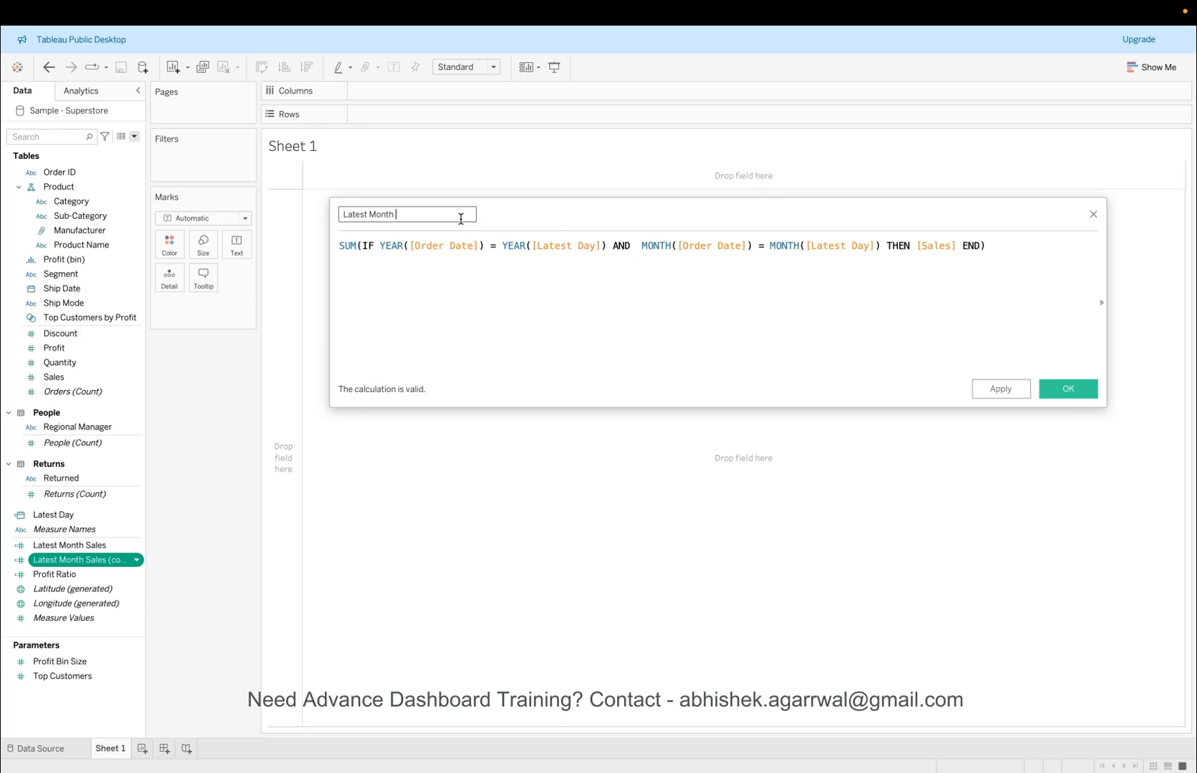
Step: Replace [Sales] with [Profit] in the THEN part of the Latest Month Profit formula and save the field
left_click(956, 246)
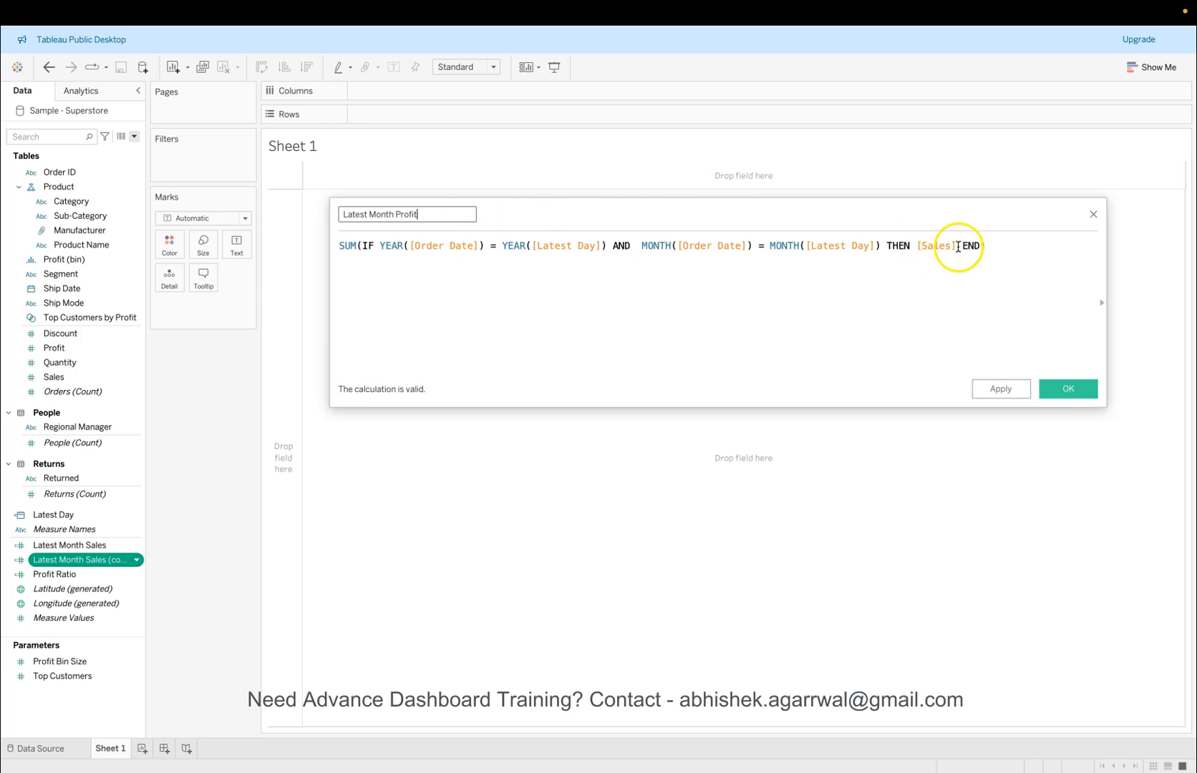
key("BackSpace")
key("BackSpace")
key("BackSpace")
key("BackSpace")
key("BackSpace")
key("BackSpace")
key("BackSpace")
type("pr")
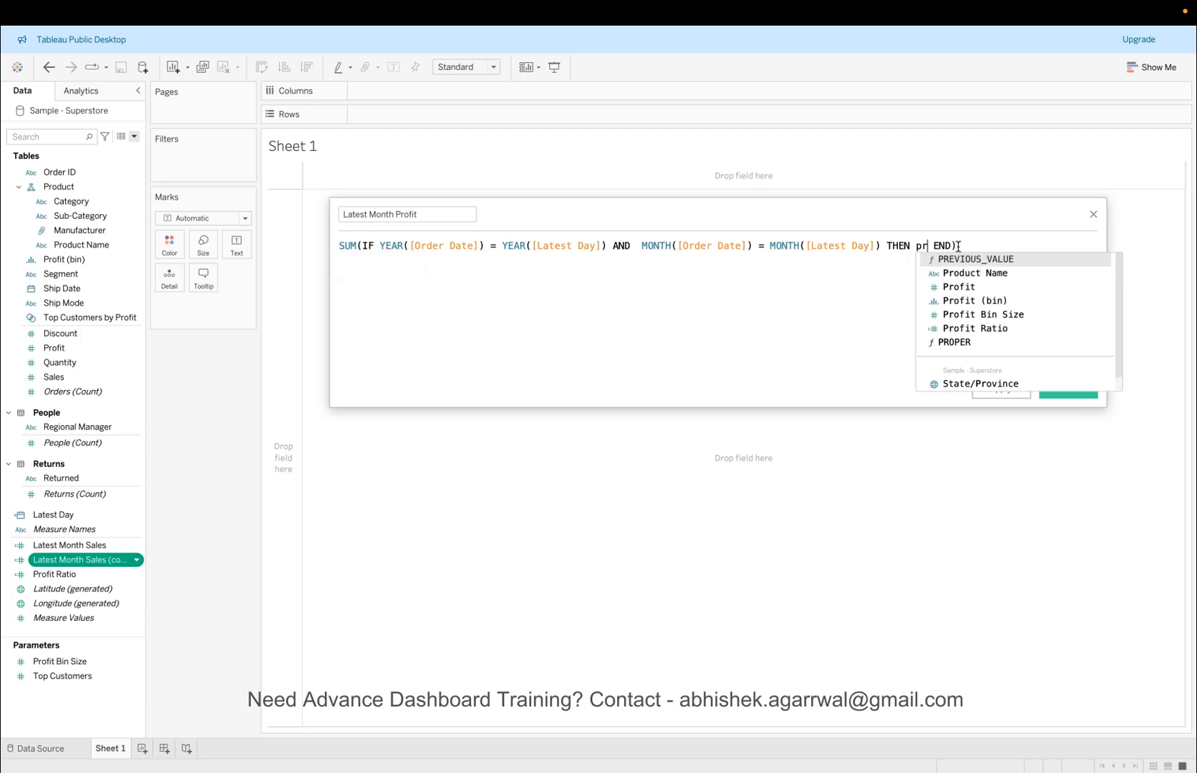
type("fo")
key("BackSpace")
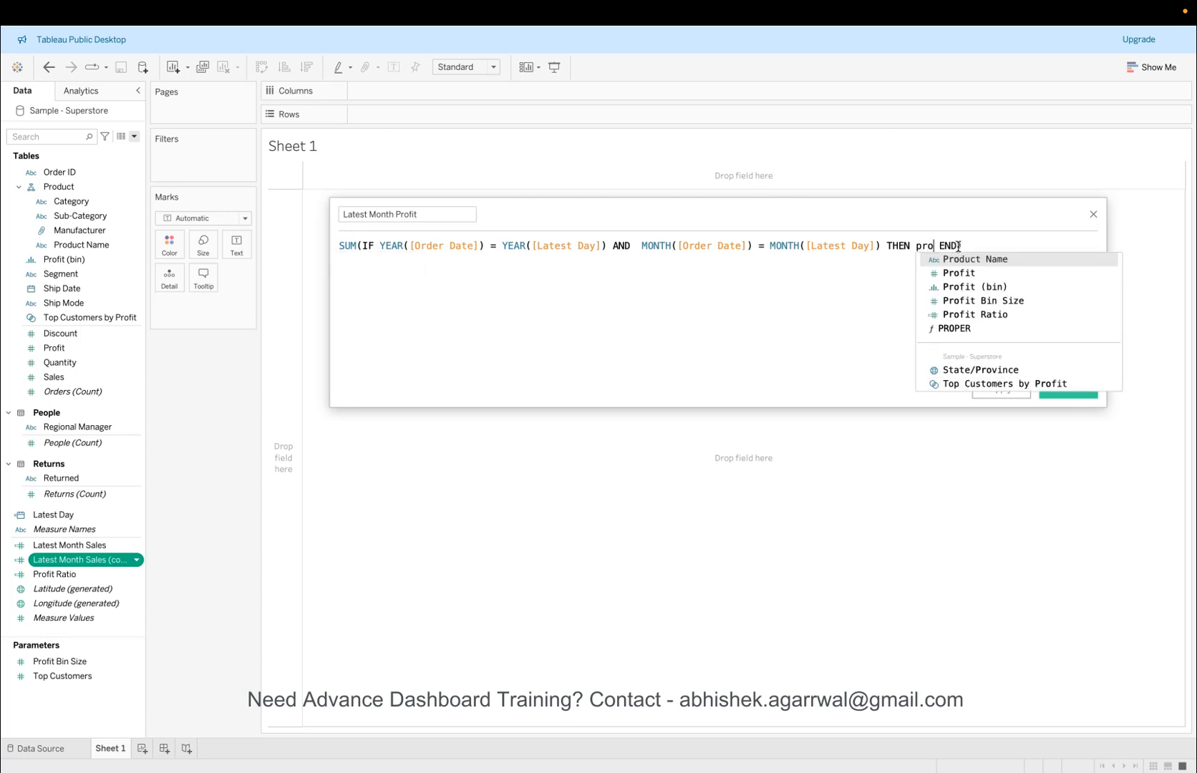
type("of")
key("Return")
left_click(1016, 393)
left_click(1066, 388)
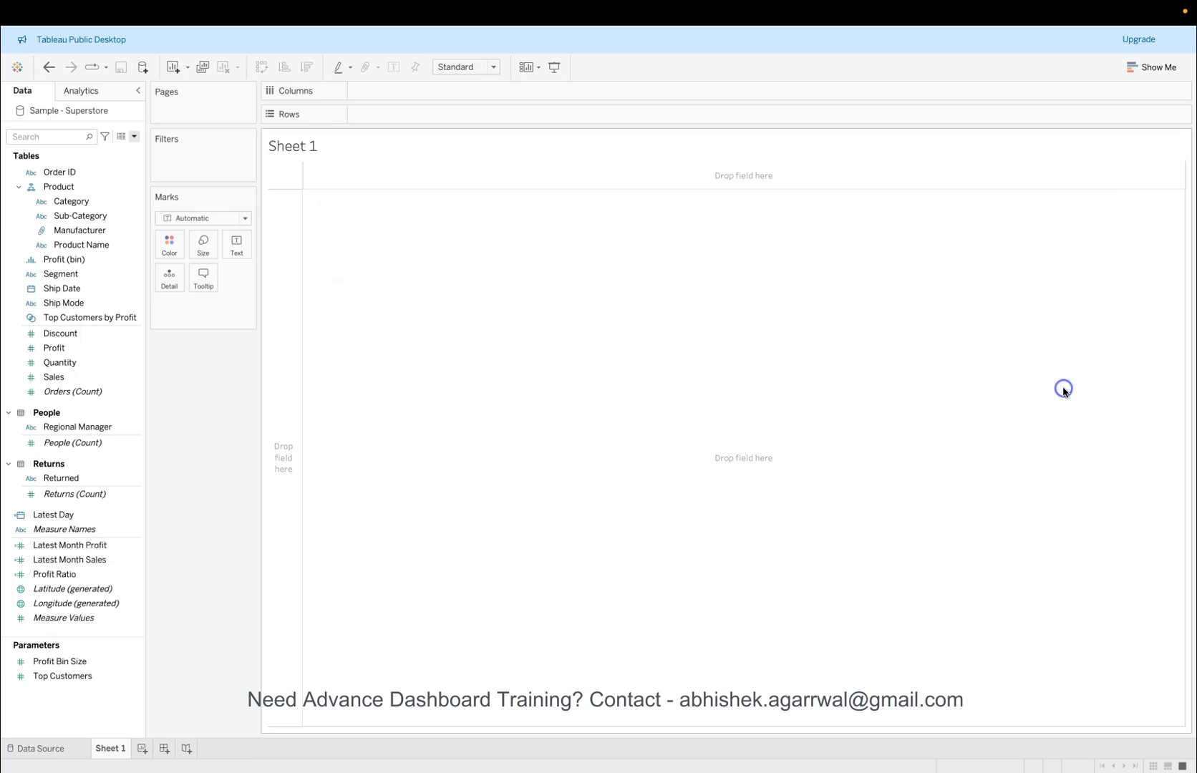
Step: Duplicate the Latest Month Profit field, open the copy for editing, and rename it Latest Month Quantity
left_click(131, 547)
left_click(137, 545)
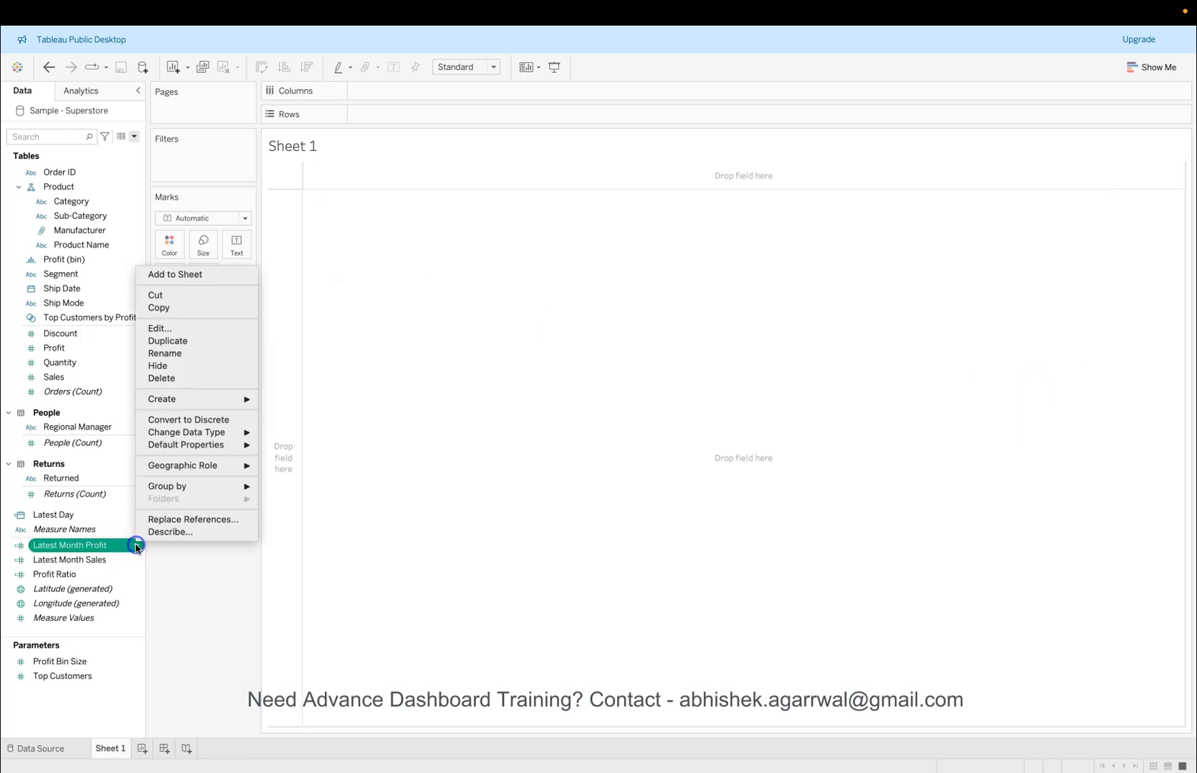
left_click(185, 343)
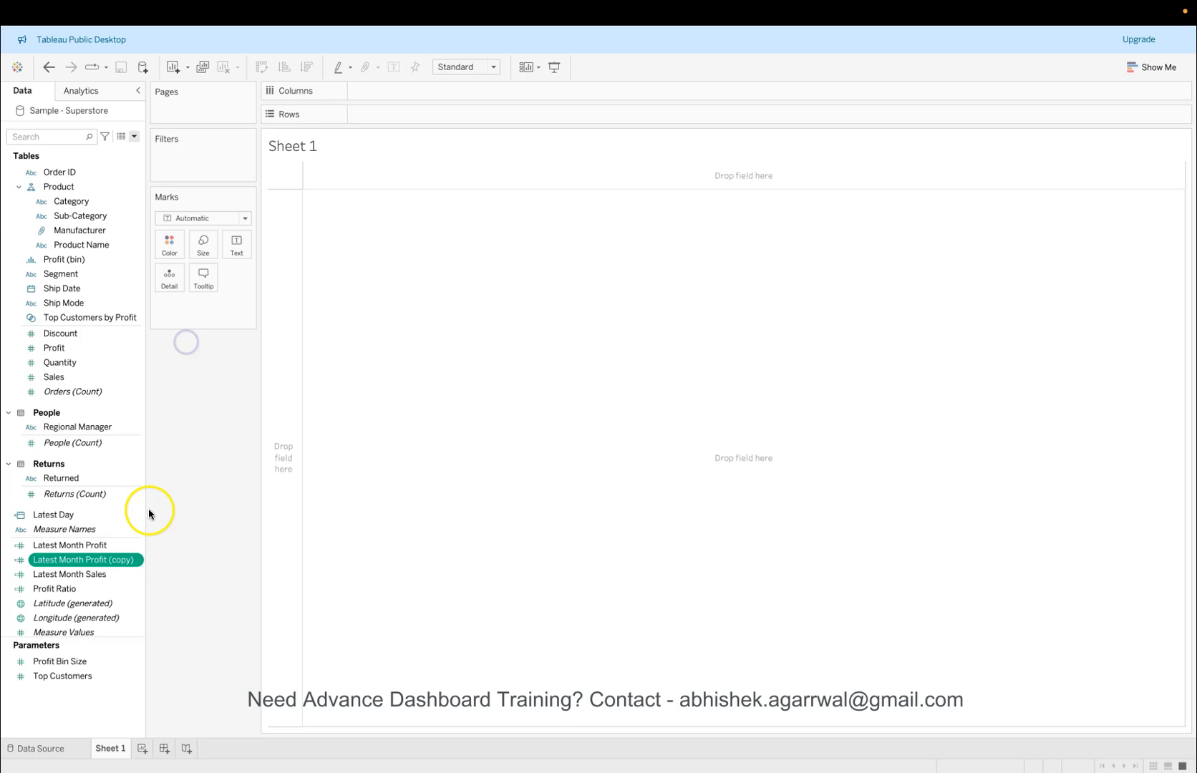
left_click(136, 560)
left_click(176, 346)
left_click(459, 215)
key("BackSpace")
key("BackSpace")
key("BackSpace")
key("BackSpace")
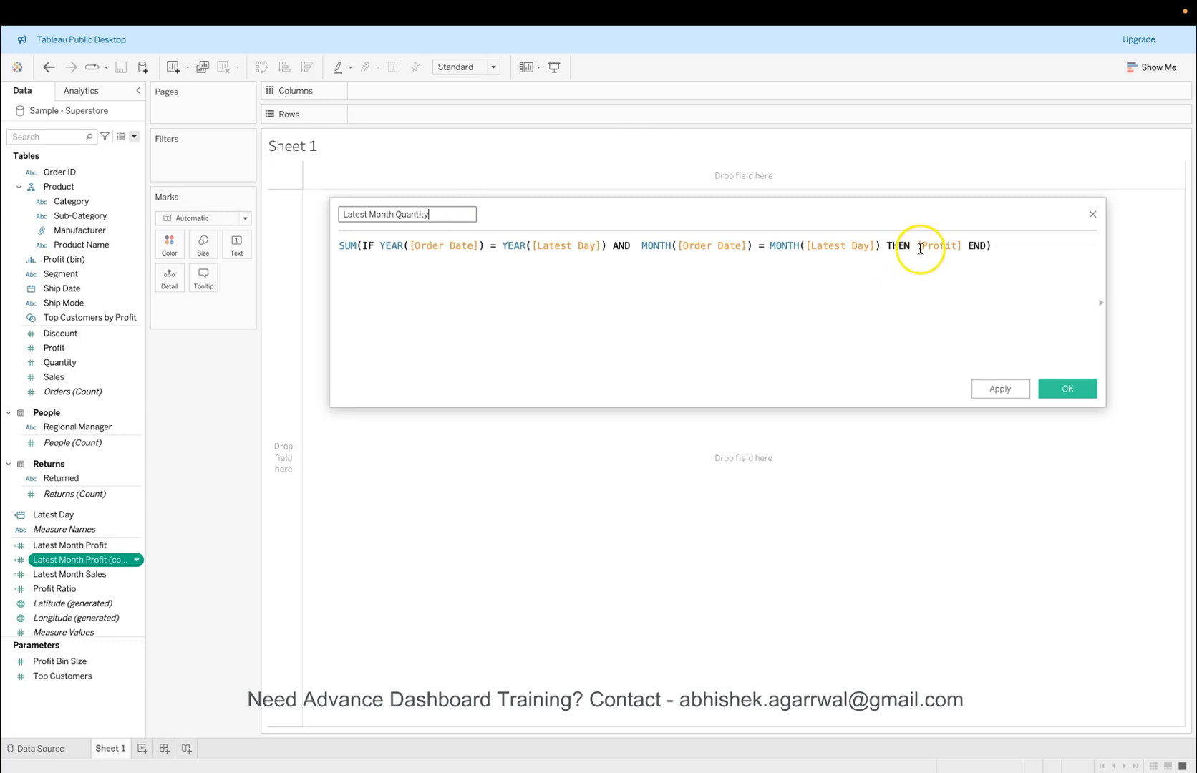
Step: Replace [Profit] with [Quantity] in the THEN part of the Latest Month Quantity formula and save the field
left_click_drag(922, 247, 951, 247)
key("BackSpace")
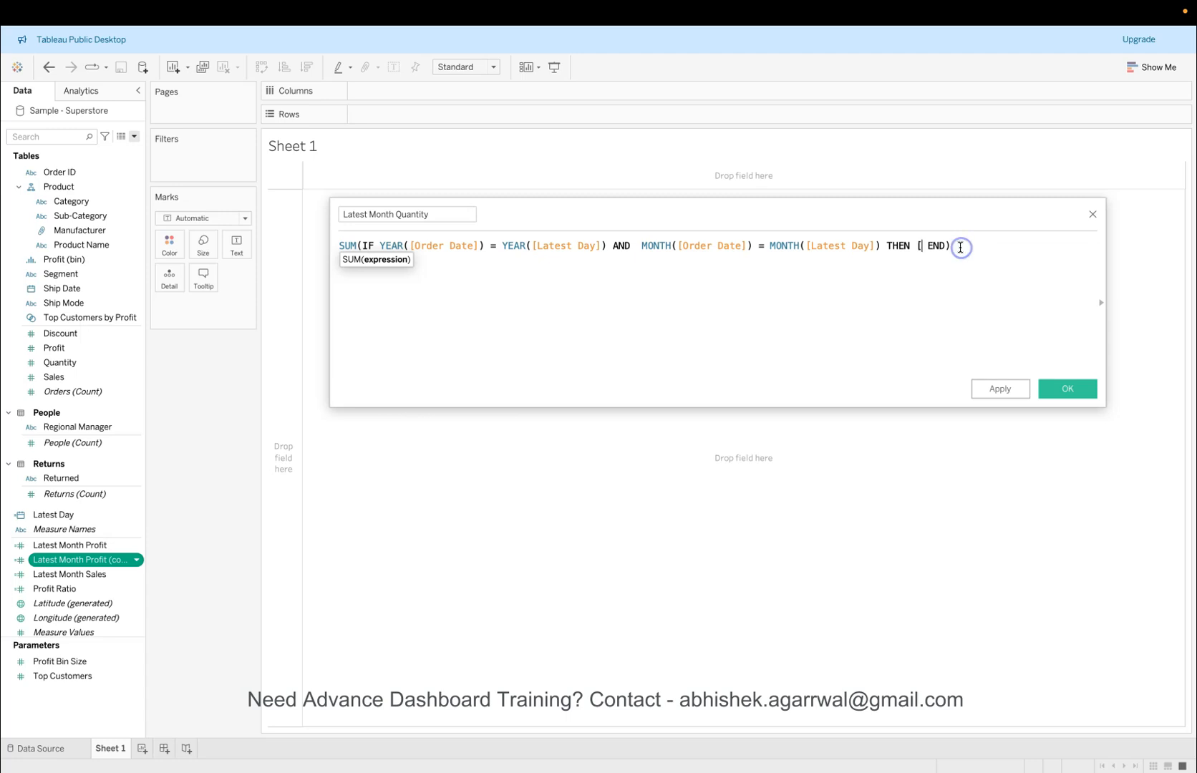
type("qu")
key("Return")
left_click(1062, 391)
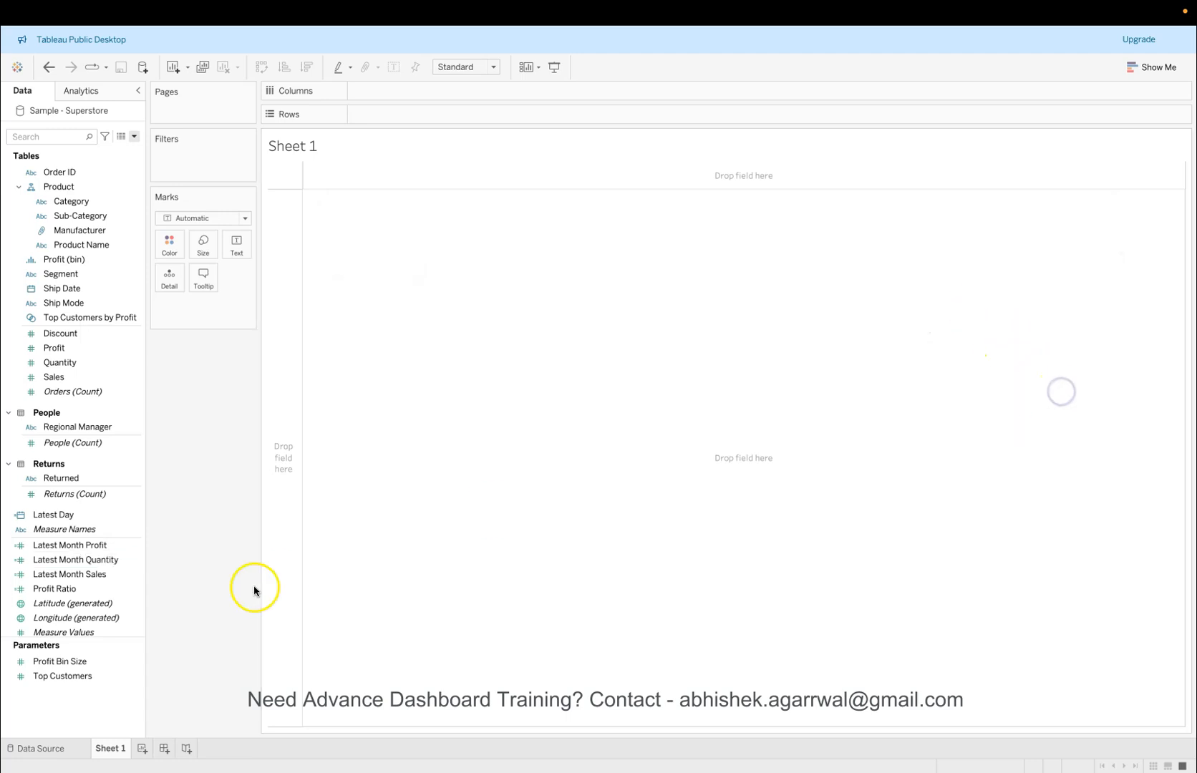
left_click(123, 582)
left_click(123, 582)
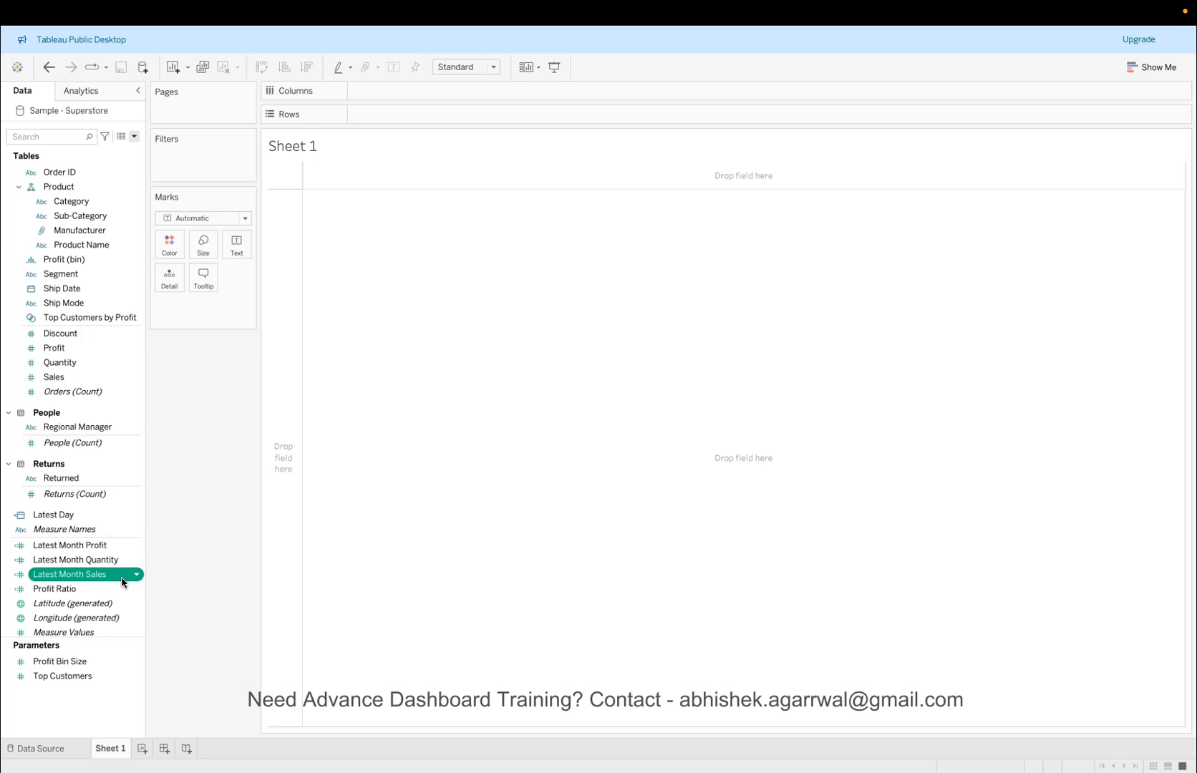
scroll(100, 610, "down", 1)
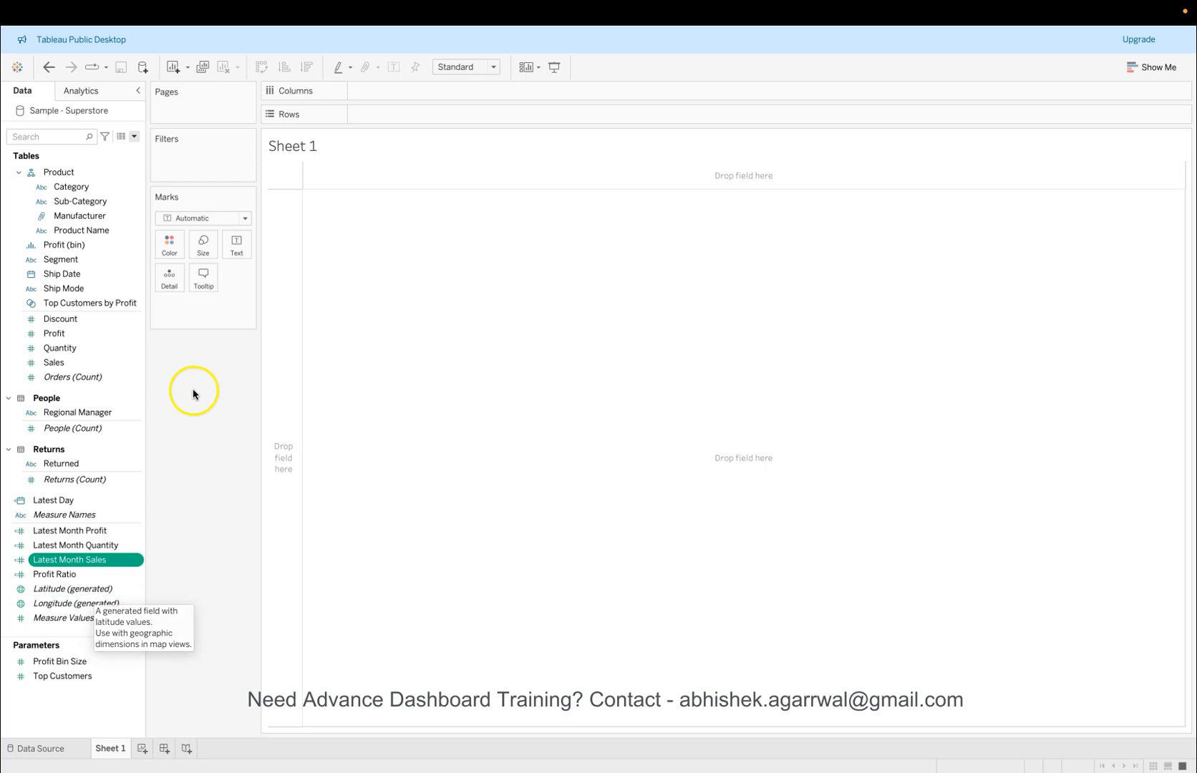
Step: Start a new calculated field and name it Previous Month
left_click(134, 139)
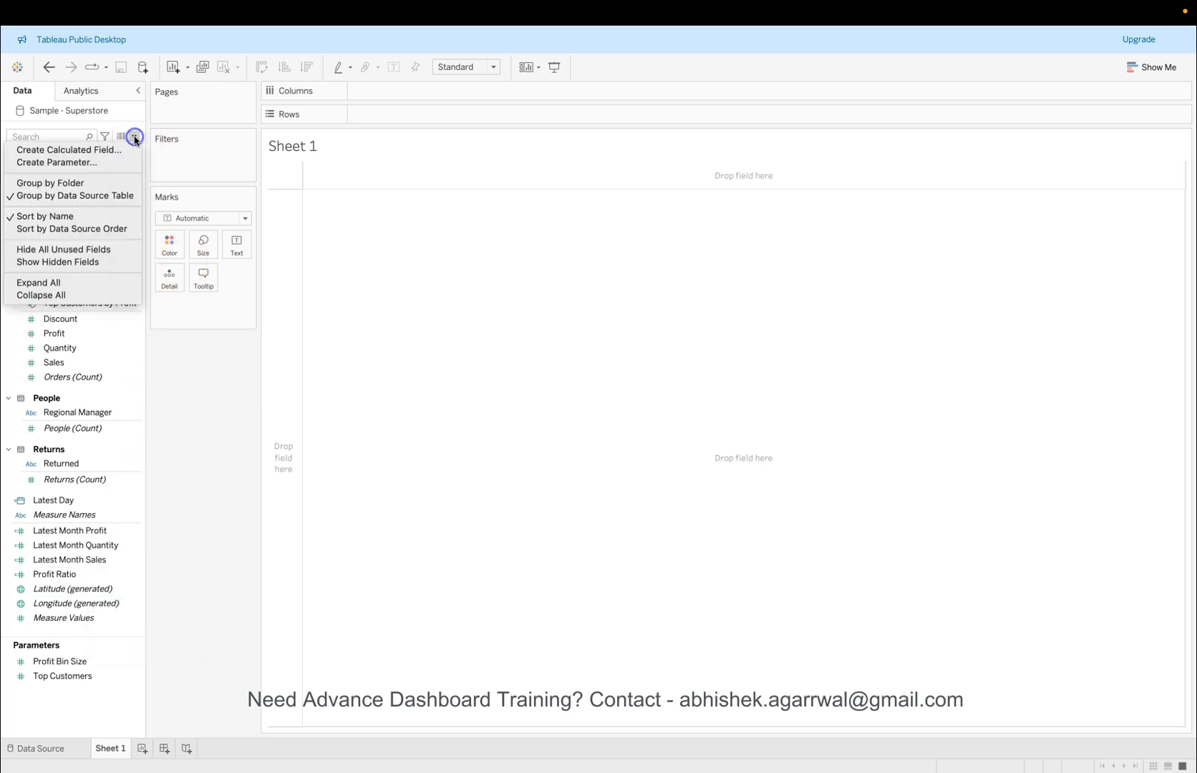
left_click(125, 148)
type("Prev")
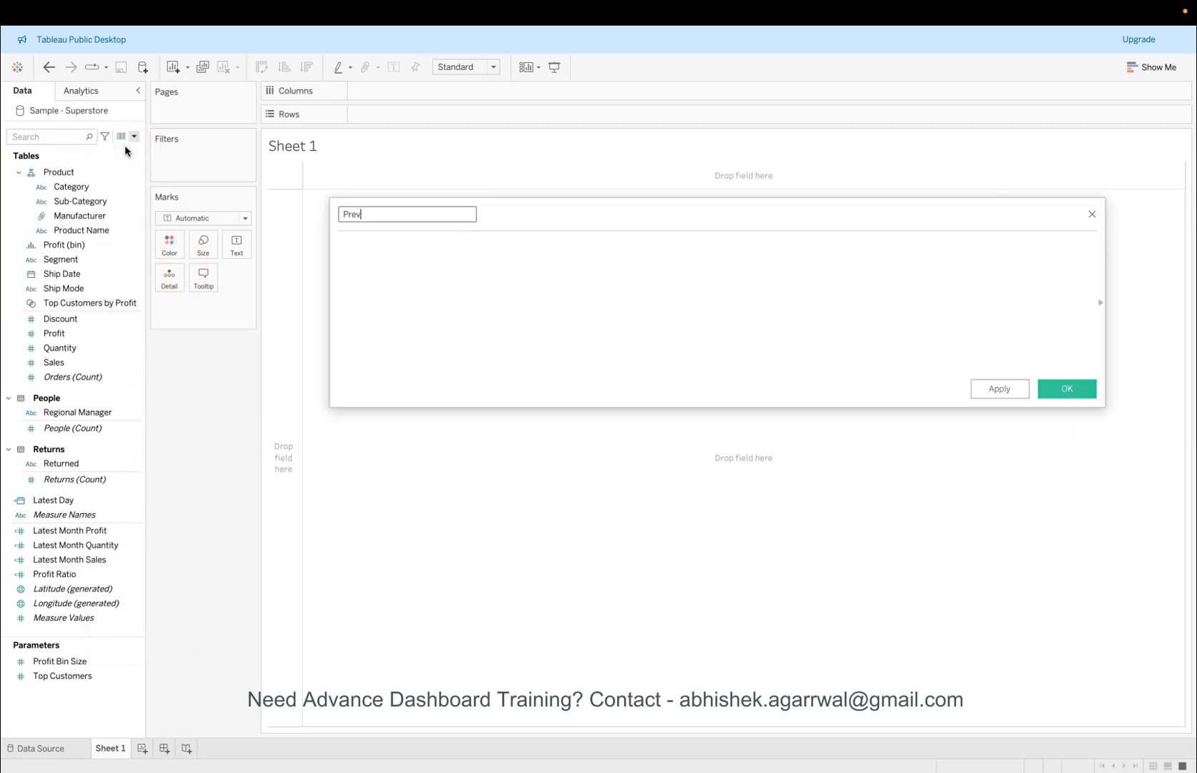
type("ious Month")
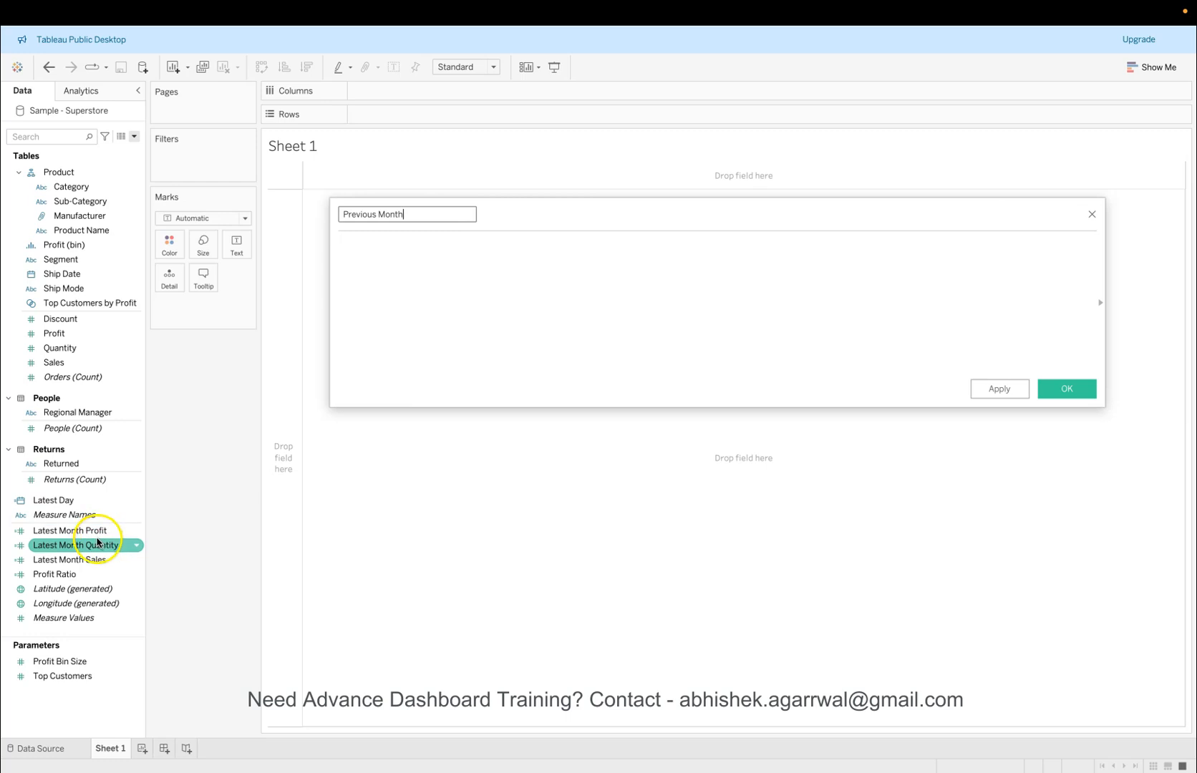
Step: Enter the formula MONTH([Latest Day])-1 for the Previous Month field and save it
left_click(400, 284)
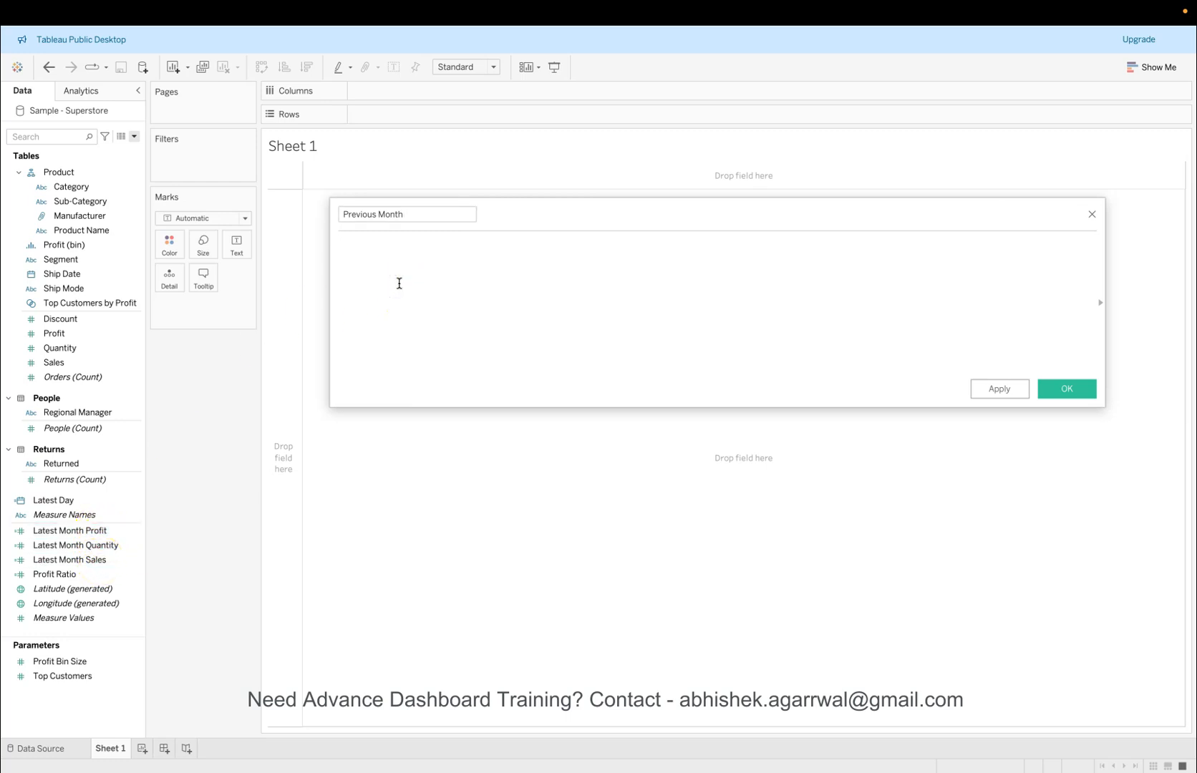
type("mon")
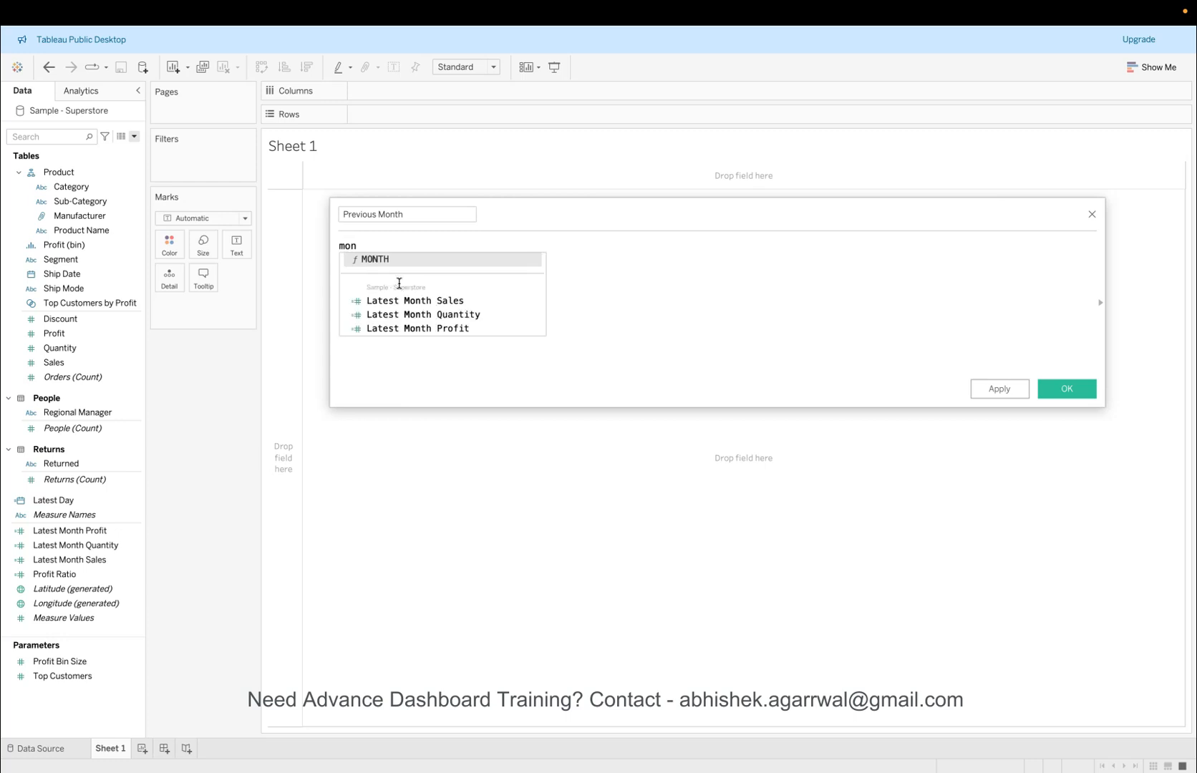
key("Return")
type("lat")
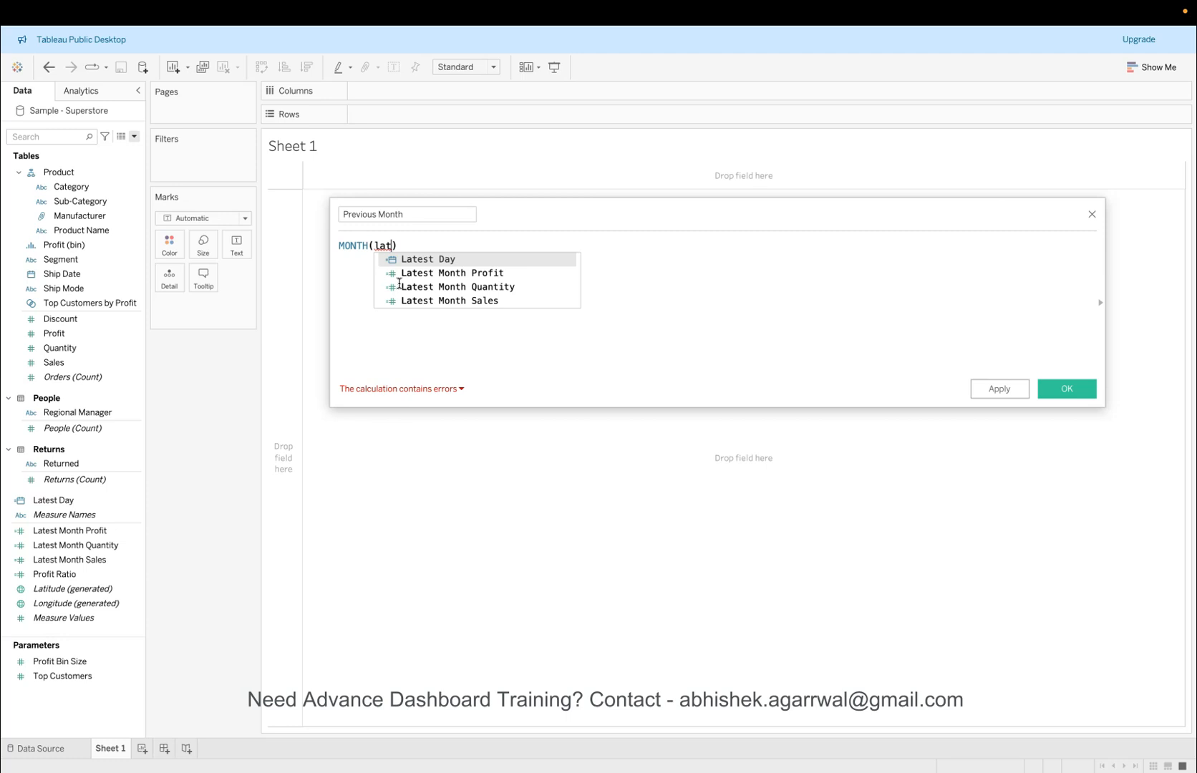
key("Return")
type("-1")
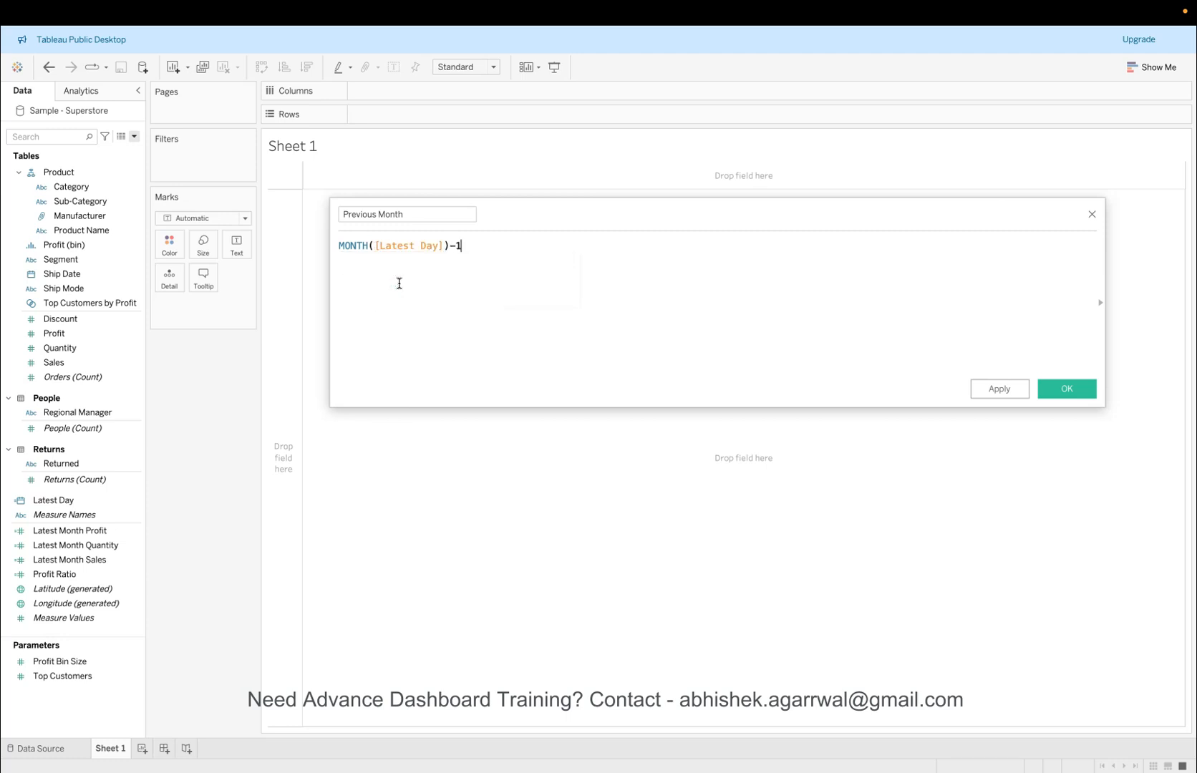
left_click(1067, 389)
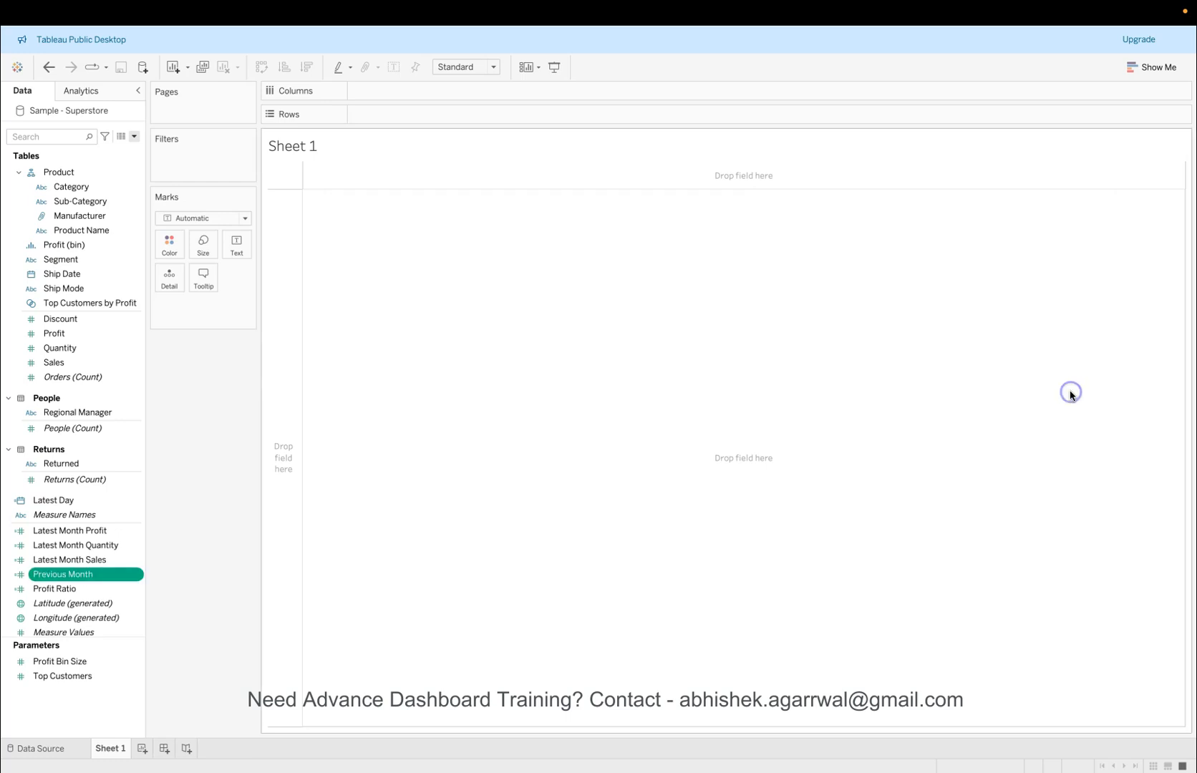
Step: Show Previous Month as text on the sheet, make it discrete to check its value, and remove it from the view
left_click_drag(106, 577, 242, 239)
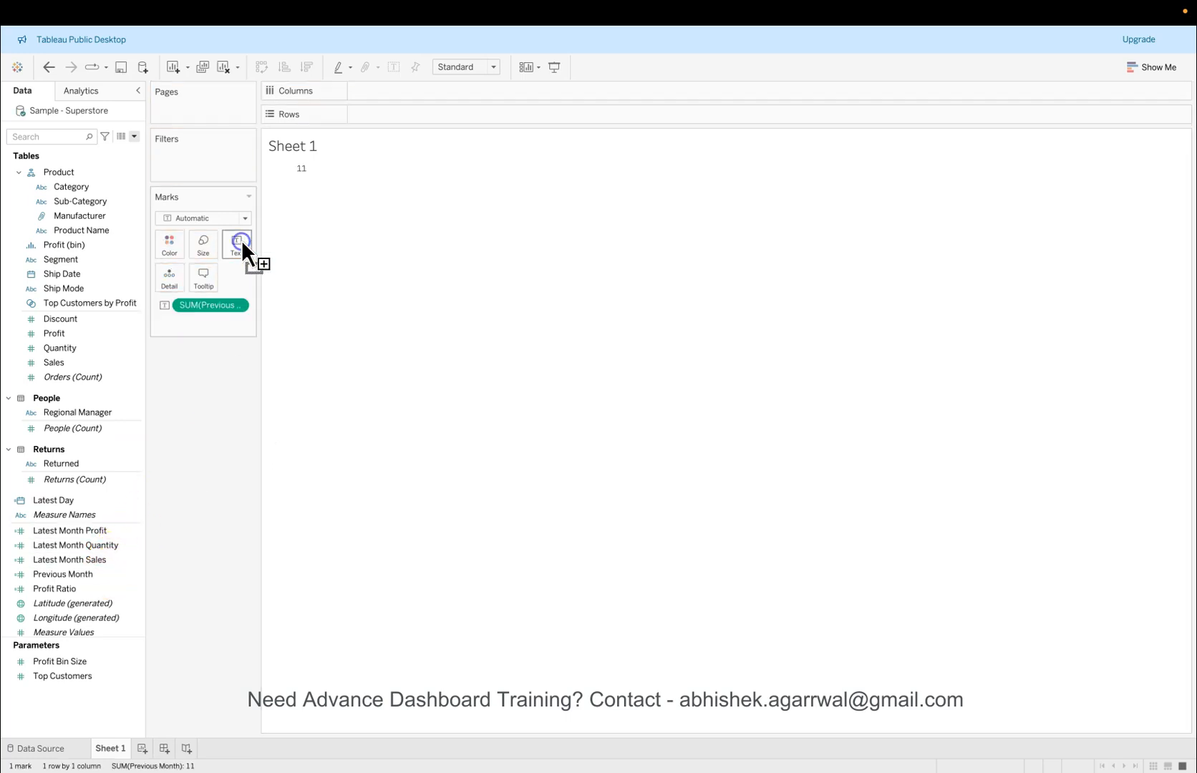
mouse_move(306, 178)
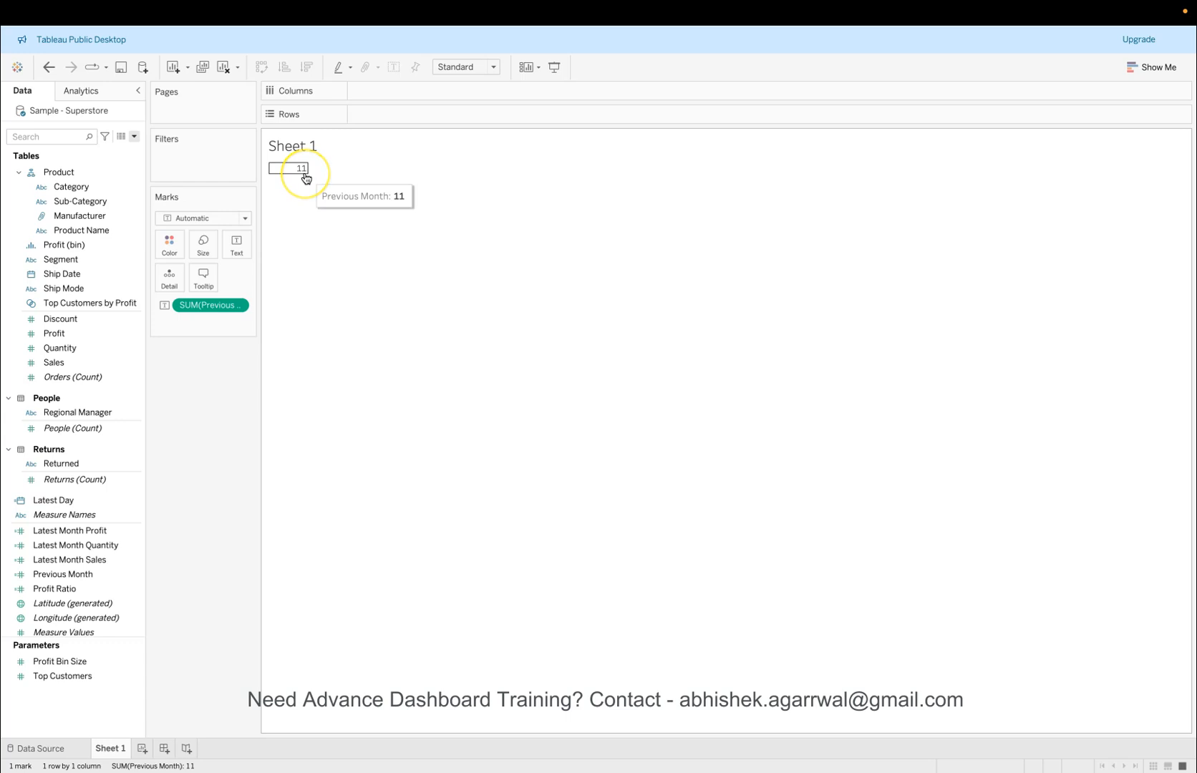
left_click(237, 305)
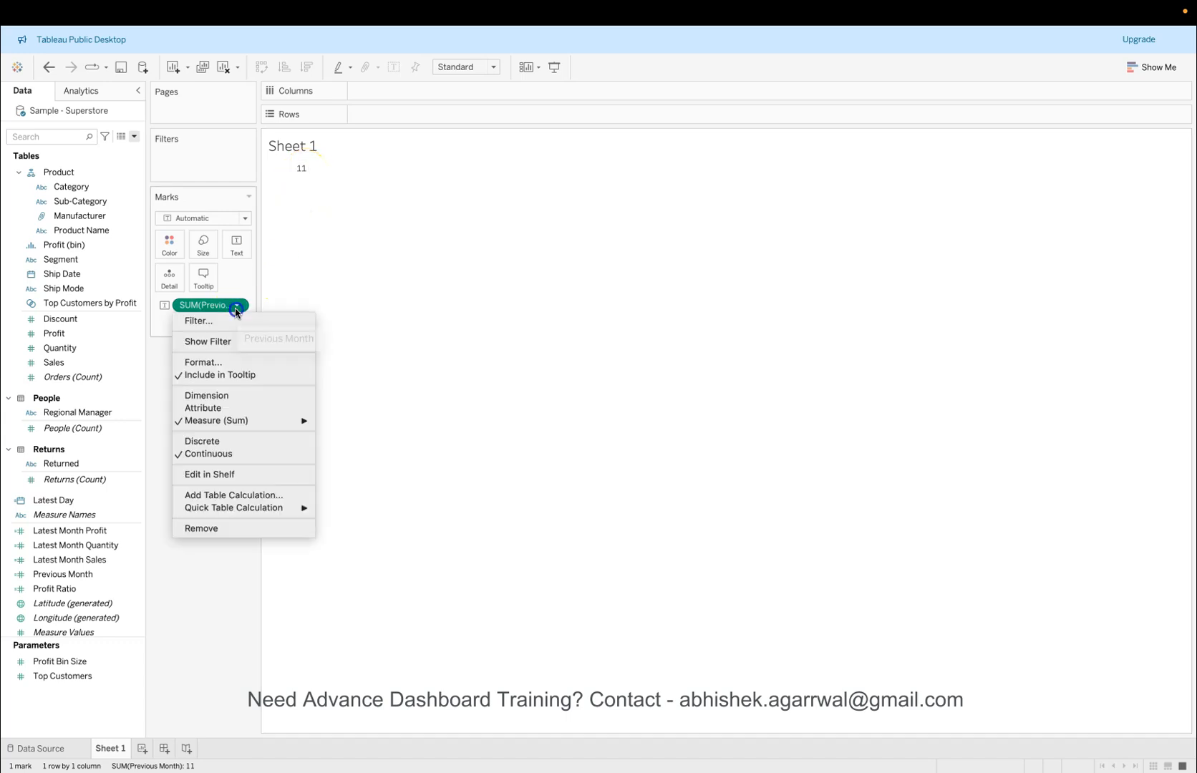
left_click(392, 300)
left_click(237, 305)
mouse_move(277, 421)
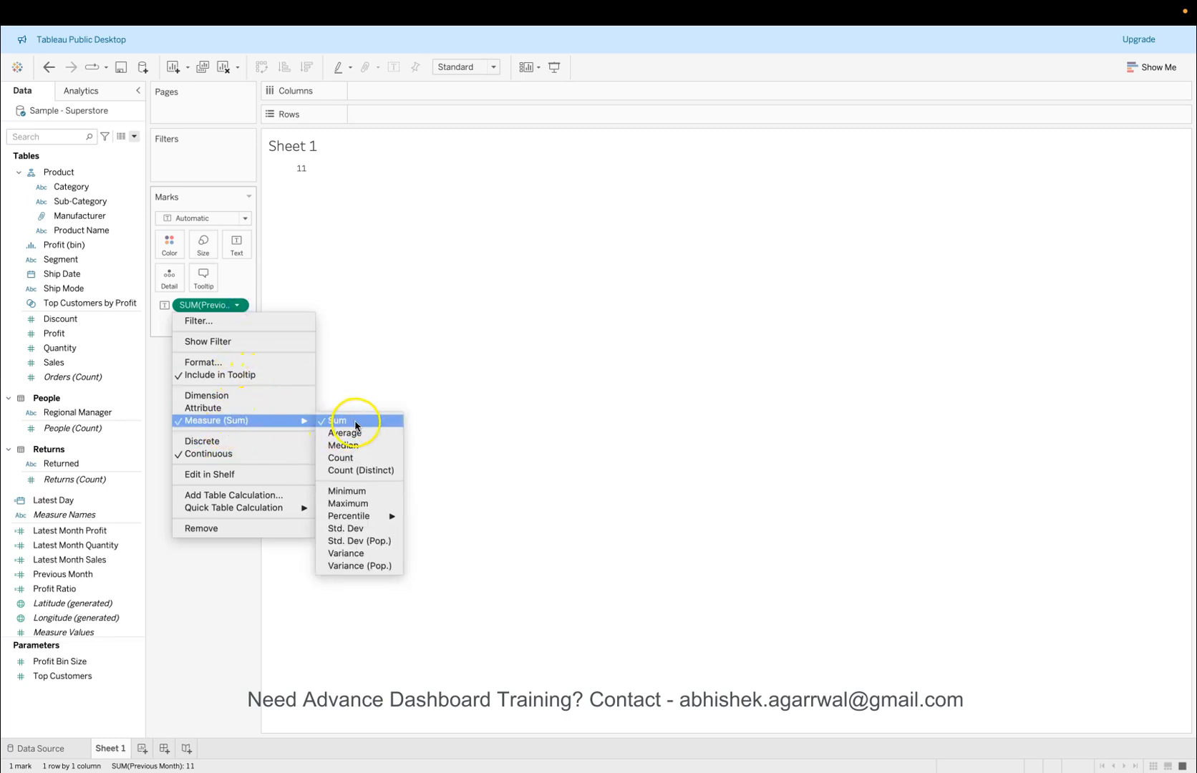
left_click(236, 443)
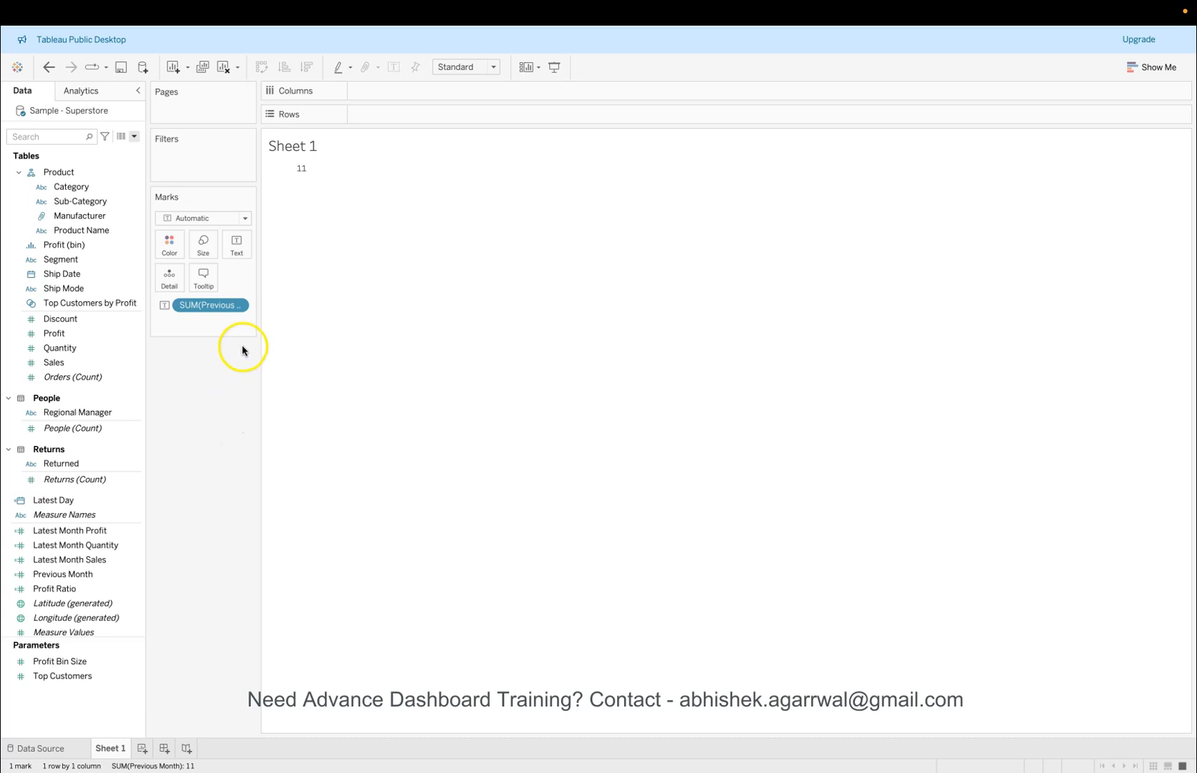
mouse_move(303, 176)
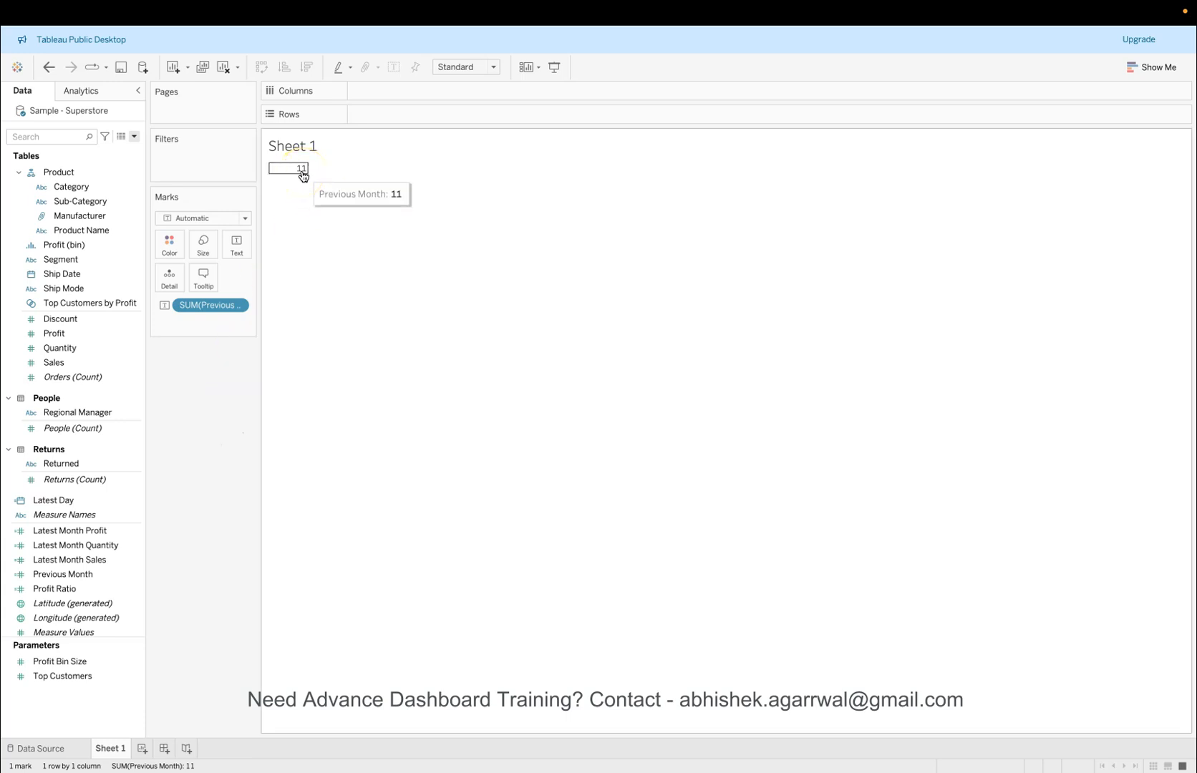
left_click_drag(227, 304, 220, 442)
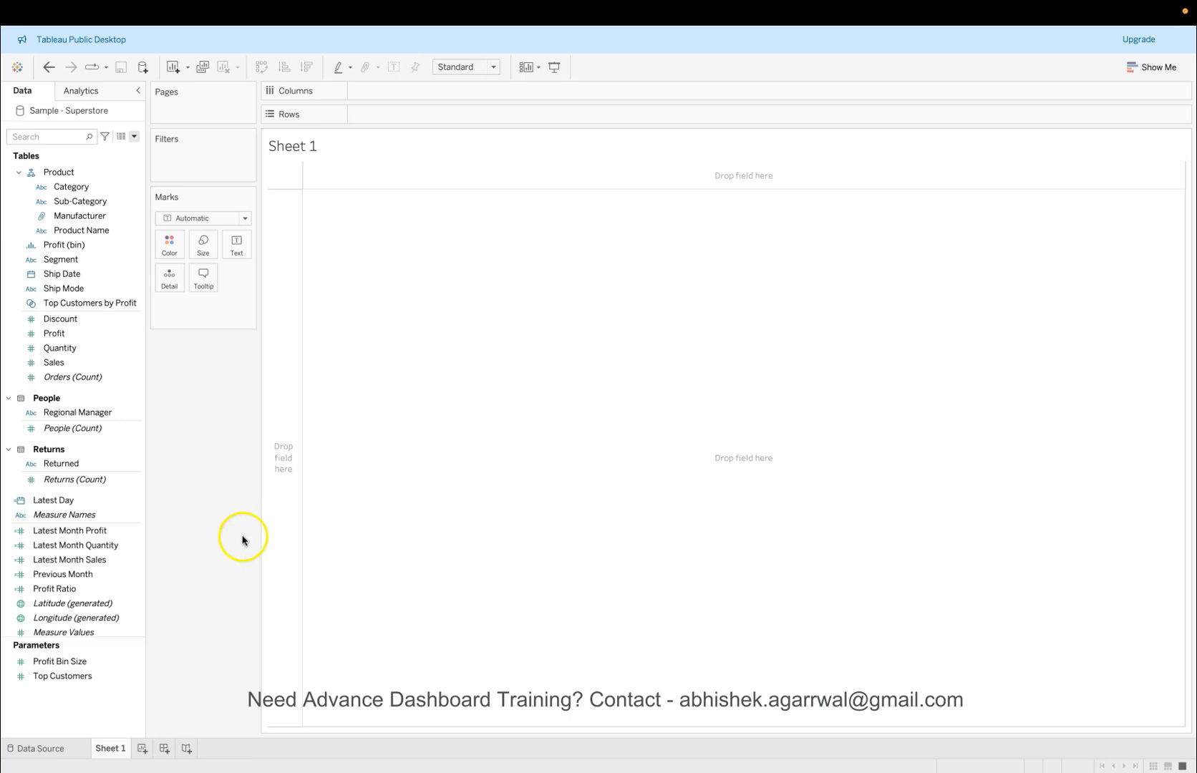
Step: Duplicate the Latest Month Sales field
left_click(134, 563)
left_click(136, 563)
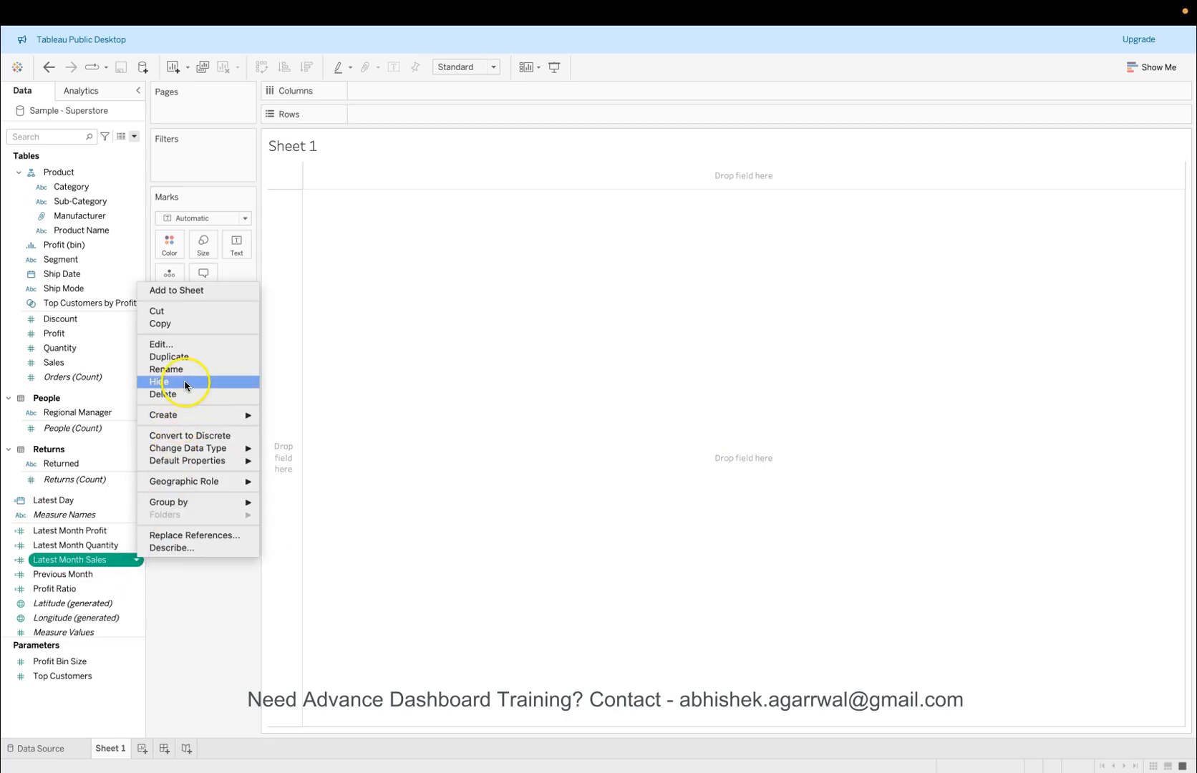
left_click(191, 357)
Step: Open the copy of Latest Month Sales for editing and rename it Previous Month Sales
right_click(140, 572)
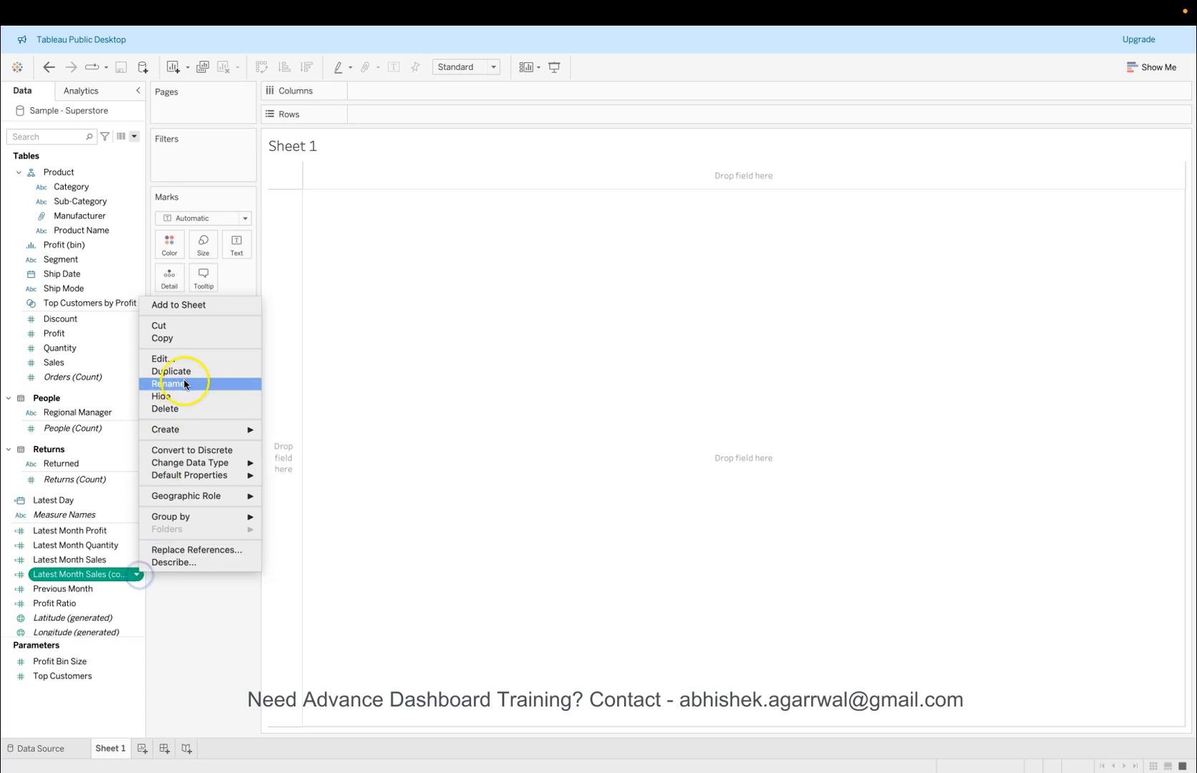
left_click(187, 356)
left_click(460, 215)
key("BackSpace")
key("BackSpace")
key("BackSpace")
key("BackSpace")
key("Right")
key("Right")
key("Right")
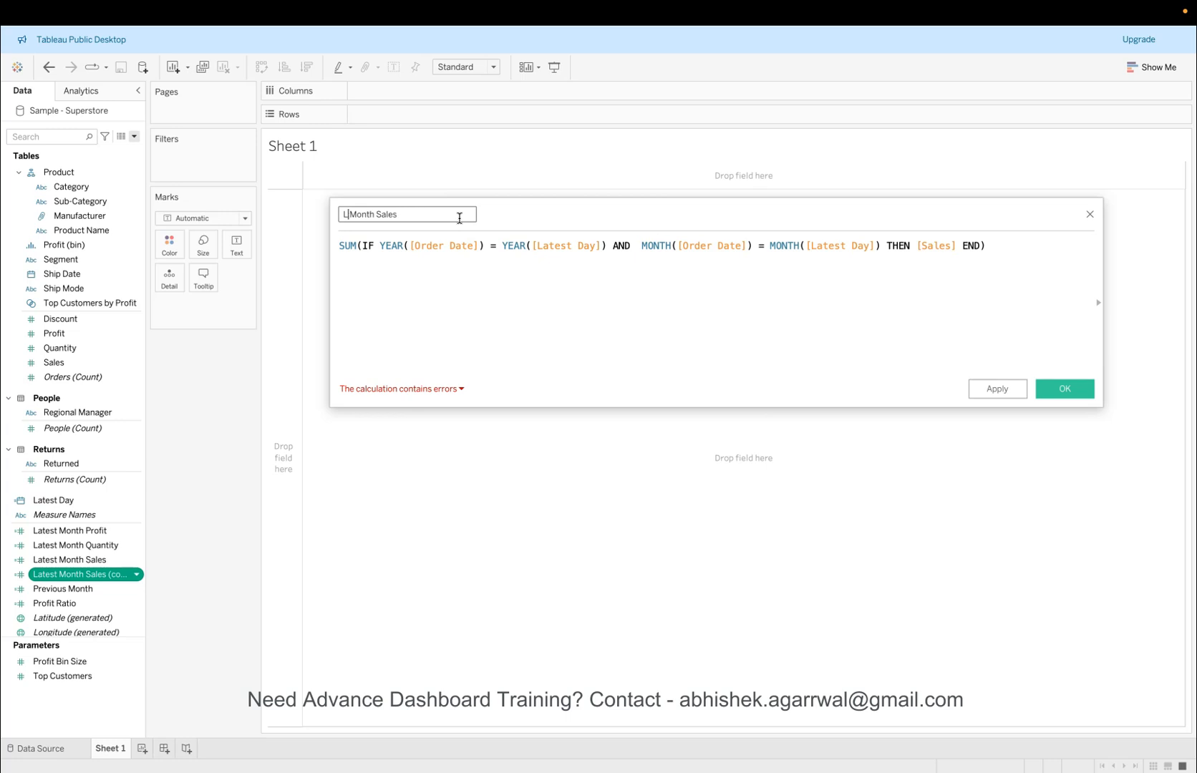
type("Previous")
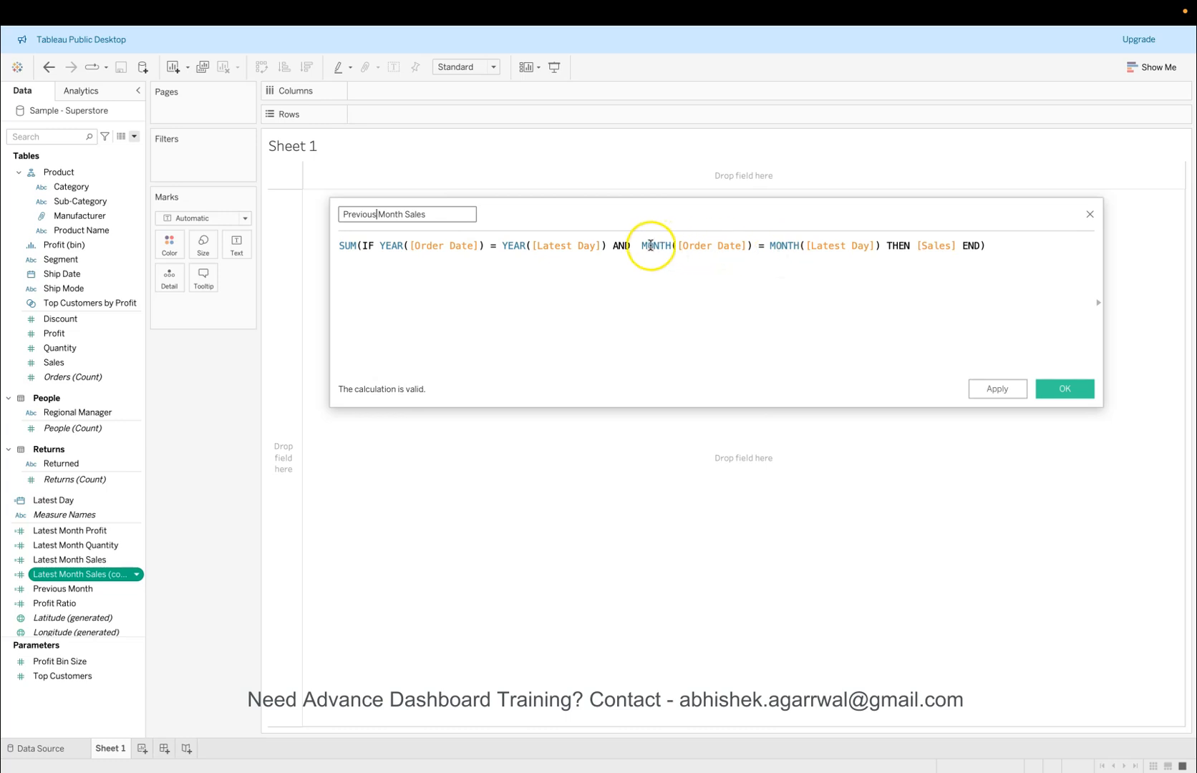
Step: Replace MONTH([Latest Day]) with [Previous Month] in the Previous Month Sales formula and save the field
left_click_drag(771, 248, 880, 248)
type("previ")
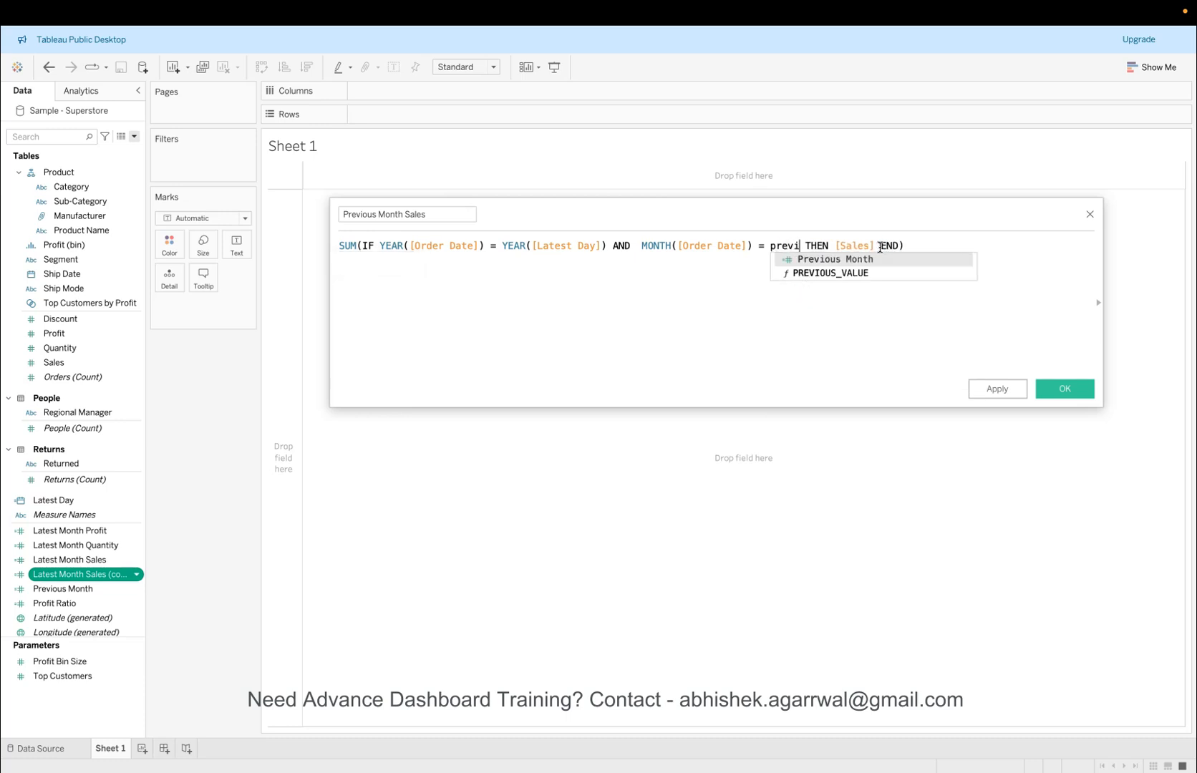
key("Return")
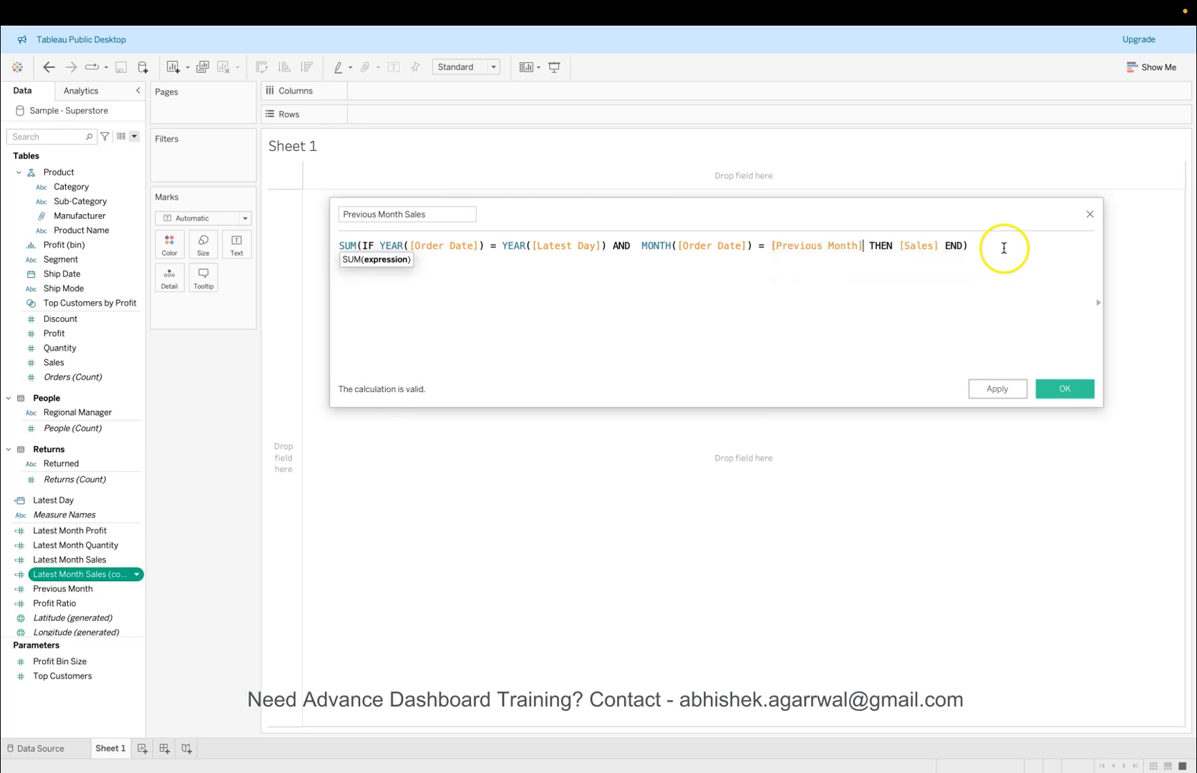
left_click(988, 246)
left_click(1059, 387)
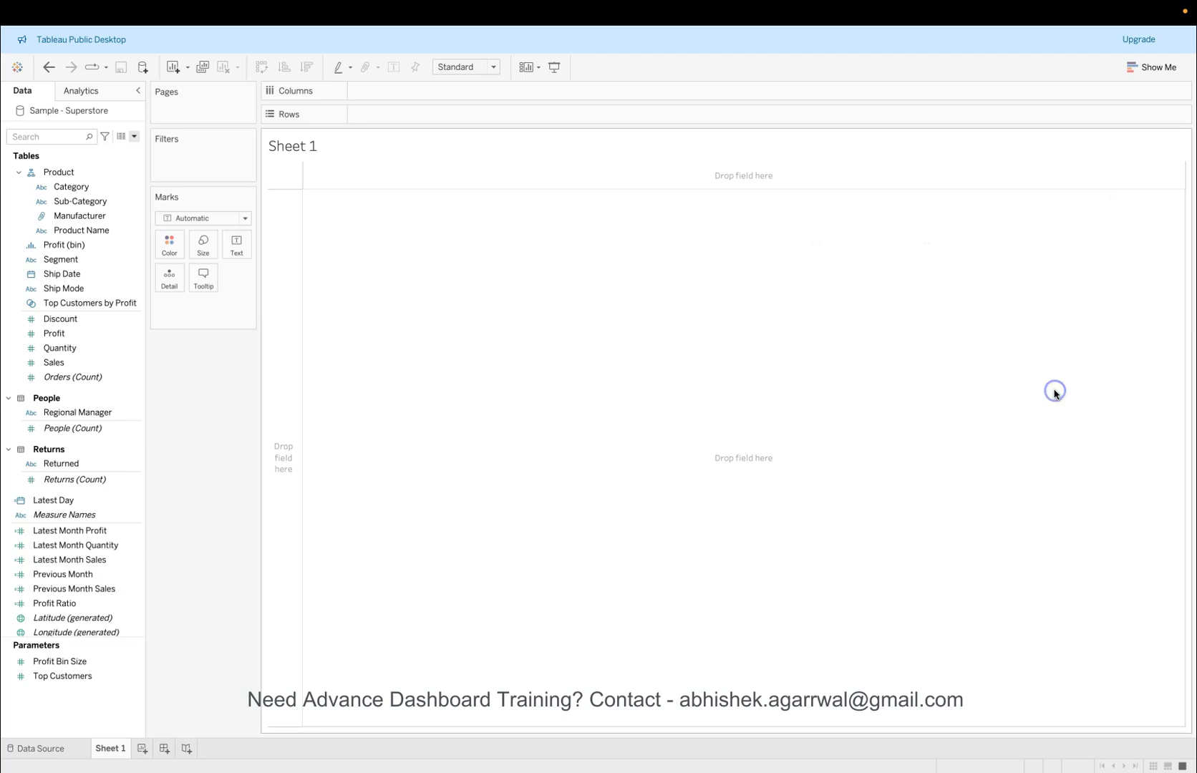
Step: Make two copies of Previous Month Sales by duplicating the field and duplicating the resulting copy
left_click(101, 577)
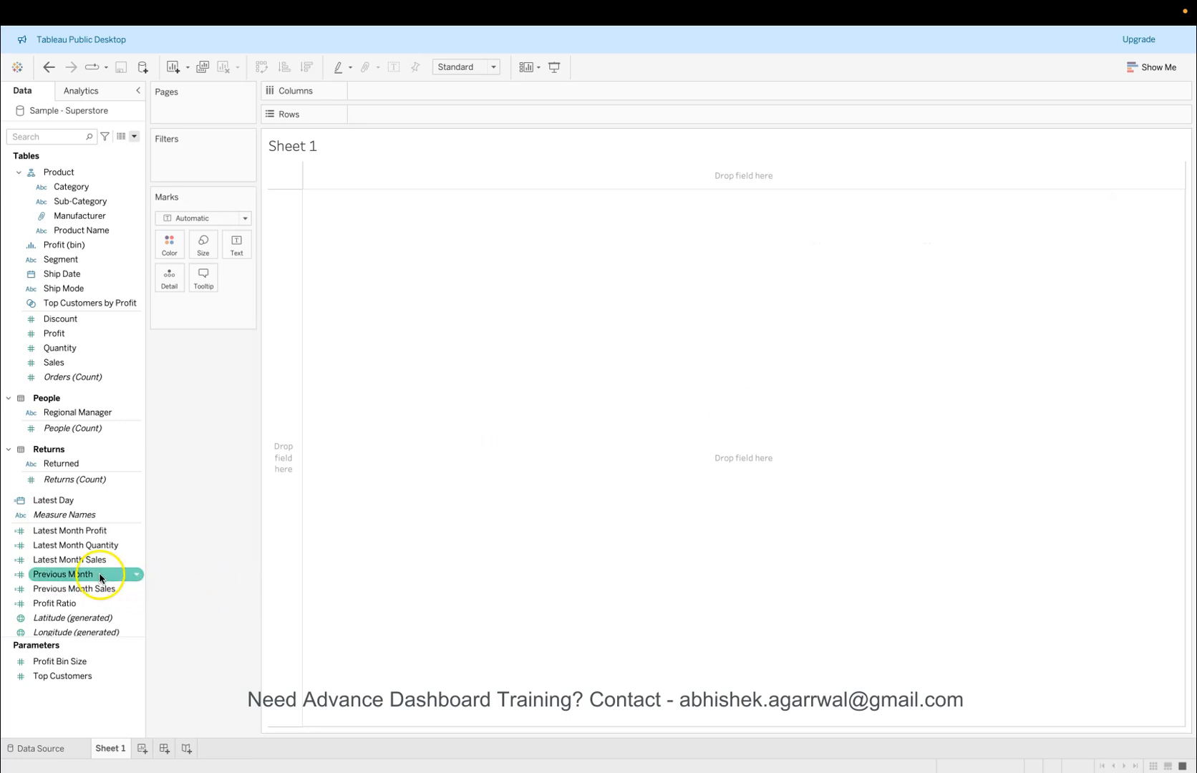
left_click(128, 590)
left_click(136, 589)
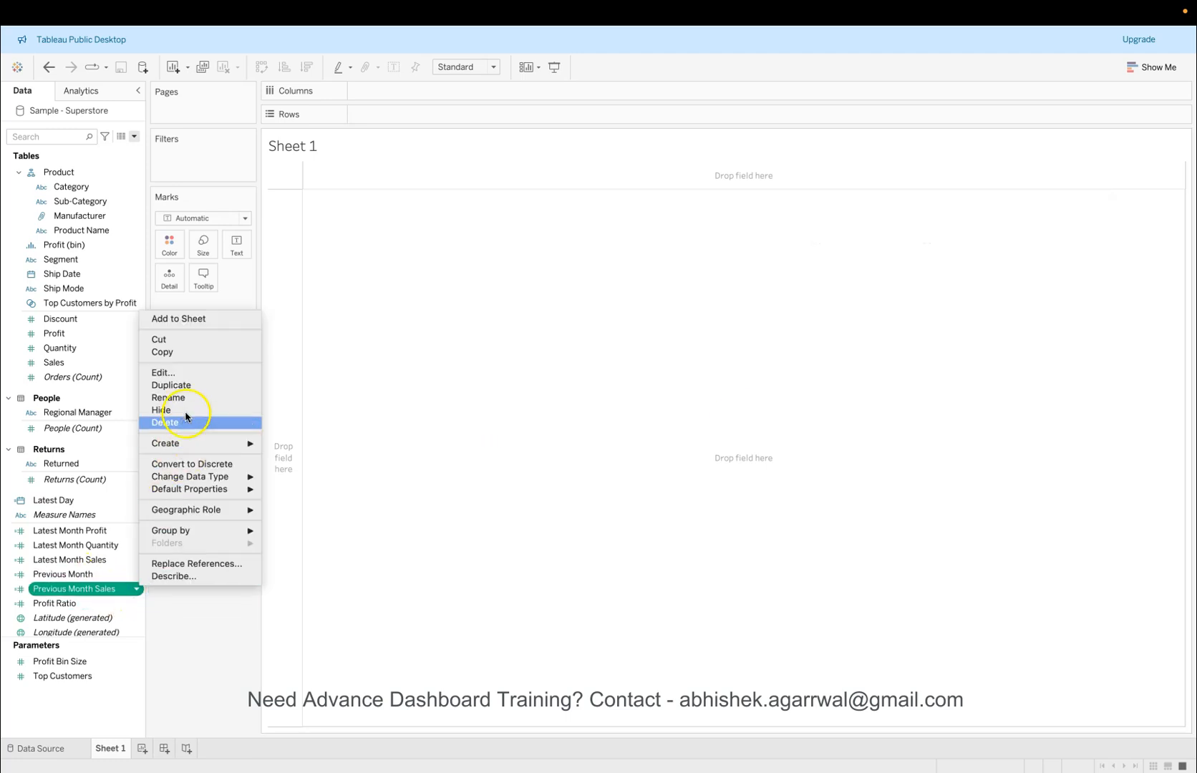
left_click(189, 385)
left_click(137, 604)
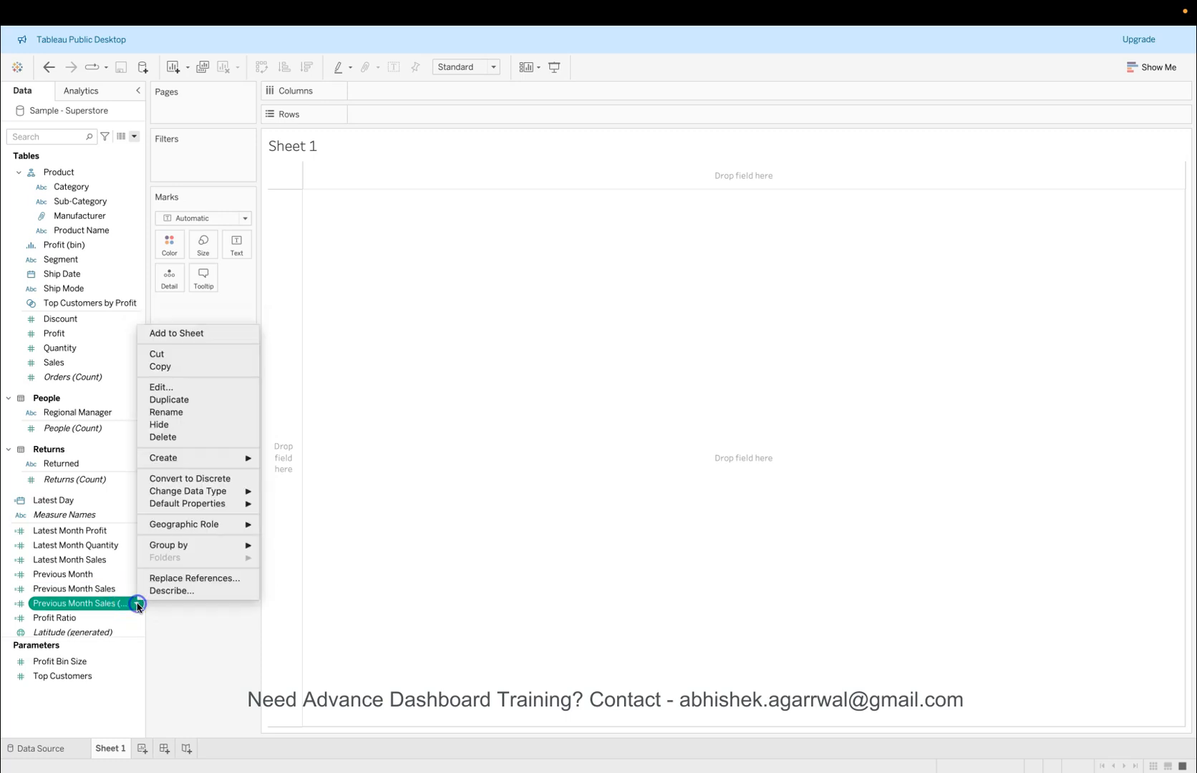
left_click(190, 399)
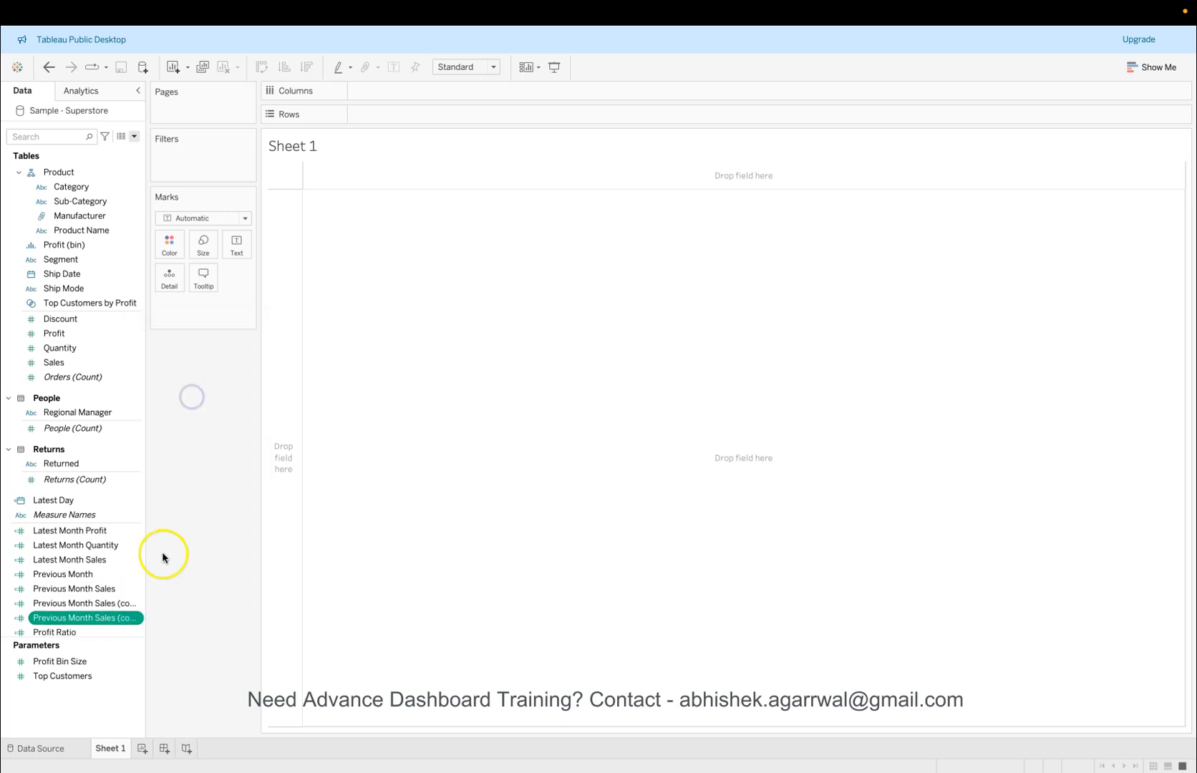
Step: Open the first copy of Previous Month Sales for editing and rename it Previous Month Profit
left_click(136, 605)
left_click(210, 390)
left_click(454, 214)
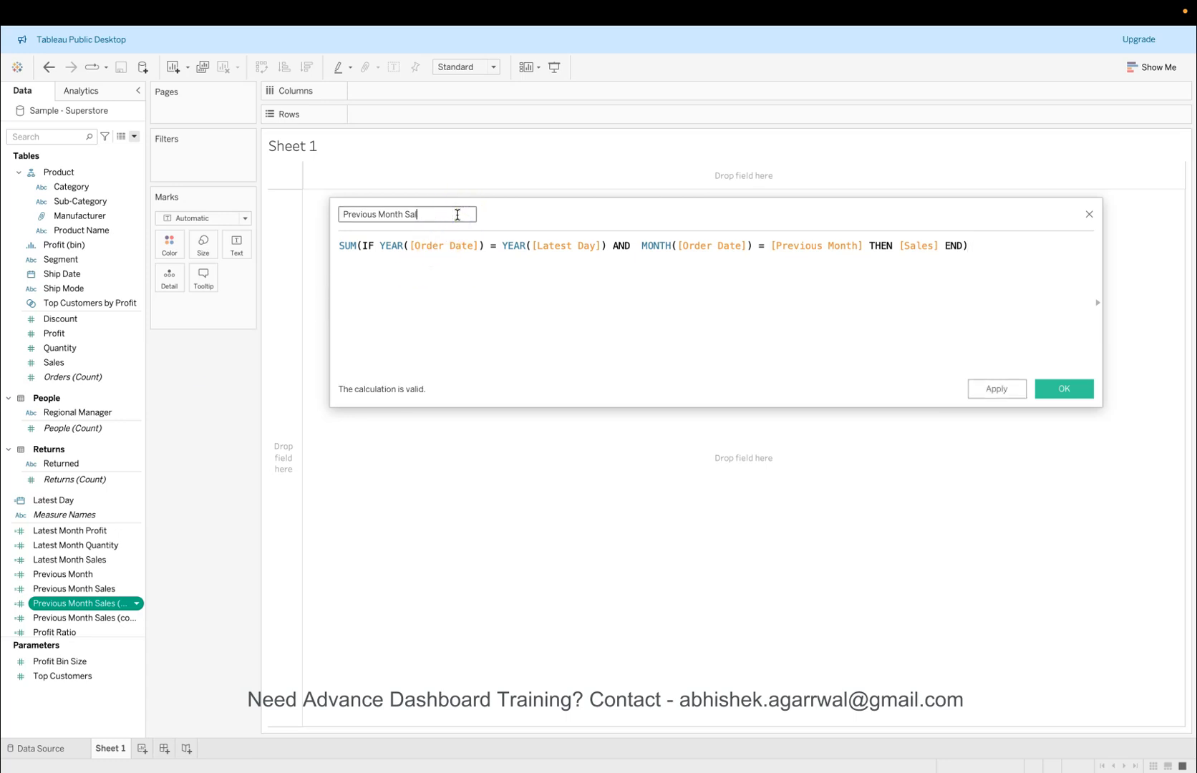
type("t")
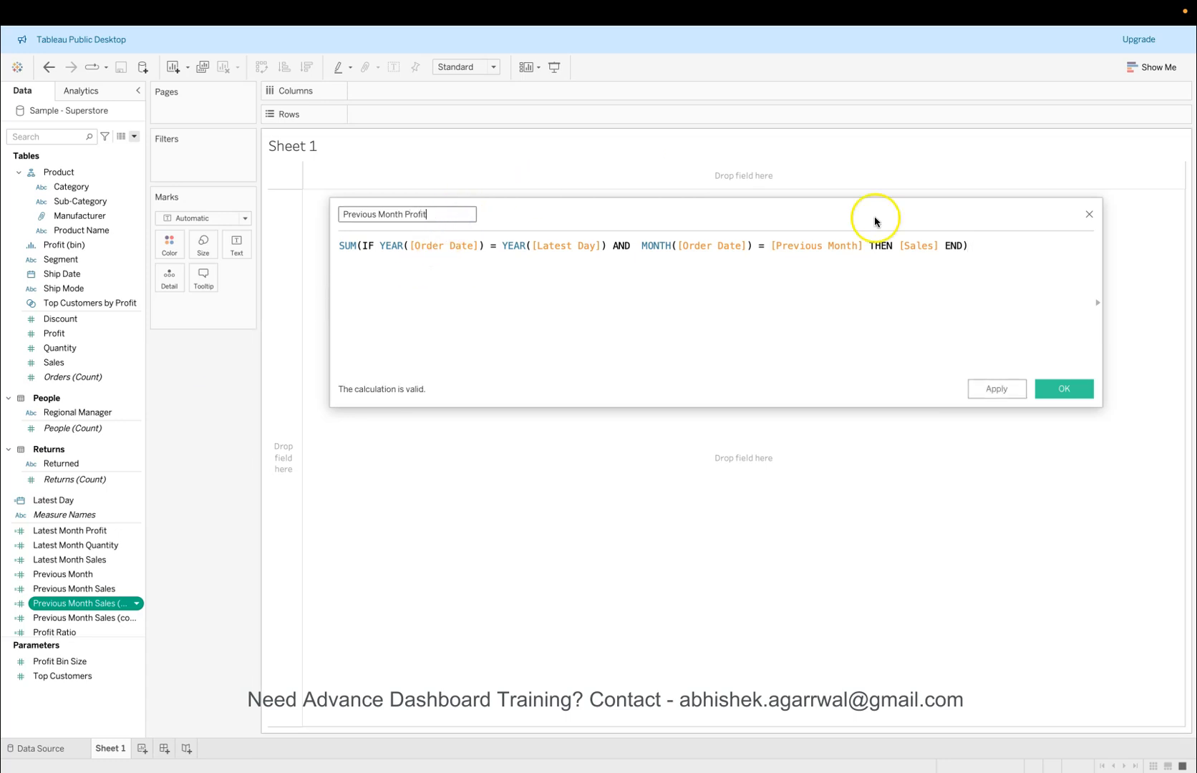
Step: Replace [Sales] with [Profit] in the THEN part of the Previous Month Profit formula and save the field
left_click(939, 245)
key("BackSpace")
key("BackSpace")
key("BackSpace")
key("BackSpace")
key("BackSpace")
key("BackSpace")
key("BackSpace")
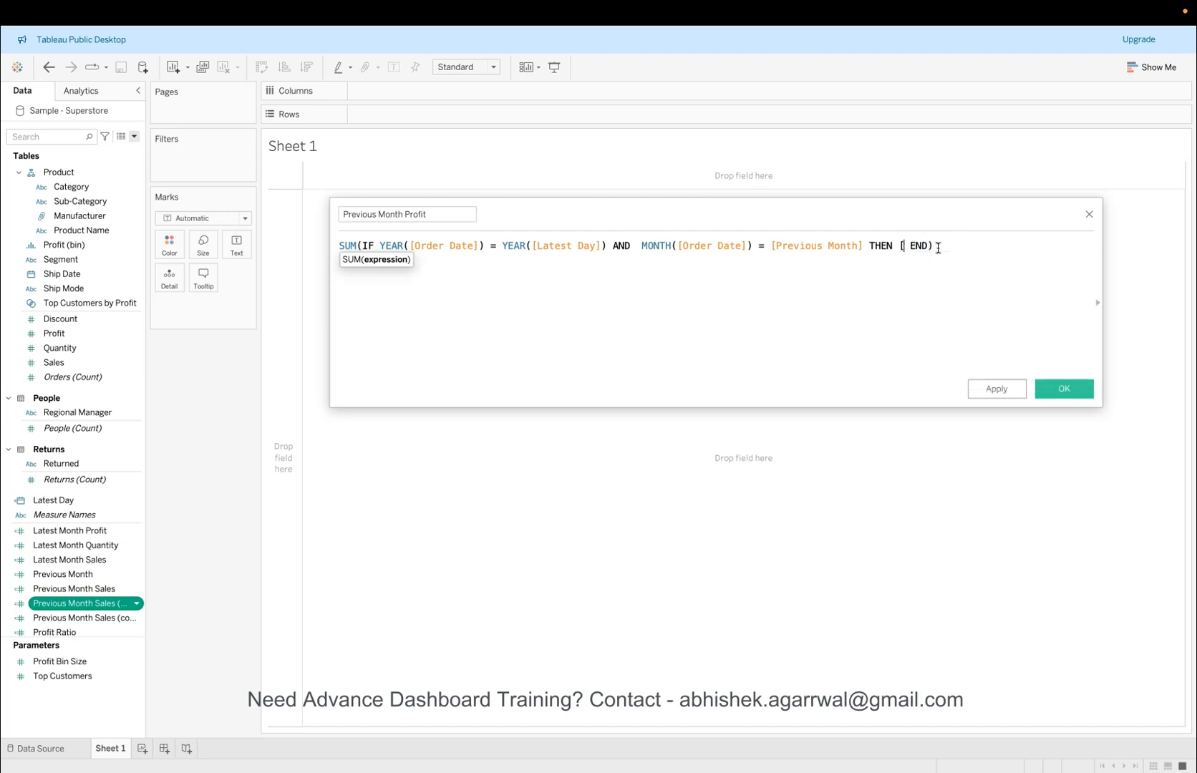
type("pr")
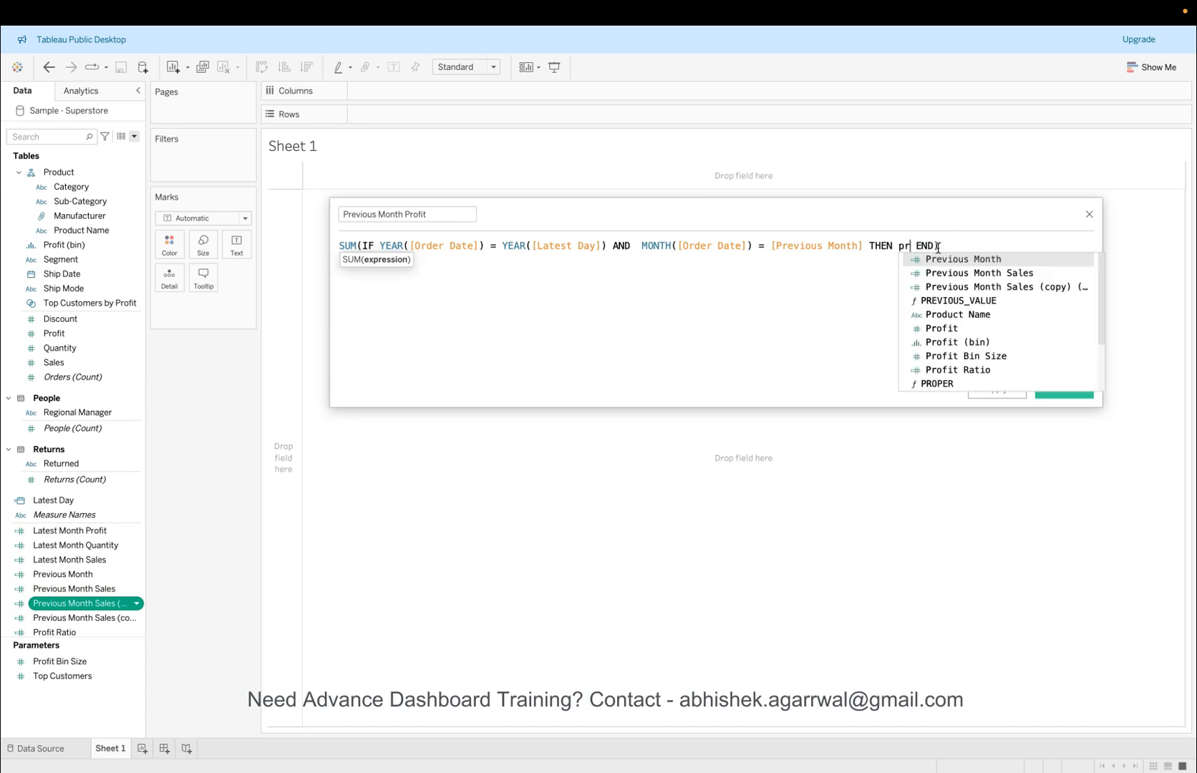
type("of")
key("Return")
left_click(1064, 388)
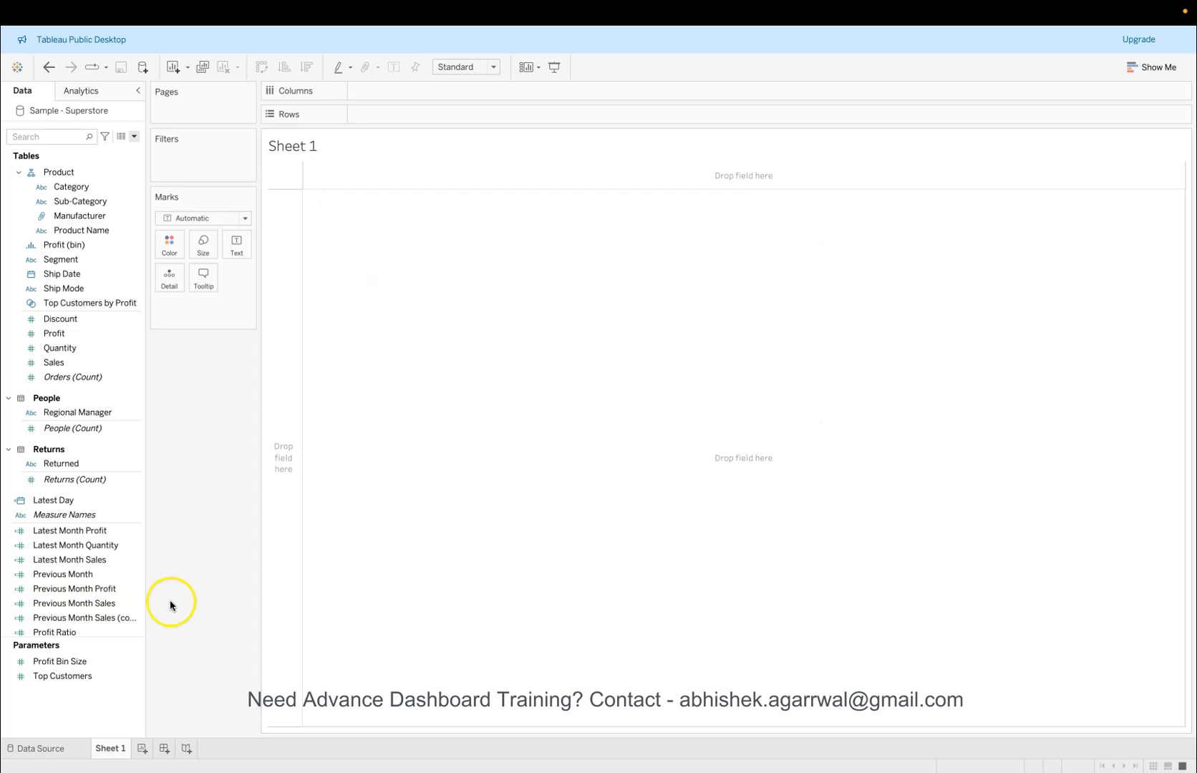
Step: Open the remaining copy of Previous Month Sales for editing and rename it Previous Month Quantity
left_click(137, 620)
left_click(181, 404)
left_click(461, 216)
key("BackSpace")
key("BackSpace")
key("BackSpace")
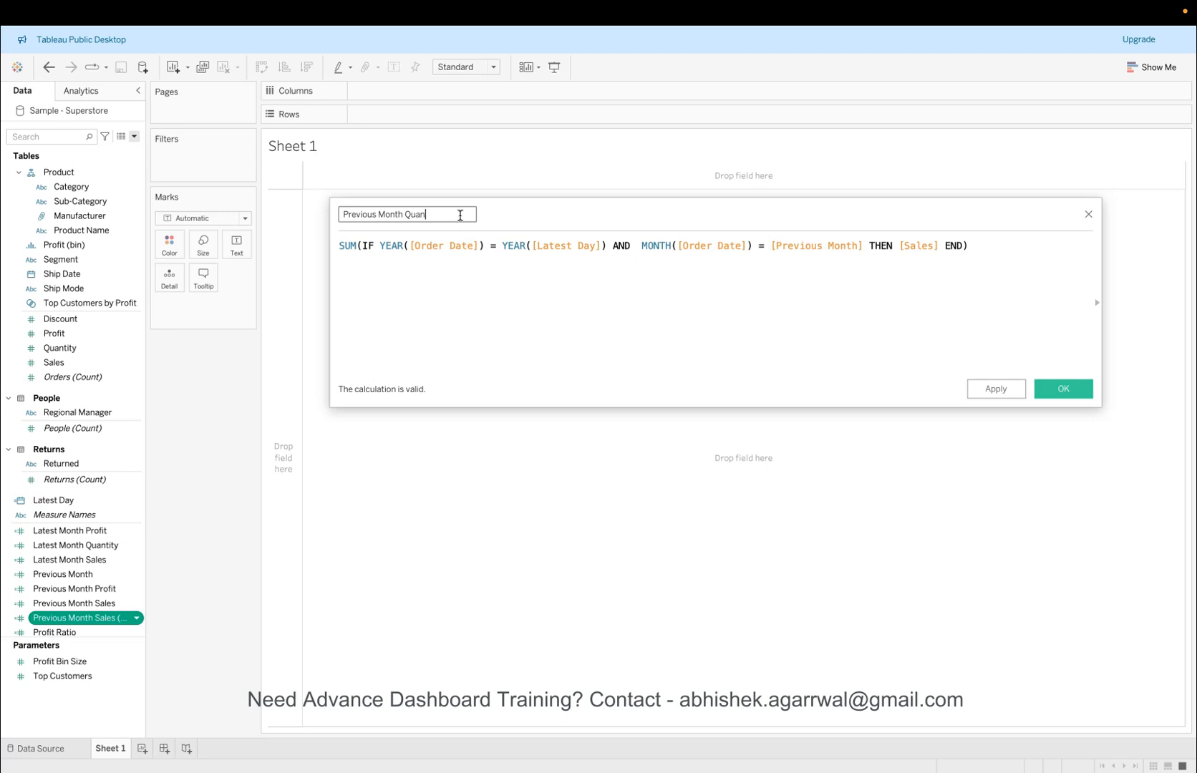
Step: Replace [Sales] with [Quantity] in the THEN part of the Previous Month Quantity formula and save the field
left_click(938, 245)
key("BackSpace")
key("BackSpace")
key("BackSpace")
key("BackSpace")
key("BackSpace")
key("BackSpace")
key("BackSpace")
type("[Quantity]")
key("Return")
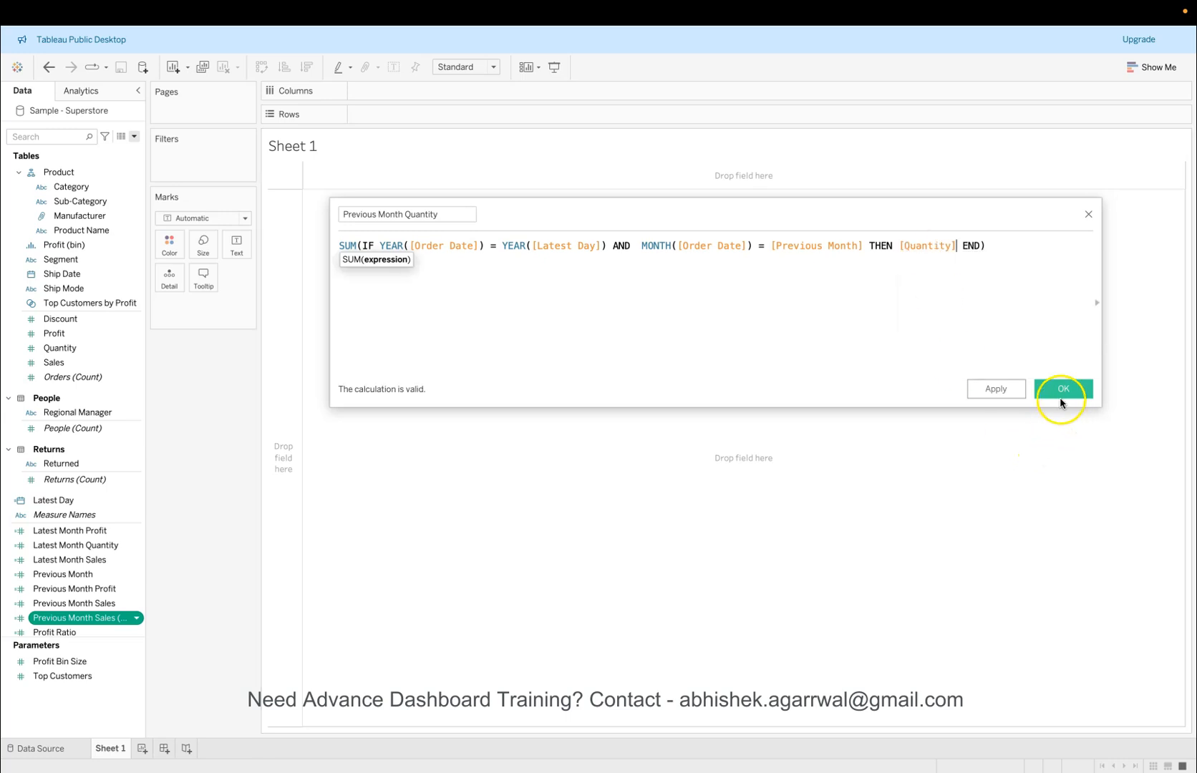
left_click(1062, 389)
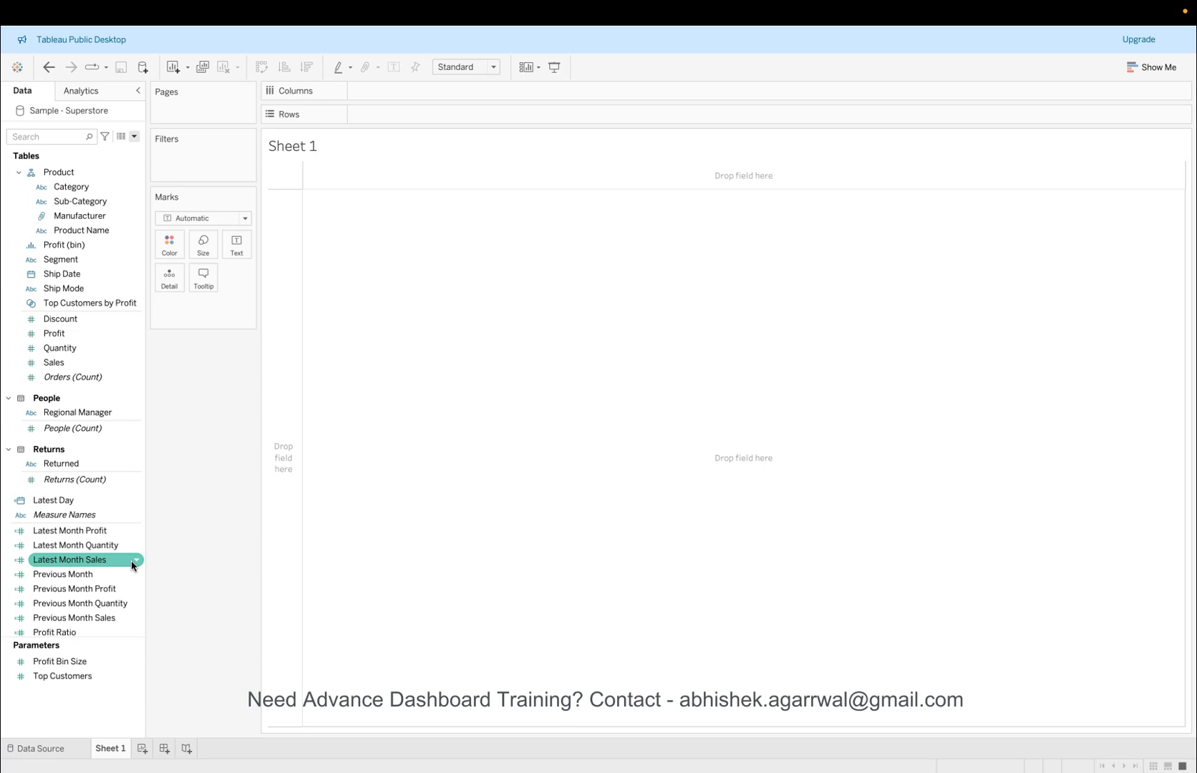
Step: Start a new calculated field named Sales MoM %
left_click(134, 136)
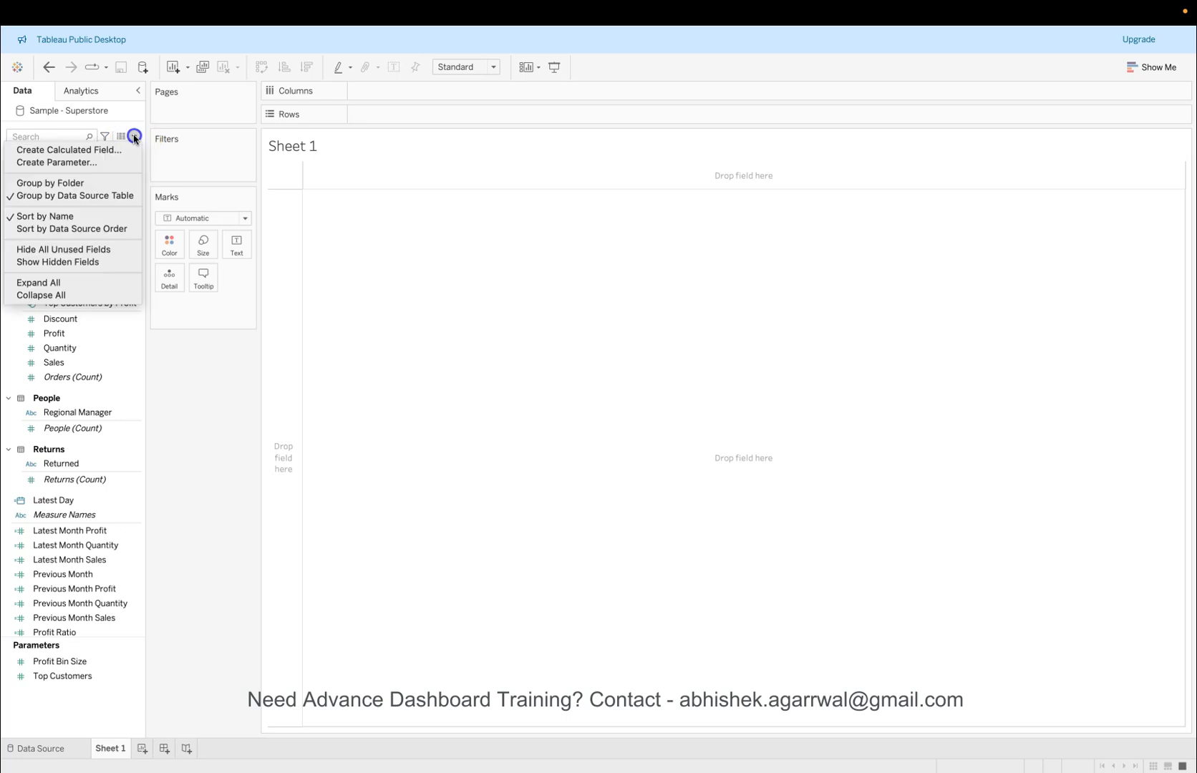
left_click(126, 150)
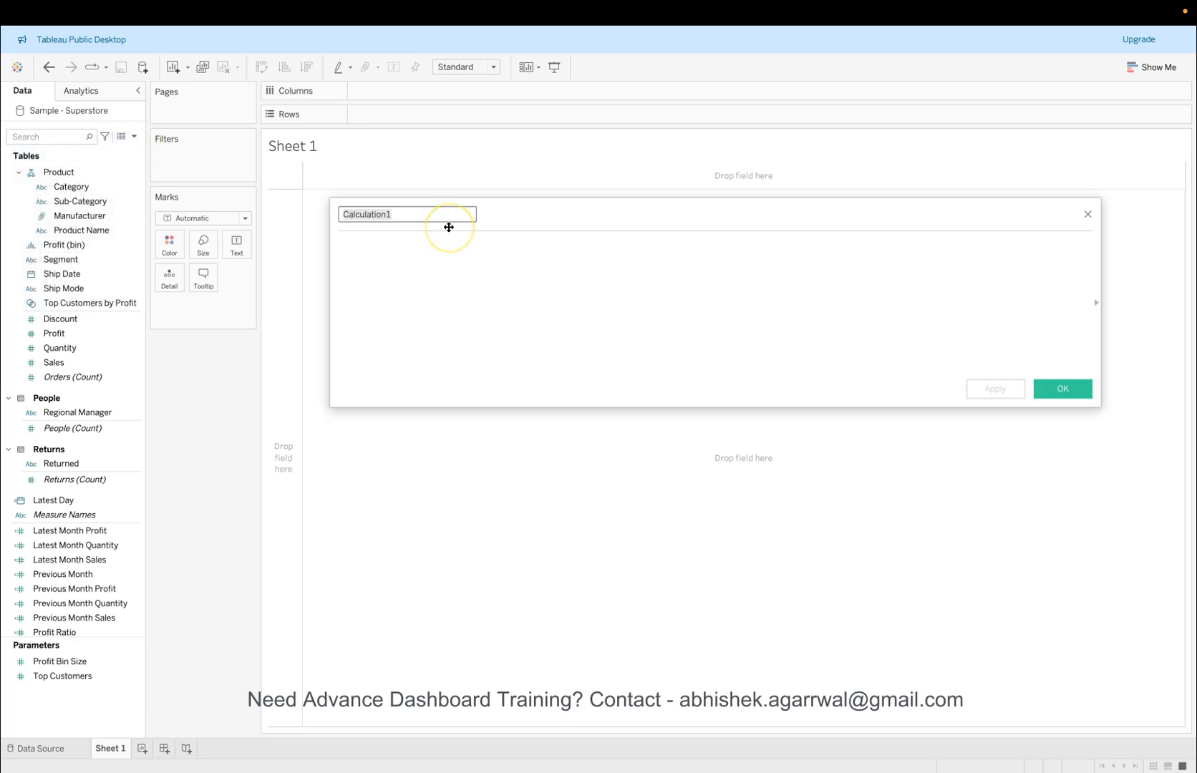
type("Sales MoM %")
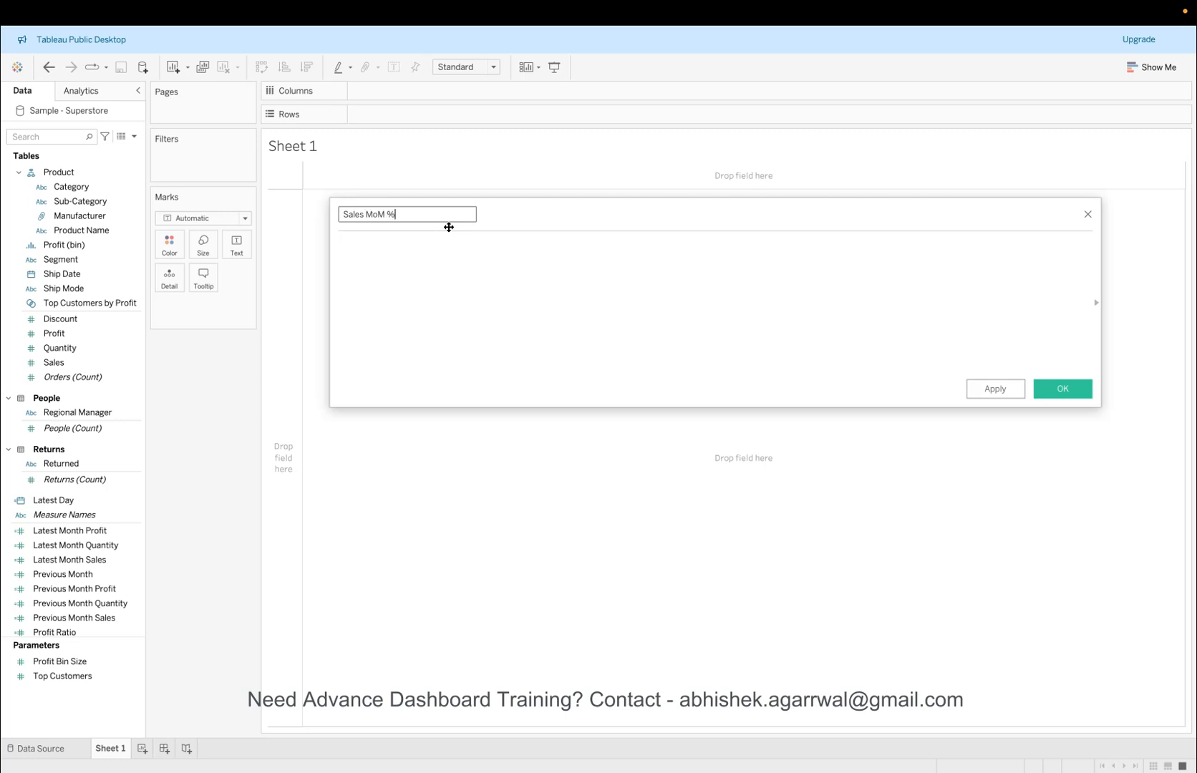
left_click(436, 309)
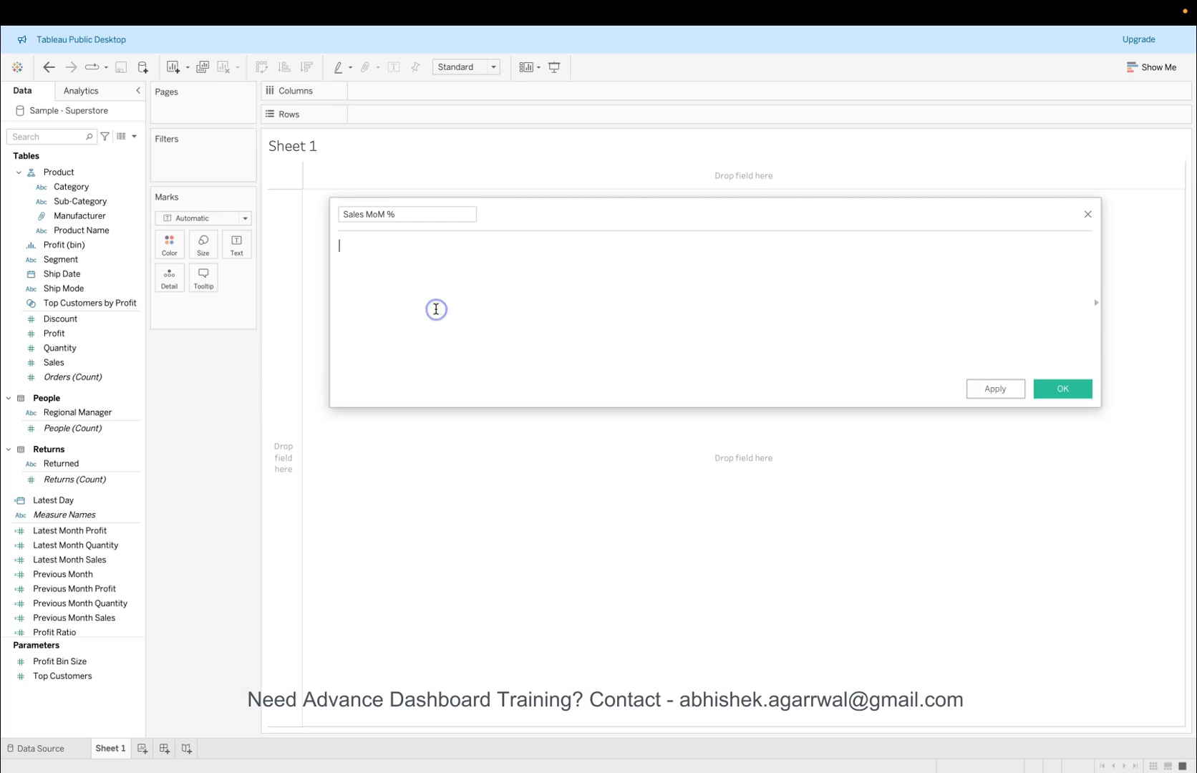
Step: Enter ([Latest Month Sales] - [Previous Month Sales]) / as the beginning of the Sales MoM % formula
type("late")
key("Down")
key("Down")
key("Down")
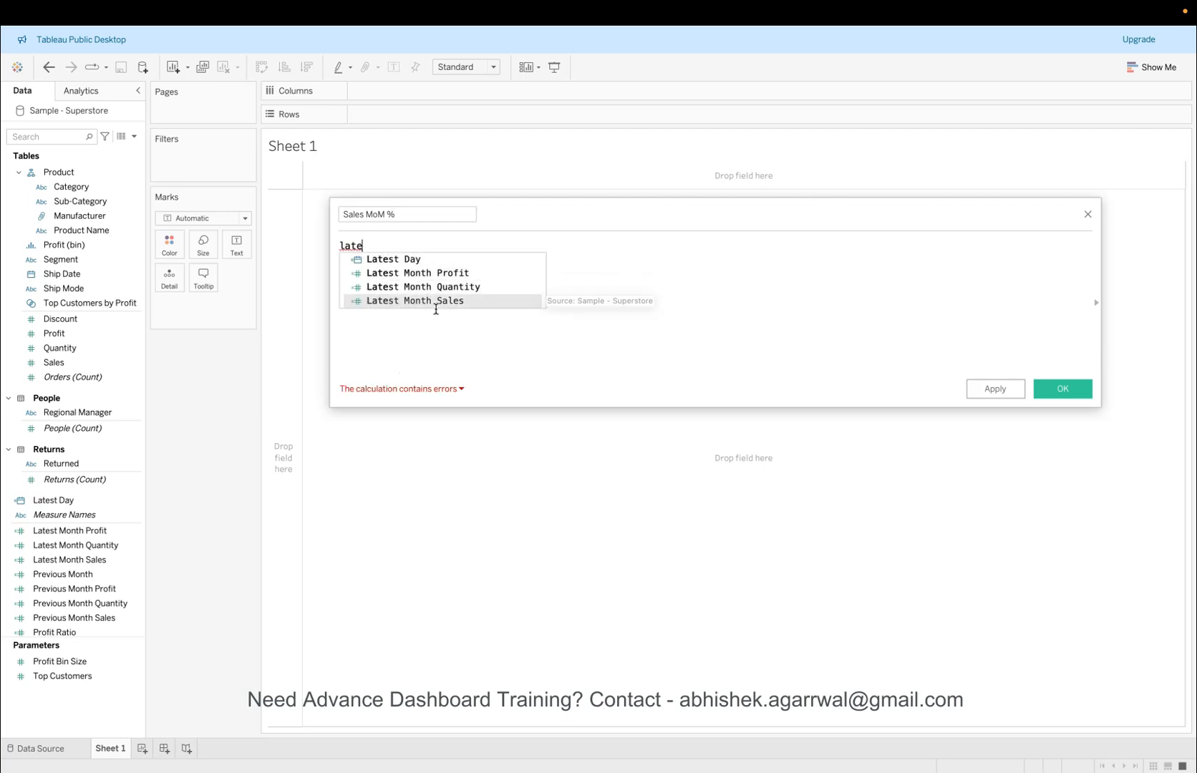
key("Return")
type("- pre")
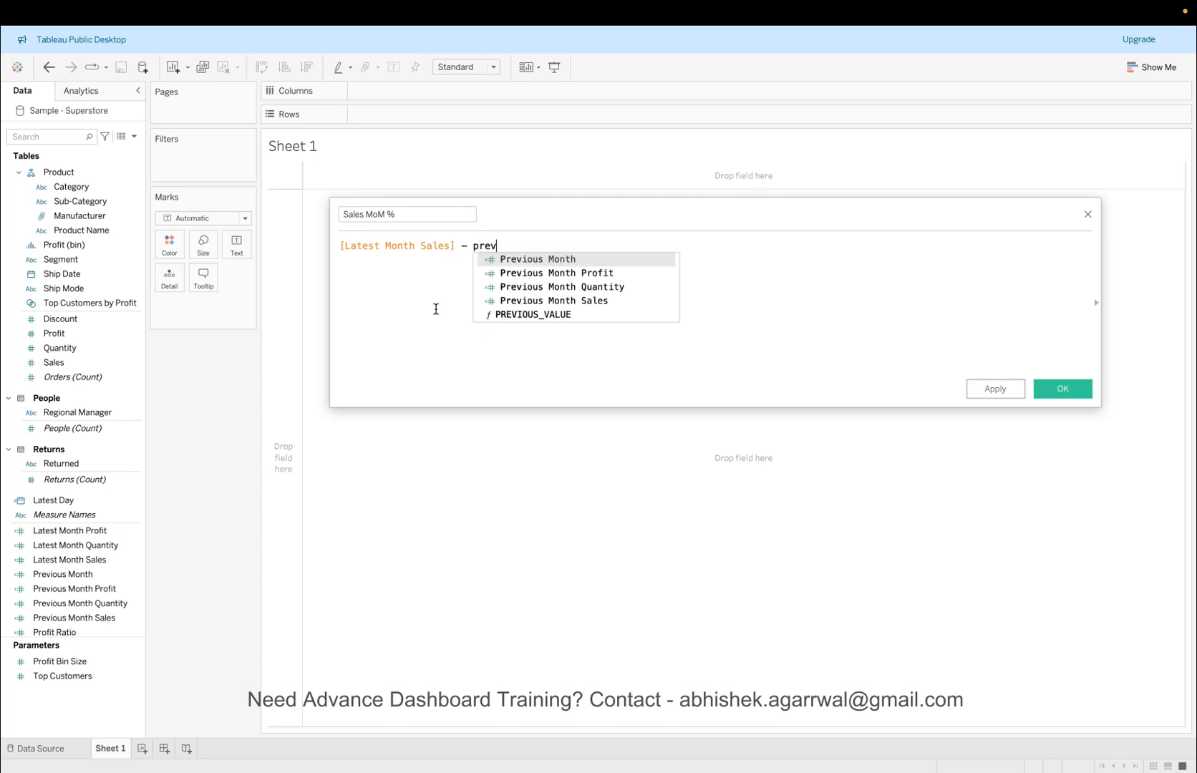
type("v")
key("Down")
key("Down")
key("Down")
key("Return")
key("Home")
type("(")
key("End")
type(") / ")
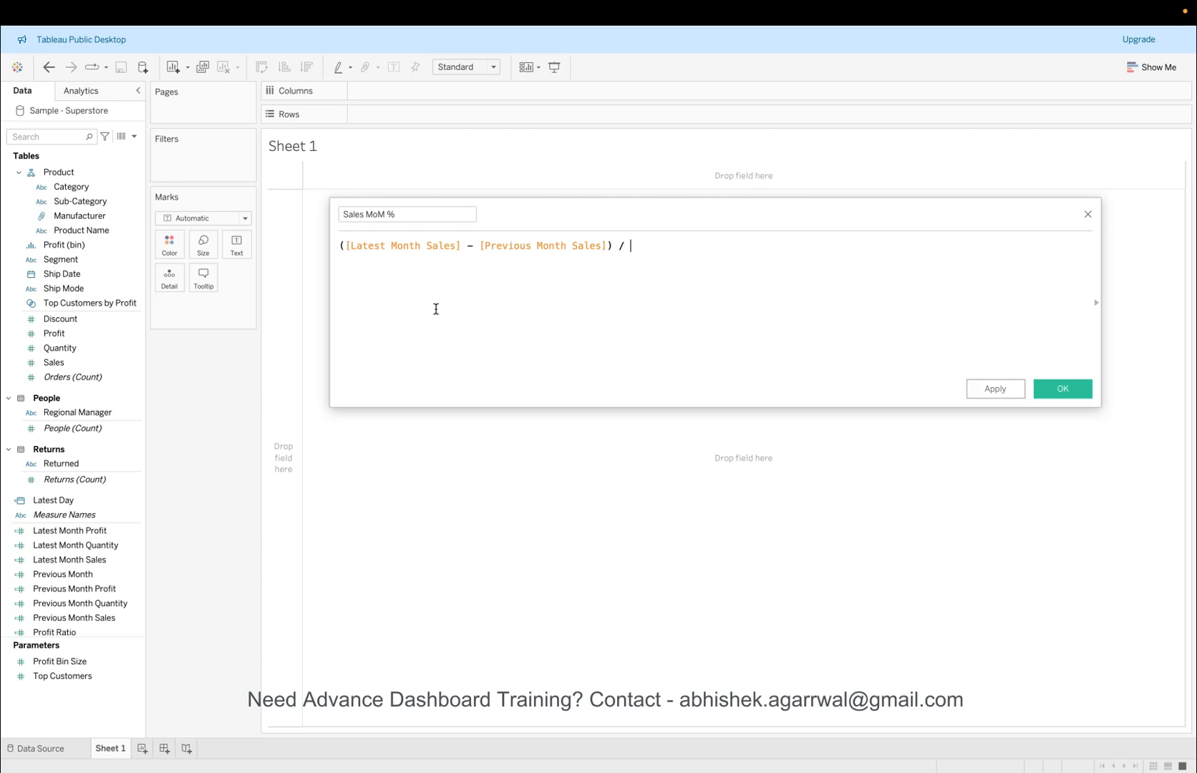
Step: Complete the Sales MoM % formula with [Previous Month Sales] as the divisor and save the field
type("prev")
key("Down")
key("Down")
key("Down")
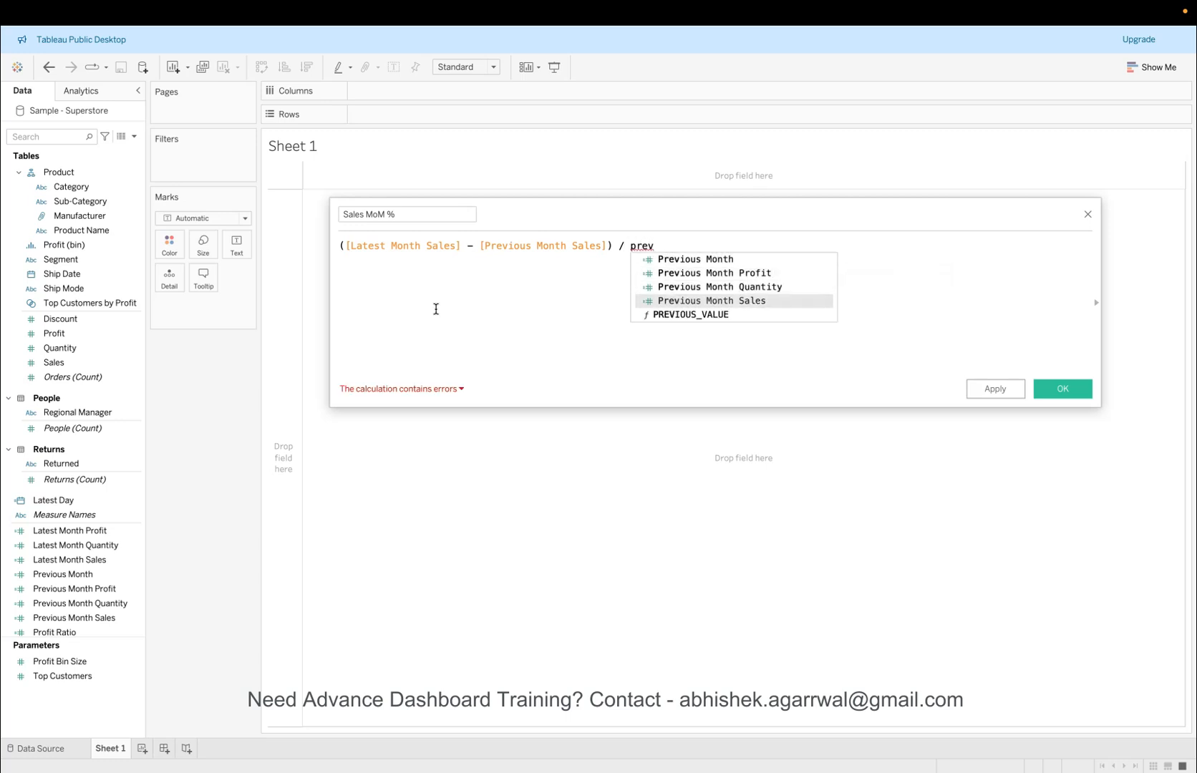
key("Return")
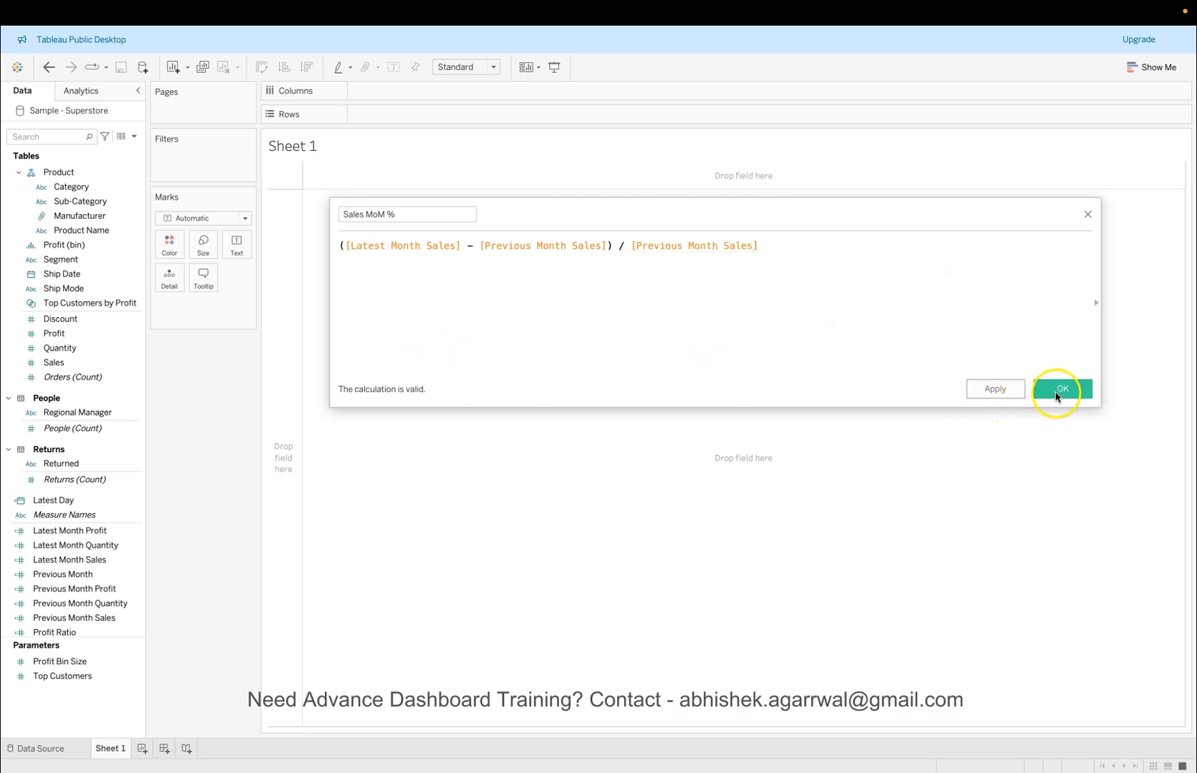
left_click(1057, 392)
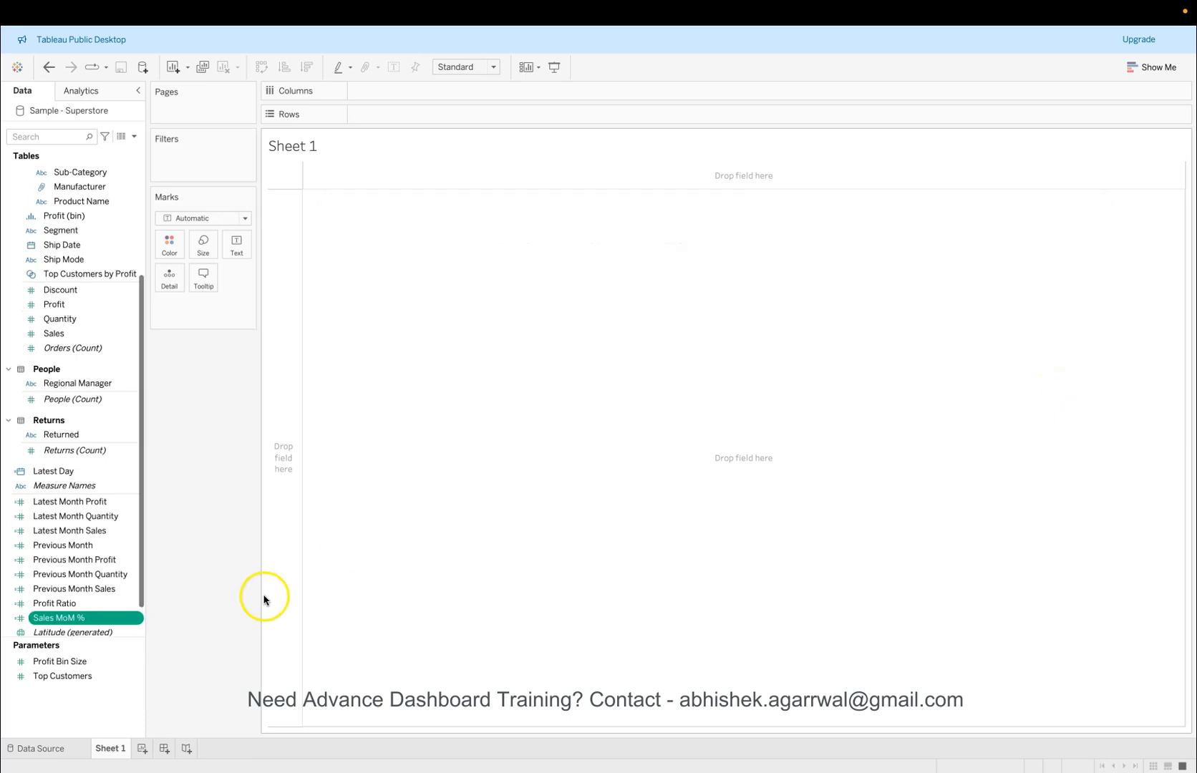
Step: Start a new calculated field named Profit MoM %
left_click(134, 136)
left_click(123, 153)
type("Prof")
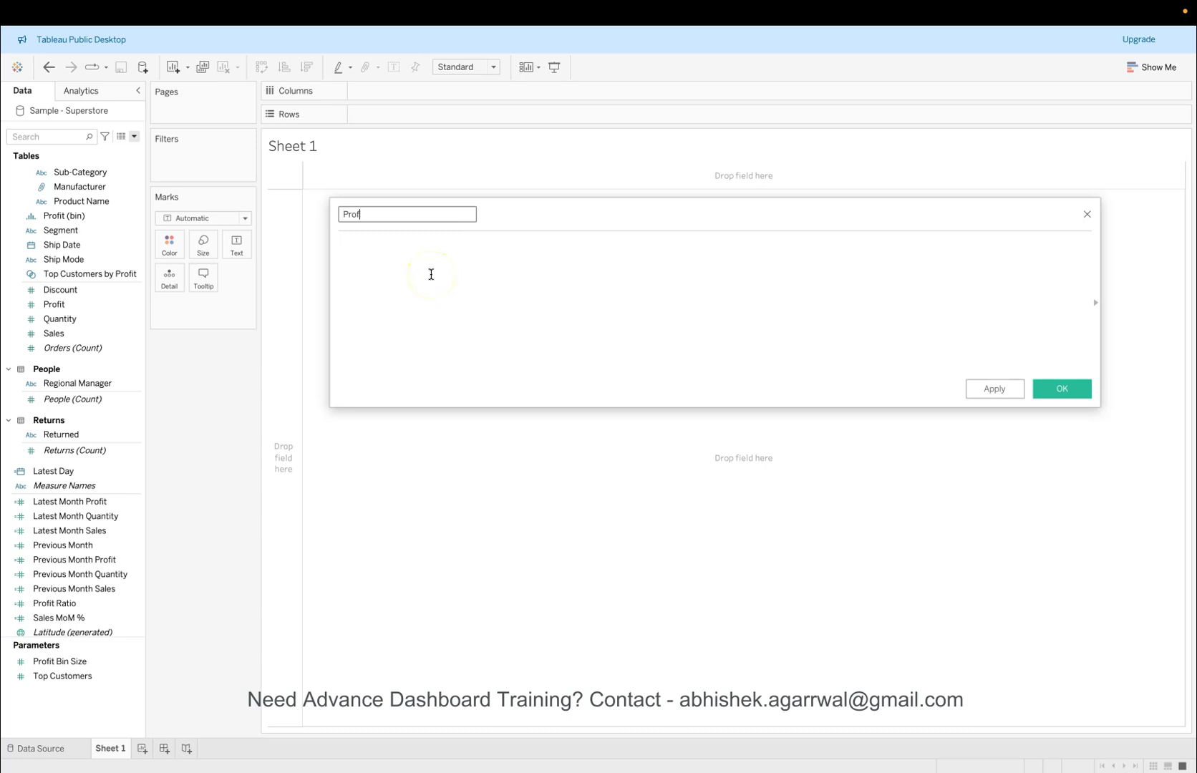
type("it MoM %")
key("Tab")
Step: Enter the parenthesised difference ([Latest Month Profit] - [Previous Month Profit]) in the Profit MoM % formula
type("cur")
key("BackSpace")
key("BackSpace")
key("BackSpace")
type("late")
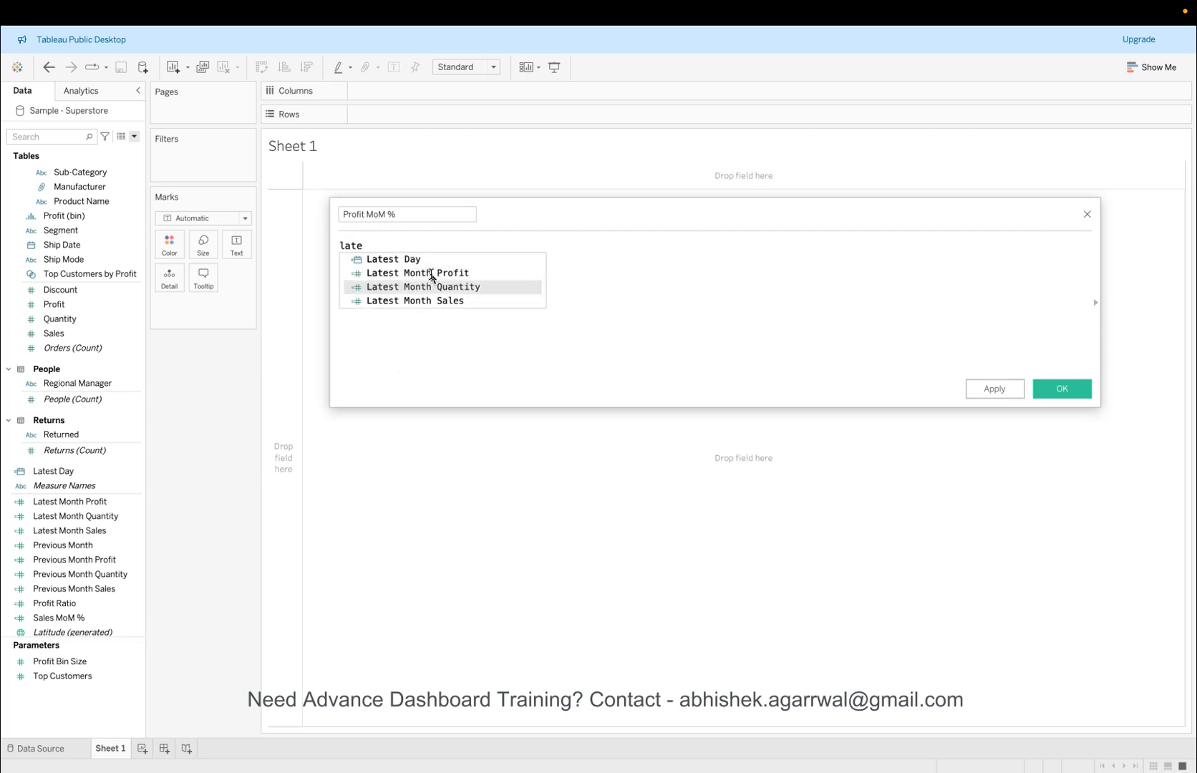
double_click(432, 274)
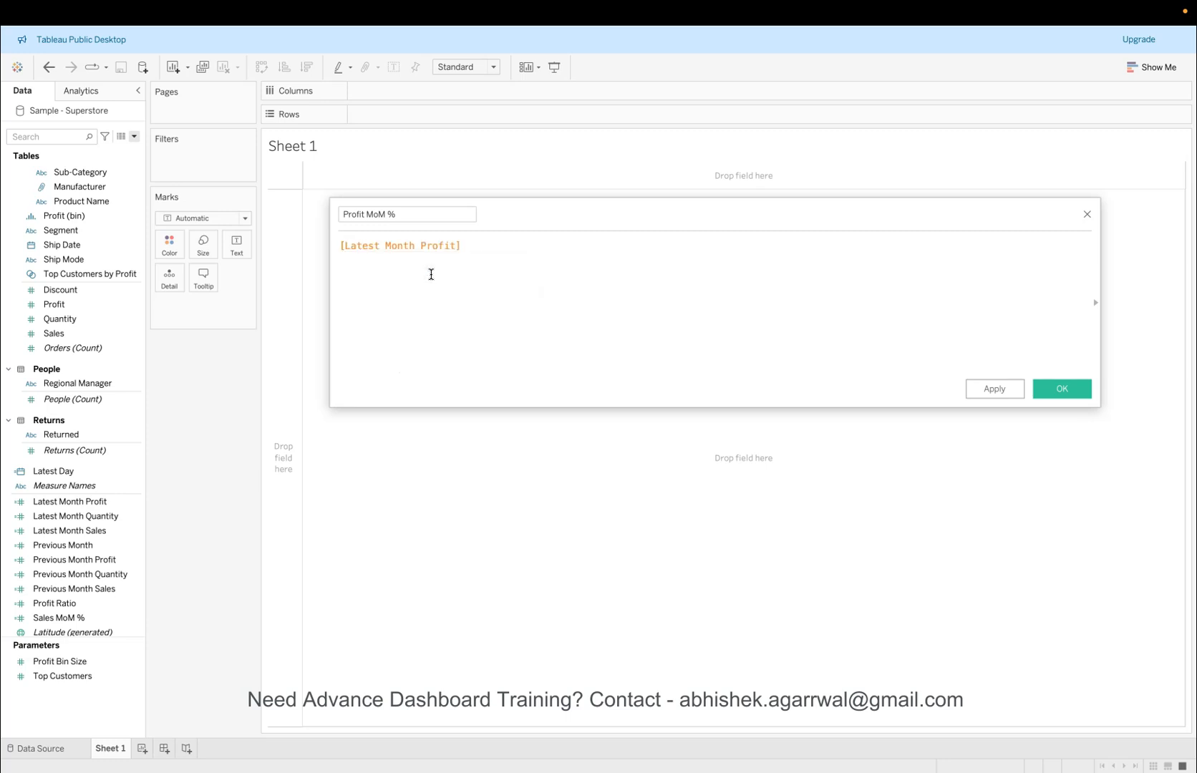
type("- ")
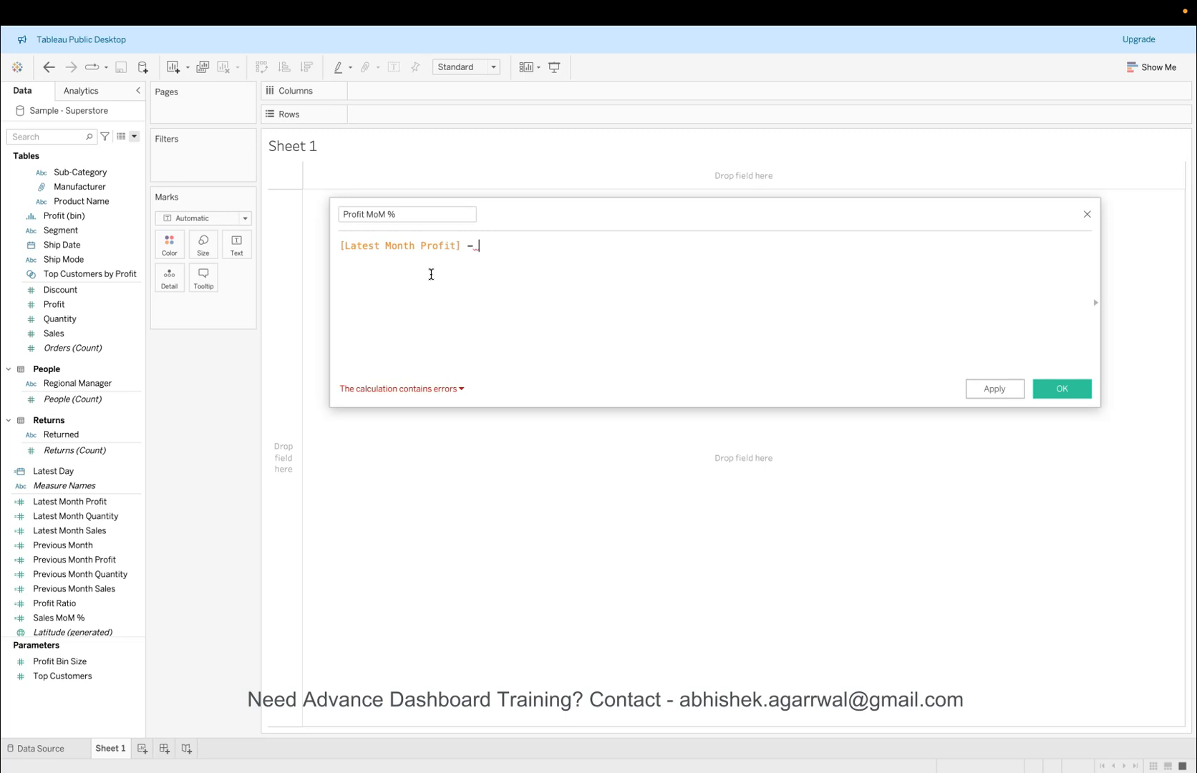
type("previ")
key("Down")
key("Return")
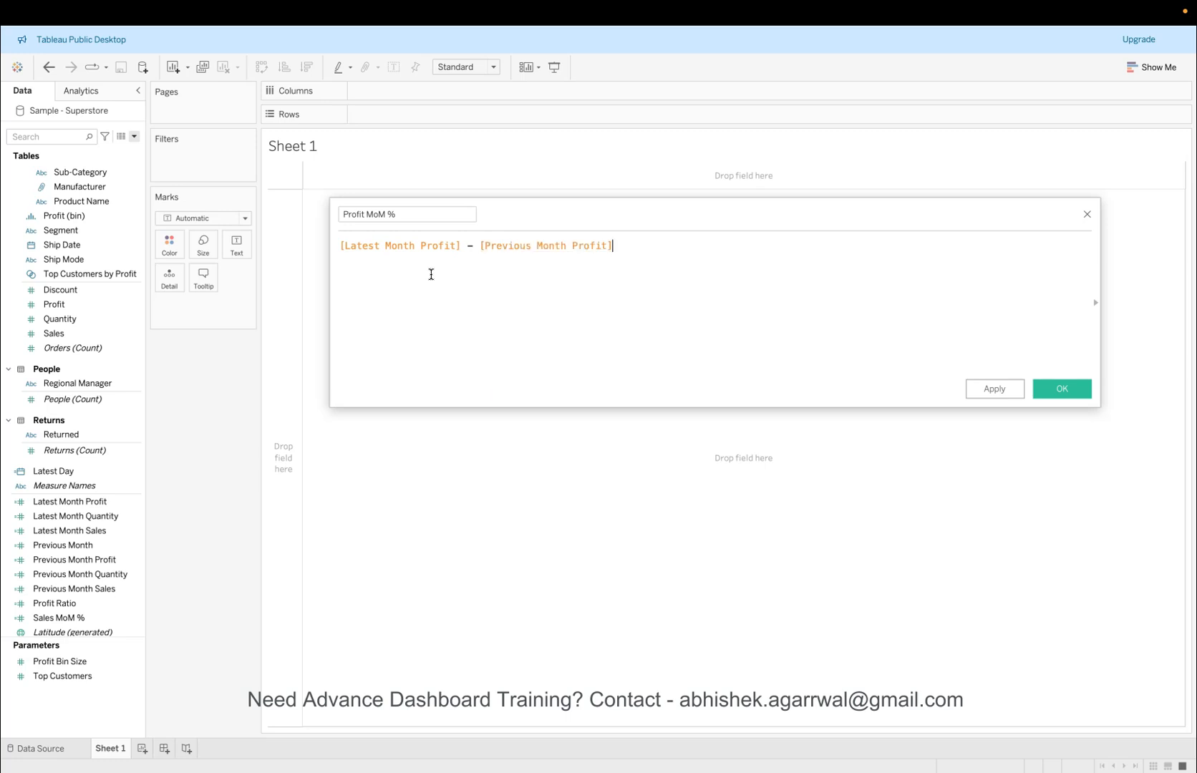
type("(")
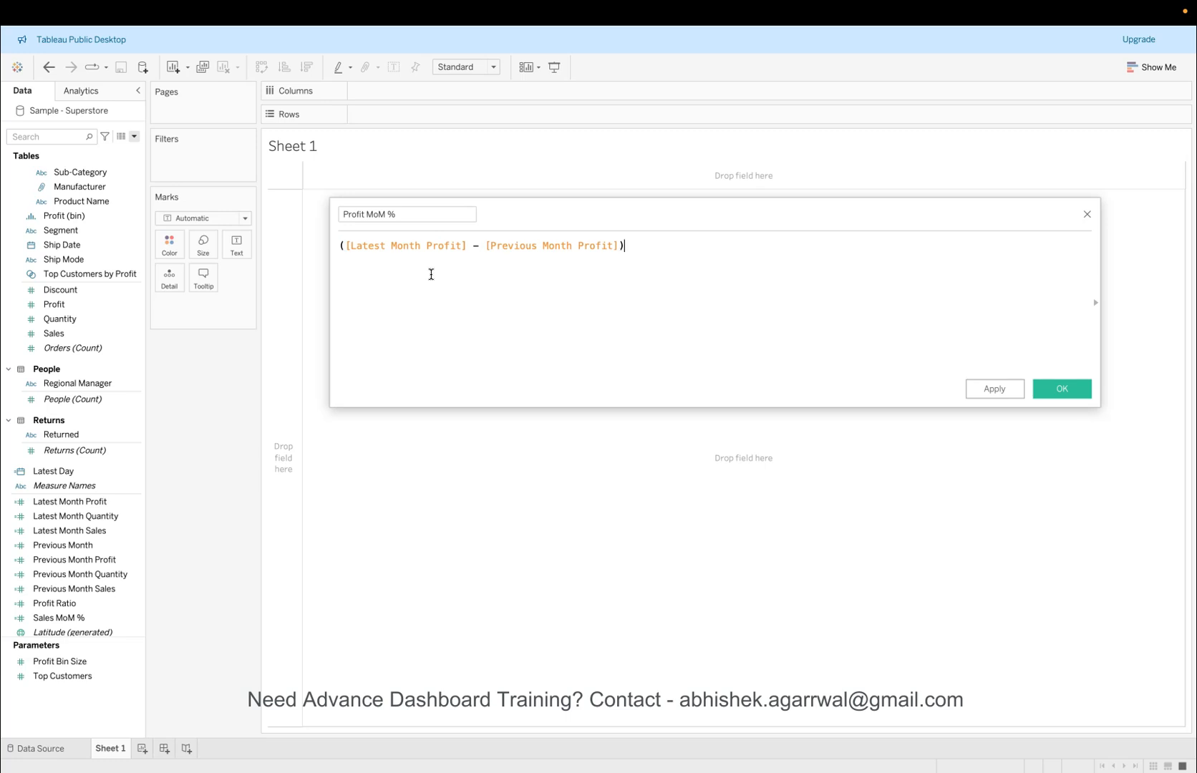
Step: Divide the Profit MoM % difference by [Previous Month Profit] and save the field
type("prev")
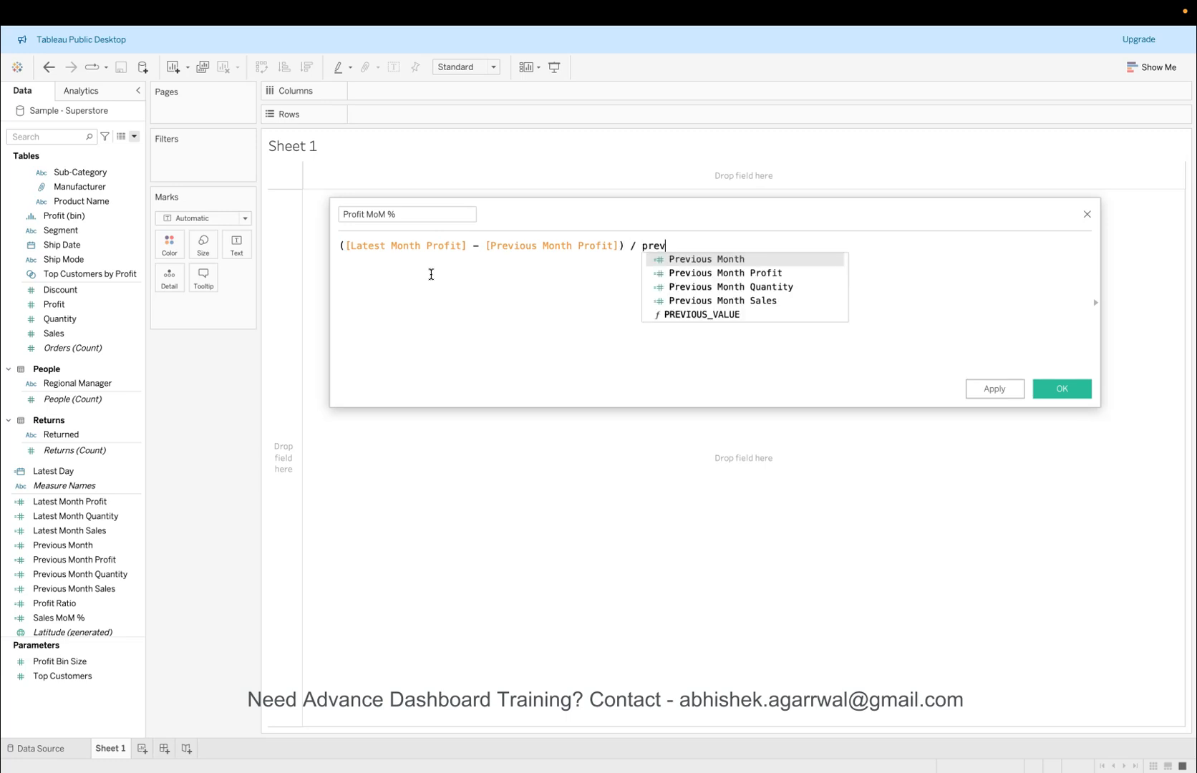
key("Down")
key("Down")
key("Down")
key("Up")
key("Up")
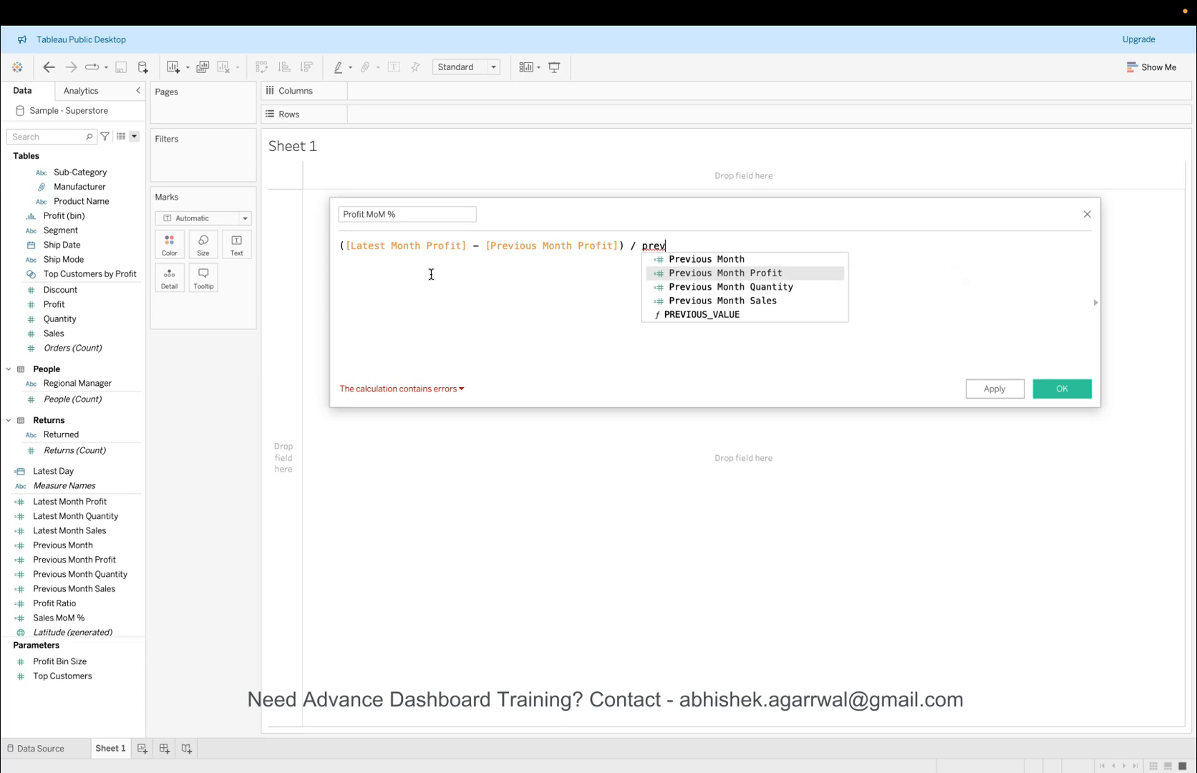
key("Return")
left_click(1040, 389)
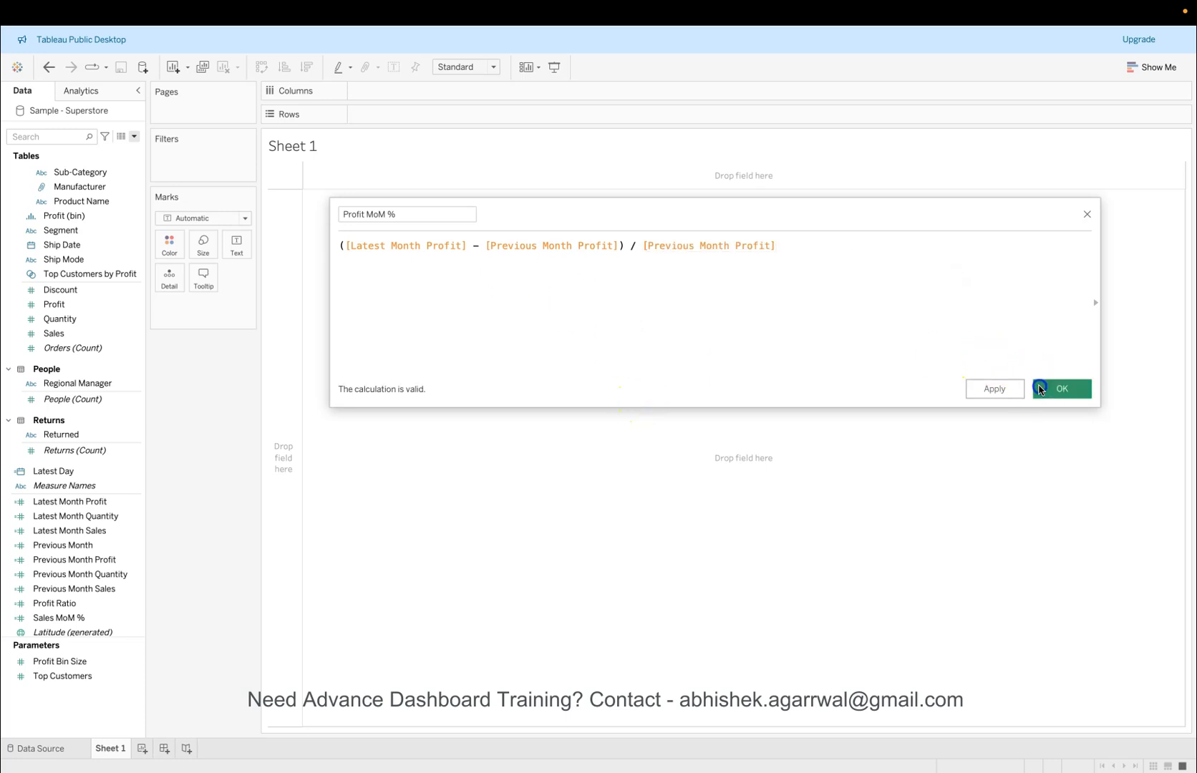
Step: Start a new calculated field named Quantity MoM%
left_click(134, 136)
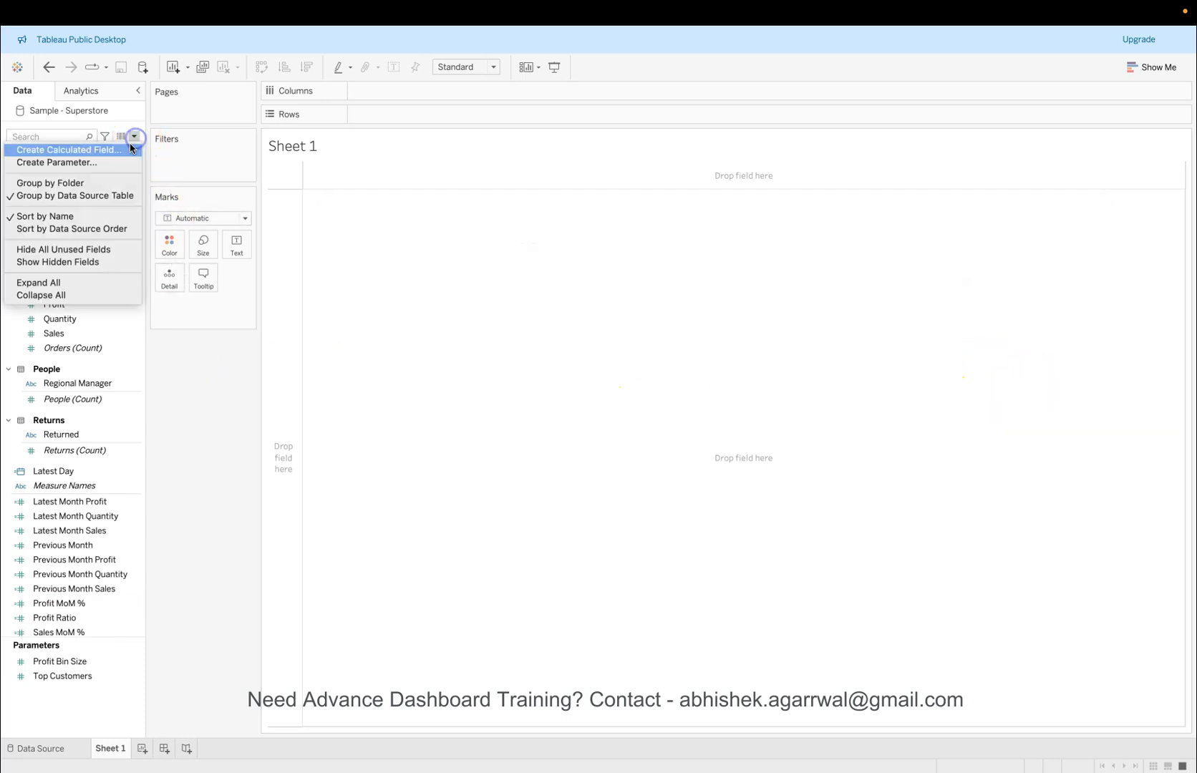
left_click(68, 149)
type("Quantity MoM%")
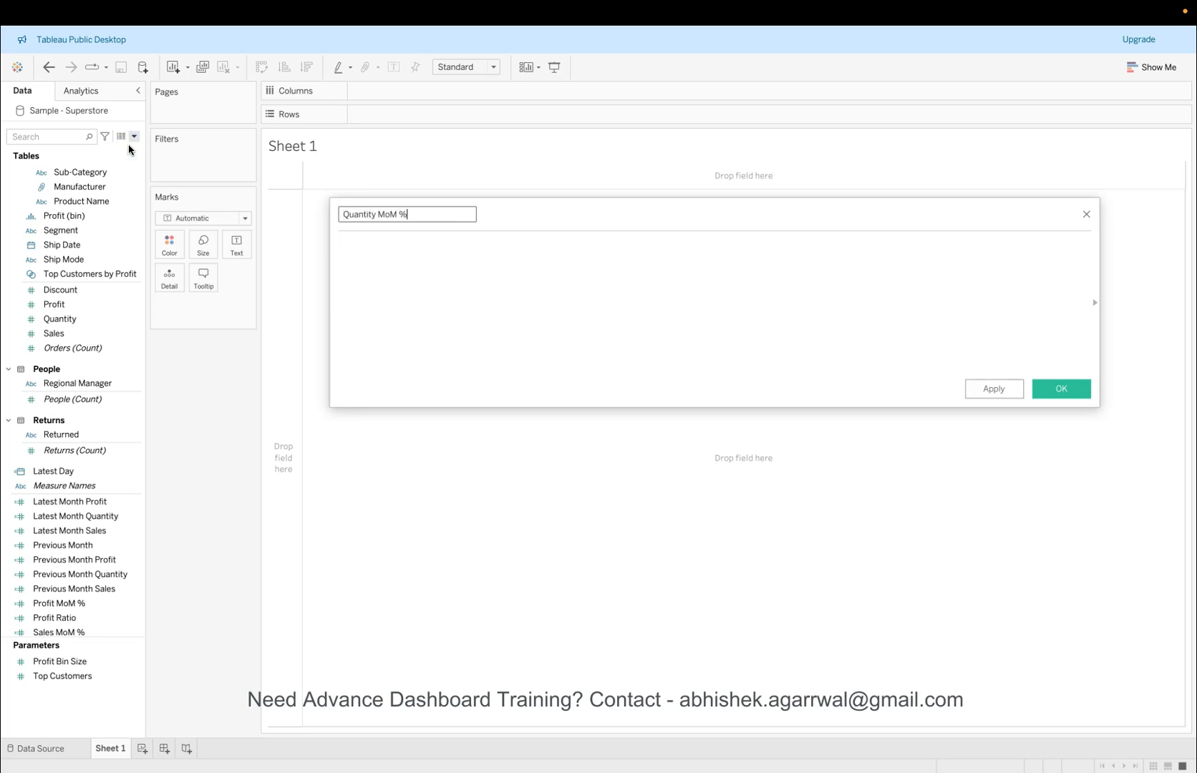
key("Tab")
left_click(304, 396)
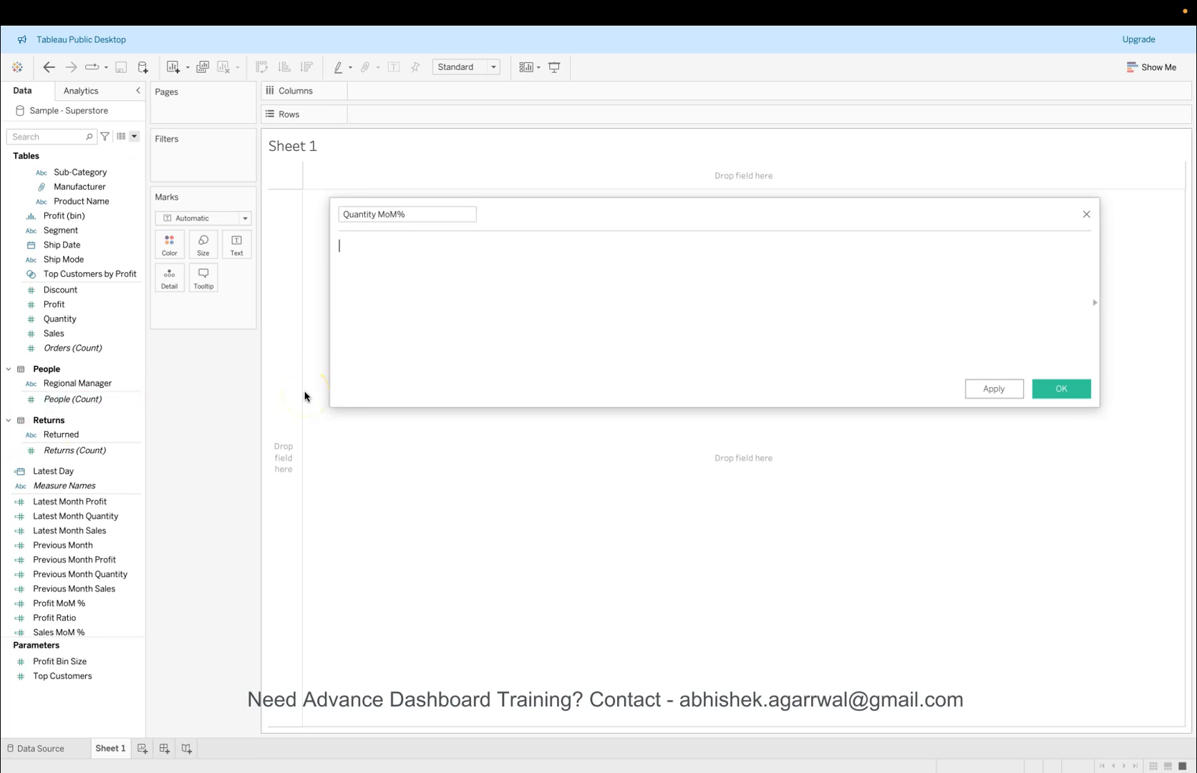
Step: Enter ([Latest Month Quantity] - [Previous Month Quantity] as the beginning of the Quantity MoM% formula
type("(late")
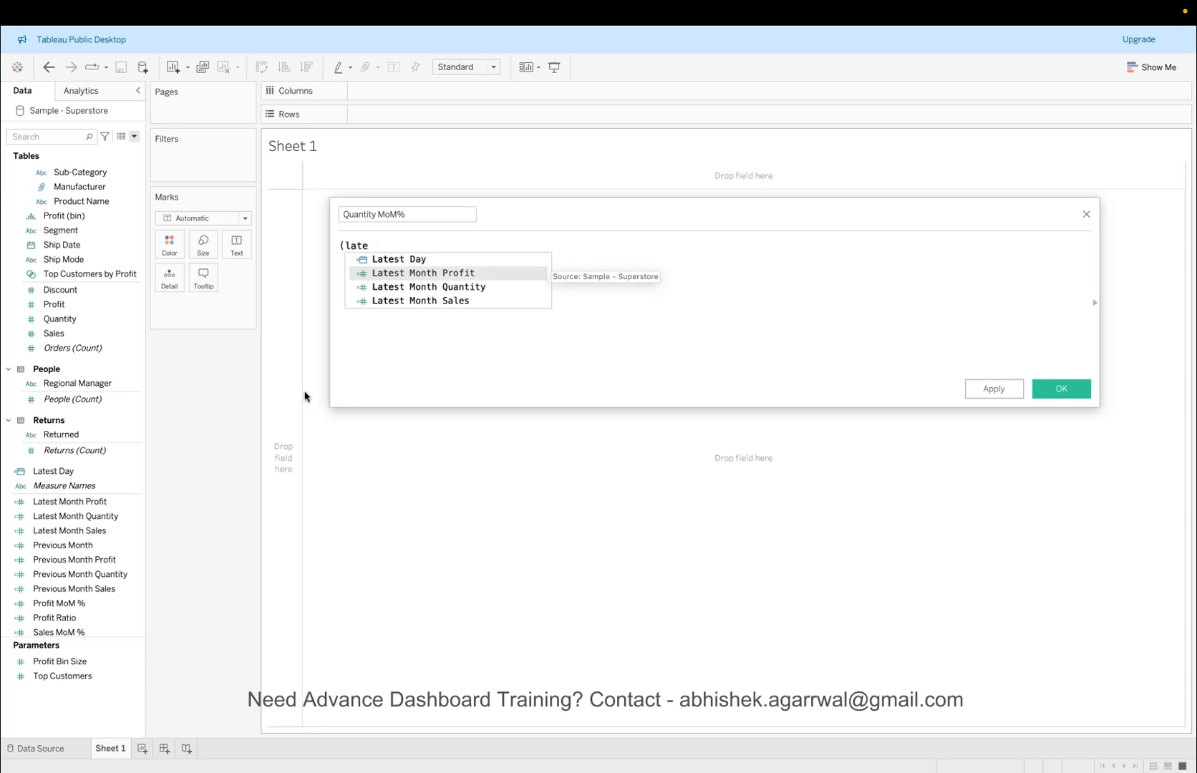
key("Down")
key("Return")
type("-")
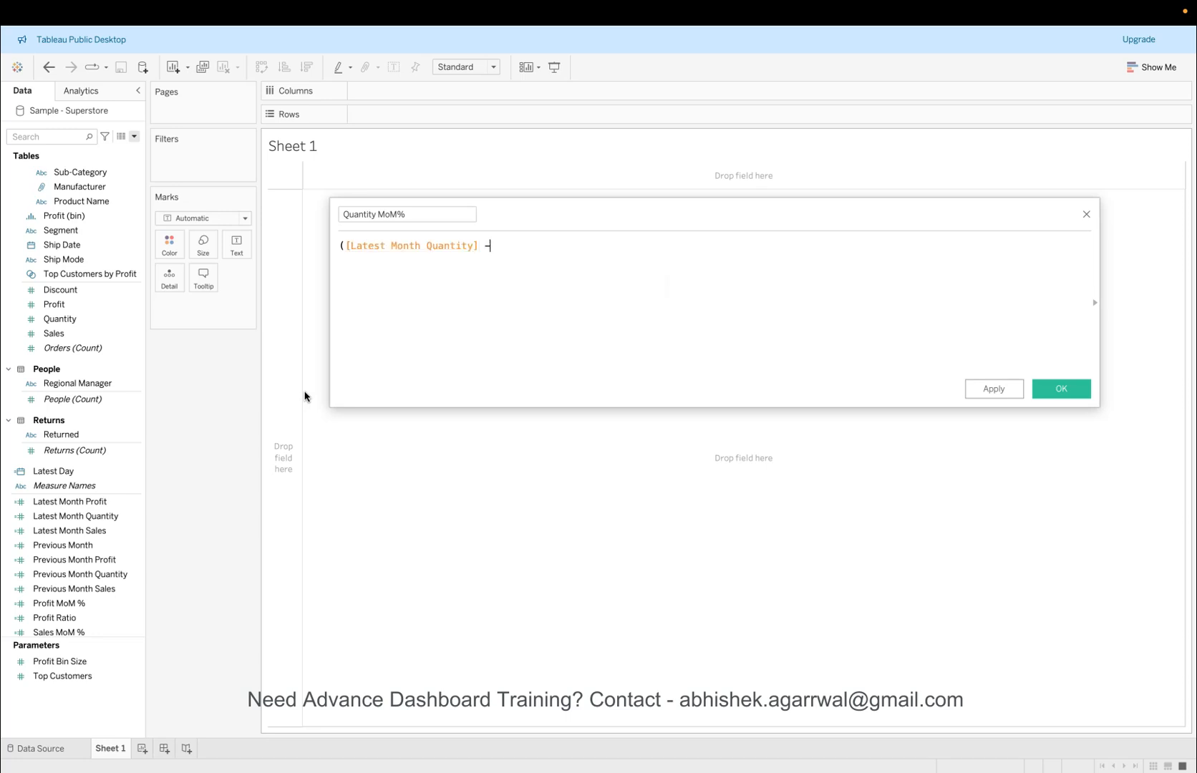
type("previ")
key("Down")
key("Down")
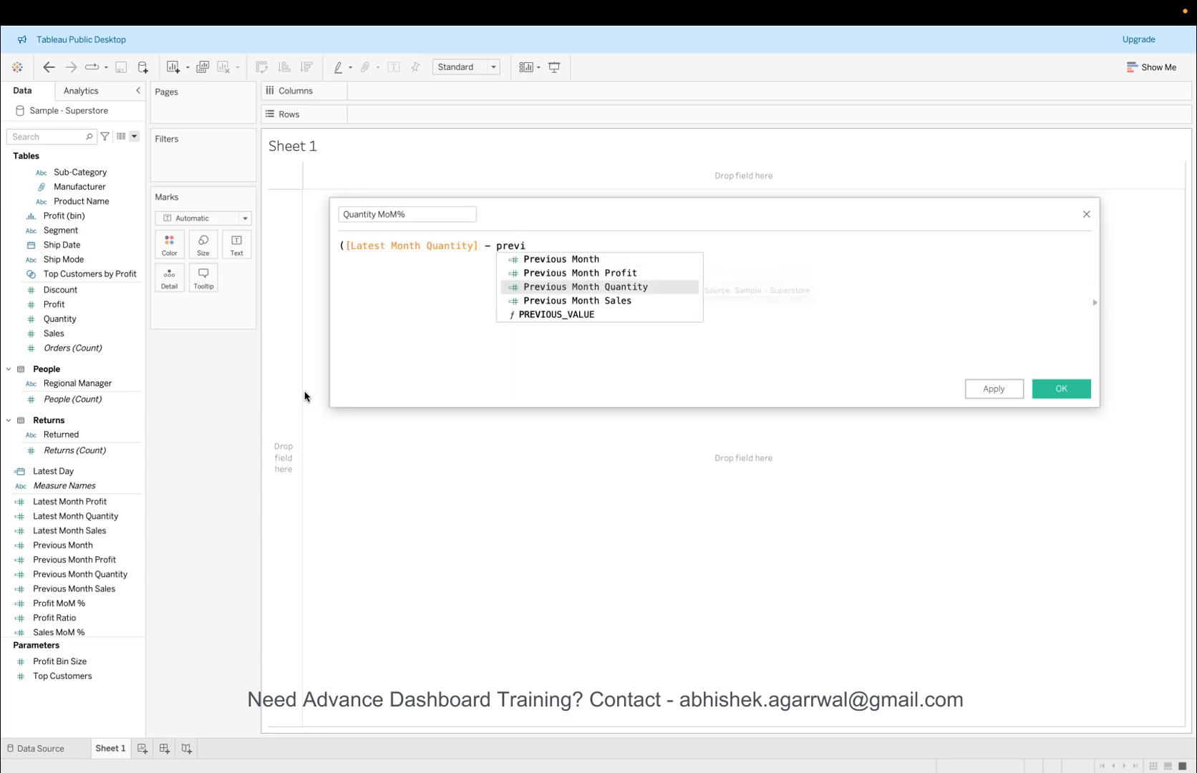
key("Return")
Step: Close the parenthesis in the Quantity MoM% formula, divide by [Previous Month Quantity] and save the field
type(") / prev")
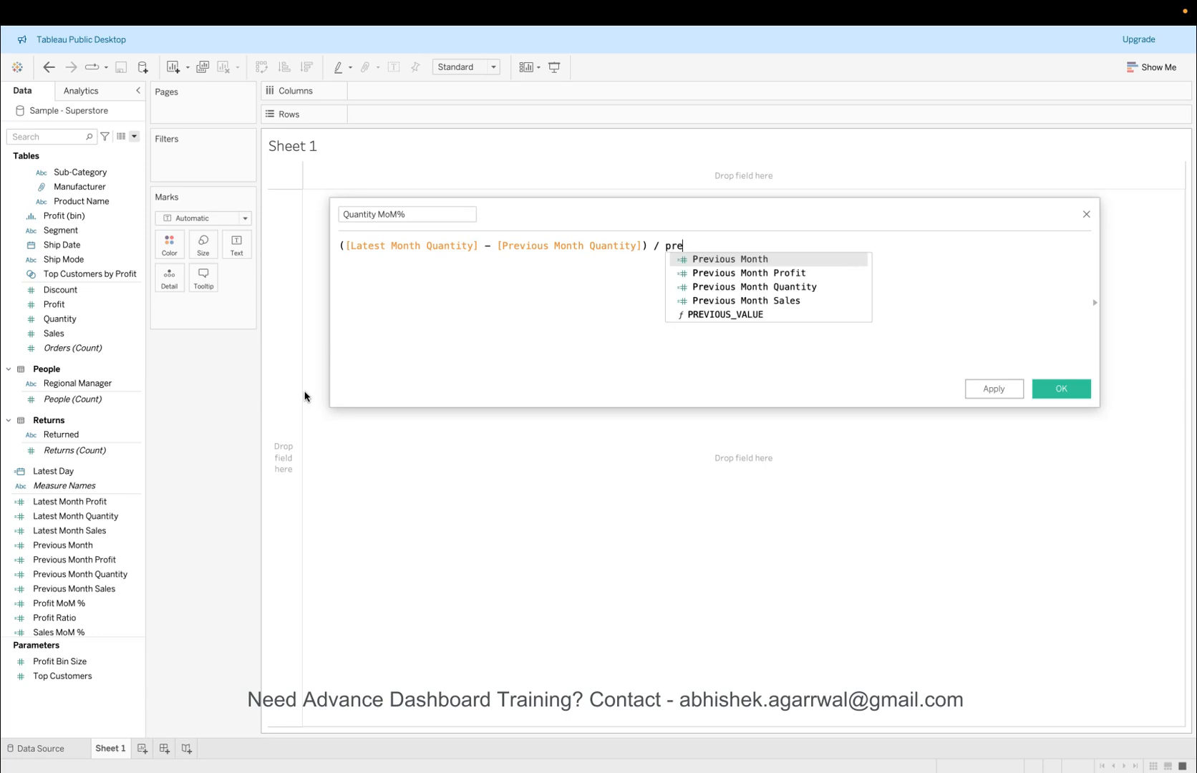
key("Down")
key("Down")
key("Return")
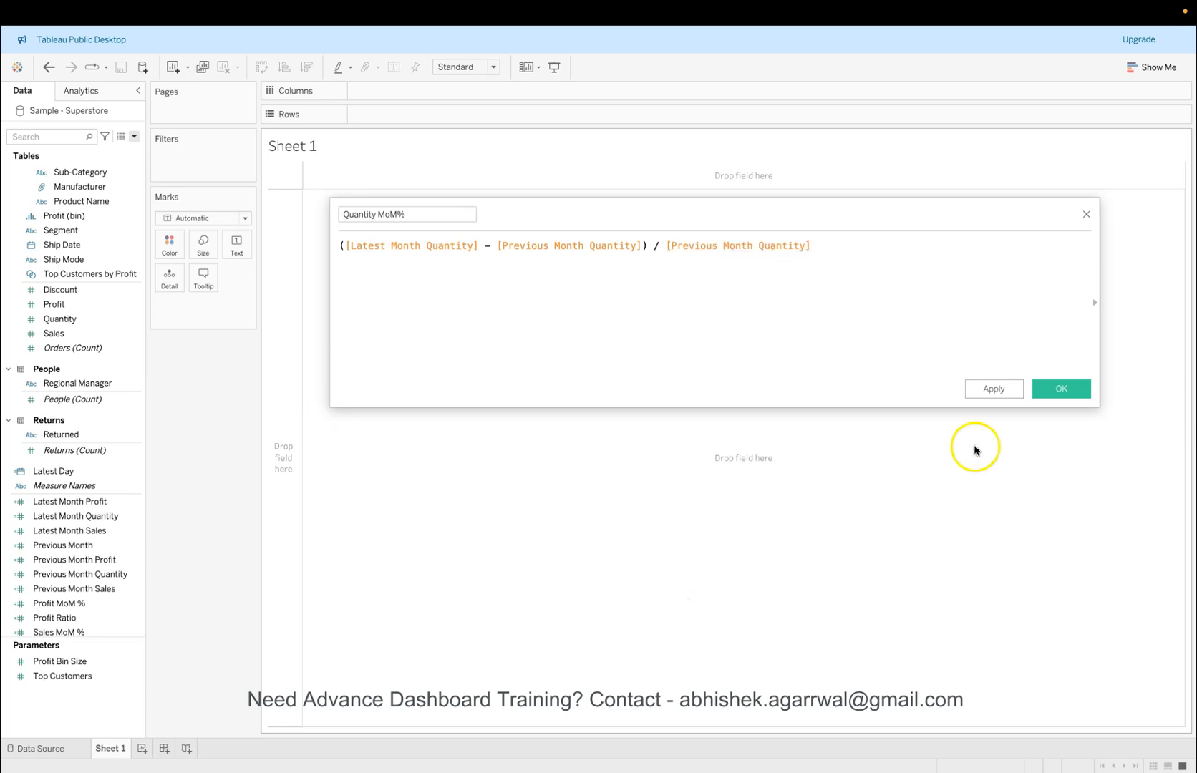
left_click(1062, 391)
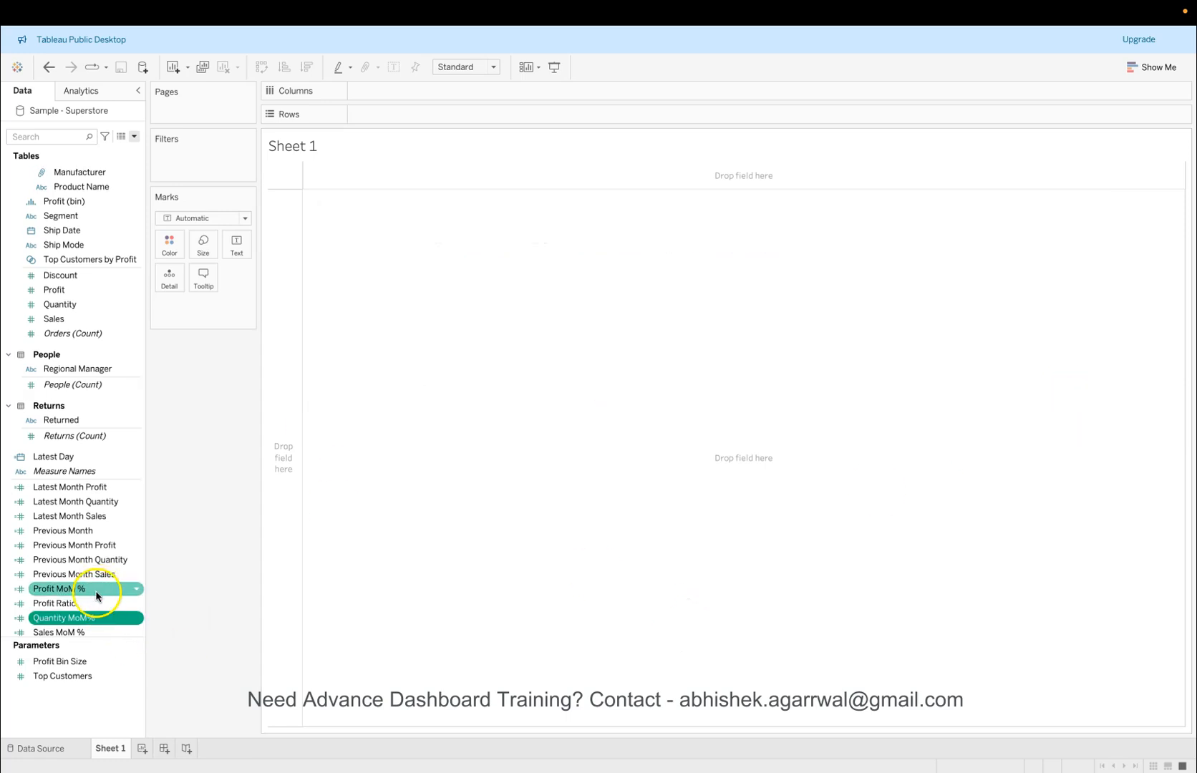
Step: Place Profit MoM % as text on Sheet 1 to check its value, and remove it from the view
left_click_drag(94, 595, 237, 242)
mouse_move(293, 178)
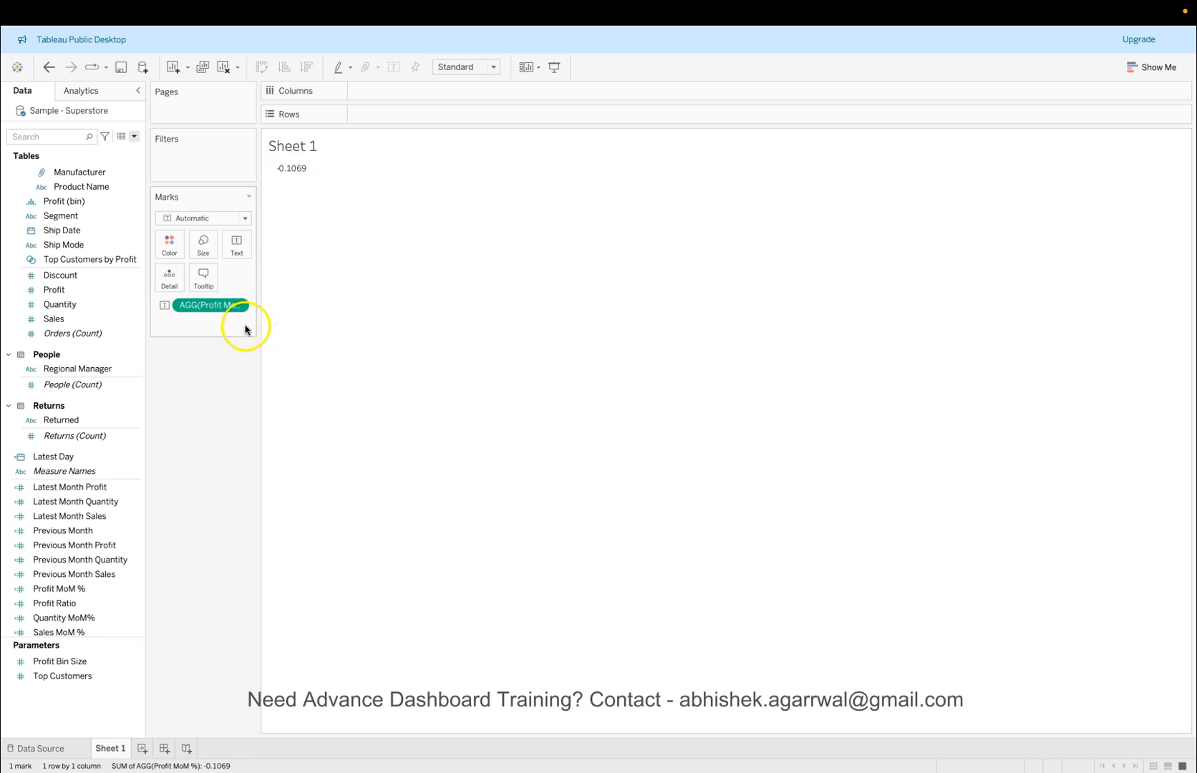
left_click_drag(219, 304, 222, 459)
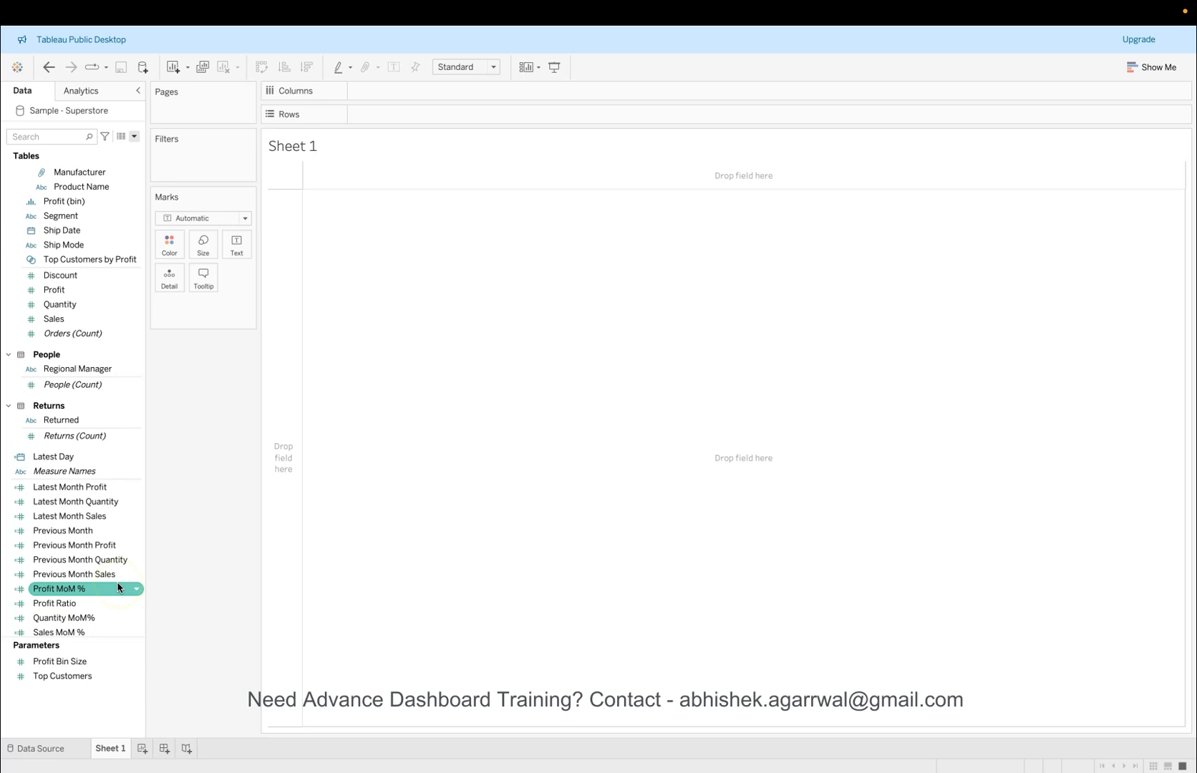
Step: Switch to the finished Superstore workbook and open Dashboard 1 to examine the KPI Profit percentage change
scroll(118, 587, "down", 3)
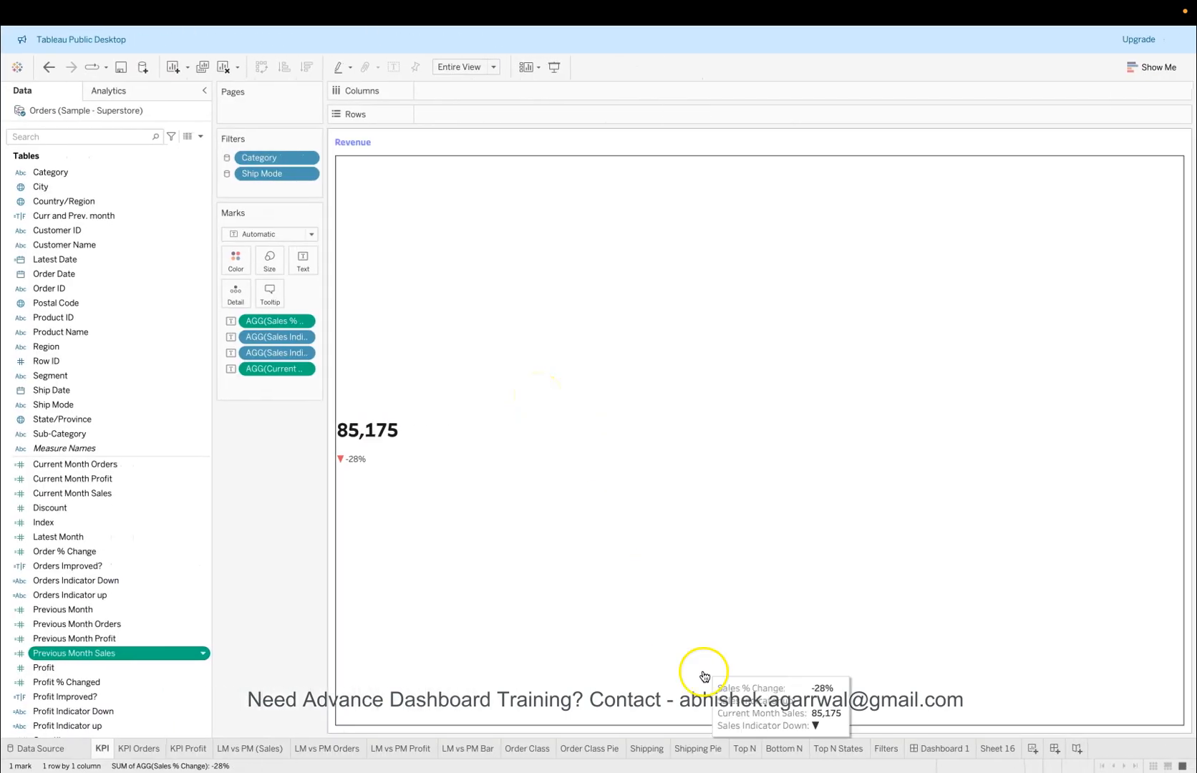
left_click(931, 749)
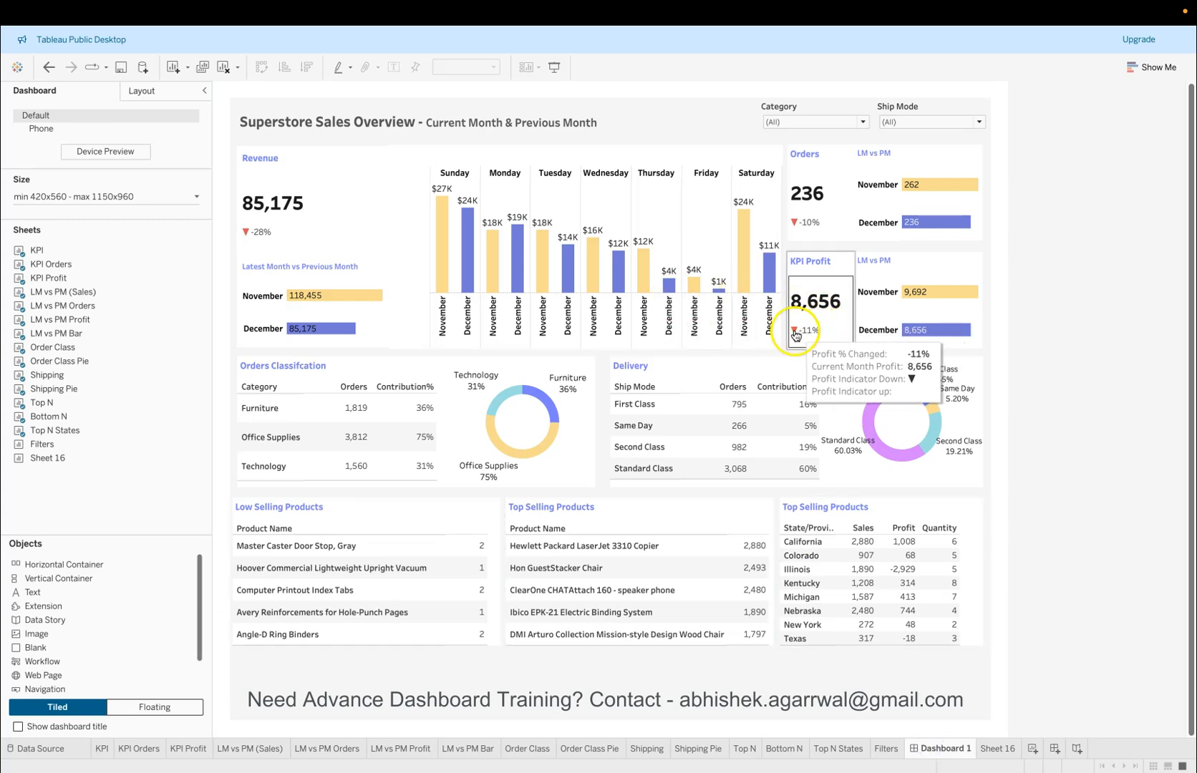
Step: Examine the Orders percentage change on the finished dashboard and switch back to the new workbook's field list
mouse_move(799, 225)
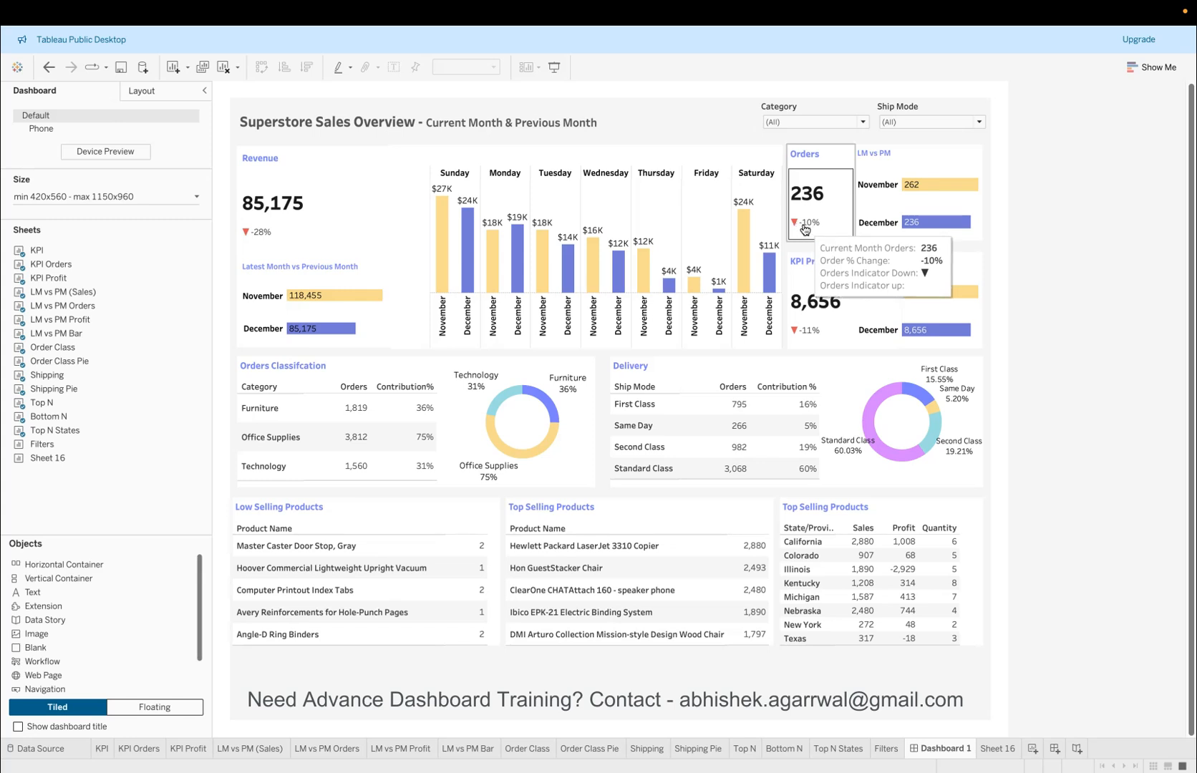
left_click(795, 232)
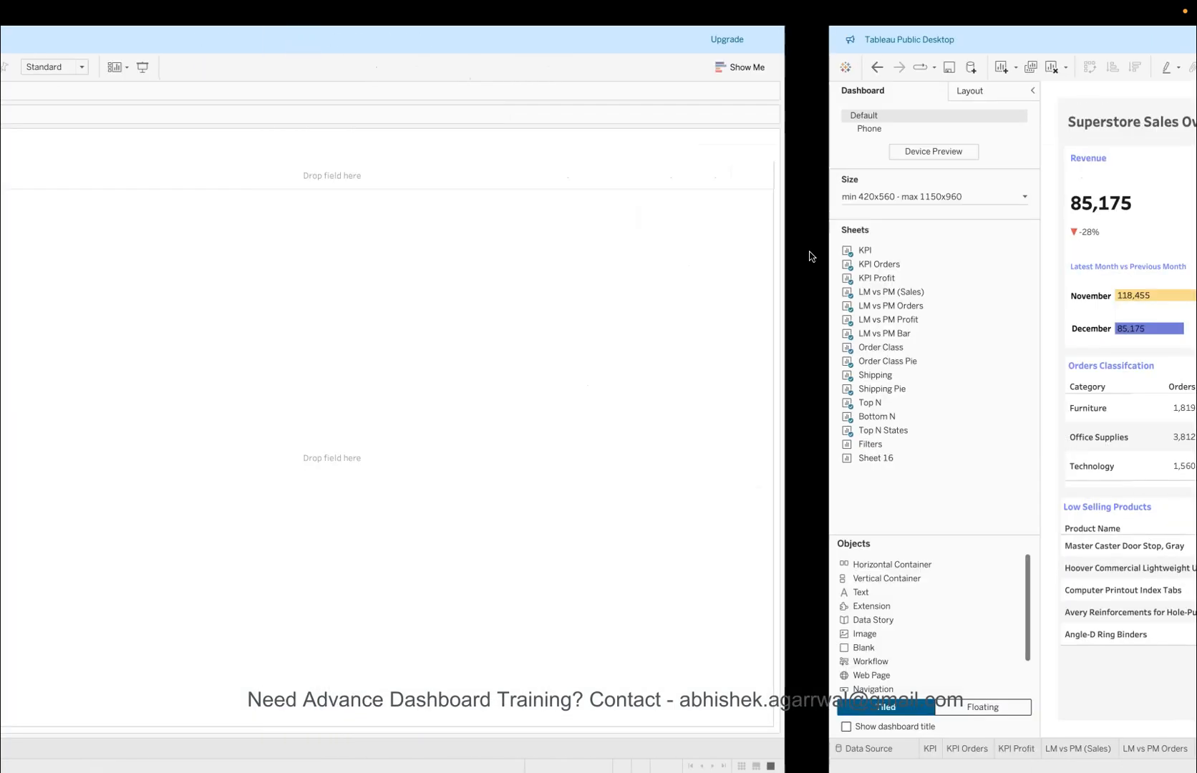
left_click(122, 561)
left_click(117, 575)
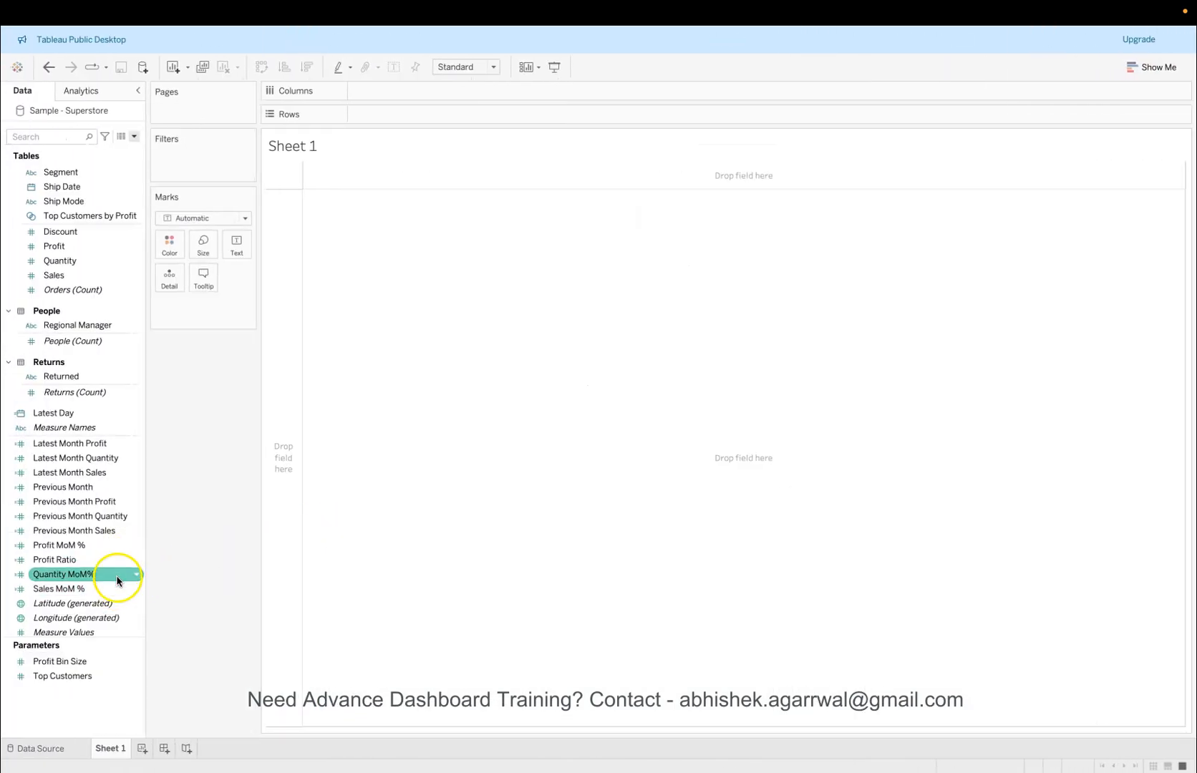
left_click(119, 553)
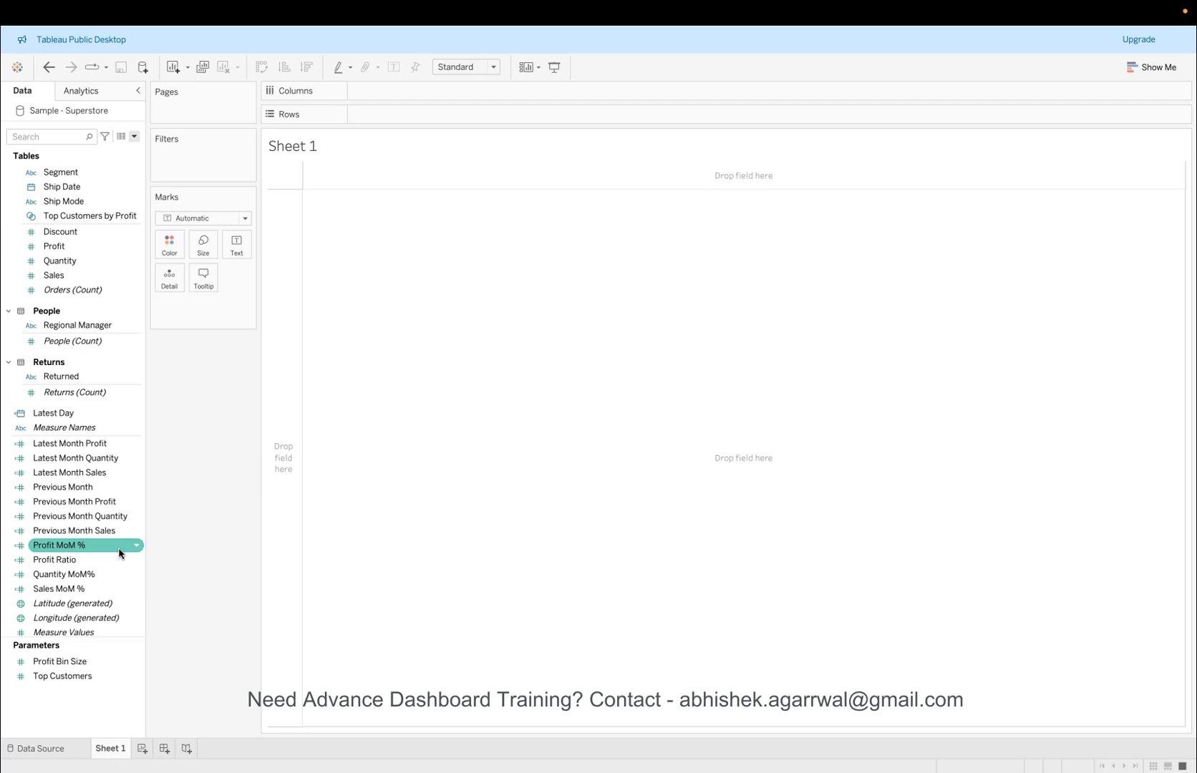
Step: Start a new calculated field and name it Sales Growth?
left_click(132, 290)
left_click(134, 137)
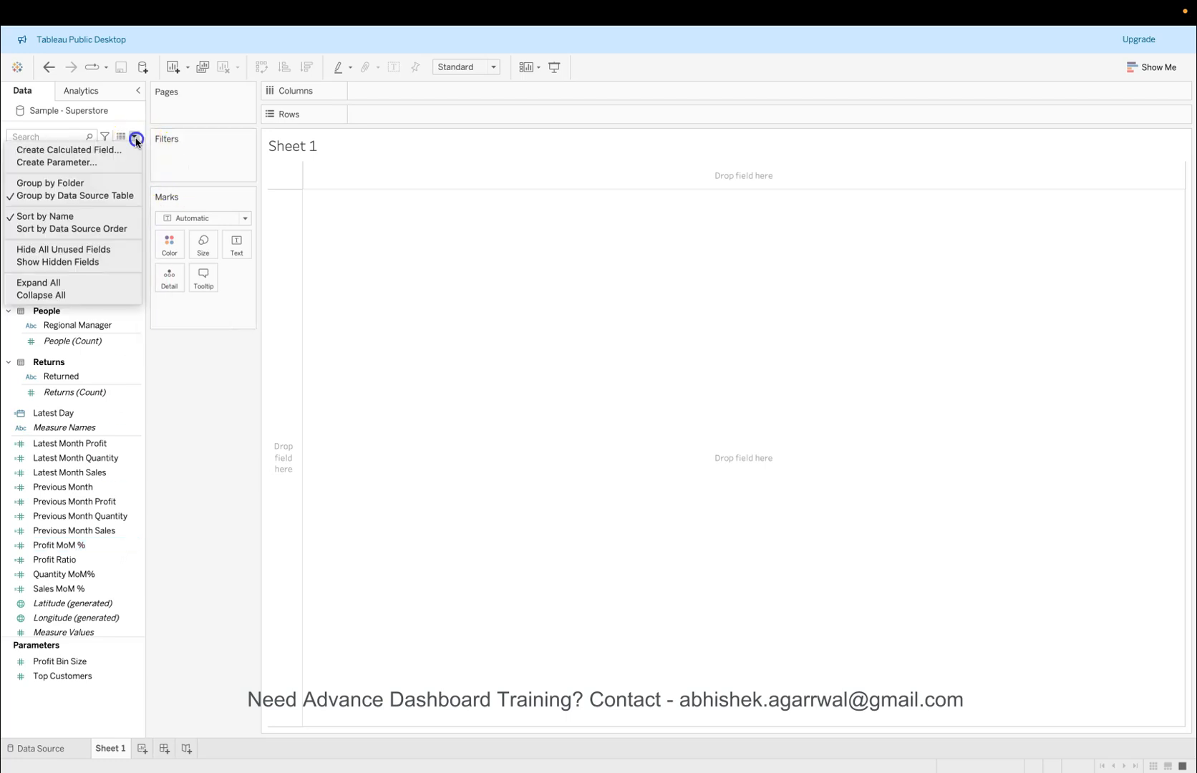
left_click(127, 150)
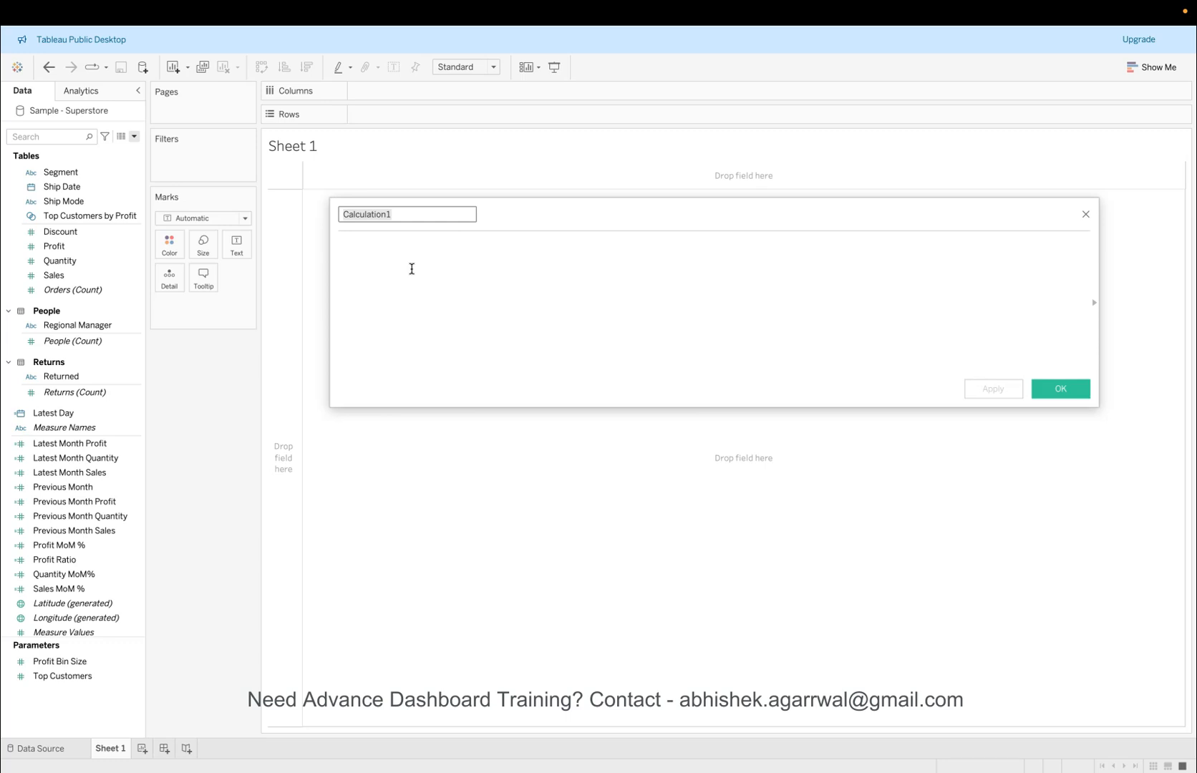
type("Sales ")
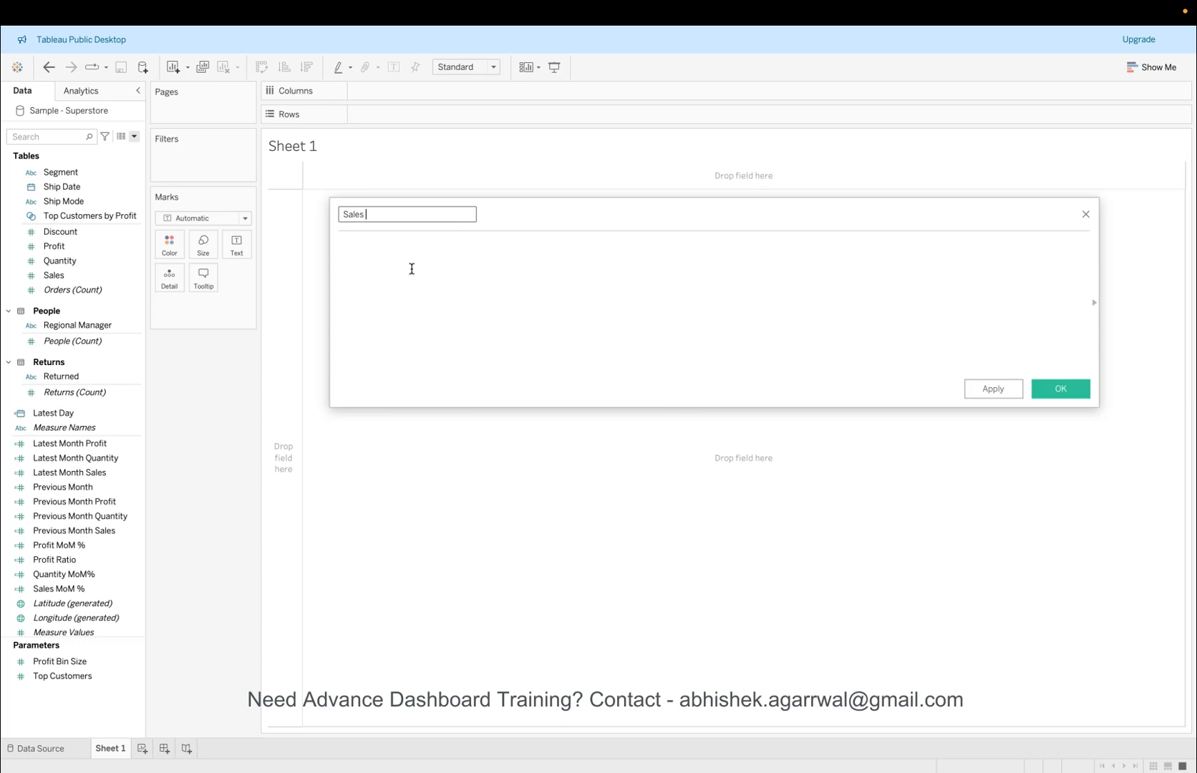
type("G")
type("ort")
key("BackSpace")
key("BackSpace")
key("BackSpace")
type("rowth?")
Step: Enter [Sales MoM %] > 0 as the formula of the Sales Growth? field
left_click(406, 278)
left_click(413, 248)
type("sal")
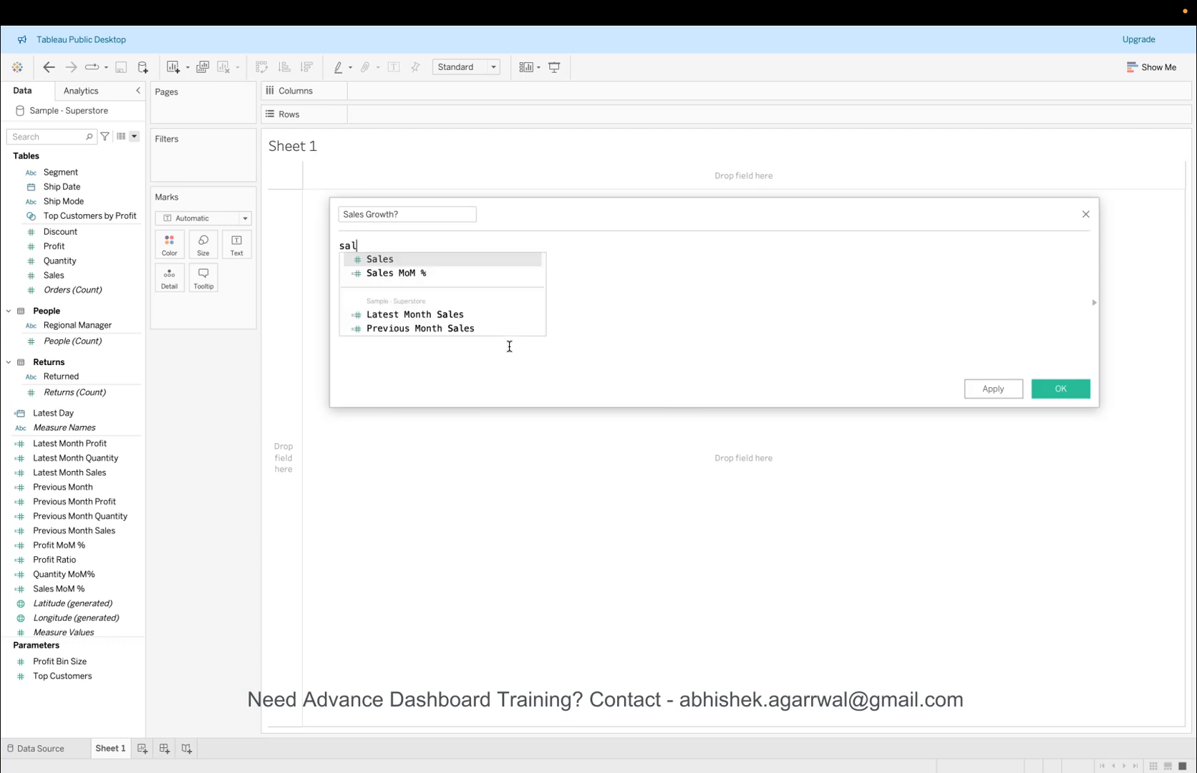
key("Down")
key("Return")
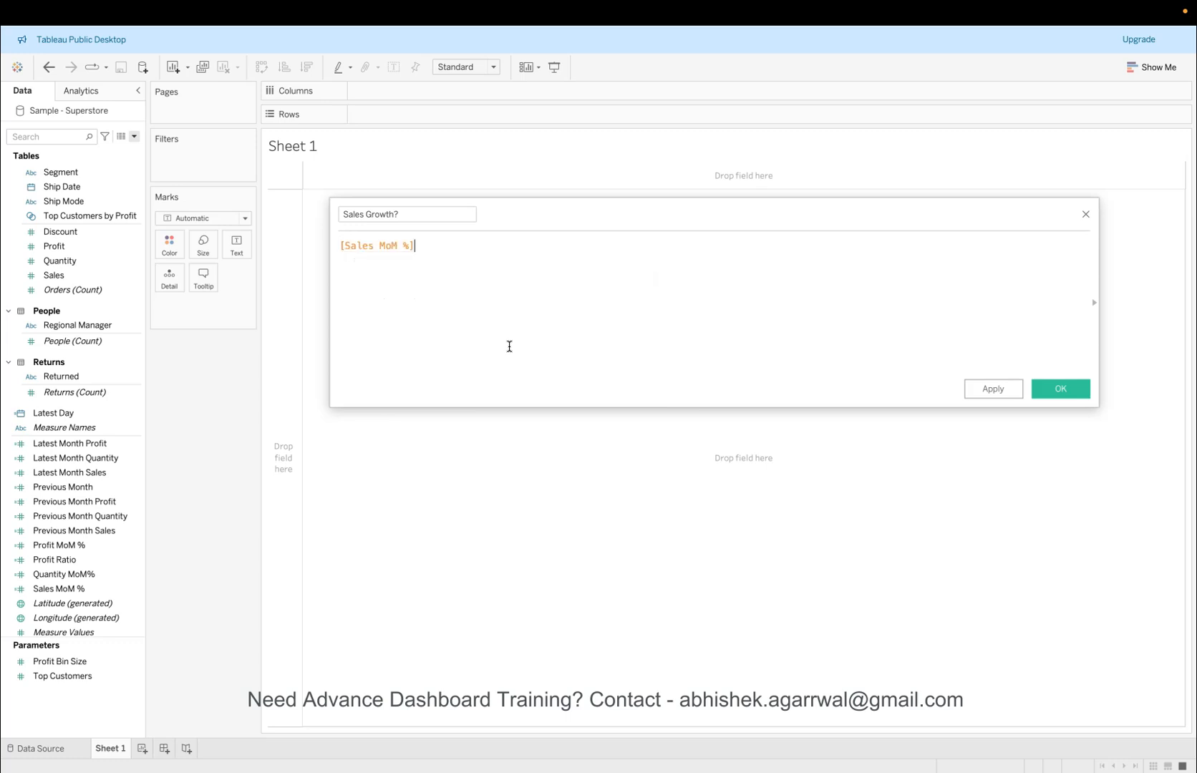
type("> =")
key("BackSpace")
type("0")
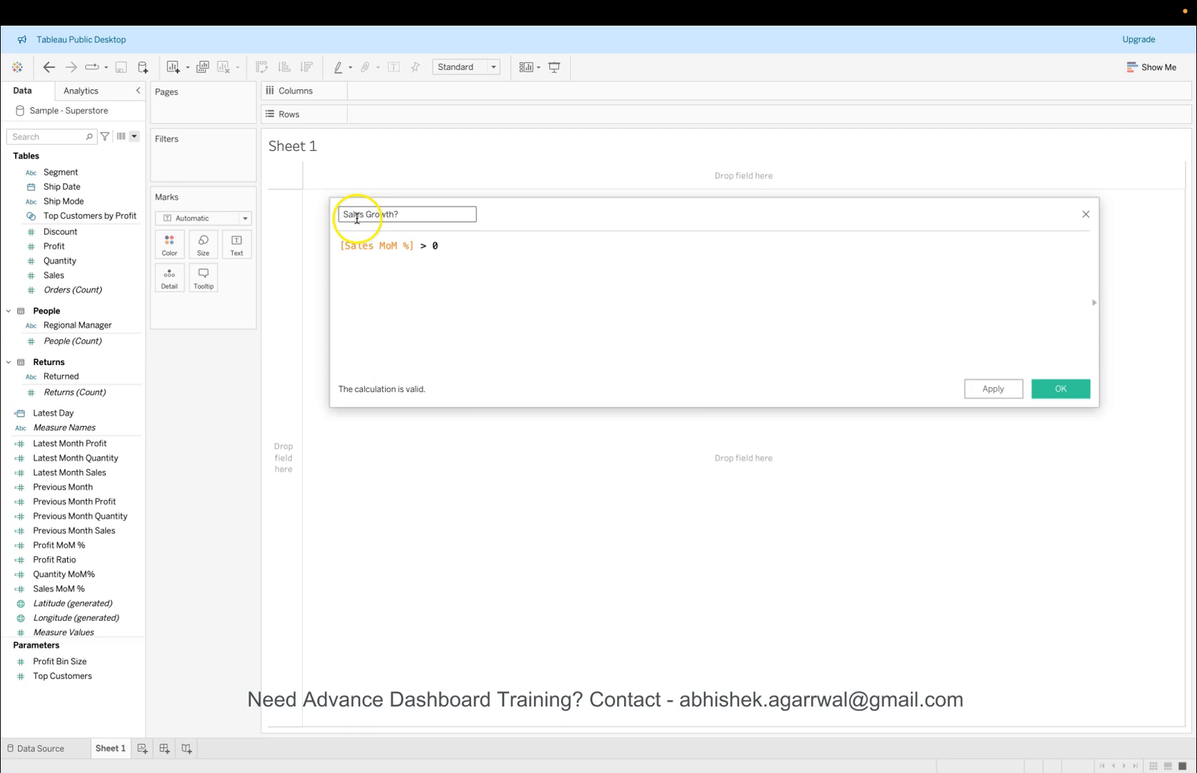
Step: Change the calculated field's name to Sales Improved? and save the field
left_click(394, 214)
key("BackSpace")
key("BackSpace")
key("BackSpace")
key("BackSpace")
key("BackSpace")
key("BackSpace")
type("Improved")
left_click(460, 248)
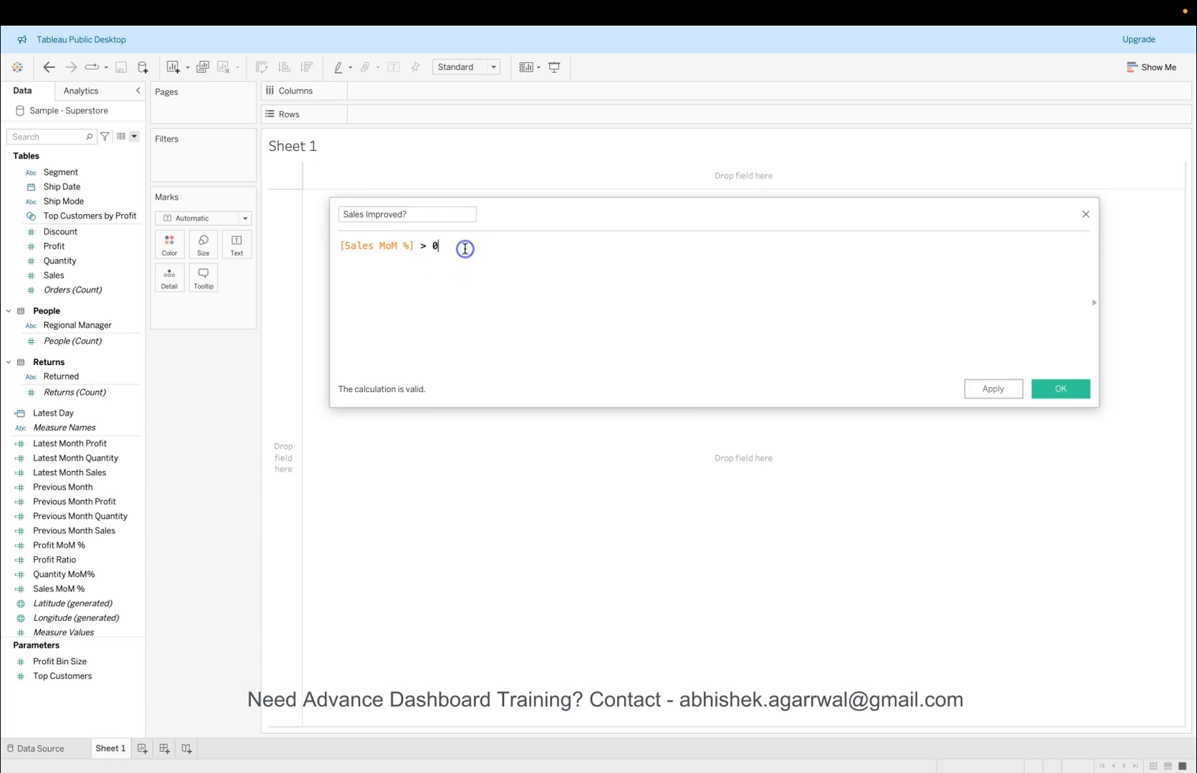
left_click(1047, 388)
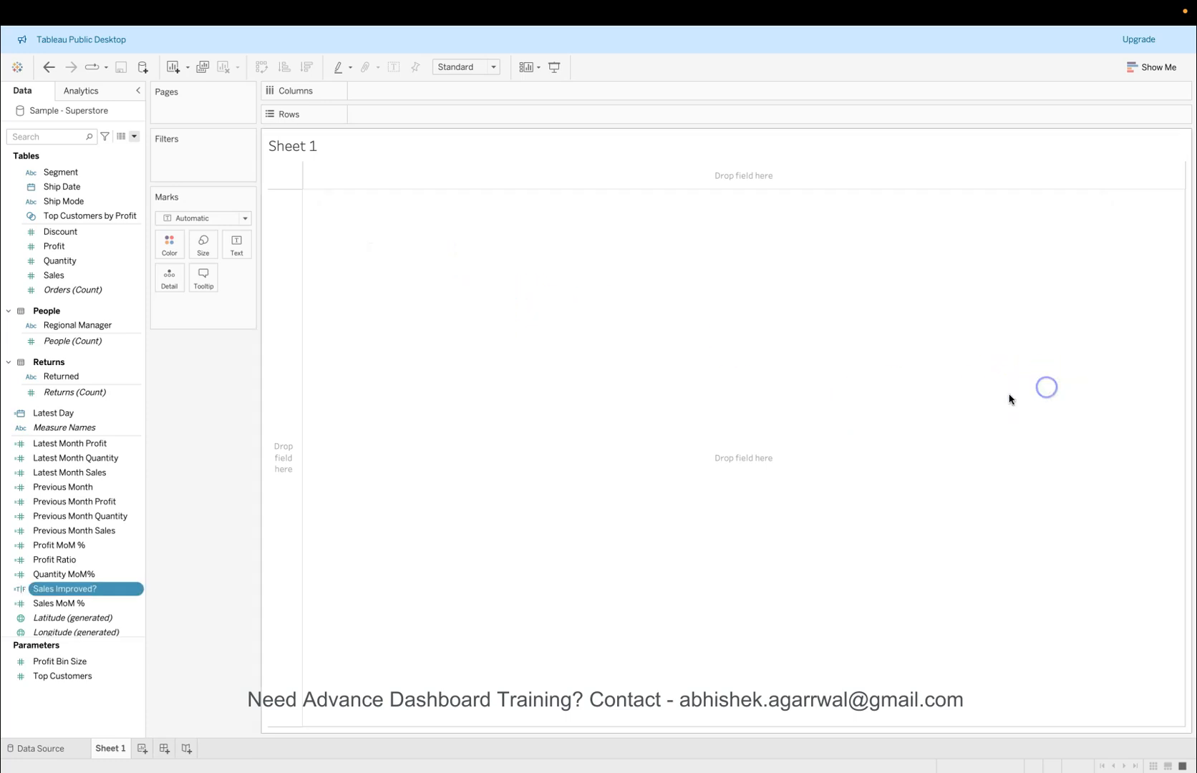
Step: Start a new calculated field and name it Profit Improved
left_click(133, 138)
left_click(131, 147)
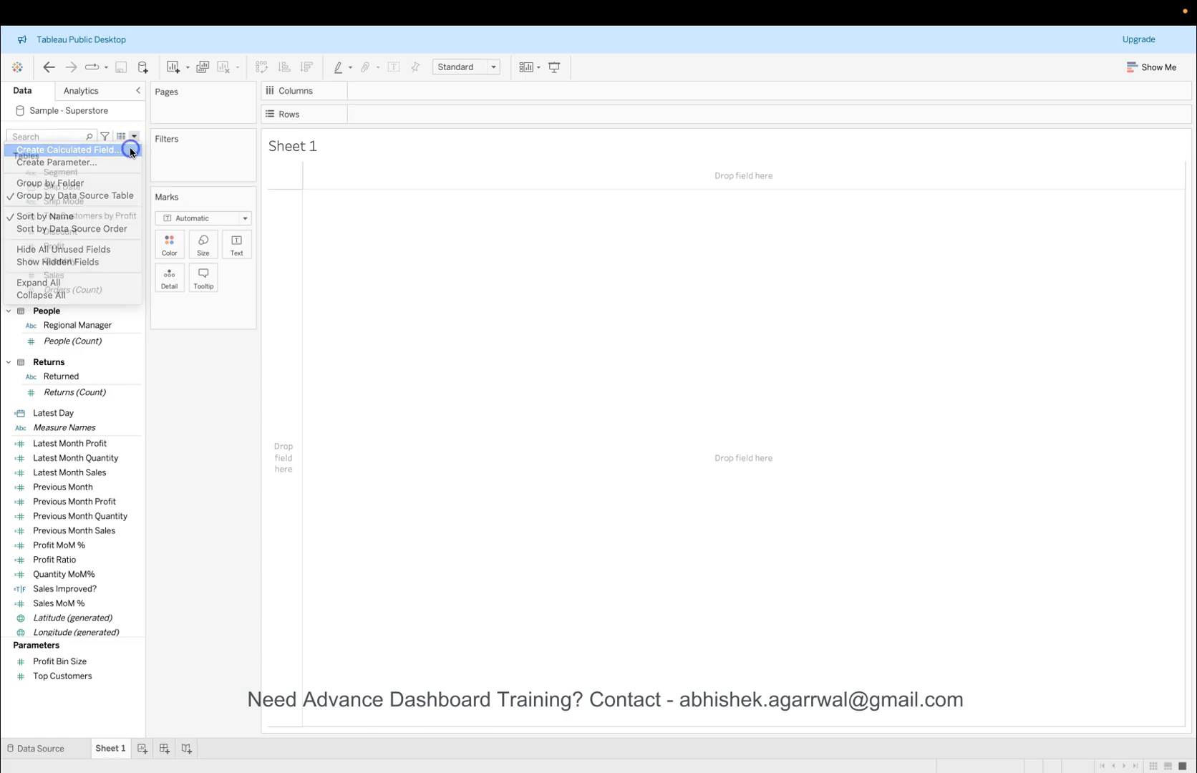
type("Profit Improved")
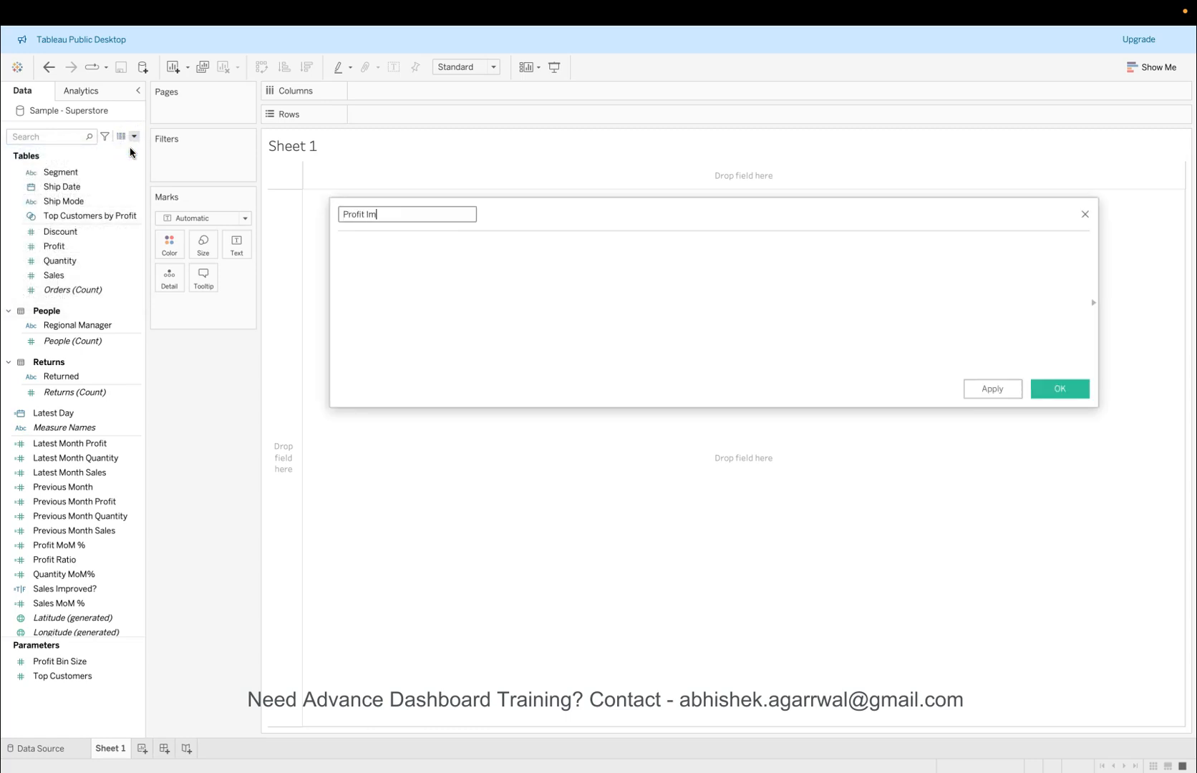
key("Tab")
Step: Enter [Profit MoM %] > 0 as the Profit Improved formula and save the field
type("pr")
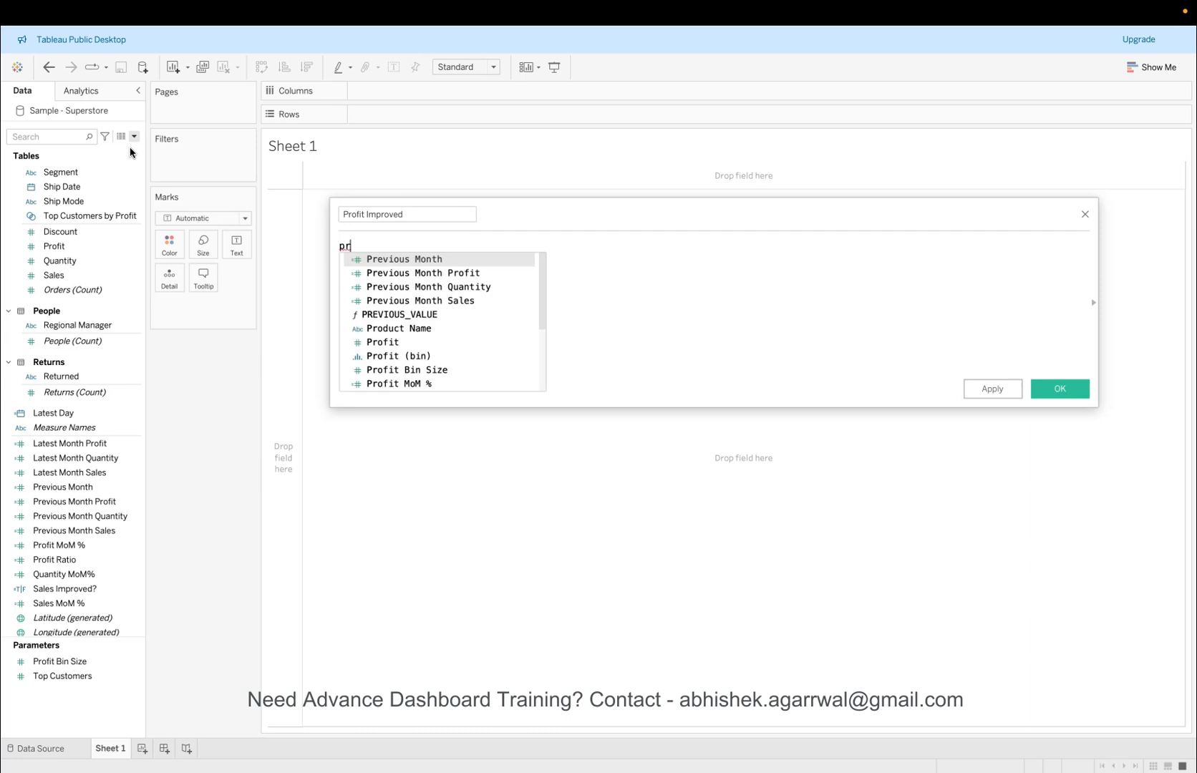
key("Down")
key("Down")
key("Down")
key("Down")
key("Down")
key("Down")
key("Down")
key("Down")
key("Down")
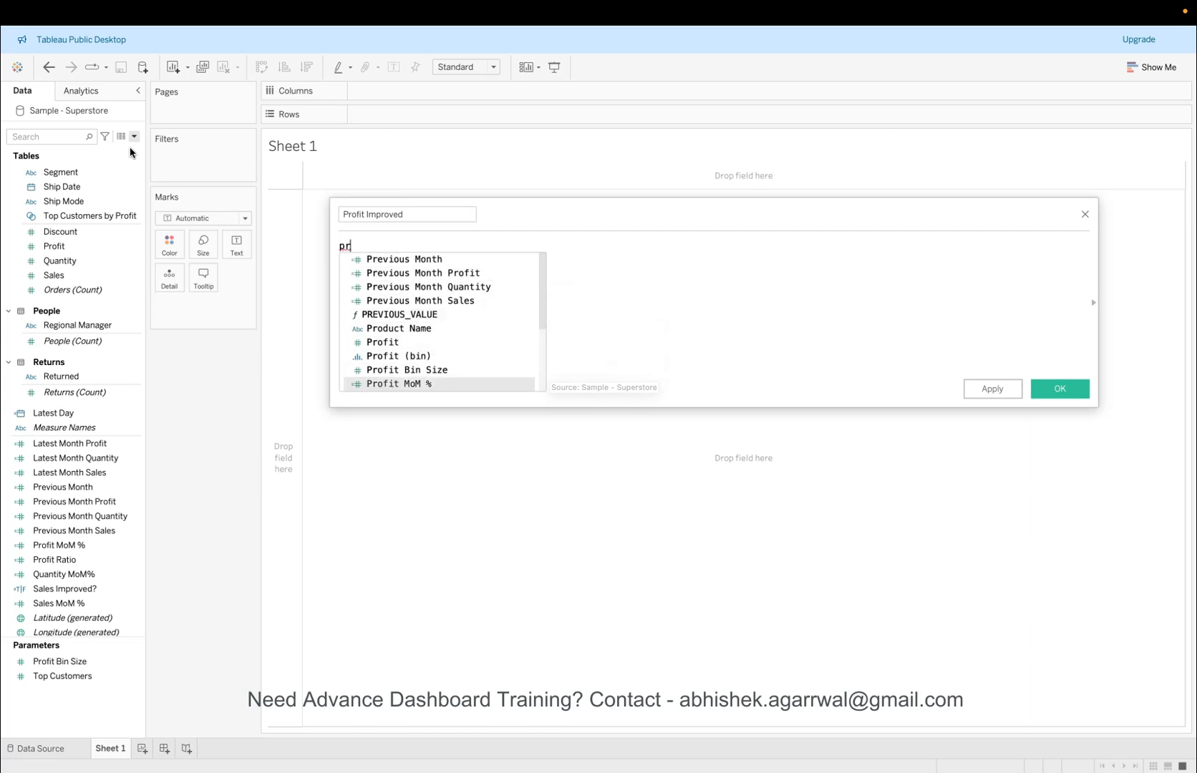
key("Return")
type("> 0")
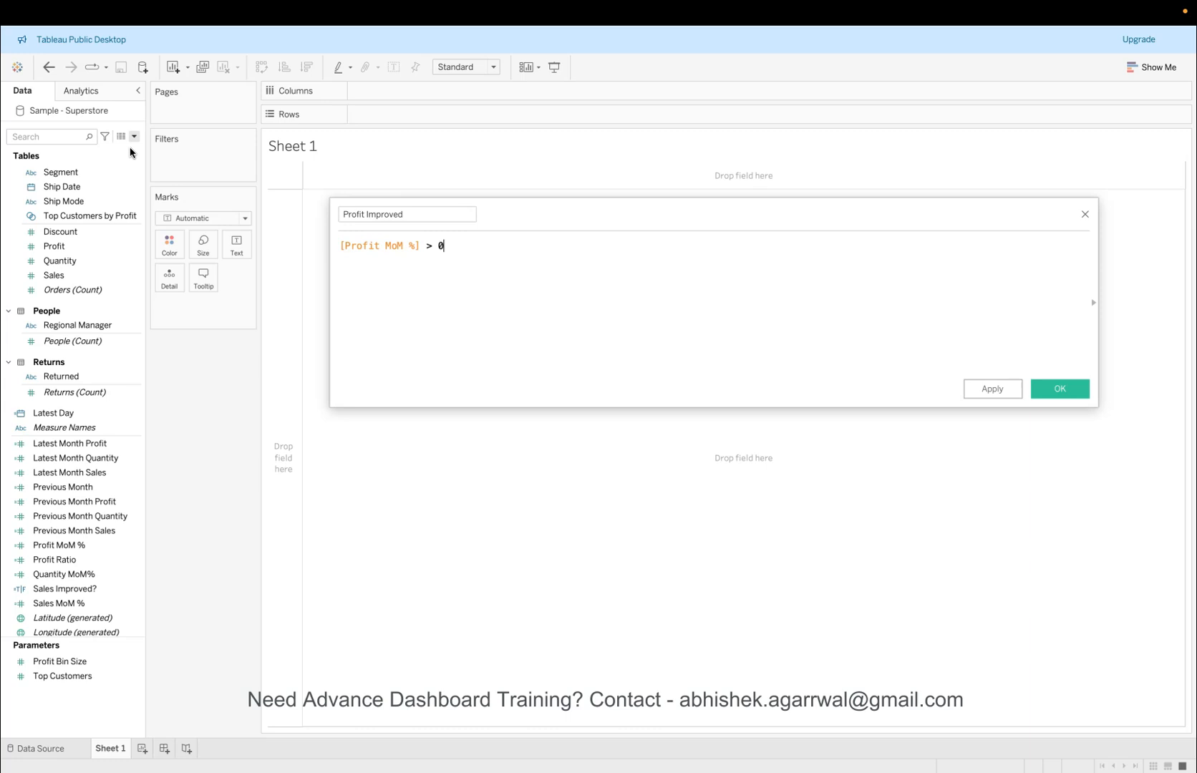
left_click(359, 196)
left_click(641, 266)
left_click(975, 387)
left_click(1050, 388)
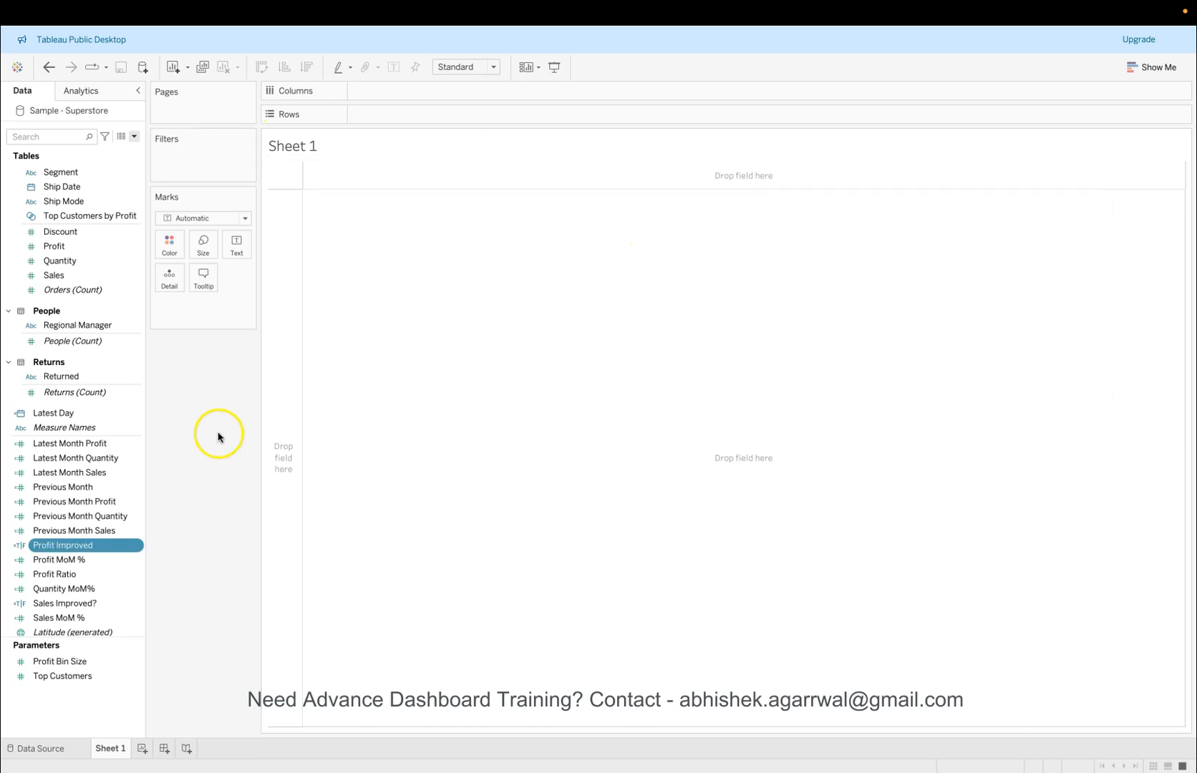
Step: Create and save a calculated field named Quantity Improved? with the formula [Quantity MoM%] > 0
left_click(133, 136)
left_click(129, 149)
type("Quantity Improved?")
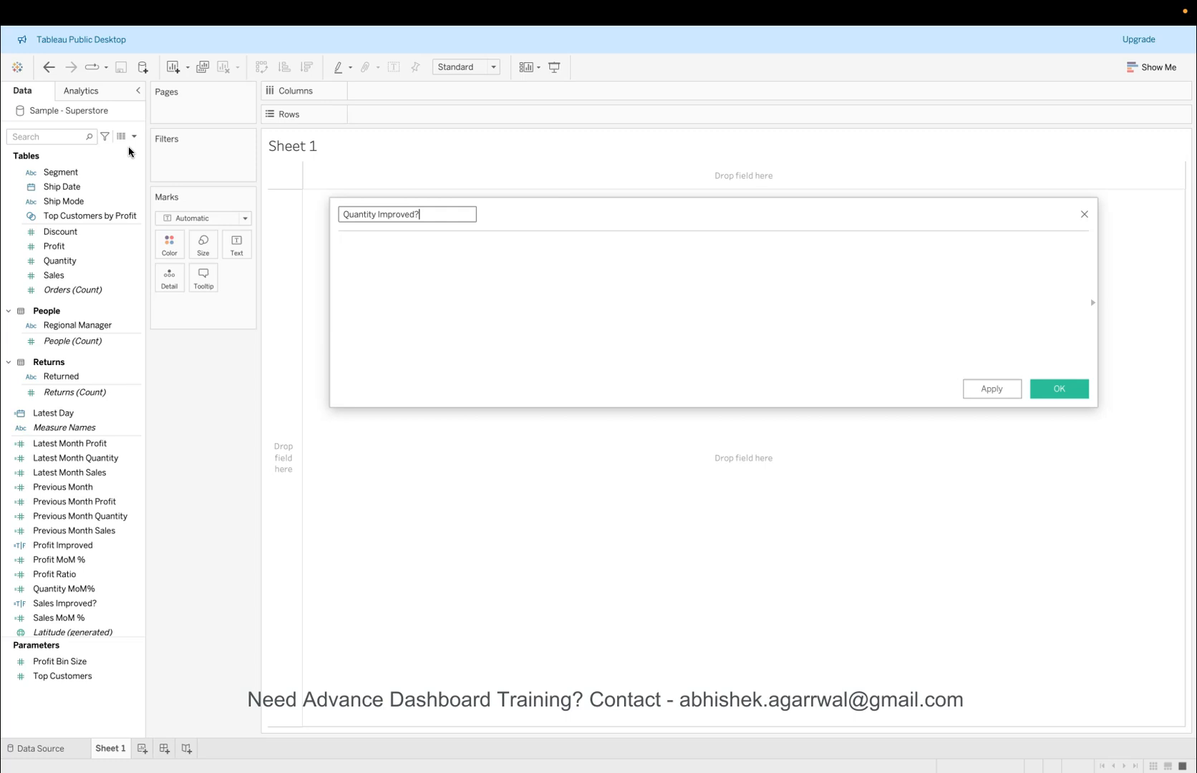
key("Tab")
type("quant")
key("Down")
key("Return")
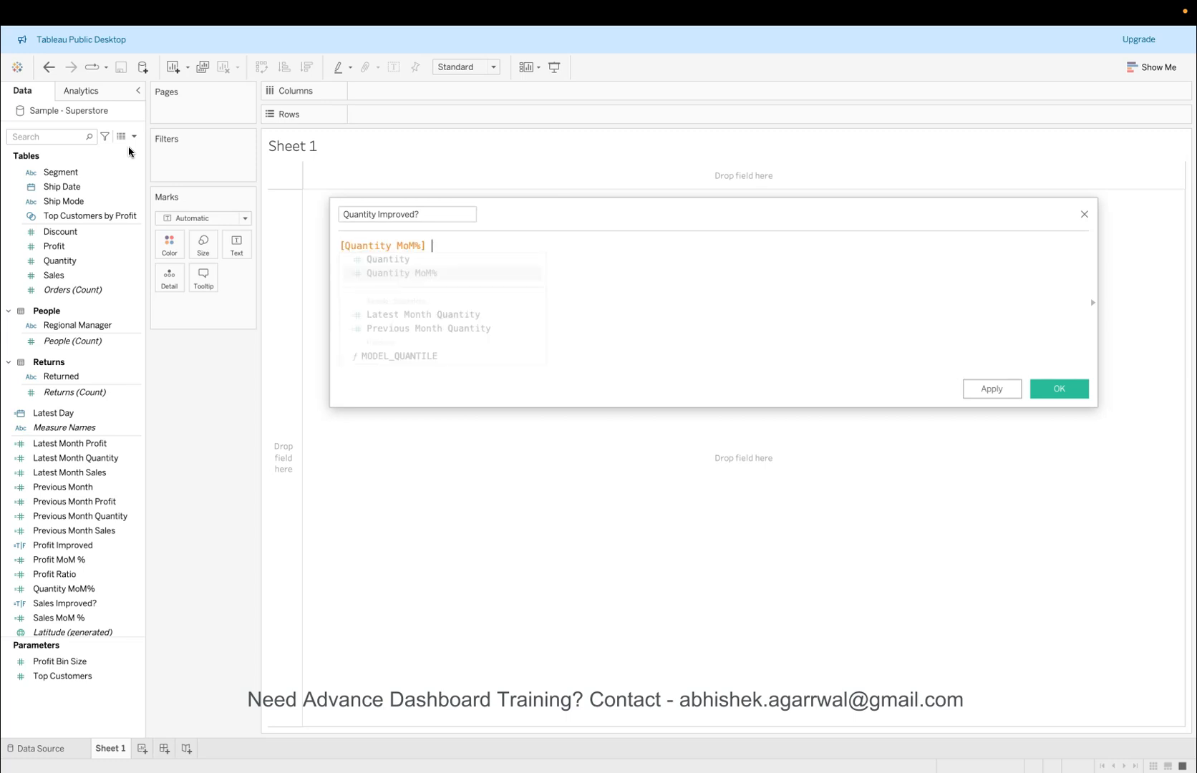
type("> 0")
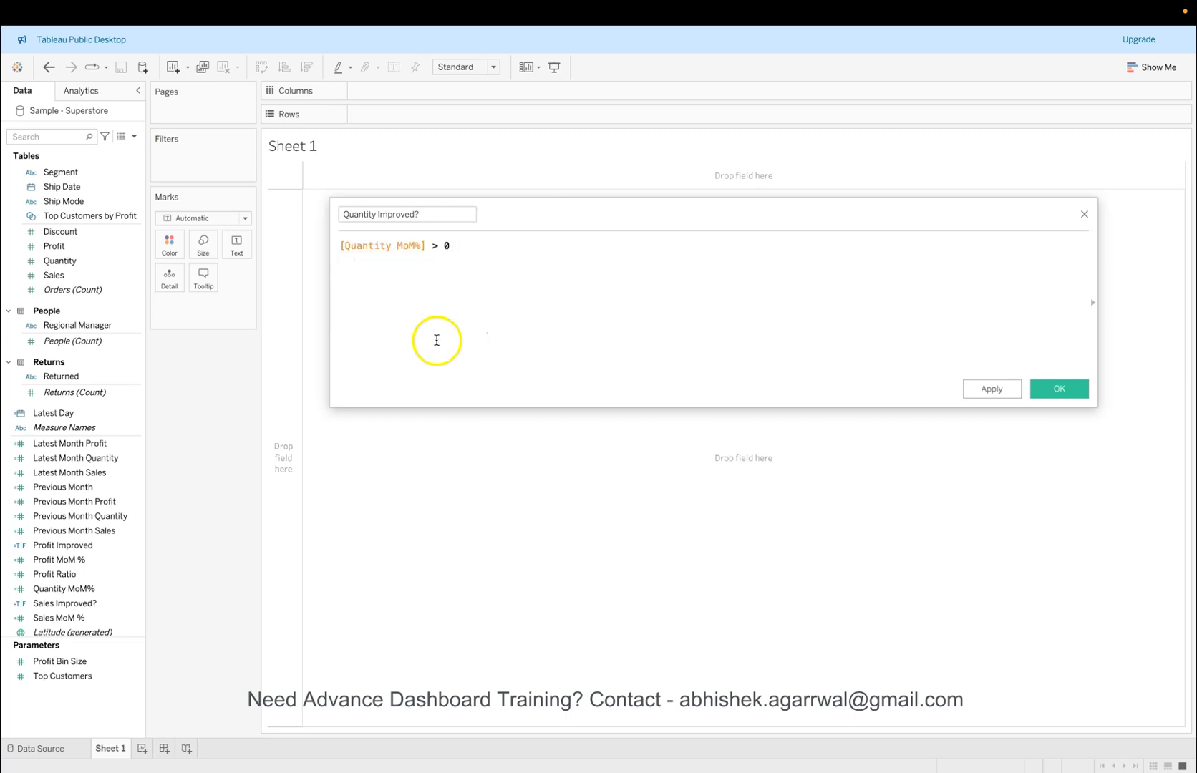
left_click(1056, 390)
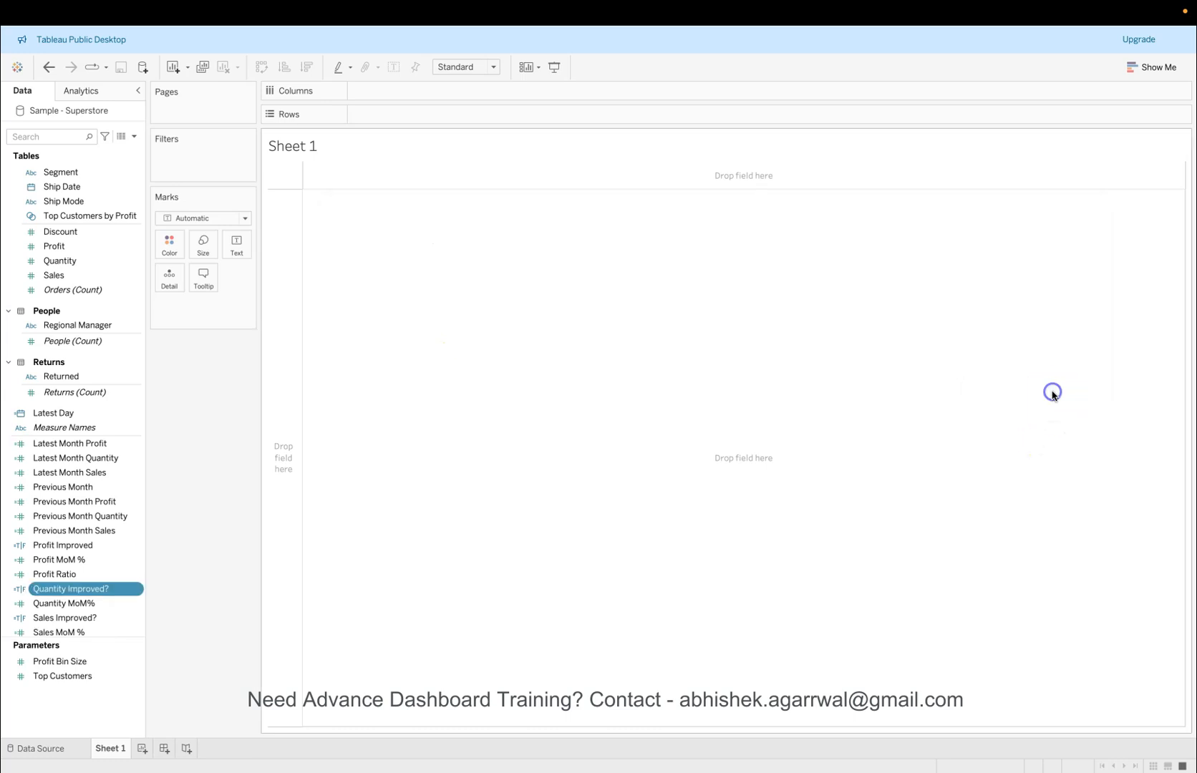
Step: Place Quantity Improved? as text on Sheet 1 to check its value, and remove it from the view
left_click_drag(124, 588, 232, 249)
left_click_drag(209, 304, 213, 481)
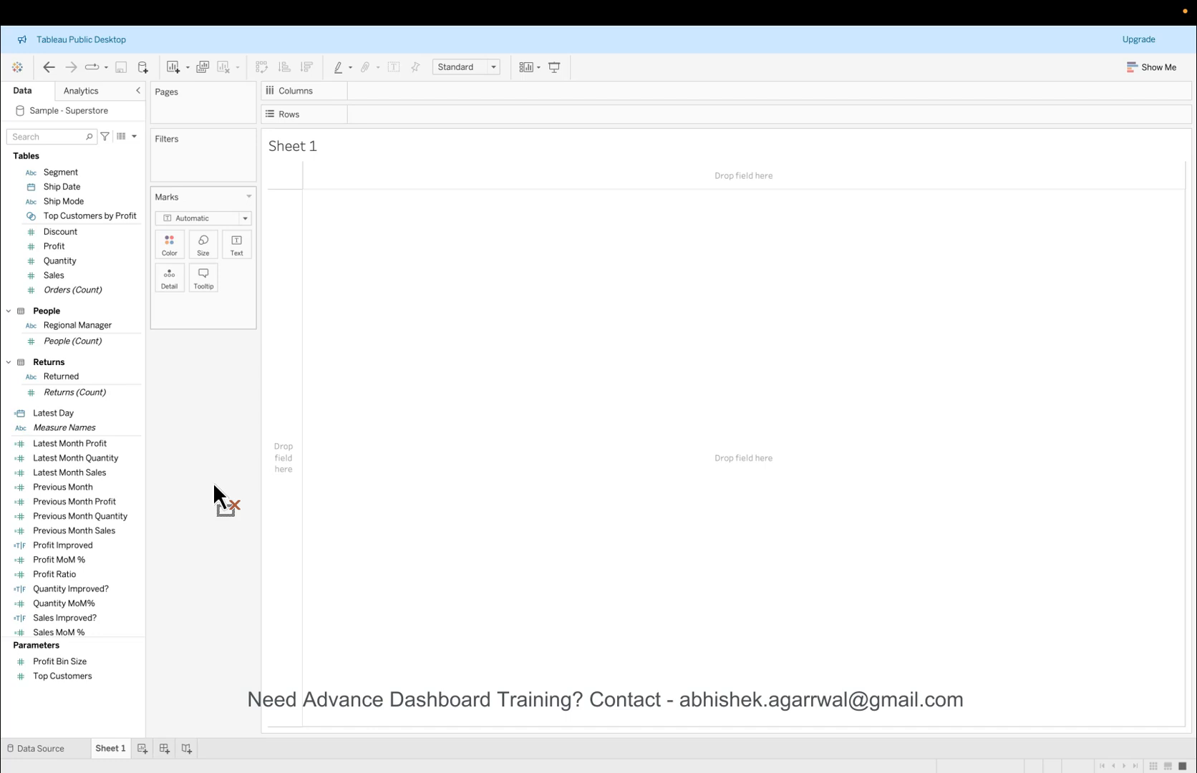
Step: Start a new calculated field and name it Sales Positive Icon
left_click(134, 137)
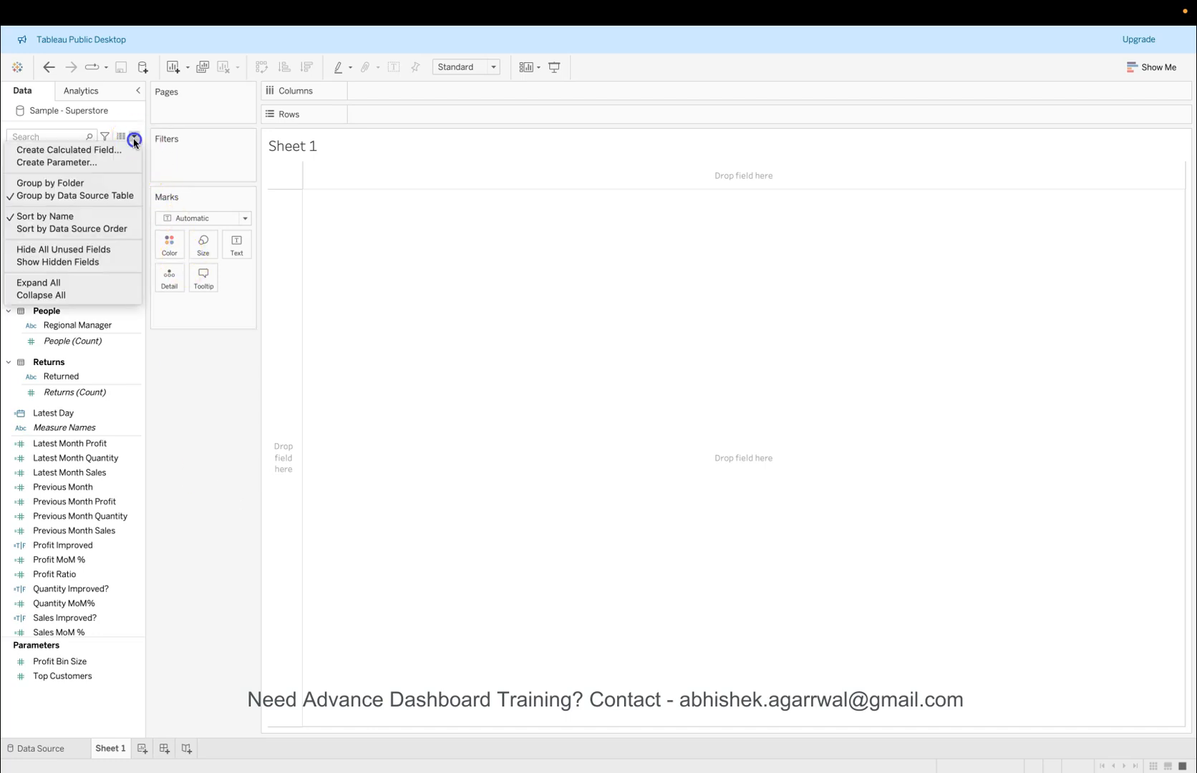
left_click(129, 151)
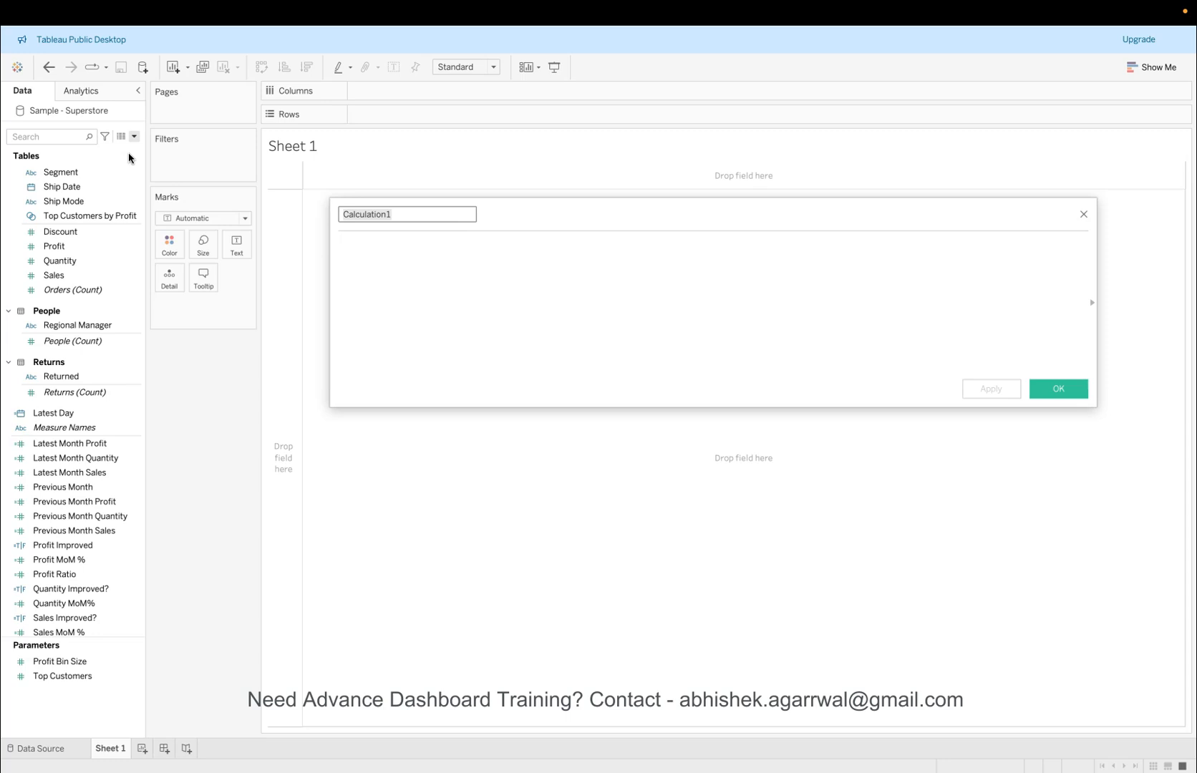
type("P")
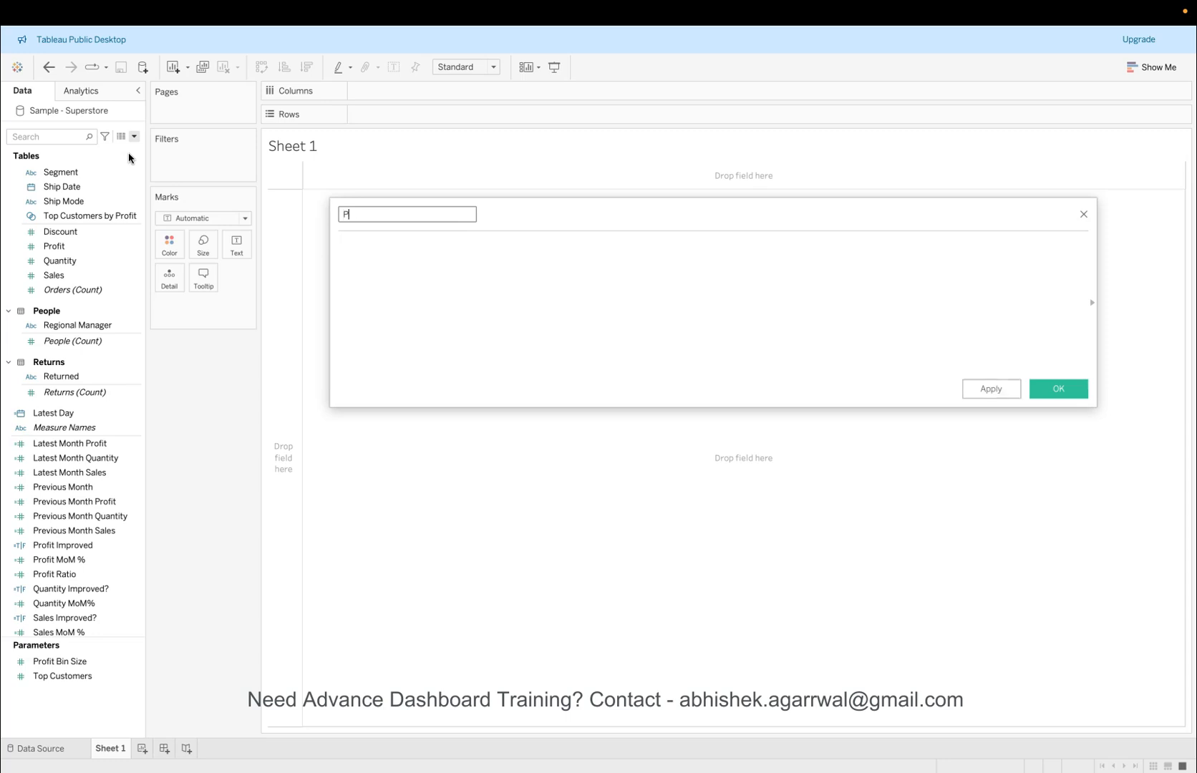
type("Sales Positive In")
key("BackSpace")
key("BackSpace")
left_click(421, 339)
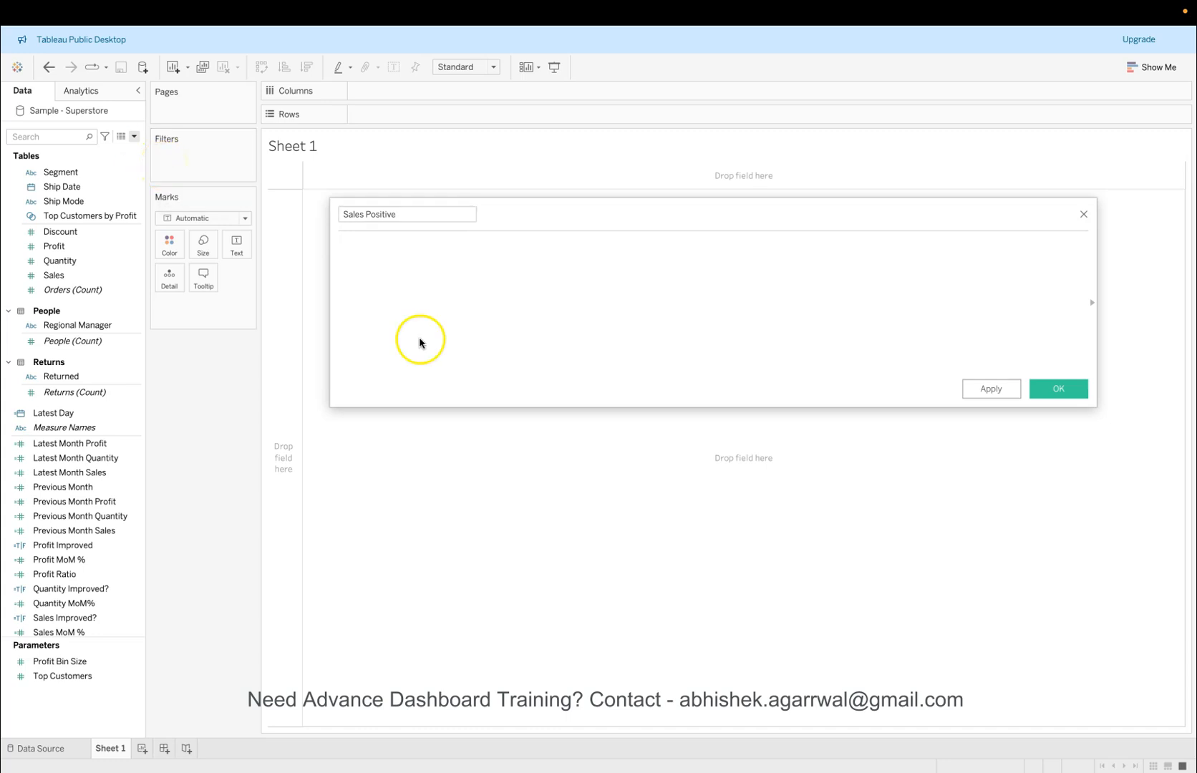
left_click(423, 215)
type("Icon")
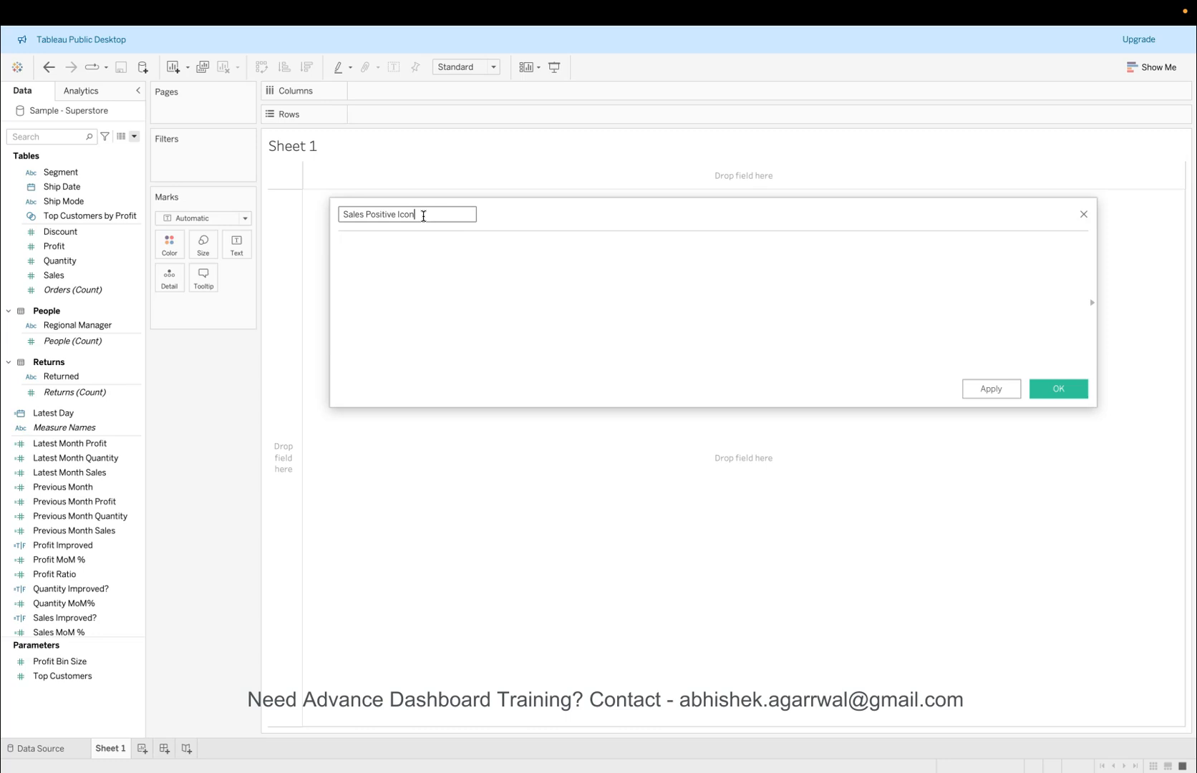
Step: Begin the Sales Positive Icon formula with IF [Sales Improved?] THEN
left_click(406, 255)
type("IF ")
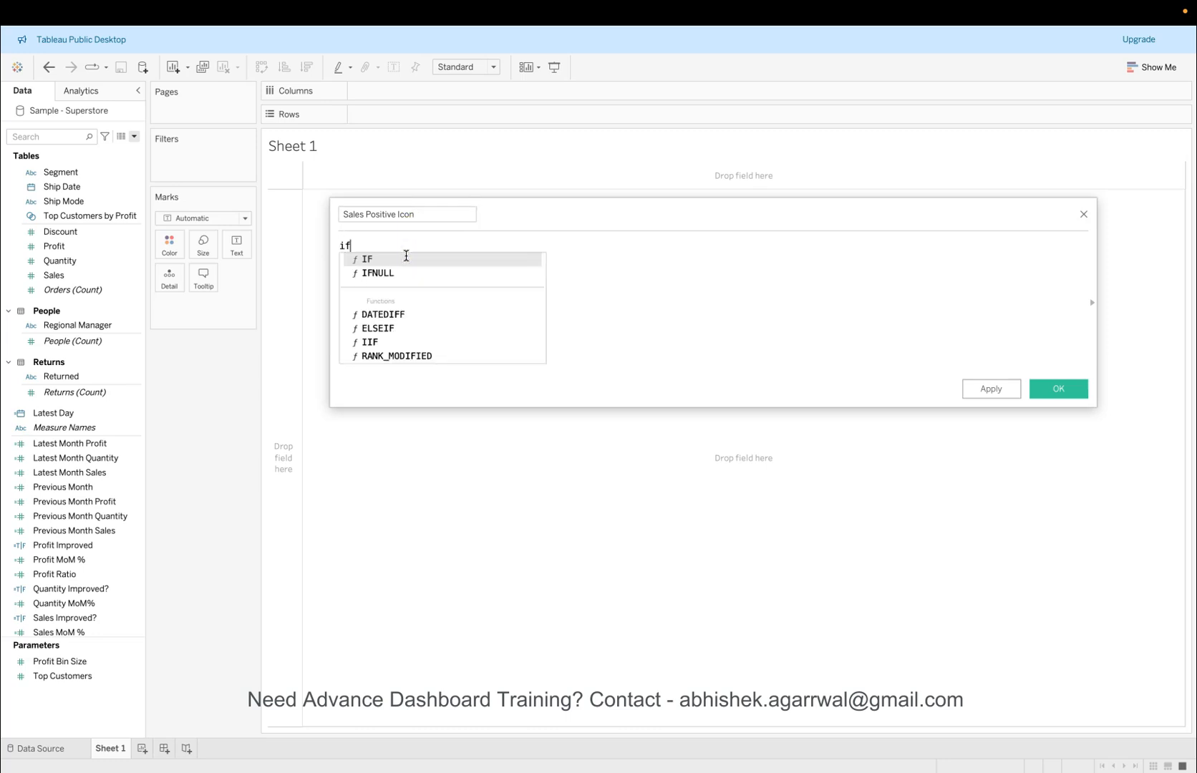
type("sal")
key("Down")
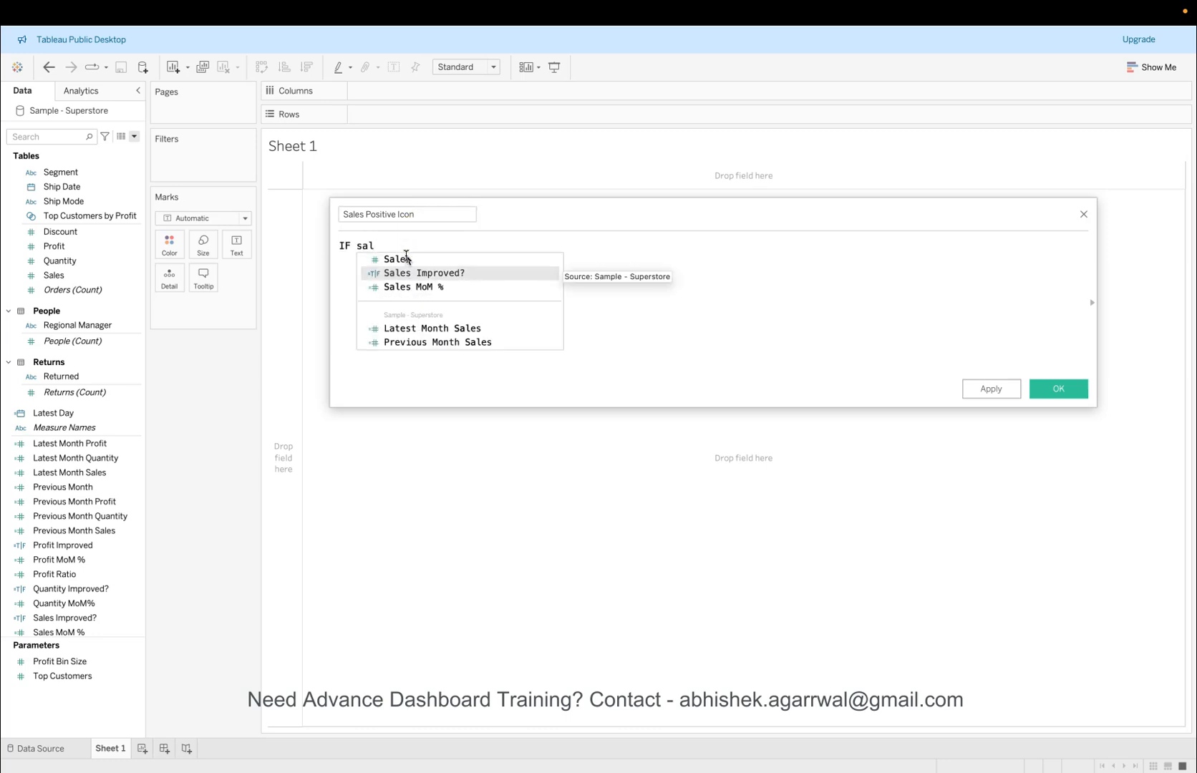
key("Return")
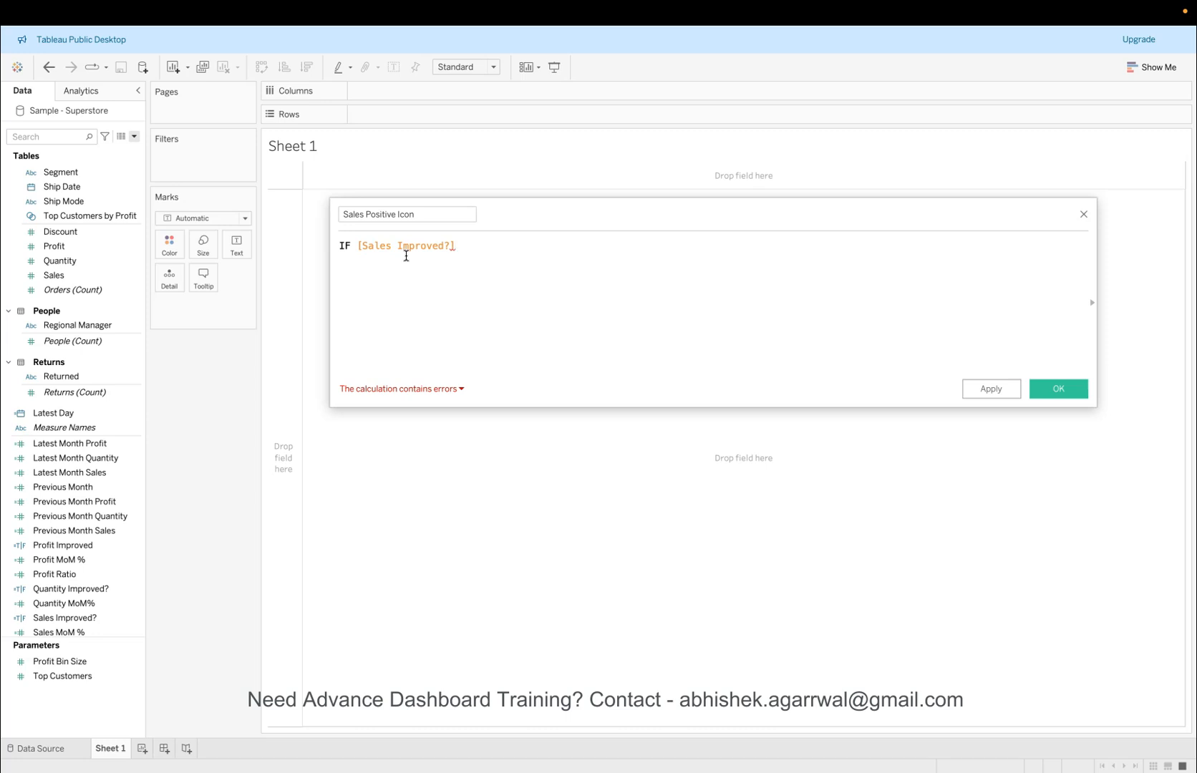
type("th")
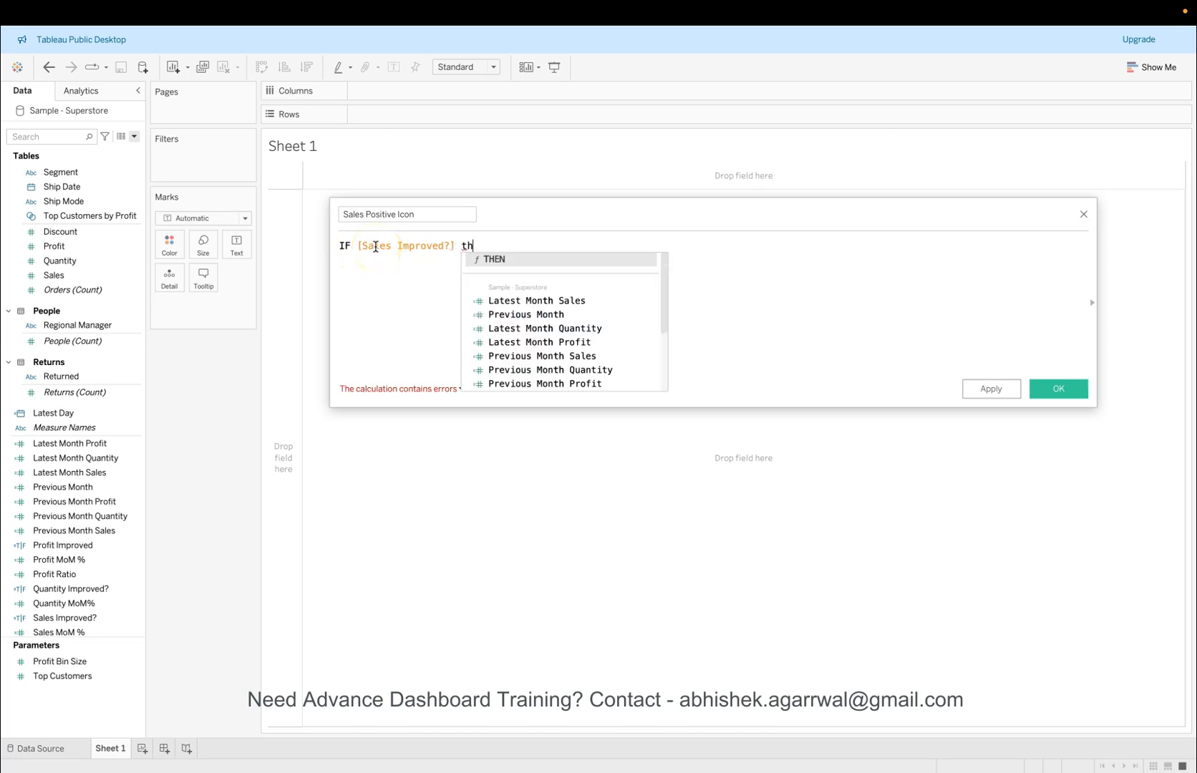
key("Return")
left_click(395, 214)
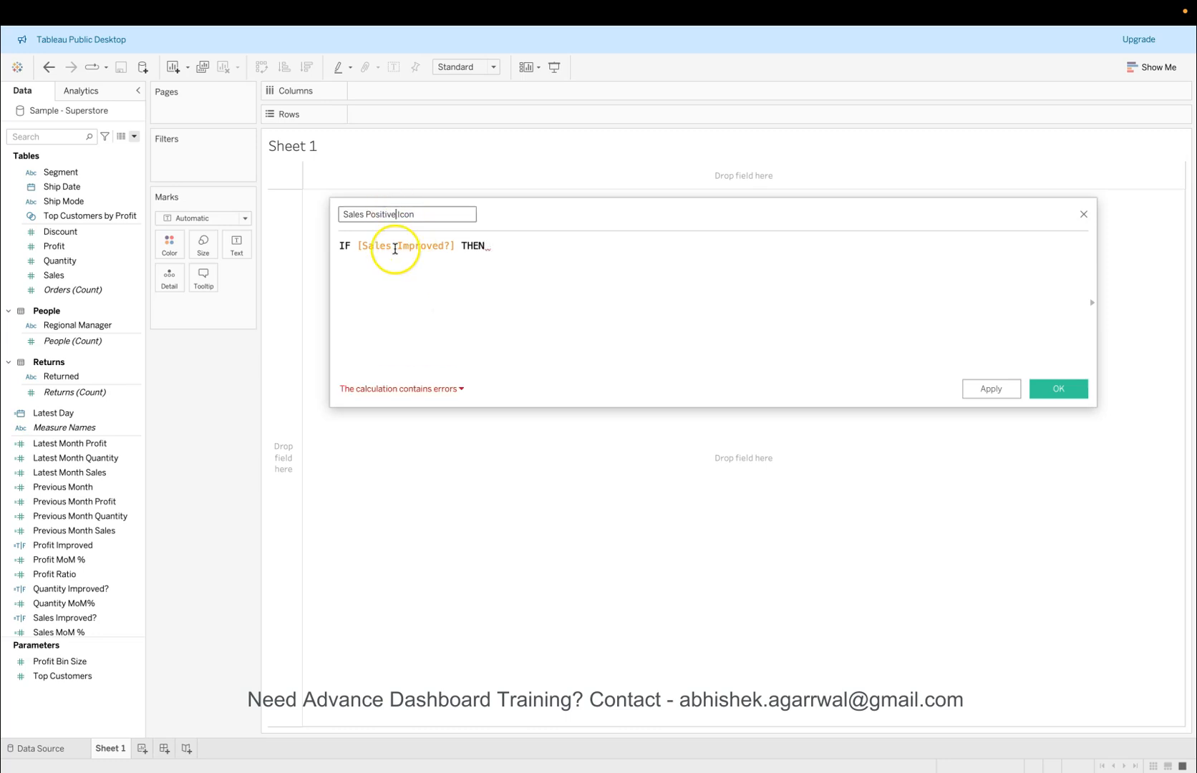
left_click(380, 214)
double_click(379, 214)
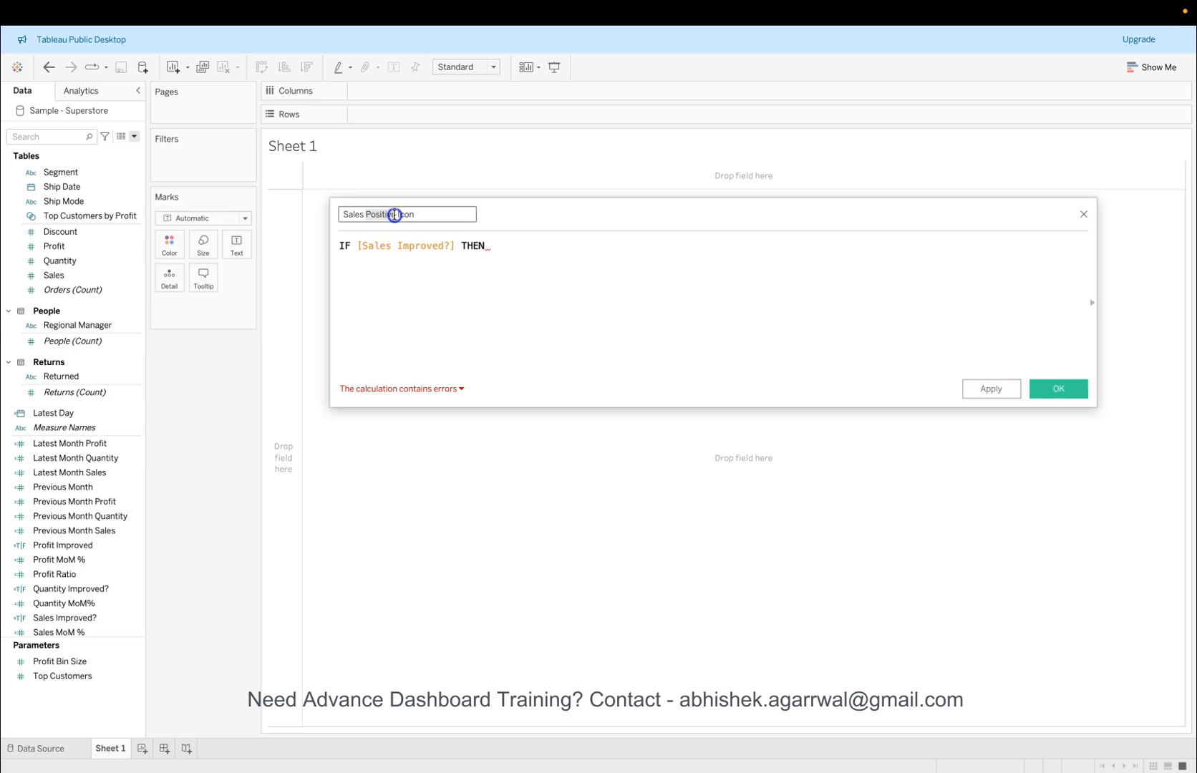
left_click(495, 244)
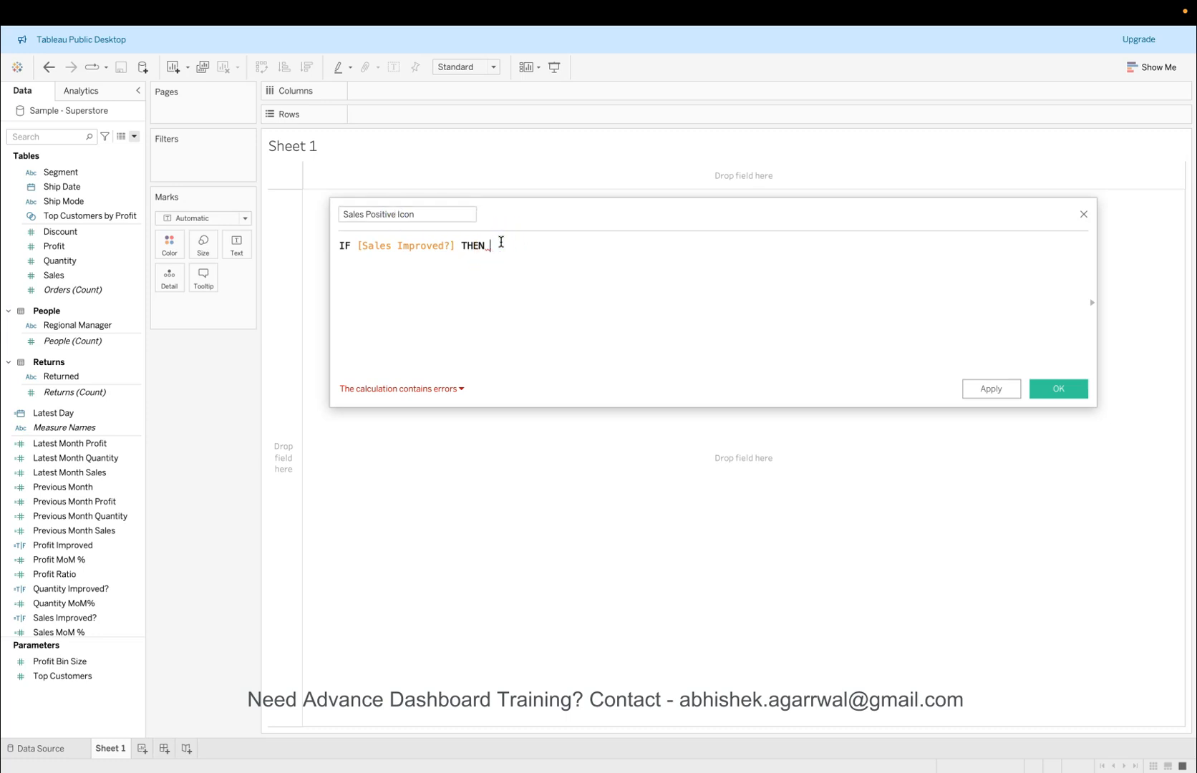
Step: Switch to Safari, open alt-codes.net in a new tab and copy the ▲ symbol with alt code 30
key("ctrl+Left")
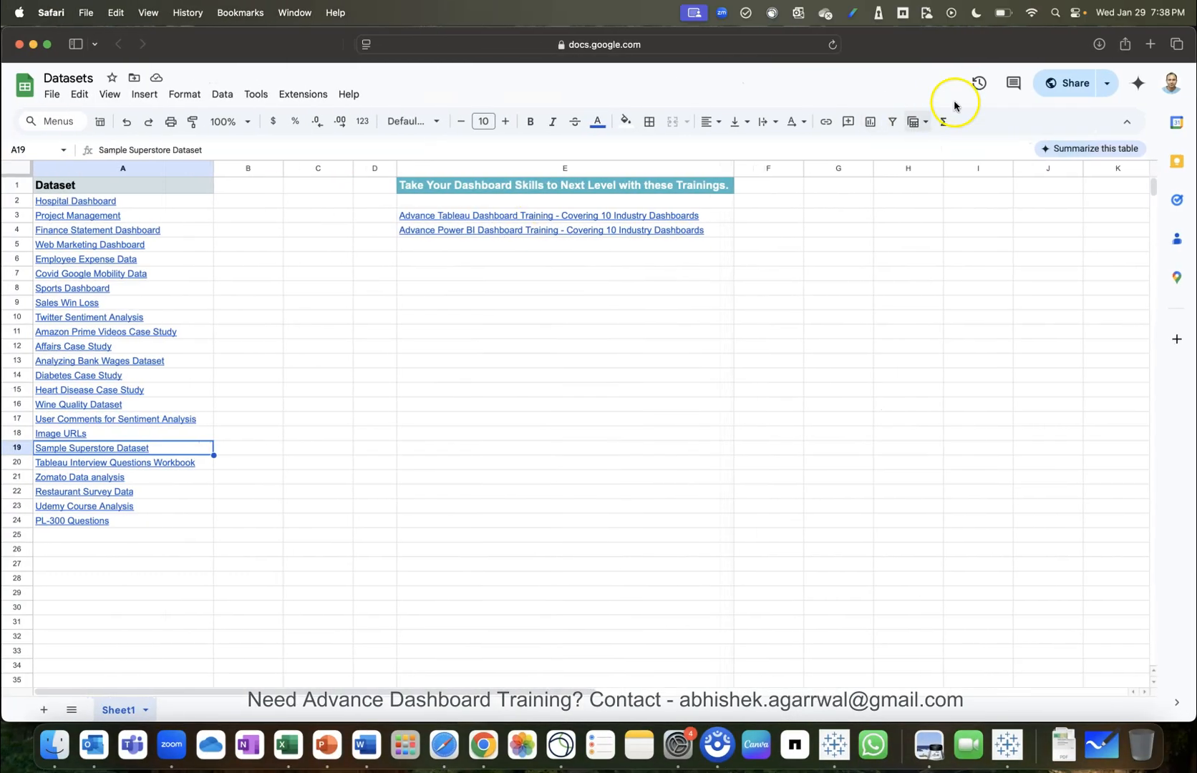
left_click(1150, 44)
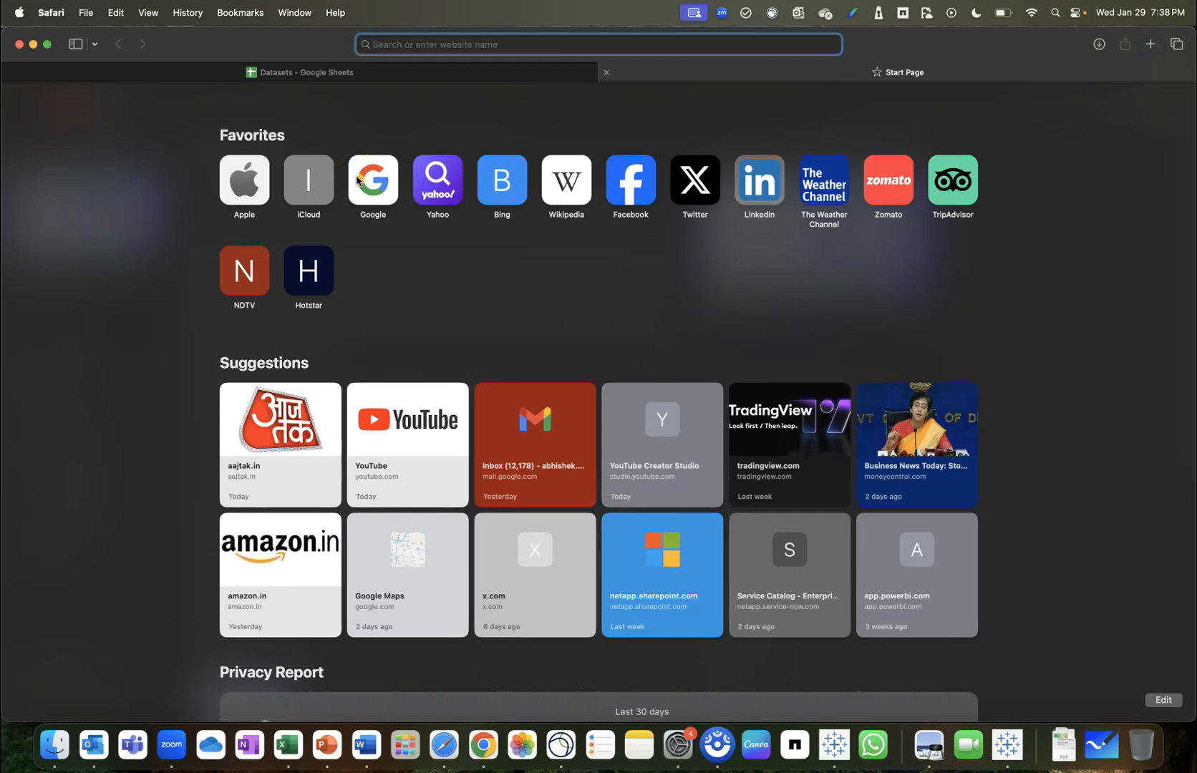
type("alt")
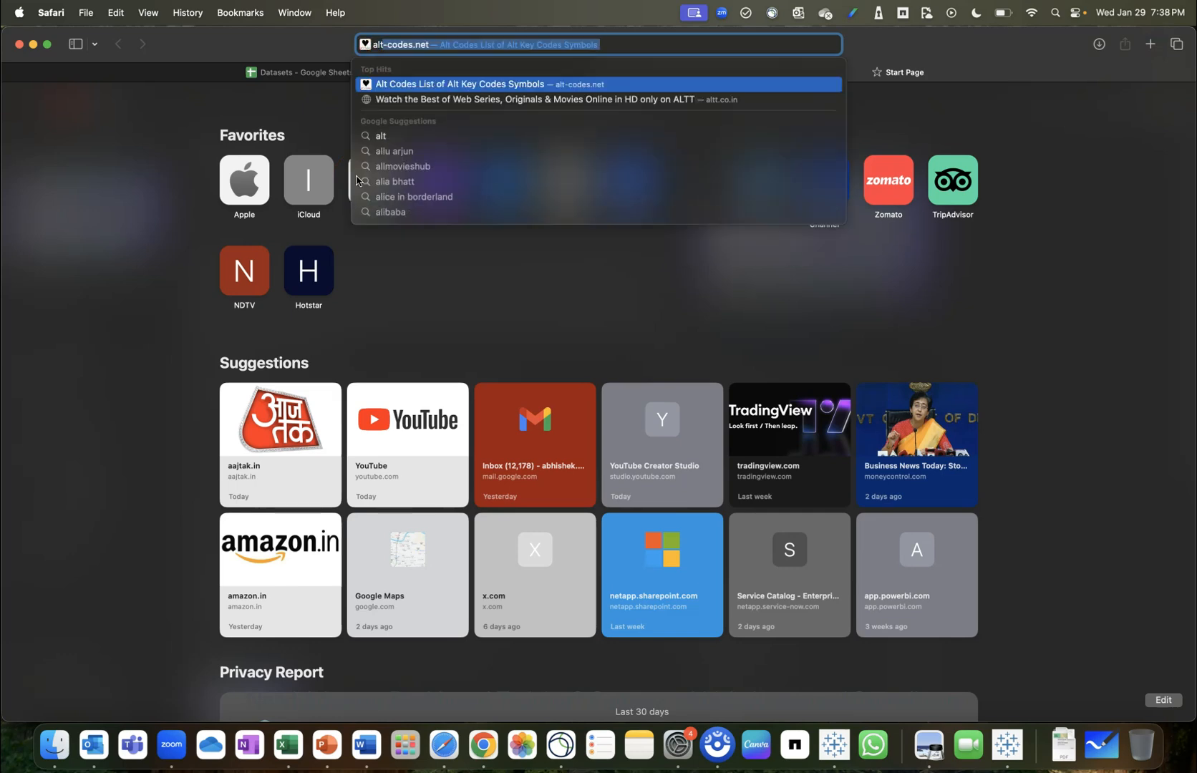
key("Return")
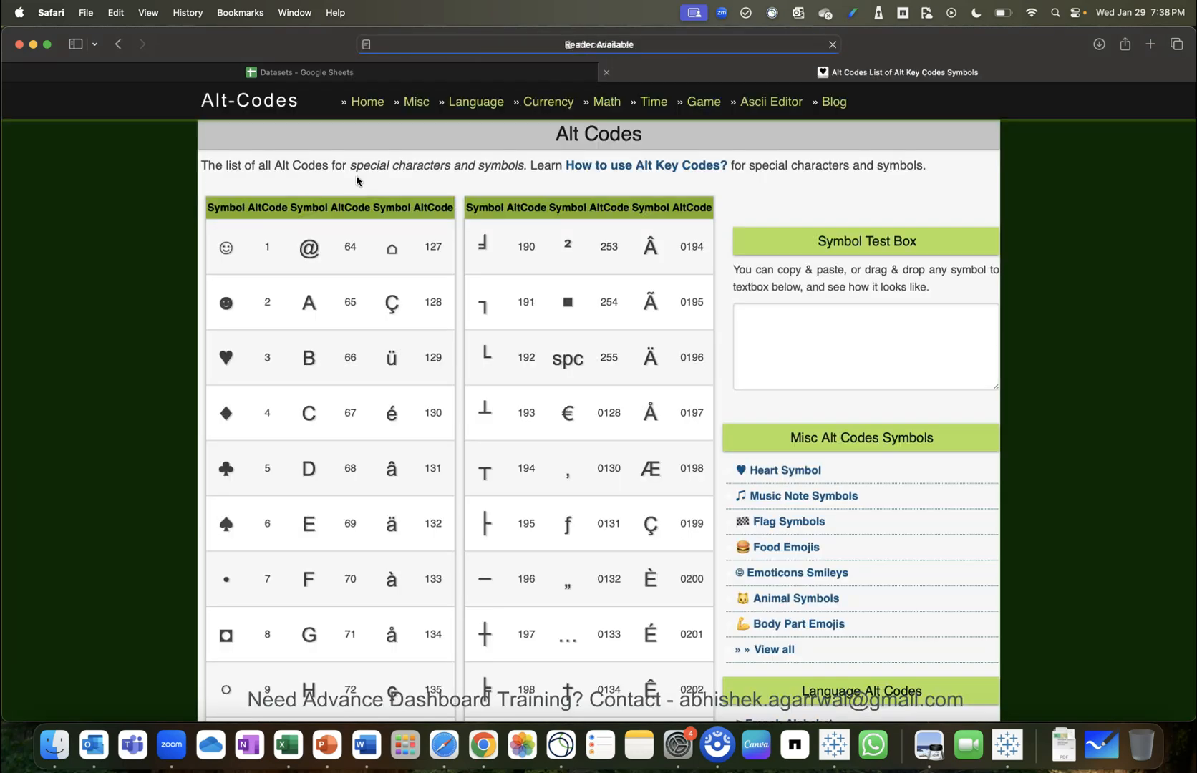
left_click(176, 581)
scroll(177, 584, "down", 10)
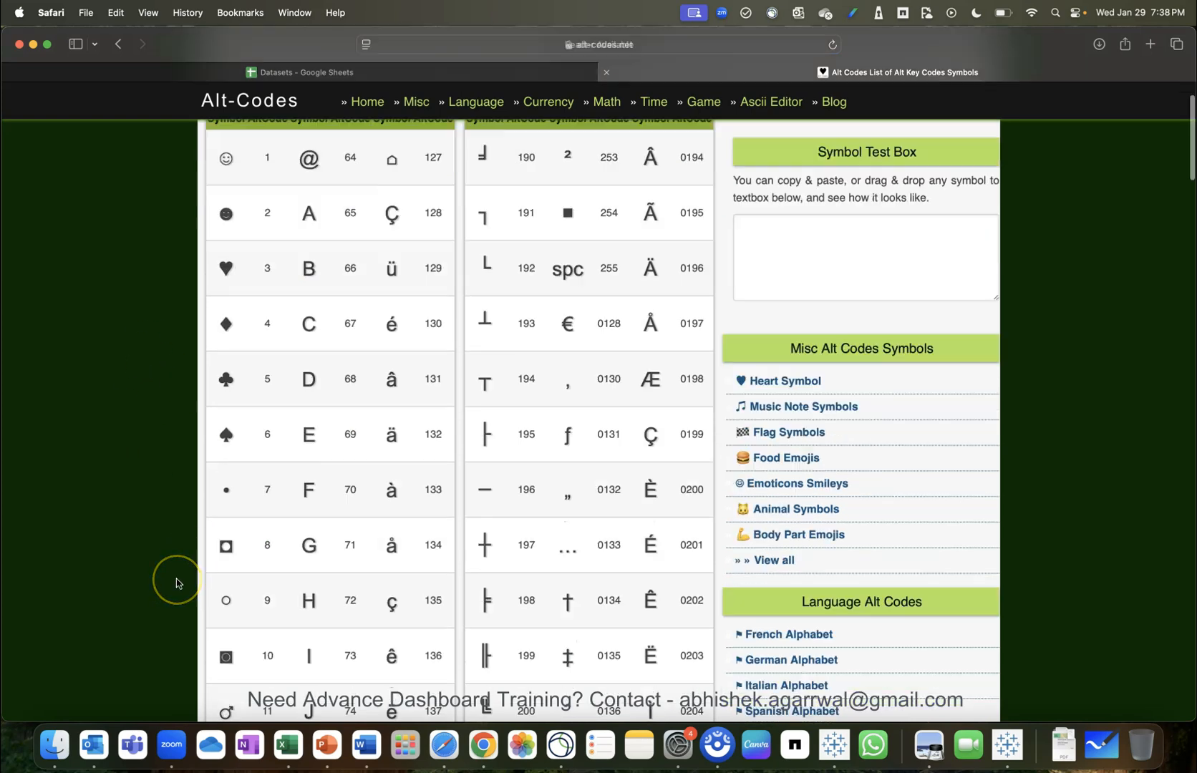
scroll(177, 583, "down", 8)
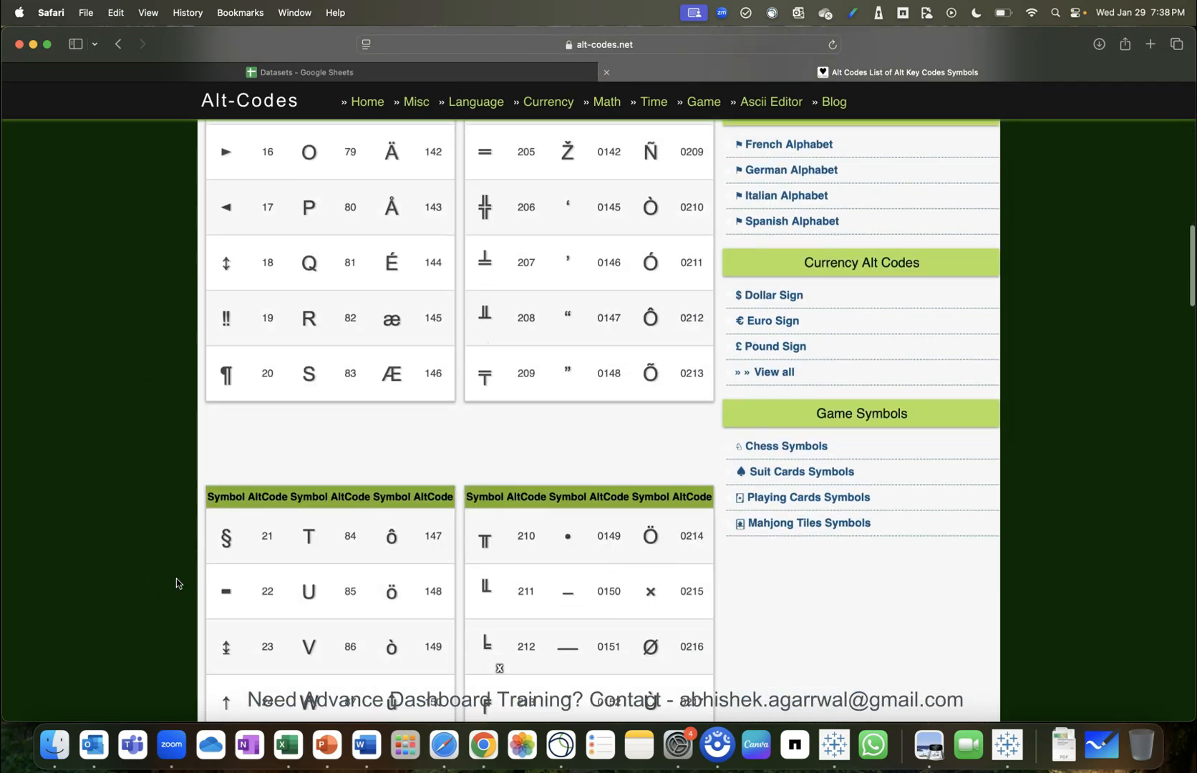
scroll(183, 544, "down", 1)
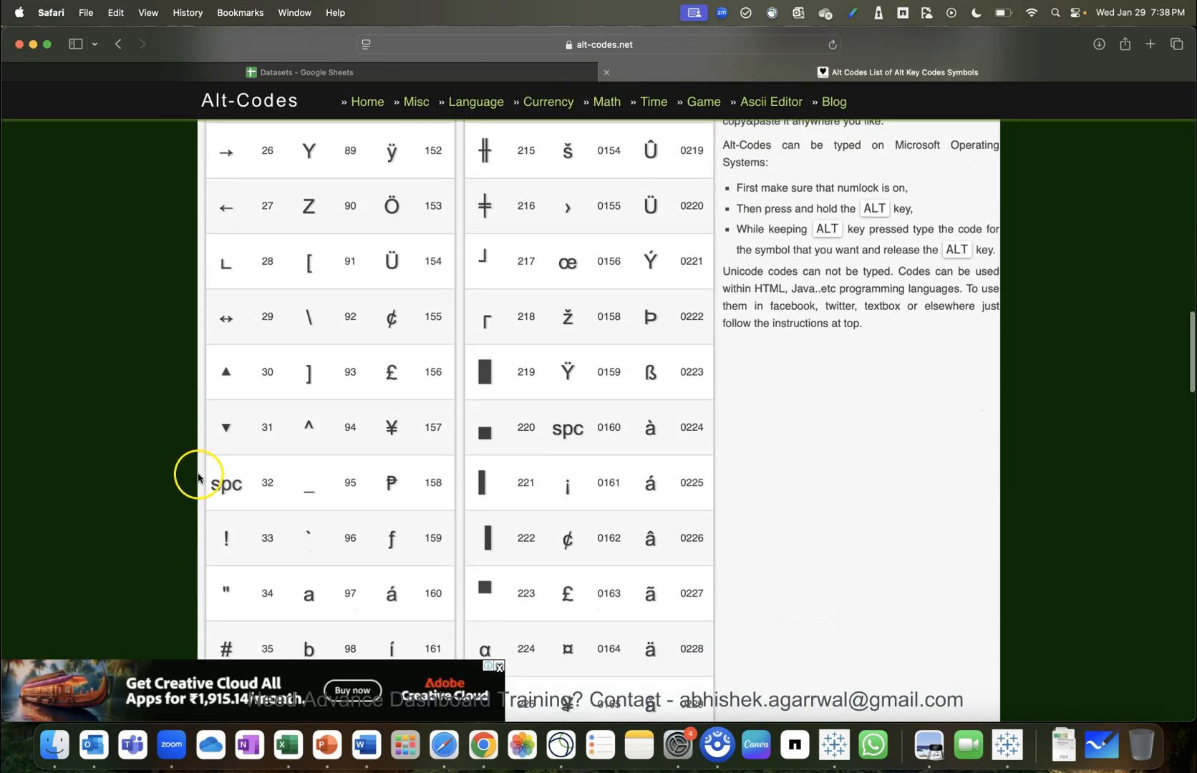
left_click(227, 431)
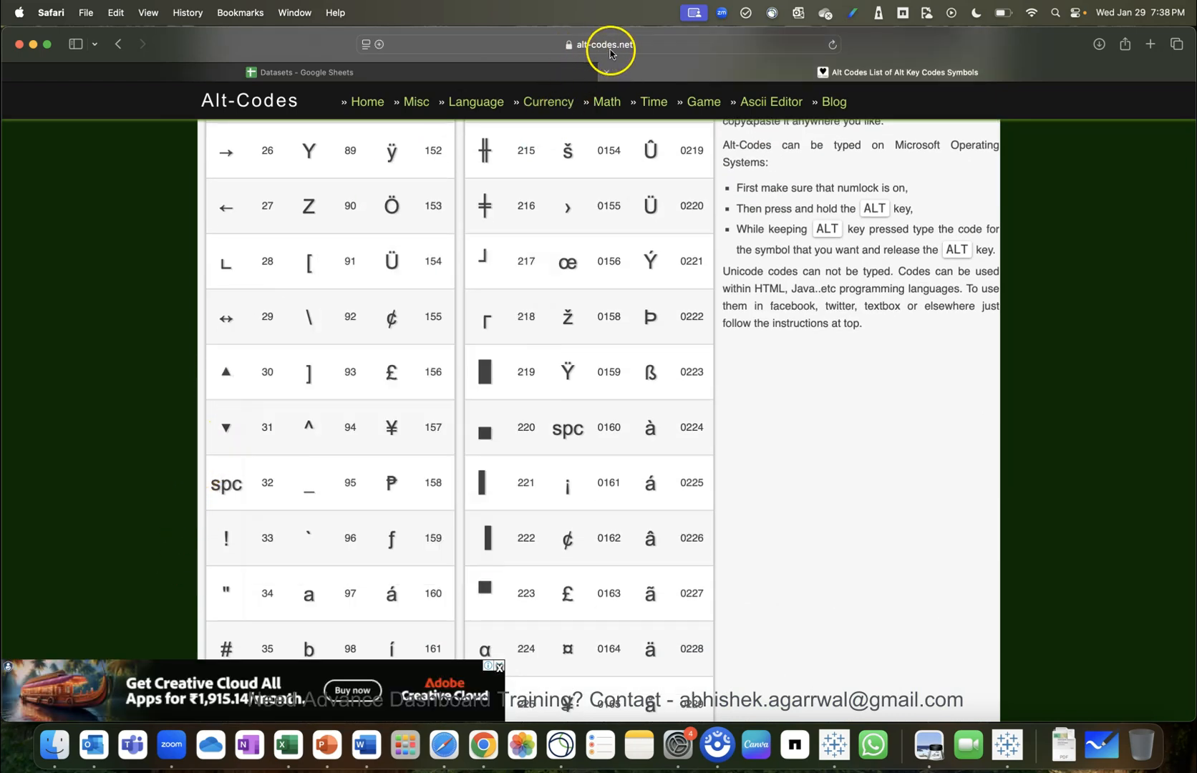
left_click(226, 375)
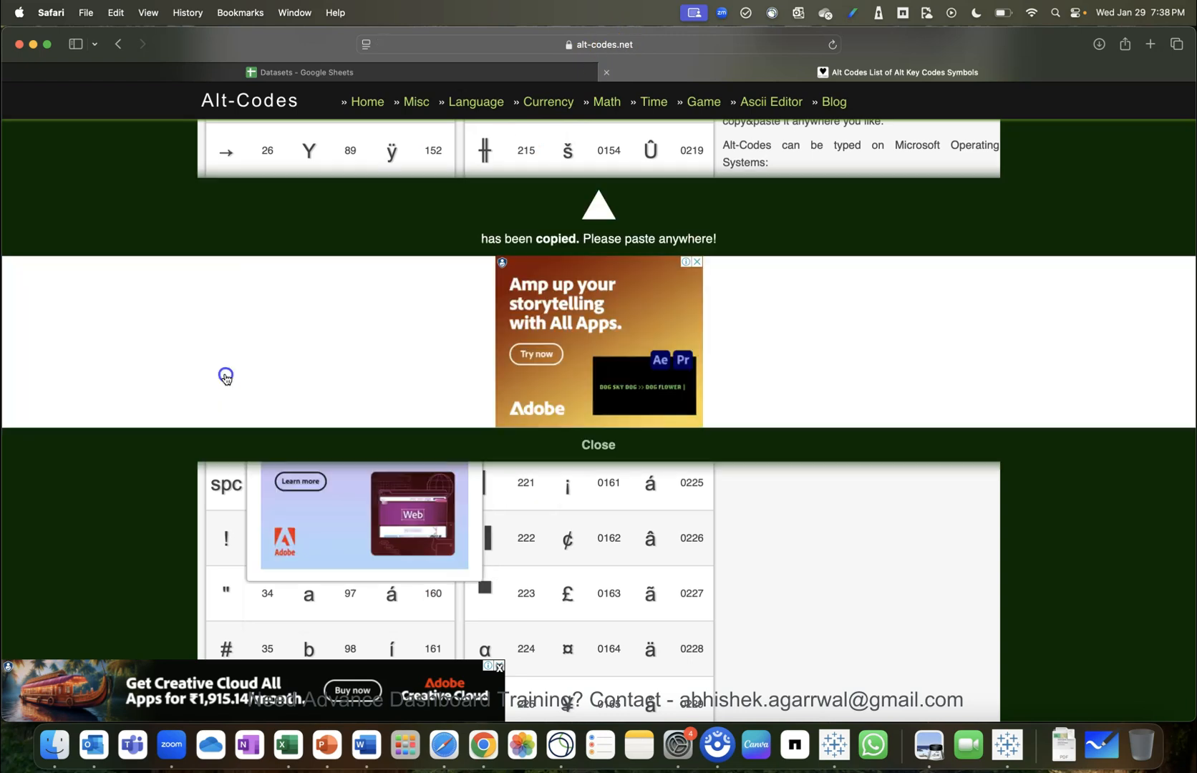
Step: Switch back to Tableau, complete the formula with '▲' END after THEN, and save the Sales Positive Icon field
key("ctrl+Right")
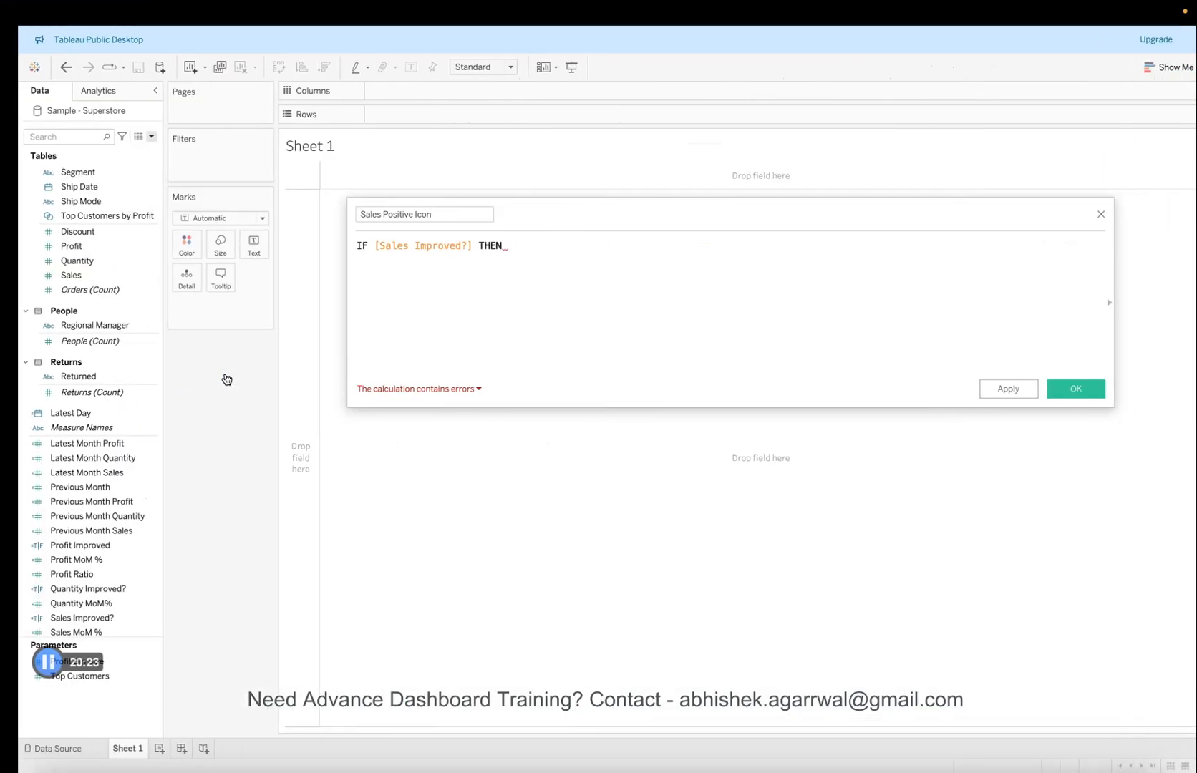
type("'")
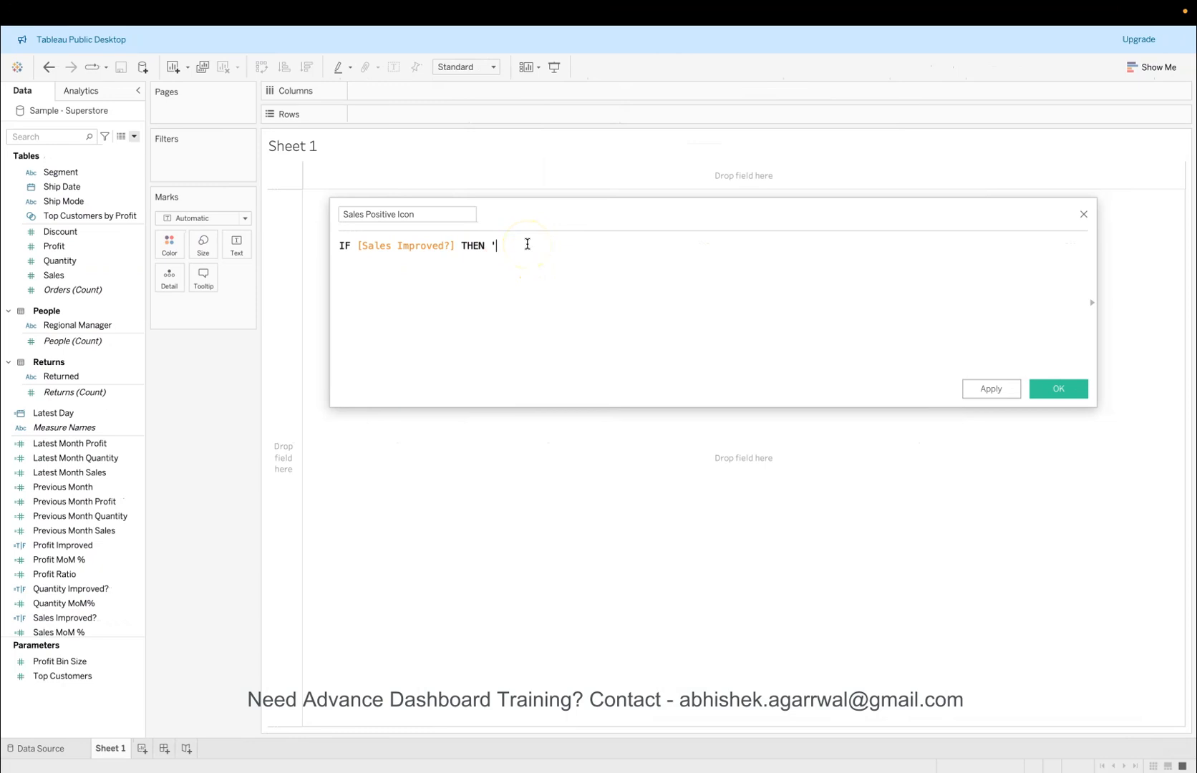
type(" END")
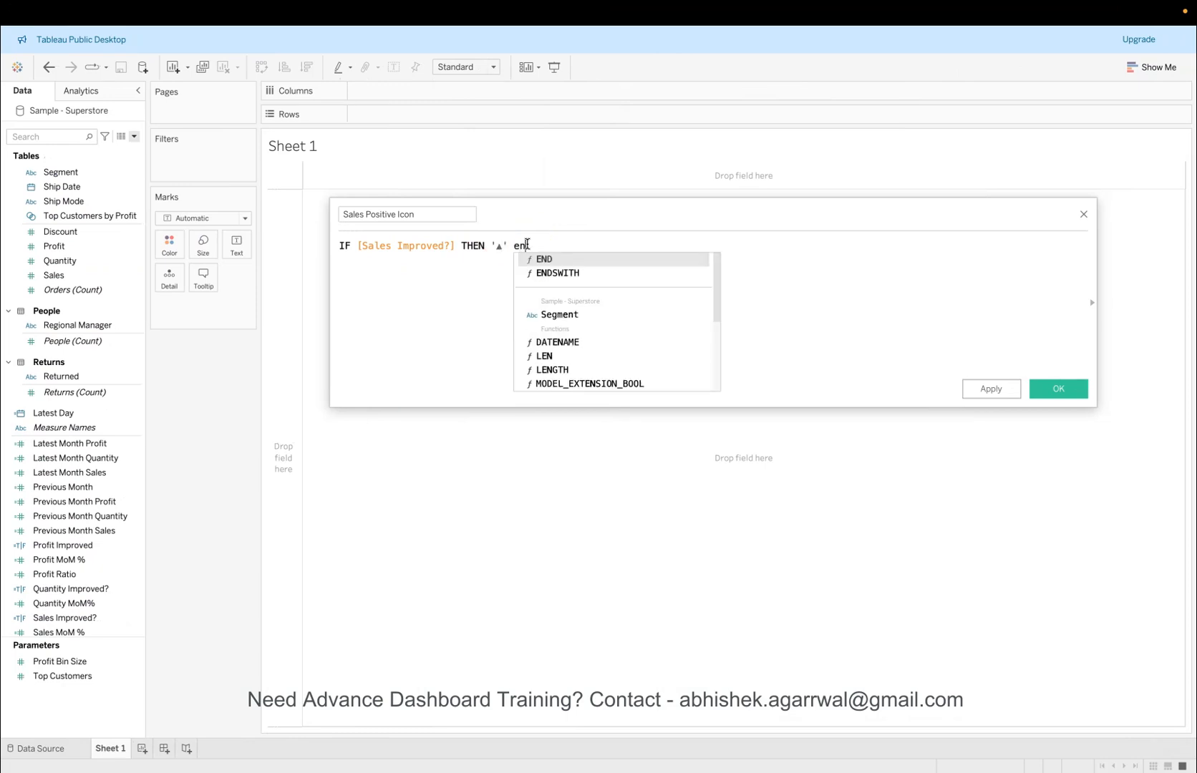
left_click(679, 316)
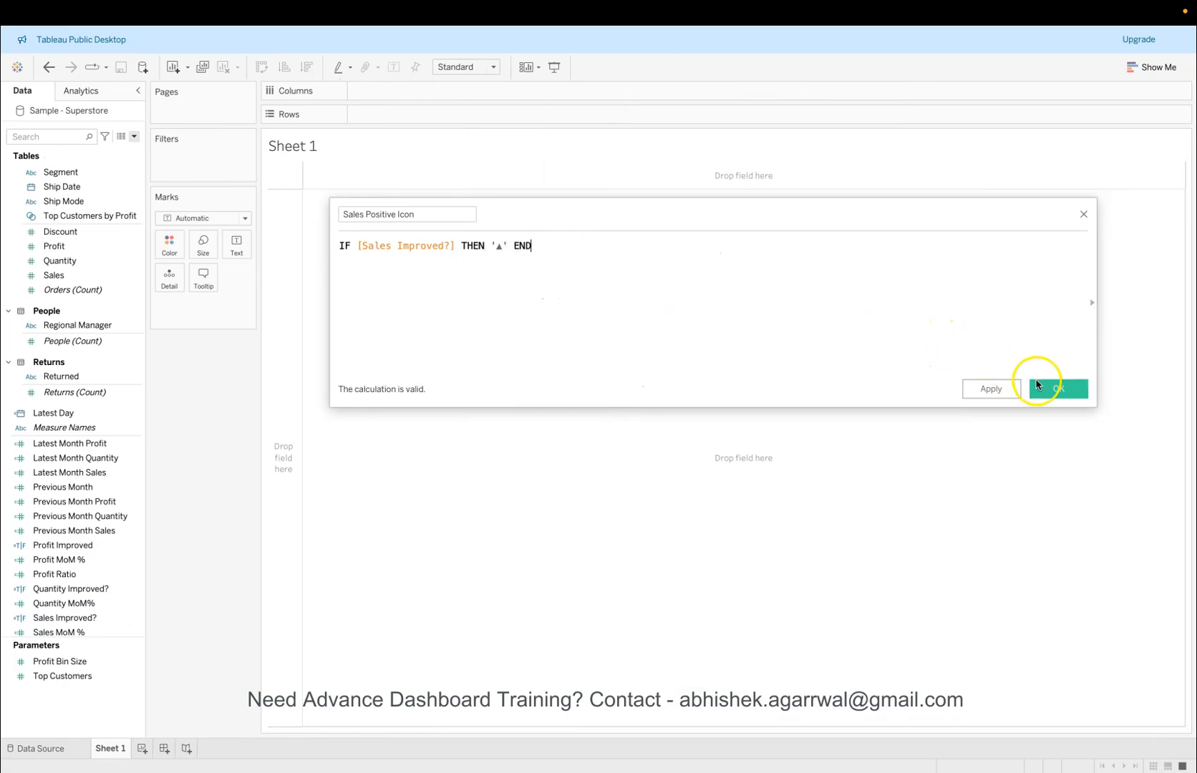
left_click(1010, 391)
left_click(1050, 390)
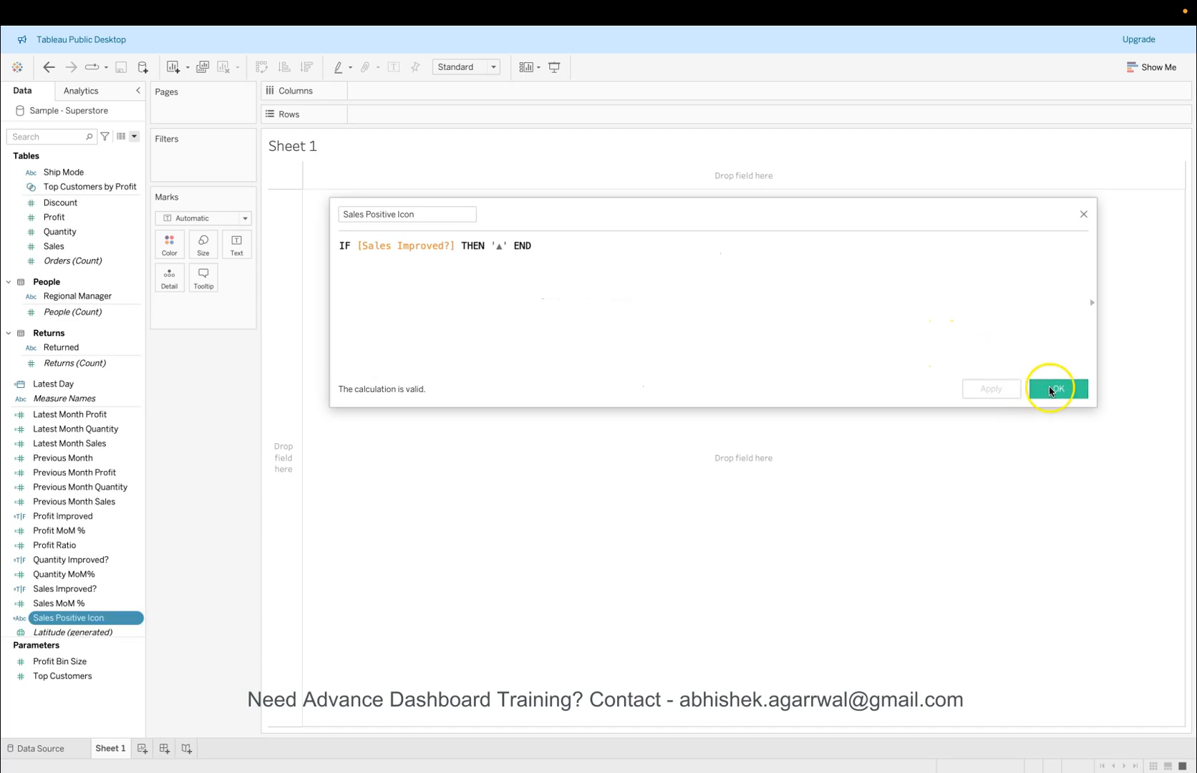
Step: Duplicate the Sales Positive Icon calculated field
right_click(135, 620)
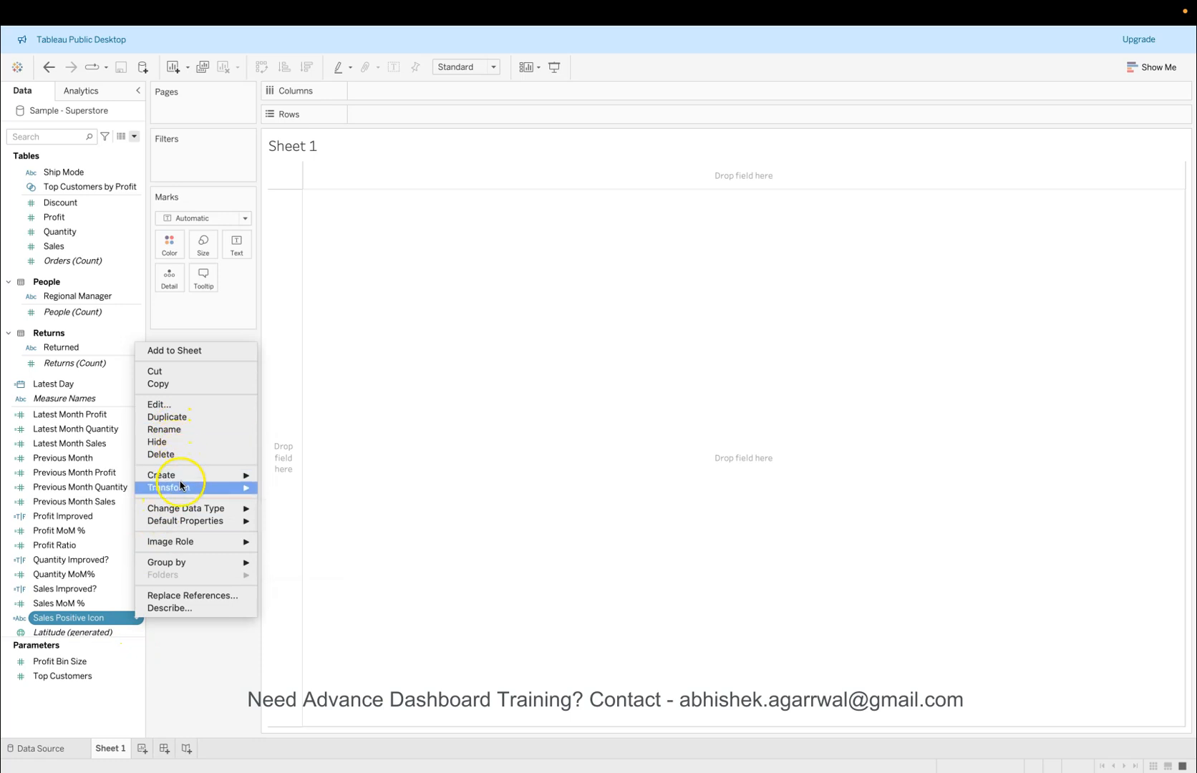
left_click(201, 417)
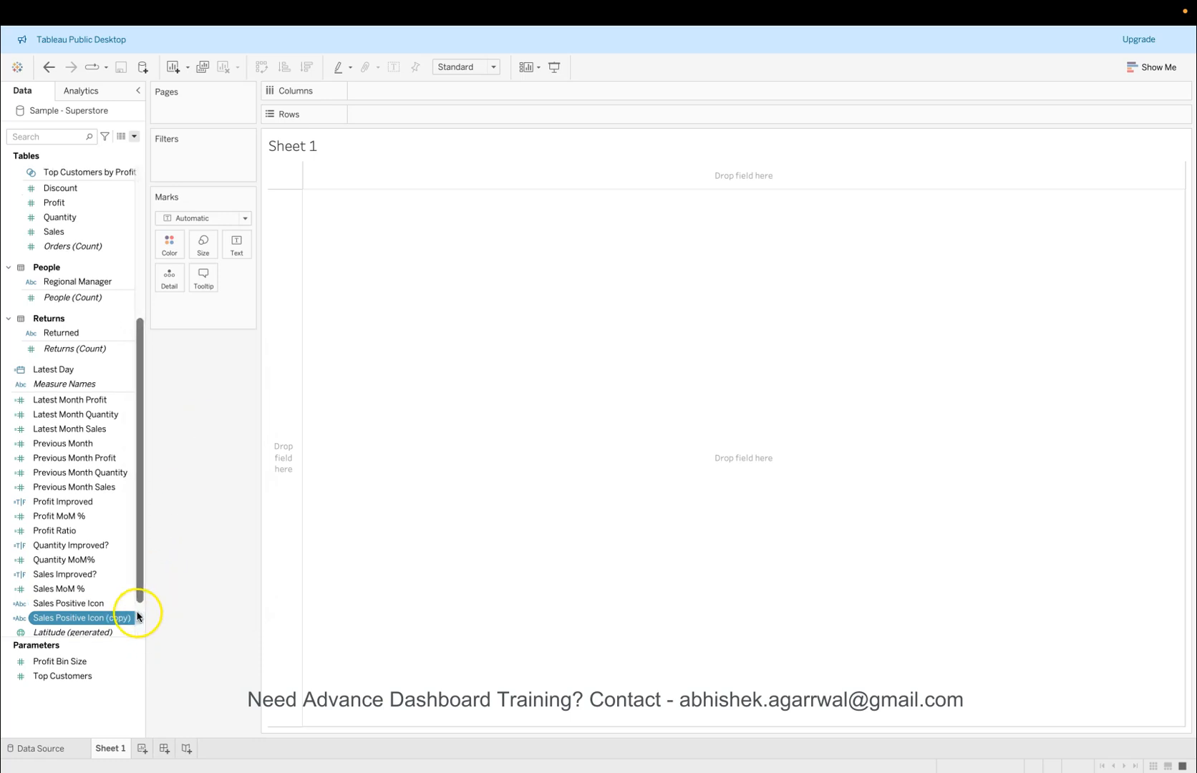
scroll(139, 613, "down", 3)
left_click(126, 577)
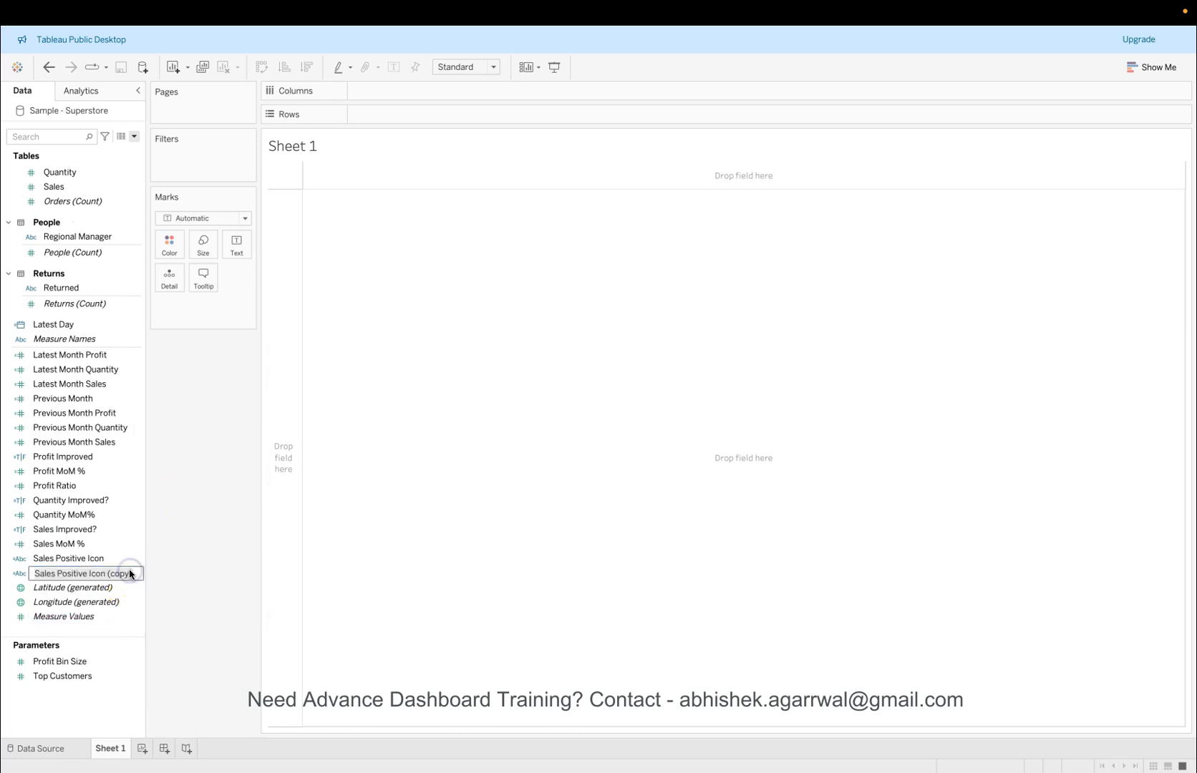
Step: Edit the duplicated Sales Positive Icon field and change its name to Sales Decline Icon
right_click(112, 573)
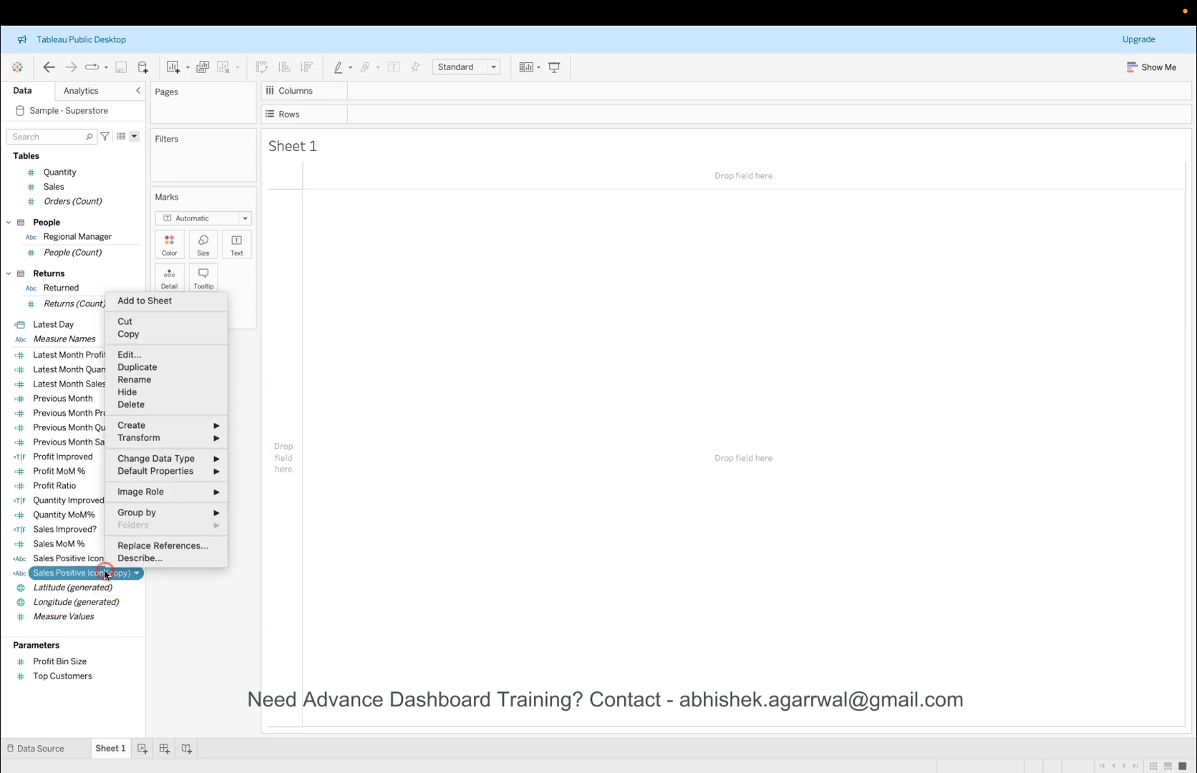
left_click(144, 356)
left_click(446, 215)
key("BackSpace")
key("BackSpace")
key("BackSpace")
key("BackSpace")
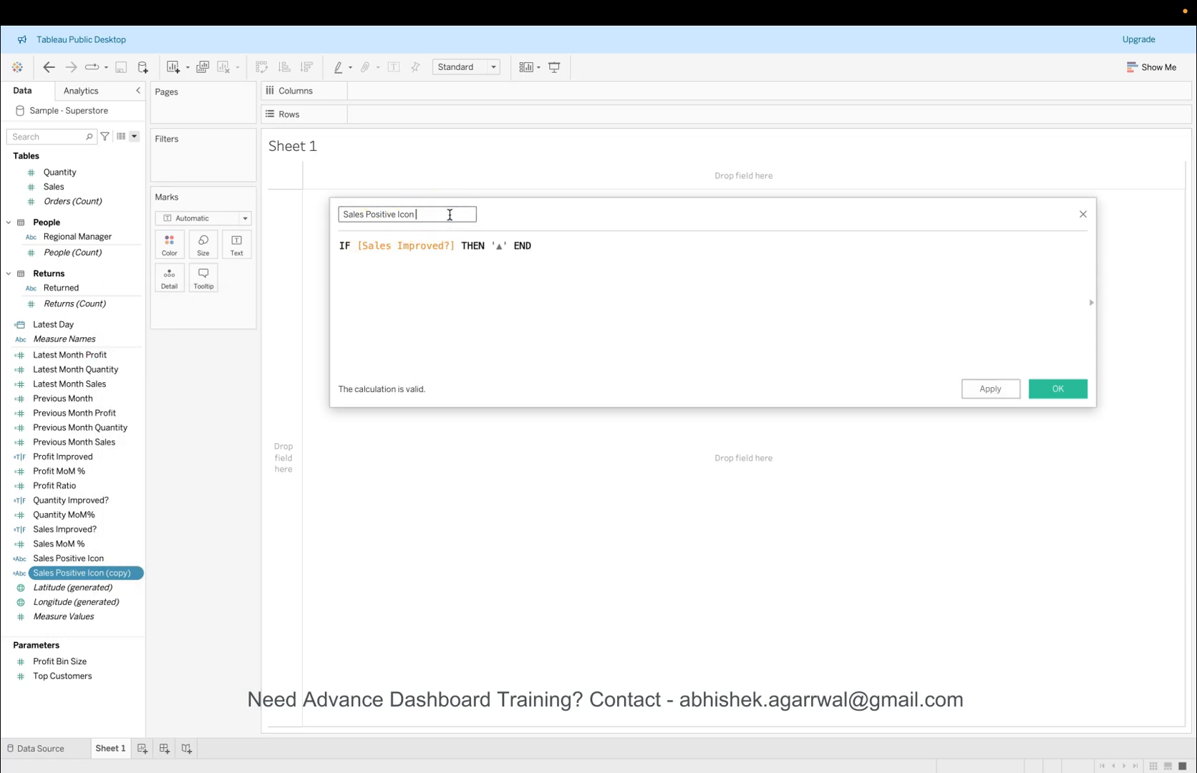
key("Left")
key("Left")
key("Left")
key("Left")
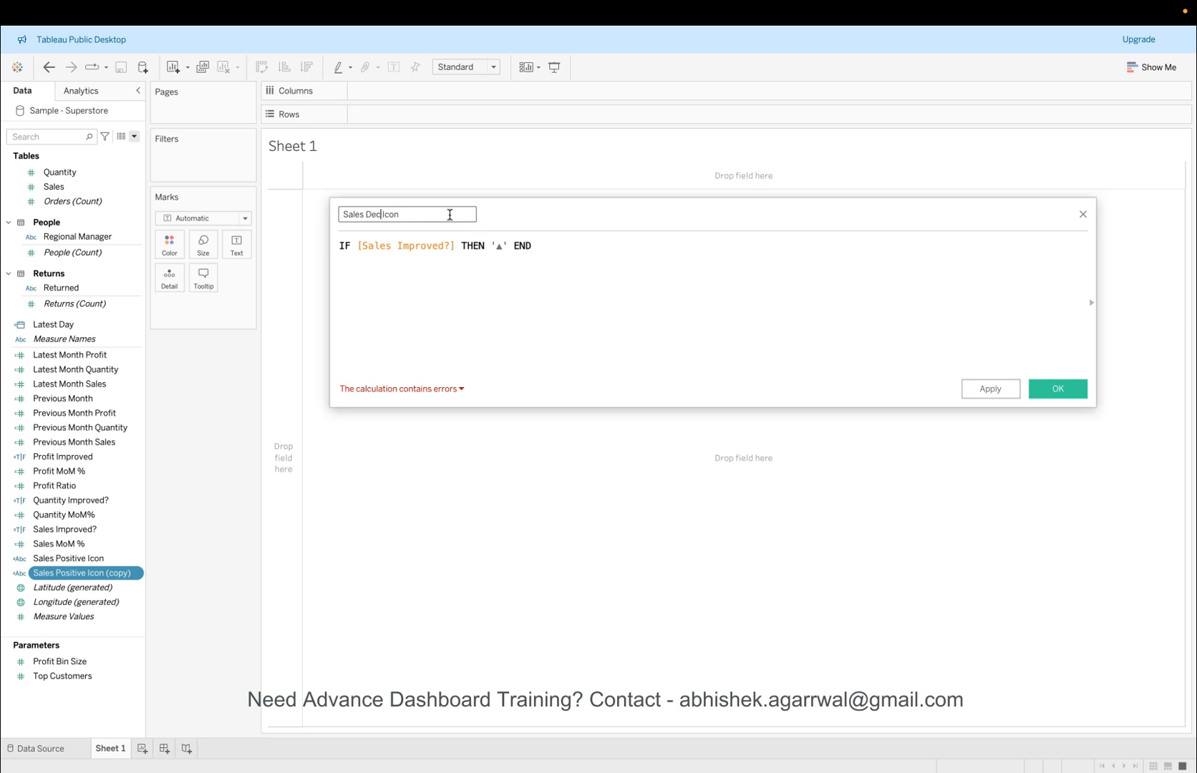
Step: Insert NOT before [Sales Improved?] in the Sales Decline Icon formula and delete the ▲ symbol between the quotes
left_click(465, 249)
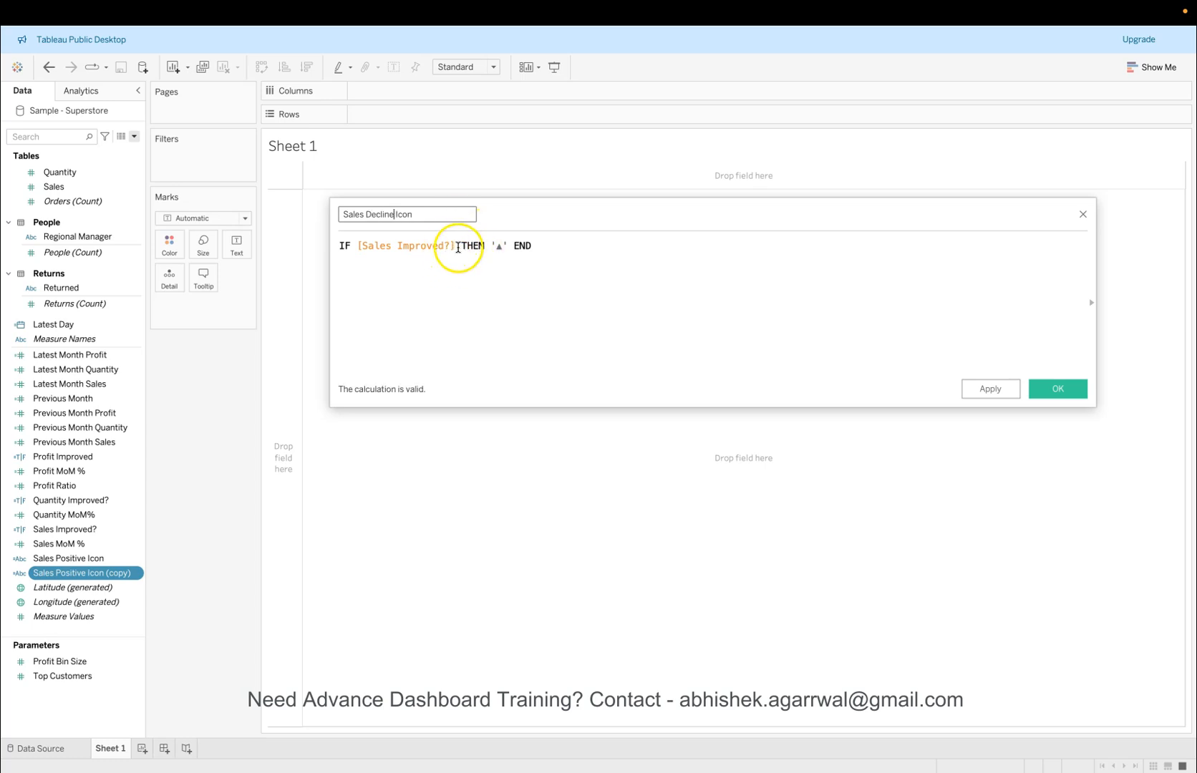
left_click(456, 247)
left_click(355, 248)
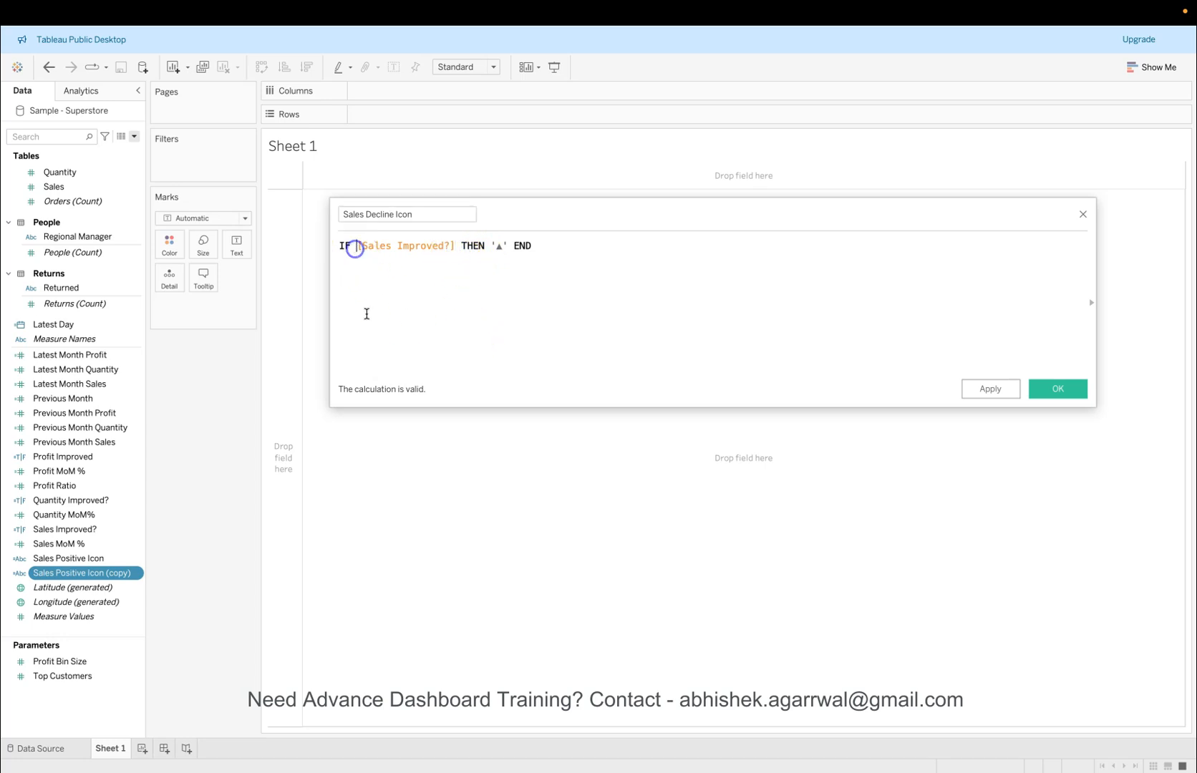
type("NOT")
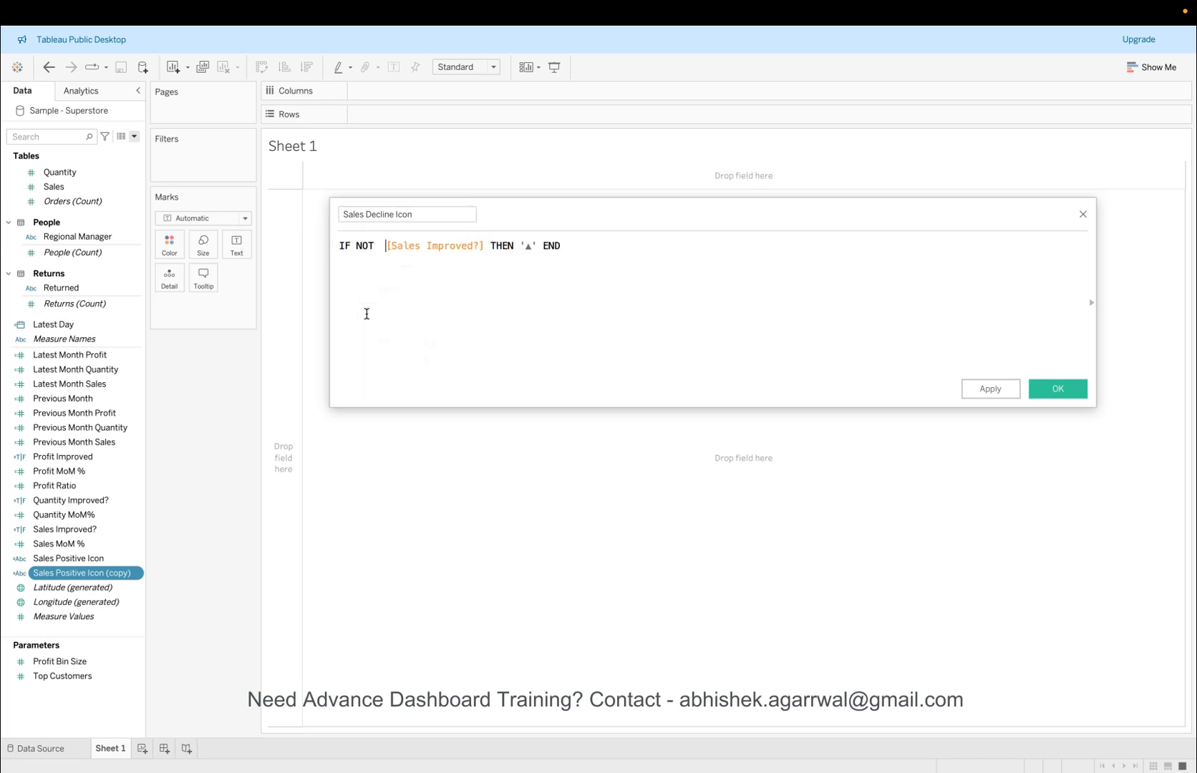
left_click(525, 246)
key("BackSpace")
Step: Switch to Safari and copy the ▼ symbol with alt code 31 from the alt-codes.net page
key("super+Tab")
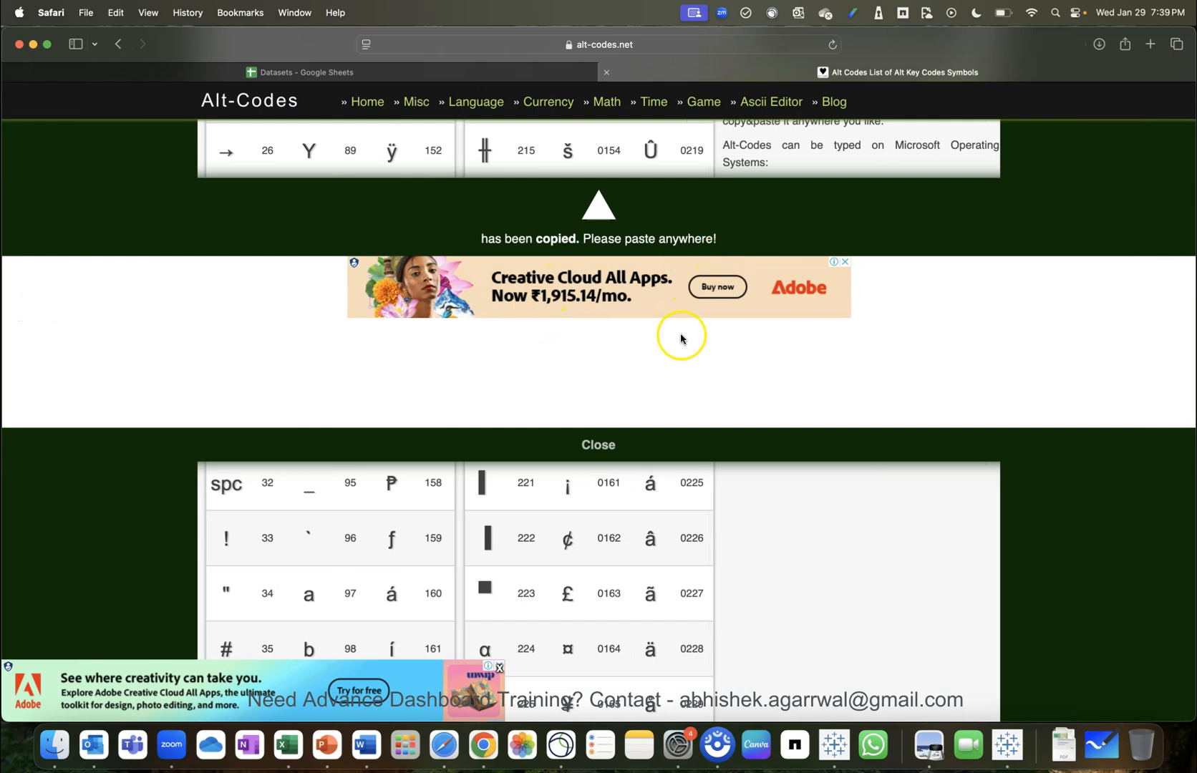
left_click(603, 447)
left_click(228, 431)
Step: Switch back to Tableau, put ▼ between the quotes after THEN, and save the Sales Decline Icon field
key("super+Tab")
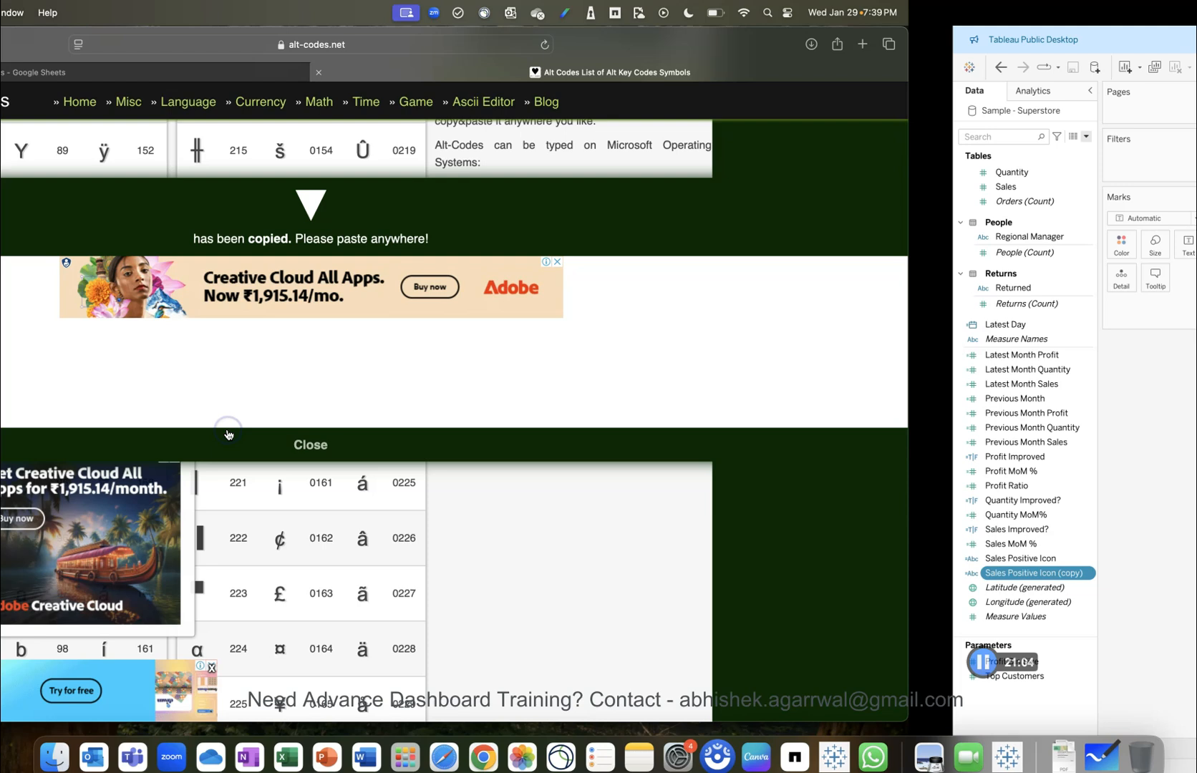
left_click(522, 246)
type("▼")
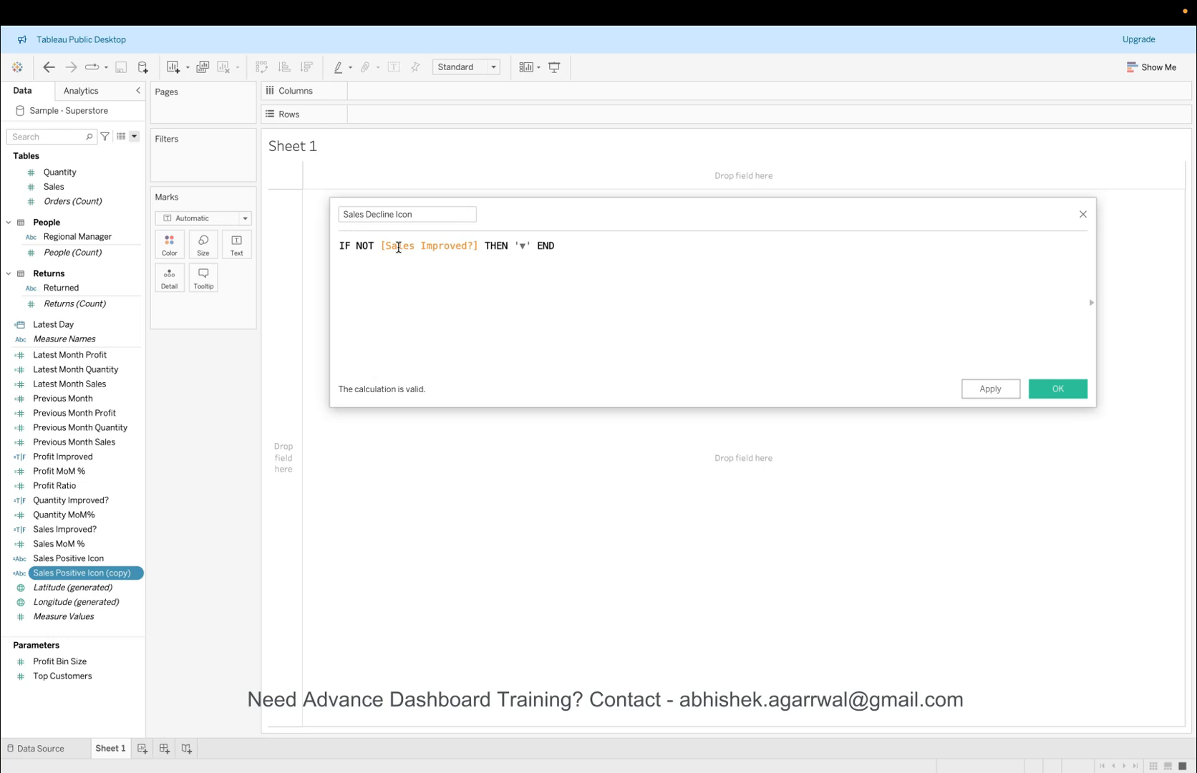
left_click(1076, 389)
left_click(129, 477)
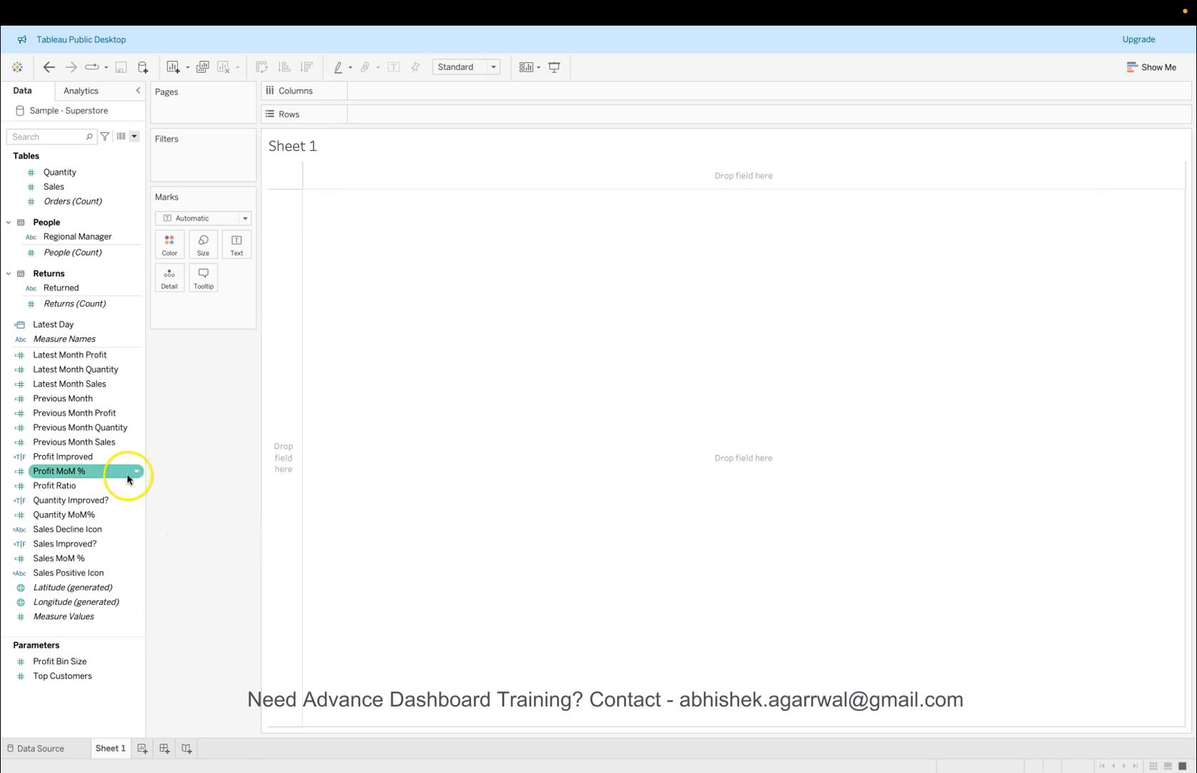
left_click(123, 459)
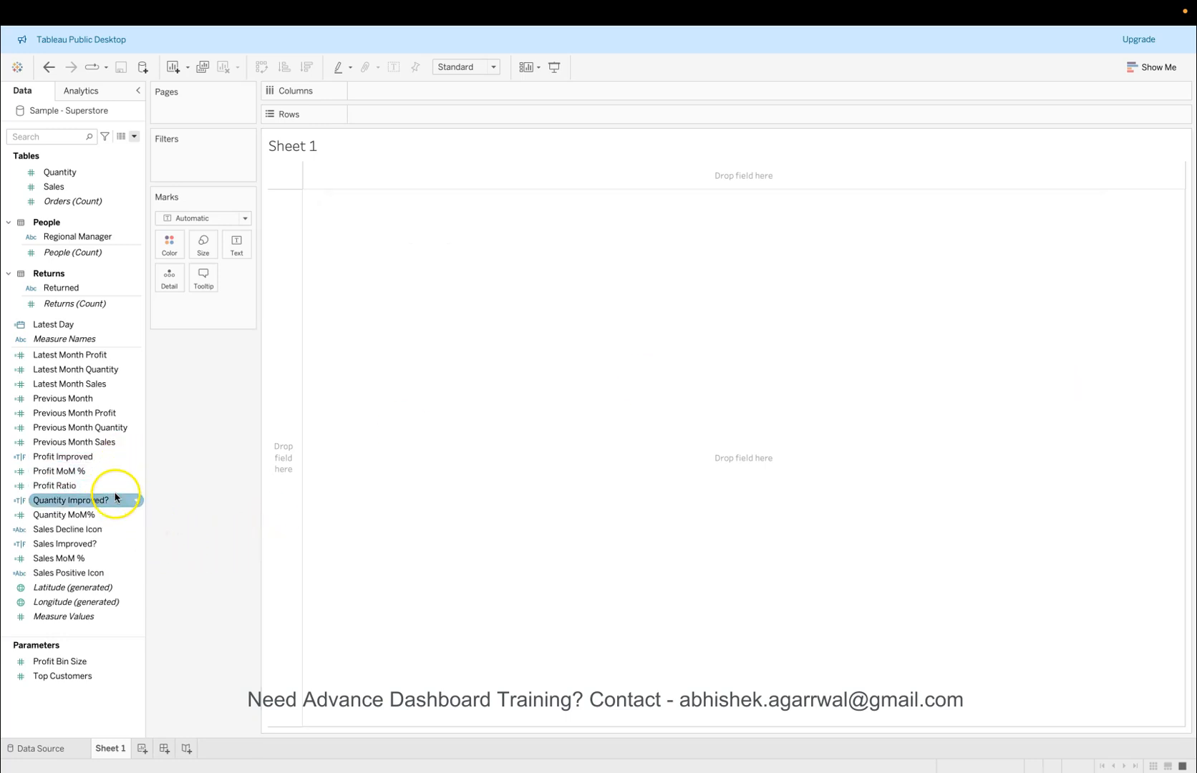
Step: Test the Sales Decline Icon and Sales Positive Icon fields as text marks on Sheet 1, and remove both from the sheet
left_click_drag(111, 529, 234, 248)
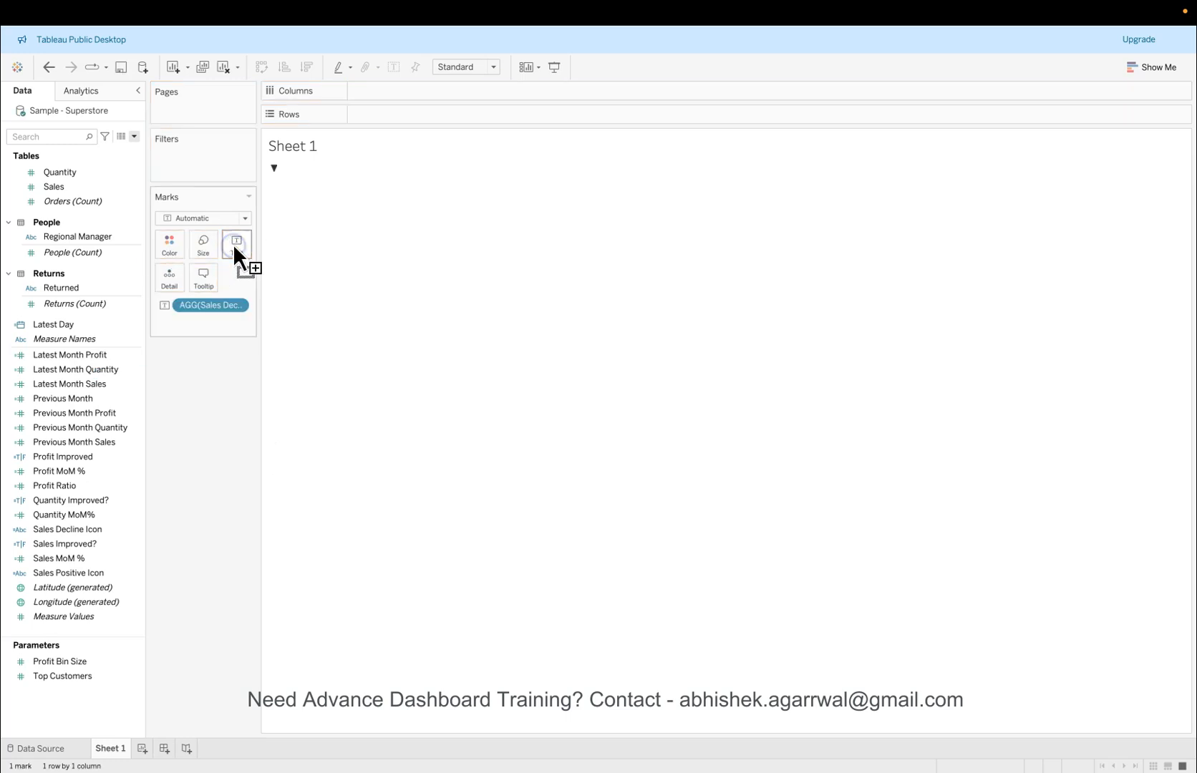
left_click(100, 576)
left_click_drag(100, 578, 240, 251)
mouse_move(286, 186)
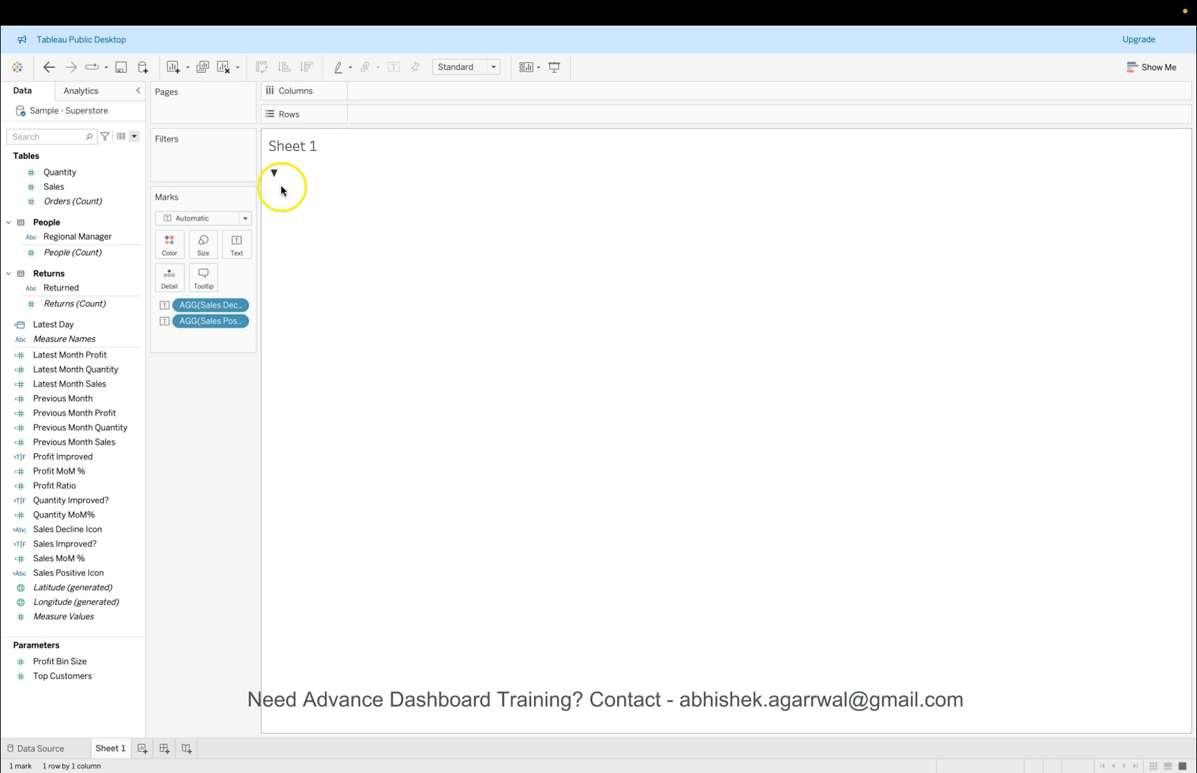
left_click_drag(210, 321, 212, 433)
left_click_drag(215, 306, 207, 456)
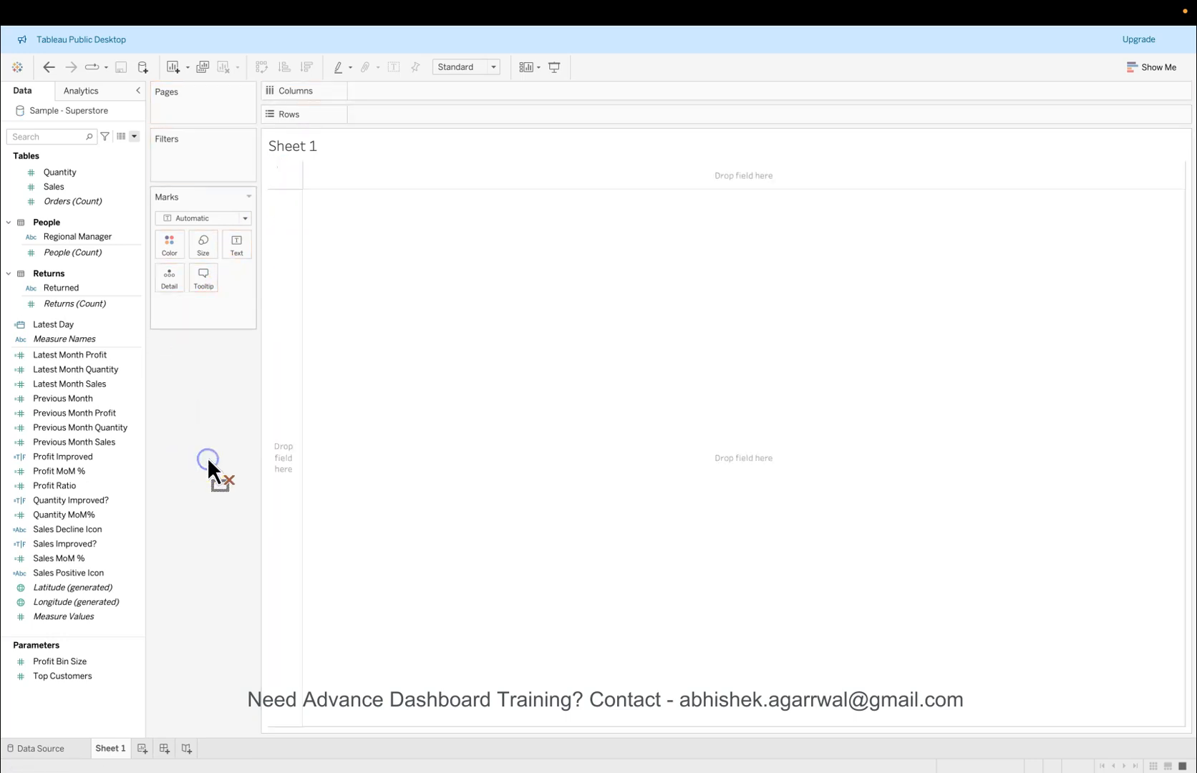
Step: Widen the data pane and make two duplicates of the Sales Positive Icon field
left_click_drag(148, 488, 191, 488)
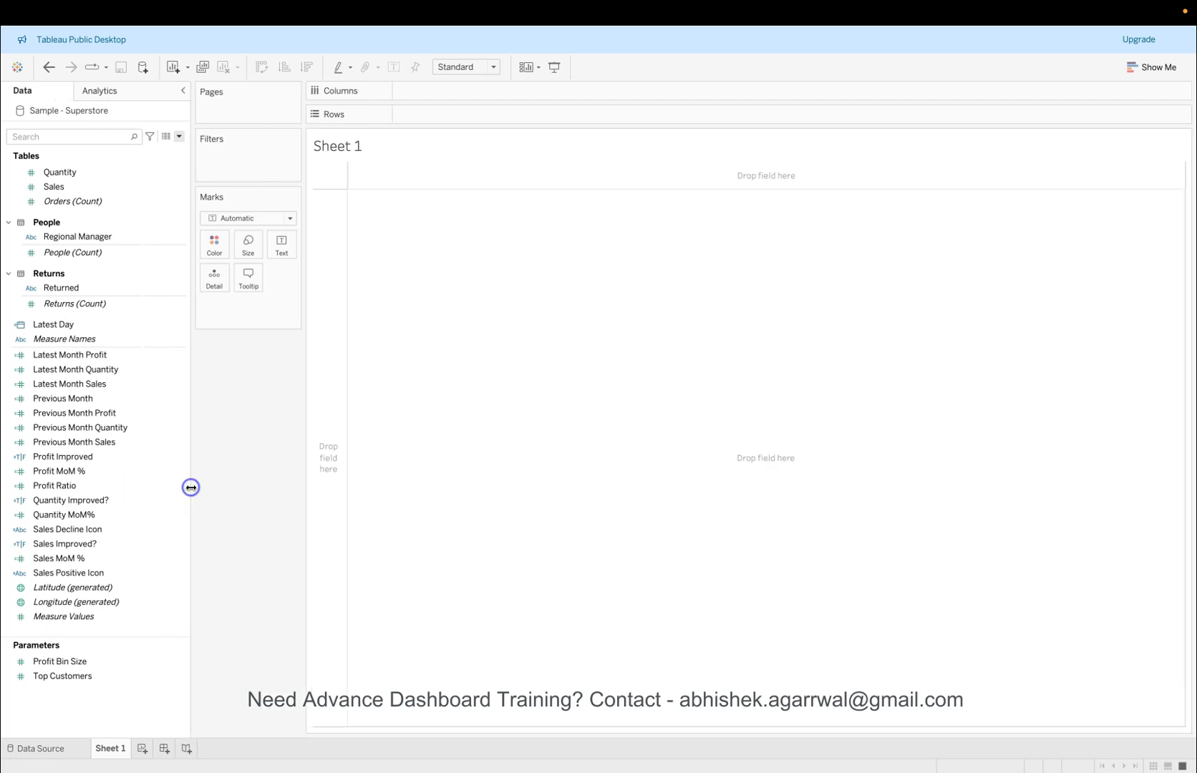
left_click(182, 573)
left_click(215, 369)
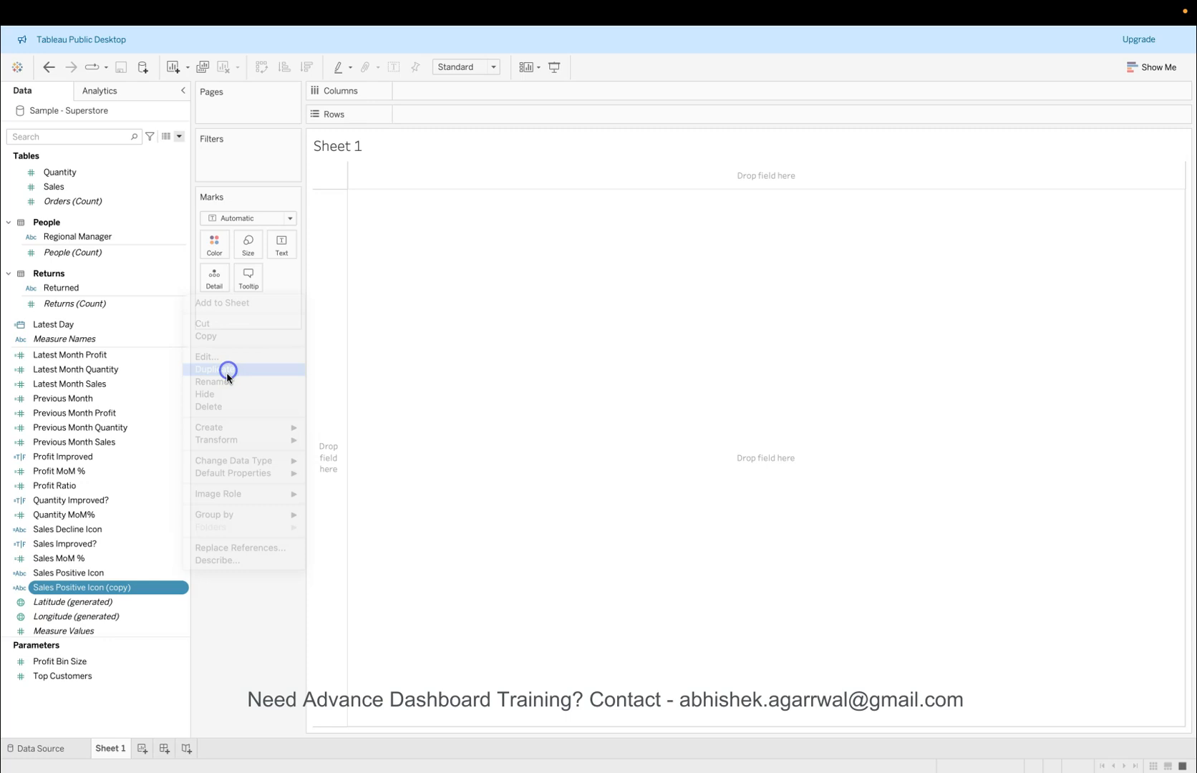
left_click(182, 587)
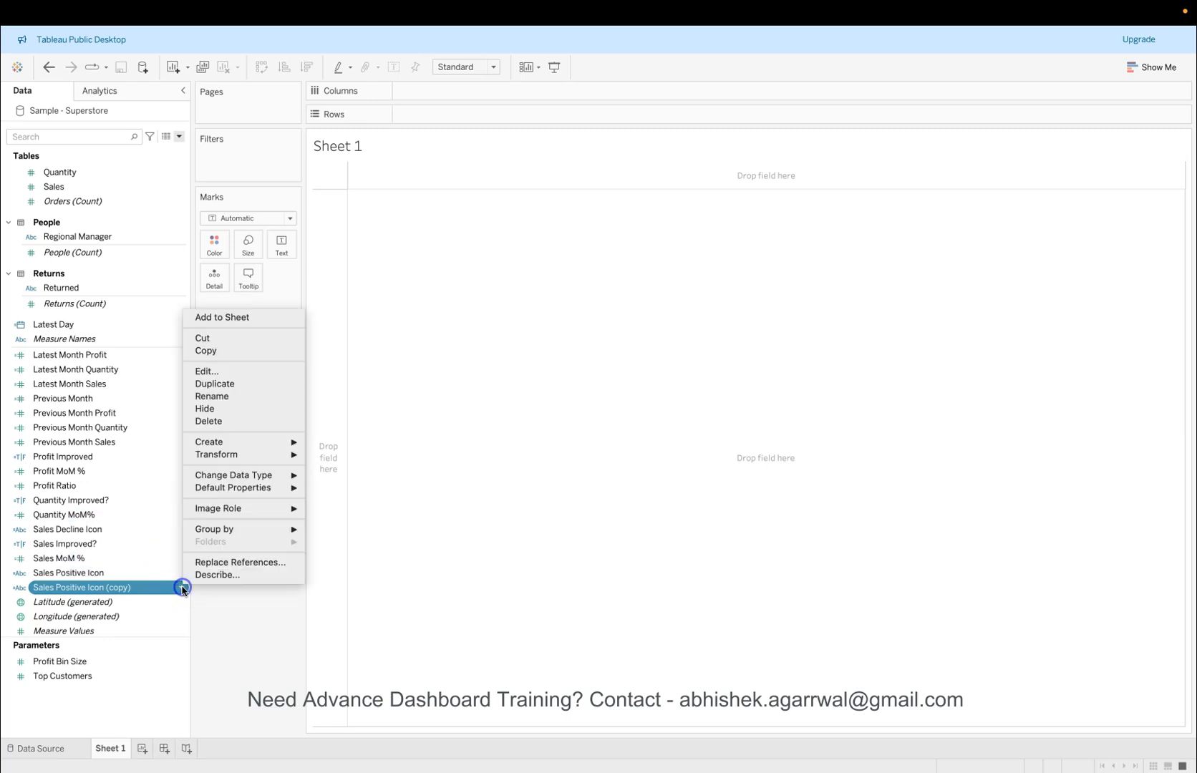
left_click(246, 383)
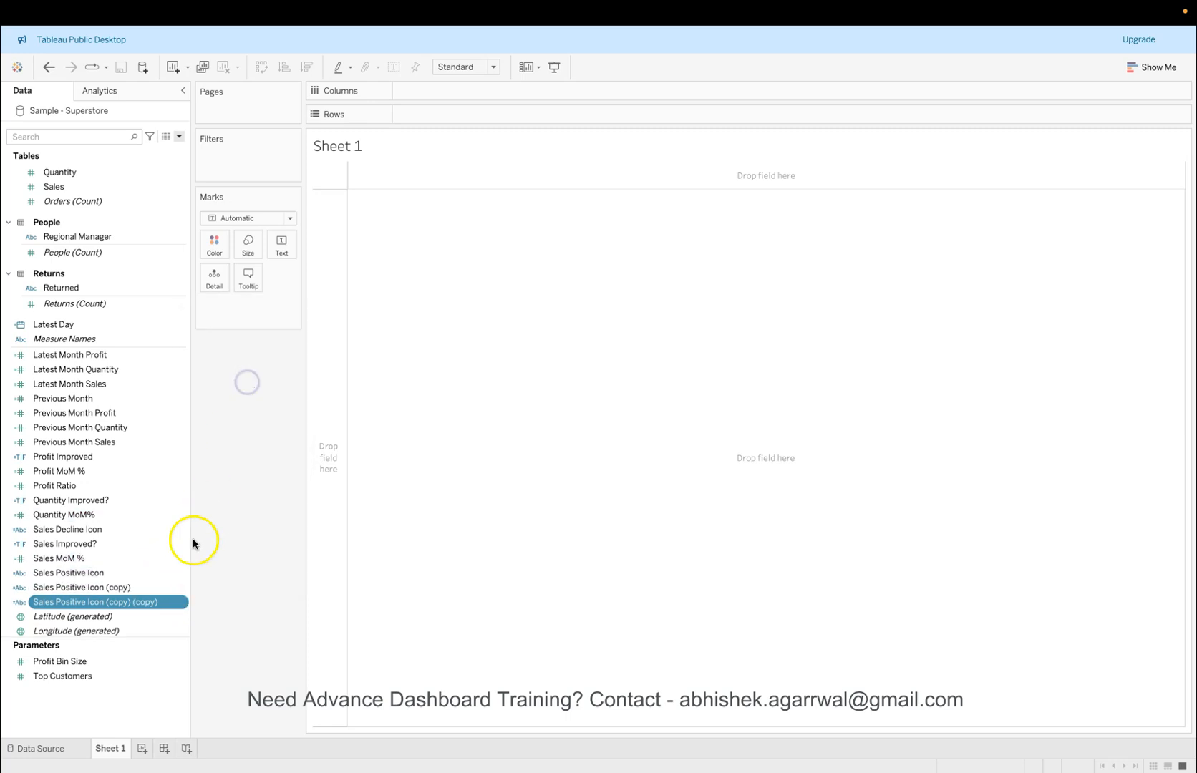
Step: Edit the first duplicate of Sales Positive Icon and change its name to Profit Positive Icon
left_click(181, 588)
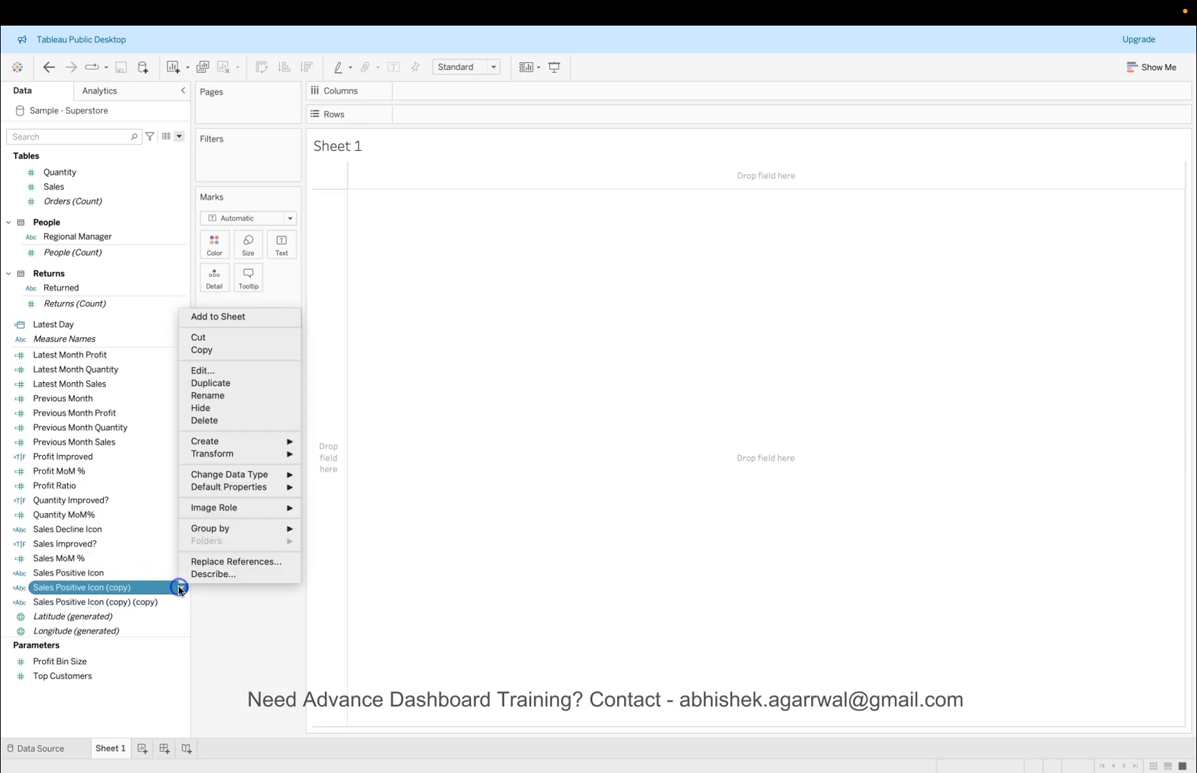
left_click(260, 371)
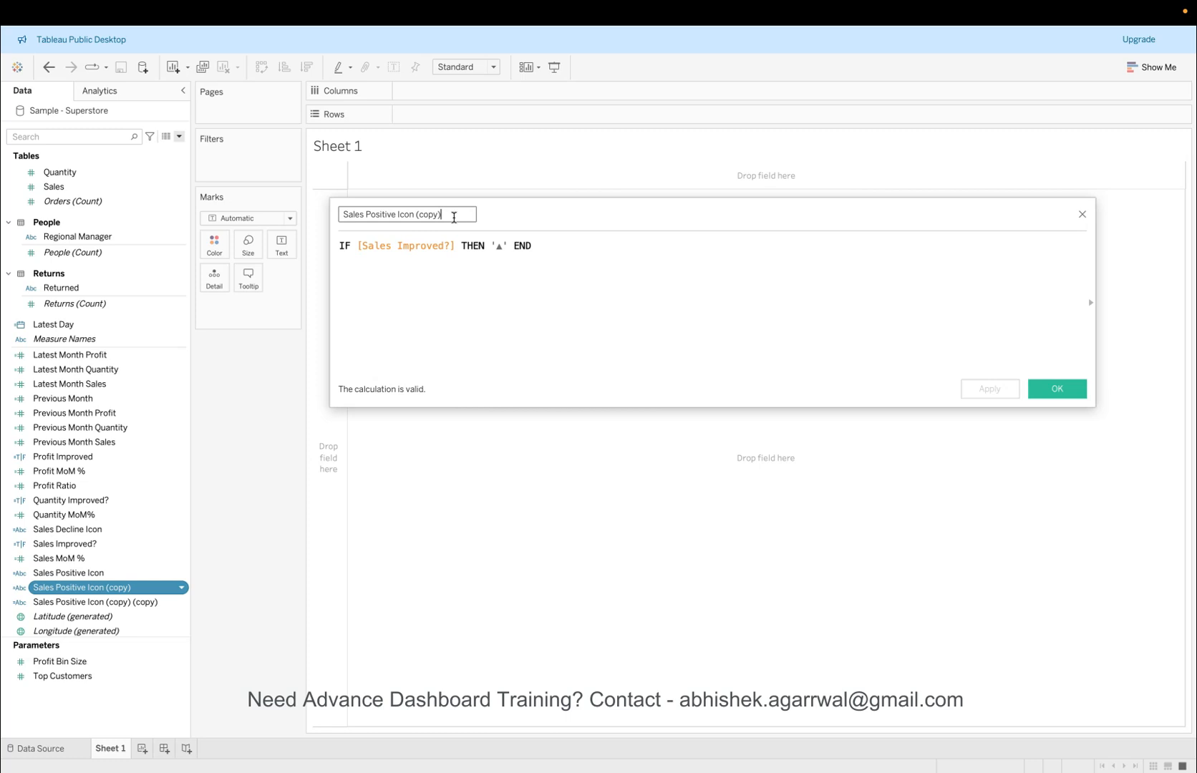
key("Delete")
Step: Replace [Sales Improved?] with [Profit Improved] in the Profit Positive Icon formula and save the field
double_click(390, 246)
key("BackSpace")
type("prof")
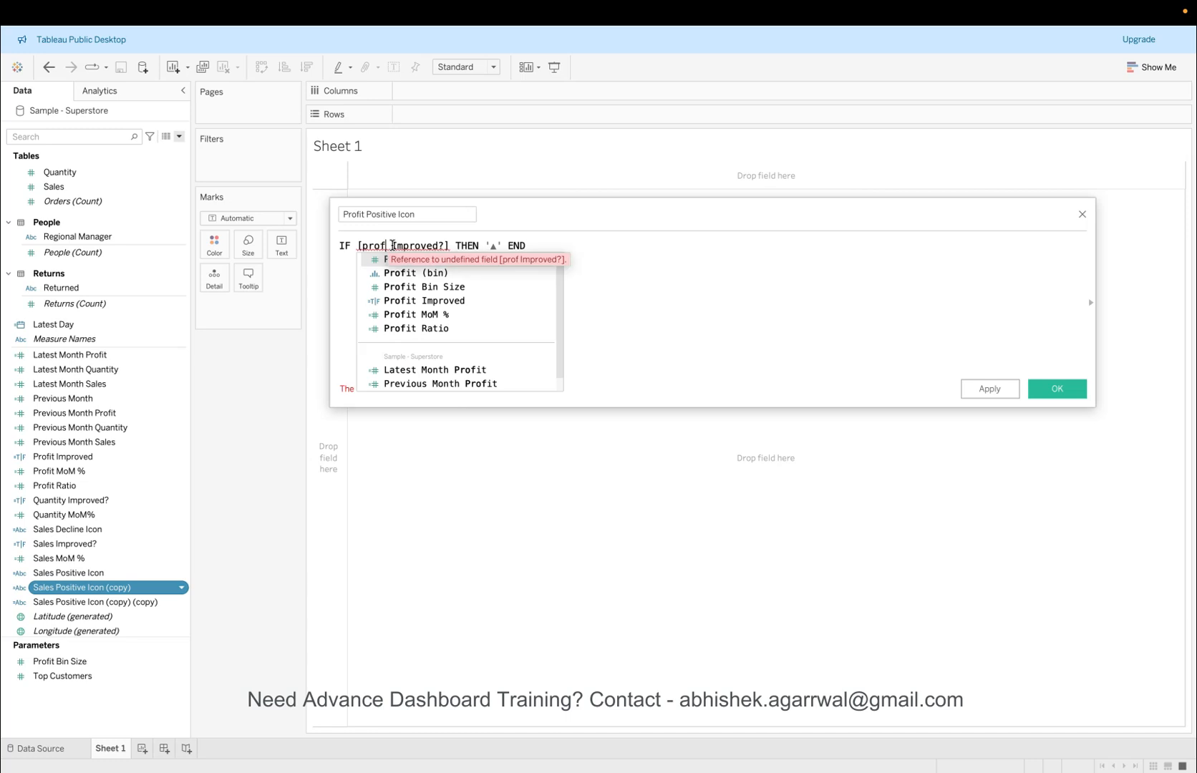
left_click_drag(450, 245, 360, 247)
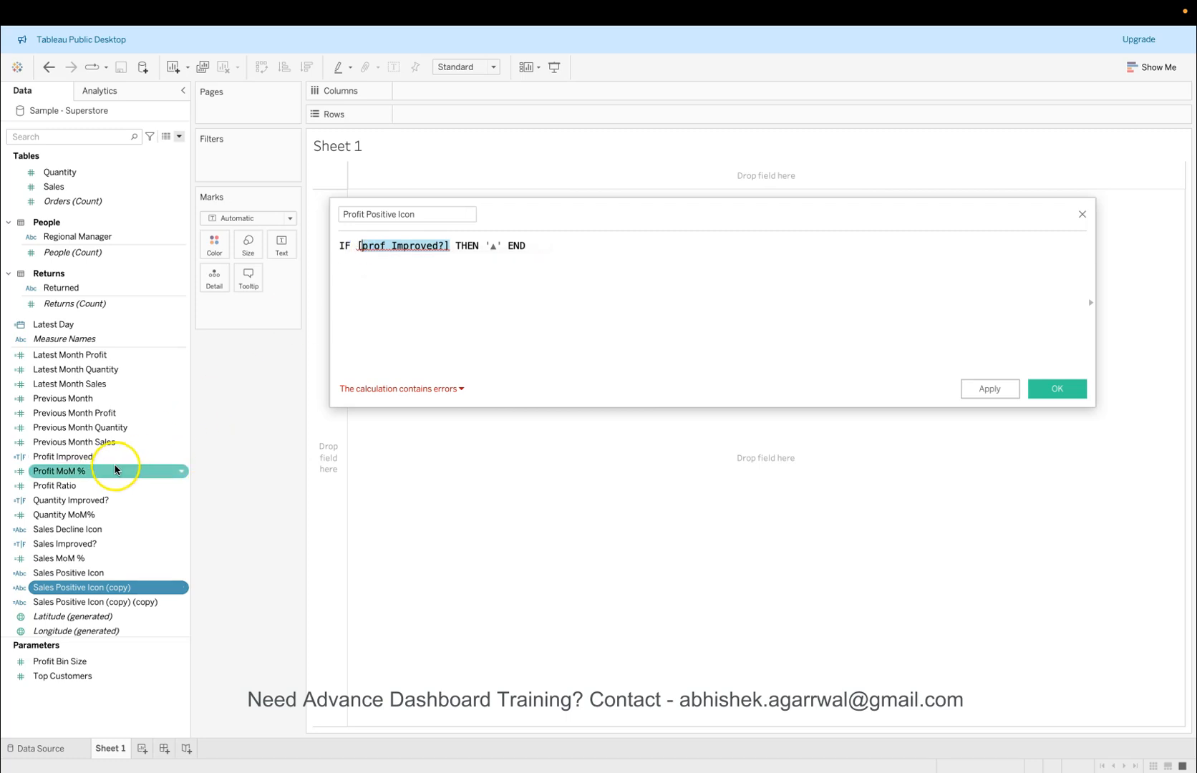
type("profi")
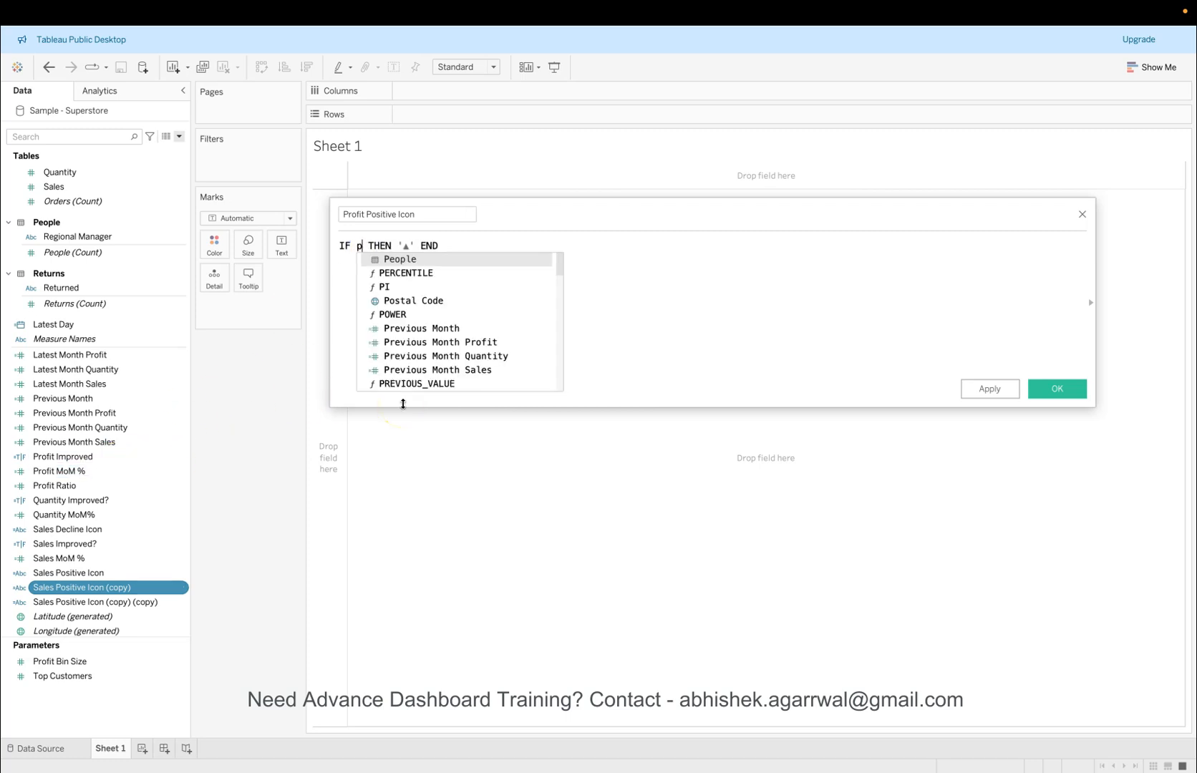
key("Down")
key("Down")
key("Down")
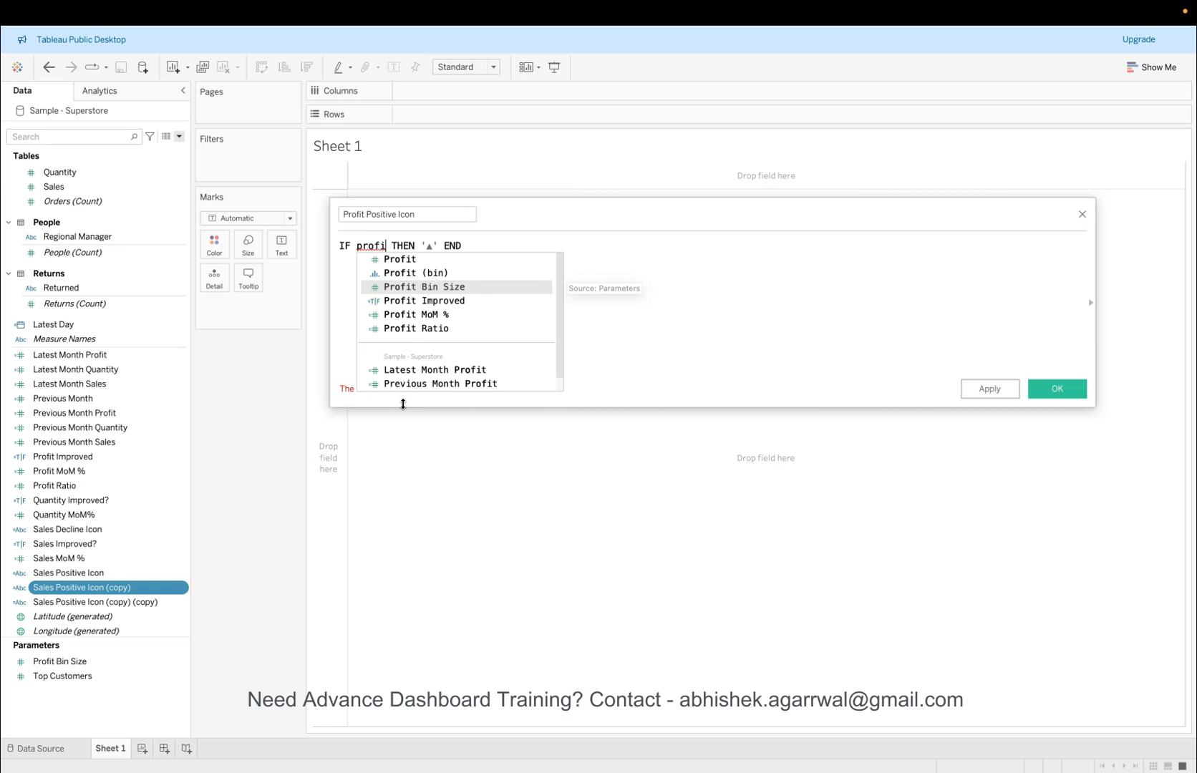
key("Return")
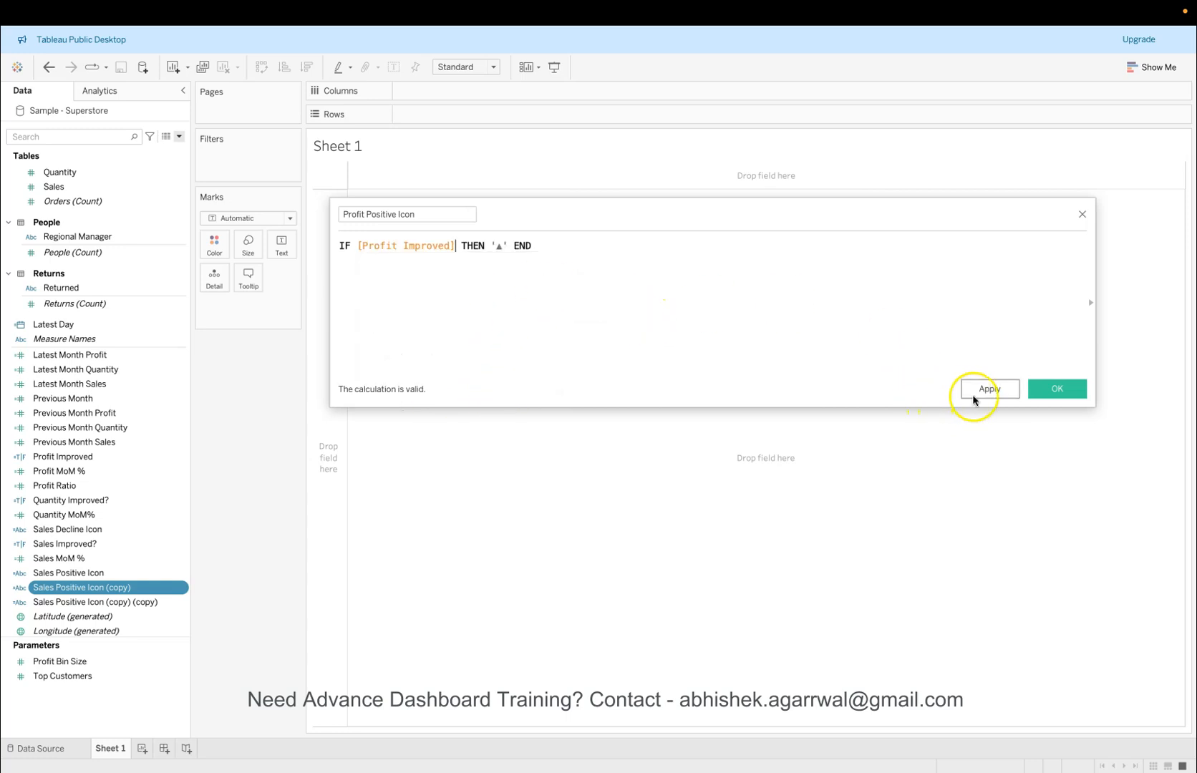
left_click(1051, 390)
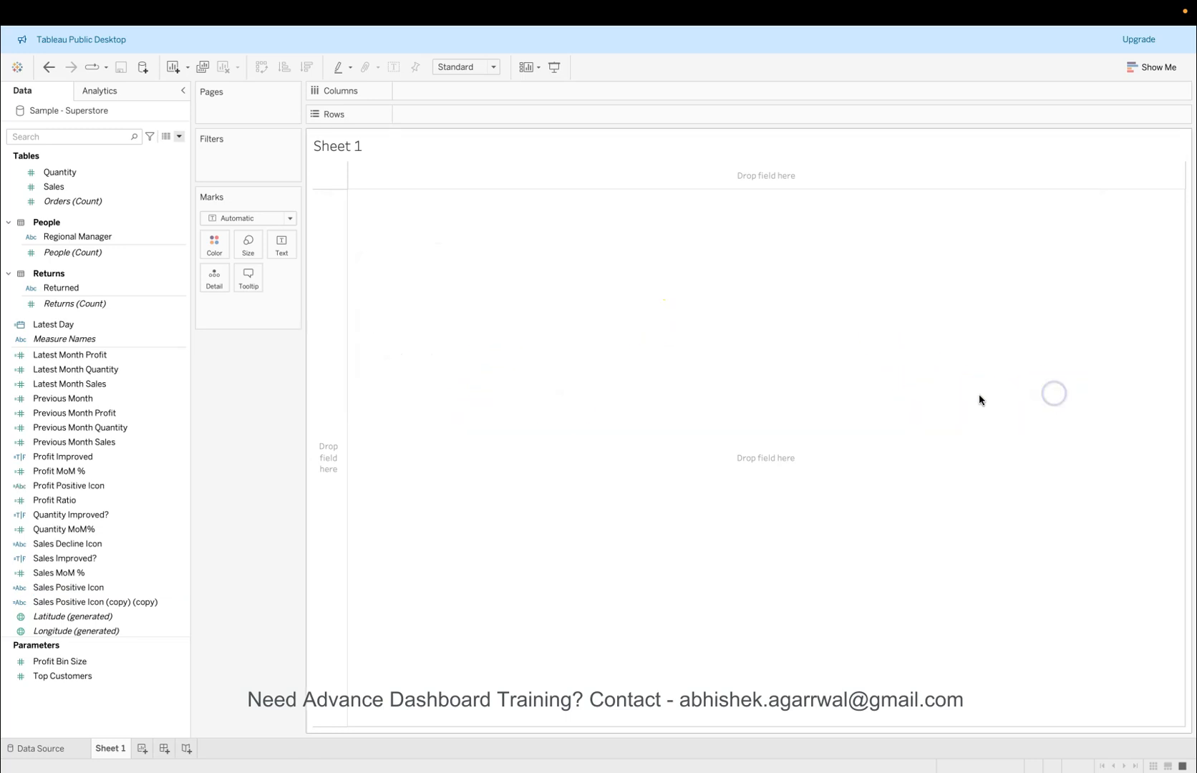
Step: Edit the remaining duplicate of Sales Positive Icon and change its name to Quantity Positive Icon
left_click(173, 601)
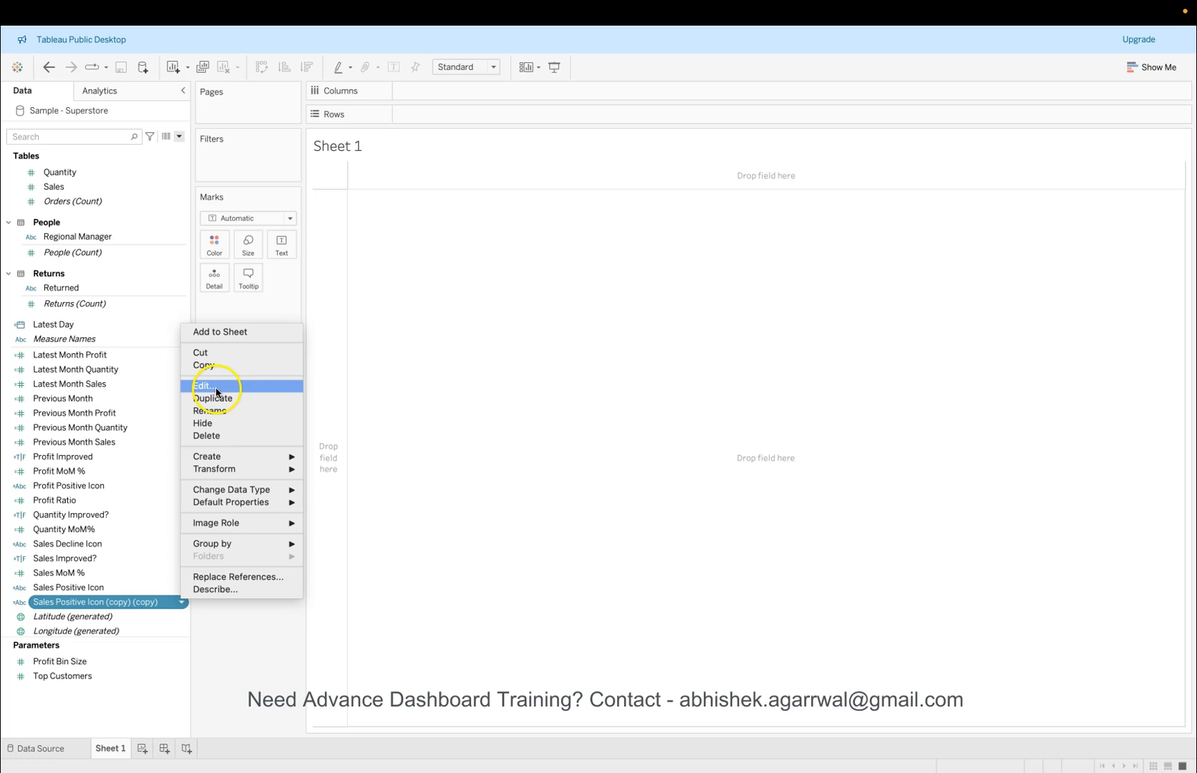
left_click(205, 386)
left_click(470, 215)
key("BackSpace")
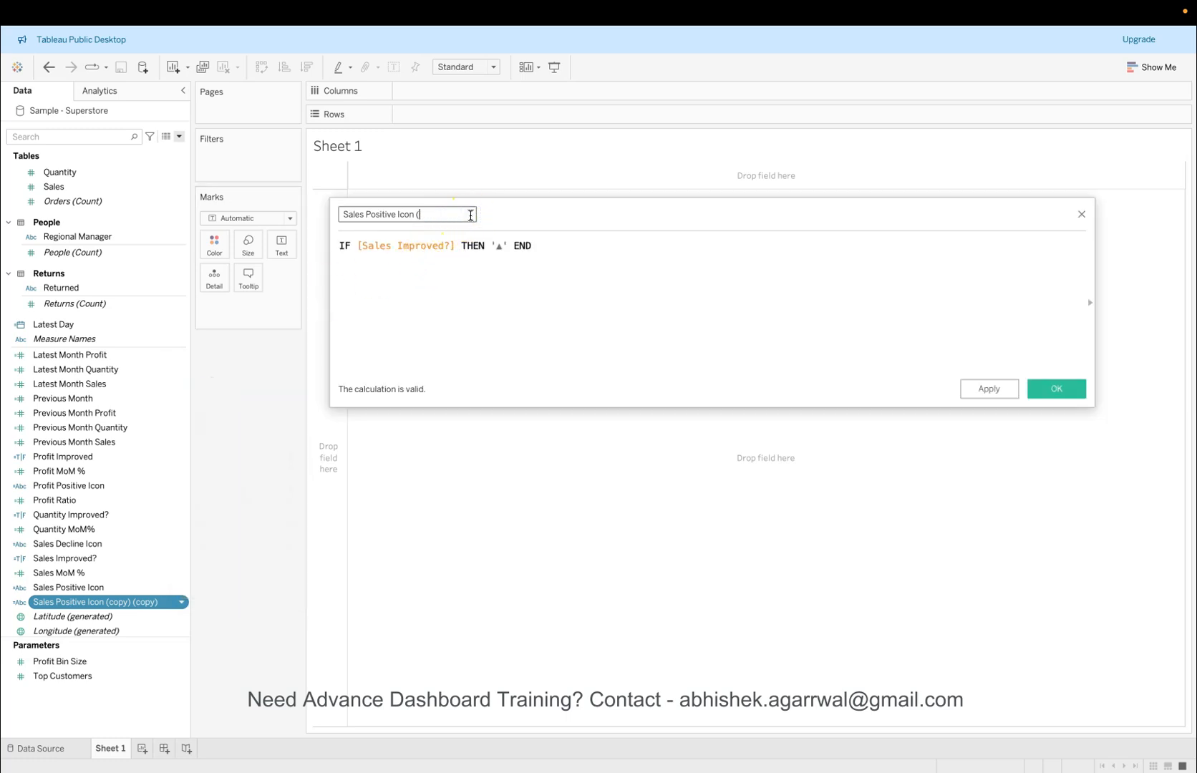
key("Right")
key("Right")
key("Right")
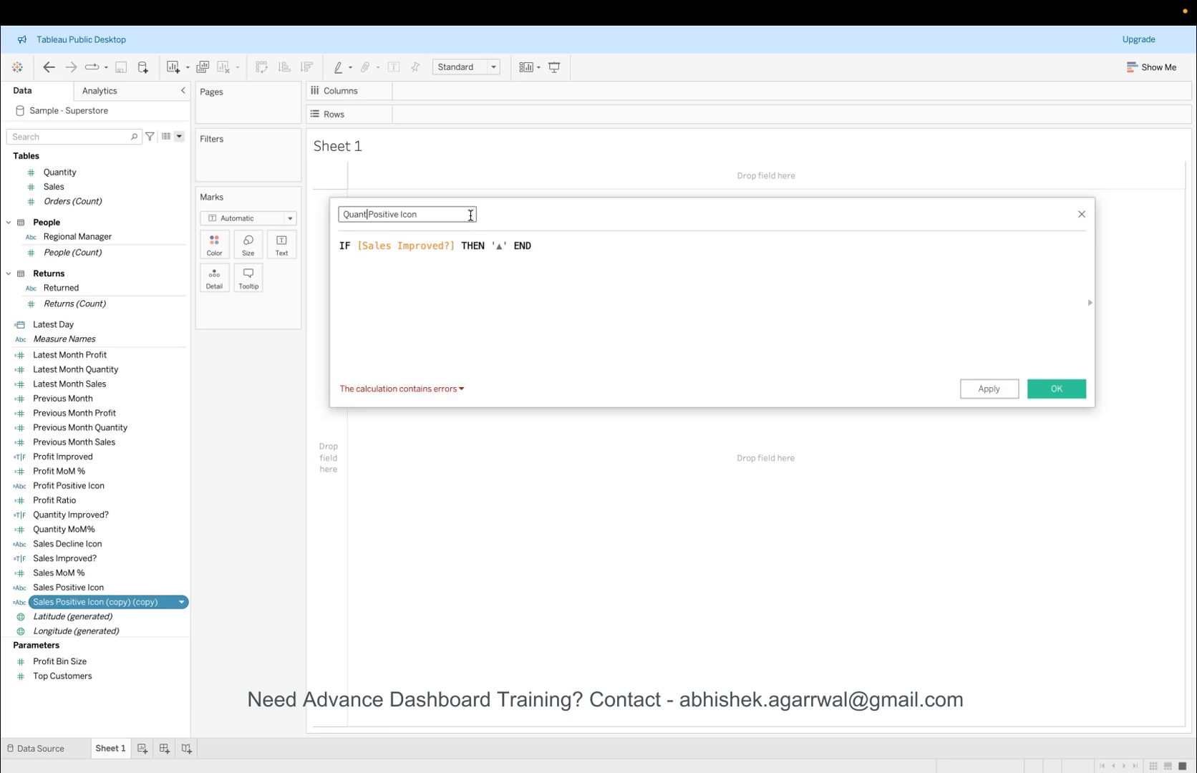
type("'")
Step: Replace [Sales Improved?] with [Quantity Improved?] in the Quantity Positive Icon formula and save the field
left_click_drag(357, 245, 416, 238)
type("quan")
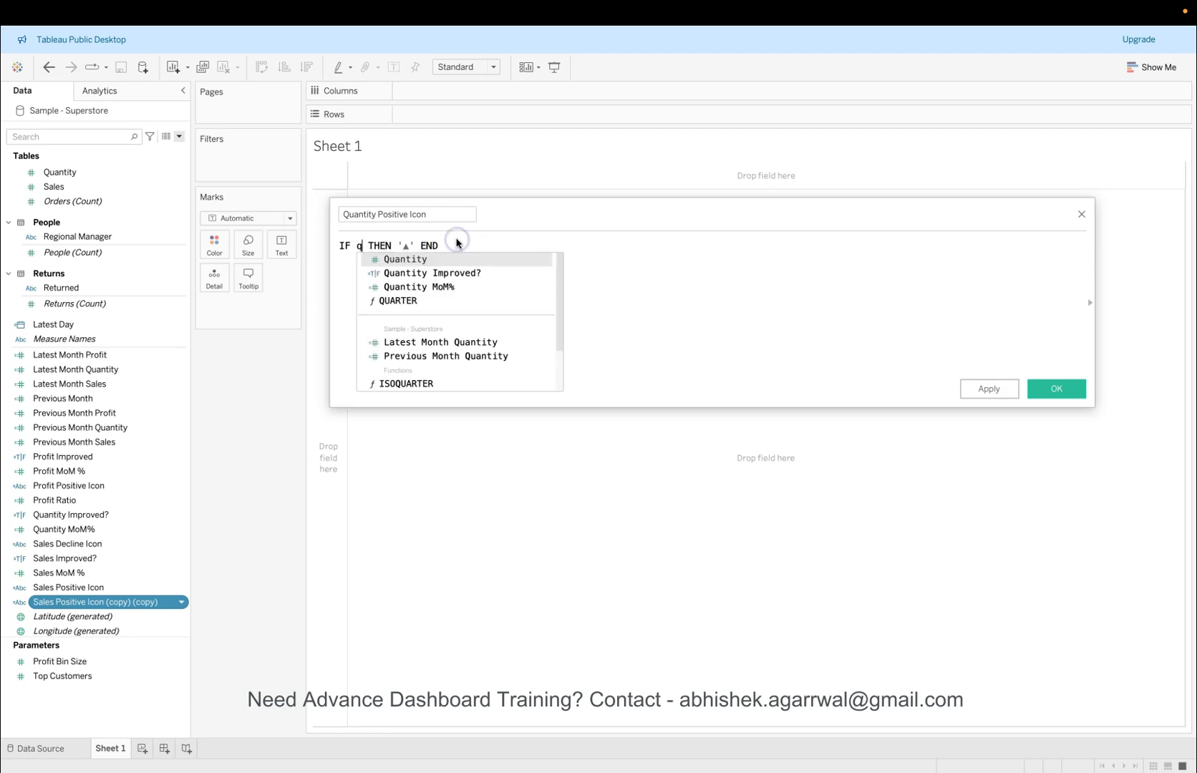
key("Down")
key("Return")
left_click(473, 237)
left_click(977, 393)
left_click(1050, 387)
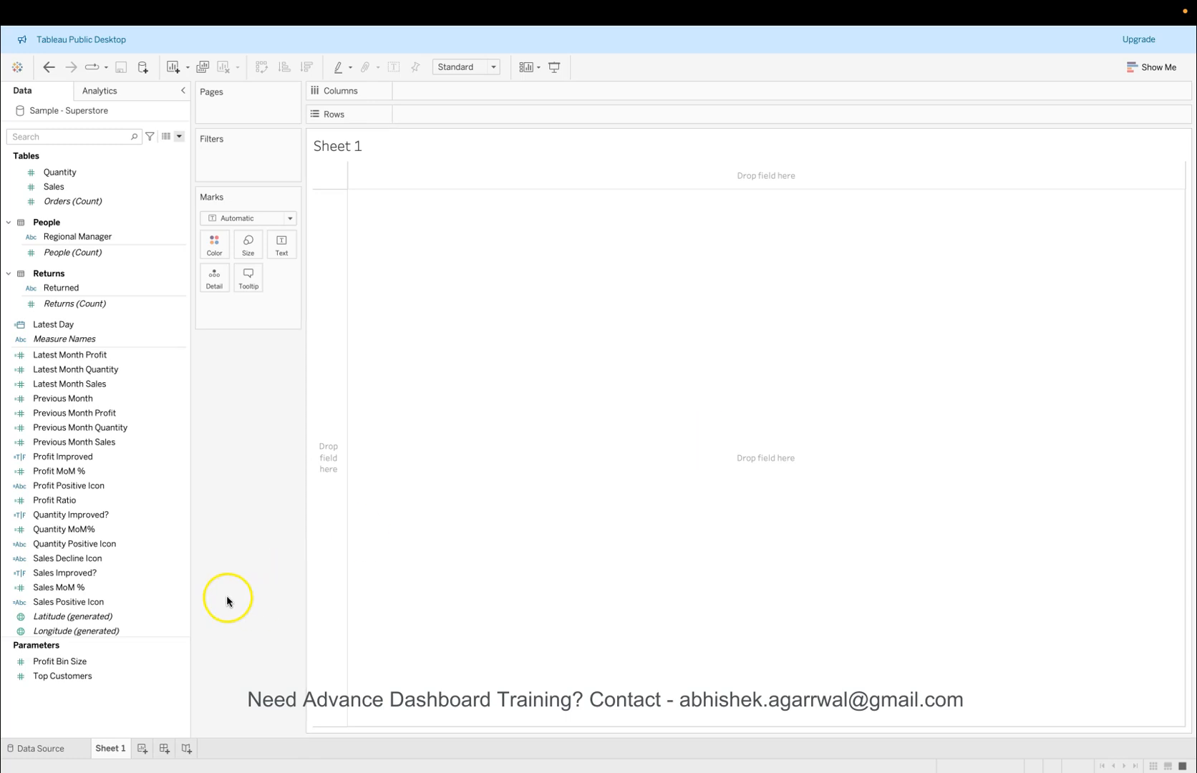
Step: Make two duplicates of the Sales Decline Icon field
right_click(177, 559)
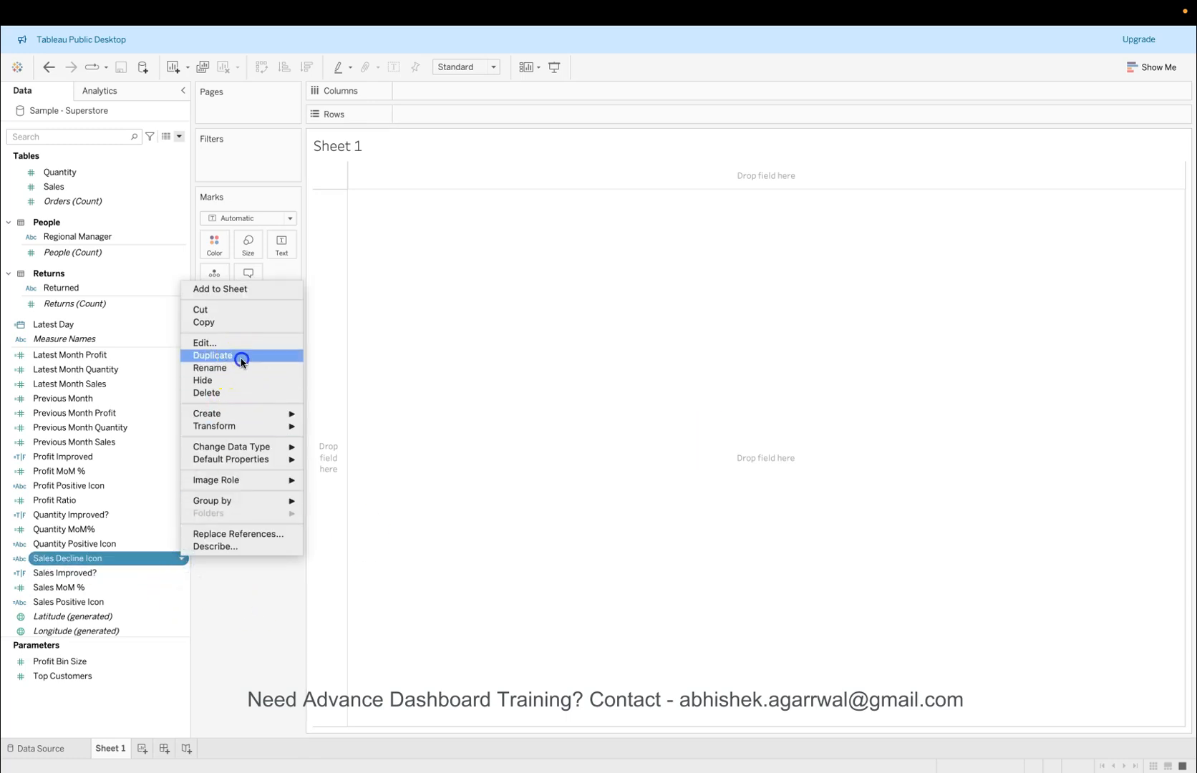
left_click(241, 361)
right_click(182, 573)
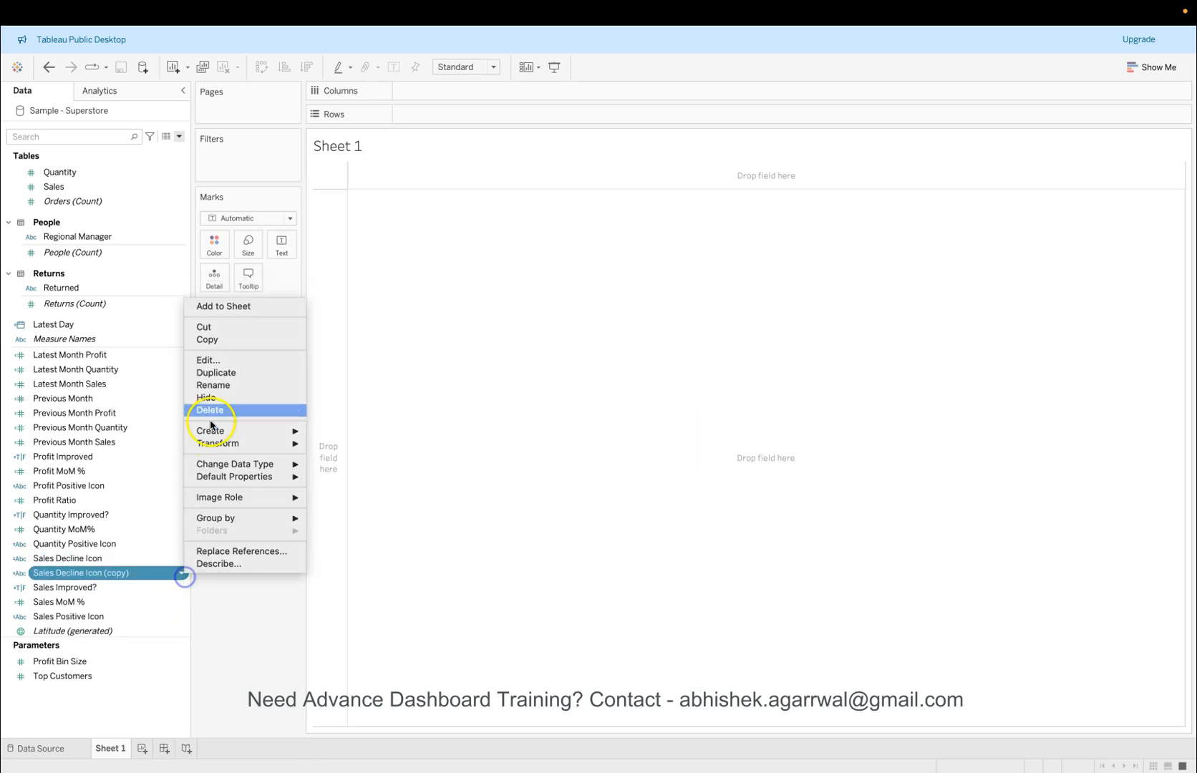
left_click(223, 374)
Step: Edit the first duplicate of Sales Decline Icon and change its name to Profit Decline Icon
right_click(180, 573)
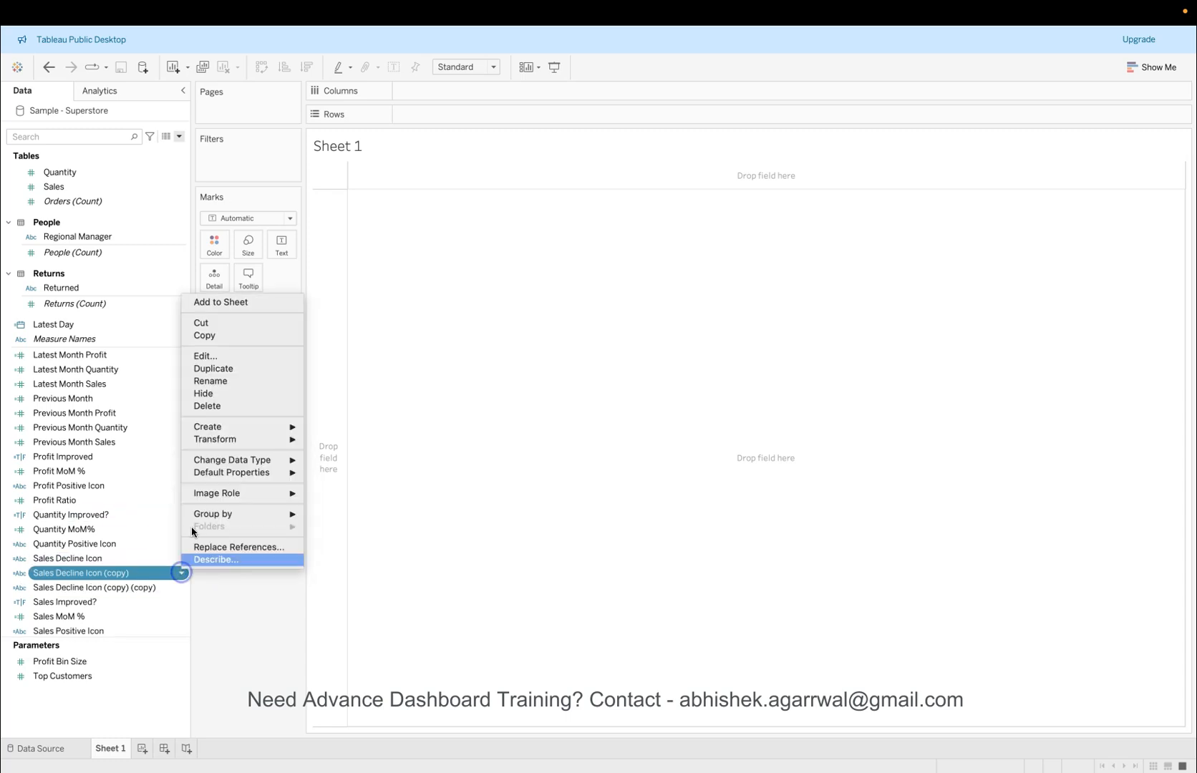
left_click(225, 360)
left_click(459, 214)
key("BackSpace")
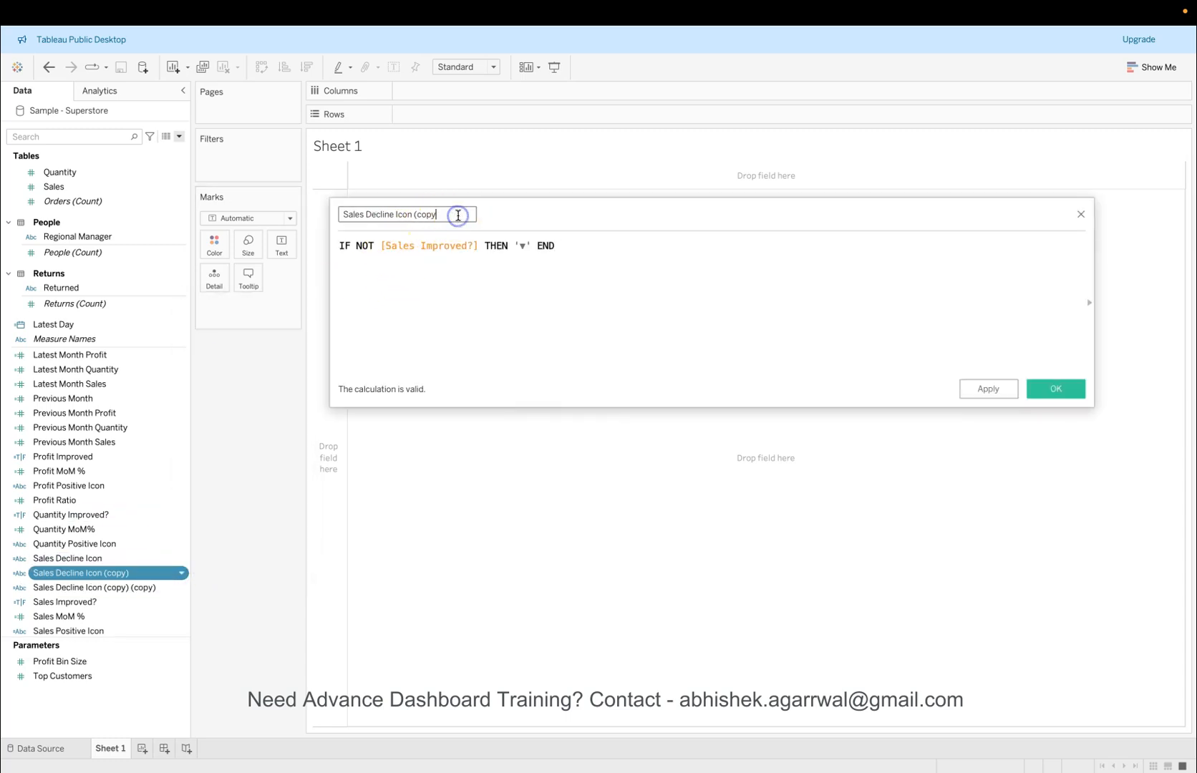
key("Right")
key("Right")
key("Right")
key("Right")
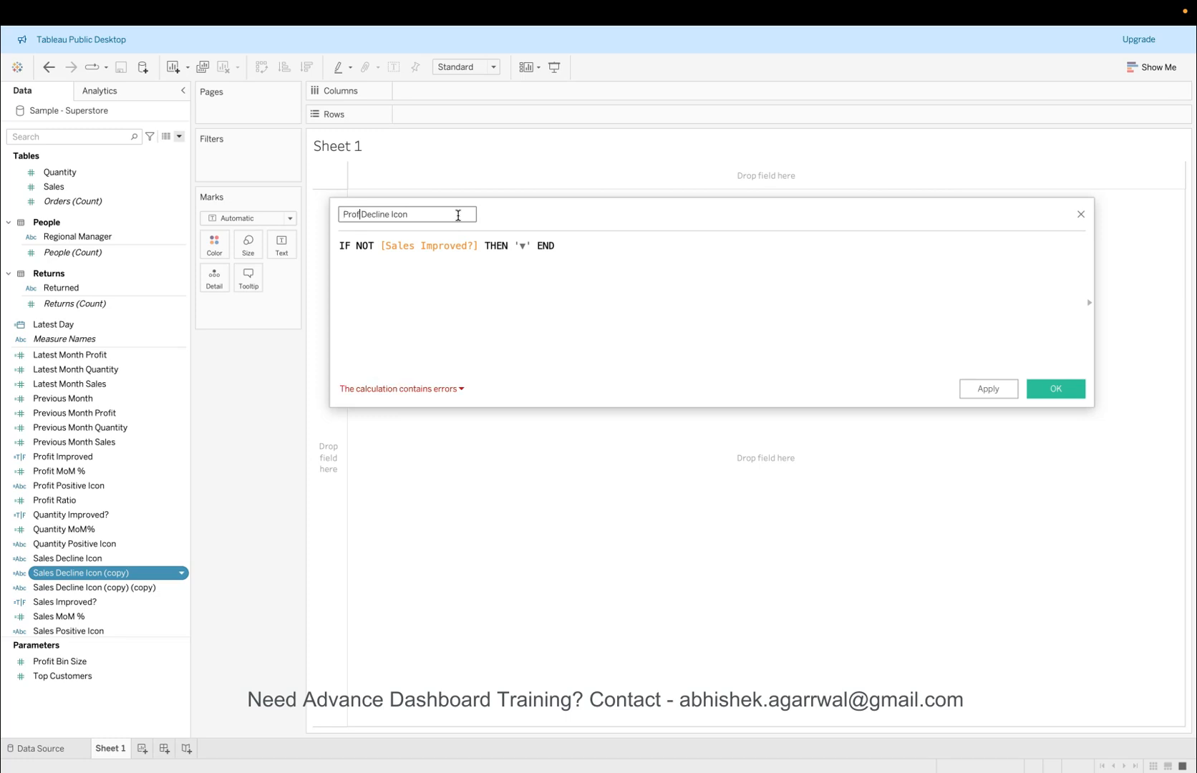
Step: Replace [Sales Improved?] with [Profit Improved] in the Profit Decline Icon formula and save the field
left_click(385, 246)
left_click_drag(382, 246, 423, 246)
type("profi")
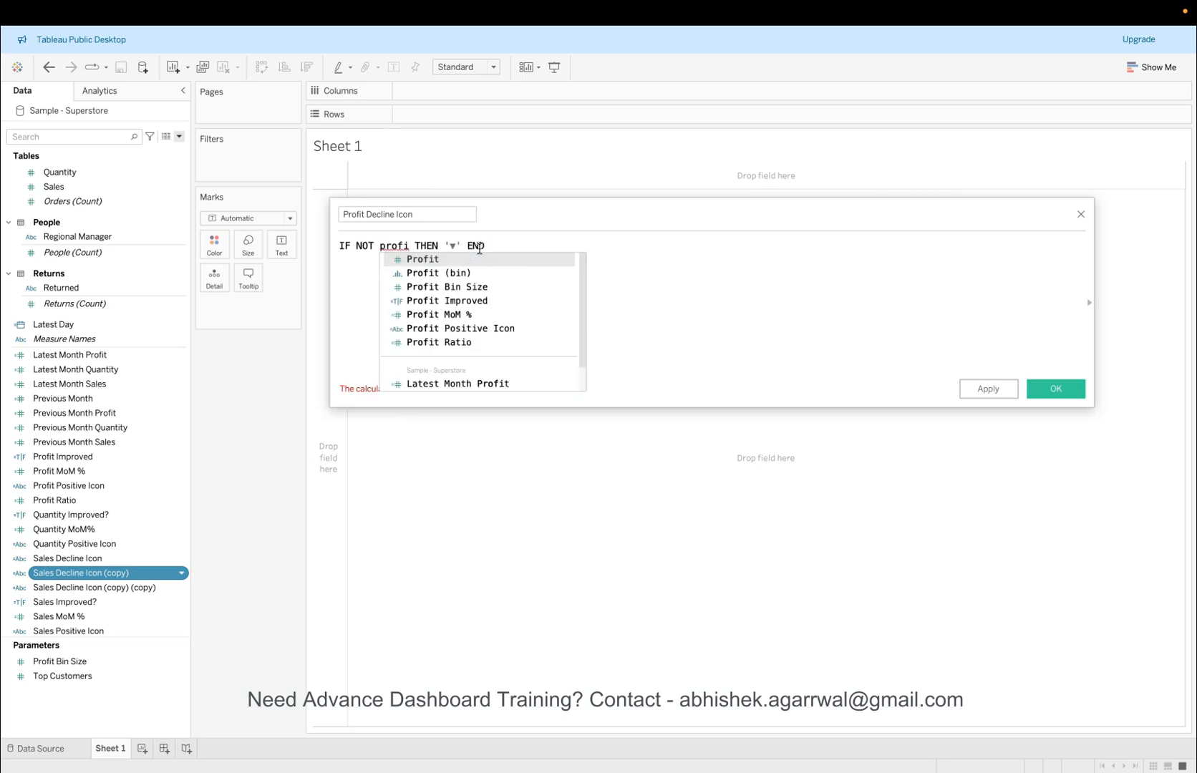
key("Down")
key("Down")
key("Down")
key("Down")
key("Down")
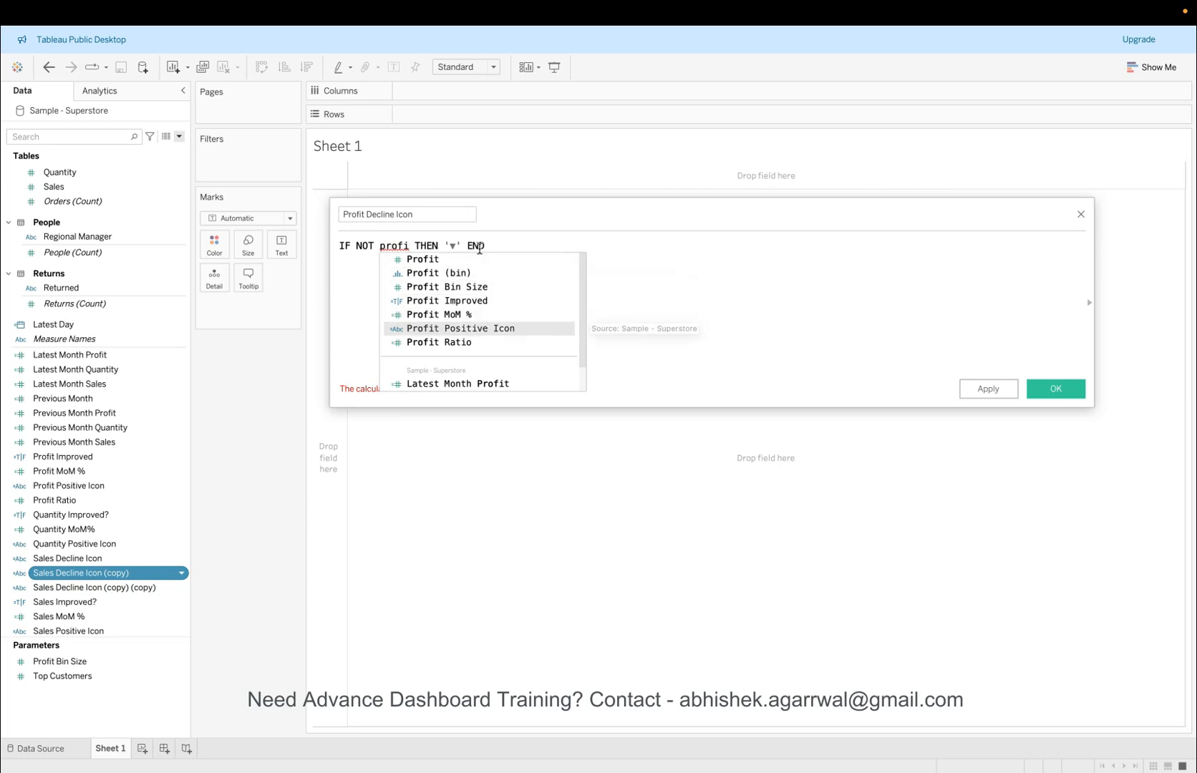
key("Up")
key("Up")
key("Return")
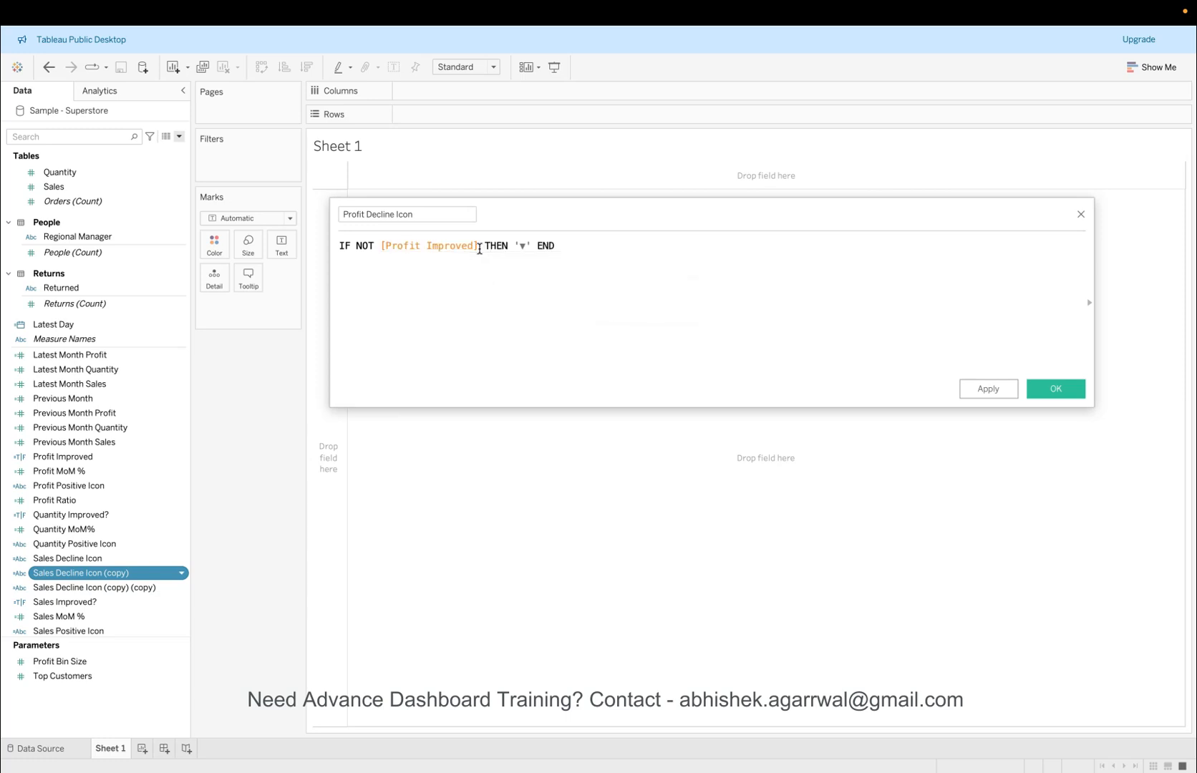
left_click(1057, 389)
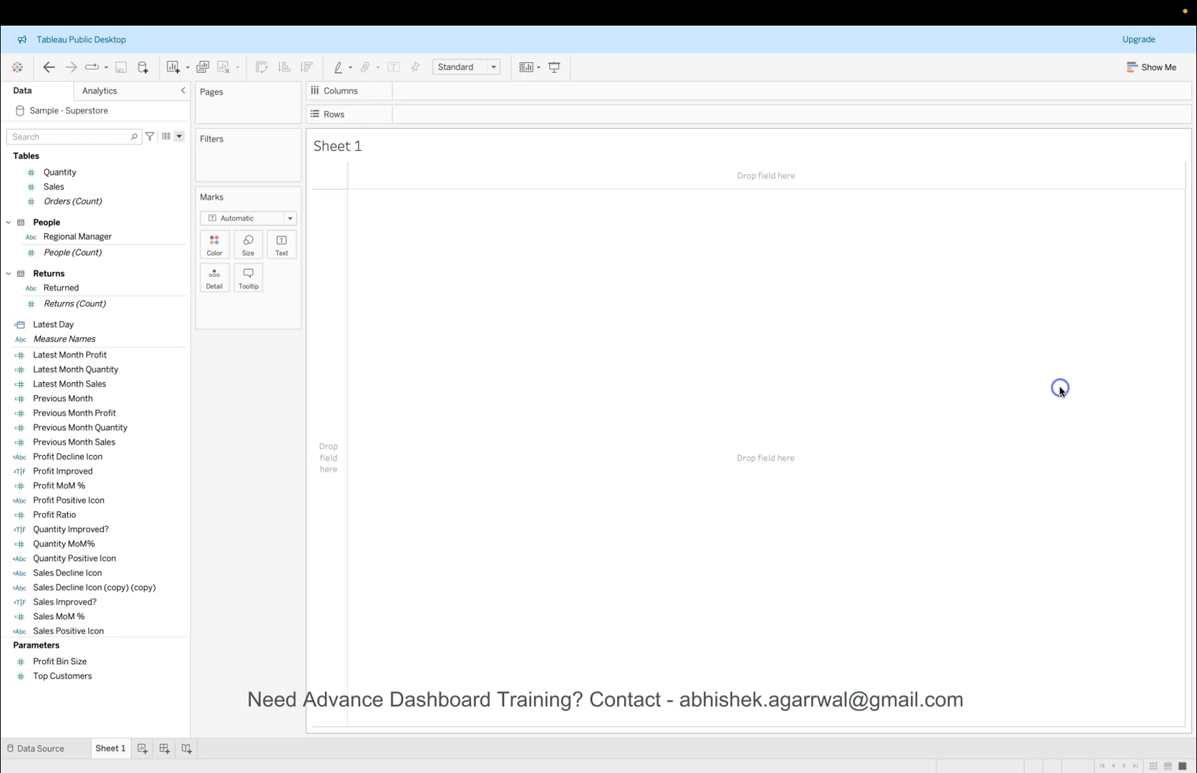
Step: Edit the remaining duplicate of Sales Decline Icon and change its name to Quantity Decline Icon
left_click(169, 589)
left_click(183, 589)
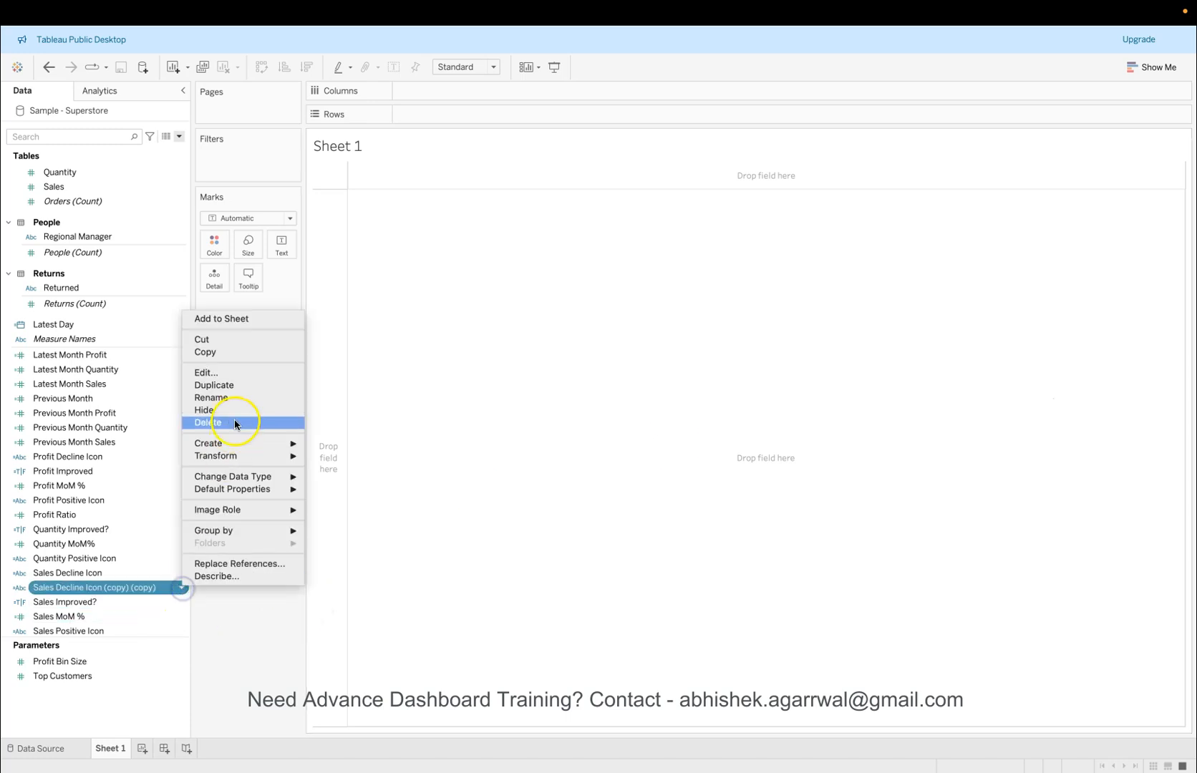
left_click(241, 373)
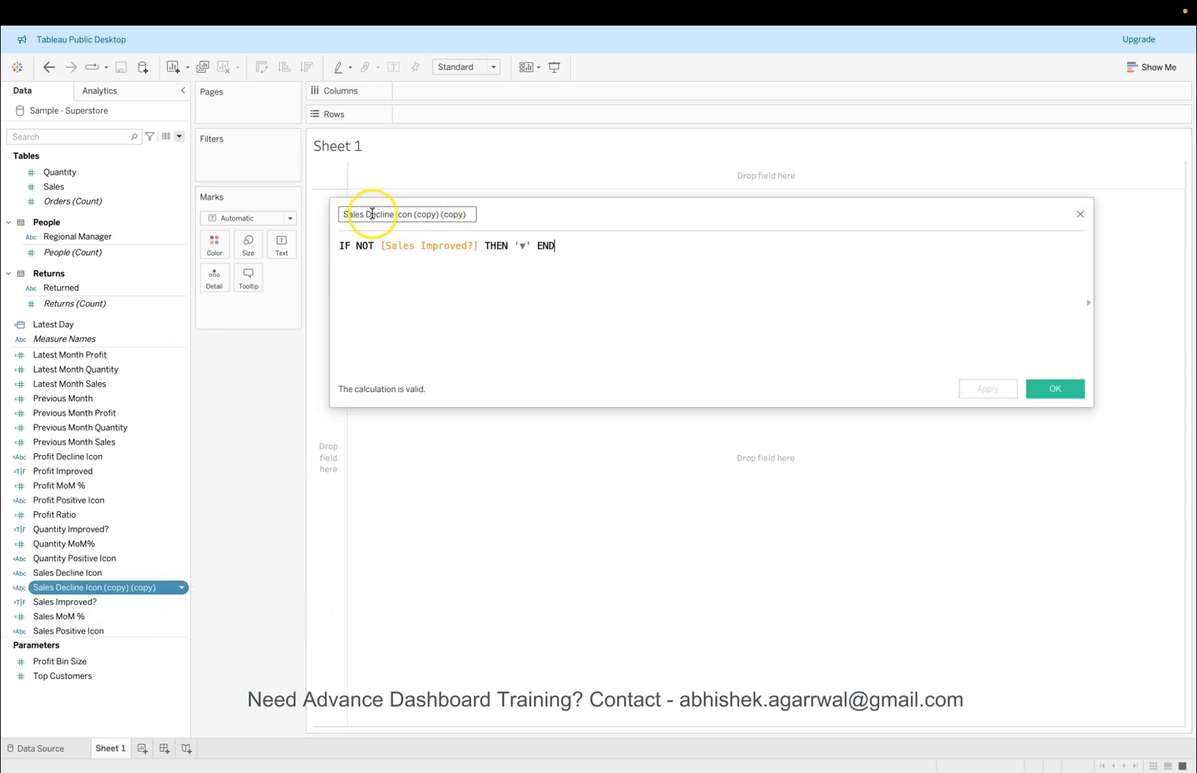
left_click(465, 215)
key("BackSpace")
key("BackSpace")
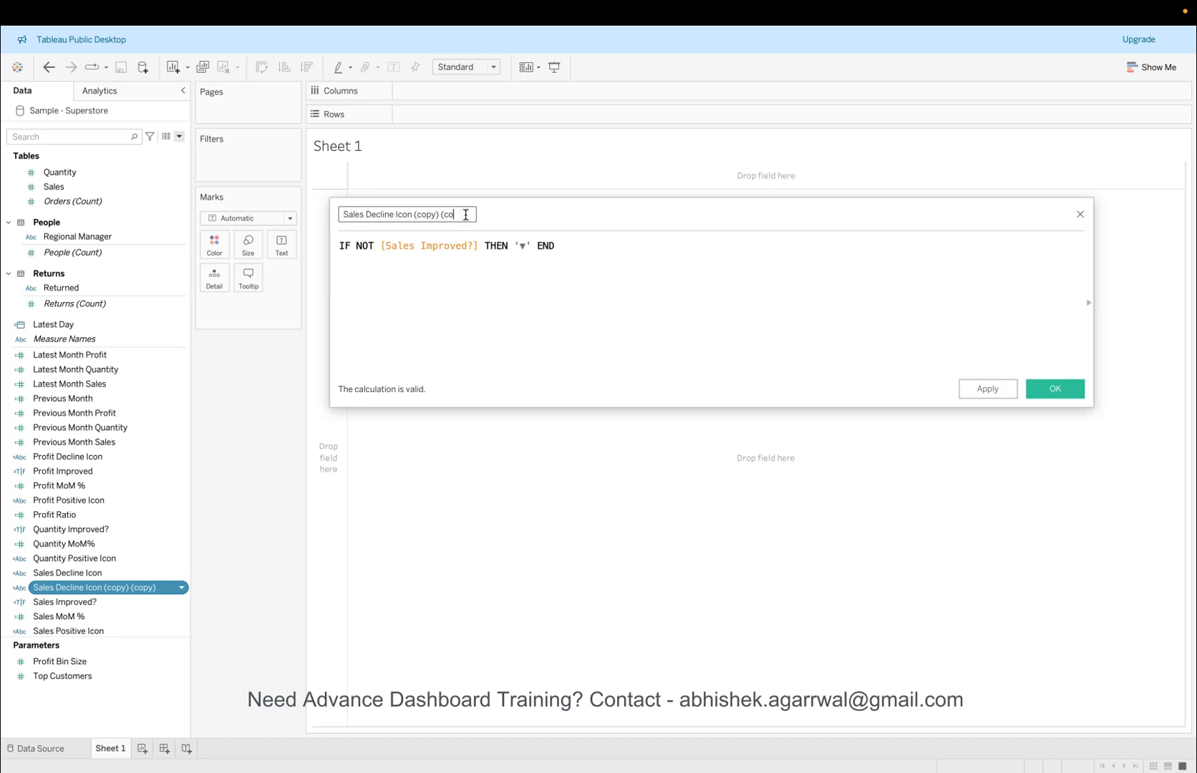
key("Right")
key("Right")
key("Right")
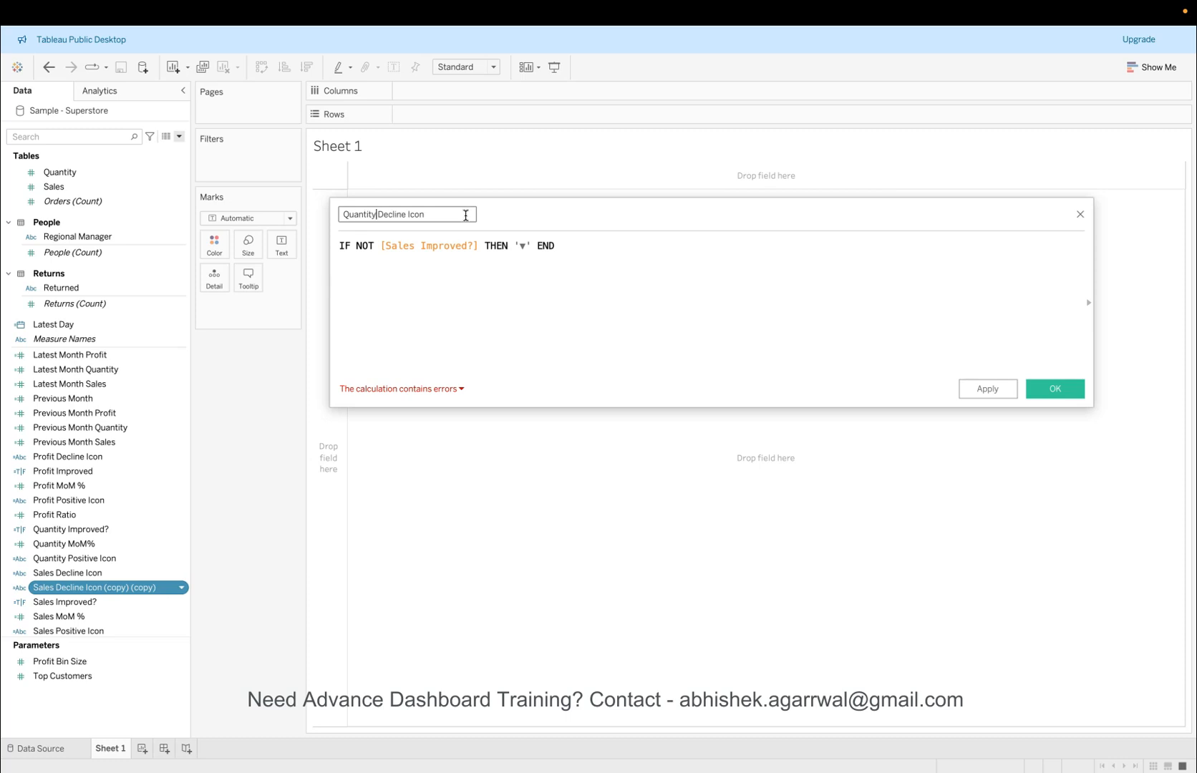
Step: Replace [Sales Improved?] with [Quantity Improved?] in the Quantity Decline Icon formula and save the field
left_click_drag(379, 246, 445, 245)
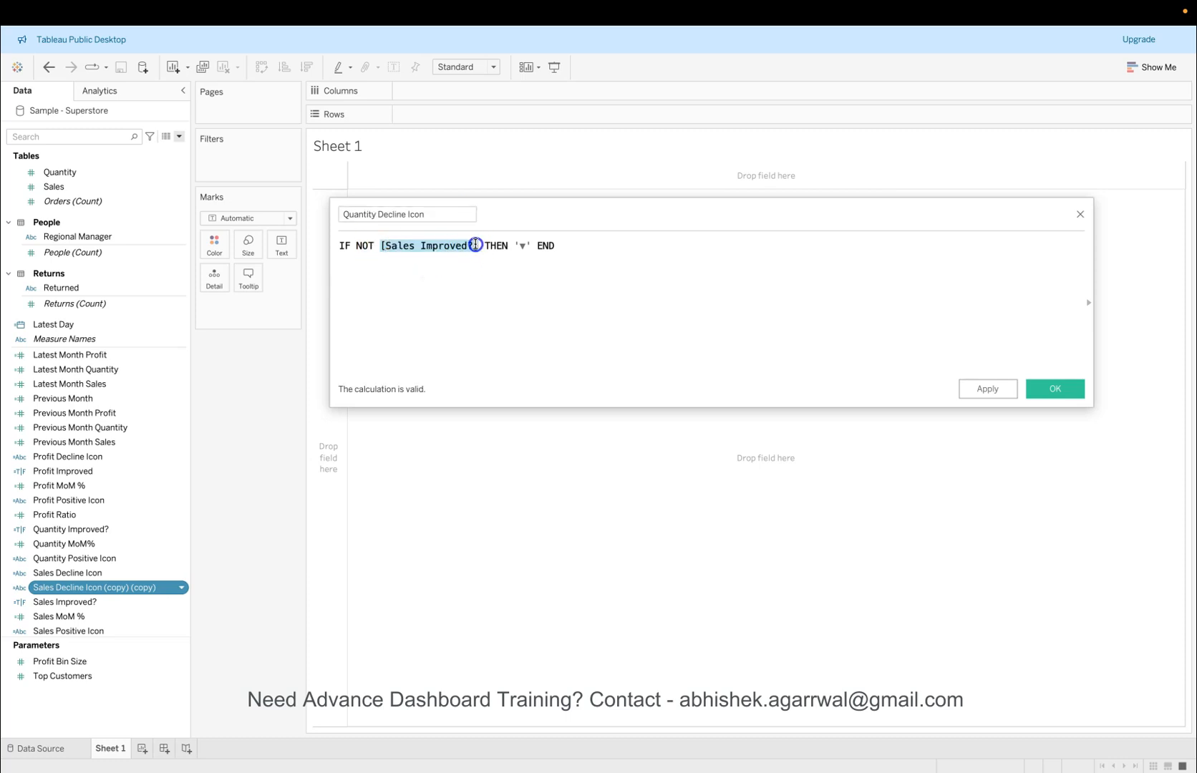
type("quan")
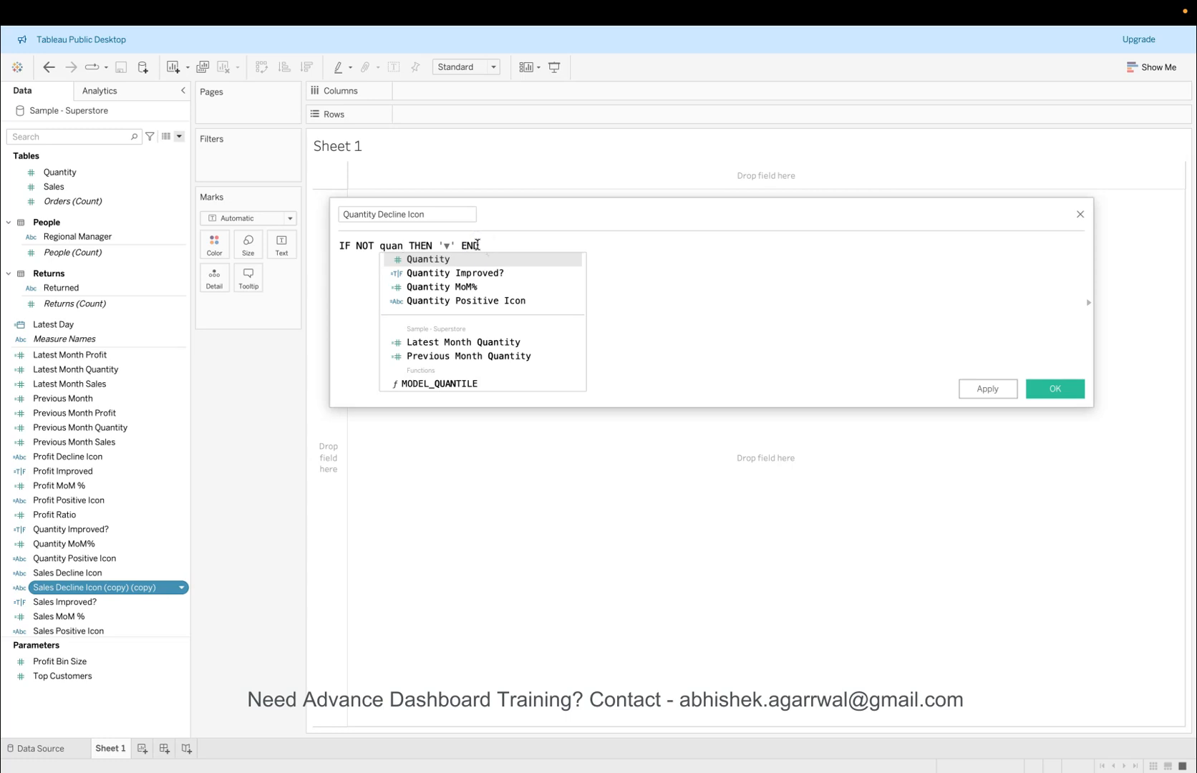
key("Down")
key("Return")
left_click(363, 257)
left_click(494, 255)
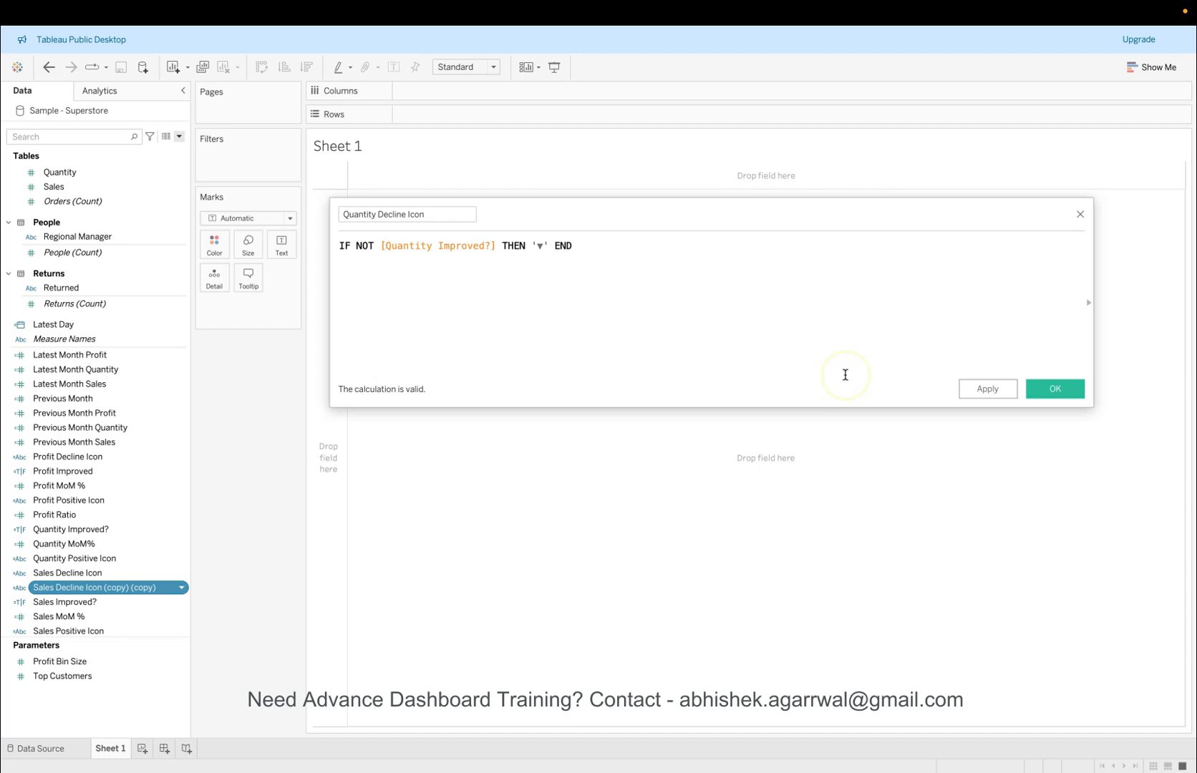
left_click(1055, 388)
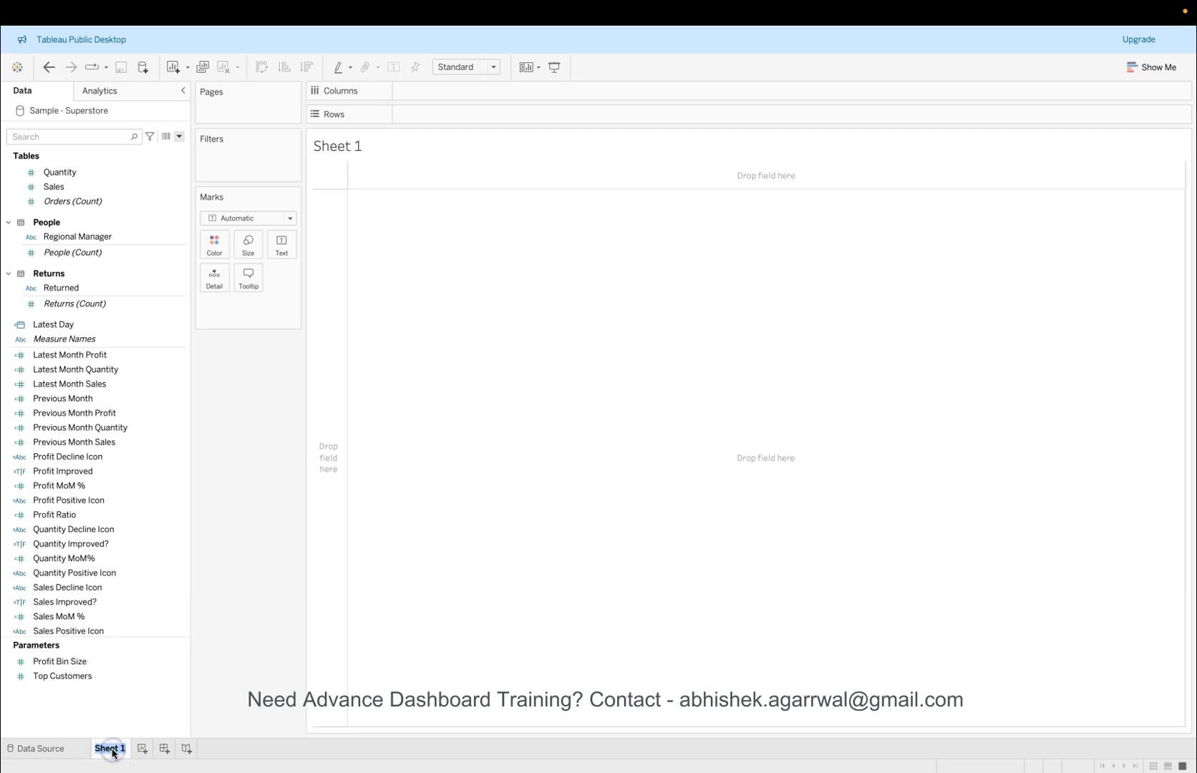
Step: Rename the sheet as Revenue KPI and place Latest Month Sales on the text mark
type("KP")
key("Return")
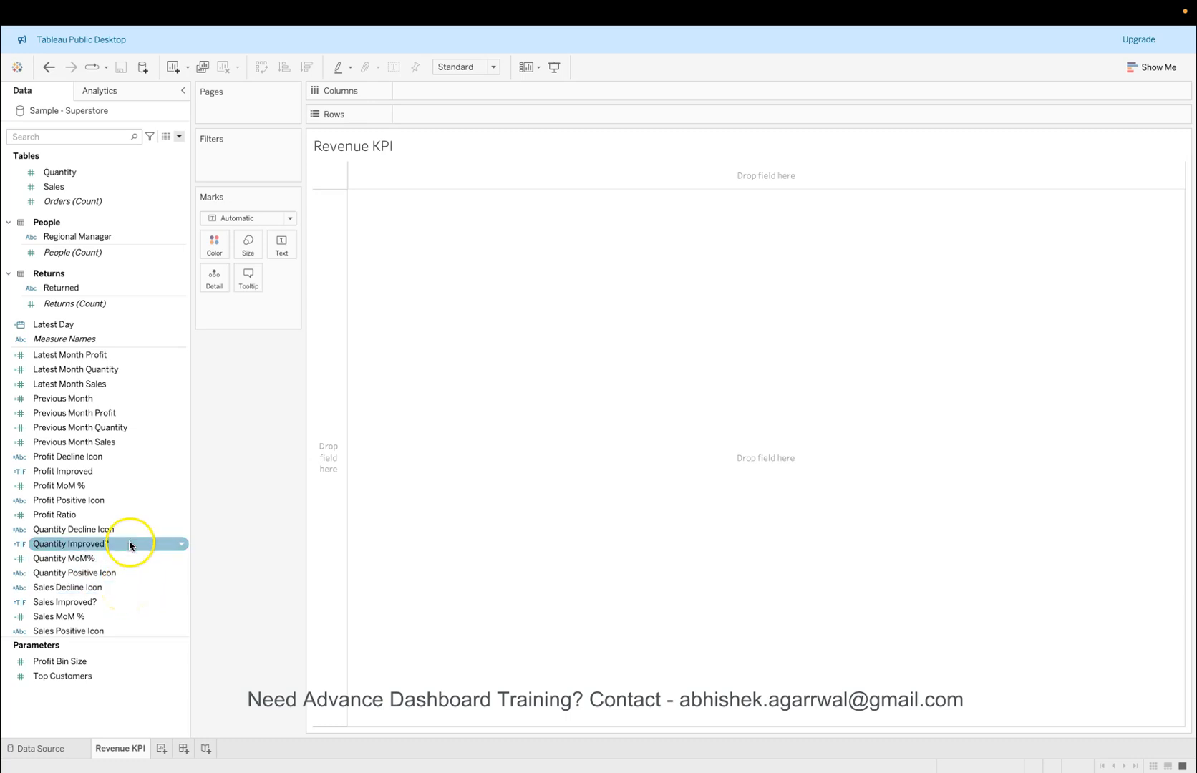
scroll(129, 544, "up", 1)
left_click_drag(128, 398, 284, 250)
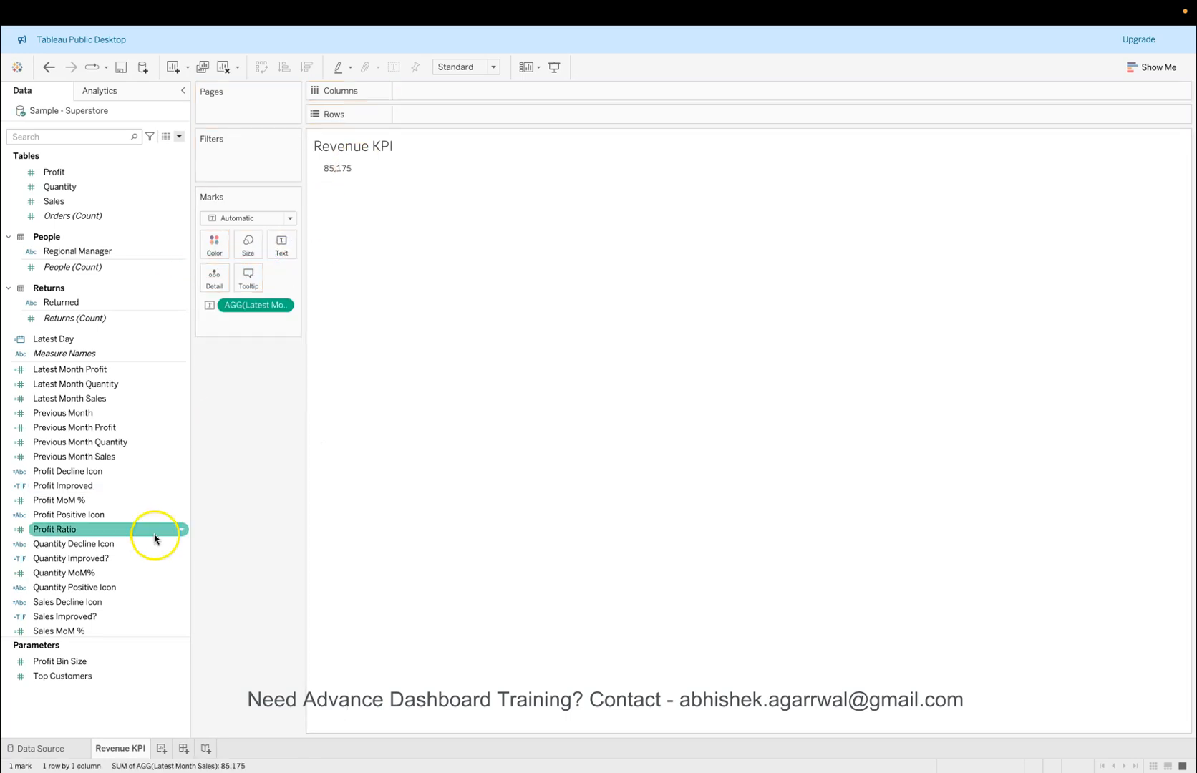
mouse_move(350, 174)
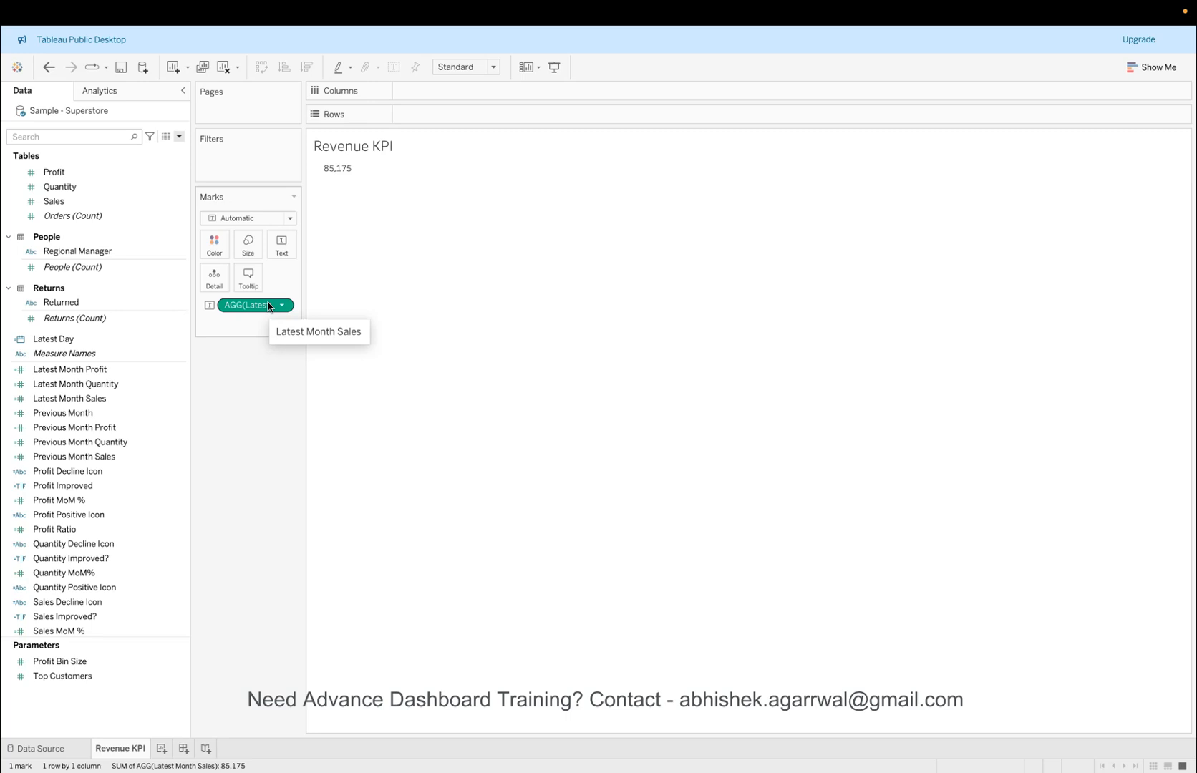
left_click(236, 442)
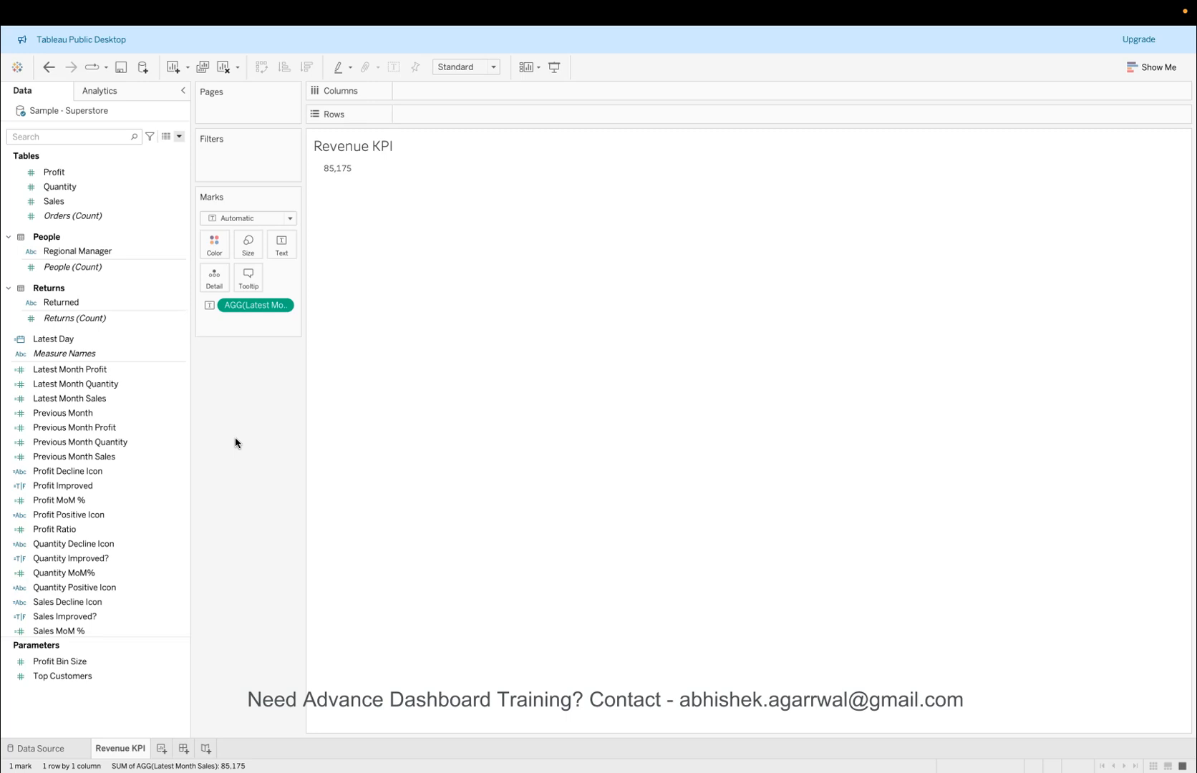
left_click(173, 414)
mouse_move(342, 171)
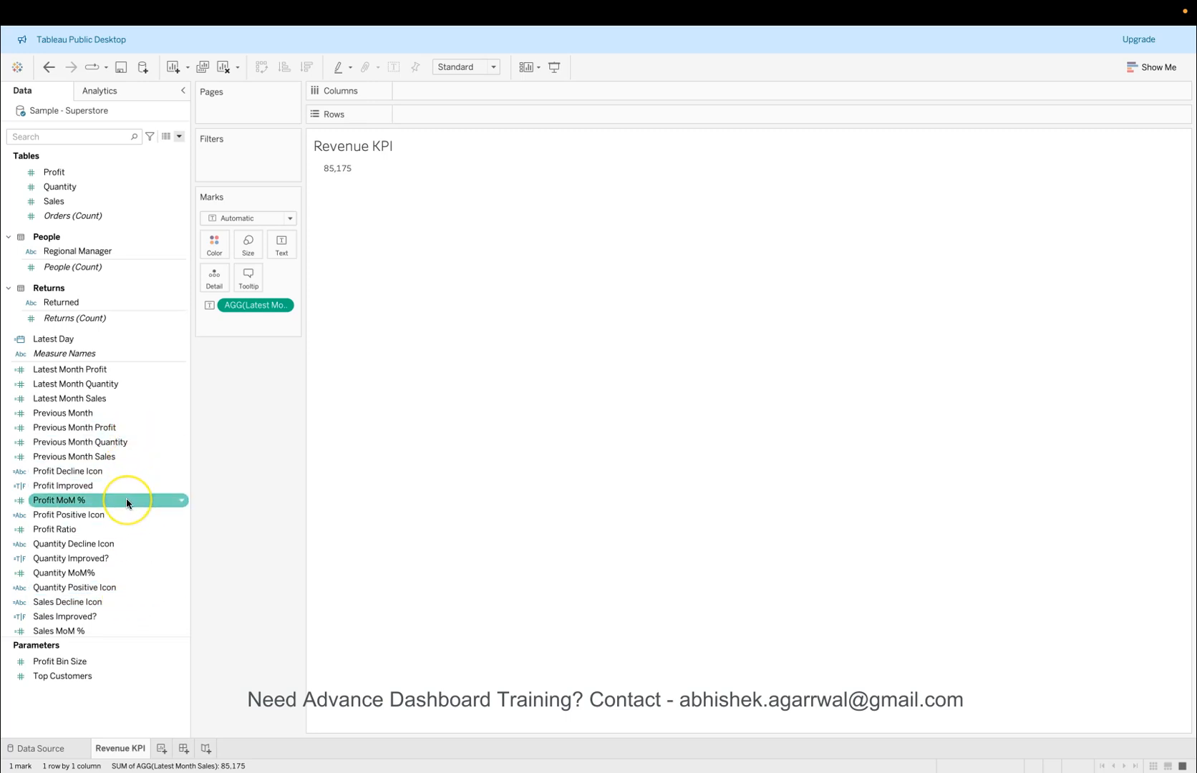
Step: Add the Sales Decline Icon and Sales Positive Icon fields to the text mark of the Revenue KPI sheet
left_click(131, 459)
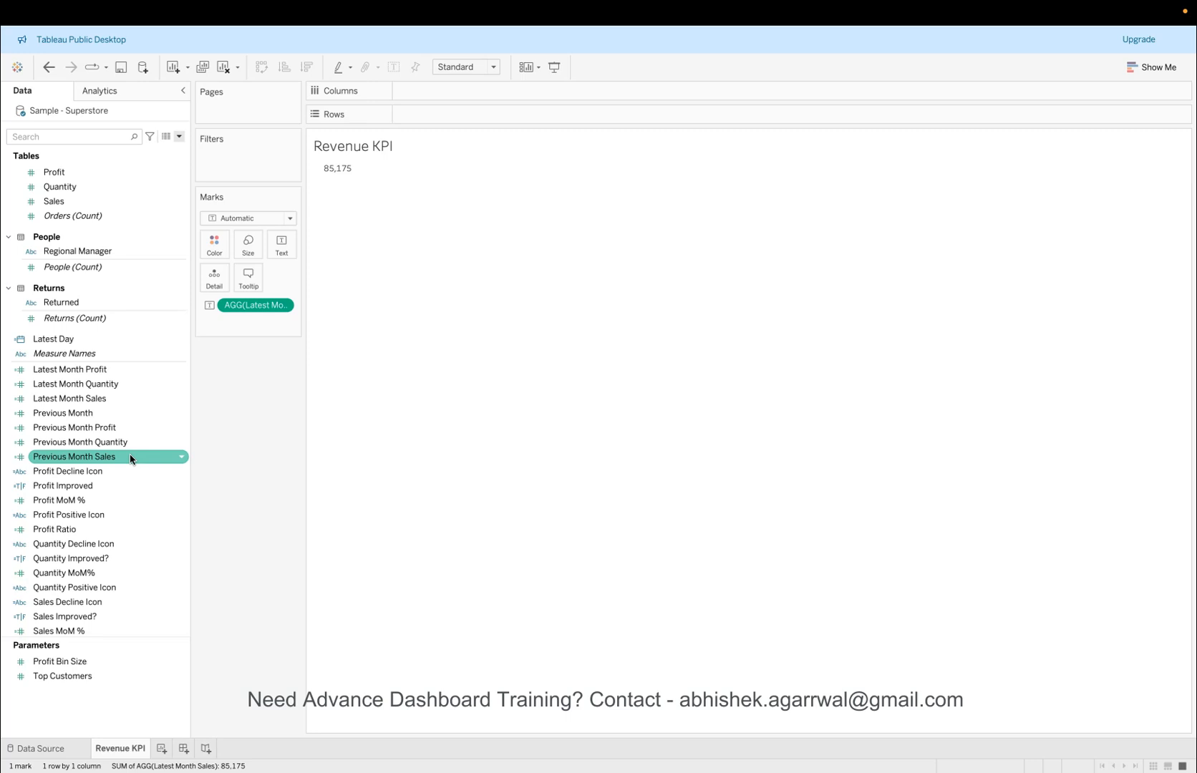
left_click_drag(128, 602, 274, 245)
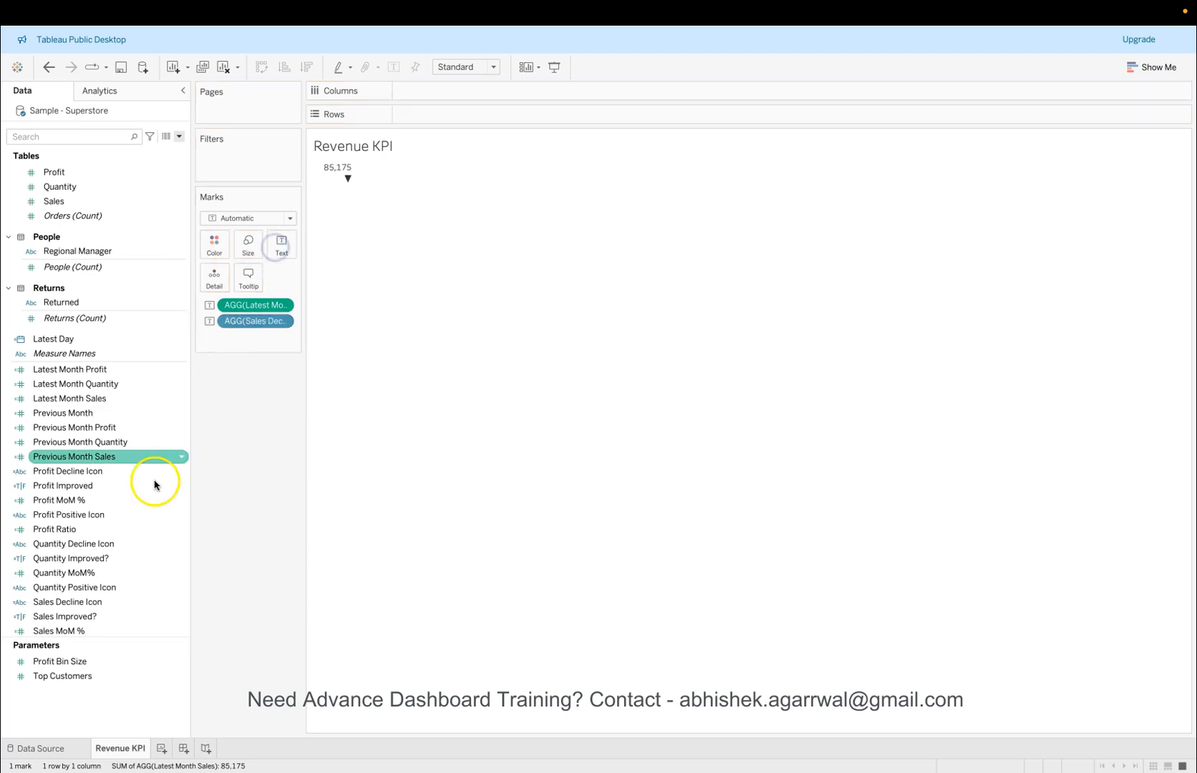
left_click(119, 593)
left_click(121, 572)
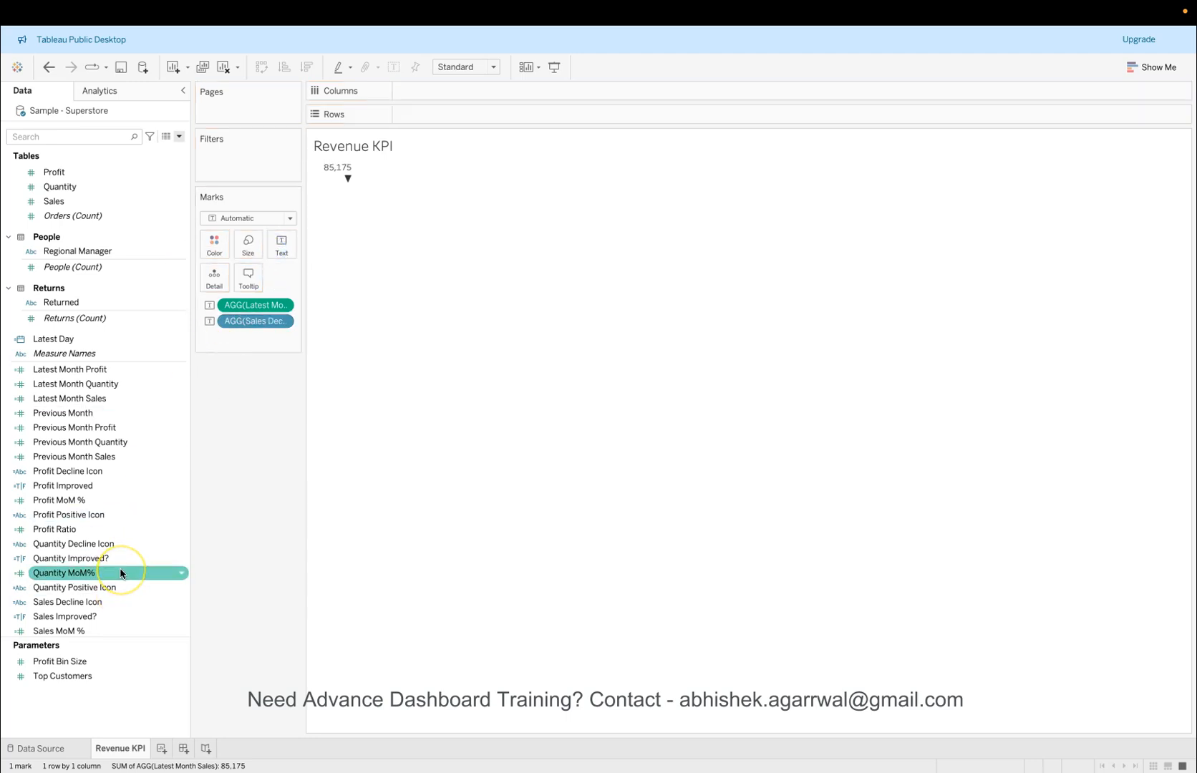
scroll(121, 573, "down", 3)
left_click(121, 572)
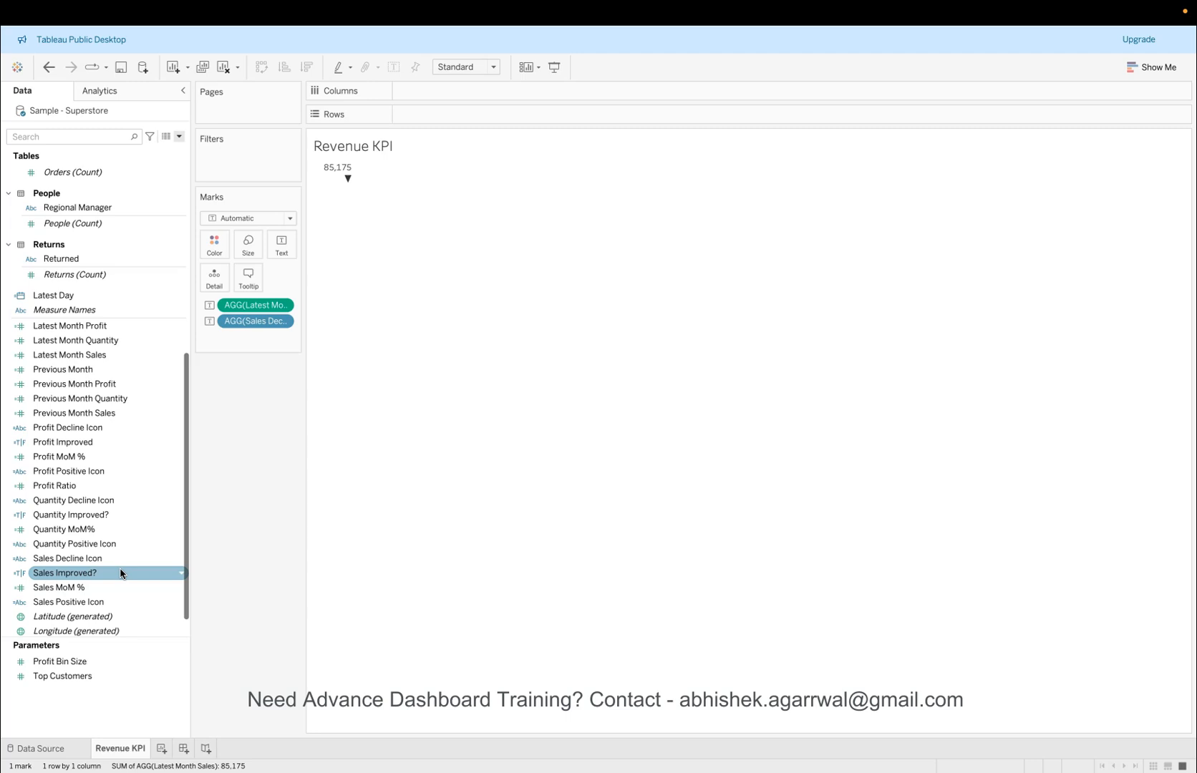
left_click(114, 559)
left_click(111, 546)
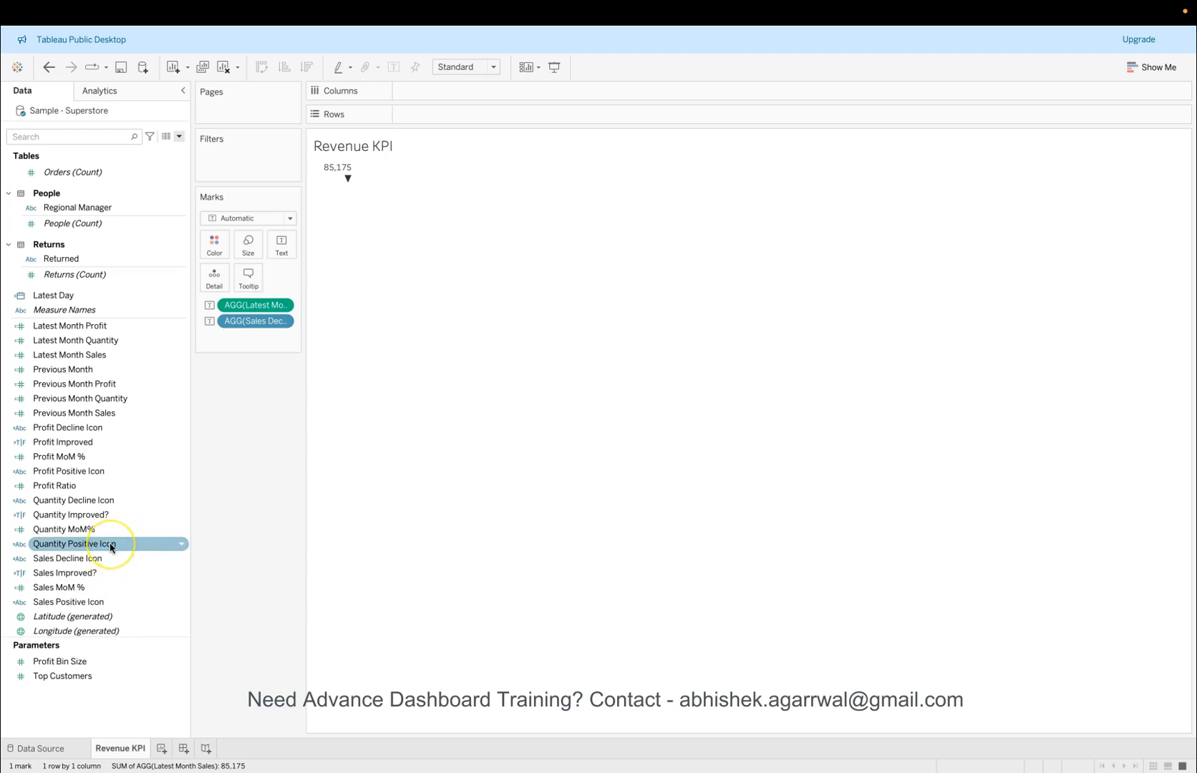
scroll(114, 550, "down", 1)
left_click(114, 552)
left_click(116, 580)
left_click_drag(116, 580, 281, 239)
Step: Add the Sales MoM % field to the text mark of the Revenue KPI sheet
left_click(137, 557)
left_click(137, 510)
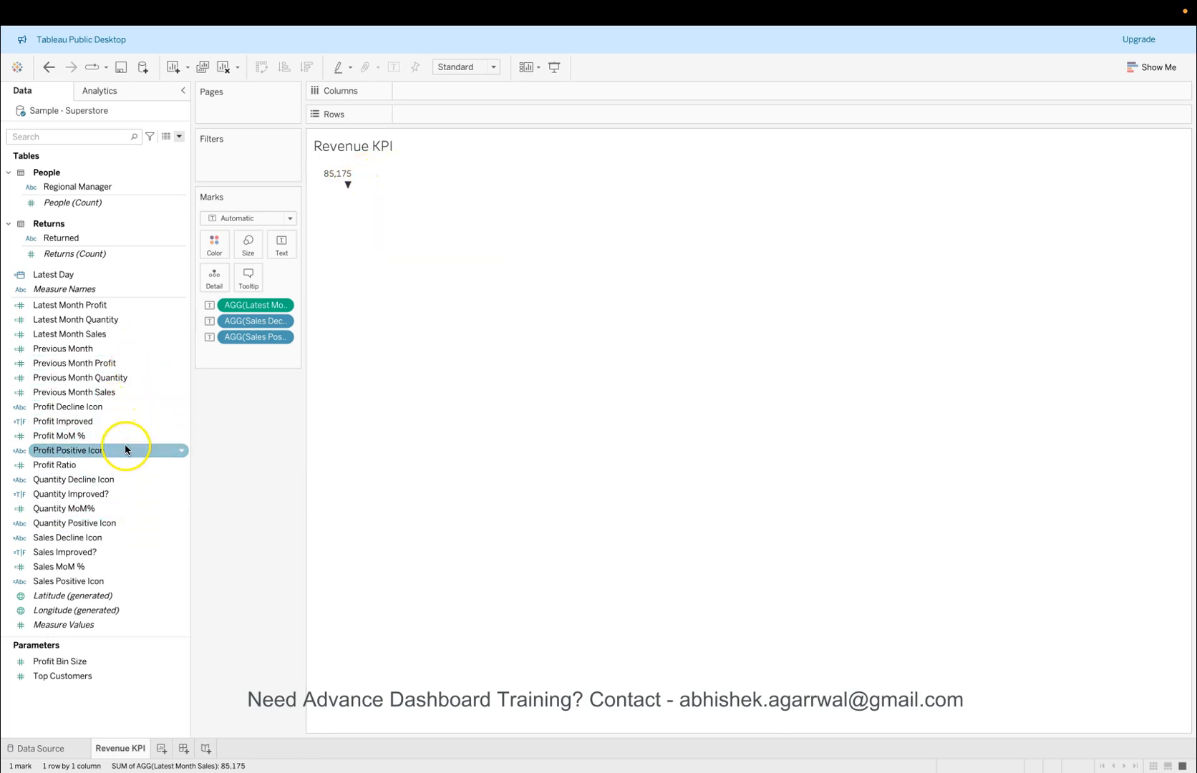
left_click_drag(126, 567, 275, 247)
mouse_move(346, 206)
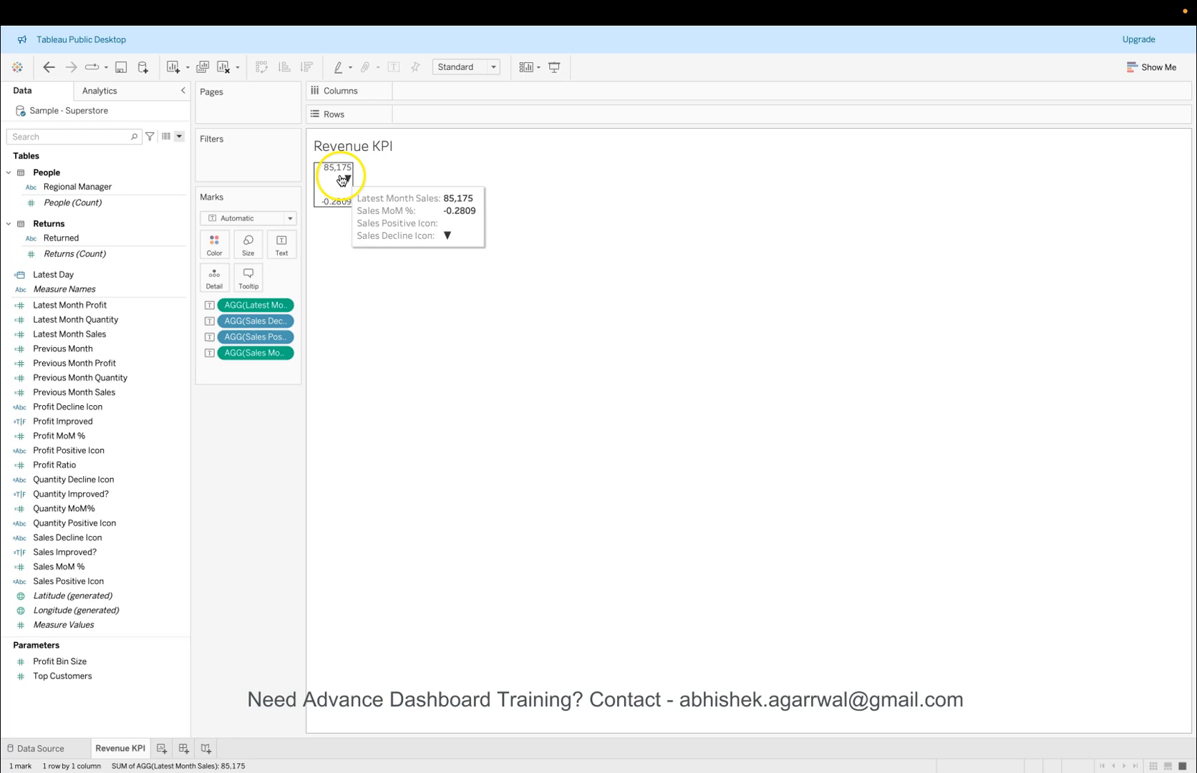
Step: Fit the sheet to Entire View and set the horizontal alignment of the mark text to Left
left_click(458, 66)
left_click(462, 114)
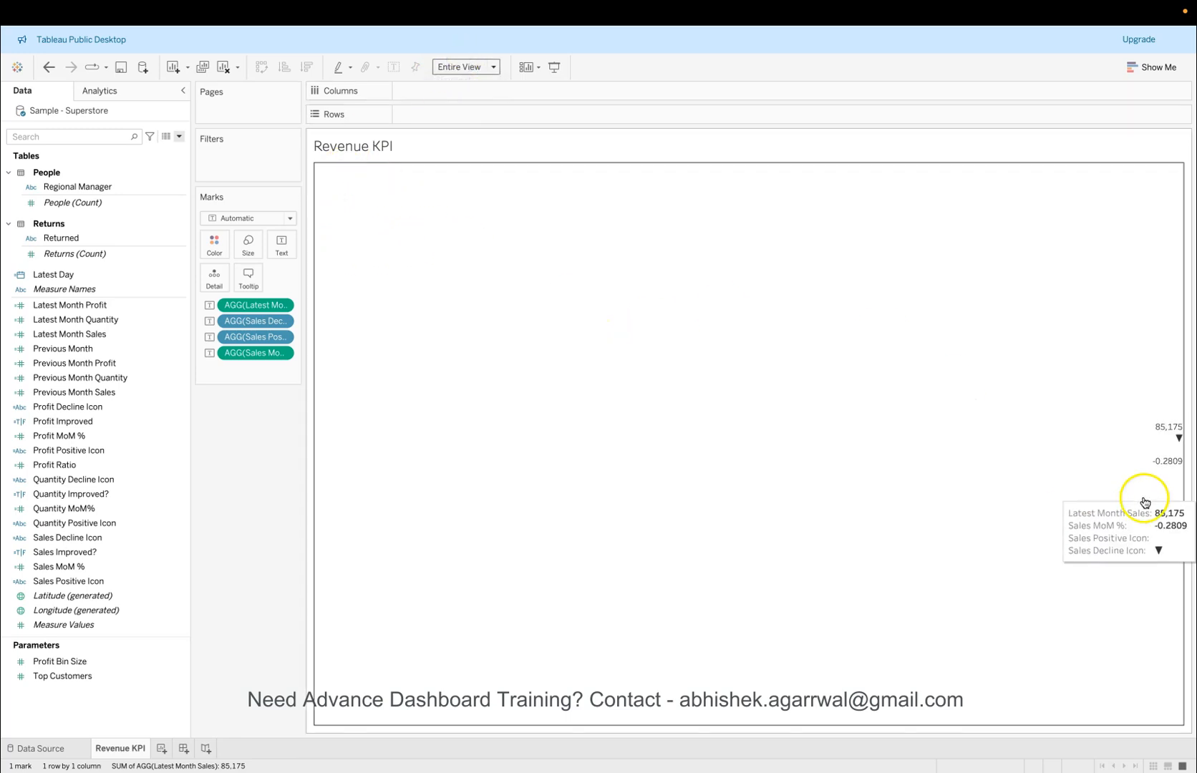
left_click(283, 254)
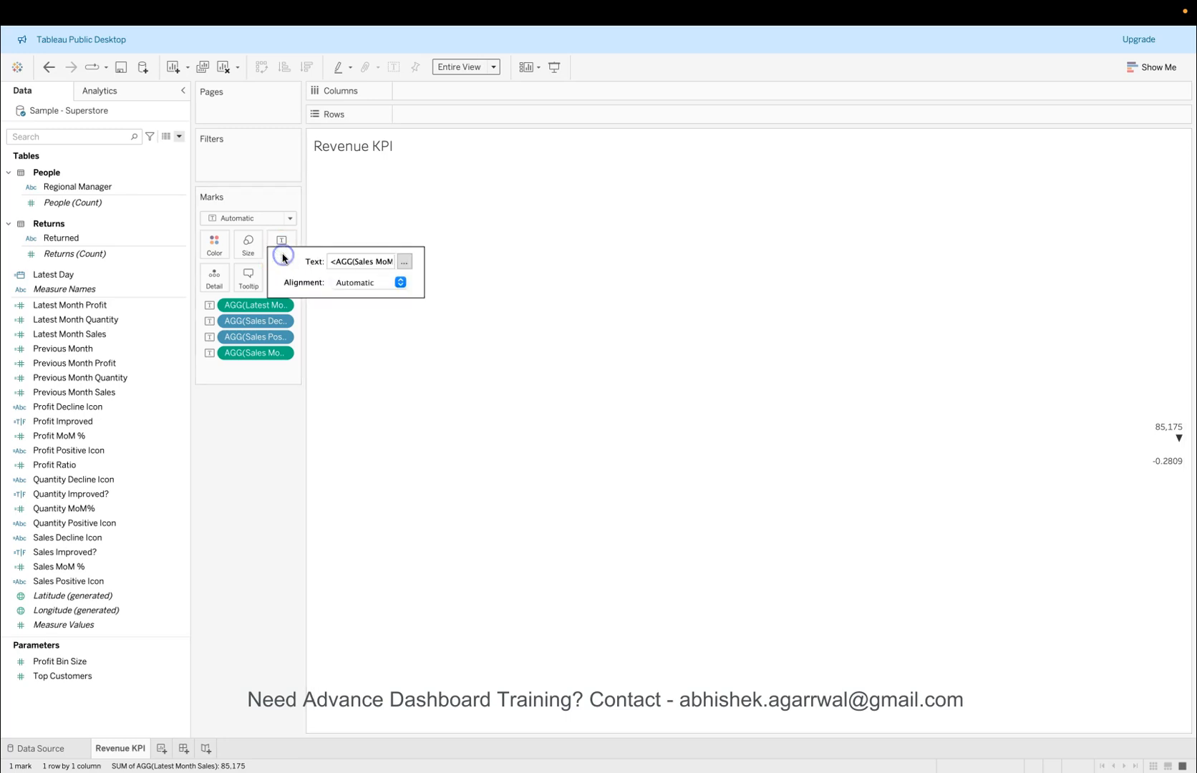
left_click(352, 284)
left_click(347, 334)
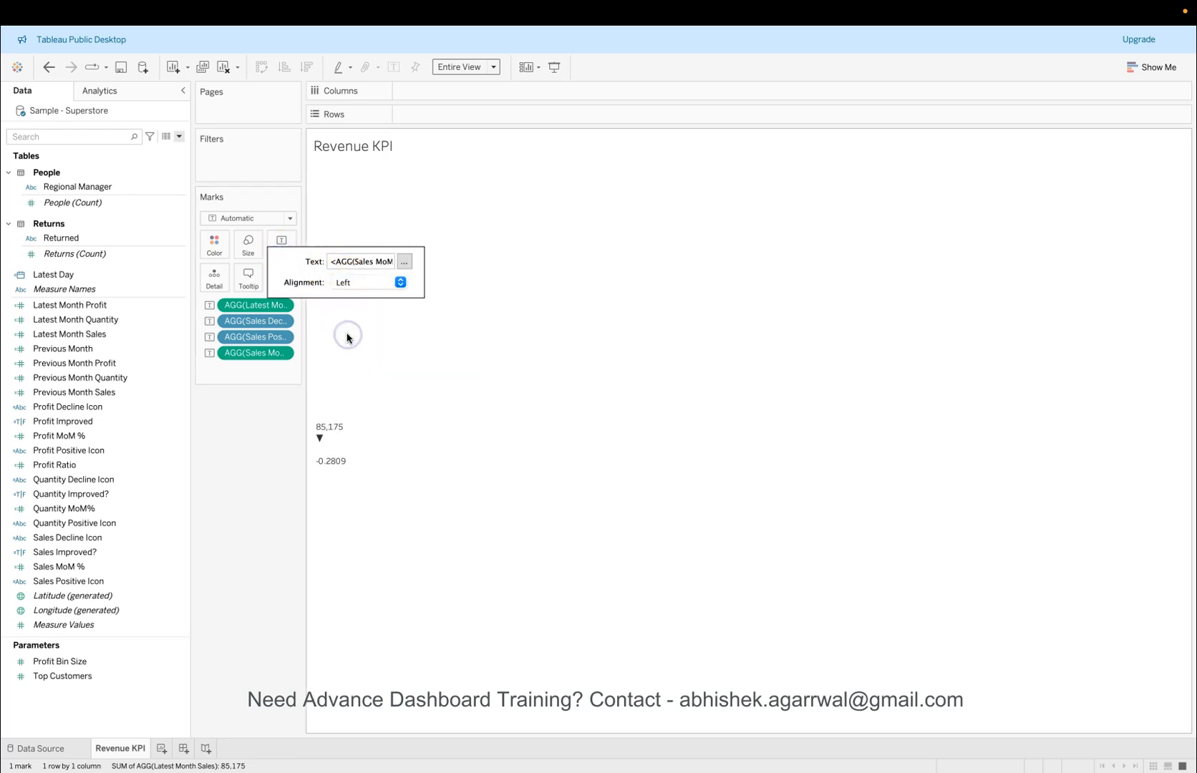
left_click(400, 282)
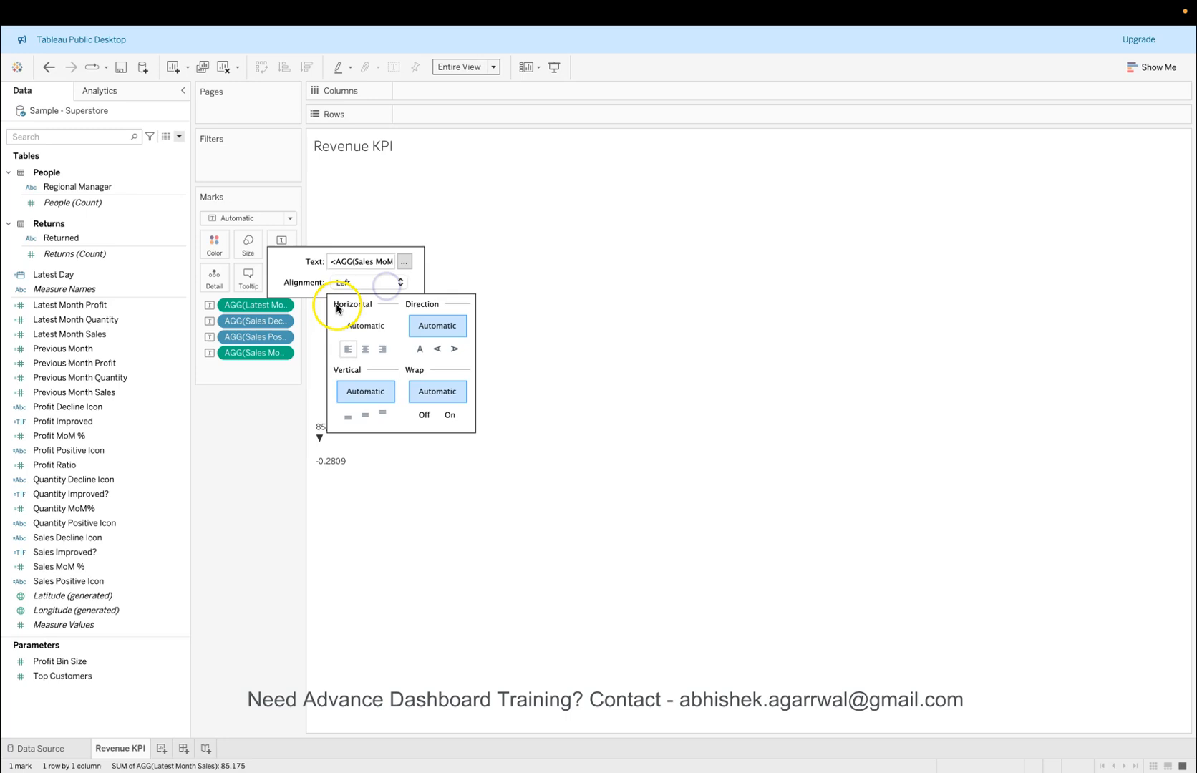
Step: Open the label text for editing and move <AGG(Latest Month Sales)> from the last line to the first
left_click(404, 264)
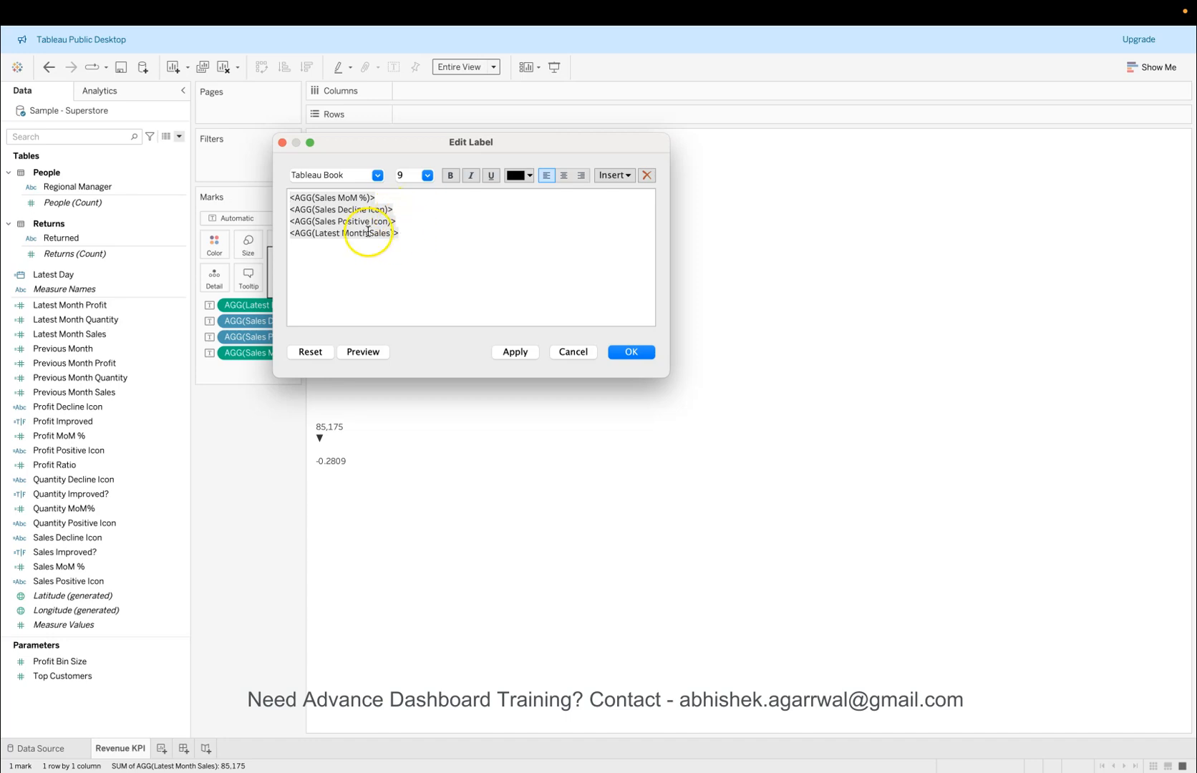
key("Return")
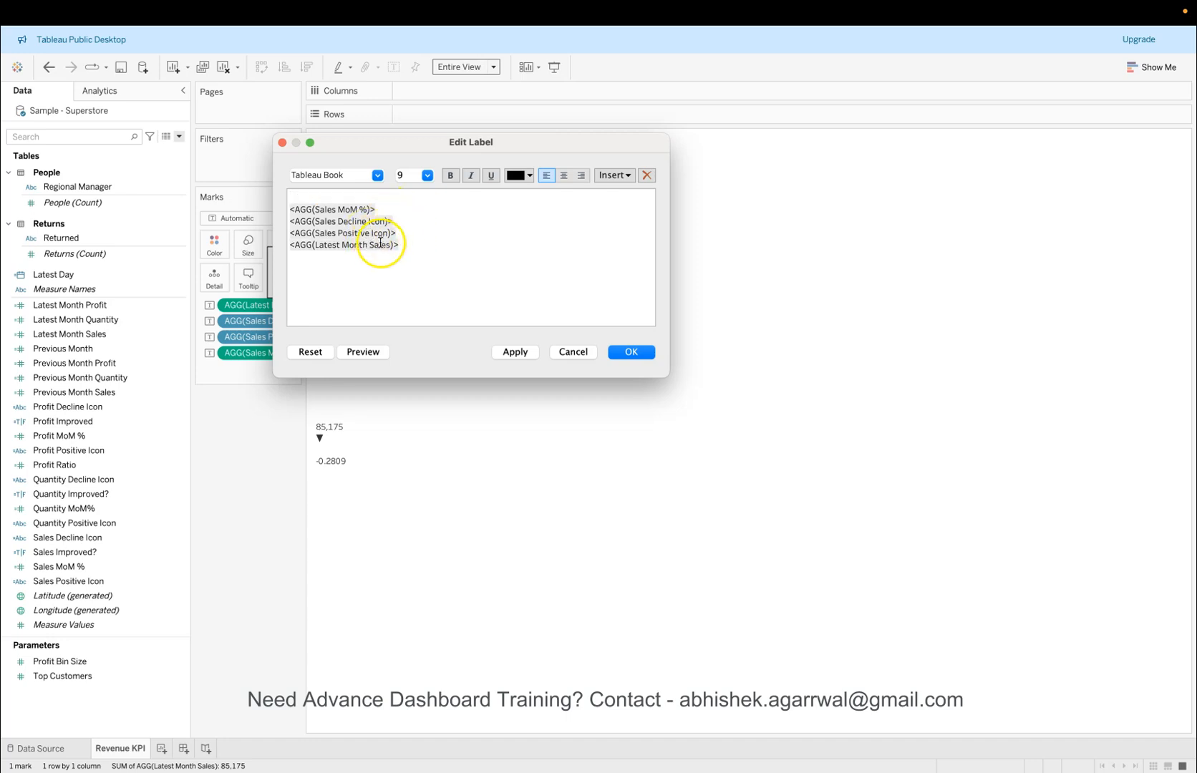
left_click_drag(405, 244, 302, 245)
key("ctrl+c")
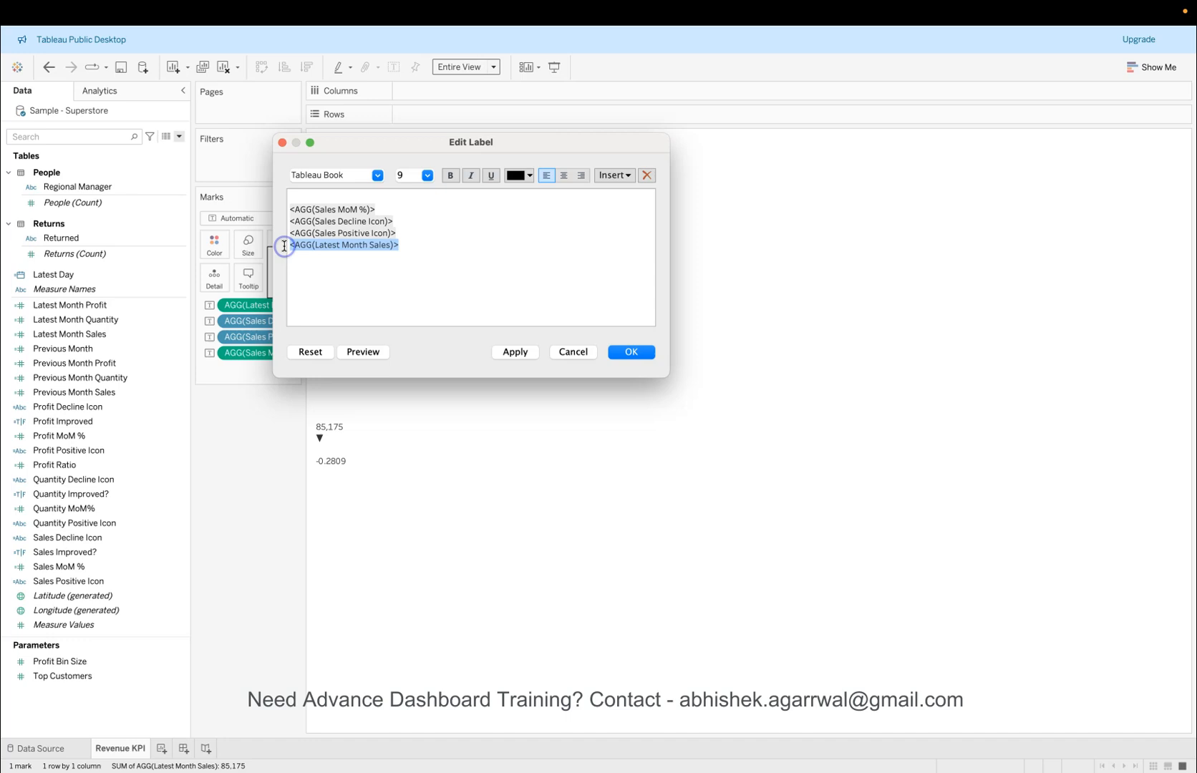
key("BackSpace")
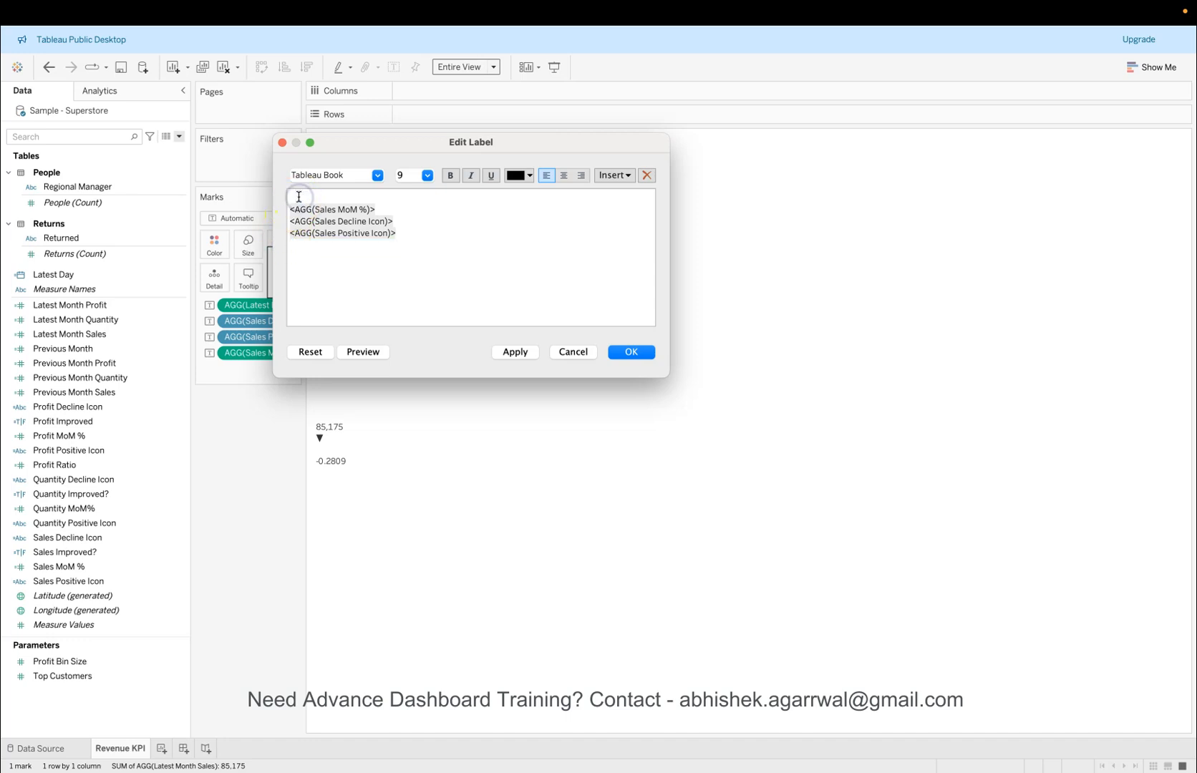
key("ctrl+v")
Step: Format <AGG(Latest Month Sales)> in the label as Tableau Semibold, size 20, and apply it
key("super+a")
left_click_drag(398, 198, 279, 198)
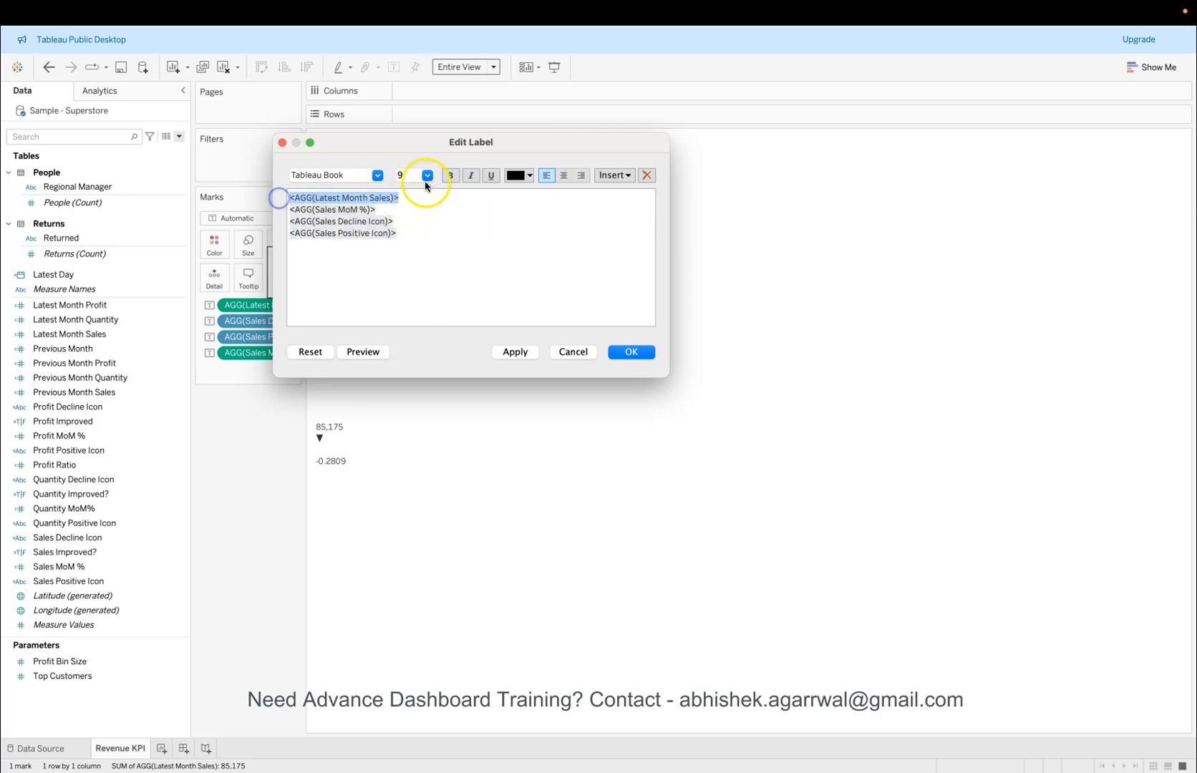
left_click(427, 177)
left_click(417, 286)
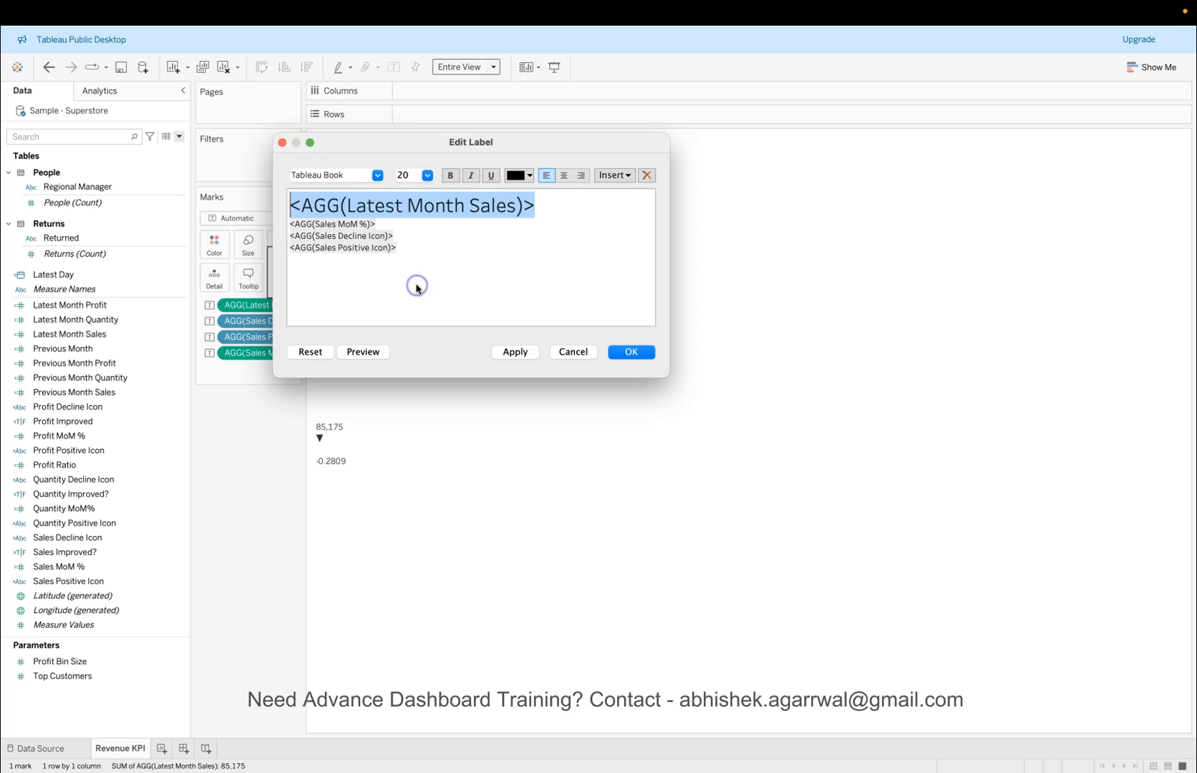
left_click(377, 175)
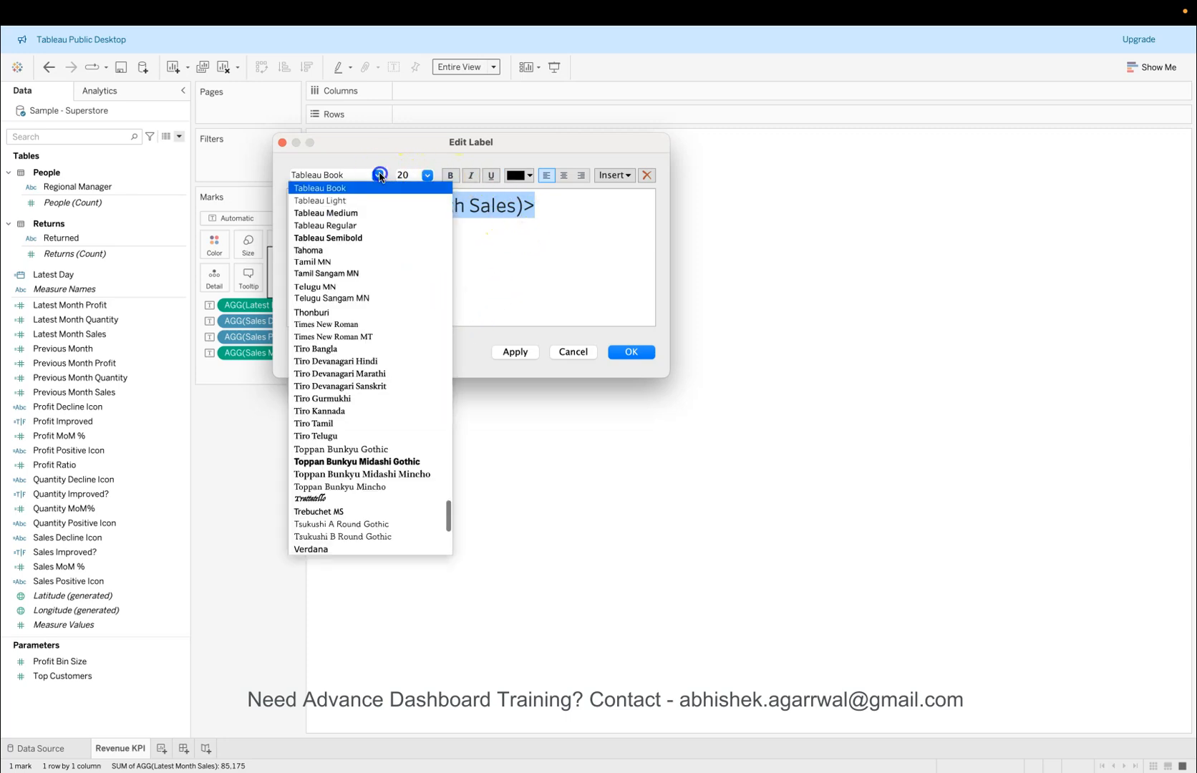
left_click(374, 242)
left_click(519, 351)
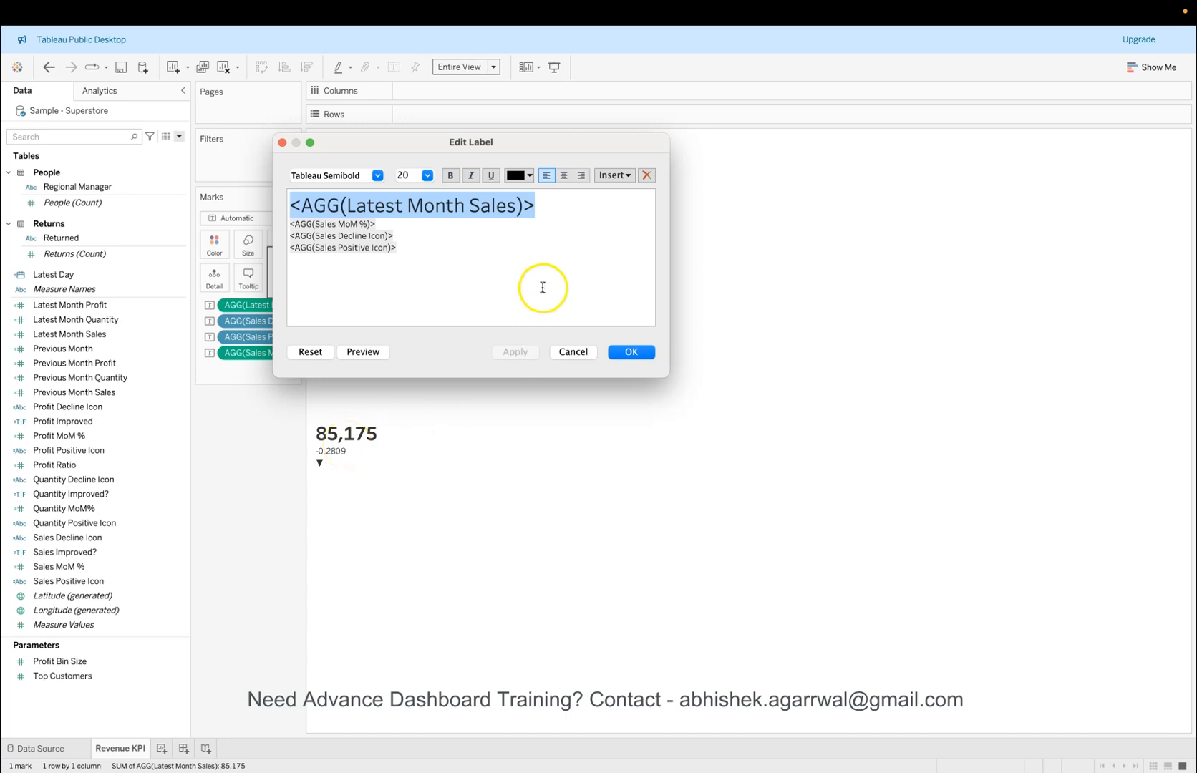
Step: Insert a blank line between <AGG(Latest Month Sales)> and <AGG(Sales MoM %)> in the label and apply it
triple_click(295, 225)
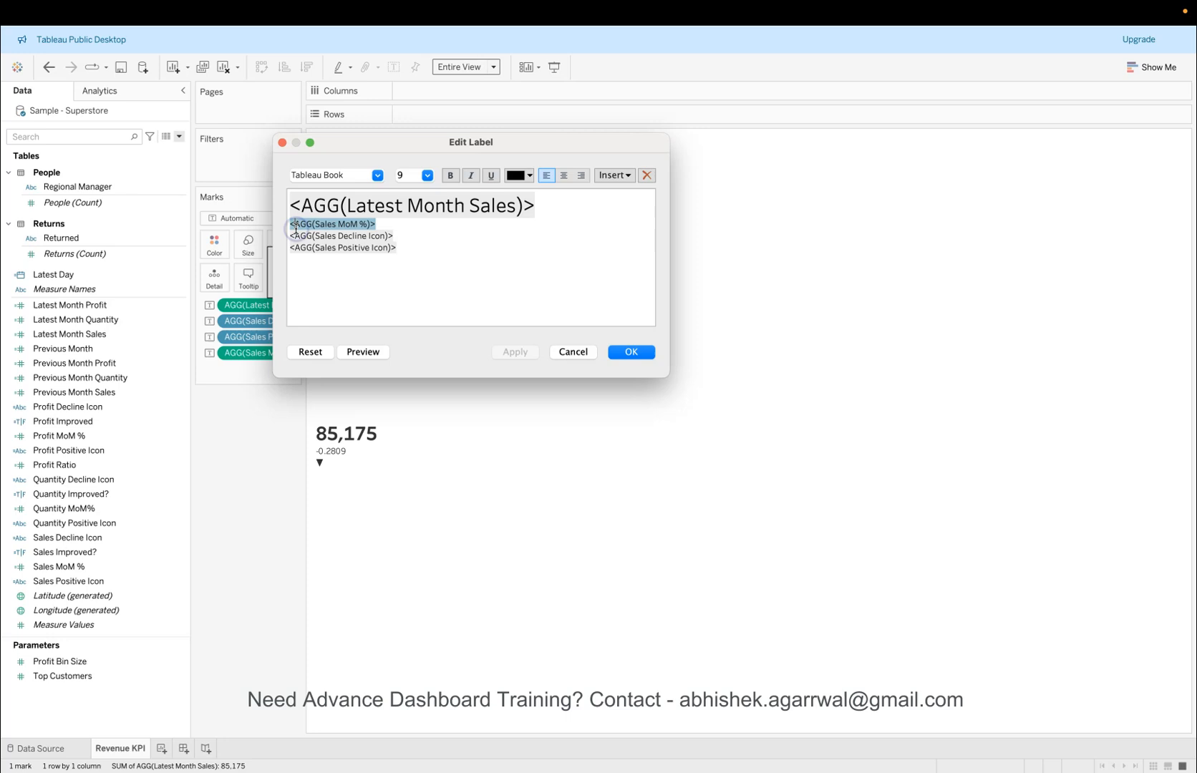
left_click(296, 227)
key("Return")
left_click(515, 352)
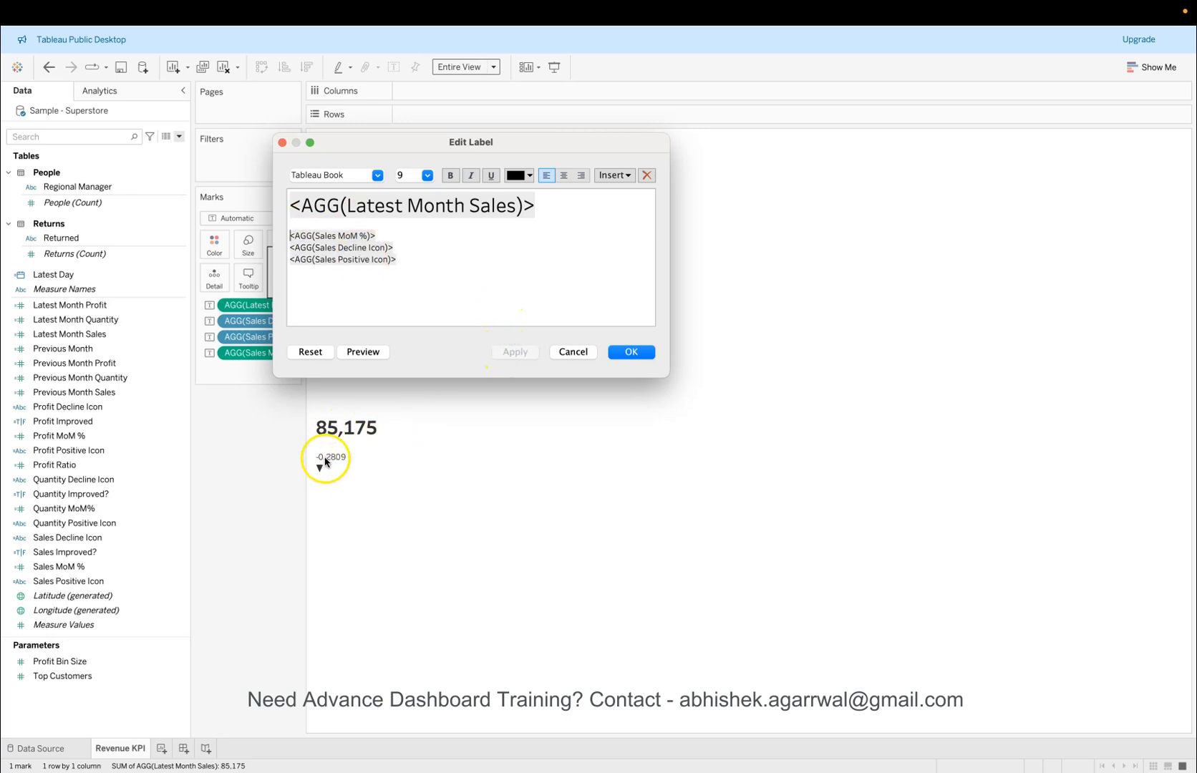
Step: Put Sales Decline Icon, Sales Positive Icon and Sales MoM % on one label line in that order, and apply it
key("ctrl+Right")
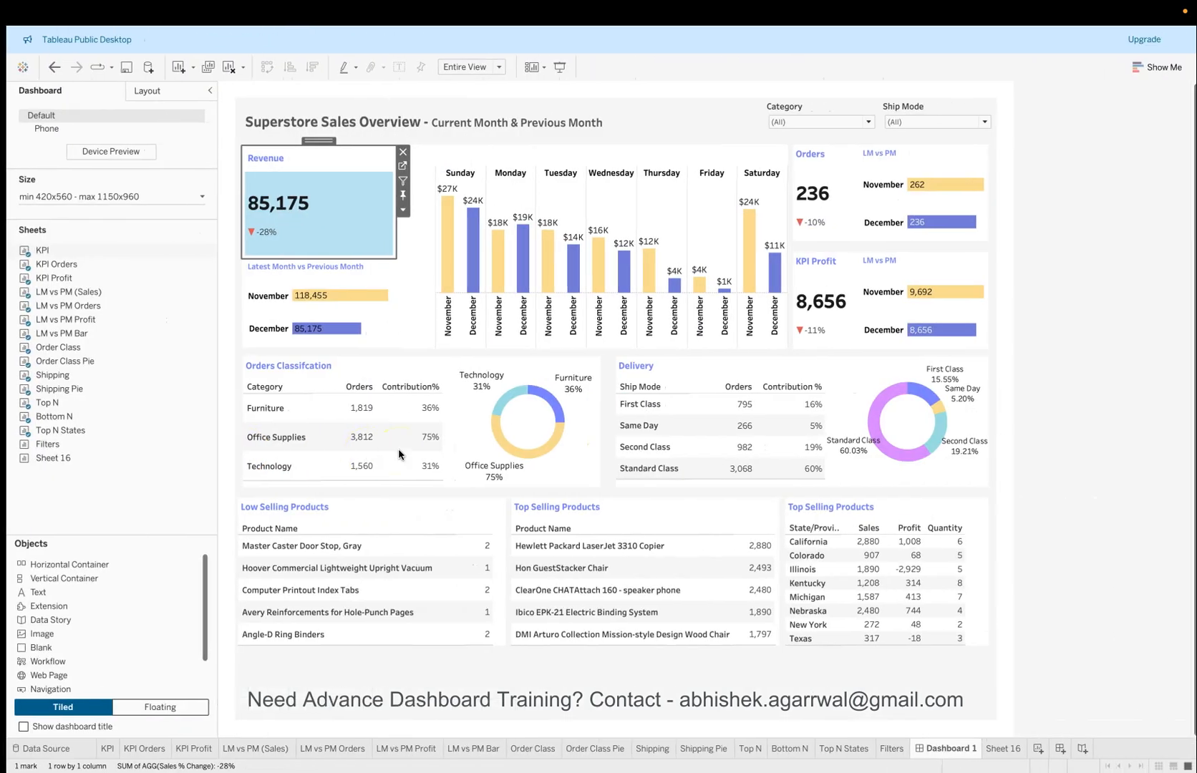
key("ctrl+Left")
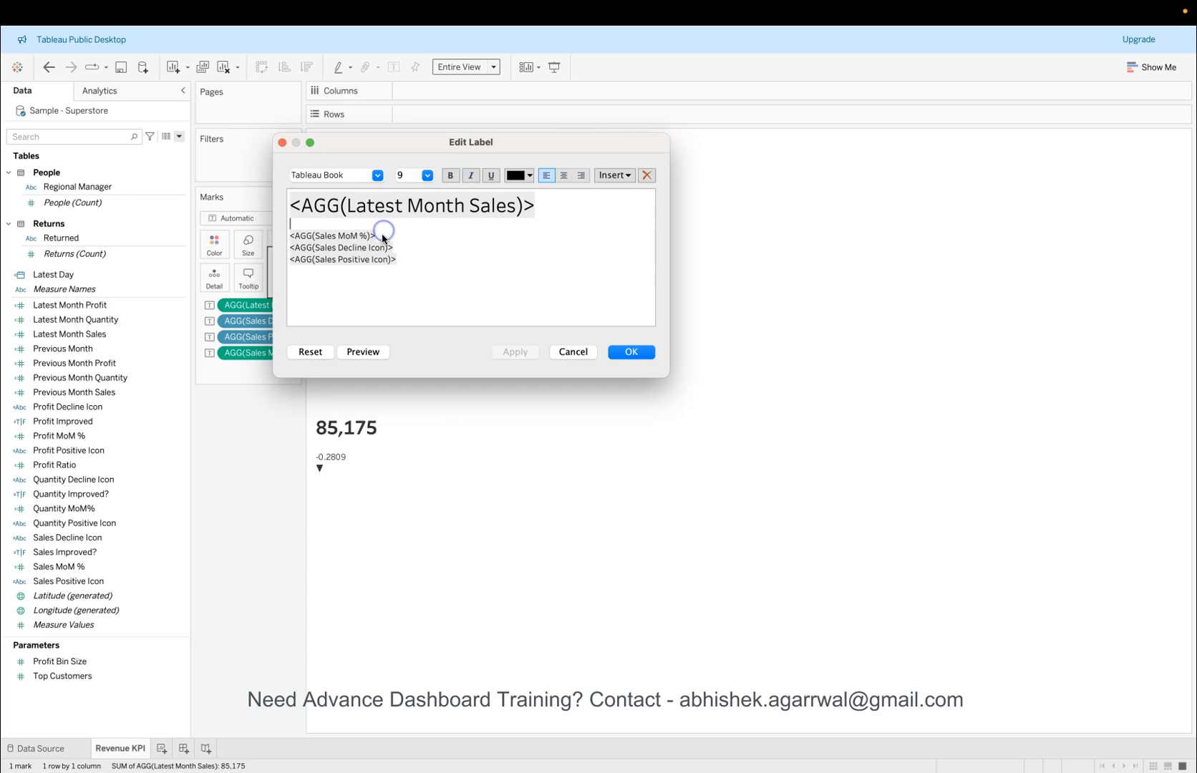
left_click_drag(380, 235, 316, 237)
key("super+c")
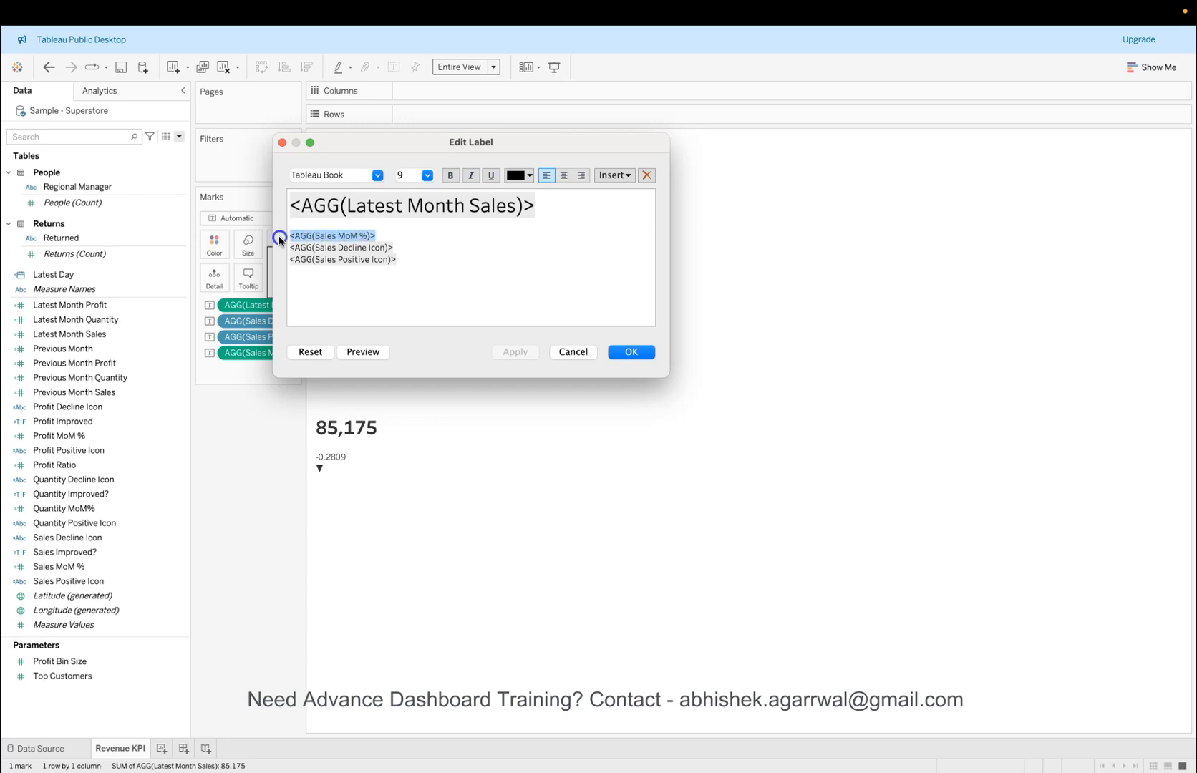
key("BackSpace")
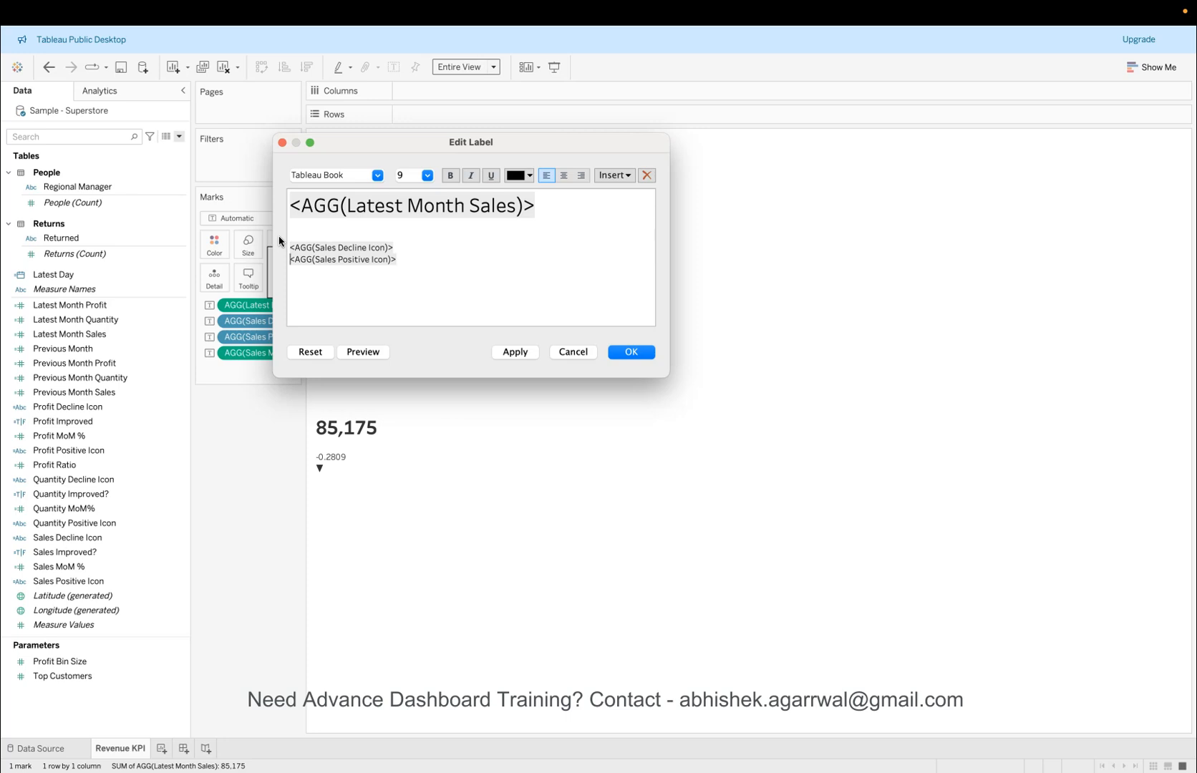
key("BackSpace")
left_click(520, 250)
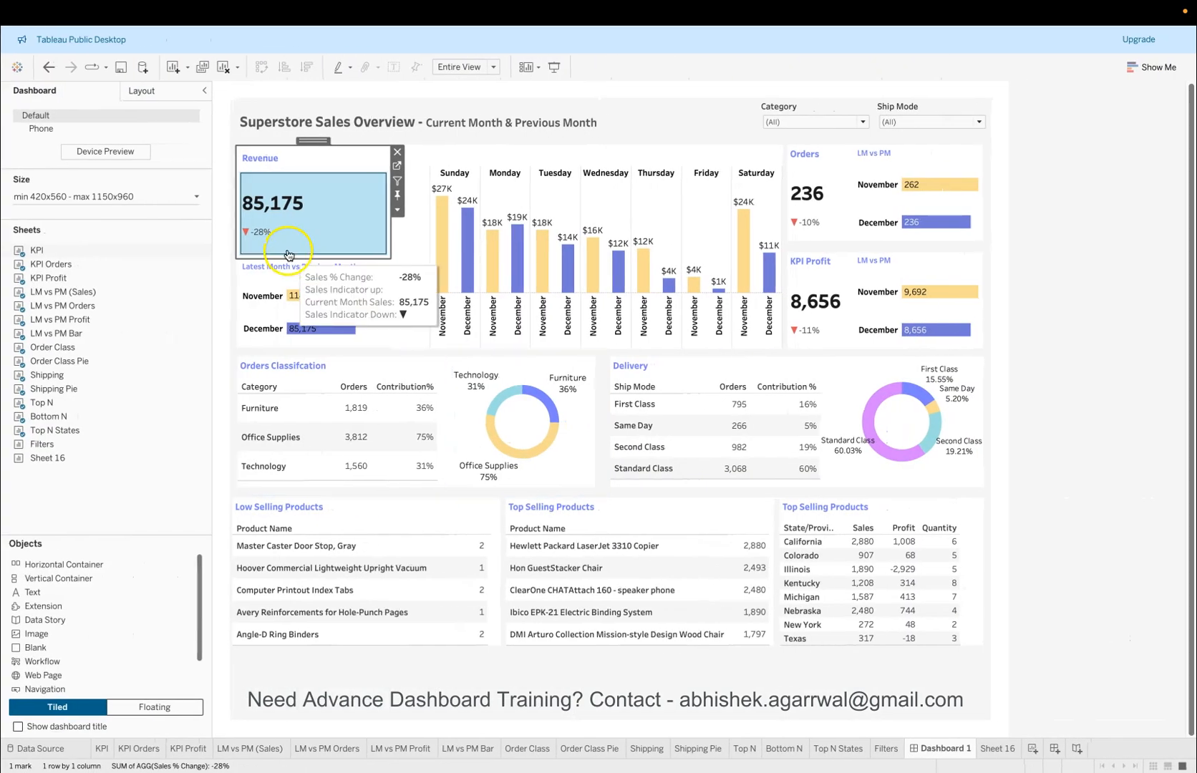
left_click(615, 273)
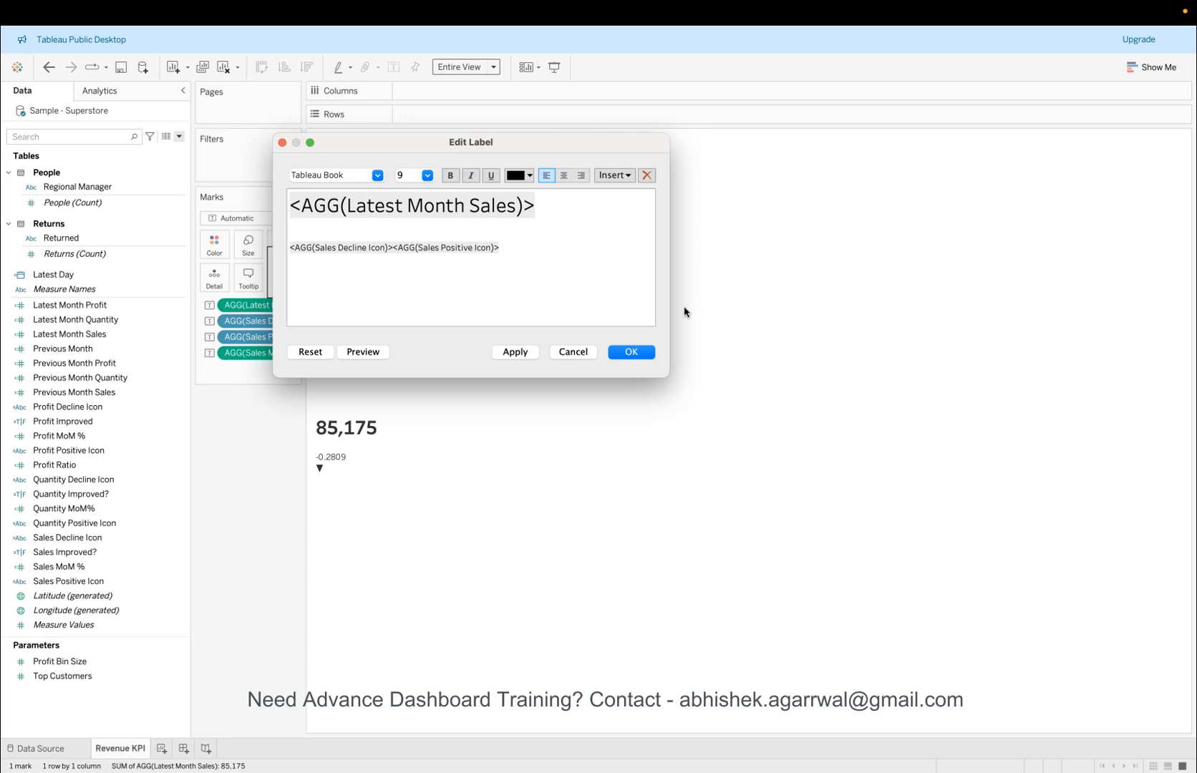
key("super+v")
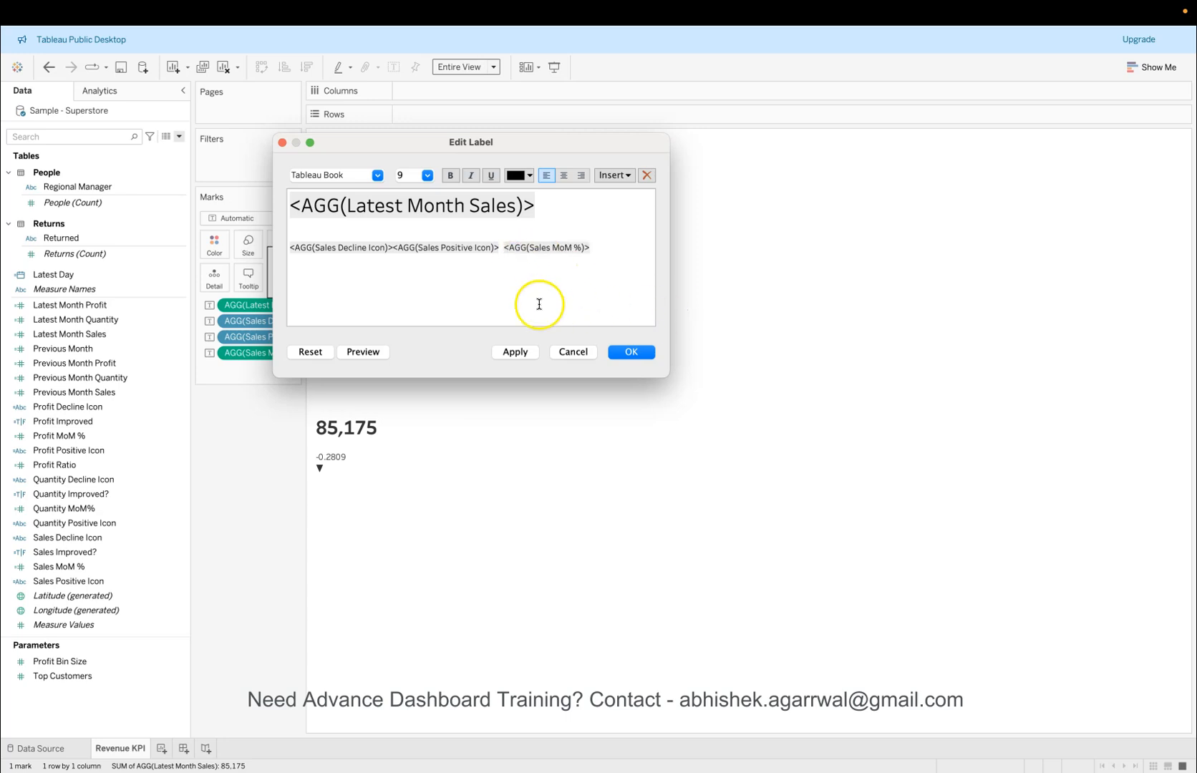
left_click(522, 353)
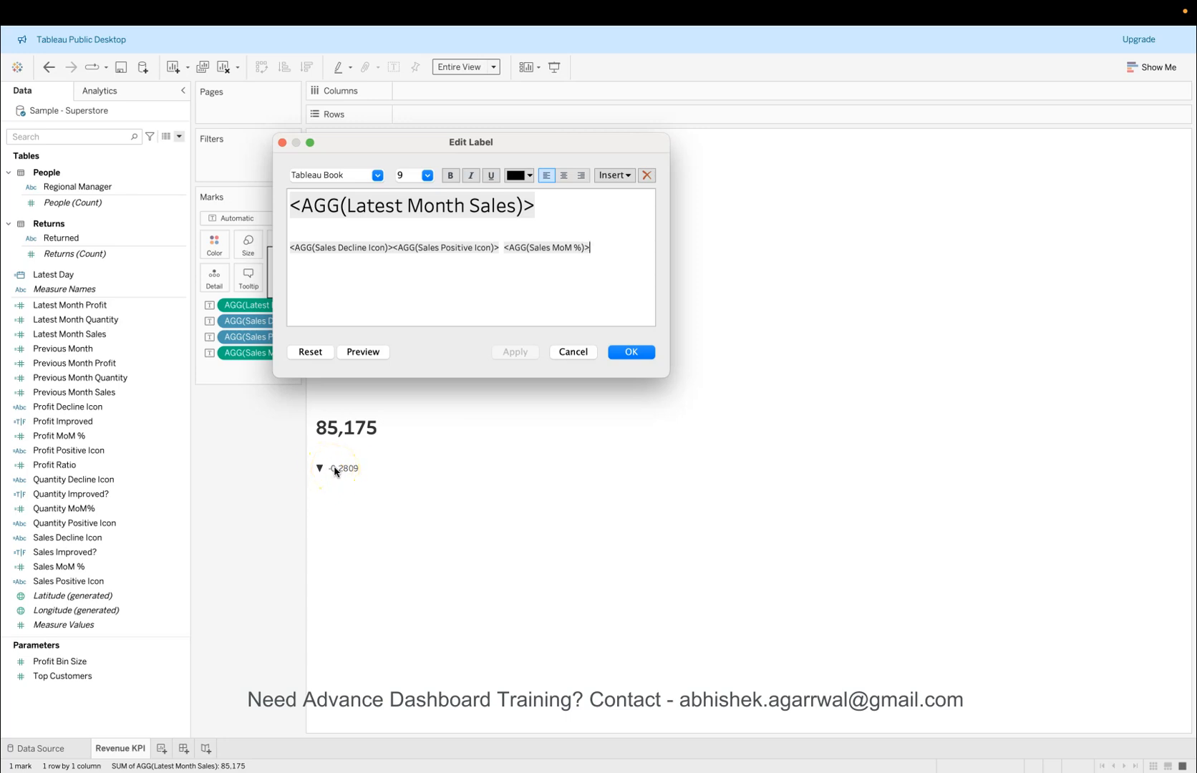
Step: Colour <AGG(Sales Decline Icon)> red in the label text
left_click_drag(392, 247, 320, 250)
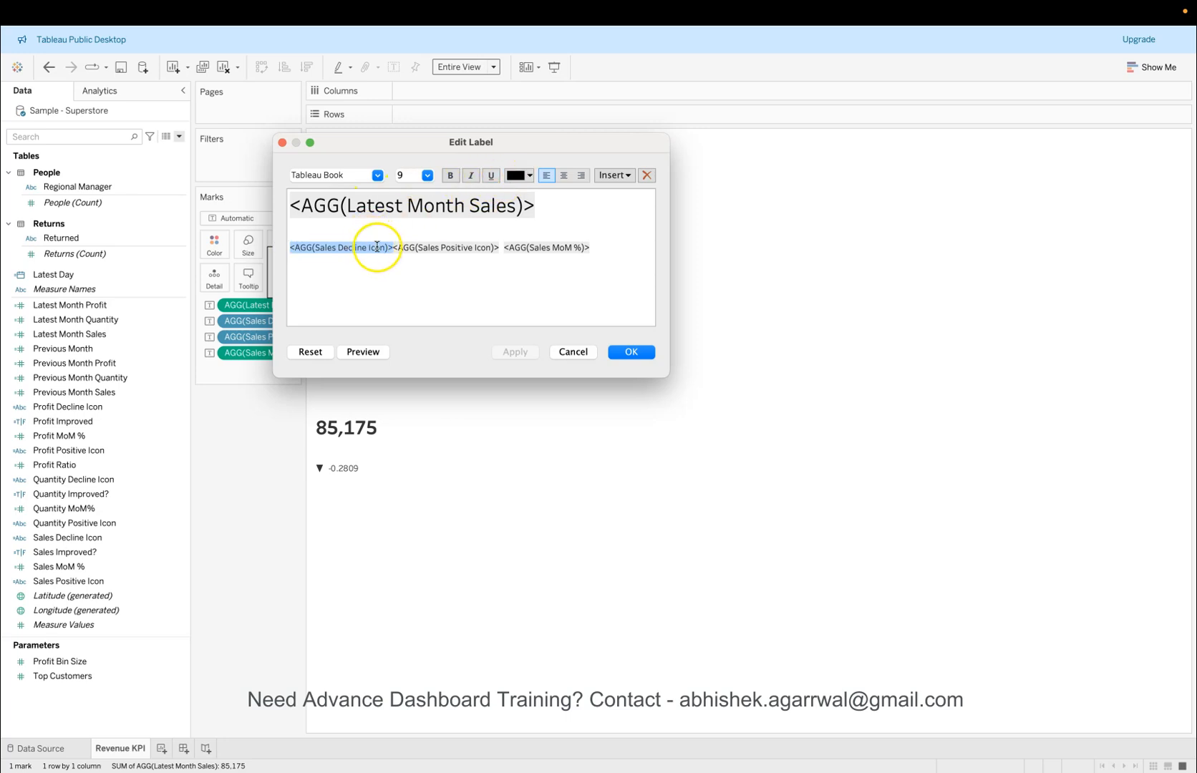
left_click(510, 182)
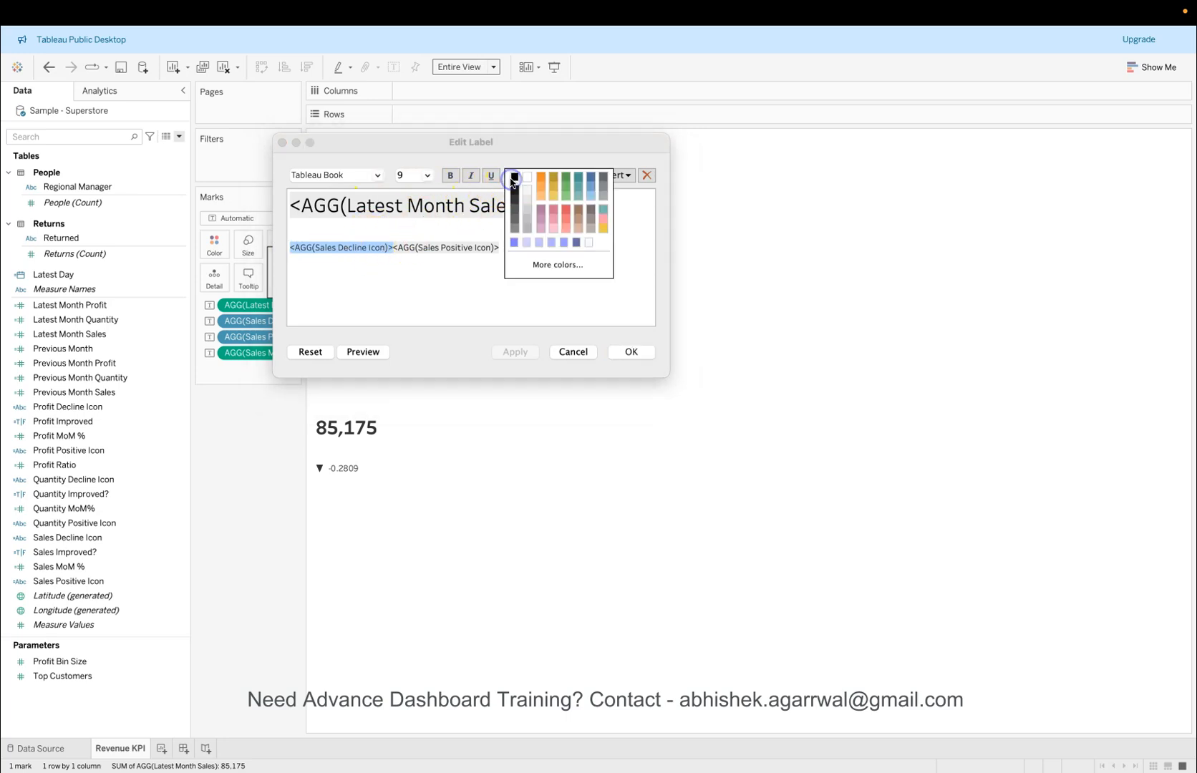
left_click(565, 209)
left_click(498, 248)
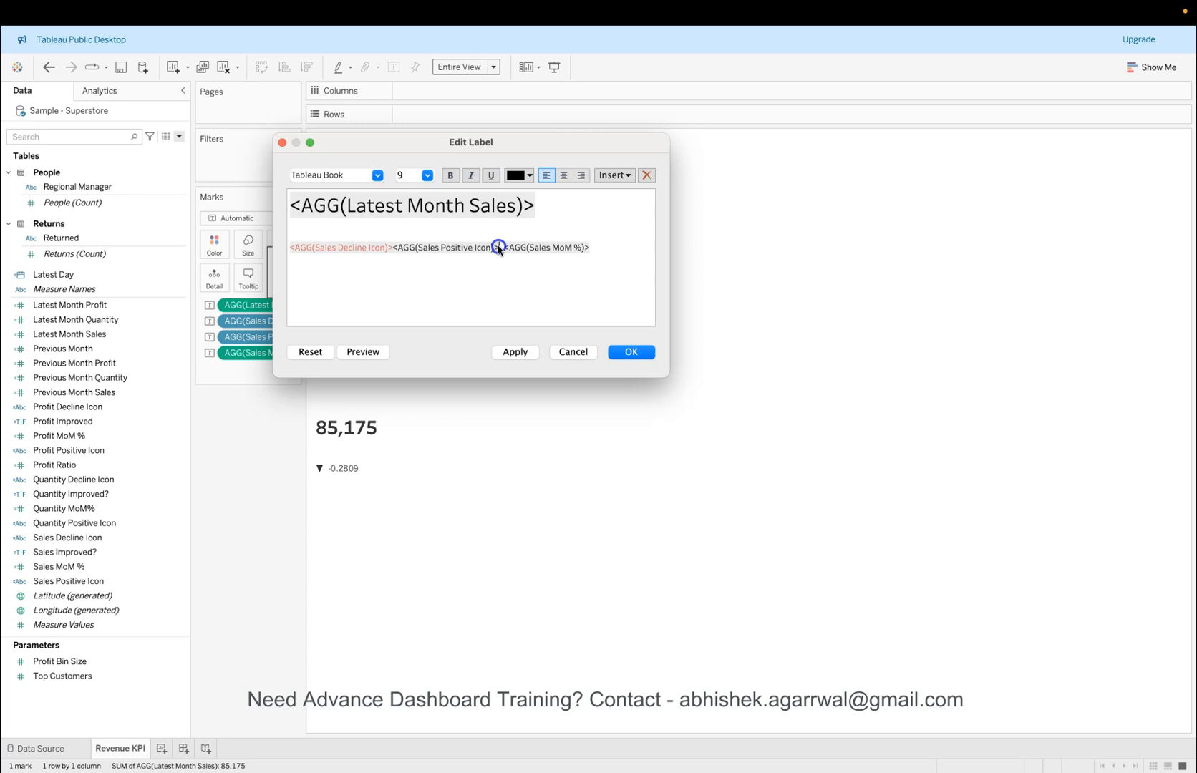
Step: Colour <AGG(Sales Positive Icon)> green in the label text, then apply and close the label editor
left_click_drag(499, 252, 413, 251)
left_click(522, 177)
left_click(566, 197)
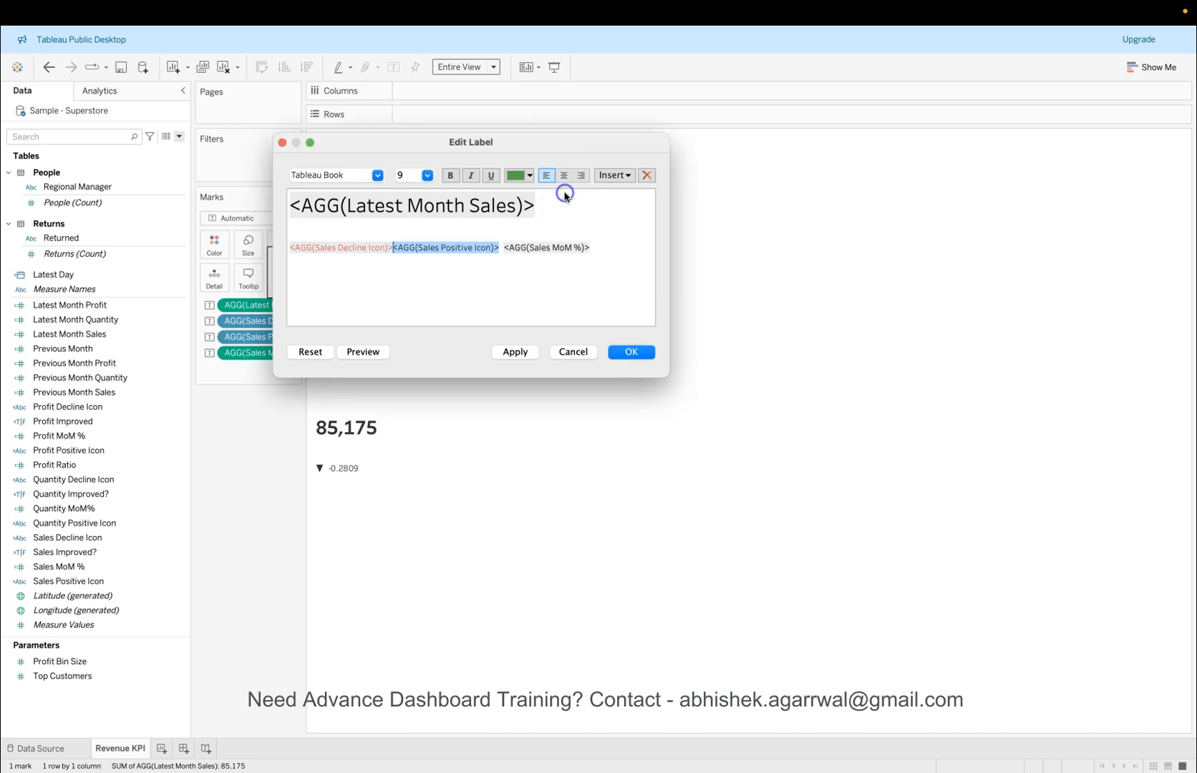
left_click(526, 352)
left_click(631, 351)
left_click(250, 508)
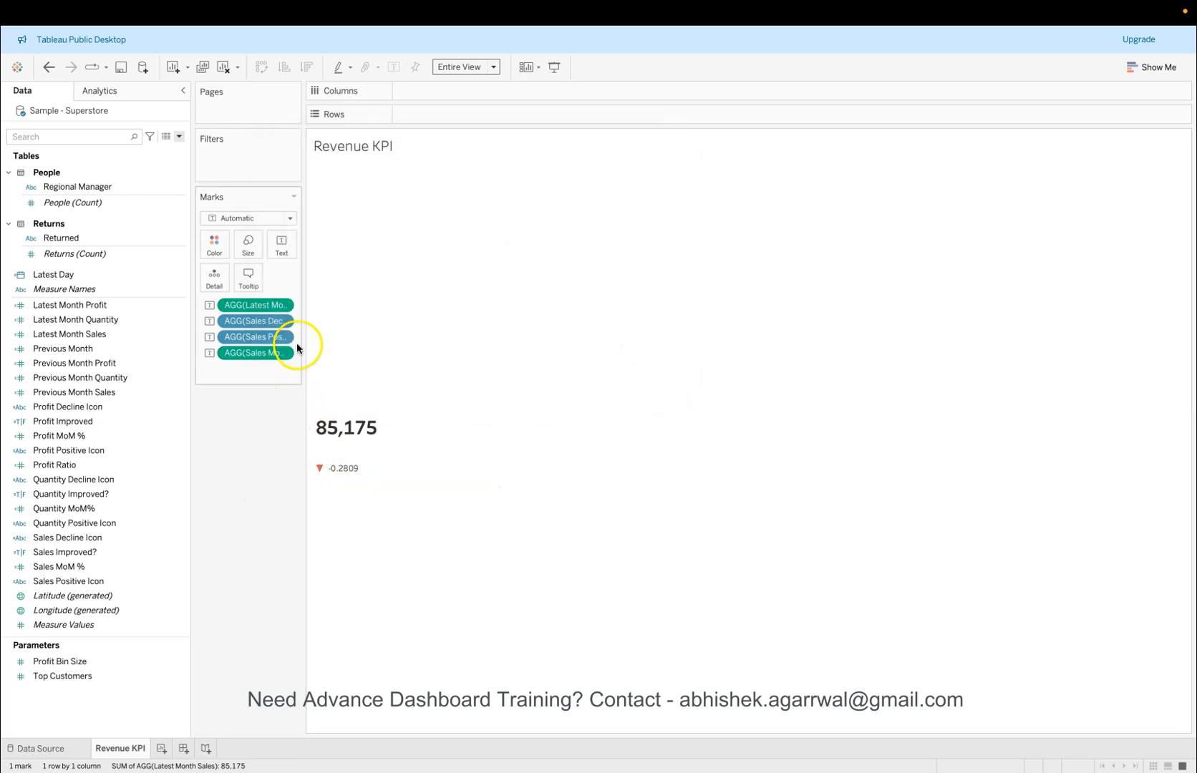
Step: Widen the marks card and format AGG(Sales MoM %) in the pane as a percentage with 1 decimal place
left_click_drag(303, 327, 343, 329)
left_click(320, 354)
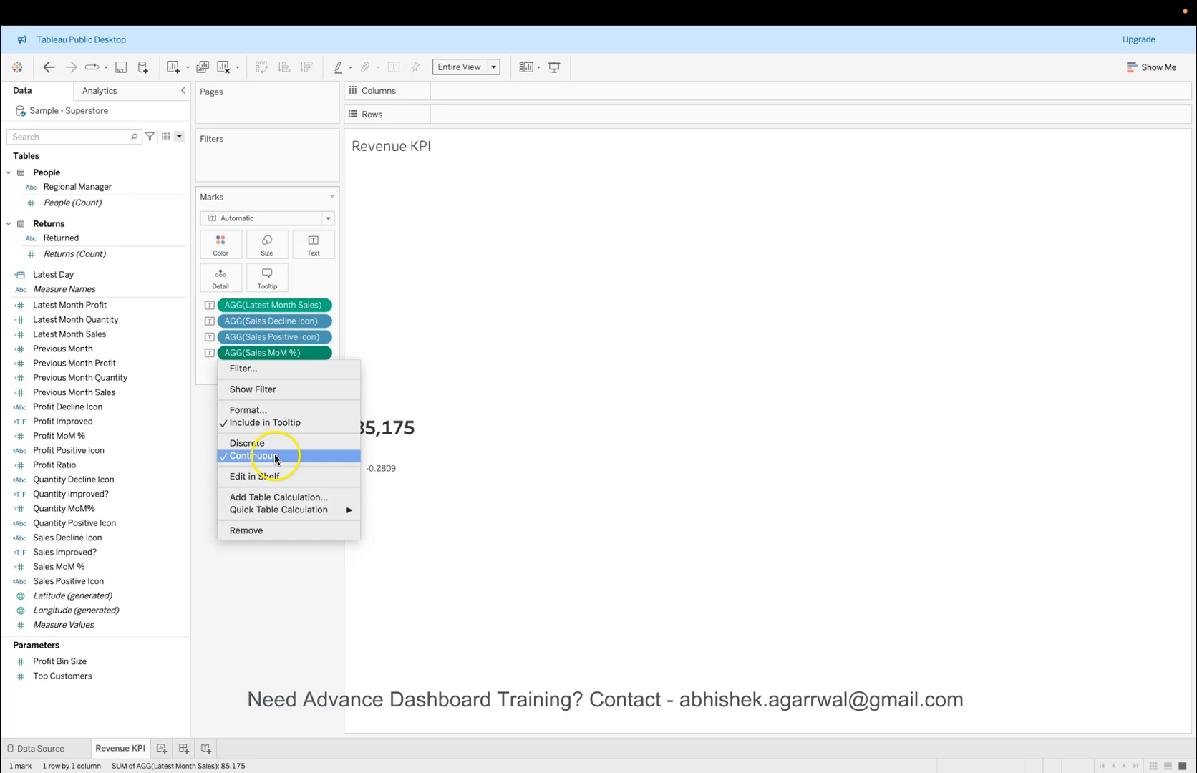
left_click(285, 410)
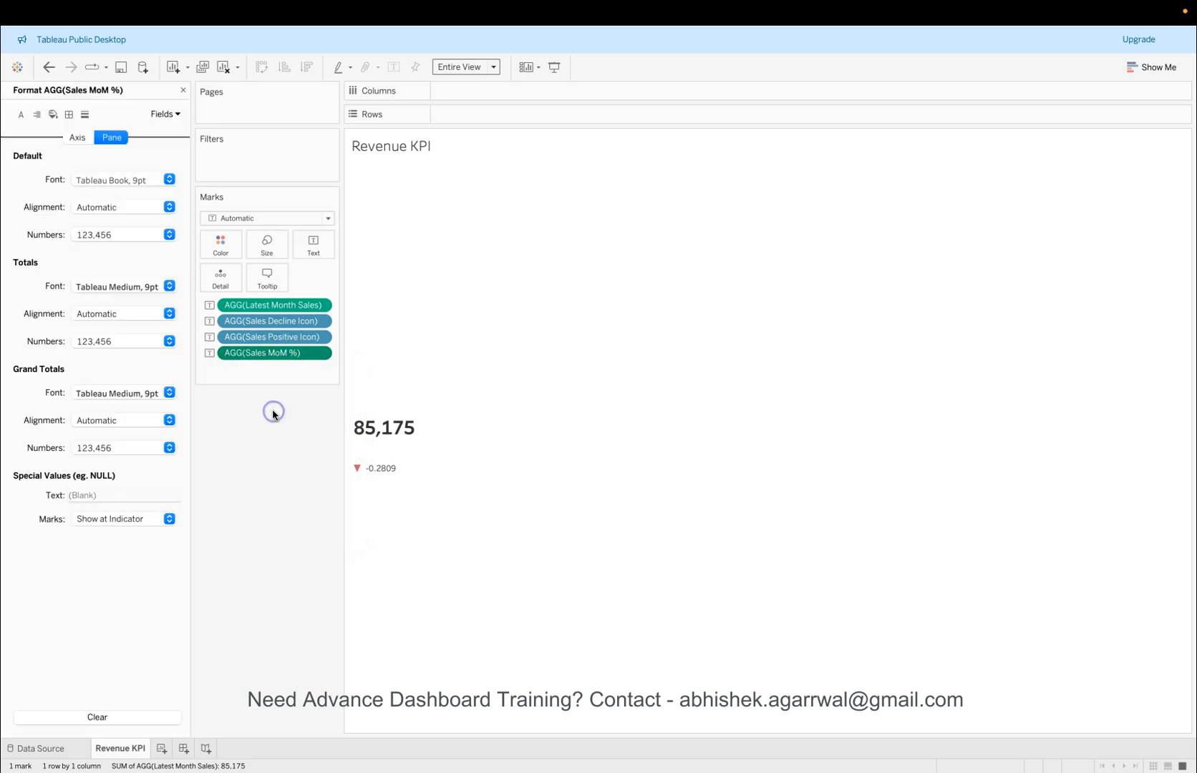
left_click(131, 237)
left_click(119, 315)
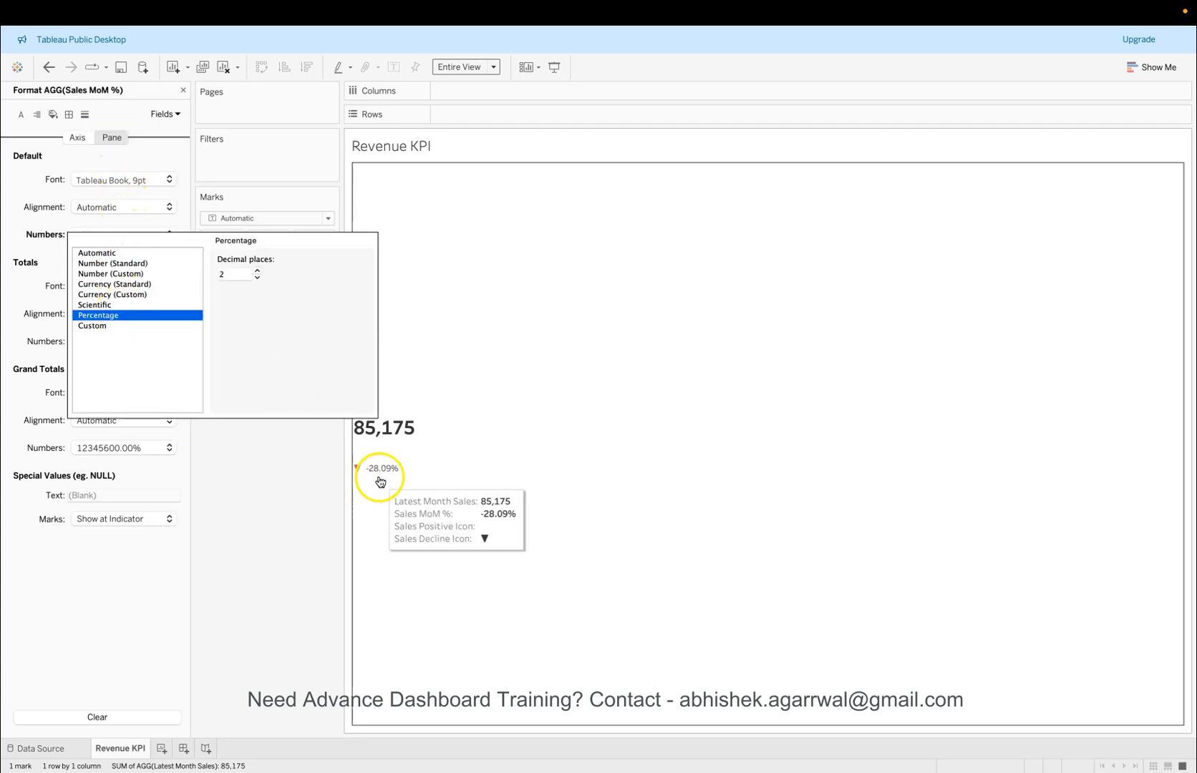
left_click(257, 277)
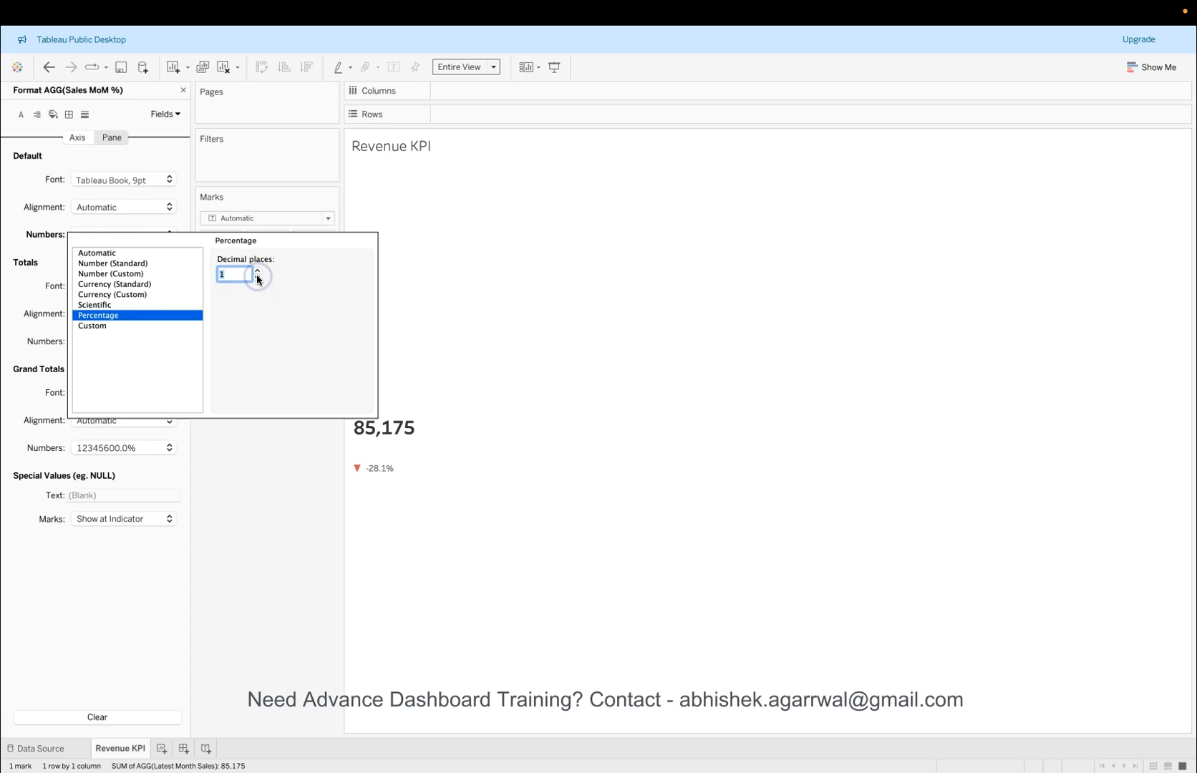
left_click(276, 513)
mouse_move(380, 489)
left_click(251, 504)
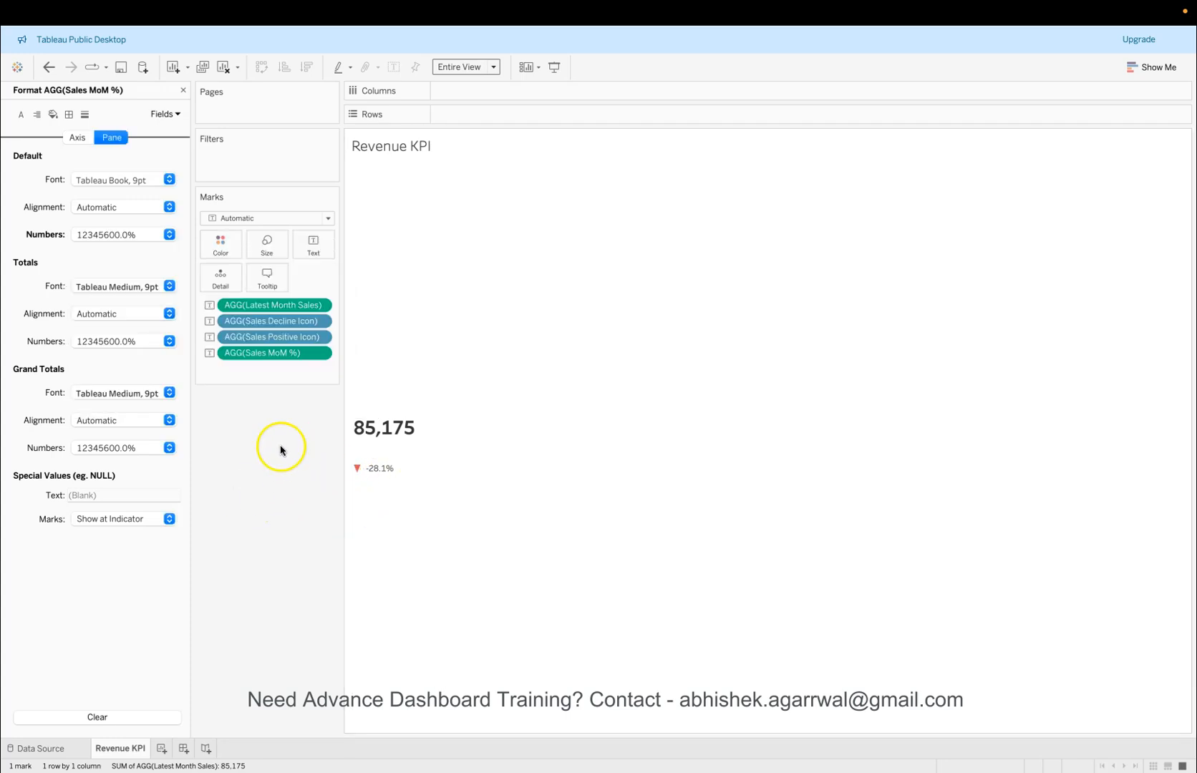
left_click(184, 90)
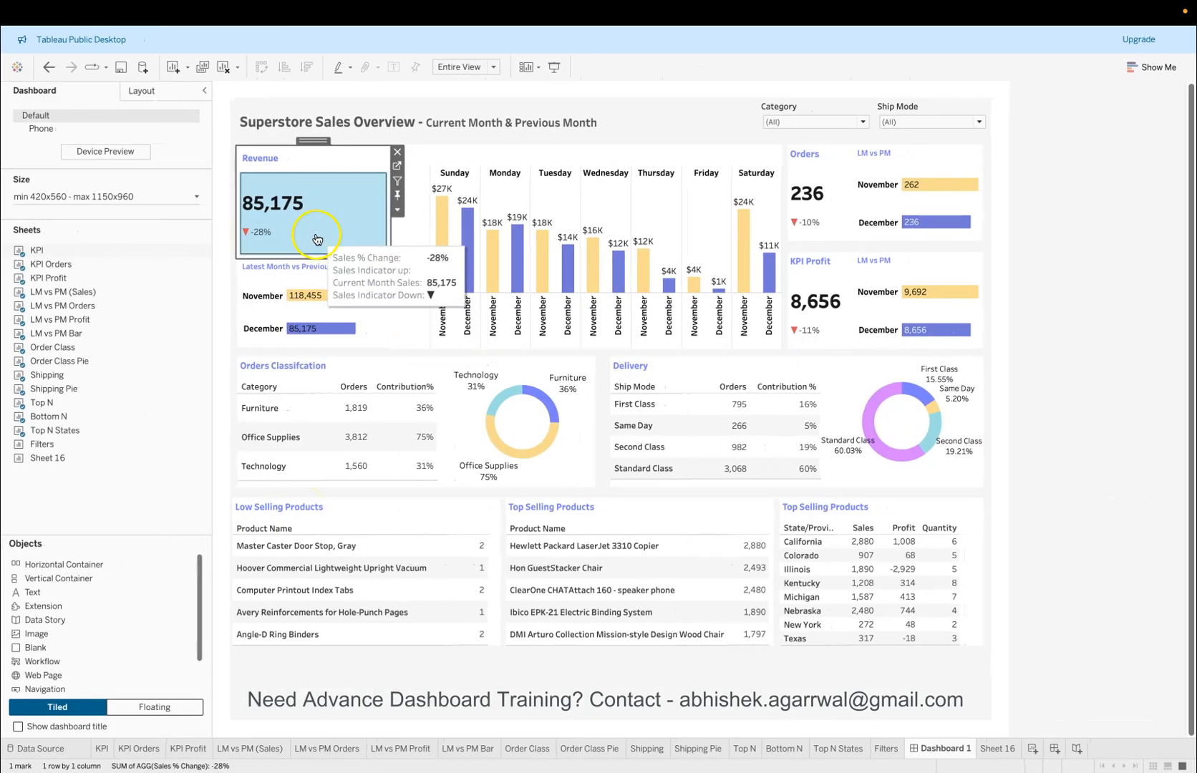
left_click(315, 234)
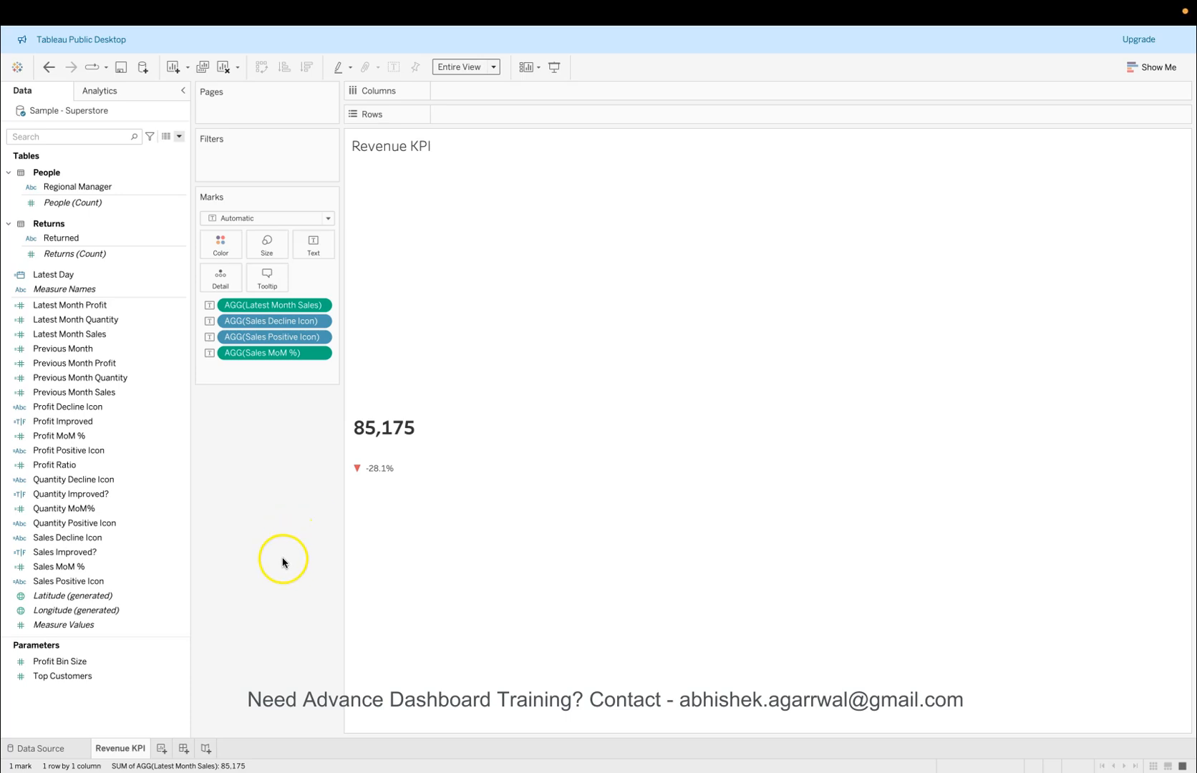
right_click(139, 750)
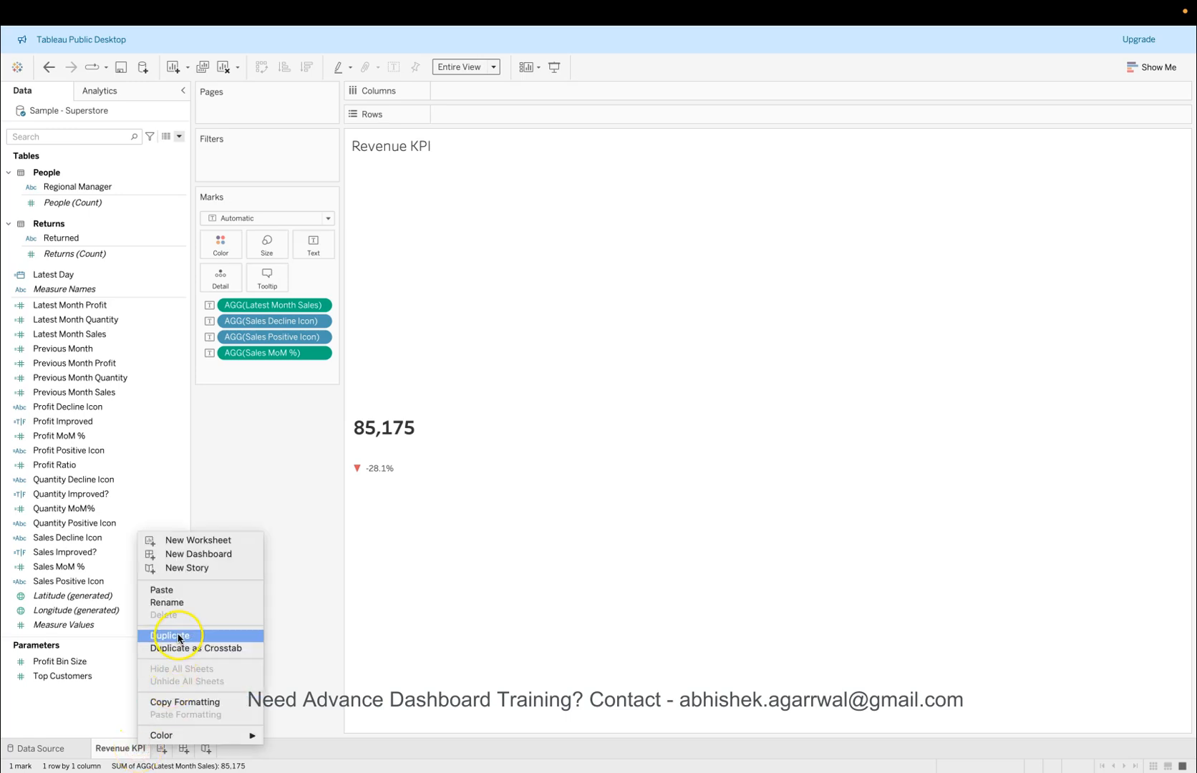
left_click(295, 523)
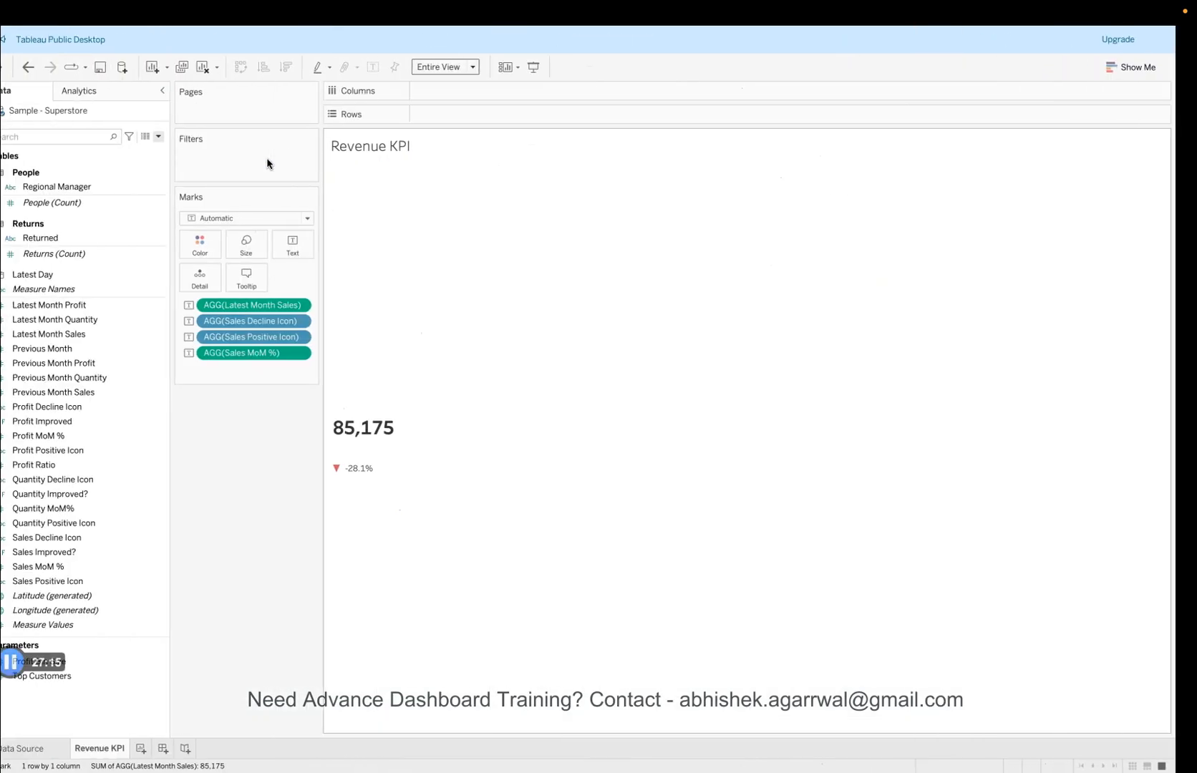
Step: Format the sheet title as Tableau Semibold, size 10, in the saved periwinkle-blue custom colour
double_click(384, 149)
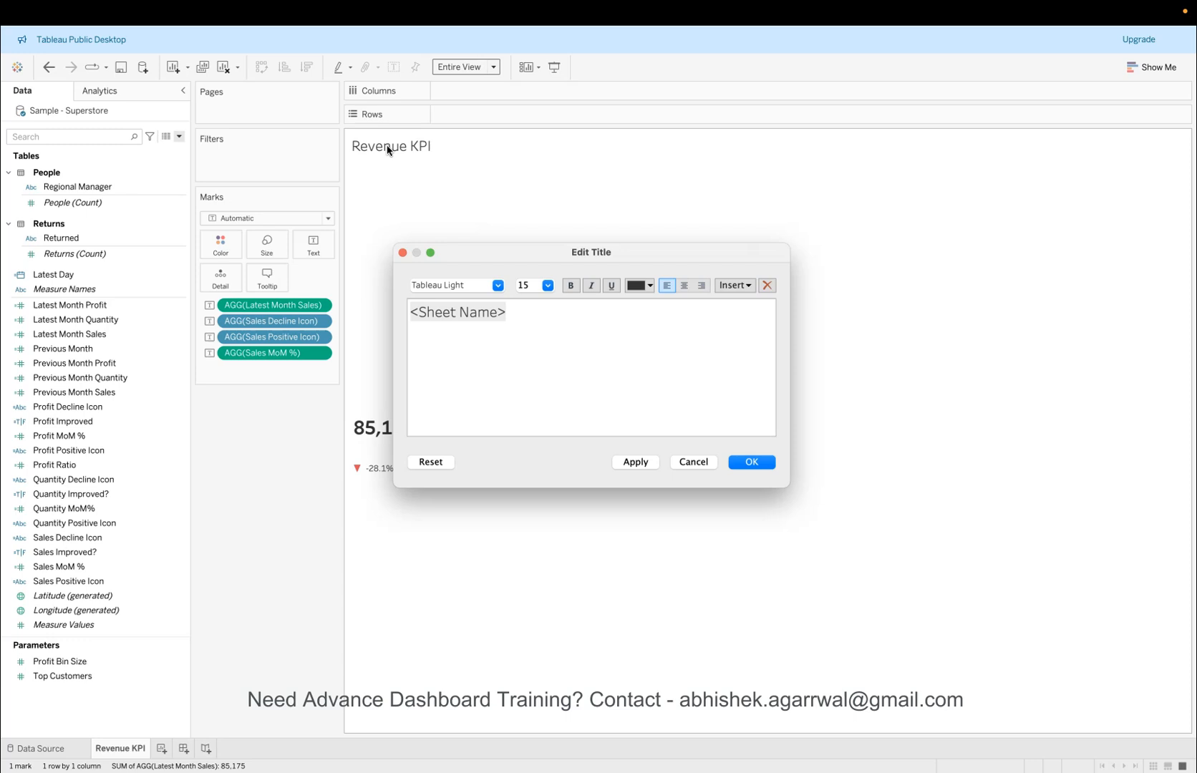
left_click(497, 285)
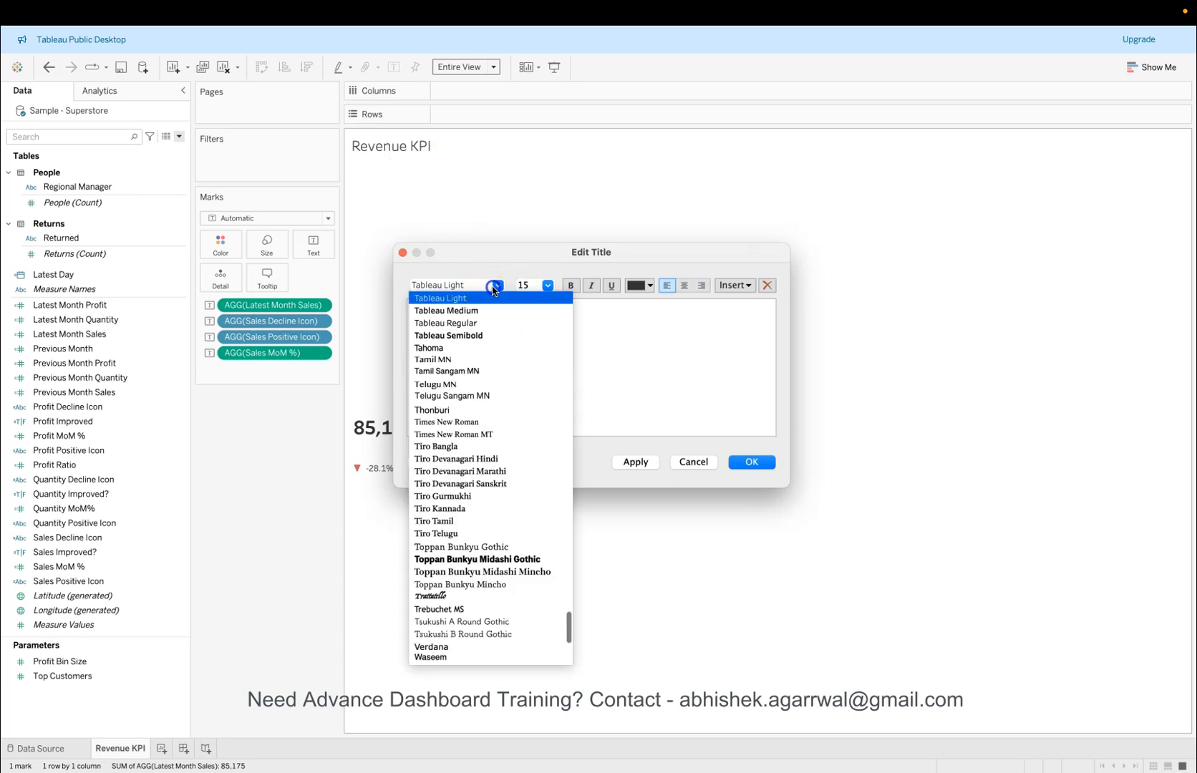
left_click(490, 336)
left_click(548, 285)
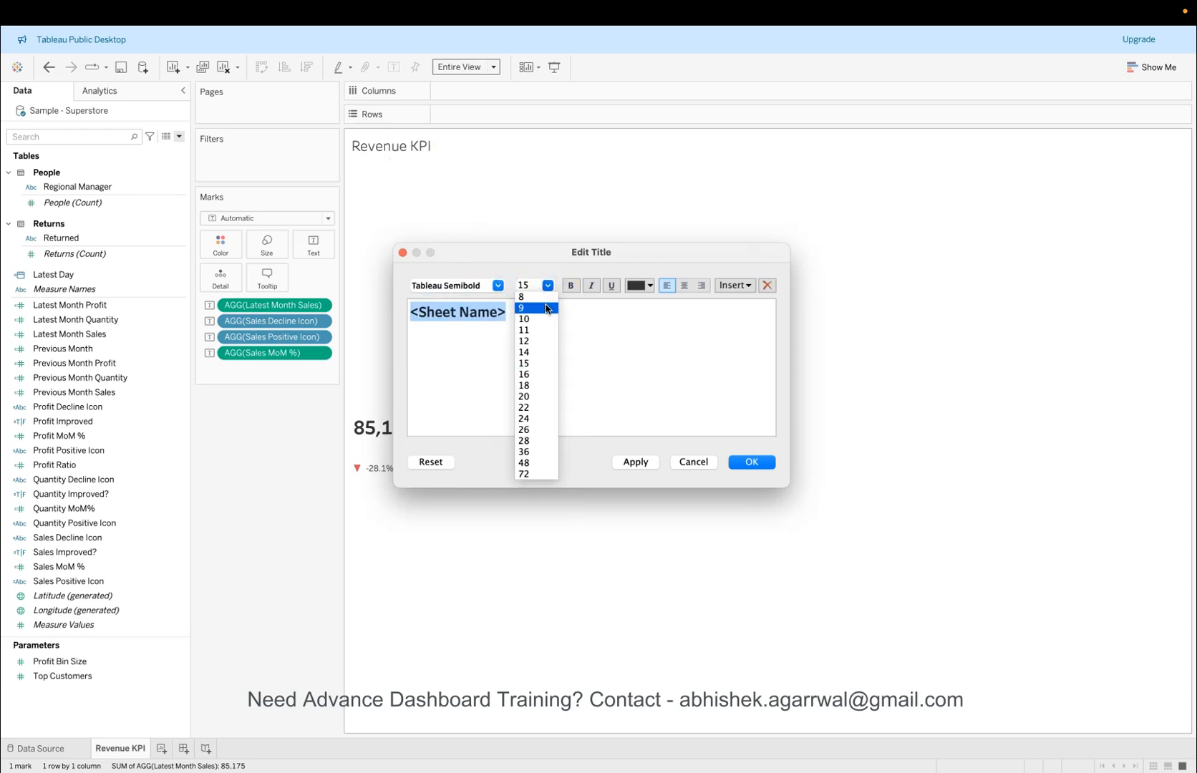
left_click(547, 318)
left_click(640, 285)
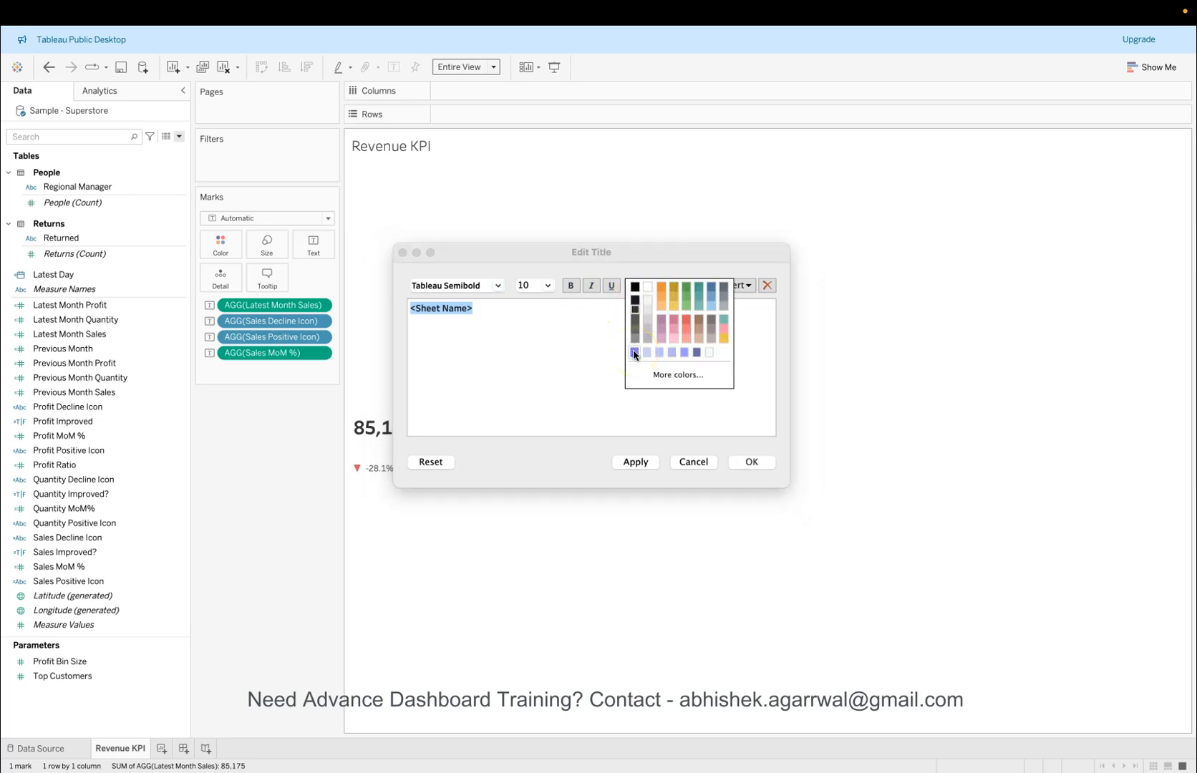
left_click(634, 353)
Step: Look through the custom colour palettes, confirm the title's Orchid-like blue, and apply the title formatting
left_click(640, 285)
left_click(675, 389)
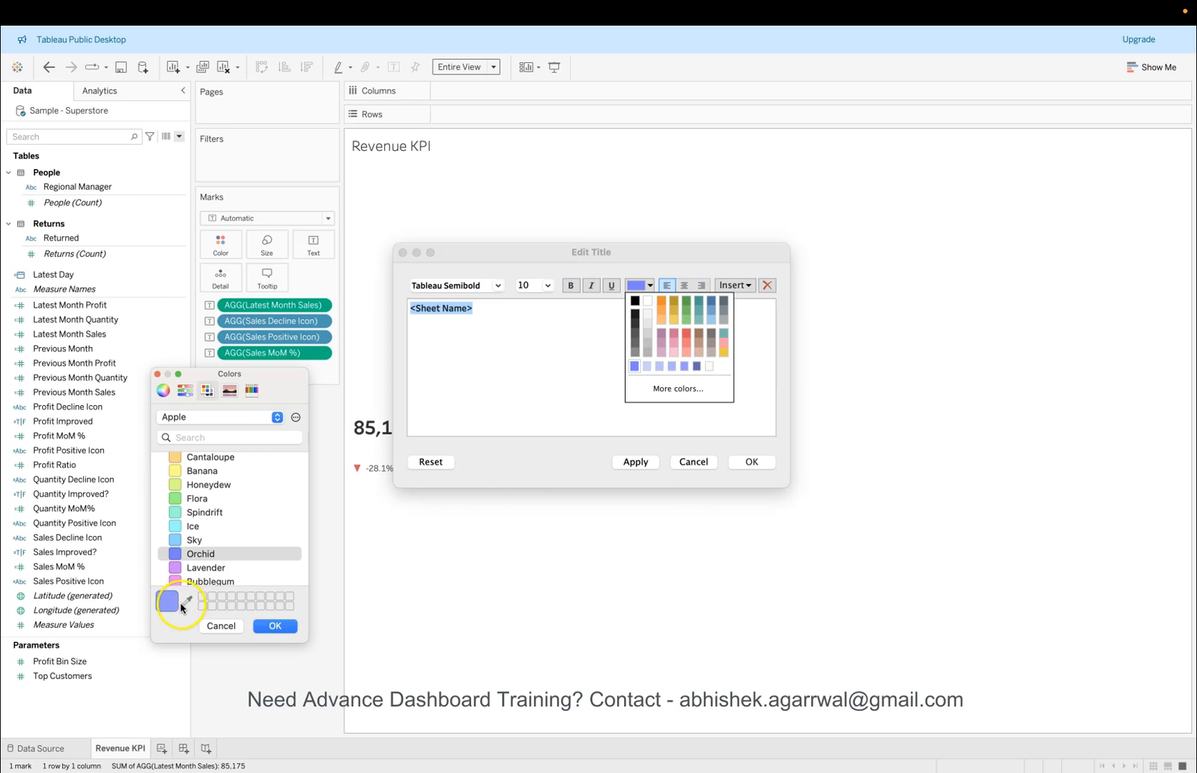
left_click(188, 396)
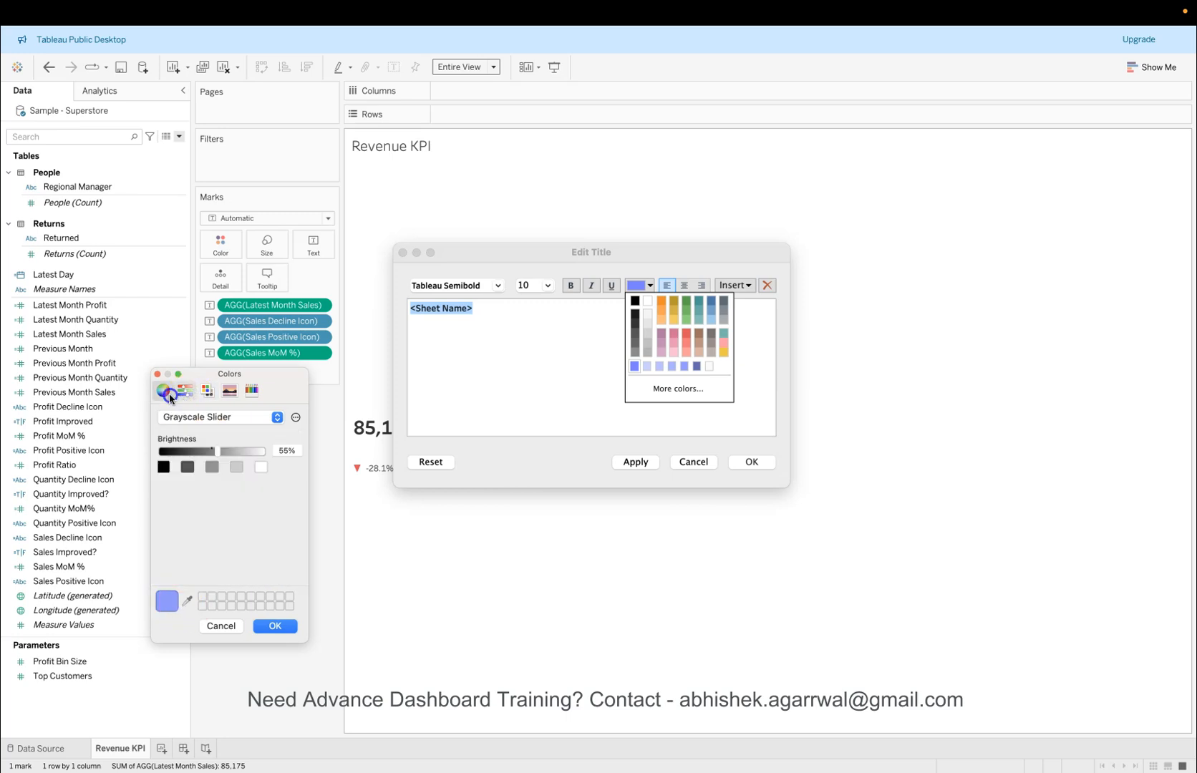
left_click(206, 390)
left_click(229, 390)
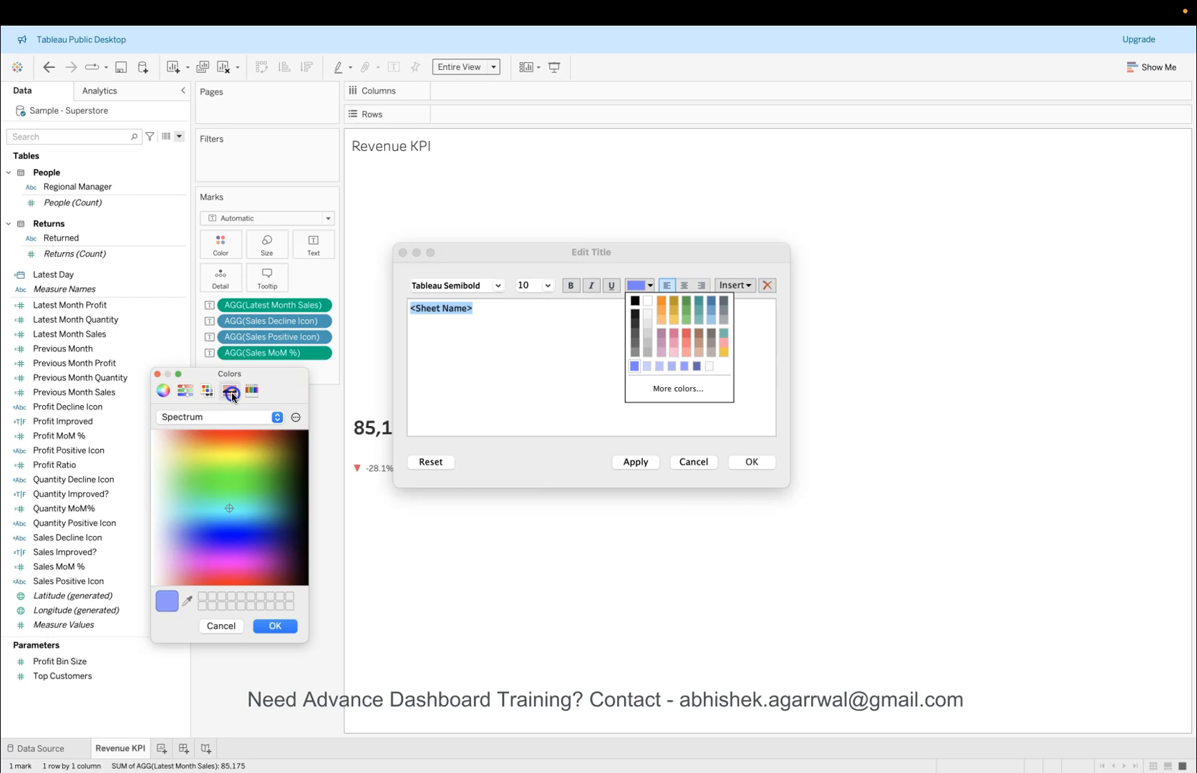
left_click(245, 396)
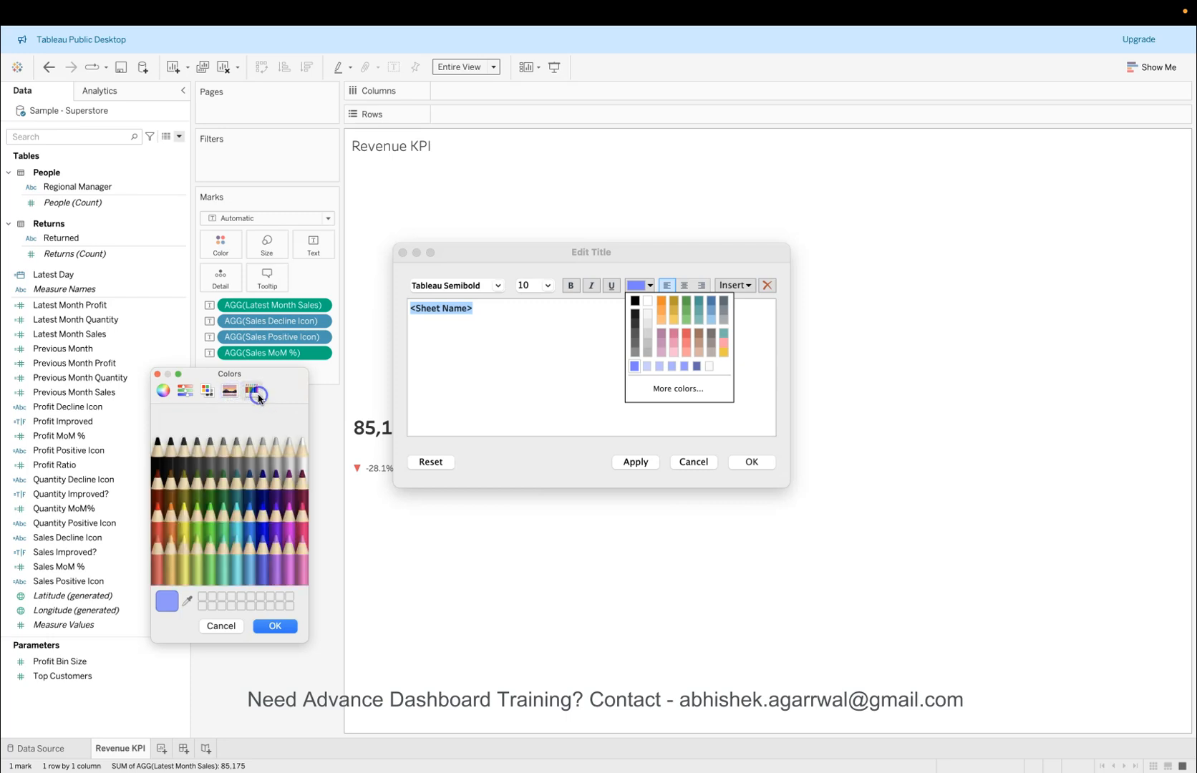
left_click(187, 393)
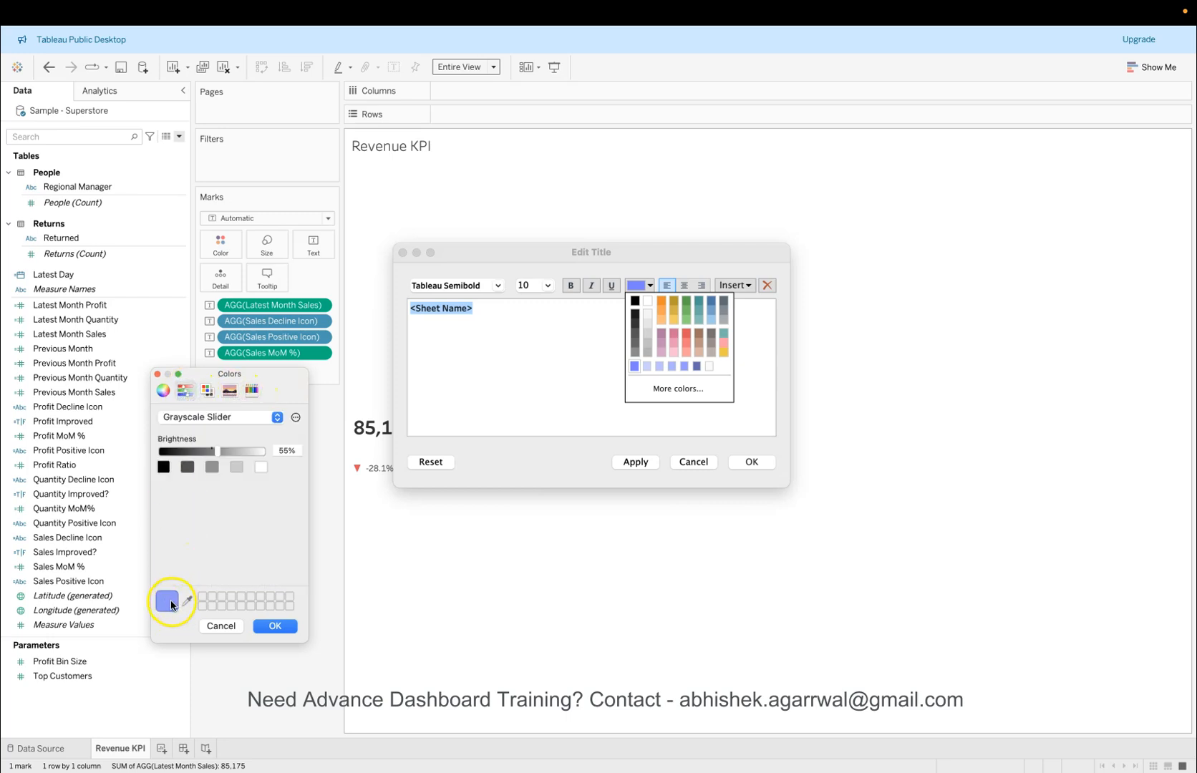
left_click(207, 390)
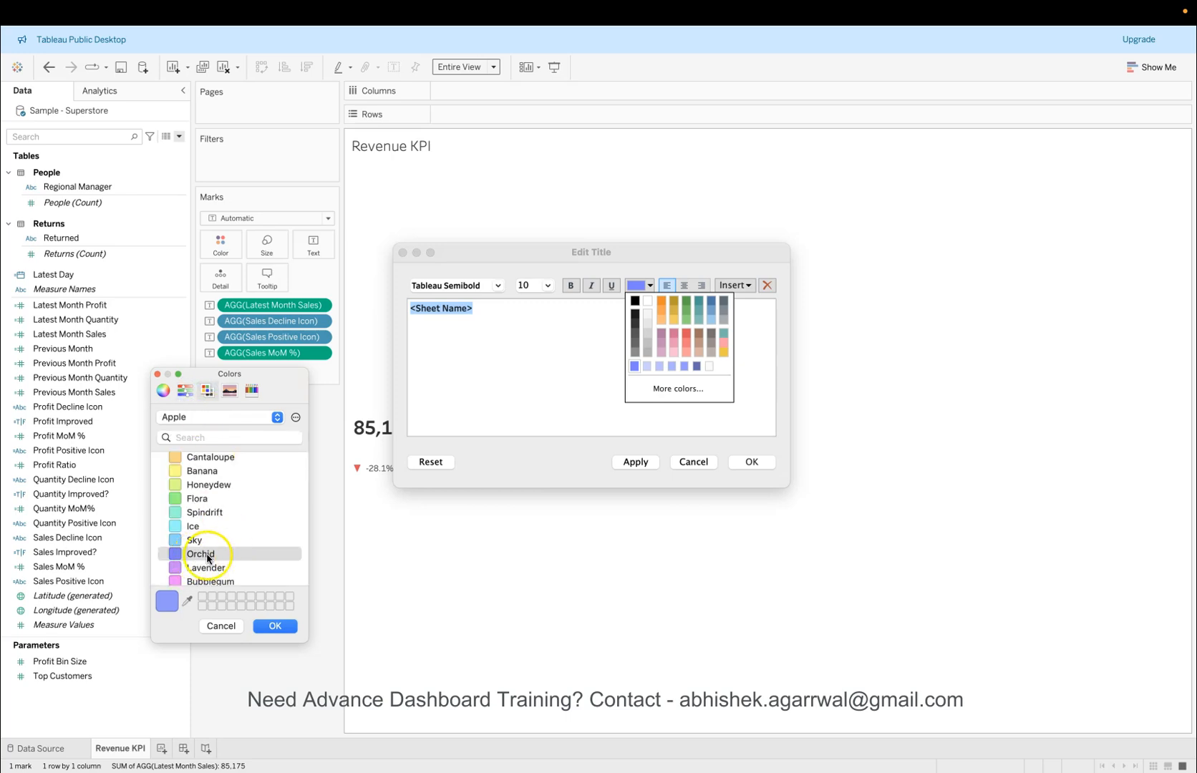
left_click(275, 626)
left_click(639, 462)
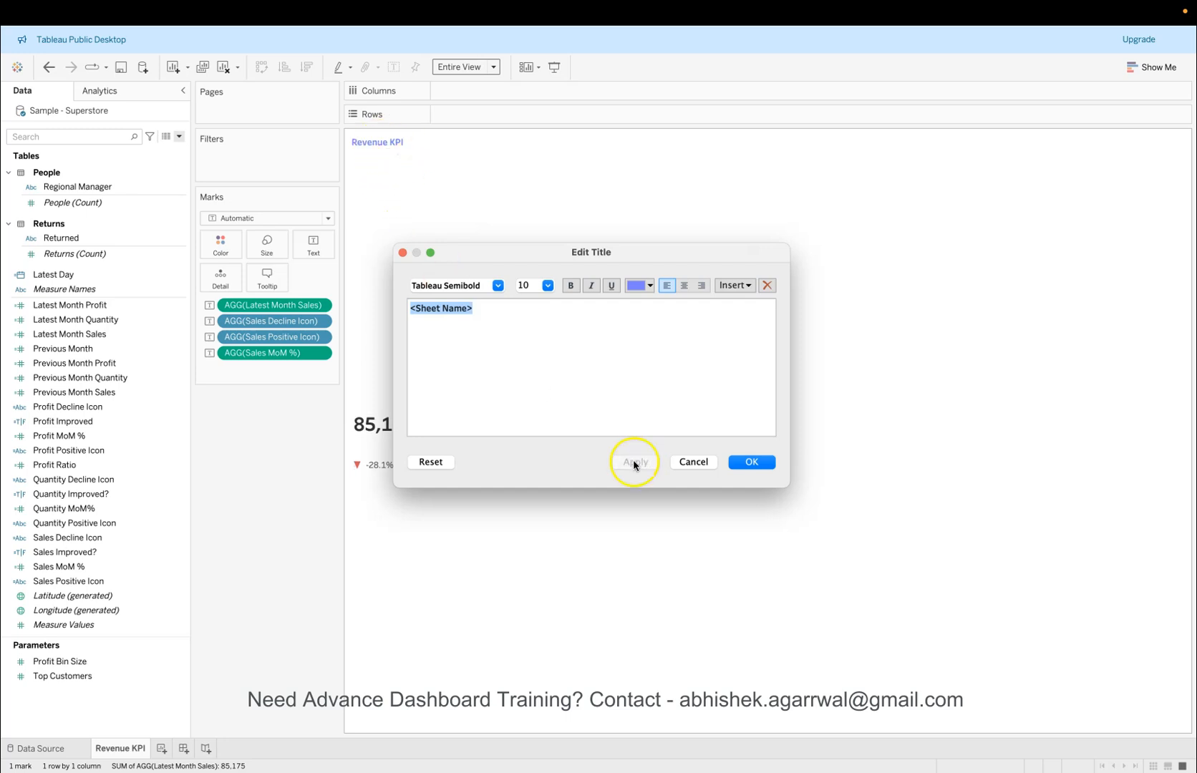
left_click(751, 462)
Step: Rename the Revenue KPI sheet as Revenue
double_click(130, 749)
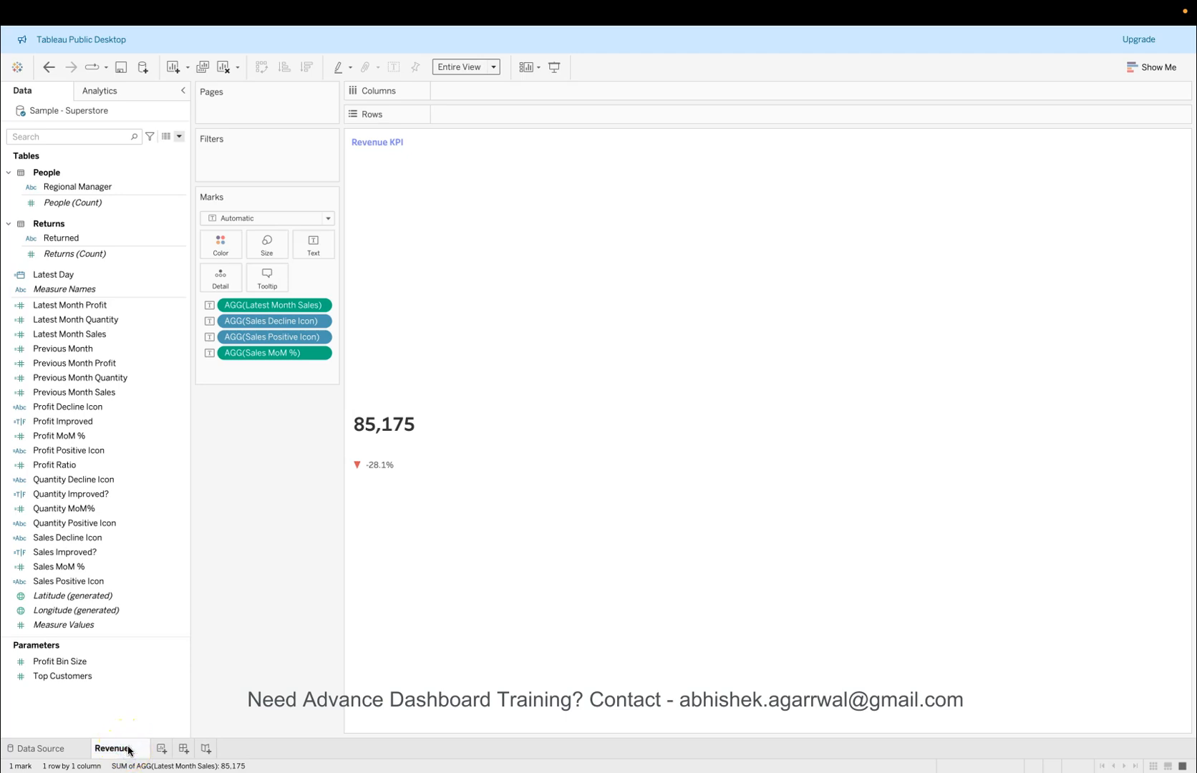
Step: Duplicate the Revenue KPI worksheet and rename the copy Profit KPI
left_click(240, 516)
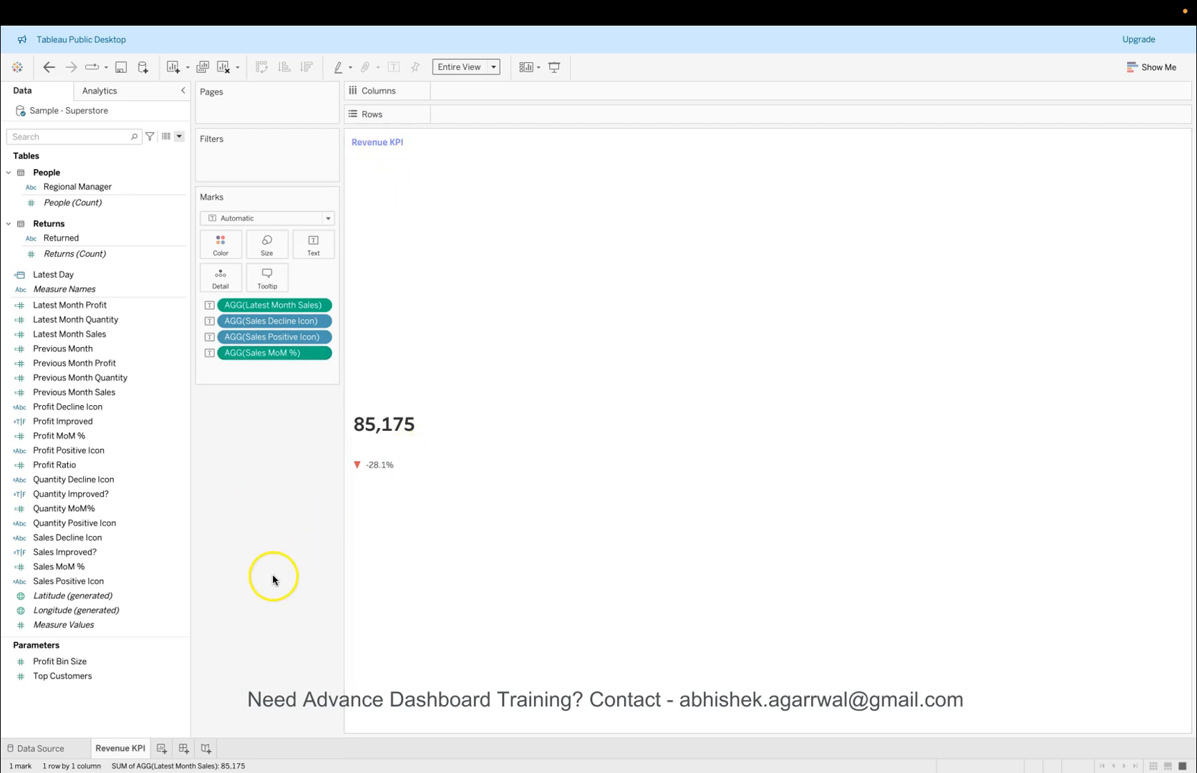
right_click(139, 749)
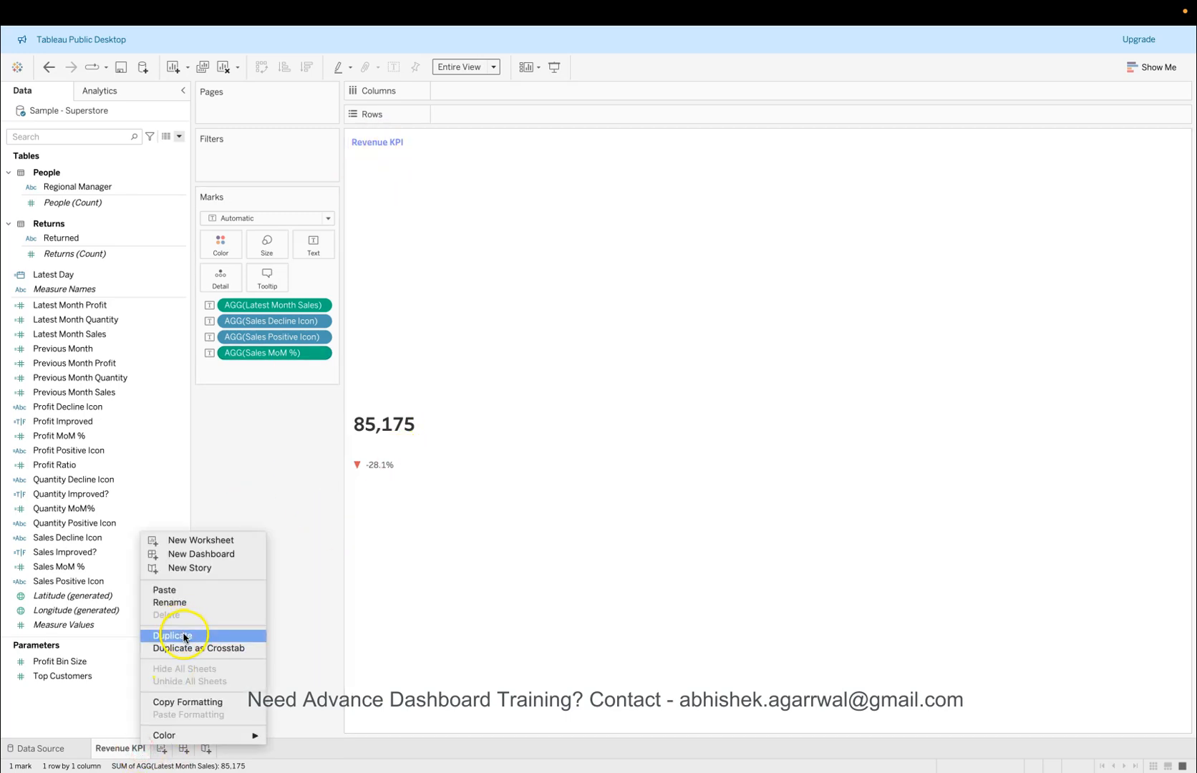
left_click(178, 636)
double_click(210, 749)
key("Right")
key("BackSpace")
key("BackSpace")
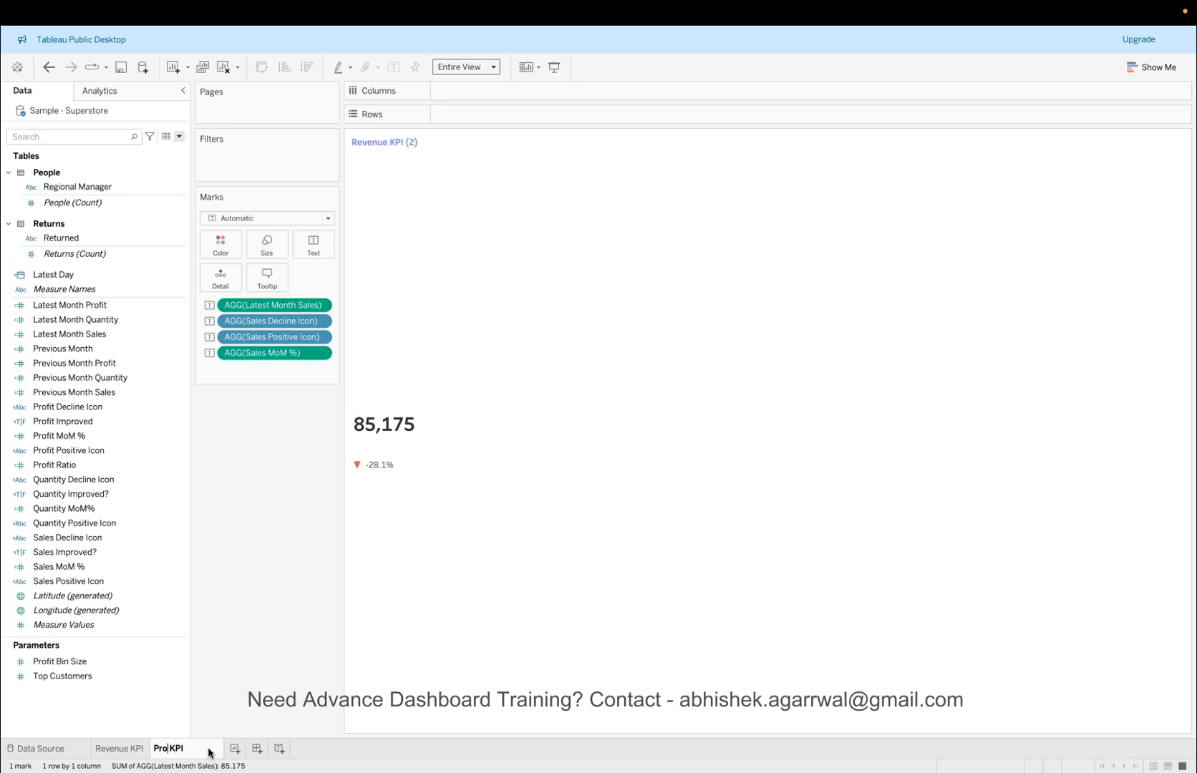
key("Return")
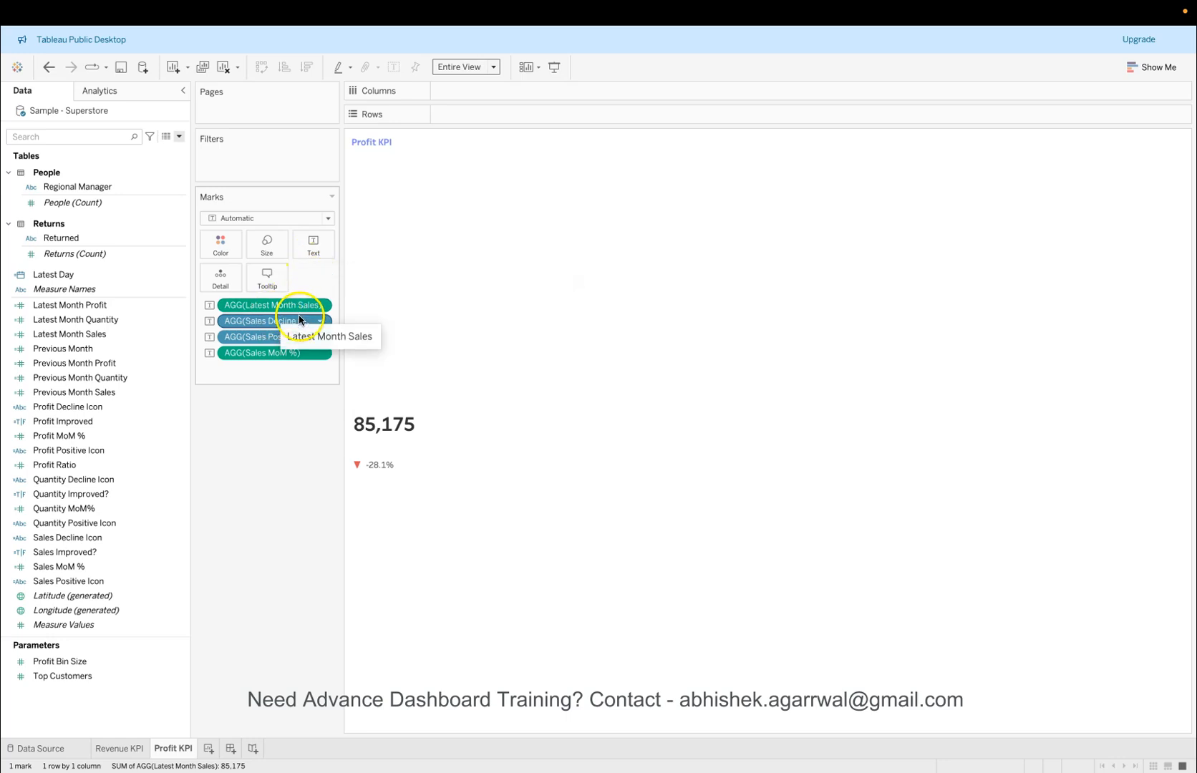
Step: Widen the Marks card and replace the Latest Month Sales field on it with Latest Month Profit
left_click_drag(340, 303, 395, 303)
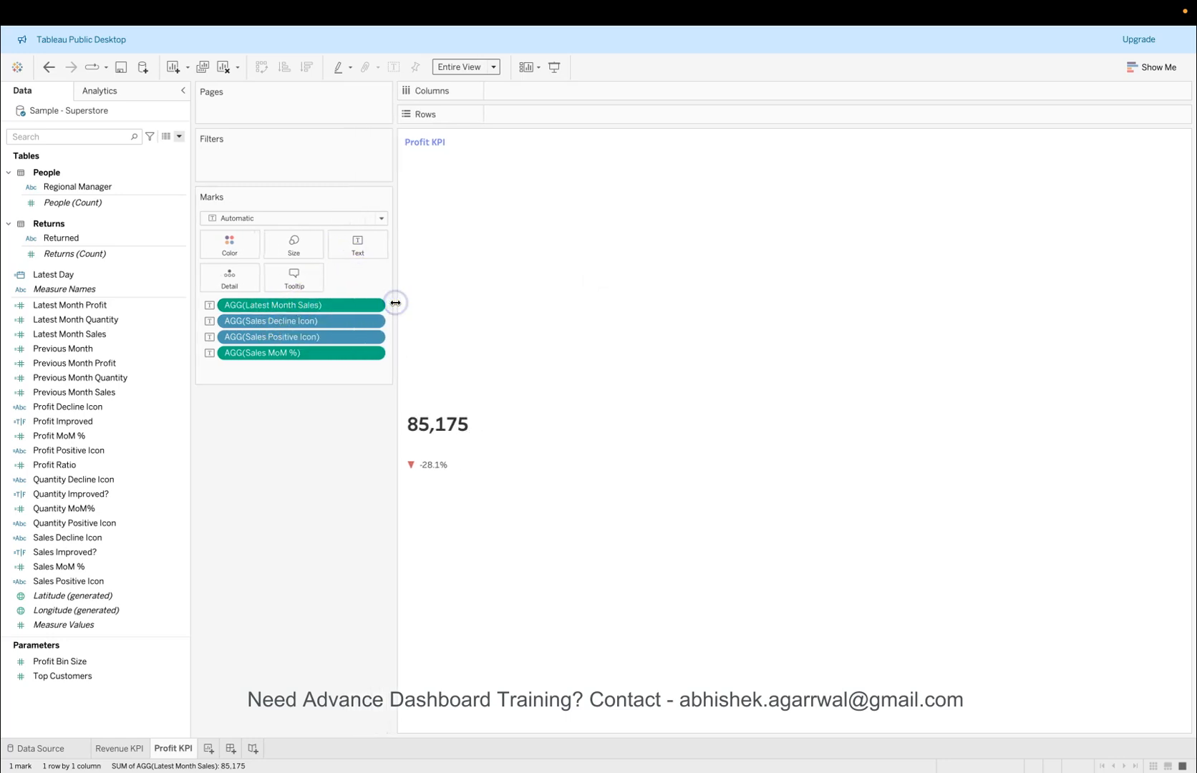
double_click(280, 306)
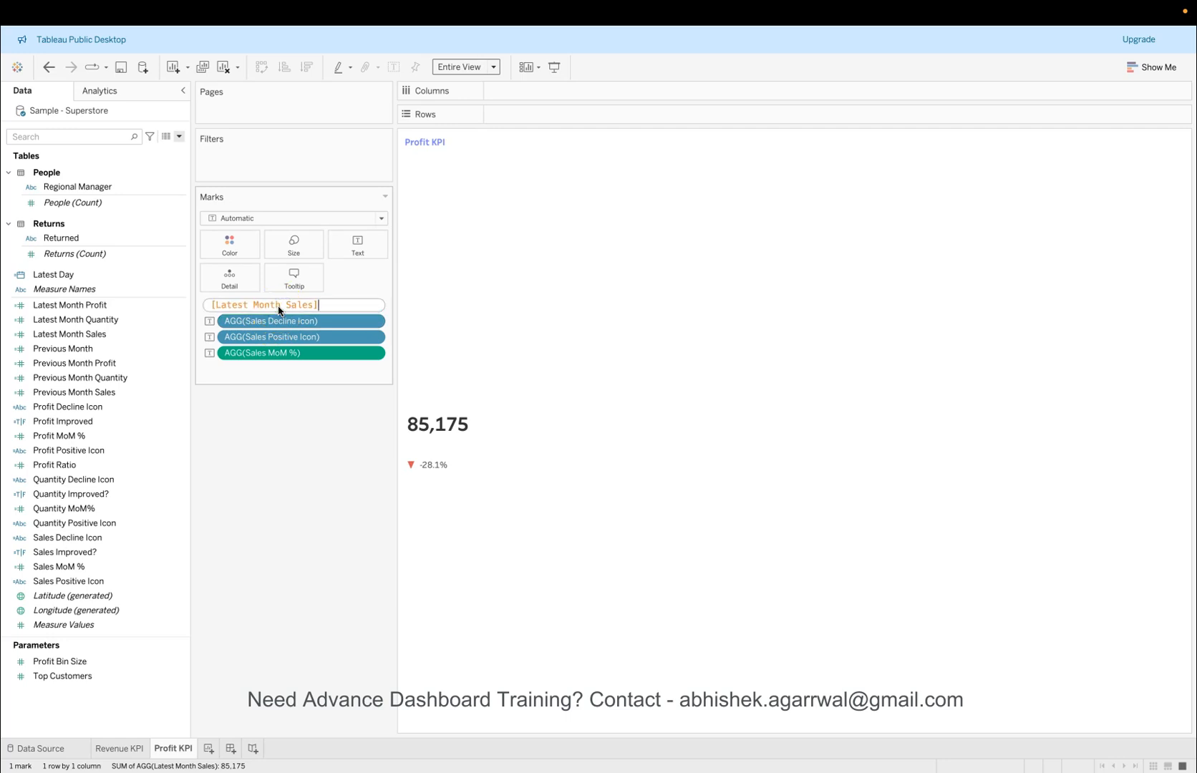
key("BackSpace")
key("BackSpace")
key("BackSpace")
key("BackSpace")
key("BackSpace")
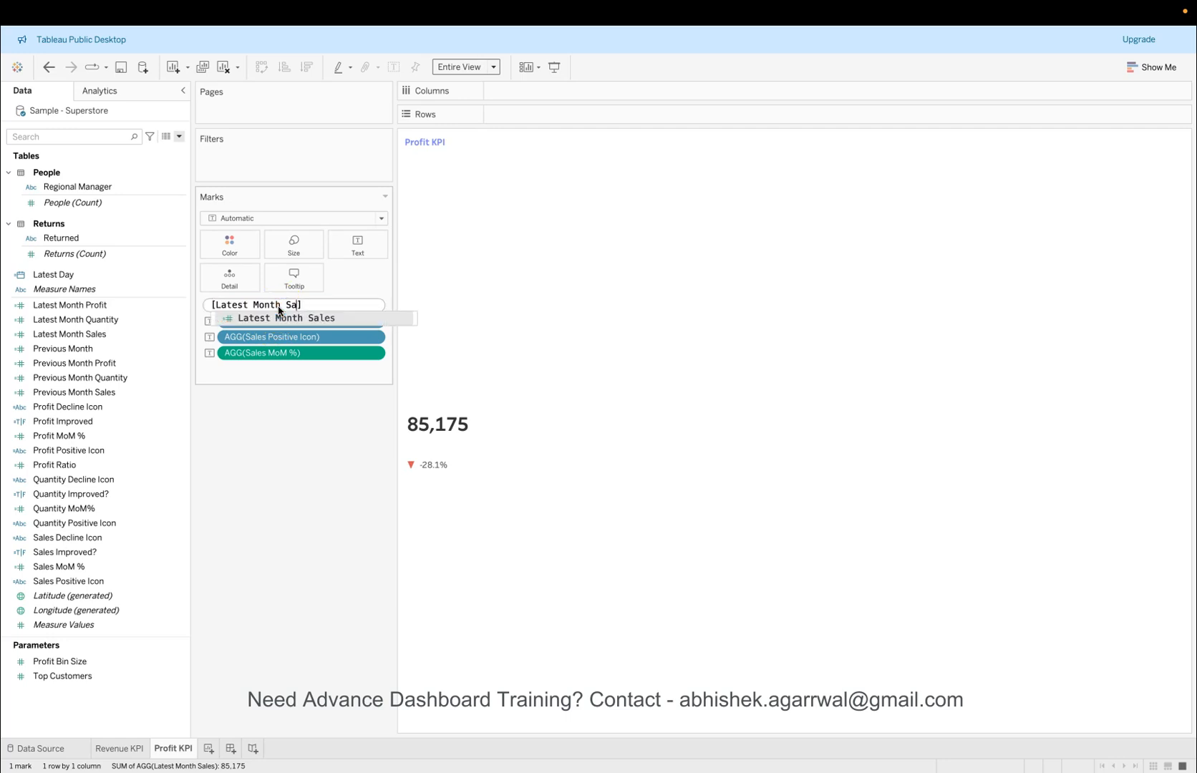
type("P")
key("Return")
key("Return")
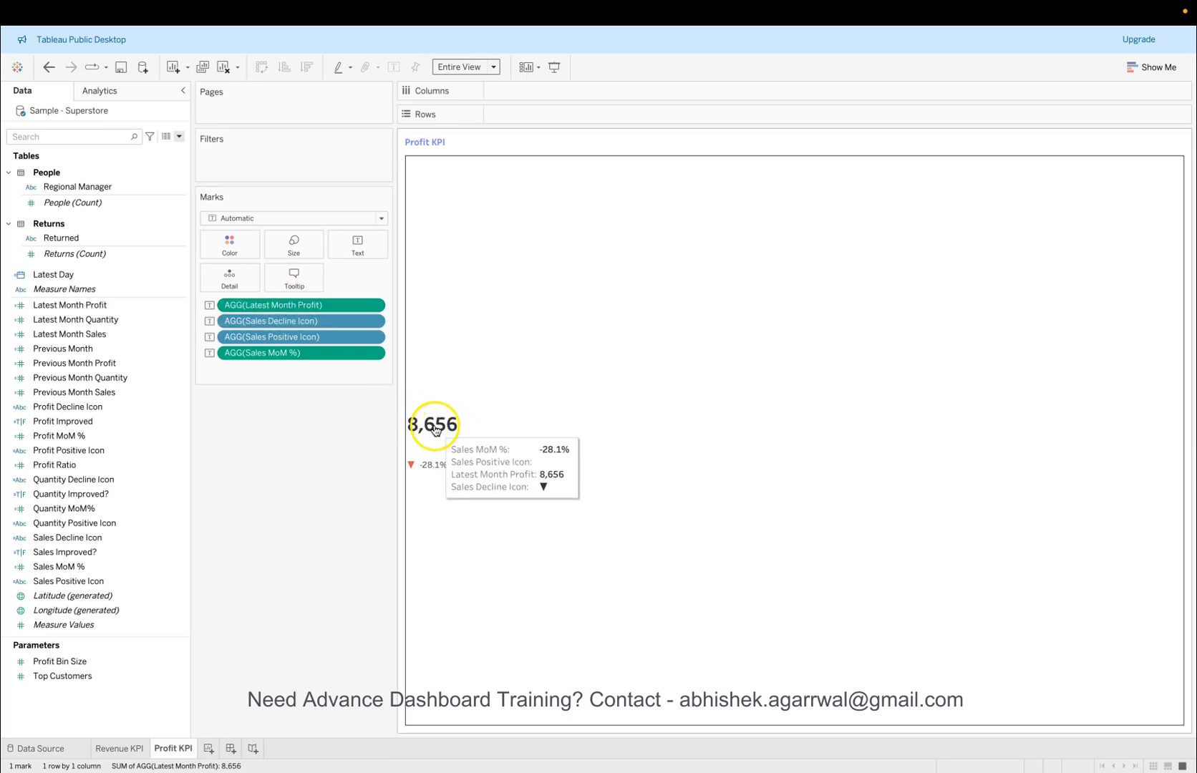
Step: Replace the Sales Decline Icon field on the Marks card with Profit Decline Icon
double_click(295, 323)
left_click(244, 323)
key("BackSpace")
key("BackSpace")
key("BackSpace")
key("BackSpace")
key("BackSpace")
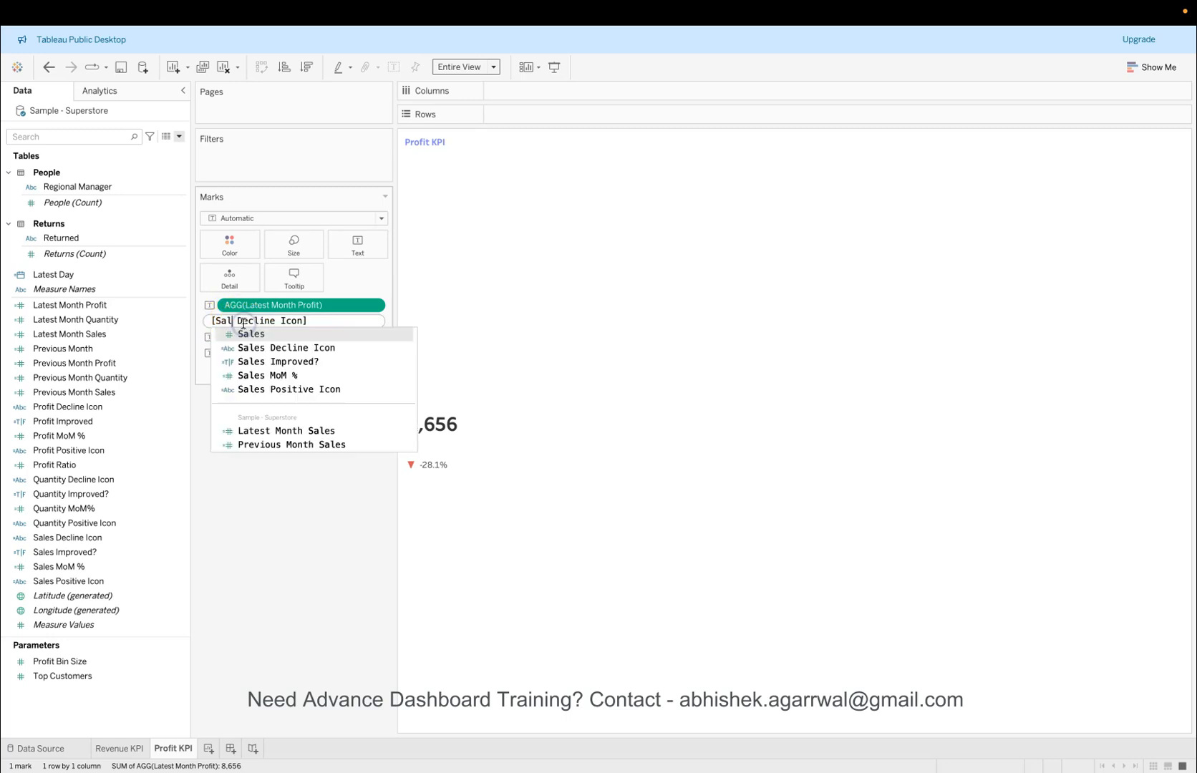
type("pro")
type("fit")
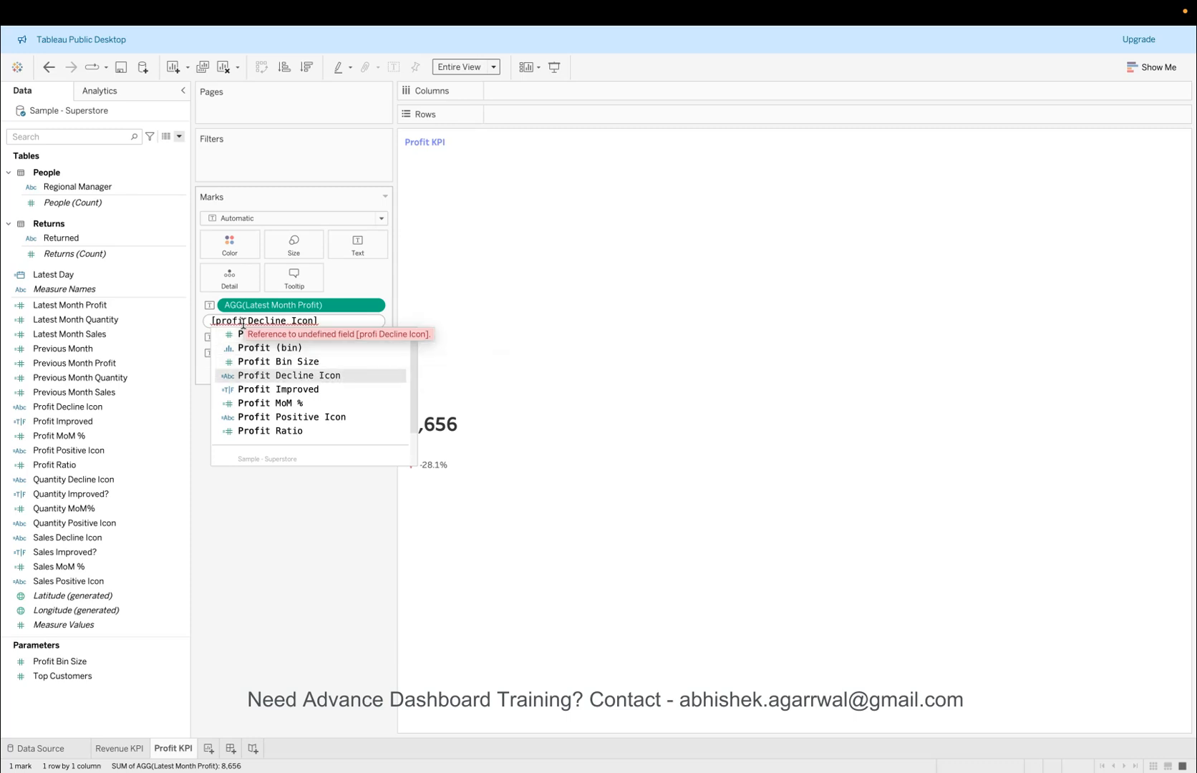
key("Return")
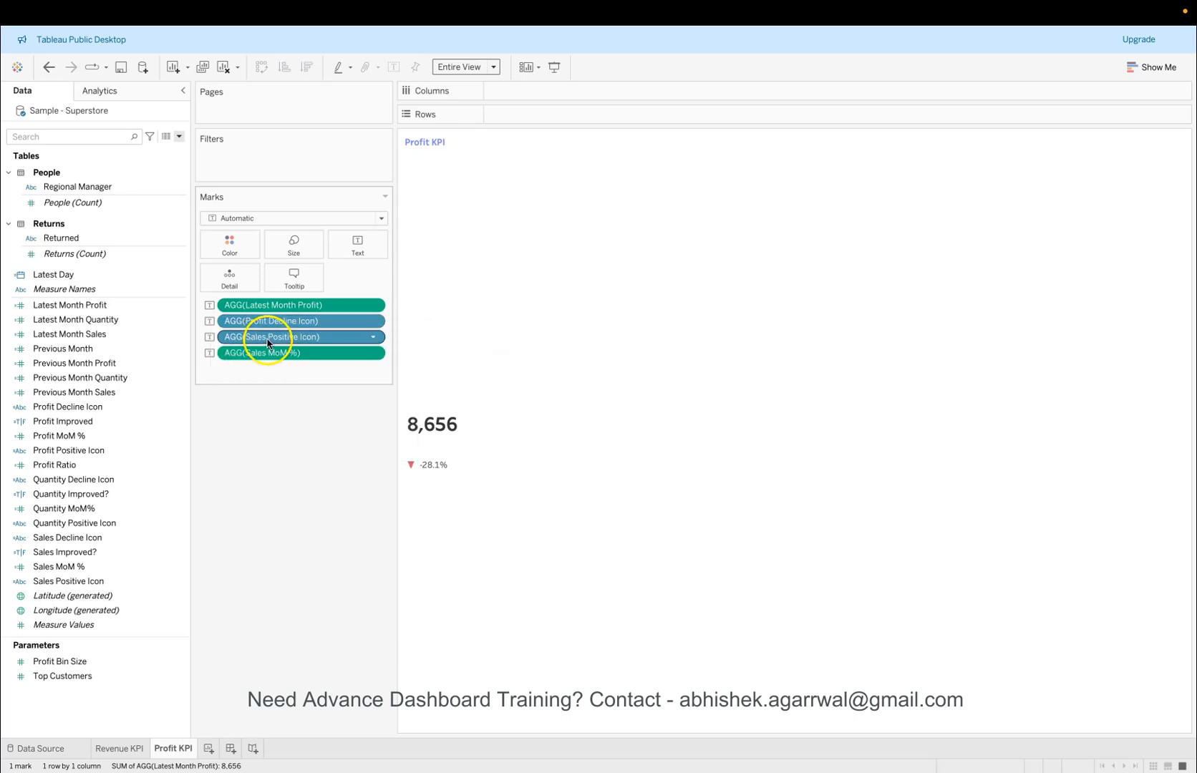
Step: Replace the Sales Positive Icon field on the Marks card with Profit Positive Icon
double_click(268, 338)
double_click(242, 336)
key("BackSpace")
type("prof")
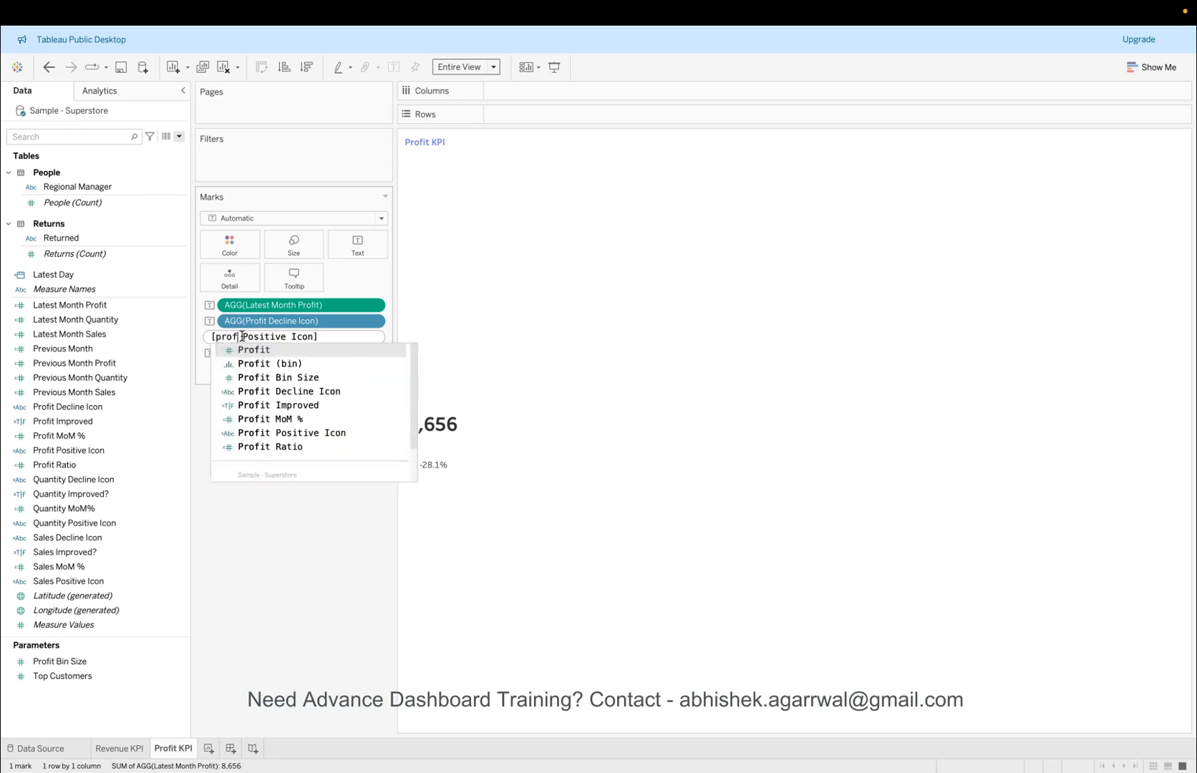
key("Down")
key("Down")
key("Down")
key("Down")
key("Down")
key("Down")
key("Return")
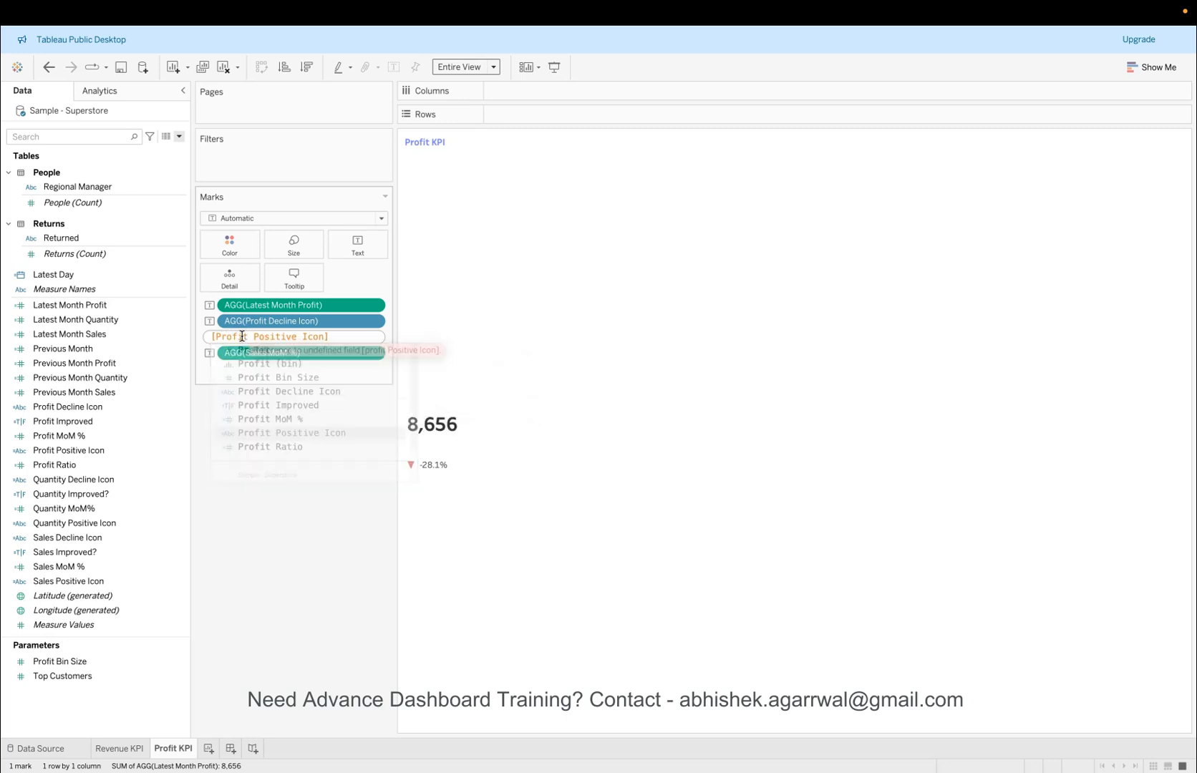
key("Return")
Step: Replace the Sales MoM % field on the Marks card with Profit MoM %, removing any leftover characters from the expression
left_click(259, 353)
double_click(261, 354)
key("BackSpace")
key("BackSpace")
key("BackSpace")
key("BackSpace")
key("BackSpace")
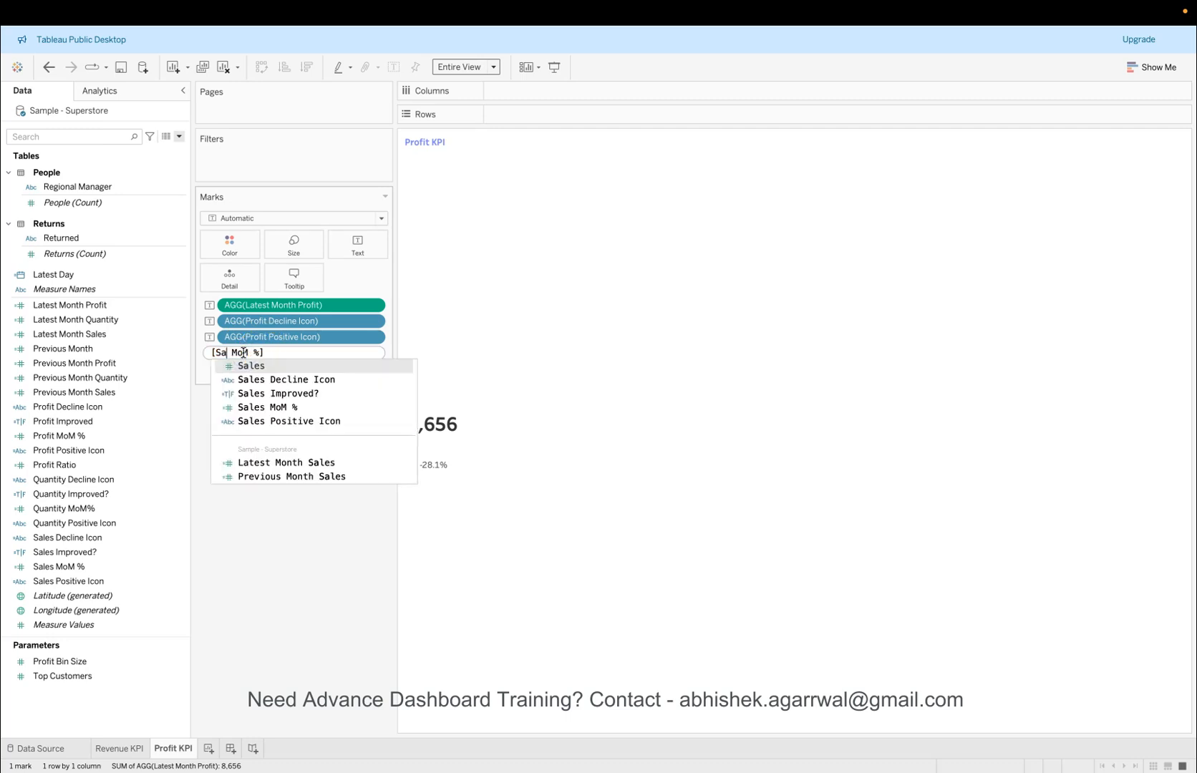
type("prf")
key("BackSpace")
type("ofi")
key("Down")
key("Down")
key("Down")
key("Down")
key("Down")
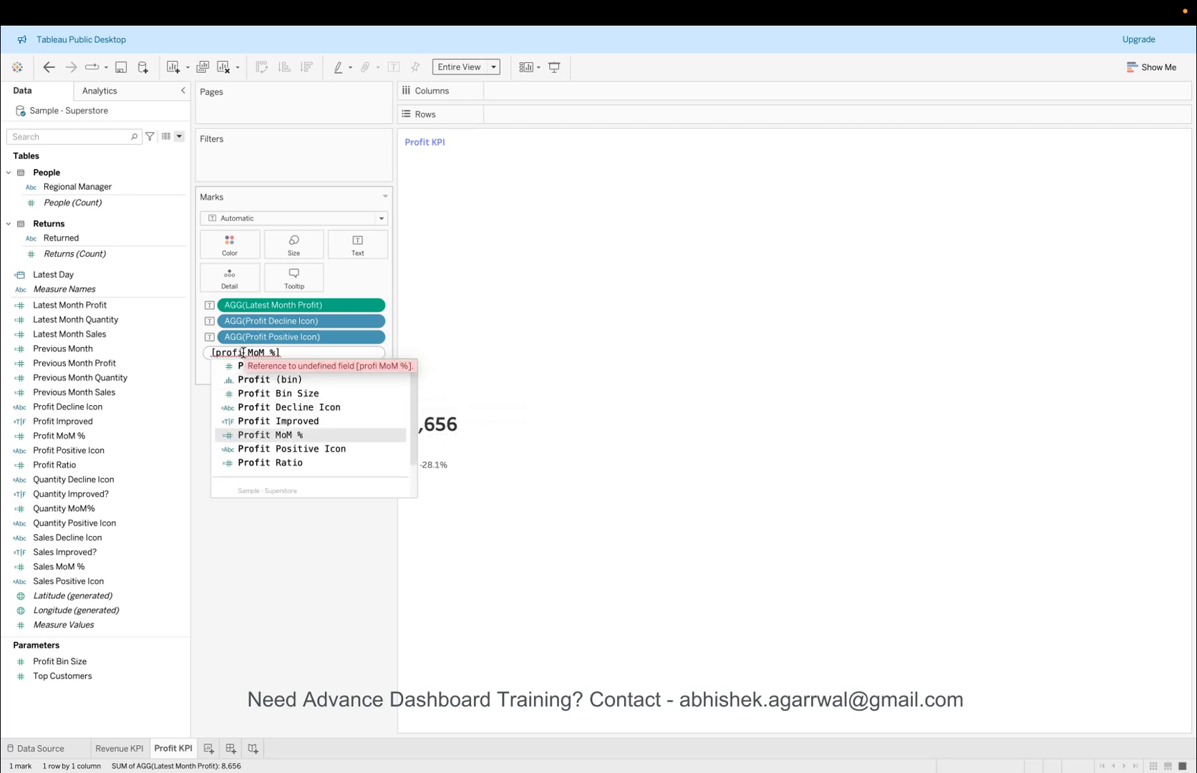
key("Return")
key("Return")
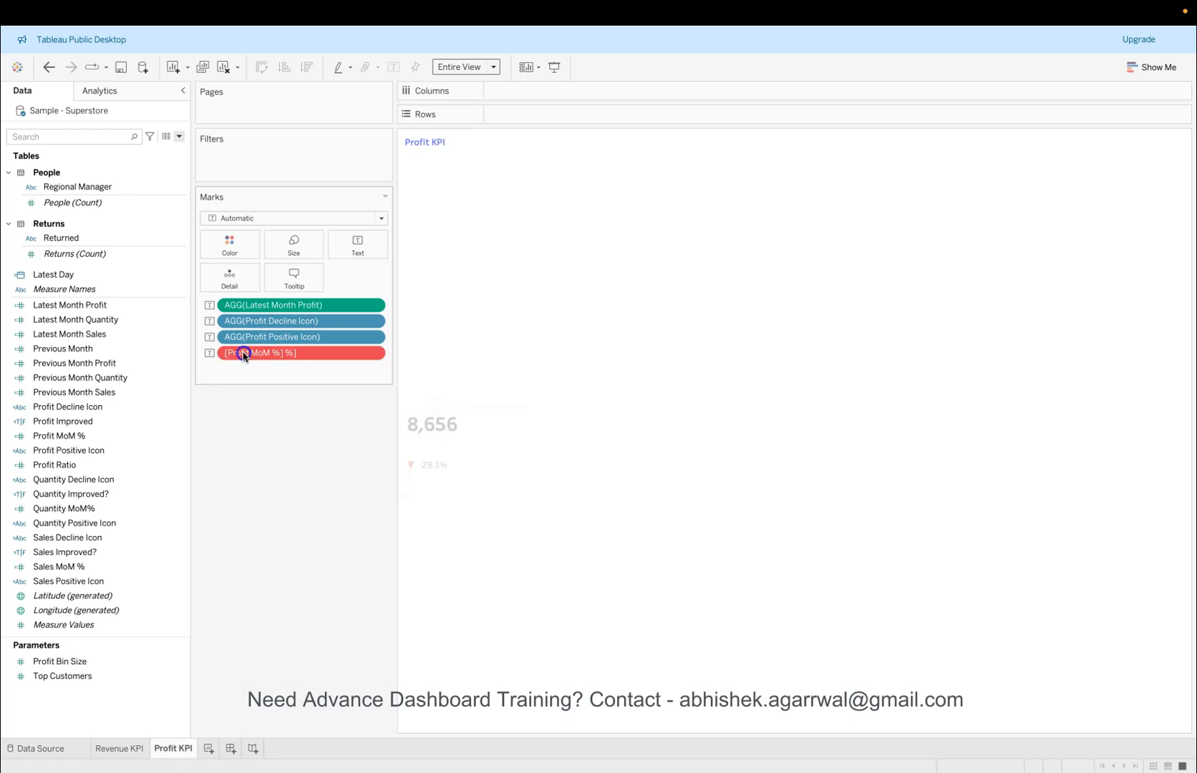
double_click(243, 354)
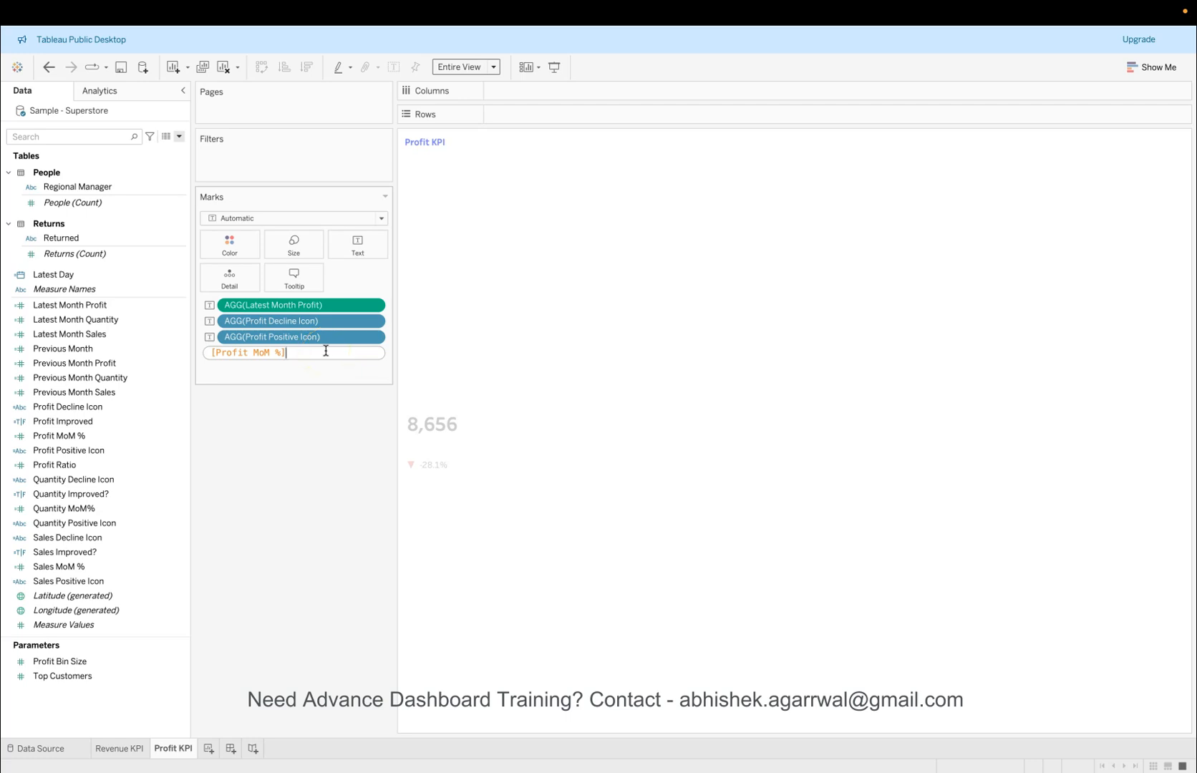
key("Return")
left_click(347, 514)
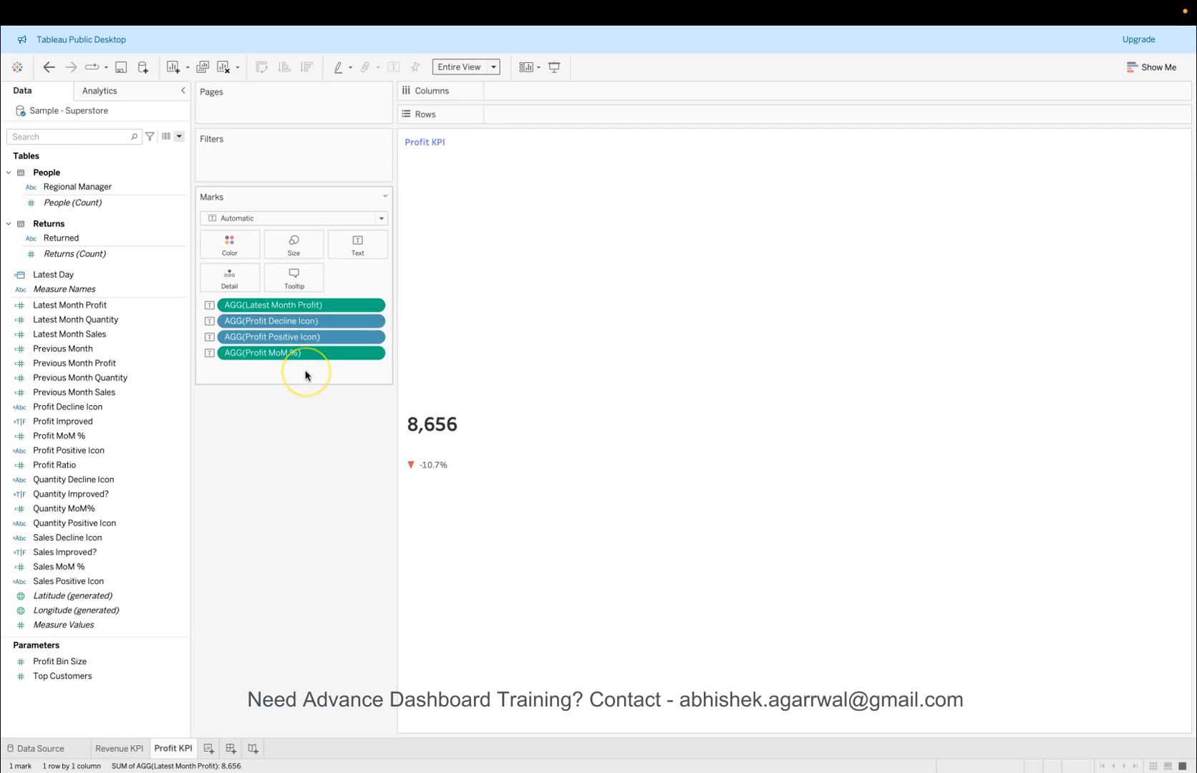
Step: Duplicate the Profit KPI worksheet and rename the copy Quantity KPI
right_click(175, 748)
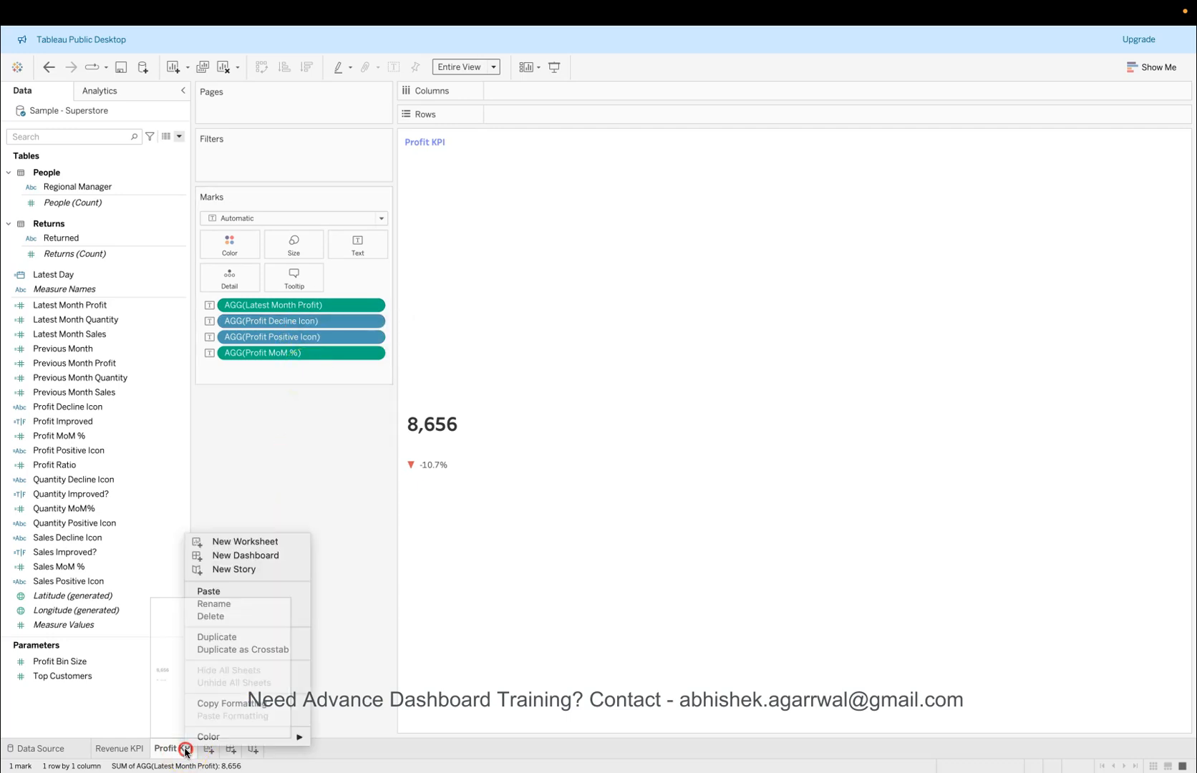
left_click(226, 637)
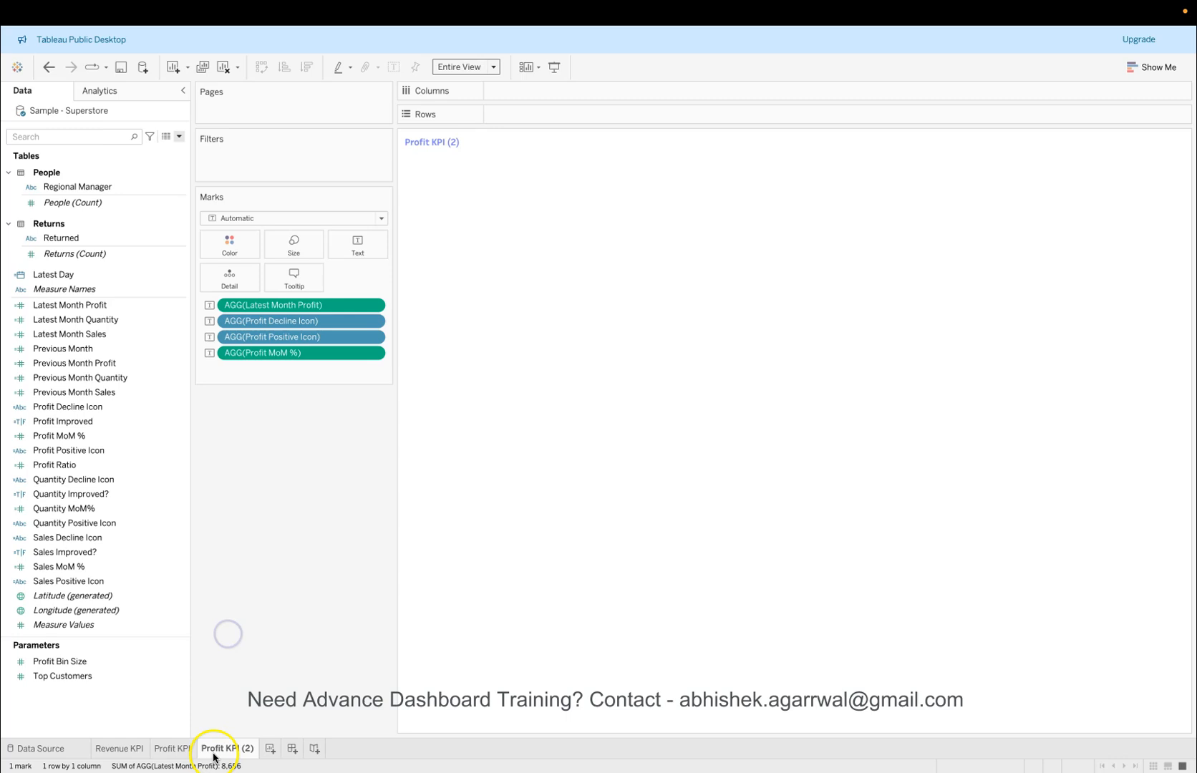
key("End")
key("BackSpace")
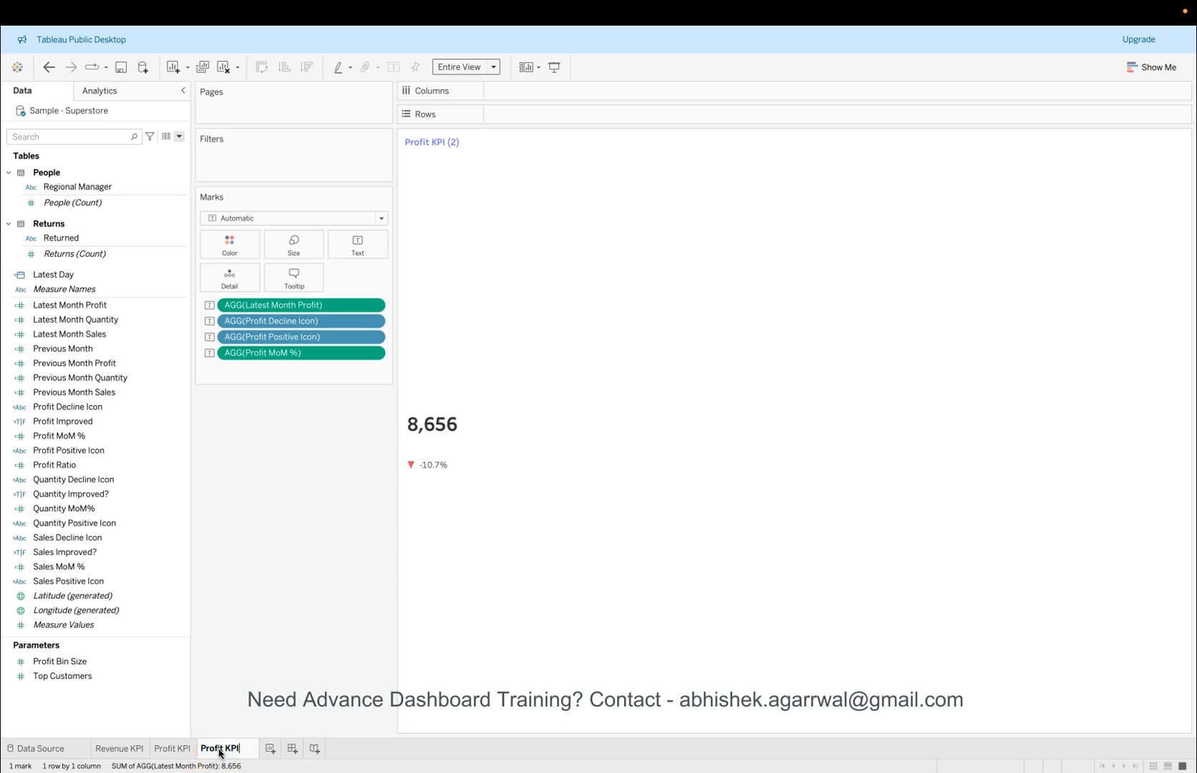
left_click(339, 509)
type("Quantity")
left_click(338, 511)
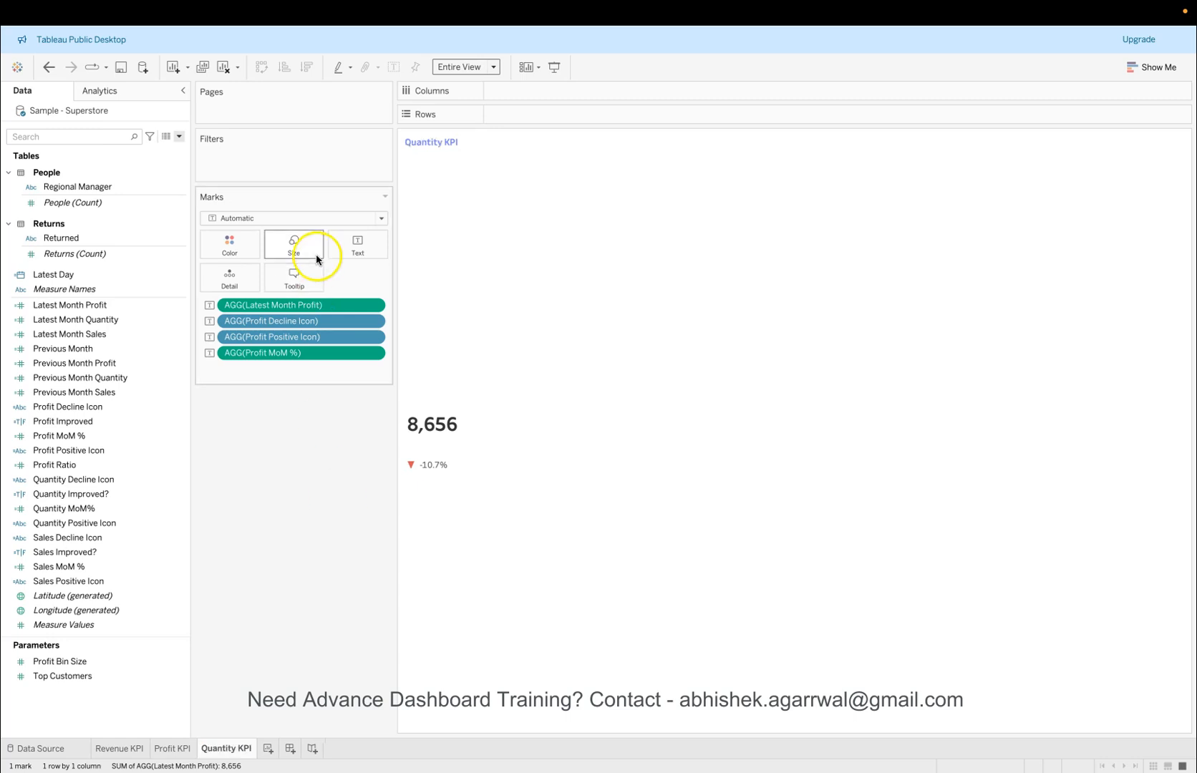
Step: Replace the Latest Month Profit field on the Quantity KPI sheet's Marks card with Latest Month Quantity
double_click(299, 307)
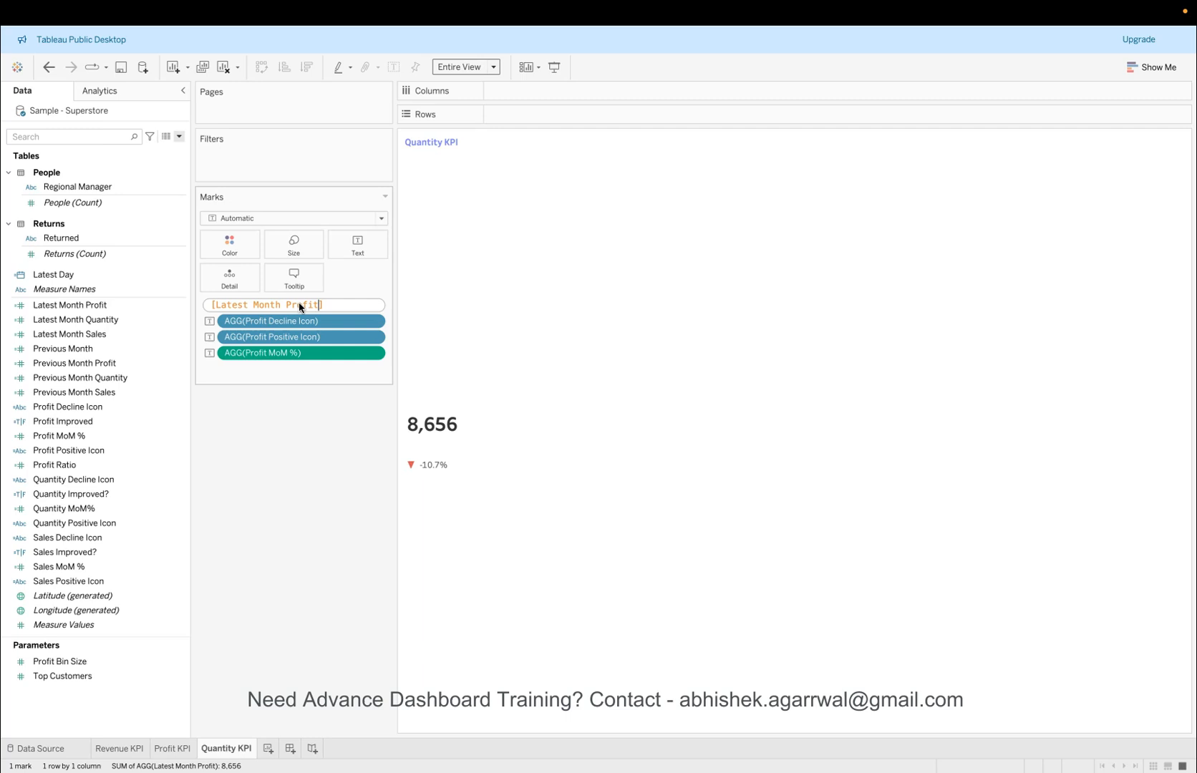
key("BackSpace")
key("BackSpace")
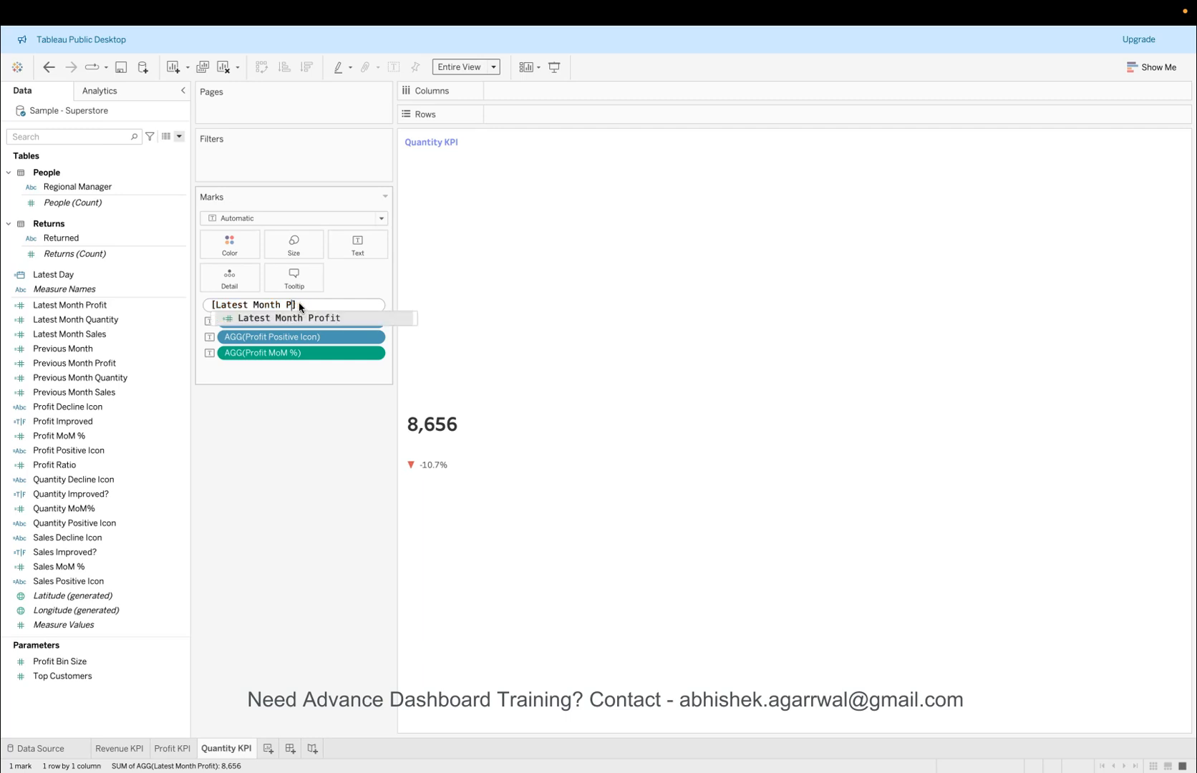
key("BackSpace")
key("Down")
key("Return")
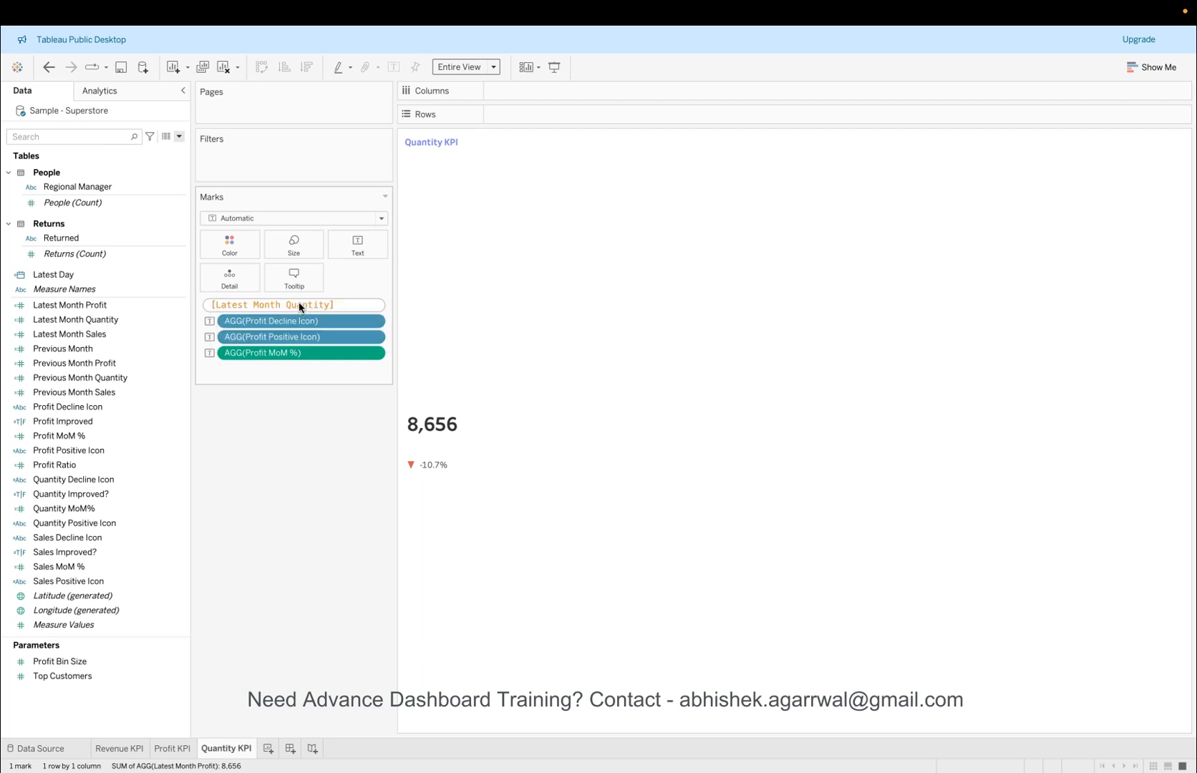
key("Return")
Step: Replace the Profit Decline Icon field on the Marks card with Quantity Decline Icon
double_click(299, 321)
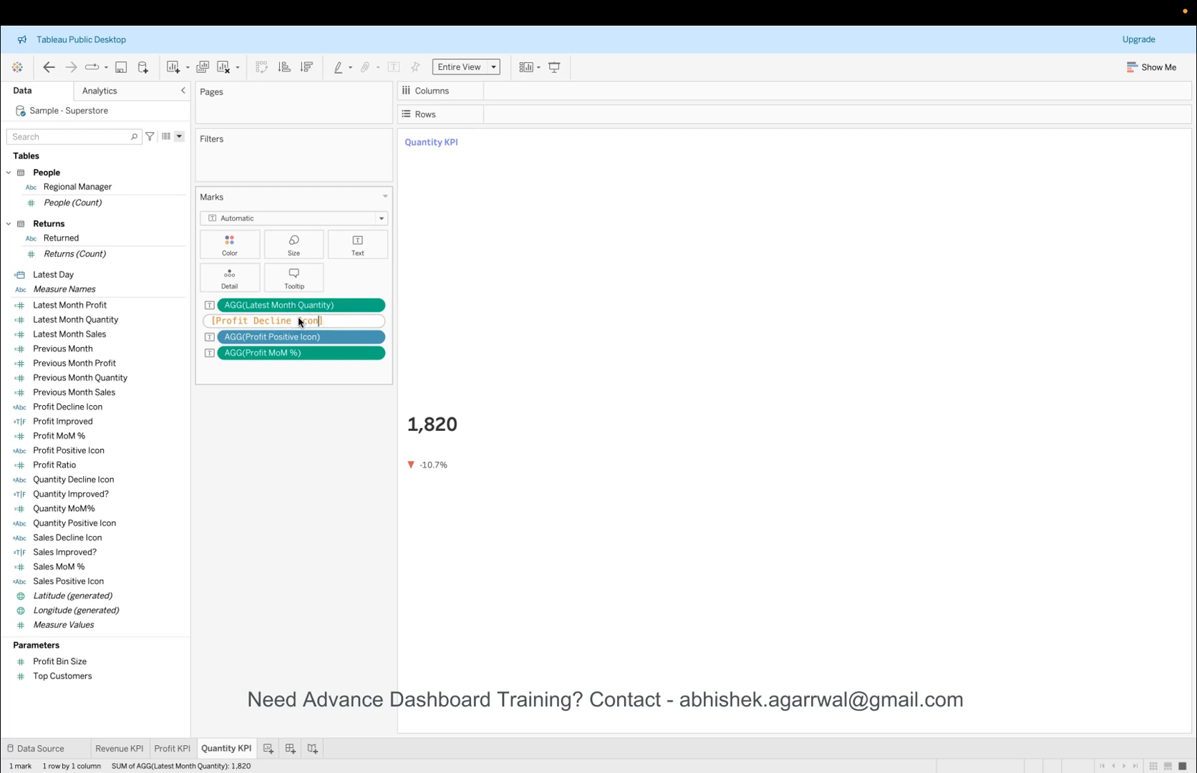
key("Left")
key("BackSpace")
key("BackSpace")
key("BackSpace")
key("BackSpace")
key("BackSpace")
key("BackSpace")
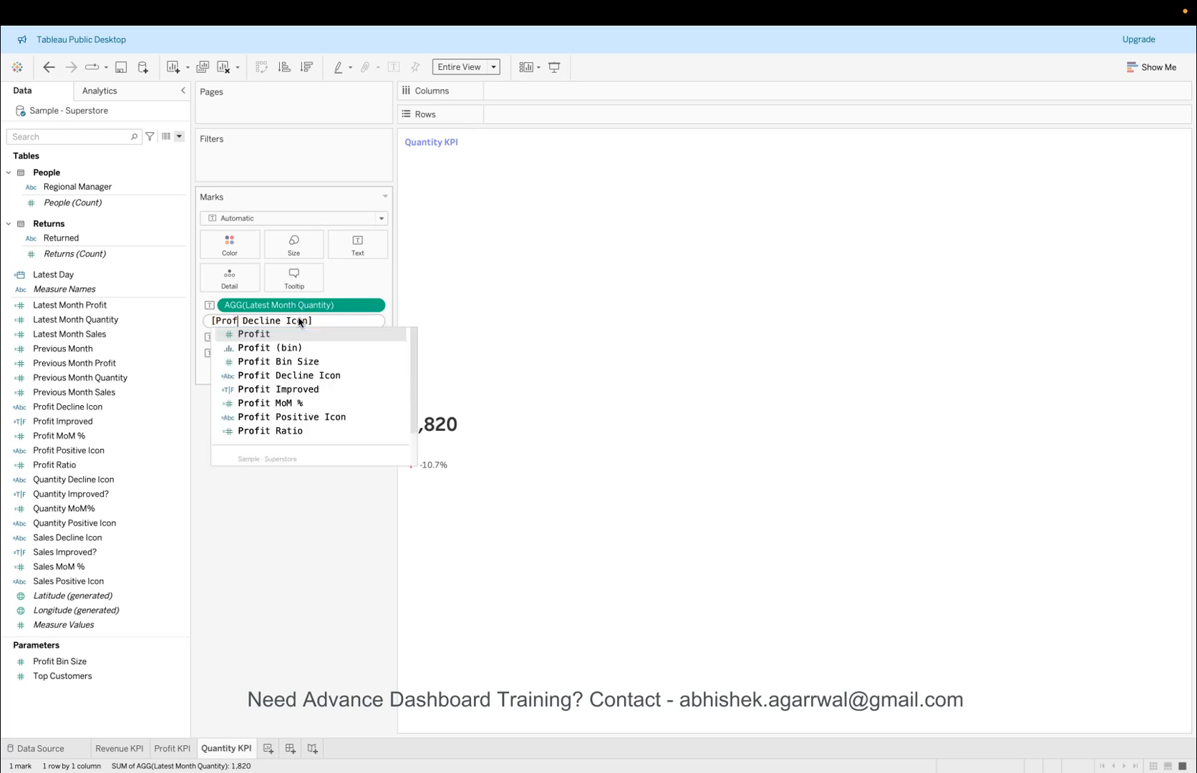
type("qu")
key("Down")
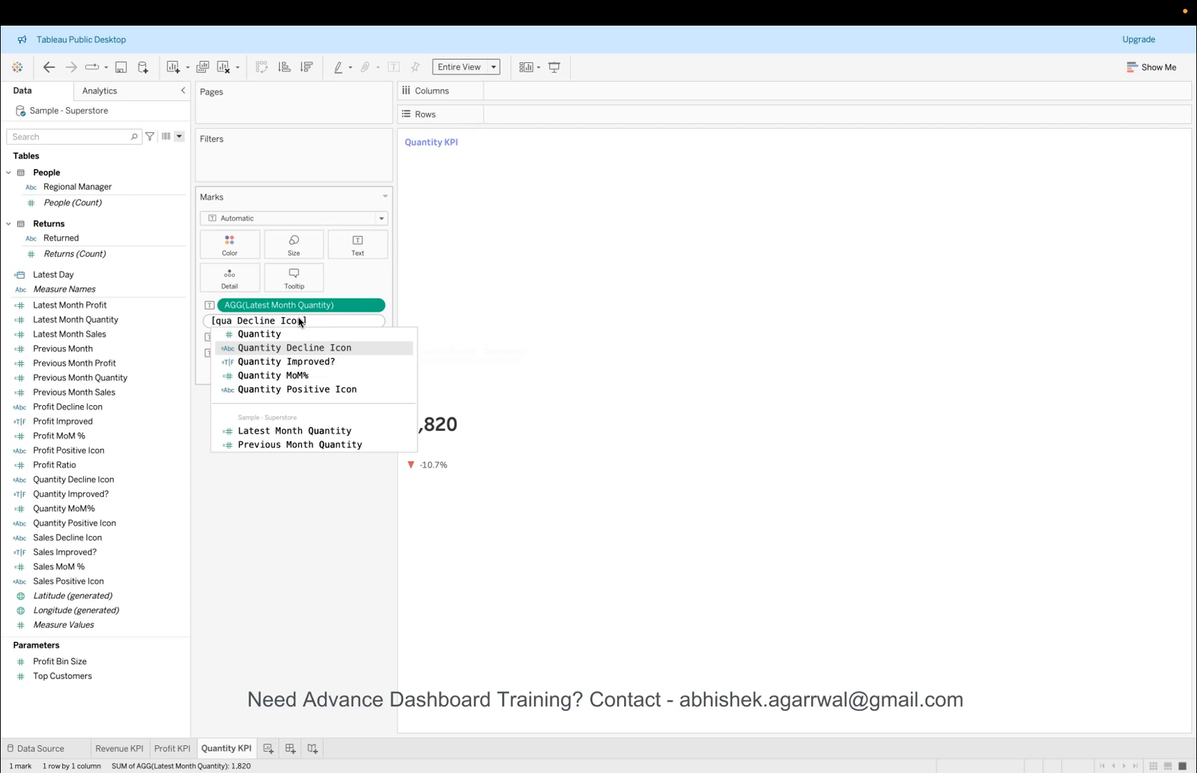
key("Return")
key("Return")
Step: Replace the Profit Positive Icon field on the Marks card with Quantity Positive Icon
double_click(247, 338)
key("BackSpace")
key("BackSpace")
key("BackSpace")
key("BackSpace")
key("BackSpace")
key("BackSpace")
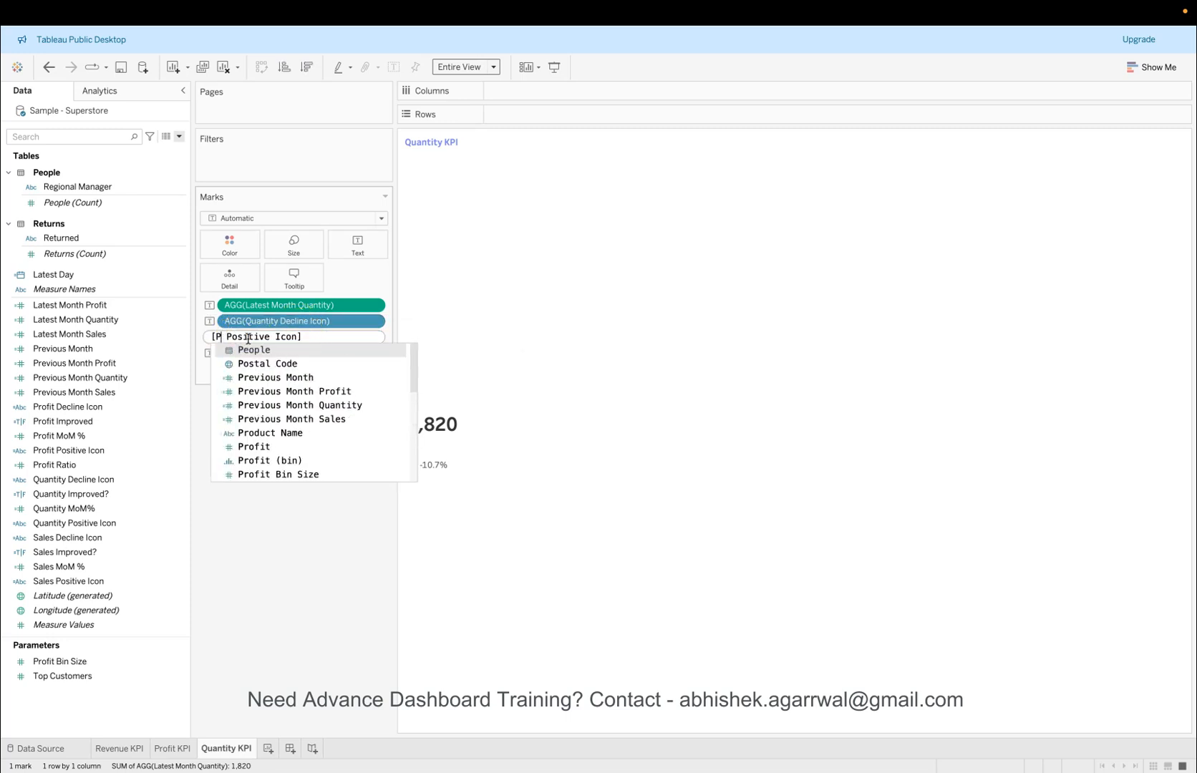
type("qua")
key("Down")
key("Down")
key("Down")
key("Down")
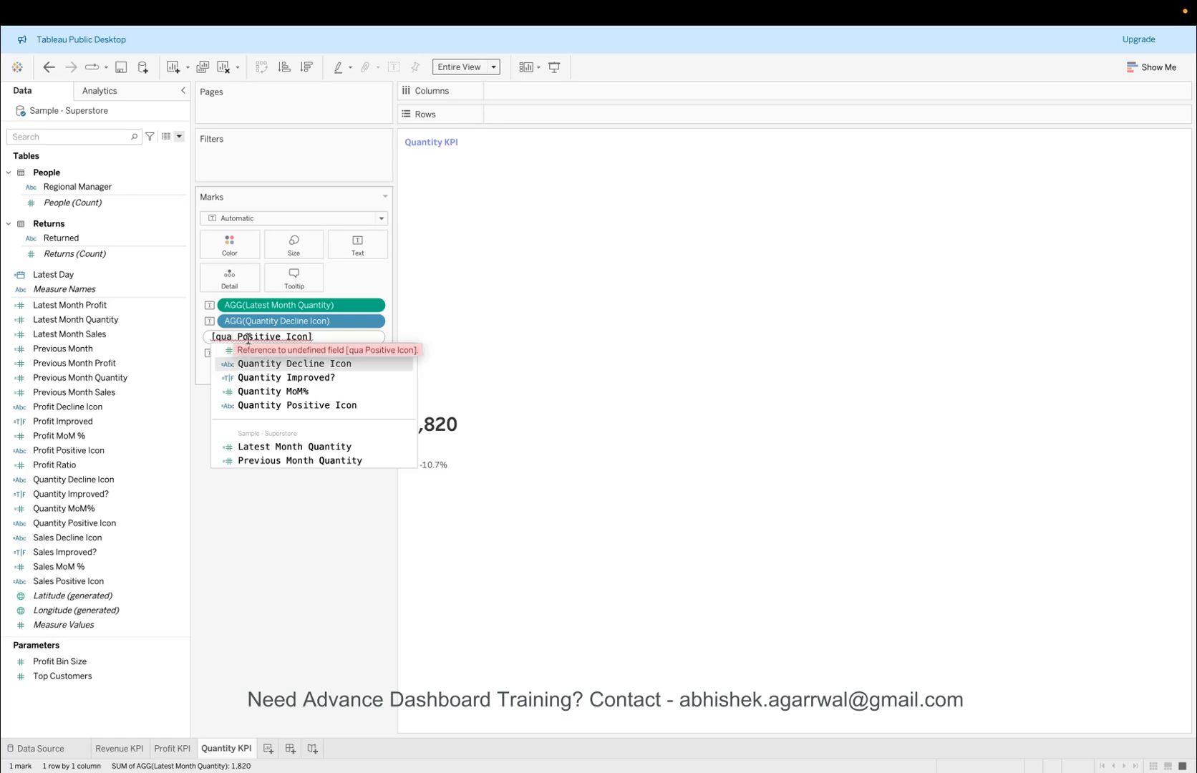
key("Return")
key("Return")
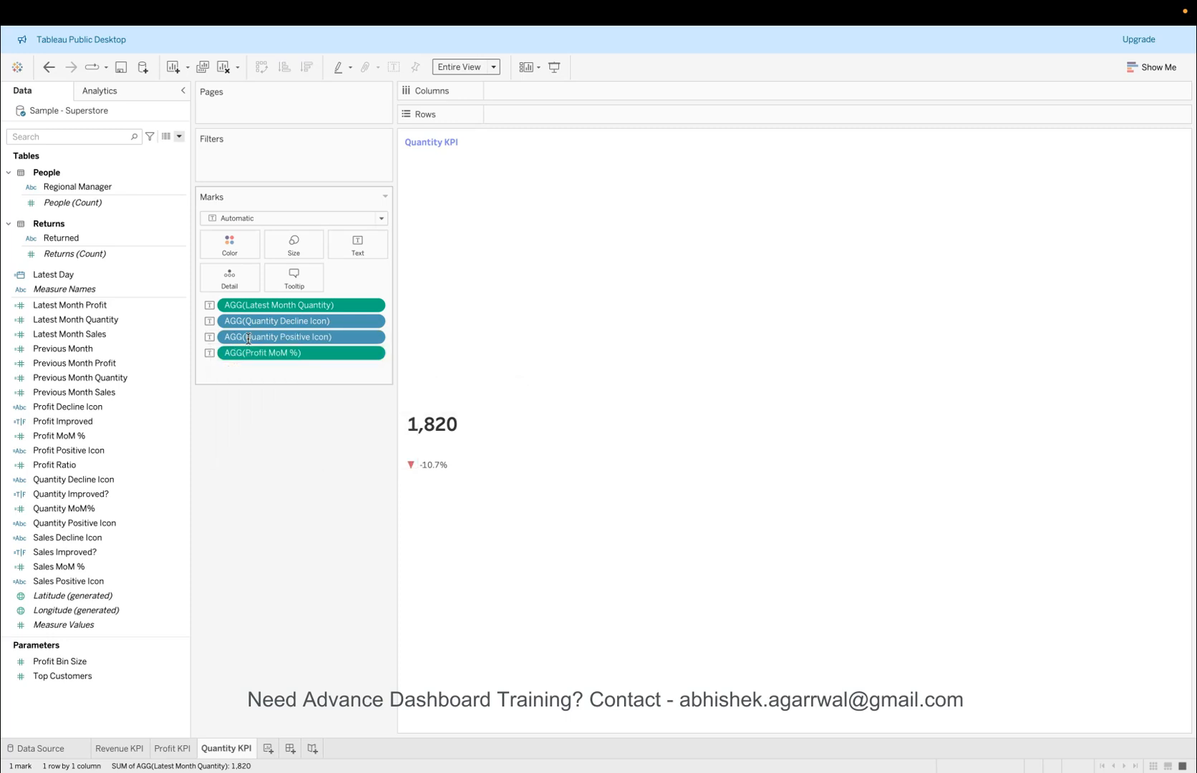
Step: Replace the Profit MoM % field on the Marks card with Quantity MoM%
double_click(252, 353)
left_click(252, 353)
key("BackSpace")
key("BackSpace")
key("BackSpace")
key("BackSpace")
key("BackSpace")
key("BackSpace")
type("qua")
key("Down")
key("Down")
key("Down")
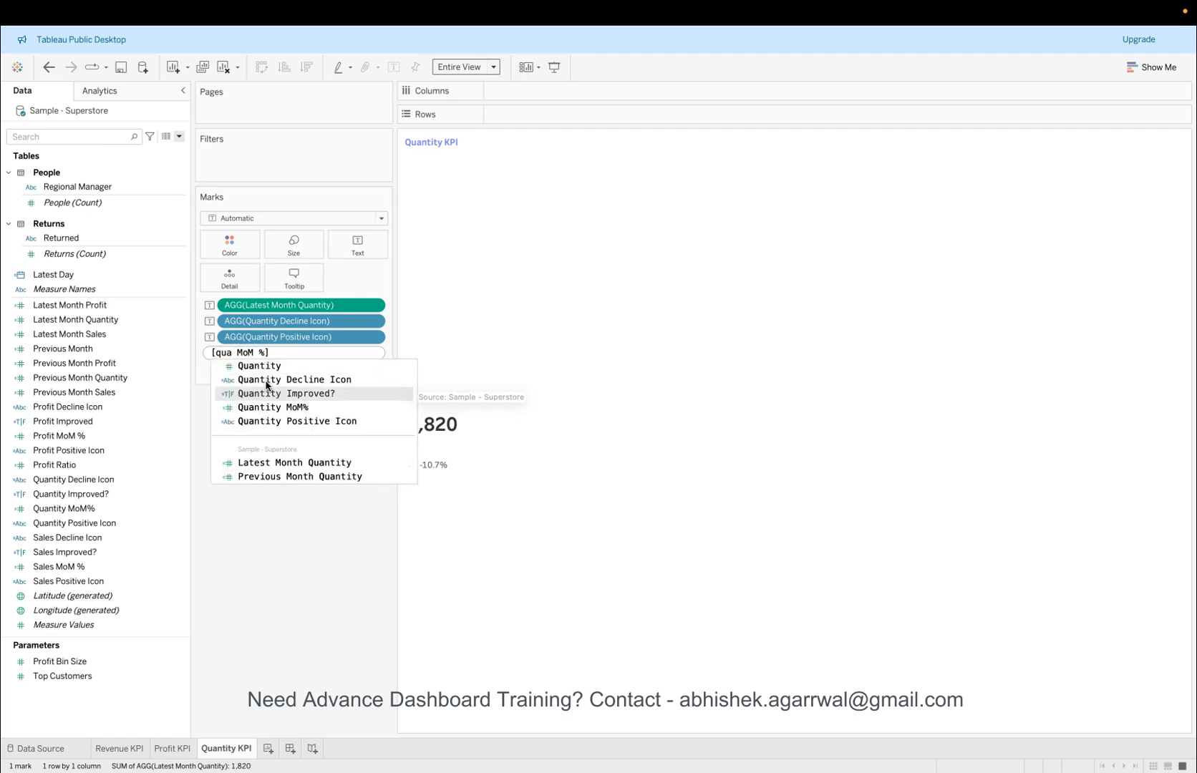
key("Return")
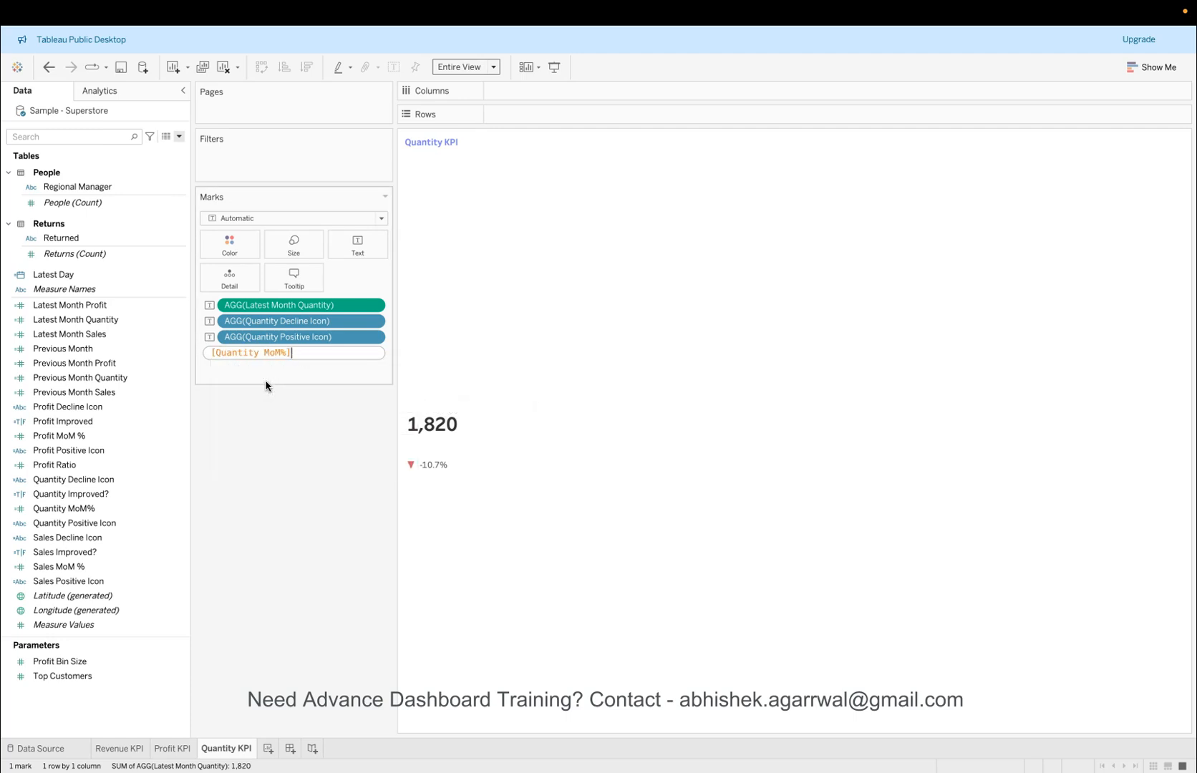
key("Return")
left_click(295, 447)
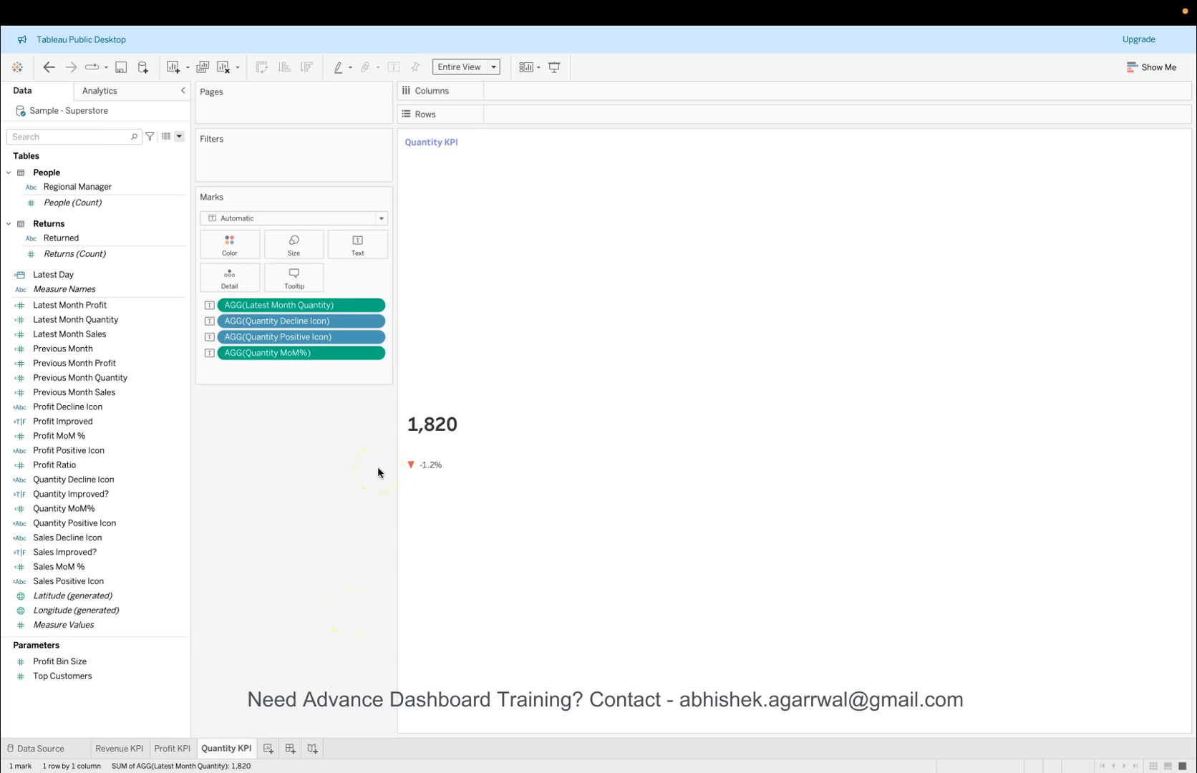
Step: Switch to the other workbook window and view its Superstore Sales Overview dashboard
key("ctrl+Right")
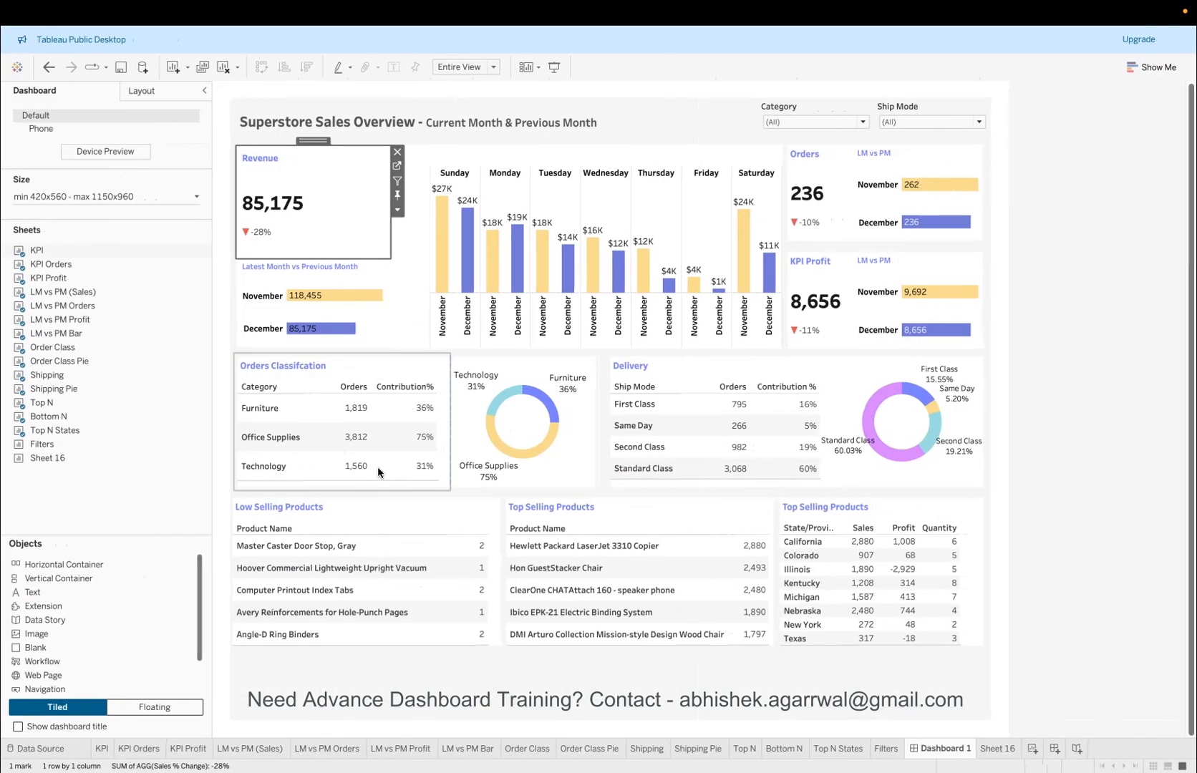
Step: Start a new calculated field named CM and PM in the Superstore data source of the KPI workbook
mouse_move(306, 319)
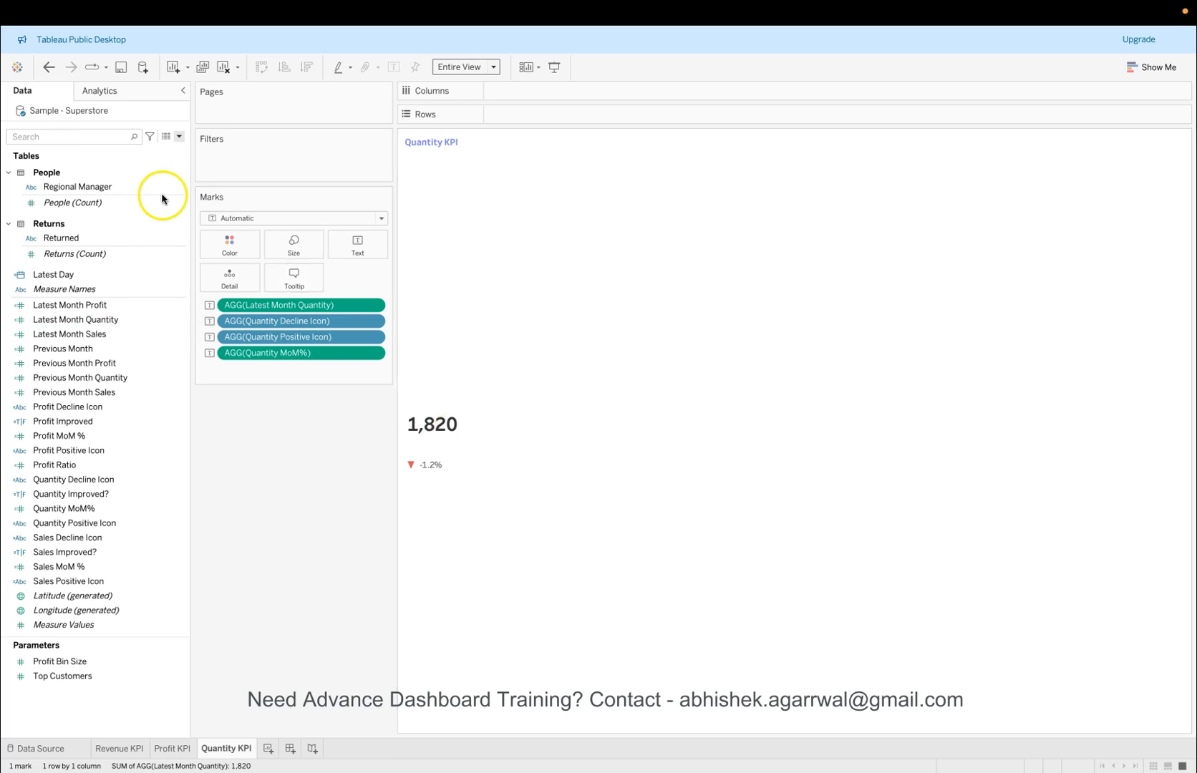
left_click(179, 137)
left_click(111, 150)
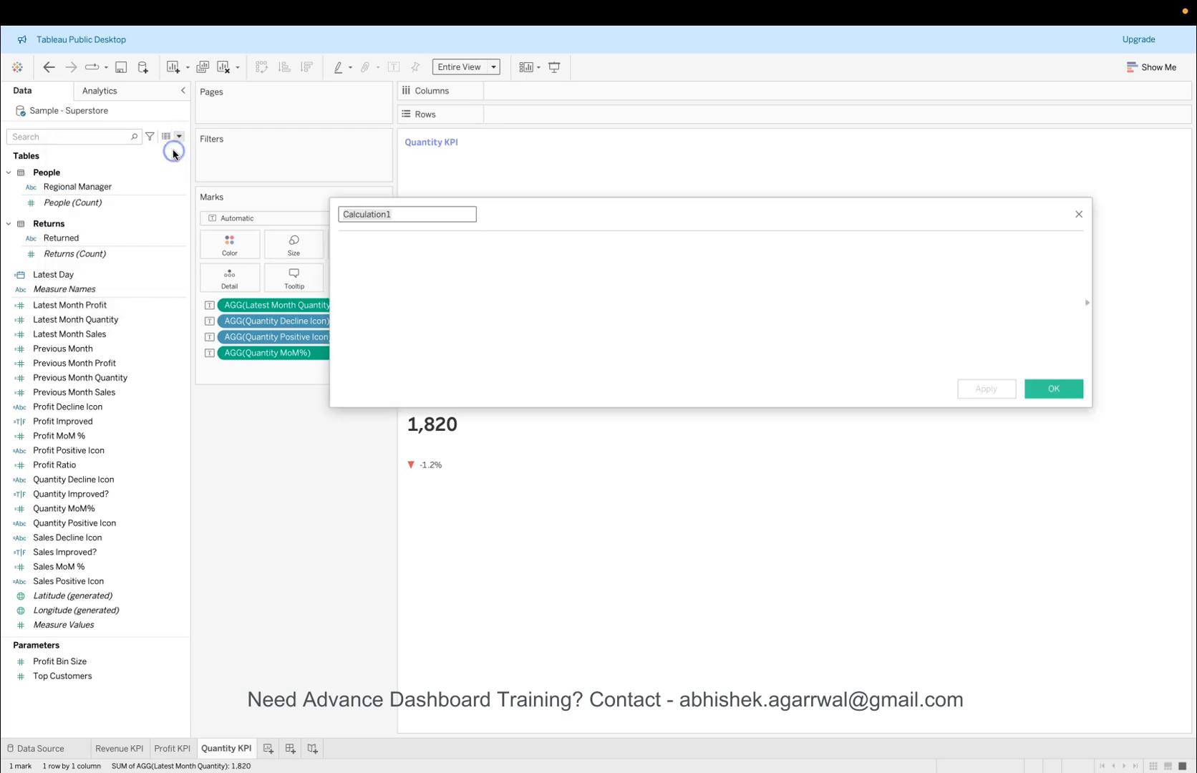
type("Cur")
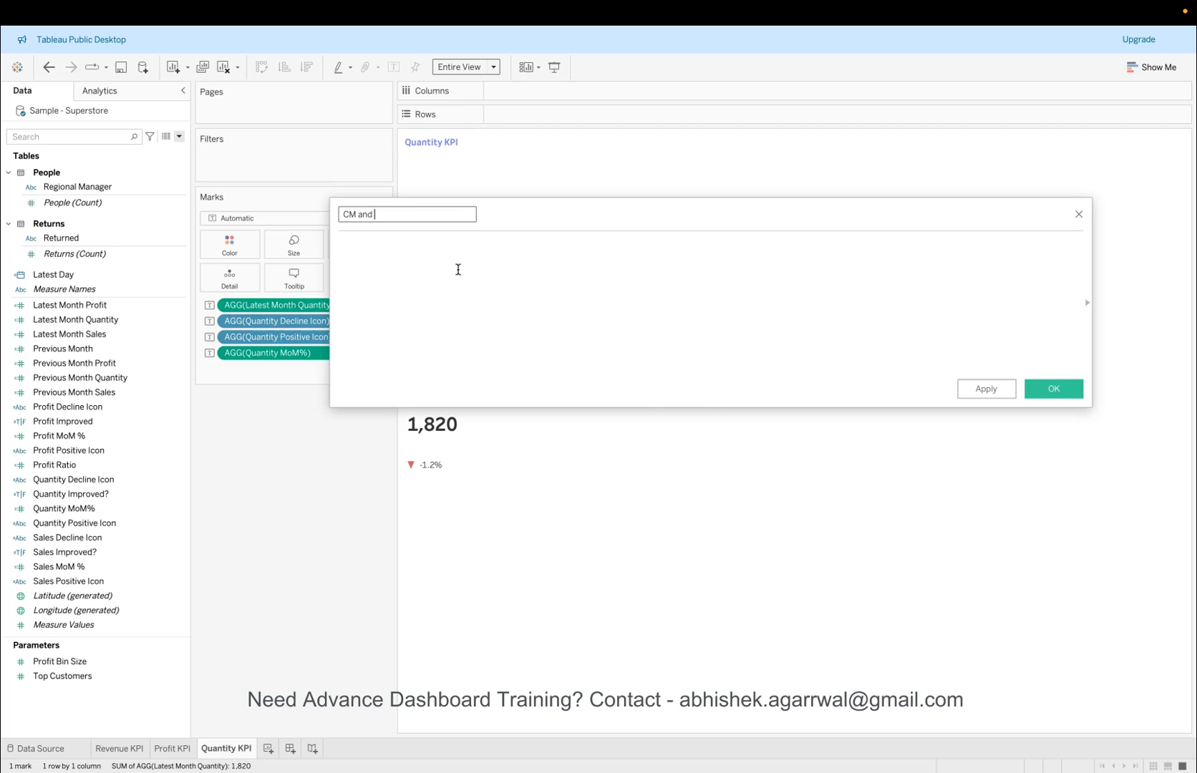
left_click(459, 270)
left_click(355, 218)
left_click(400, 214)
left_click(371, 250)
Step: Begin the CM and PM formula with IF YEAR([Order Date]) = YEAR([Latest Day])
type("IF YEAR([Order Date")
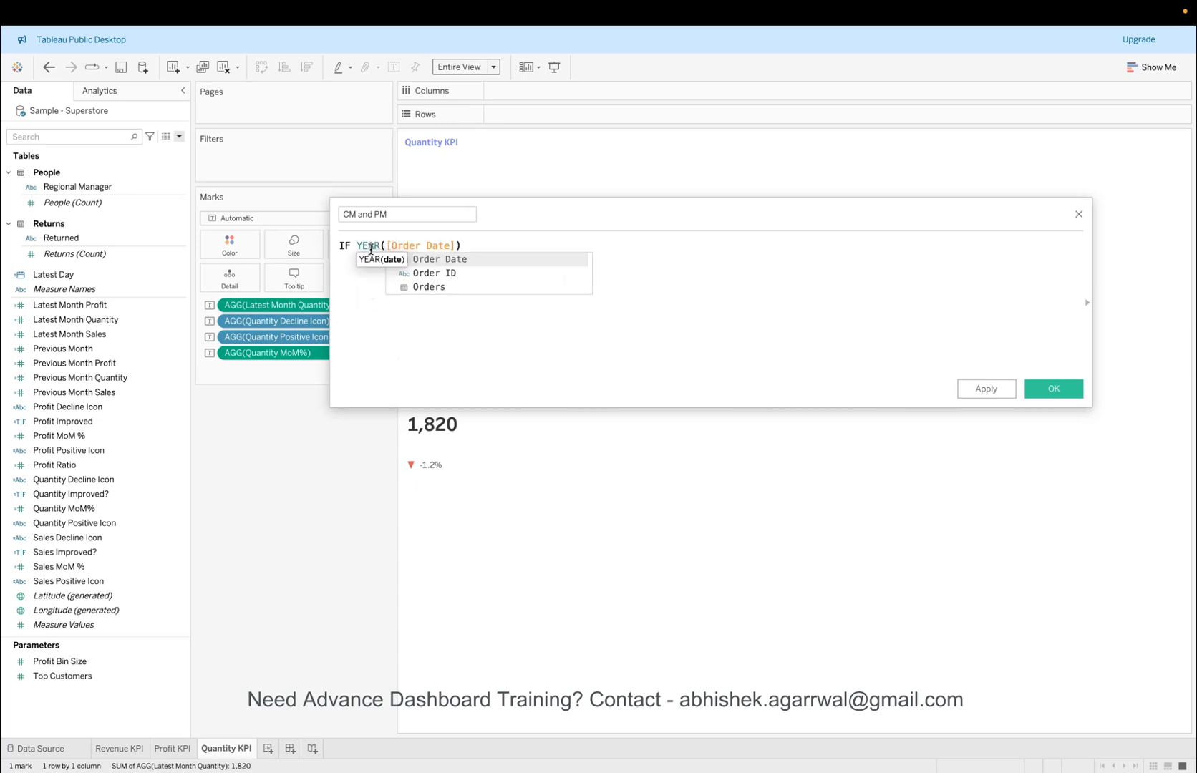
type(" =")
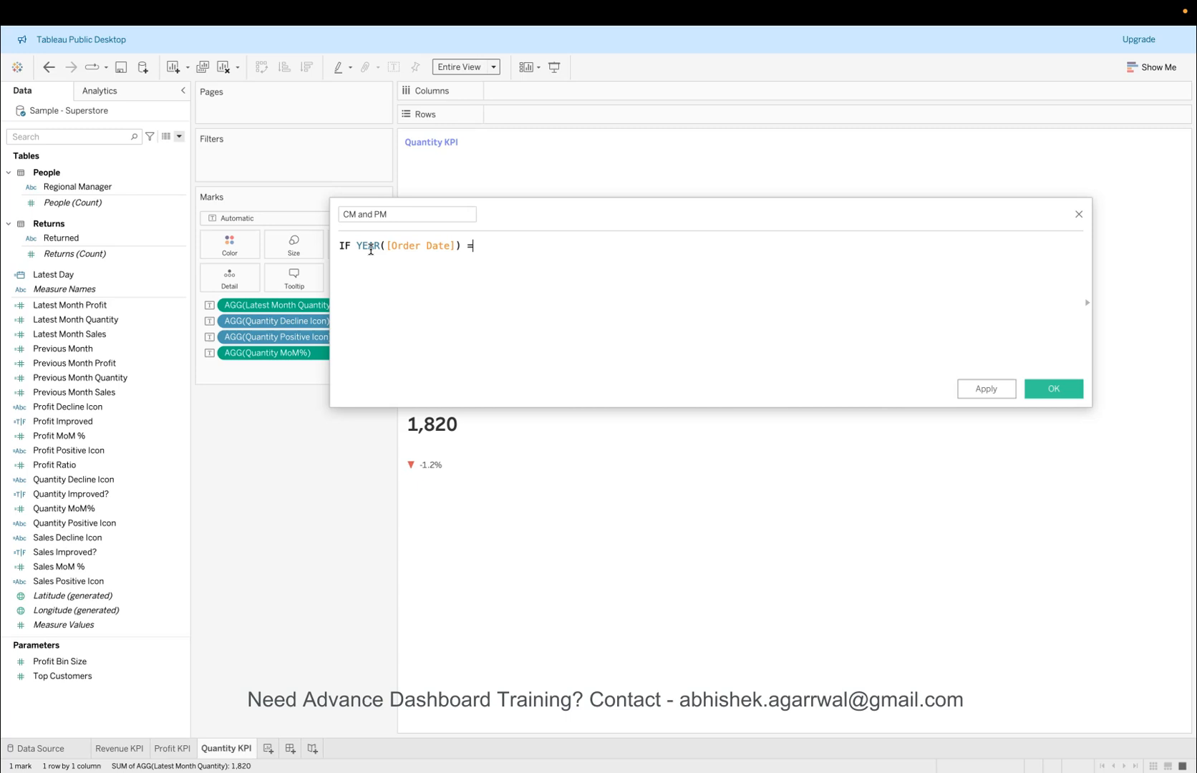
type(" ye")
key("Return")
type("lat")
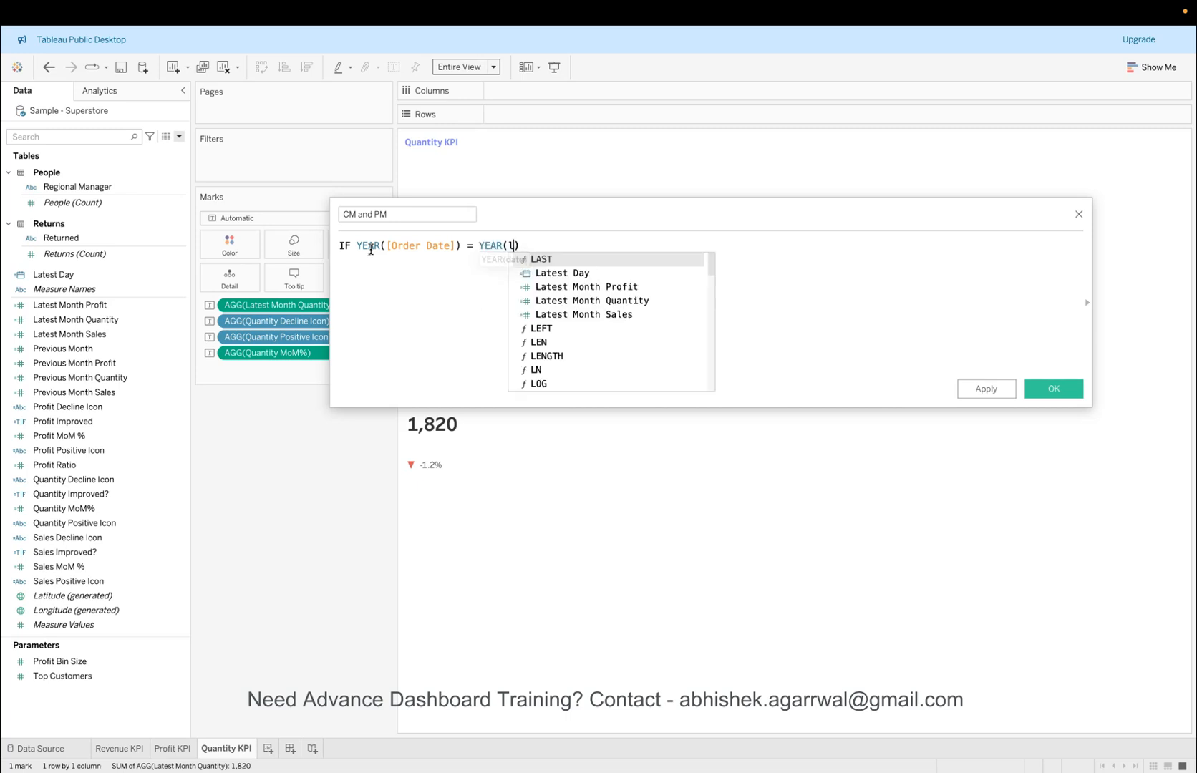
key("Return")
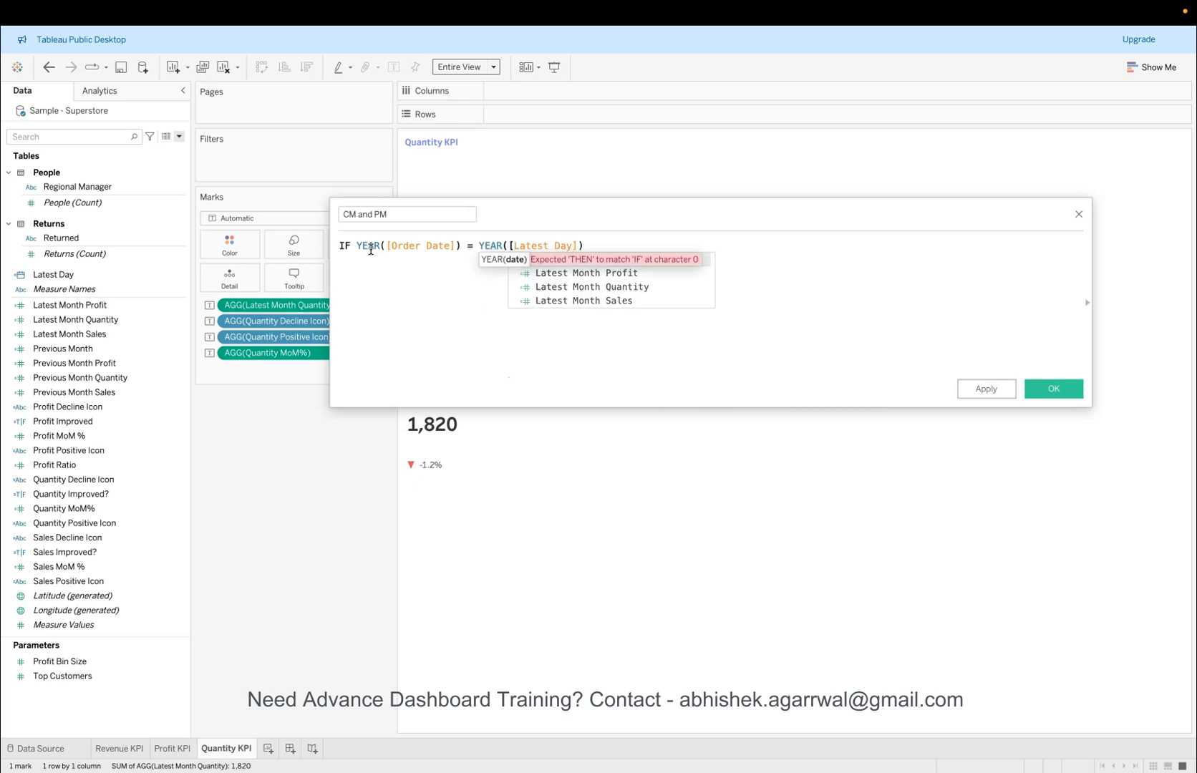
Step: Extend the formula with AND and an opening parenthesis, followed by MONTH([Order Date]) = MONTH([Latest Day])
type(") an")
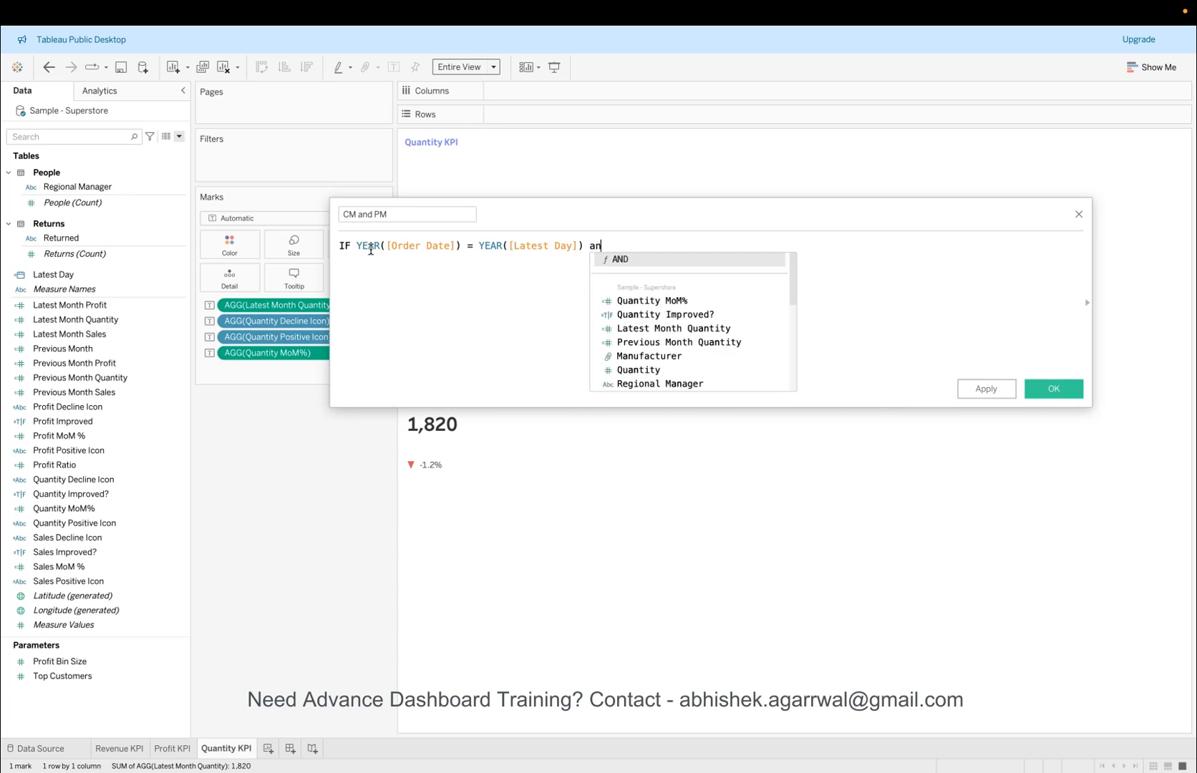
key("Return")
type("(")
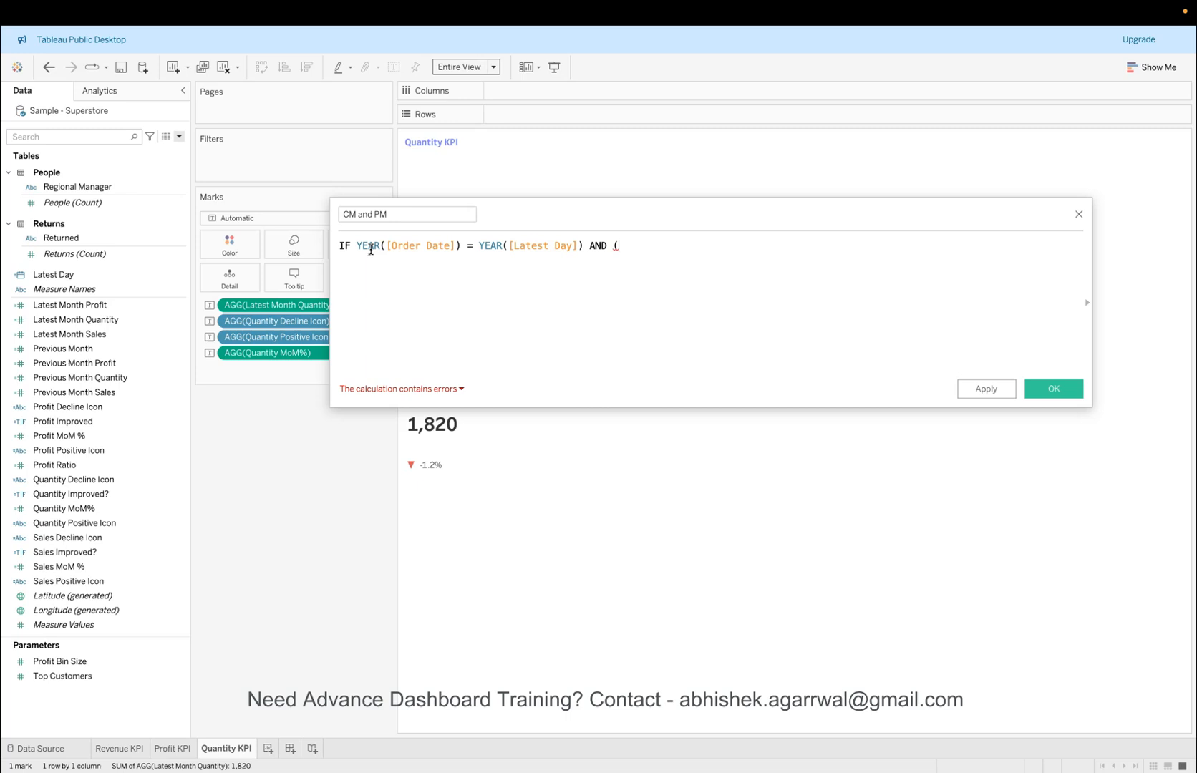
type("month")
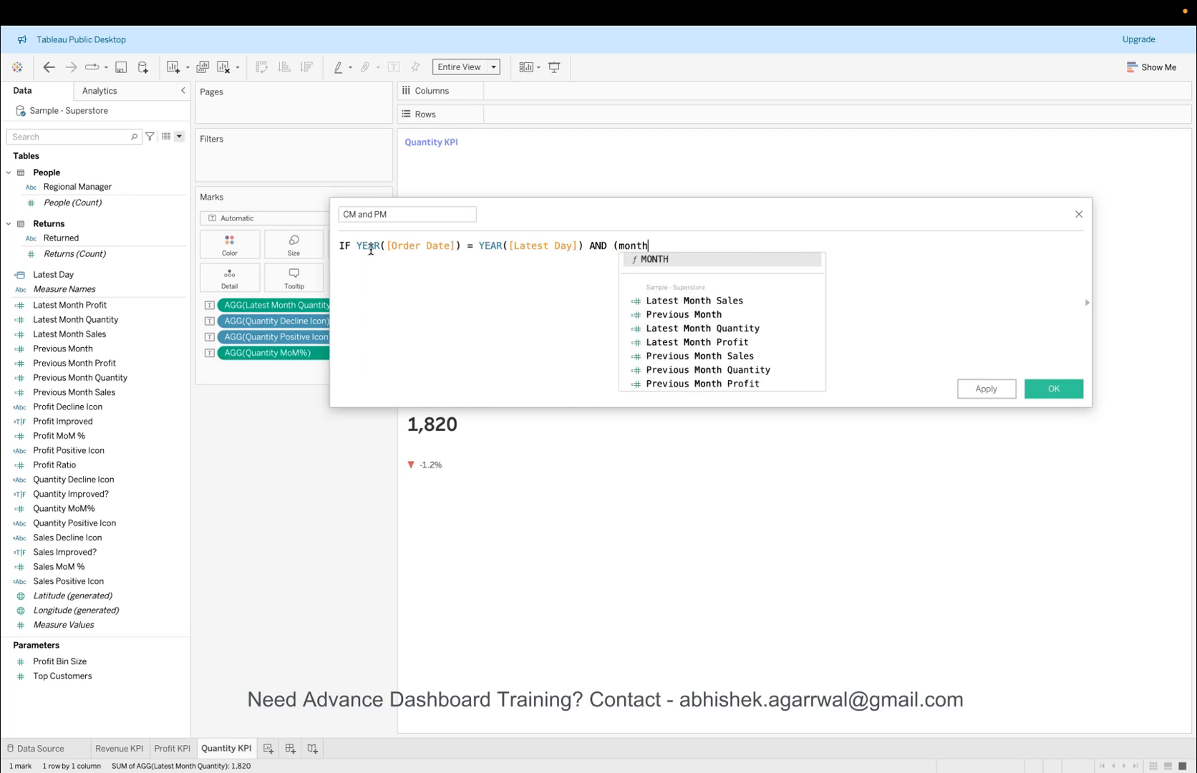
key("Return")
type("ord")
key("Return")
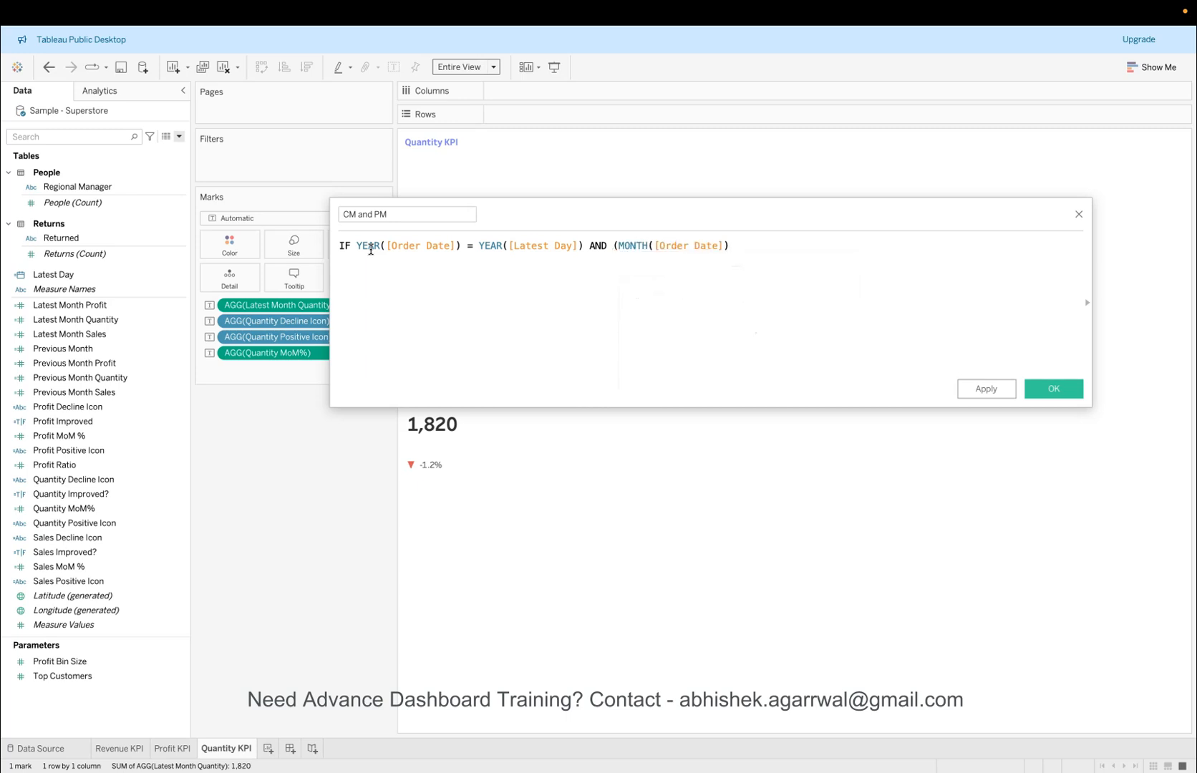
type("= mont")
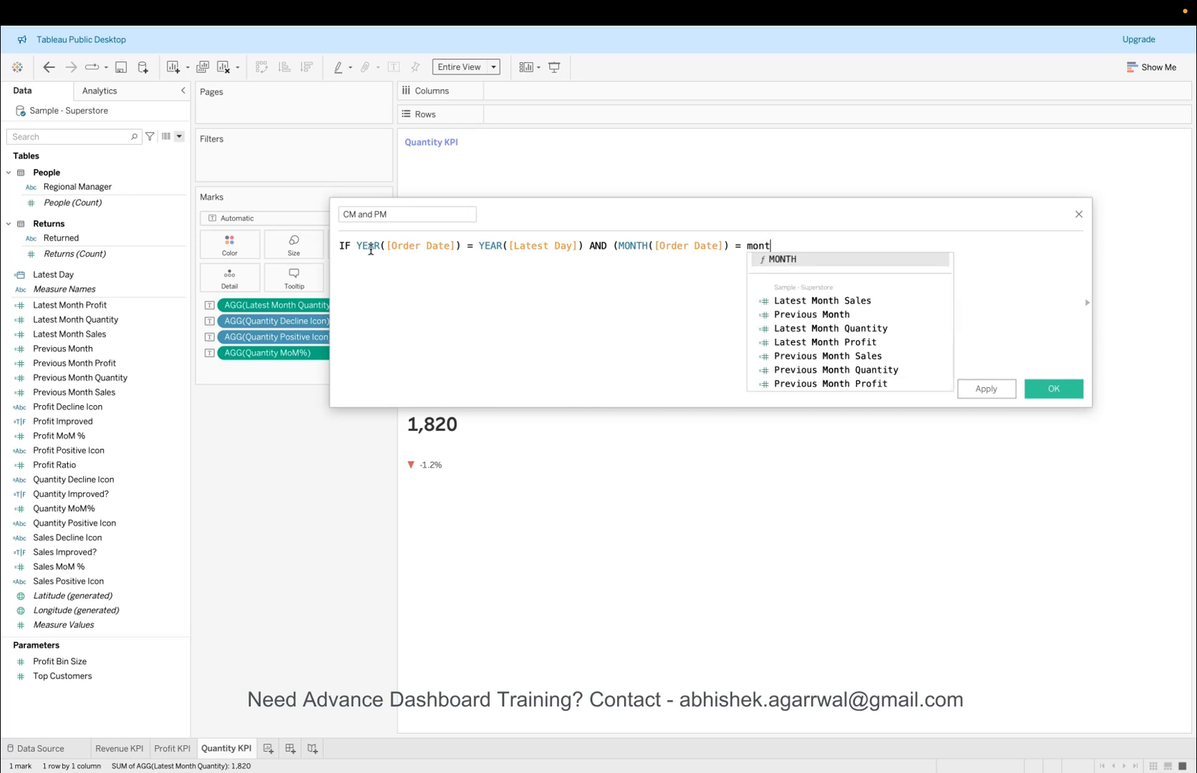
type("lat")
key("Return")
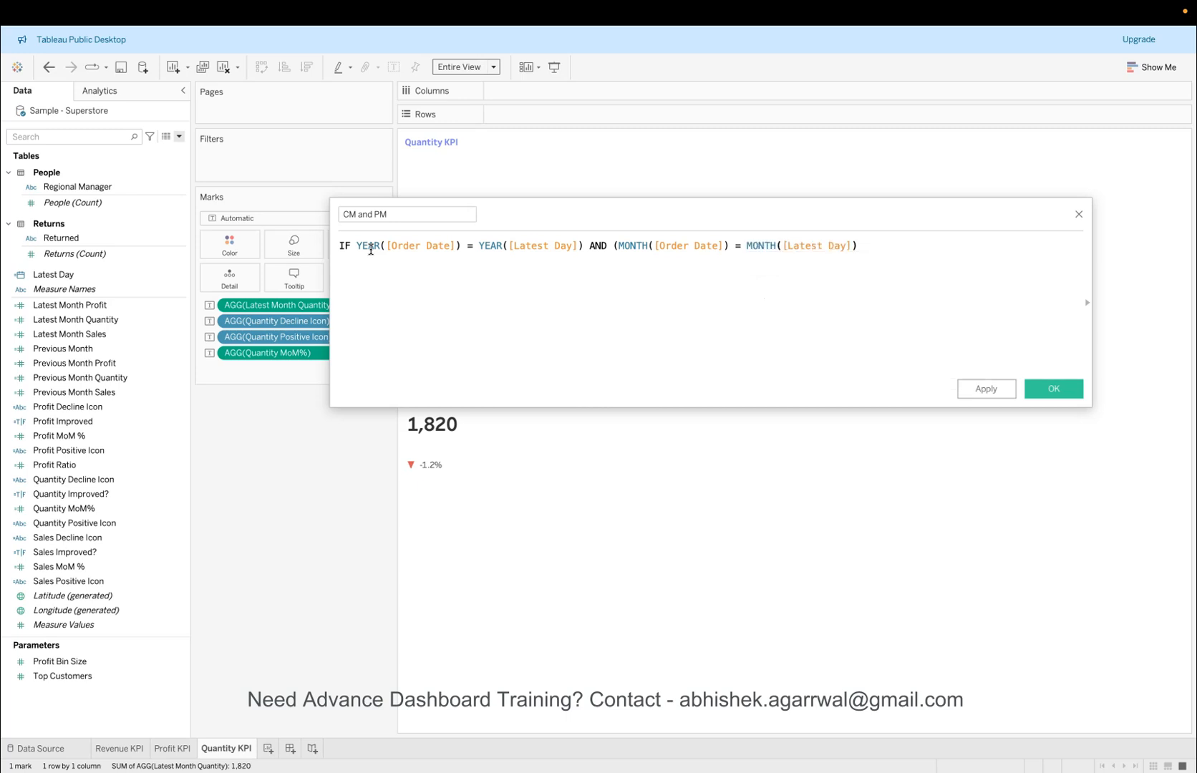
Step: Add the alternative condition OR MONTH([Order Date]) = [Previous Month] to the CM and PM formula
type("OR mont")
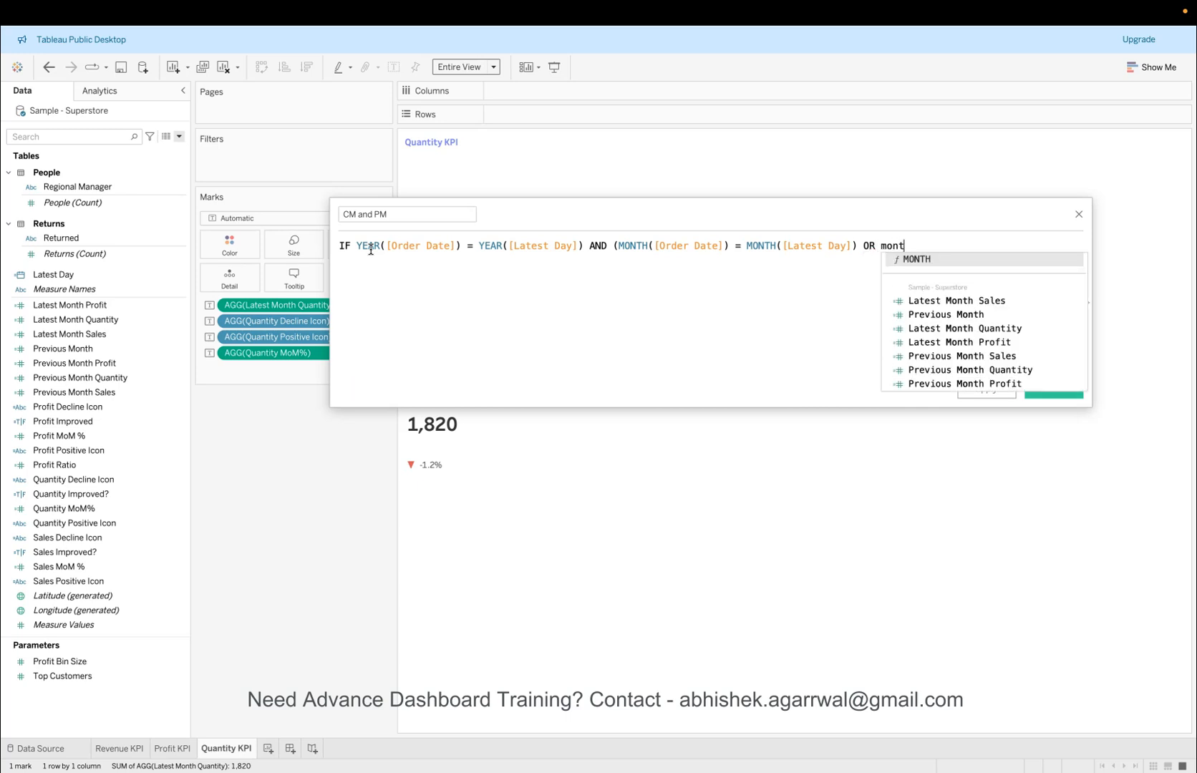
key("Return")
type("[Ord")
key("Return")
type(")")
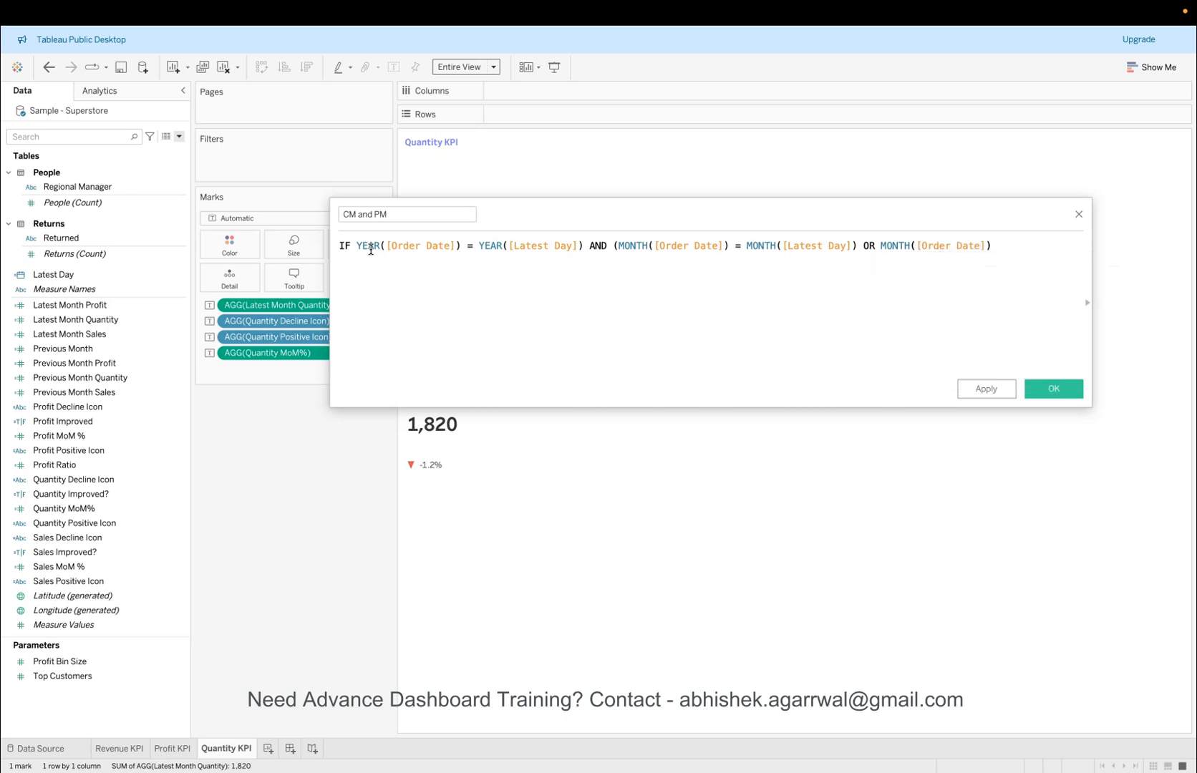
type(" = m")
key("BackSpace")
type("prev")
key("Return")
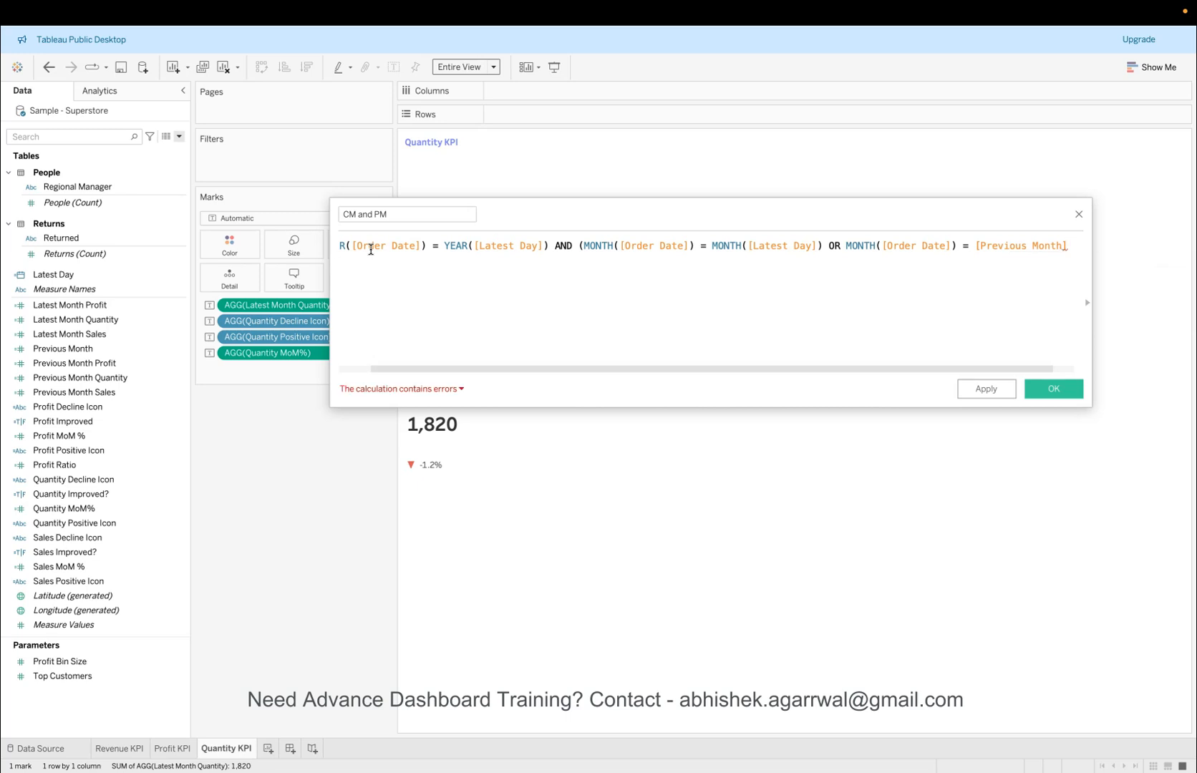
Step: Close the condition's parenthesis and finish the formula with THEN TRUE else FALSE end
type(") th")
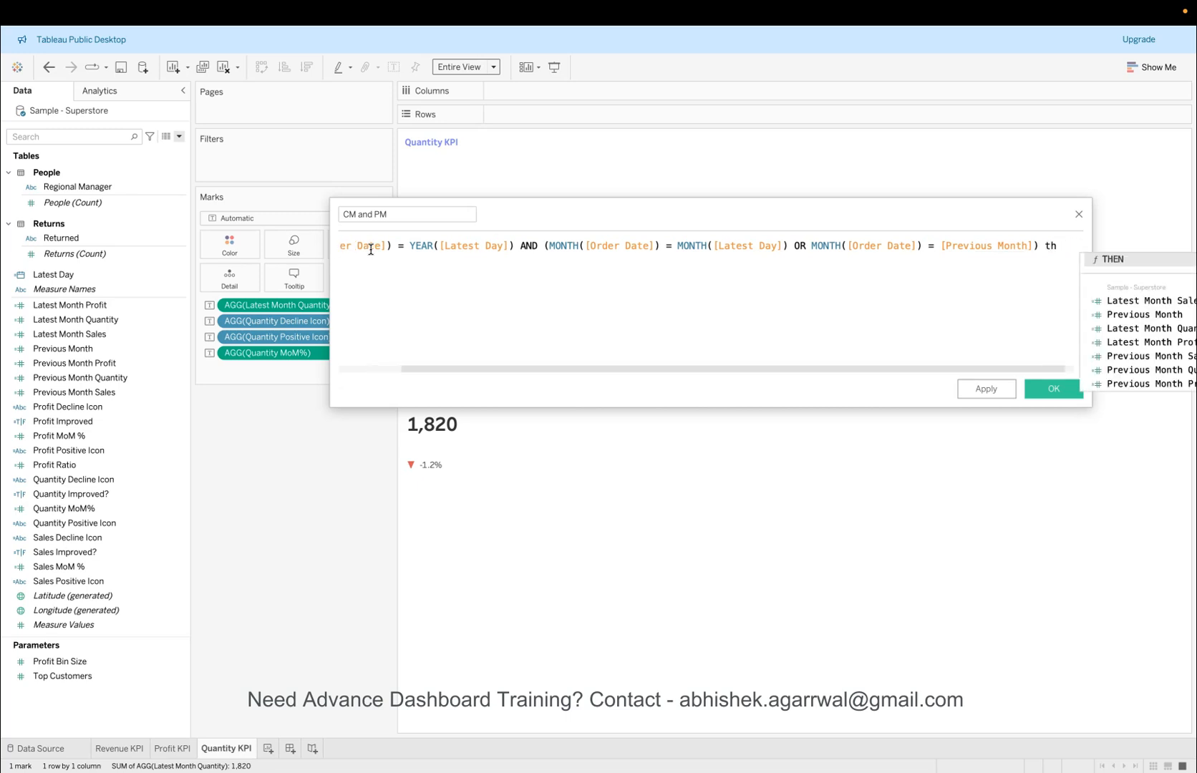
key("Return")
type("tru")
key("Return")
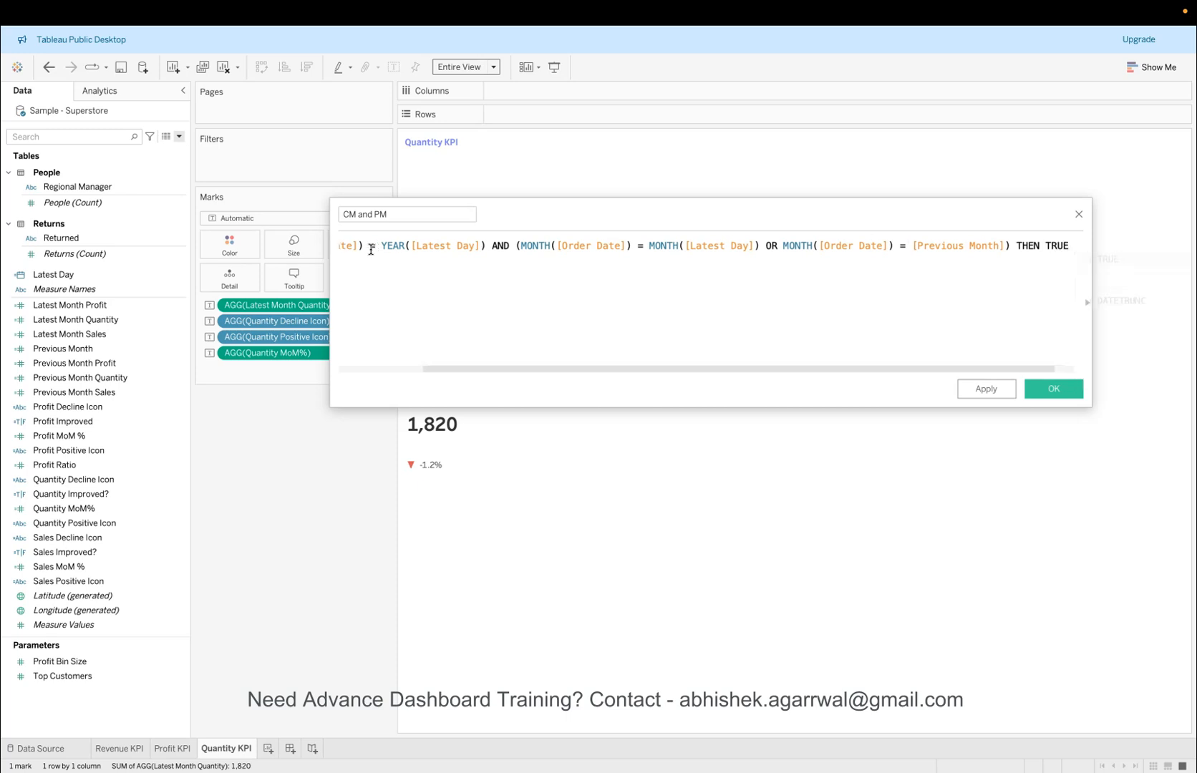
type("el")
key("BackSpace")
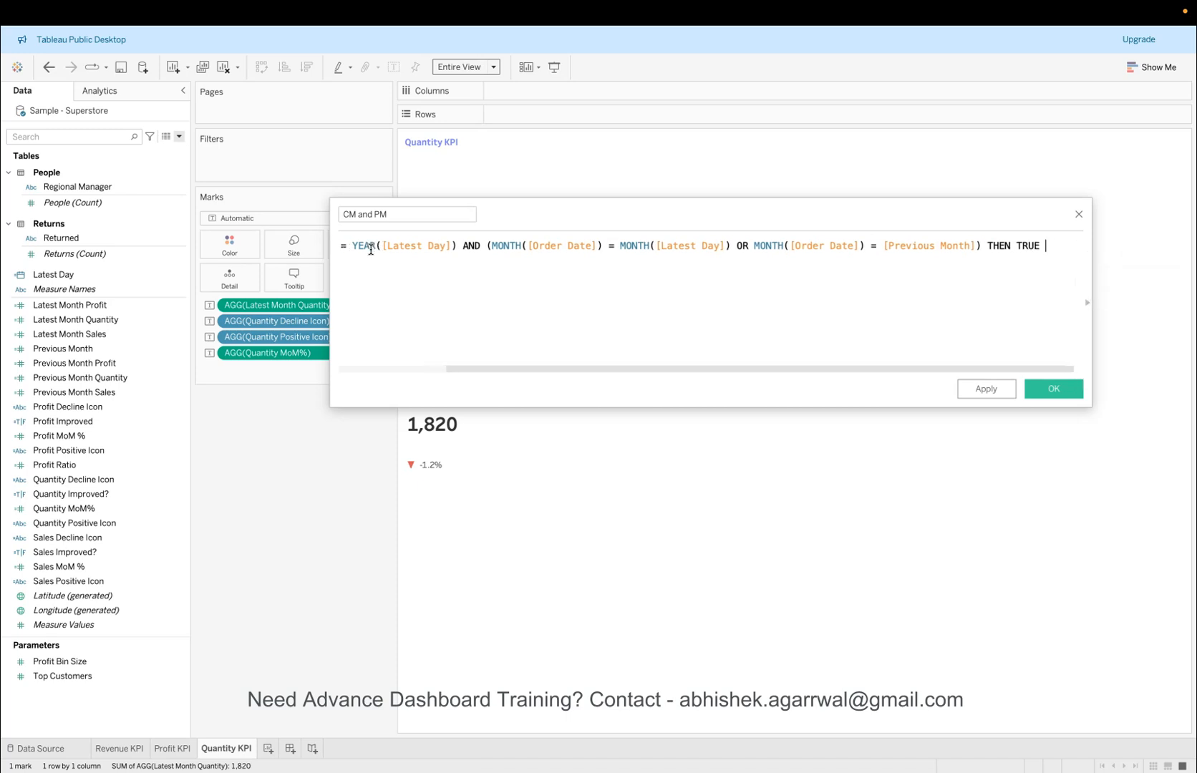
type("else FALSE end")
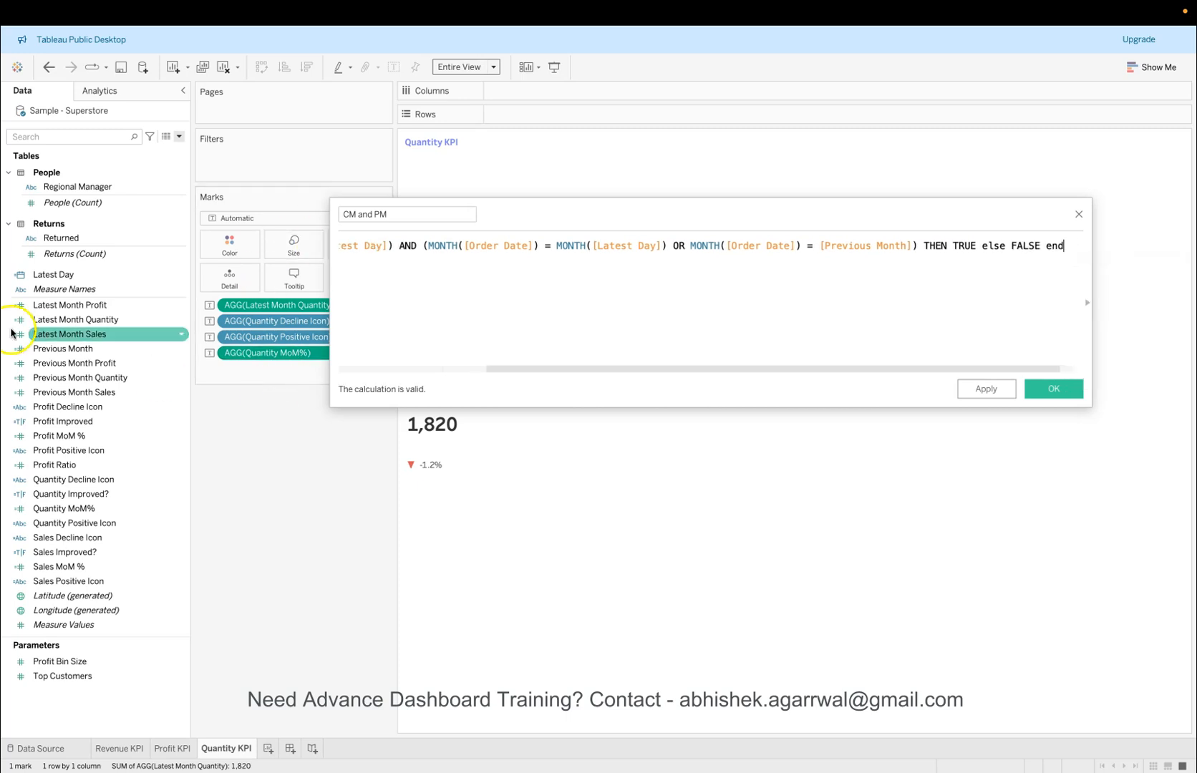
Step: Break the formula so OR, THEN, TRUE, else, FALSE and end each start a line, and save the CM and PM field
left_click(672, 245)
key("Return")
left_click(594, 258)
key("Return")
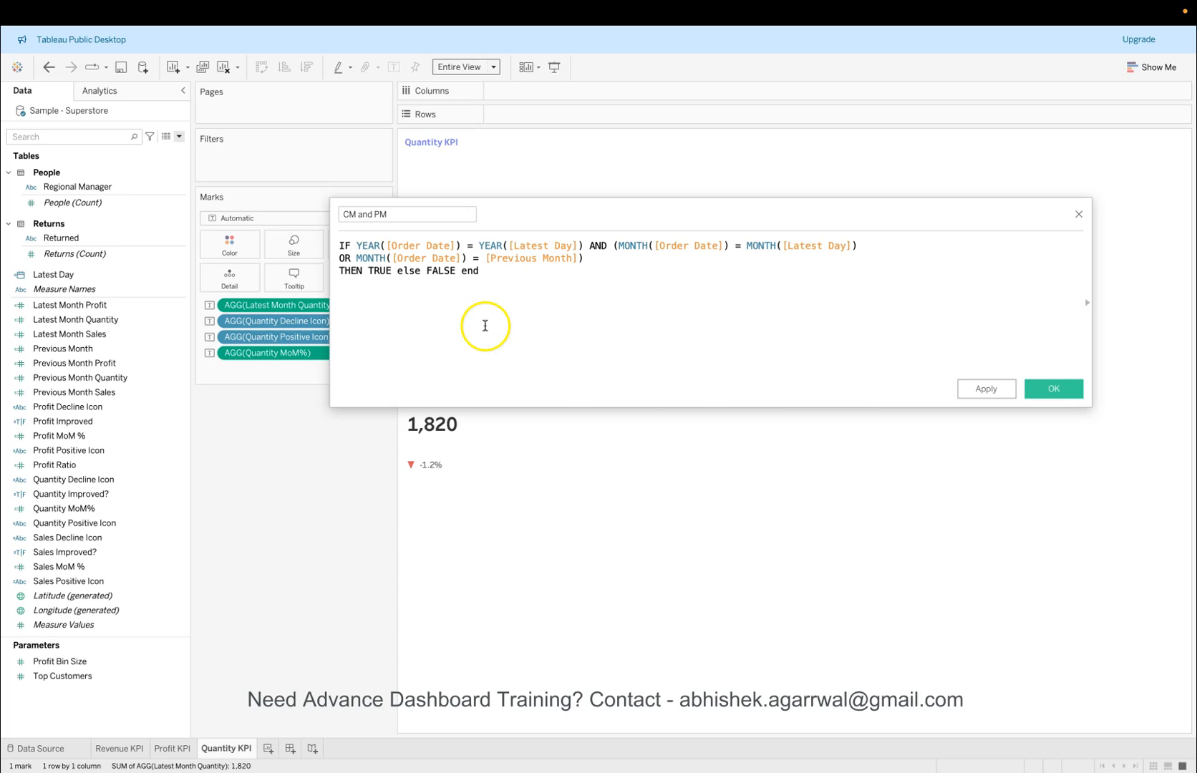
left_click(371, 271)
key("Return")
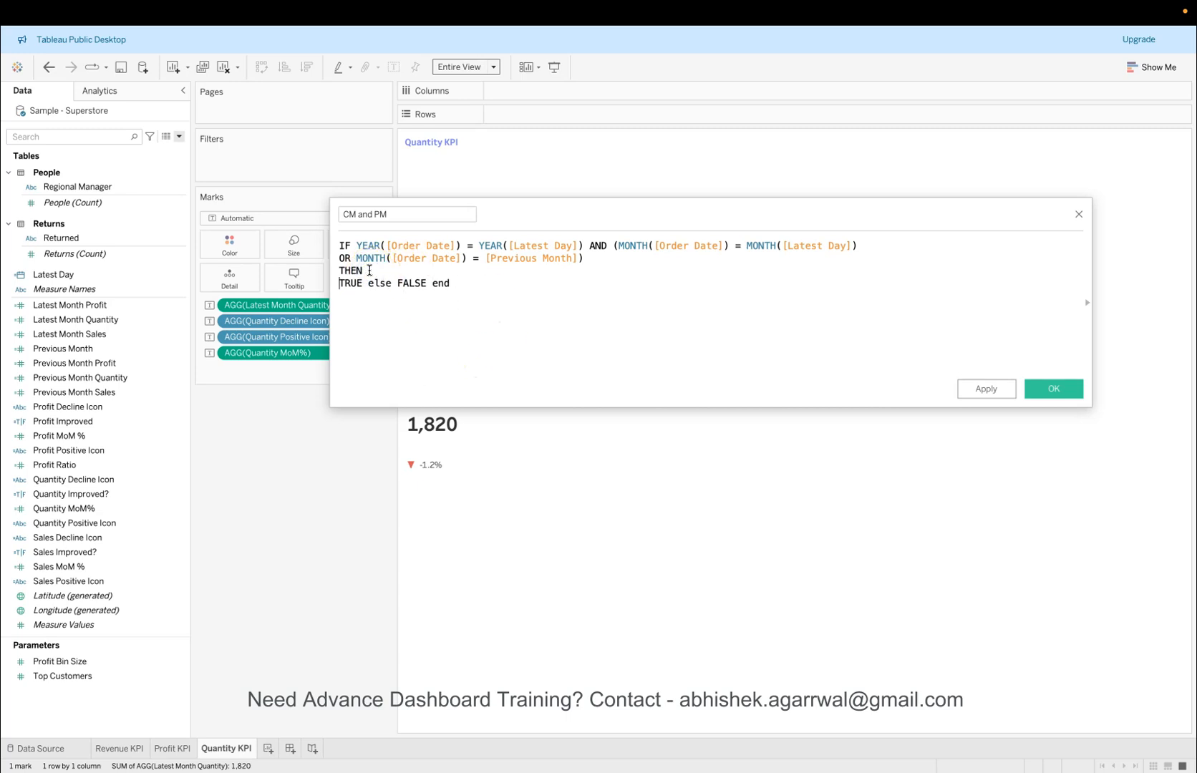
key("Return")
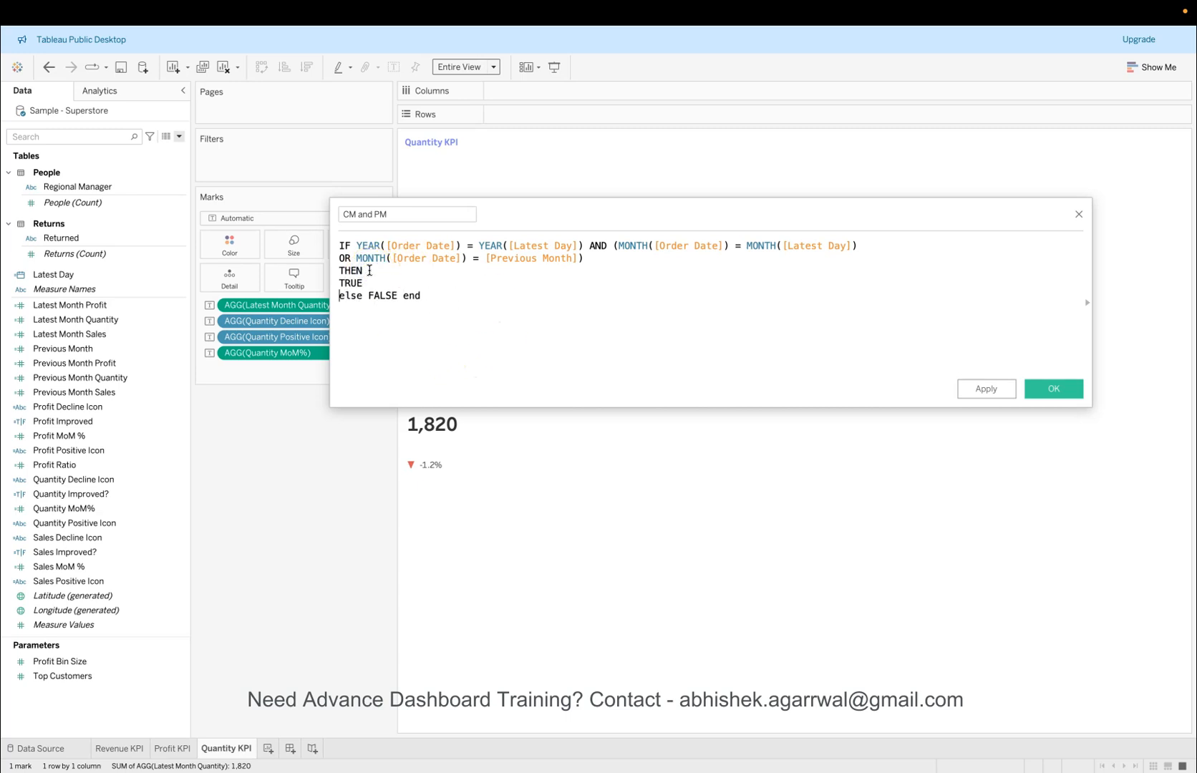
key("Return")
key("Left")
key("Return")
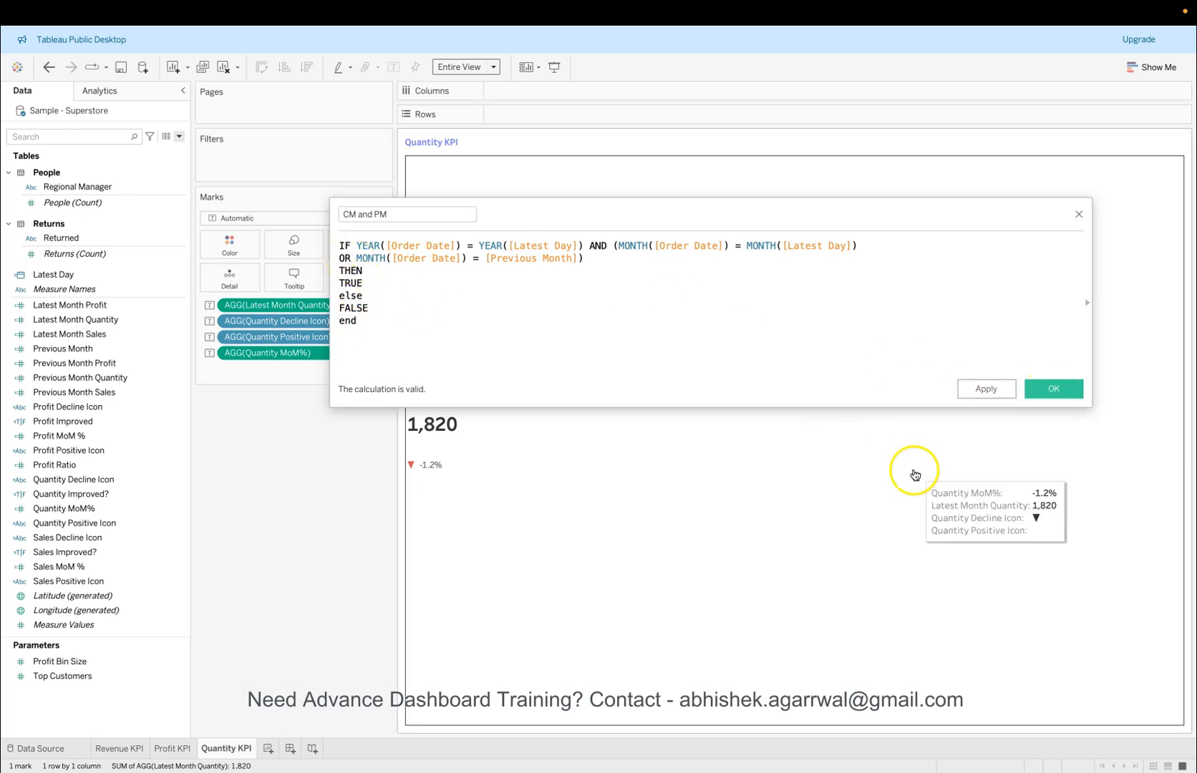
left_click(1054, 389)
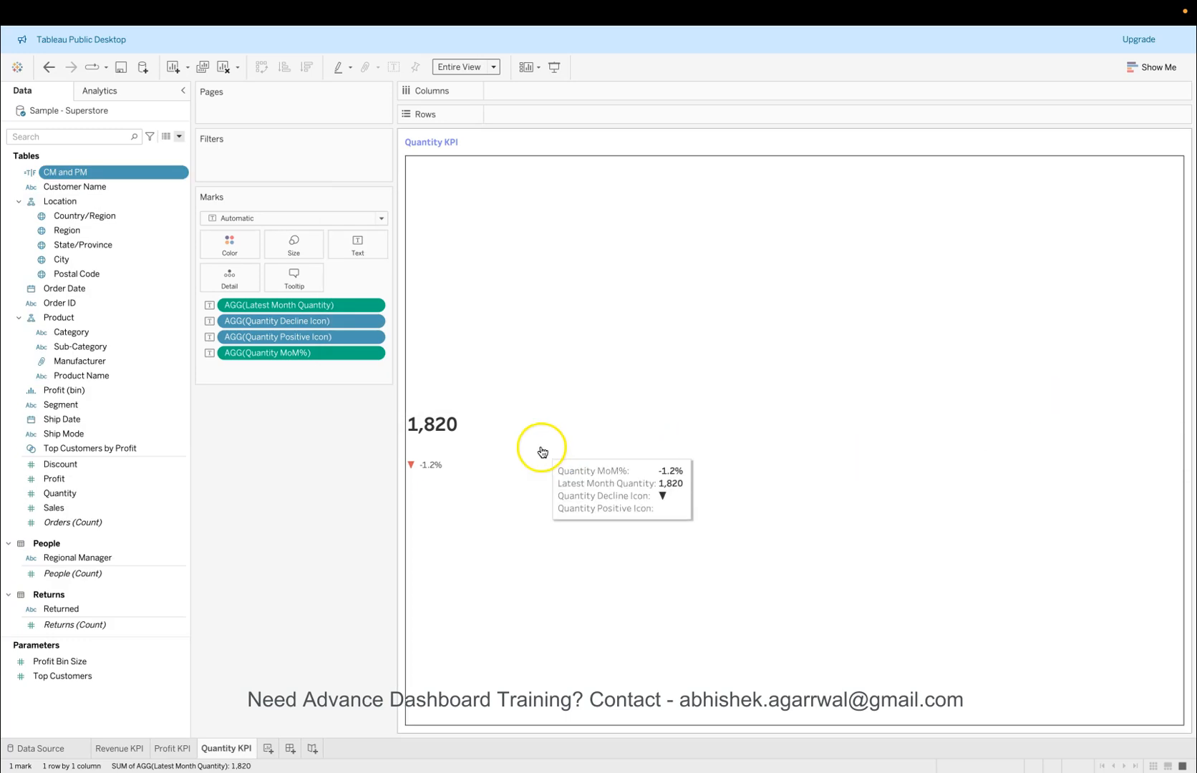
Step: Add a new worksheet and filter it by CM and PM, keeping only True
left_click(271, 749)
left_click_drag(126, 171, 241, 153)
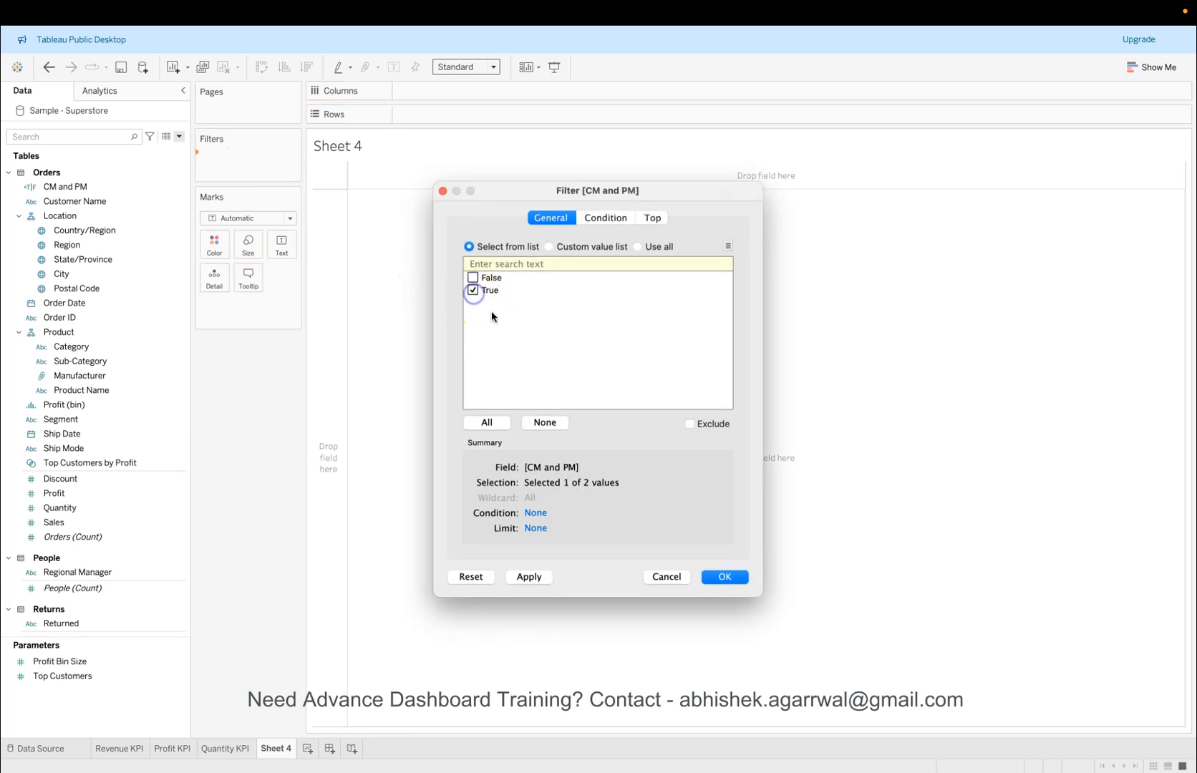
left_click(724, 576)
Step: Place Order Date on Rows and set its date level to continuous Month (May 2015 format)
left_click(149, 316)
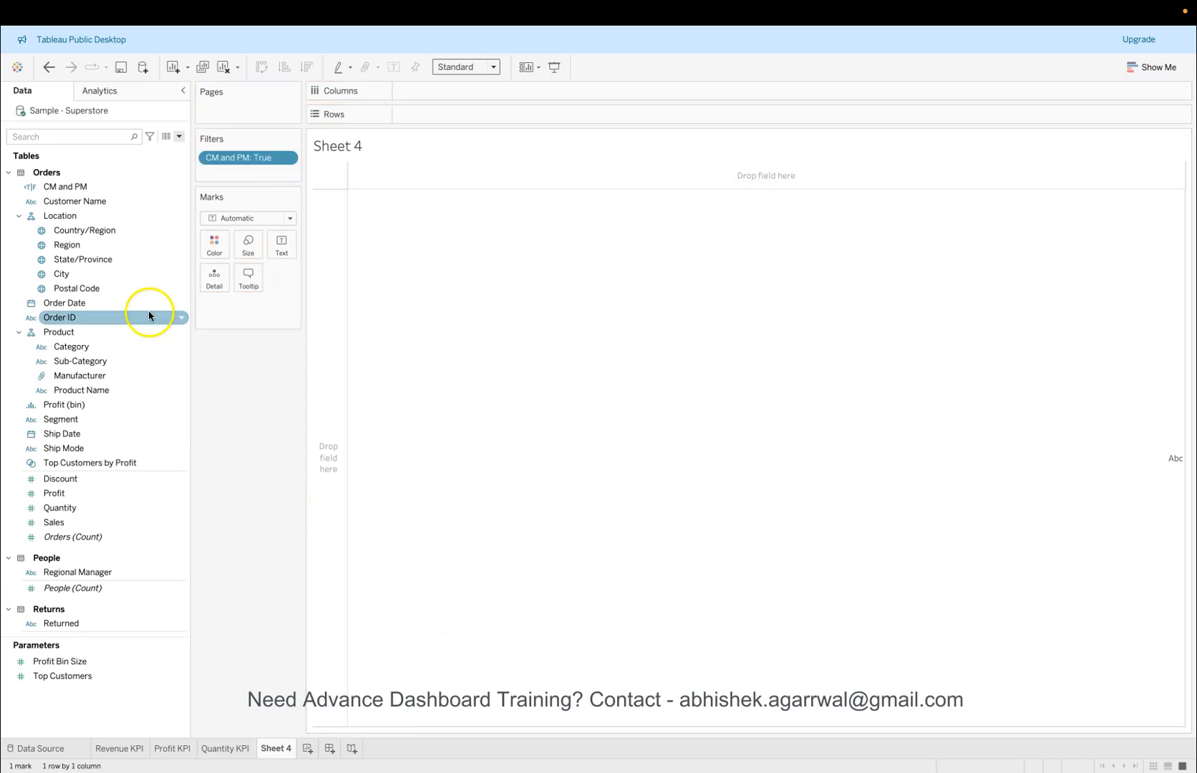
left_click(116, 302)
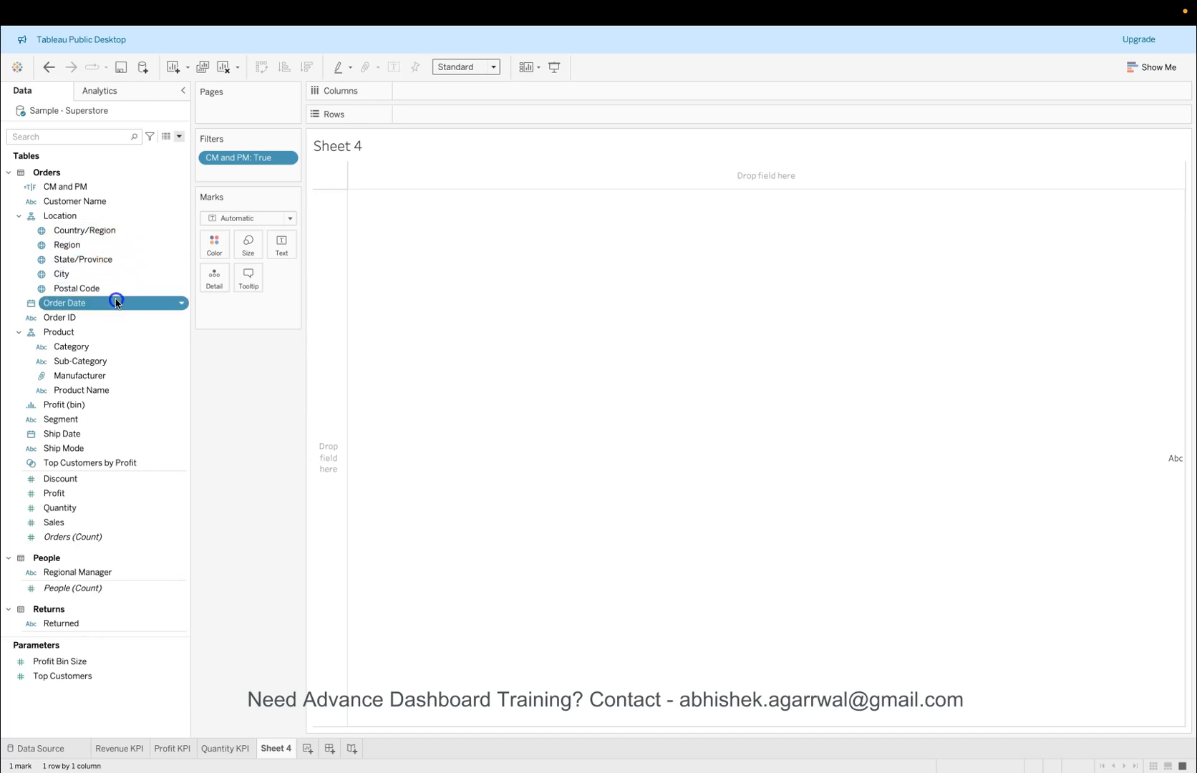
left_click_drag(116, 302, 465, 116)
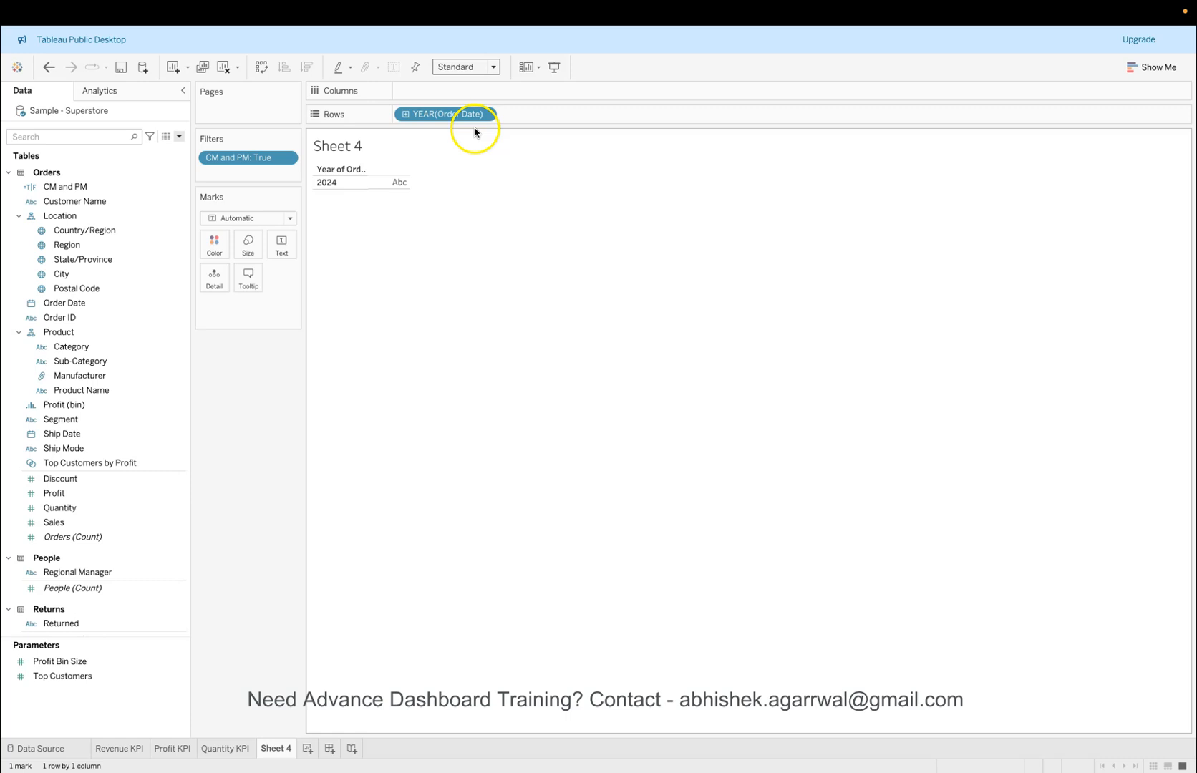
left_click(485, 115)
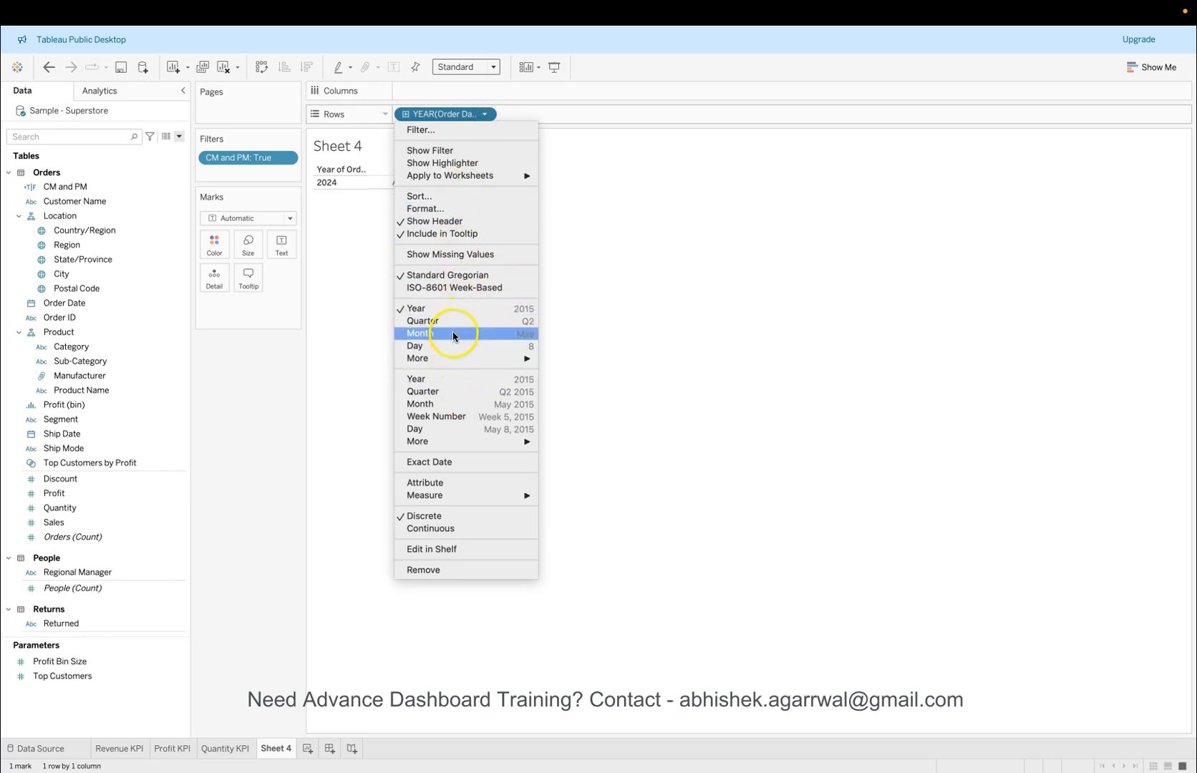
left_click(450, 405)
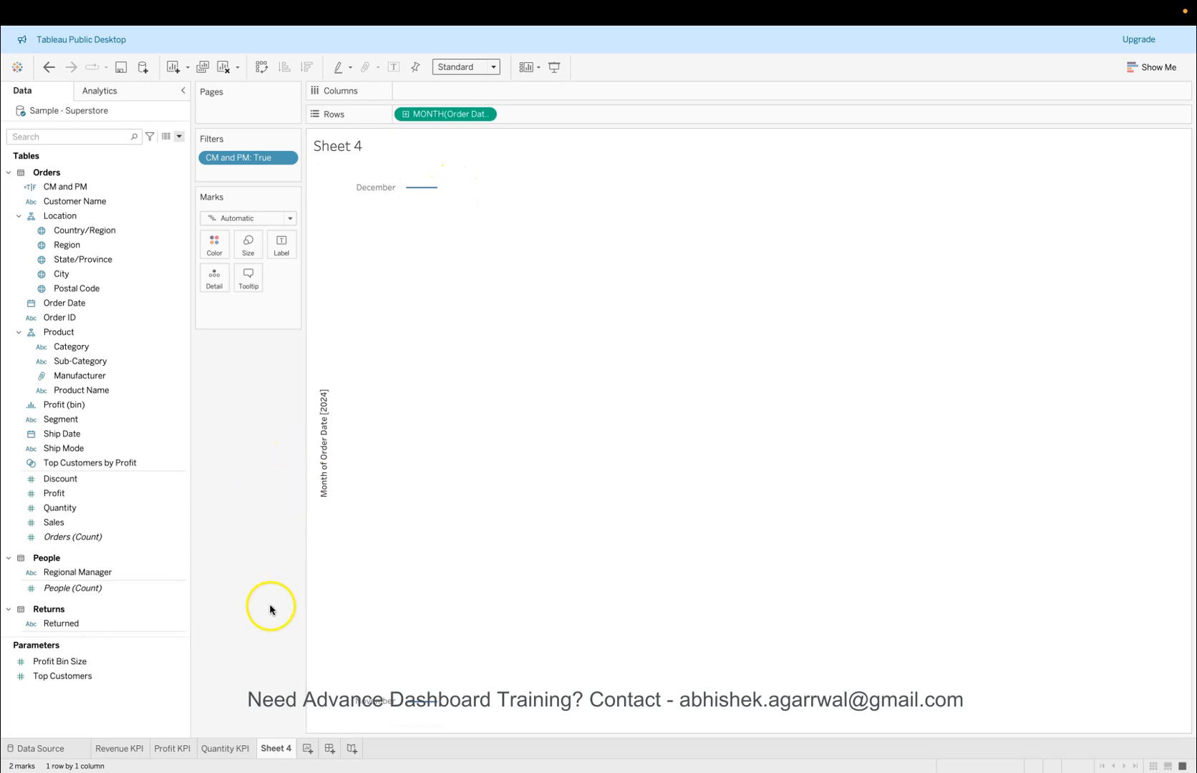
Step: Place the Sales measure on Columns as a sum
left_click(157, 537)
left_click_drag(157, 540, 405, 305)
left_click_drag(266, 303, 446, 89)
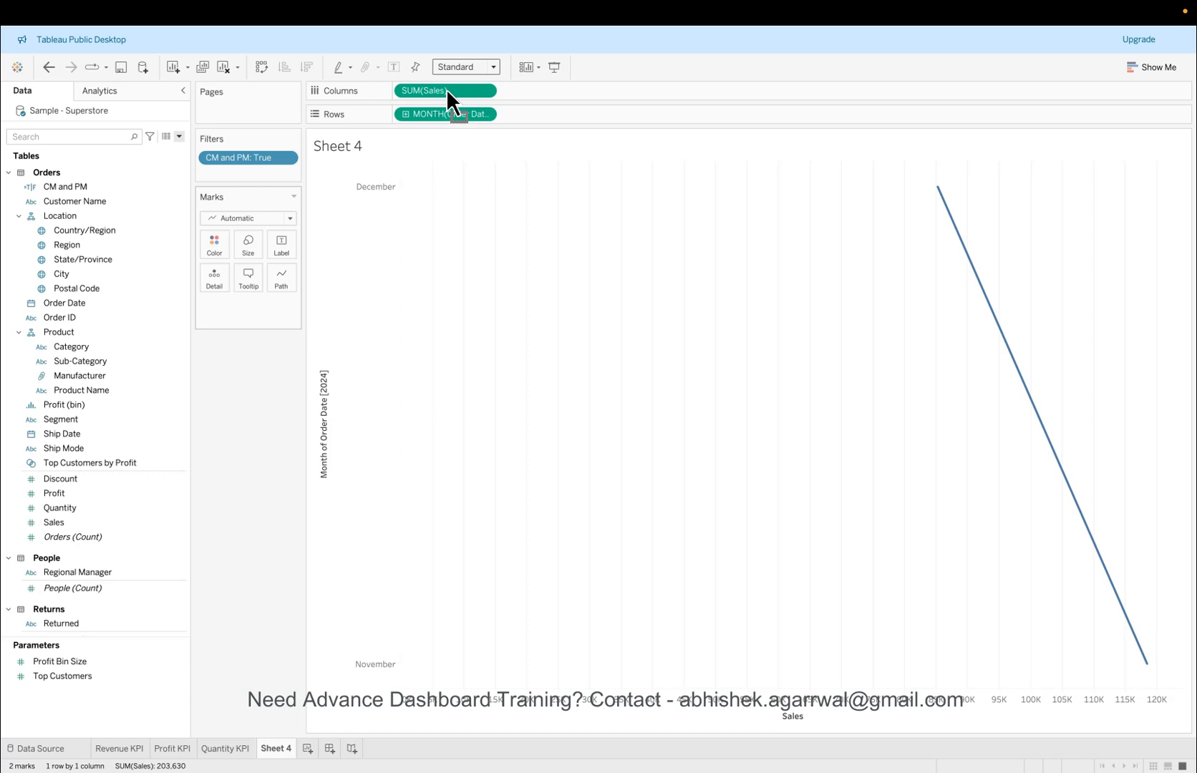
Step: Change the chart to horizontal bars and fit the worksheet to Entire View
left_click(1142, 69)
left_click(1083, 170)
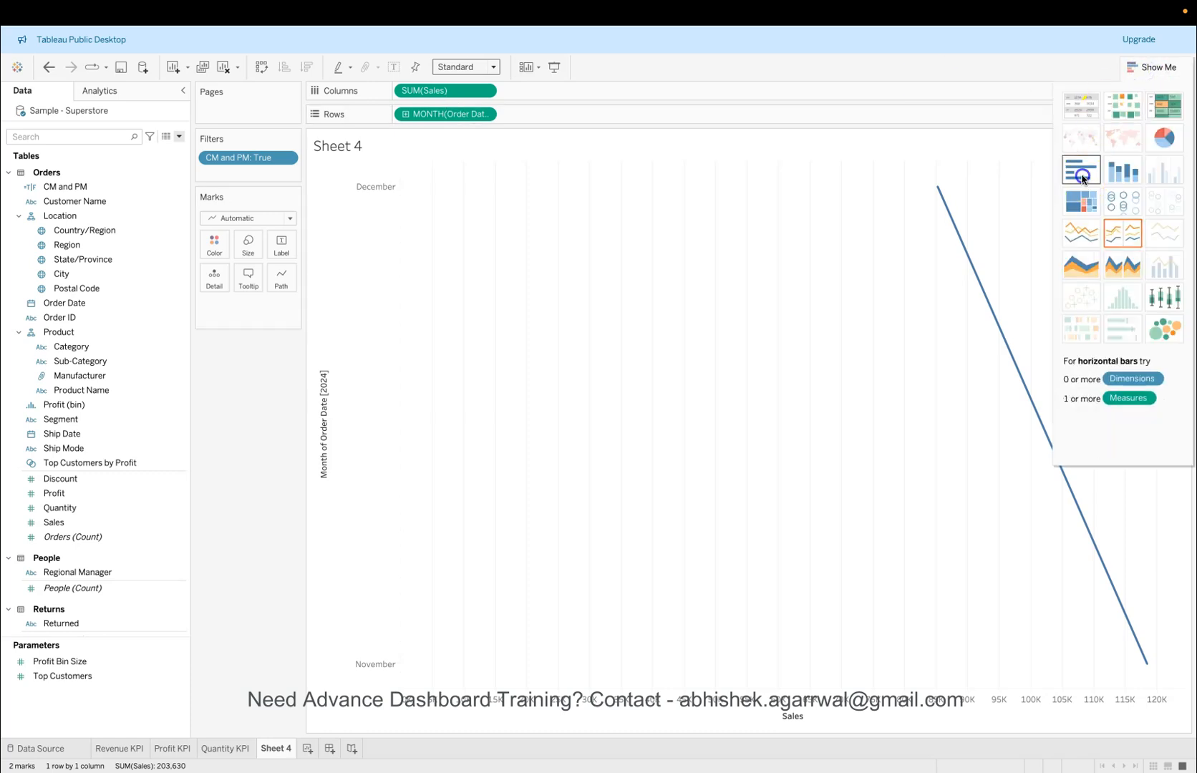
left_click(1153, 66)
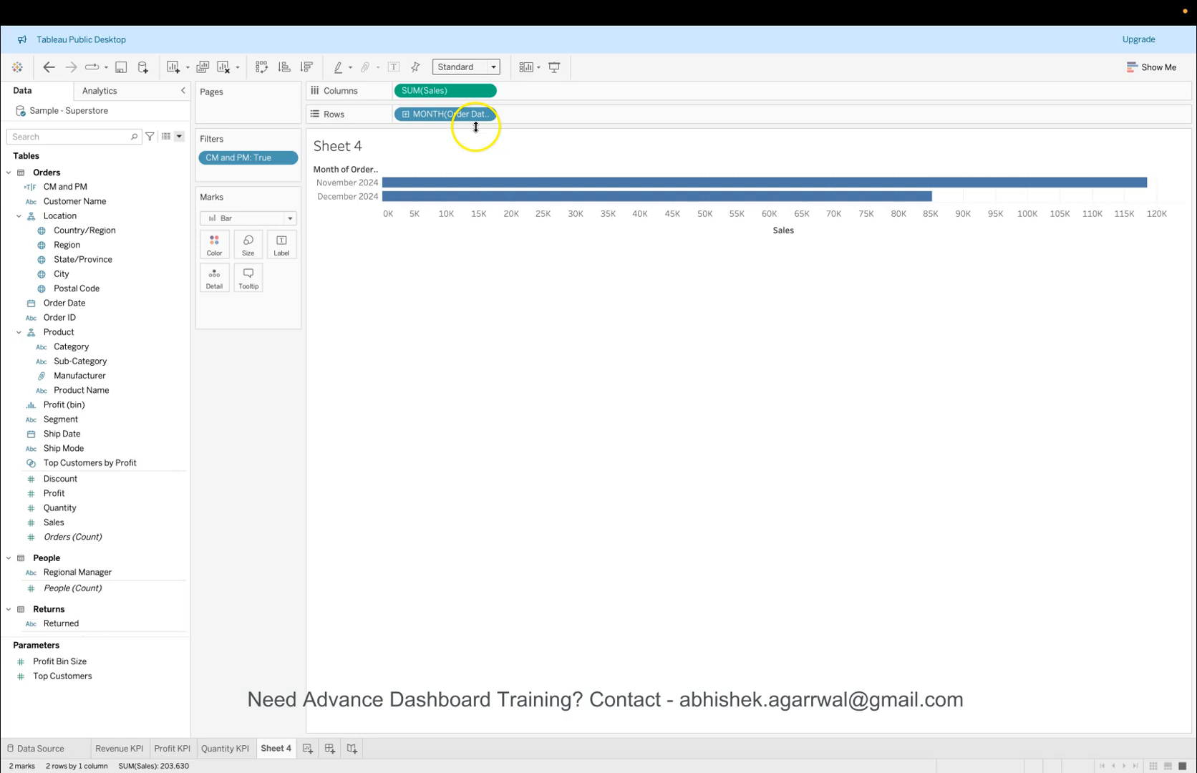
left_click(452, 66)
left_click(456, 114)
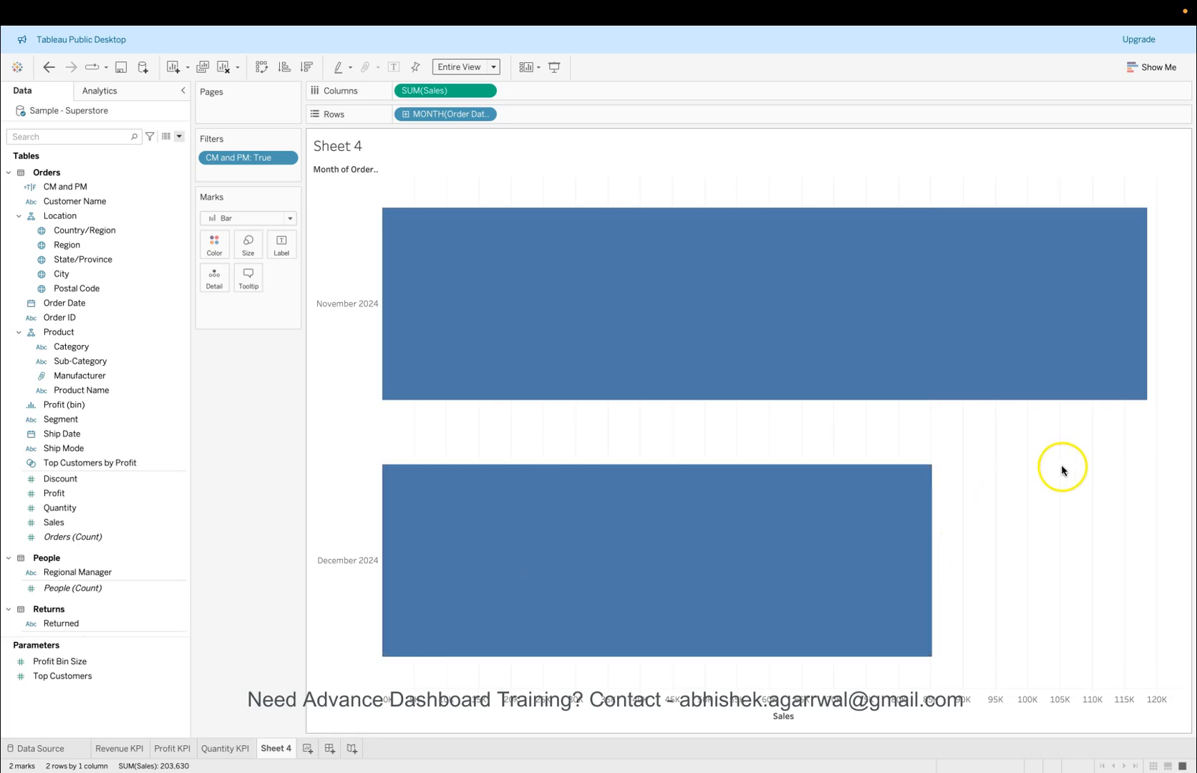
Step: Set the column grid lines of the sales bar chart to None
right_click(964, 195)
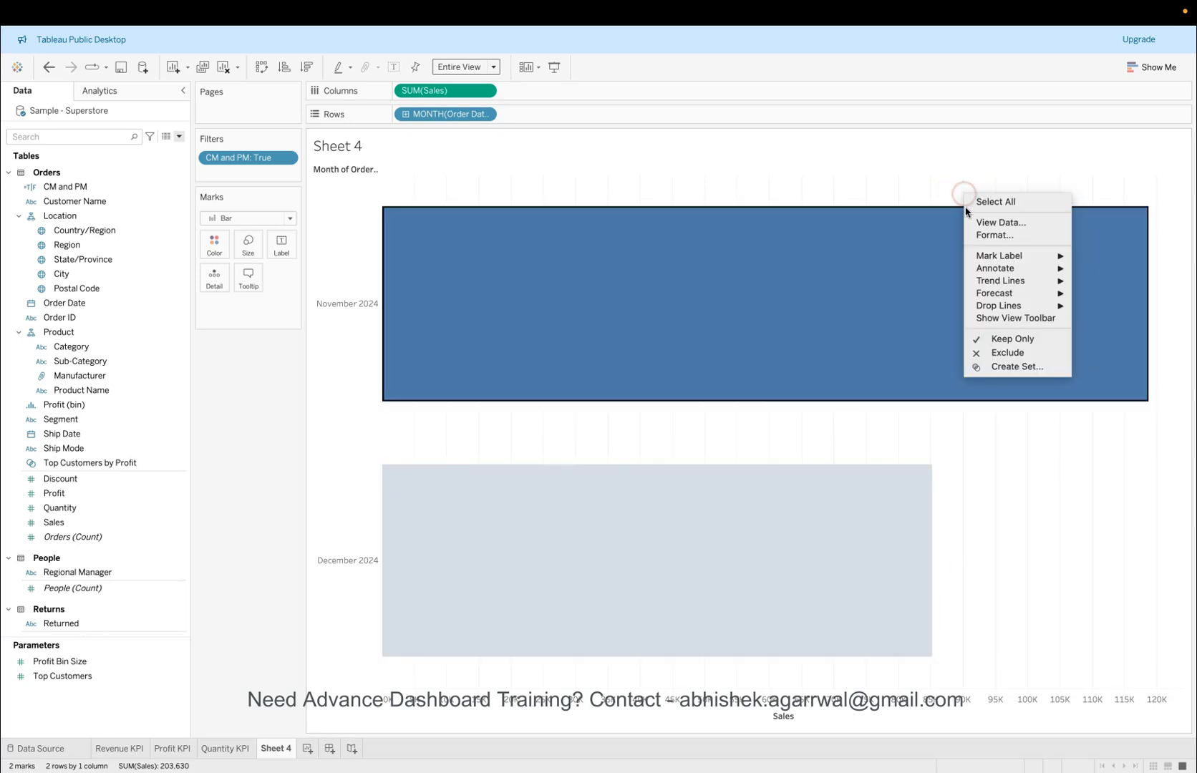
left_click(995, 234)
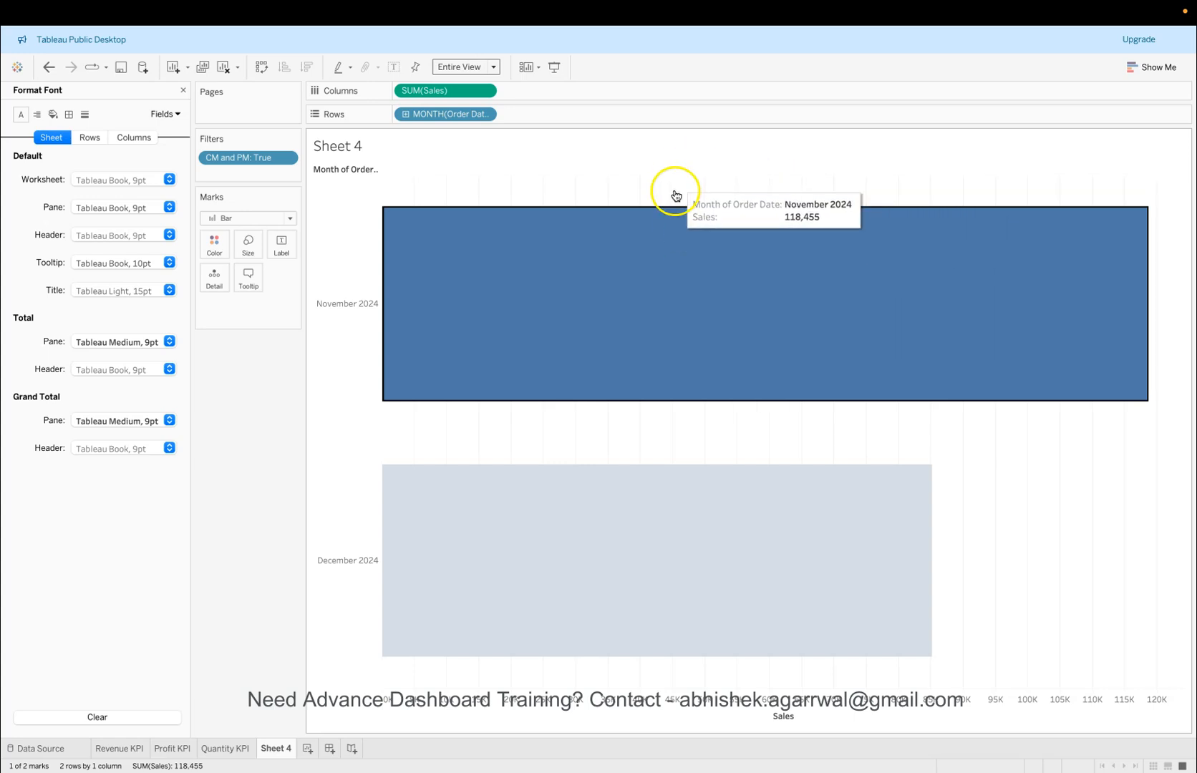
left_click(86, 115)
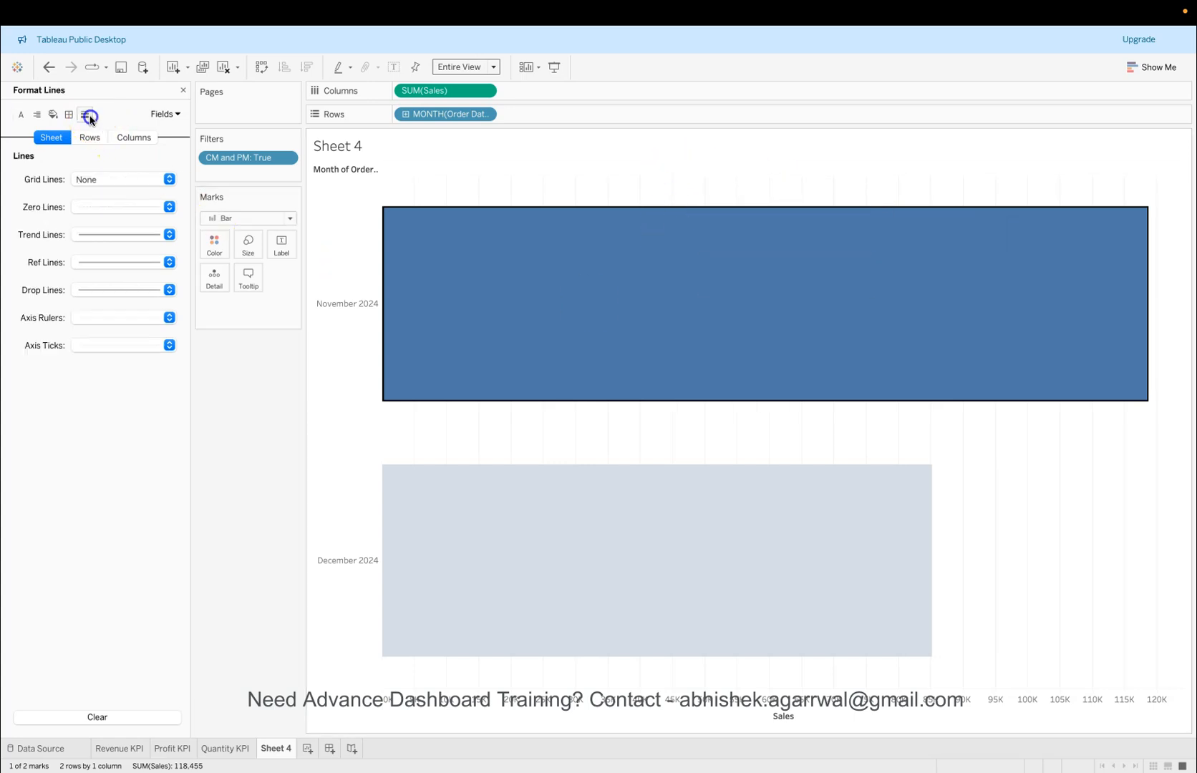
left_click(132, 137)
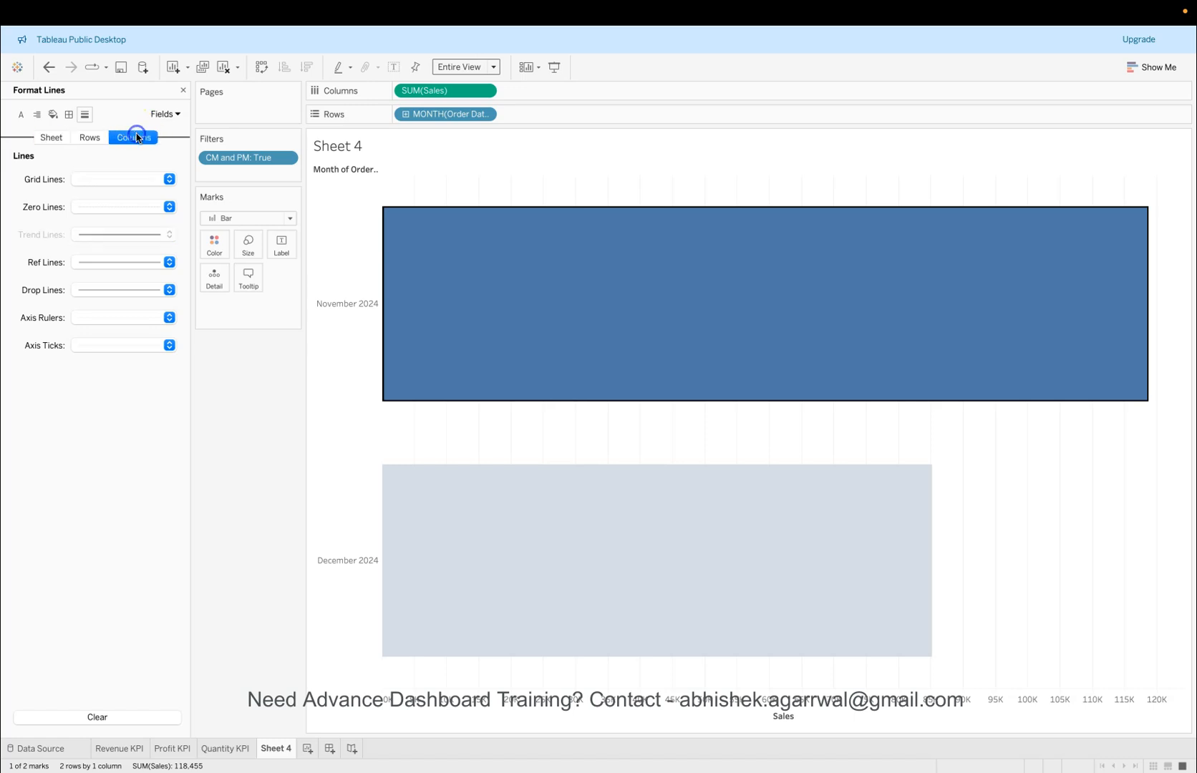
left_click(129, 179)
left_click(131, 187)
left_click(464, 355)
left_click(262, 484)
Step: Switch to the finished reference workbook and view its Dashboard 1 for the month comparison chart's layout
left_click(339, 354)
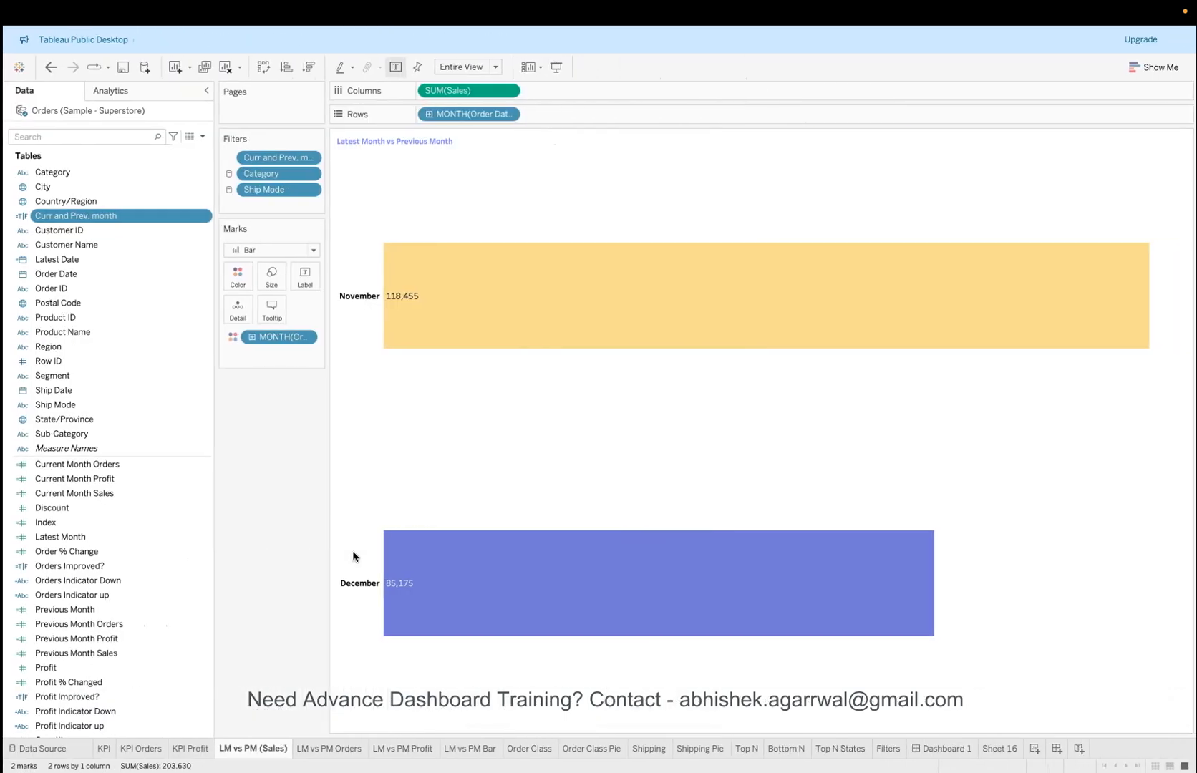
left_click(940, 749)
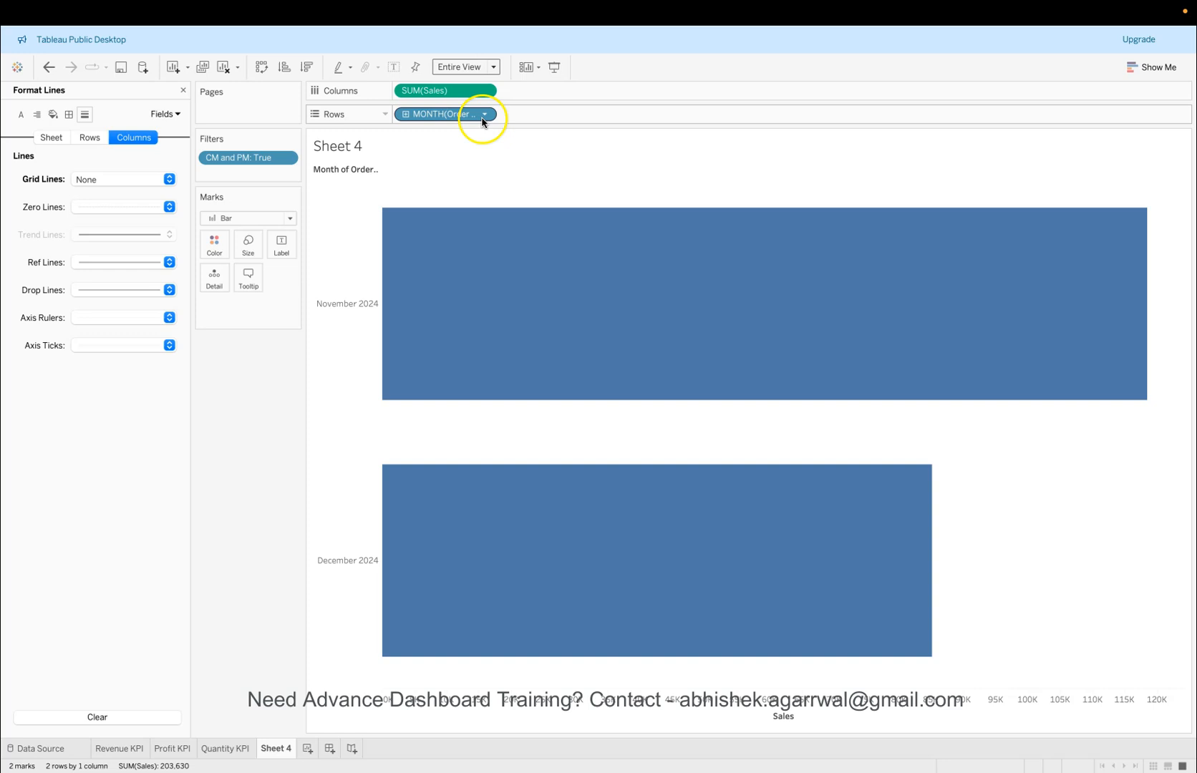
Step: Back on Sheet 4, change the Order Date field on Rows to the month-name-only date level (May format)
left_click(485, 116)
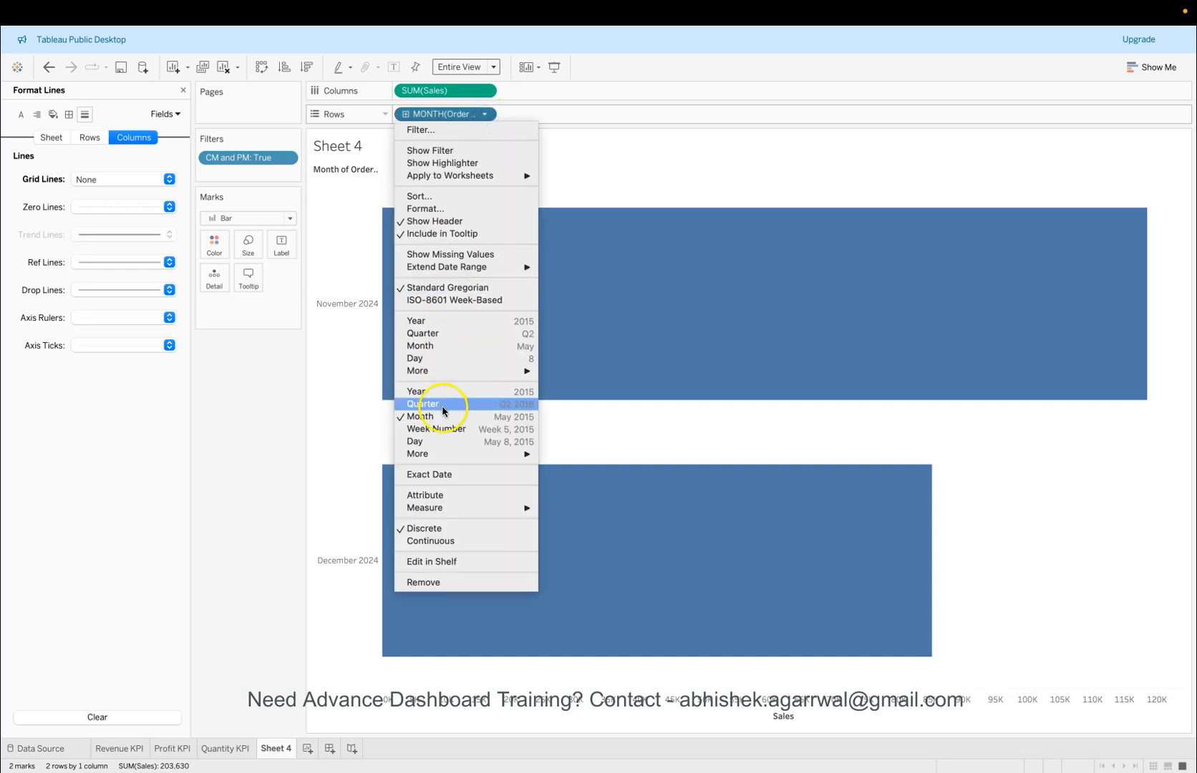
left_click(456, 347)
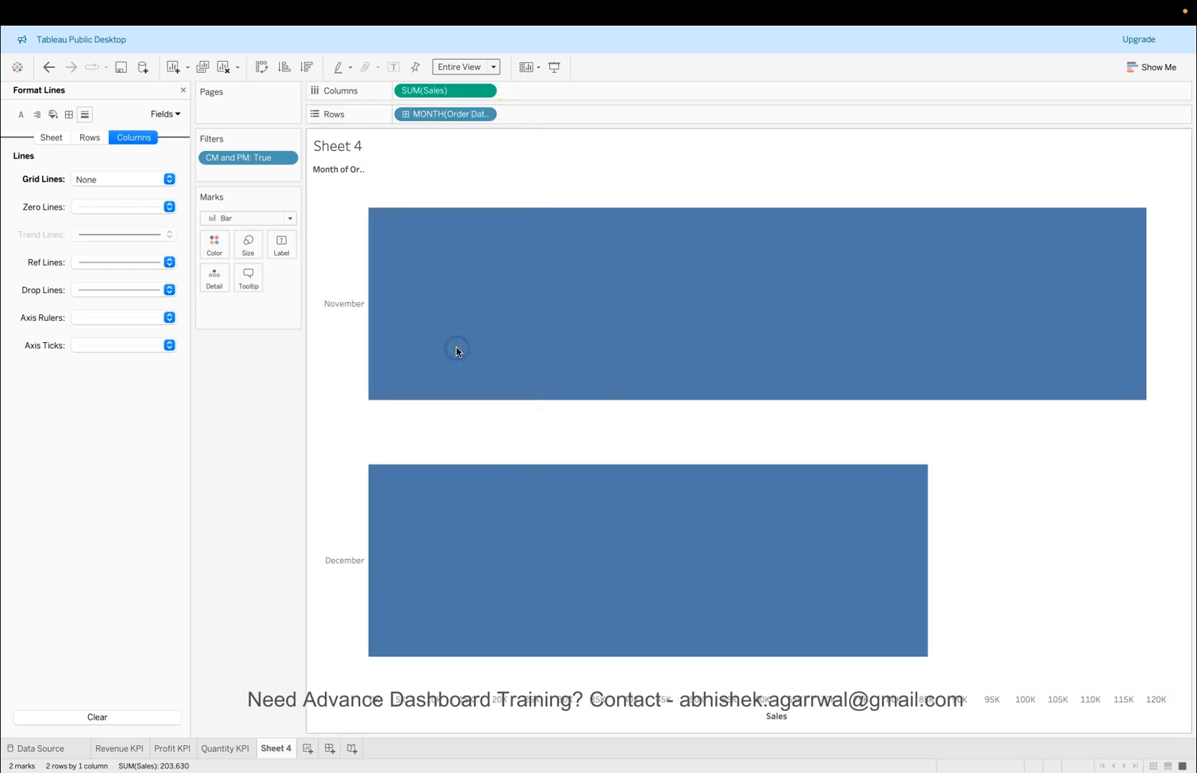
left_click(485, 114)
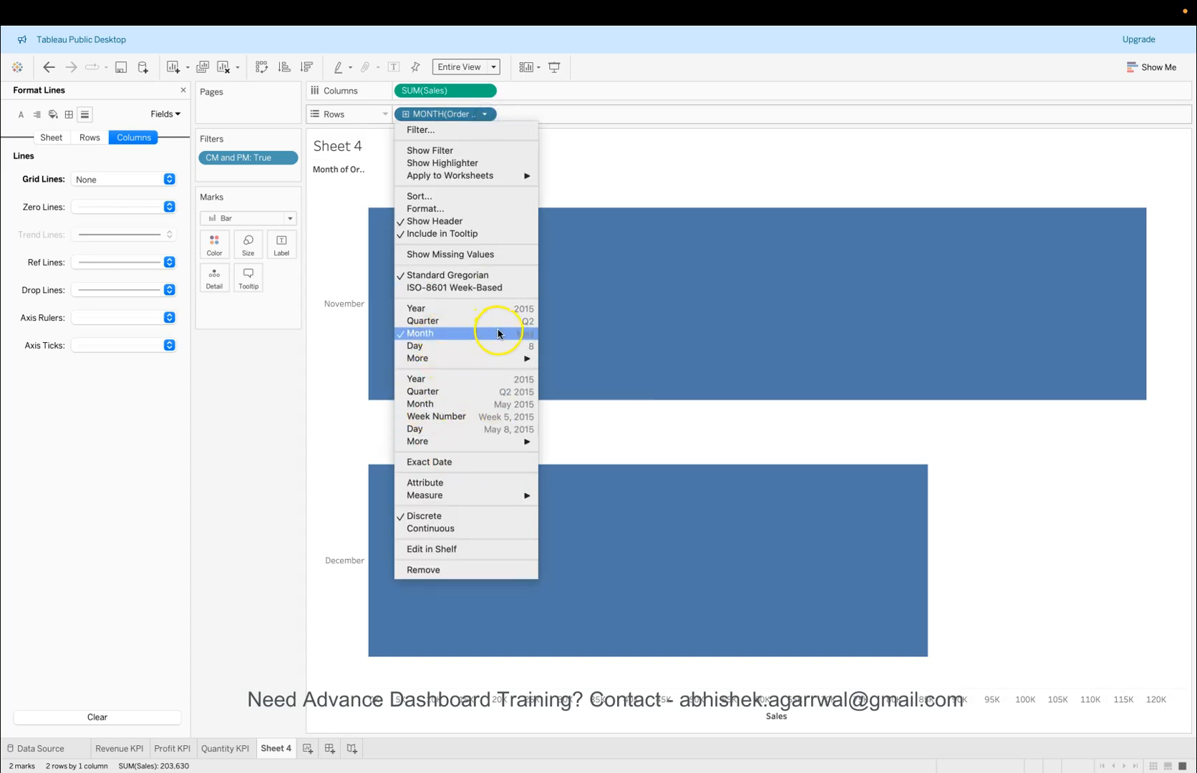
left_click(274, 402)
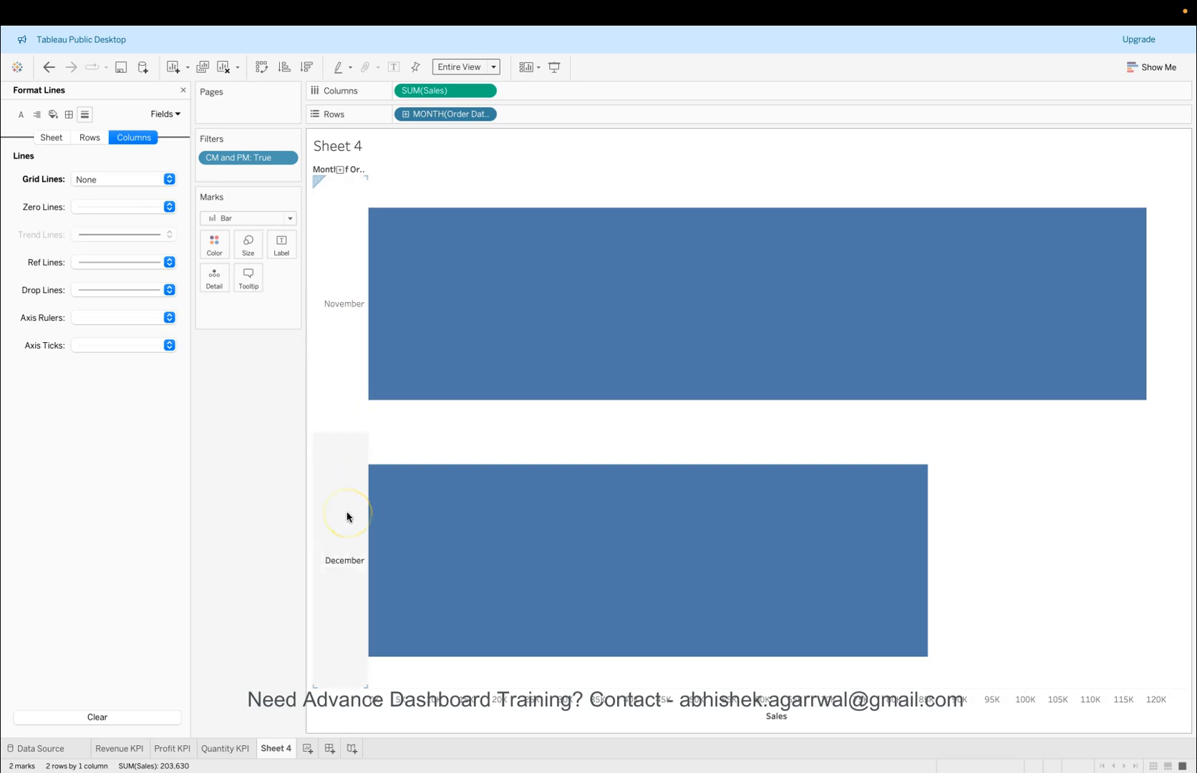
Step: Make the bars noticeably thinner and hide the Sales axis header
left_click(249, 250)
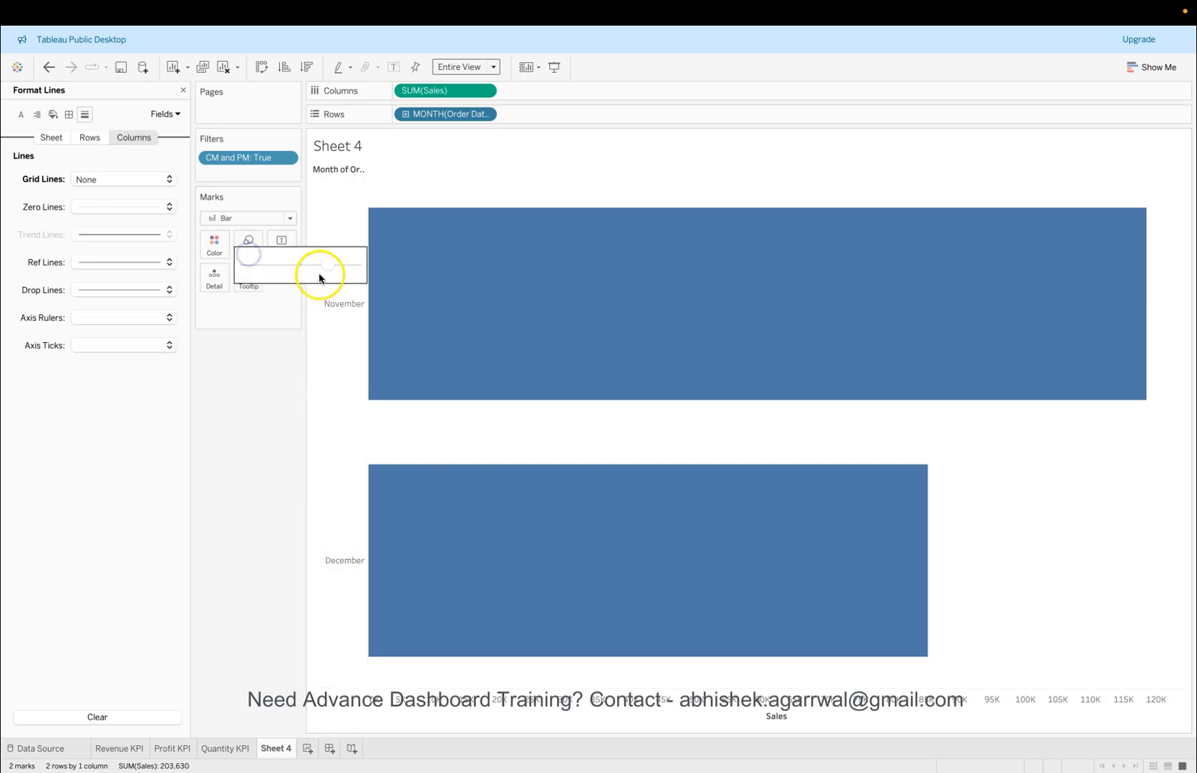
left_click_drag(273, 268, 268, 269)
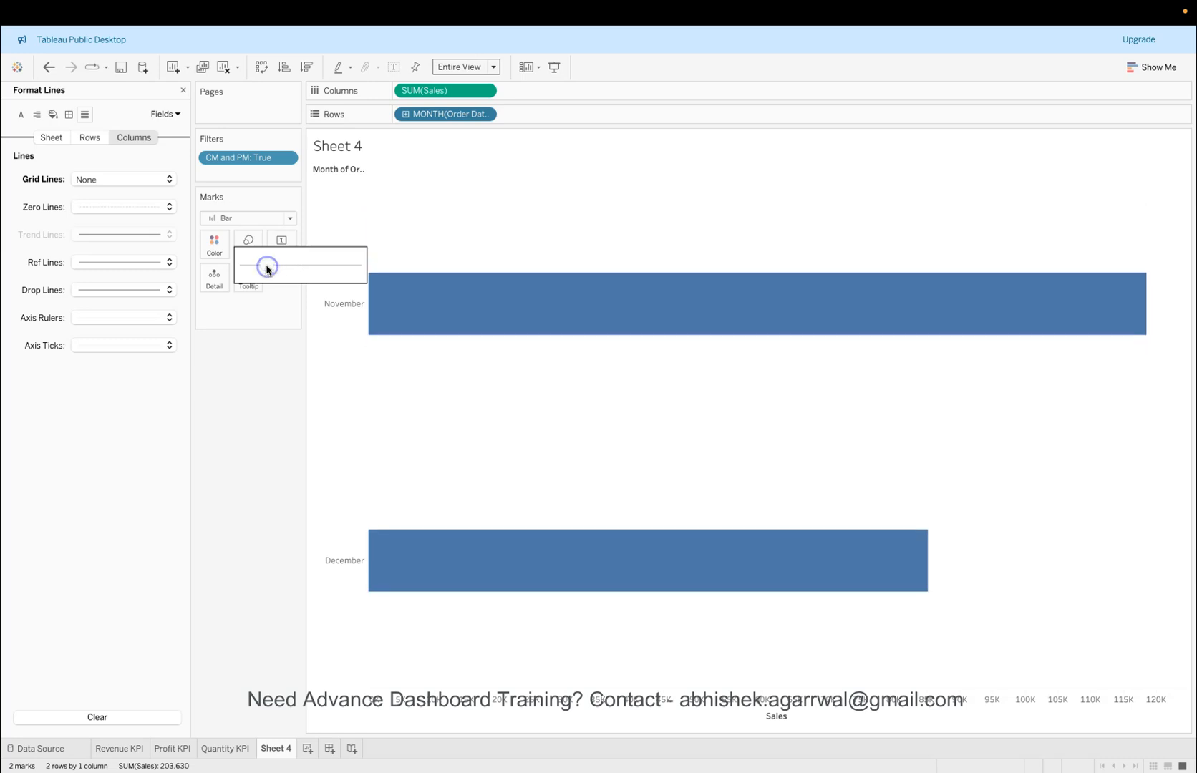
left_click(273, 477)
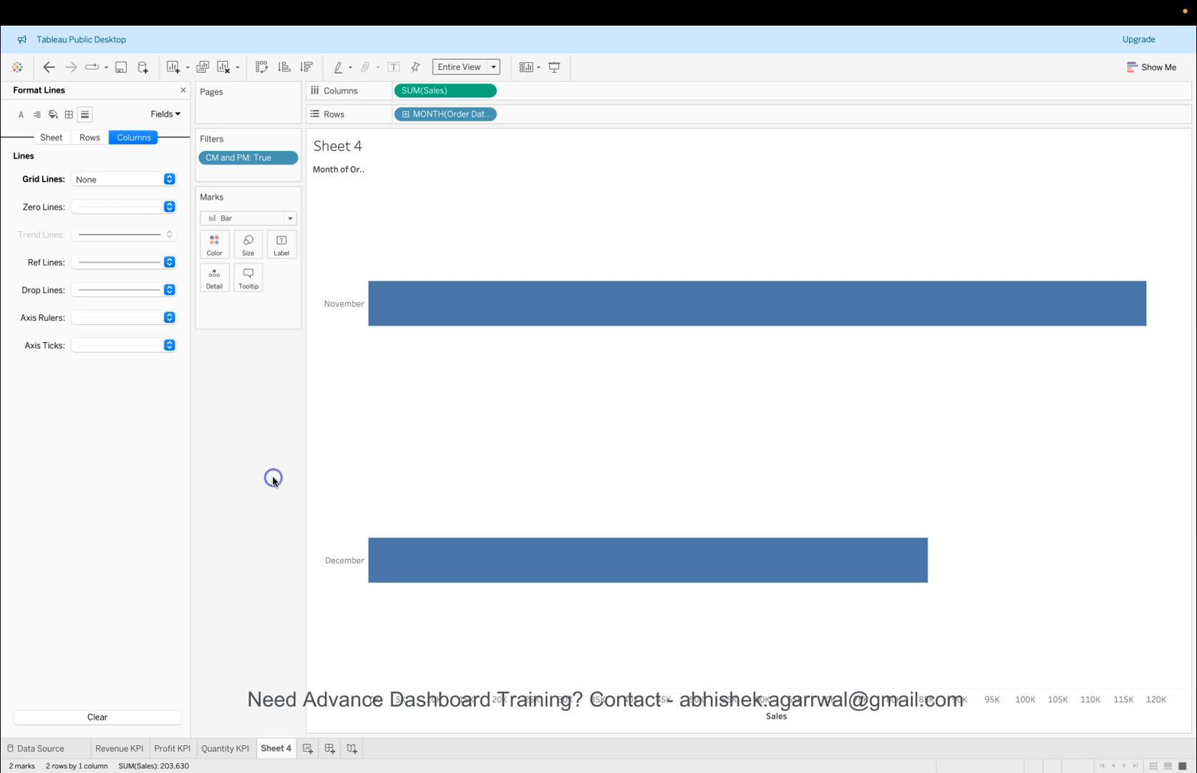
right_click(587, 705)
left_click(619, 671)
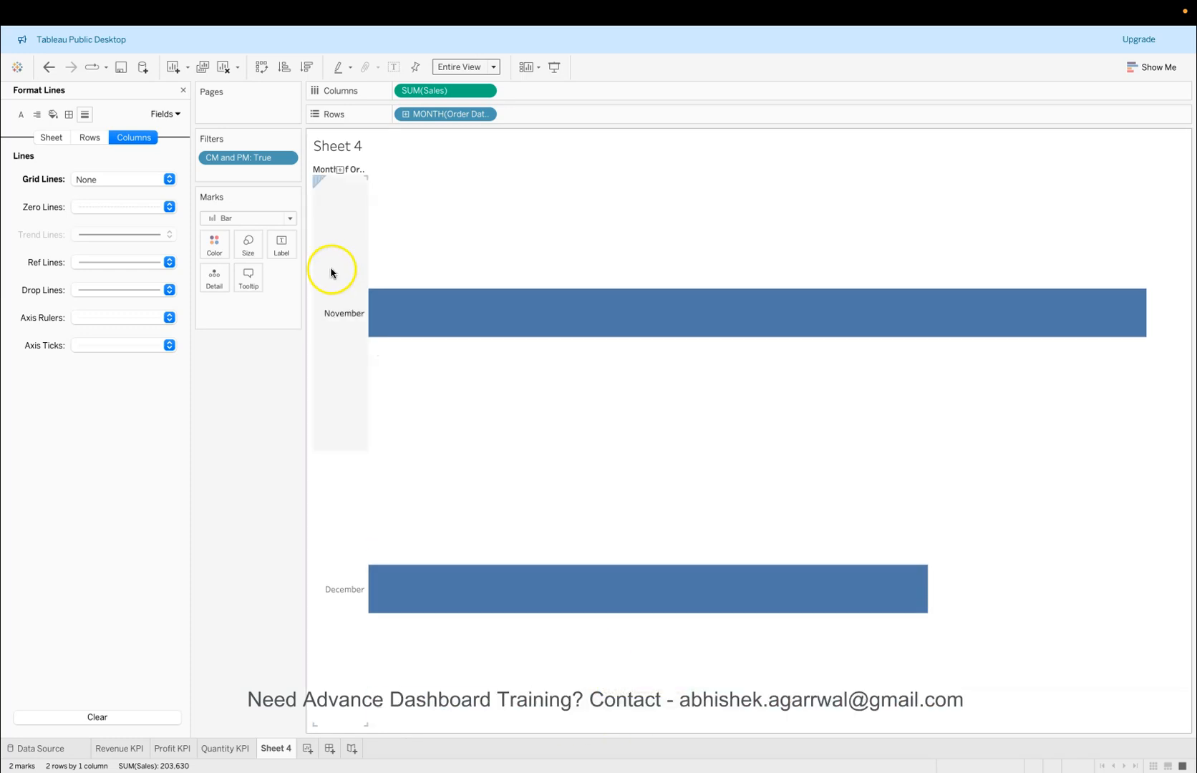
Step: Show mark labels on the bars with left horizontal alignment and close the line formatting settings
left_click(286, 246)
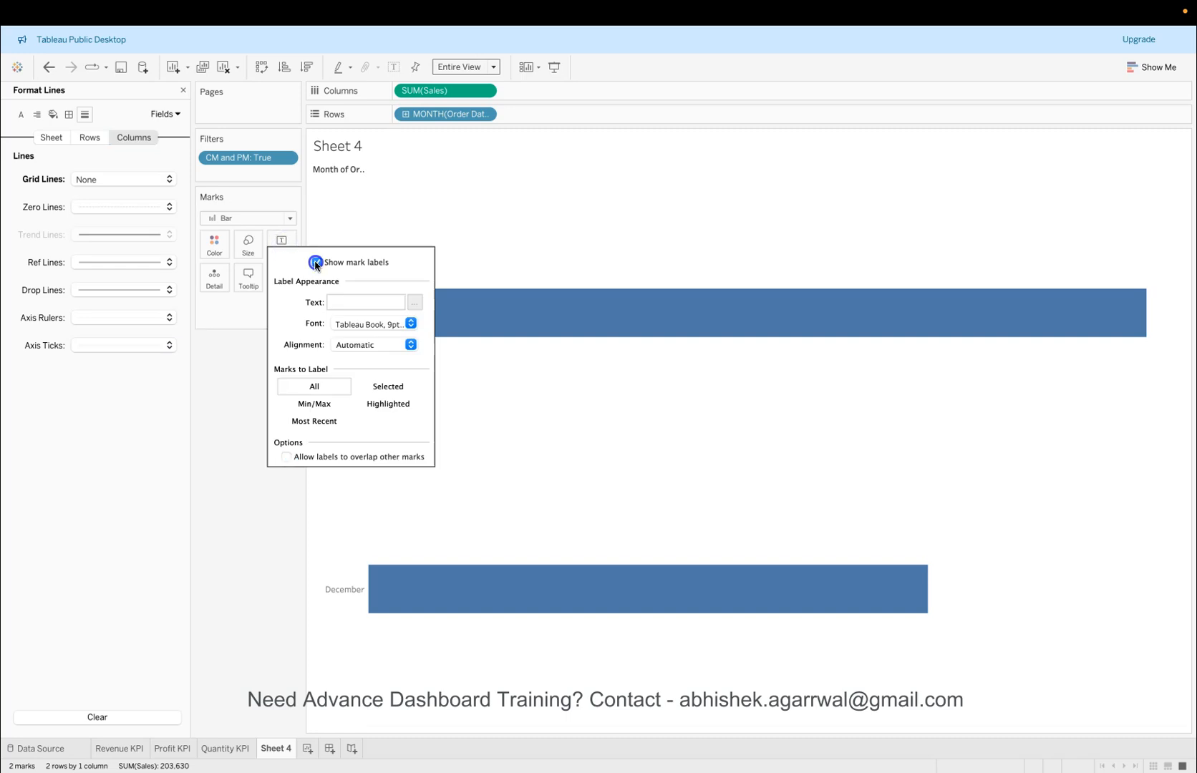
left_click(316, 263)
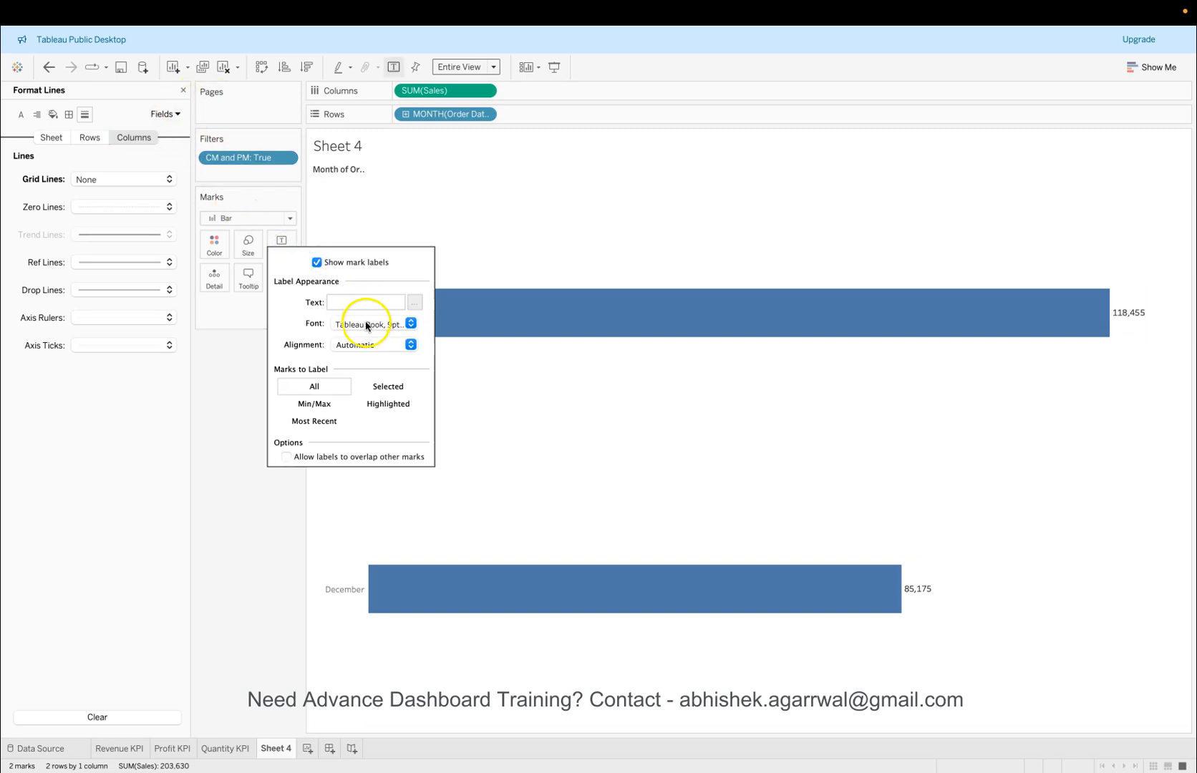
left_click(374, 345)
left_click(348, 397)
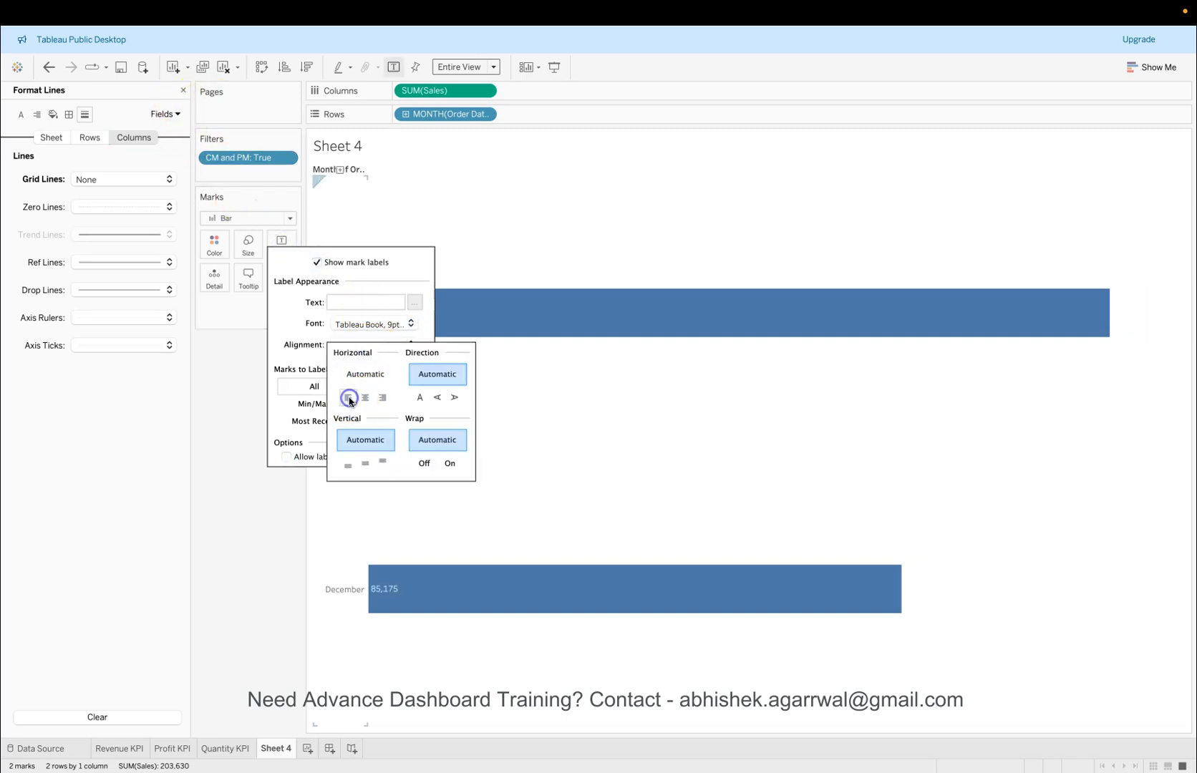
left_click(278, 513)
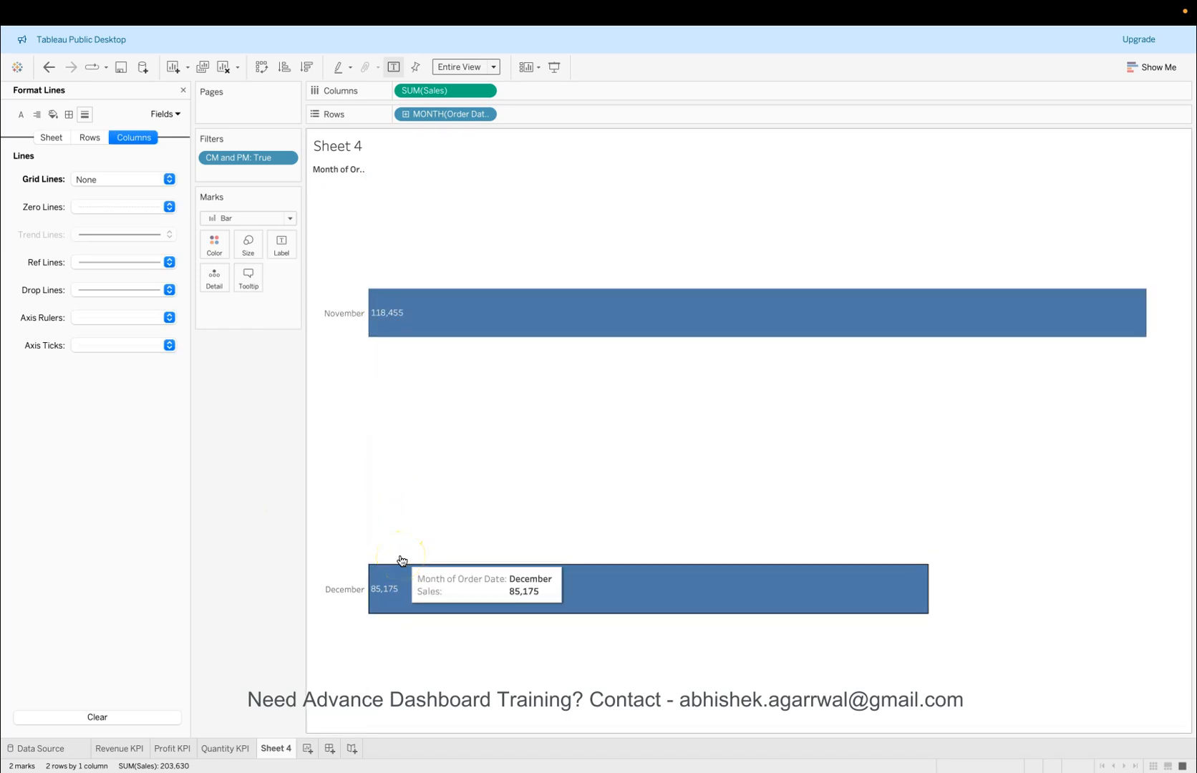
left_click(183, 90)
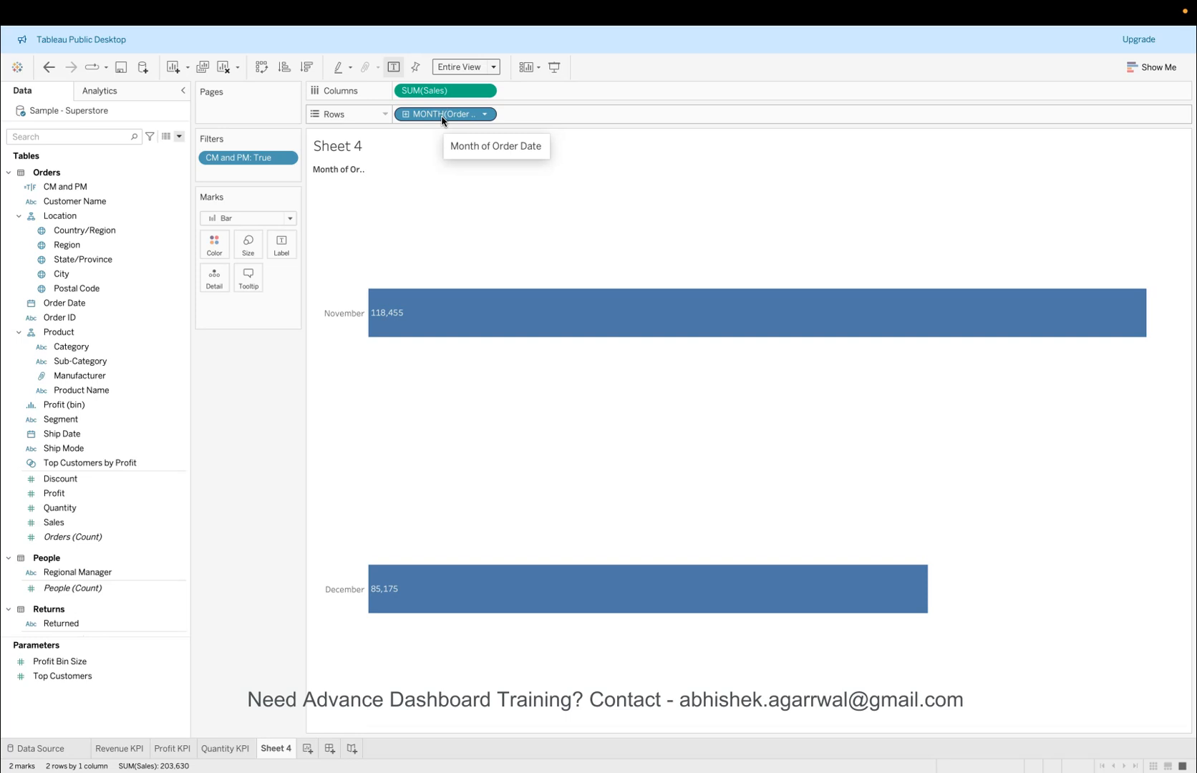
Step: Color the bars by month of Order Date and hide the color legend card
left_click_drag(442, 120, 214, 242)
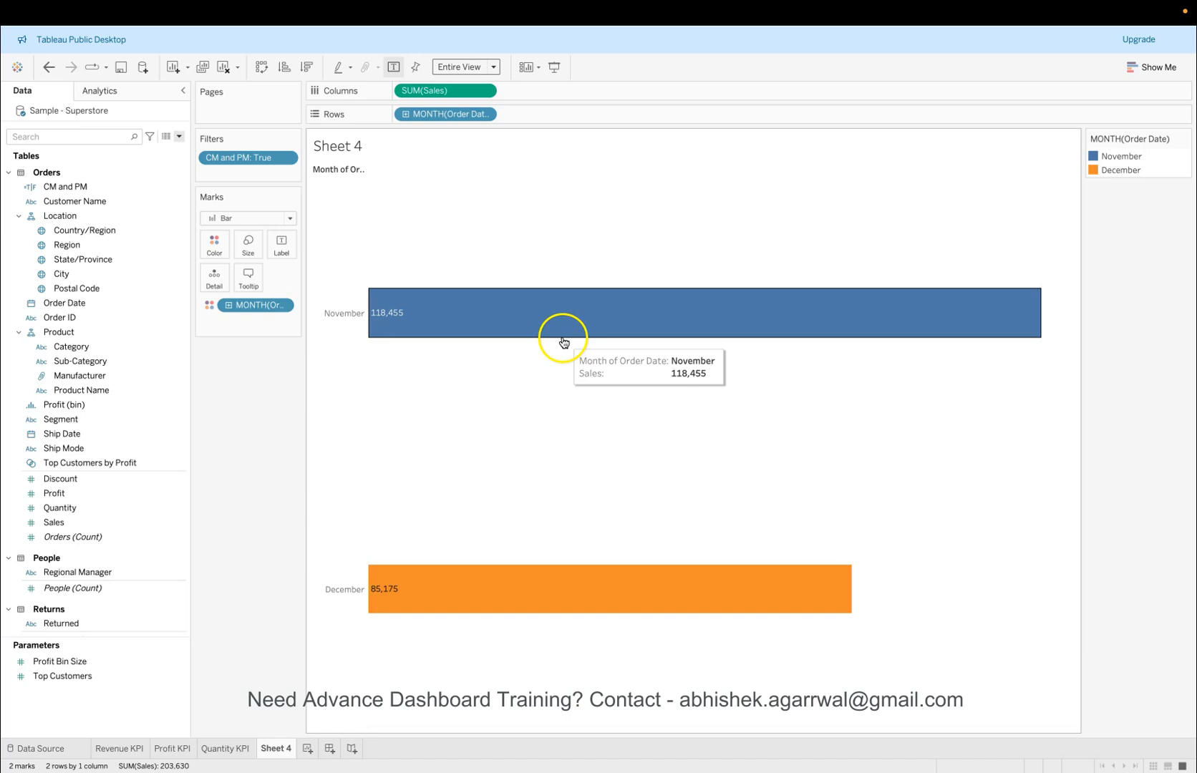
left_click(1184, 138)
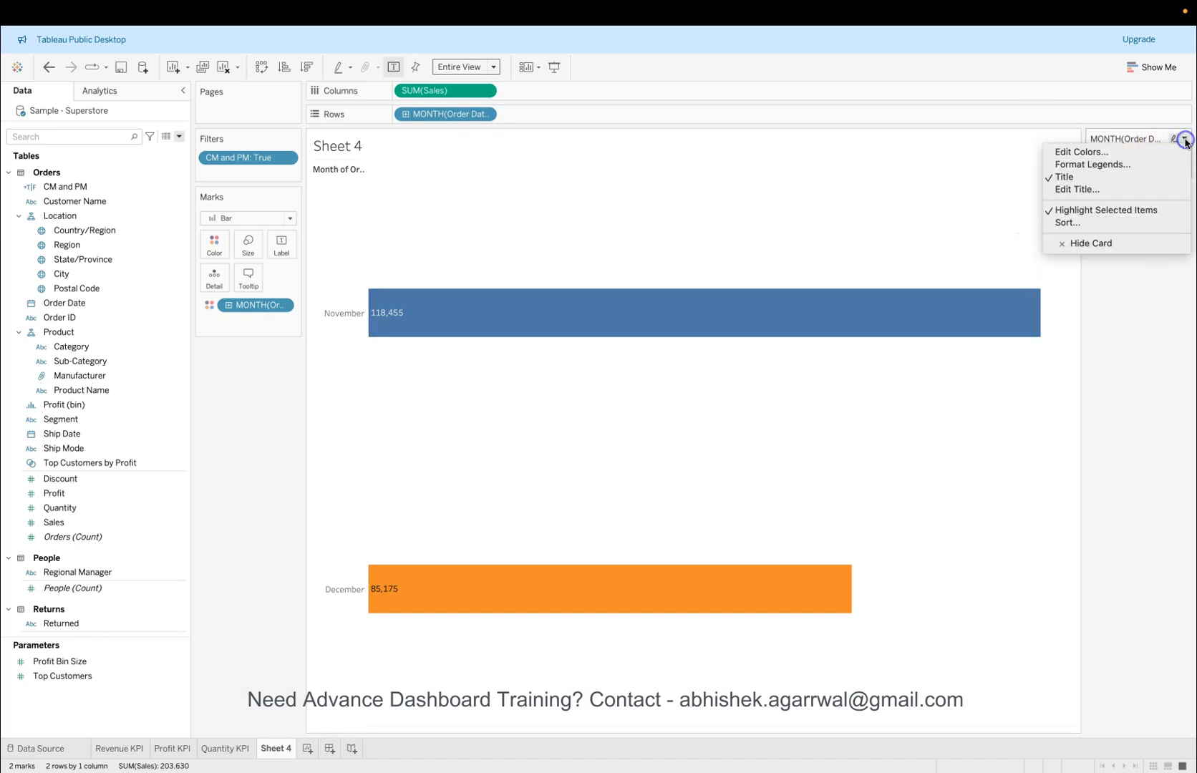
left_click(1130, 245)
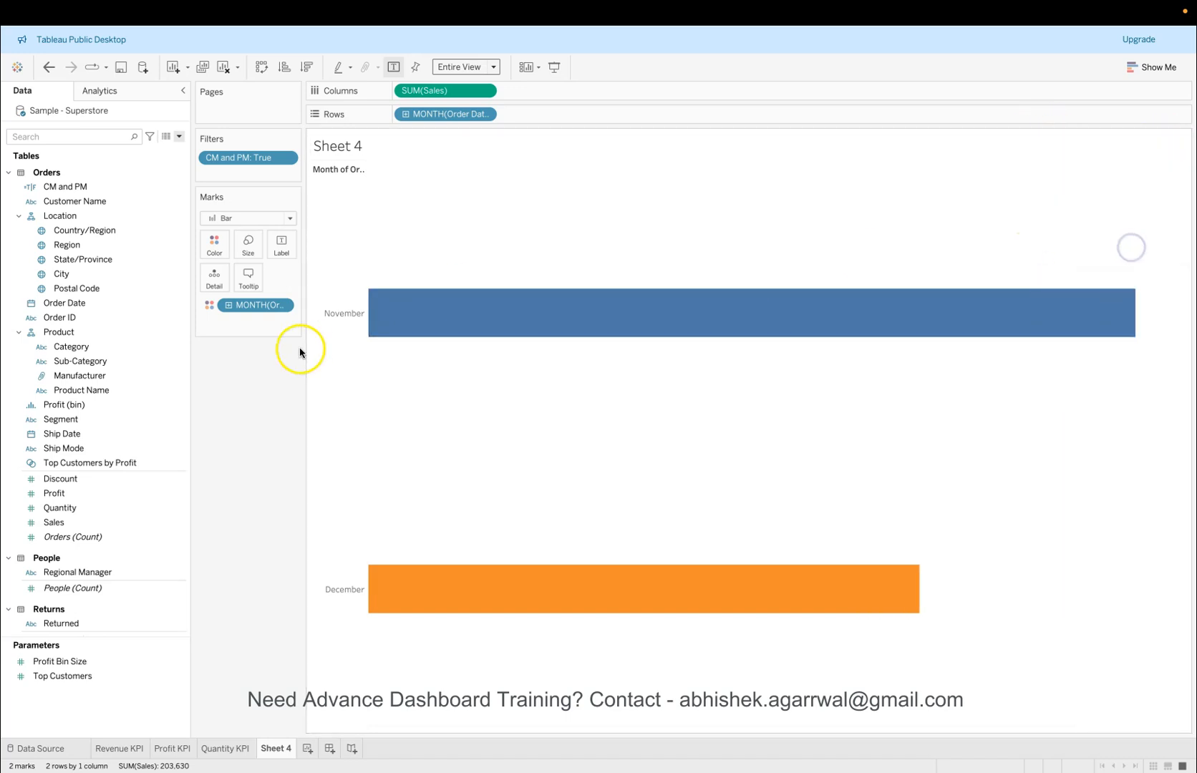
Step: Open November's color for editing in the month color settings
left_click(213, 254)
left_click(229, 276)
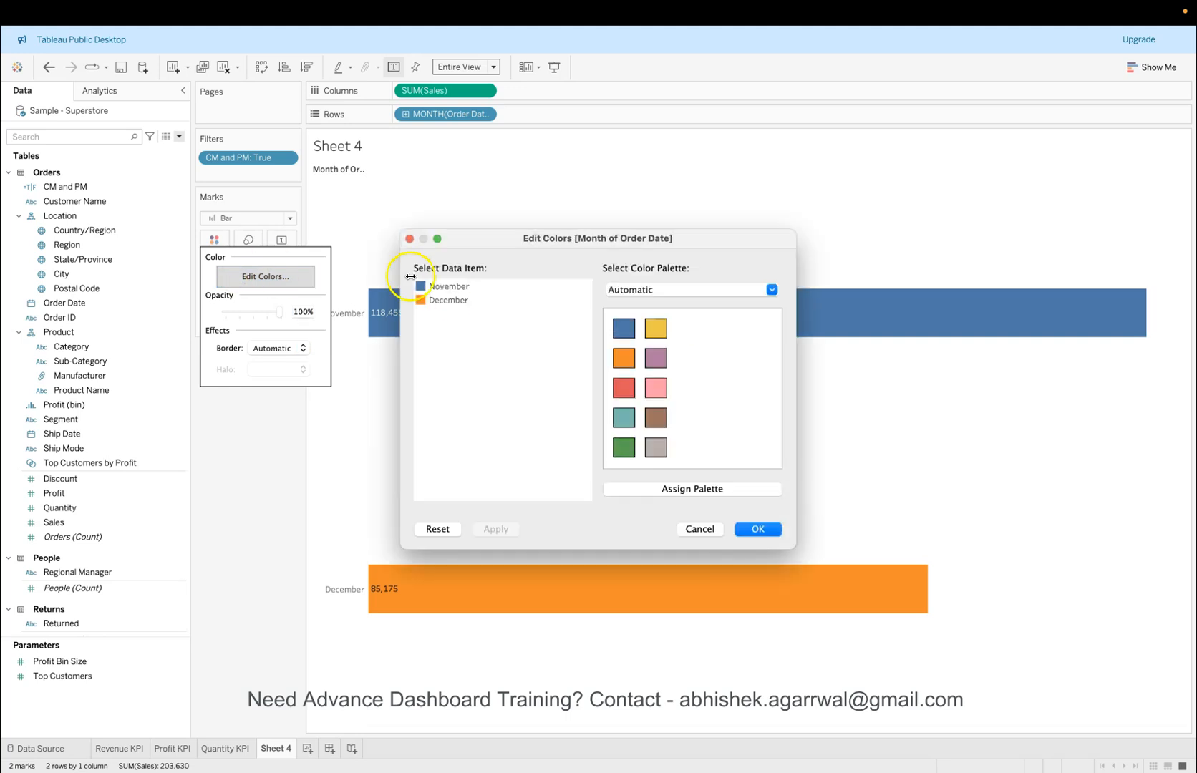
double_click(421, 287)
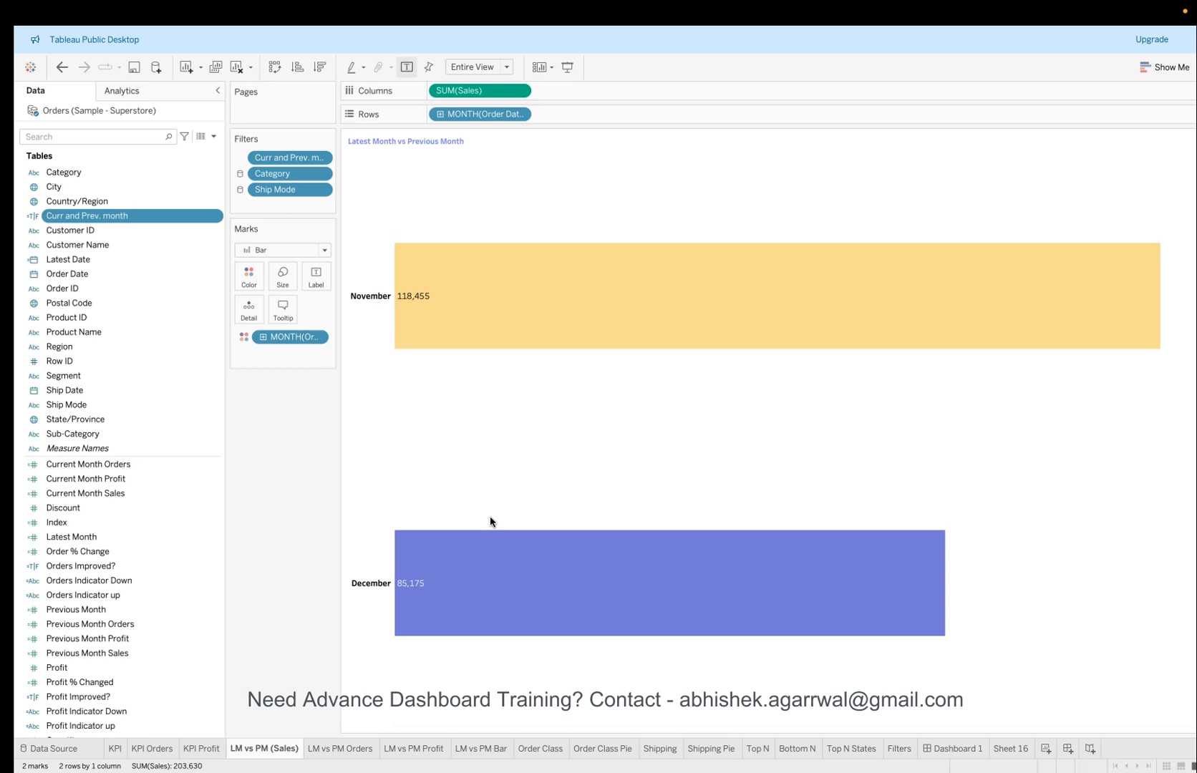
Step: Check November's color in the reference workbook's LM vs PM (Sales) sheet and cancel its color picker
left_click(237, 283)
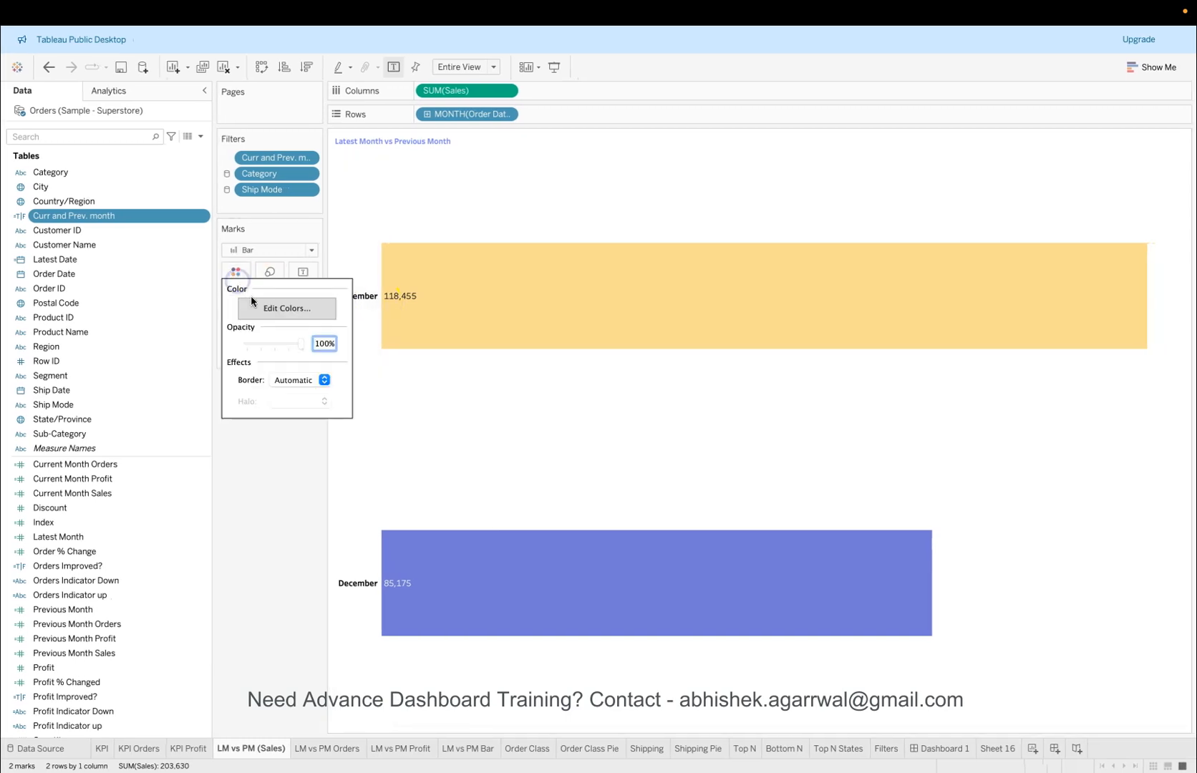
left_click(261, 308)
double_click(417, 289)
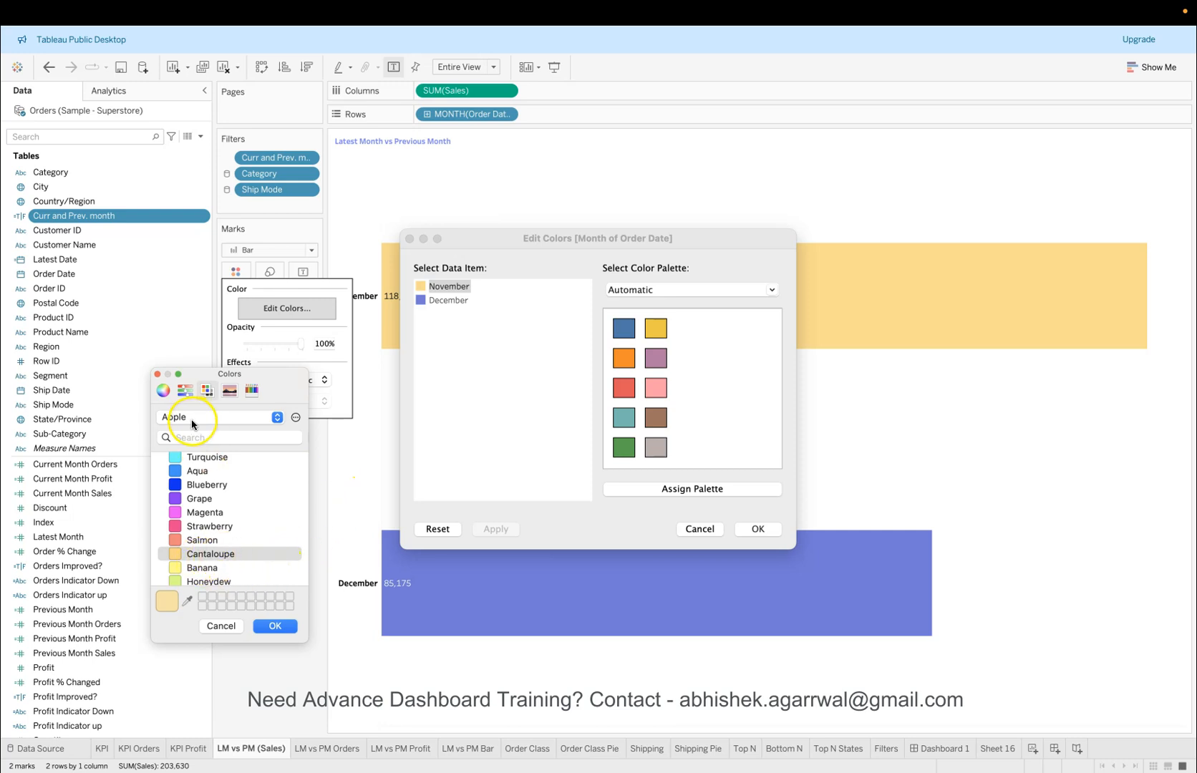
left_click(231, 628)
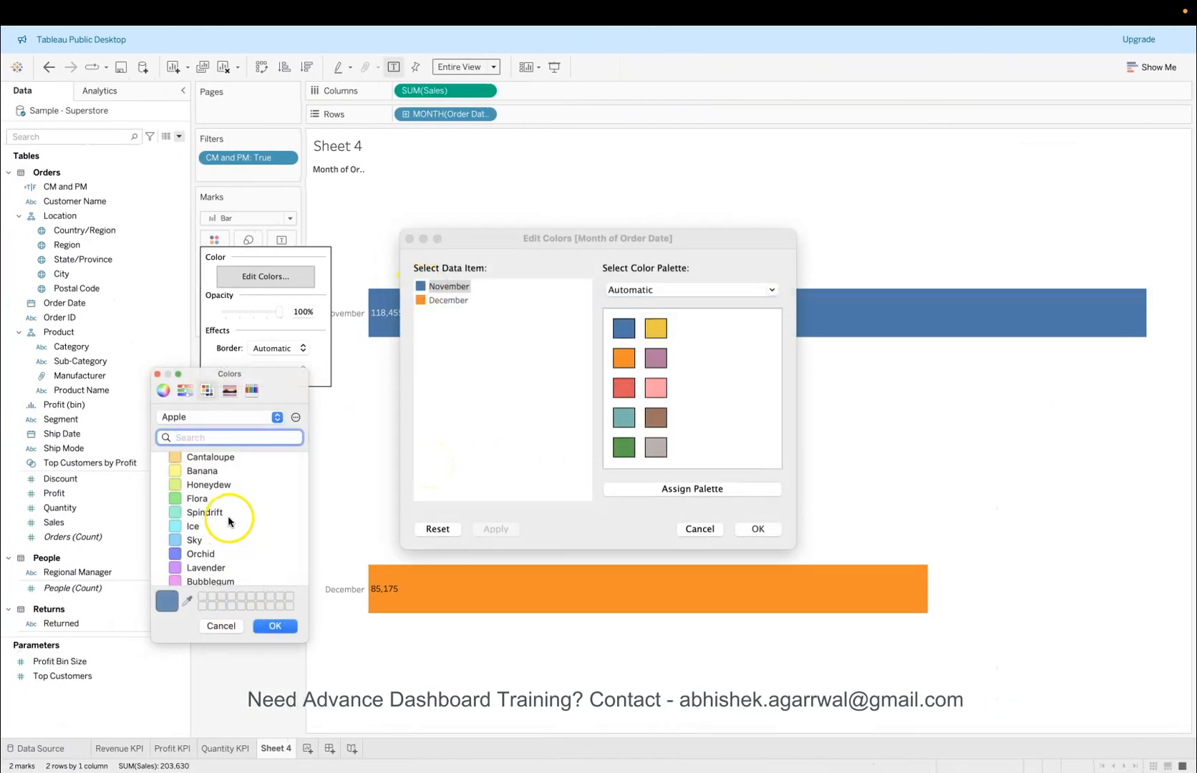
Step: Assign the Apple palette color Cantaloupe to November on Sheet 4
scroll(219, 533, "up", 2)
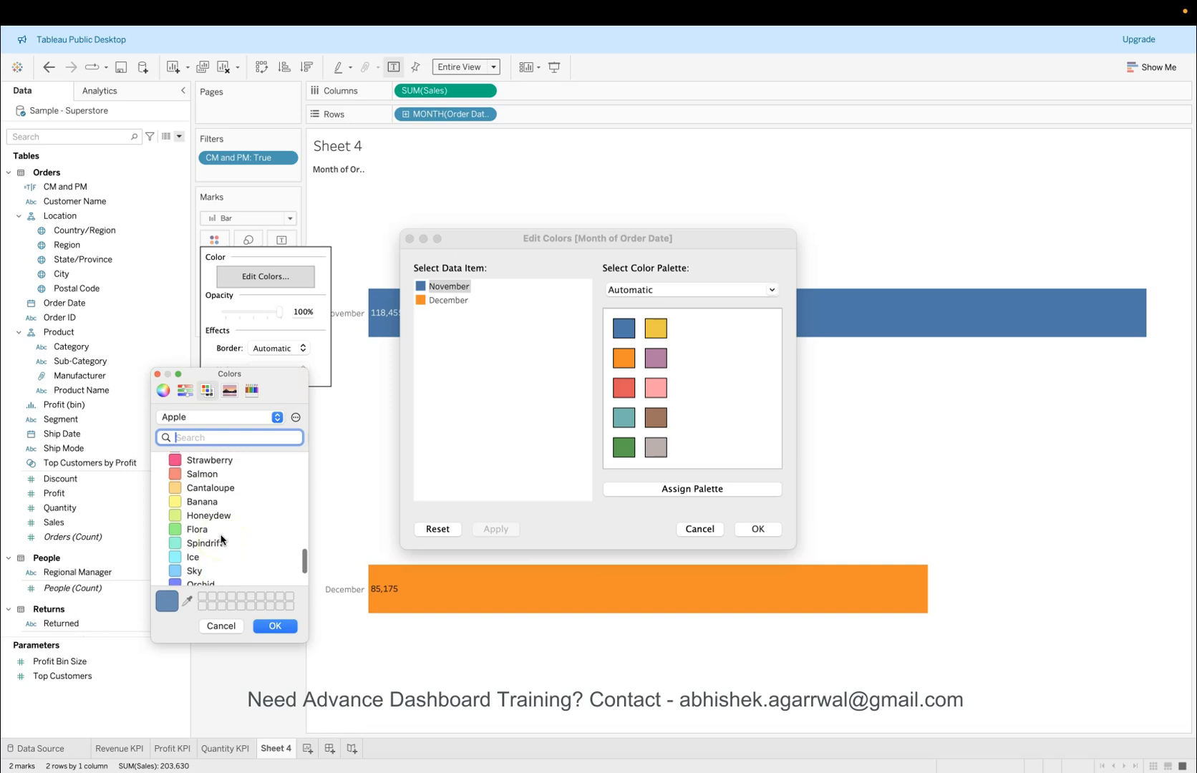
left_click(201, 490)
left_click(276, 624)
Step: Assign the Apple palette color Orchid to December and apply the month colors to the chart
double_click(422, 302)
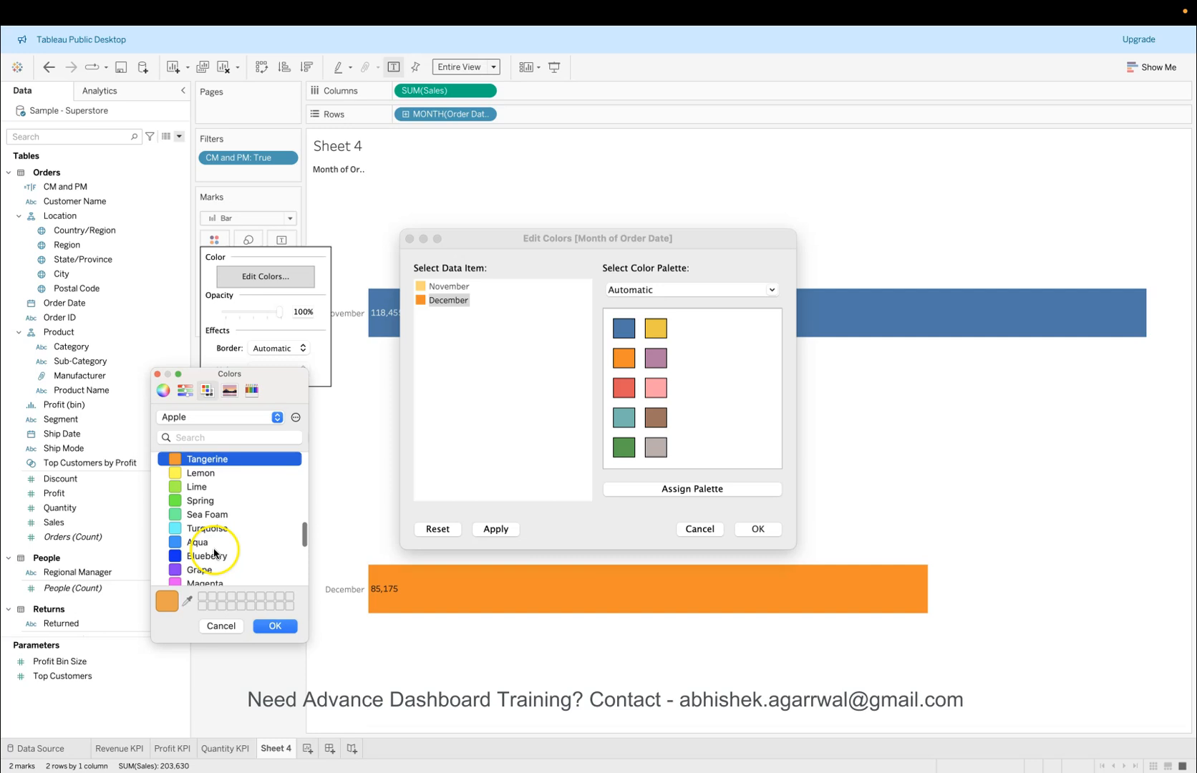
scroll(208, 545, "down", 6)
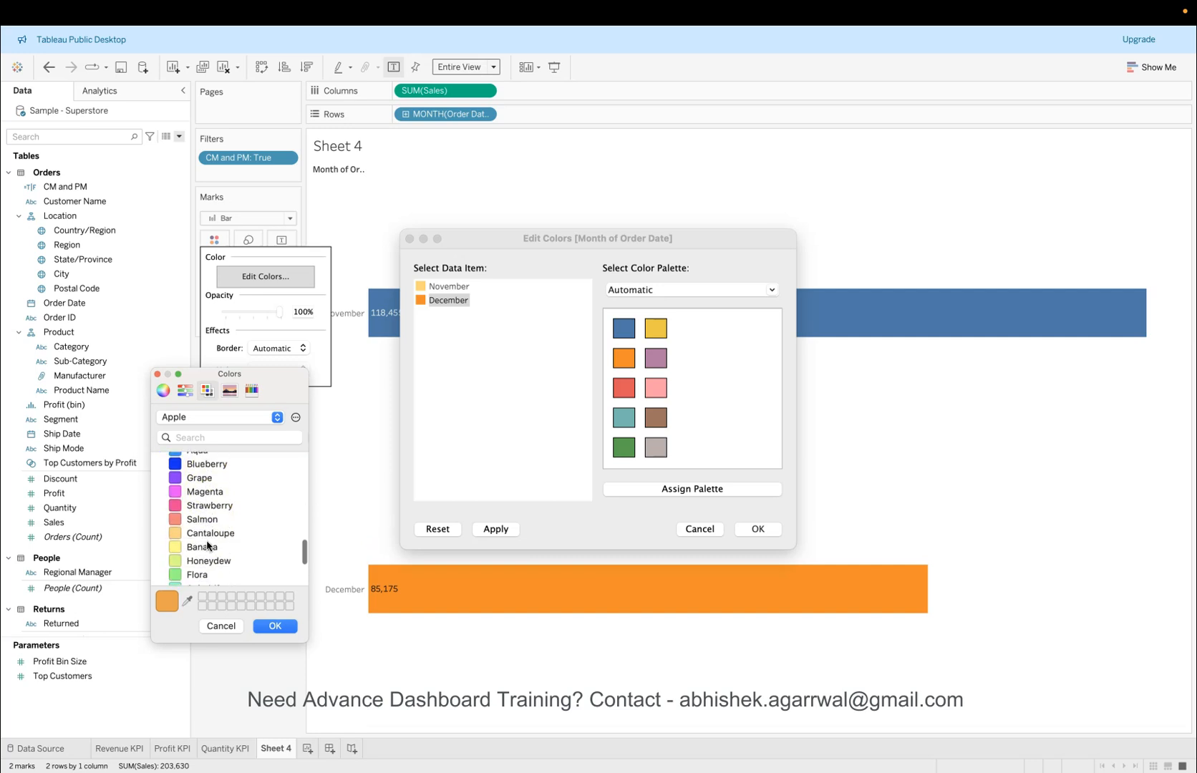
scroll(207, 546, "down", 1)
left_click(206, 533)
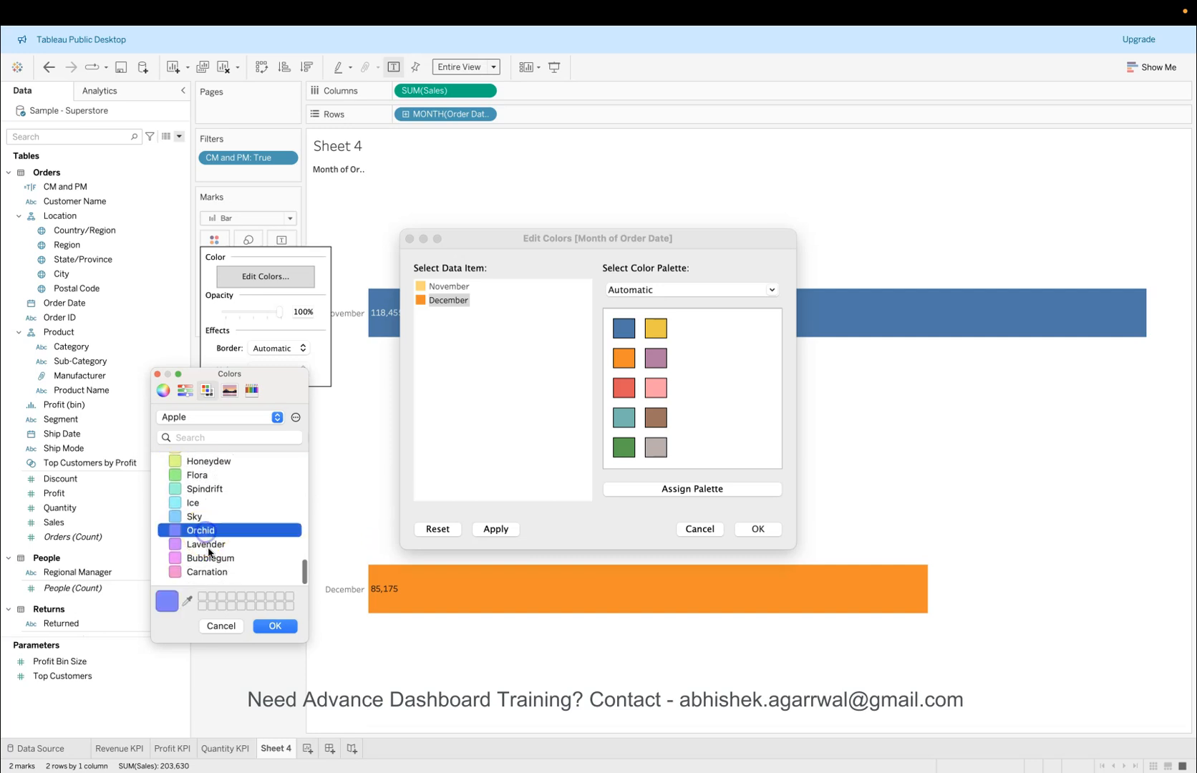
left_click(274, 628)
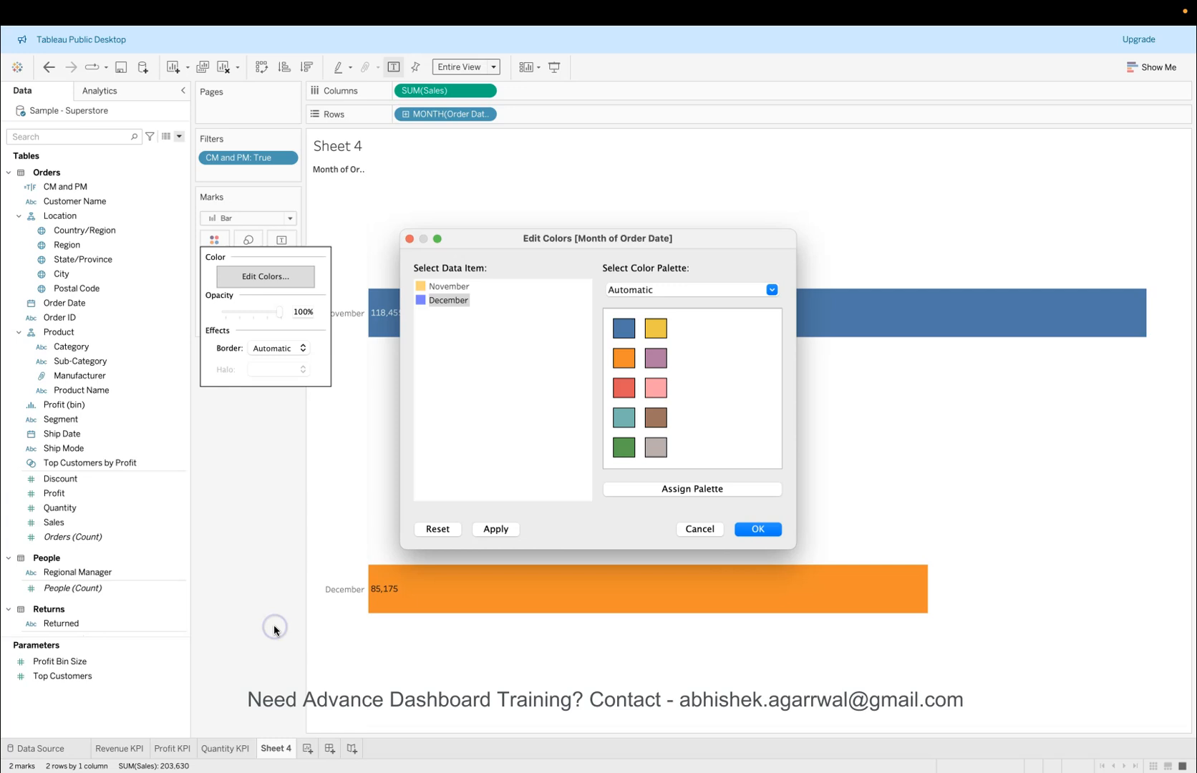
left_click(765, 530)
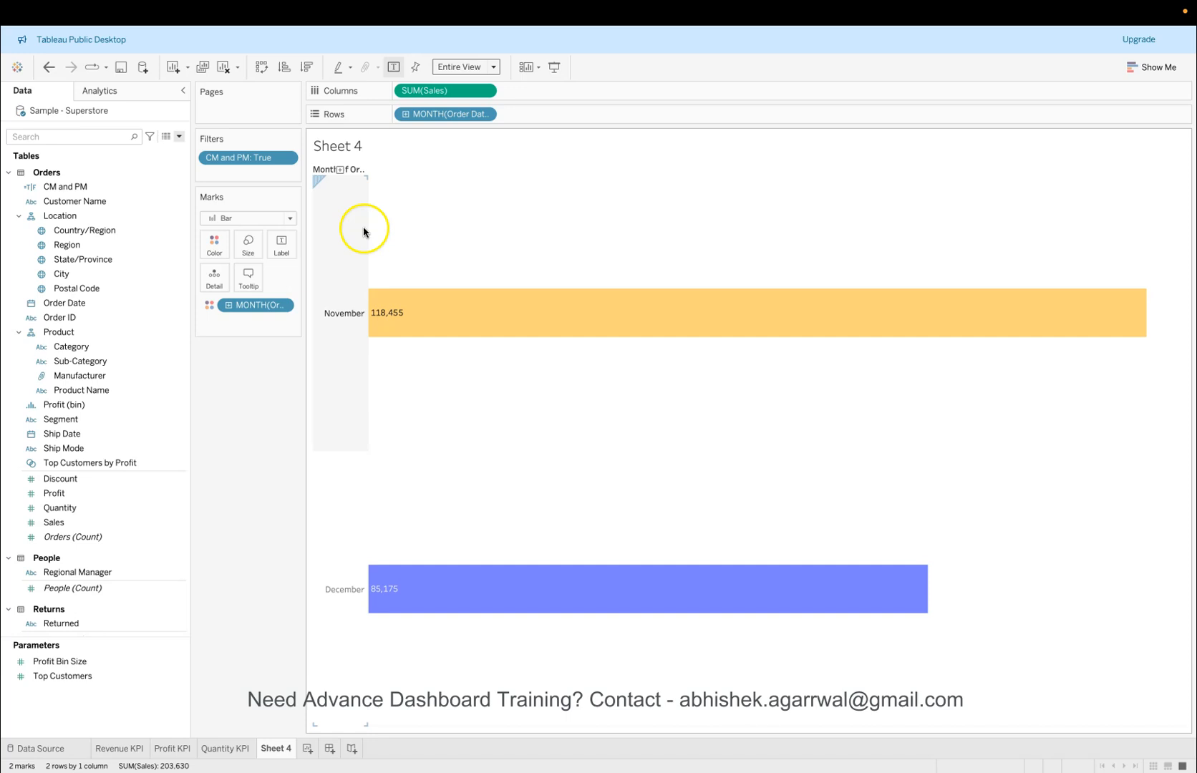
Step: Hide the title of the sales comparison worksheet
right_click(343, 148)
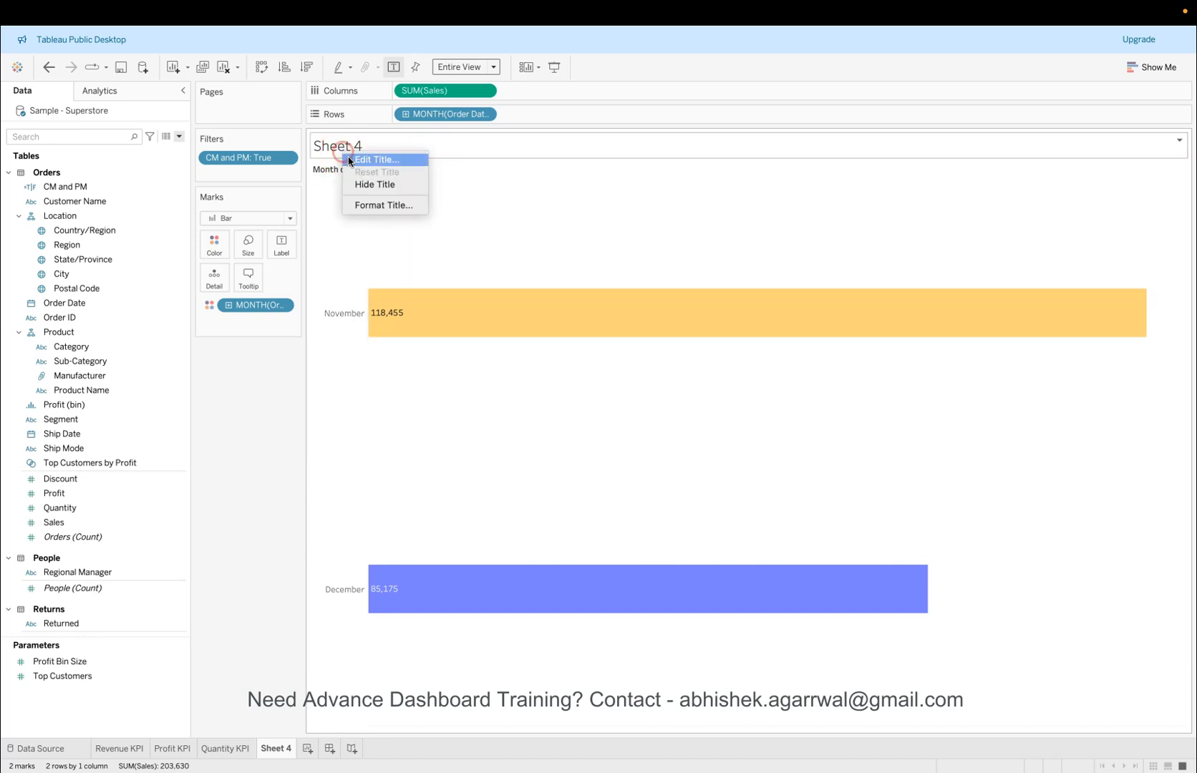
left_click(365, 185)
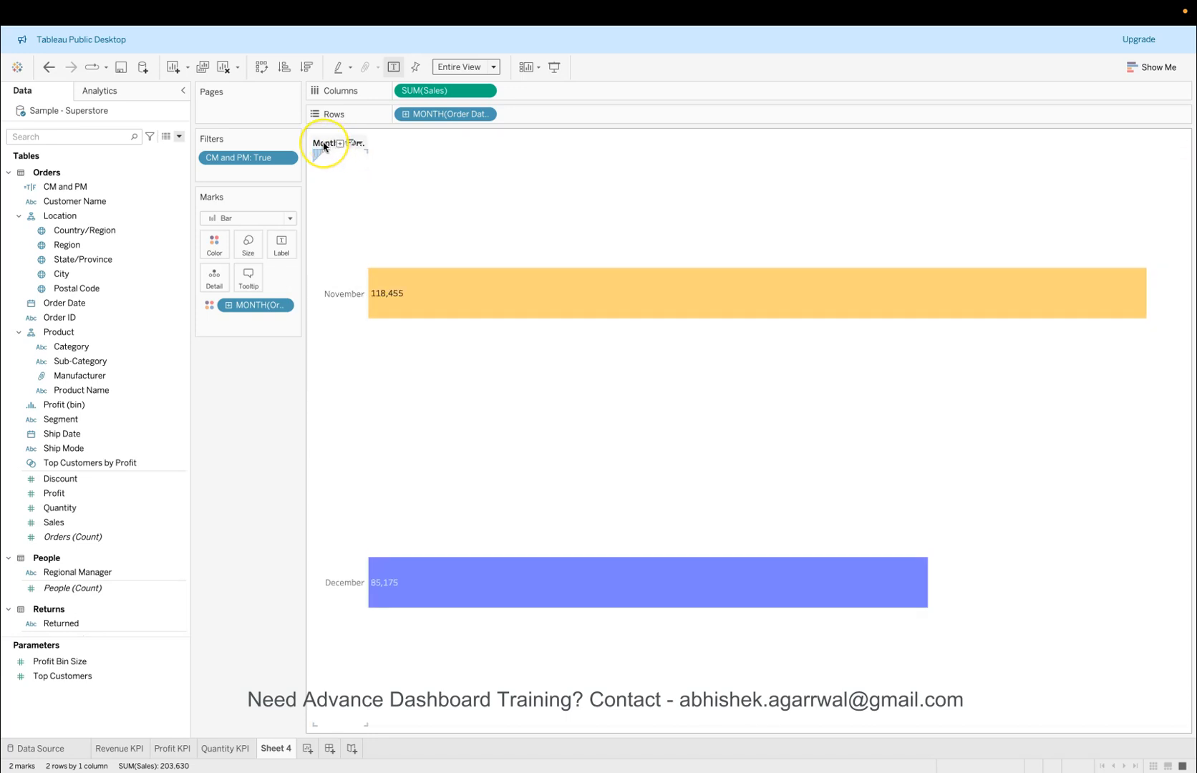
Step: Hide the field labels for rows on the sales comparison chart and rename the sheet "Revenue cm pm"
right_click(323, 146)
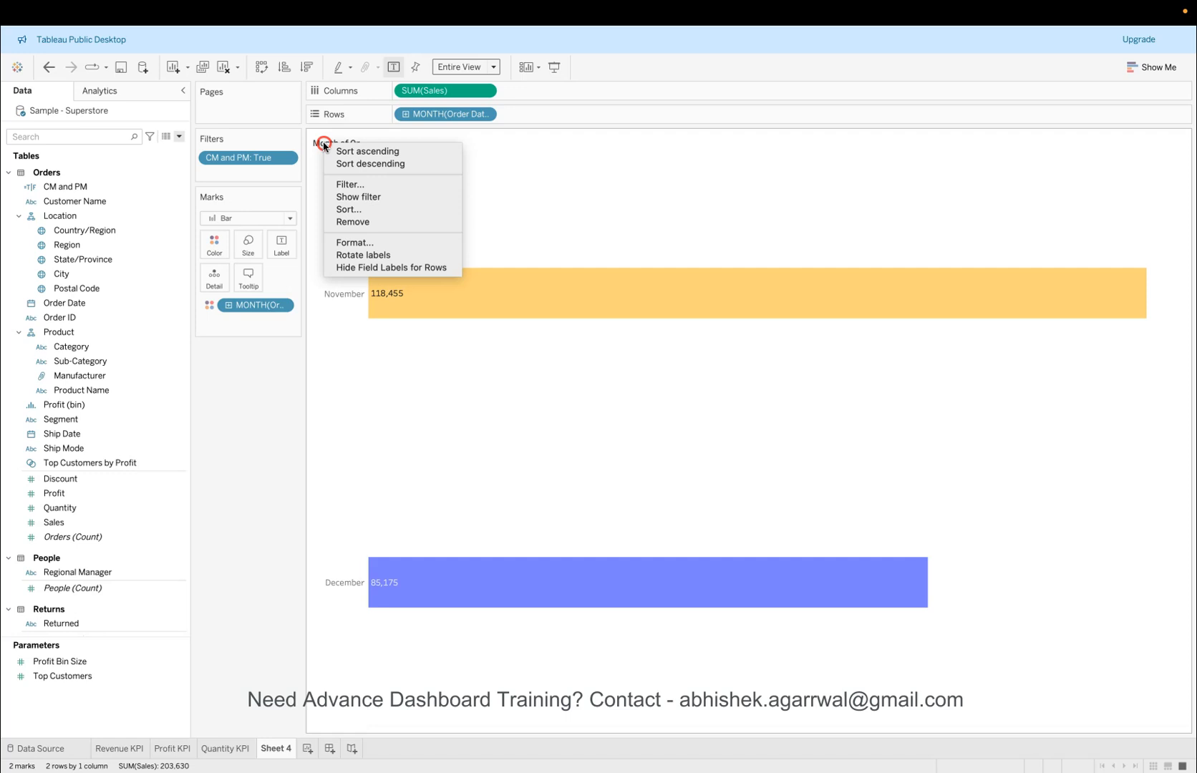
left_click(370, 268)
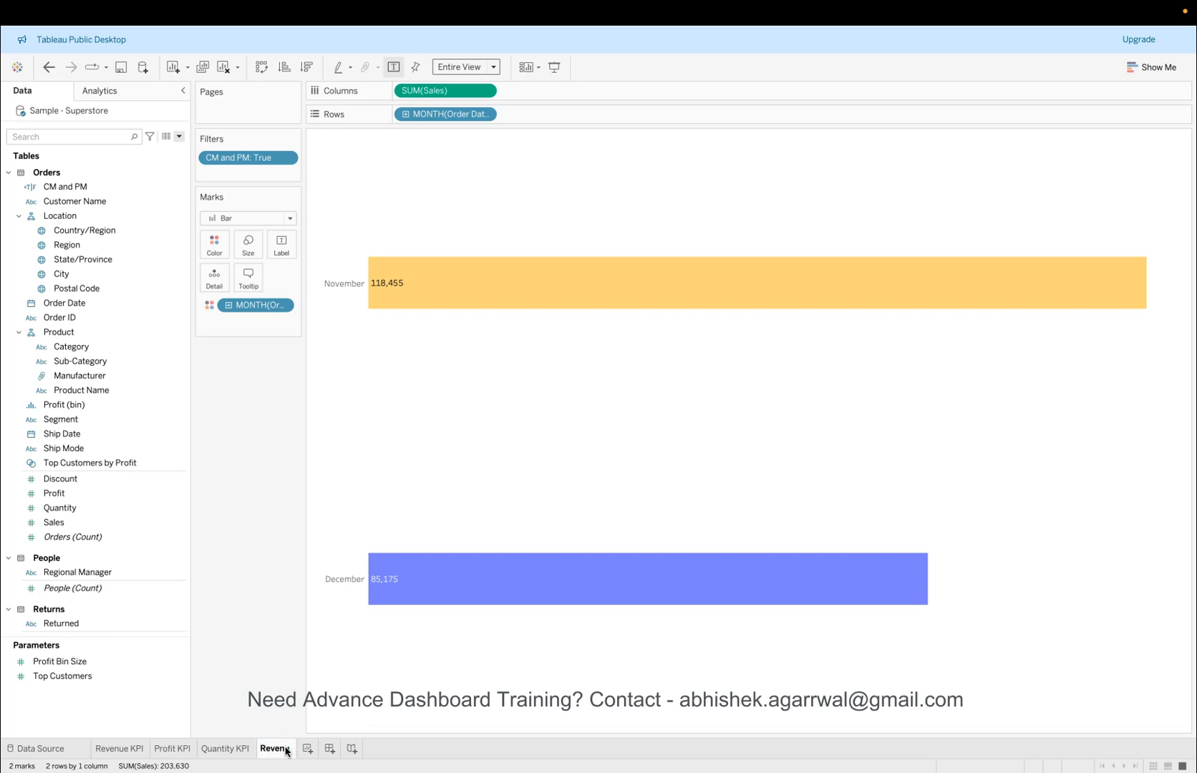
type("e cm pm")
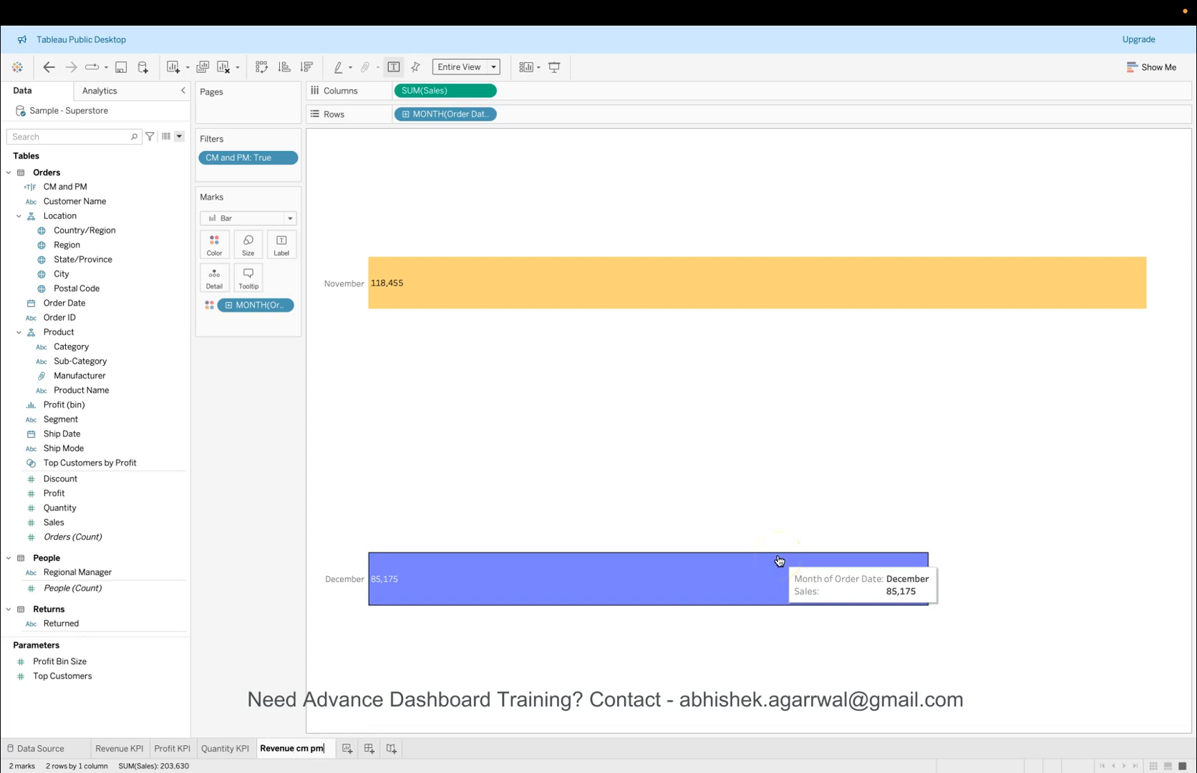
left_click(779, 561)
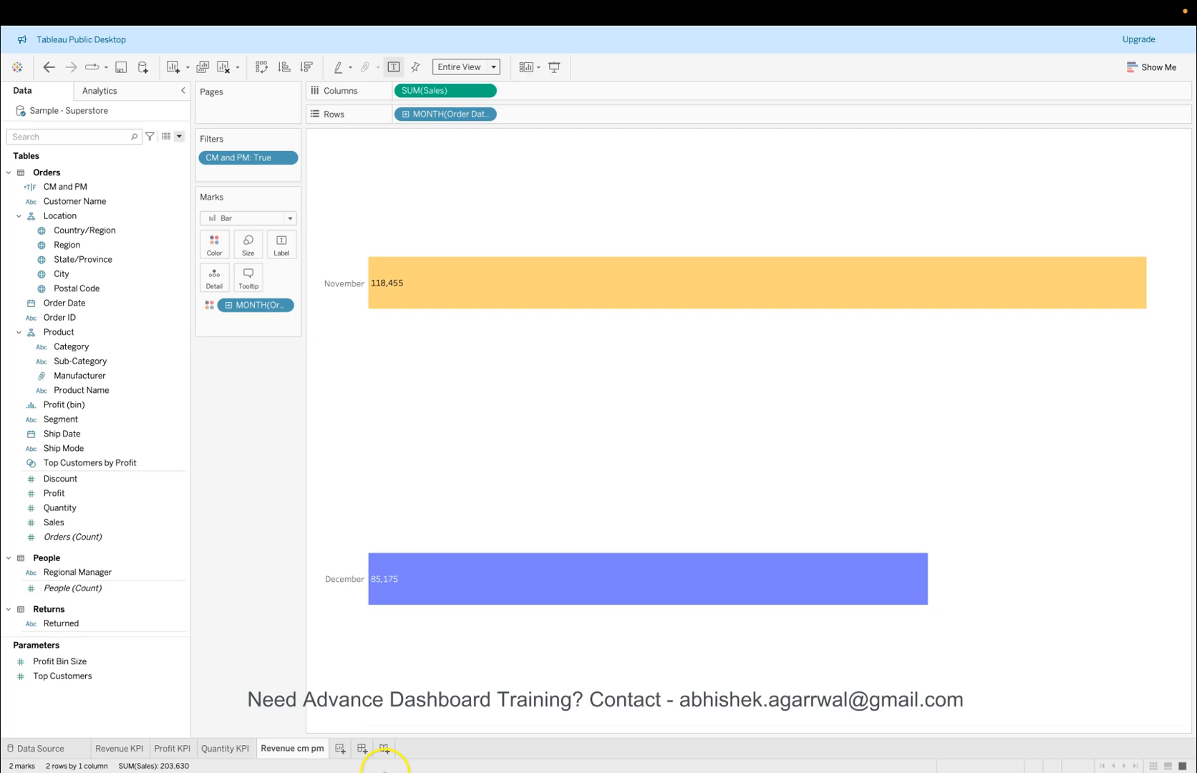
Step: Duplicate the Revenue cm pm sheet and rename the copy "profit cm pm"
right_click(316, 734)
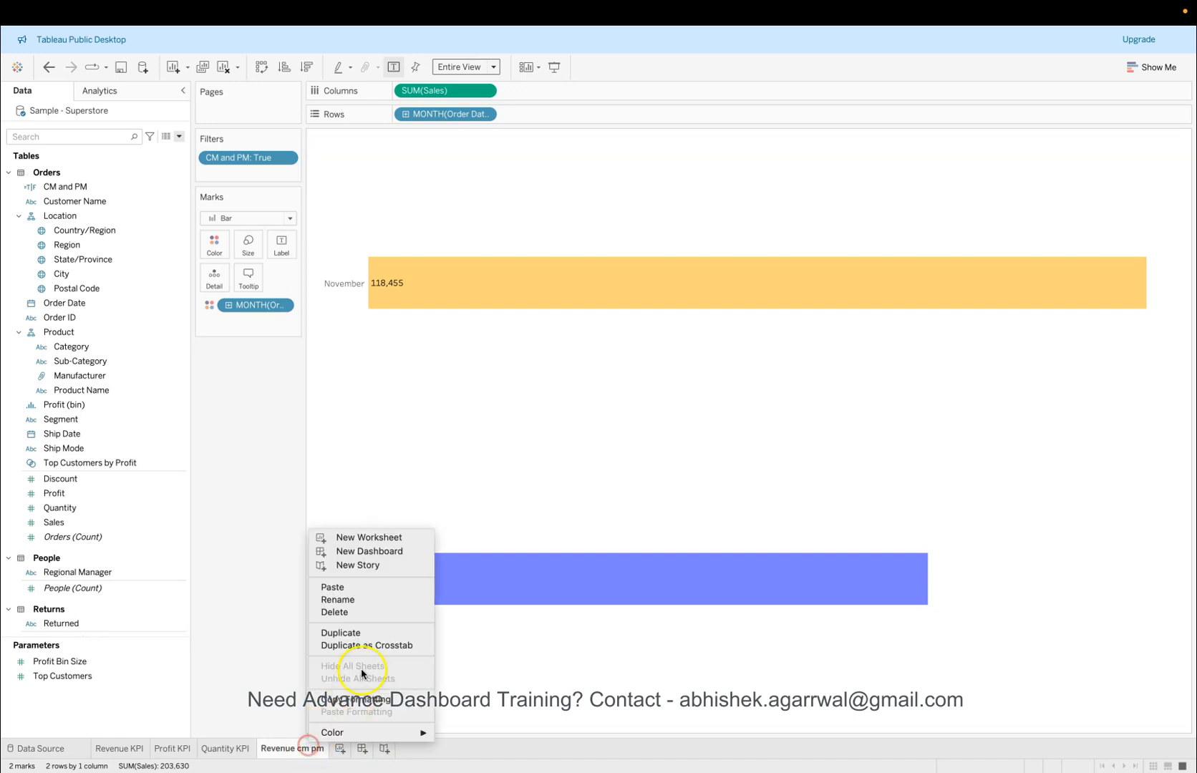
left_click(368, 633)
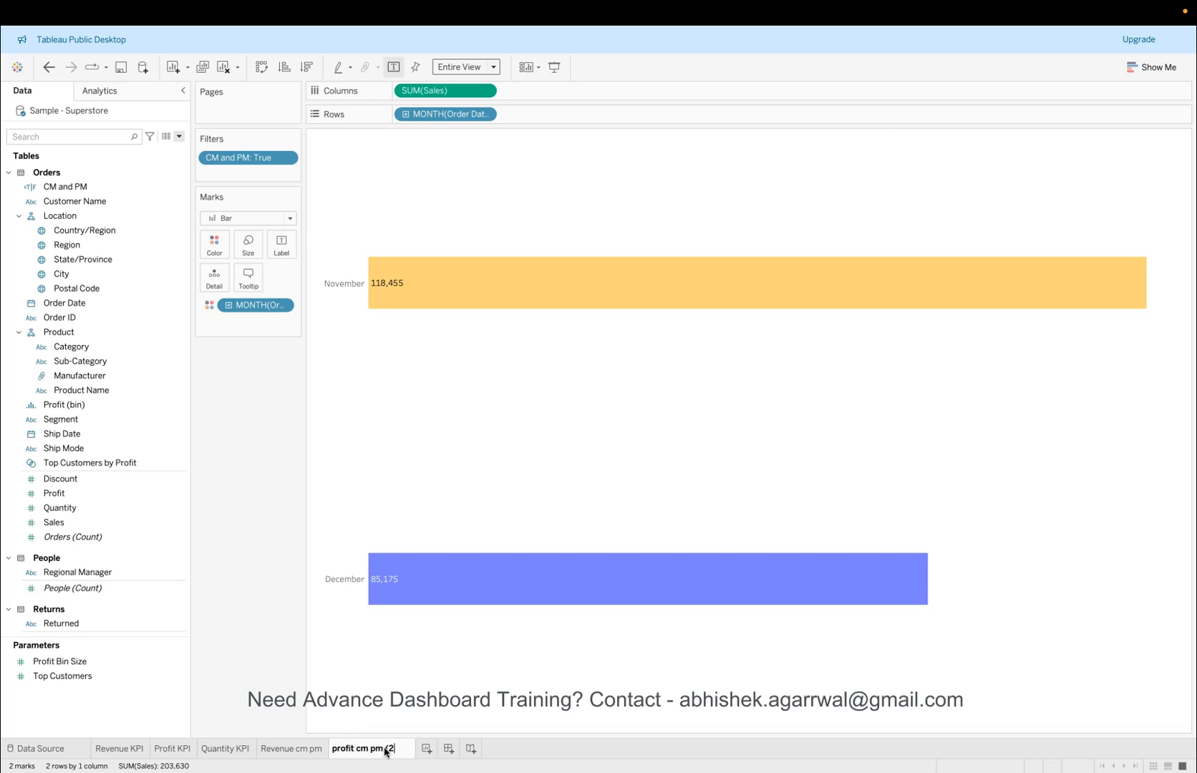
key("Return")
Step: Replace Sales with Profit on Columns in the profit cm pm sheet and hide the Profit axis header
left_click(347, 209)
left_click(89, 494)
left_click_drag(90, 496, 429, 91)
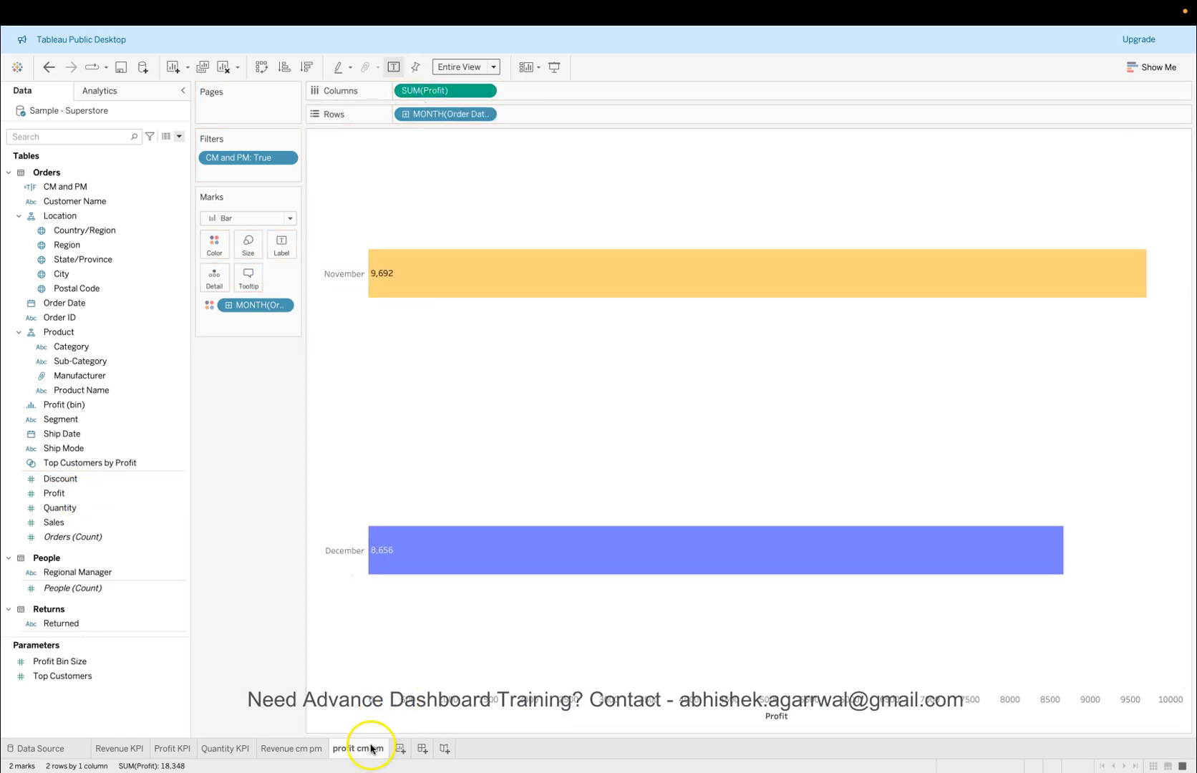
right_click(458, 722)
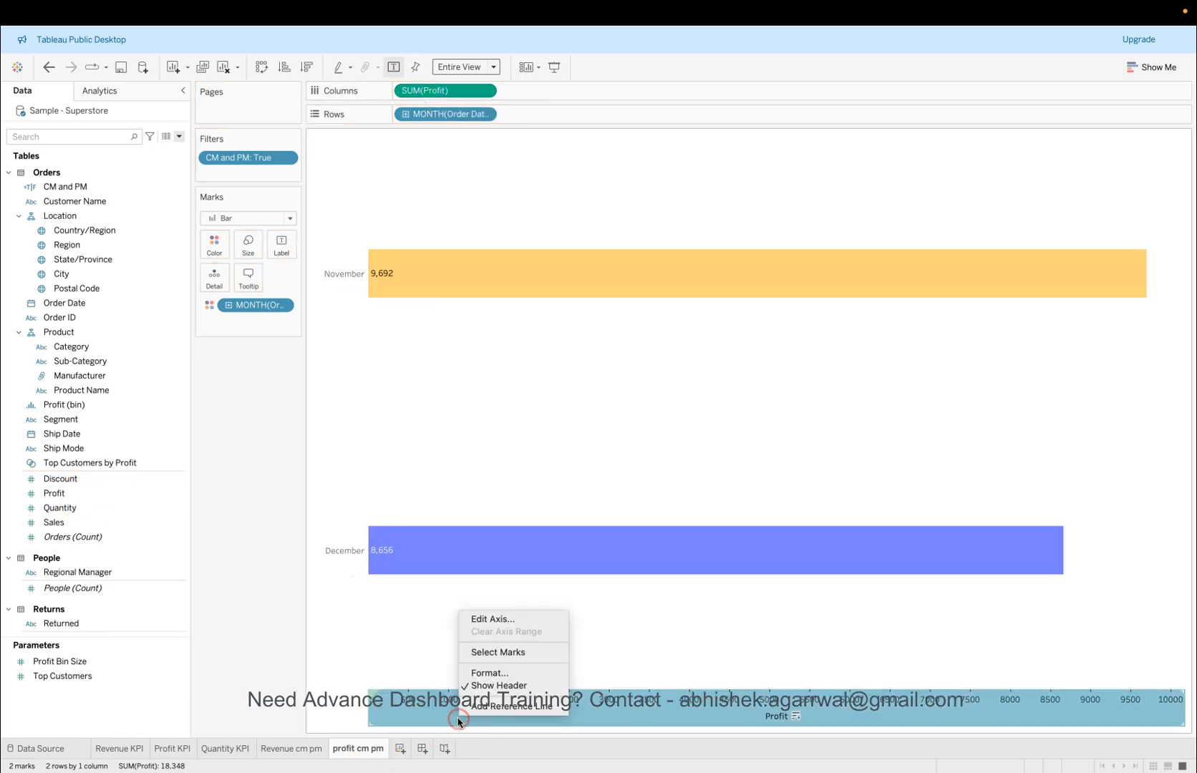
left_click(481, 686)
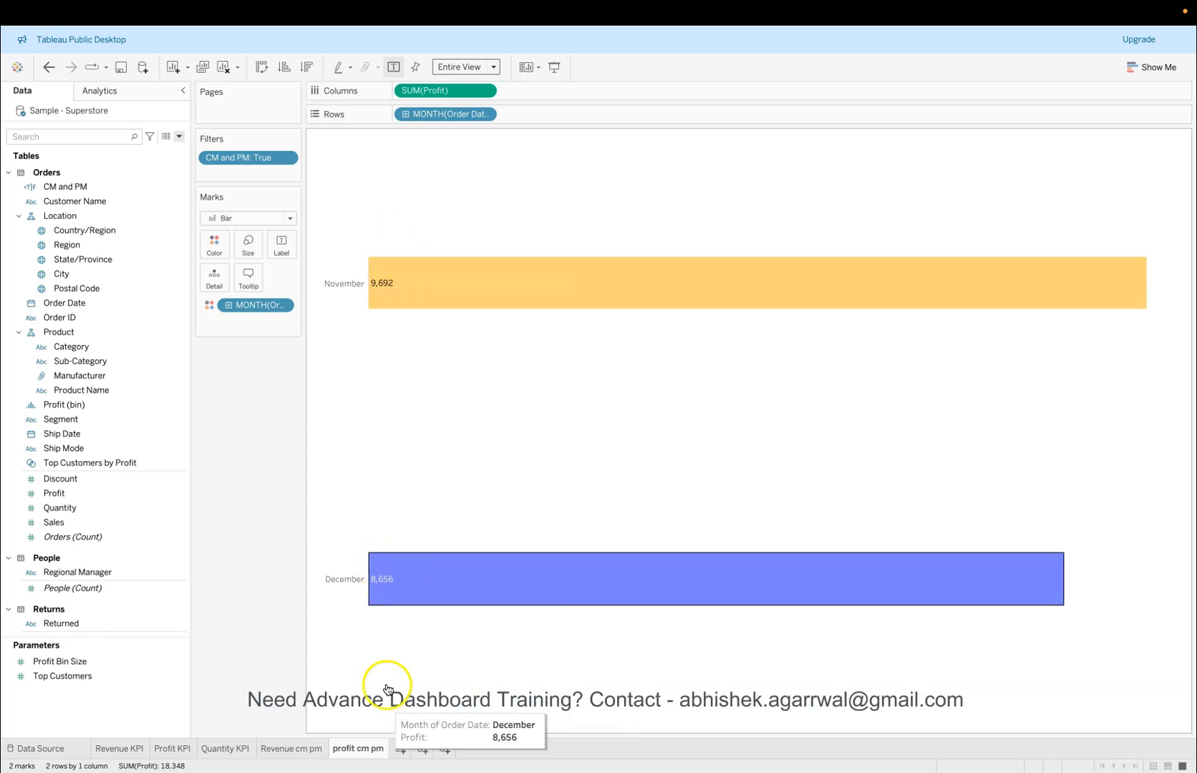
Step: Duplicate the profit cm pm sheet and rename the copy "quantity cm pm"
right_click(365, 751)
left_click(398, 637)
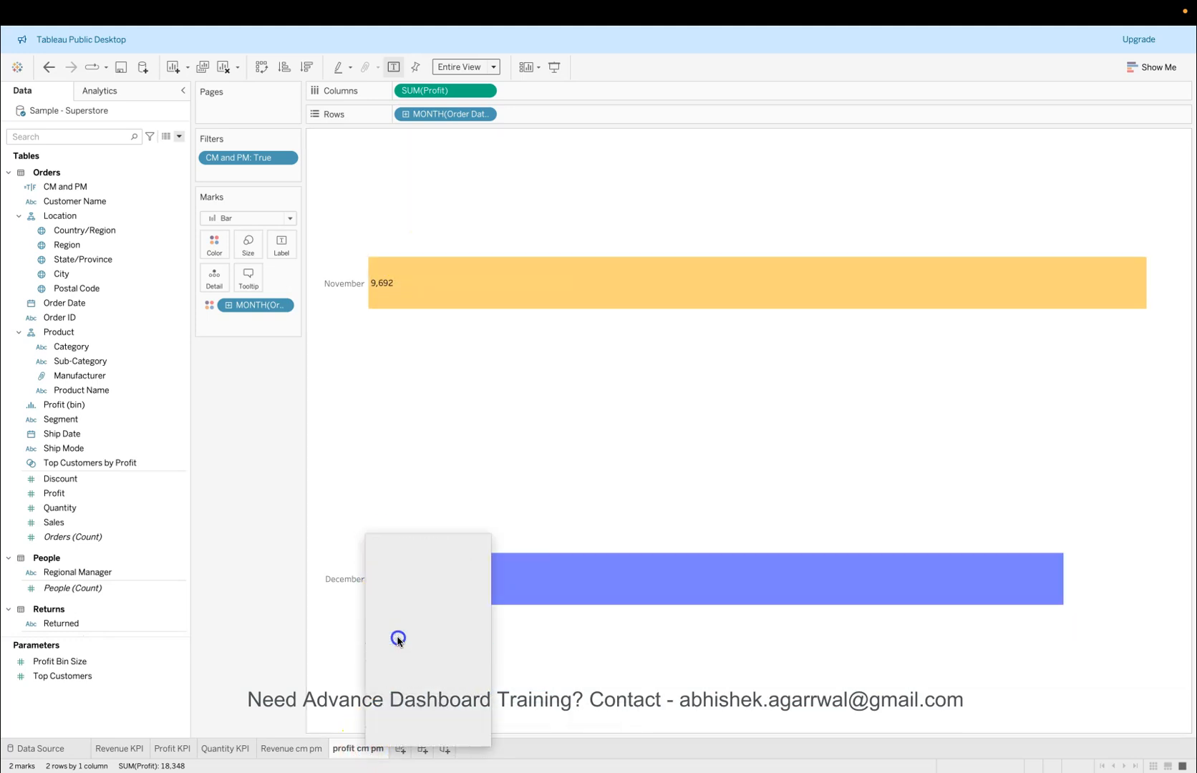
double_click(434, 750)
key("End")
key("BackSpace")
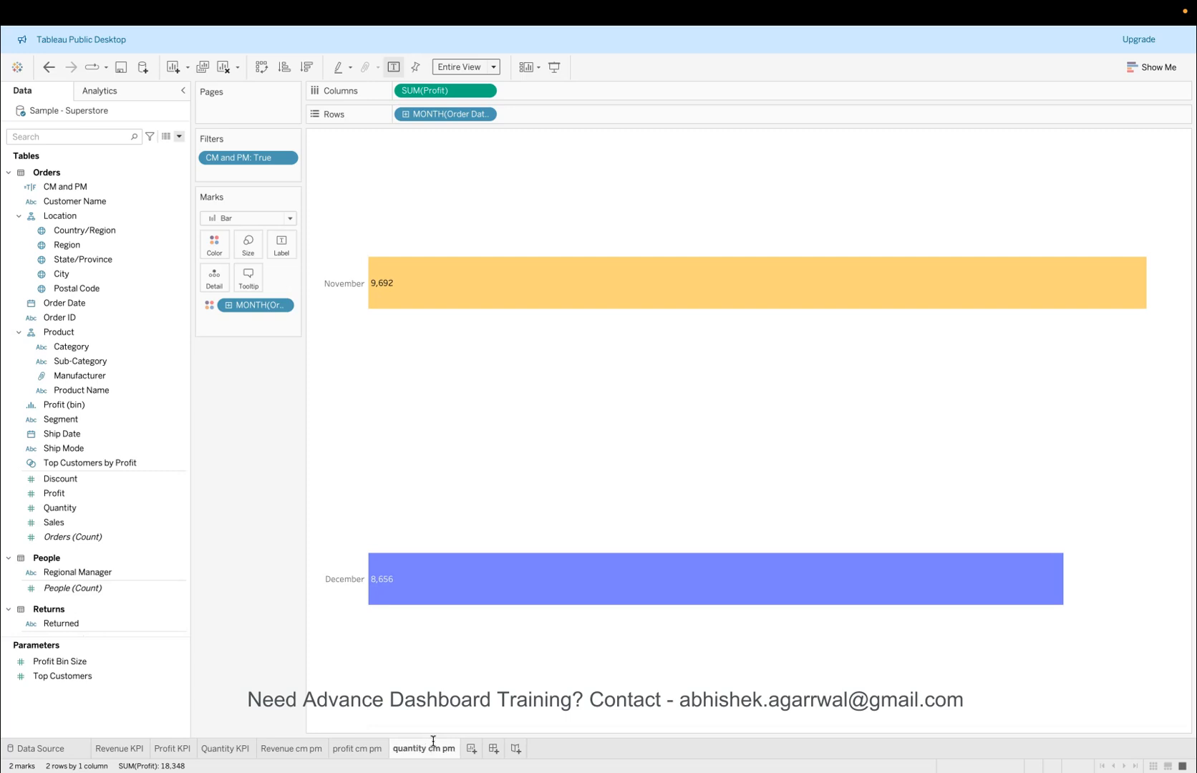
Step: Replace Profit with Quantity on Columns in the quantity cm pm sheet and hide the Quantity axis header
left_click_drag(144, 507, 452, 90)
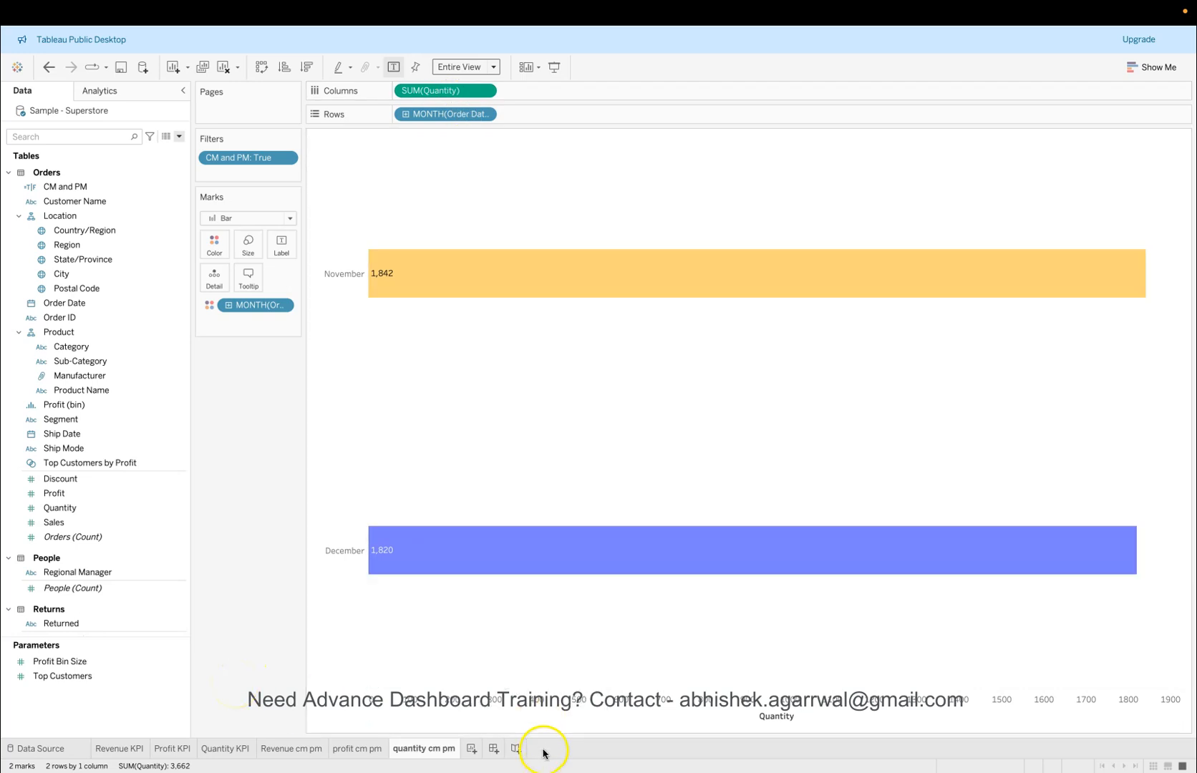
right_click(561, 706)
left_click(576, 671)
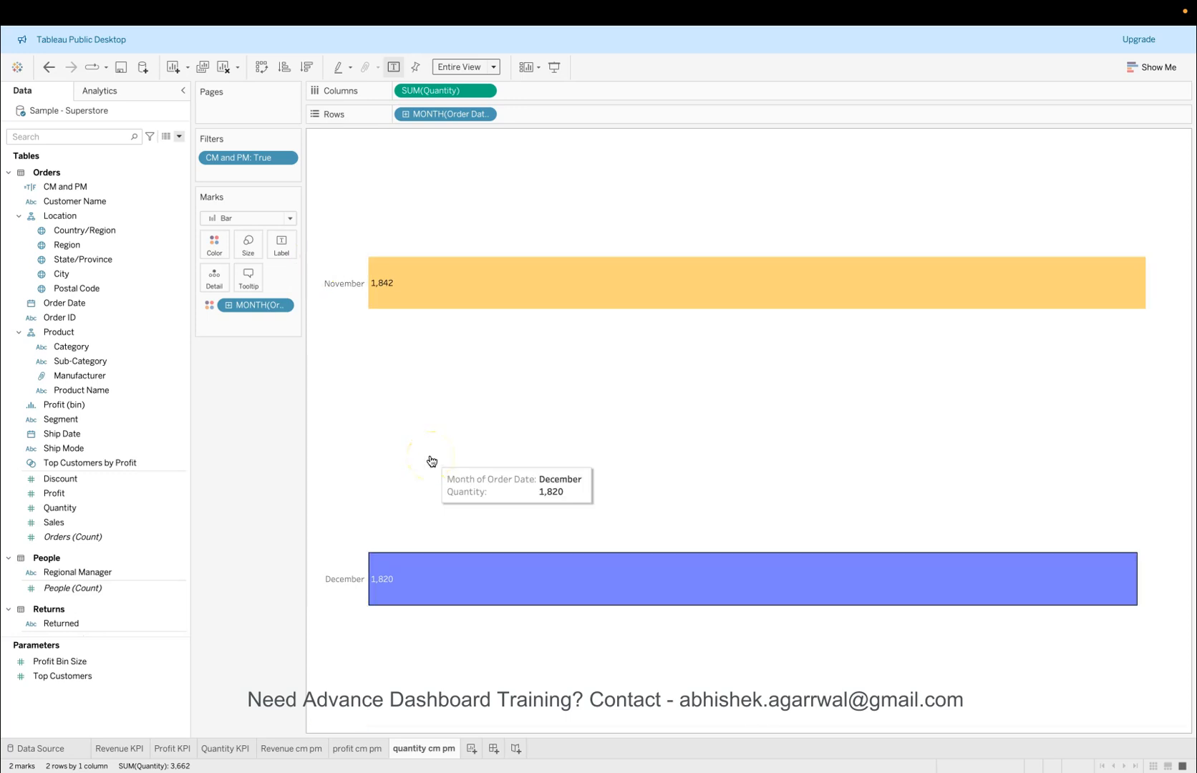
right_click(432, 752)
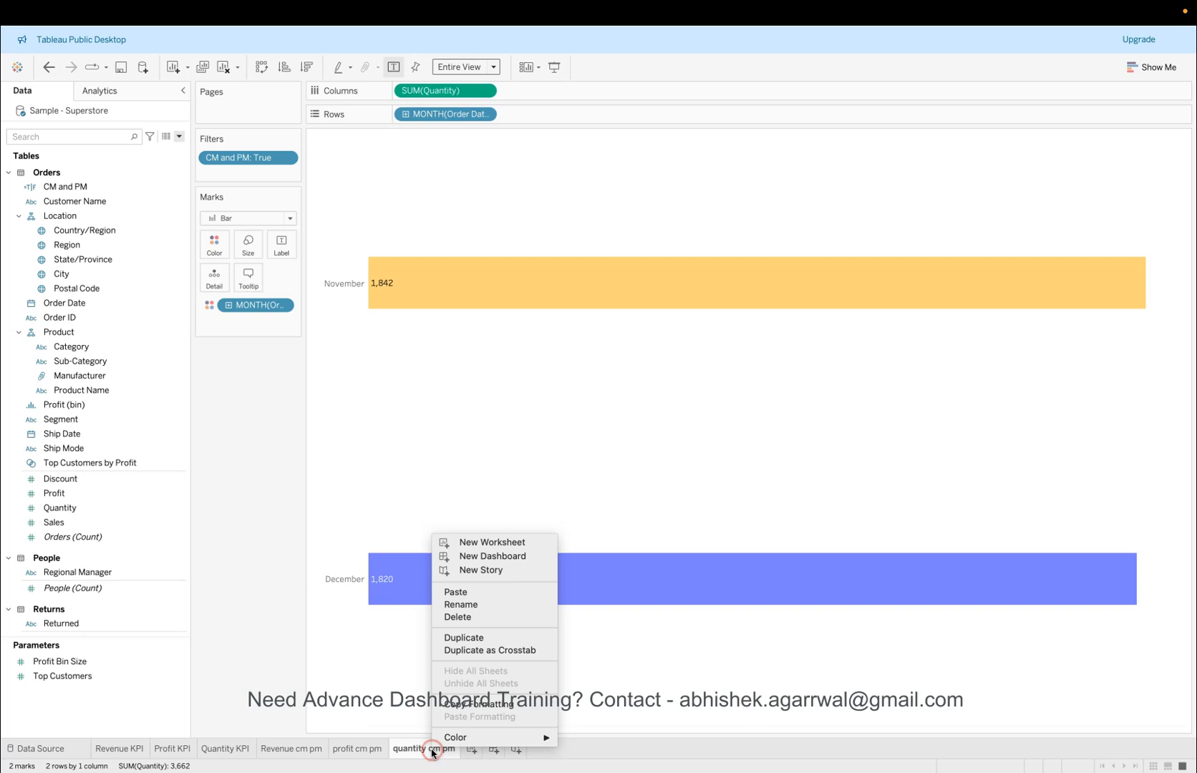
left_click(472, 641)
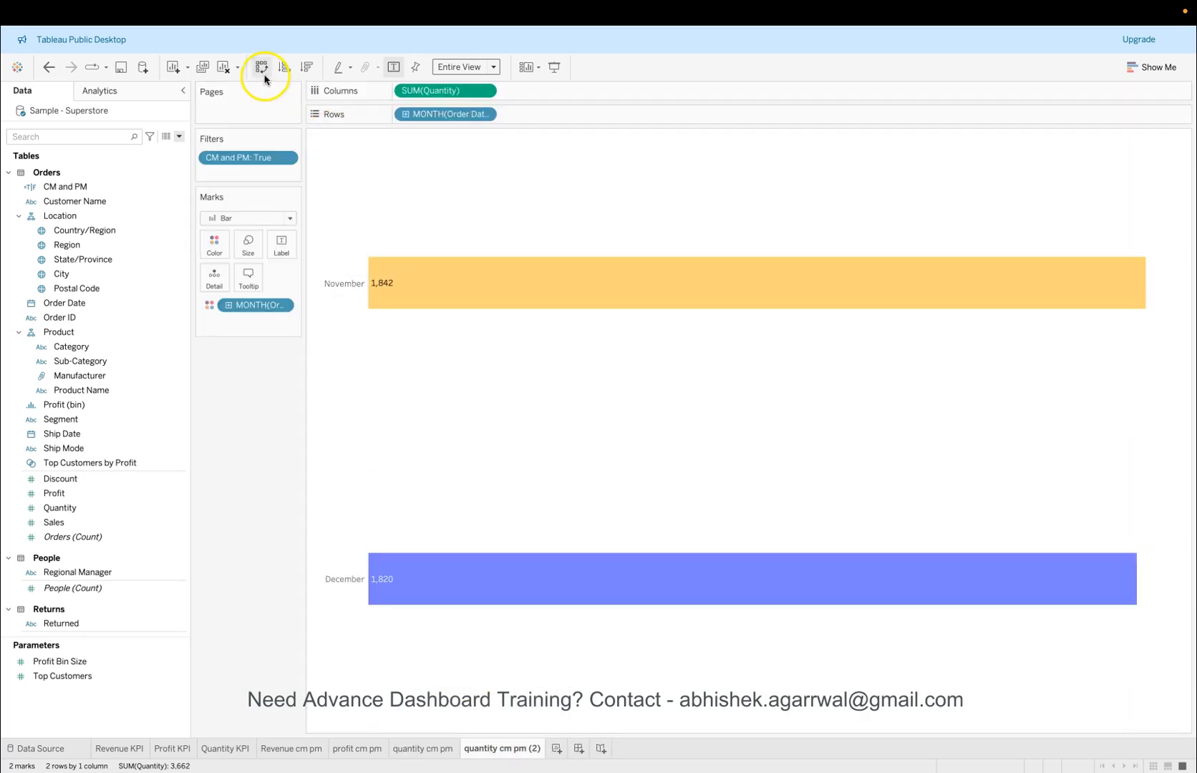
left_click(263, 70)
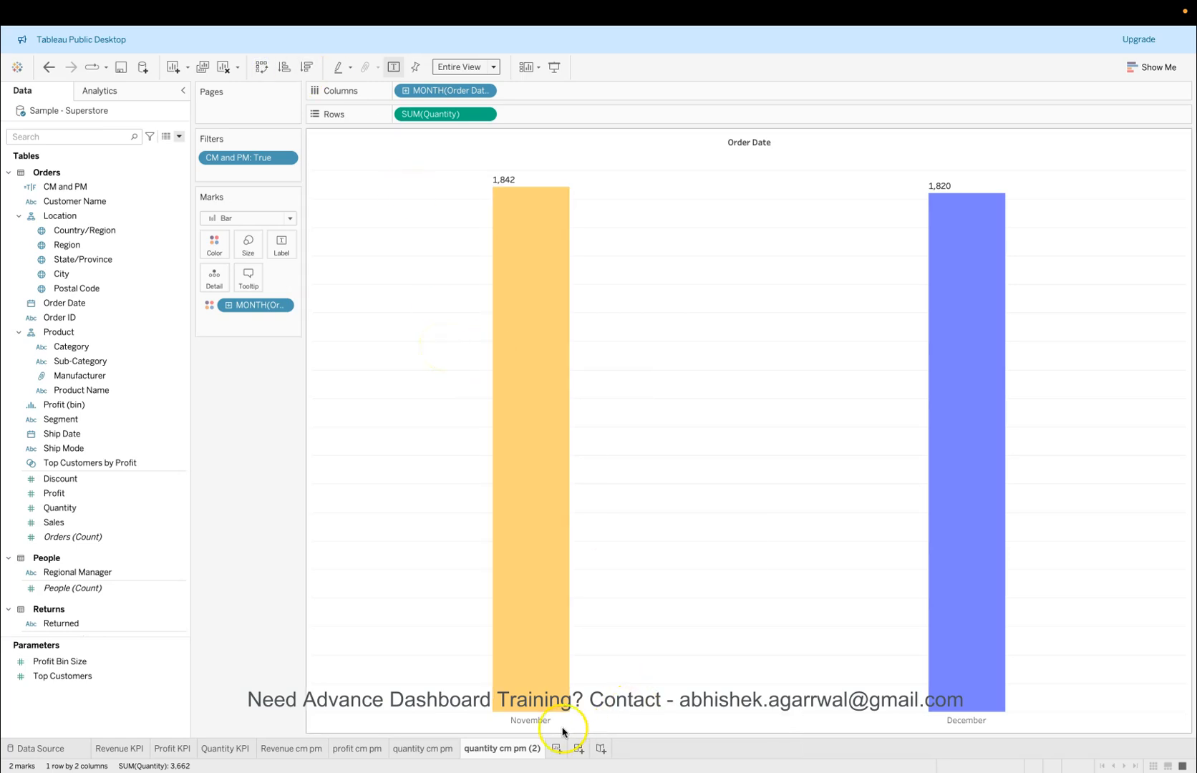
right_click(537, 745)
left_click(571, 608)
Step: Duplicate the Revenue cm pm sheet to the end of the sheets and swap the copy's rows and columns
left_click(305, 749)
right_click(305, 749)
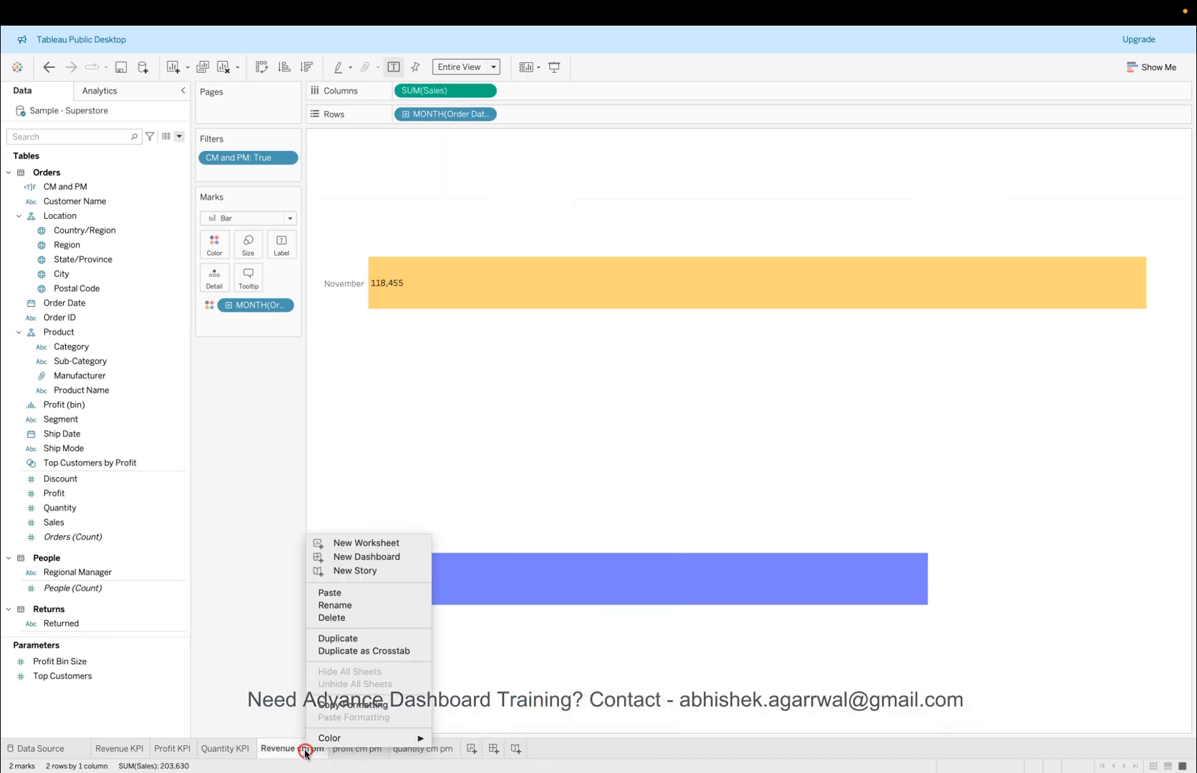
left_click(337, 638)
left_click_drag(372, 749, 536, 749)
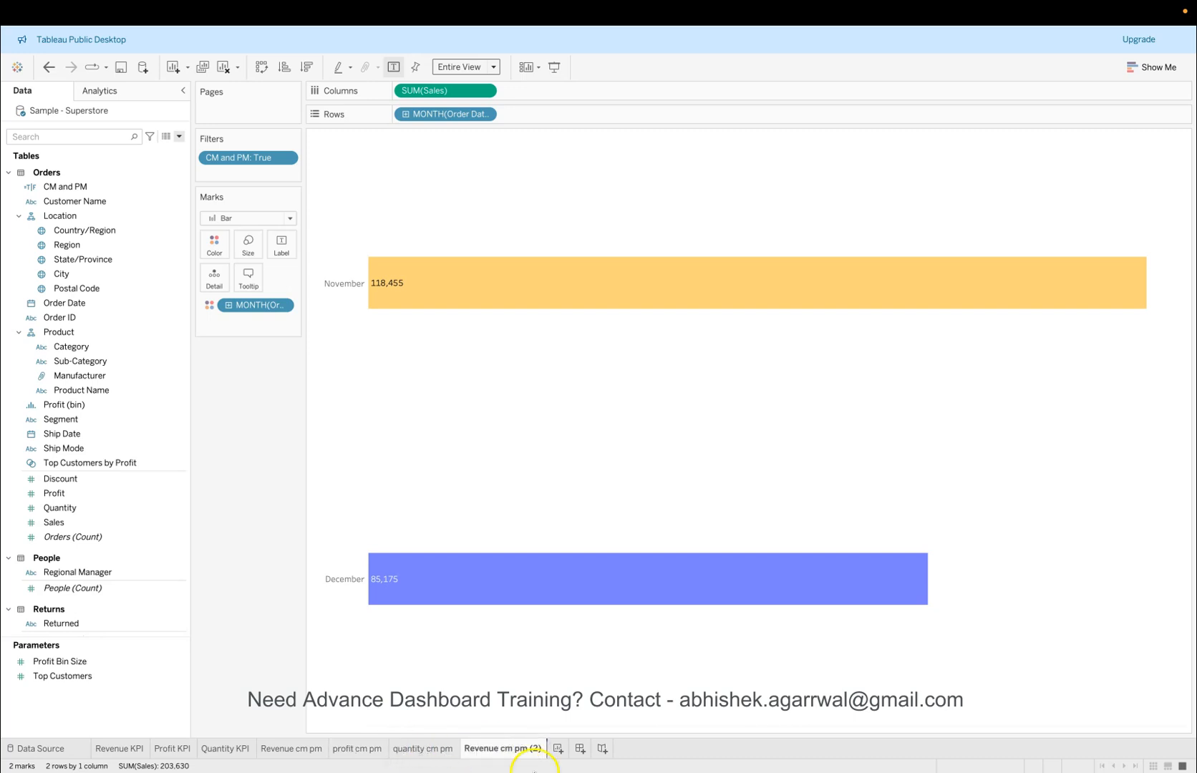
left_click(284, 67)
Step: Set the row grid lines of the Revenue cm pm (2) chart to None and hide the field labels for columns
right_click(400, 307)
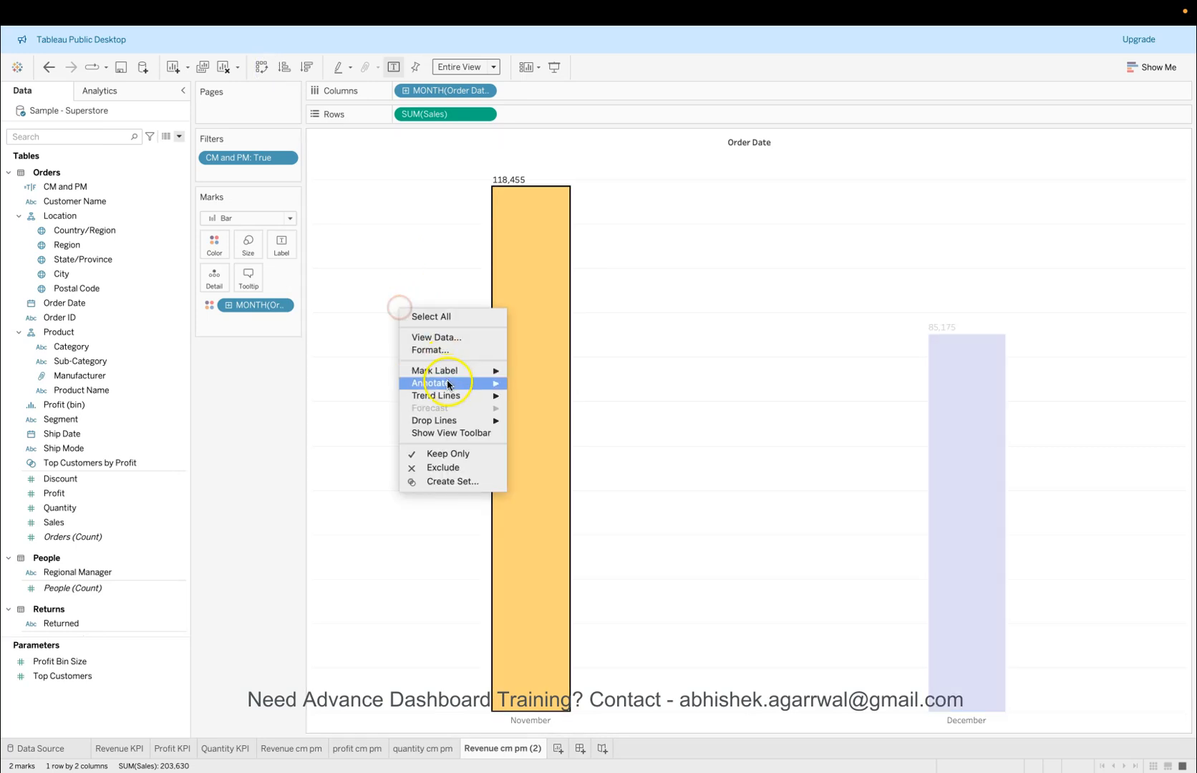
left_click(433, 350)
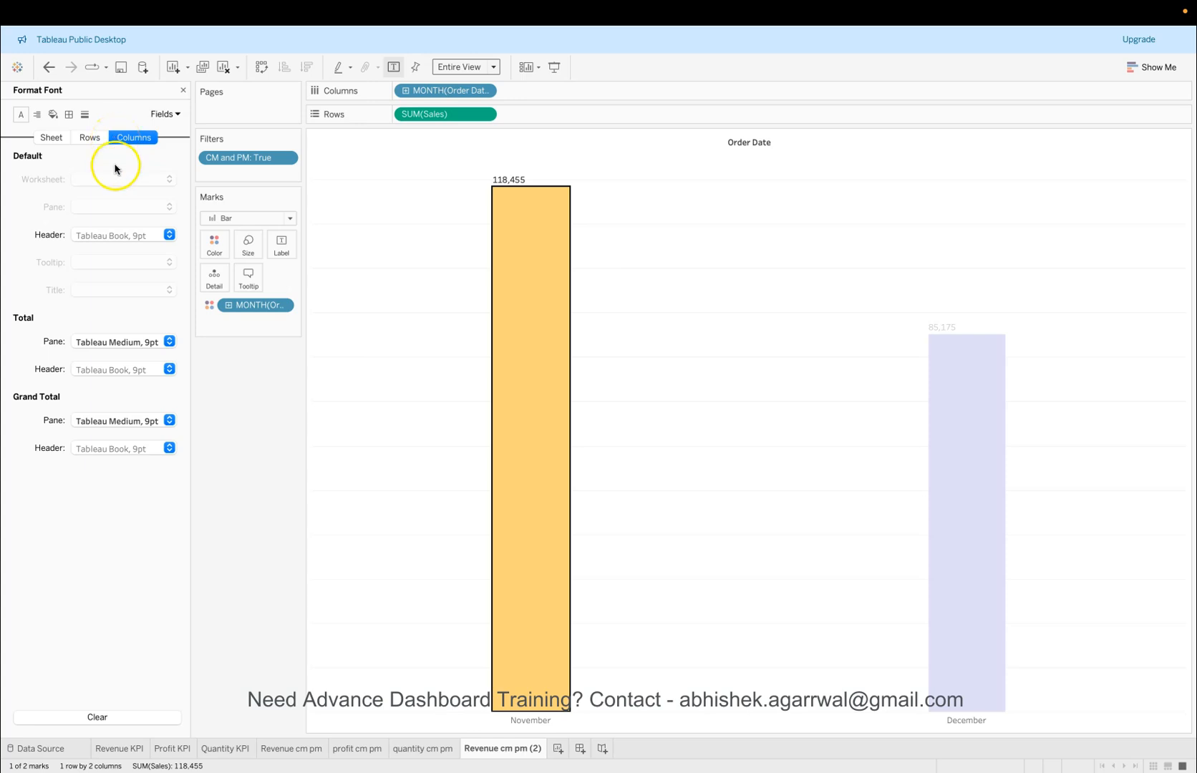
left_click(84, 115)
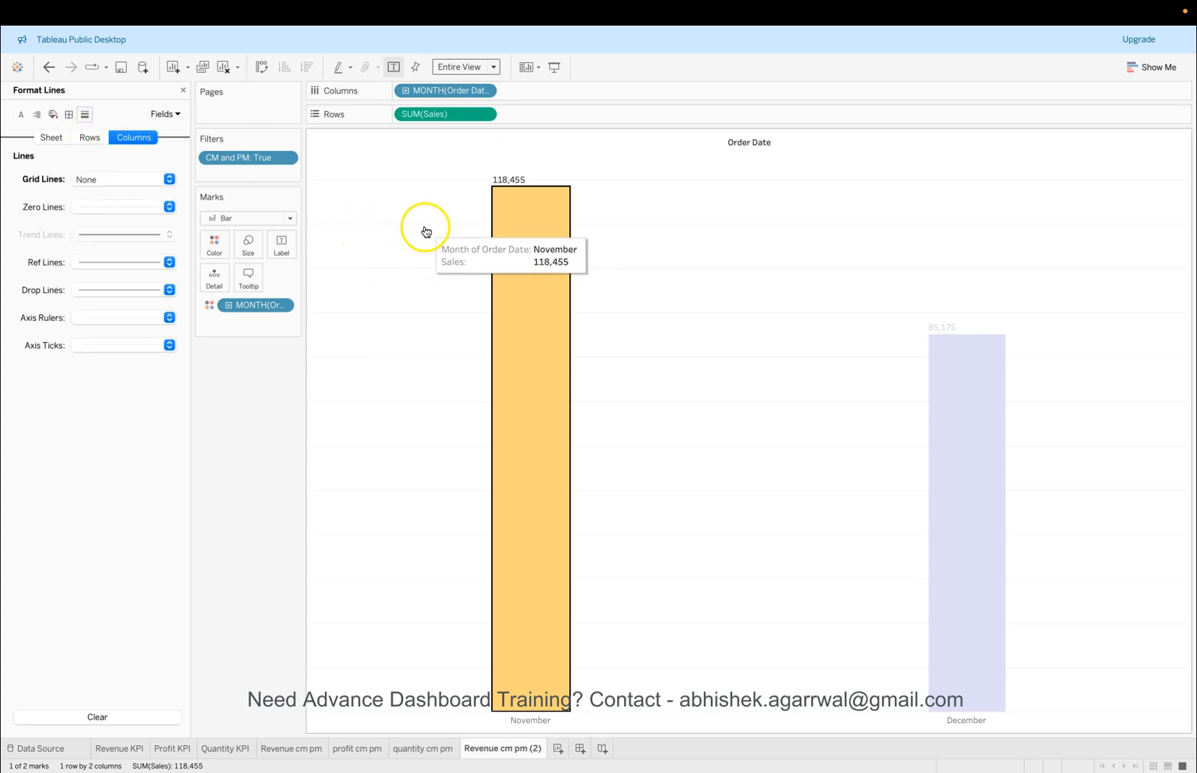
left_click(89, 137)
left_click(106, 179)
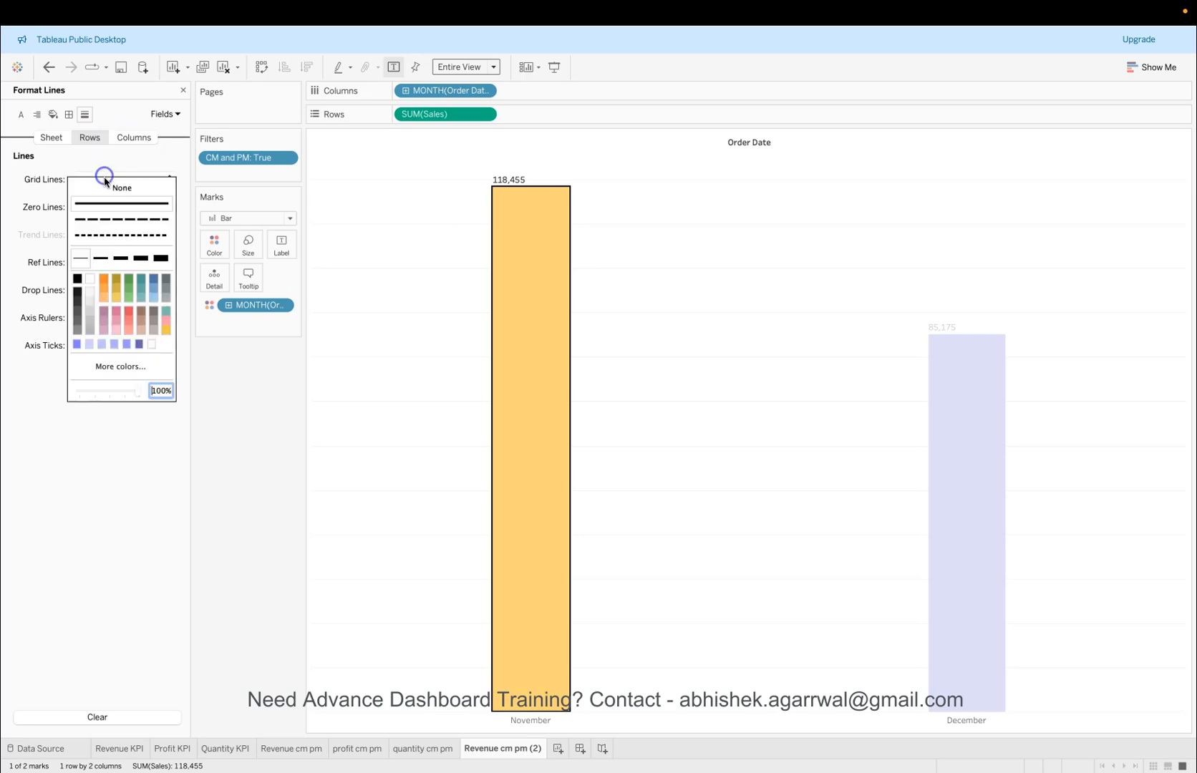
left_click(184, 89)
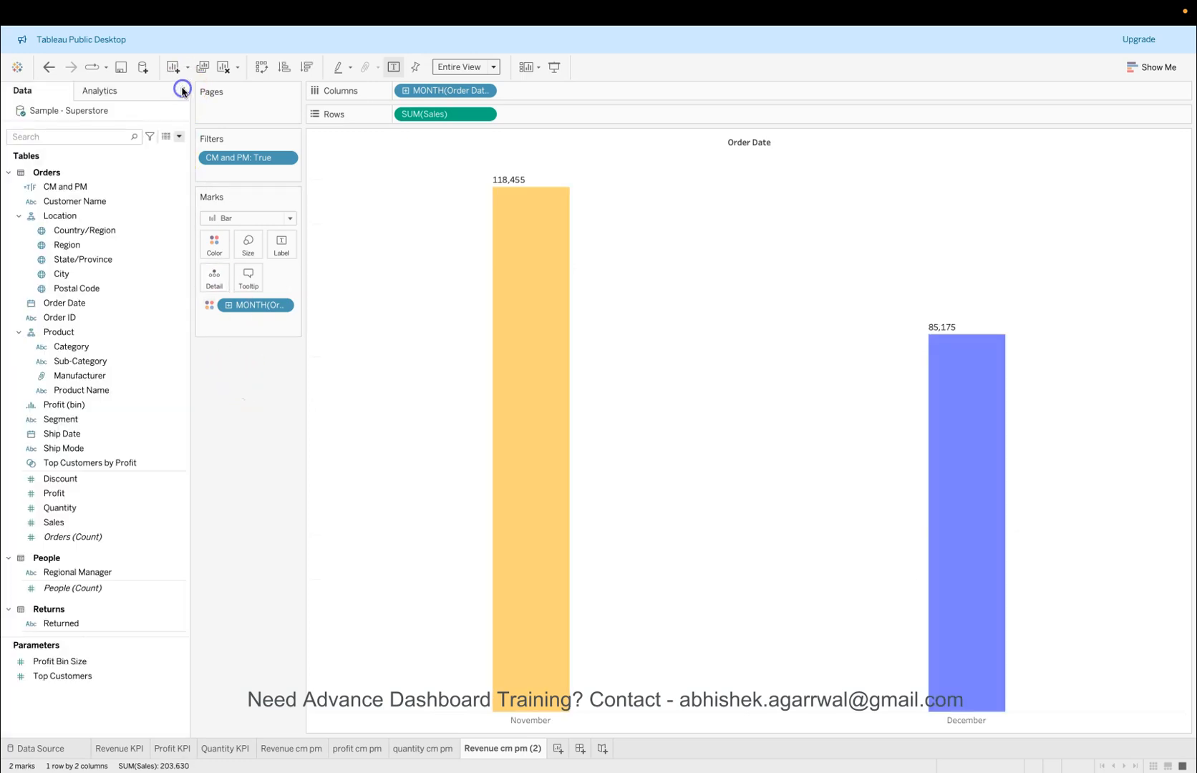
right_click(749, 145)
left_click(781, 205)
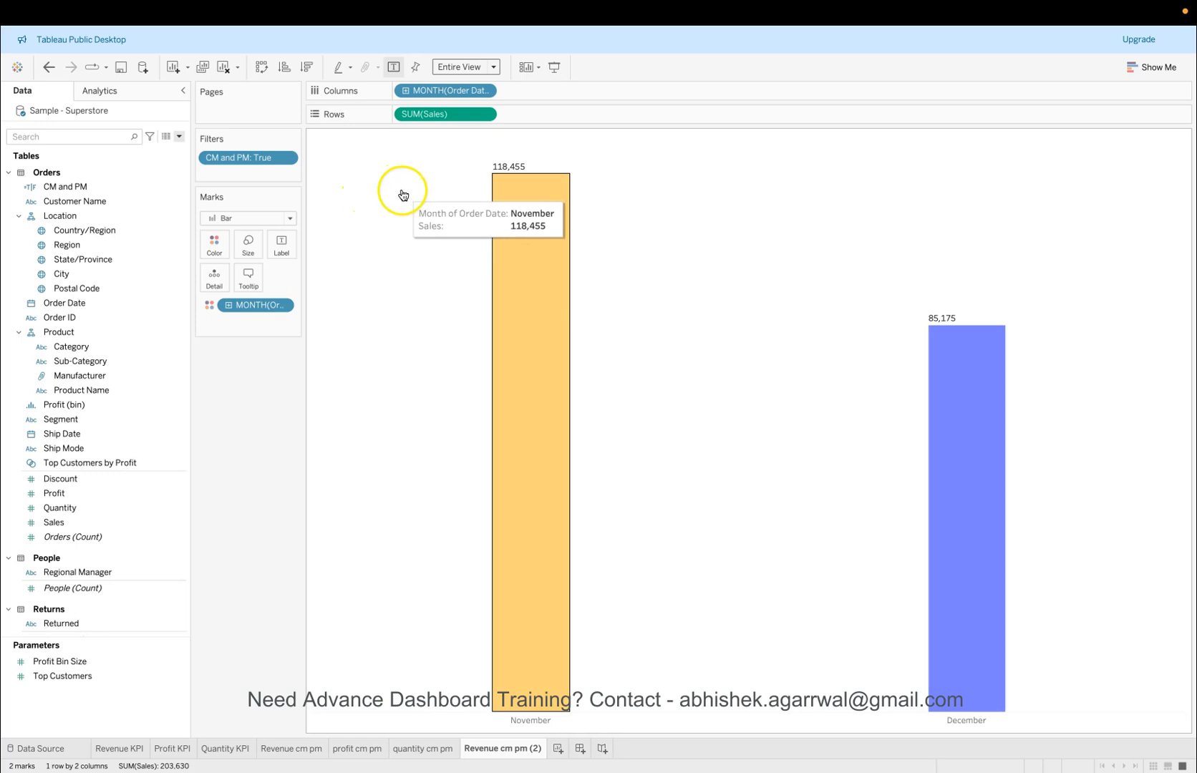
Step: Break the monthly sales down by Order Date weekday and place the weekday ahead of the month on Columns
left_click(405, 91)
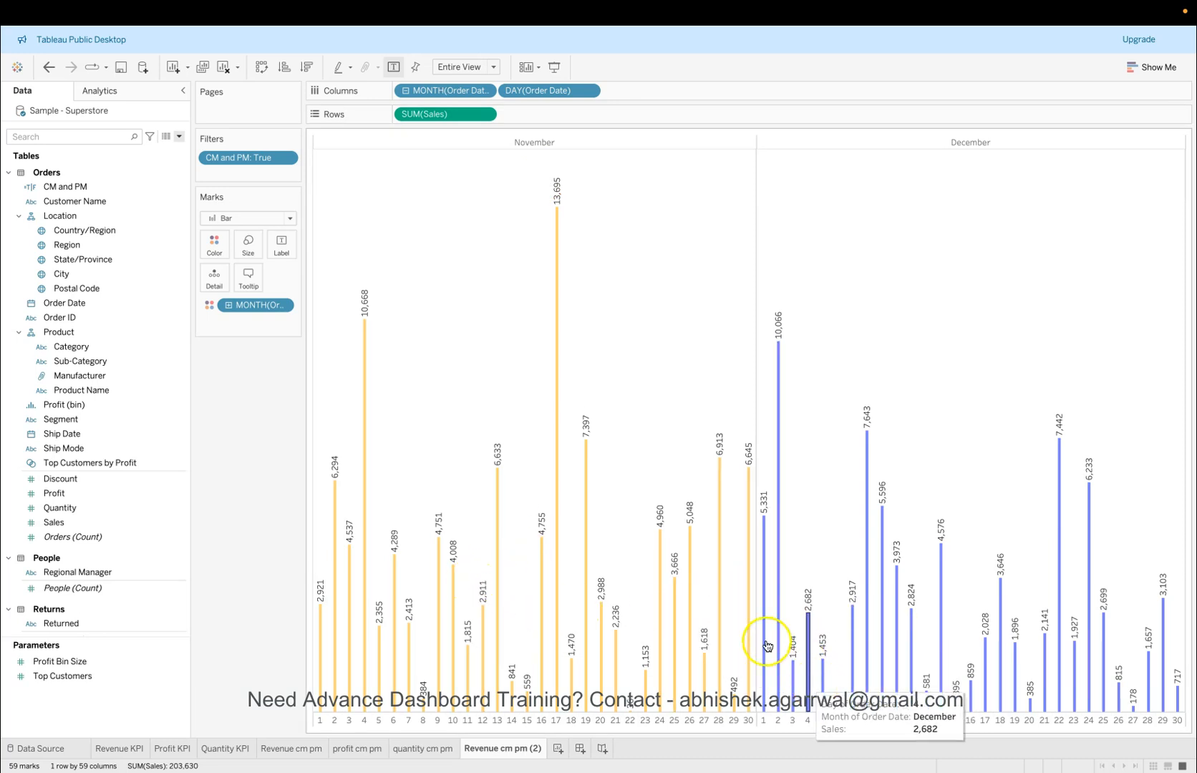
left_click(588, 92)
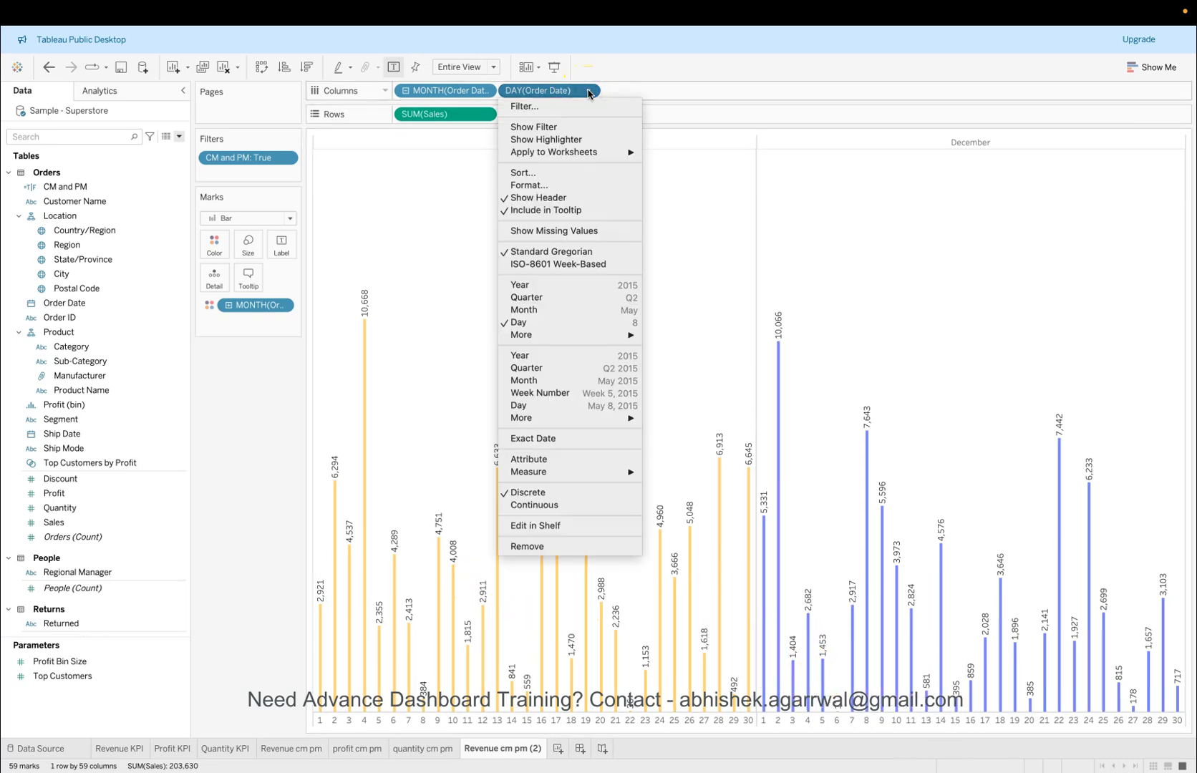
mouse_move(613, 334)
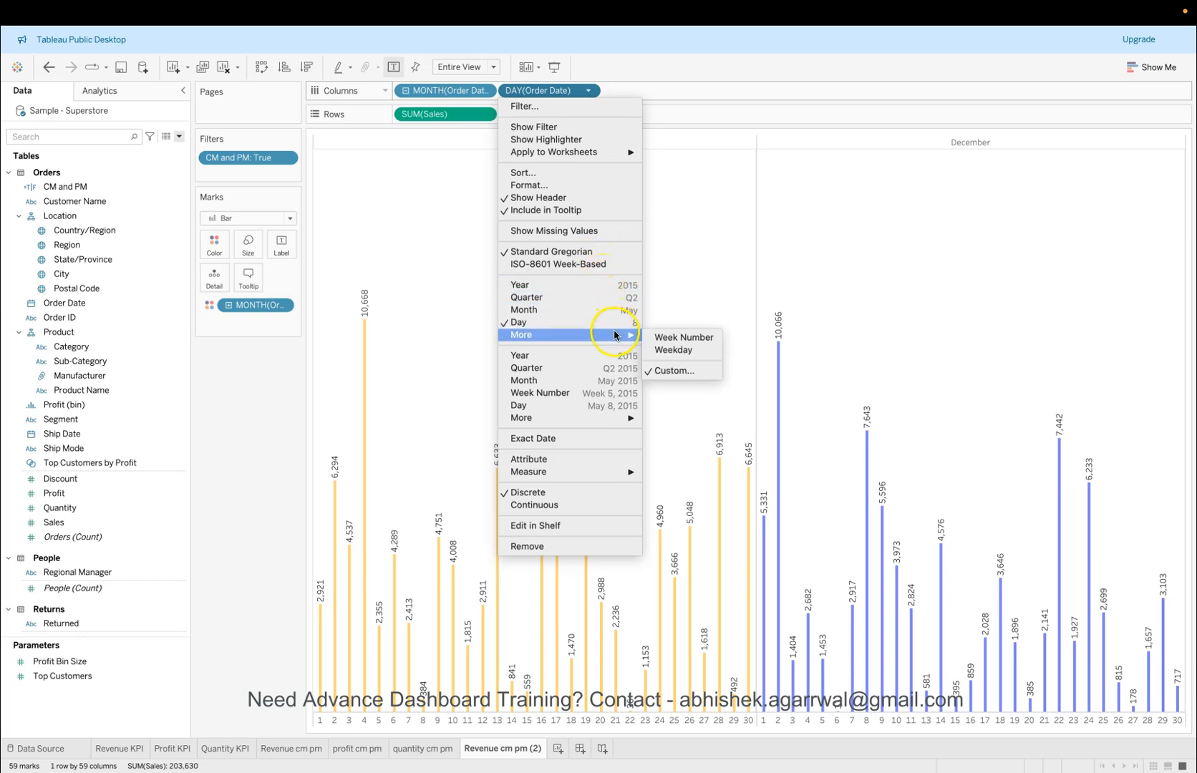
left_click(669, 349)
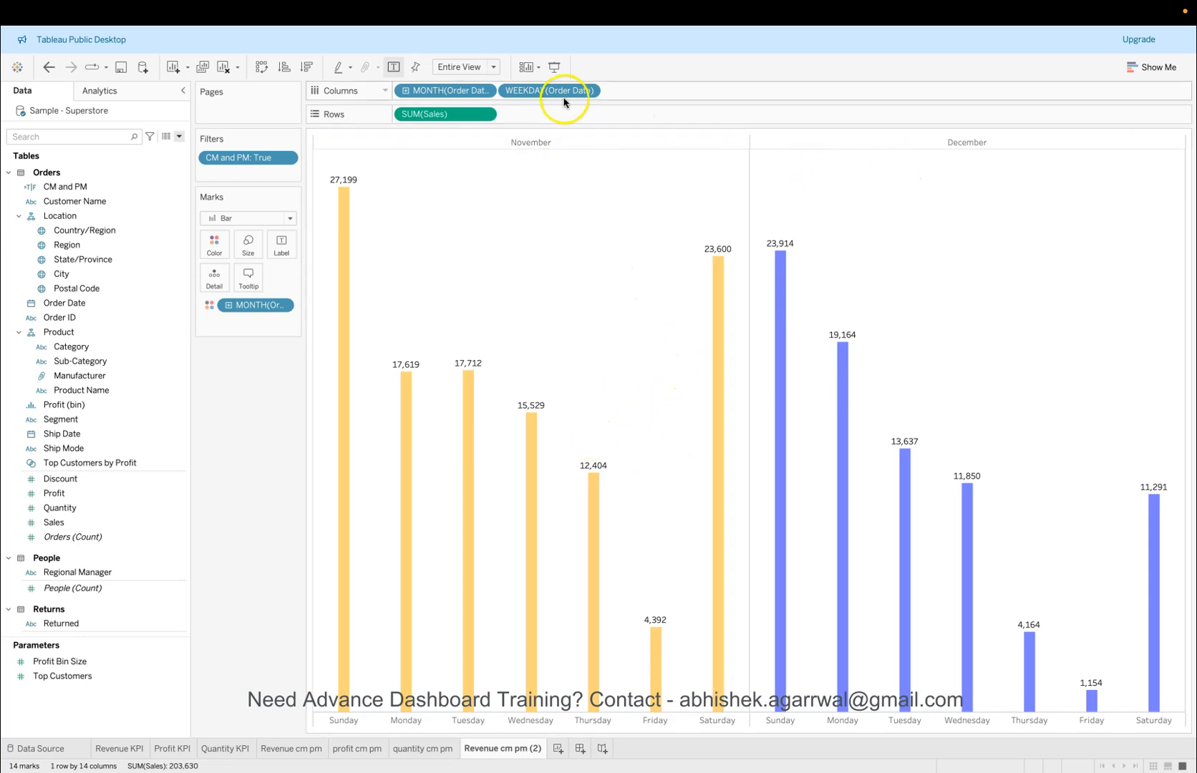
left_click_drag(555, 94, 405, 93)
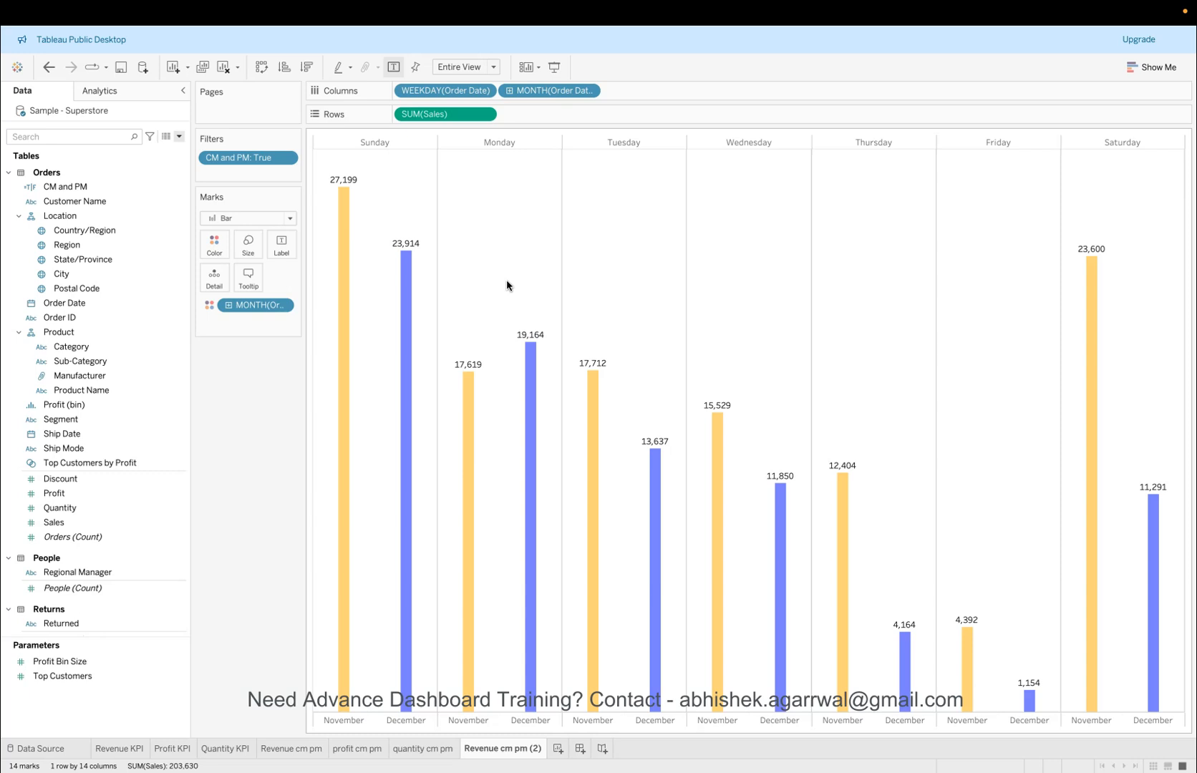
Step: Review the border and line formatting of the weekday sales chart, including the sheet's column dividers
right_click(489, 227)
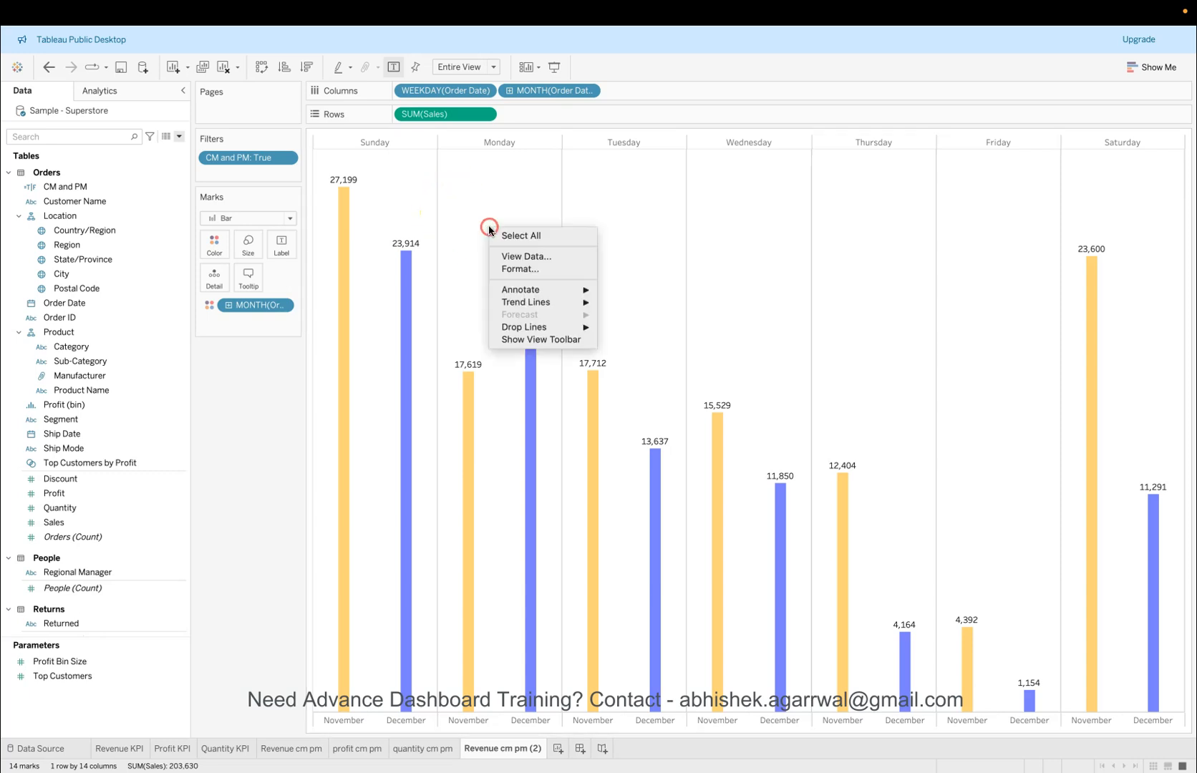
left_click(512, 269)
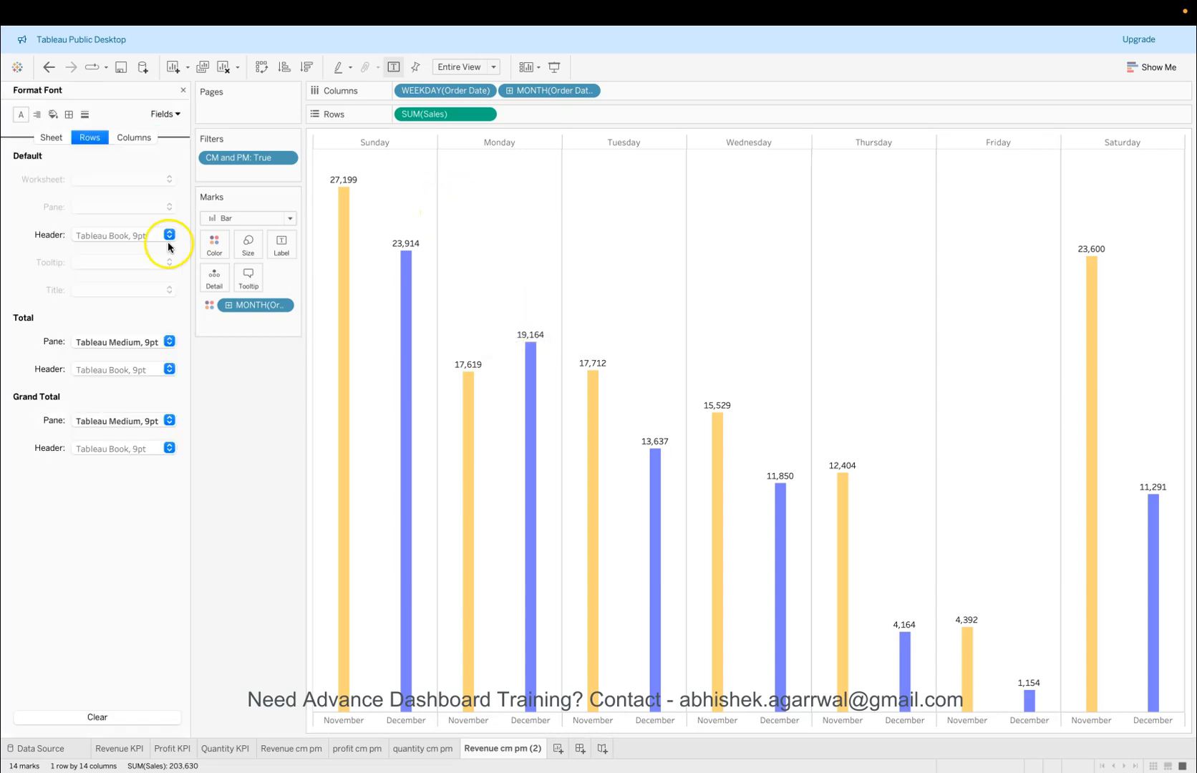
left_click(68, 115)
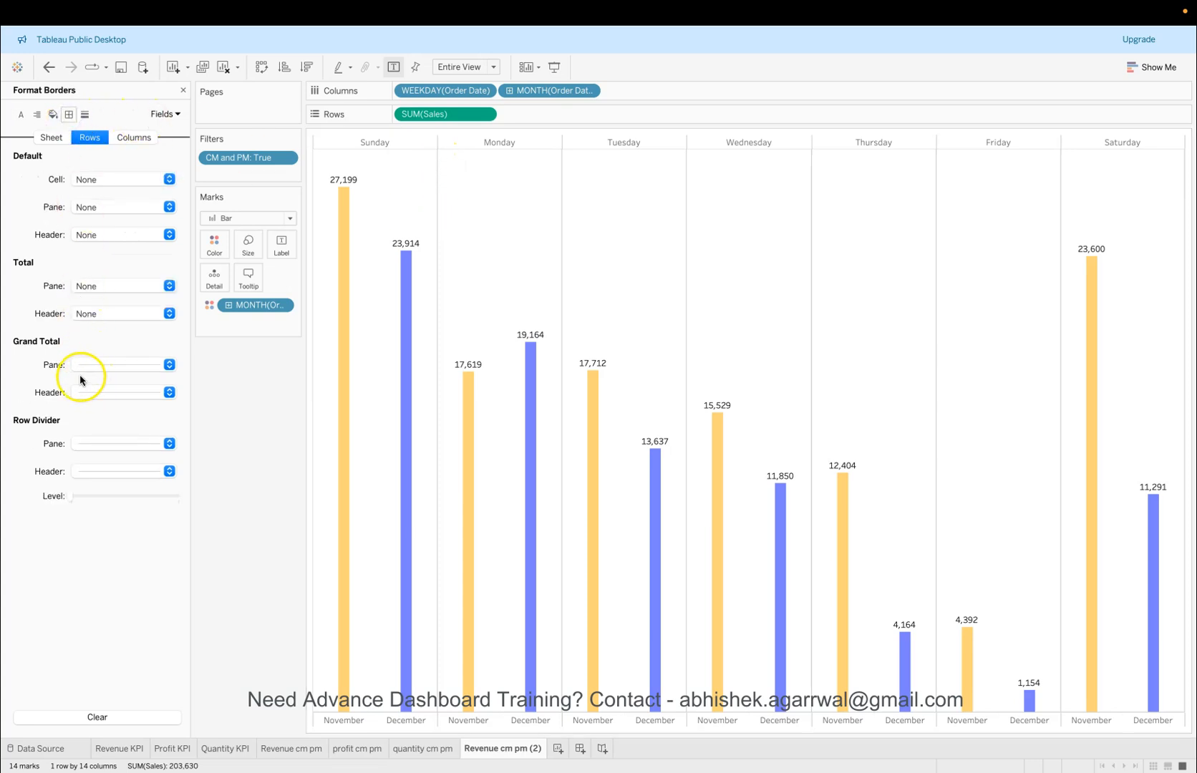
left_click(49, 140)
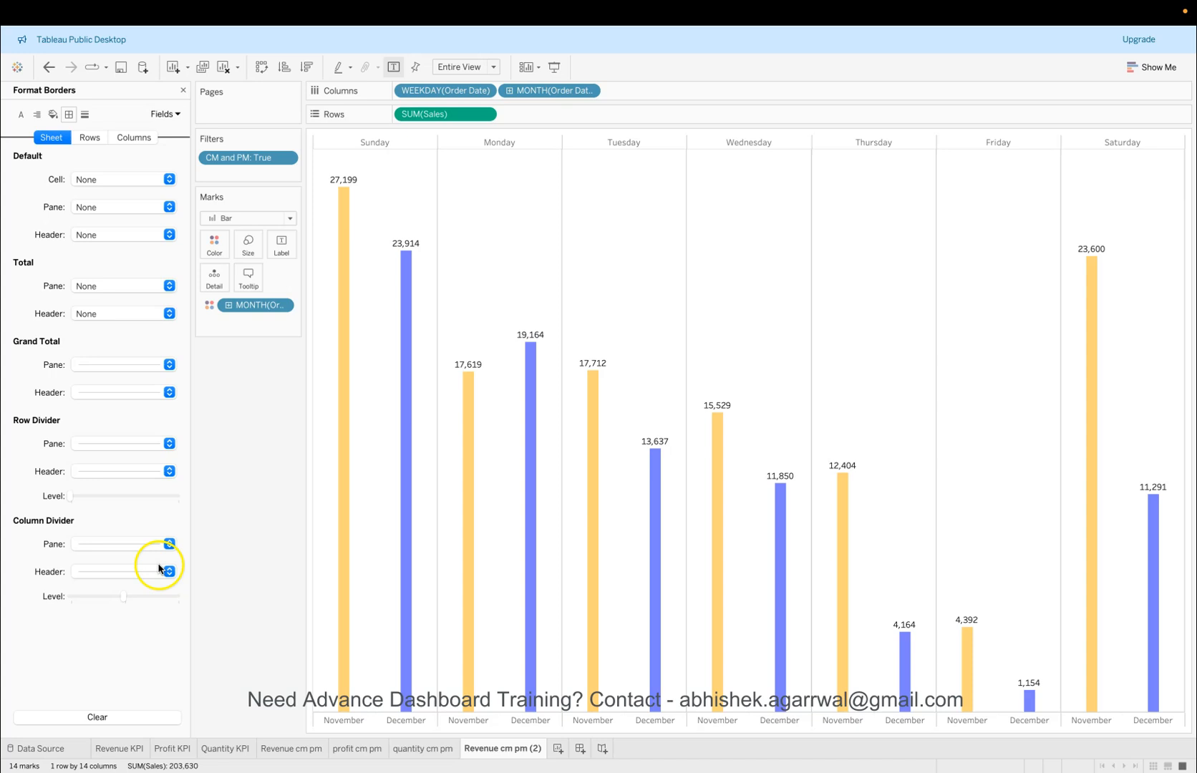
left_click(84, 112)
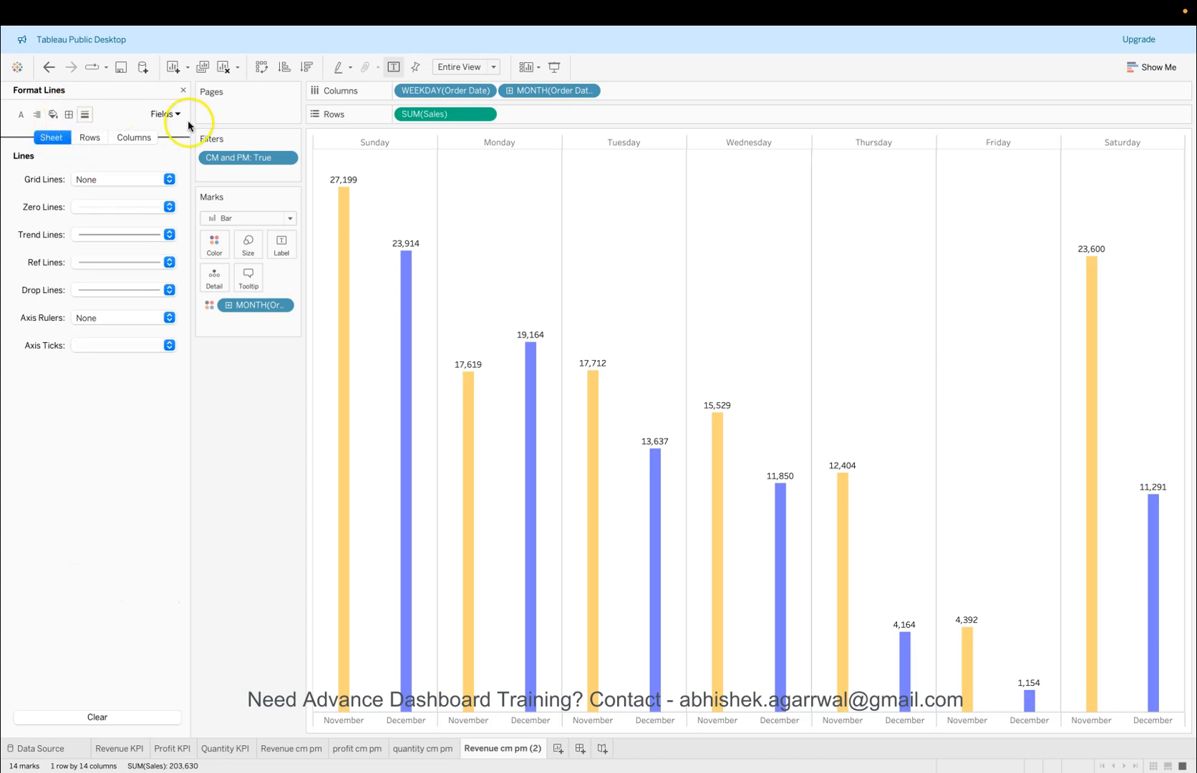
left_click(184, 90)
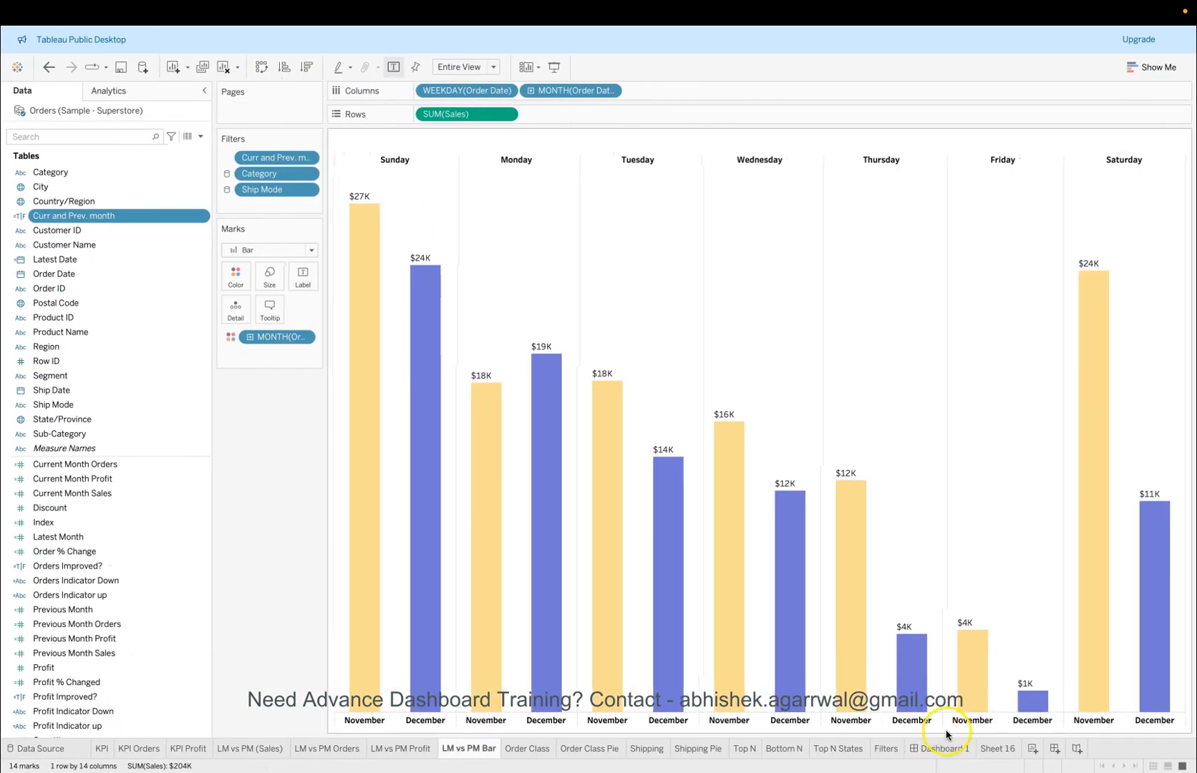
Step: Review how the weekday sales chart is placed on the finished Dashboard 1
left_click(952, 749)
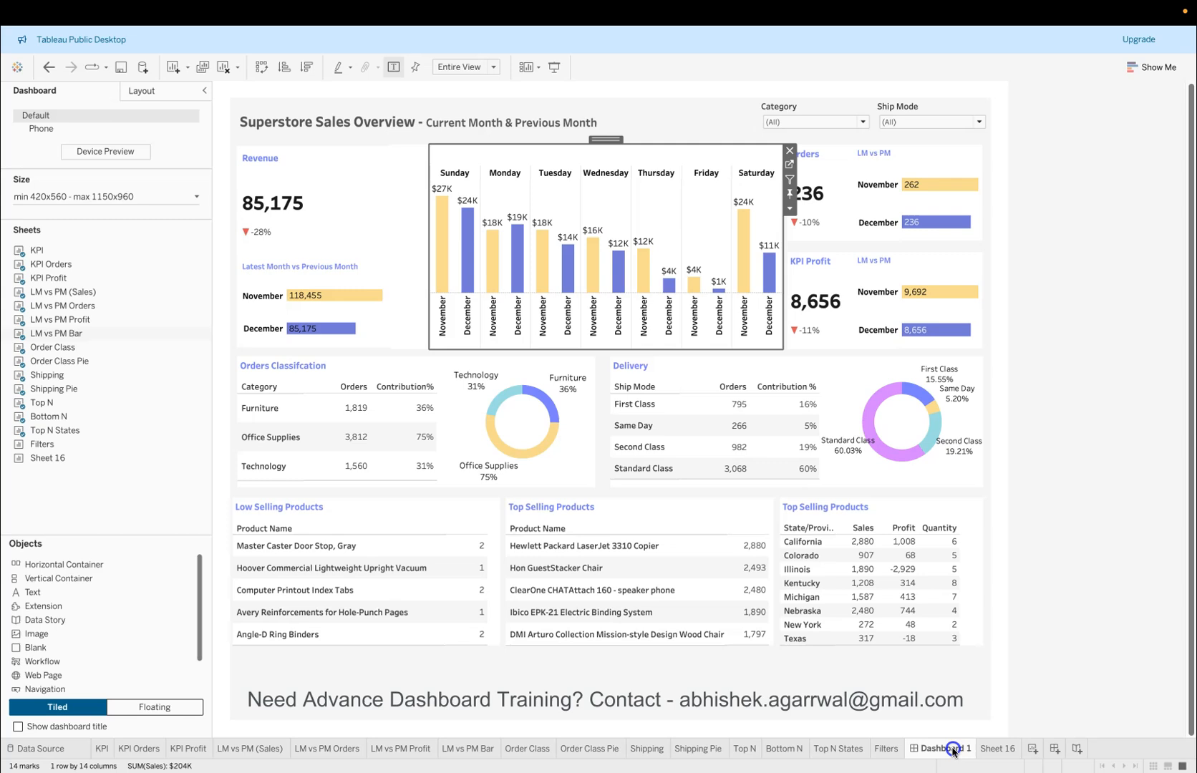
left_click(1009, 425)
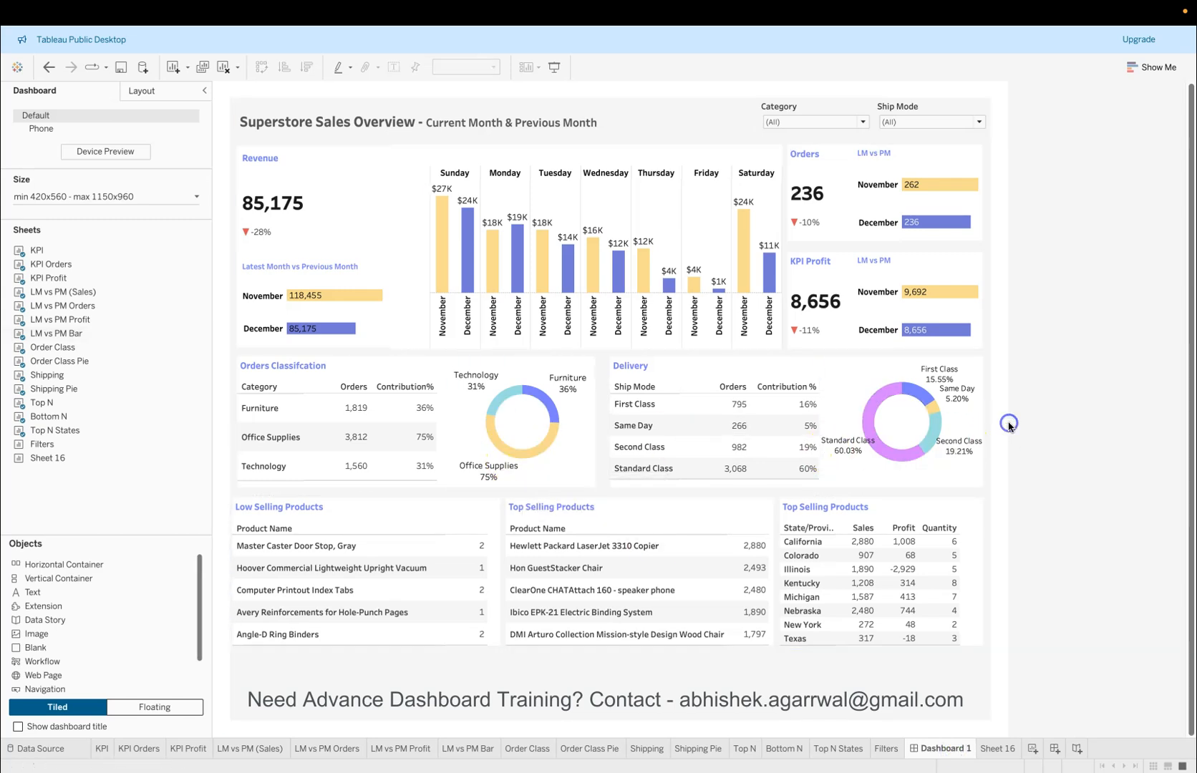
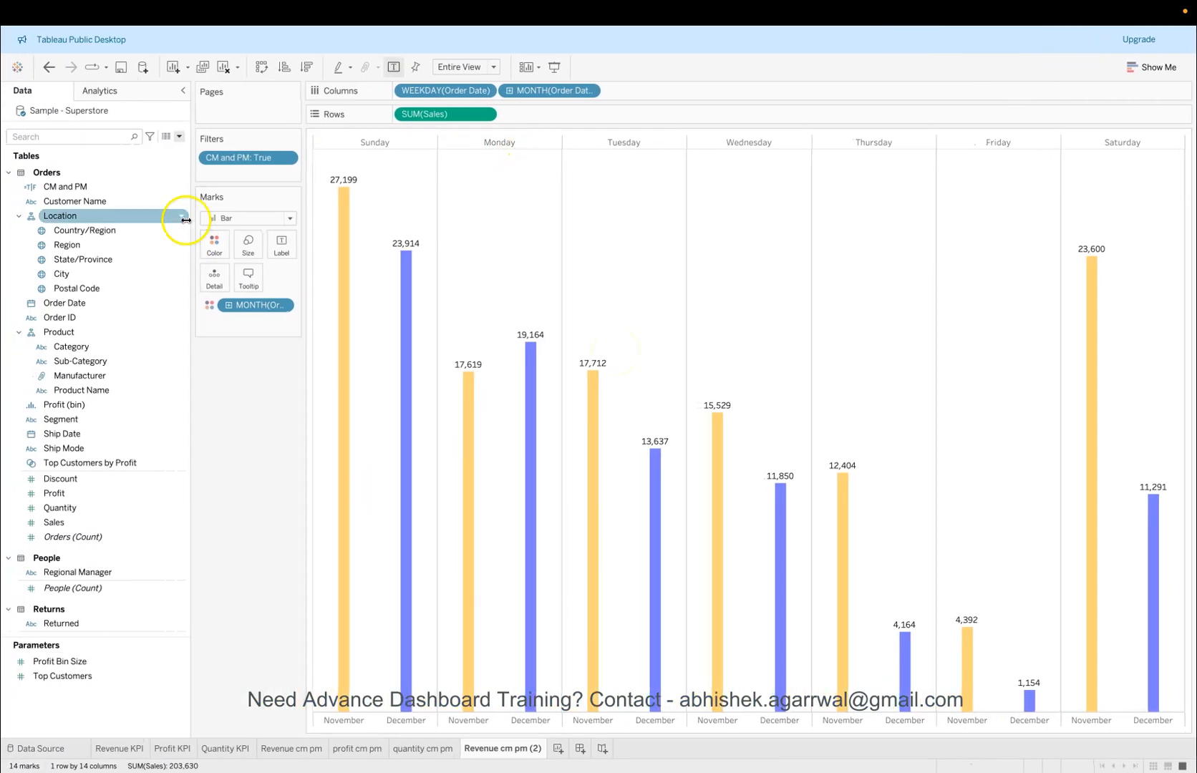
right_click(531, 220)
left_click(554, 255)
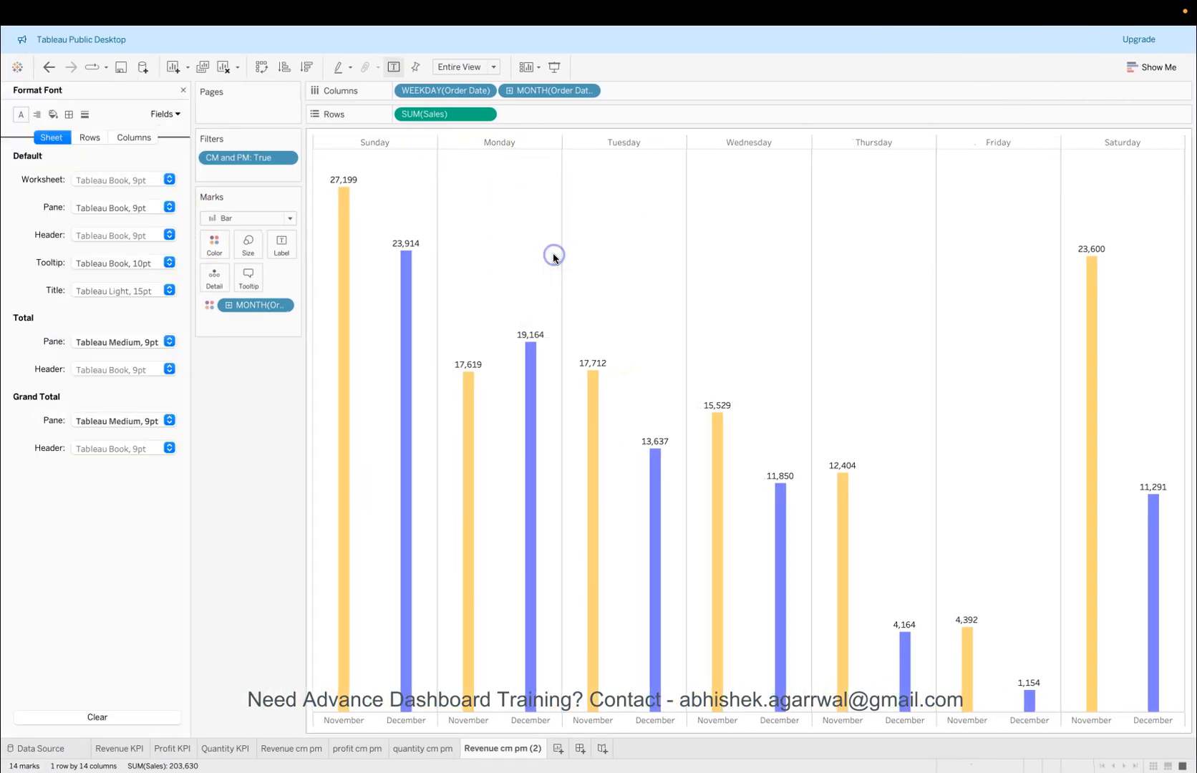
left_click(69, 114)
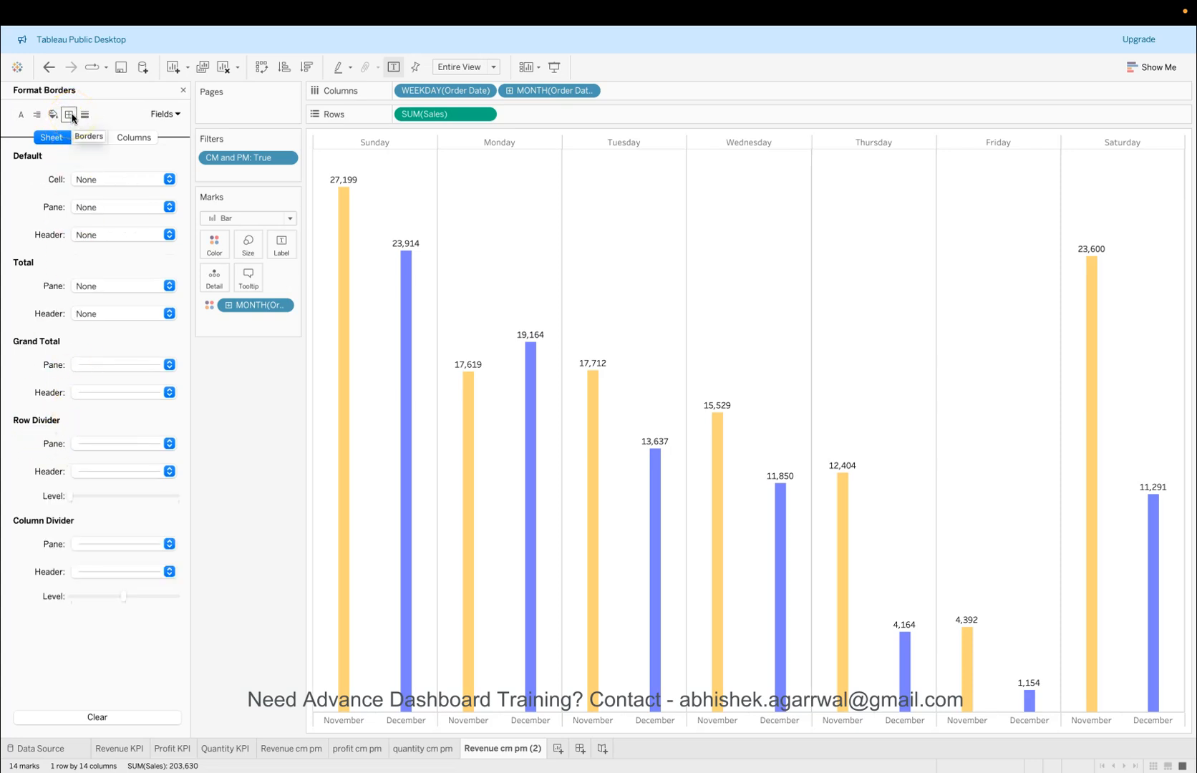
left_click(111, 445)
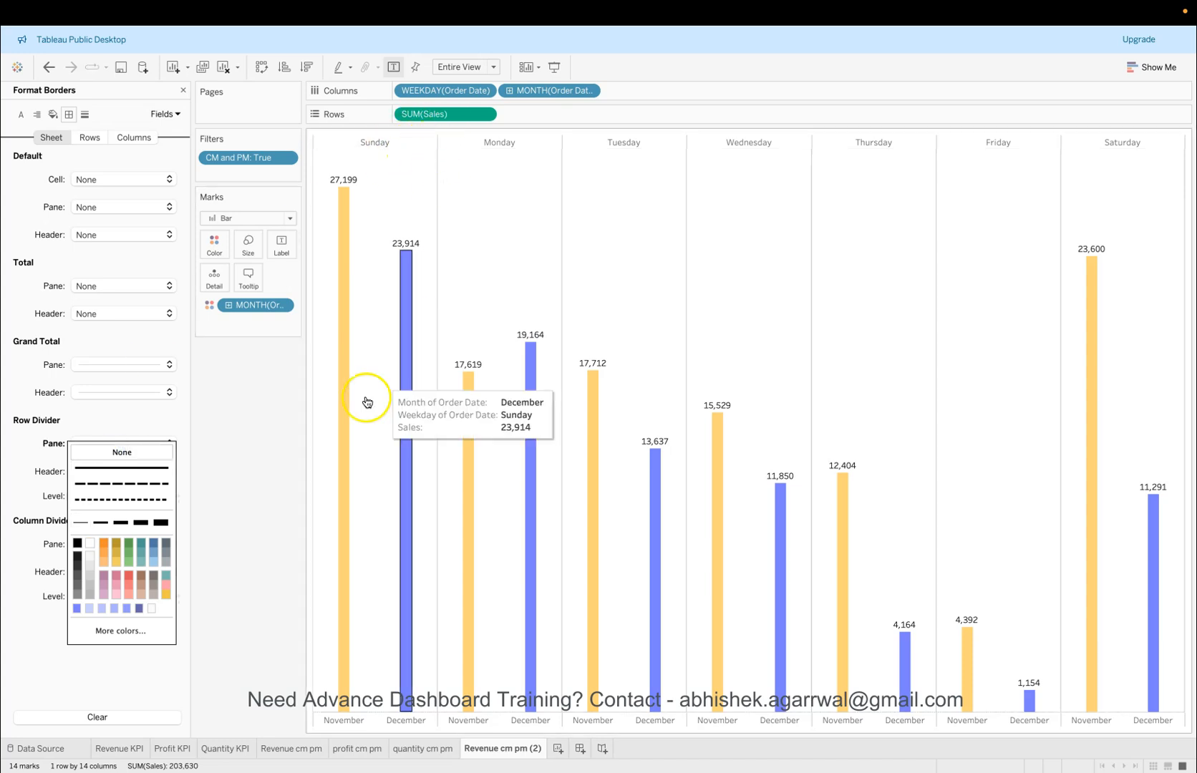
left_click(183, 90)
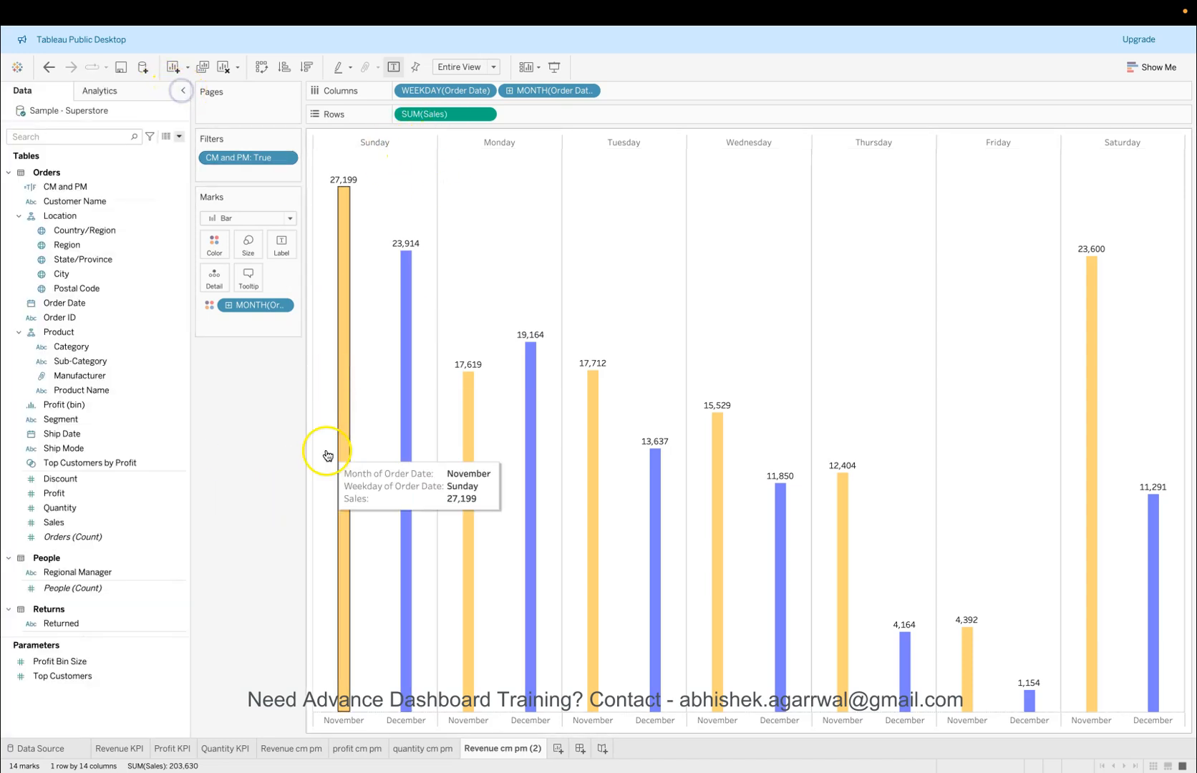
double_click(538, 749)
left_click(321, 634)
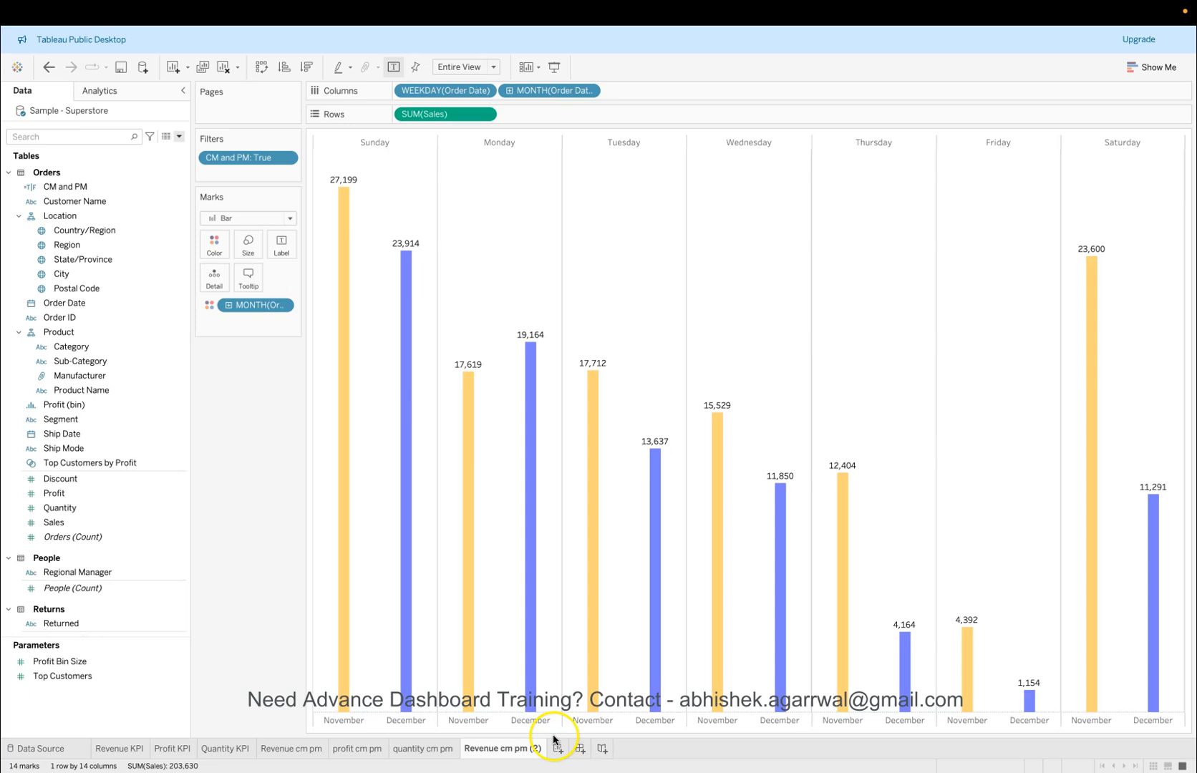
Step: Create a new worksheet listing Category on Rows with Orders (Count) as the table values
left_click(557, 749)
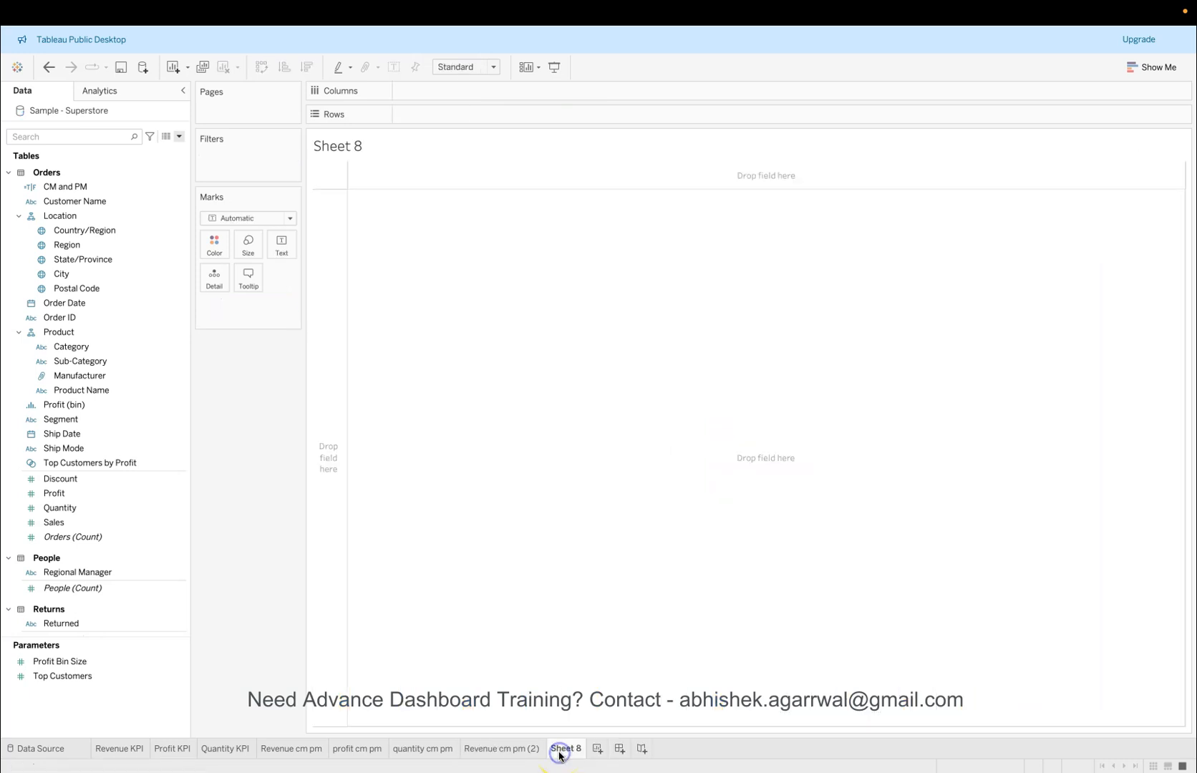
left_click_drag(140, 346, 464, 111)
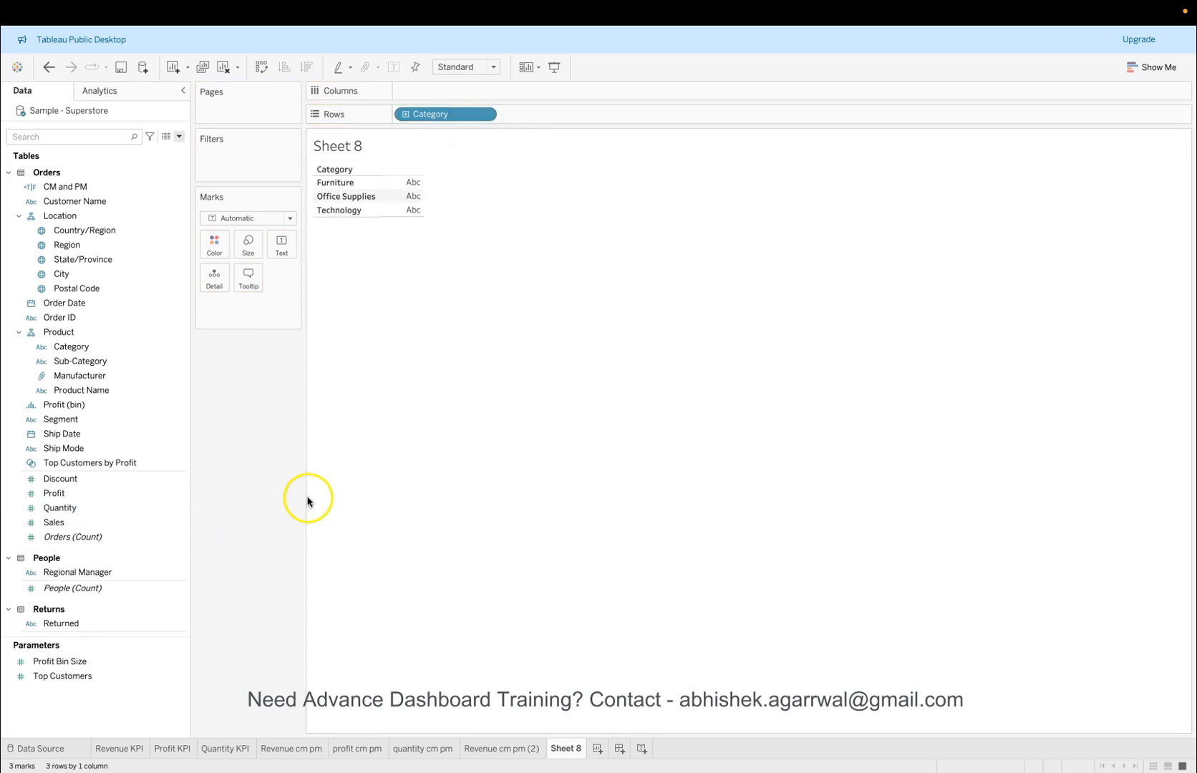
left_click(179, 524)
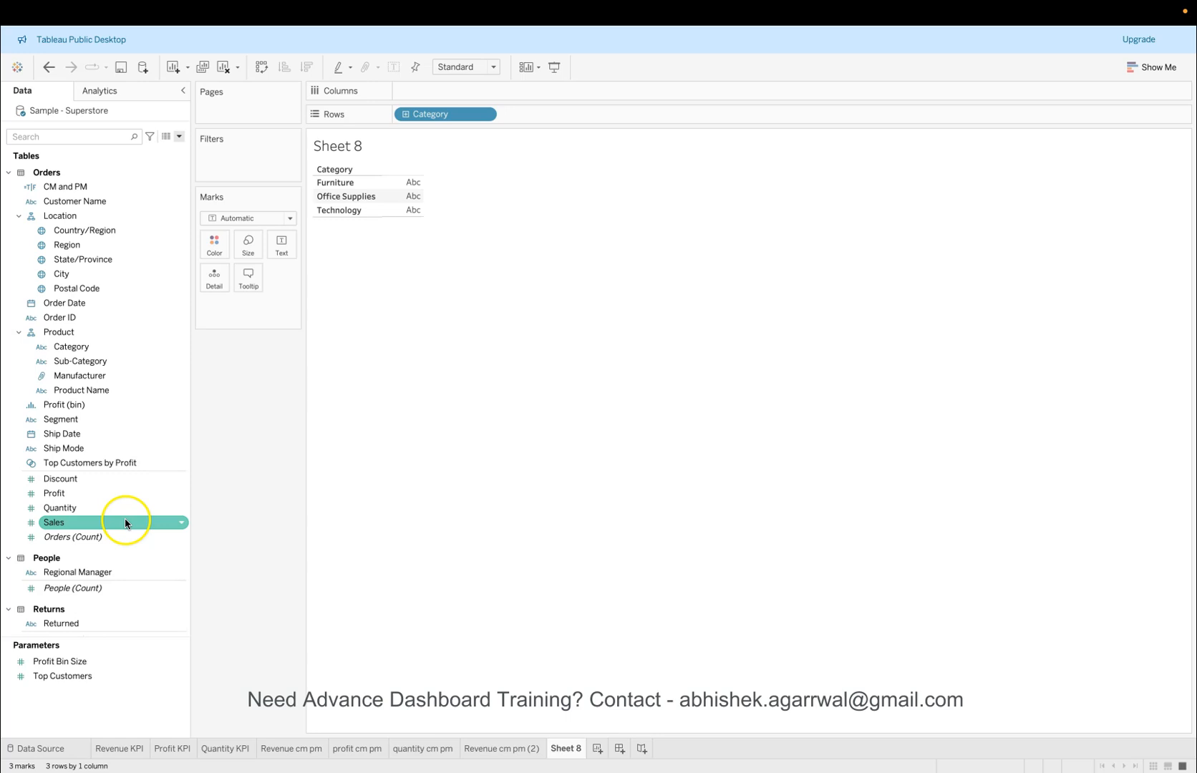
left_click(125, 492)
left_click(121, 537)
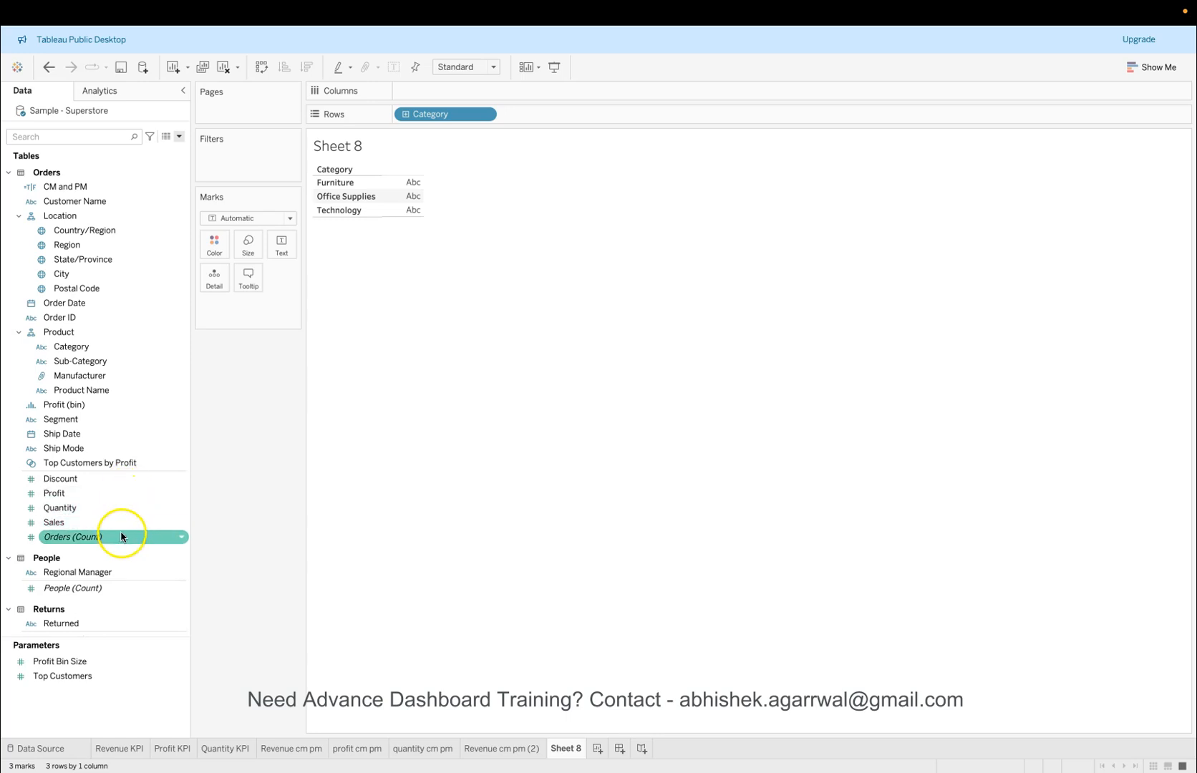
left_click_drag(120, 537, 400, 191)
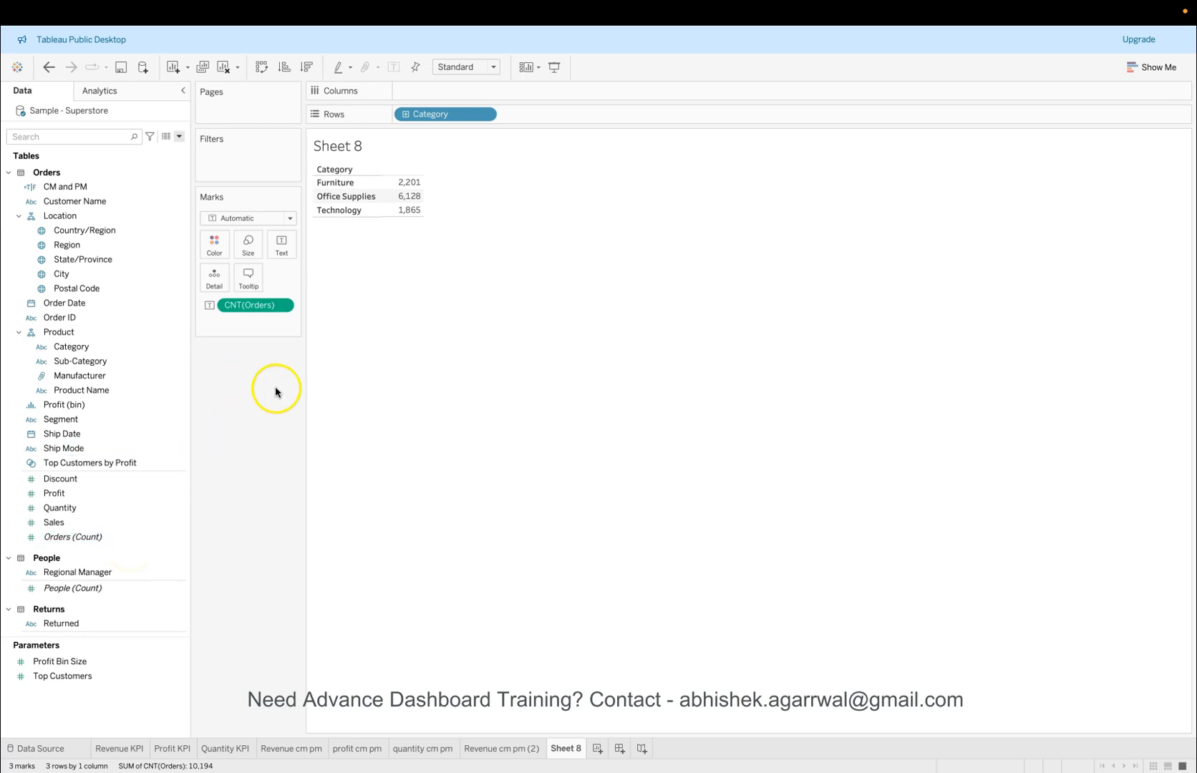
Step: Apply a Percent of Total quick table calculation to the order count
left_click(284, 306)
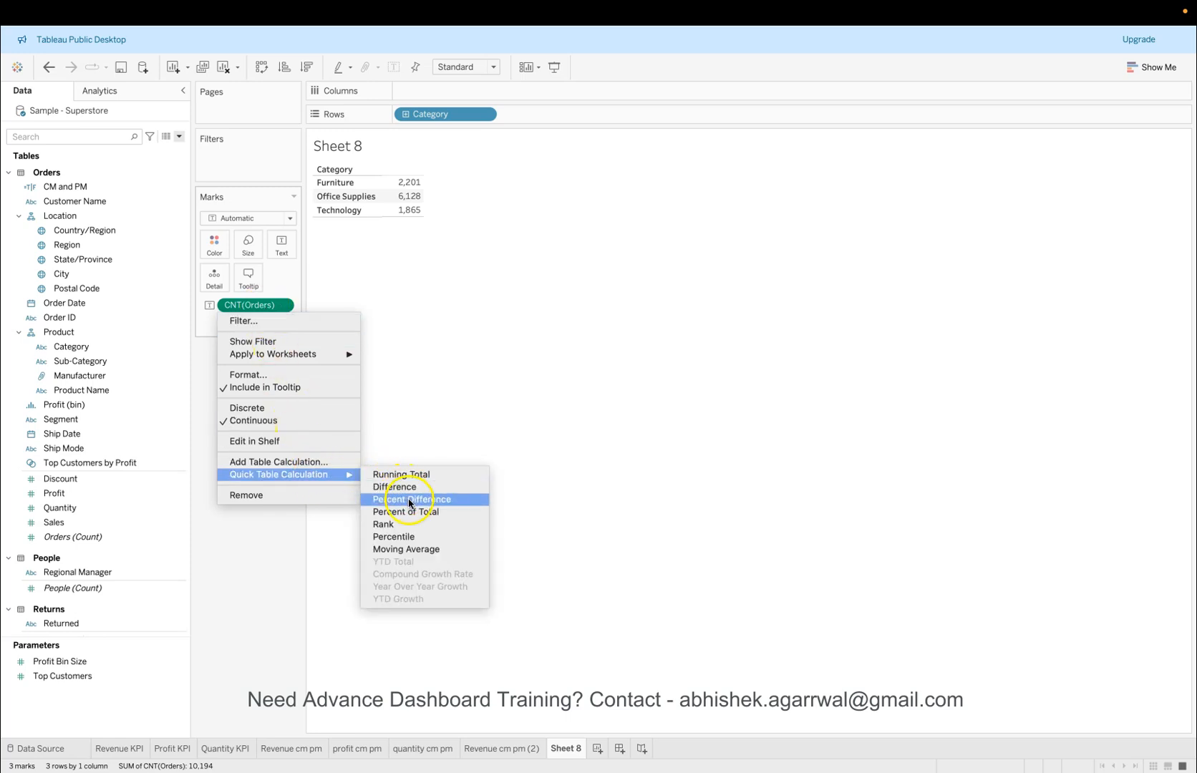
left_click(408, 512)
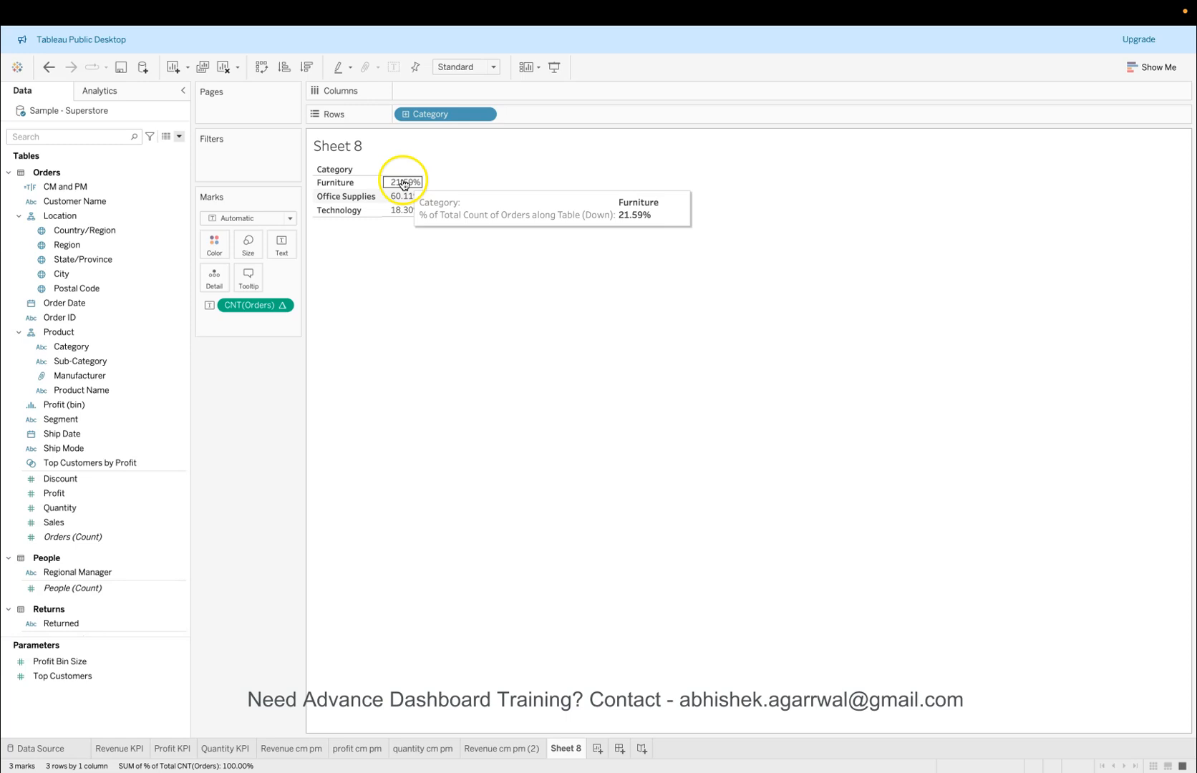
mouse_move(409, 202)
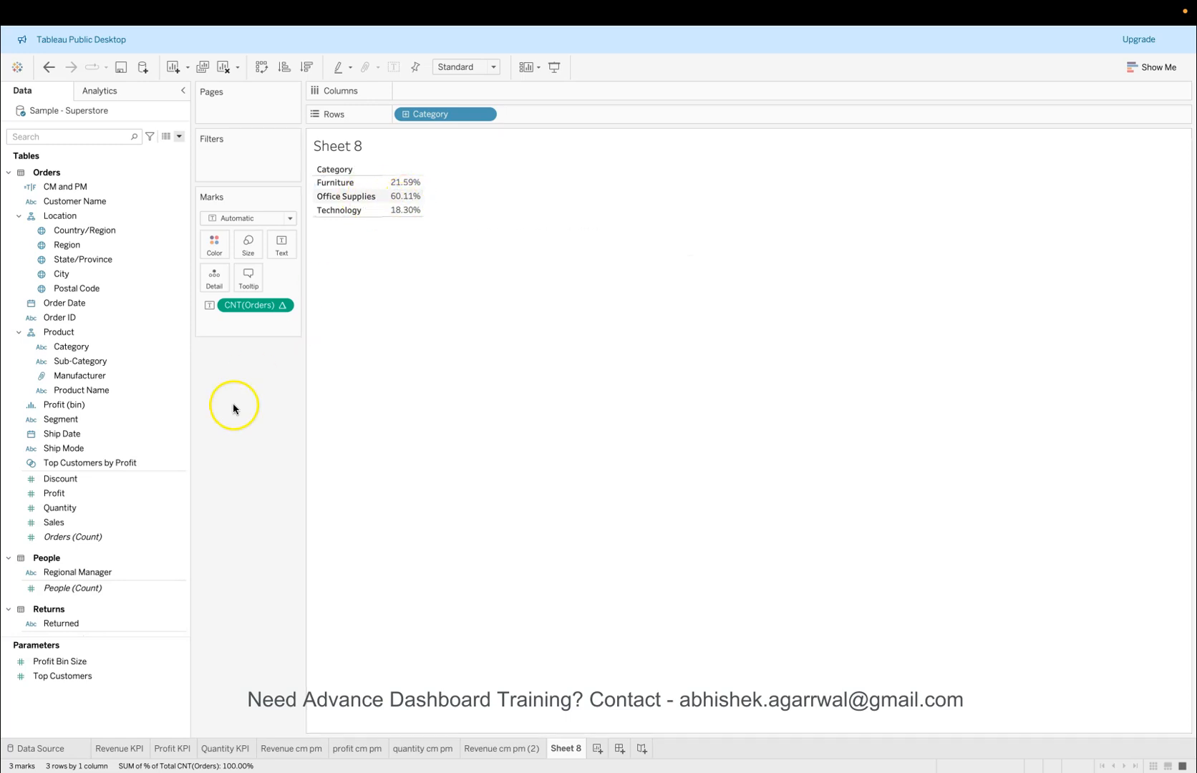
Step: Add Orders (Count) again, display both measures as a text table, and place the plain count ahead of the percentage
left_click_drag(153, 537, 288, 249)
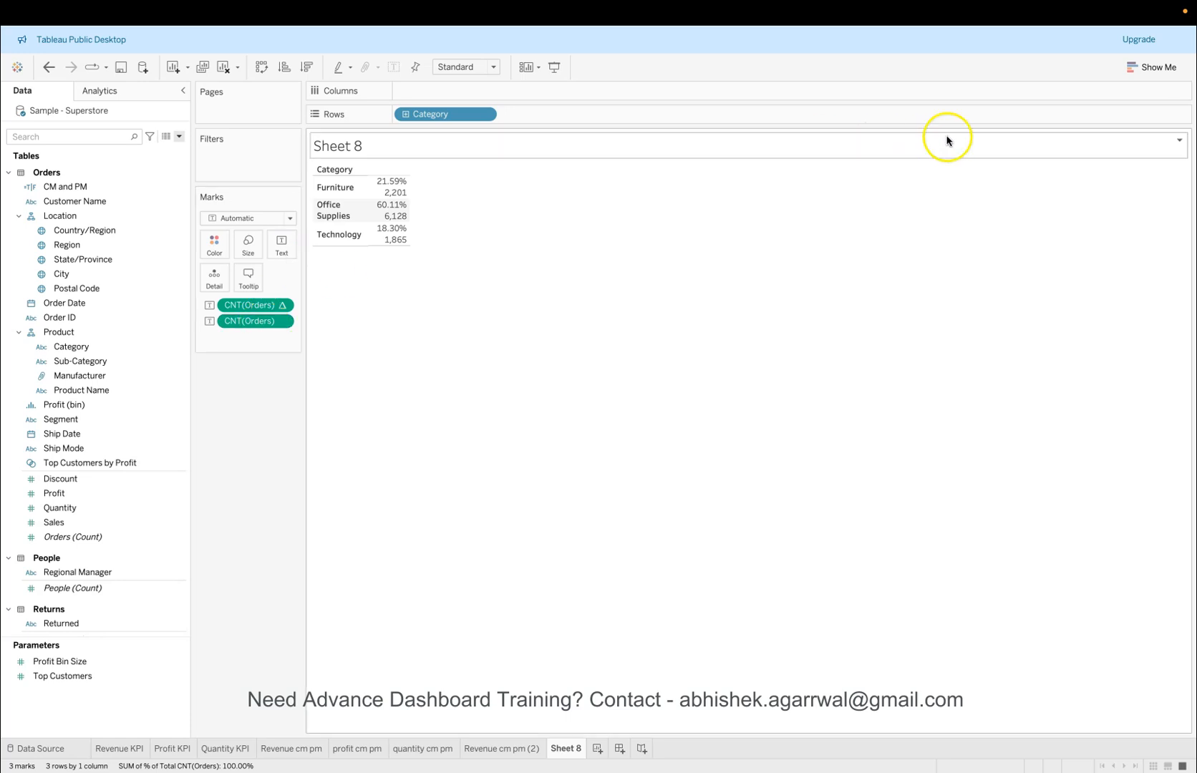
left_click(1146, 66)
left_click(1083, 108)
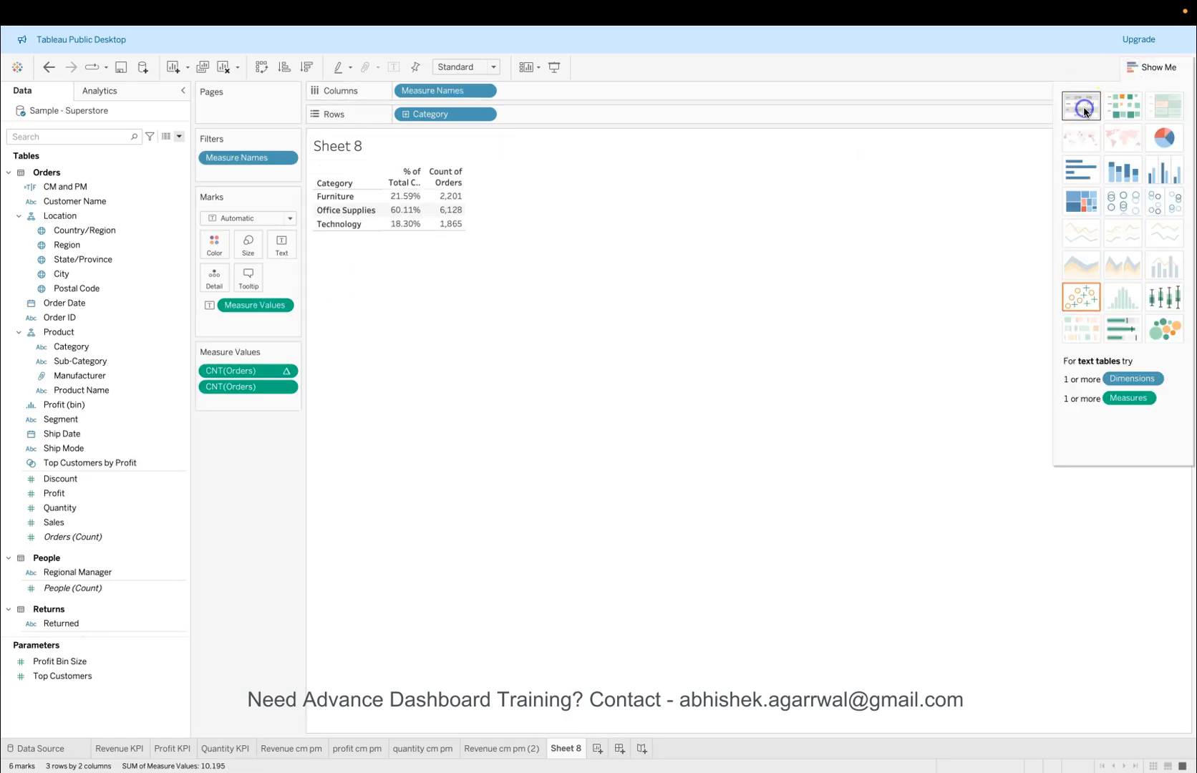
mouse_move(396, 206)
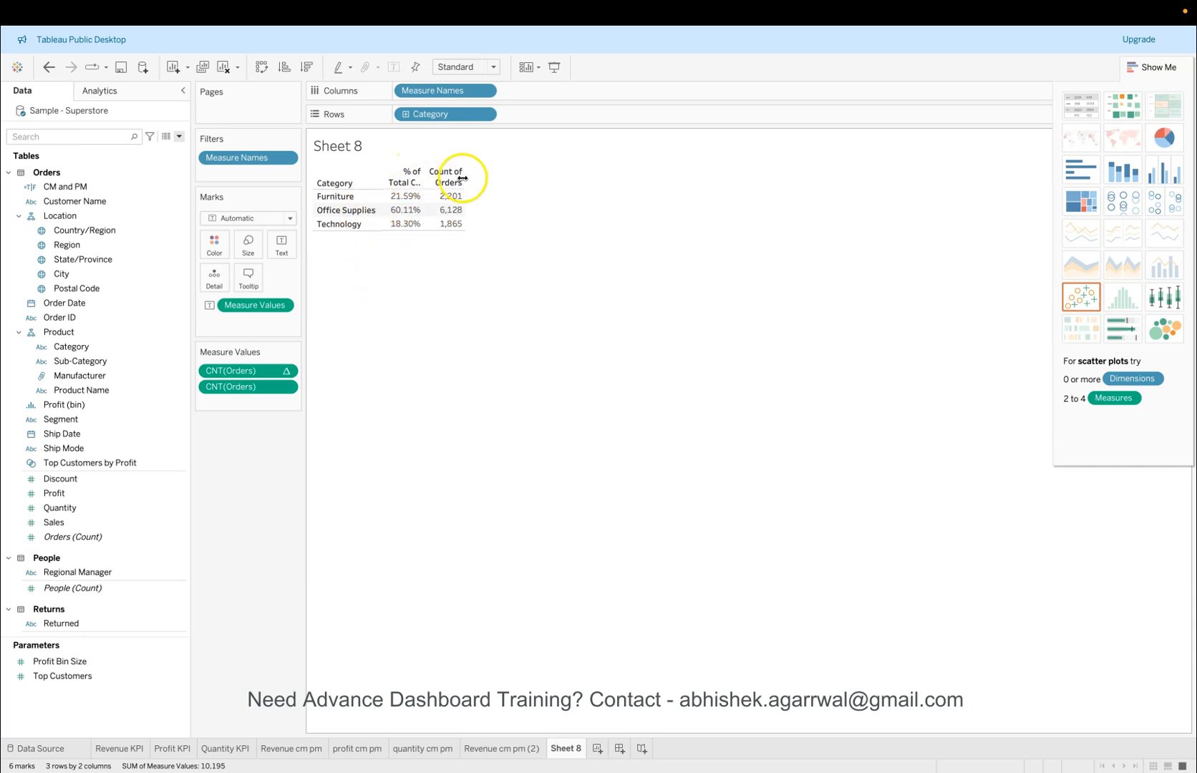
mouse_move(449, 224)
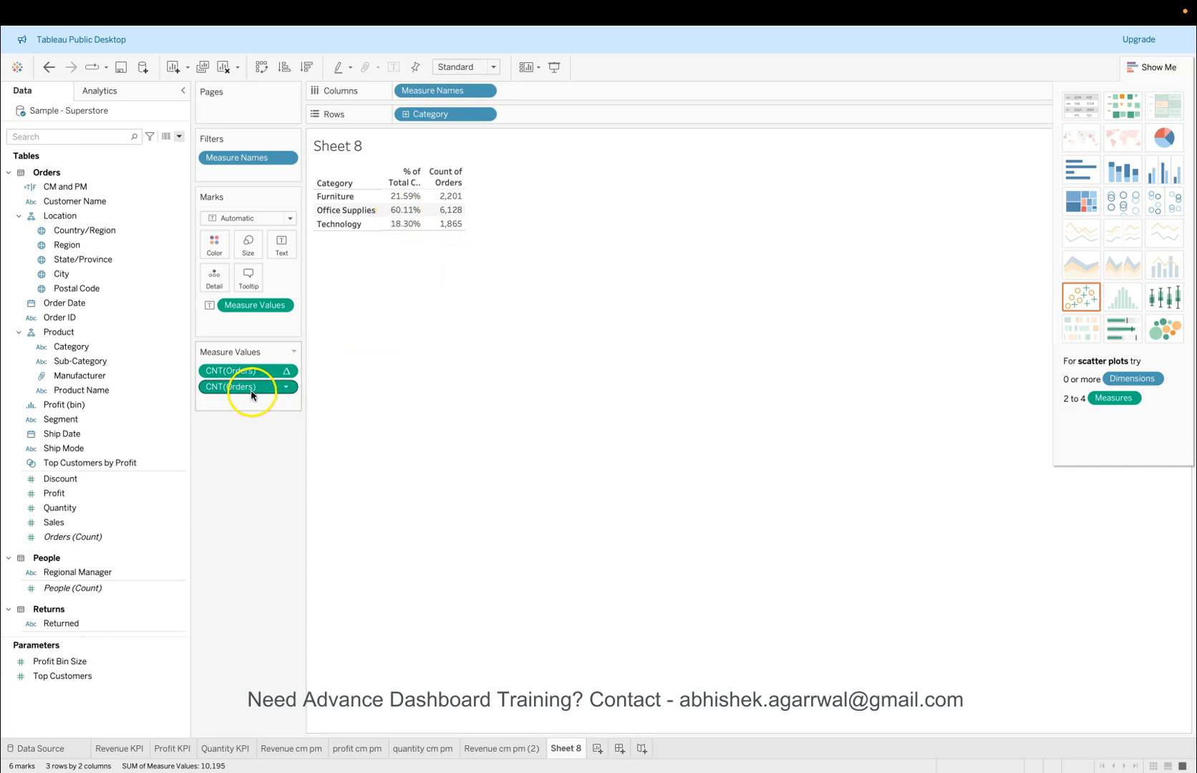
left_click_drag(251, 393, 253, 363)
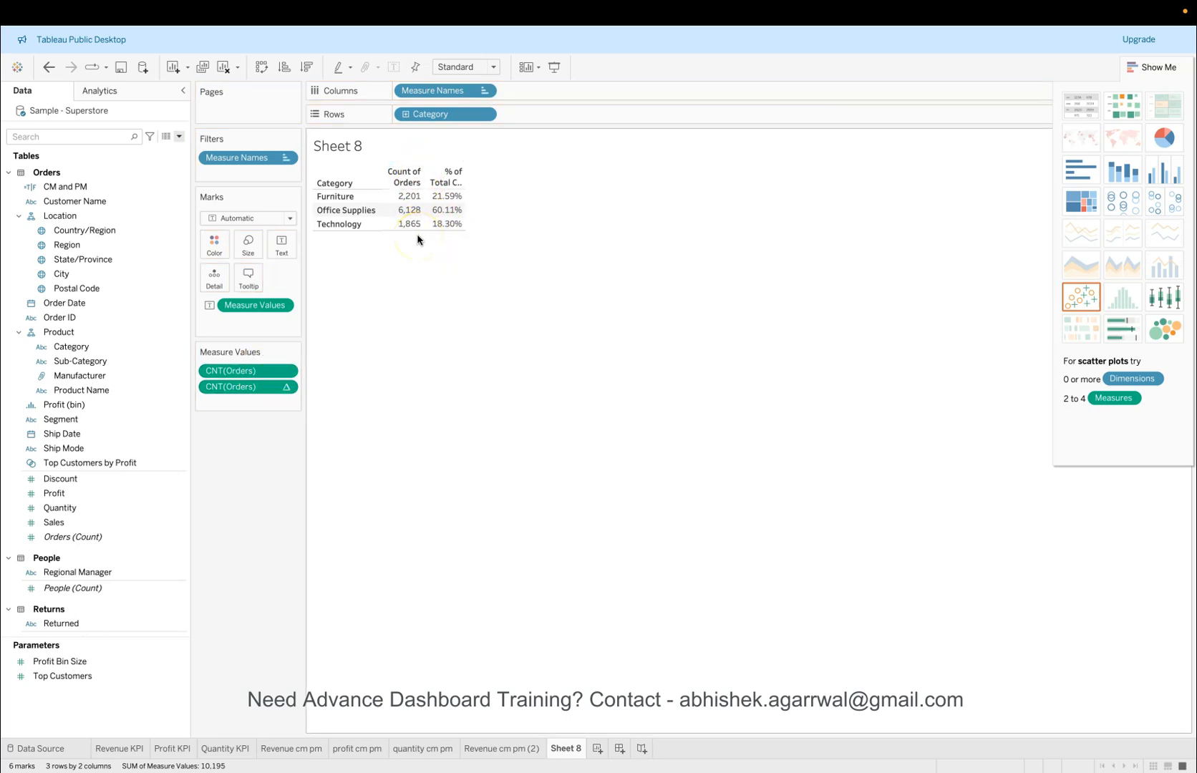
mouse_move(450, 198)
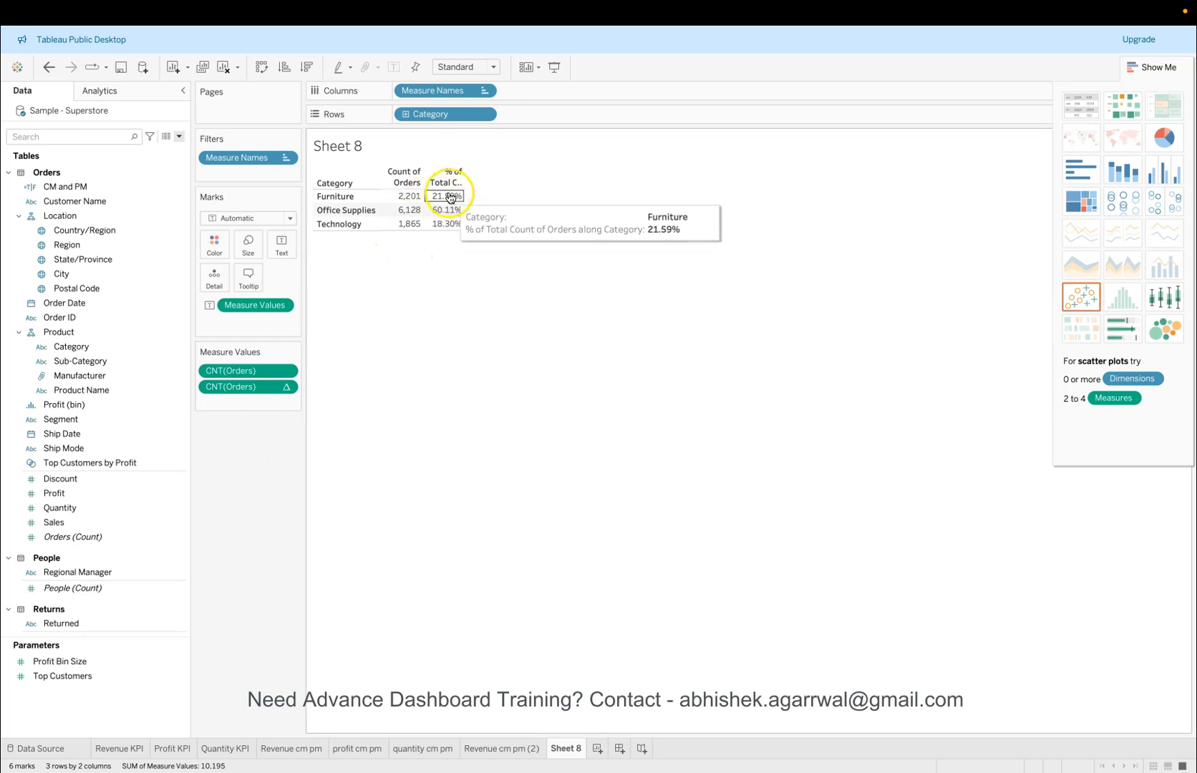
Step: Set the alias of the Count of Orders column header to Orders #
right_click(399, 178)
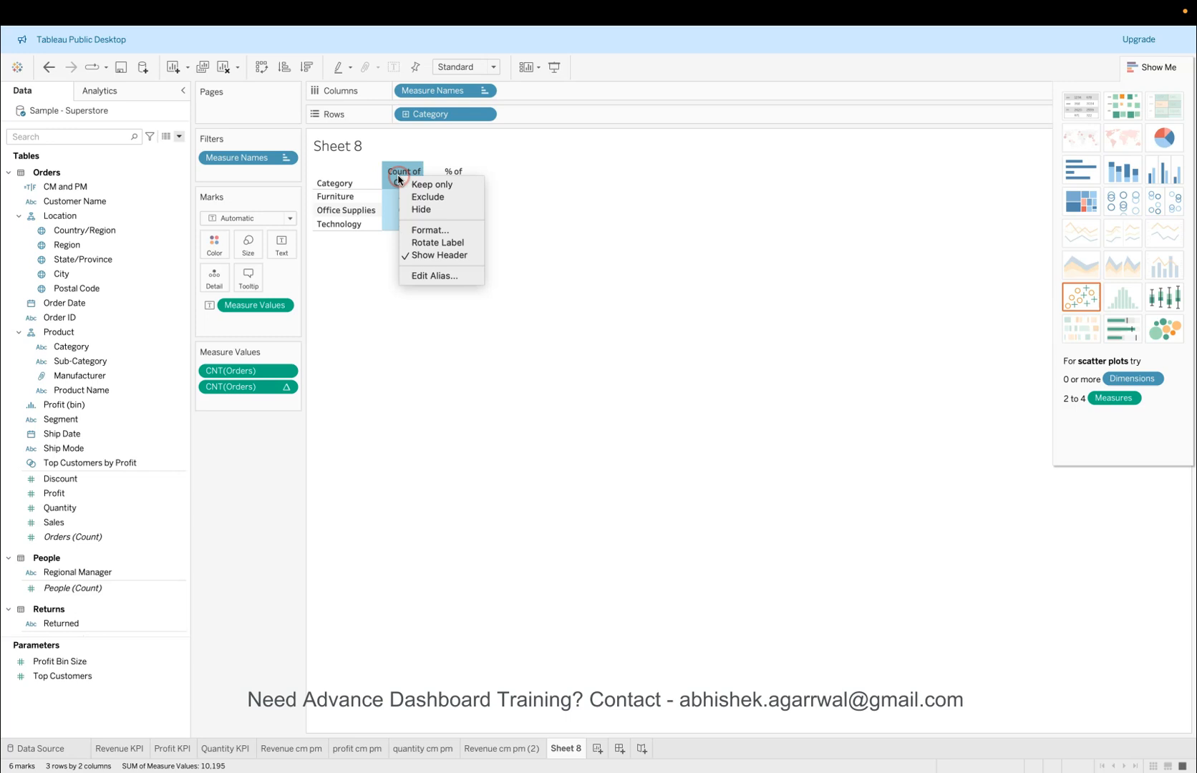
left_click(433, 275)
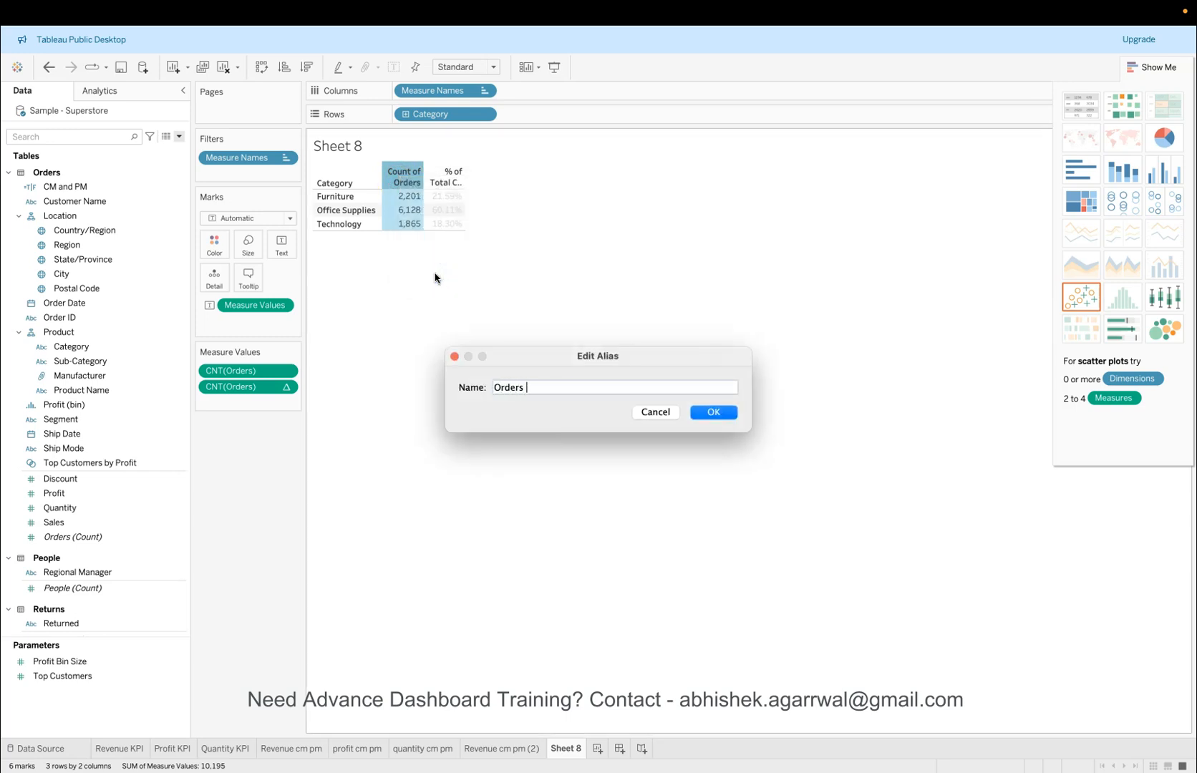
type("Orders #")
left_click(714, 412)
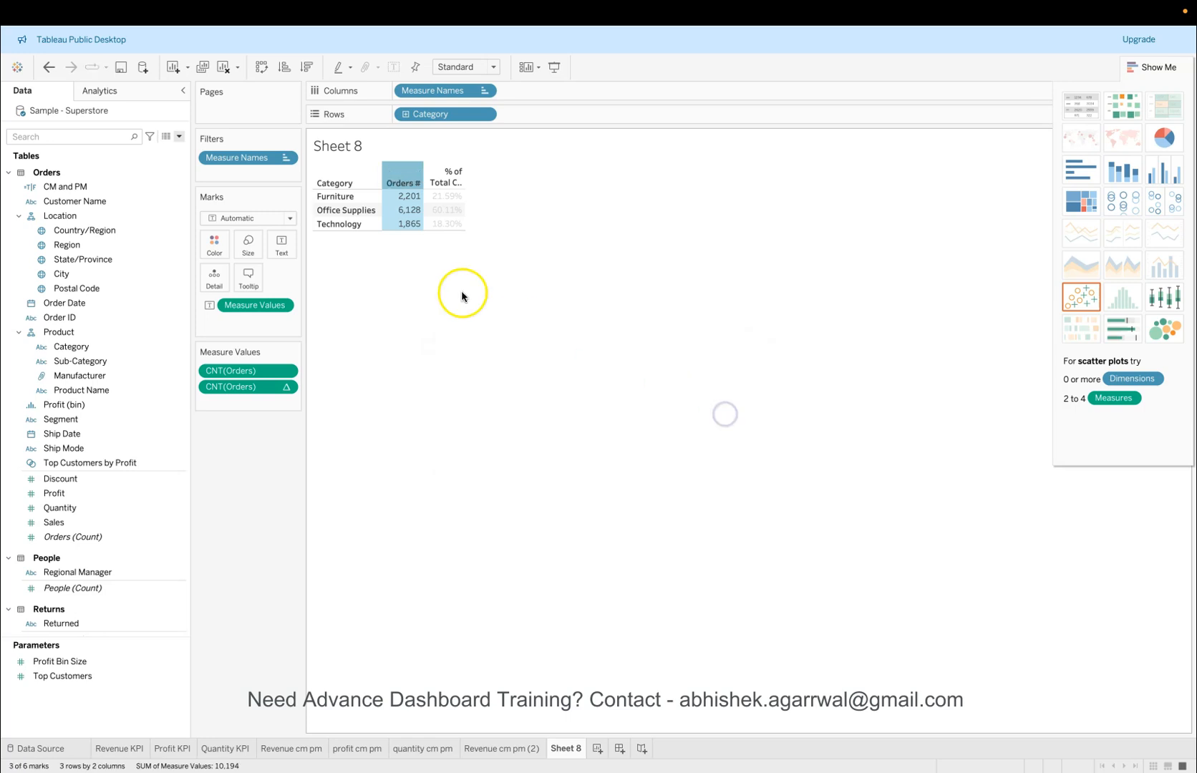
Step: Set the alias of the percent-of-total column header to Orders %
right_click(431, 181)
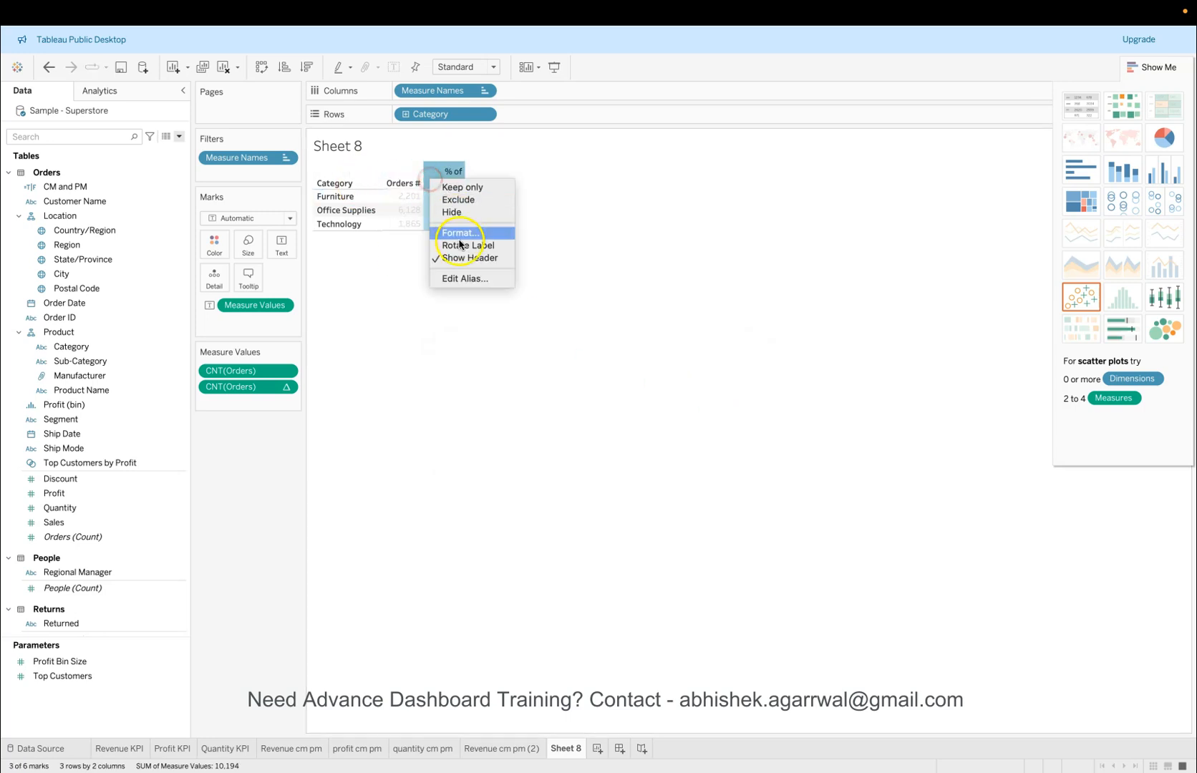
left_click(469, 278)
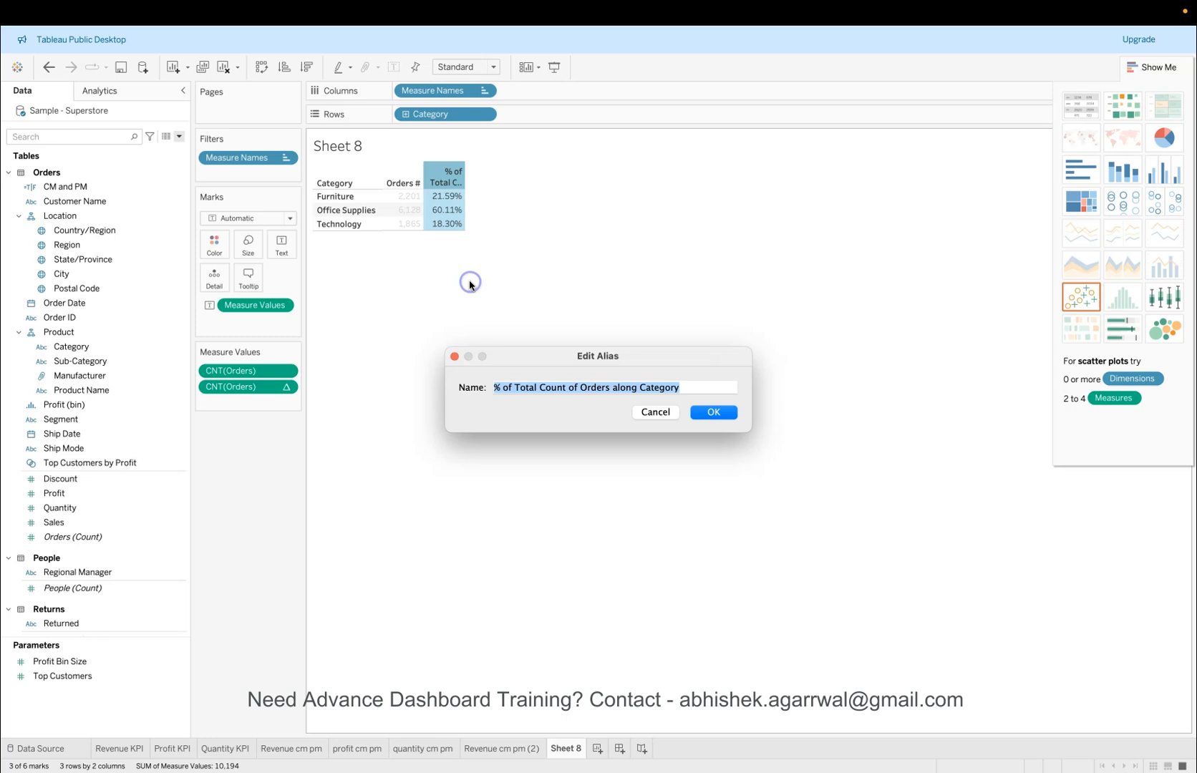
type("$")
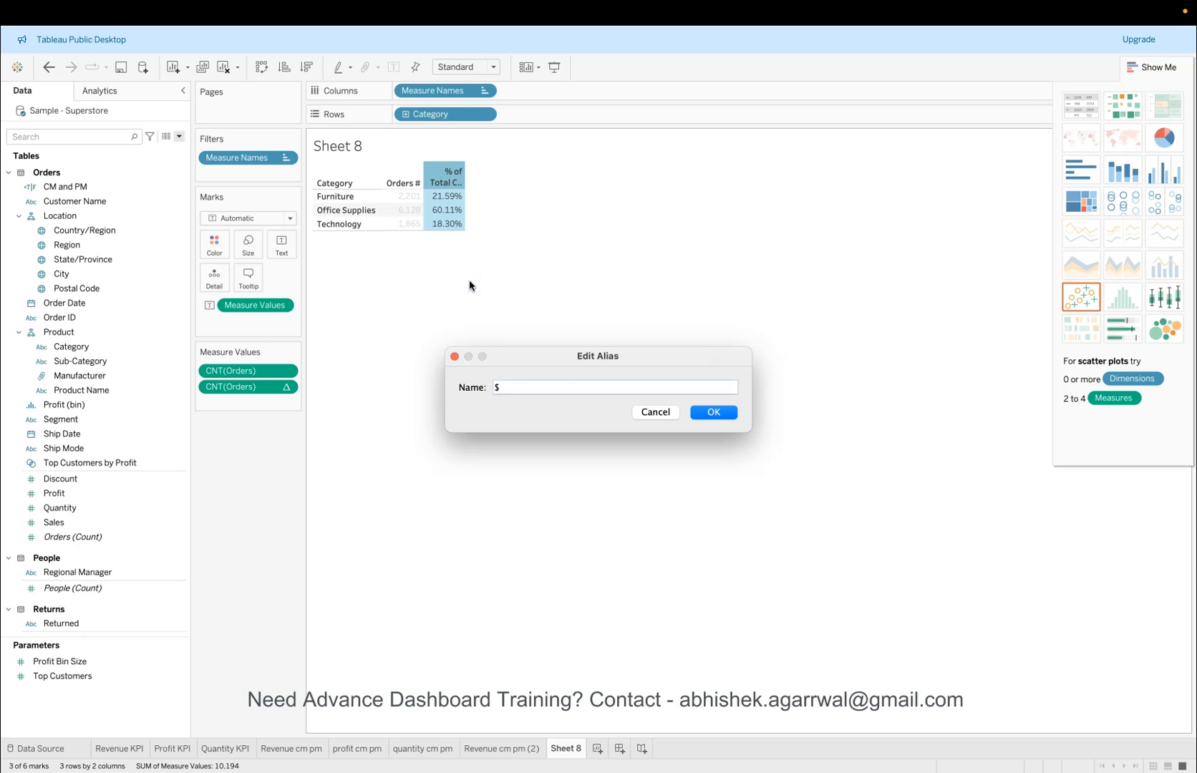
left_click(715, 413)
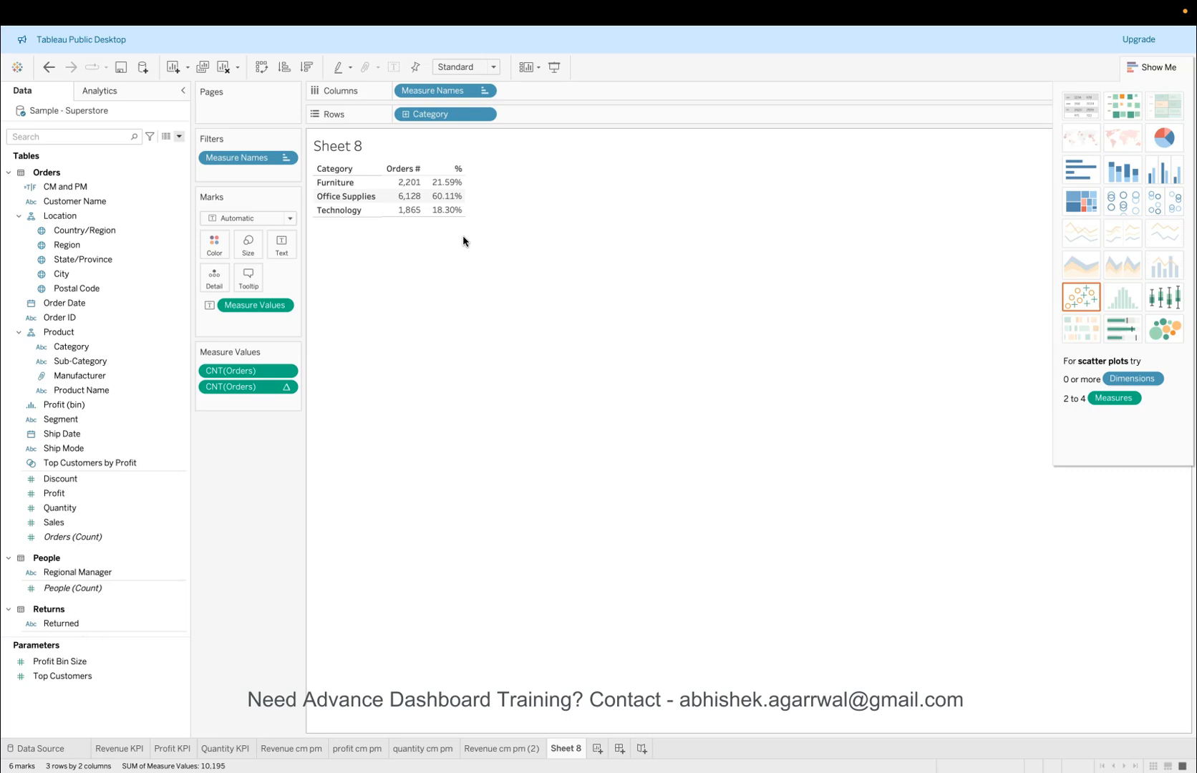
left_click_drag(455, 169, 442, 173)
right_click(442, 173)
left_click(482, 267)
double_click(501, 387)
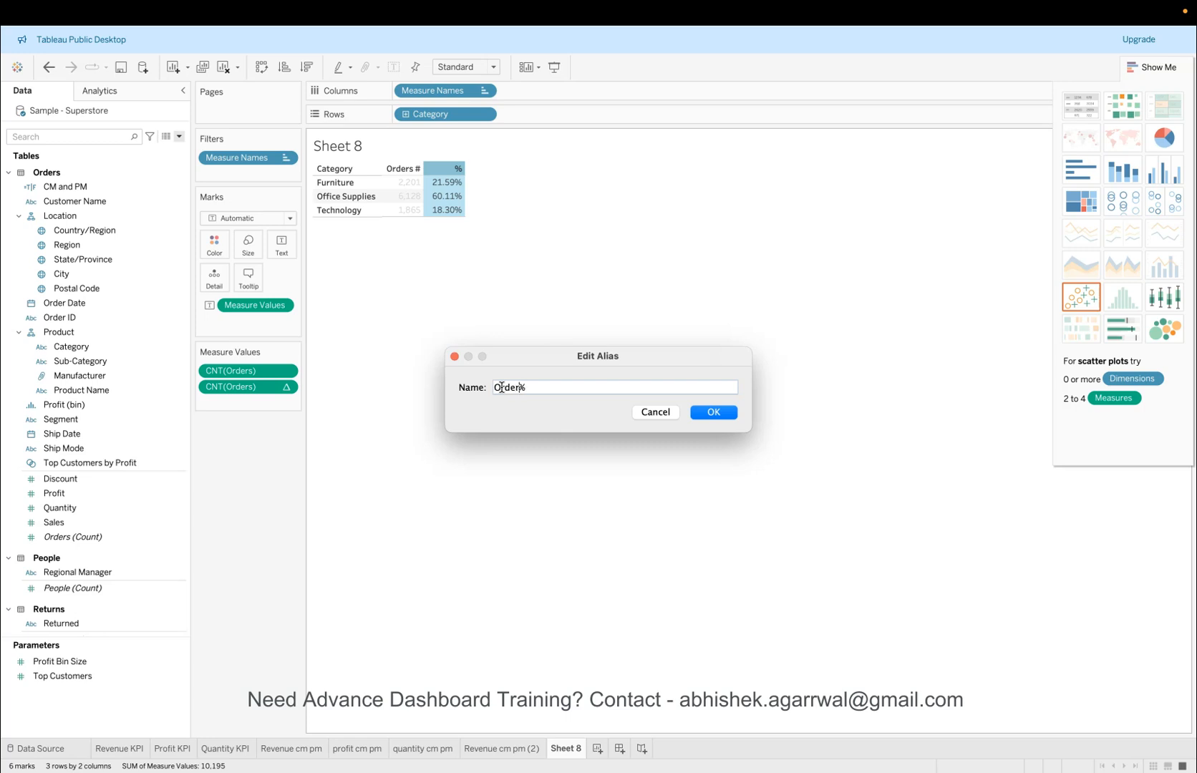
left_click(720, 412)
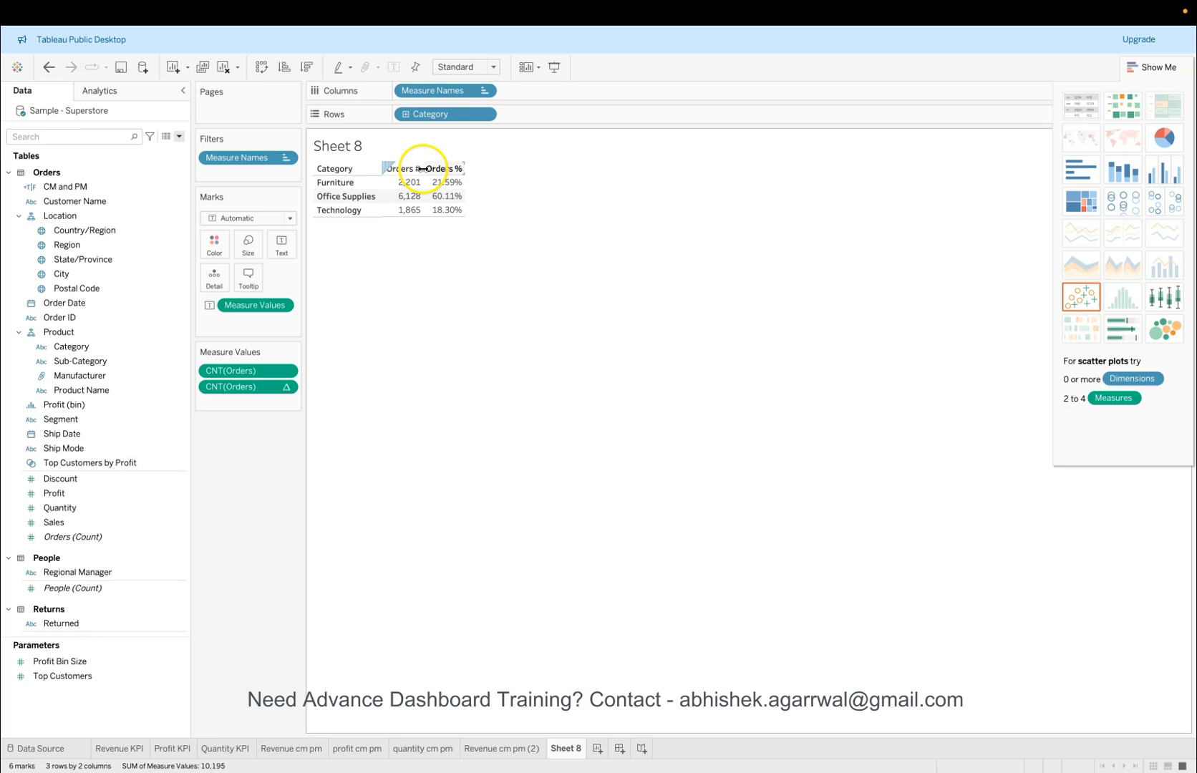
Step: Widen the Orders # and Orders % columns and slightly narrow the Category column
left_click_drag(426, 168, 439, 168)
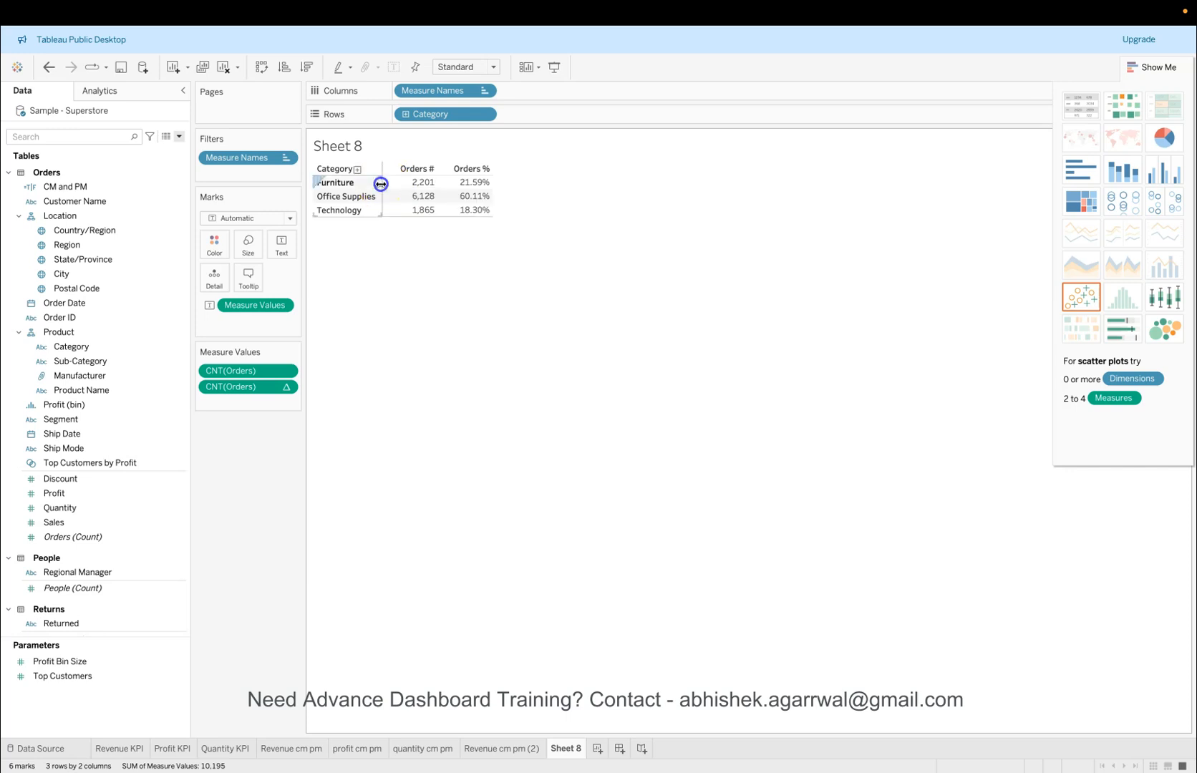
left_click_drag(377, 186, 374, 186)
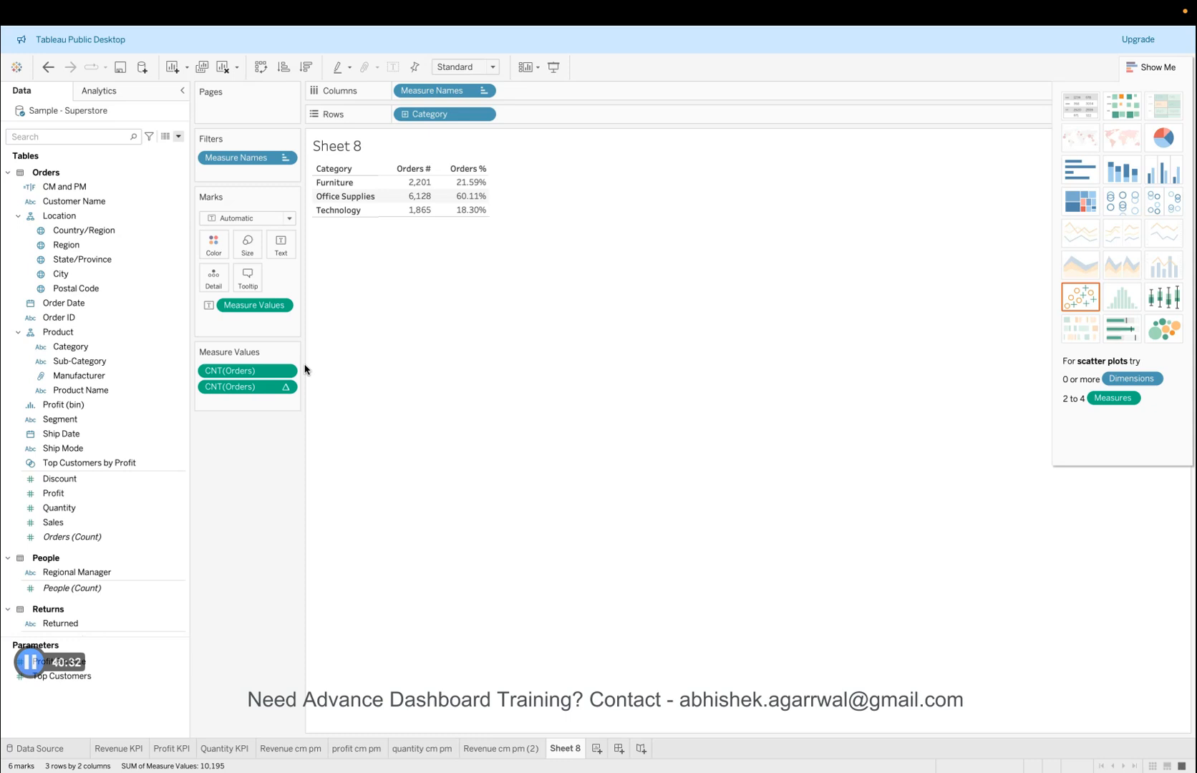
Step: Change the sheet title to Order Classification and set its font to Tableau Semibold
double_click(332, 146)
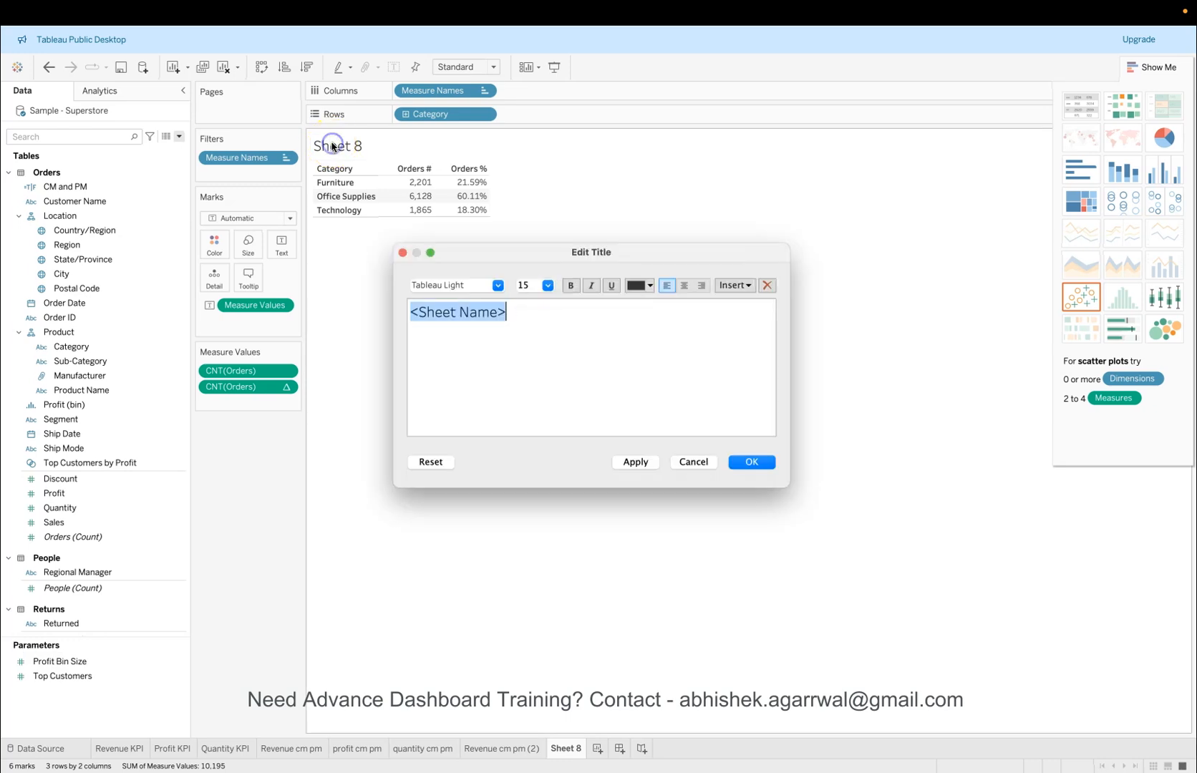
type("Order Classification")
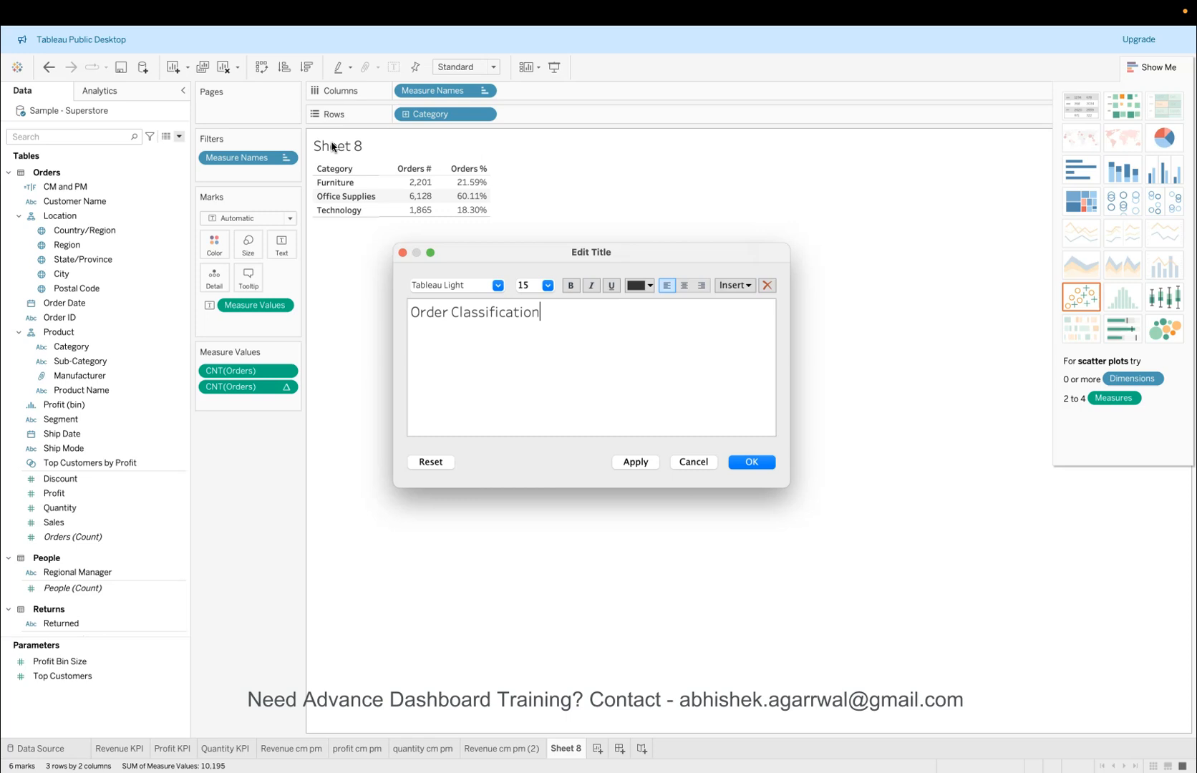
left_click(496, 286)
left_click(493, 333)
left_click(547, 287)
key("super+a")
left_click(496, 286)
left_click(500, 335)
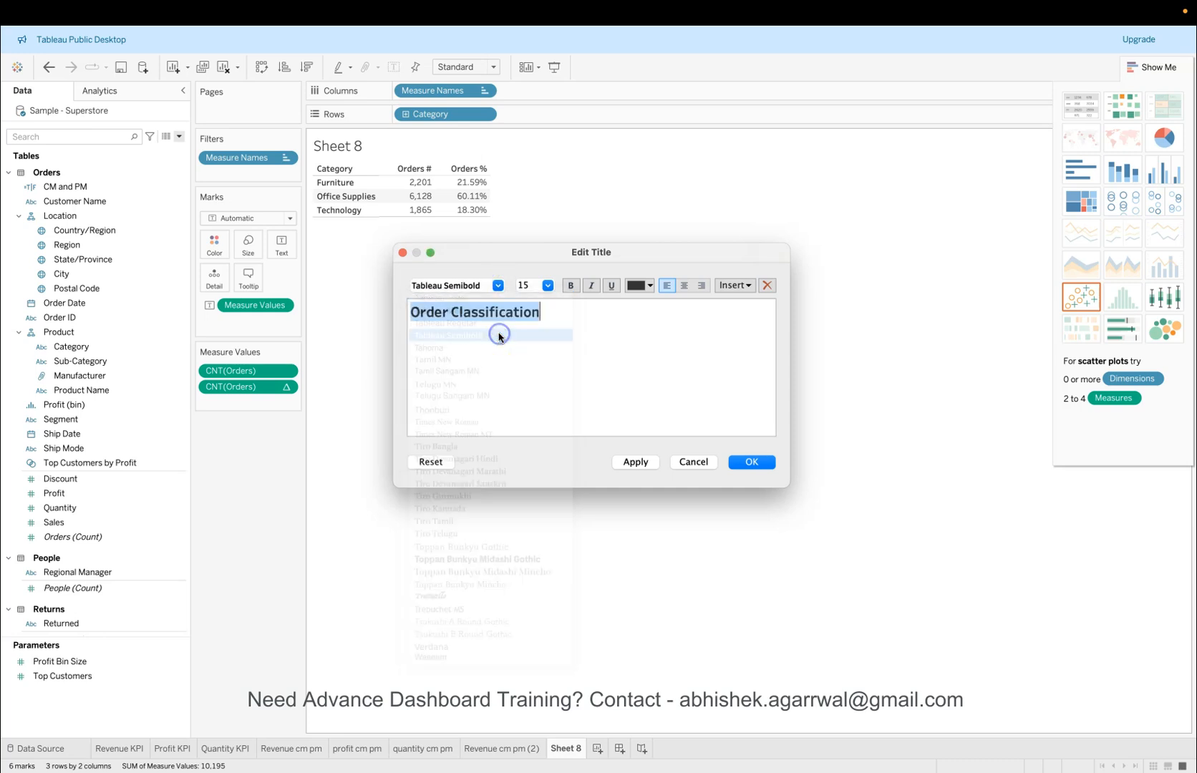
Step: Set the title text to size 10 in a light violet-blue colour and apply the formatting
left_click(548, 286)
left_click(543, 318)
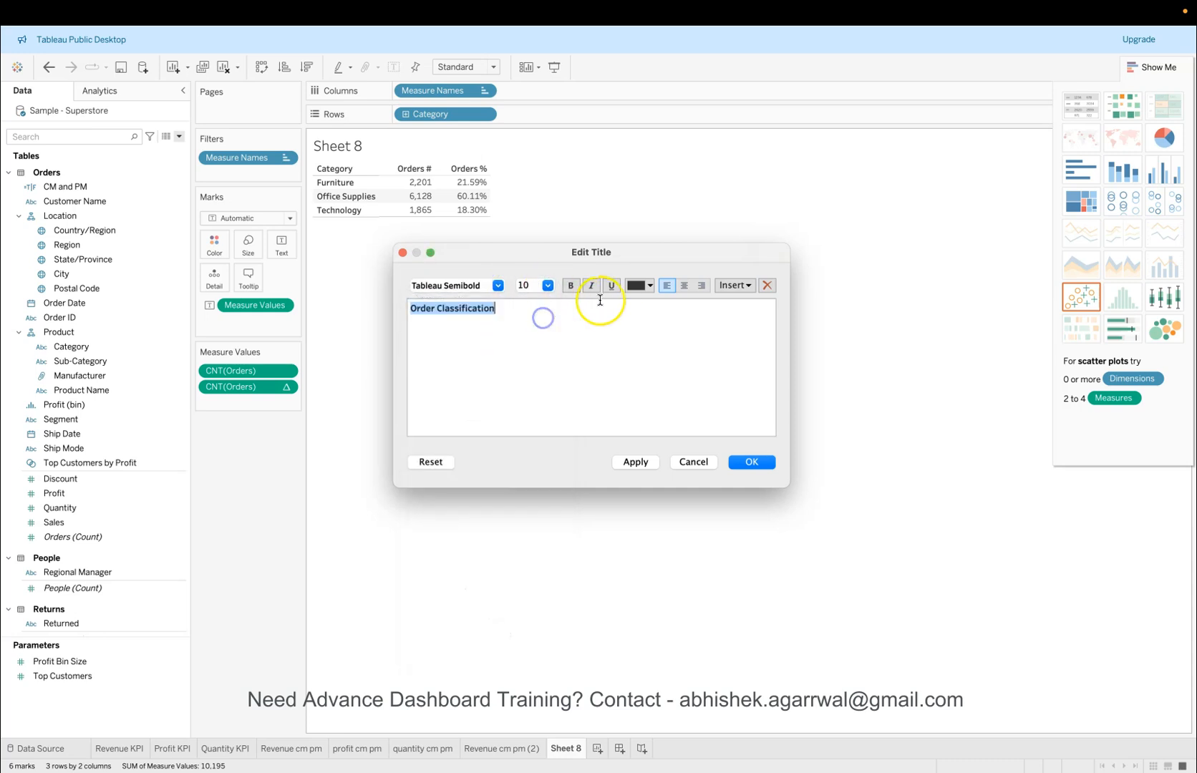
left_click(644, 285)
left_click(633, 349)
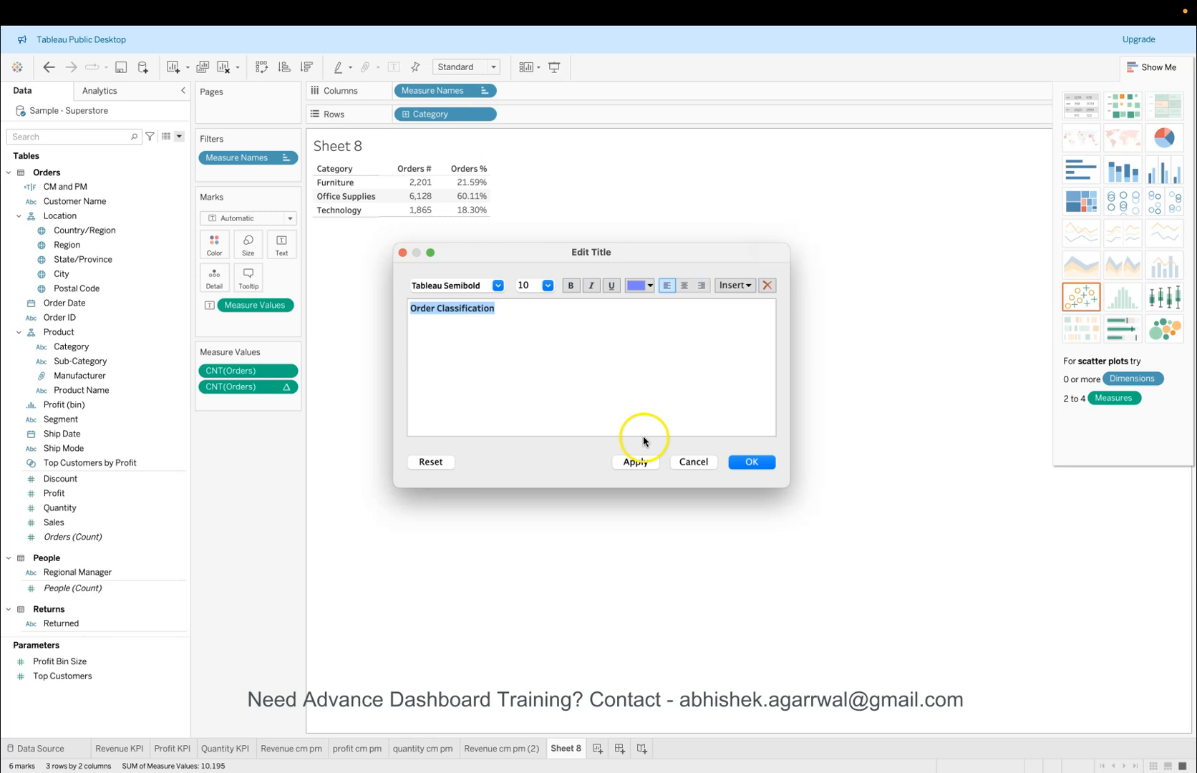
left_click(645, 463)
left_click(751, 464)
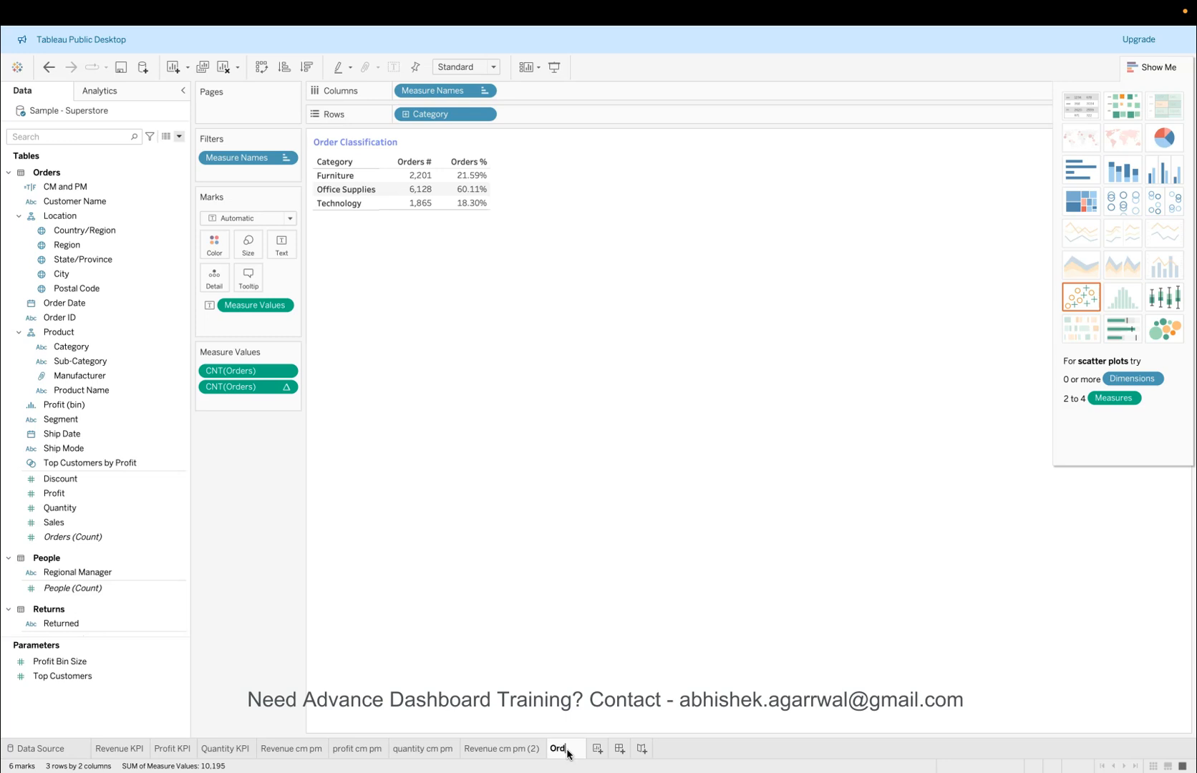
Step: Rename the Sheet 8 worksheet as Orders category
left_click(567, 749)
type("Orders category")
key("Return")
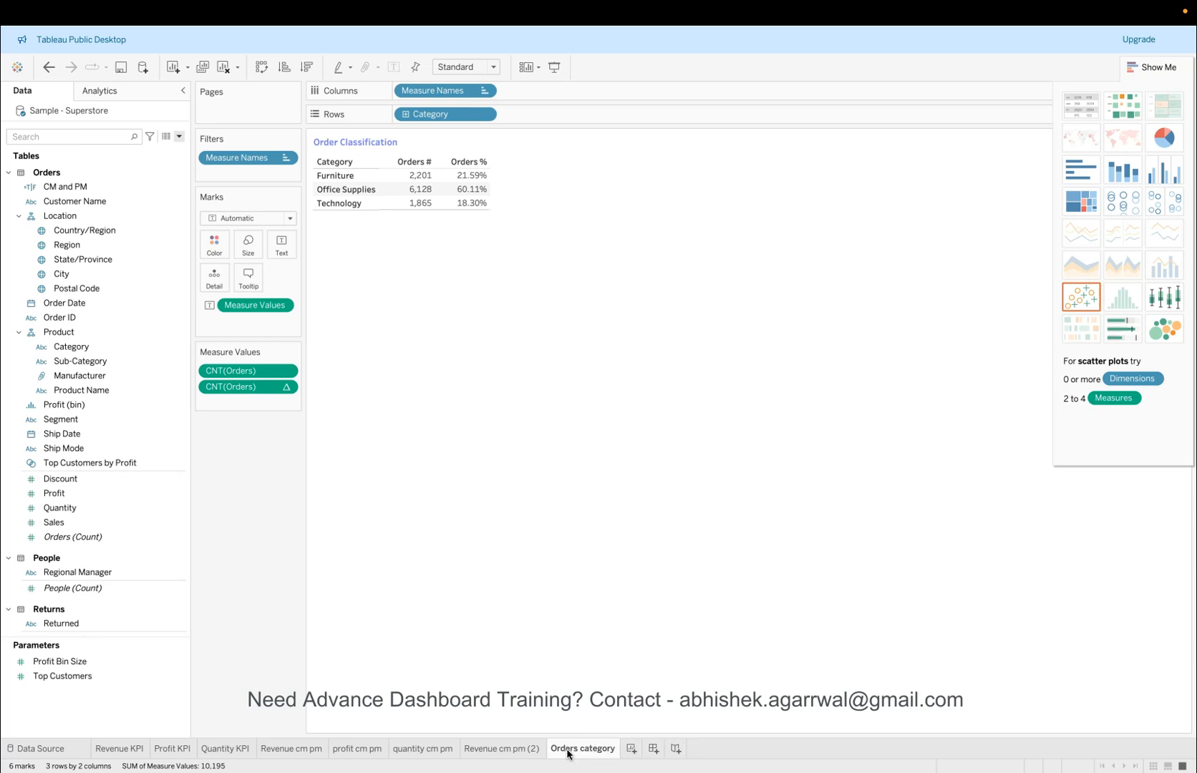
Step: Duplicate the Orders category worksheet and rename the copy as Orders shipmode
right_click(568, 749)
left_click(610, 638)
left_click(653, 749)
key("End")
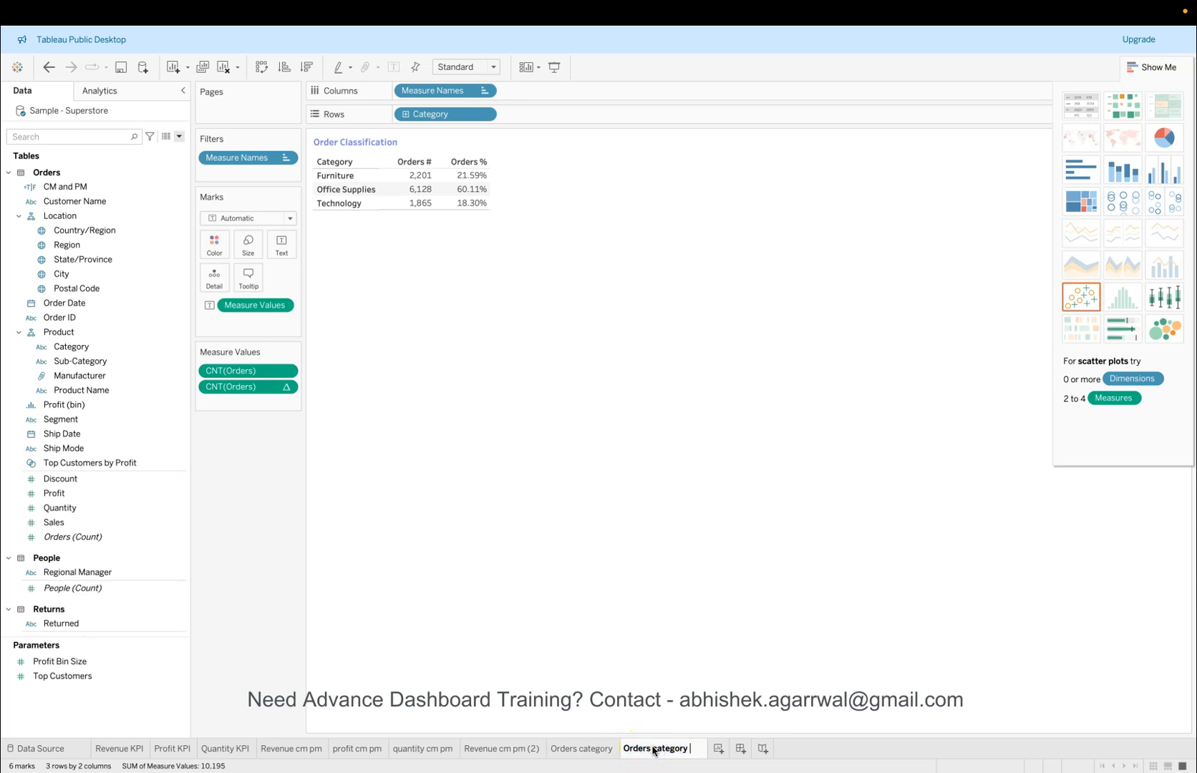
type("shipmode")
key("Return")
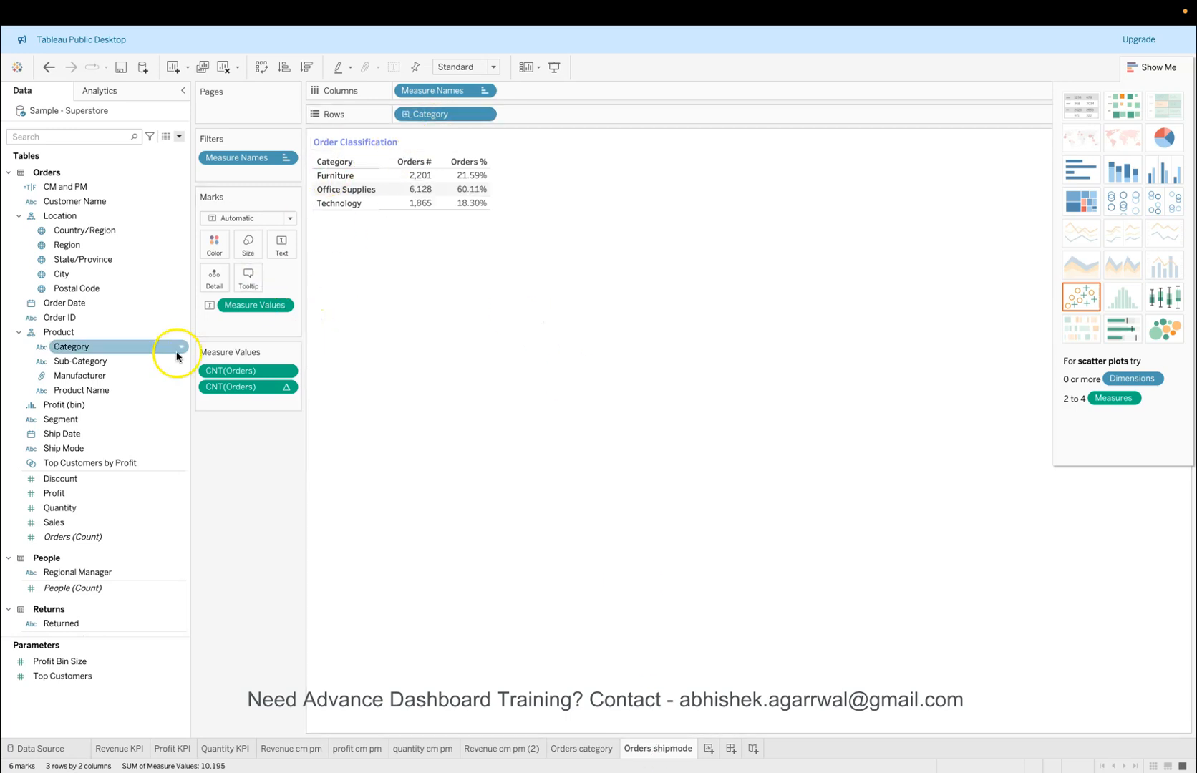
Step: Try to swap Category for Ship Mode on the rows with both order measures in place, and undo the attempts
left_click(111, 450)
left_click_drag(111, 451, 441, 114)
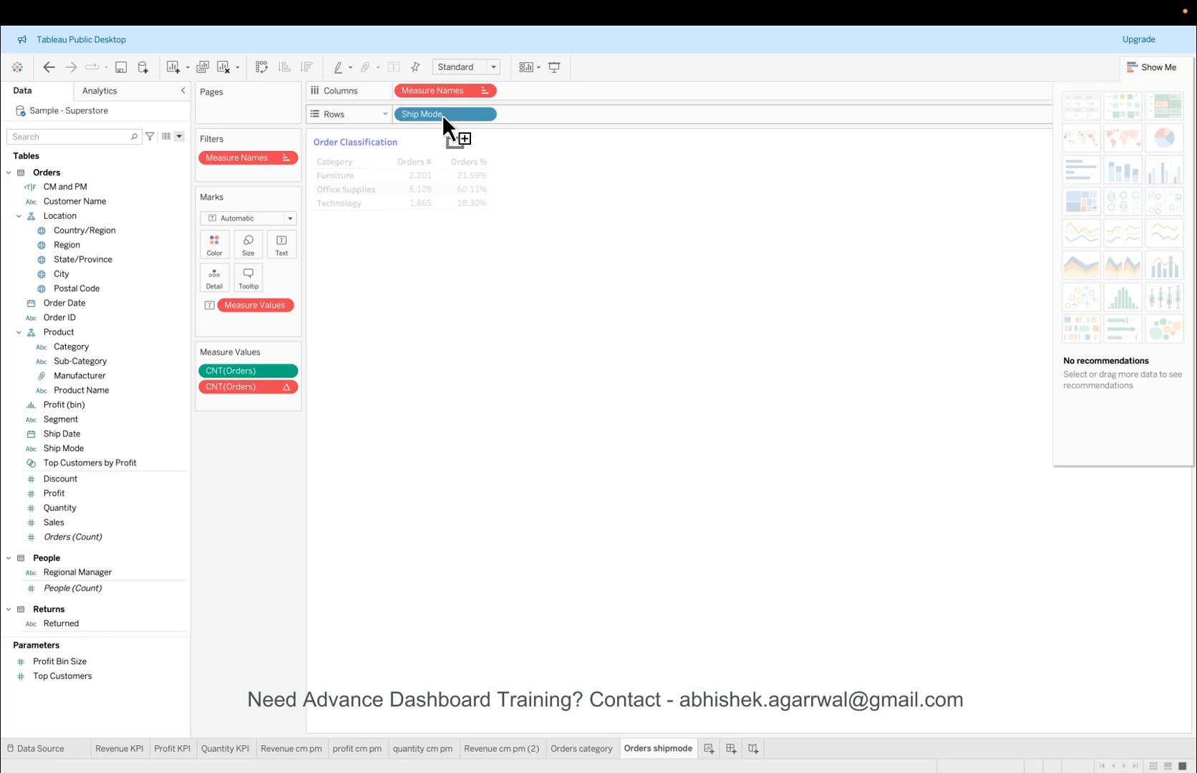
left_click_drag(442, 114, 442, 114)
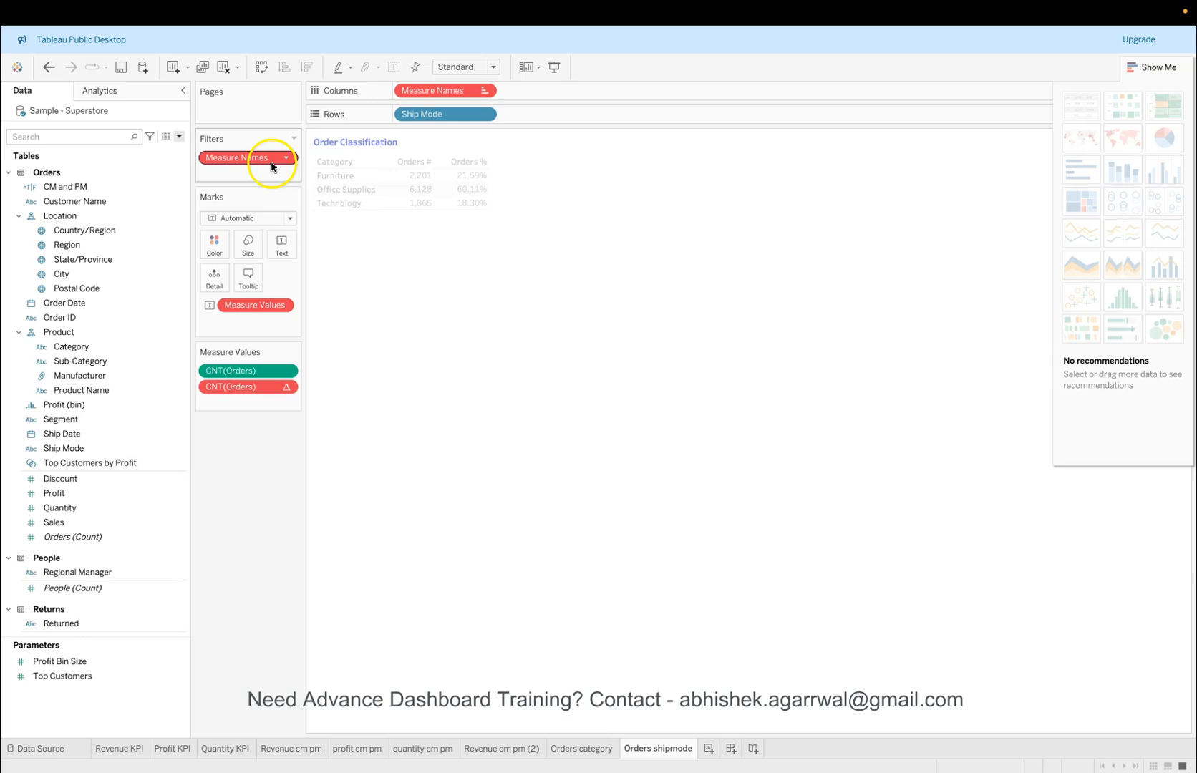
left_click(286, 387)
mouse_move(308, 538)
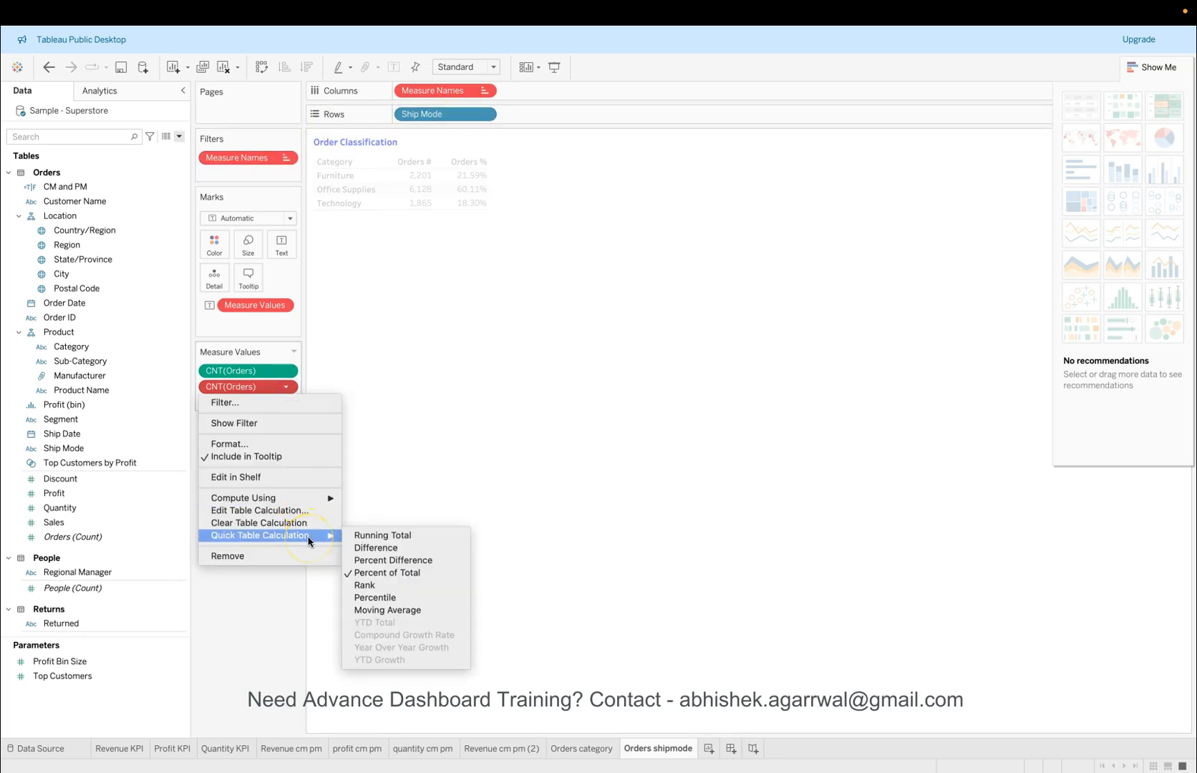
left_click(259, 631)
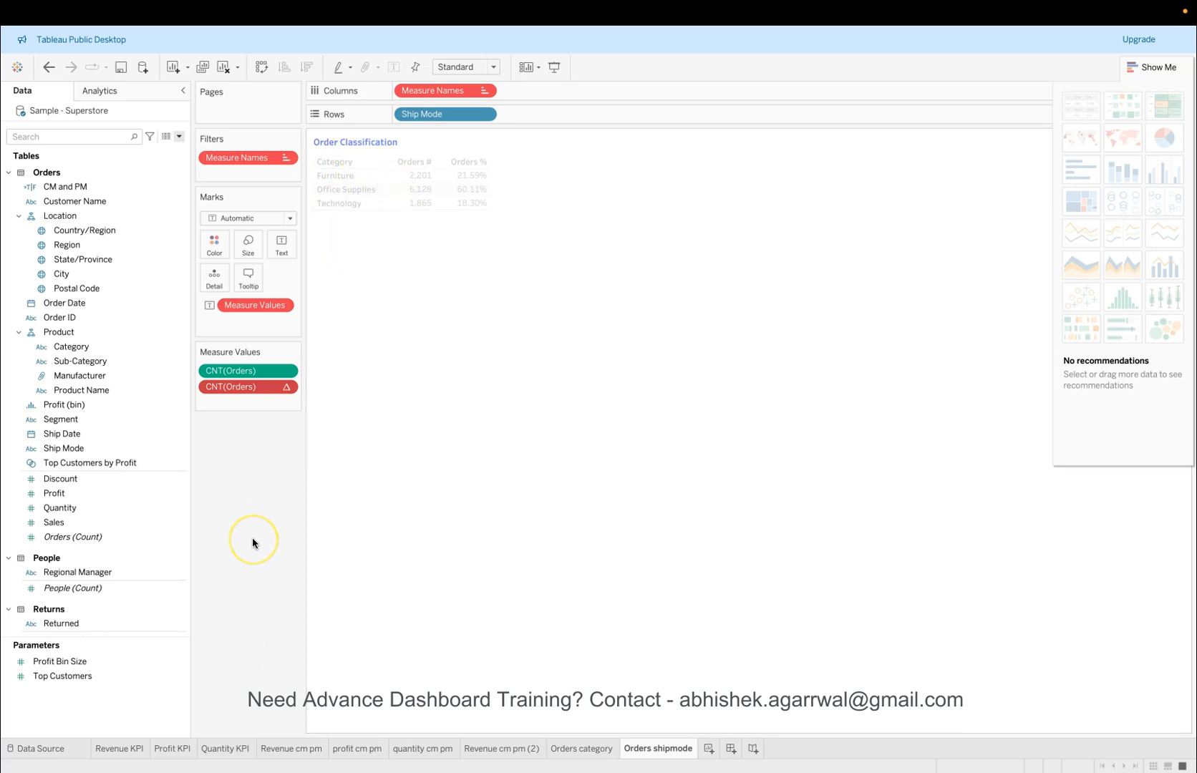
key("super+z")
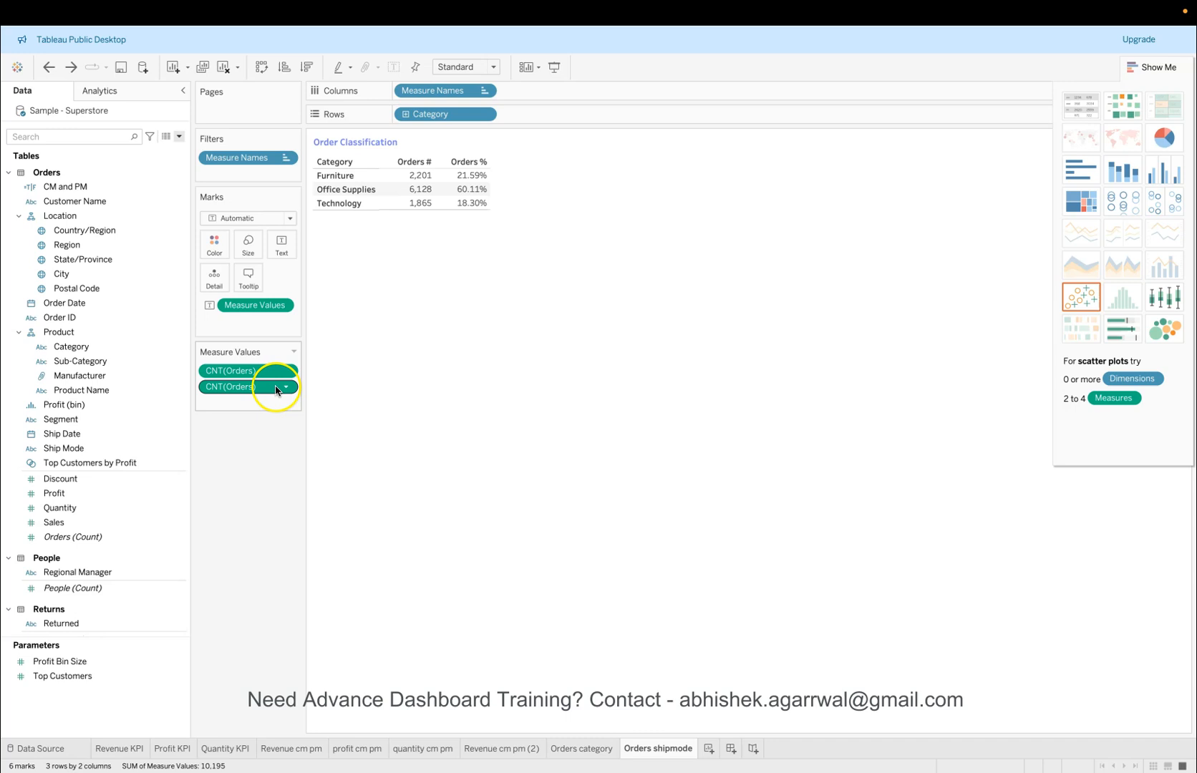
left_click_drag(441, 114, 281, 495)
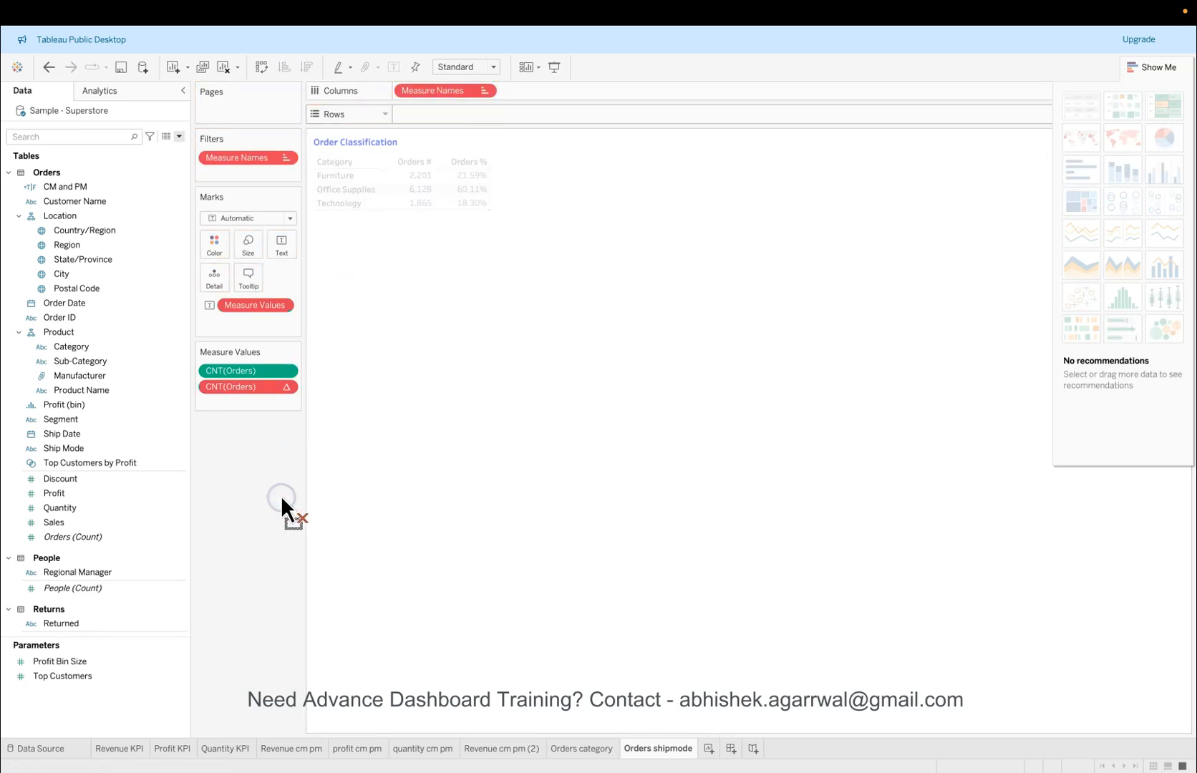
key("super+z")
Step: Remove the percent-of-total order count and replace Category with Ship Mode on the rows
left_click_drag(258, 388, 250, 556)
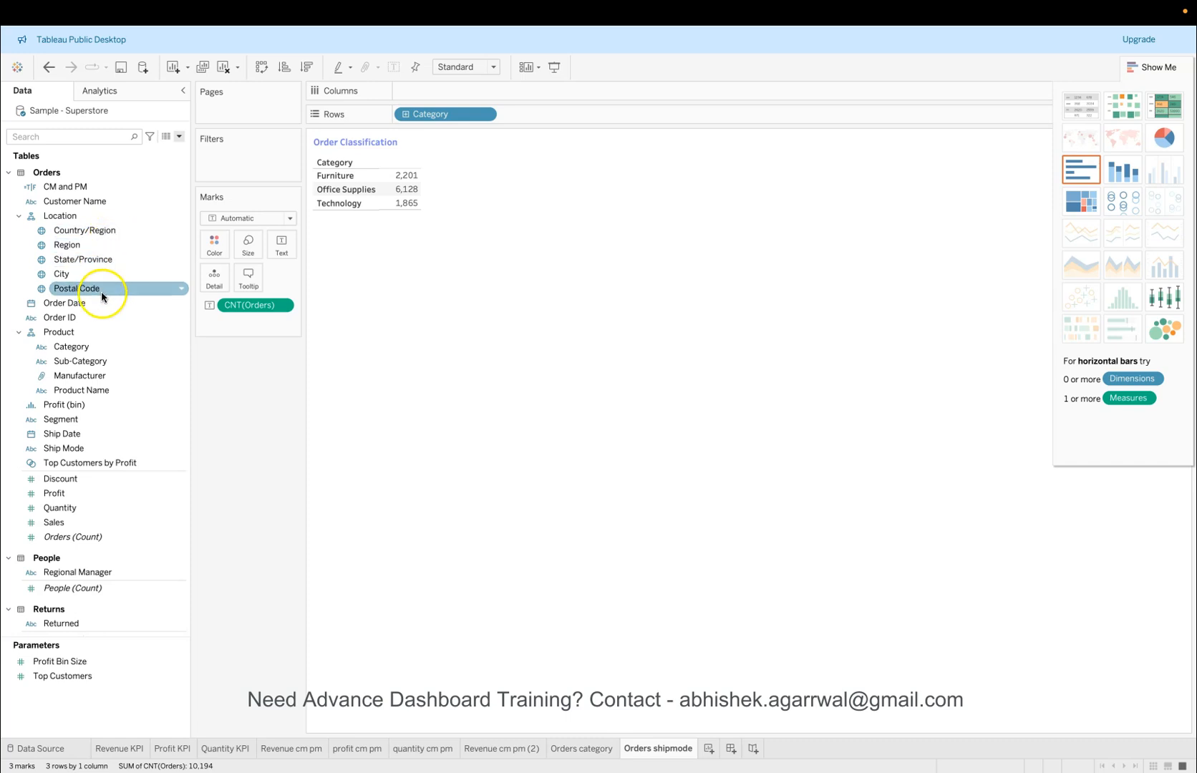
left_click_drag(108, 447, 447, 121)
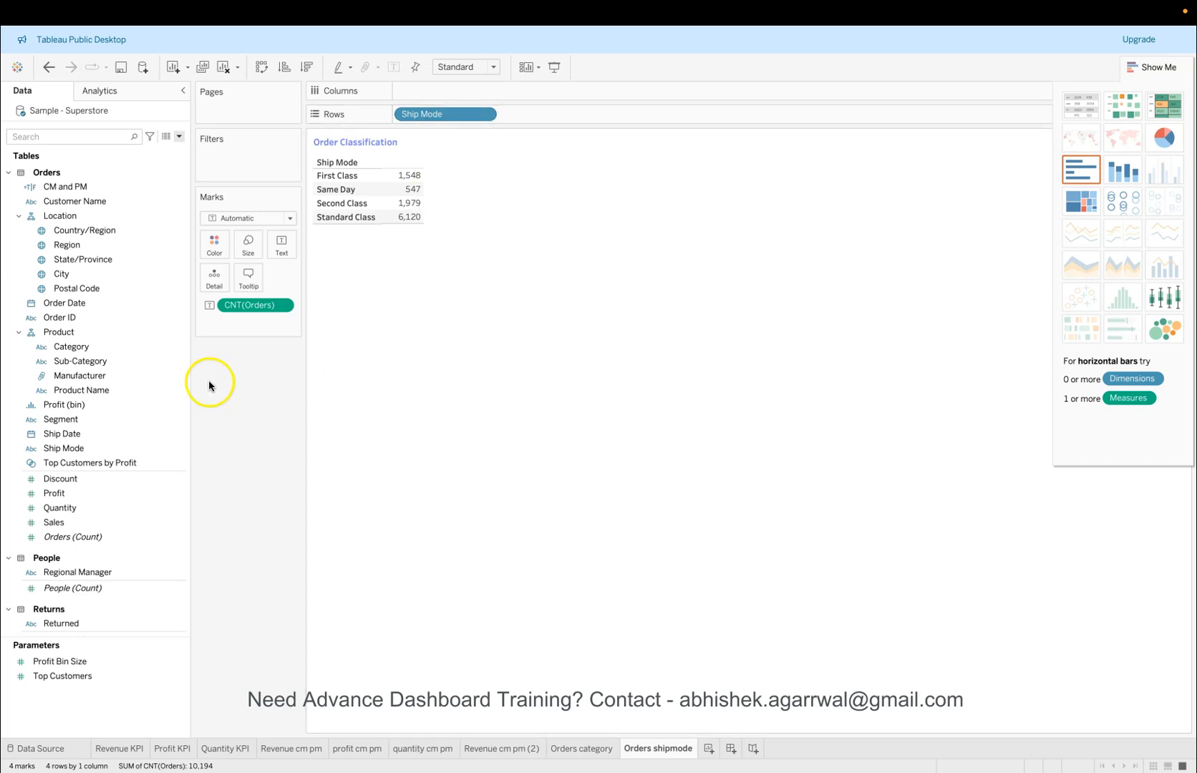
Step: Apply a Percent of Total quick table calculation to the order count
left_click(281, 307)
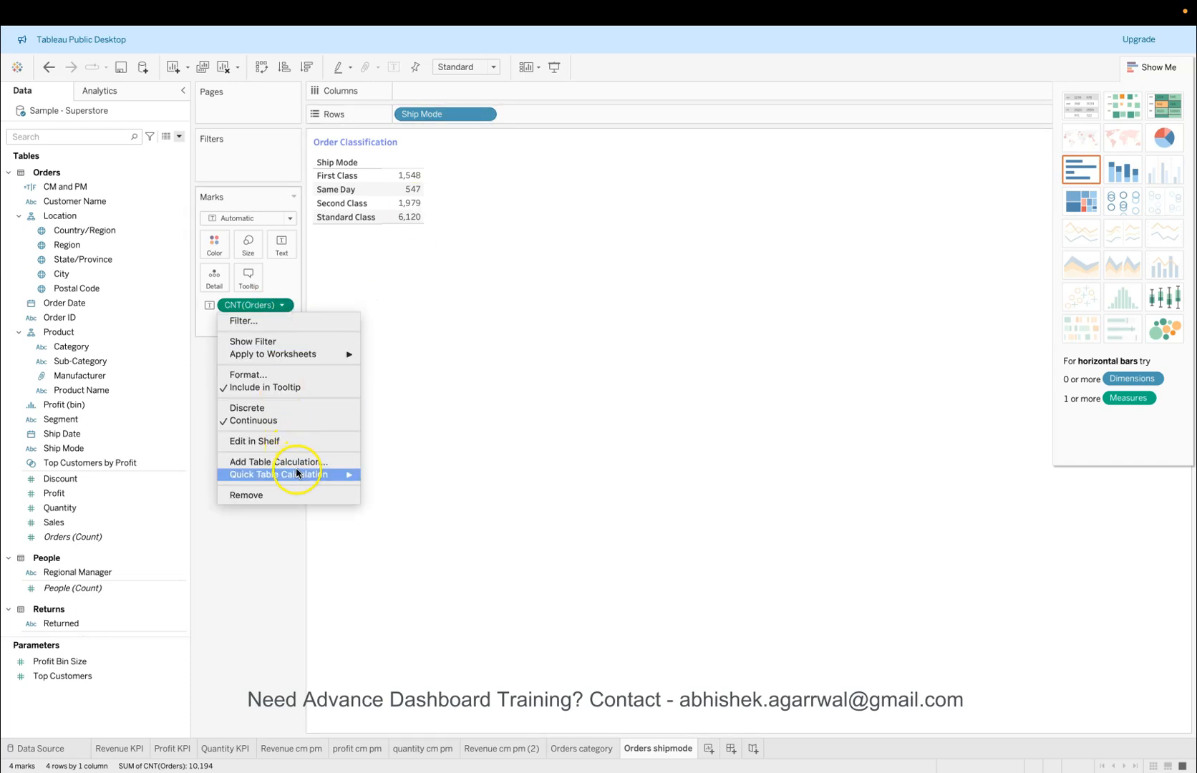
mouse_move(308, 475)
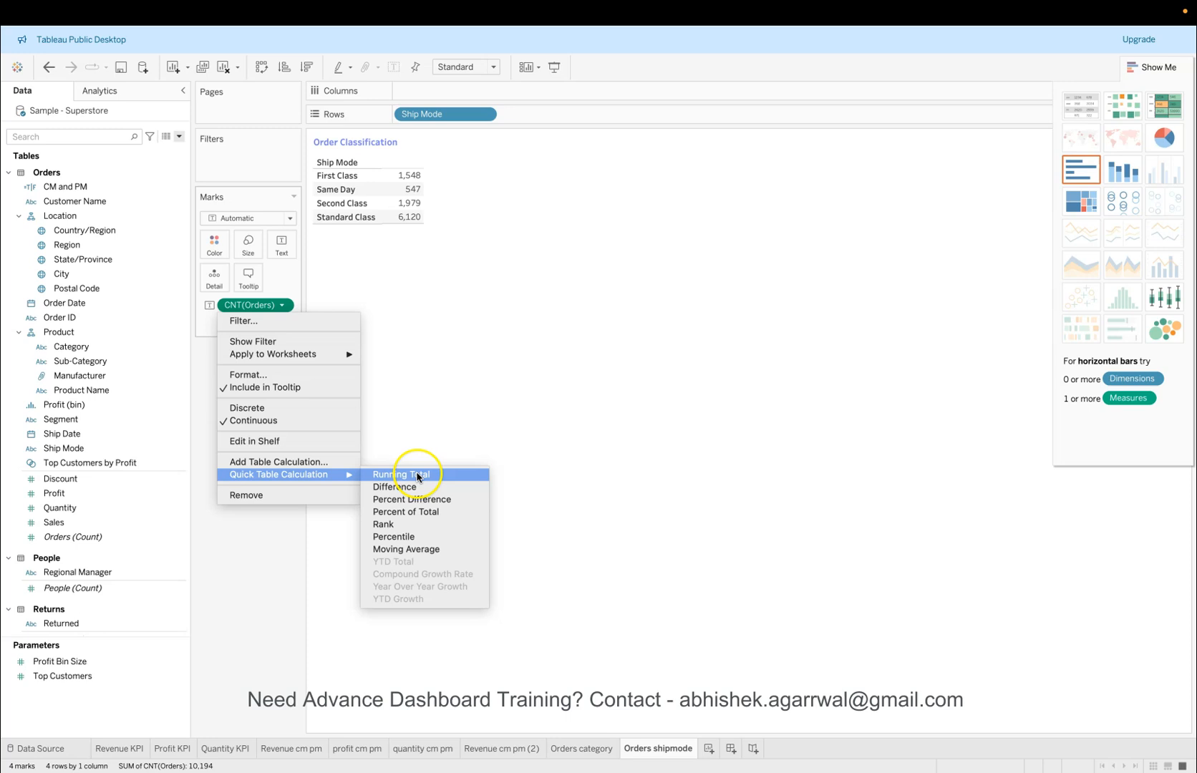
left_click(417, 512)
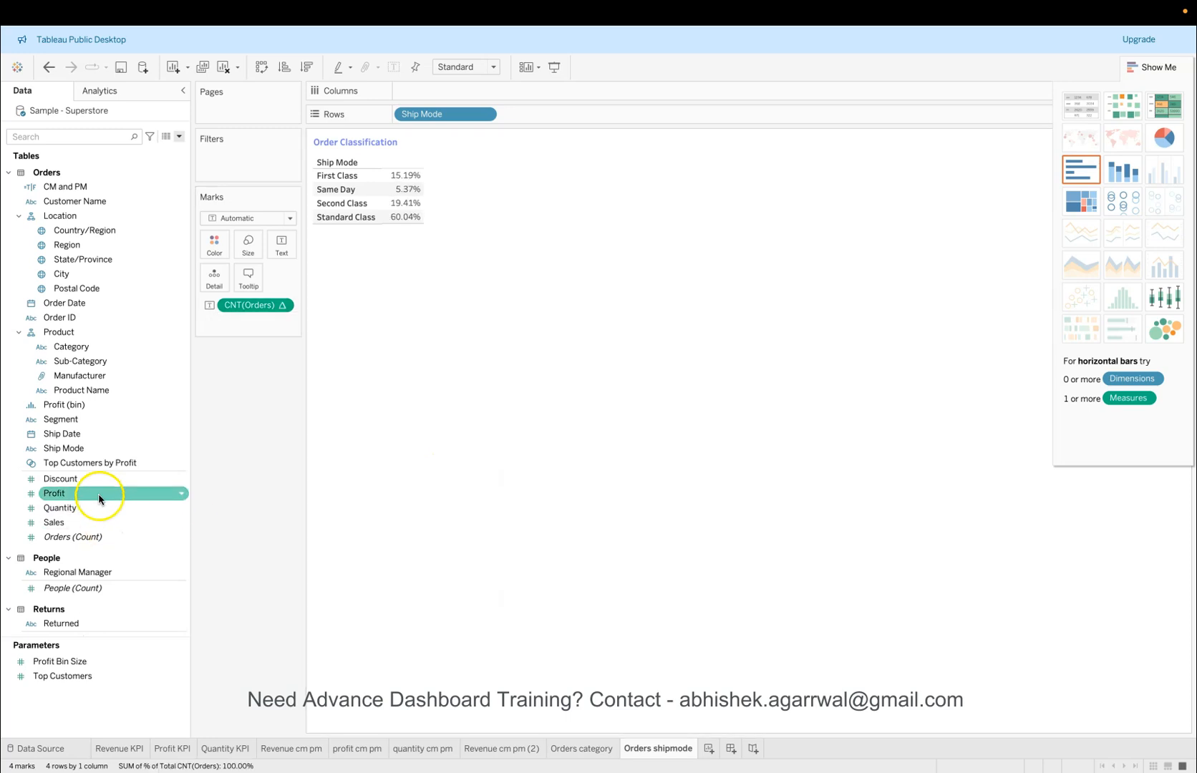
Step: Add Orders (Count) again as text and display both measures as a text table
left_click_drag(101, 536, 277, 243)
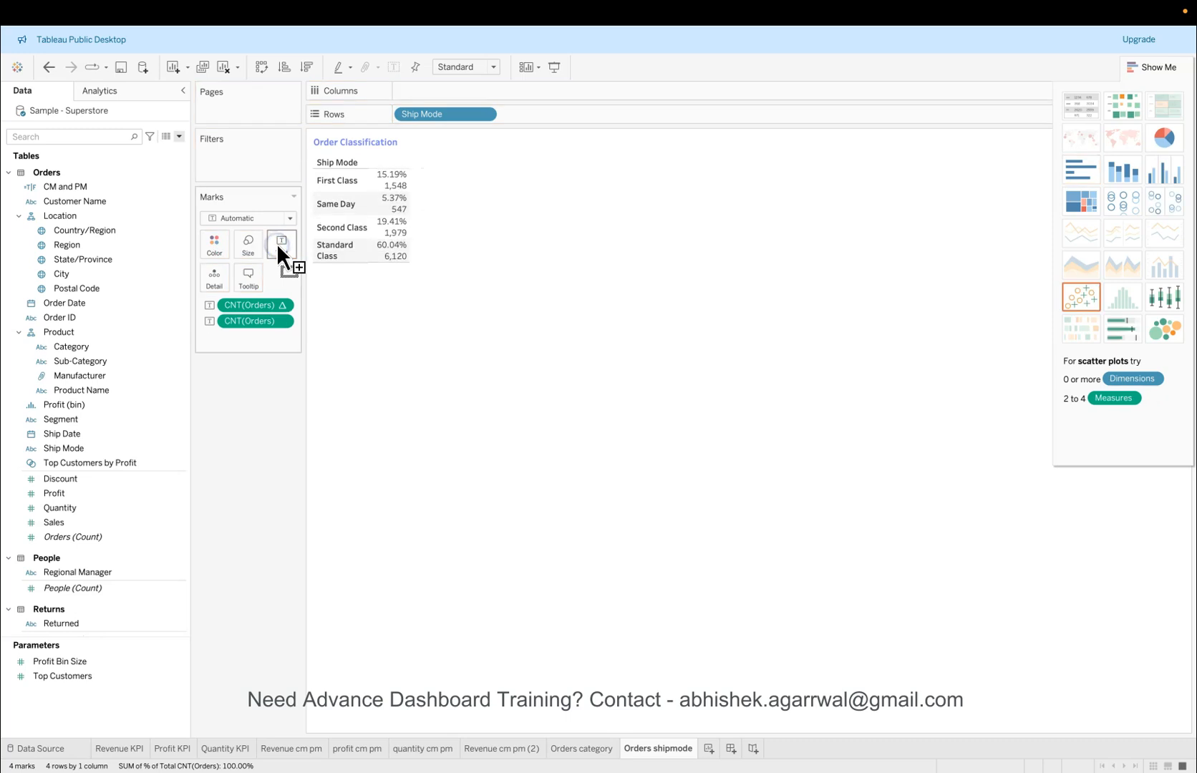
left_click(1080, 104)
left_click(1146, 66)
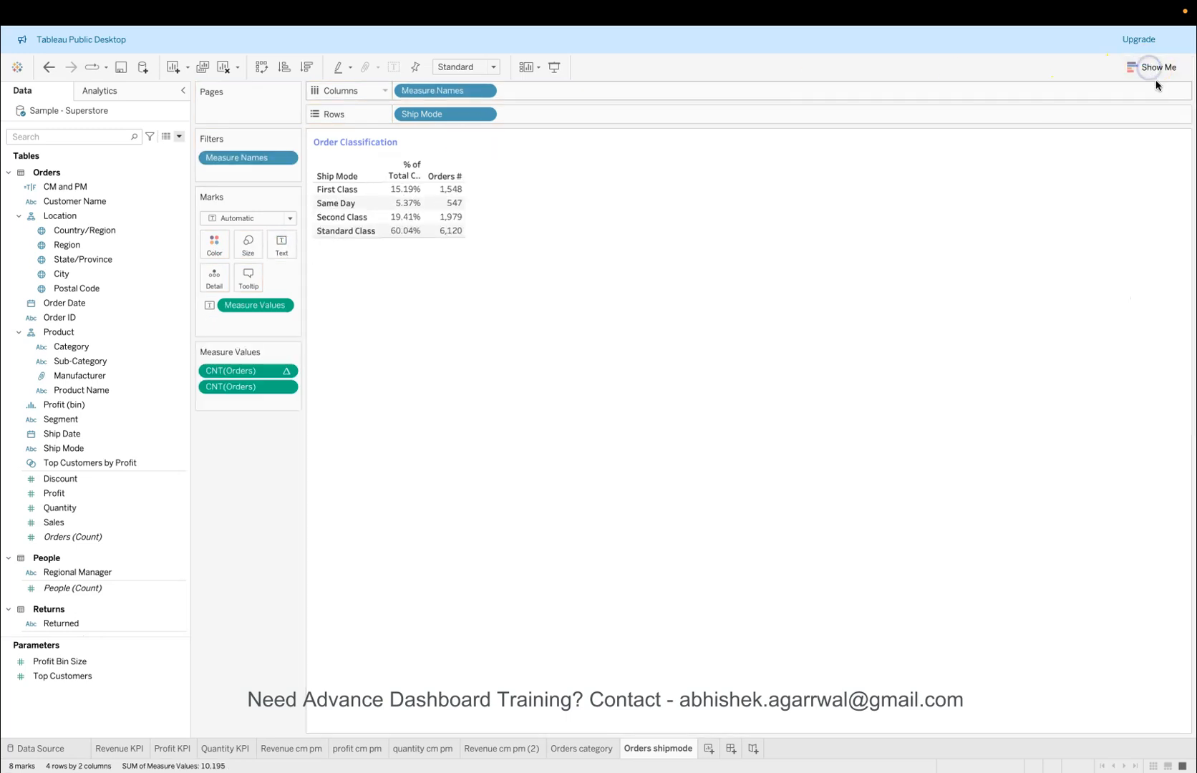
Step: Set the percent-of-total column's alias to Order % and place the plain order count ahead of it
right_click(412, 183)
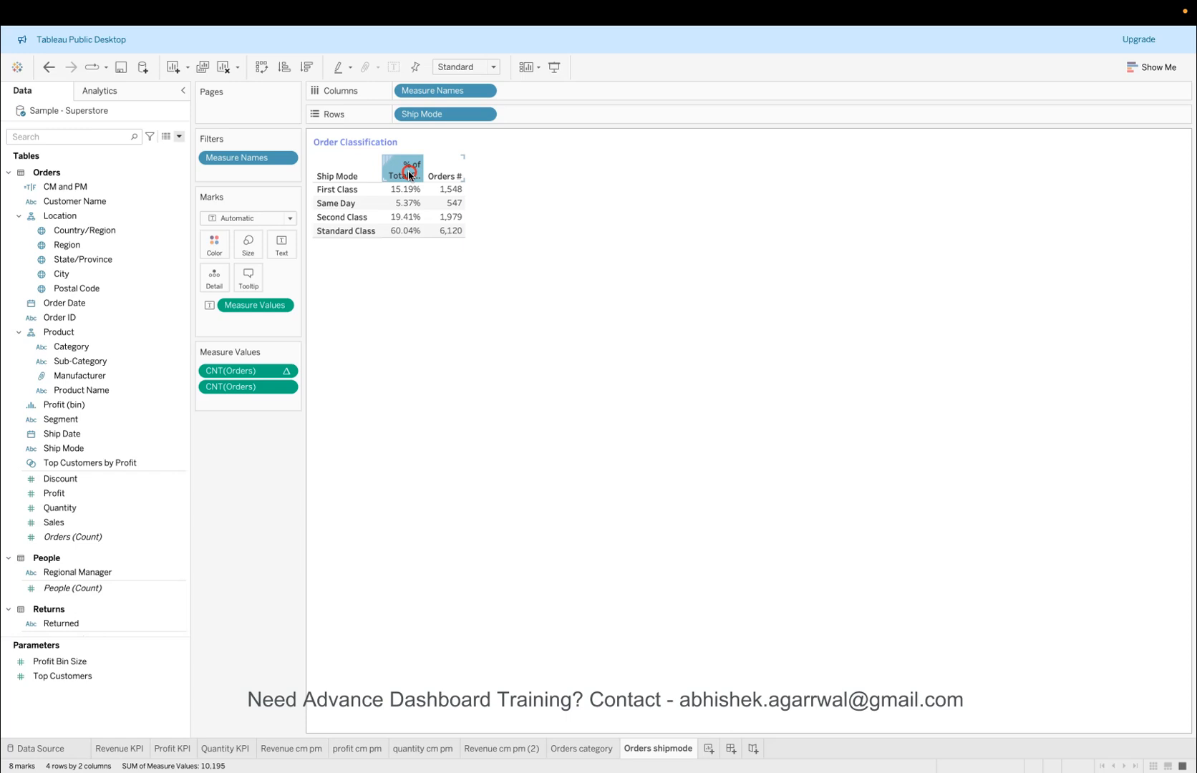
left_click(441, 272)
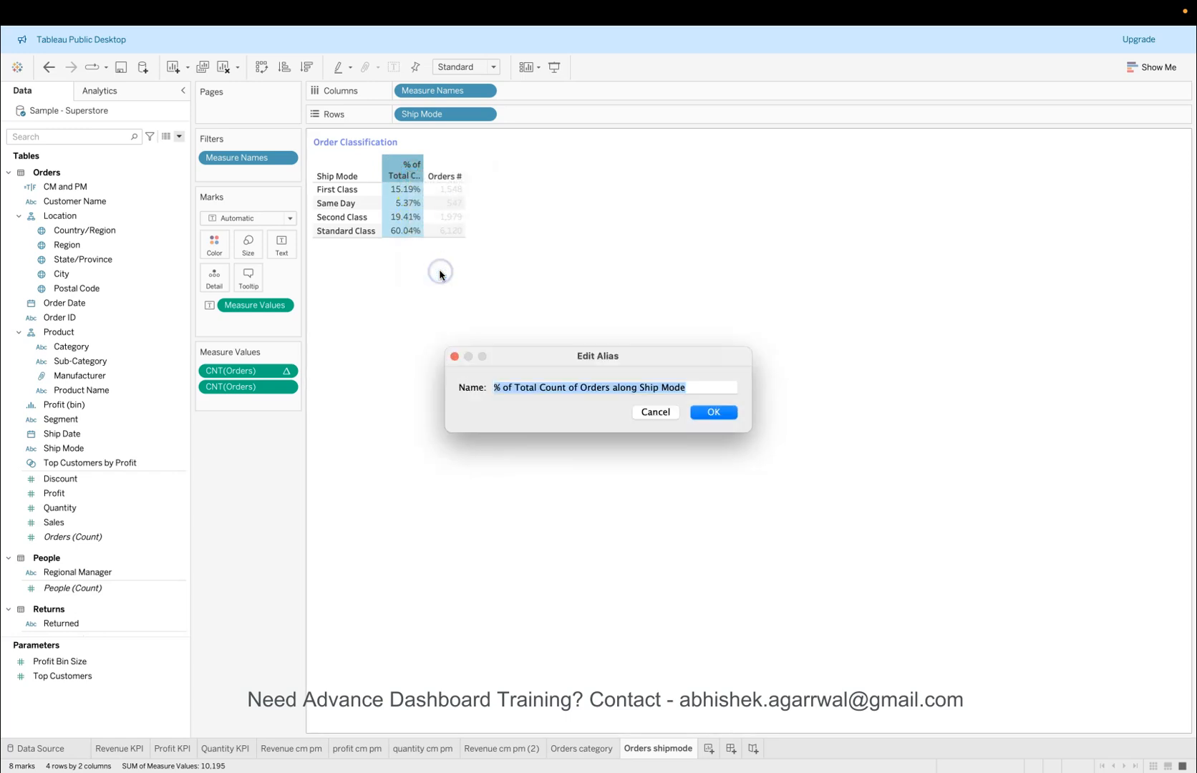
type("Order %")
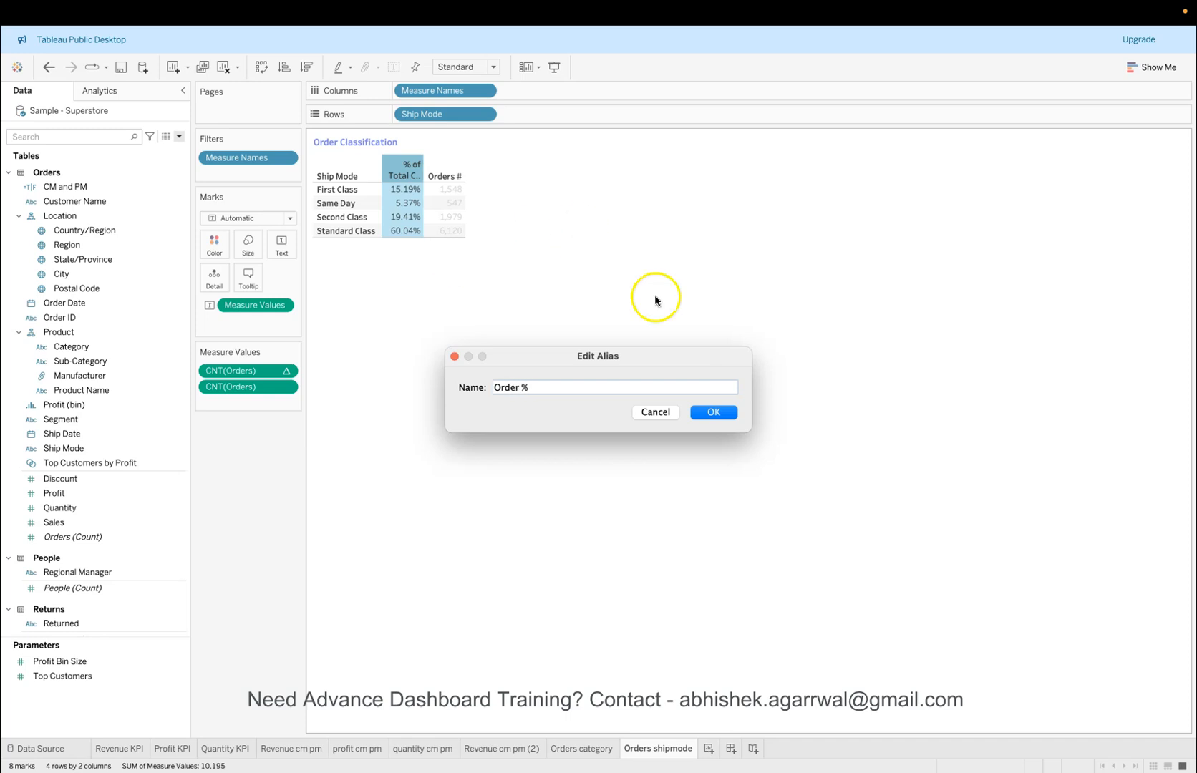
left_click(714, 412)
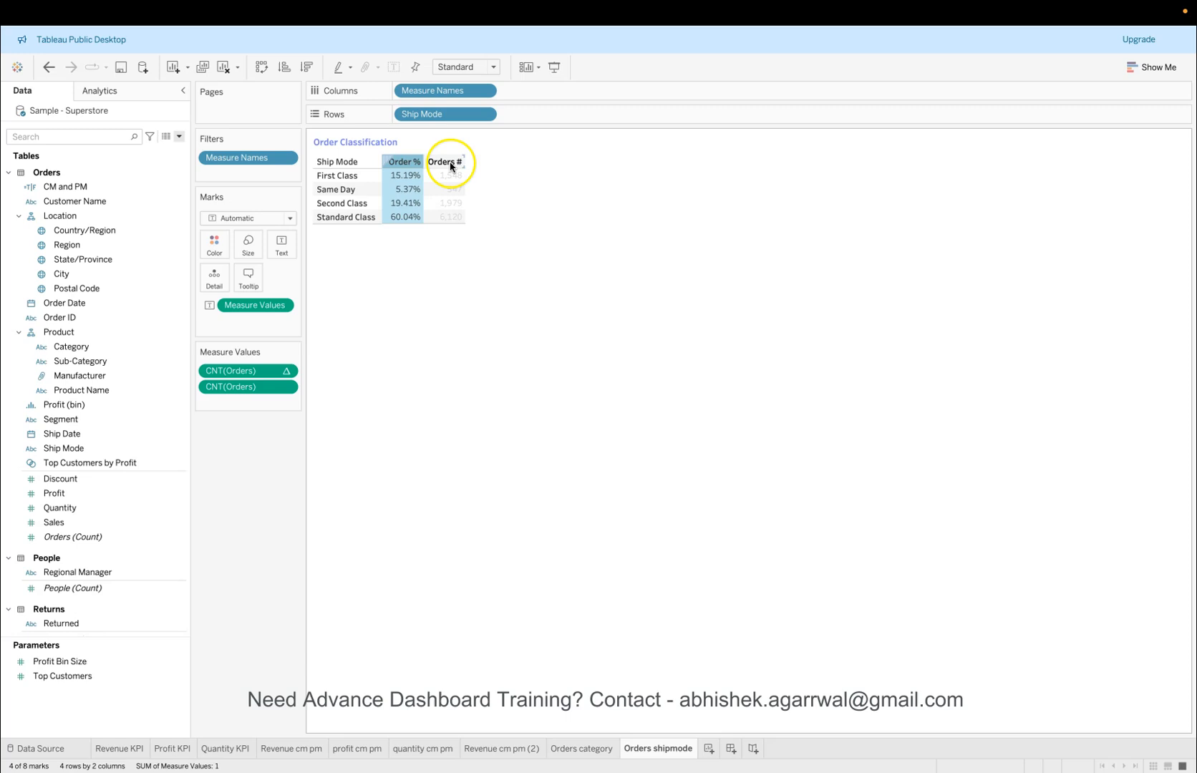
left_click_drag(272, 370, 267, 391)
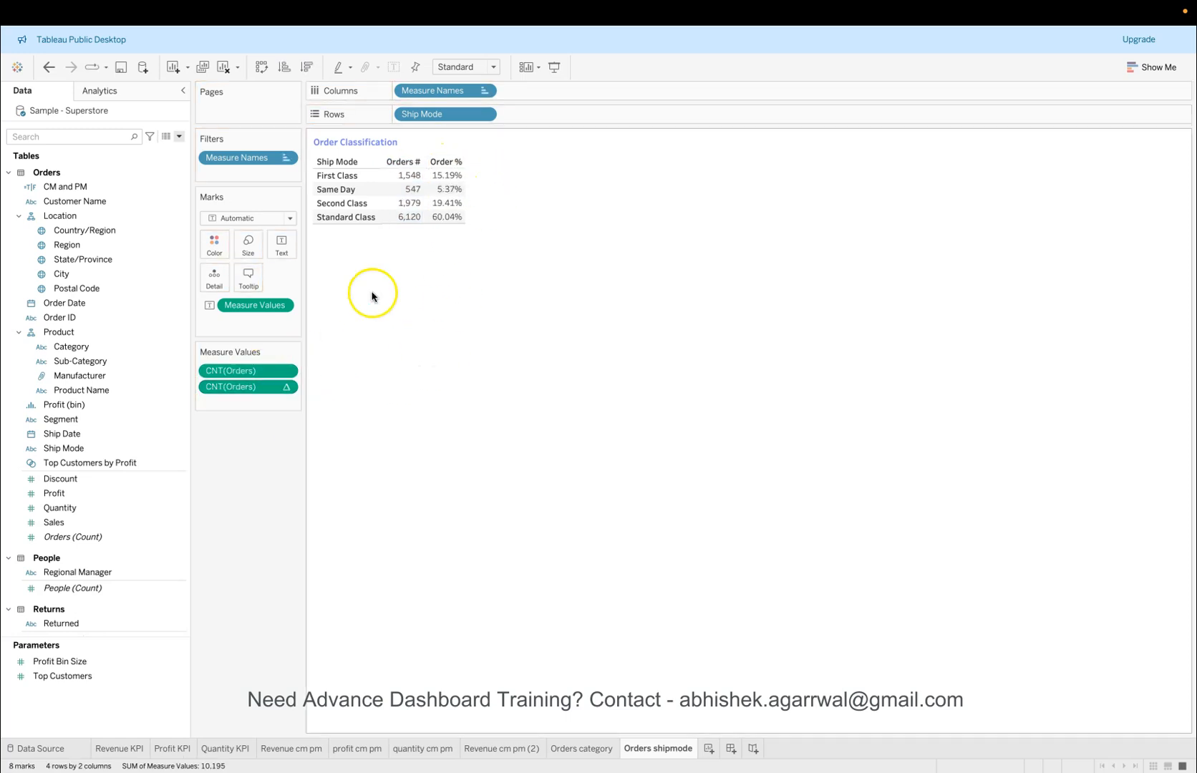
Step: Change the ship mode table's title to Ship Mode Classification
double_click(356, 143)
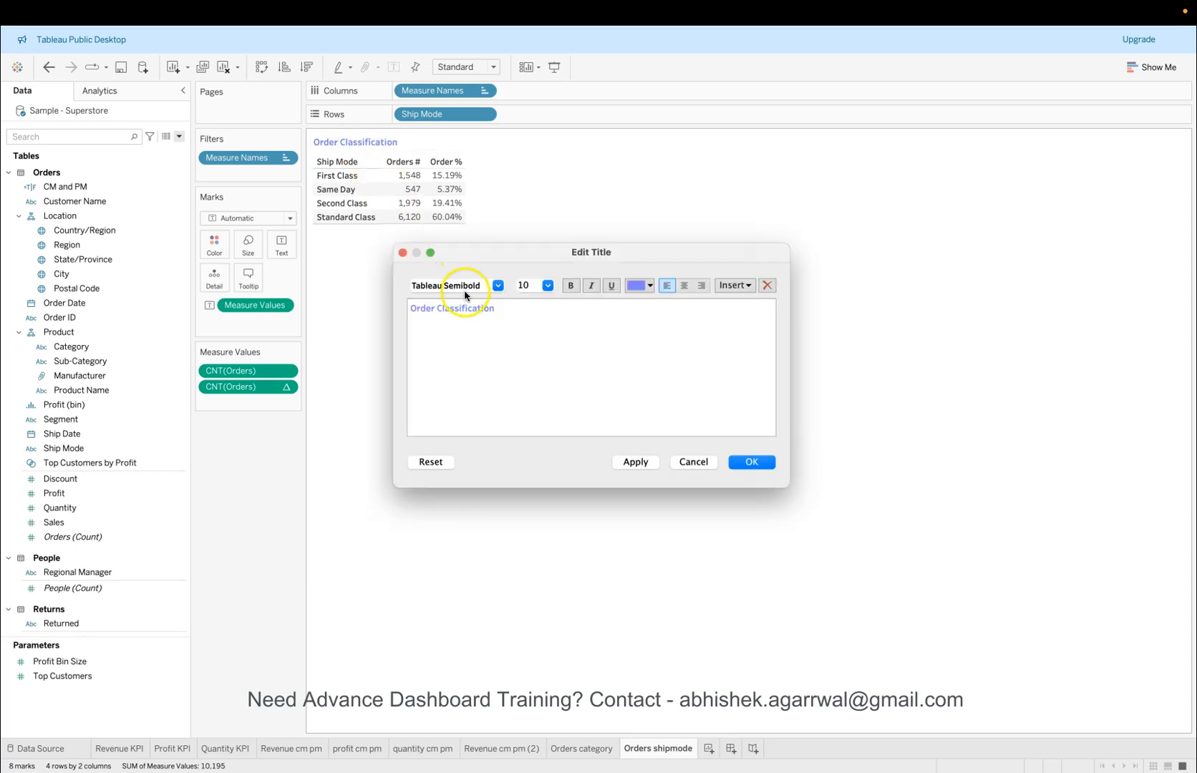
type("Ship Mo")
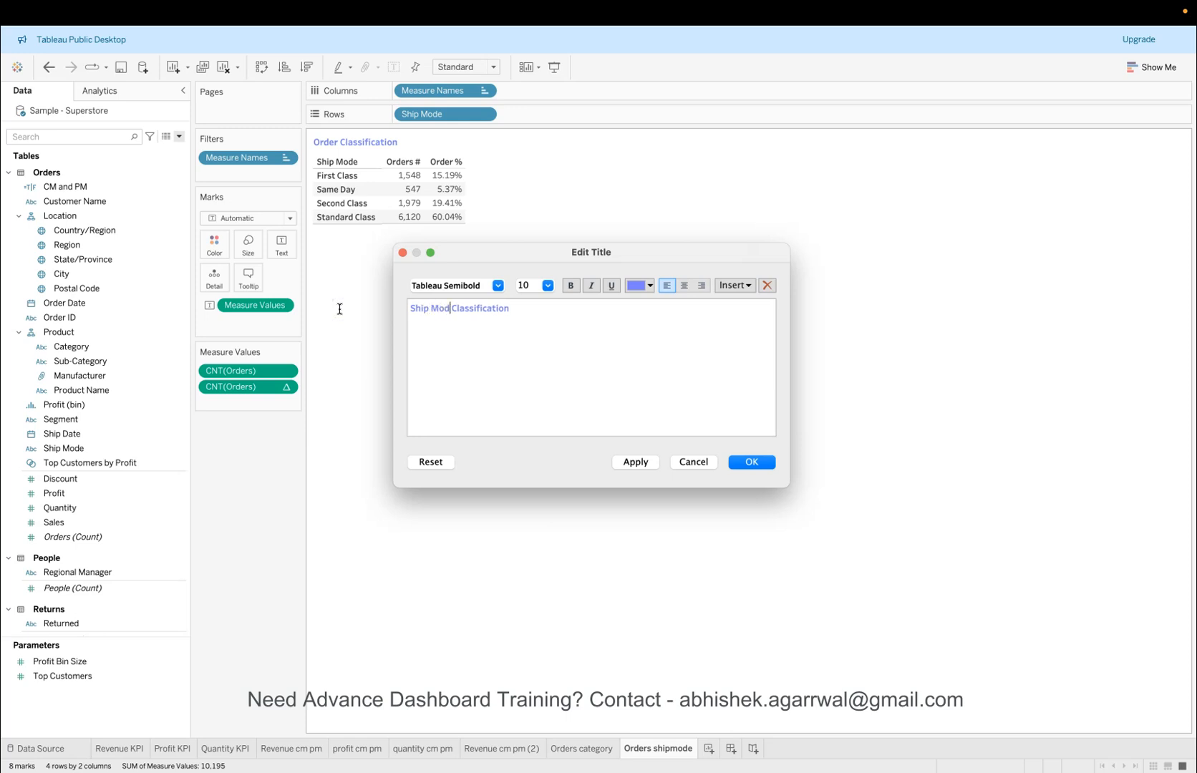
left_click(754, 462)
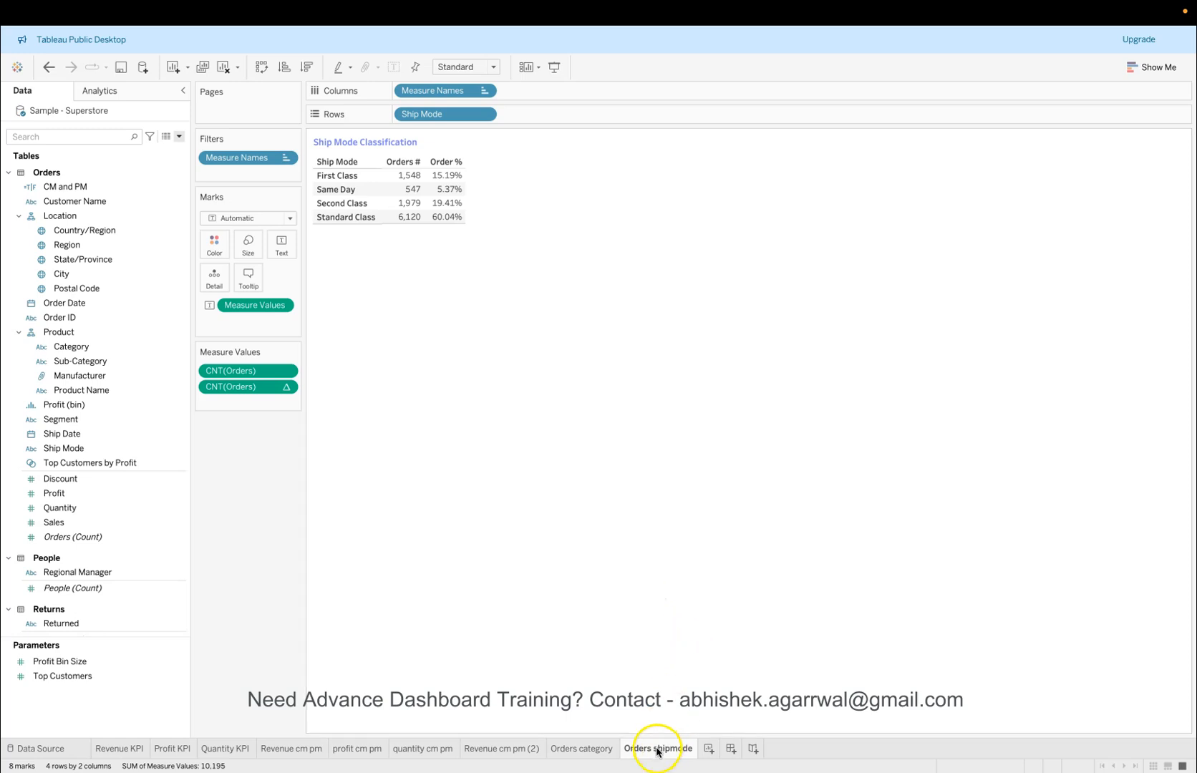
Step: Duplicate the Orders category worksheet and rename the copy as Orders category donut
mouse_move(658, 750)
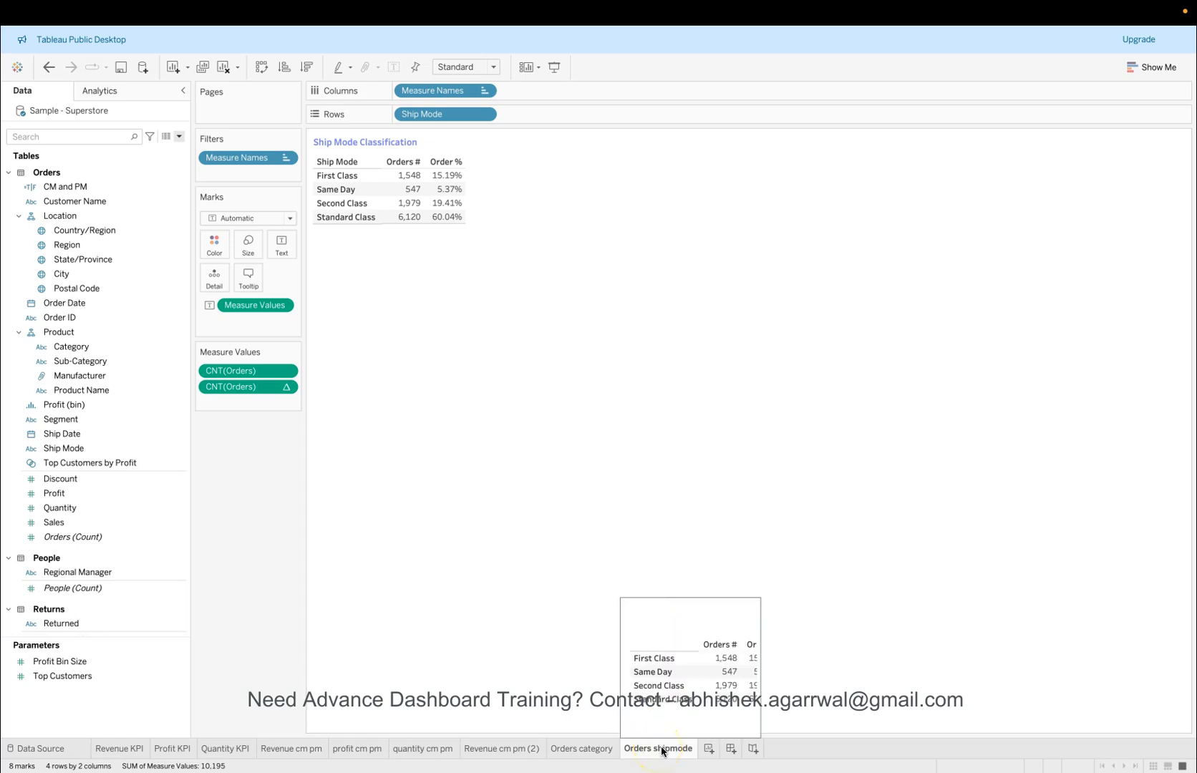
left_click(593, 749)
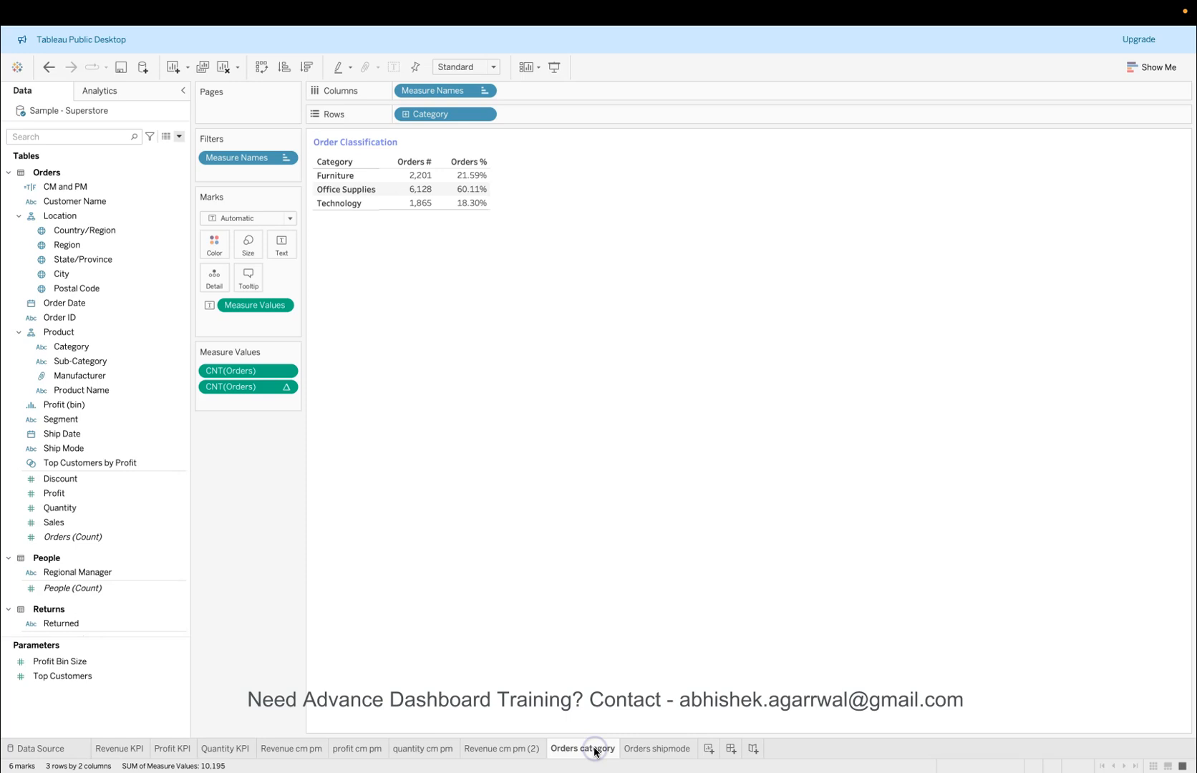
right_click(594, 749)
left_click(630, 639)
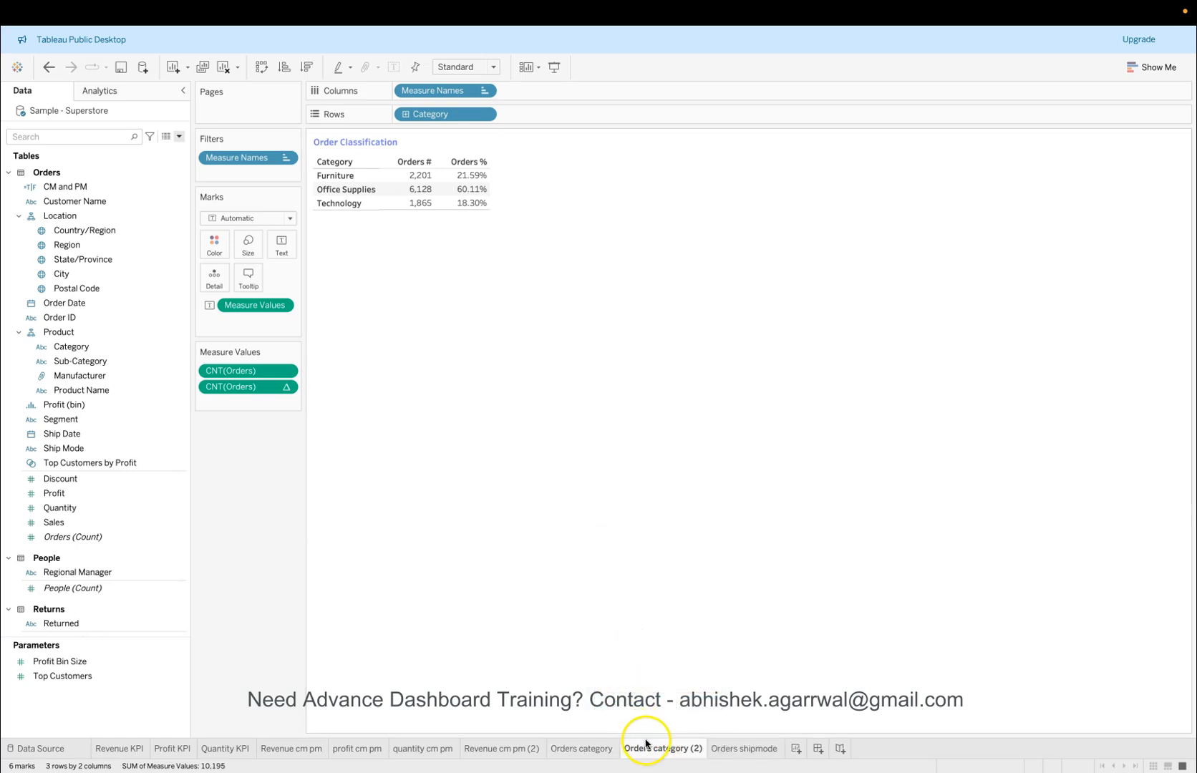
key("Right")
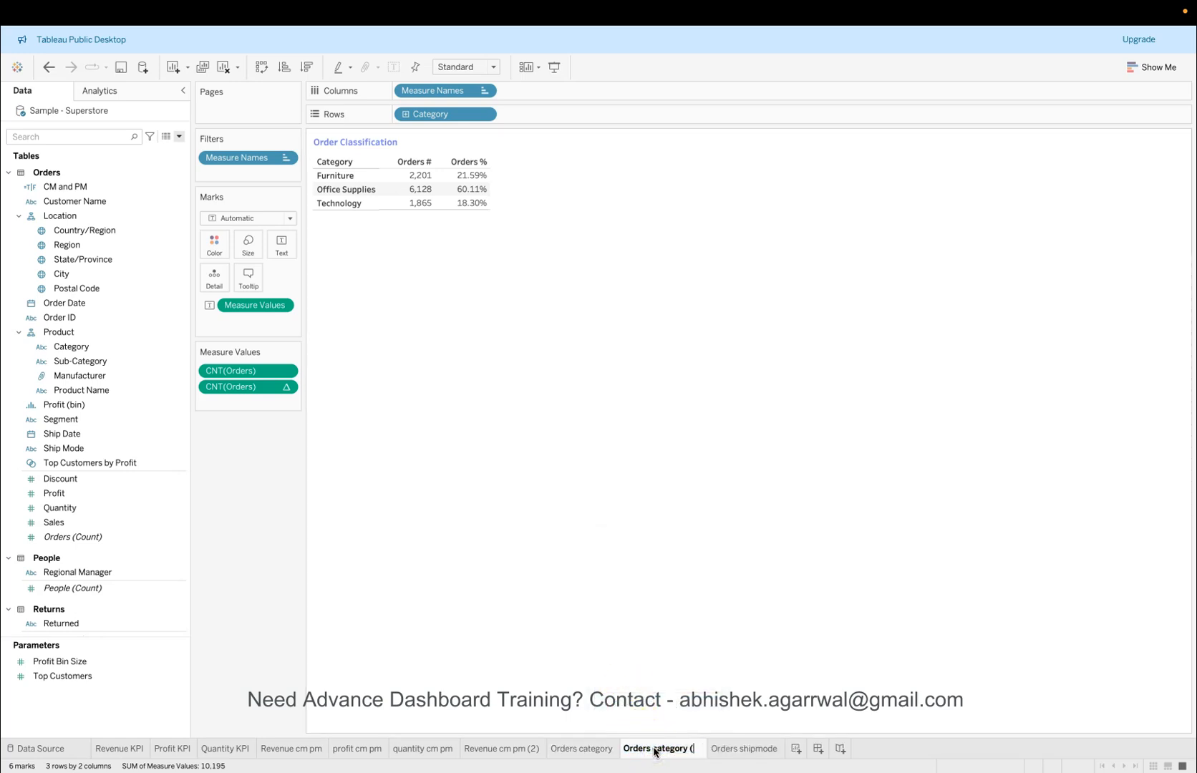
type("donut")
key("Return")
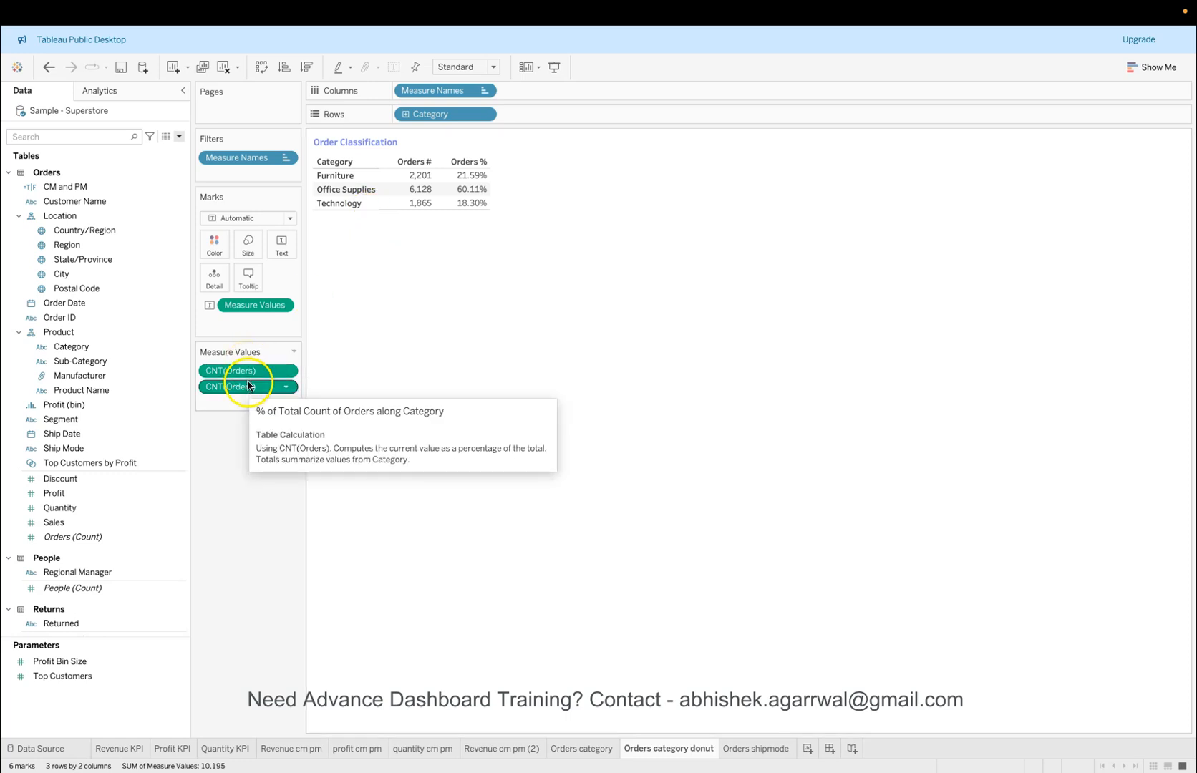
Step: Remove the plain order count from the worksheet and convert the category percentage table into a pie chart
left_click_drag(243, 371, 250, 483)
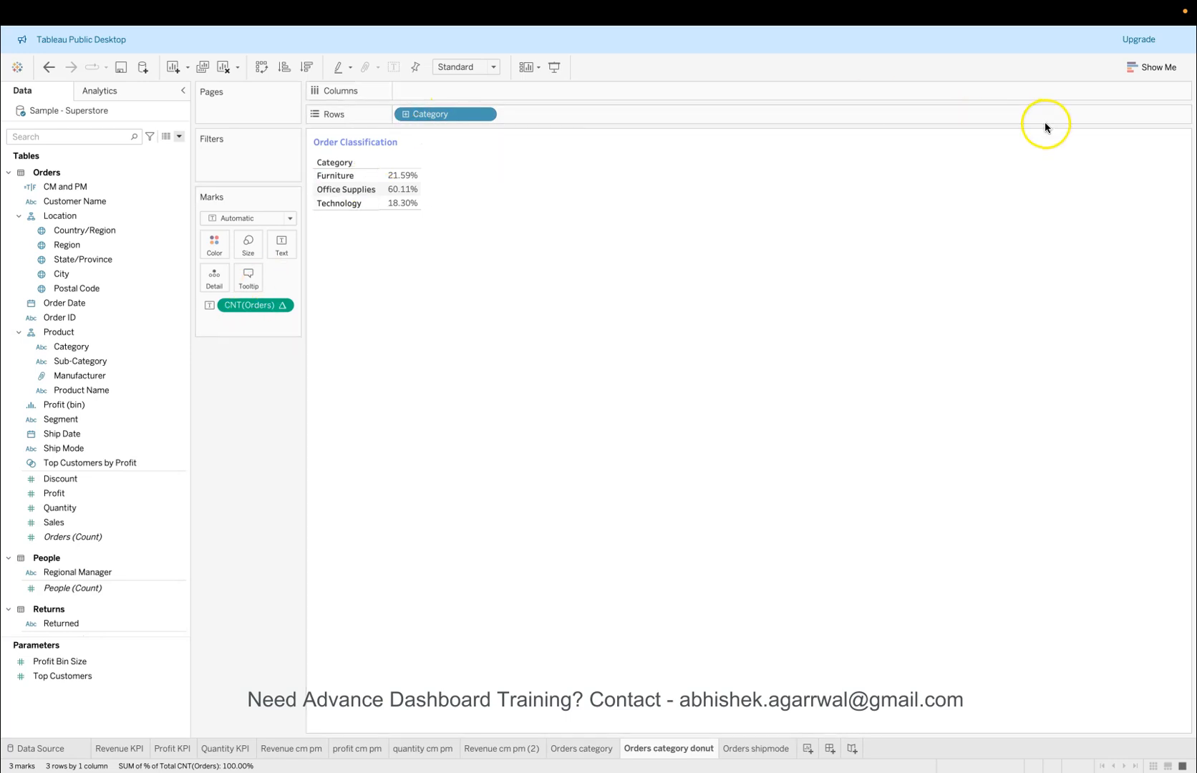
left_click(1151, 67)
left_click(1165, 136)
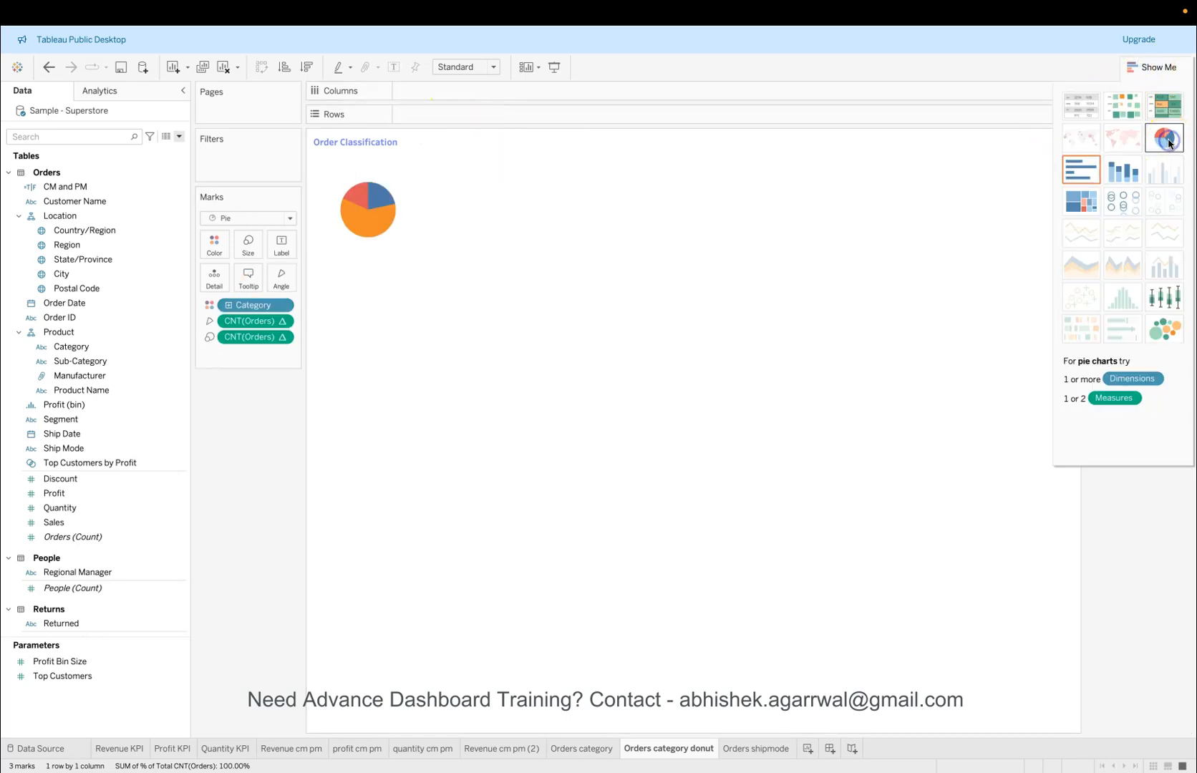
left_click(1154, 66)
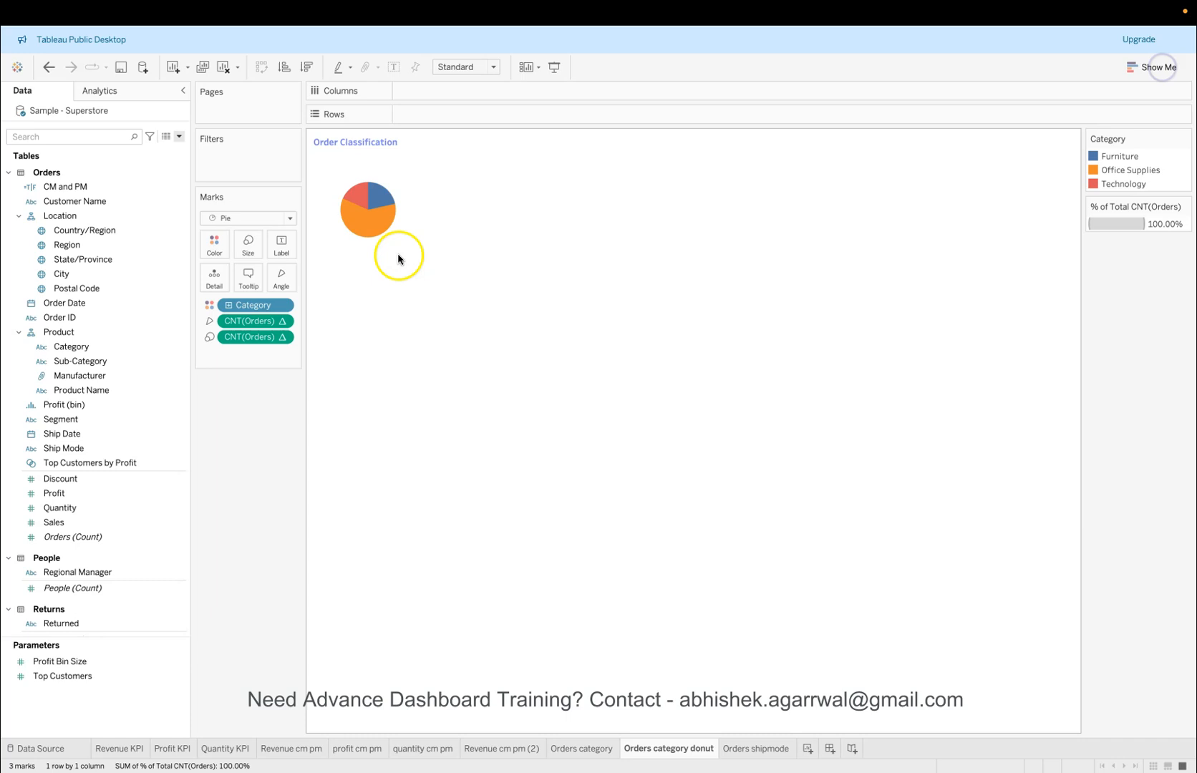
mouse_move(375, 233)
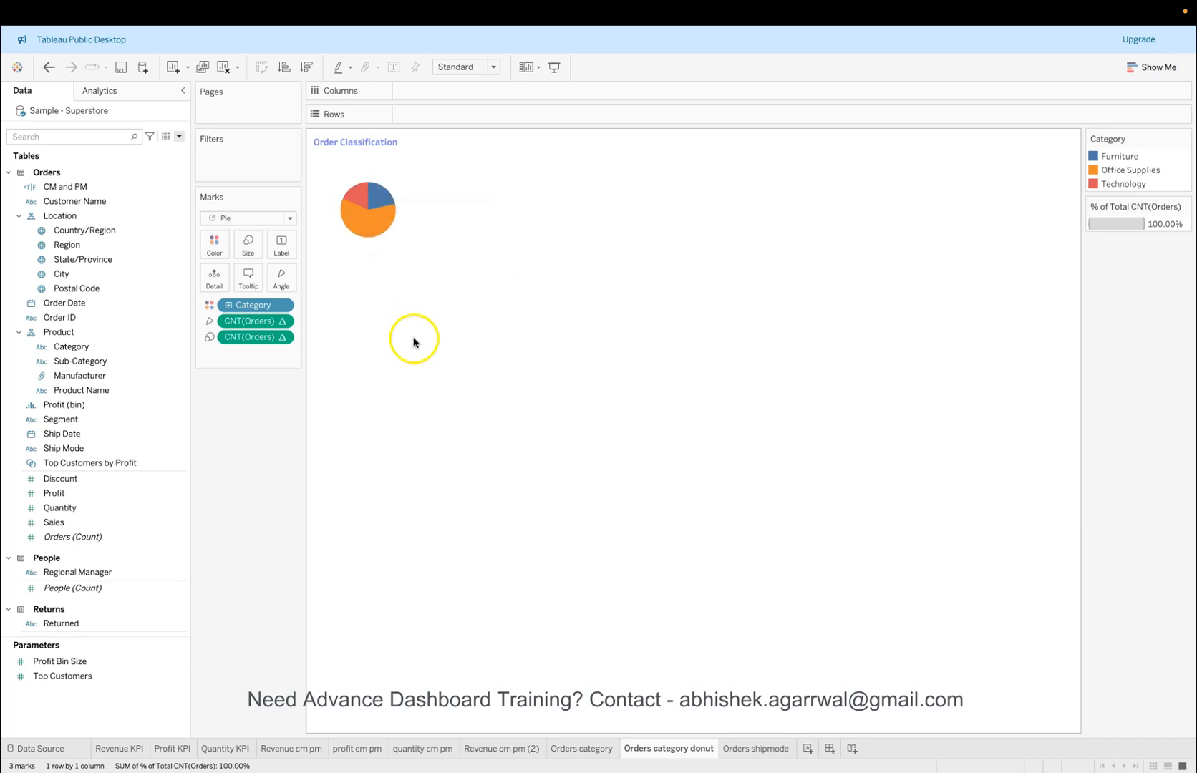
Step: Hide the Category colour legend and the percent-of-total size legend, and fit the pie chart to Entire View
left_click(1185, 138)
left_click(1134, 243)
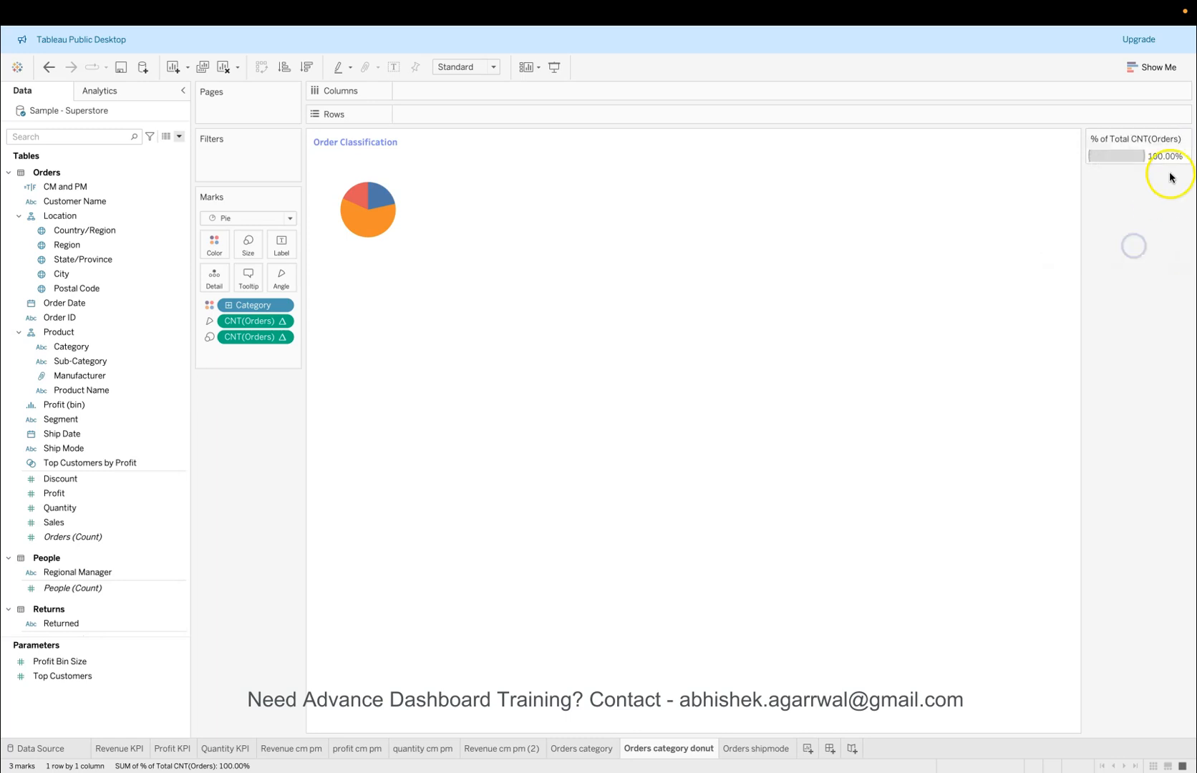
left_click(1184, 138)
left_click(1117, 209)
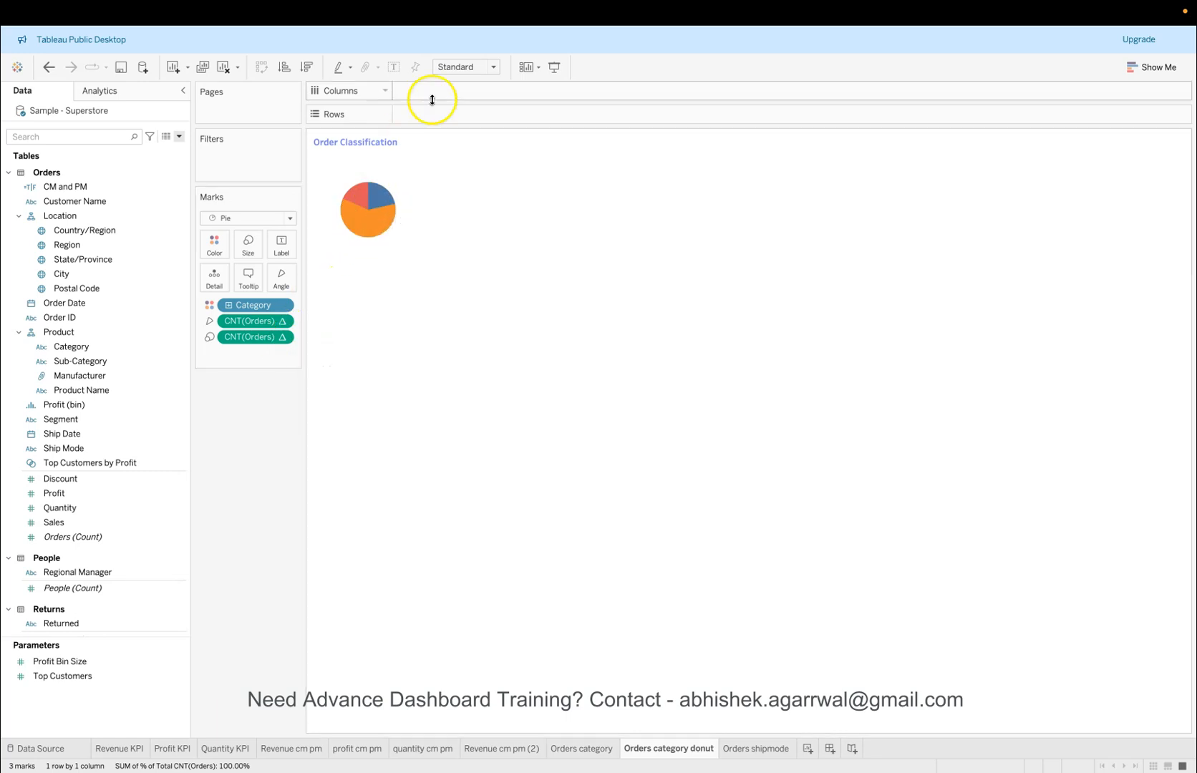
left_click(451, 68)
left_click(456, 114)
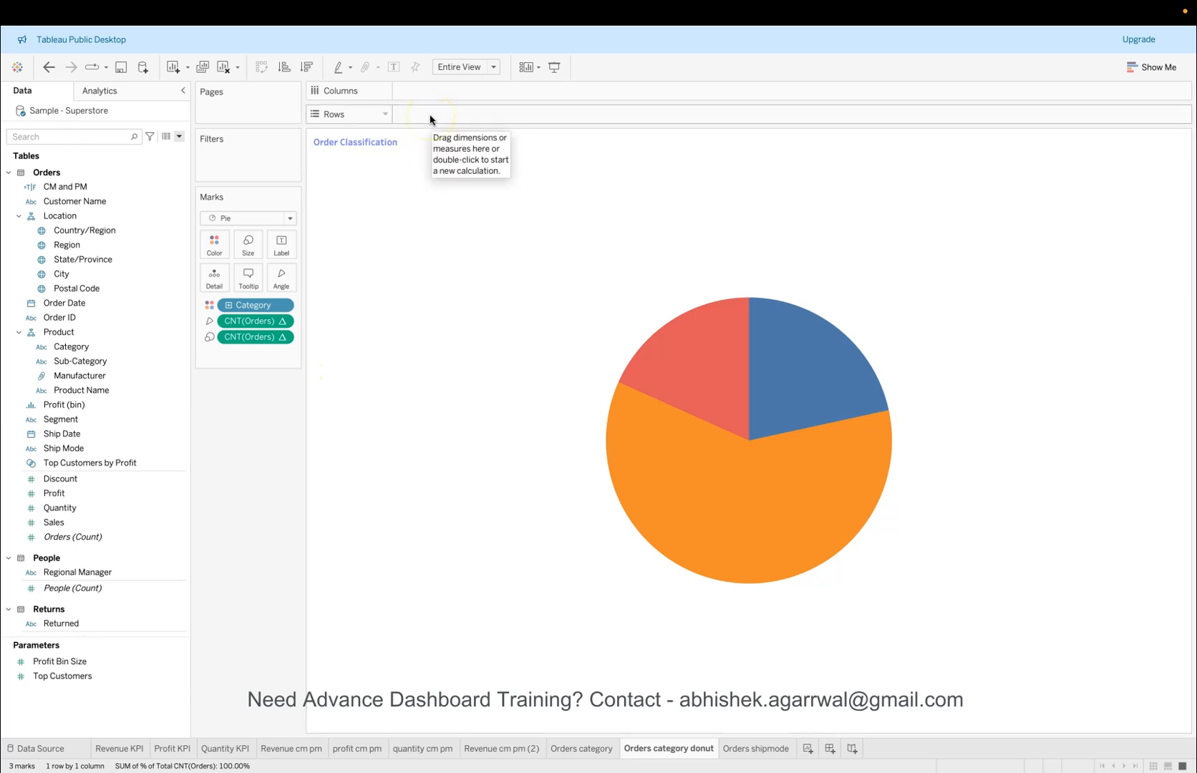
Step: Add two MIN(0) calculations to the rows to produce two stacked pies
double_click(430, 116)
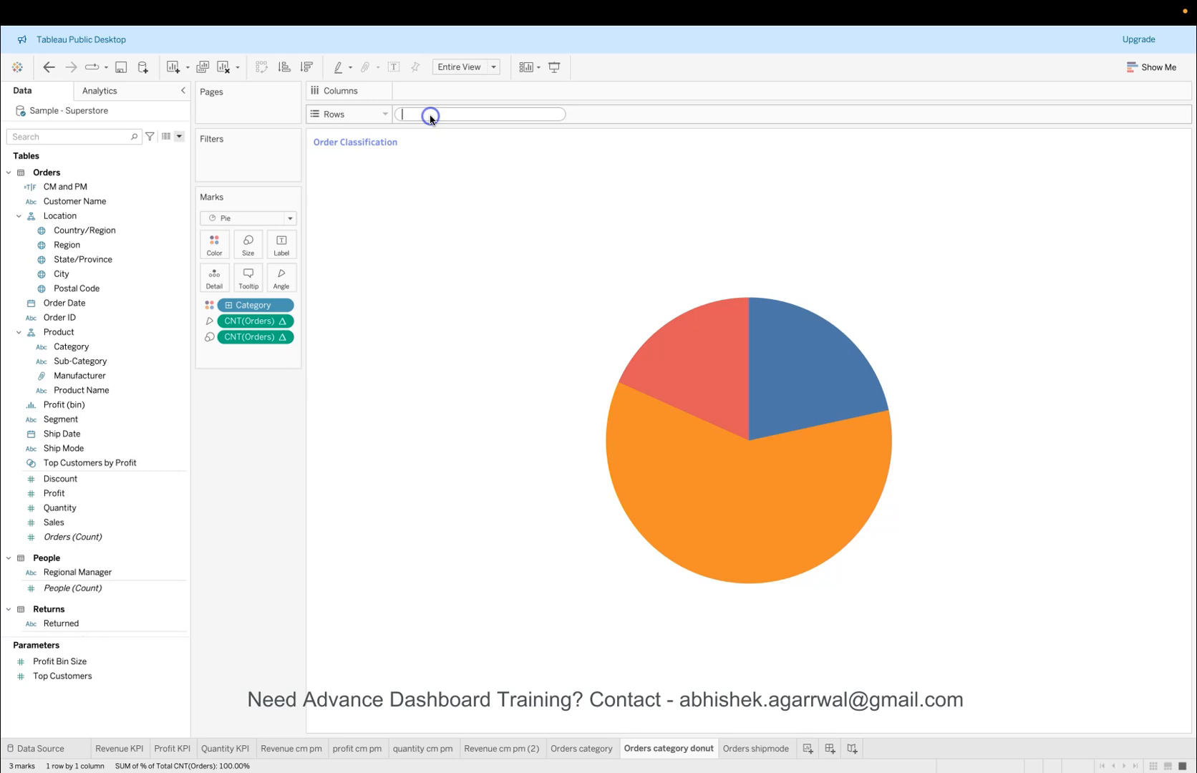
type("min")
key("Return")
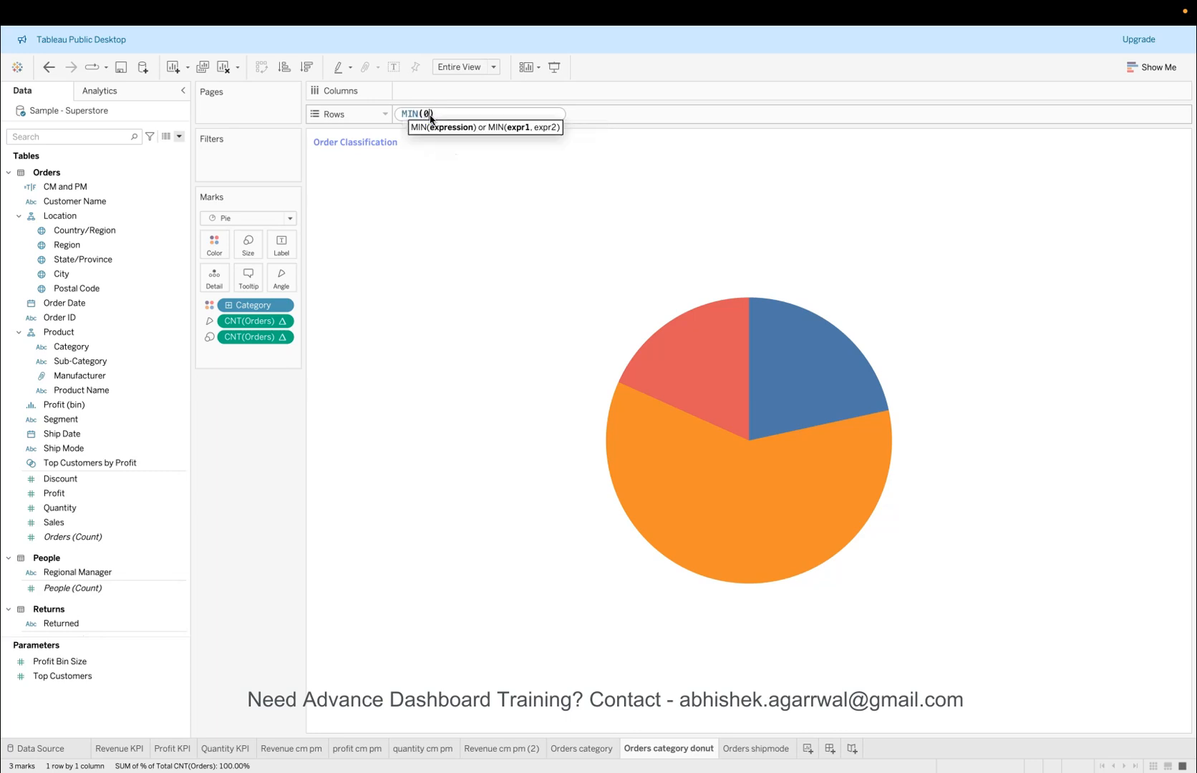
type("0")
left_click(494, 127)
type("mi")
key("Return")
key("Return")
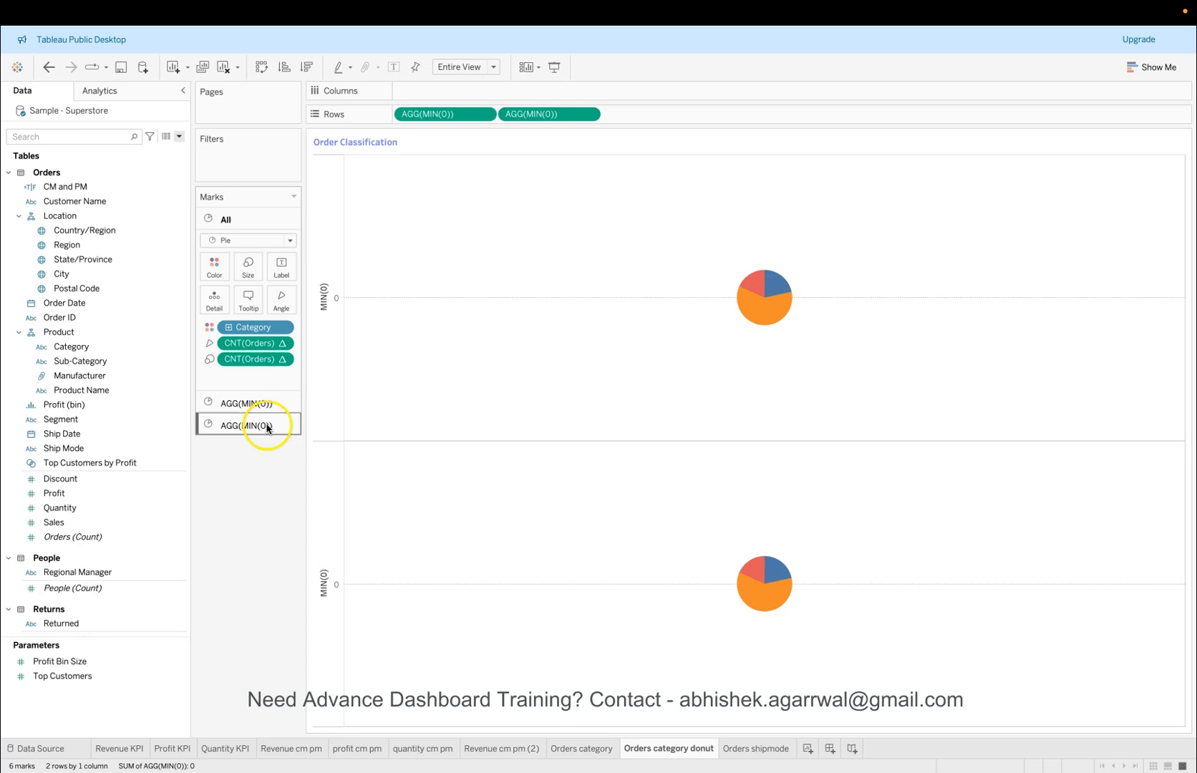
Step: Remove Category and both order count fields from the second MIN(0) pie and colour it white
left_click(258, 404)
left_click(262, 422)
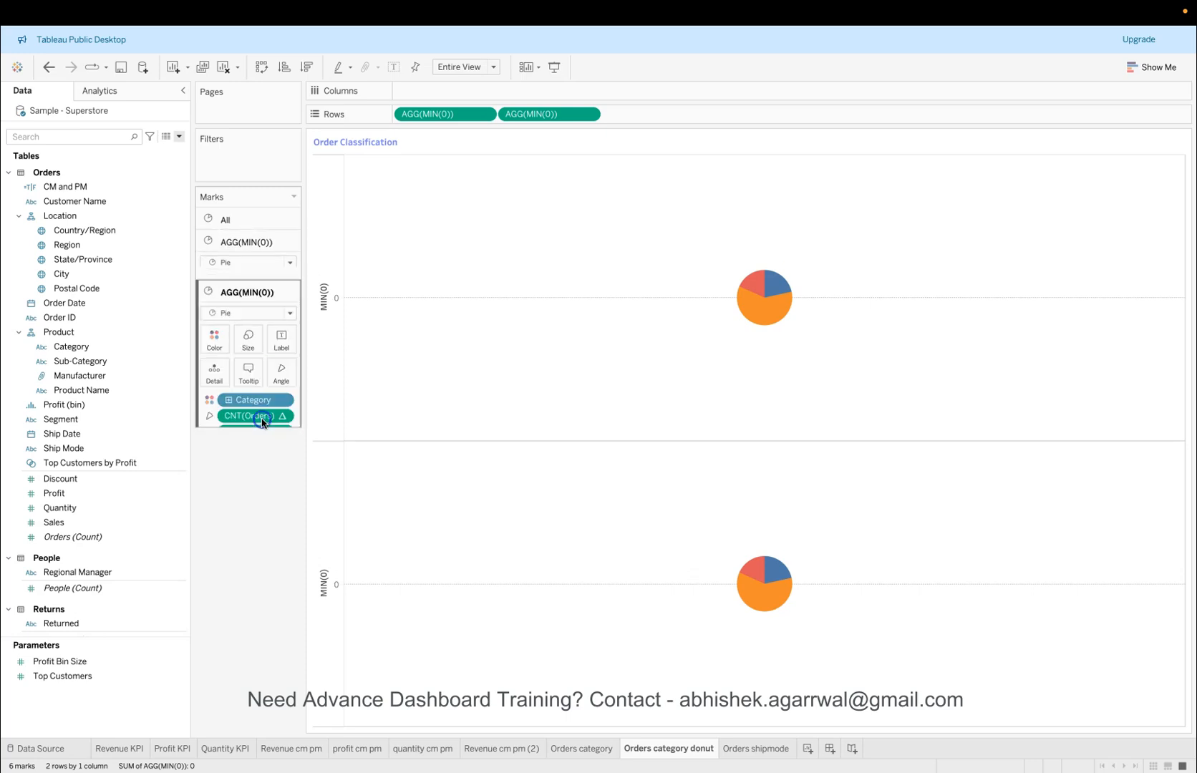
left_click_drag(264, 409, 260, 498)
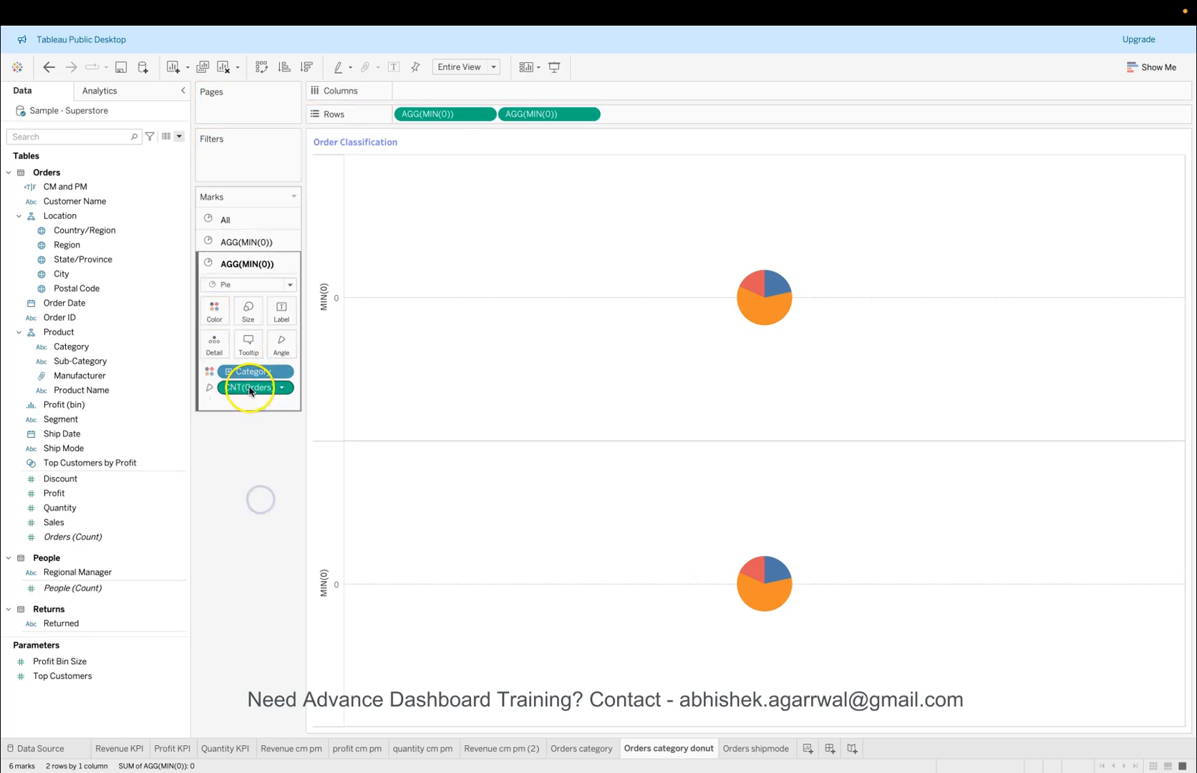
left_click_drag(247, 388, 249, 482)
left_click_drag(249, 371, 246, 459)
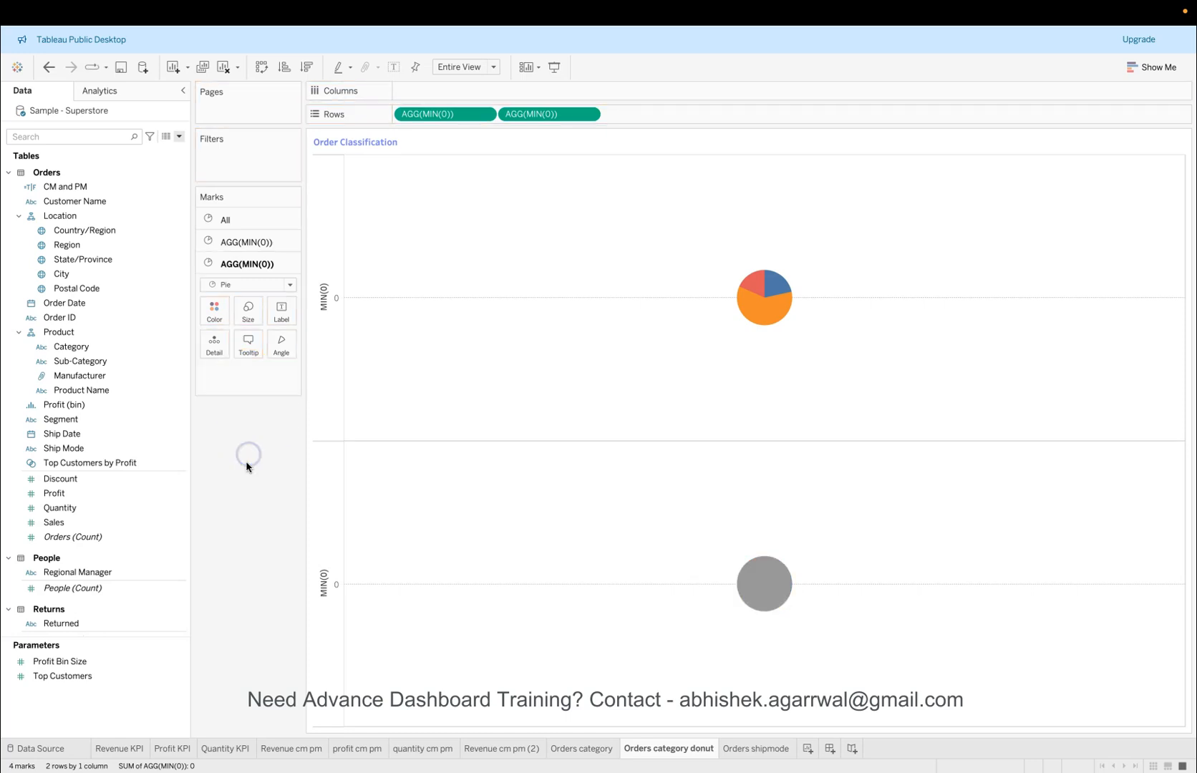
mouse_move(772, 587)
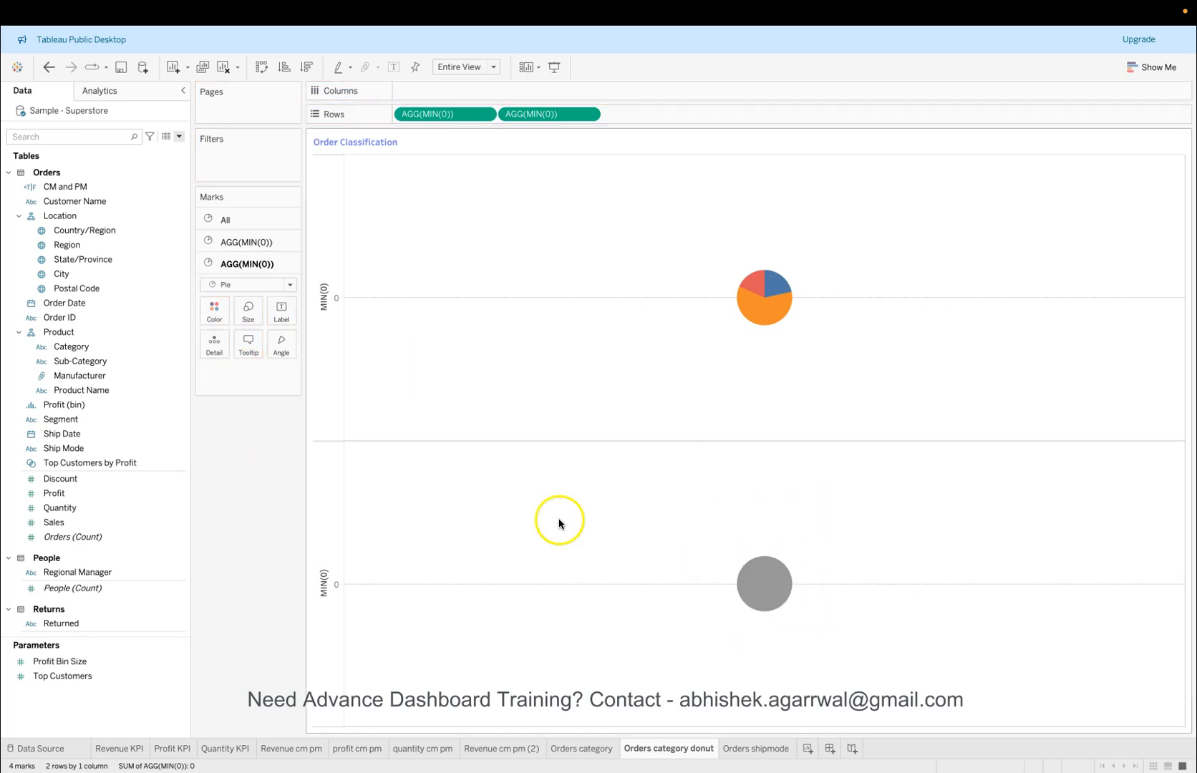
left_click(214, 315)
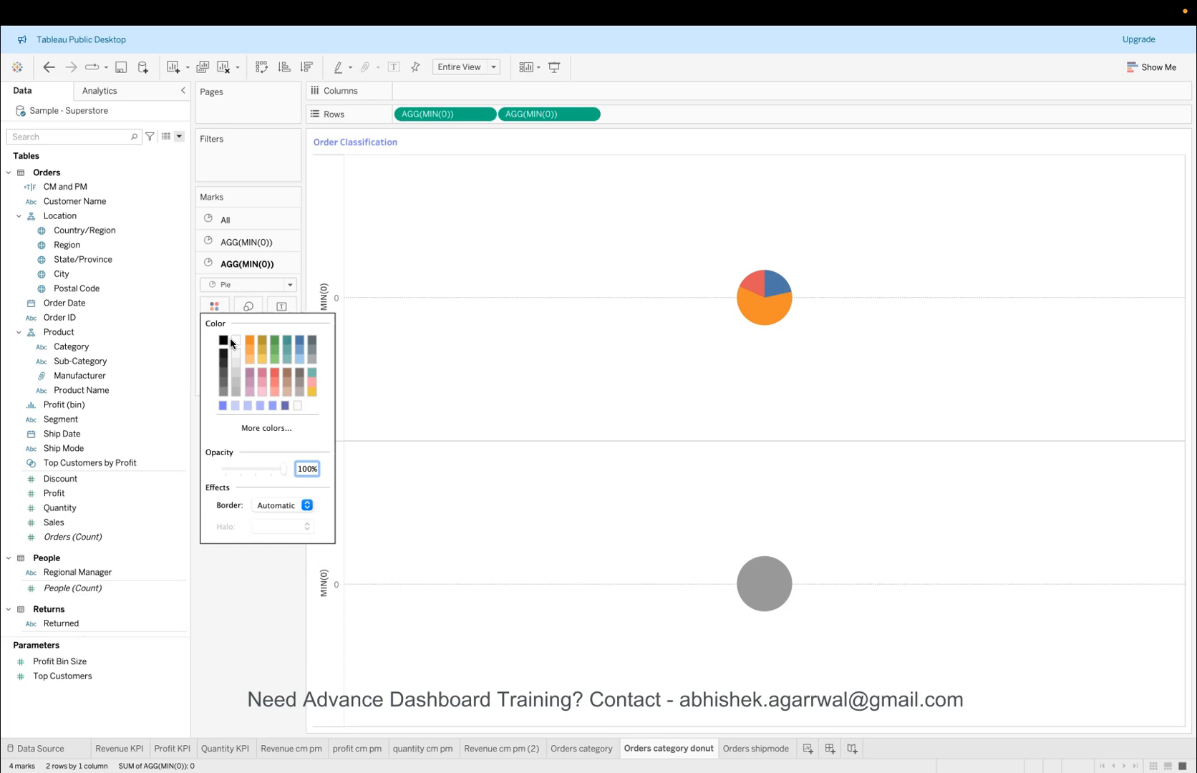
left_click(233, 338)
left_click(257, 639)
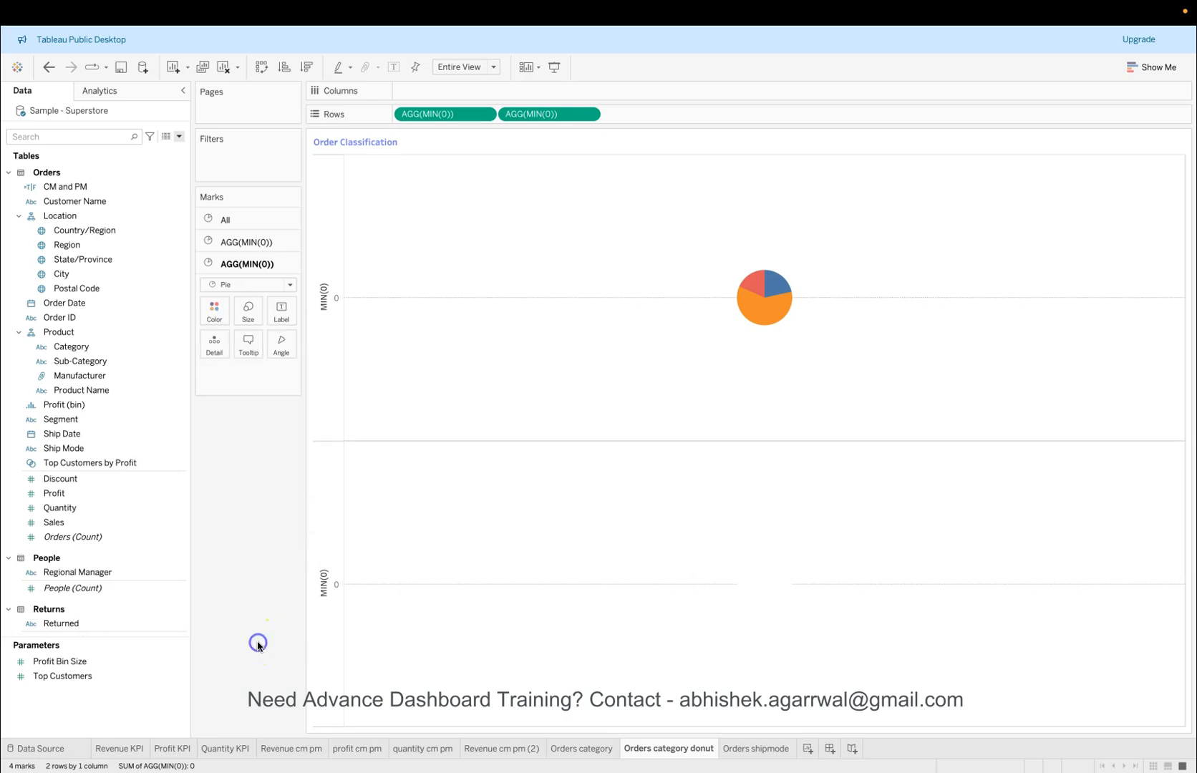
Step: Enlarge the first MIN(0) pie so it is bigger than the white one
left_click(240, 242)
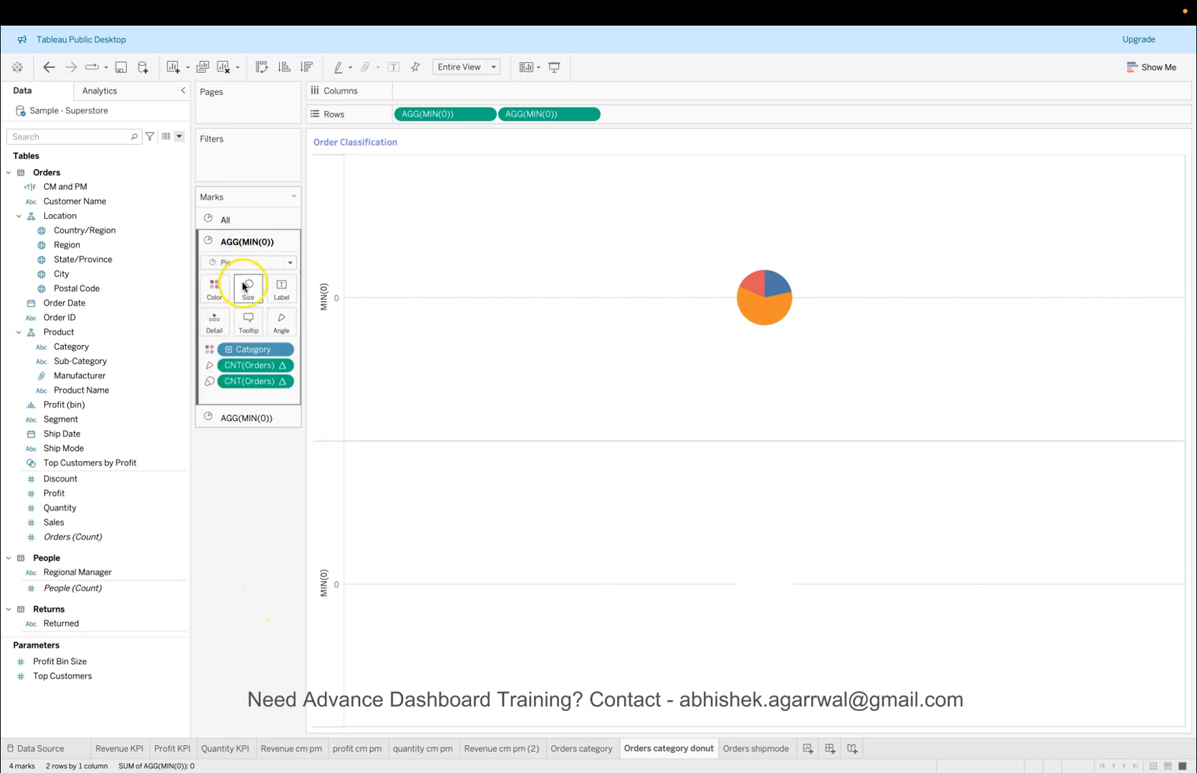
left_click(248, 288)
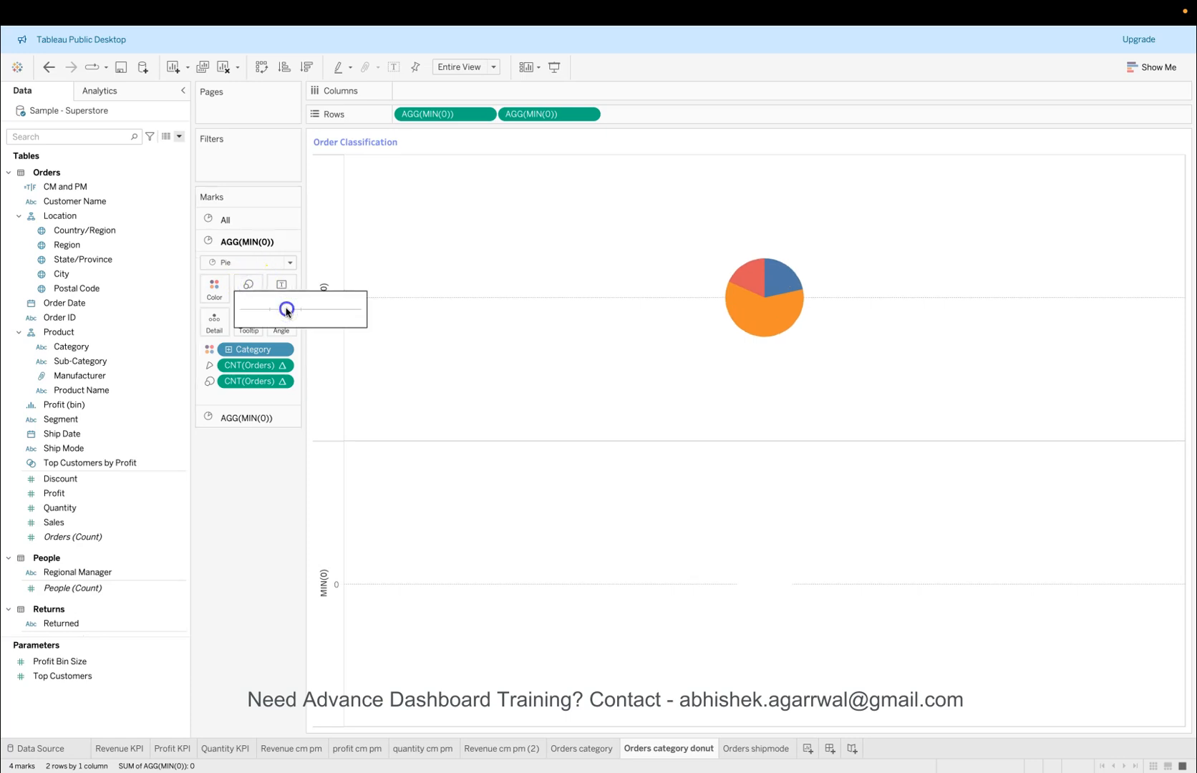
left_click_drag(287, 311, 288, 310)
left_click(248, 487)
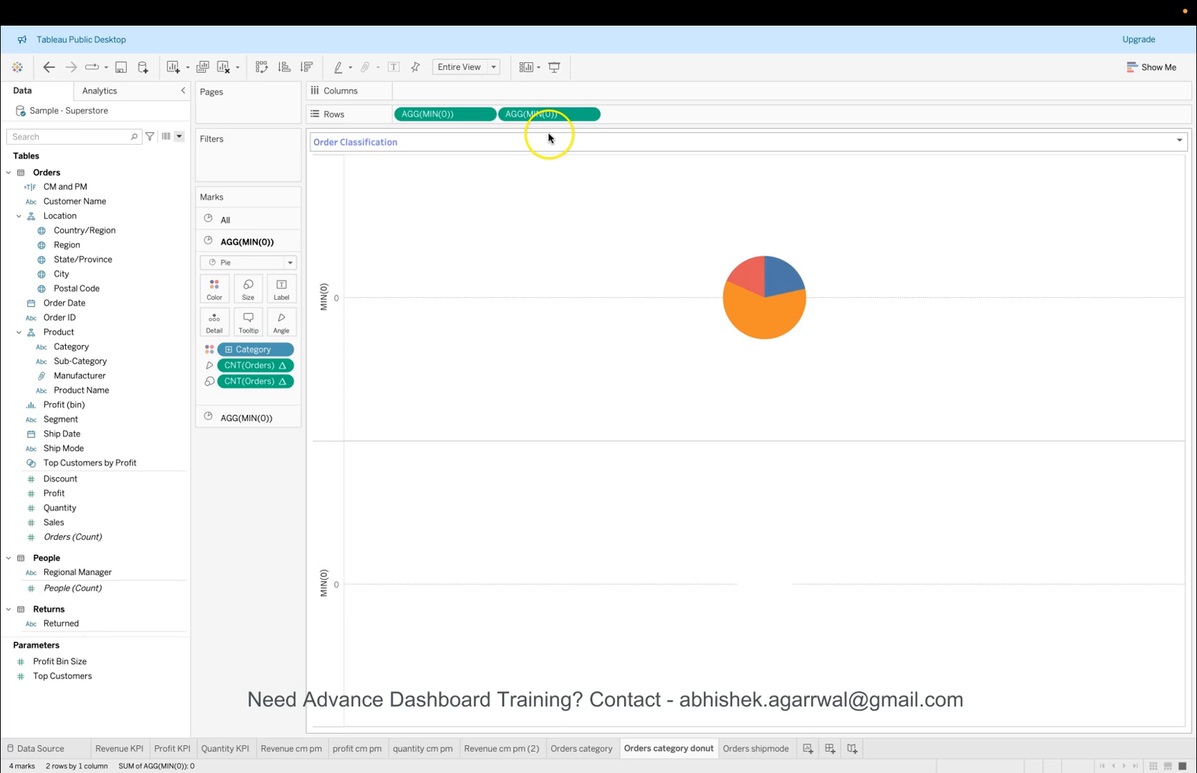
Step: Combine the two MIN(0) pies on a dual axis to form a donut and hide the axis headers
left_click(589, 115)
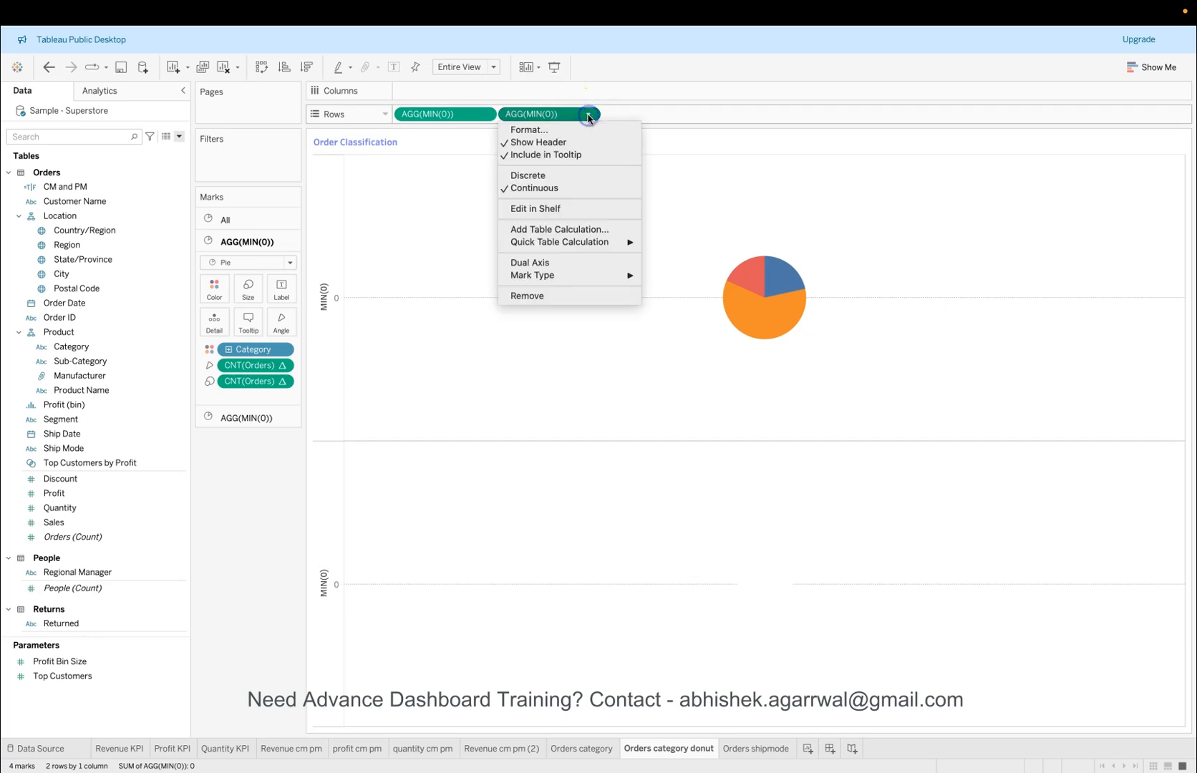
left_click(570, 260)
left_click(514, 328)
left_click(392, 439)
right_click(308, 445)
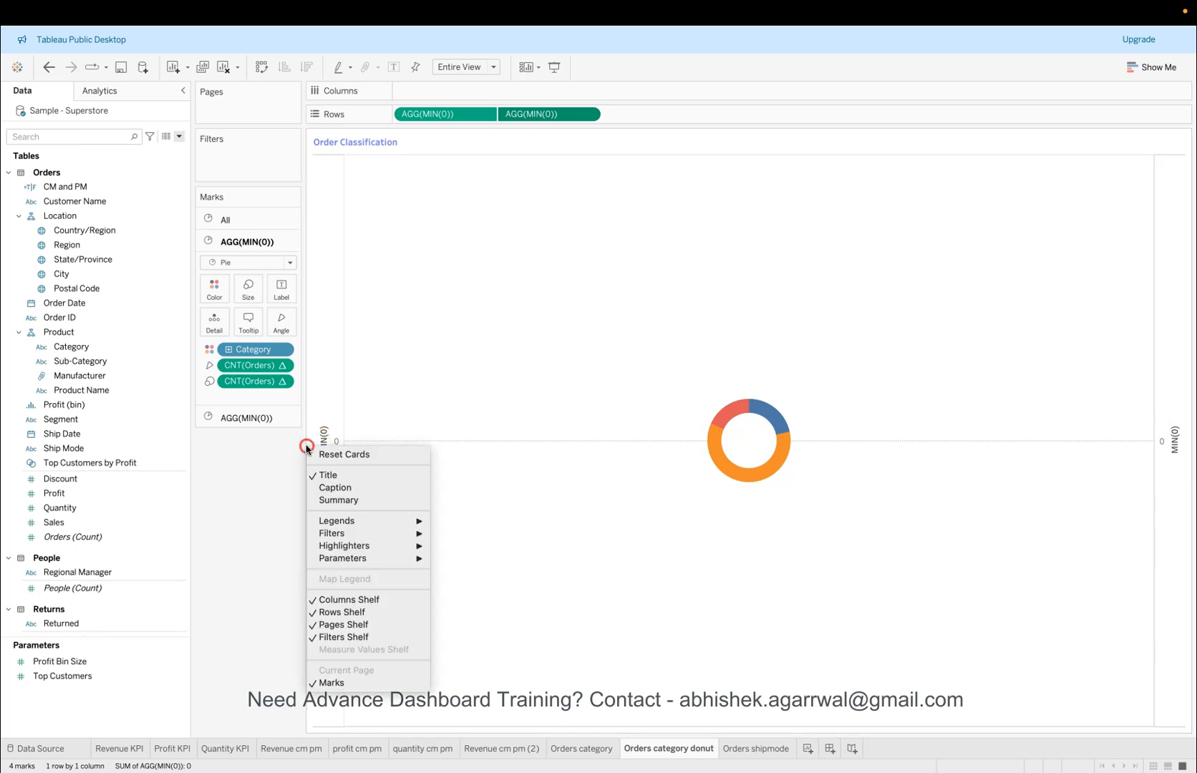
right_click(332, 420)
left_click(373, 544)
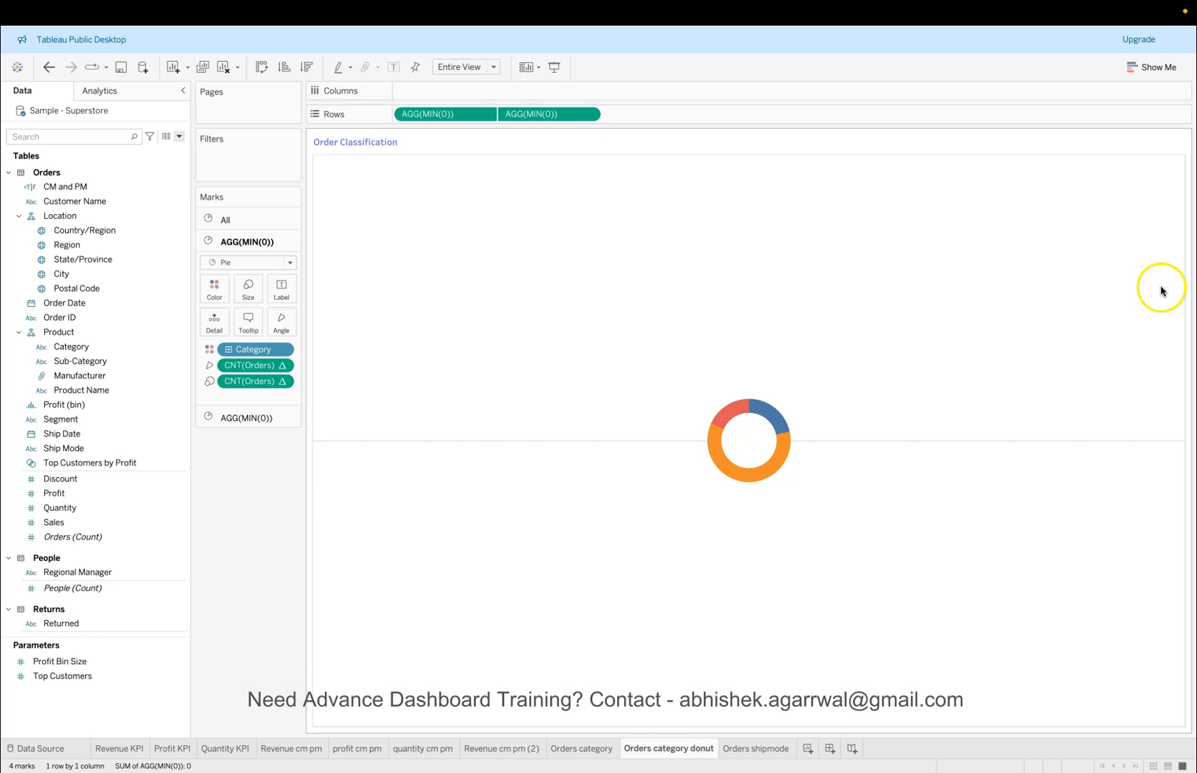
Step: Set the pane borders of the donut sheet's row divider and column divider to None
right_click(430, 492)
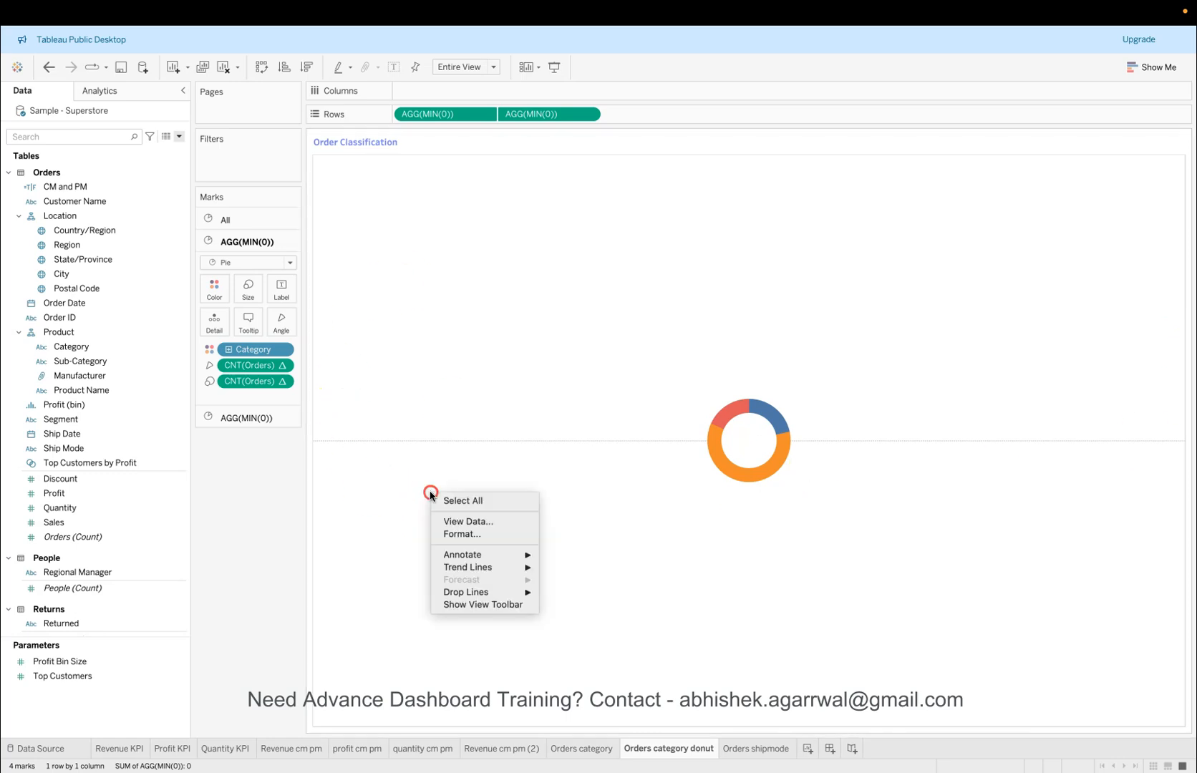
left_click(466, 535)
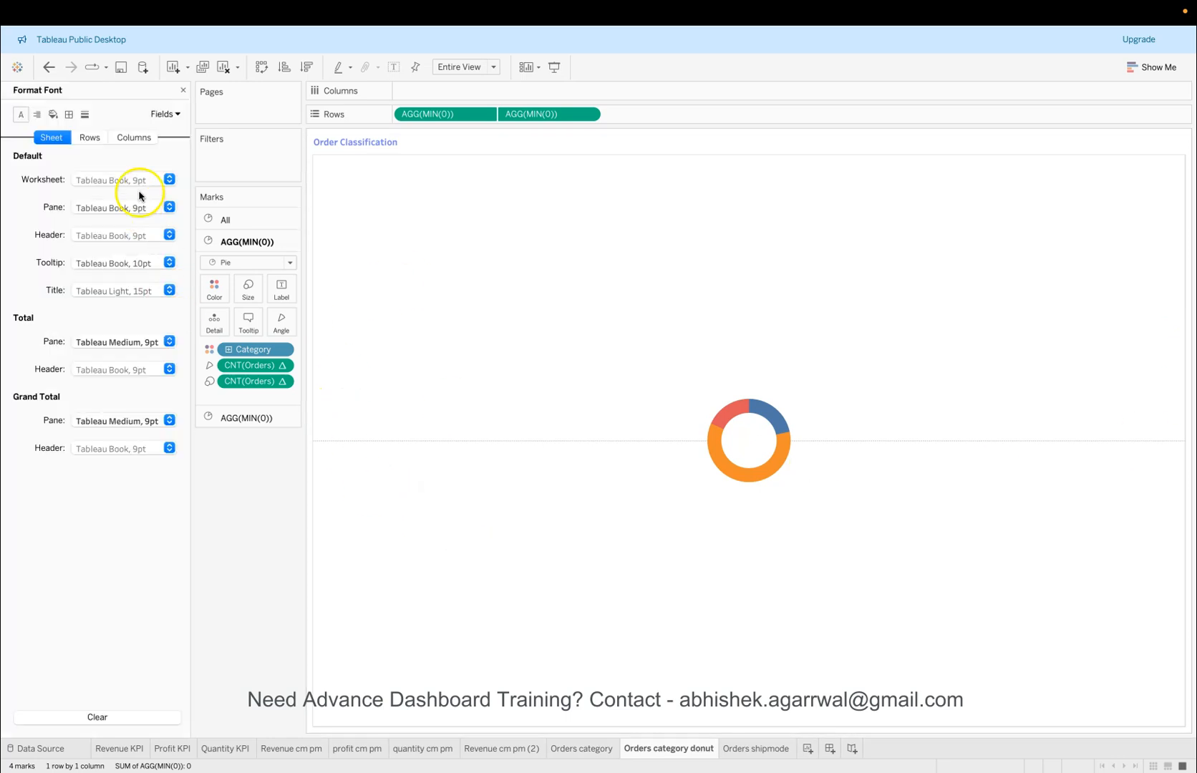
left_click(68, 115)
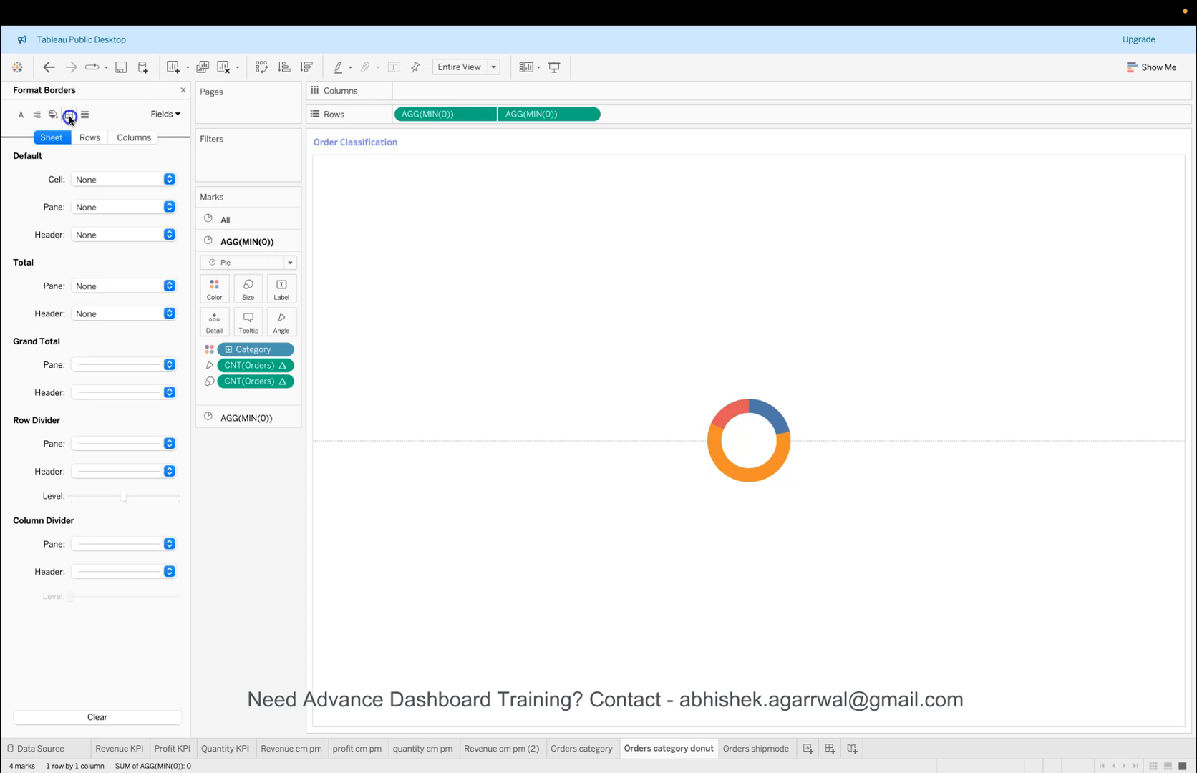
left_click(102, 449)
left_click(31, 459)
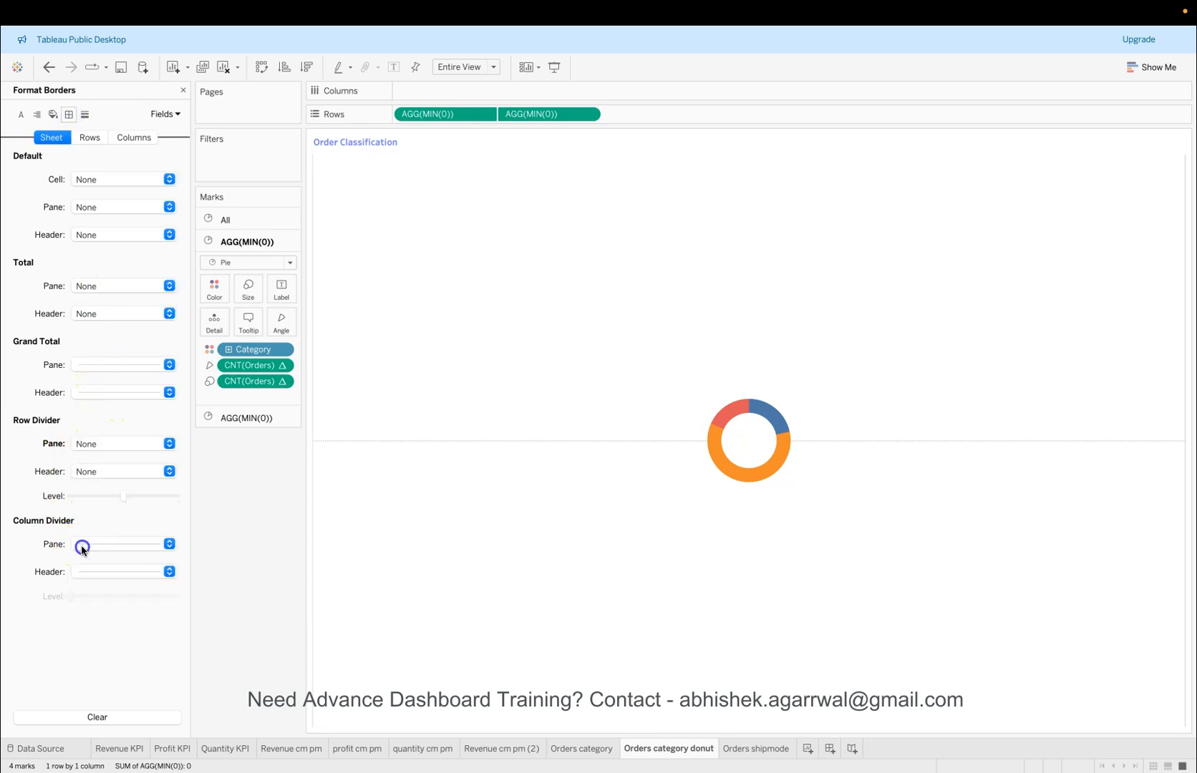
left_click(82, 548)
left_click(21, 535)
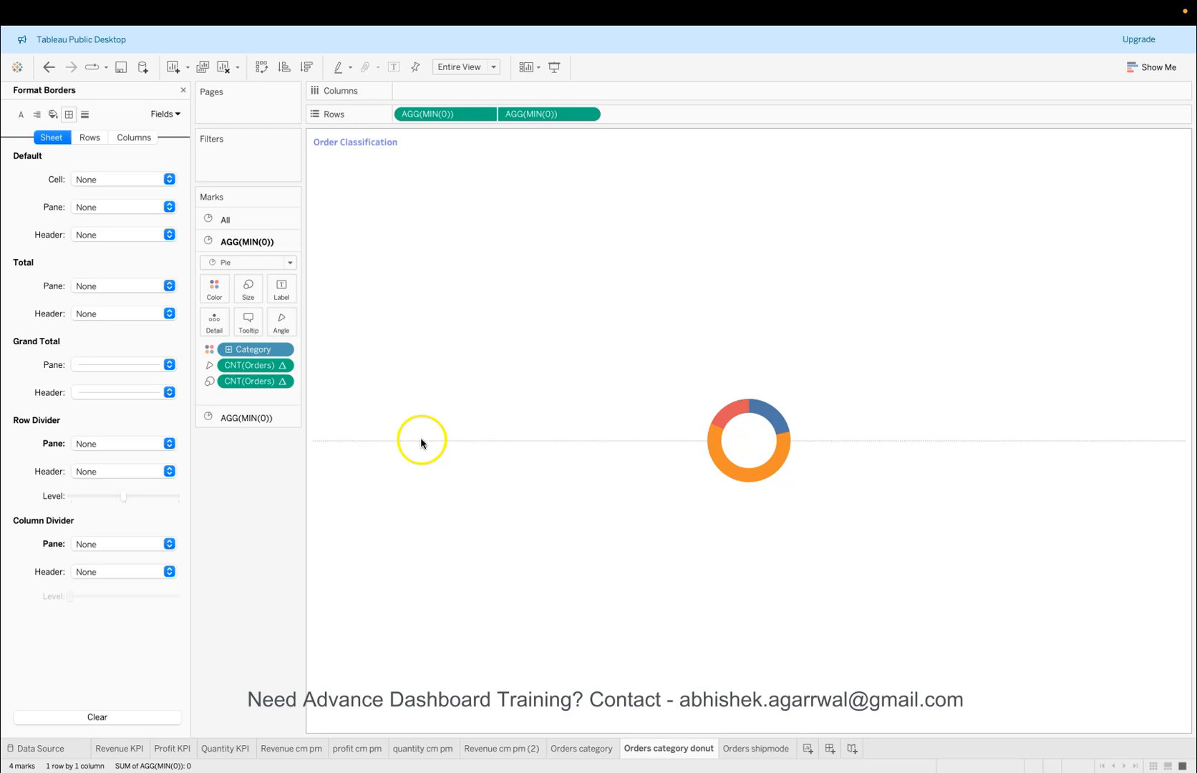
Step: Set the donut sheet's zero lines to None
left_click(84, 115)
left_click(85, 206)
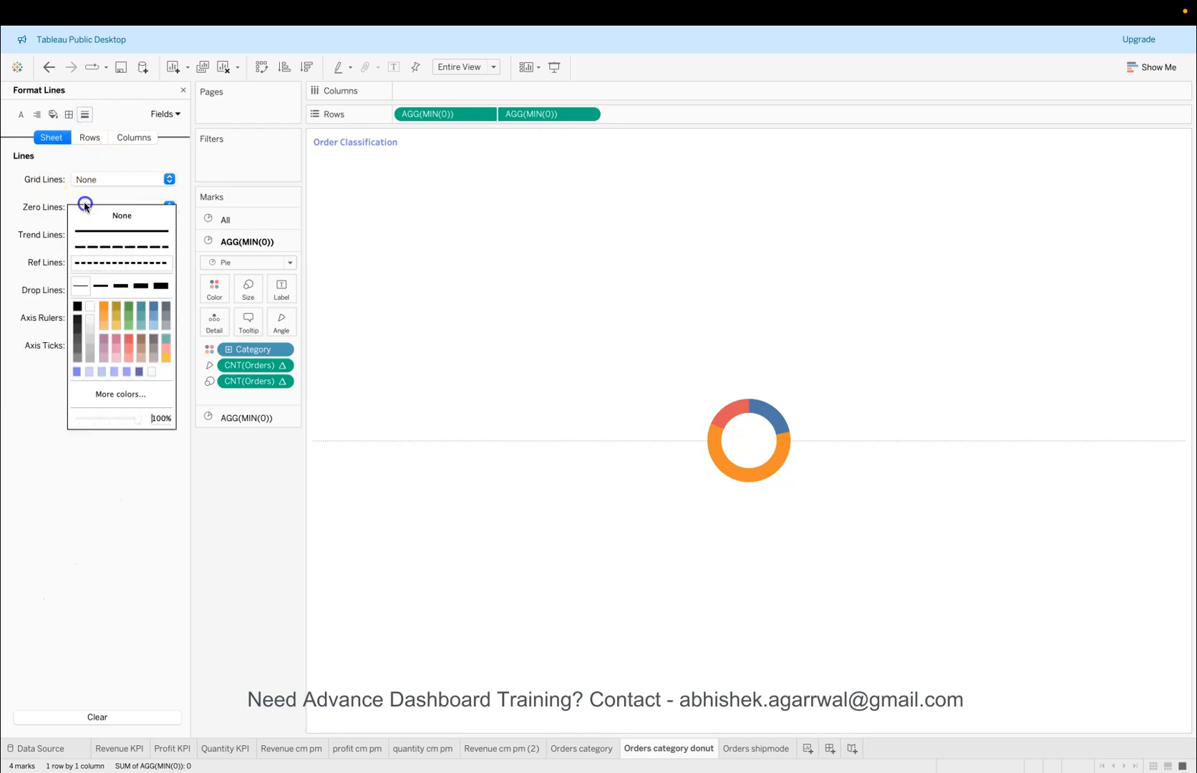
left_click(87, 213)
left_click(268, 517)
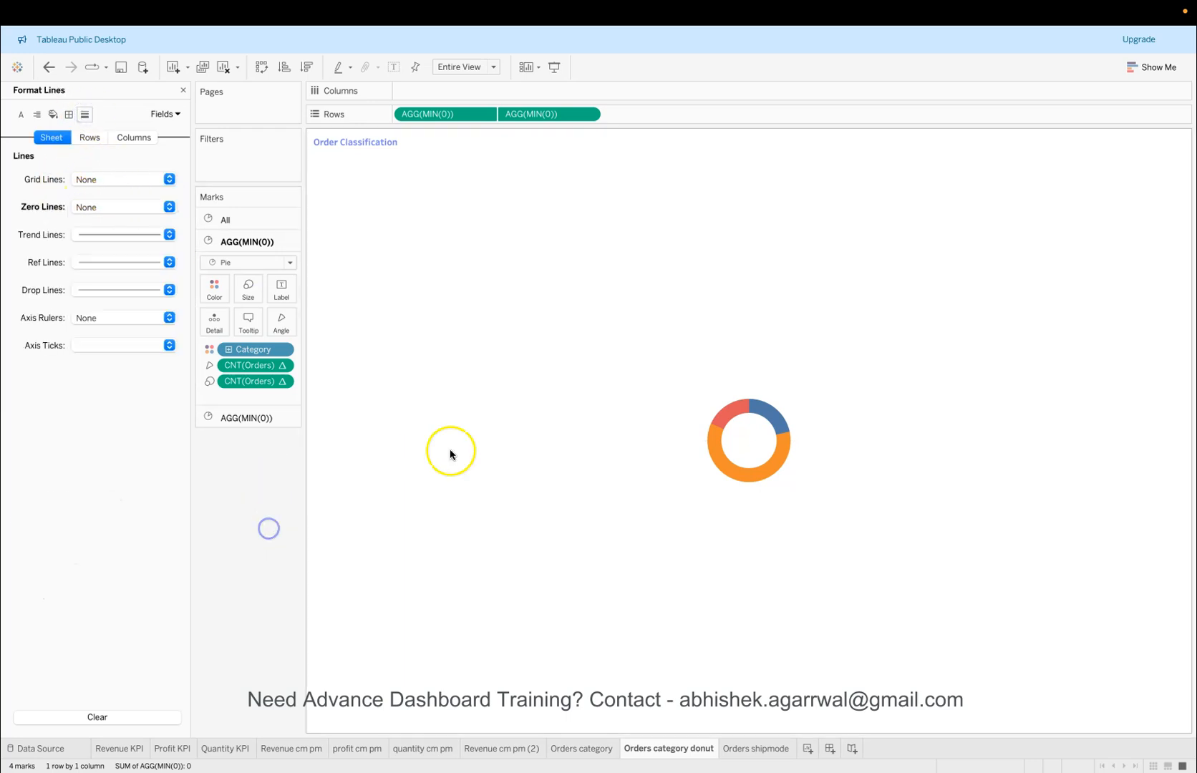
Step: Show mark labels on the outer ring of the donut
left_click(278, 289)
left_click(316, 307)
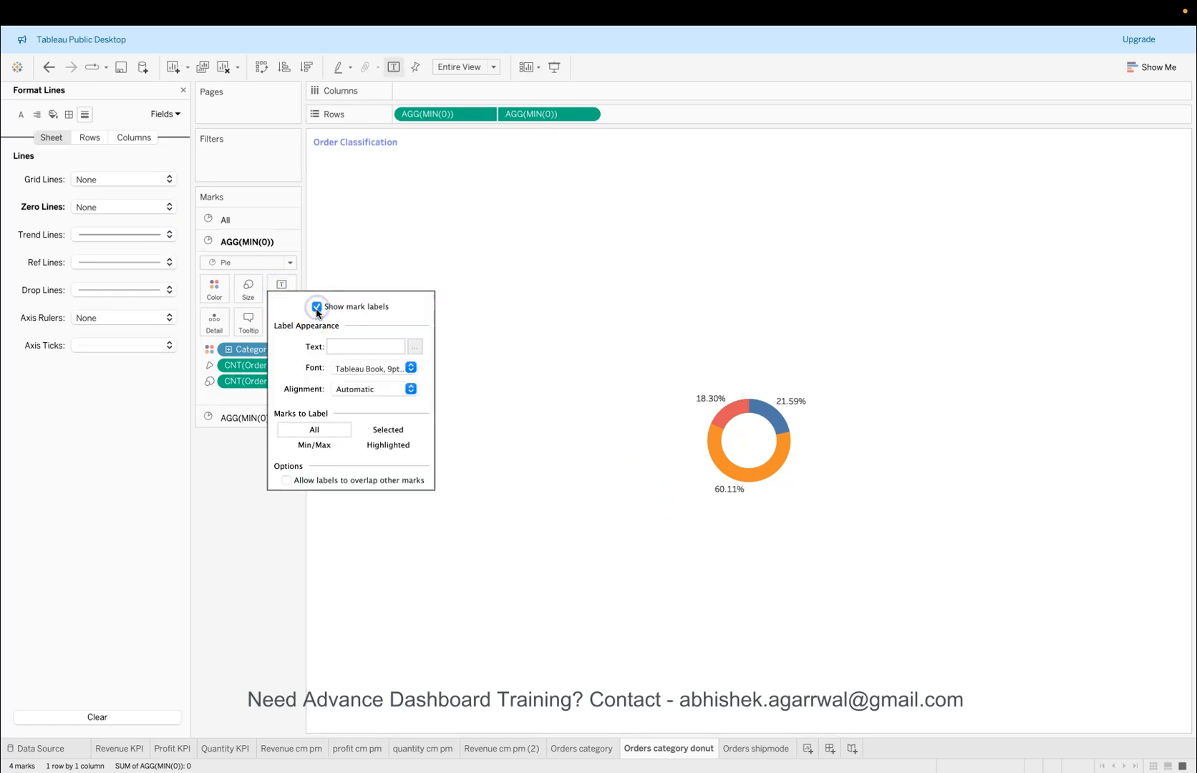
left_click(245, 562)
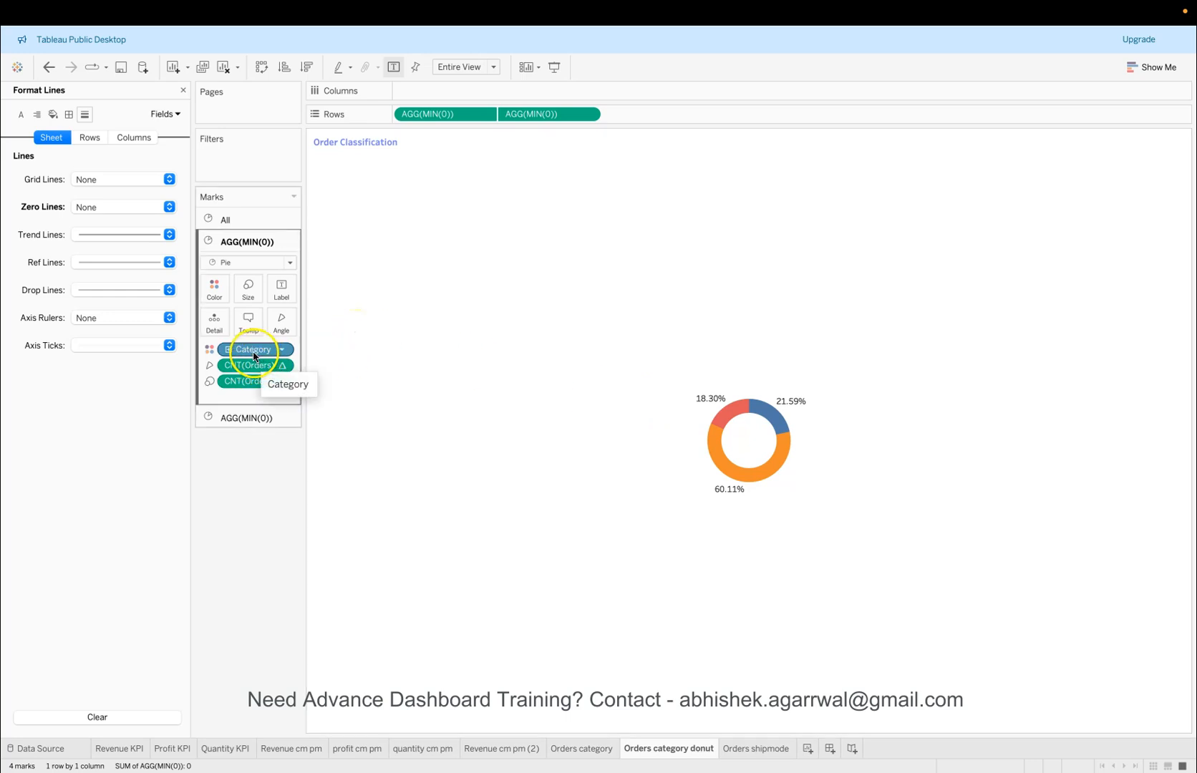
Step: Try to move Category to the donut's labels and undo the change
left_click_drag(252, 352, 283, 294)
key("super+z")
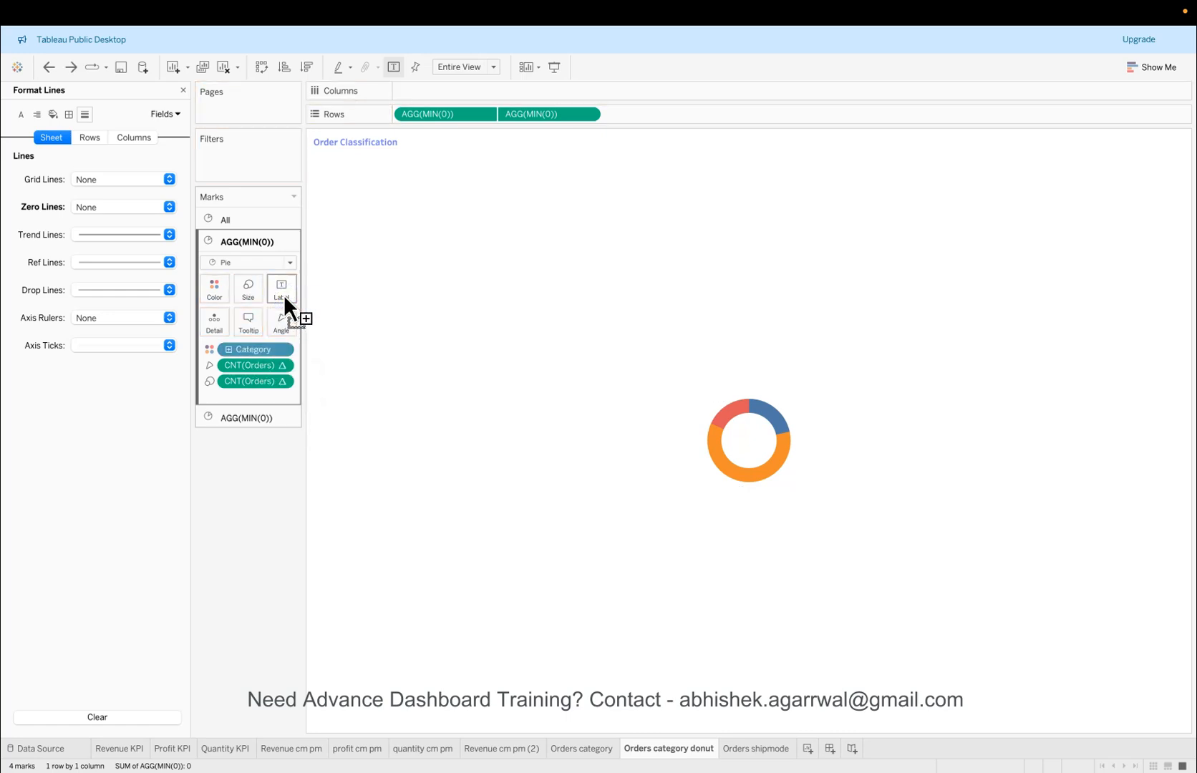
Step: Examine the donut's percentage labels against the Orders category table
mouse_move(755, 479)
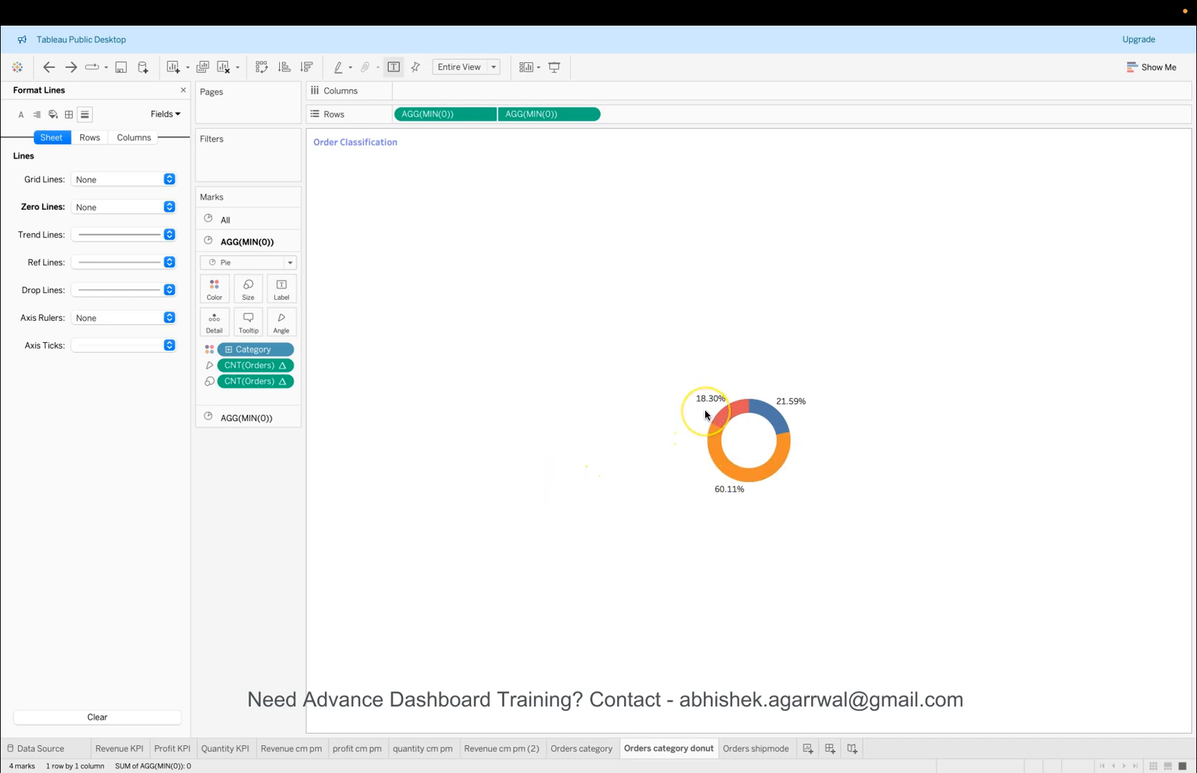
left_click(591, 748)
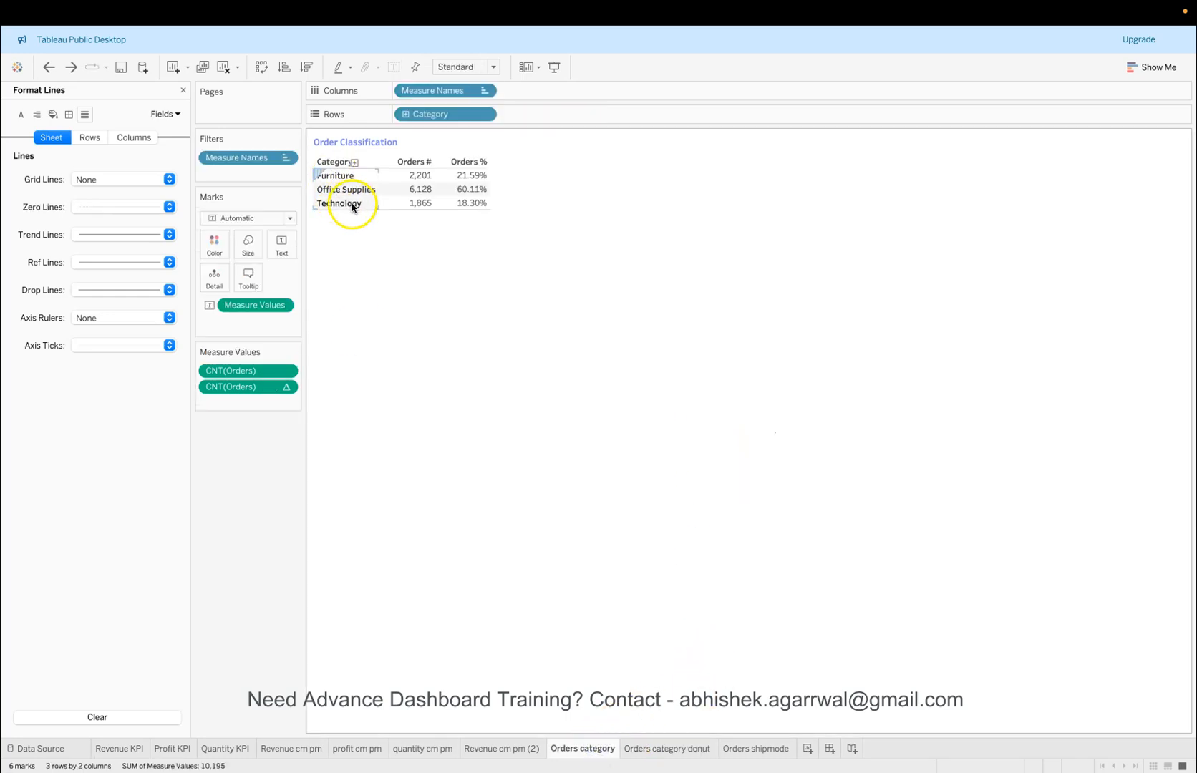
left_click(674, 750)
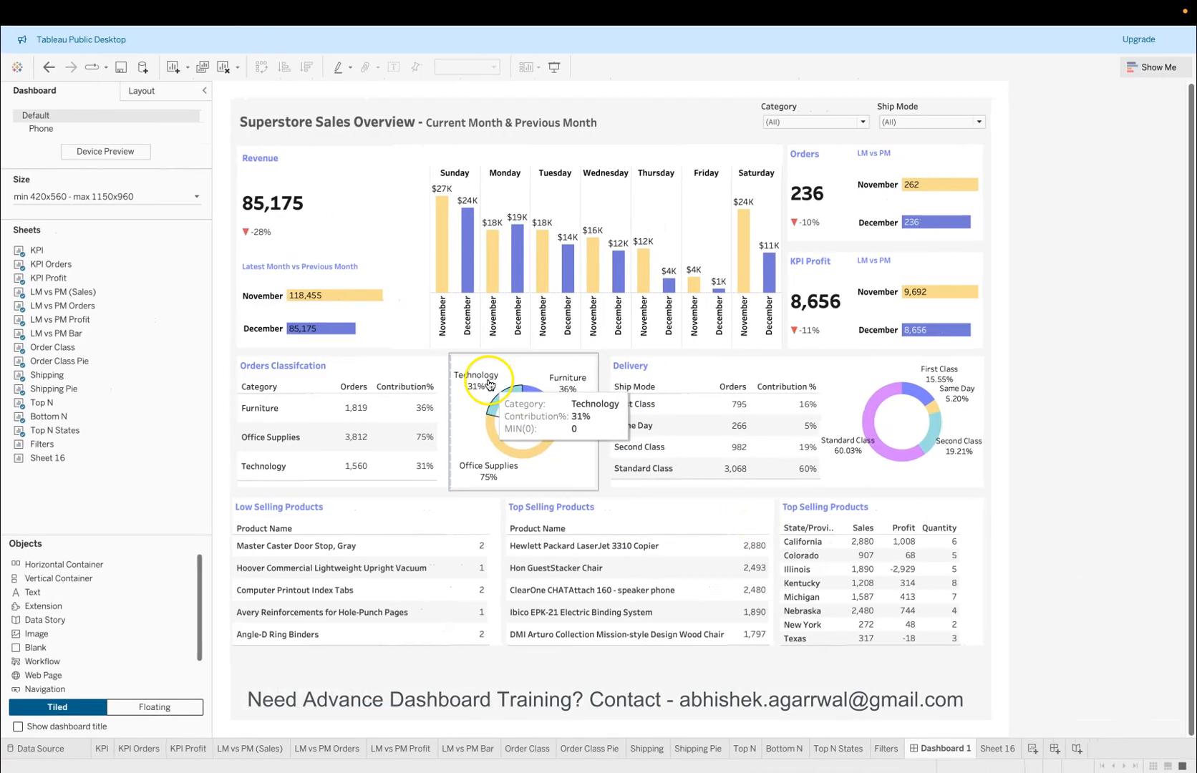
Step: Add Category to the labels of the category donut's outer ring, checking the reference dashboard's donut
left_click(566, 410)
mouse_move(564, 389)
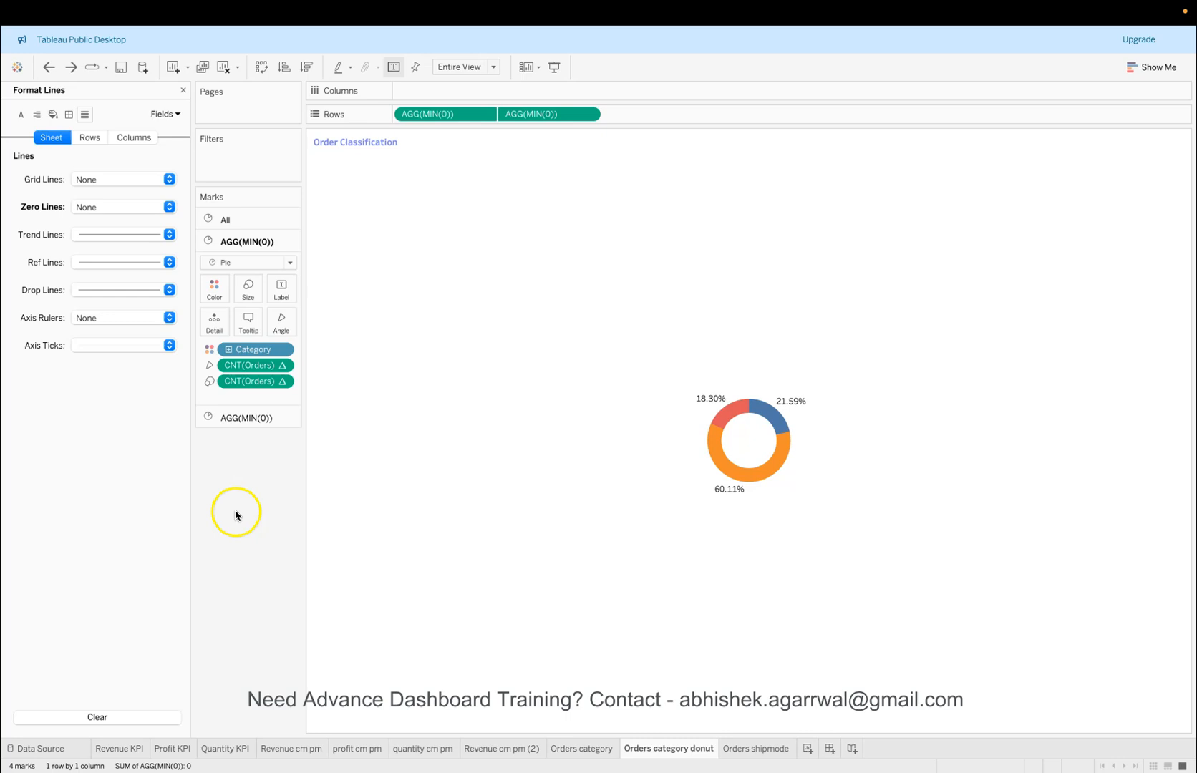
left_click(183, 90)
left_click(246, 351)
left_click_drag(246, 350, 213, 317)
left_click(209, 397)
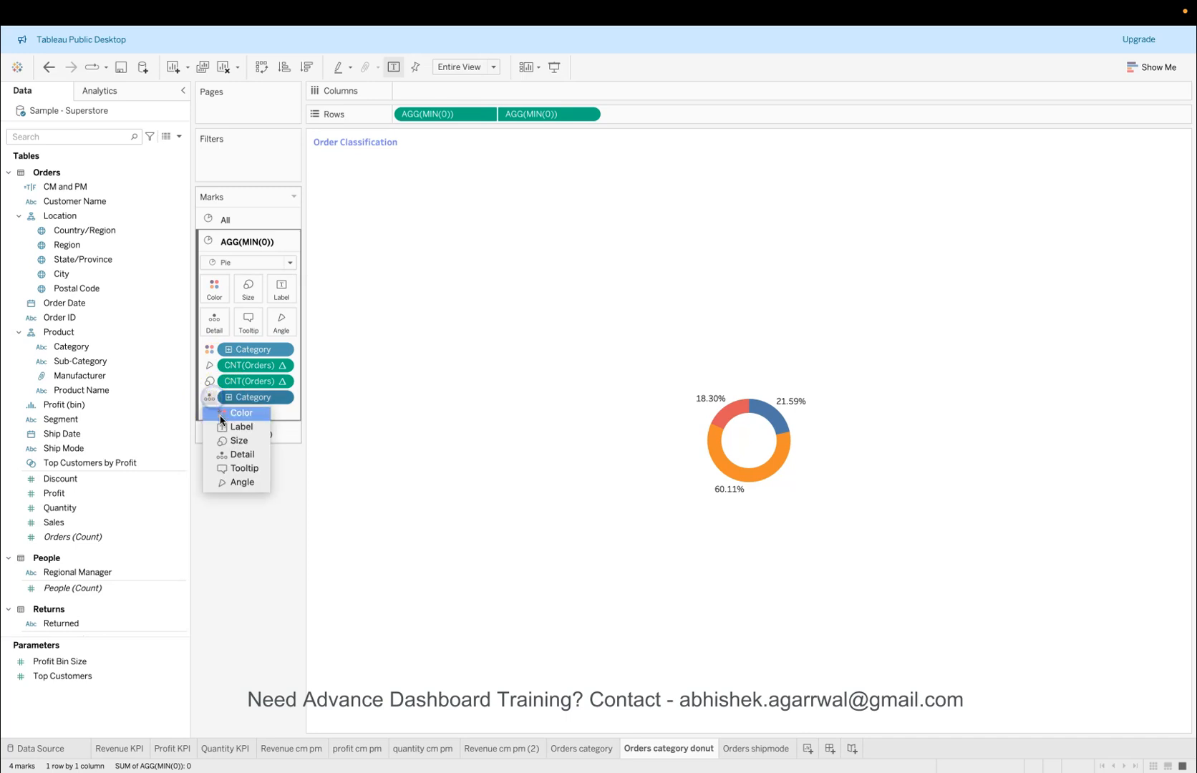
left_click(225, 428)
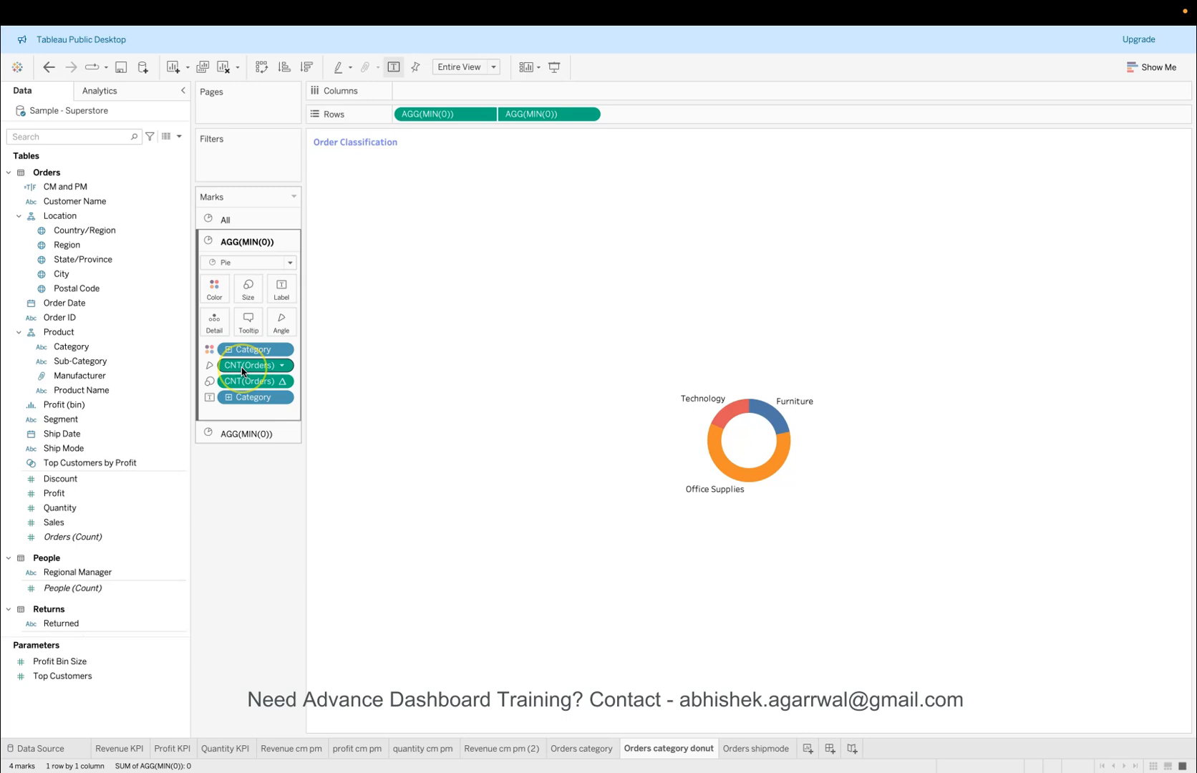
Step: Add the percent-of-total CNT(Orders) to the outer ring's labels and place it below Category
left_click_drag(242, 370, 240, 366)
left_click_drag(217, 302, 217, 294)
left_click_drag(235, 388, 213, 329)
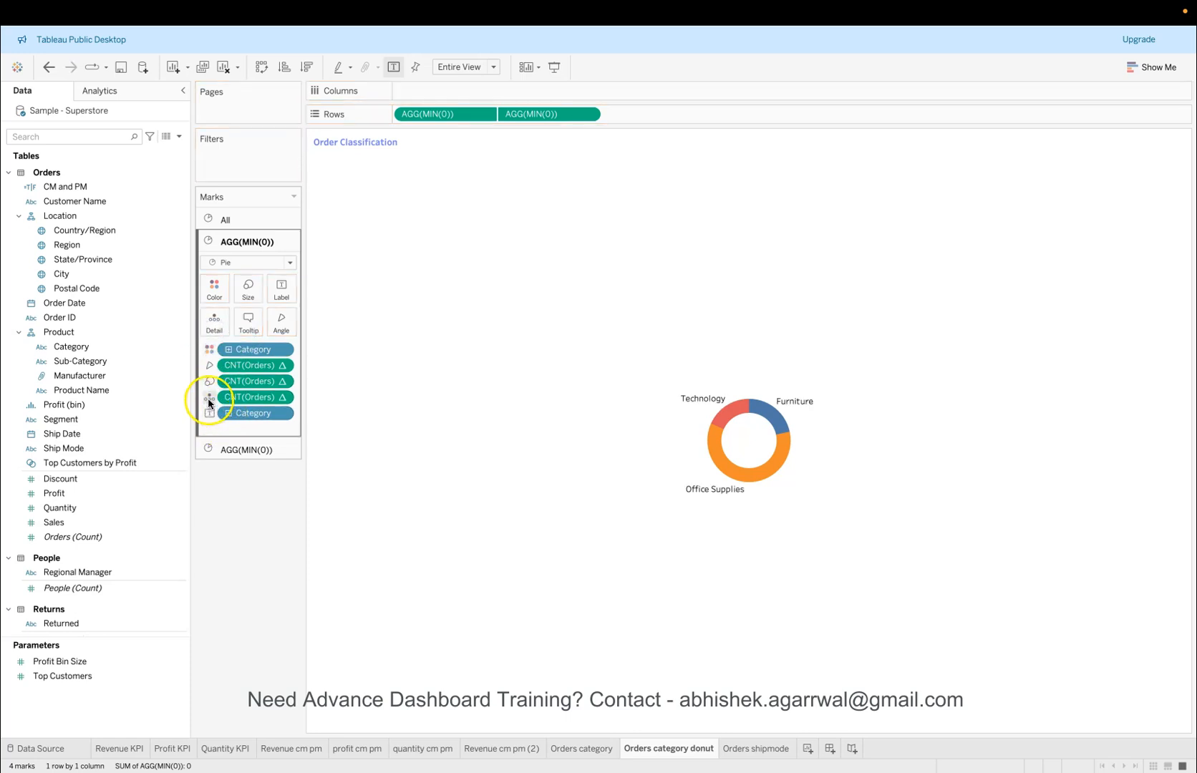
left_click(209, 398)
left_click(221, 424)
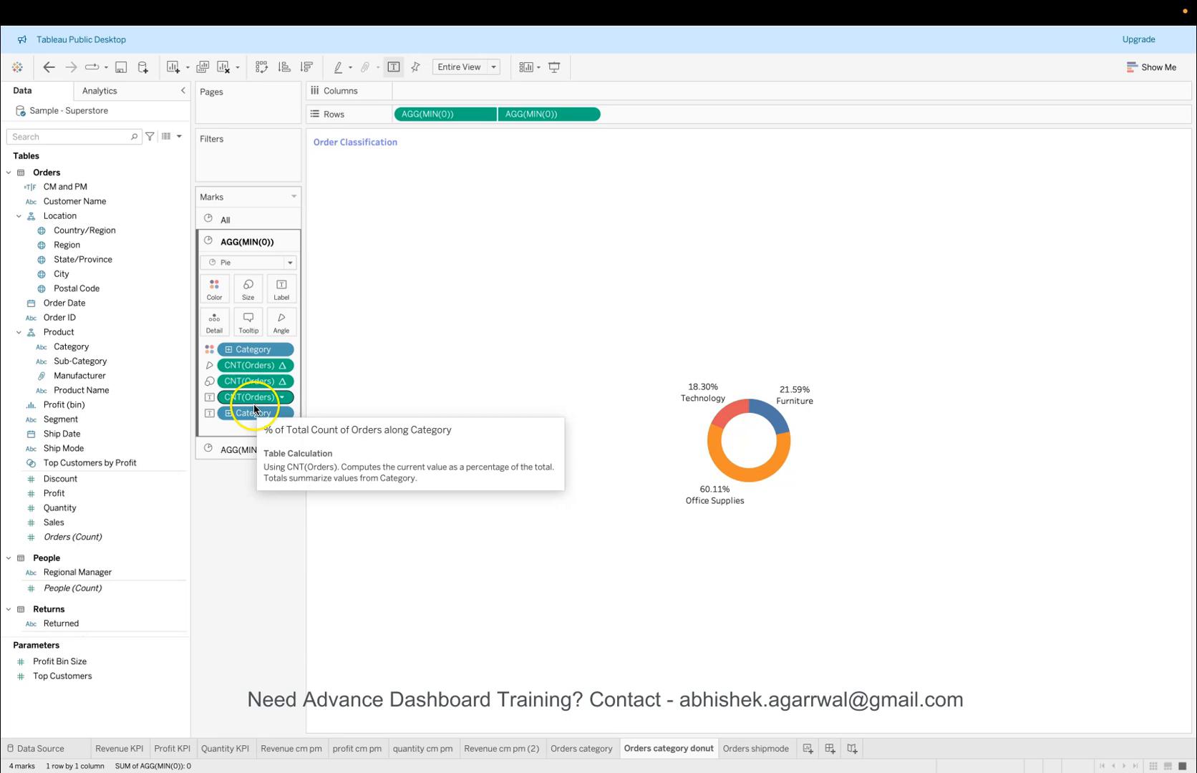
left_click_drag(257, 403, 258, 423)
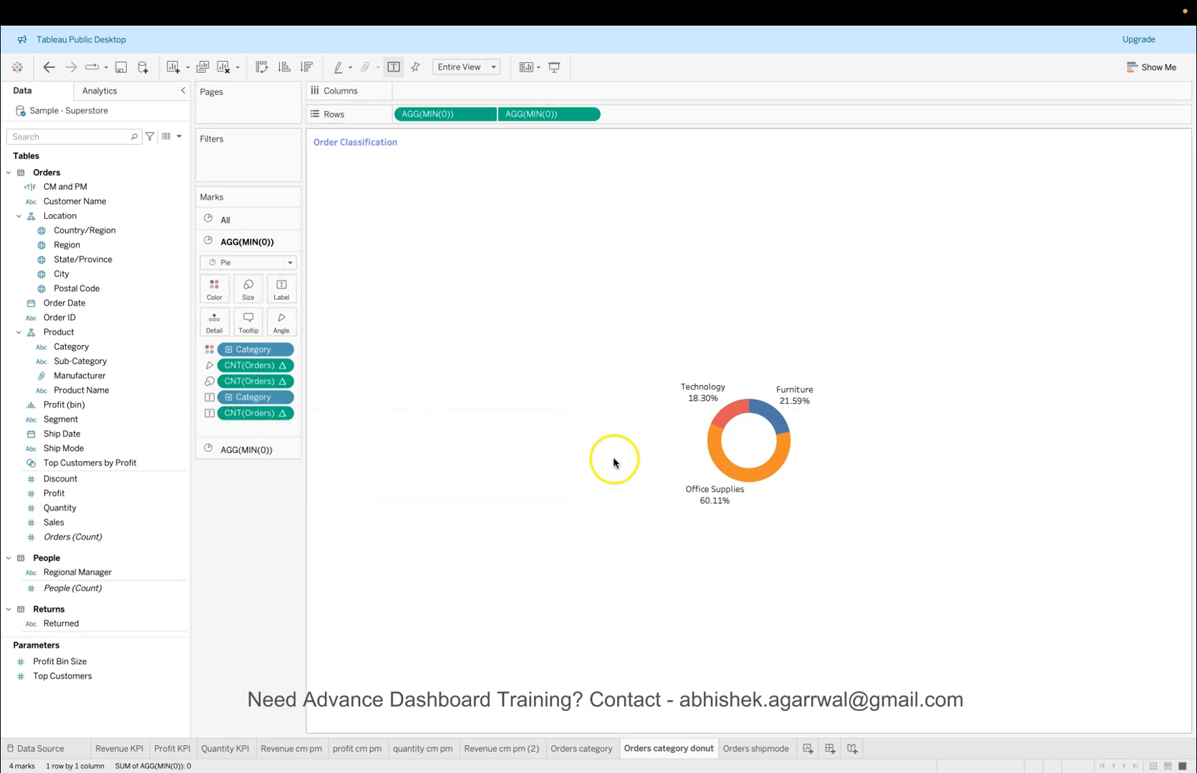
mouse_move(715, 439)
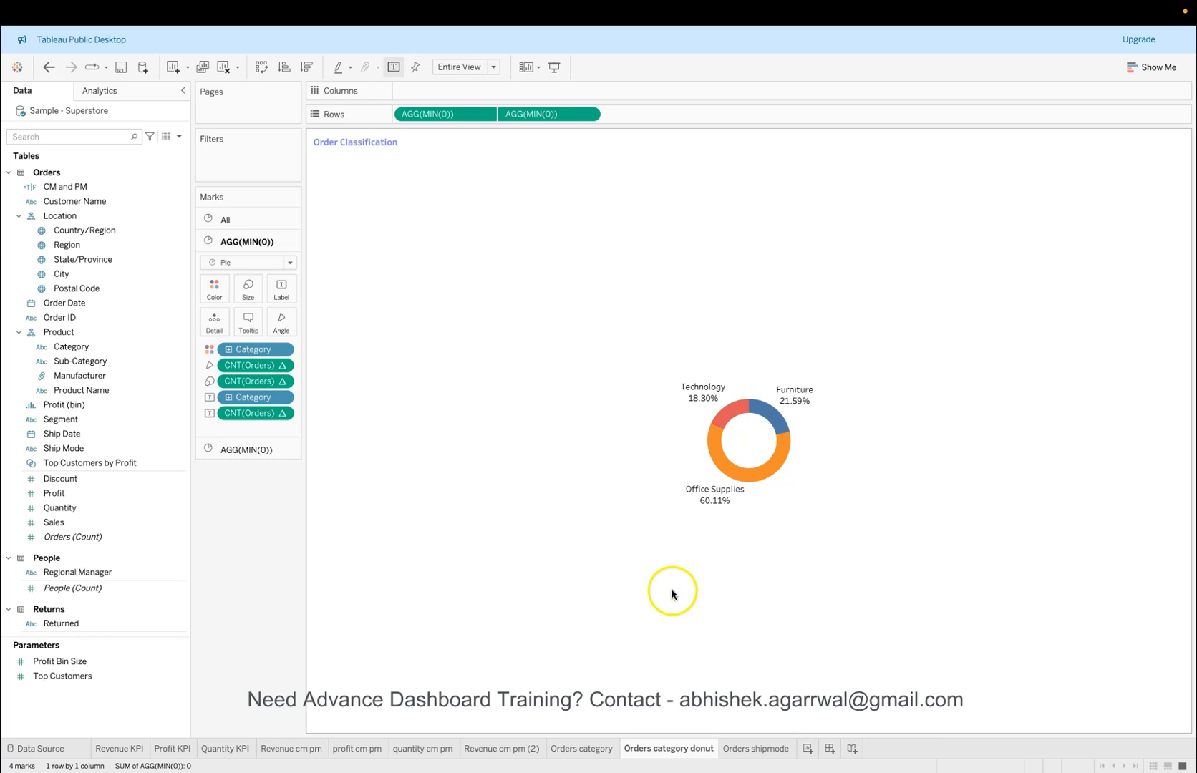
Step: Duplicate the Orders category donut sheet and try replacing Category with Ship Mode as the copy's color field
mouse_move(681, 750)
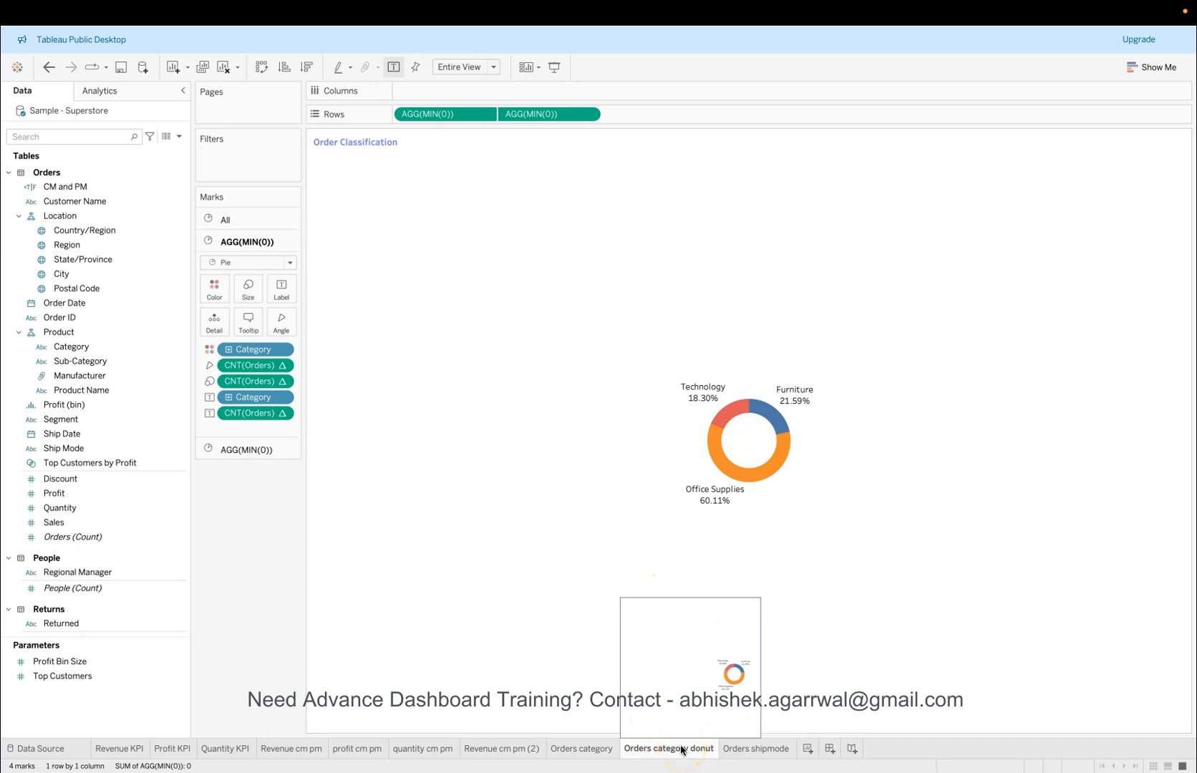
right_click(682, 749)
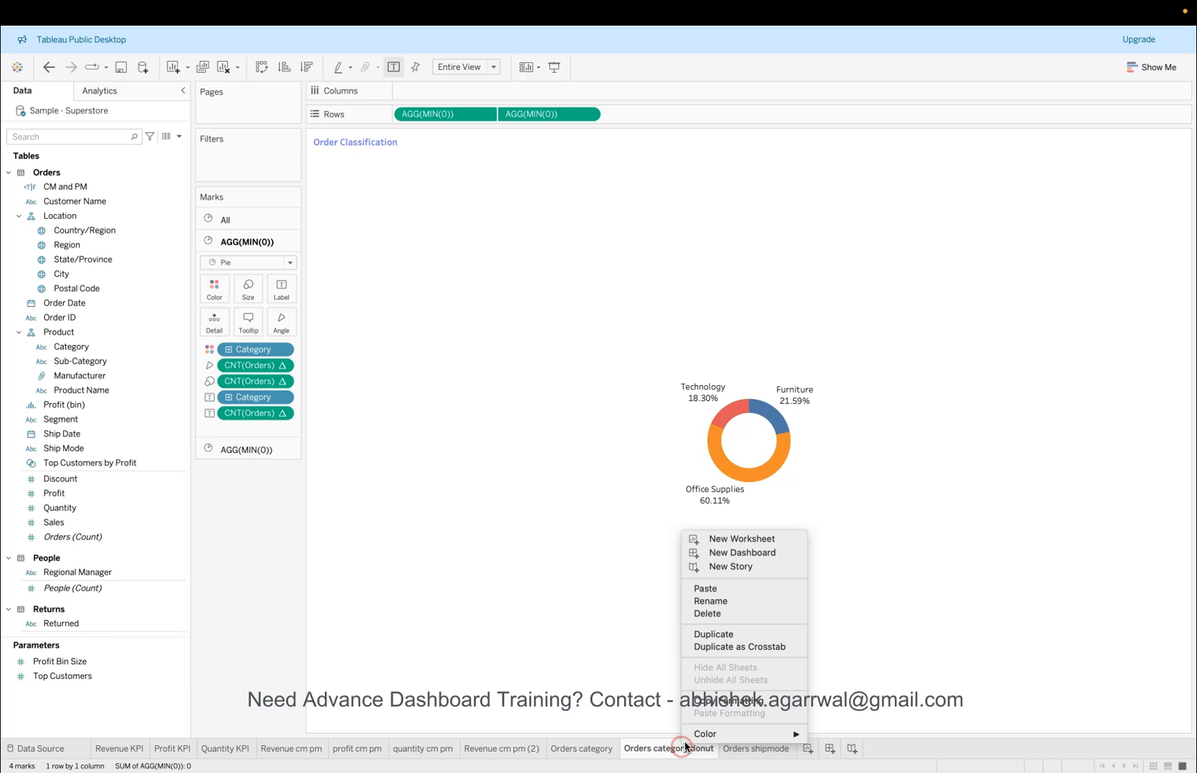
left_click(722, 636)
double_click(264, 356)
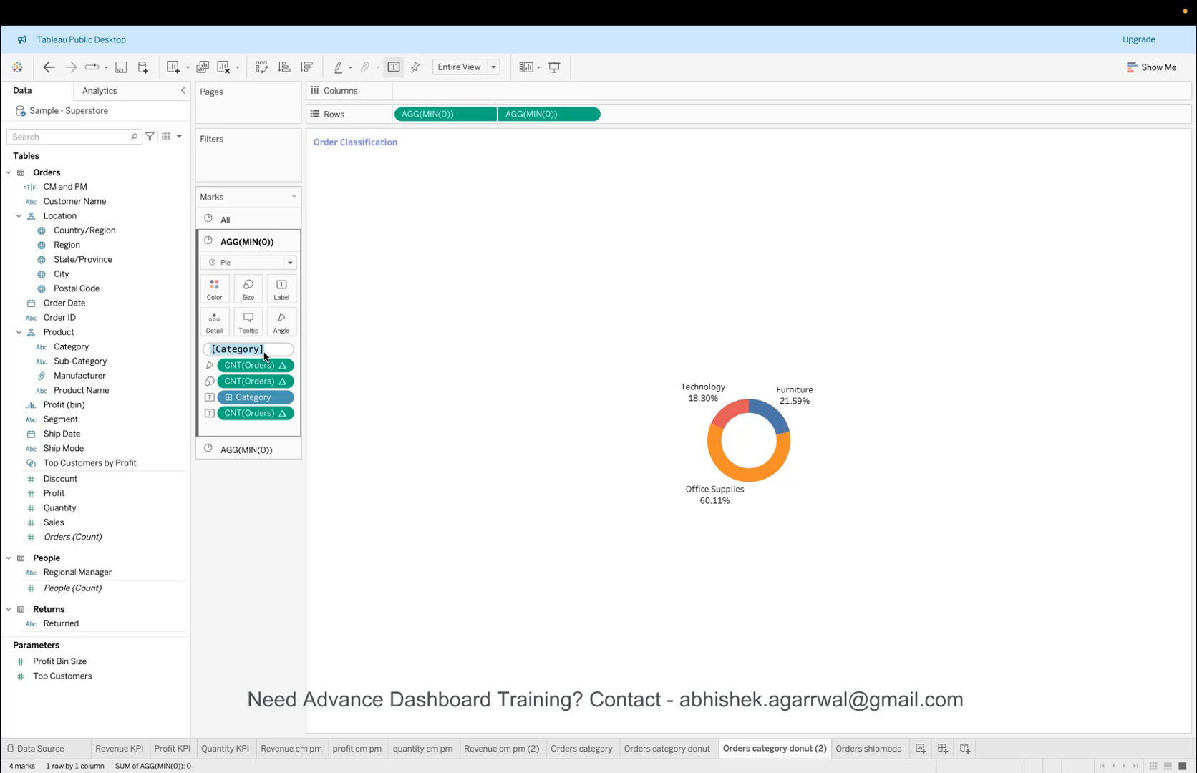
type("shi")
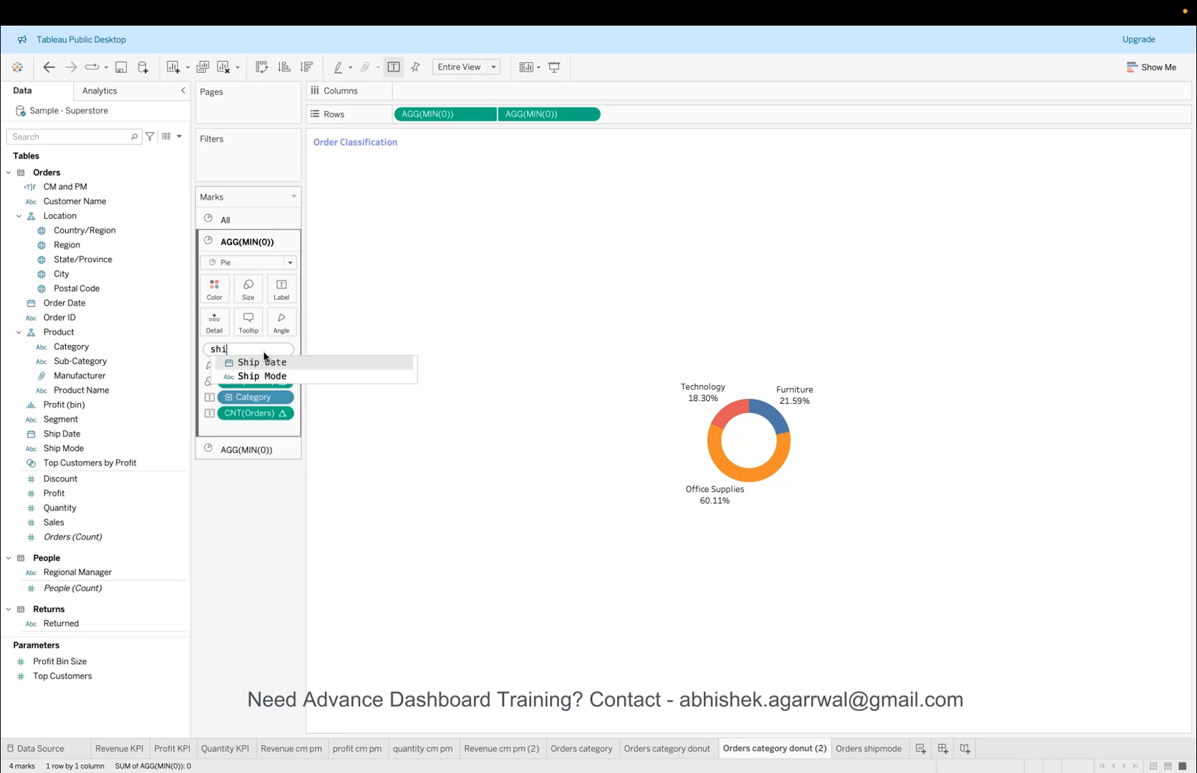
left_click(262, 375)
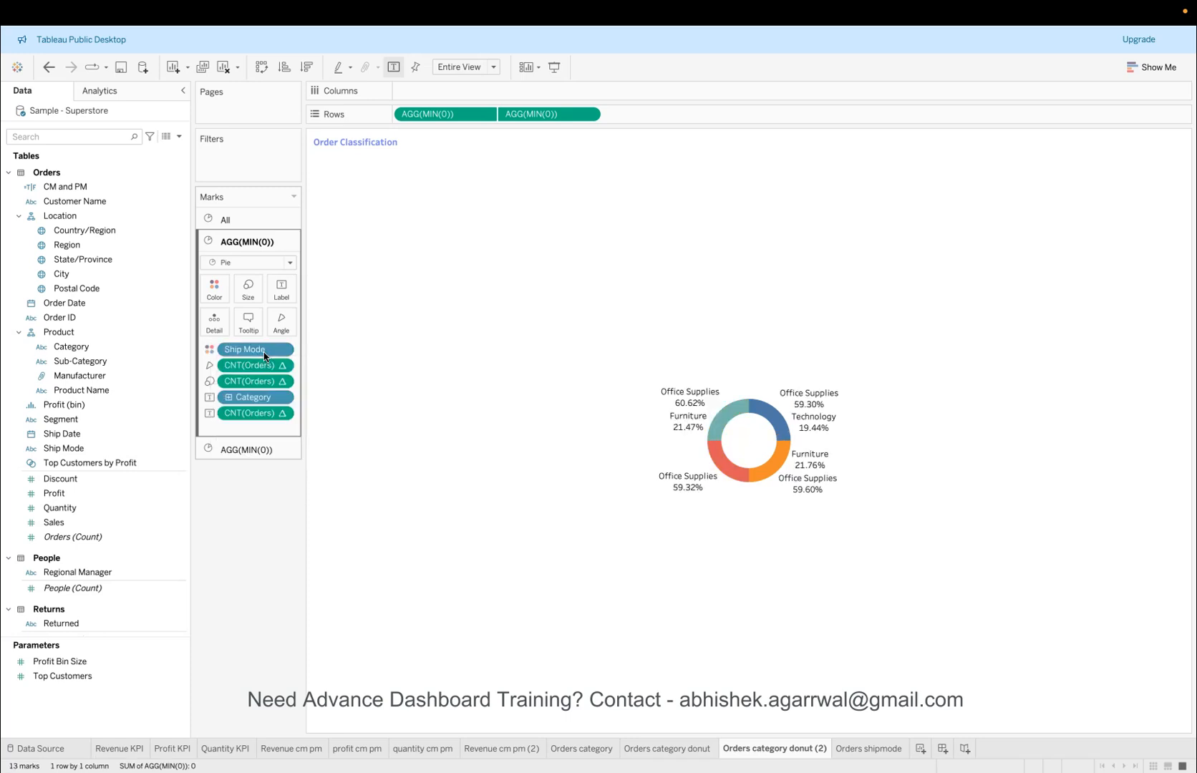
Step: Try replacing the copied donut's Category label with Ship Mode, and delete the duplicated sheet
double_click(255, 397)
type("s")
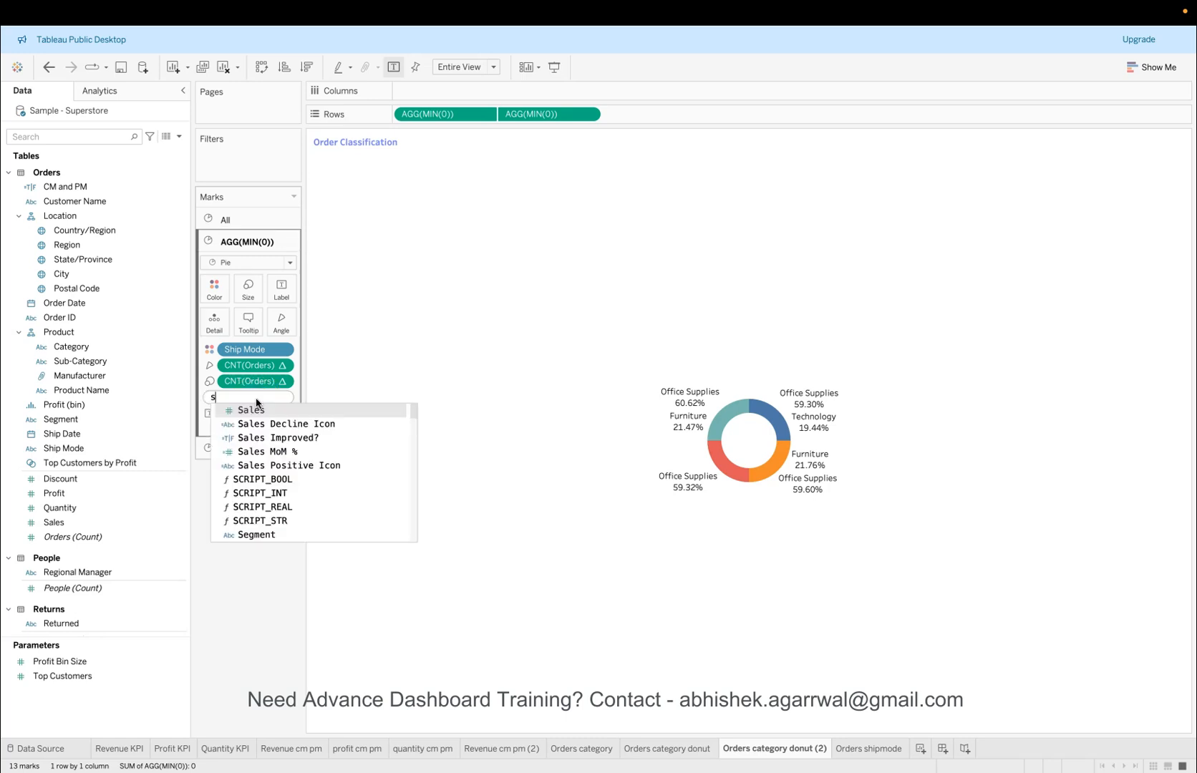
type("hip")
key("Down")
key("Return")
key("Return")
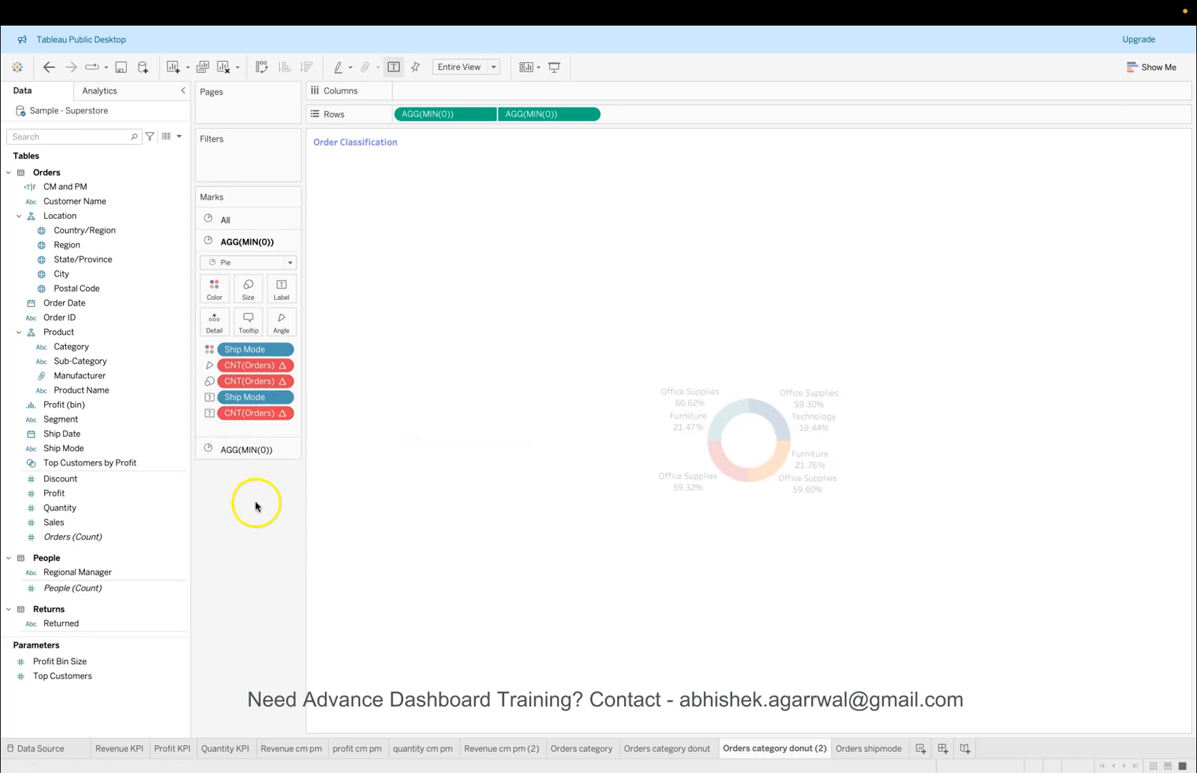
mouse_move(250, 411)
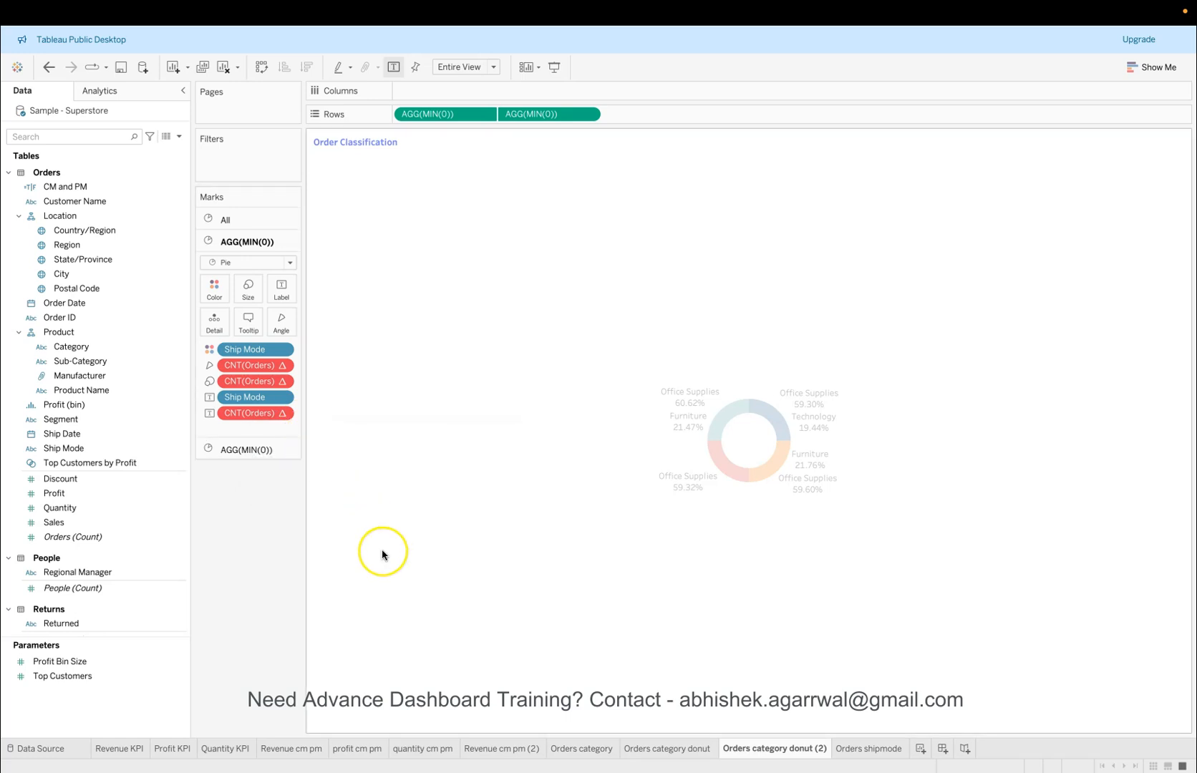
right_click(790, 753)
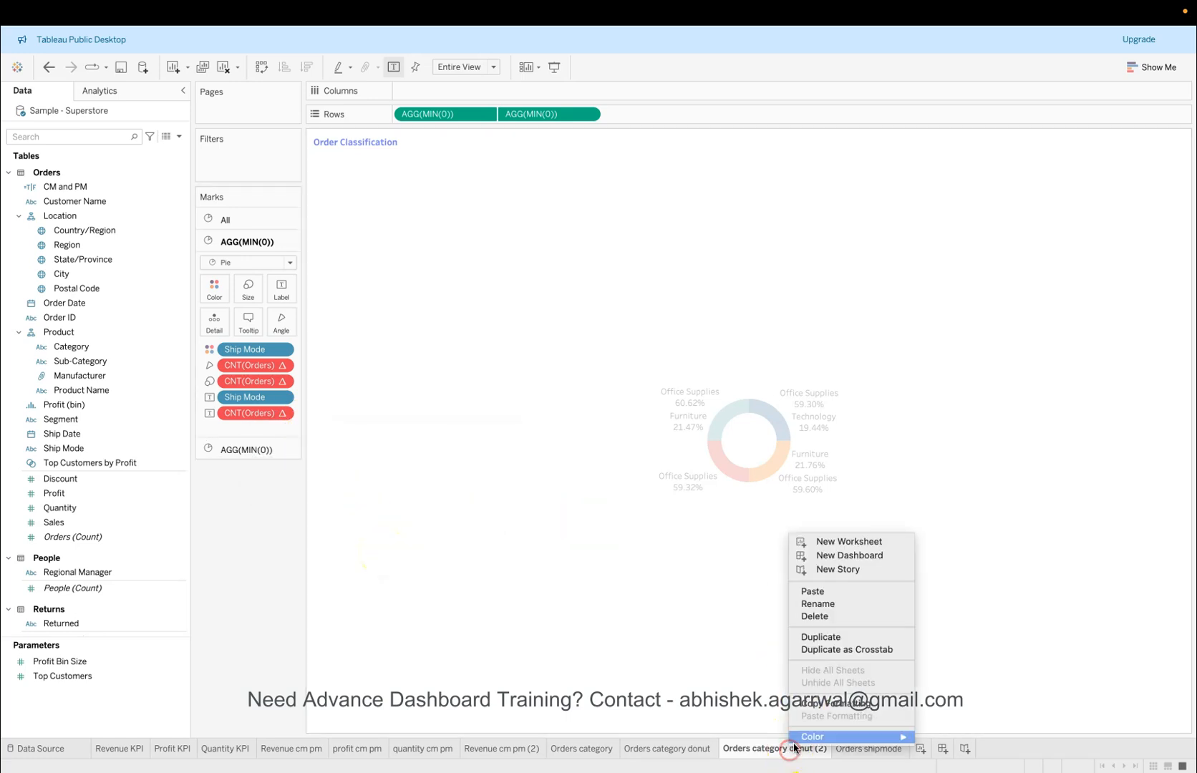
left_click(827, 617)
Step: Duplicate the Orders shipmode sheet and remove the plain CNT(Orders) measure from the copy, keeping the percentage
right_click(757, 752)
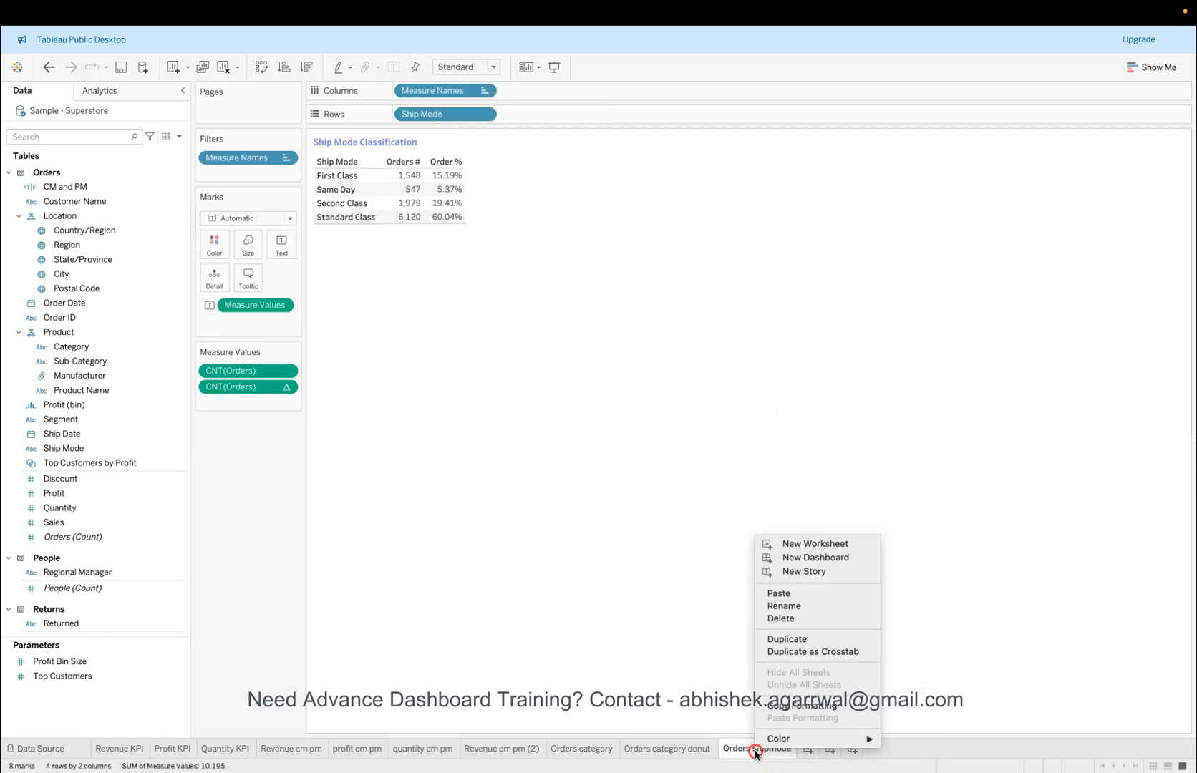
left_click(790, 651)
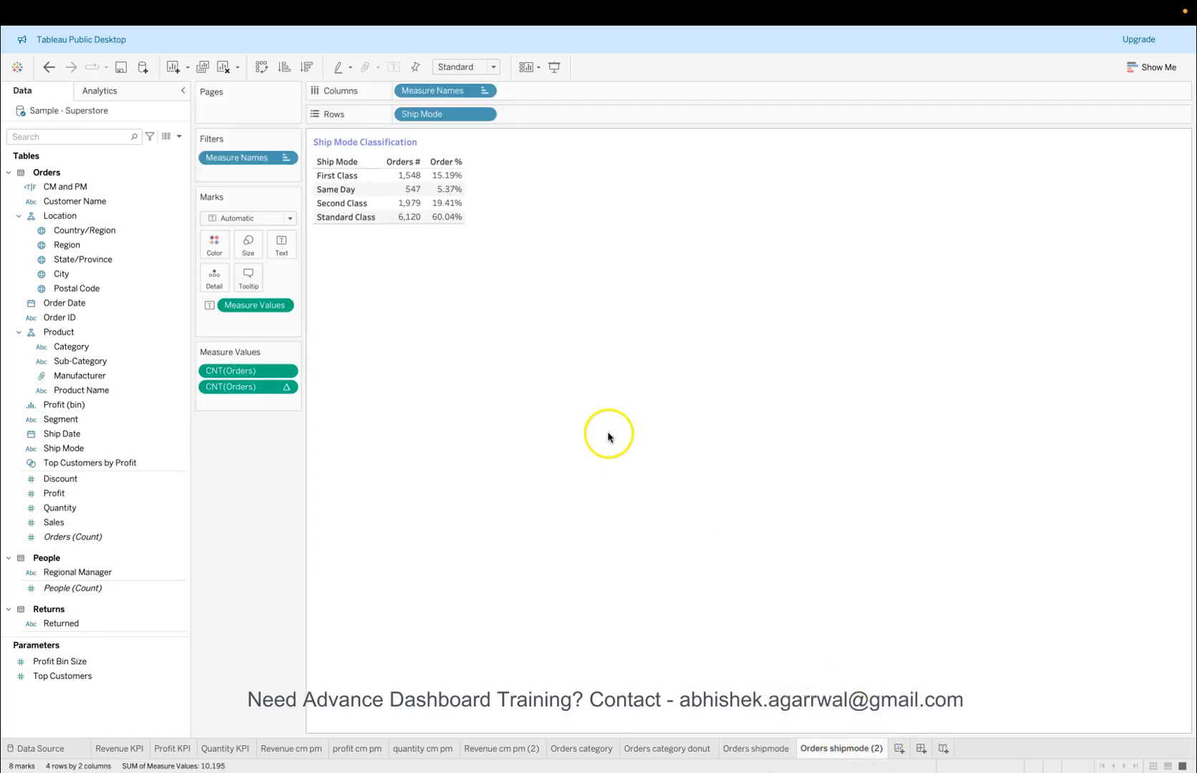
left_click_drag(289, 370, 268, 510)
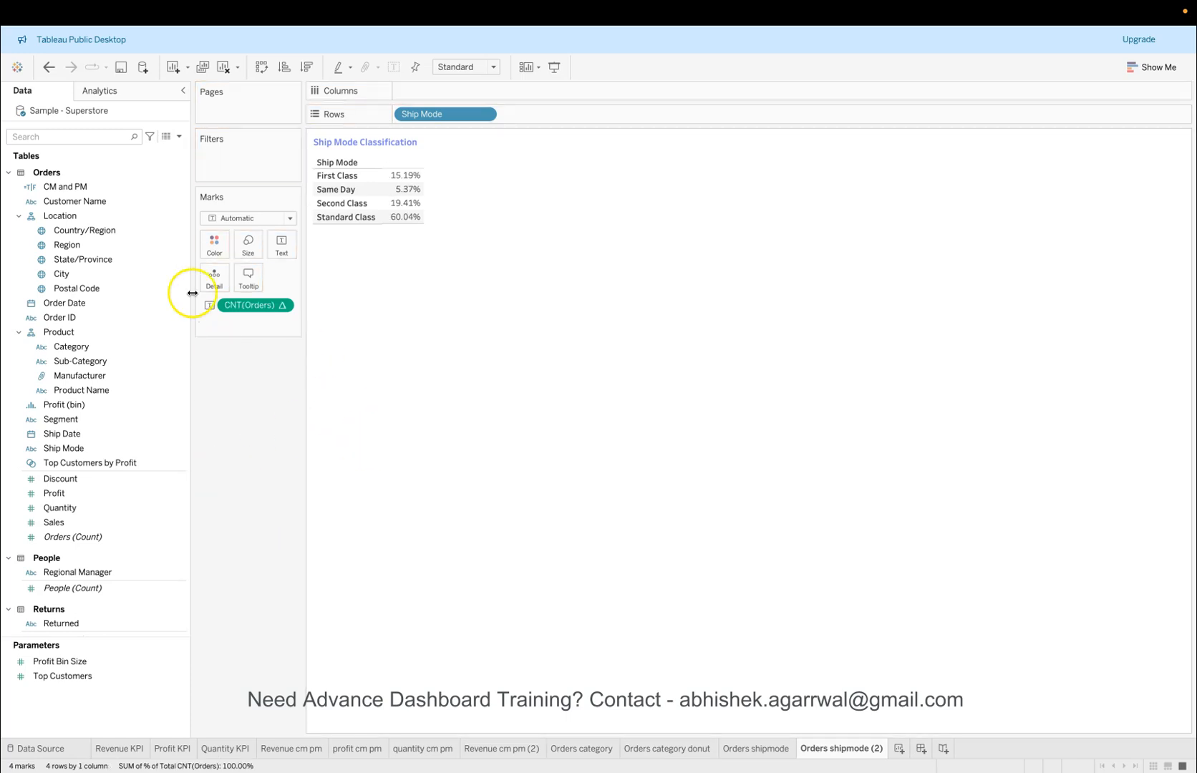
Step: Convert the copied ship mode table into a pie chart and fit it to Entire View
left_click(1151, 67)
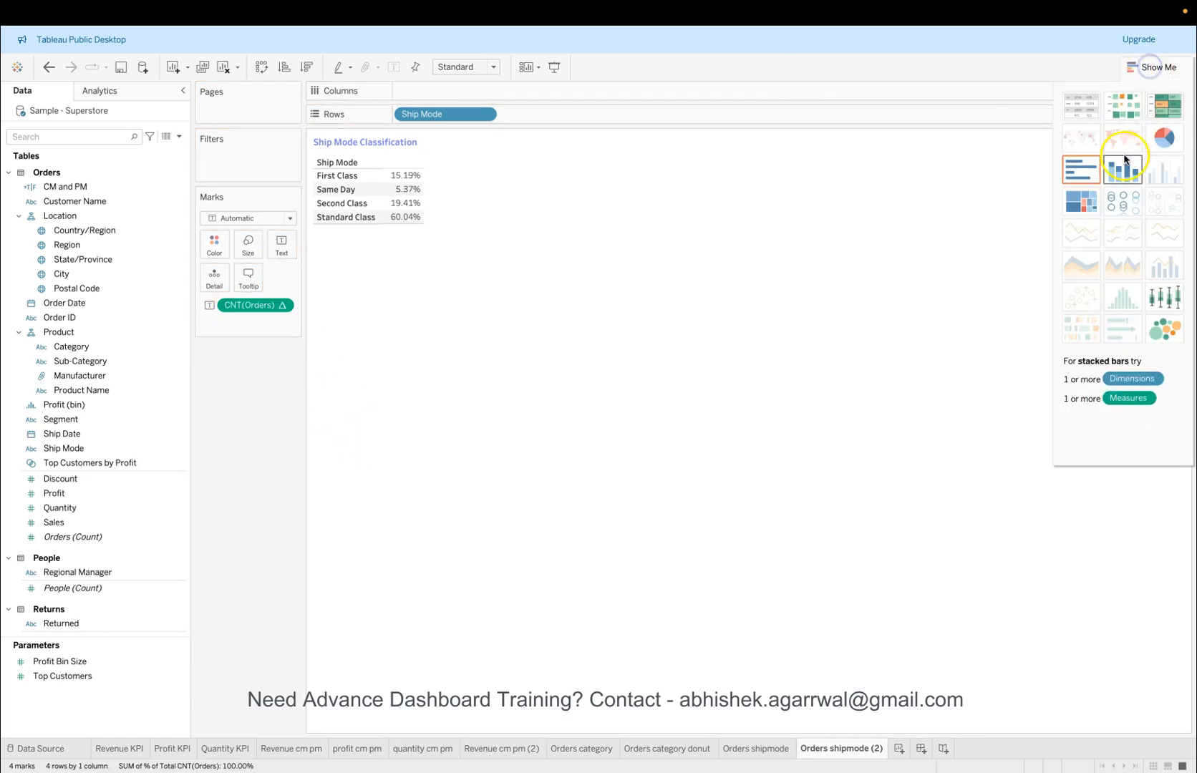
left_click(1164, 137)
left_click(1154, 67)
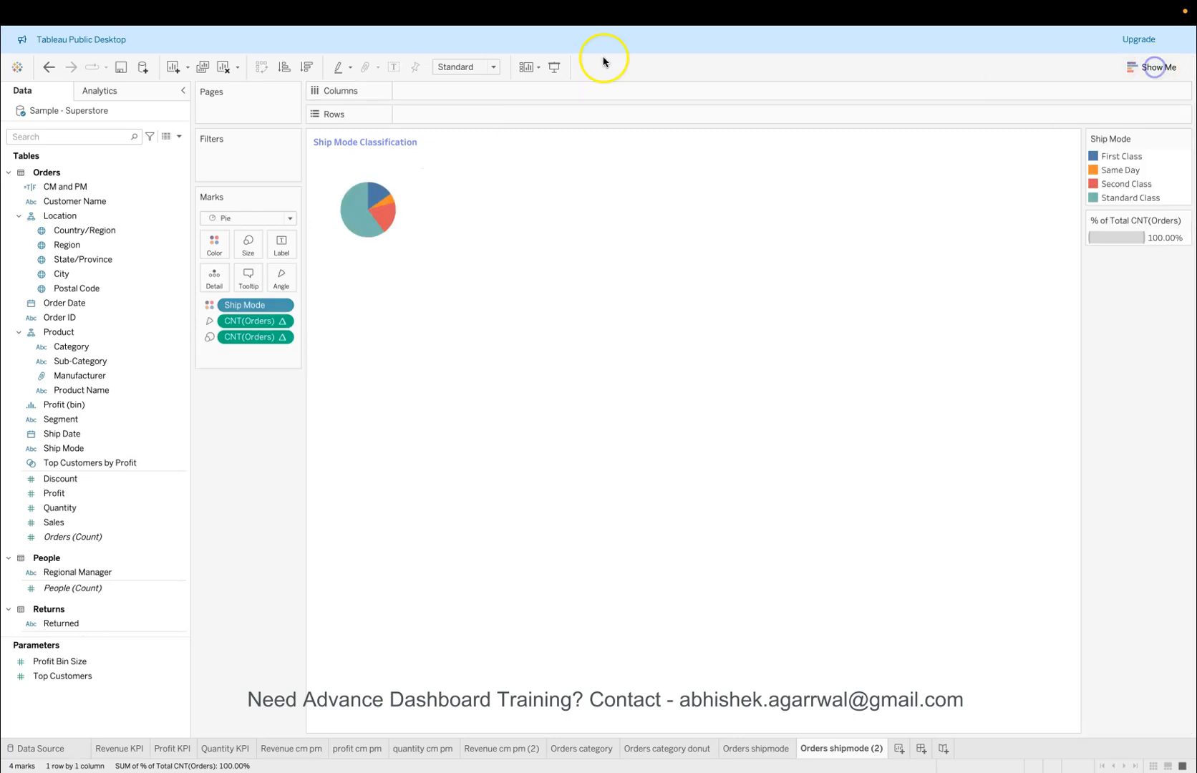
left_click(471, 66)
left_click(475, 115)
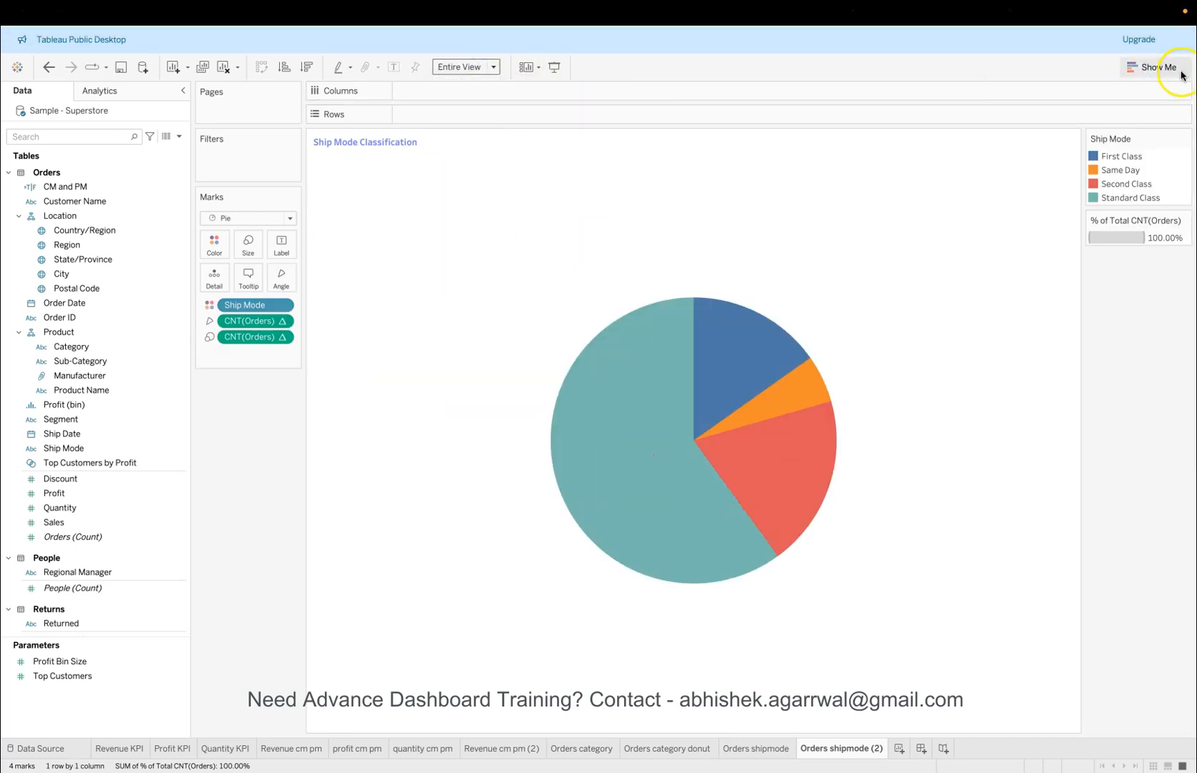
Step: Add two MIN(0) calculations to Rows to split the ship mode pie into two
left_click(1155, 68)
type("MIN")
key("Return")
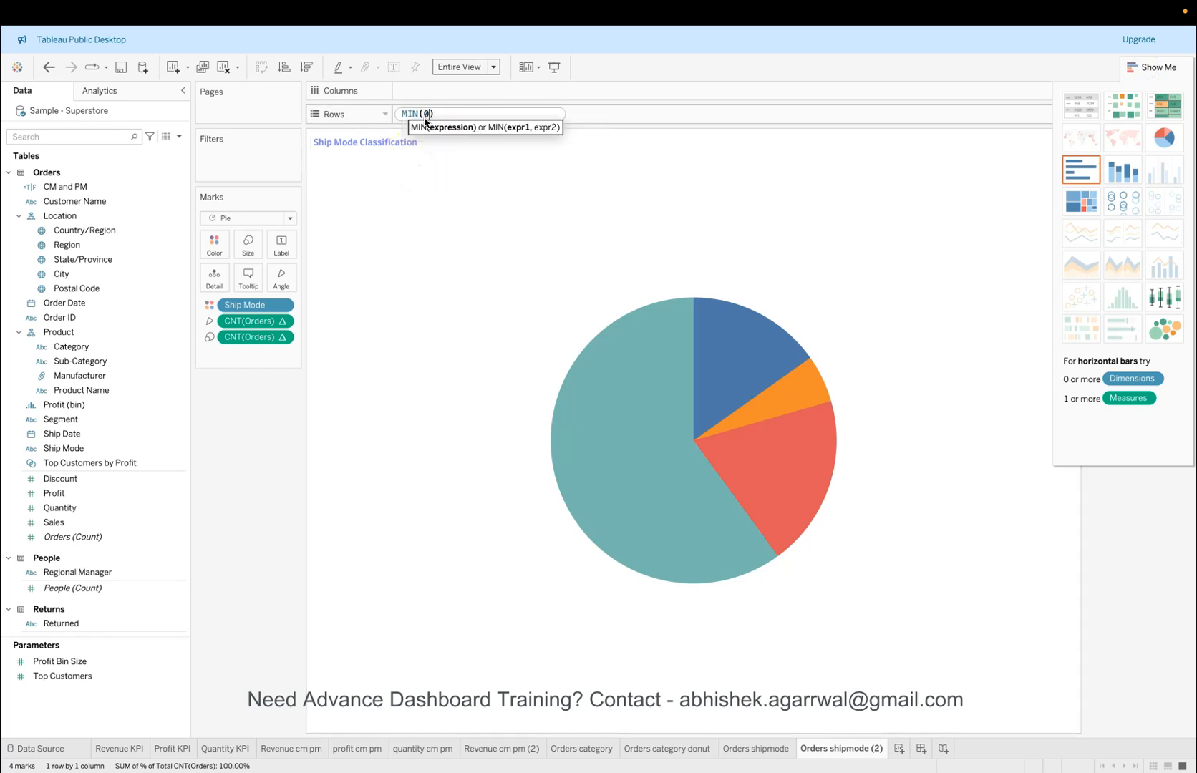
type("0")
key("Return")
double_click(514, 116)
type("MIN")
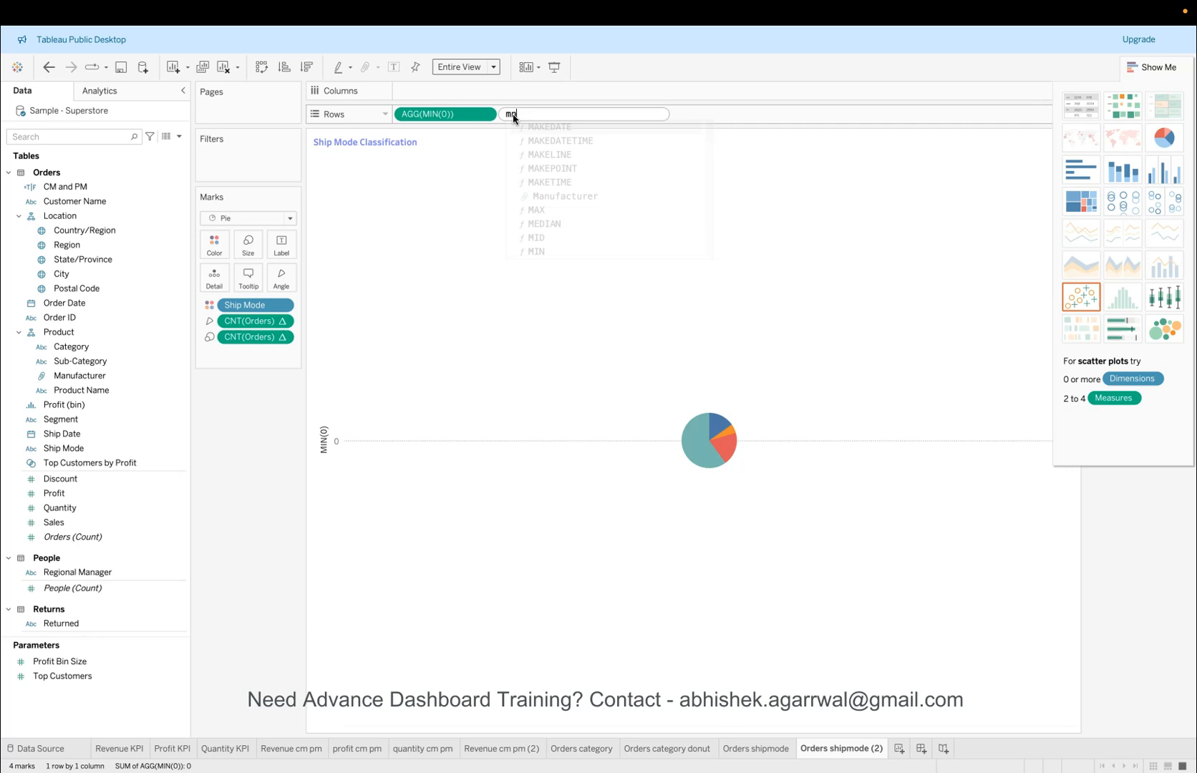
key("Return")
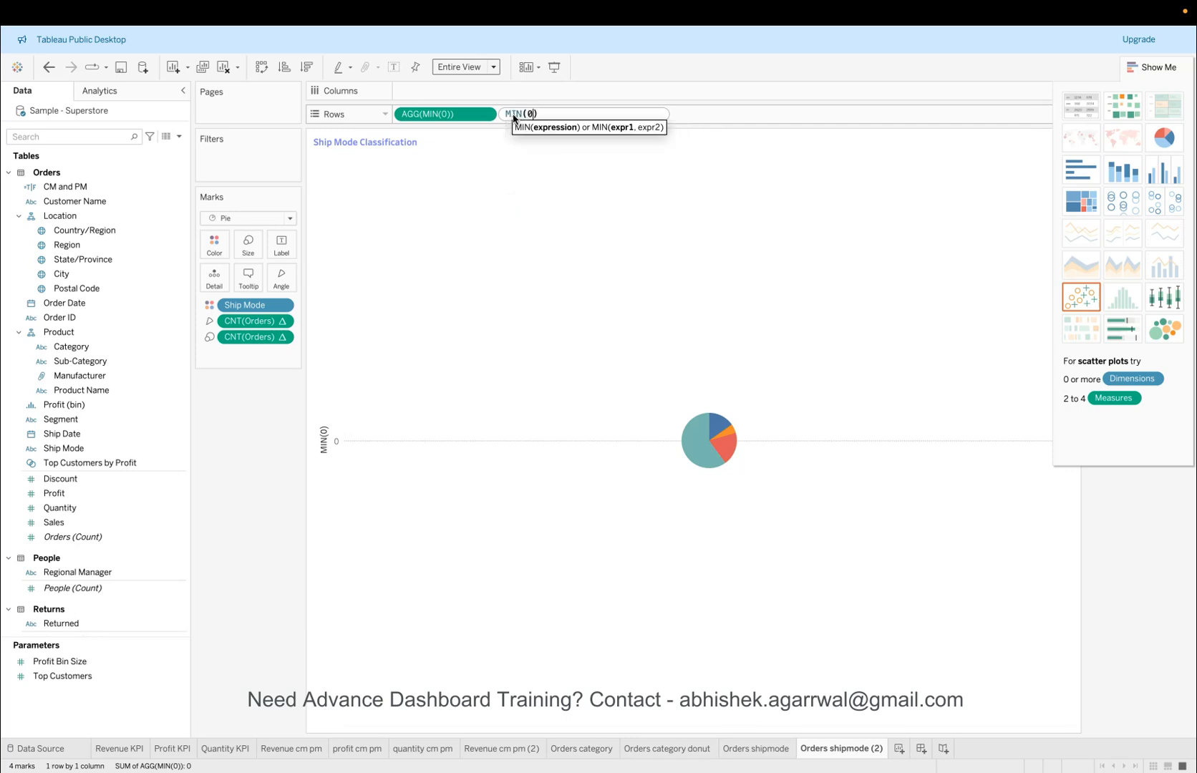
key("Return")
left_click(548, 369)
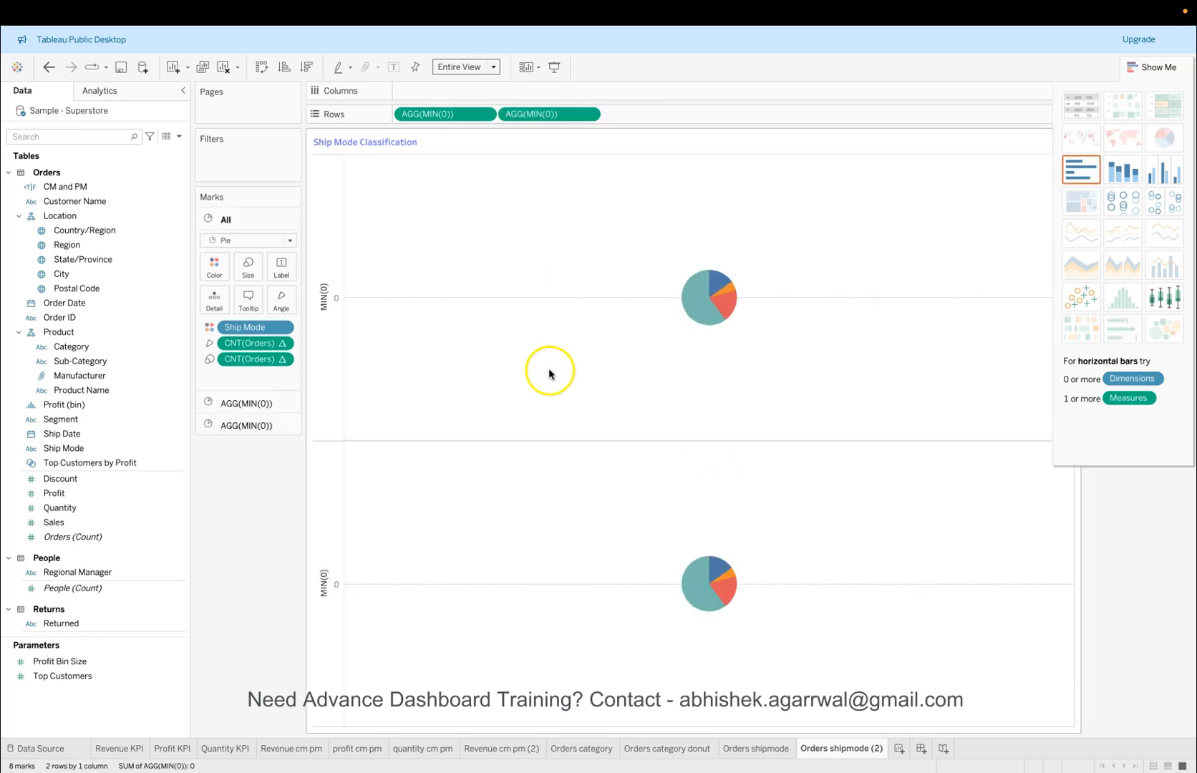
left_click(1148, 68)
Step: Remove both CNT(Orders) fields and Ship Mode from the second MIN(0) pie and color it white
left_click(267, 426)
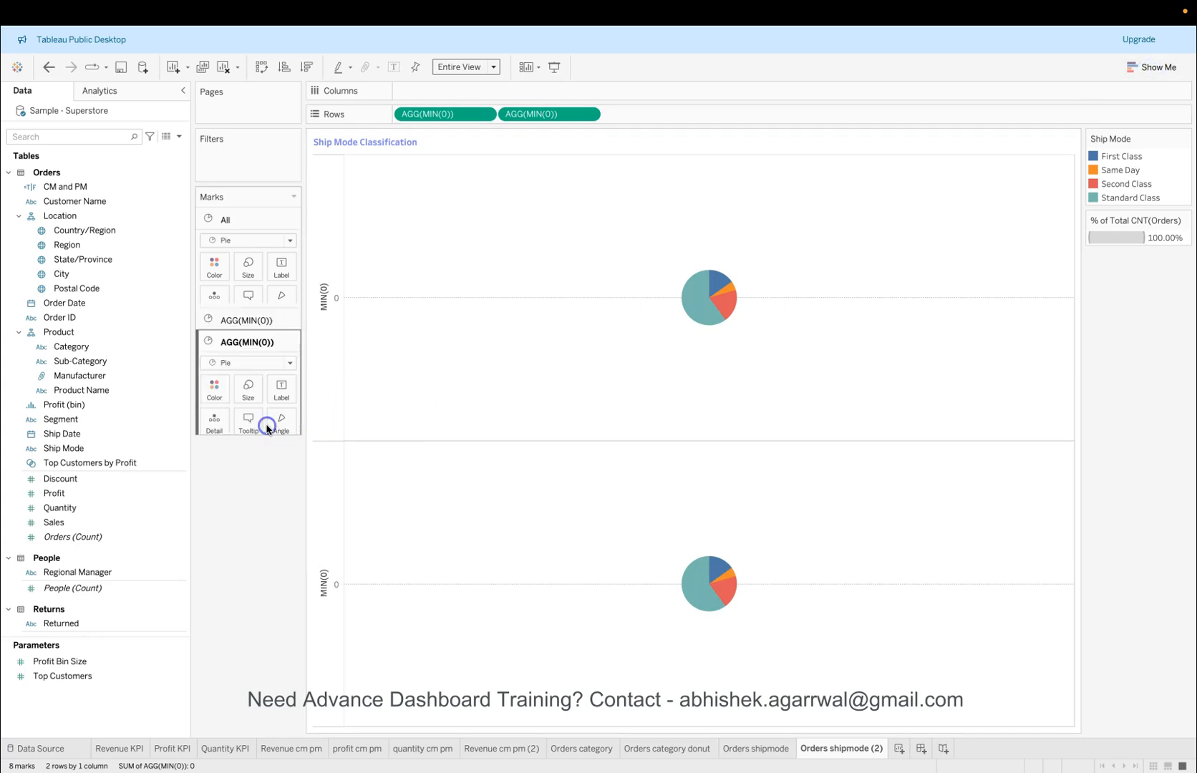
left_click_drag(262, 405, 259, 459)
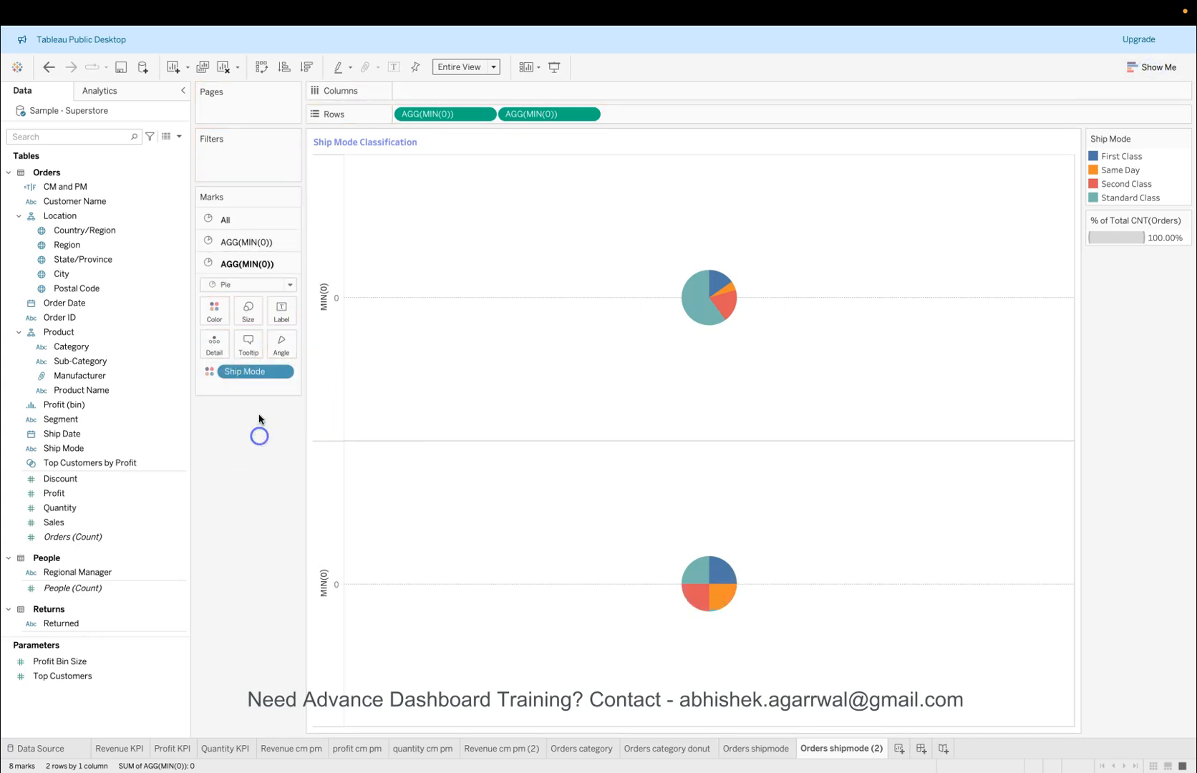
left_click_drag(245, 370, 235, 427)
left_click(215, 315)
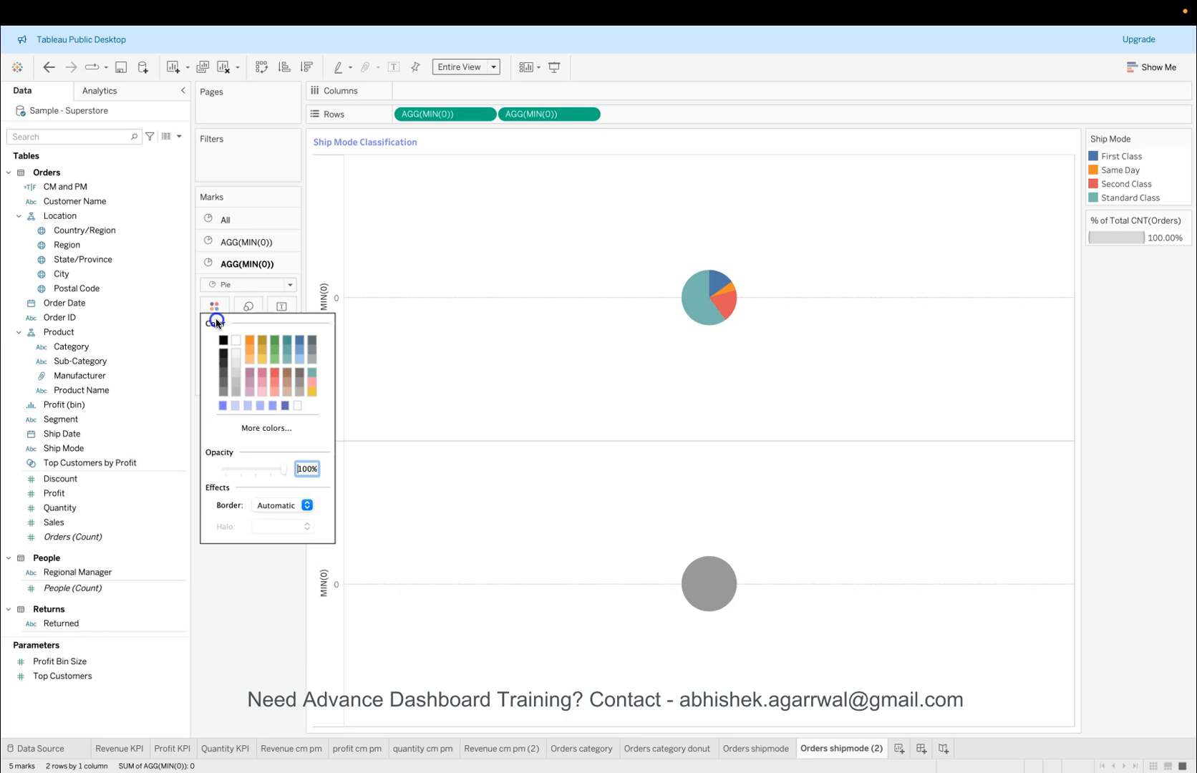
left_click(235, 341)
left_click(275, 593)
Step: Enlarge the first MIN(0) pie so it exceeds the white pie in size
left_click(253, 267)
left_click(259, 243)
left_click(248, 286)
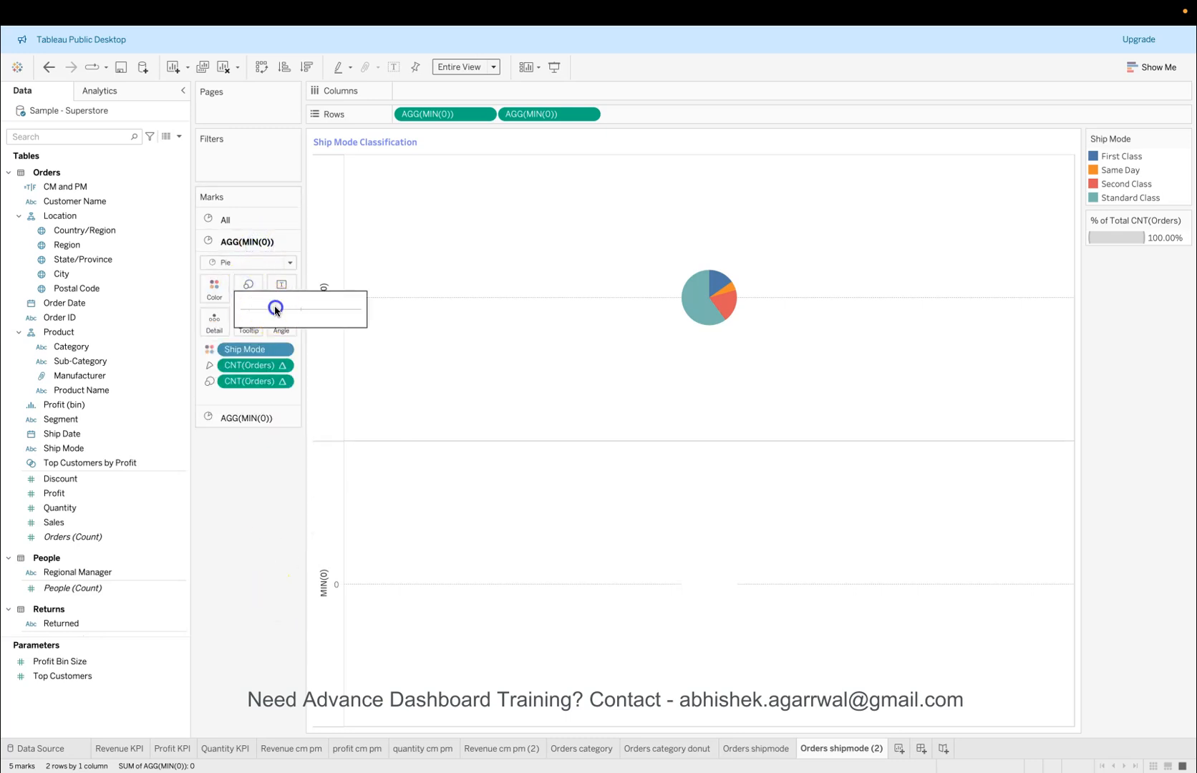
left_click_drag(290, 310, 291, 312)
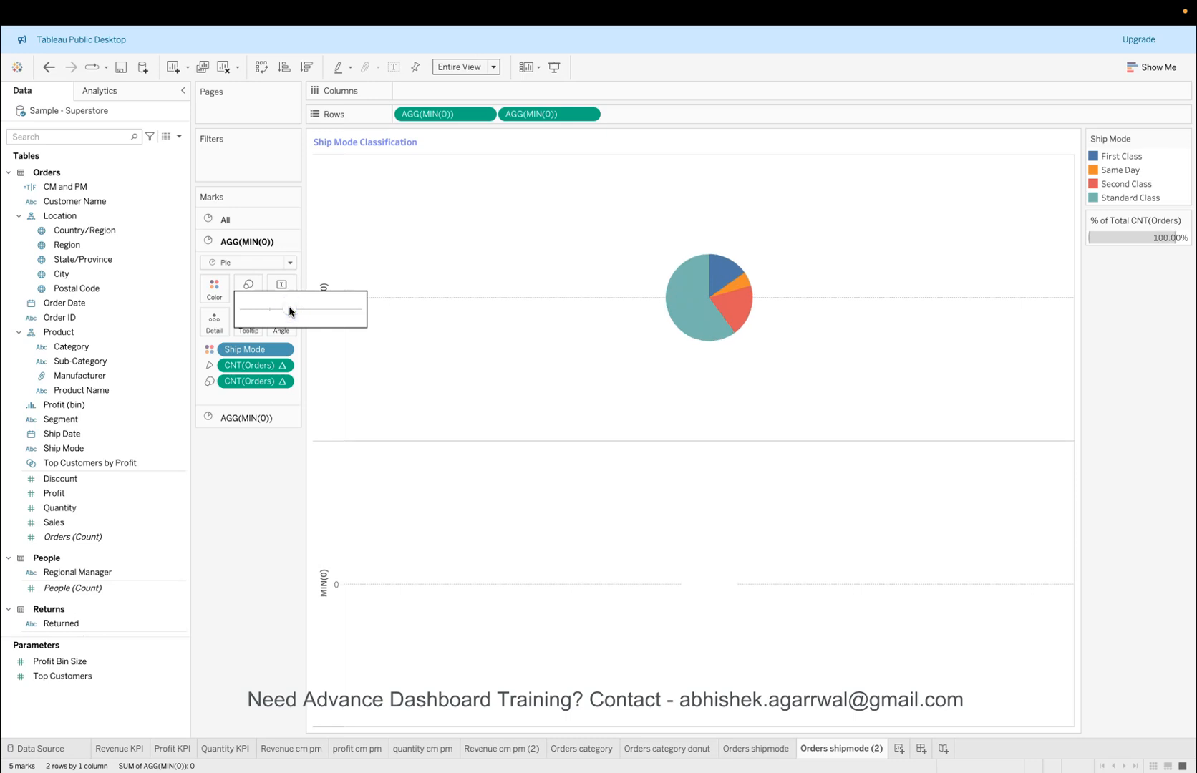
Step: Combine the two MIN(0) pies on a dual axis and hide the axis headers
left_click(589, 118)
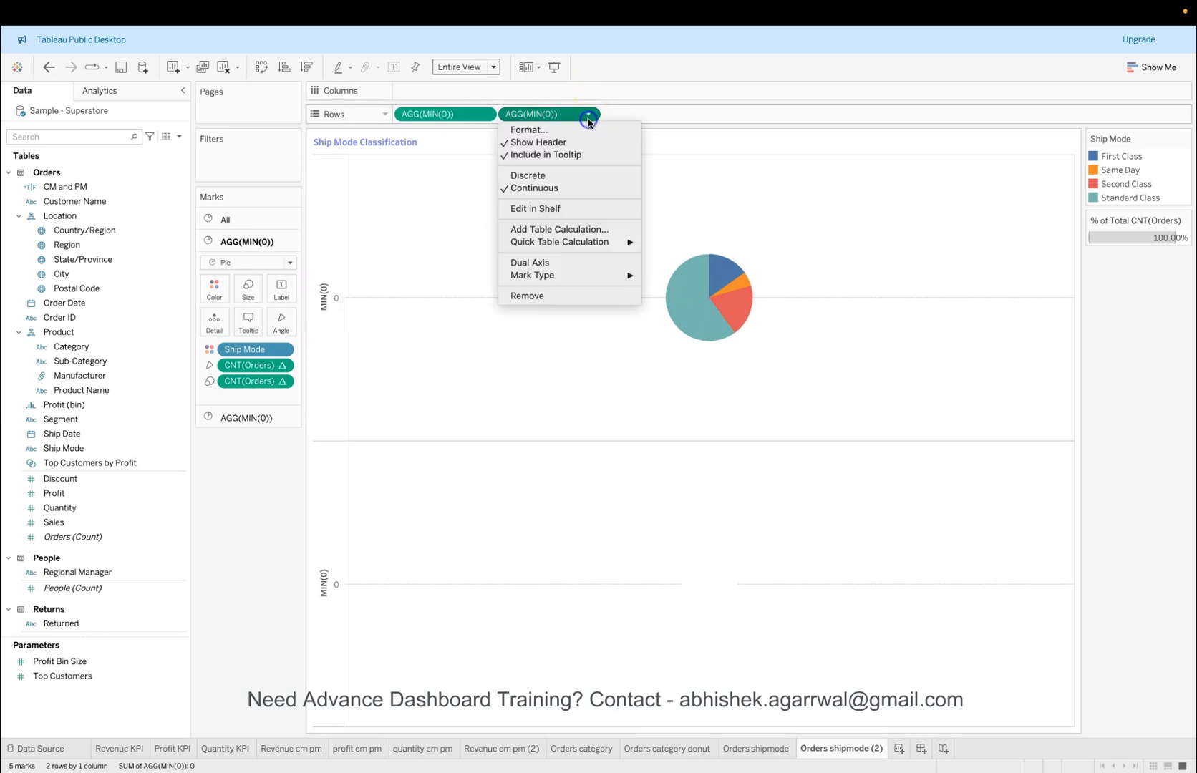
left_click(567, 262)
right_click(328, 435)
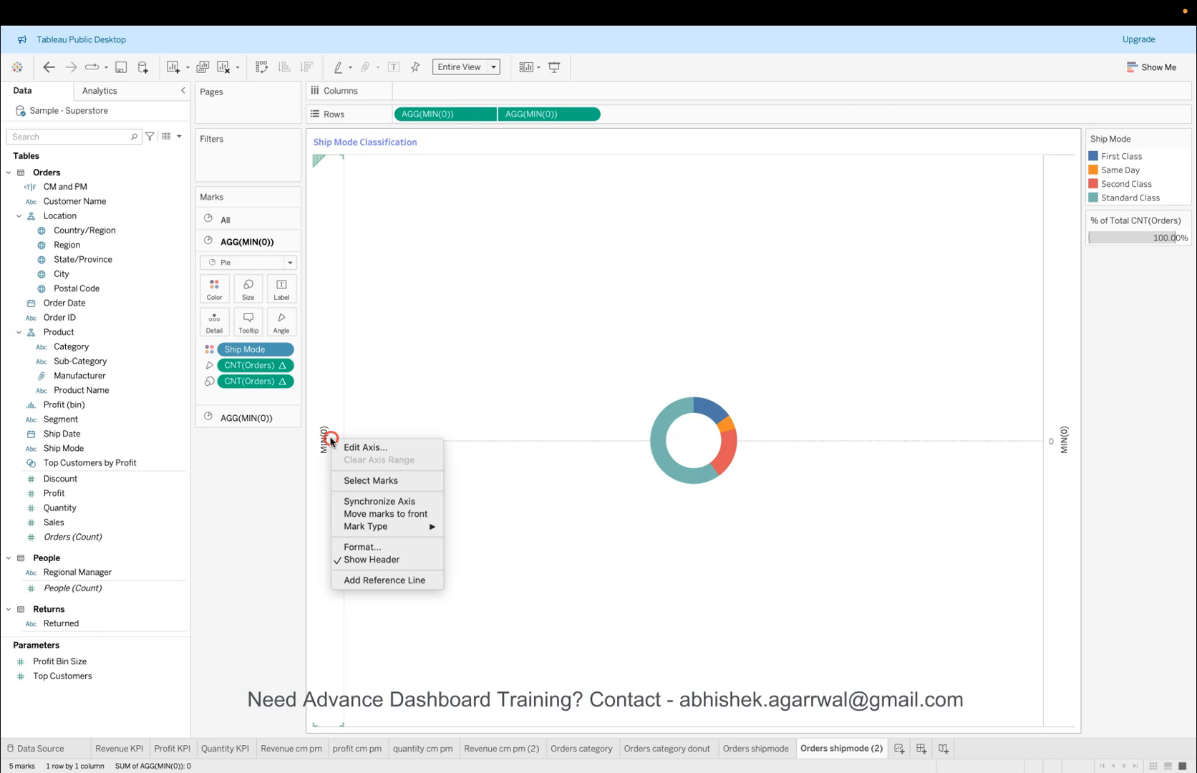
left_click(370, 560)
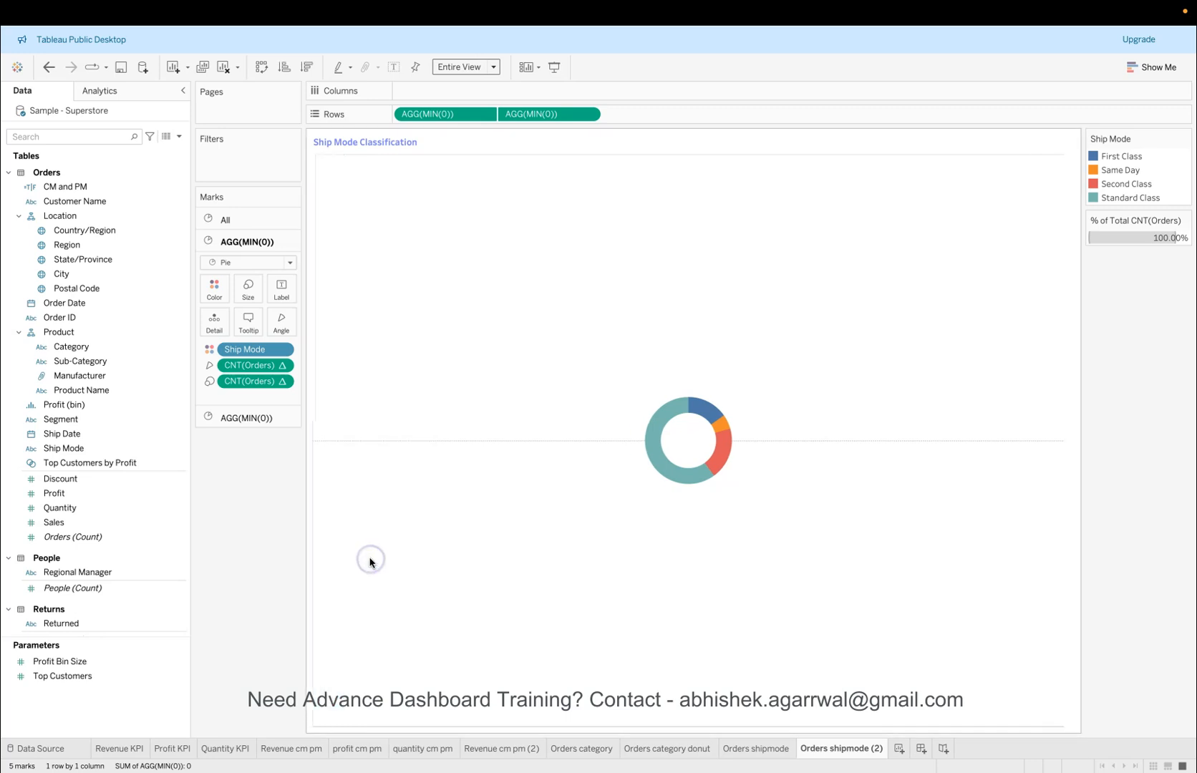
Step: Set the row divider and column divider pane borders of the ship mode donut sheet to None
right_click(415, 373)
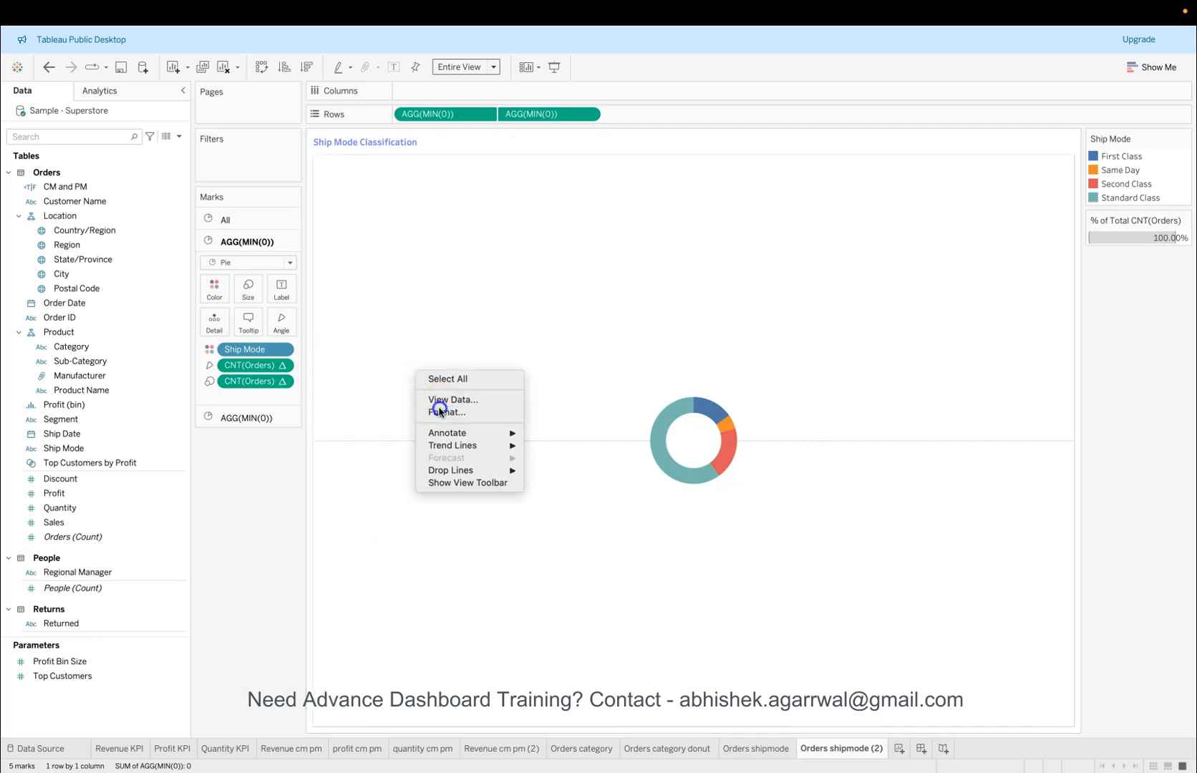
left_click(437, 411)
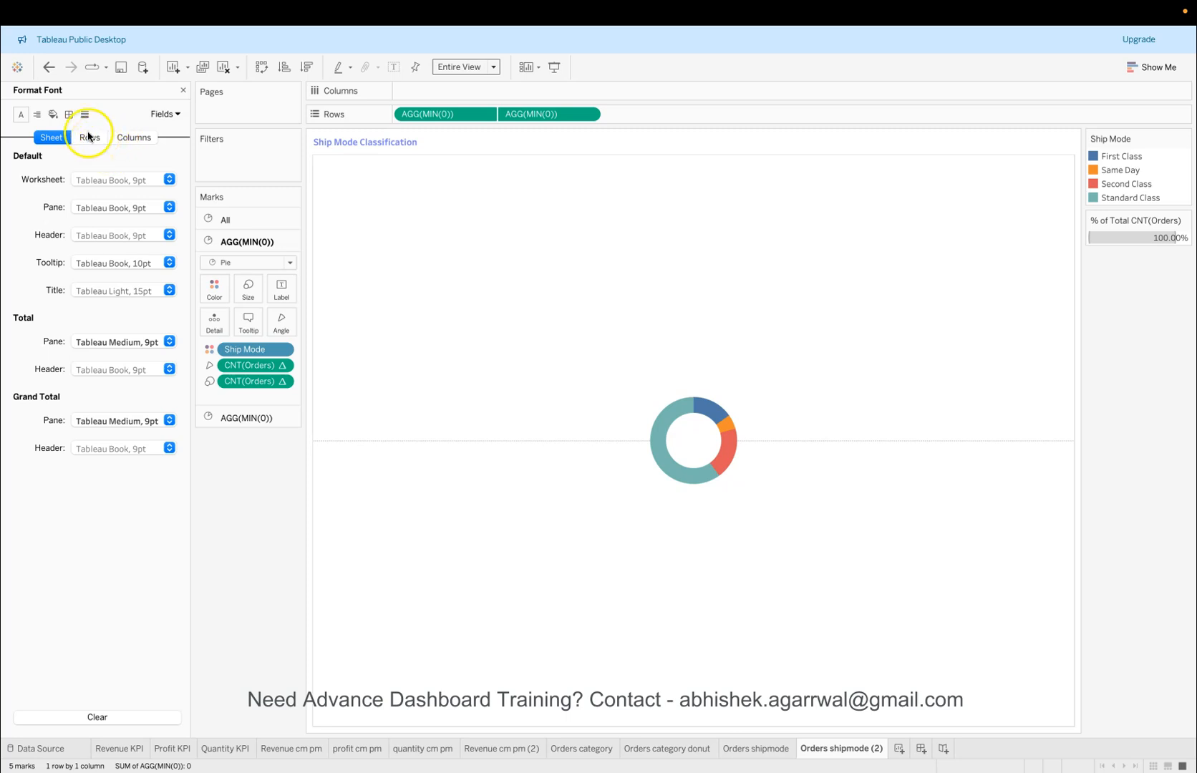
left_click(69, 114)
left_click(101, 444)
left_click(103, 452)
left_click(91, 544)
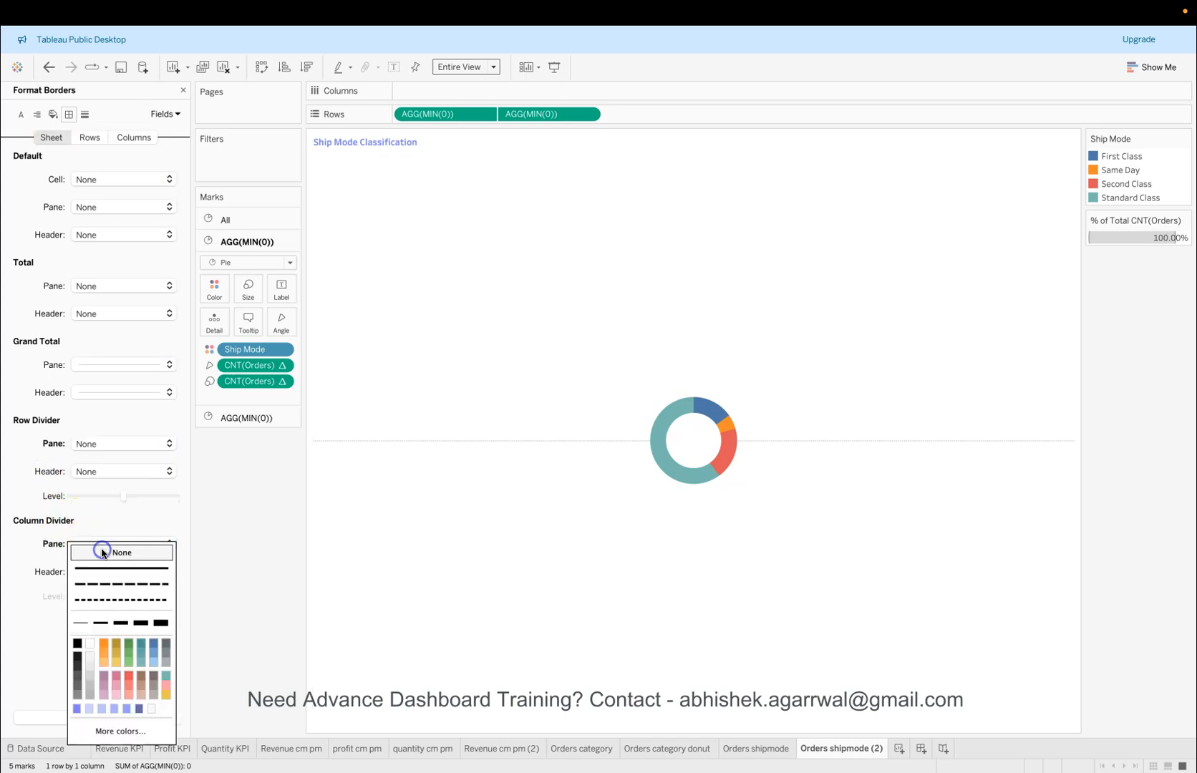
left_click(102, 553)
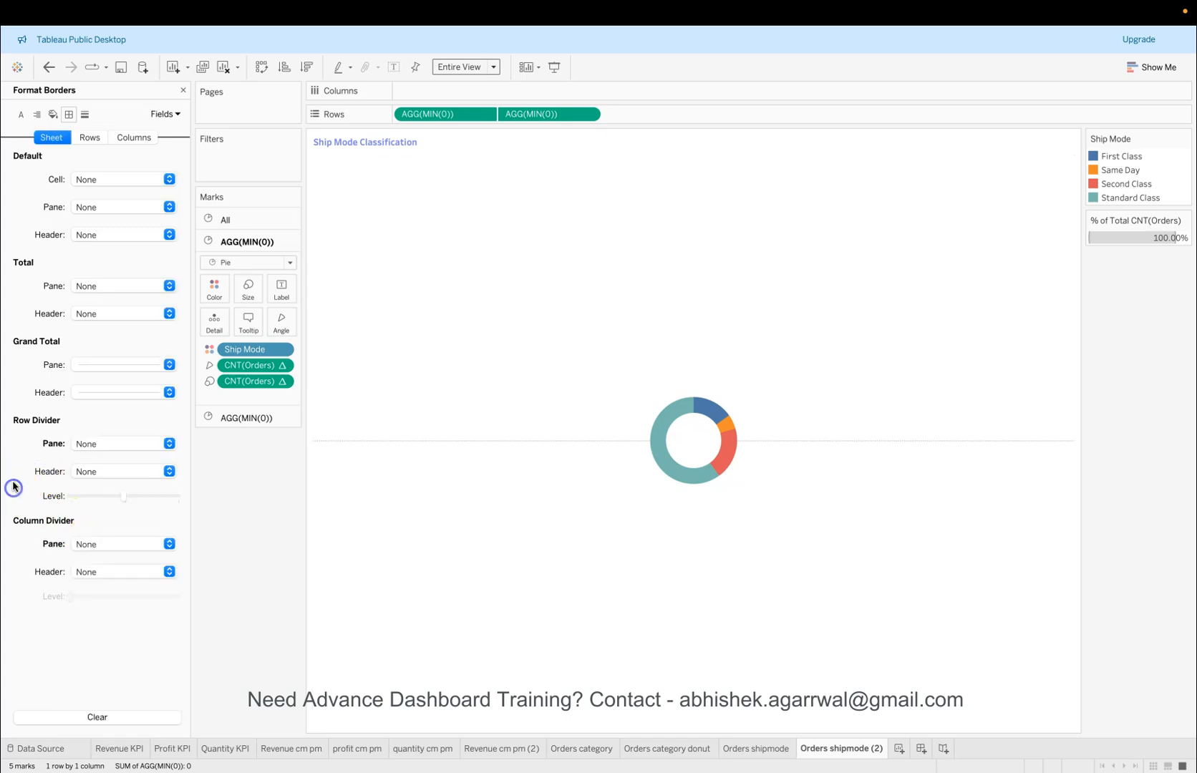
Step: Set the ship mode donut's zero lines to None and close the formatting options
left_click(83, 116)
left_click(89, 208)
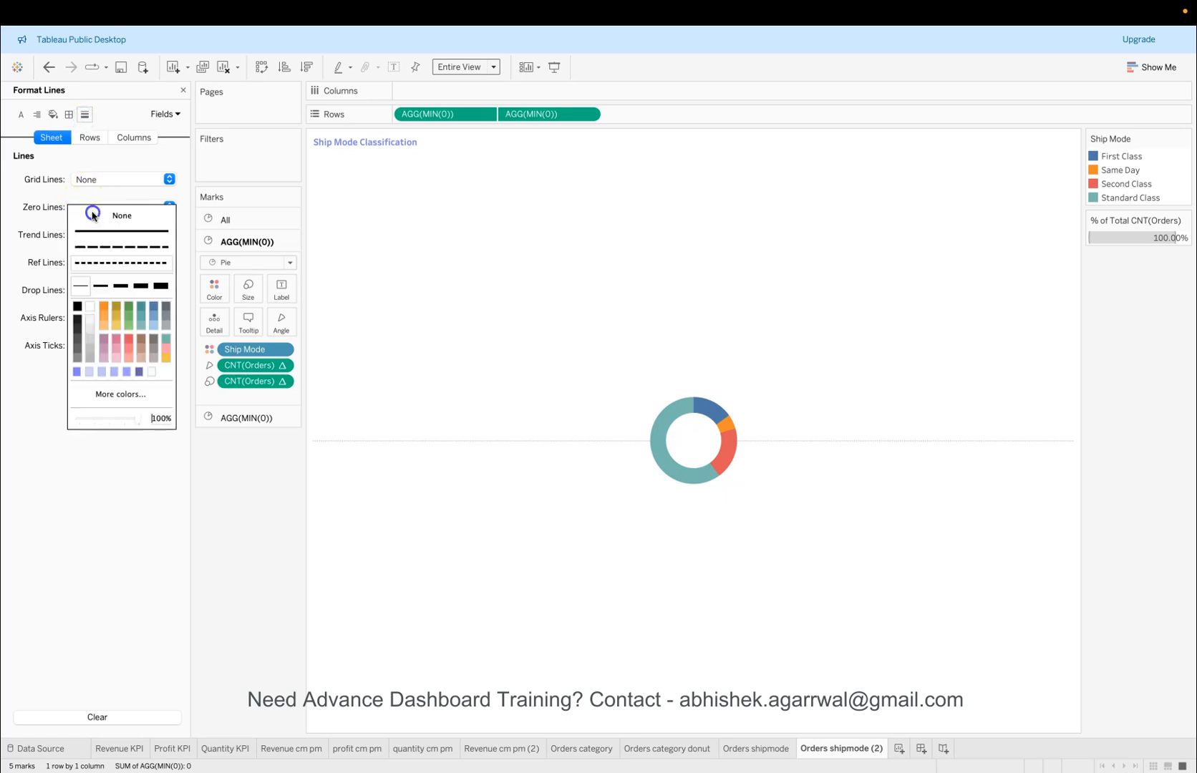
left_click(96, 222)
left_click(235, 545)
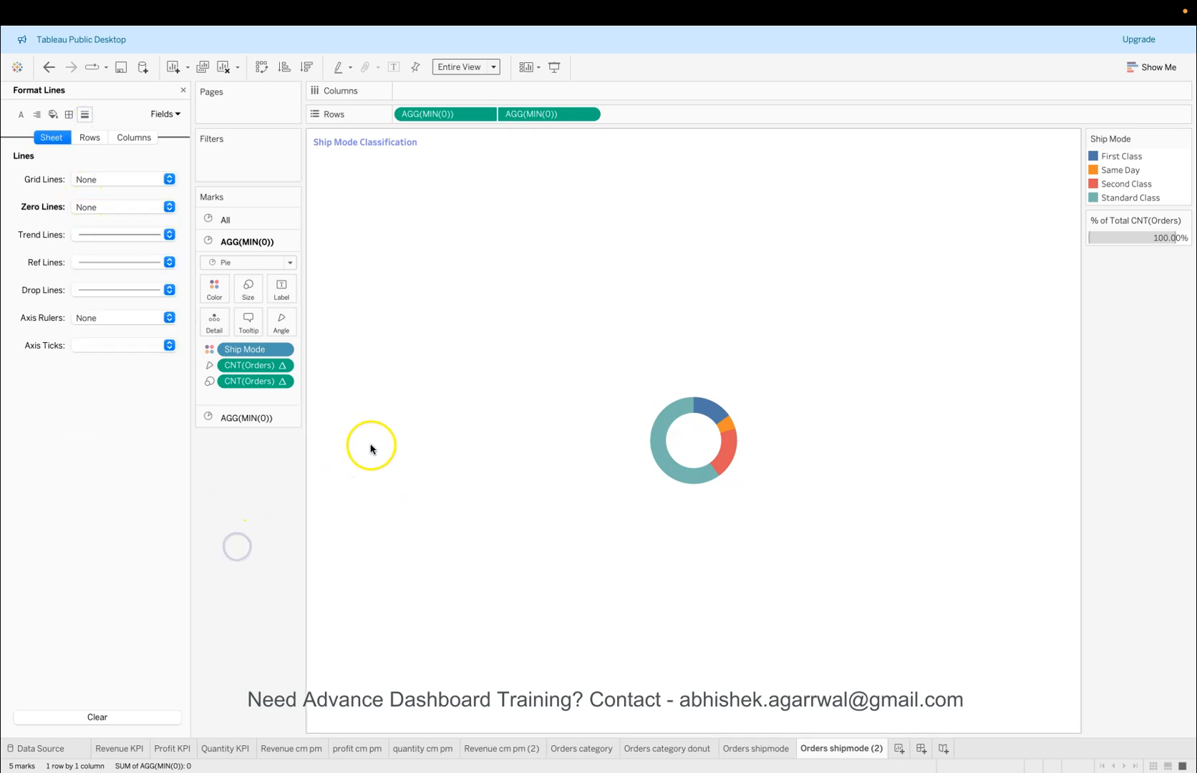
left_click(184, 90)
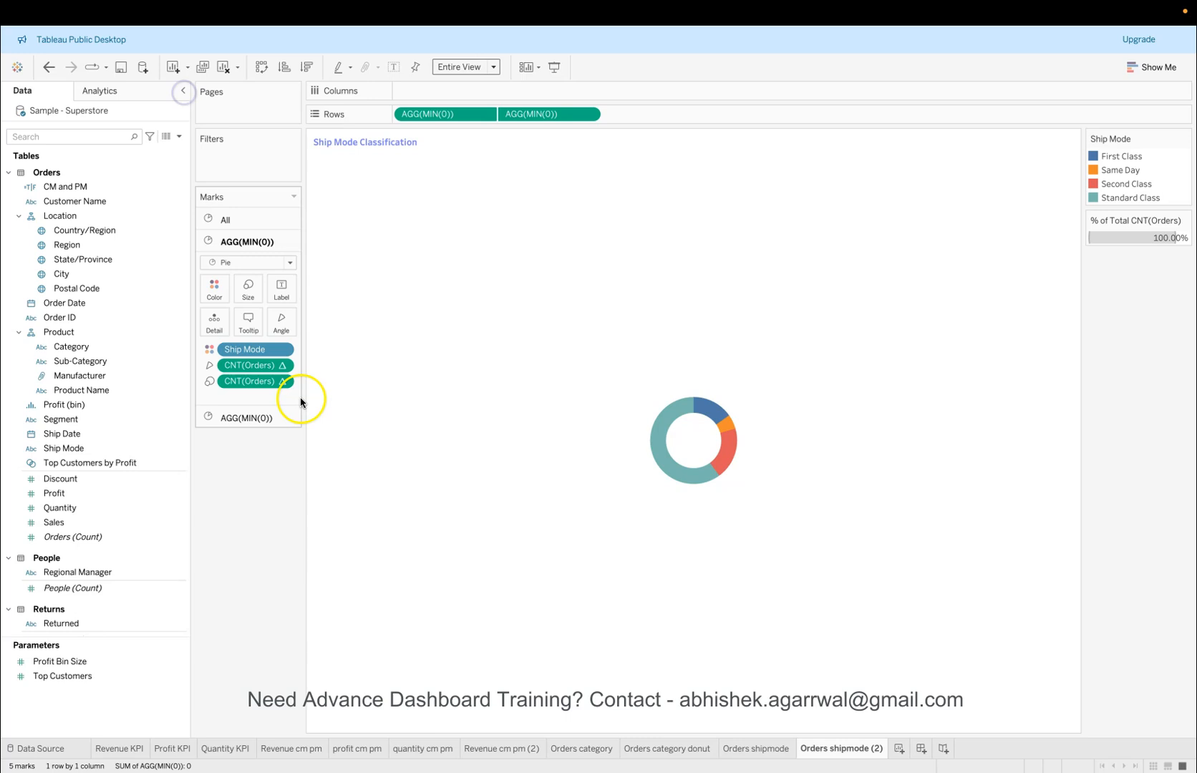
Step: Show mark labels on the first MIN(0) pie of the ship mode donut
left_click(282, 292)
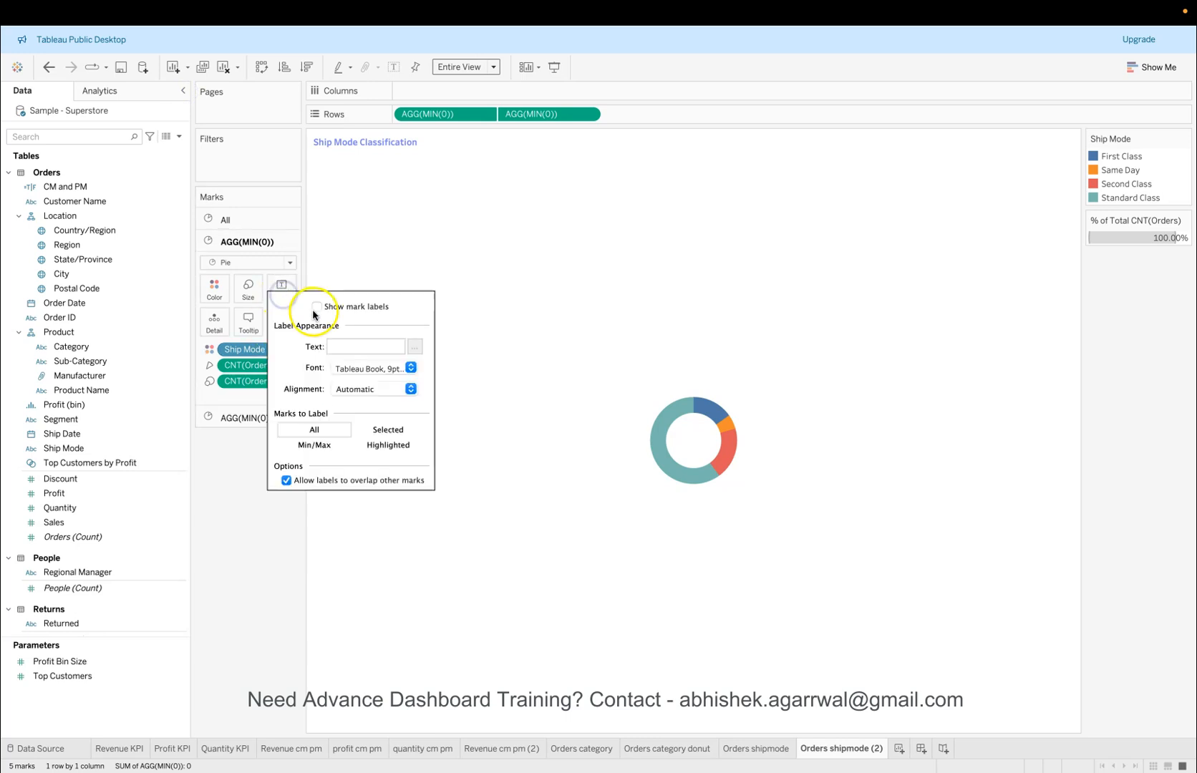
left_click(315, 308)
left_click(225, 591)
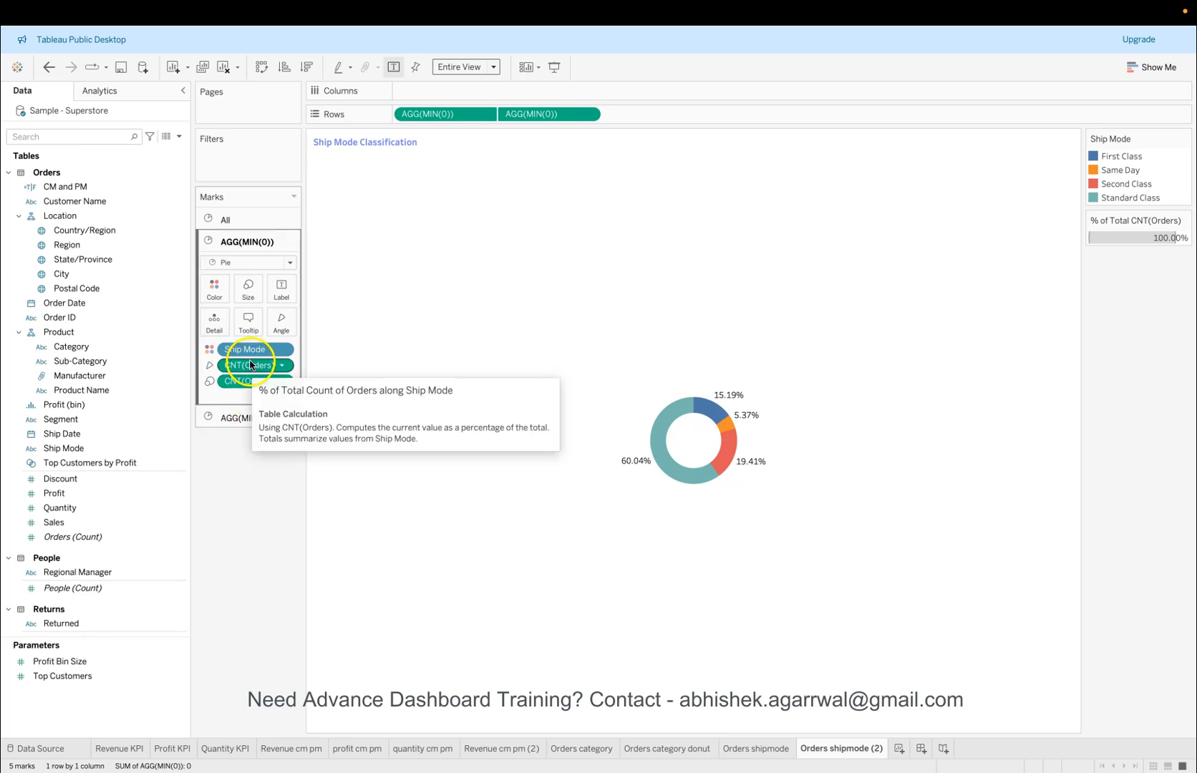
Step: Duplicate Ship Mode and the percent-of-total CNT(Orders) on the first MIN(0) pie and assign both copies to labels
left_click_drag(220, 324, 220, 324)
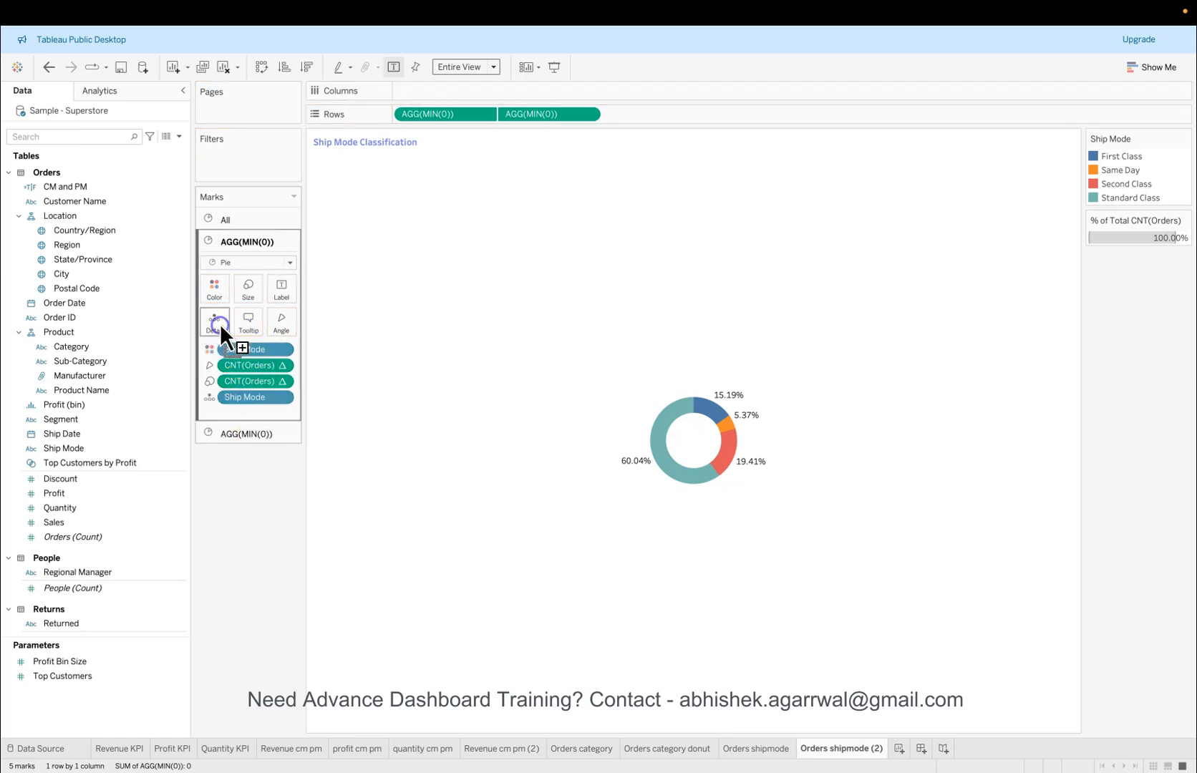
left_click_drag(254, 371, 220, 330)
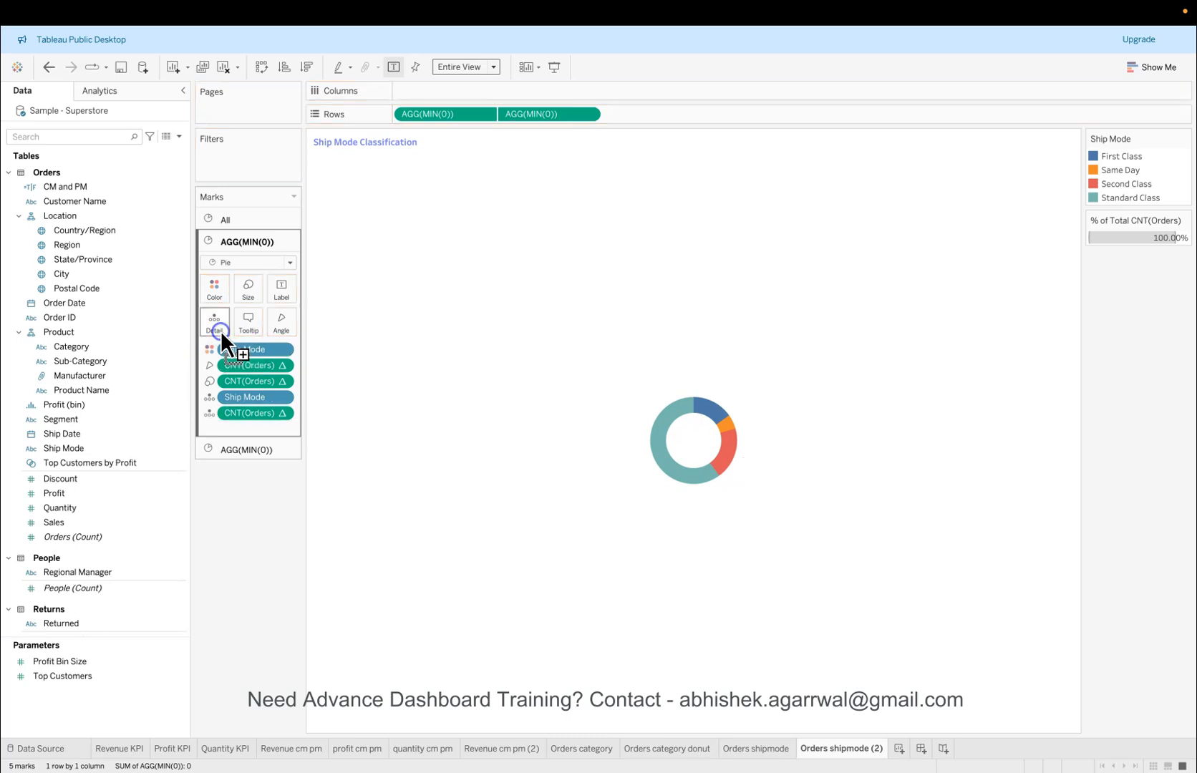
left_click(210, 400)
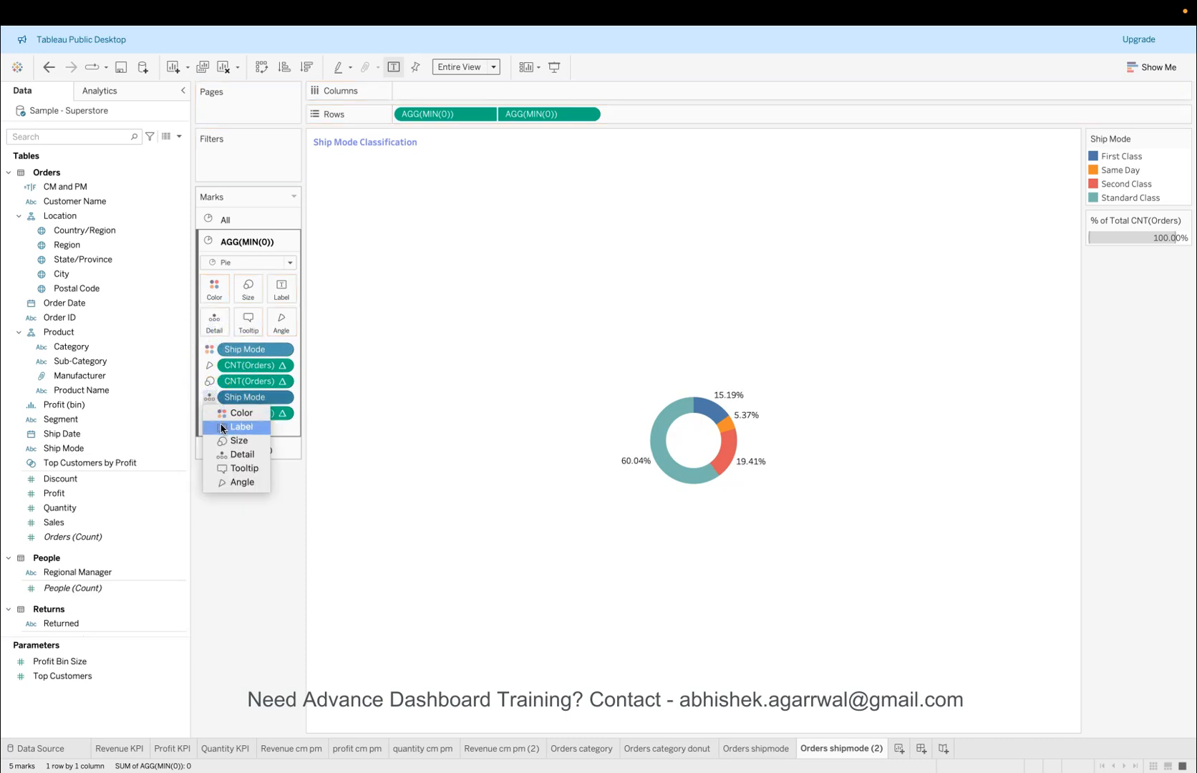
left_click(221, 428)
left_click(210, 413)
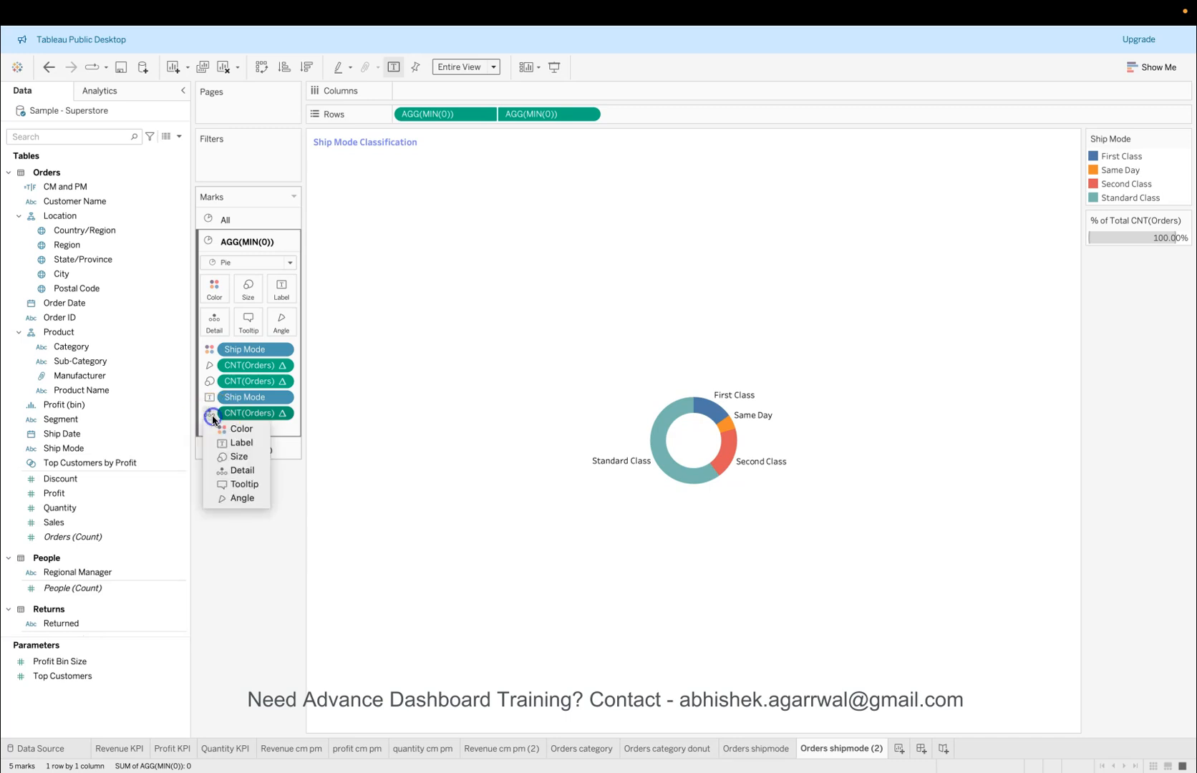
left_click(223, 441)
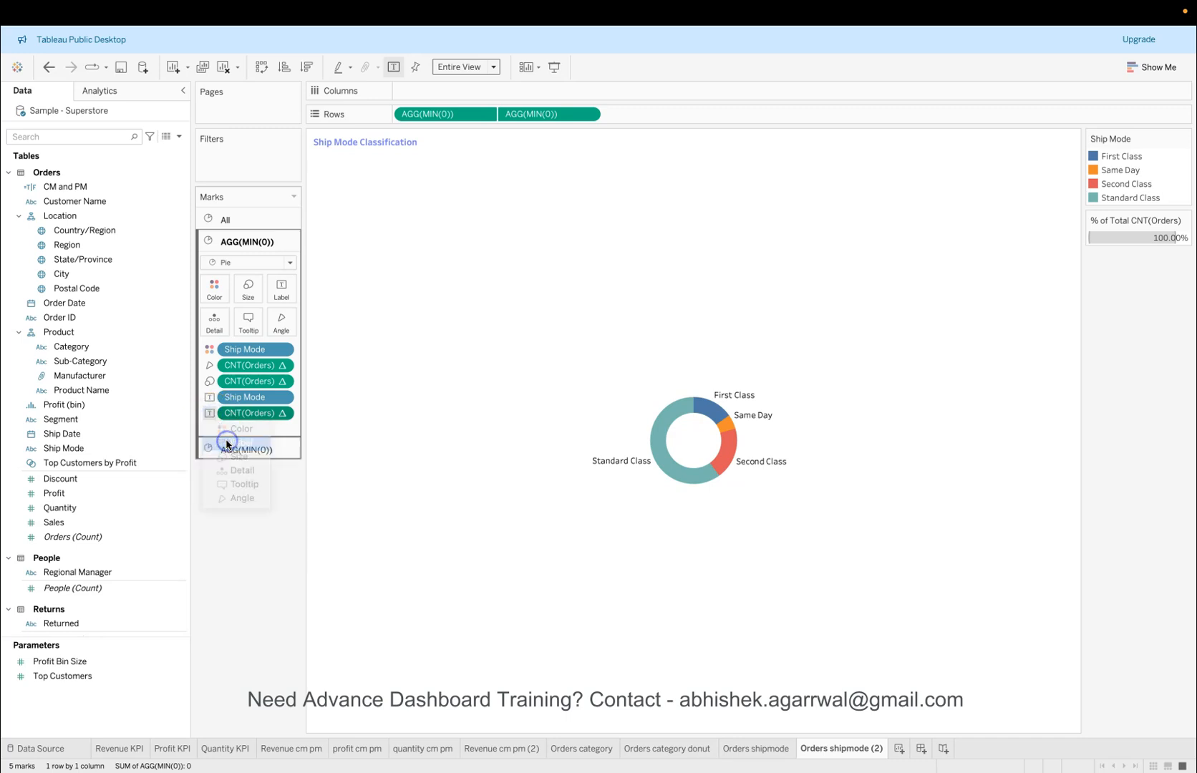
left_click(236, 552)
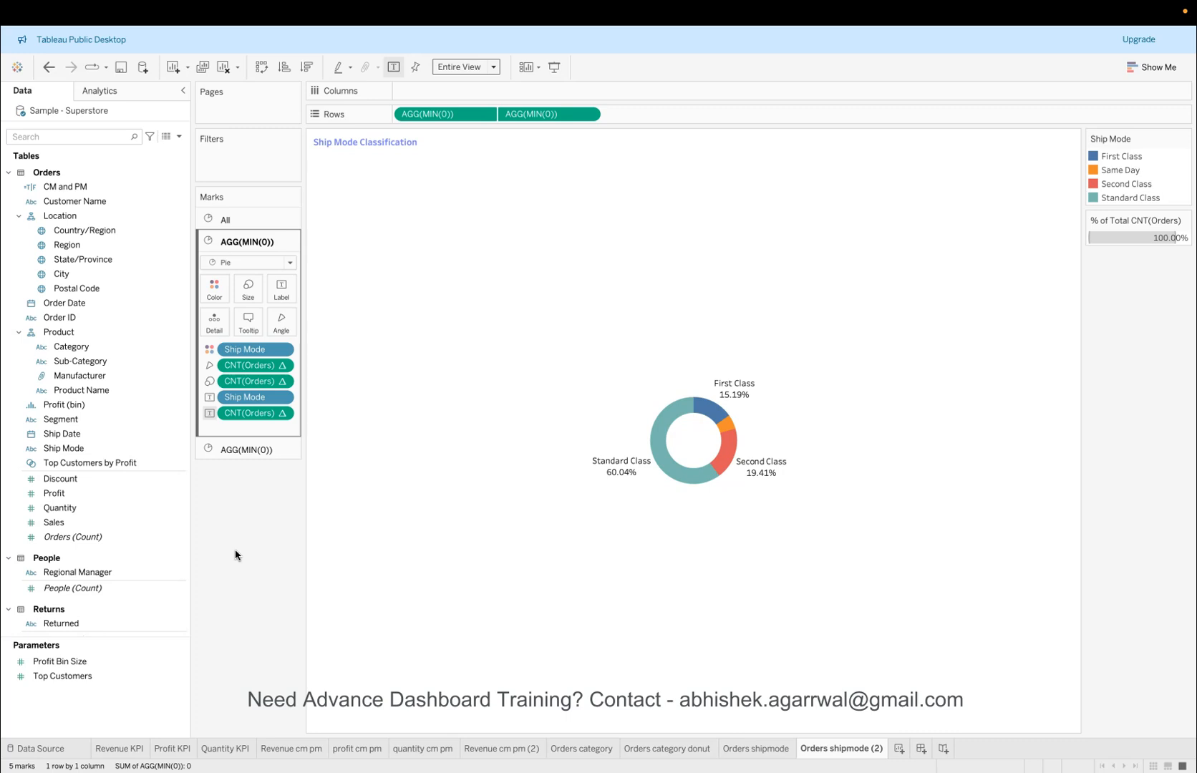
Step: Hide the Ship Mode color legend and the % of Total CNT(Orders) size legend
left_click(1180, 140)
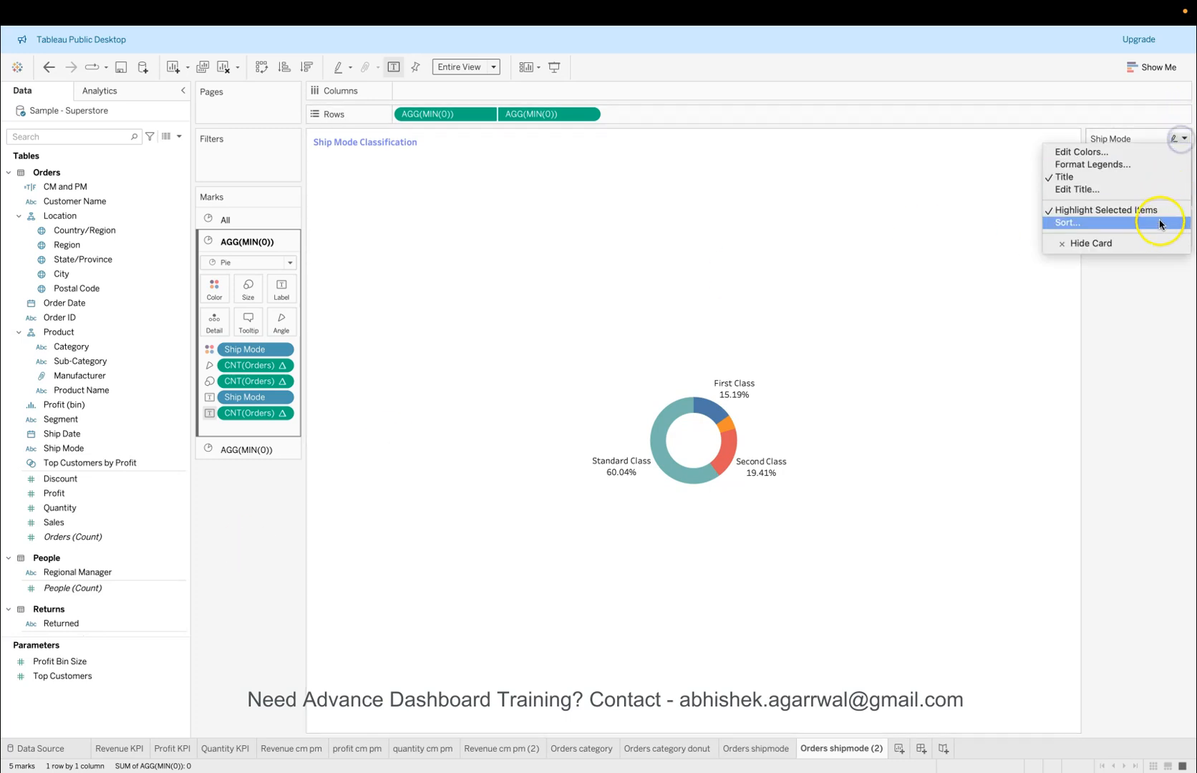
left_click(1156, 243)
left_click(1185, 142)
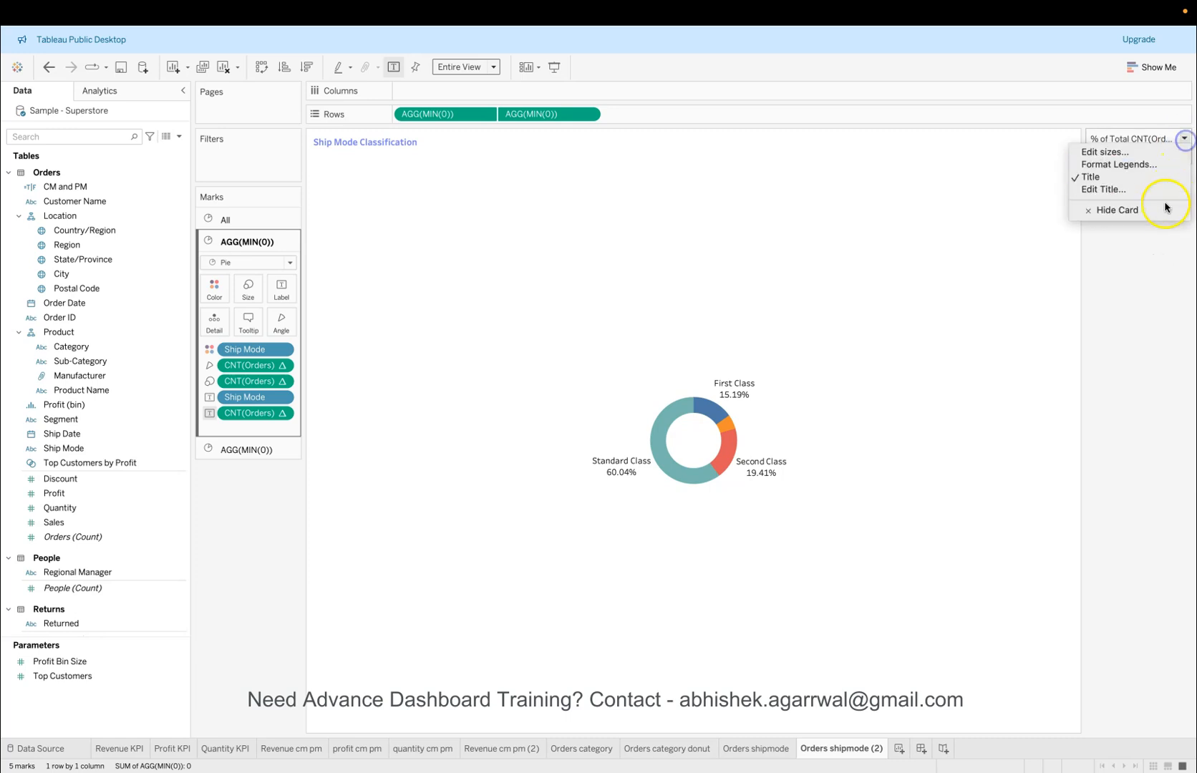
left_click(1164, 207)
Step: Review the Orders shipmode table and the Orders category donut, and return to the Orders shipmode (2) sheet
left_click(768, 759)
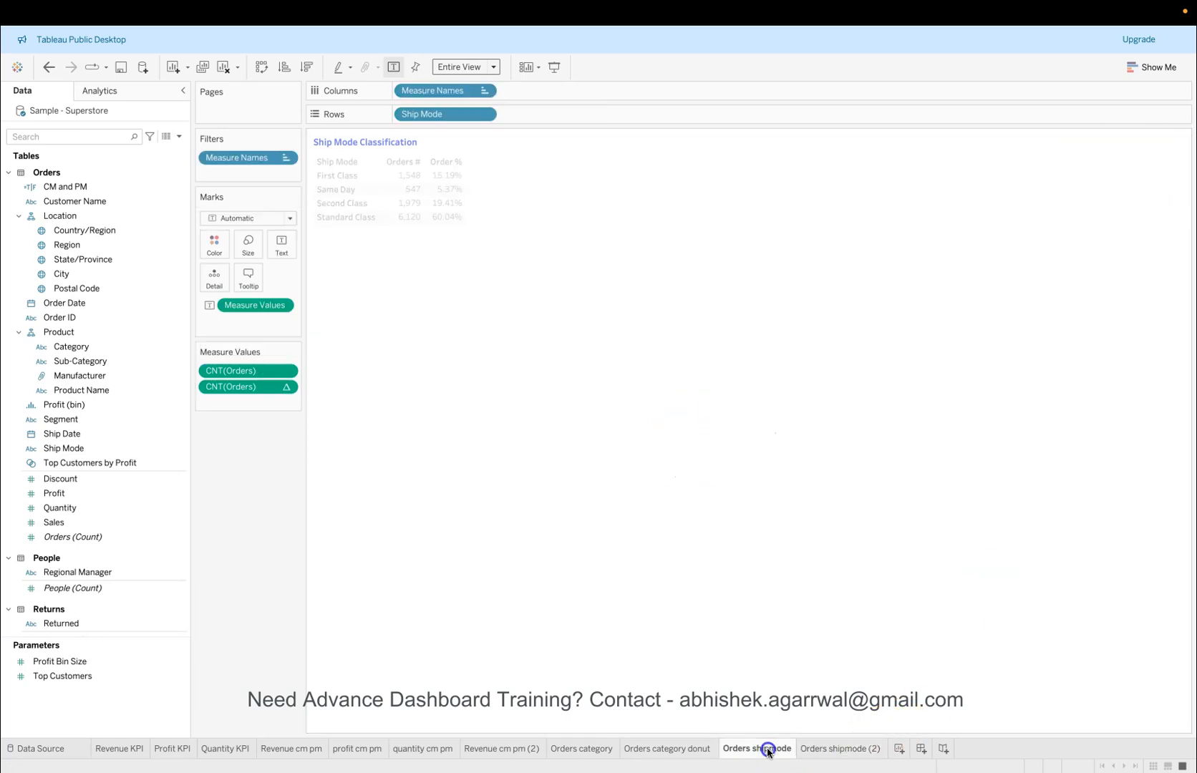
left_click(672, 747)
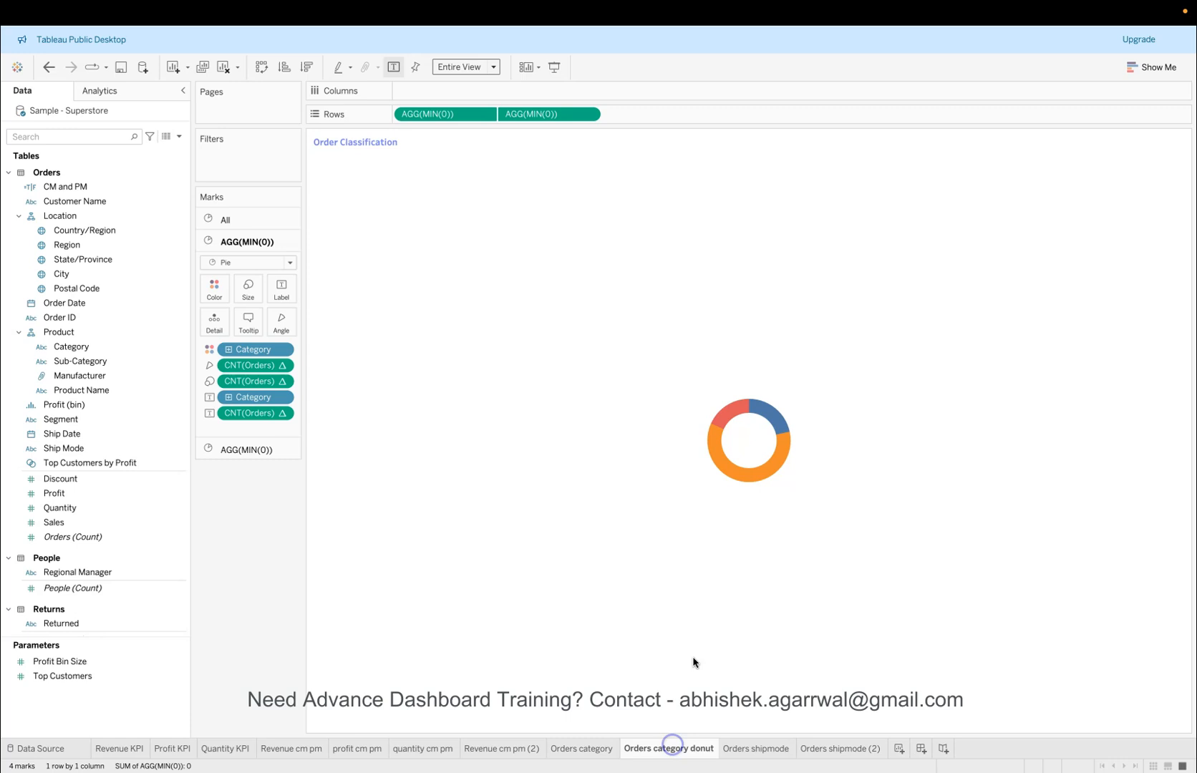
left_click(839, 749)
left_click(953, 531)
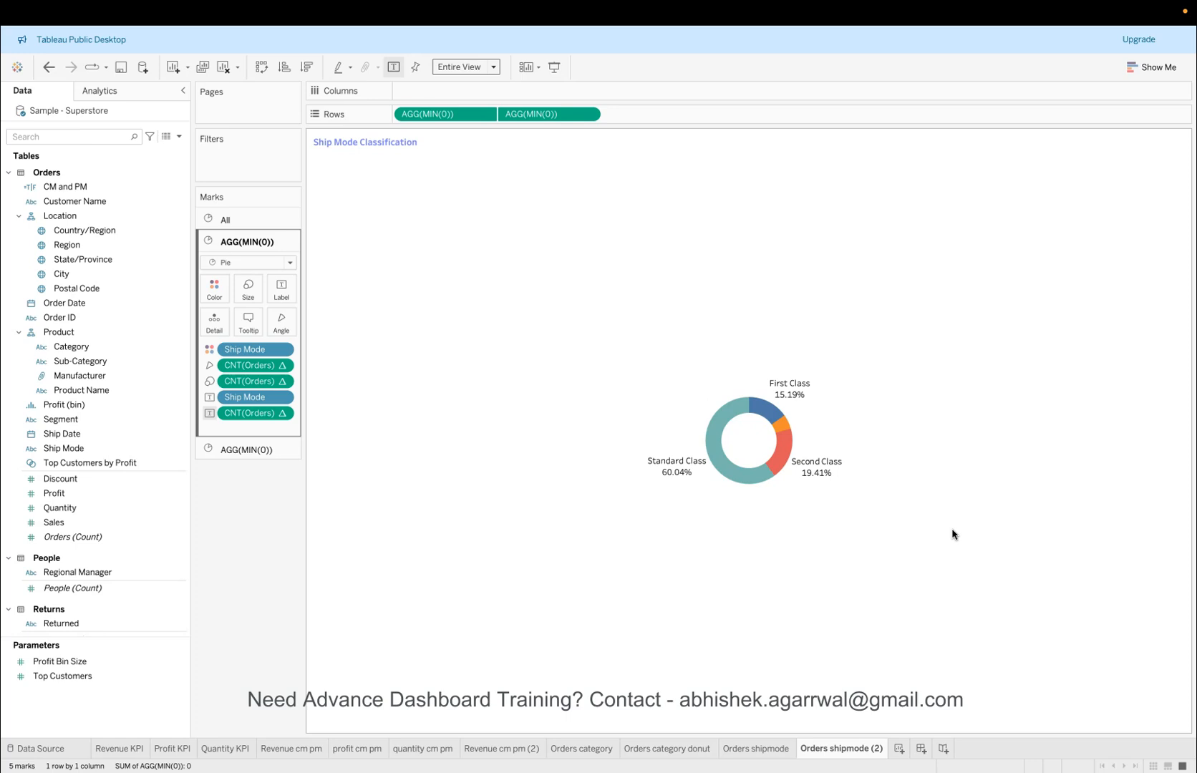
double_click(869, 754)
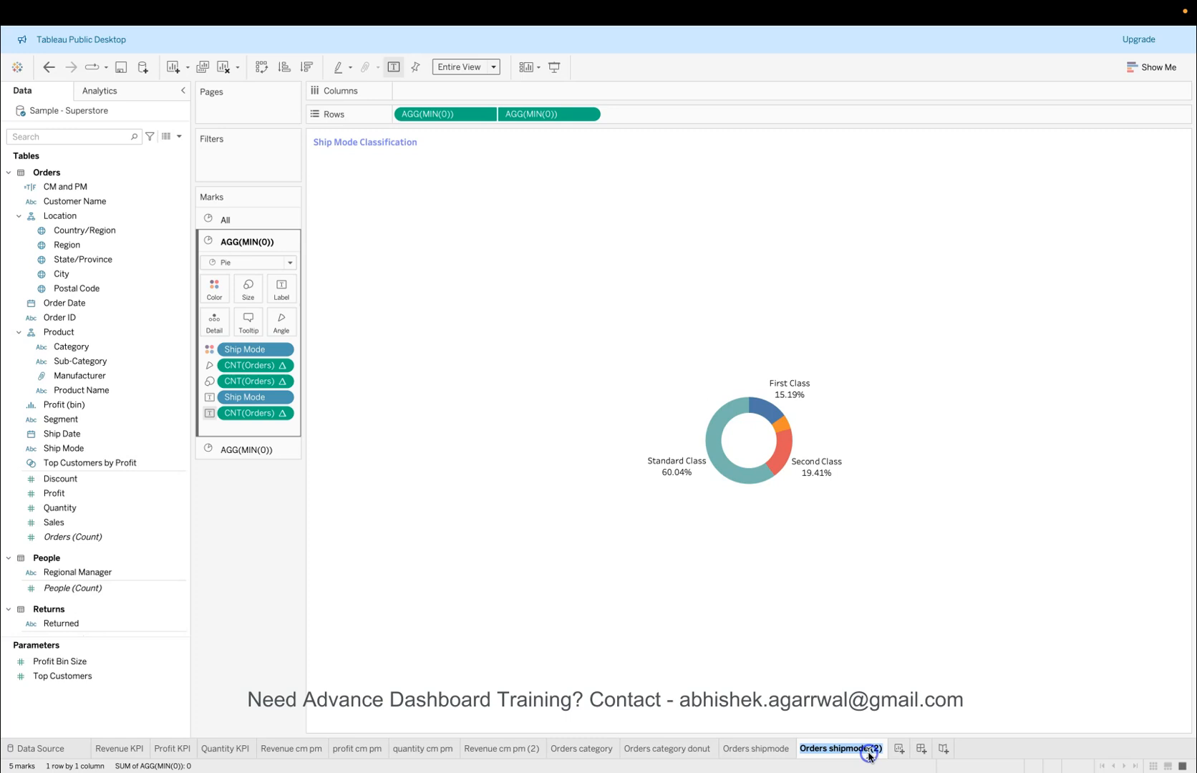
key("End")
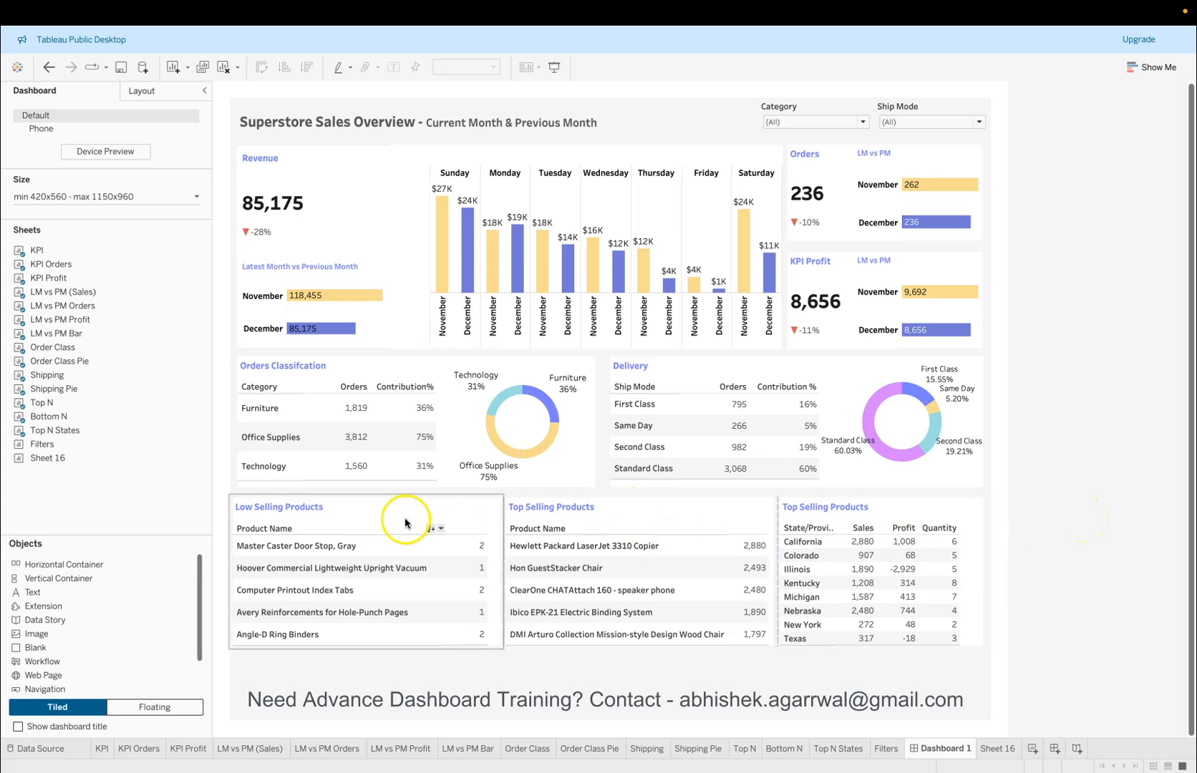
Step: In the finished Superstore Sales Overview dashboard, retitle the state table as Top Selling States
double_click(854, 508)
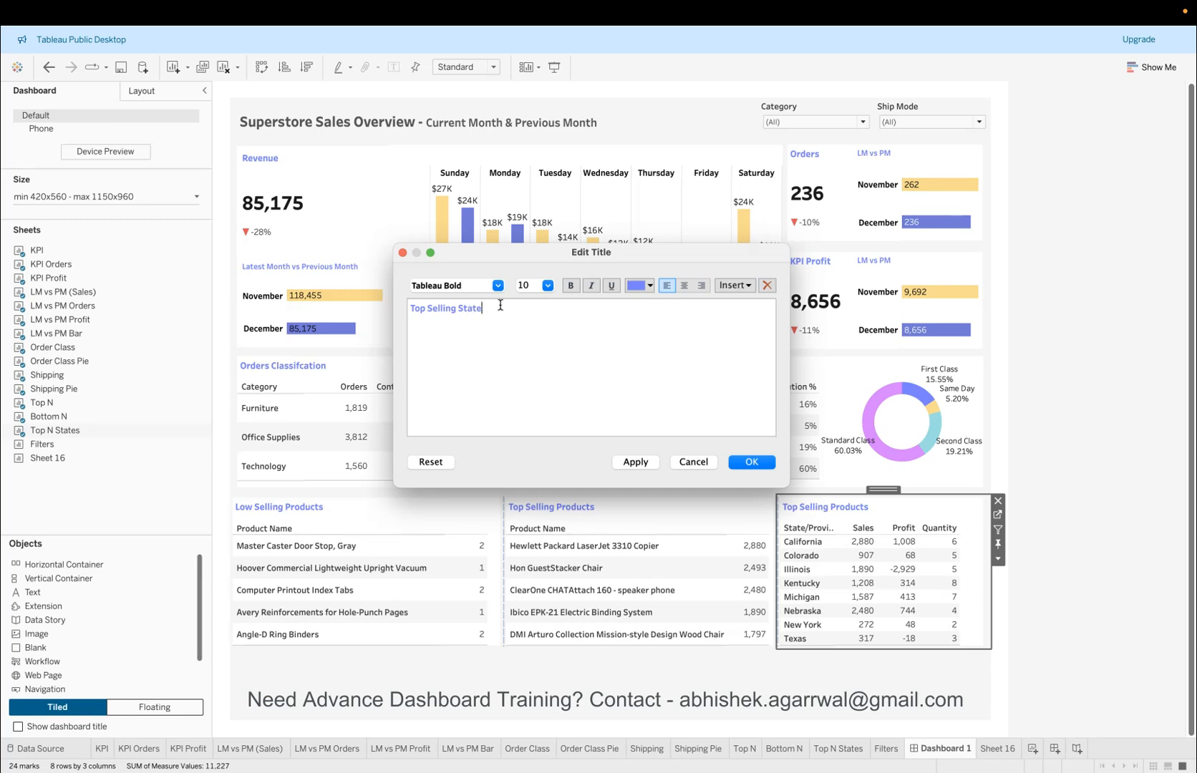
left_click(749, 462)
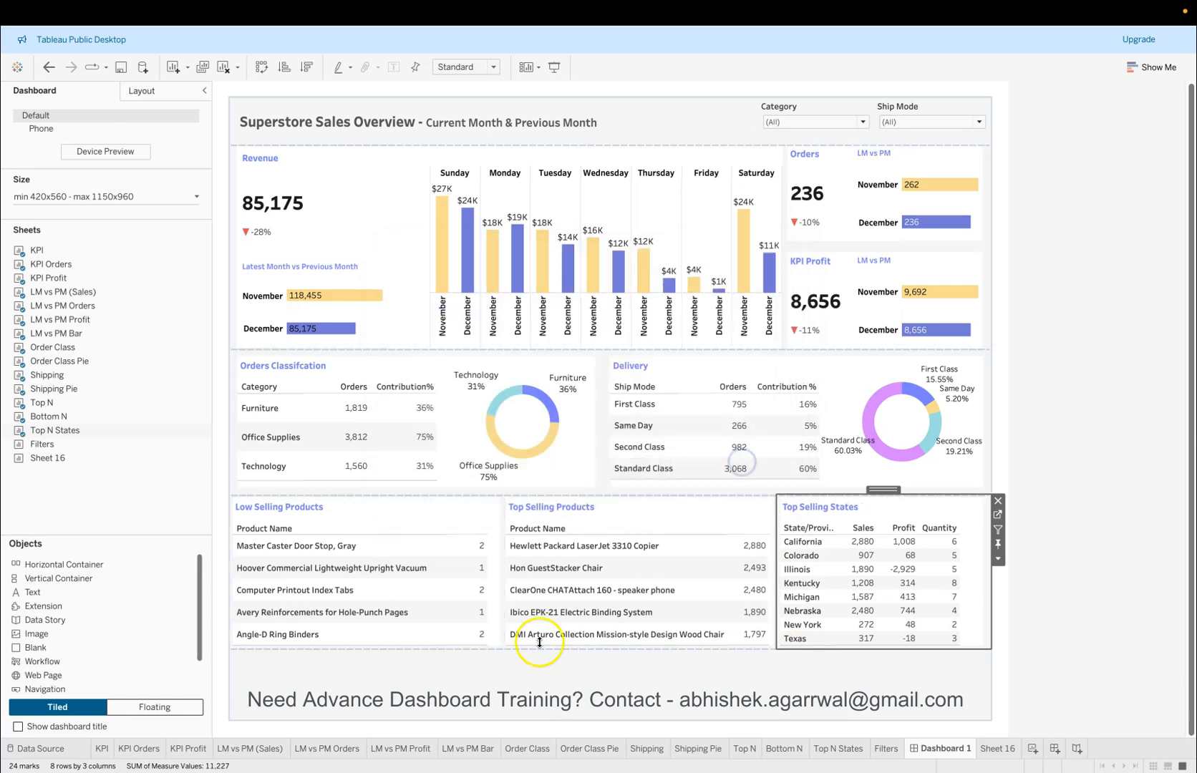
left_click(623, 715)
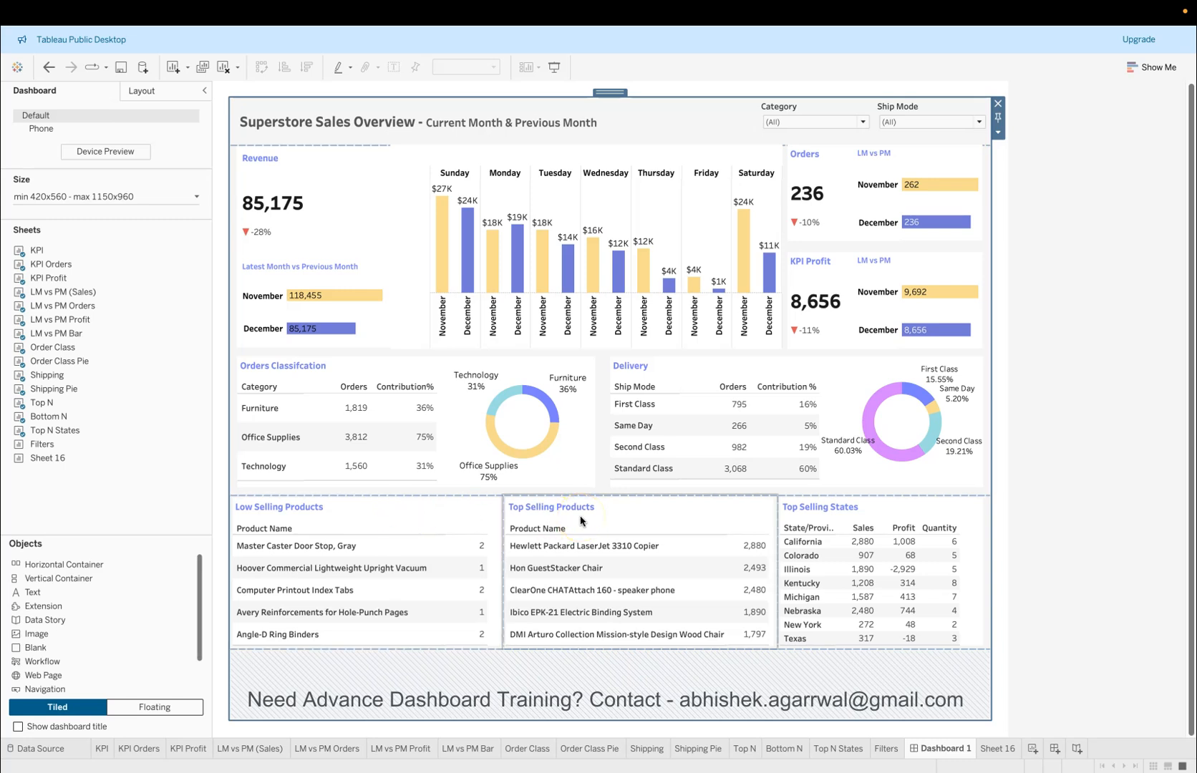
left_click(567, 550)
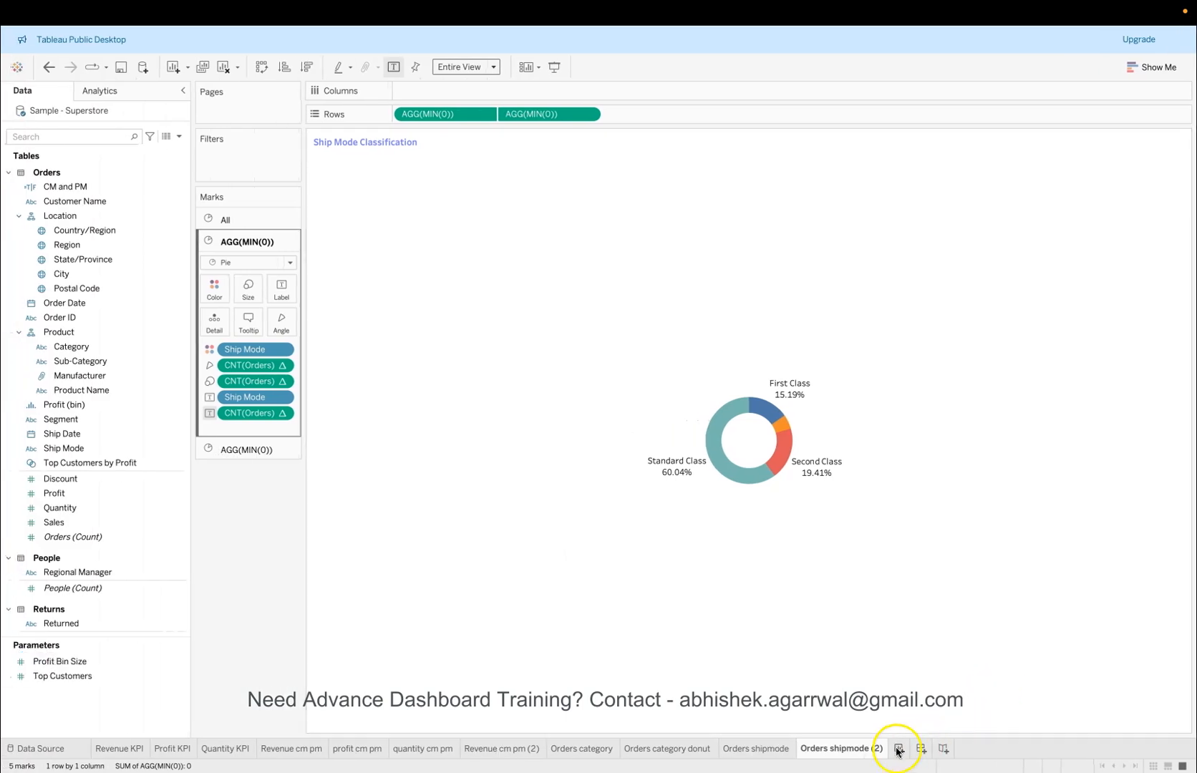
Step: Create a new worksheet in the practice workbook with Product Name on Rows and Sales as the text values
left_click(898, 750)
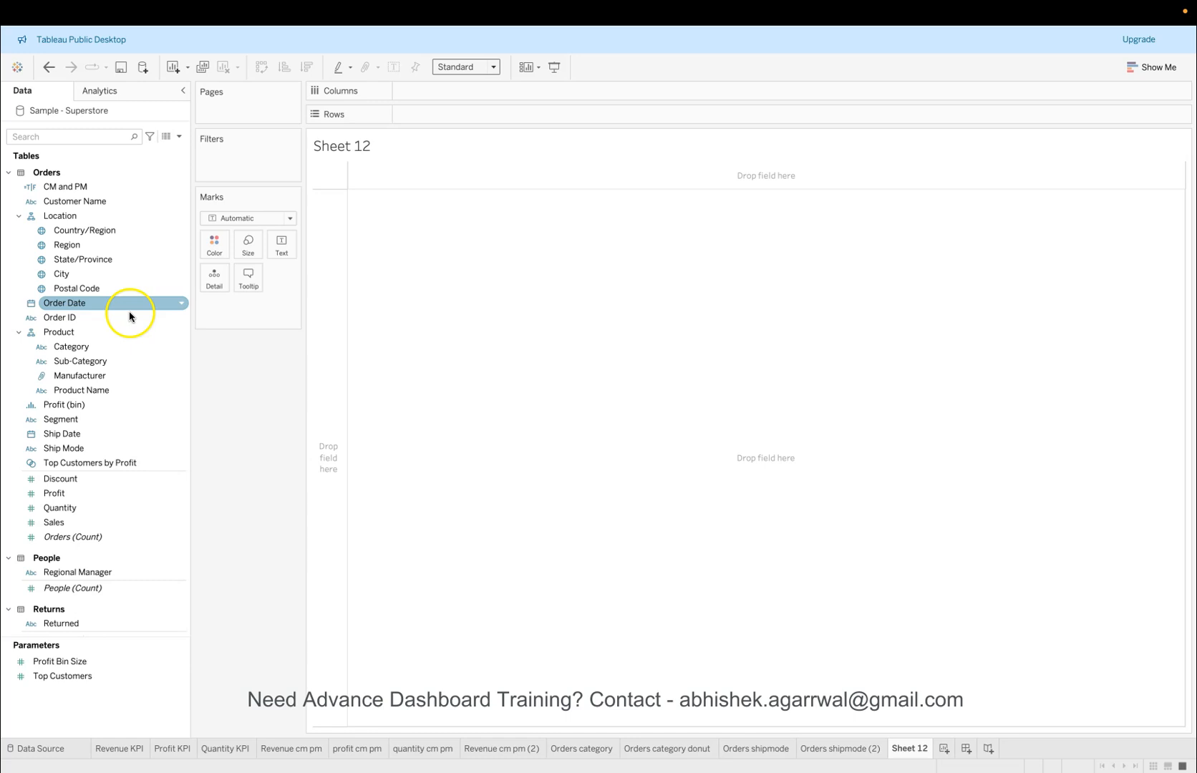
left_click_drag(125, 393, 430, 111)
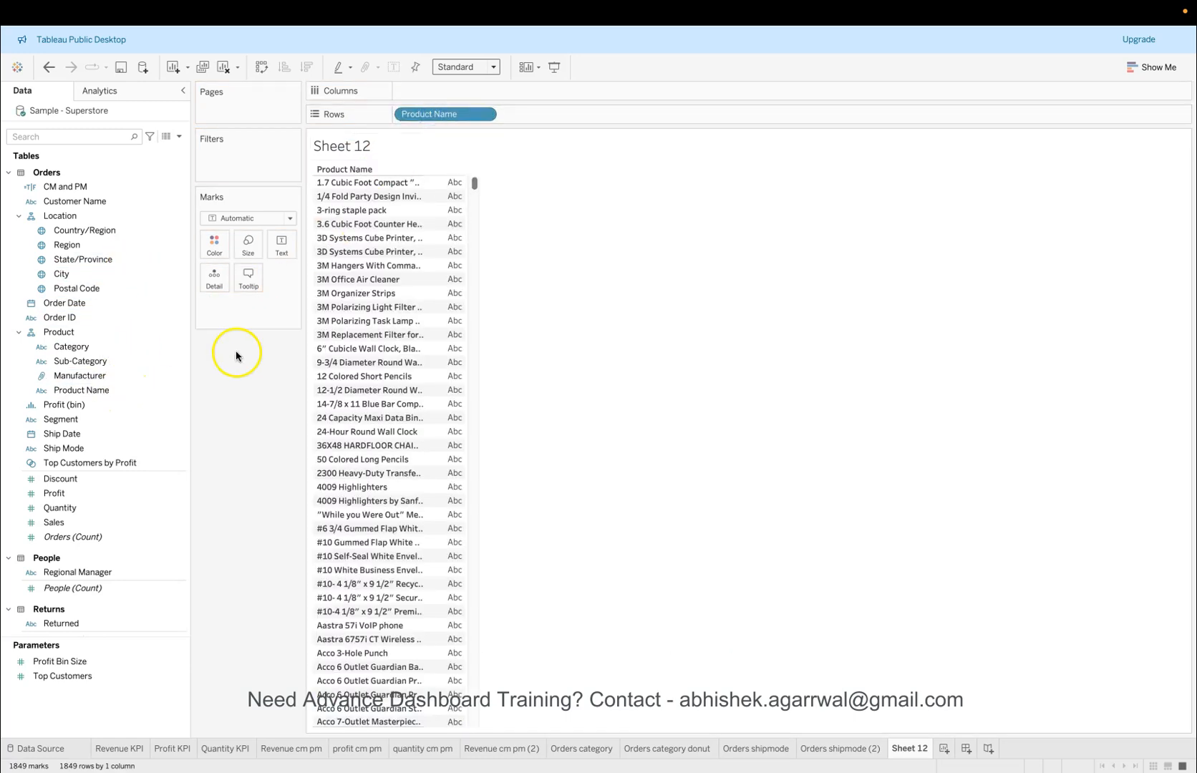
left_click_drag(153, 420, 315, 437)
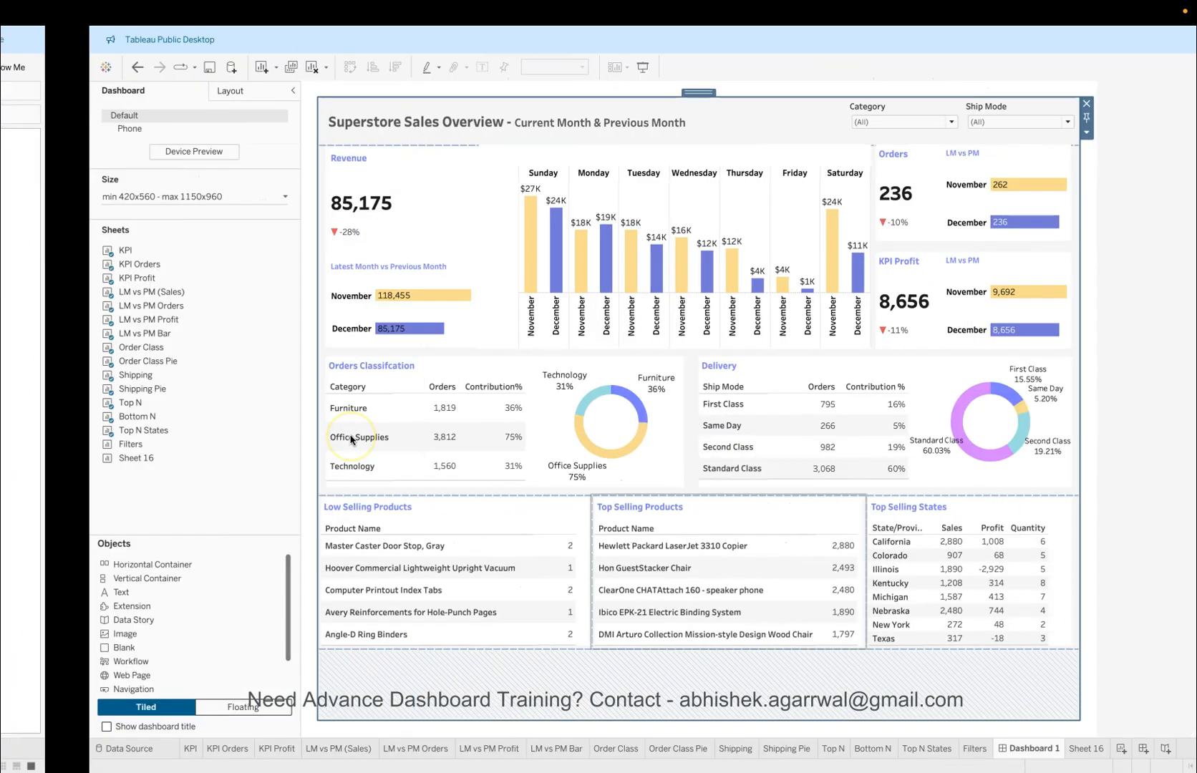
mouse_move(834, 557)
mouse_move(478, 553)
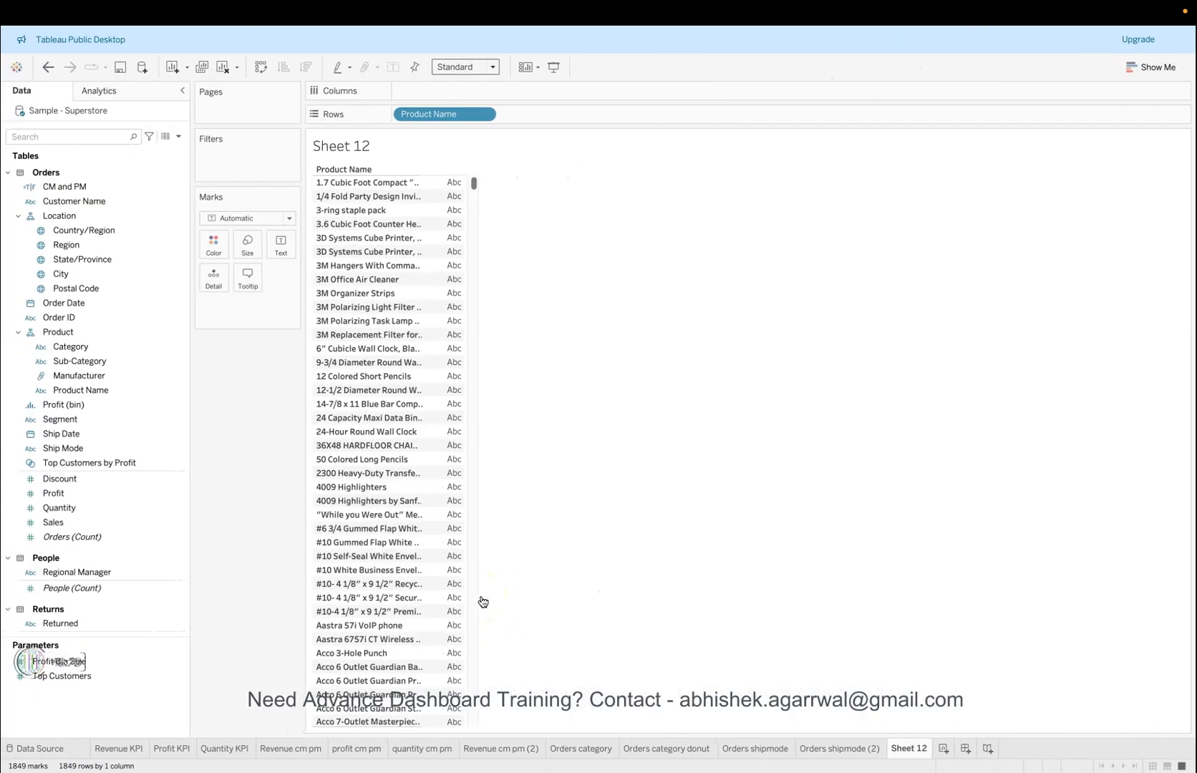
left_click(131, 420)
left_click_drag(110, 521, 447, 196)
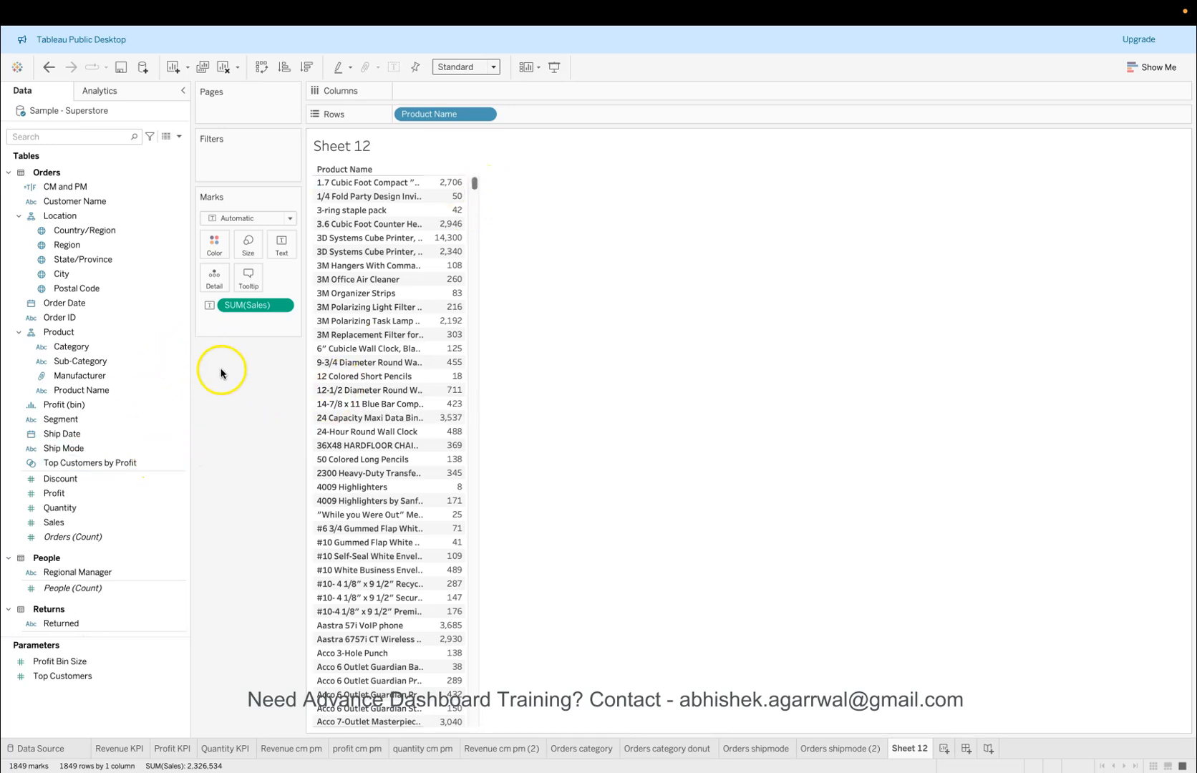
Step: Find the Latest Day field and filter the Product Name sales table by its month, keeping December
left_click(145, 288)
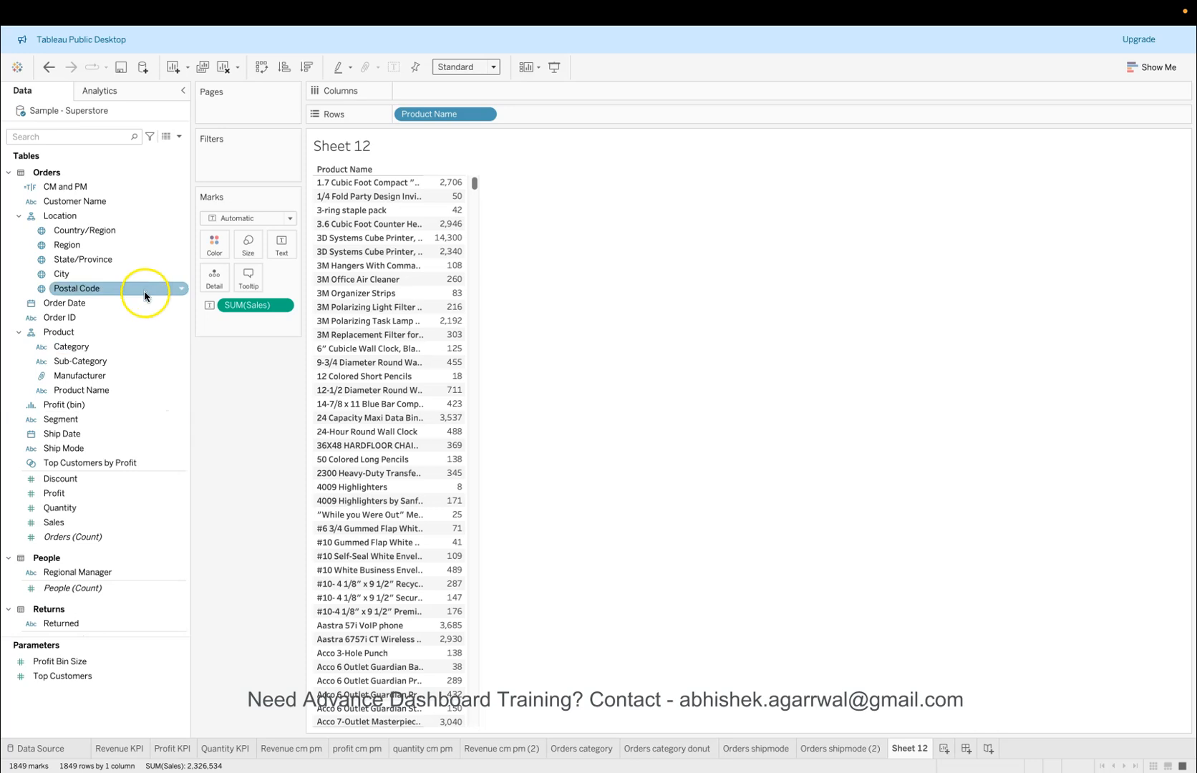
scroll(120, 612, "down", 3)
left_click(120, 605)
scroll(119, 609, "down", 7)
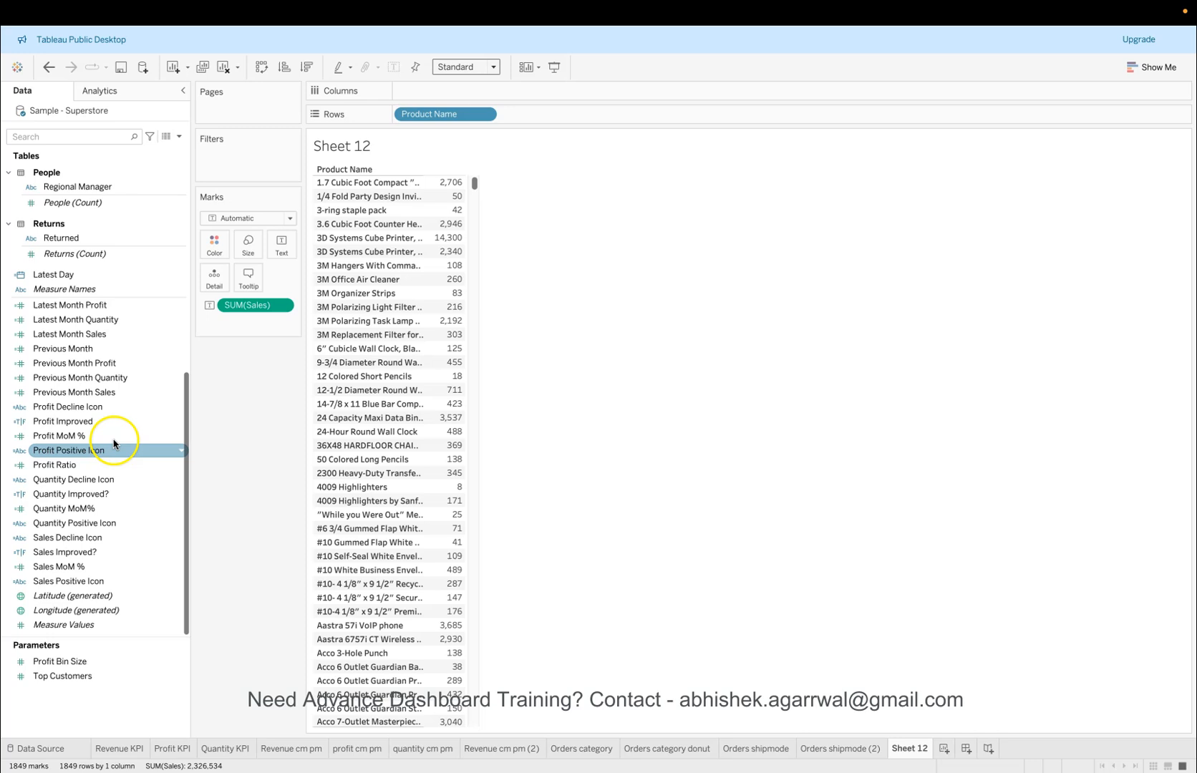
left_click(96, 135)
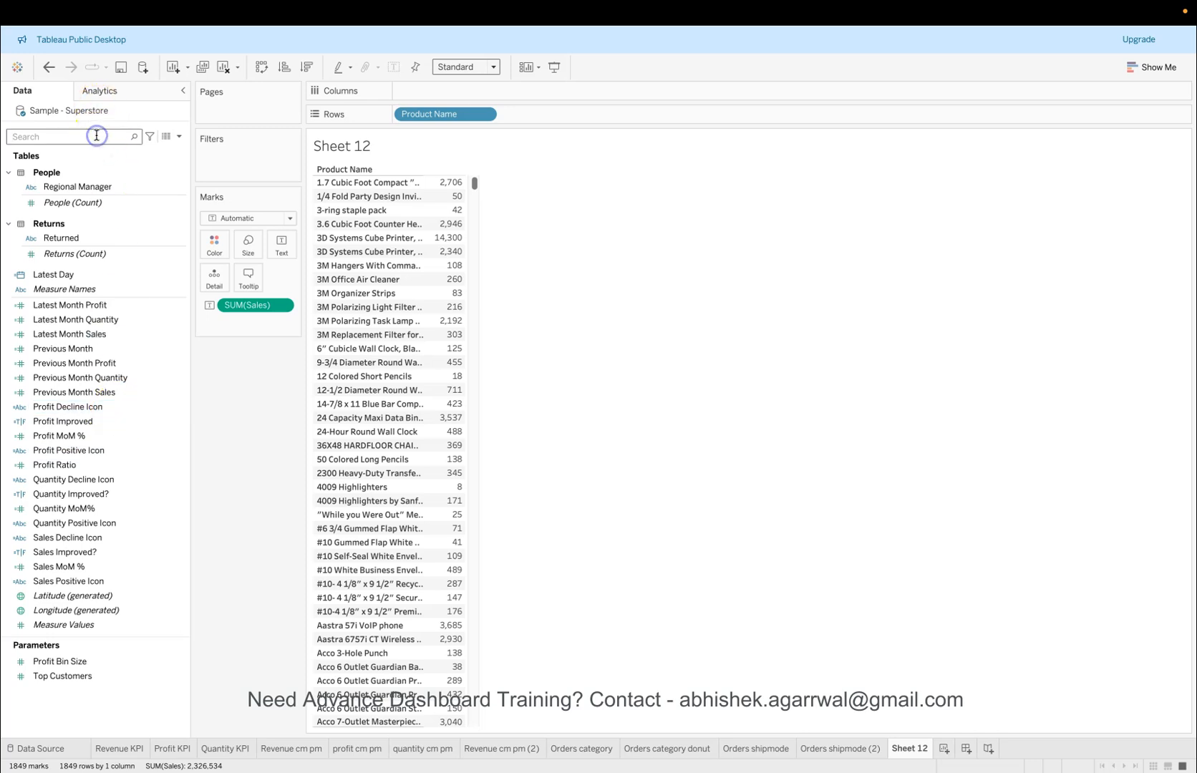
type("late")
left_click_drag(96, 169, 239, 152)
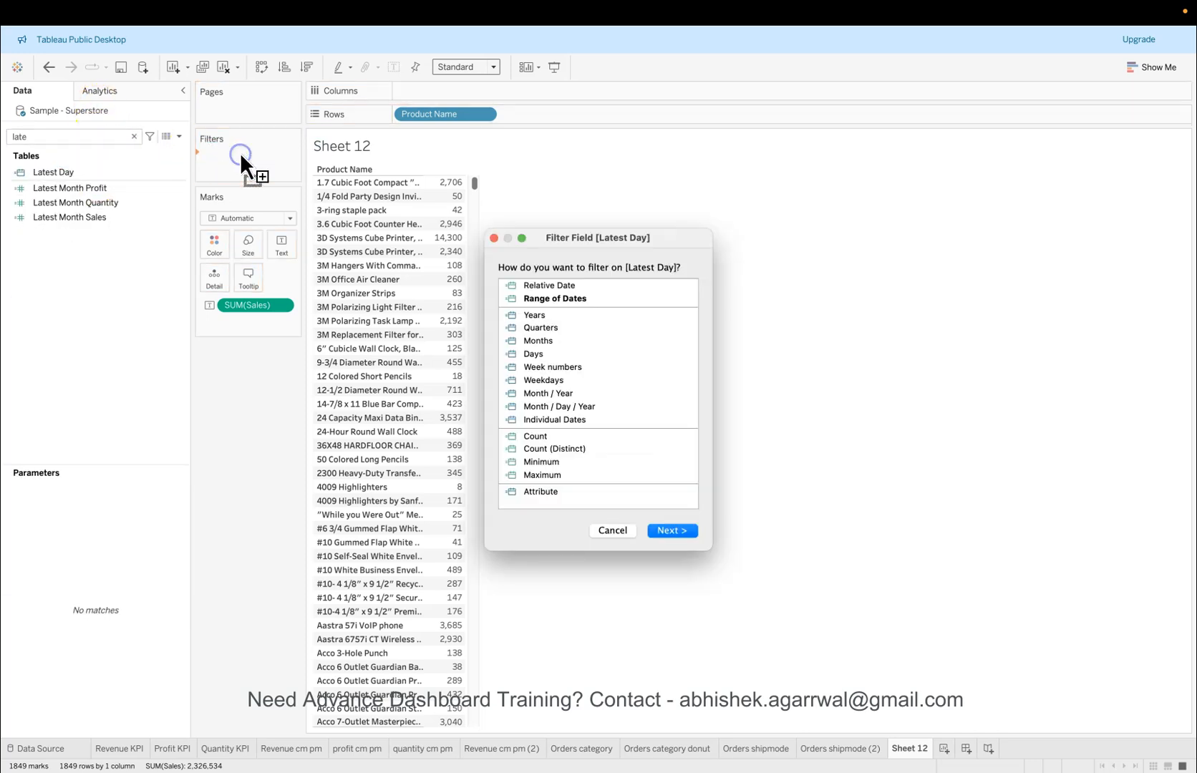
left_click(546, 342)
left_click(673, 531)
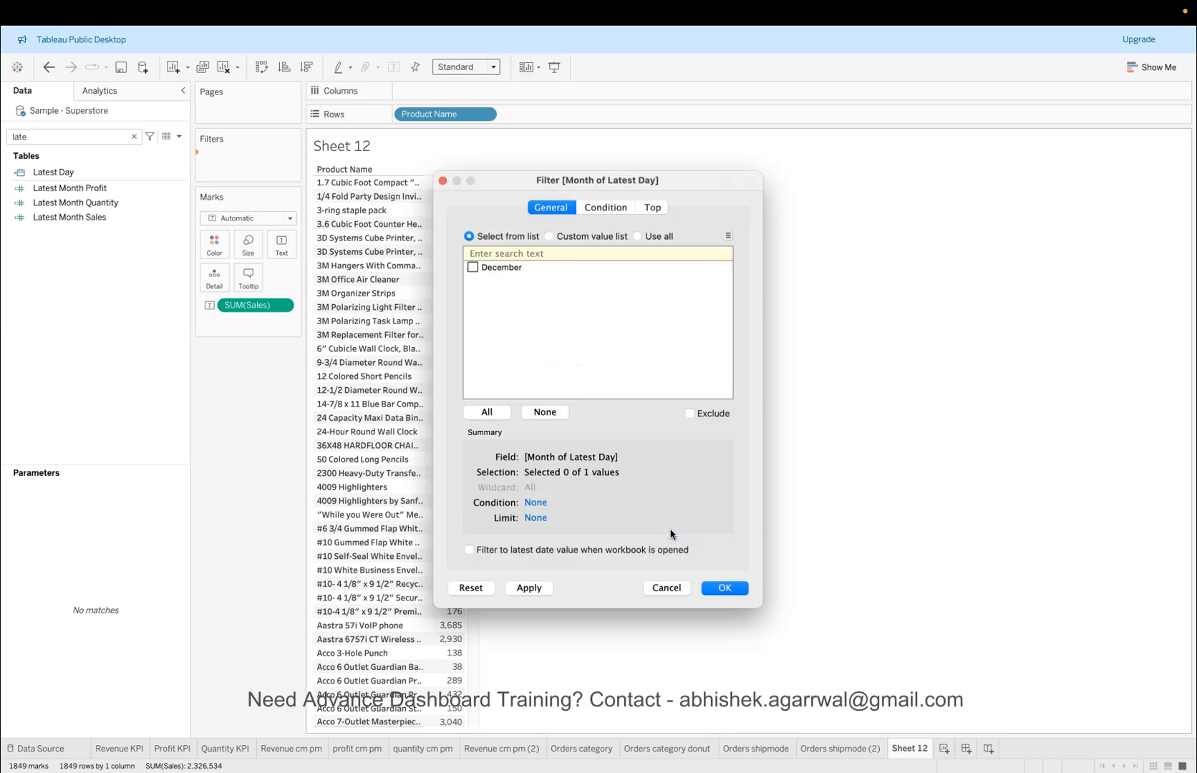
left_click(723, 587)
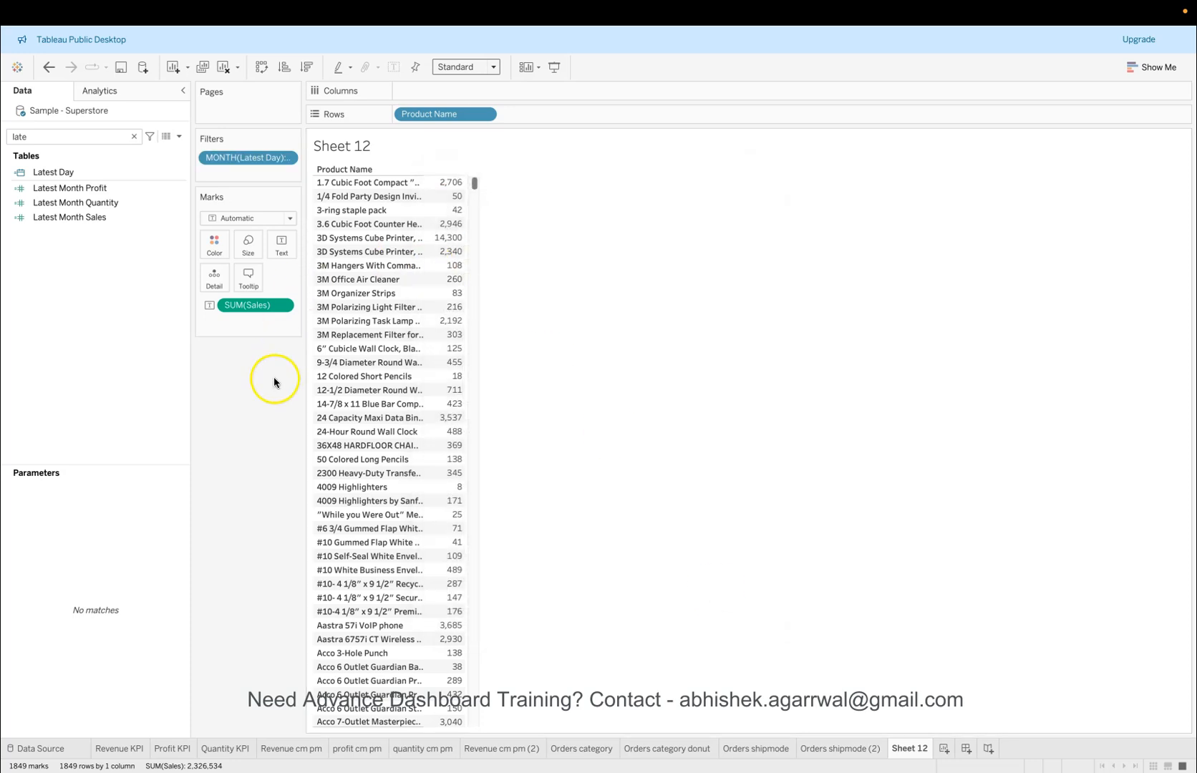
Step: Filter Product Name to the top 5 by sum of Sales
left_click(486, 116)
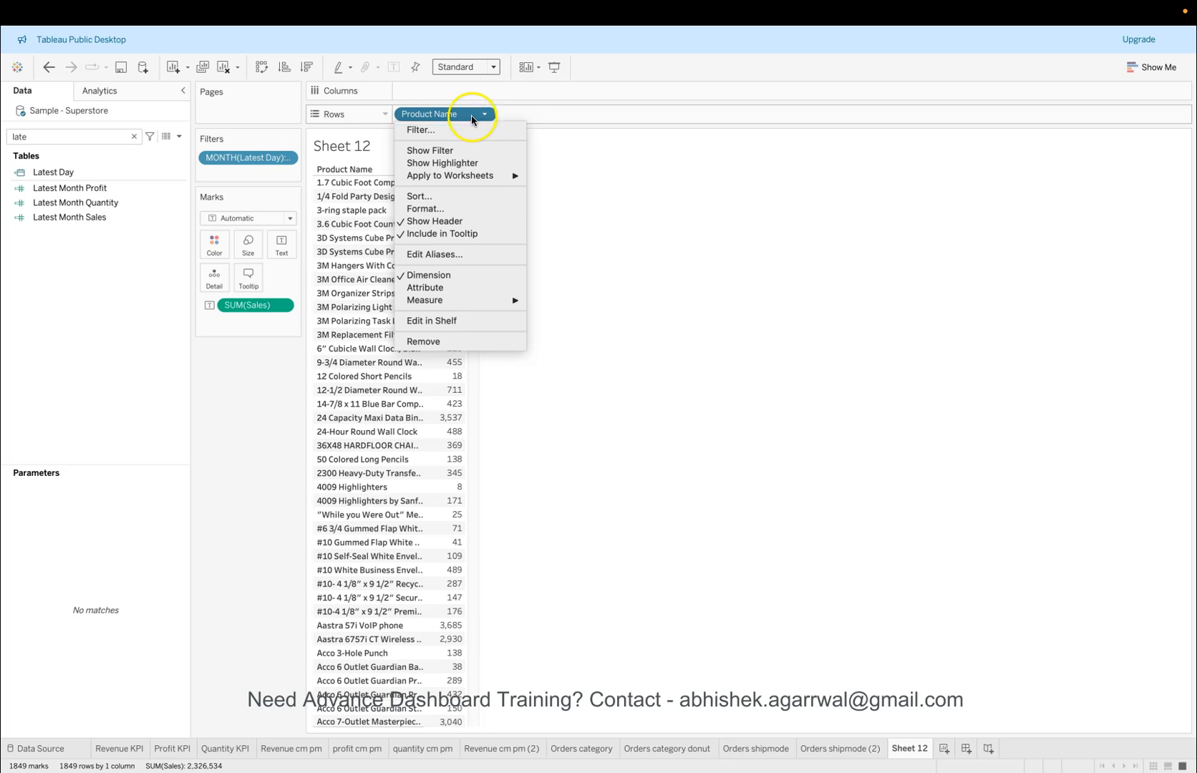
left_click(484, 131)
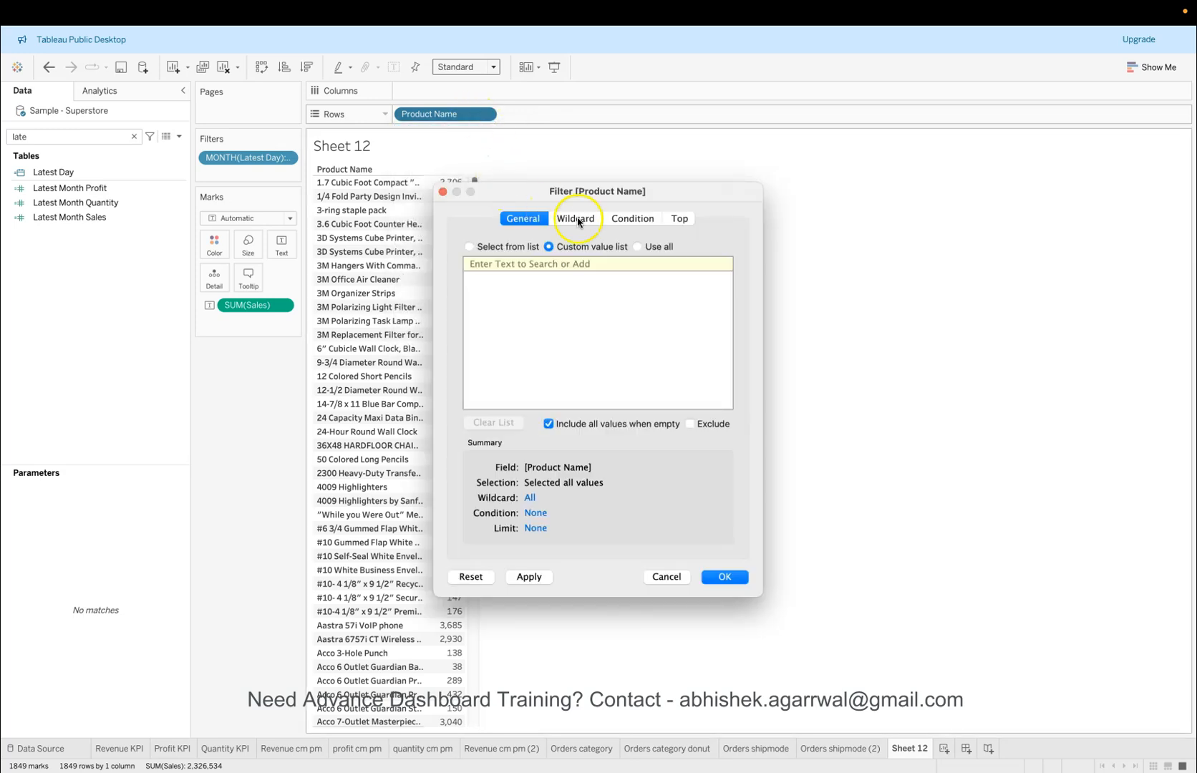
left_click(683, 222)
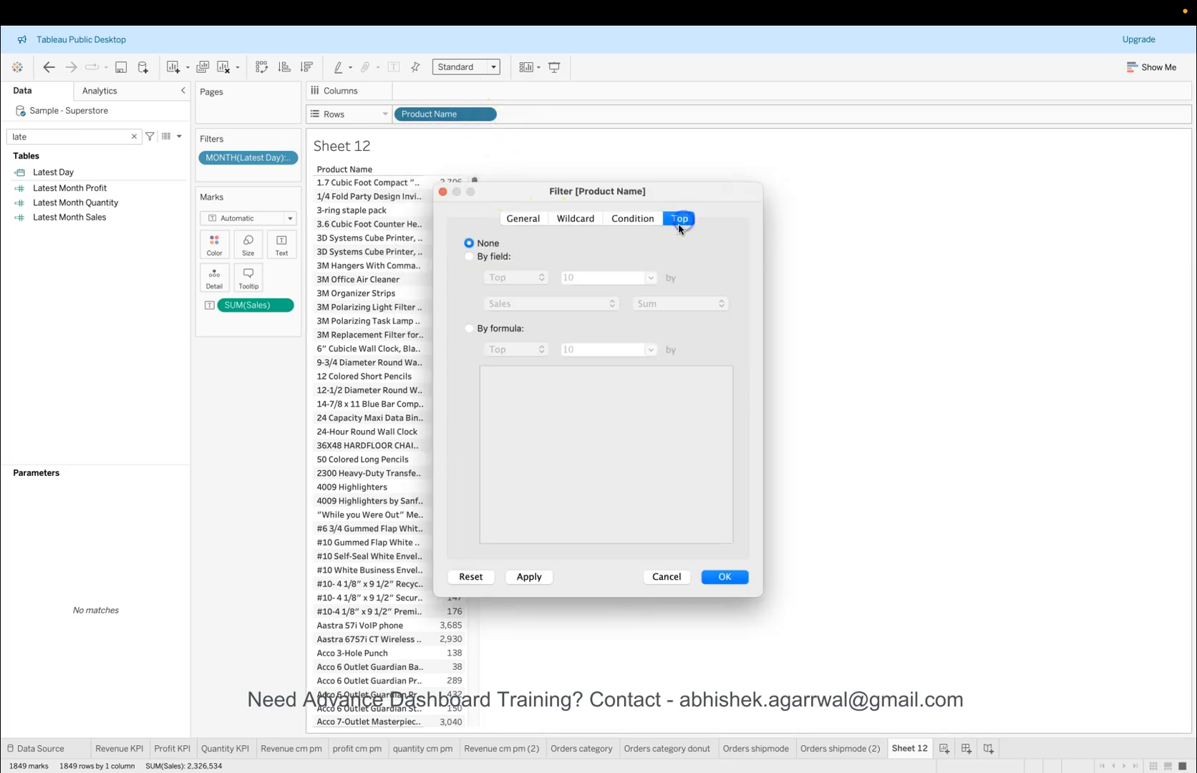
left_click(494, 259)
left_click(586, 279)
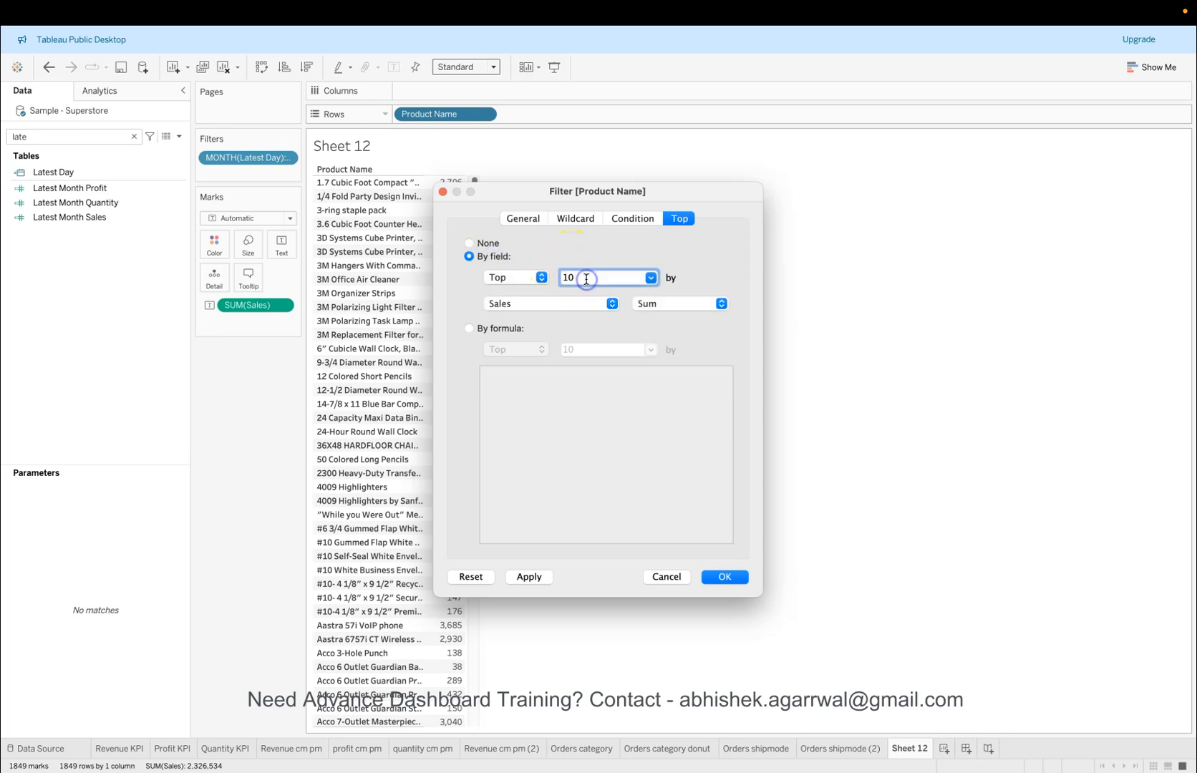
key("ctrl+Right")
key("ctrl+Left")
left_click(528, 577)
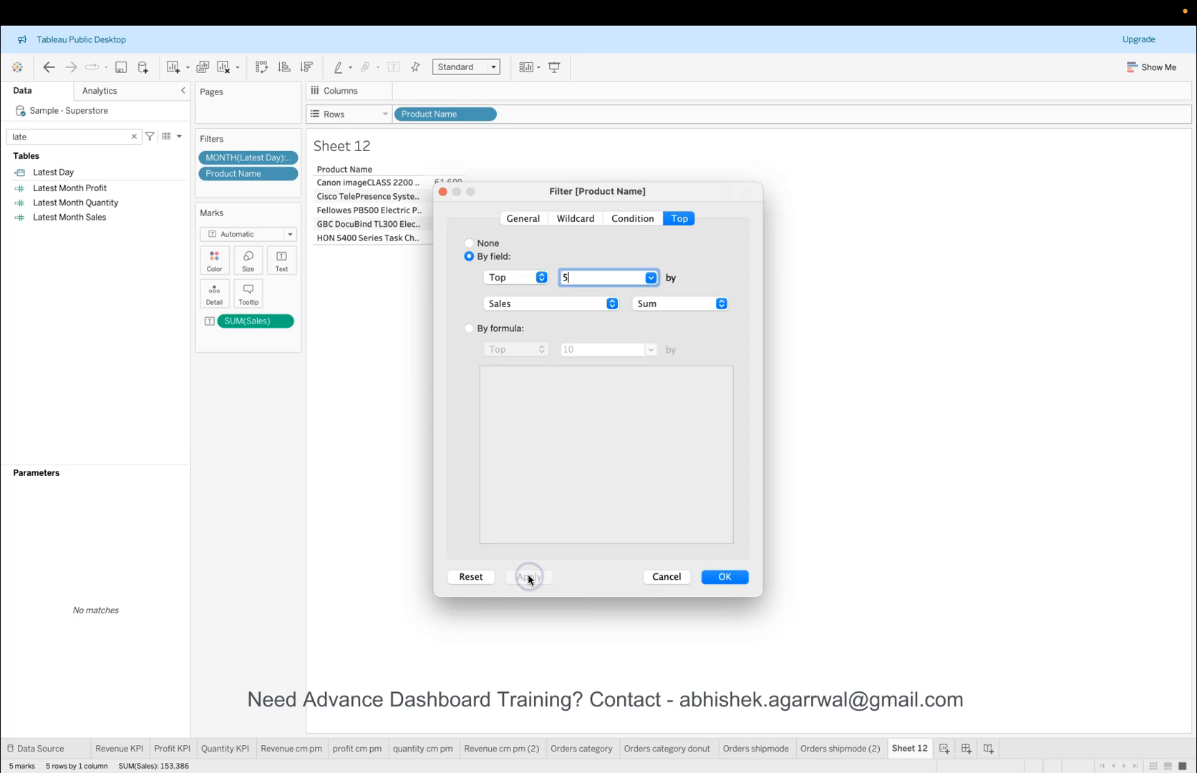
left_click(725, 573)
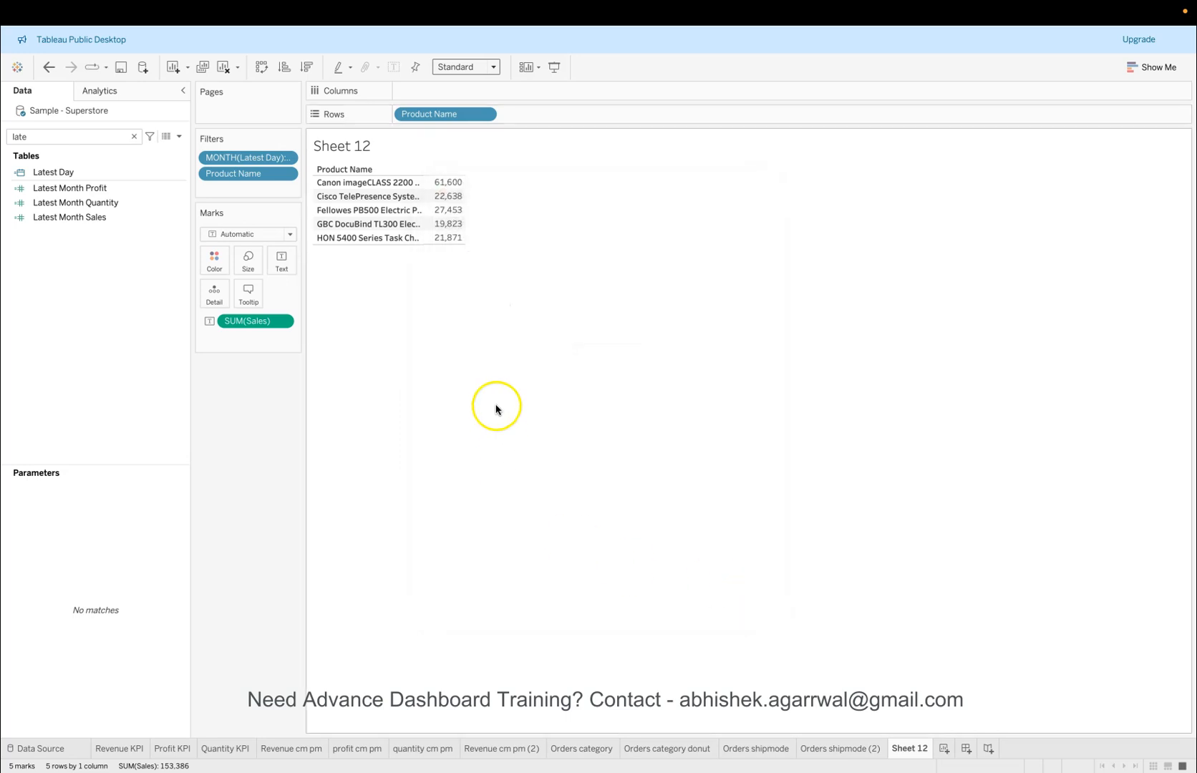
mouse_move(451, 199)
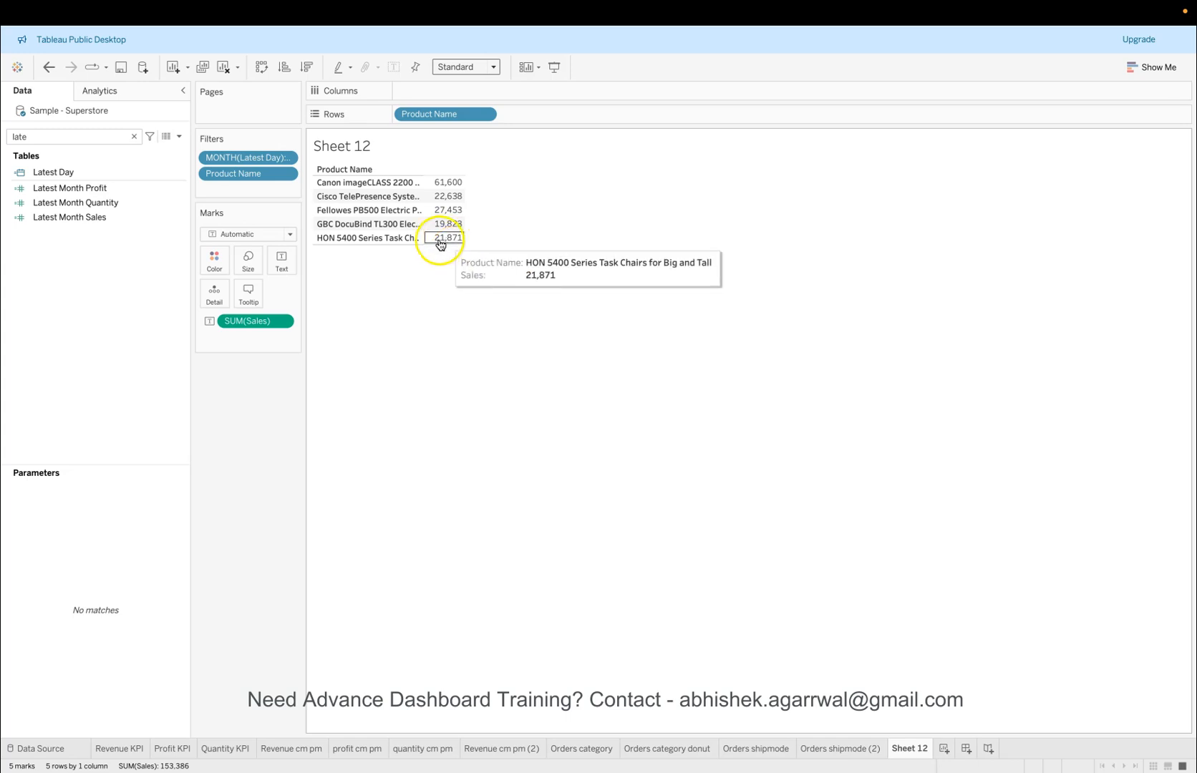
mouse_move(282, 163)
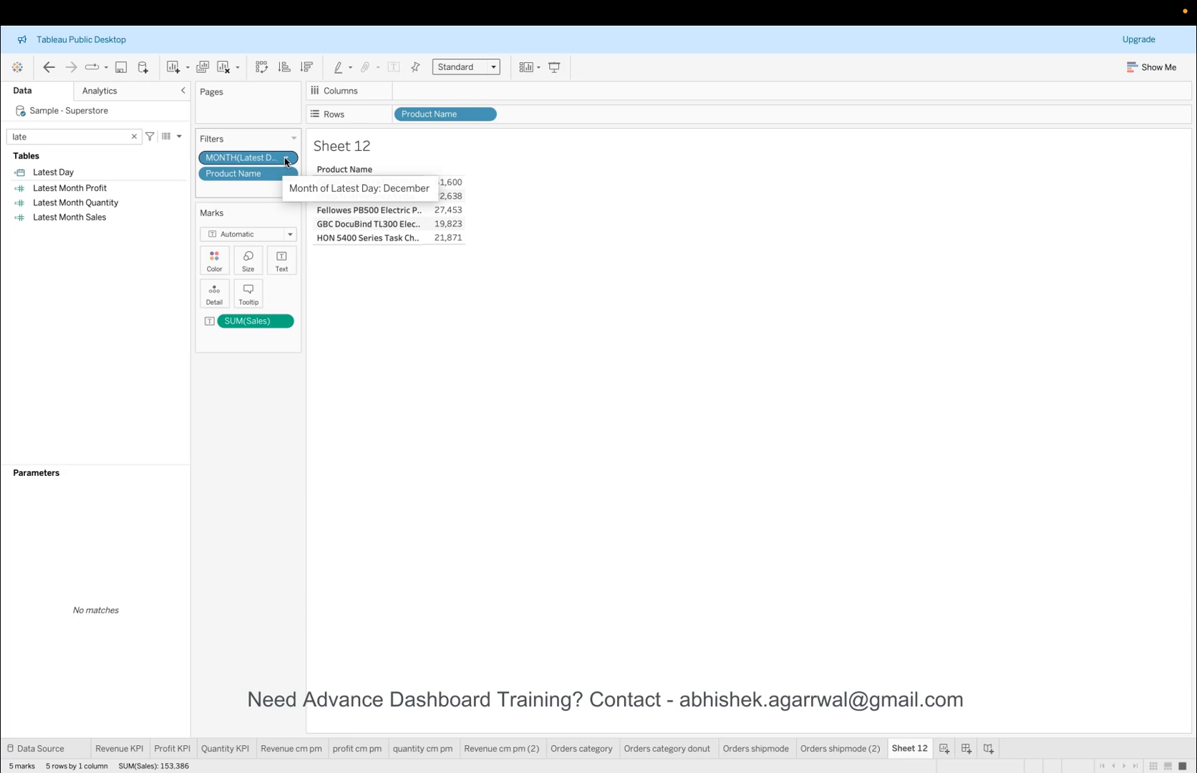
mouse_move(470, 233)
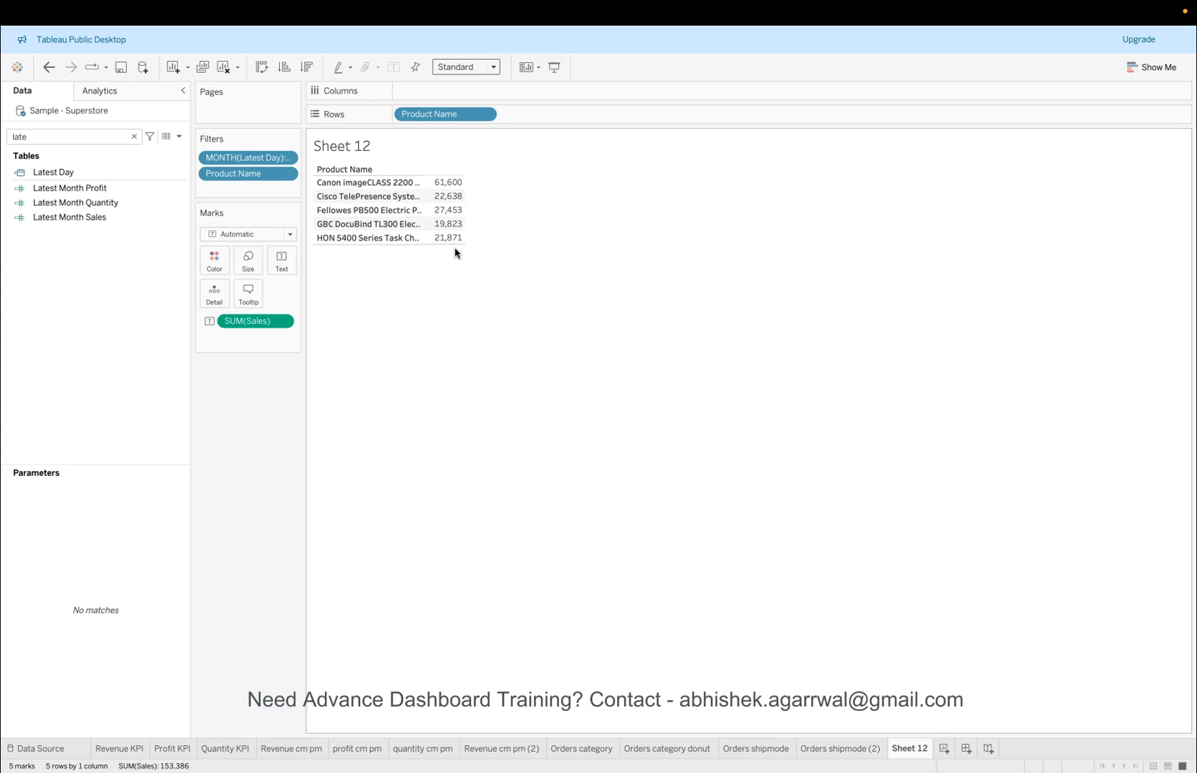
Step: Create a new worksheet and filter it by the month of Latest Day, keeping December
left_click(946, 750)
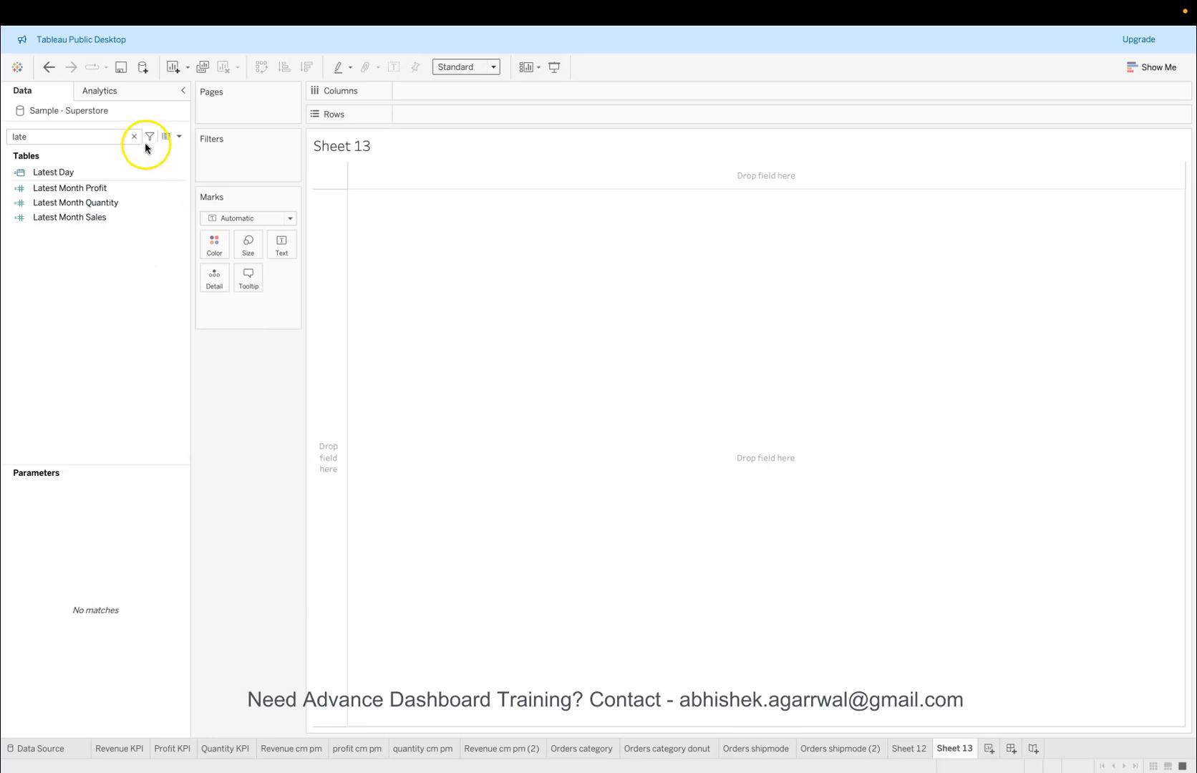
left_click_drag(76, 172, 241, 164)
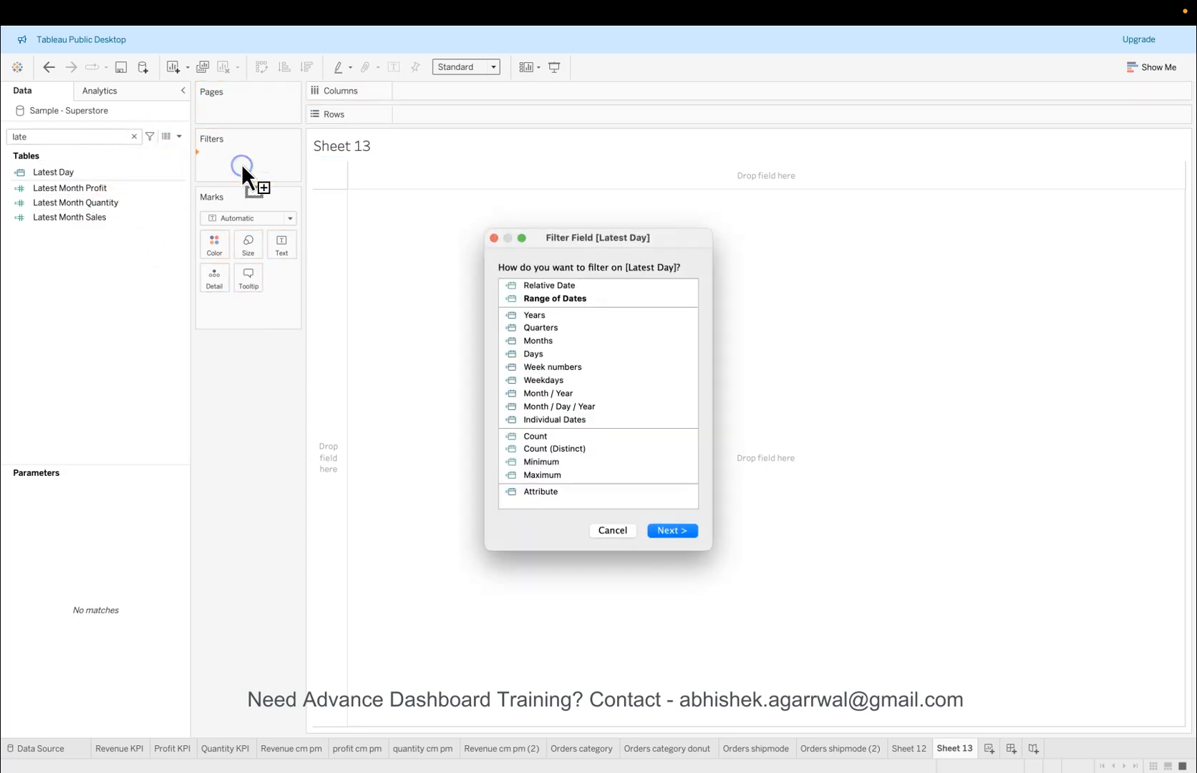
left_click(539, 341)
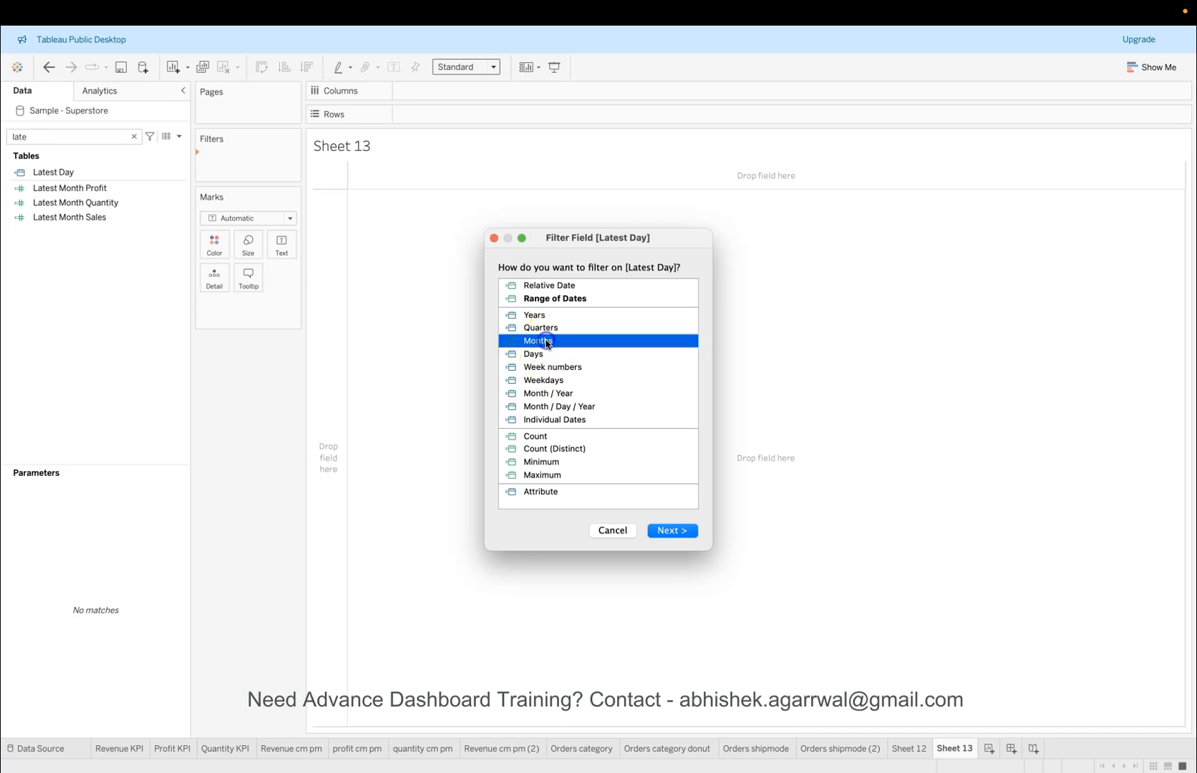
left_click(672, 531)
left_click(473, 267)
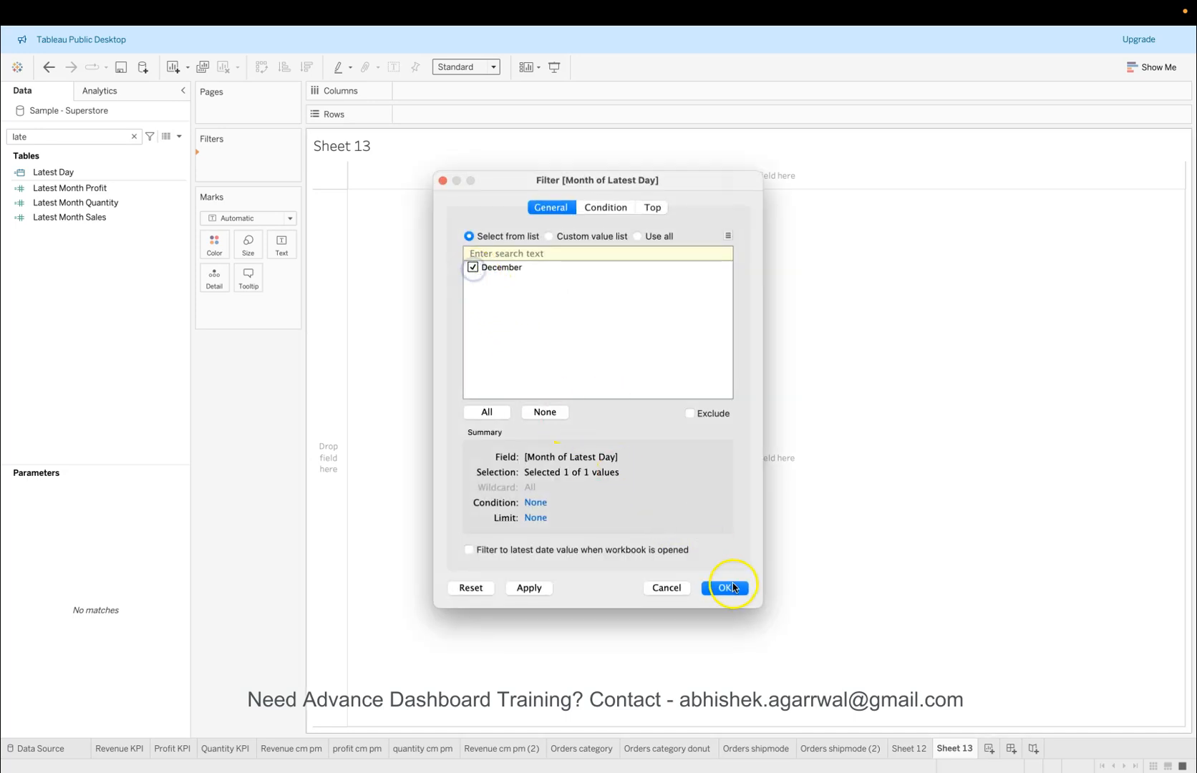
left_click(733, 588)
Step: Build a table with Product Name on Rows and Sales as the text values, sorted by Sales in descending order
left_click(134, 136)
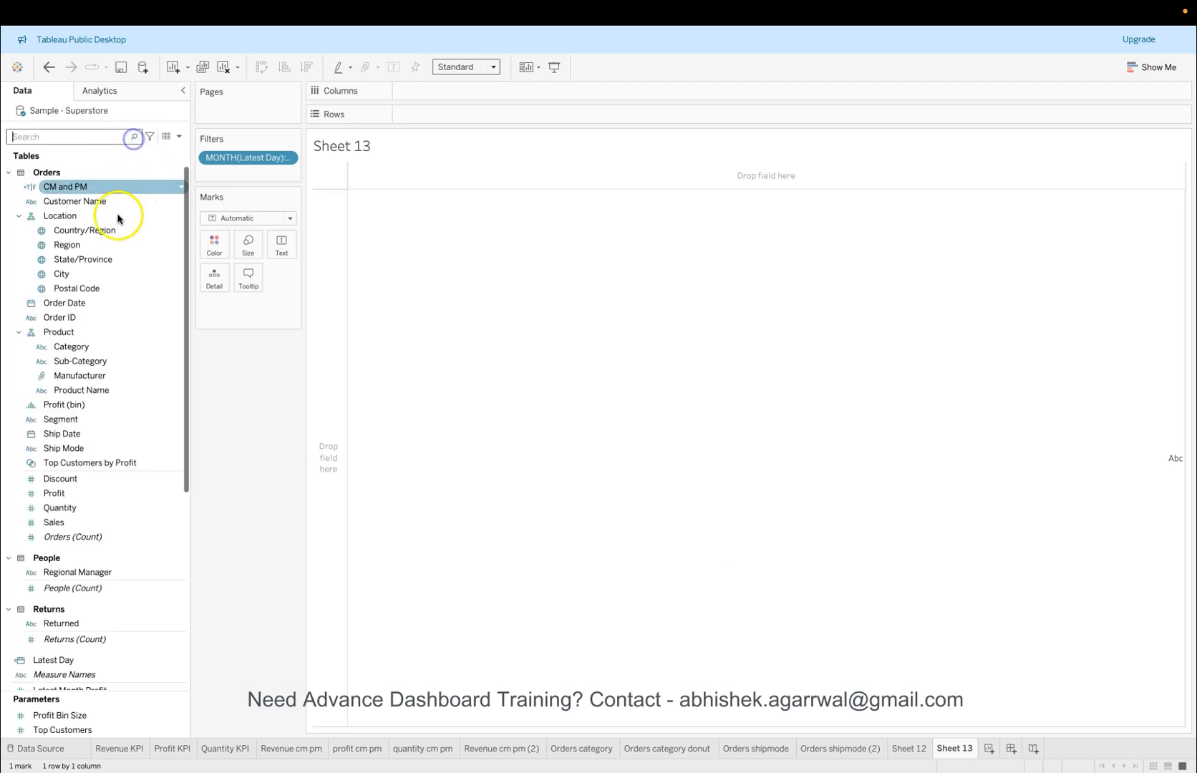
left_click_drag(100, 391, 406, 117)
left_click(642, 390)
left_click_drag(107, 522, 443, 418)
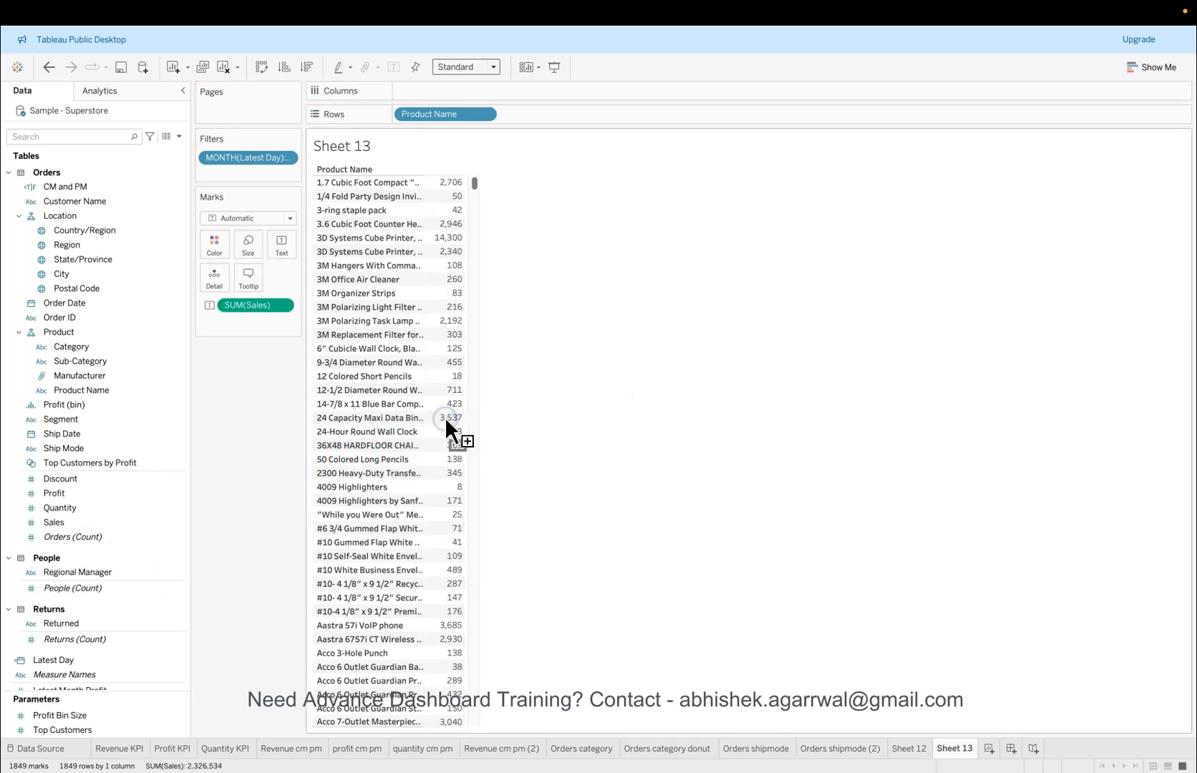
left_click(306, 68)
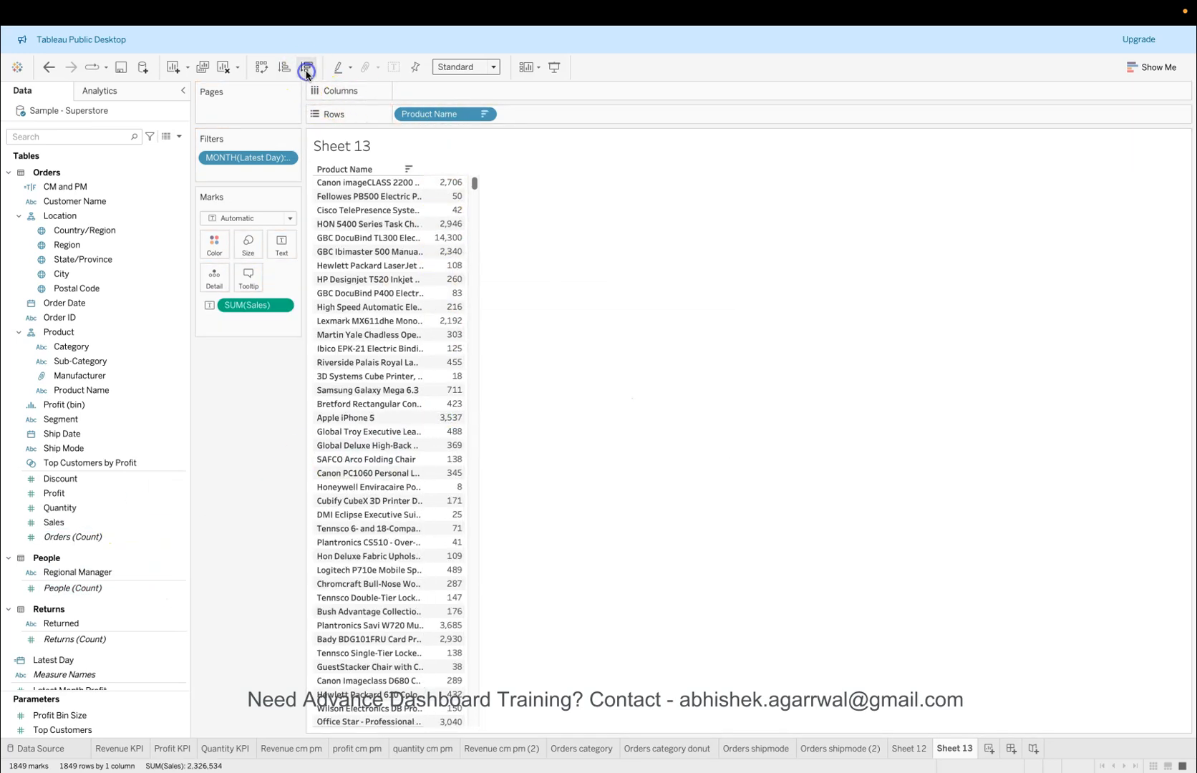
mouse_move(430, 376)
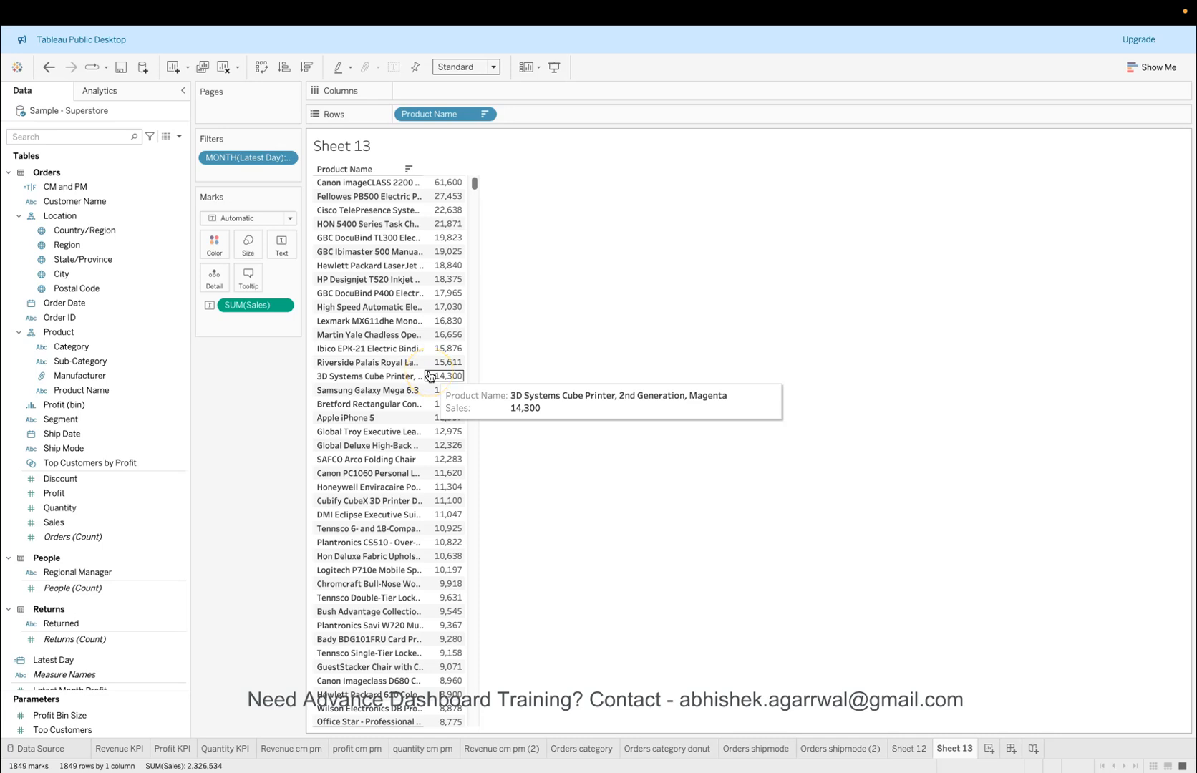
Step: Check the Latest Day month filter's selected values and widen the Product Name column on Sheet 13
left_click(288, 158)
left_click(292, 171)
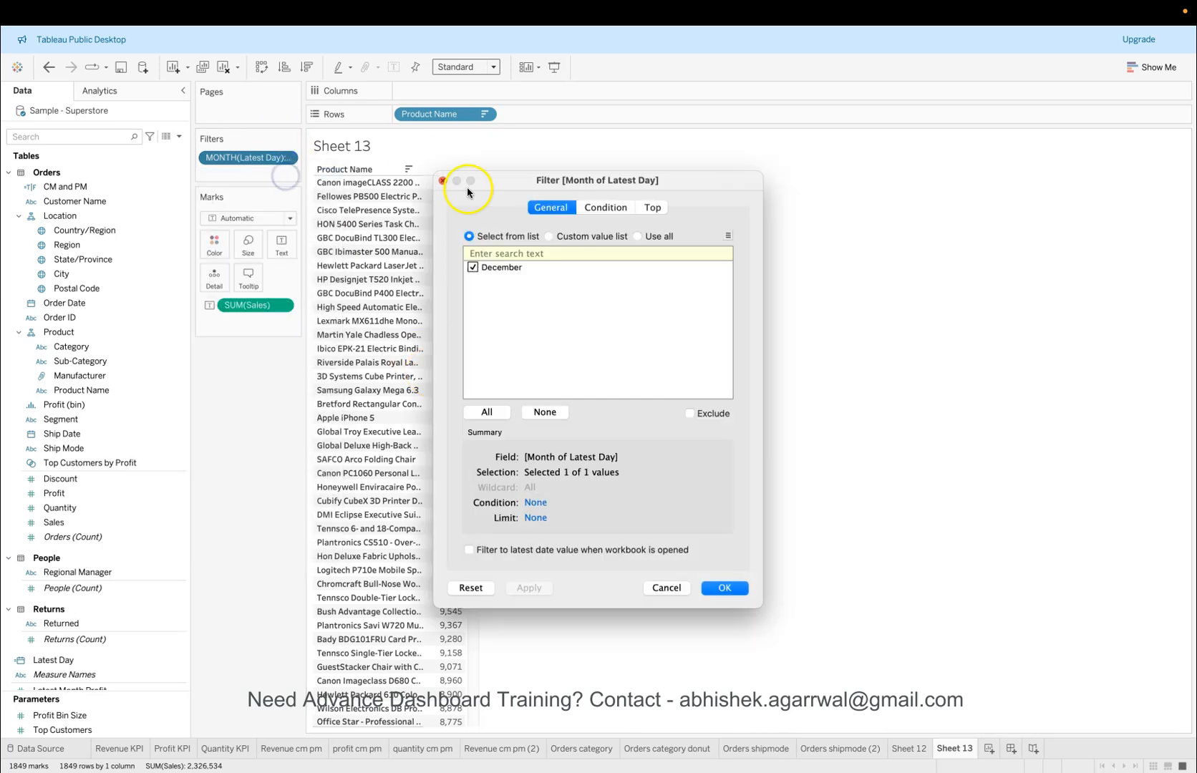
left_click(719, 588)
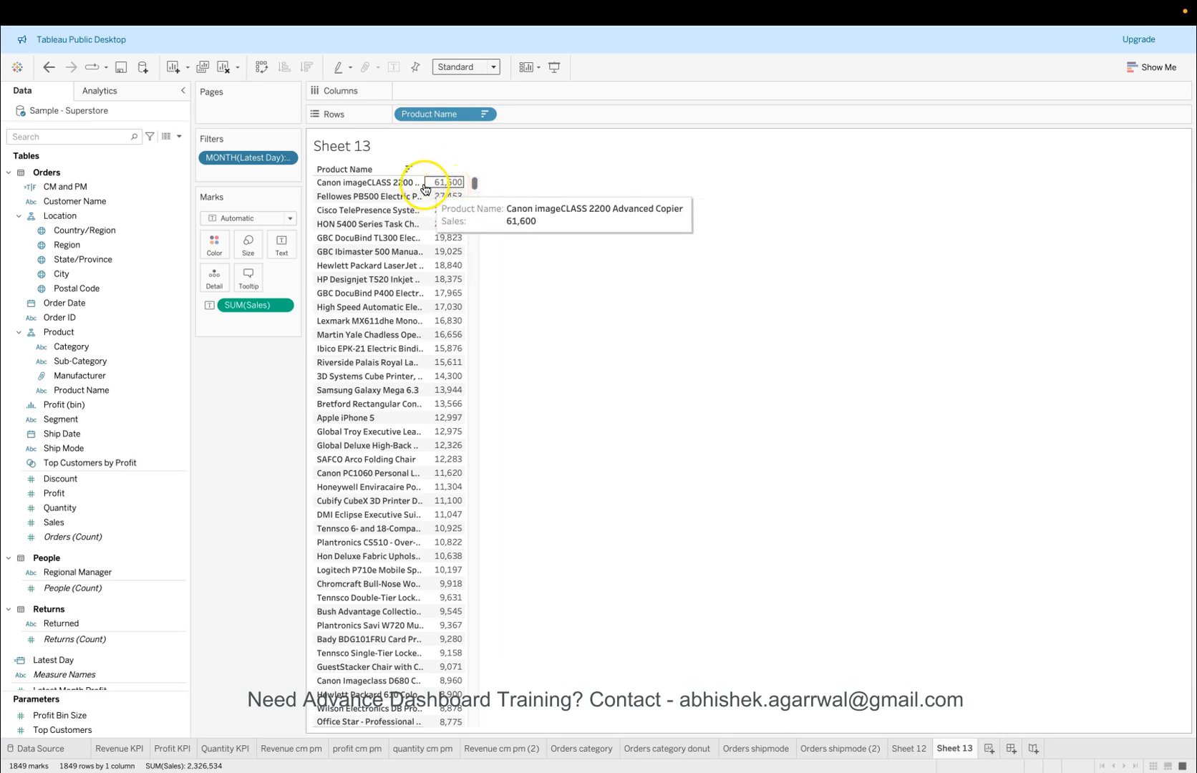
left_click_drag(475, 183, 476, 184)
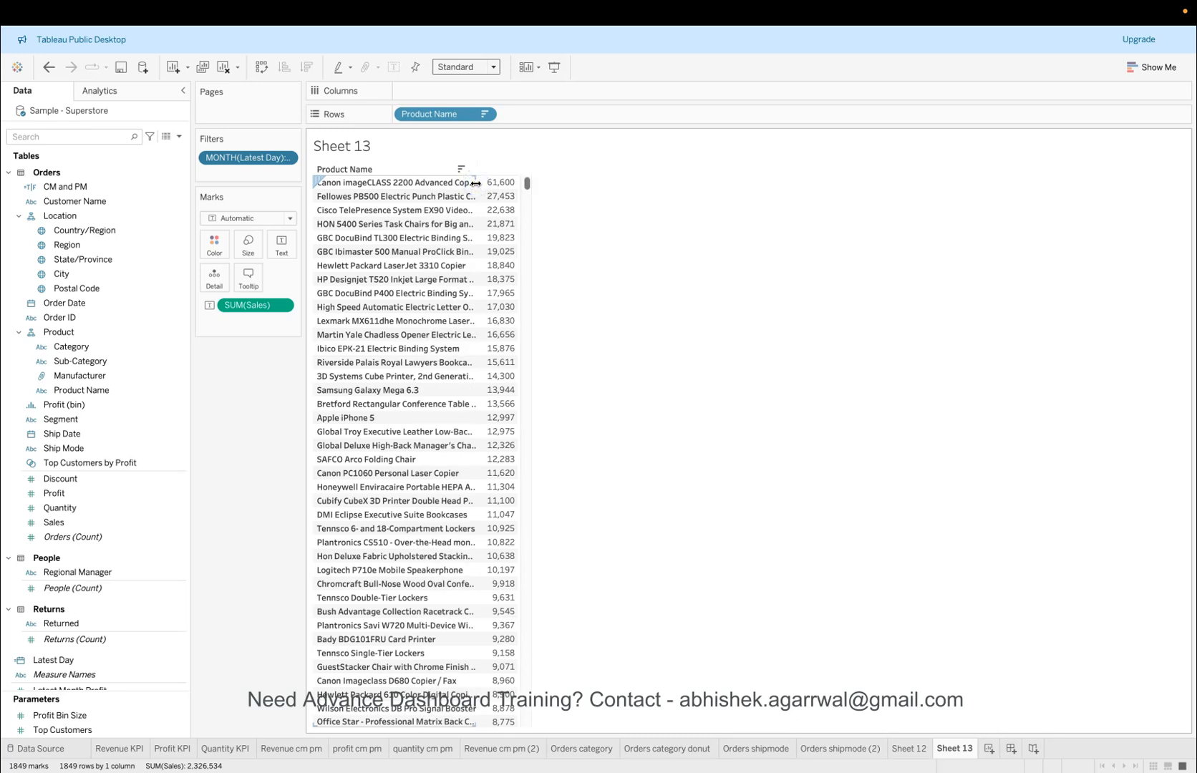
Step: Delete the Sheet 13 worksheet from the workbook
right_click(951, 757)
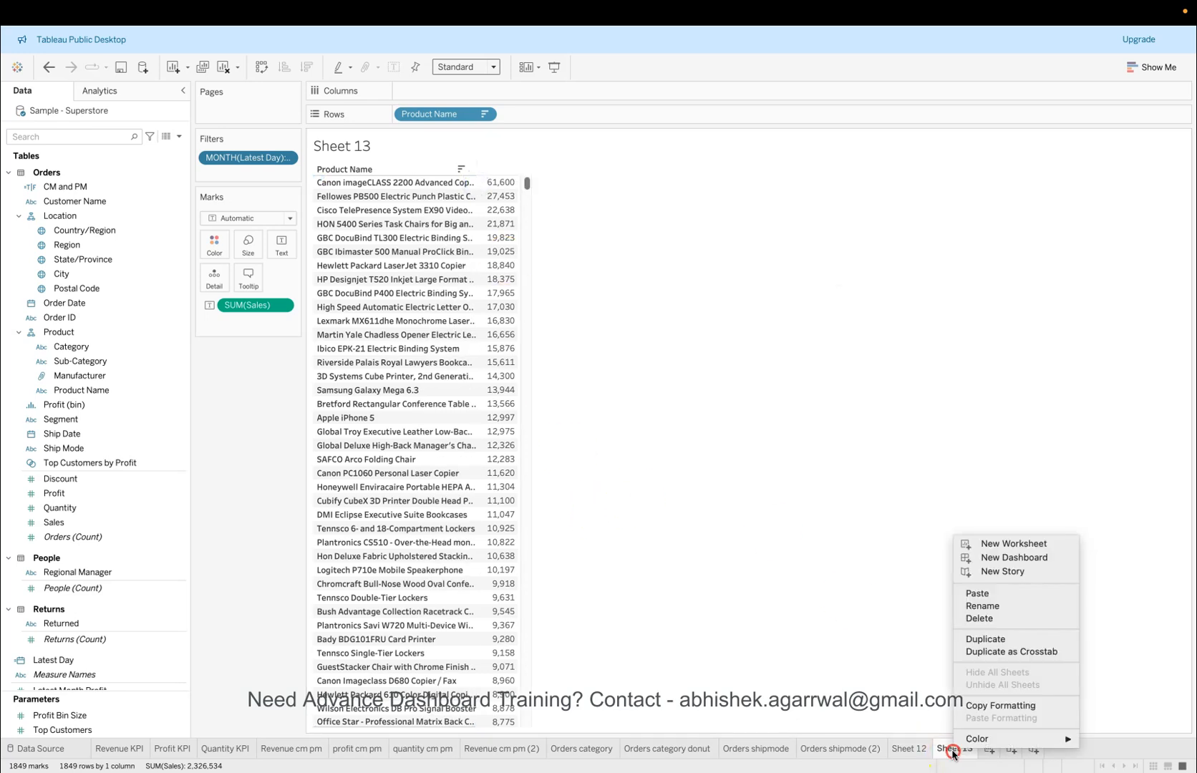
left_click(996, 622)
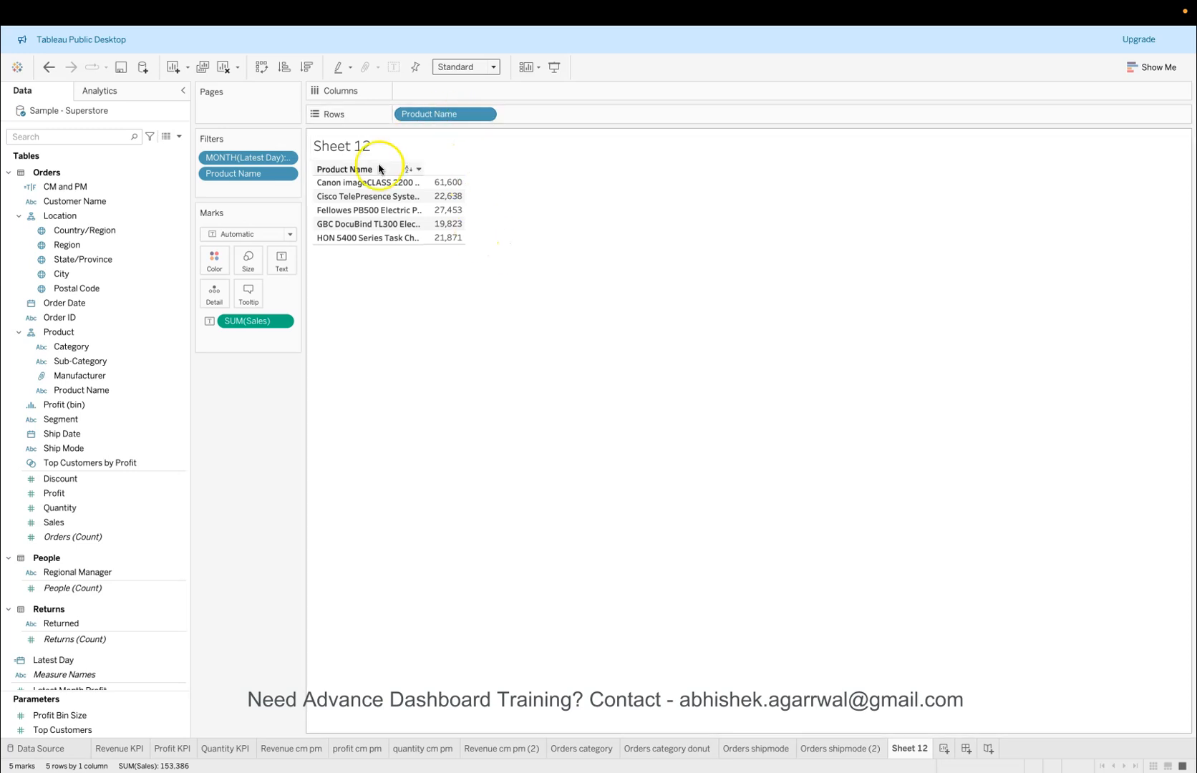
left_click(286, 158)
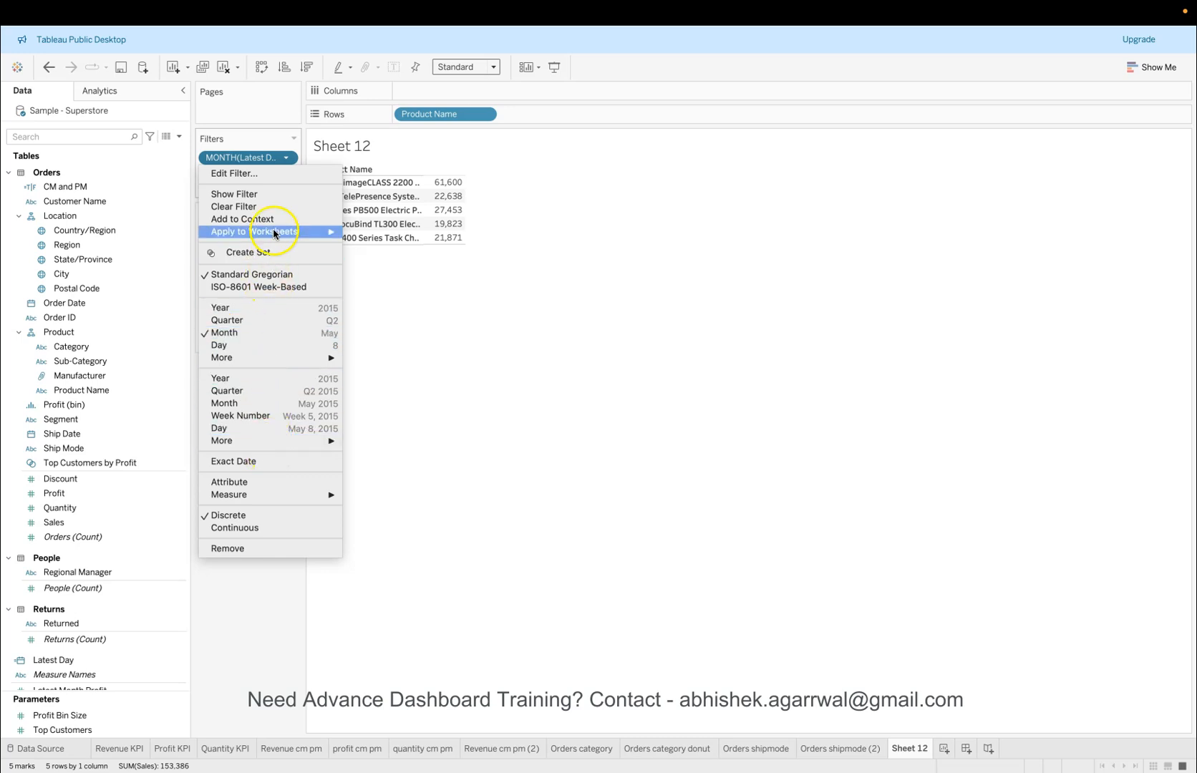
left_click(274, 651)
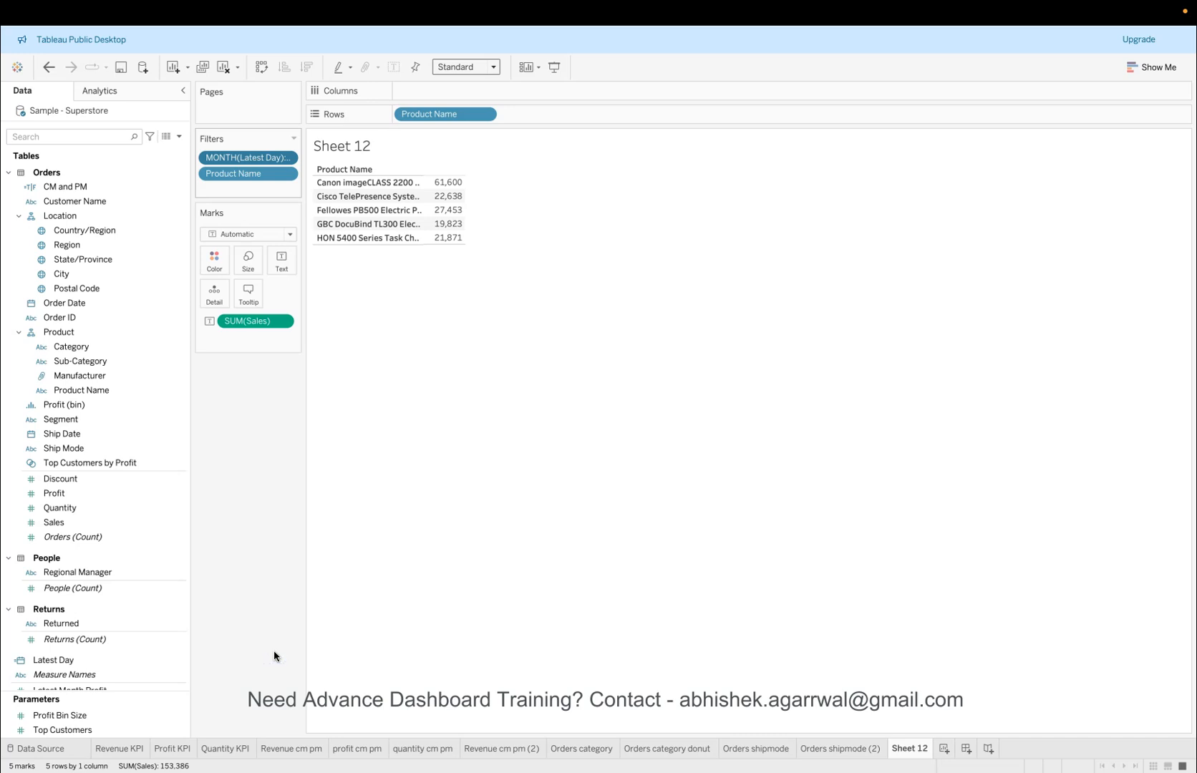
Step: Widen the Product Name column on Sheet 12 so the product names are almost fully readable
mouse_move(424, 187)
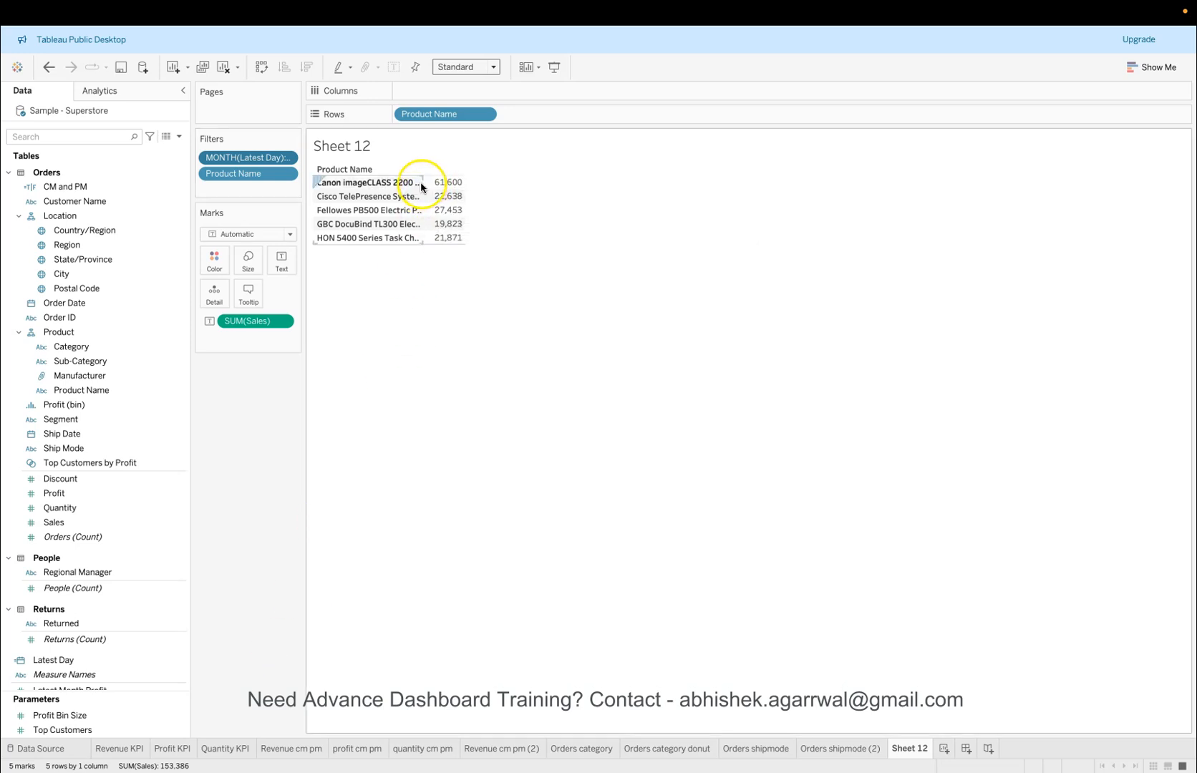
left_click_drag(423, 183, 491, 183)
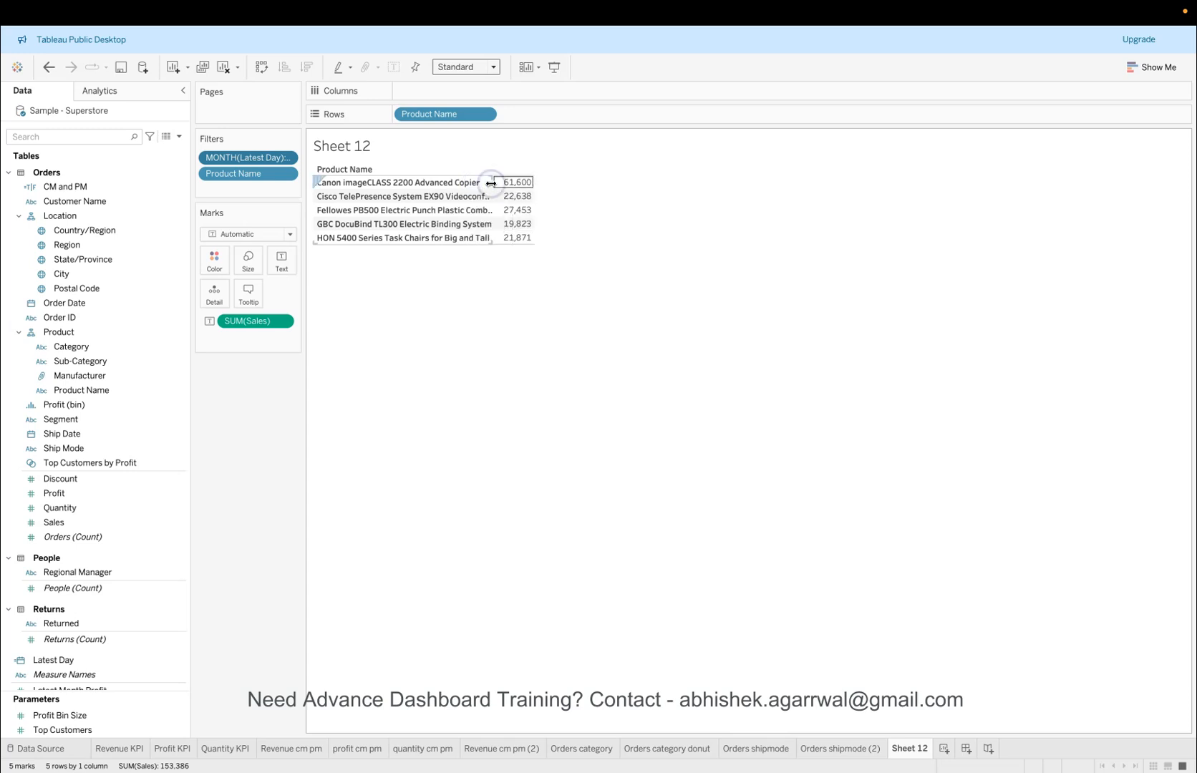
left_click(489, 185)
left_click(489, 183)
left_click_drag(489, 183, 617, 183)
left_click(621, 185)
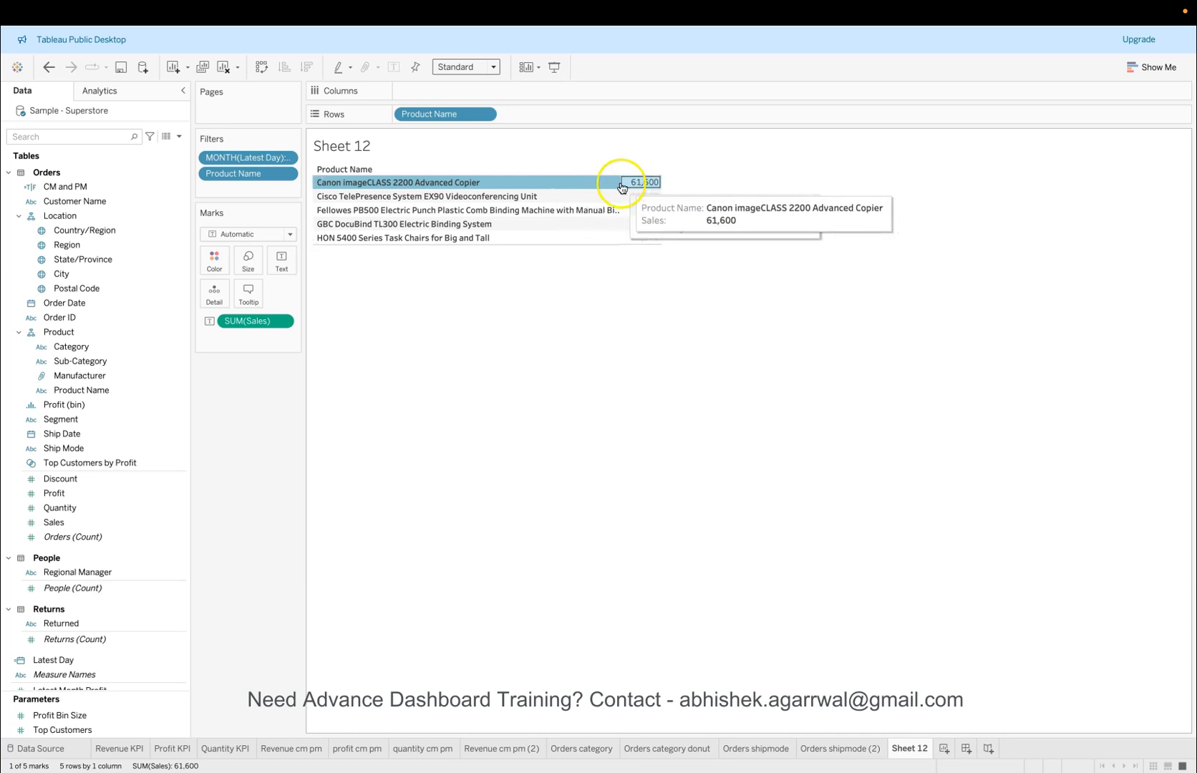
left_click_drag(616, 181, 507, 191)
Step: Replace the Sheet 12 title text with "Top Selling Products"
double_click(342, 146)
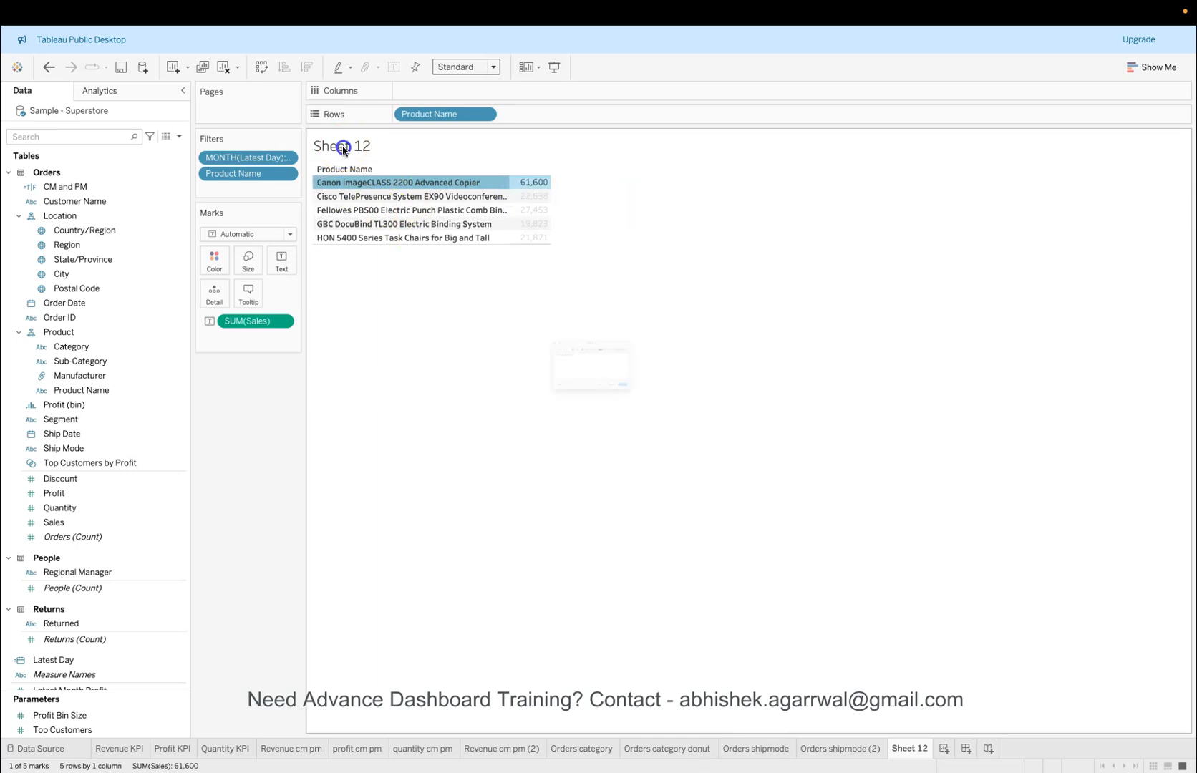
type("Top")
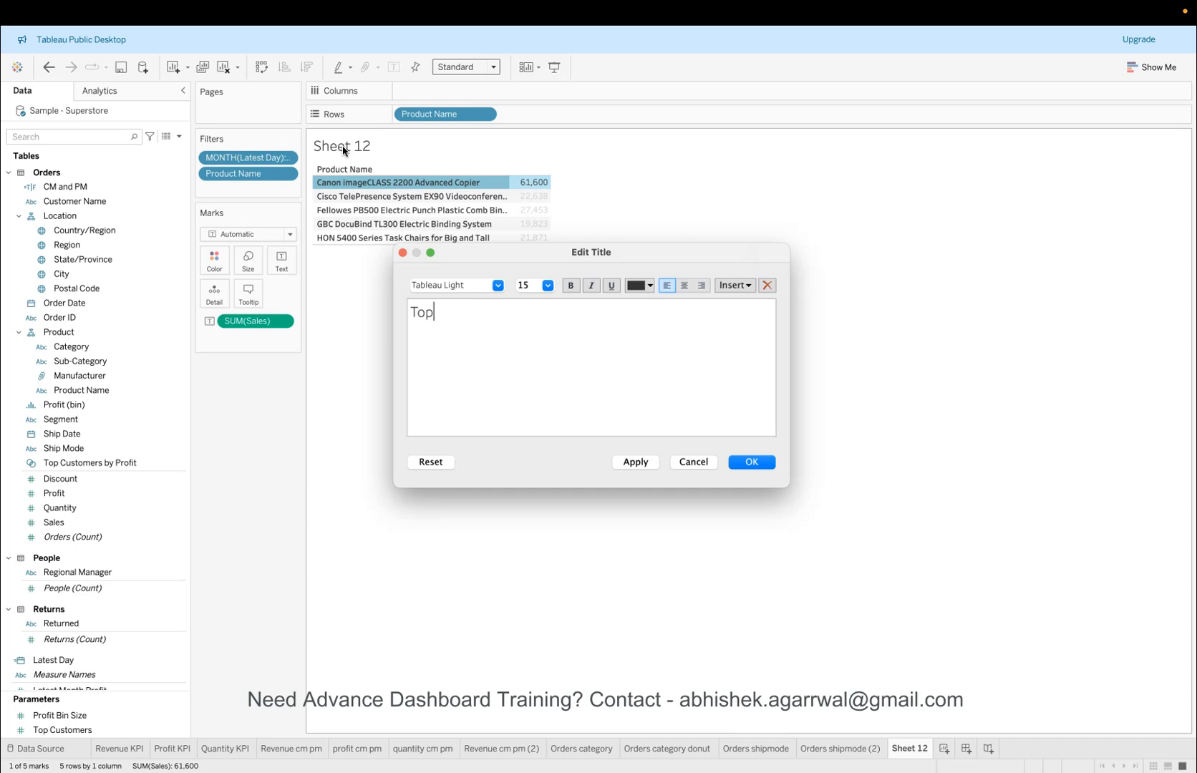
type(" Selling Products")
Step: Format the whole title in Tableau Semibold, size 10, purple, apply it, and clear the selection in the table
key("super+a")
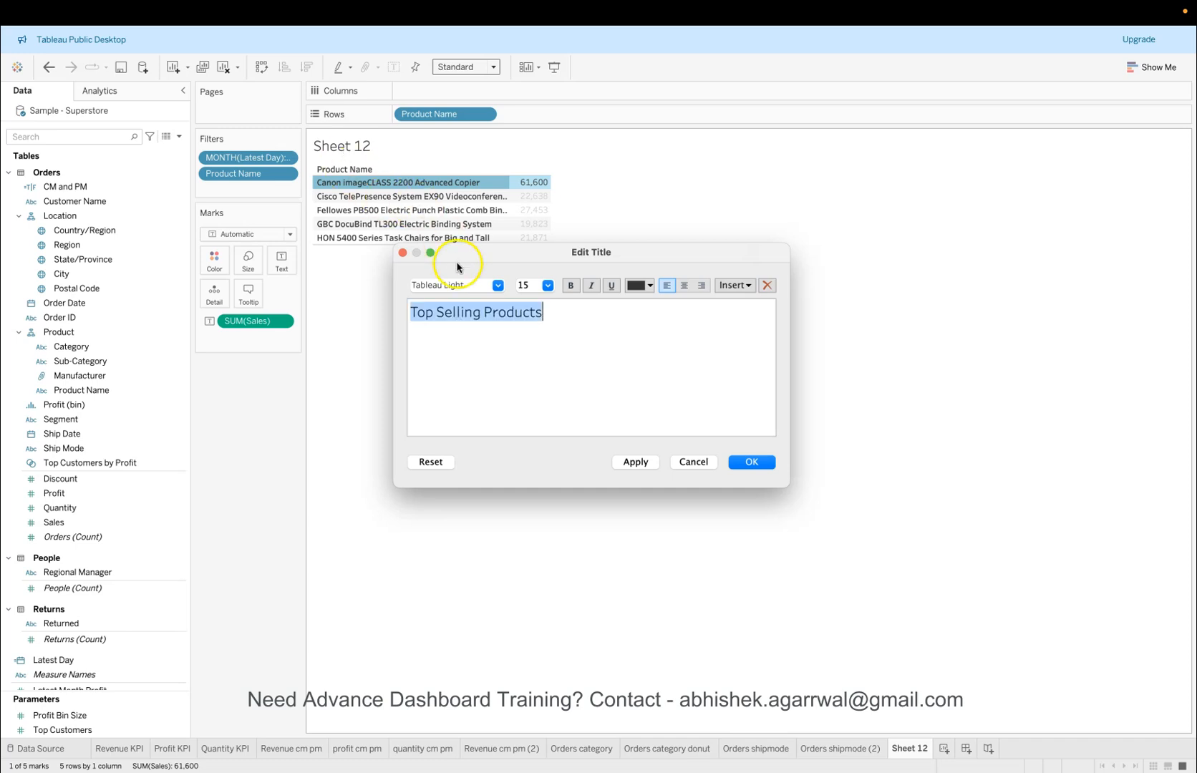
left_click(496, 288)
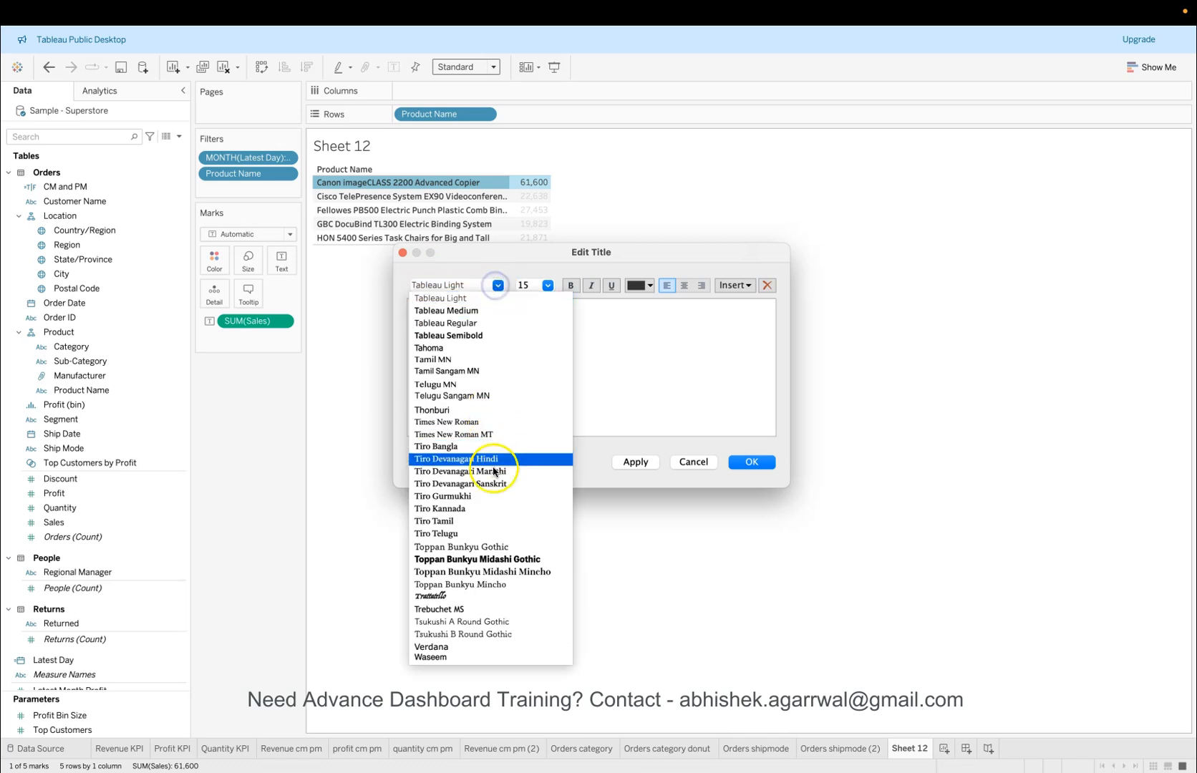
left_click(484, 337)
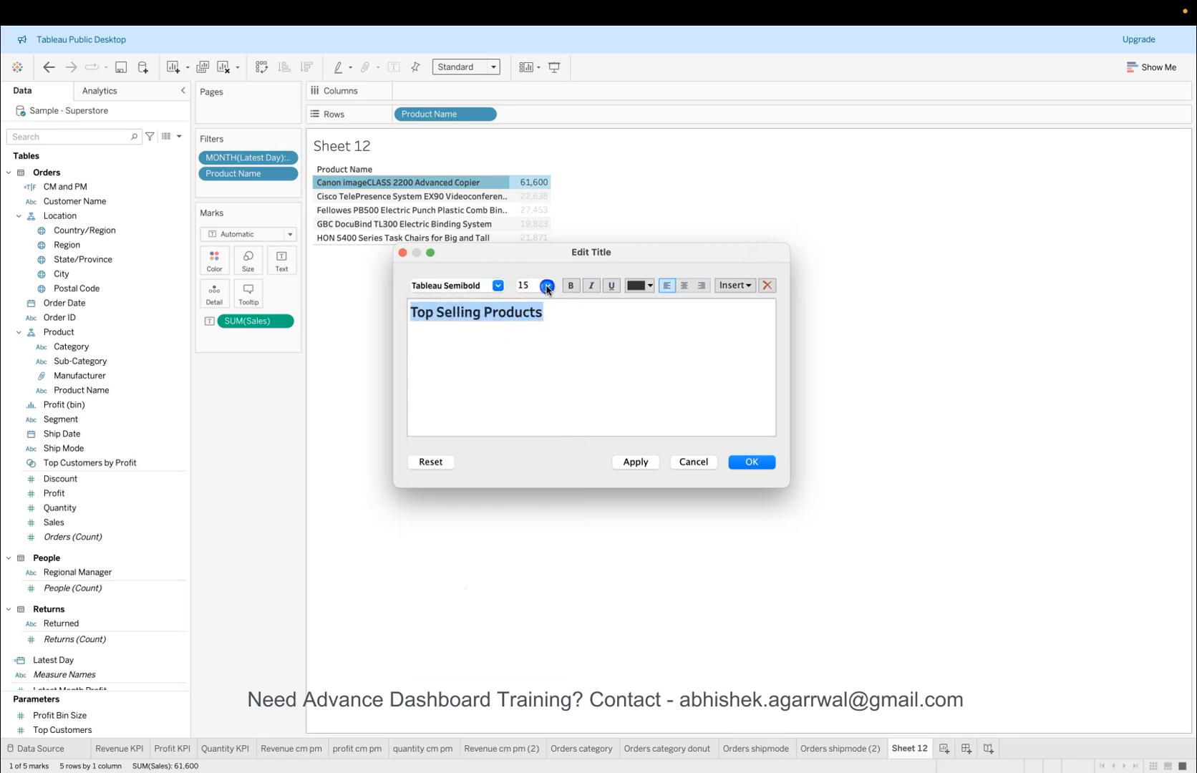
left_click(548, 285)
left_click(545, 320)
left_click(636, 286)
left_click(633, 351)
left_click(739, 464)
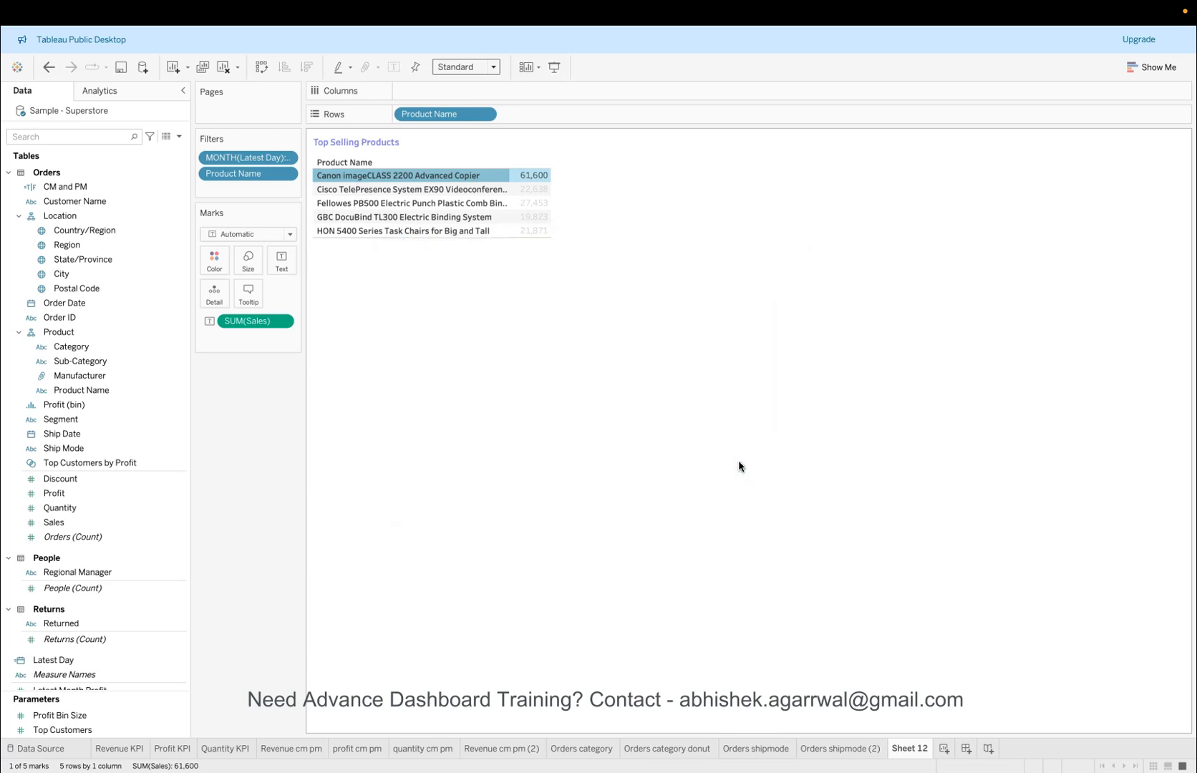
left_click(739, 466)
left_click(739, 609)
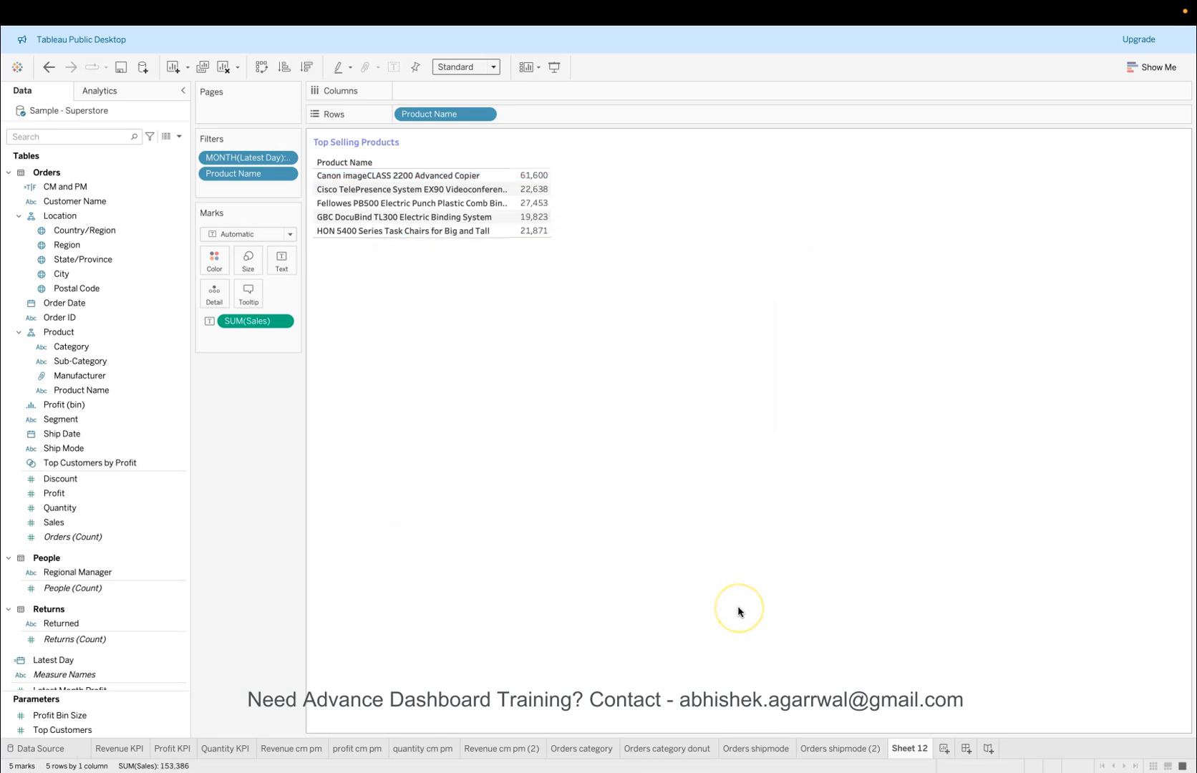
Step: Fit the table to Entire View and rename the Sheet 12 worksheet as Top Selling Products
left_click(477, 67)
left_click(478, 113)
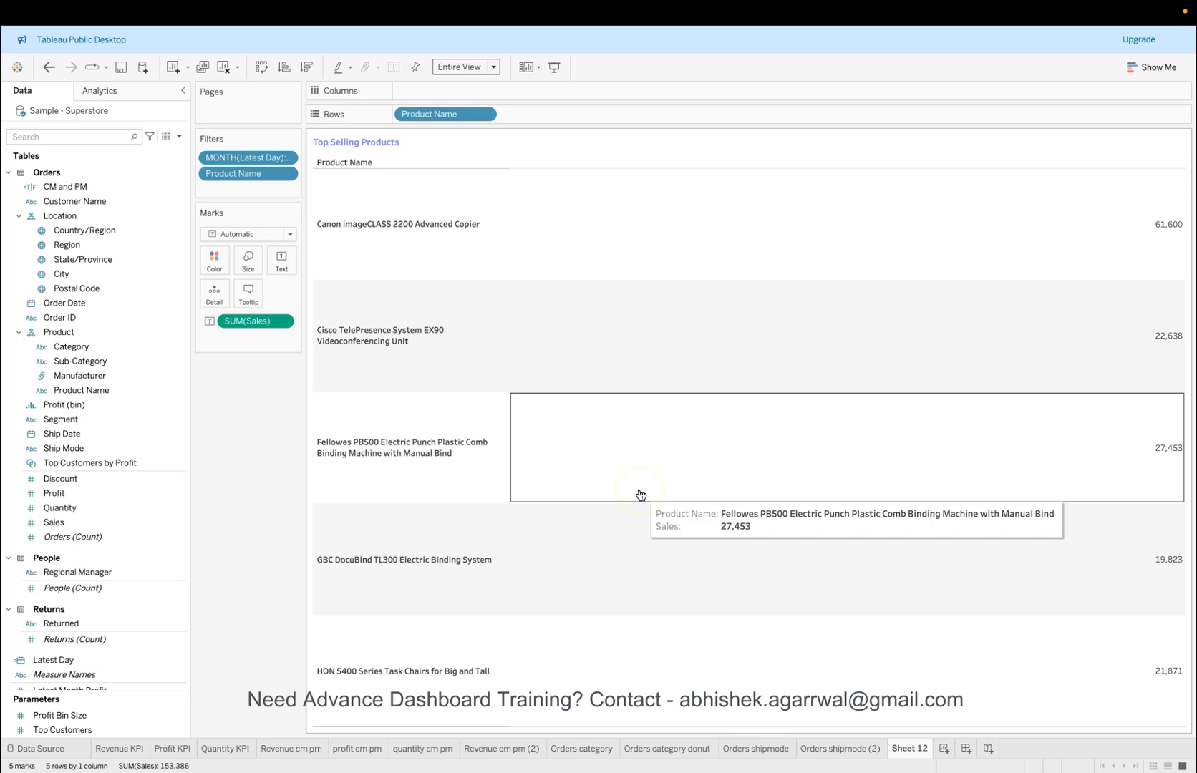
type("Top Selling Products")
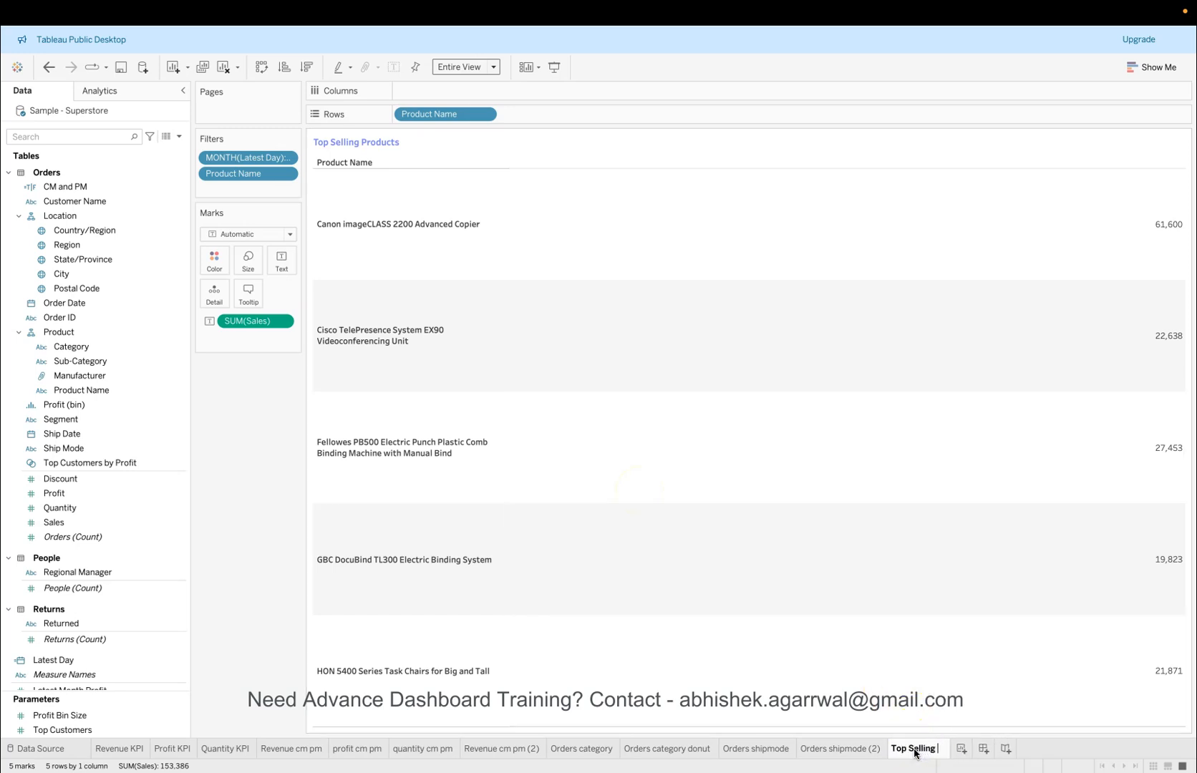
key("Return")
Step: Duplicate the Top Selling Products worksheet and rename the copy as Bottom Selling Products
right_click(915, 754)
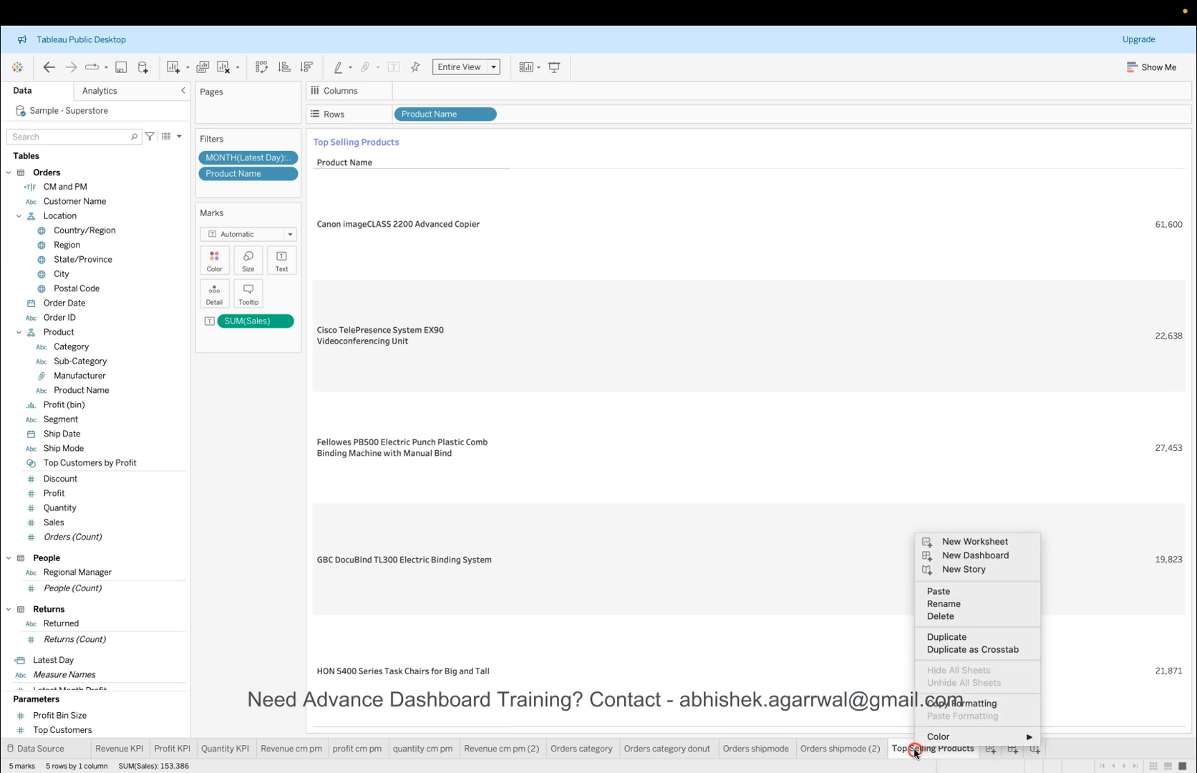
left_click(950, 633)
double_click(1003, 749)
key("Right")
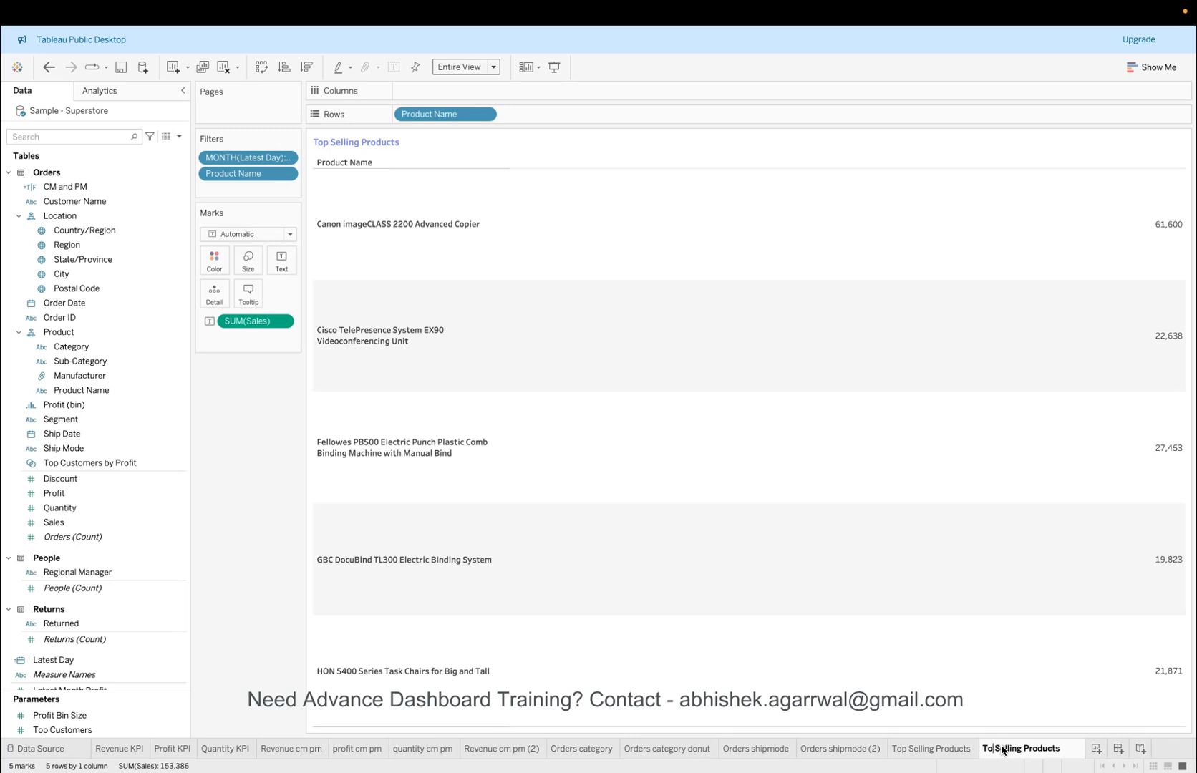
type("Bottom")
key("Return")
Step: Change the Product Name filter to keep the bottom 5 products by sum of Sales
left_click(484, 116)
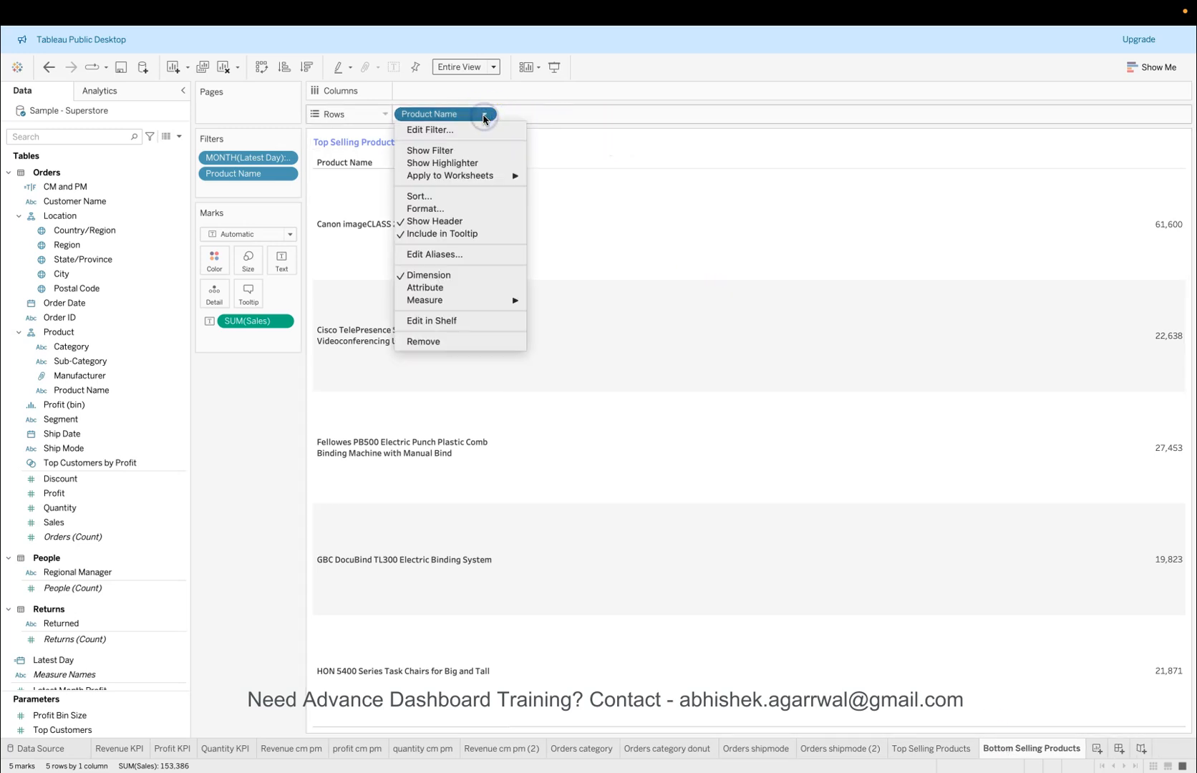
left_click(482, 128)
left_click(679, 219)
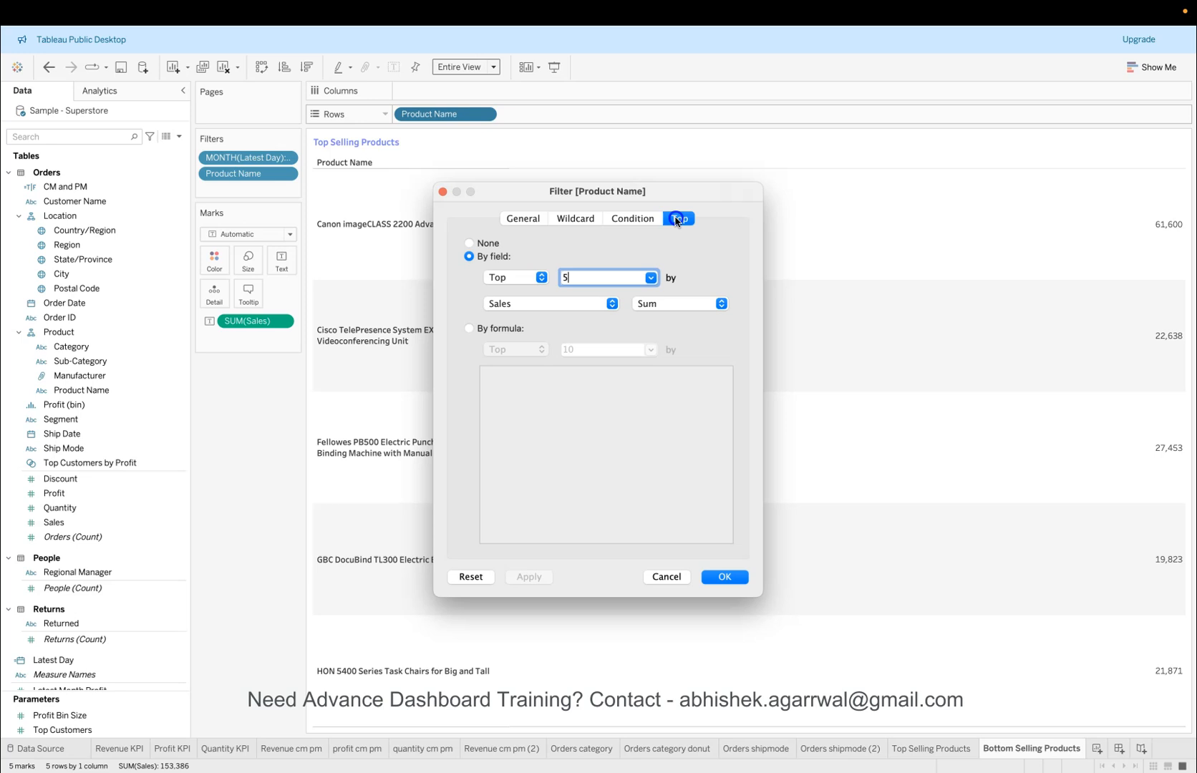
left_click(526, 277)
left_click(519, 290)
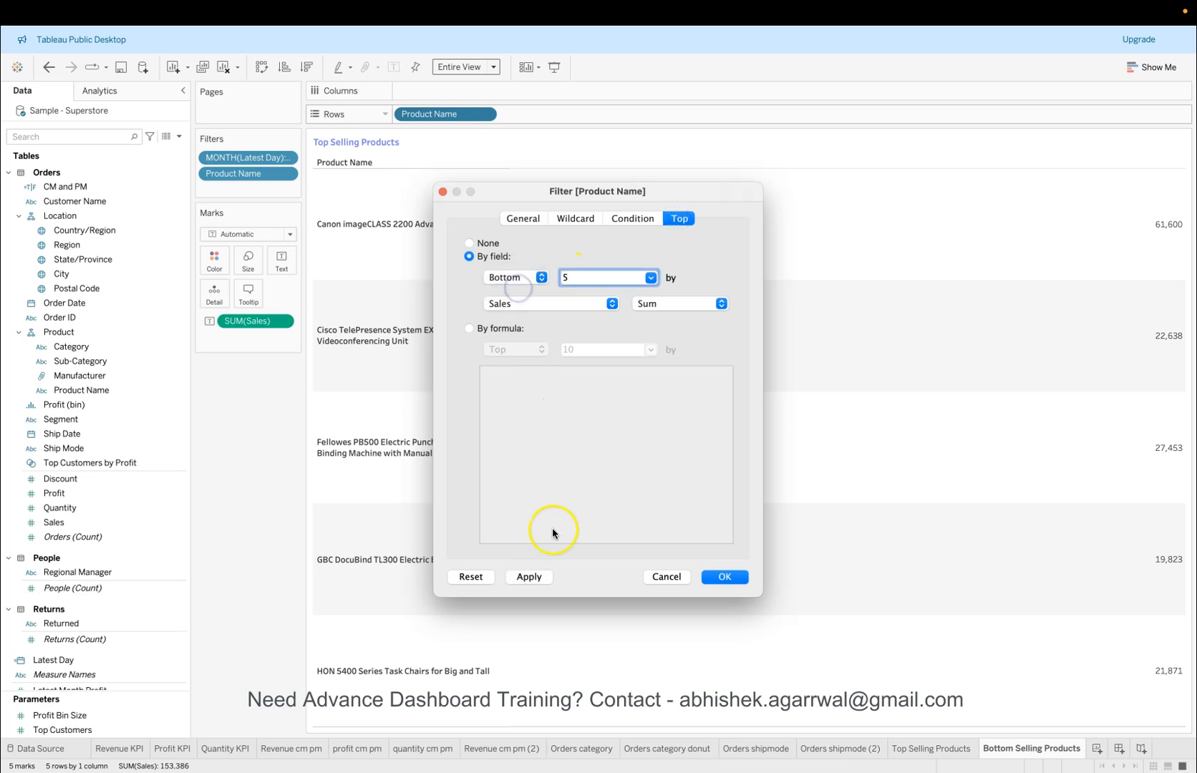
left_click(534, 577)
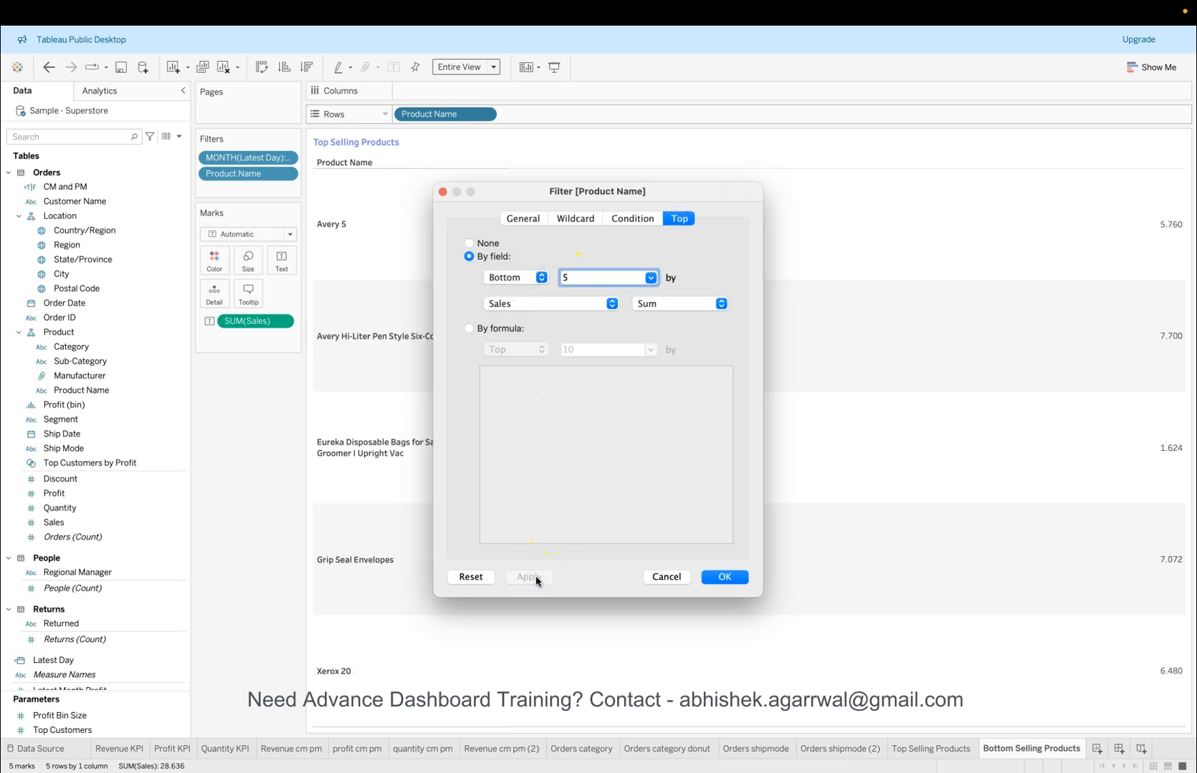
left_click(737, 583)
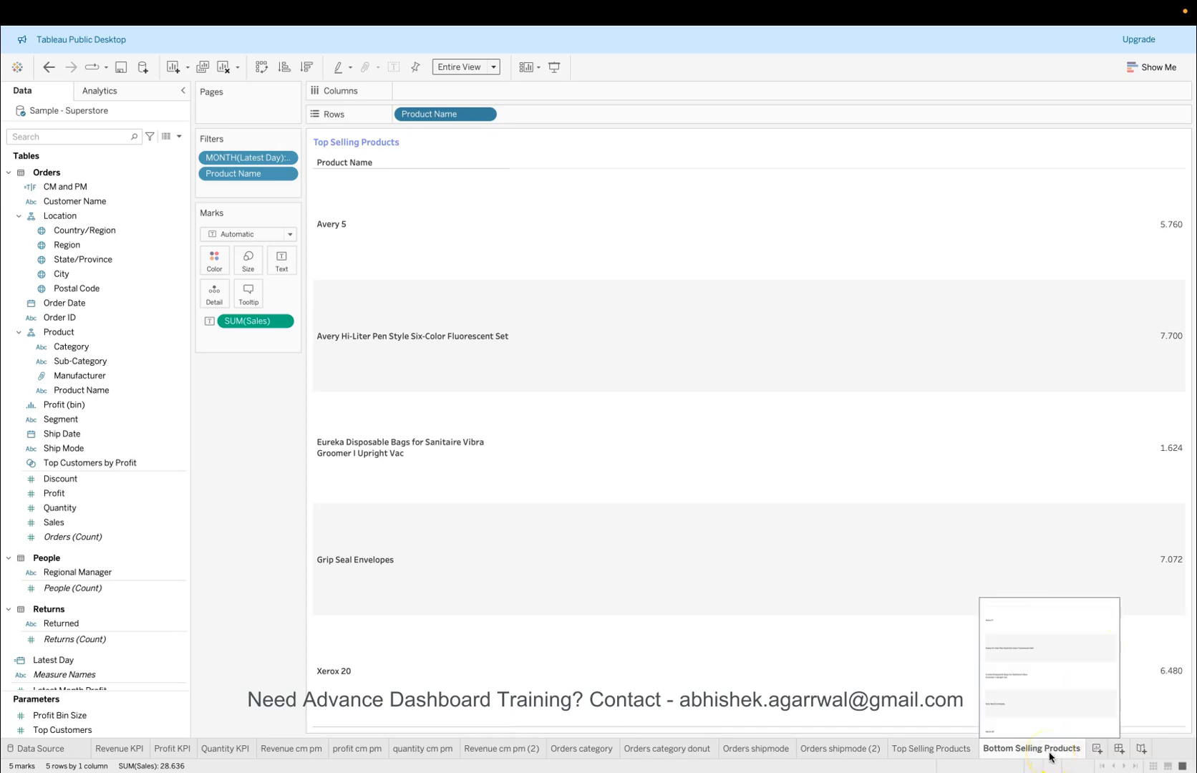
Step: Add a new worksheet after the Bottom Selling Products sheet
left_click(948, 756)
left_click(1011, 756)
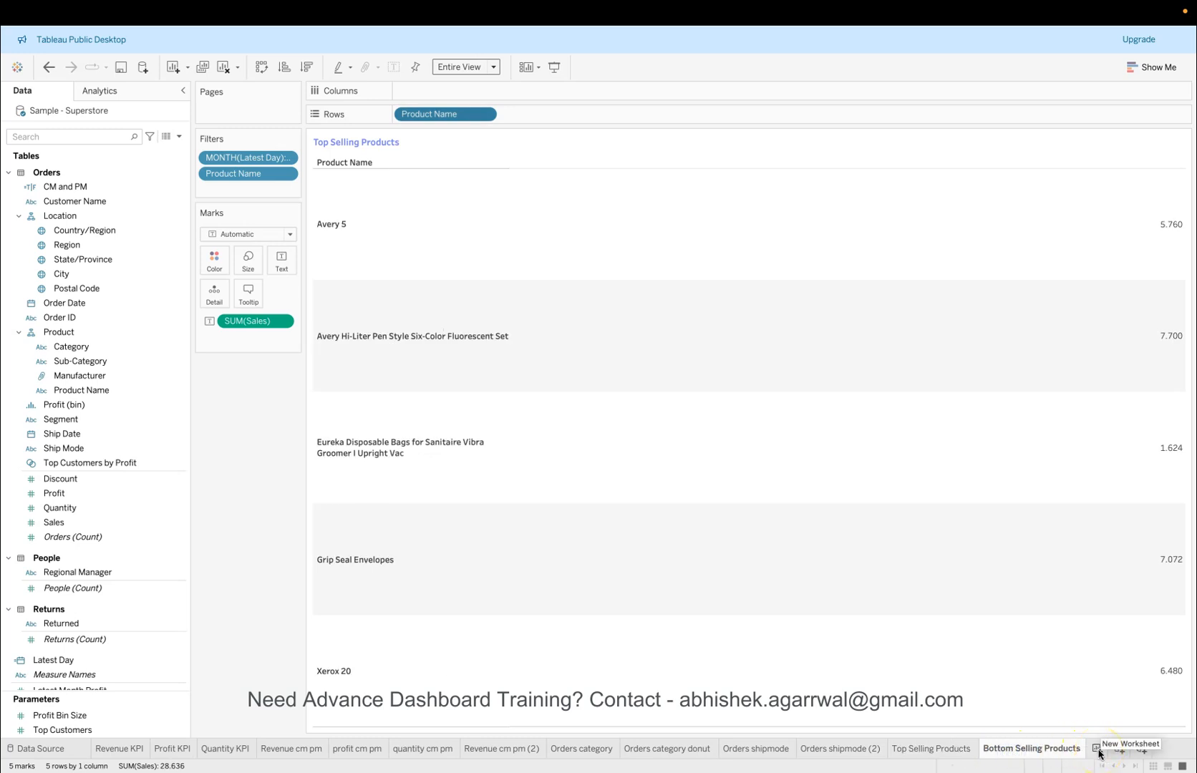
mouse_move(1072, 756)
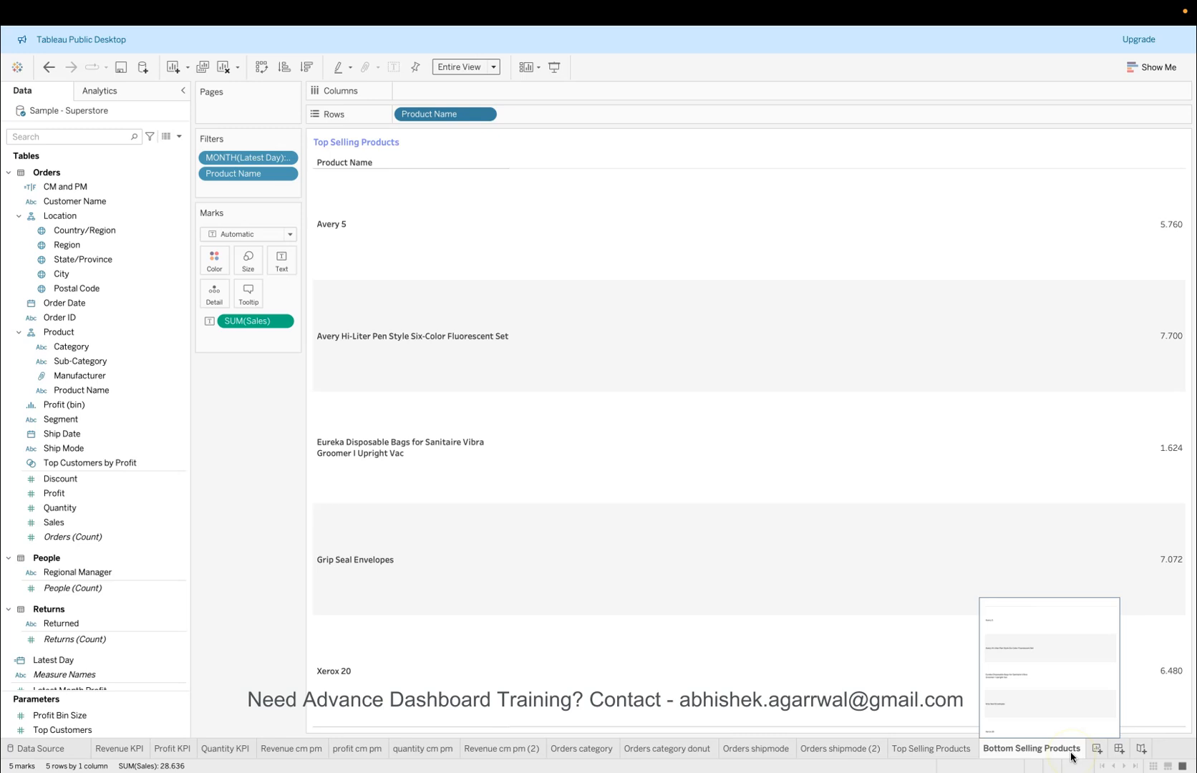
mouse_move(984, 555)
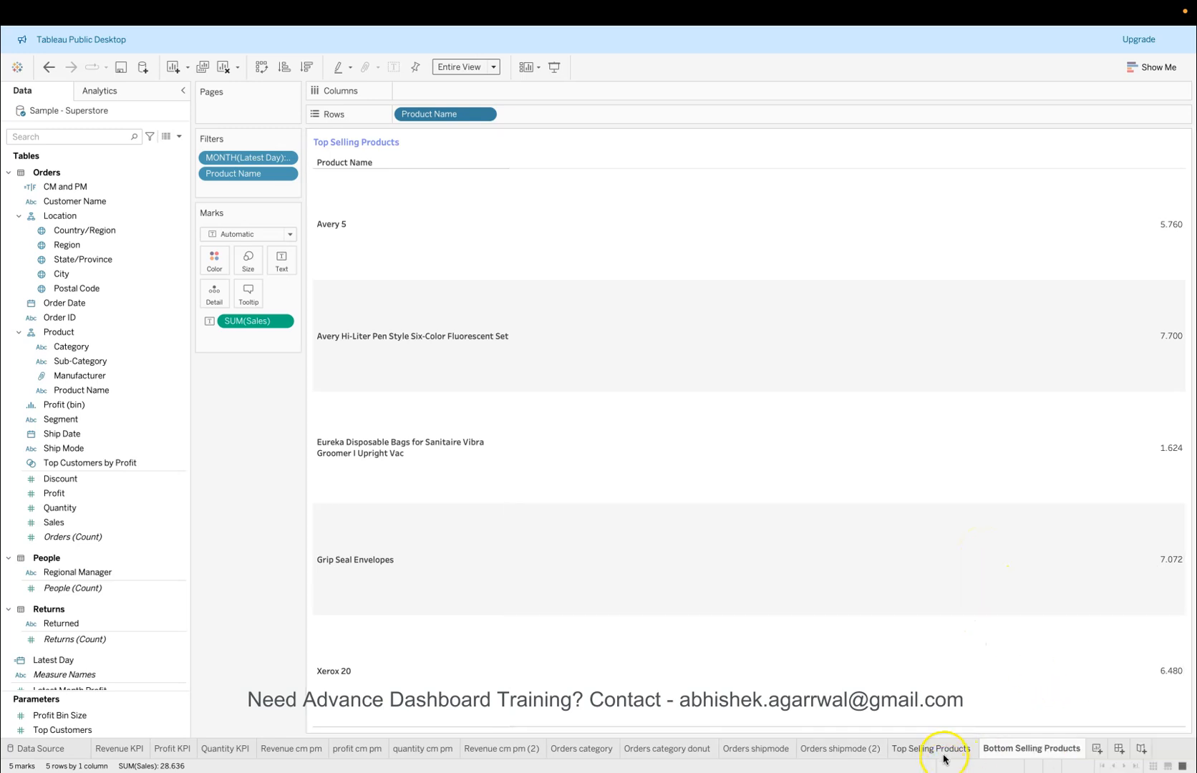
left_click(1097, 748)
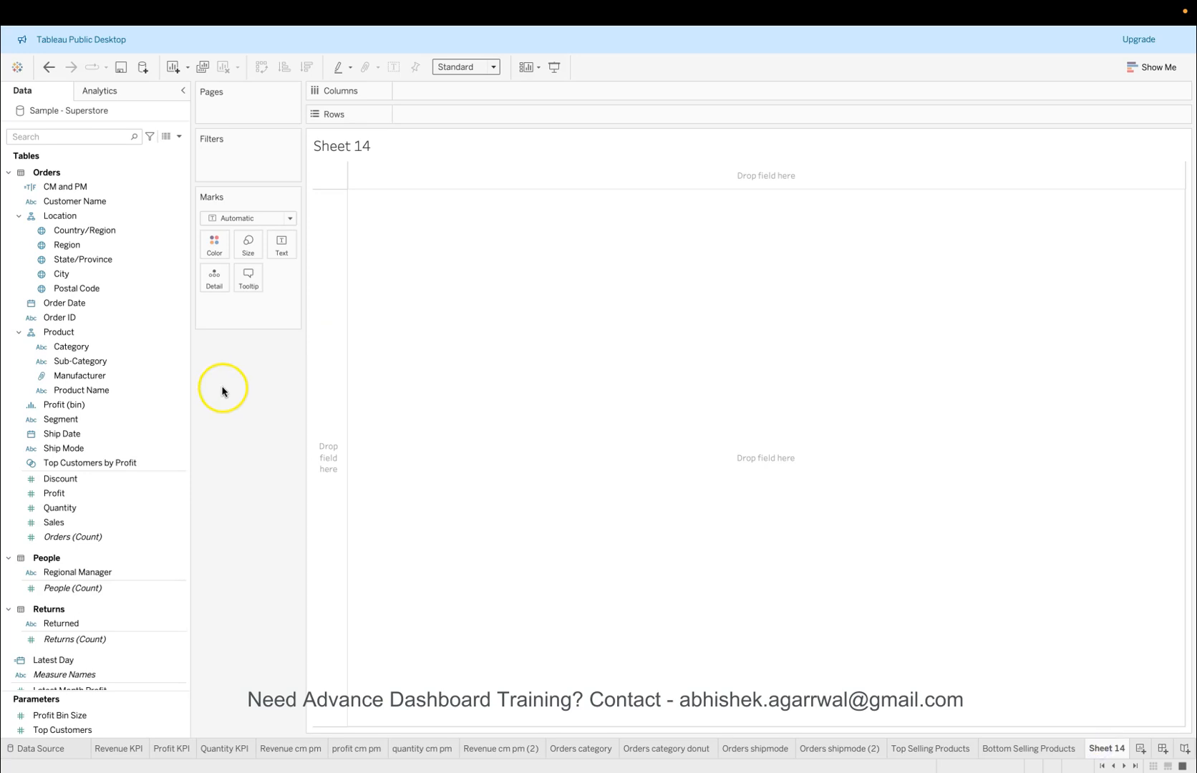
Step: Change the title on the Bottom Selling Products sheet to "Bottom Selling Products"
left_click(1028, 749)
double_click(347, 143)
left_click_drag(410, 308, 350, 317)
key("Left")
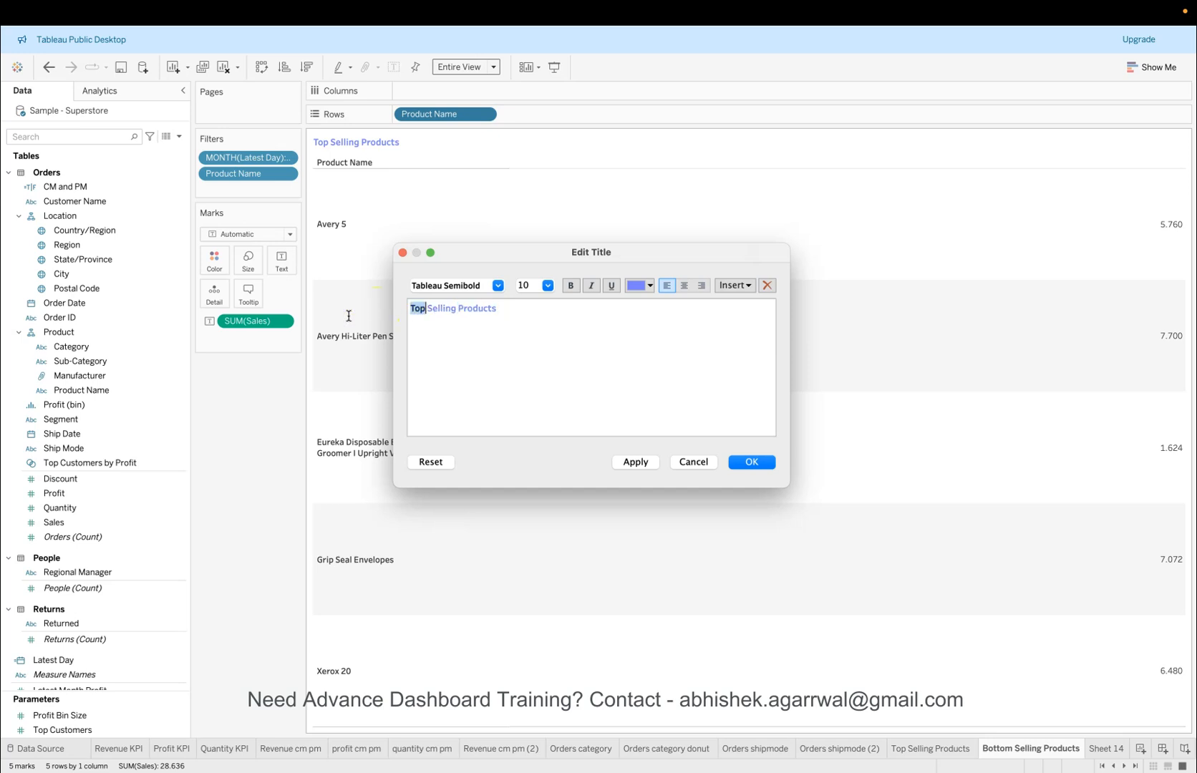
type("Bottom")
left_click(752, 462)
Step: Rename the empty Sheet 14 worksheet as Top Selling States
left_click(1110, 749)
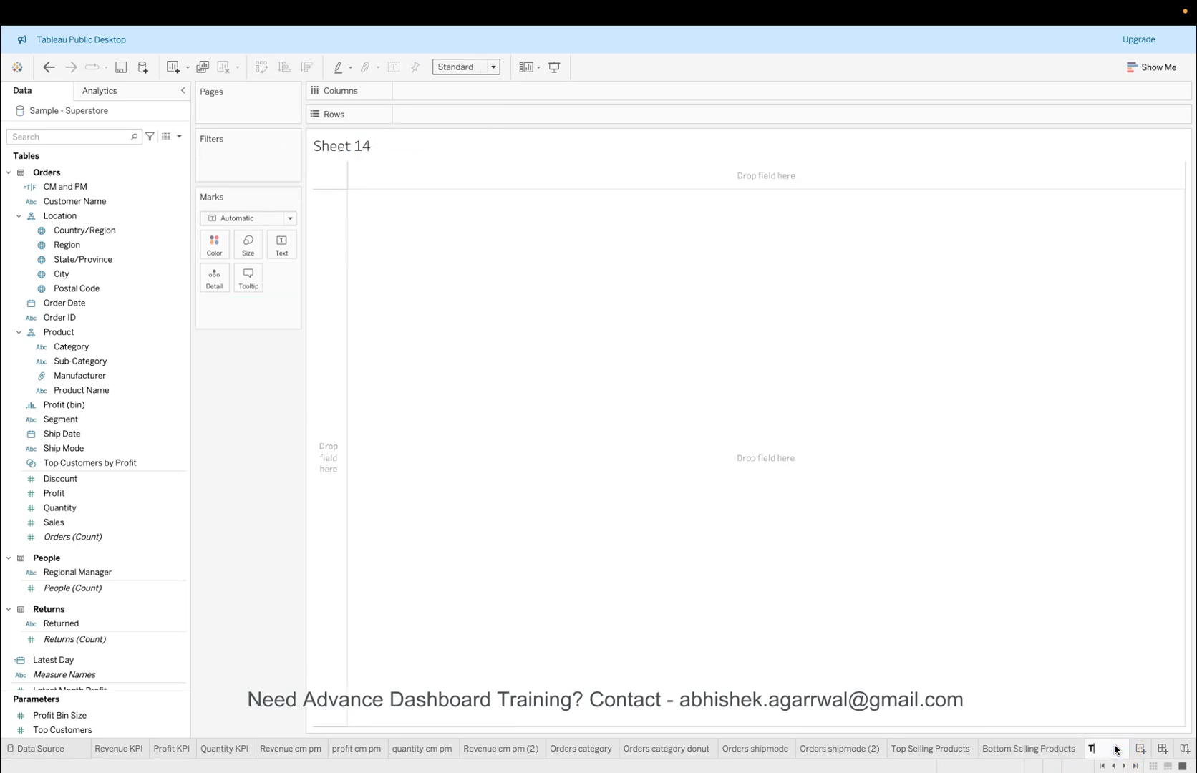
type("Top Selling States")
key("Return")
left_click(542, 500)
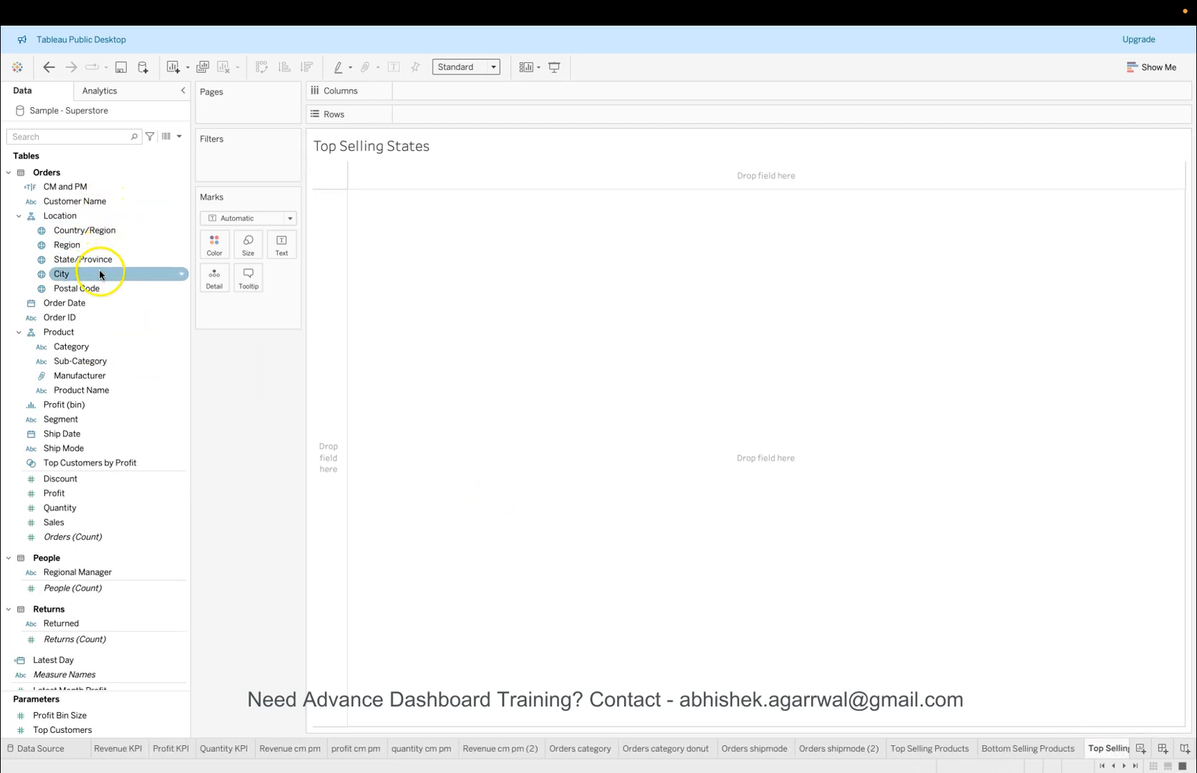
Step: Build a table with State/Province as rows and the sum of Sales as its text values
left_click_drag(99, 260, 426, 111)
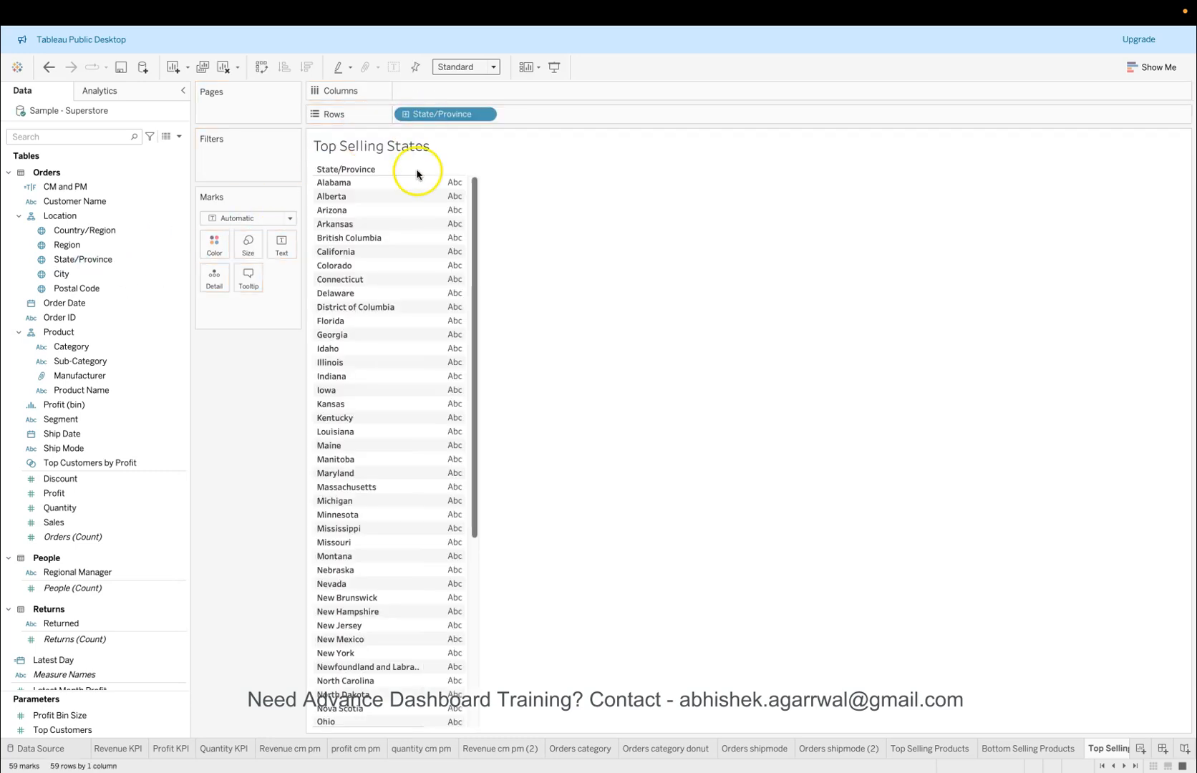
left_click_drag(100, 522, 459, 328)
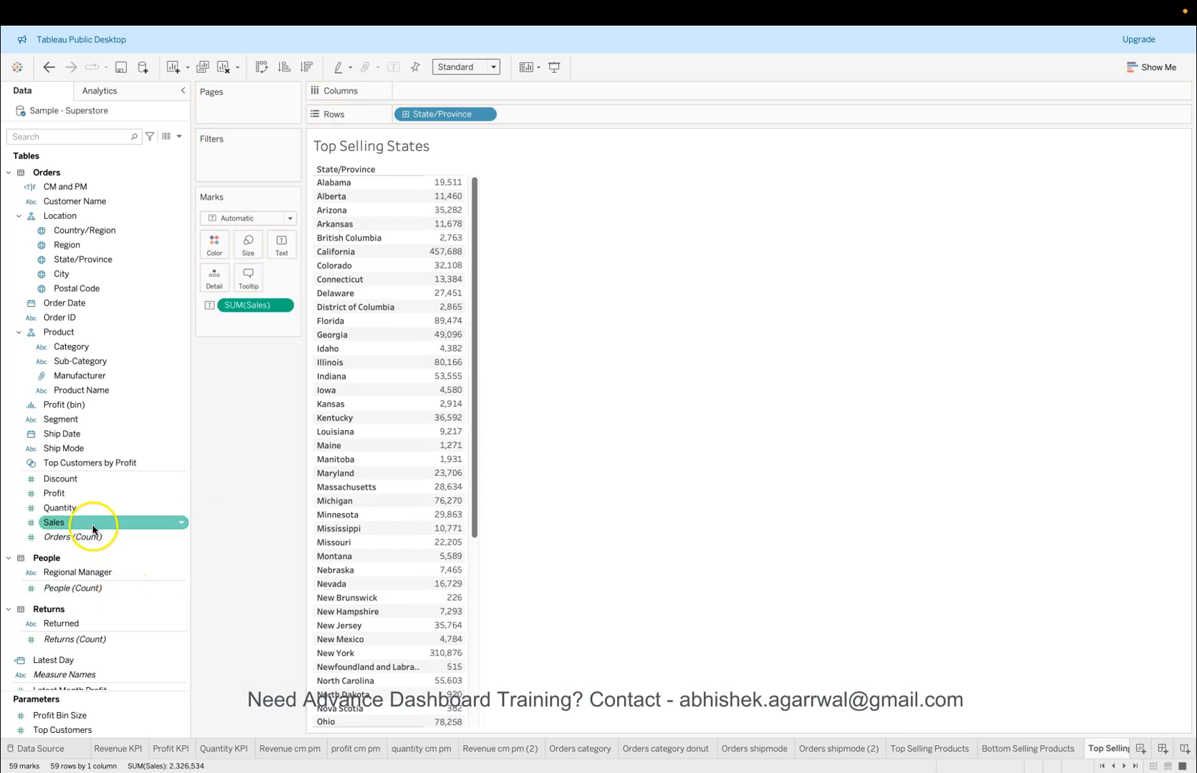
Step: Add Profit and Quantity to the State/Province table and convert it to a text table with one column per measure
left_click_drag(84, 492, 286, 243)
left_click_drag(119, 516, 277, 242)
left_click(1152, 67)
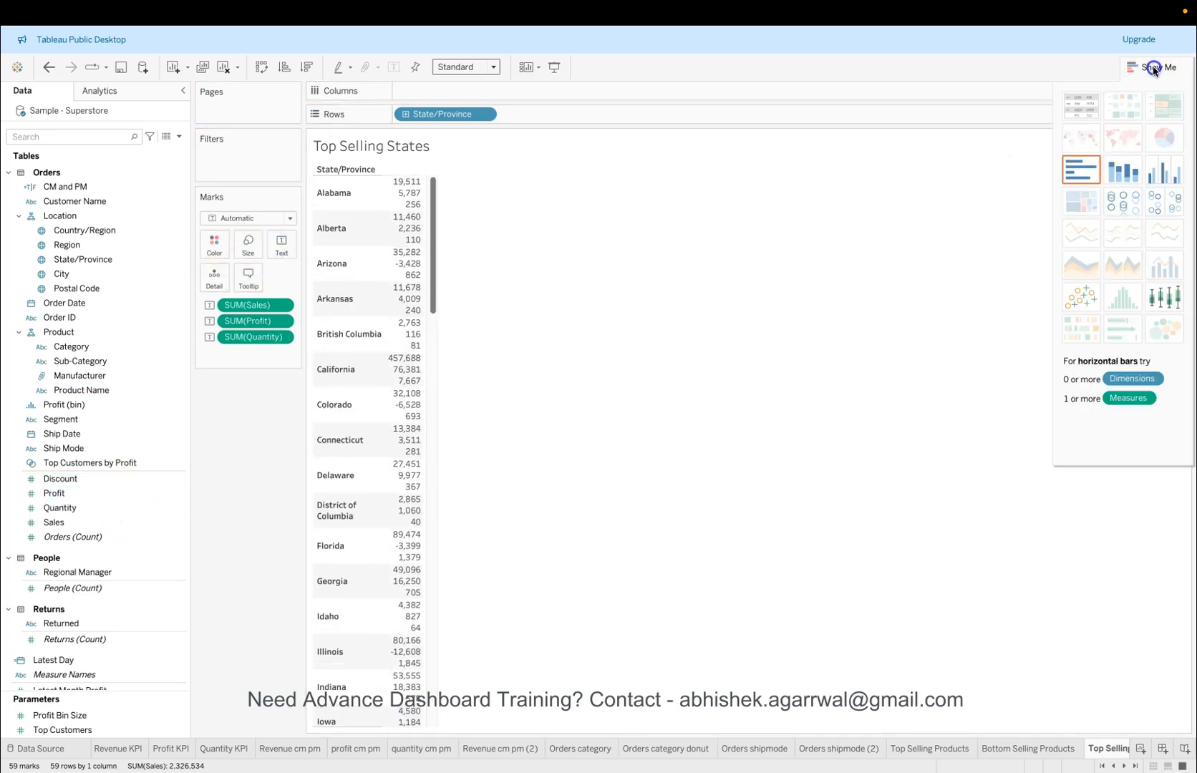
left_click(1083, 107)
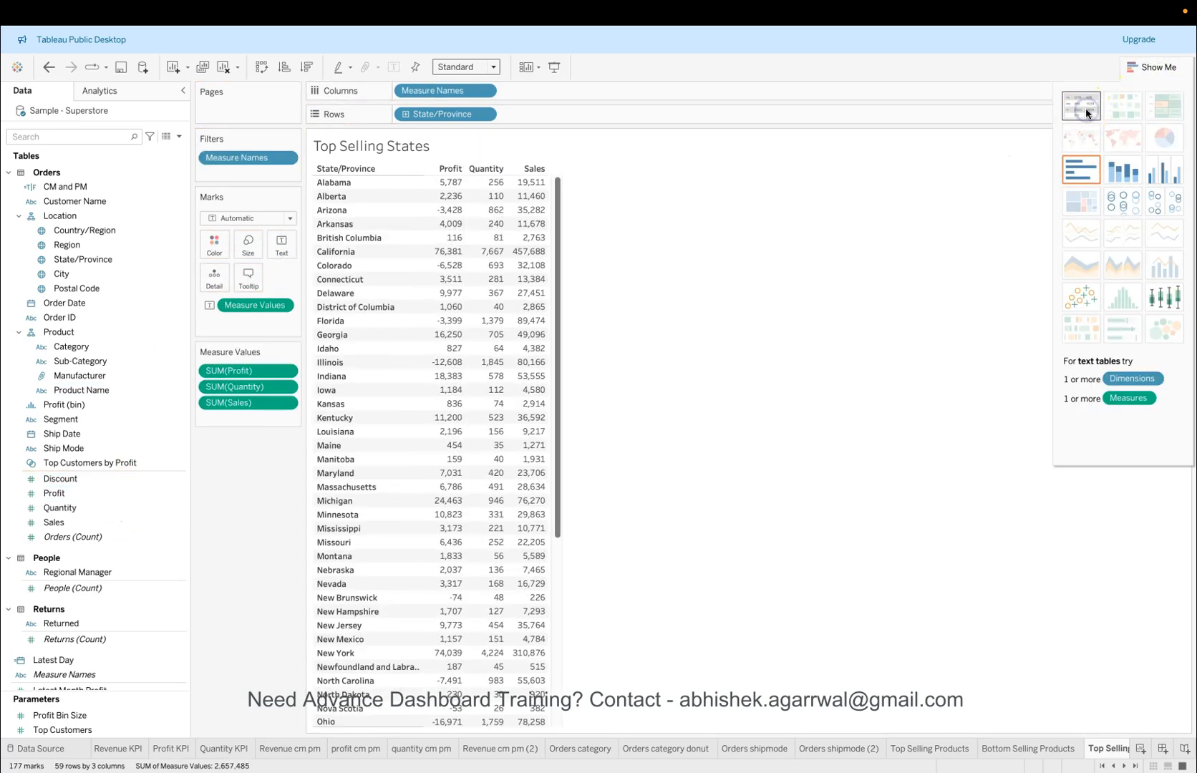
left_click(1146, 67)
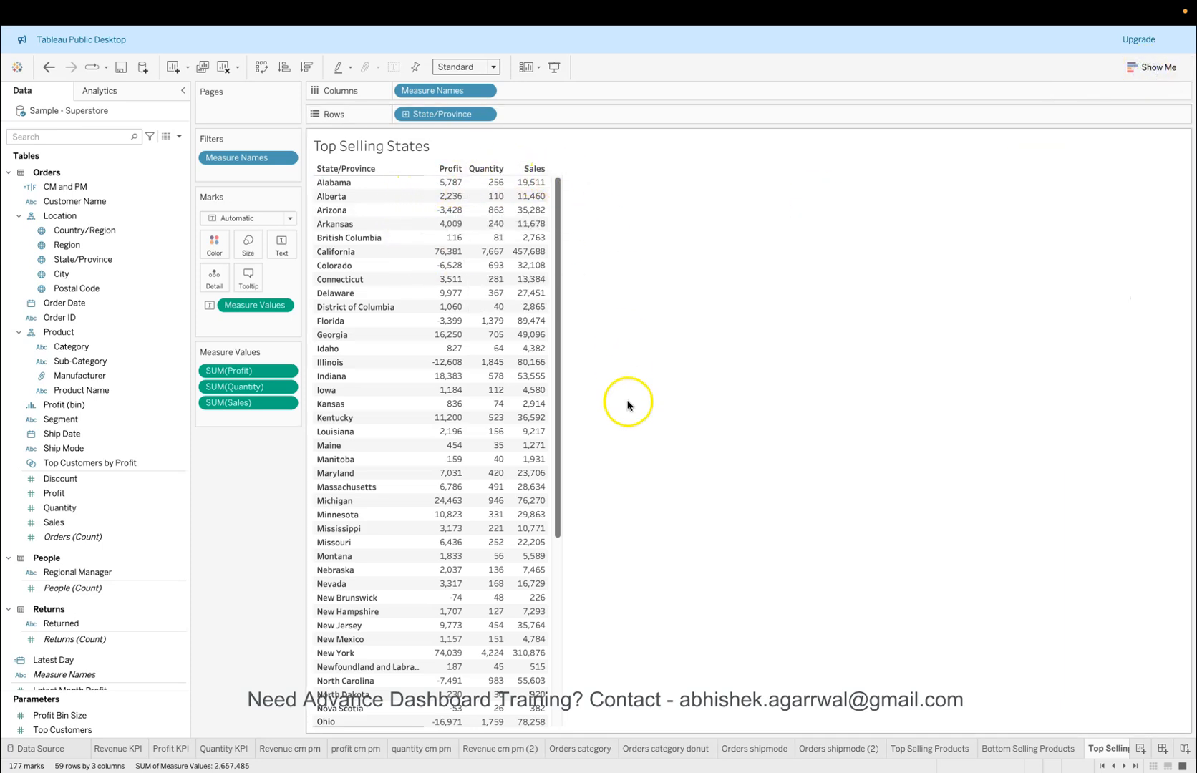
Step: Filter State/Province to the top 10 by sum of Sales
left_click(486, 114)
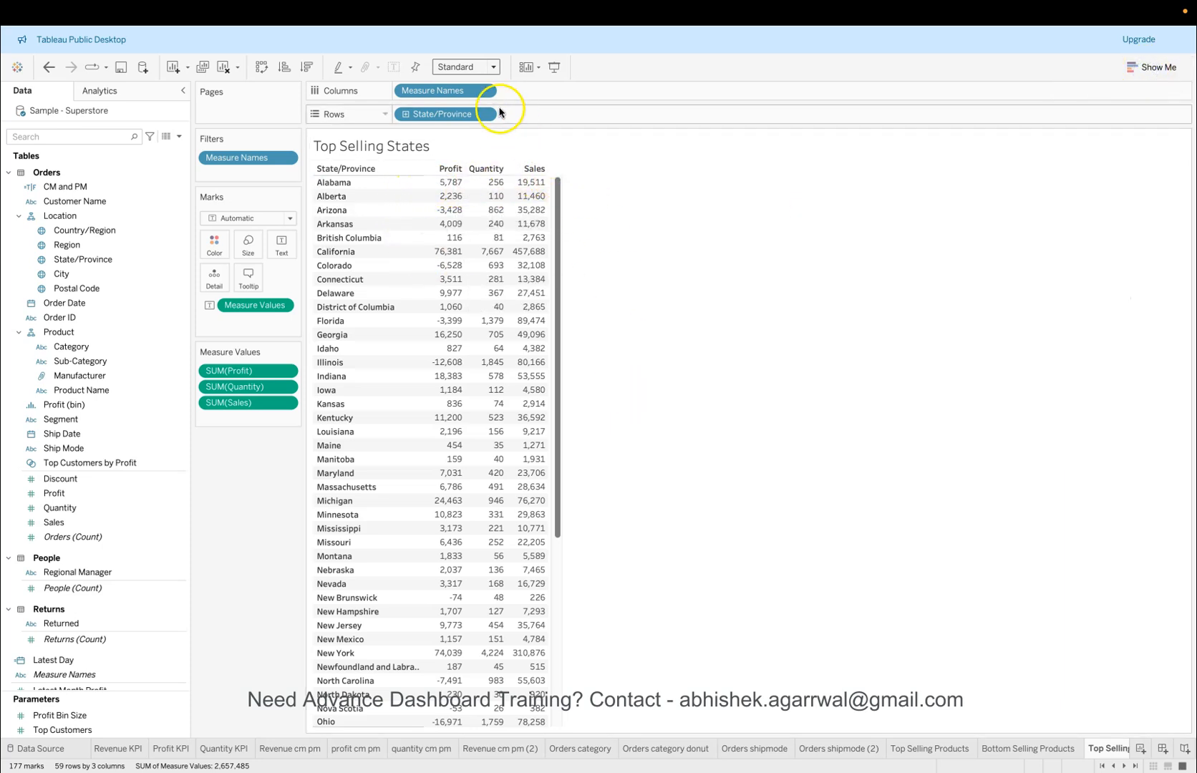
left_click(488, 129)
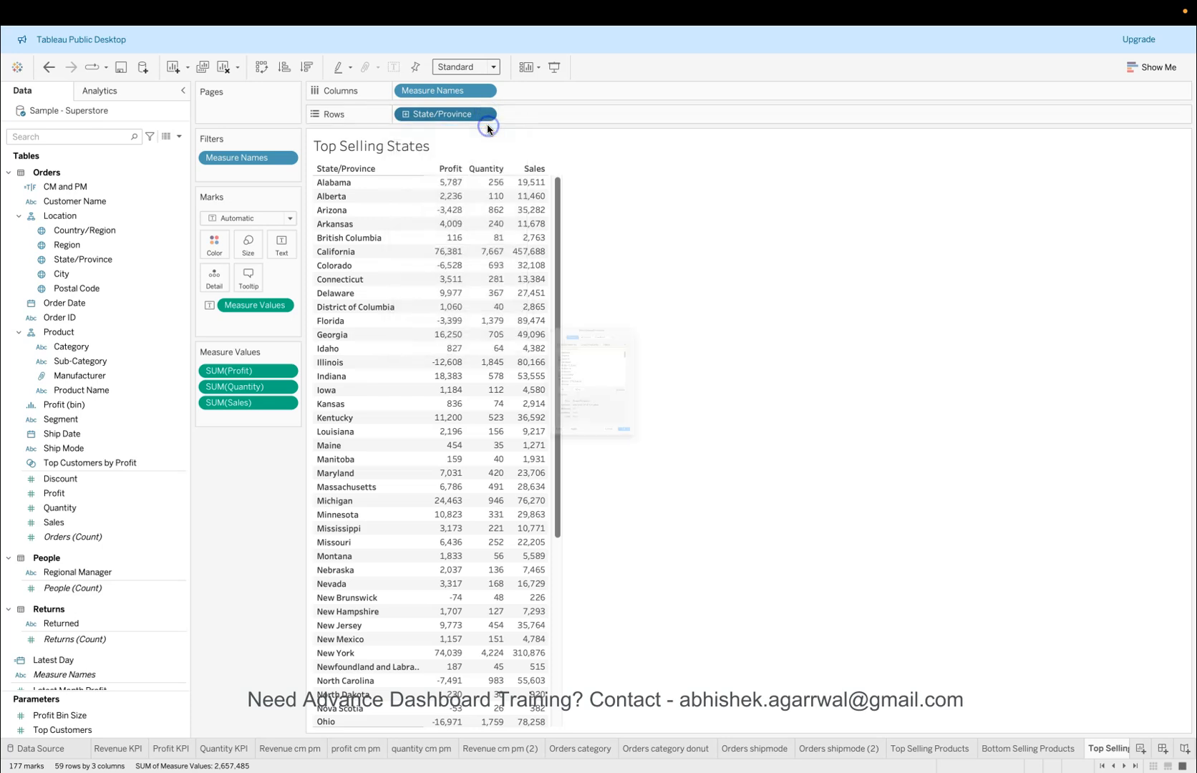
left_click(677, 218)
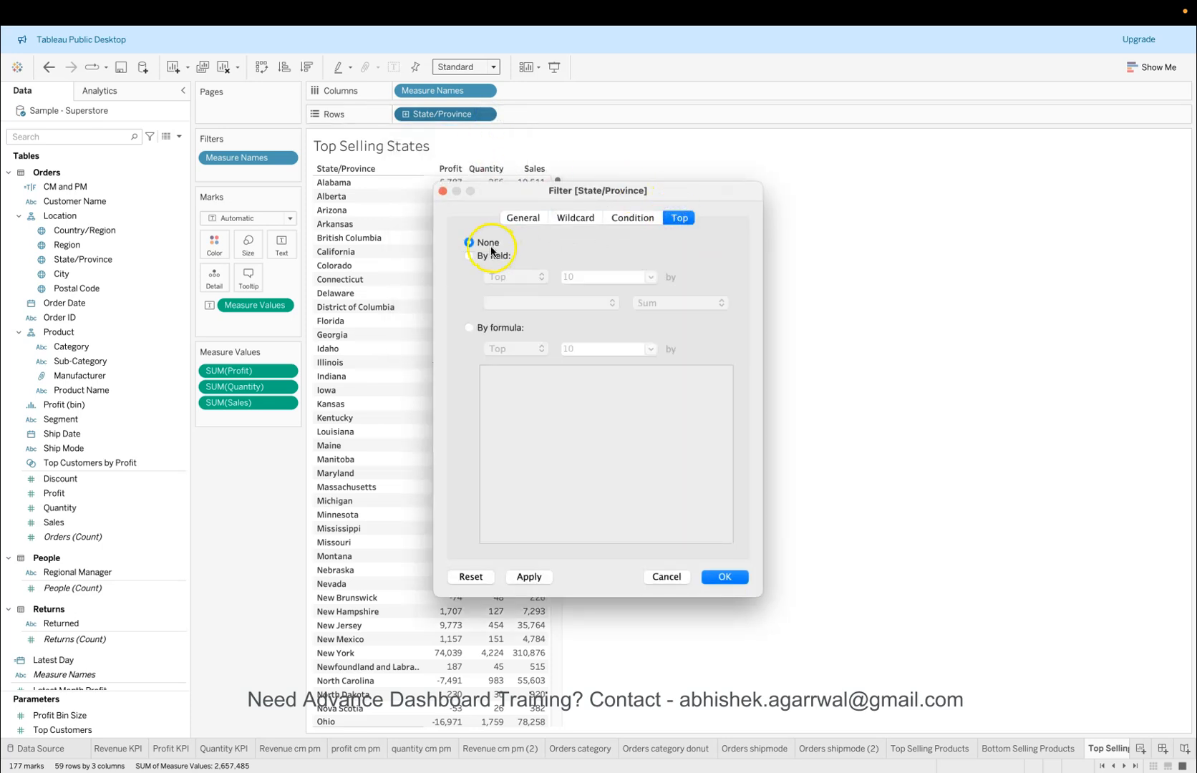
left_click(491, 252)
left_click(577, 308)
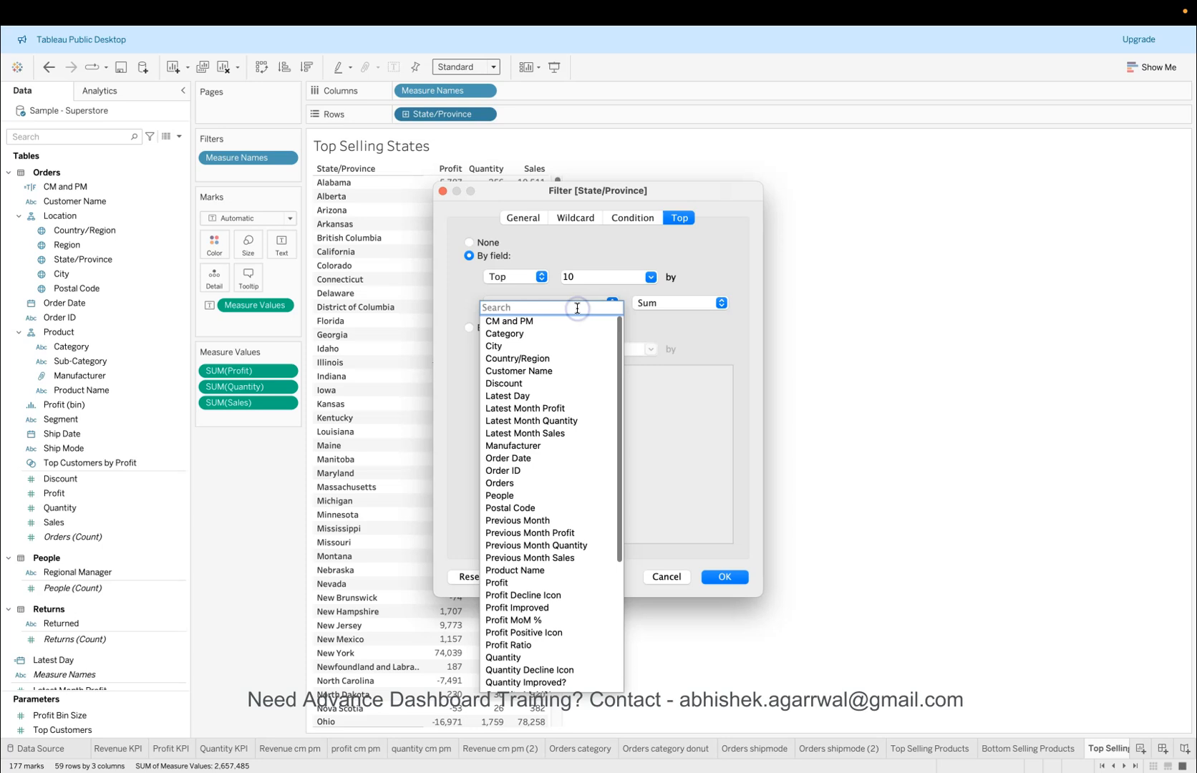
type("sa")
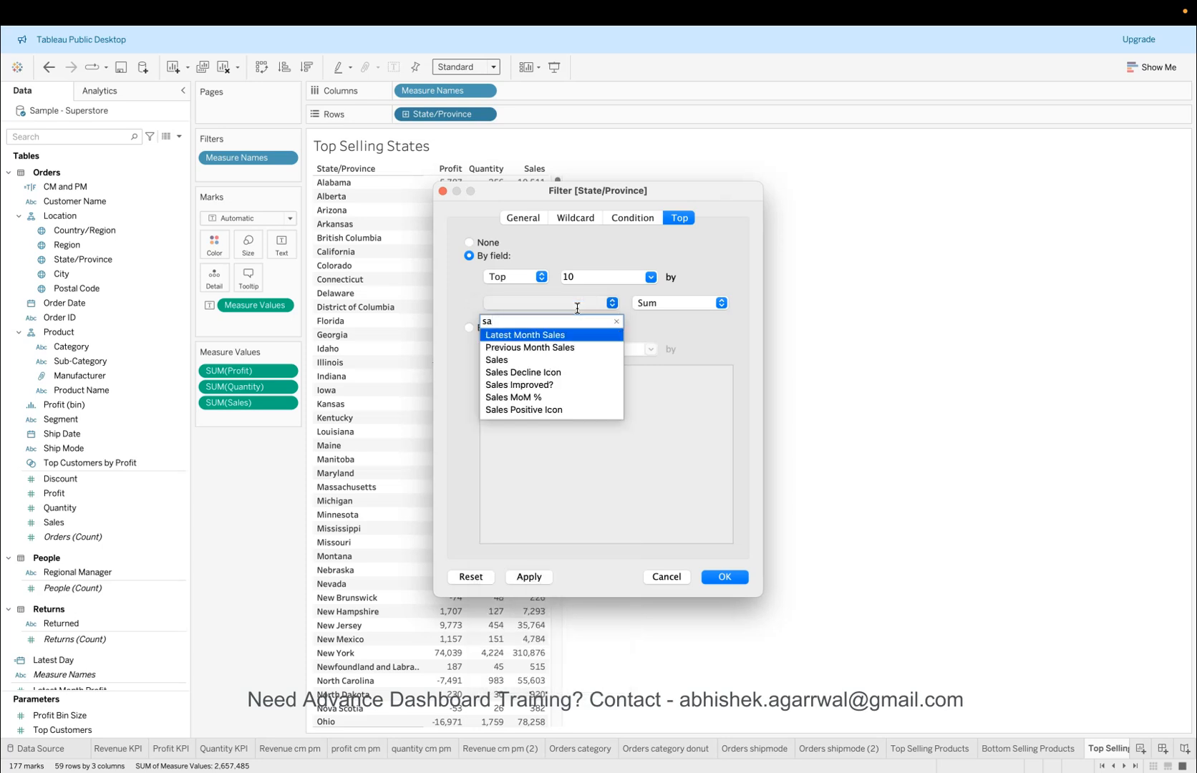
key("Down")
key("Down")
key("Return")
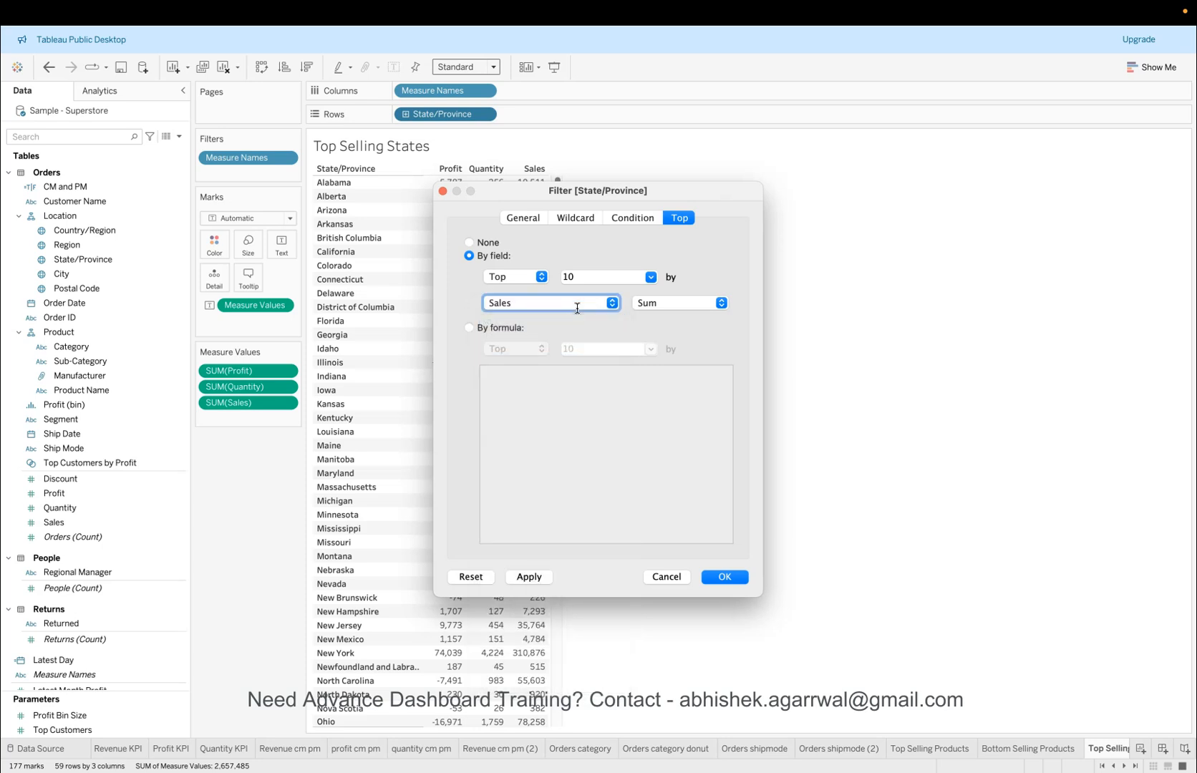
left_click(725, 577)
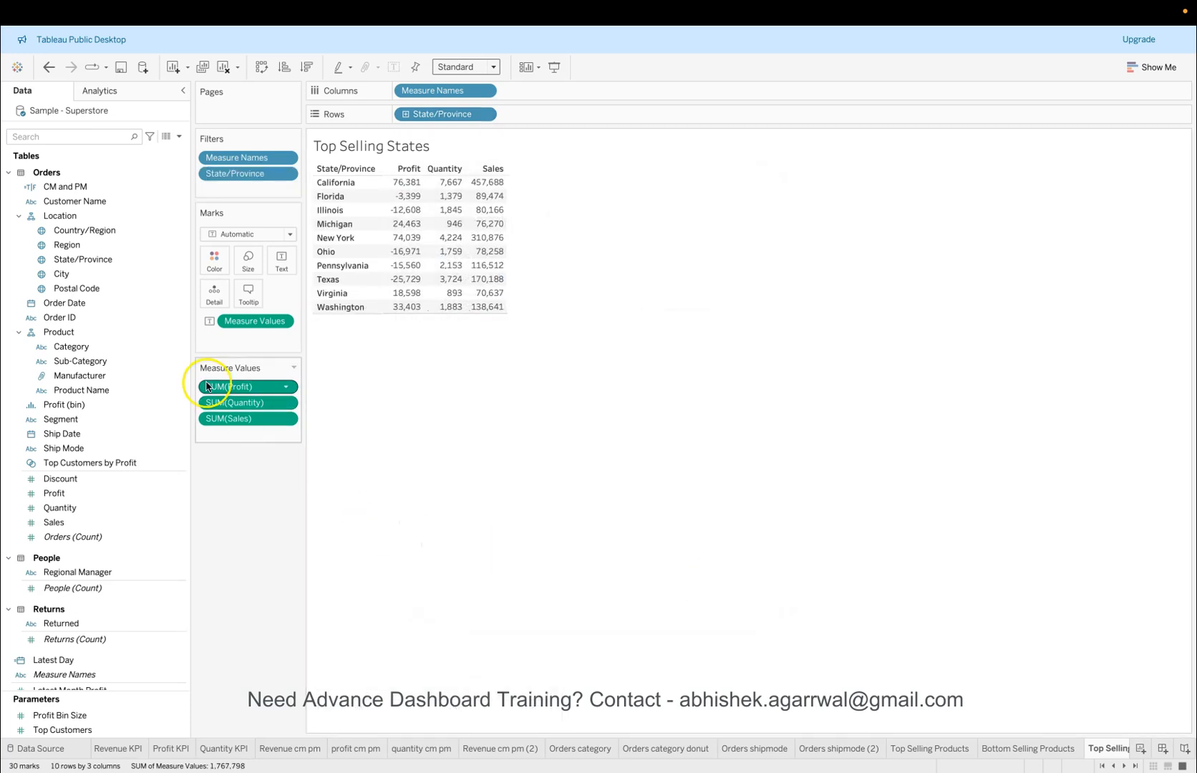
Step: Find the Latest Day field and add it as a month filter limited to December
left_click(98, 208)
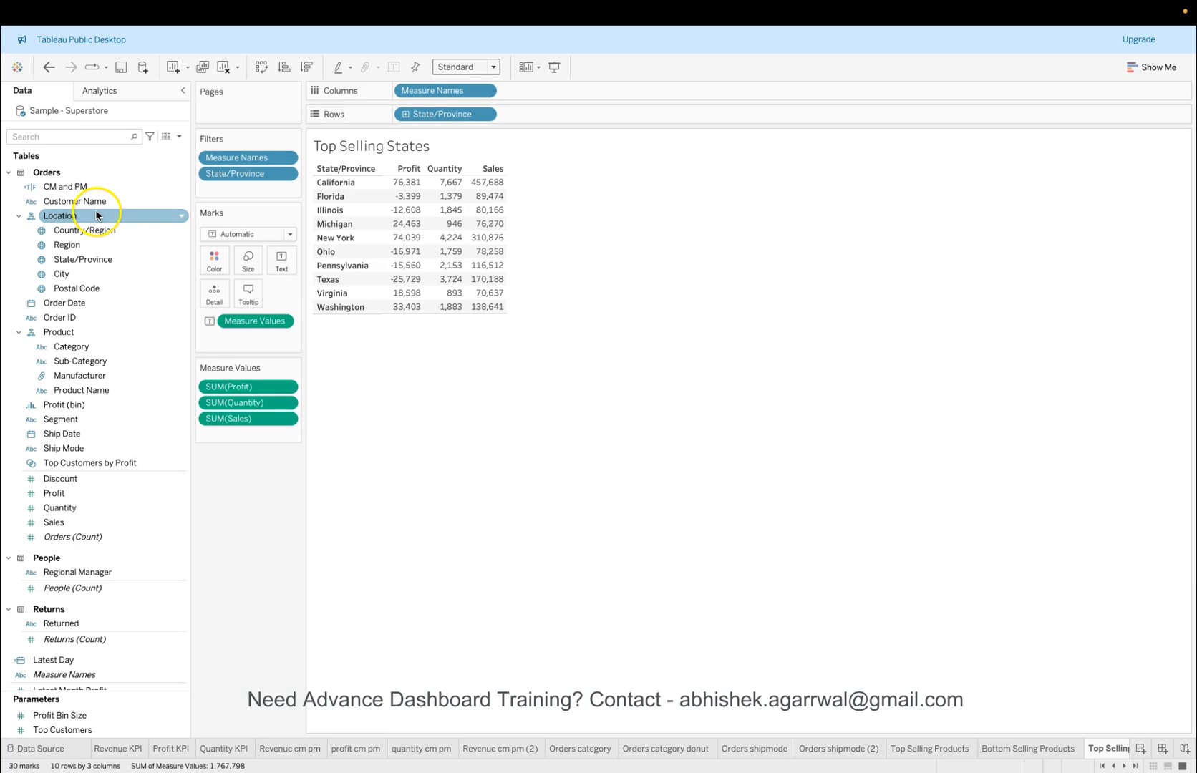
left_click(105, 139)
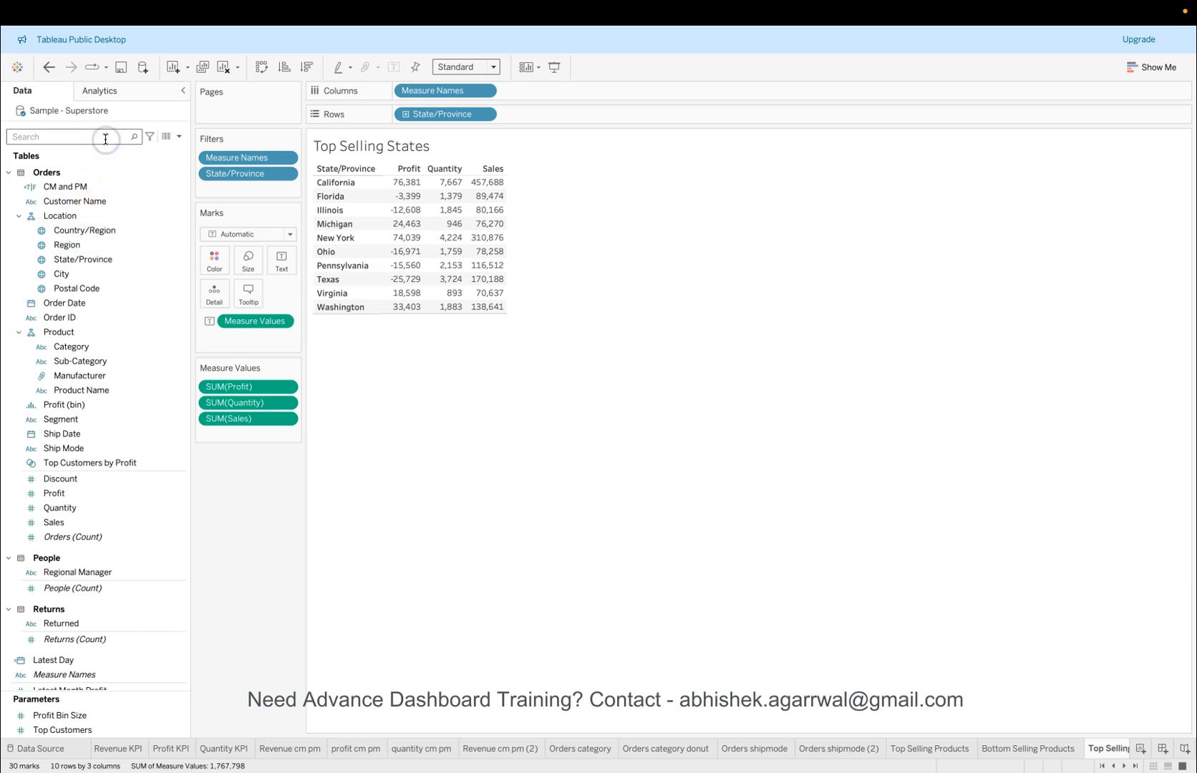
type("lat")
left_click_drag(104, 172, 225, 187)
left_click(551, 341)
left_click(669, 530)
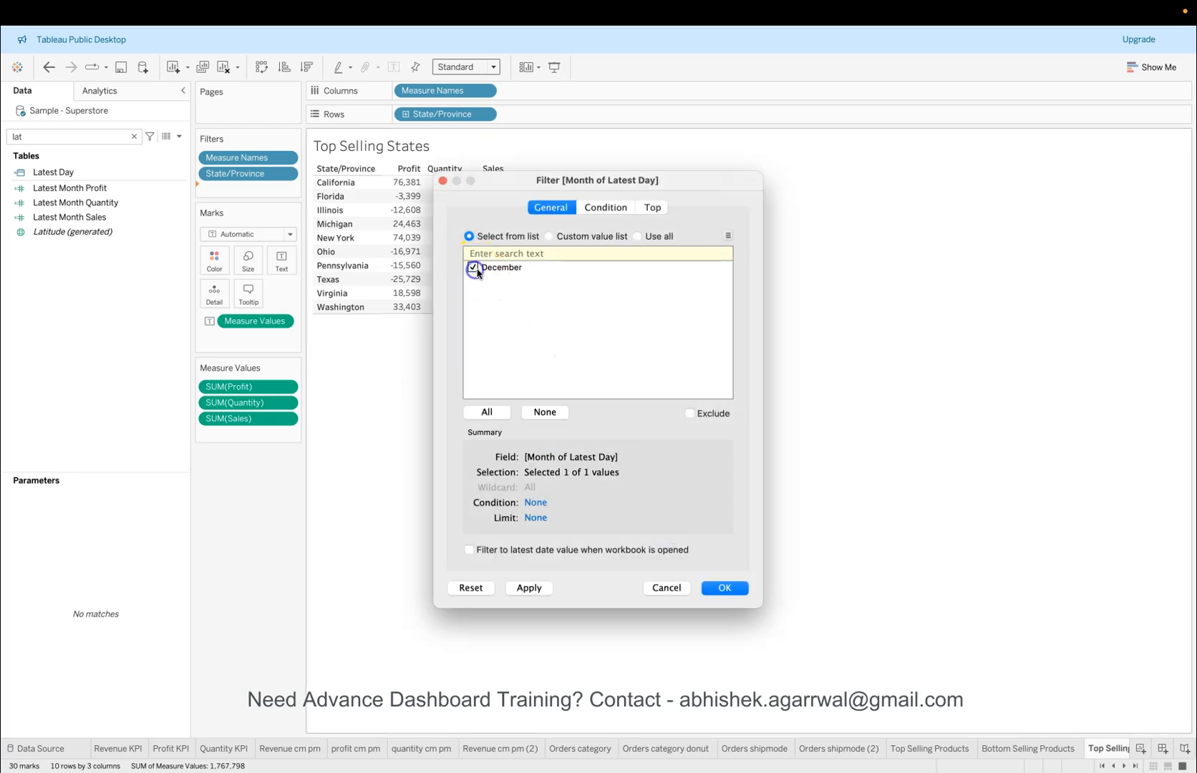
left_click(725, 588)
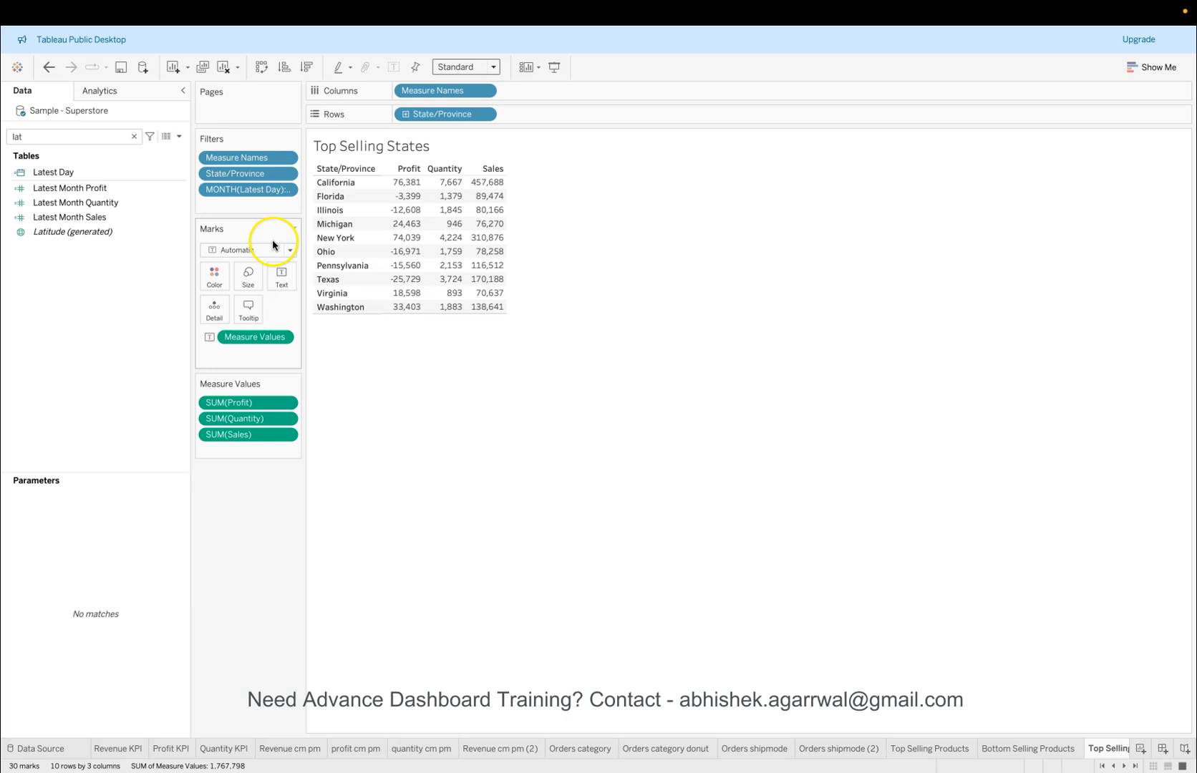
Step: Move the Latest Day month filter ahead of the other filters and add it to context
left_click_drag(260, 192, 262, 159)
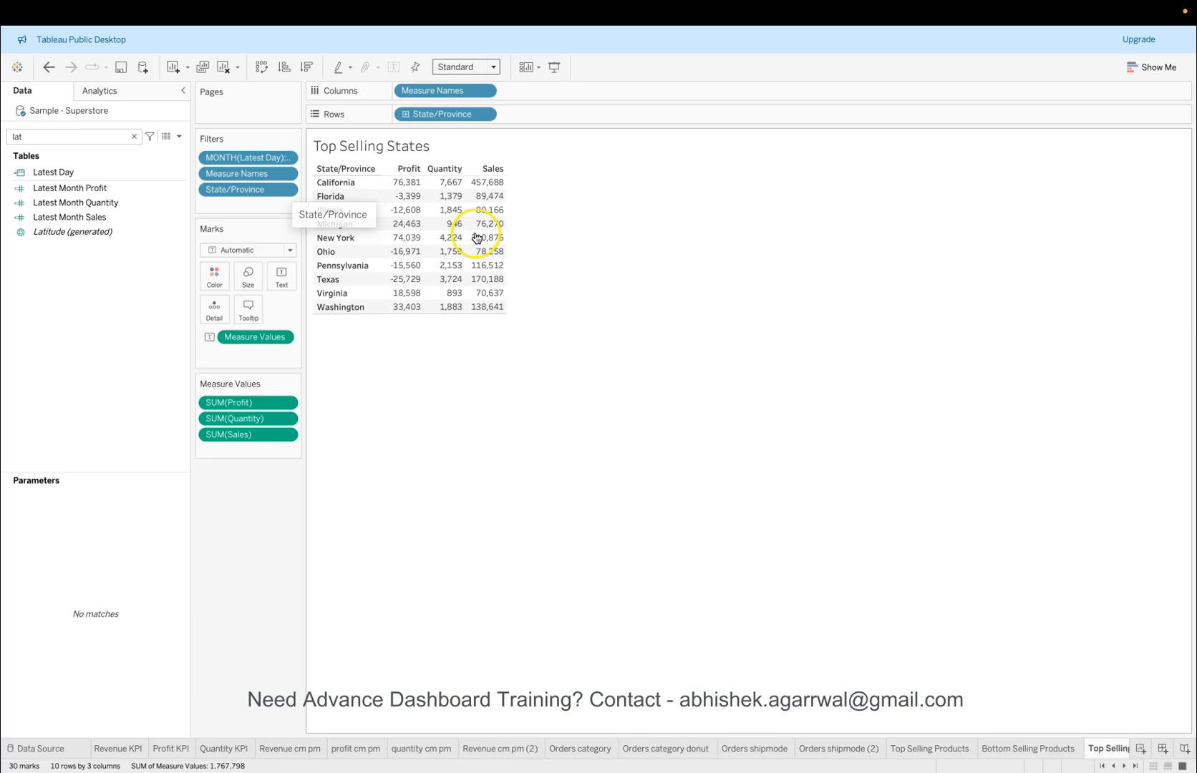
left_click_drag(280, 159, 283, 473)
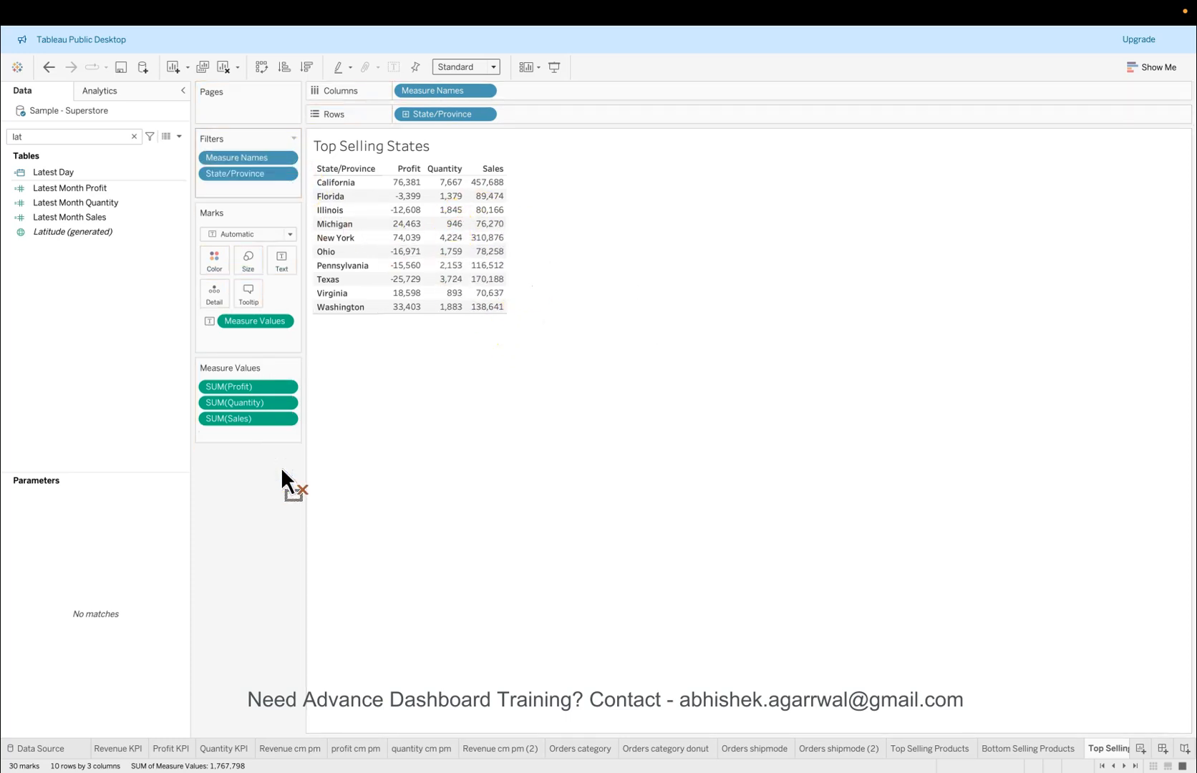
key("ctrl+z")
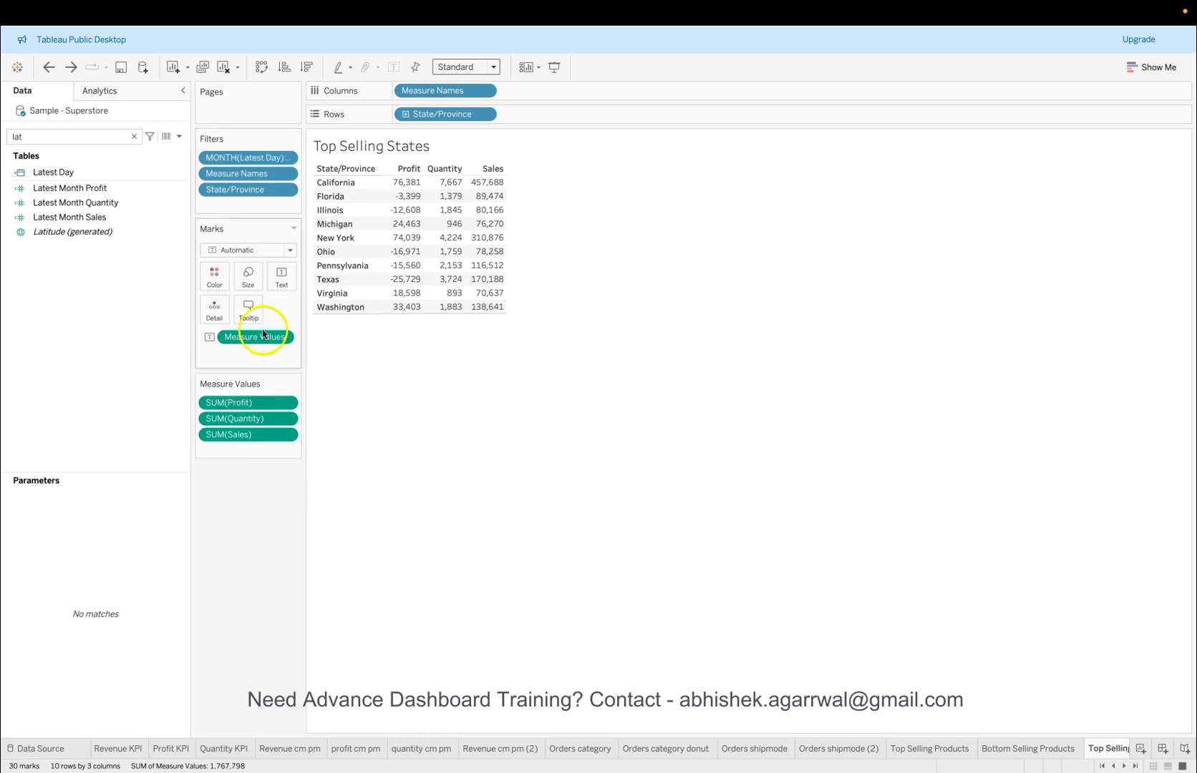
left_click(287, 158)
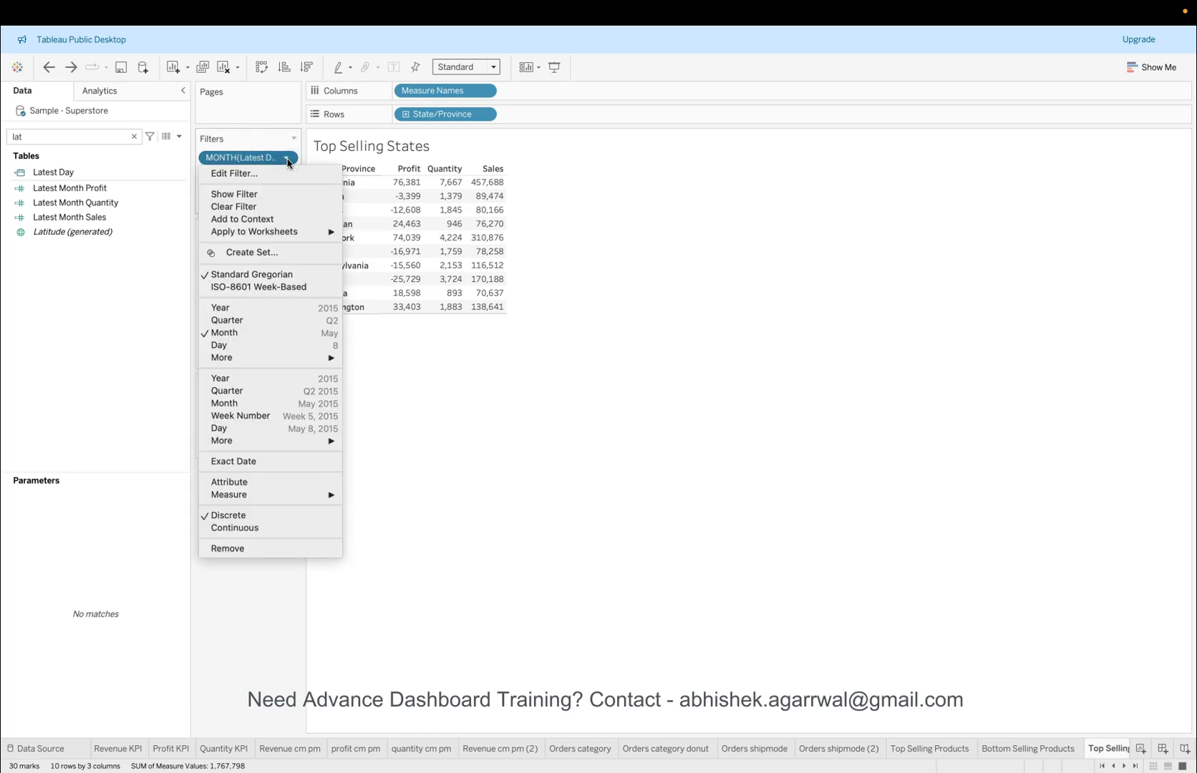
left_click(271, 219)
left_click(320, 205)
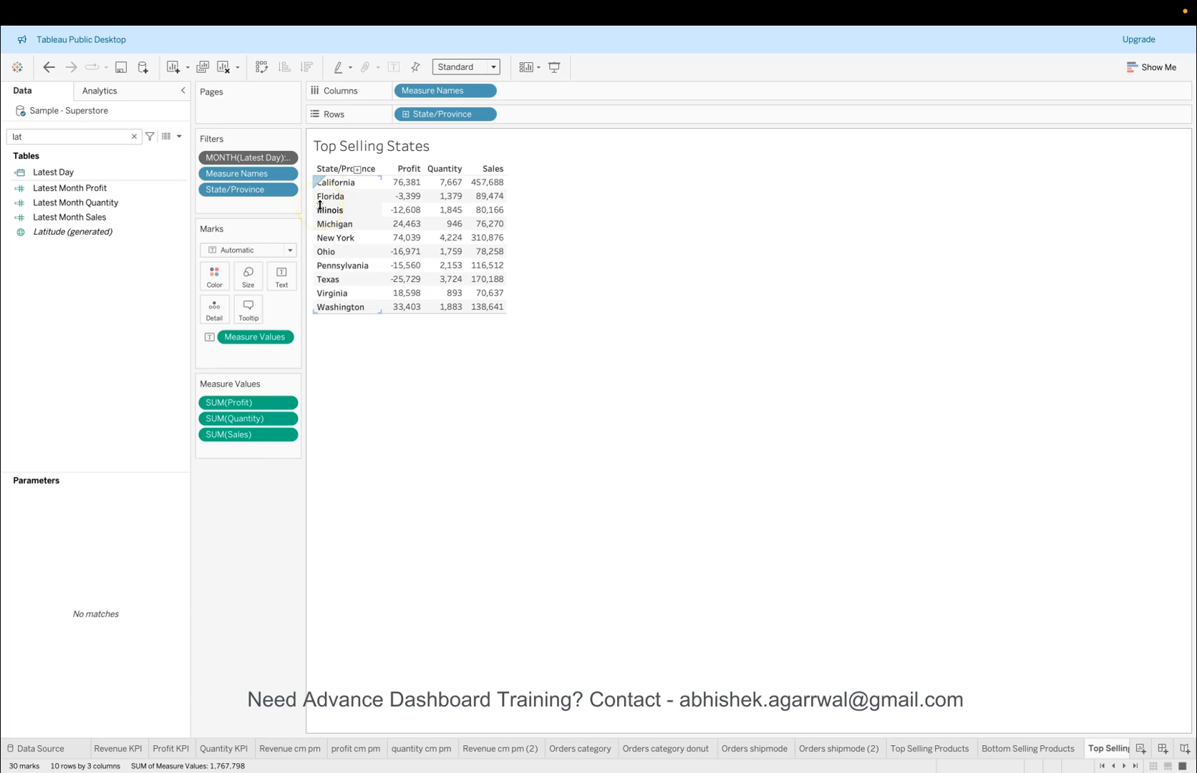
left_click(312, 210)
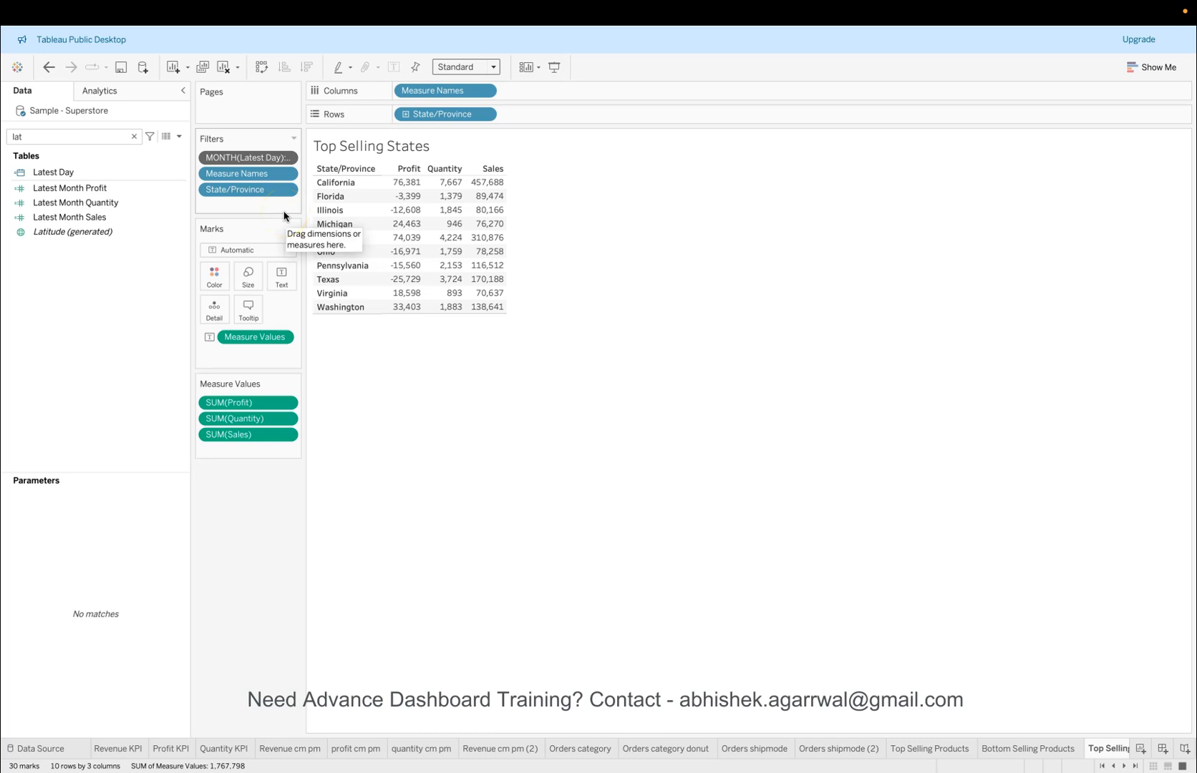
Step: Reorder the measure values so that Sales comes before Profit and Quantity
left_click_drag(276, 435, 260, 391)
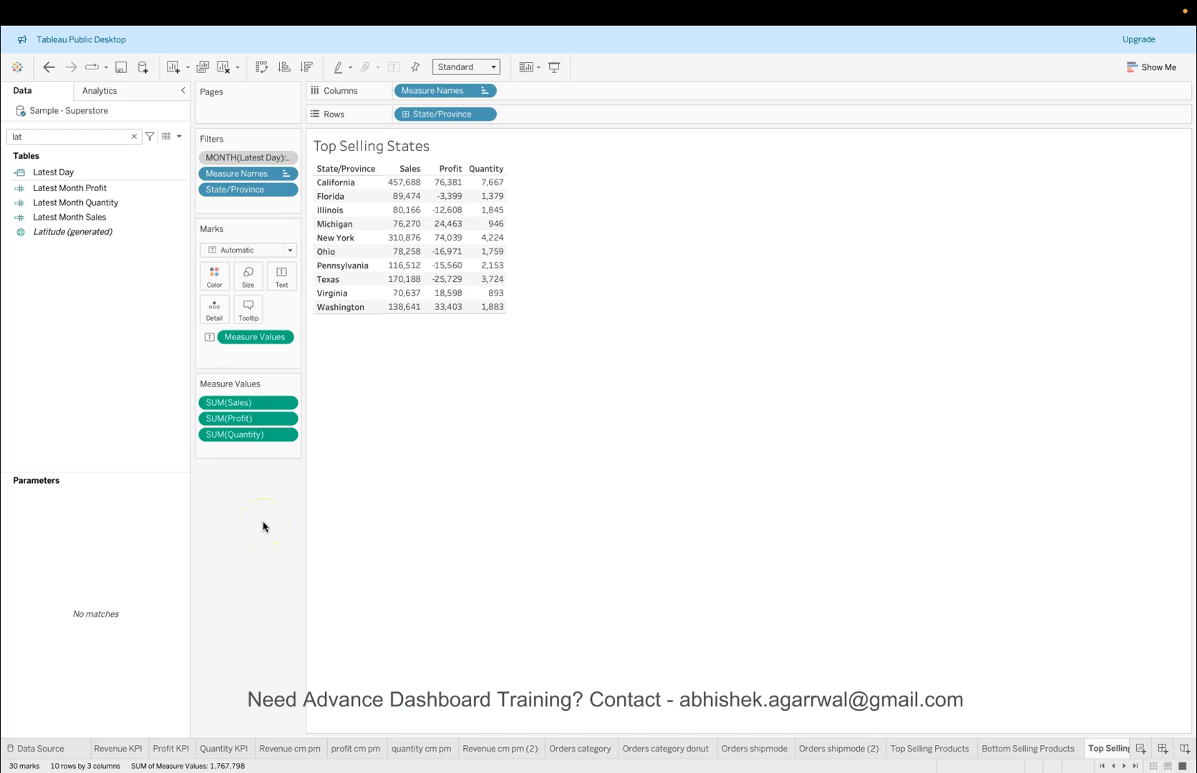
left_click(345, 437)
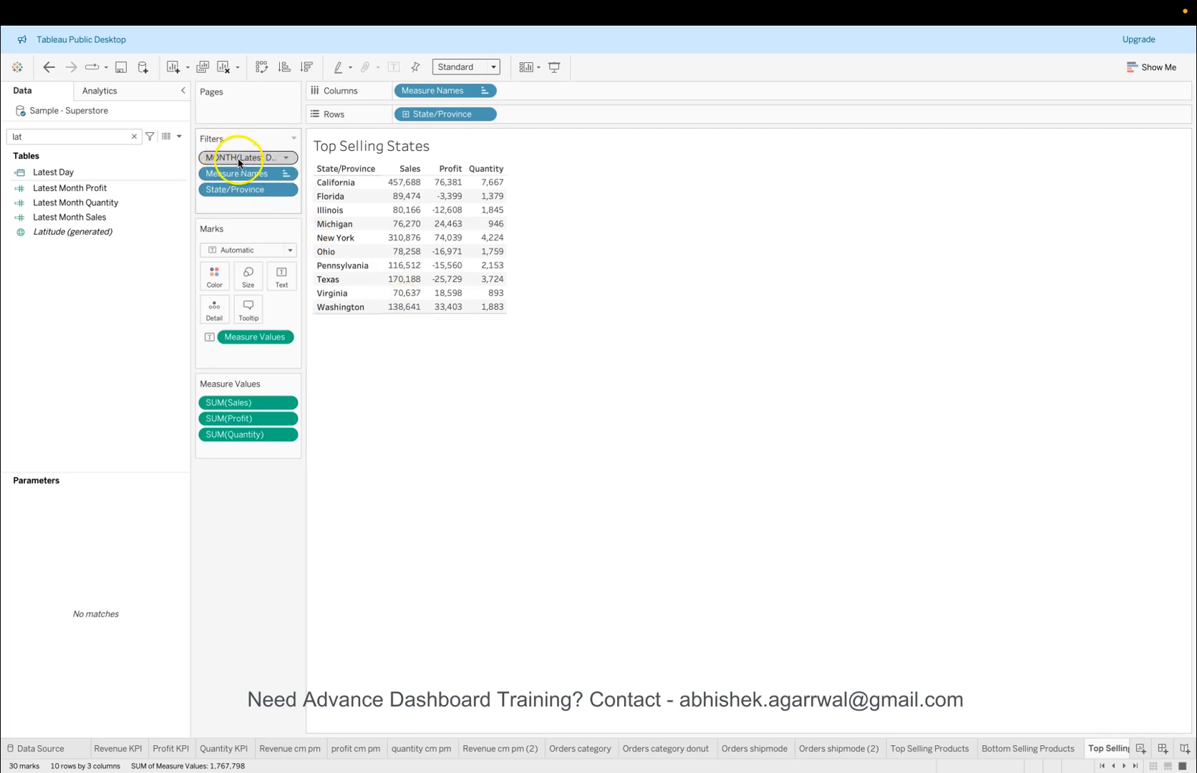
Step: Remove the Latest Day month filter from the sheet
left_click(286, 159)
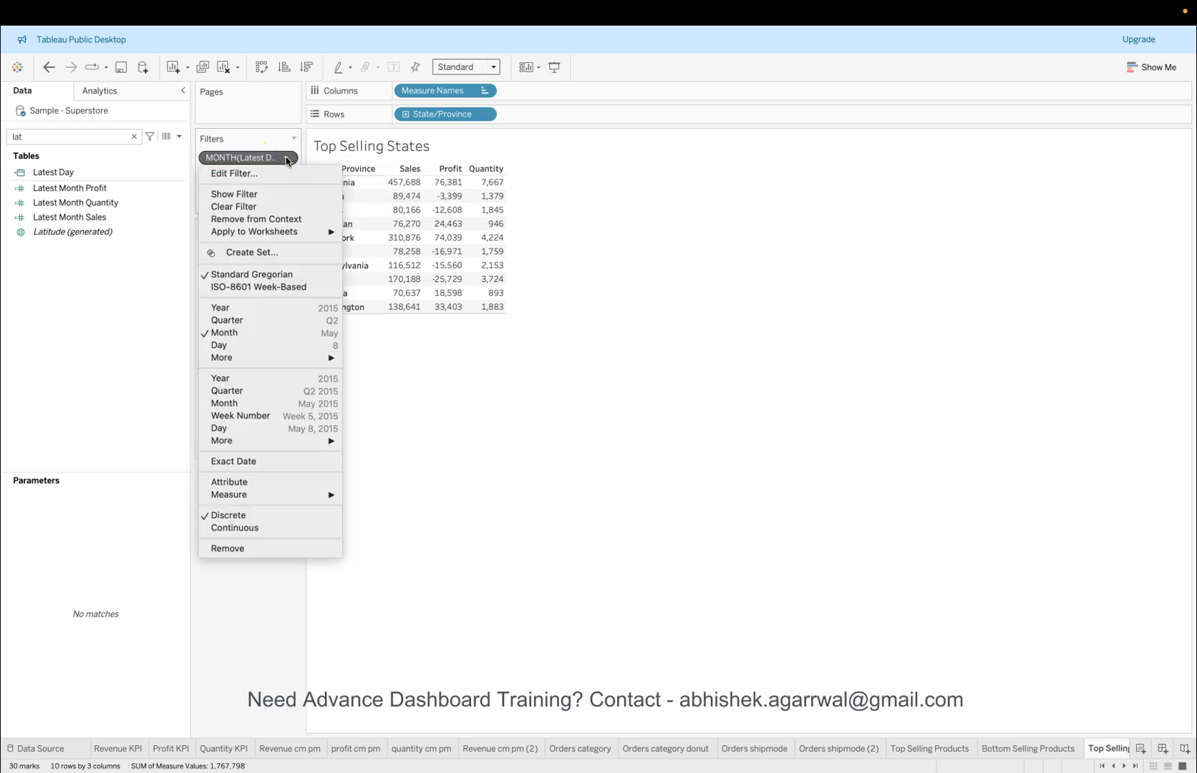
left_click(286, 159)
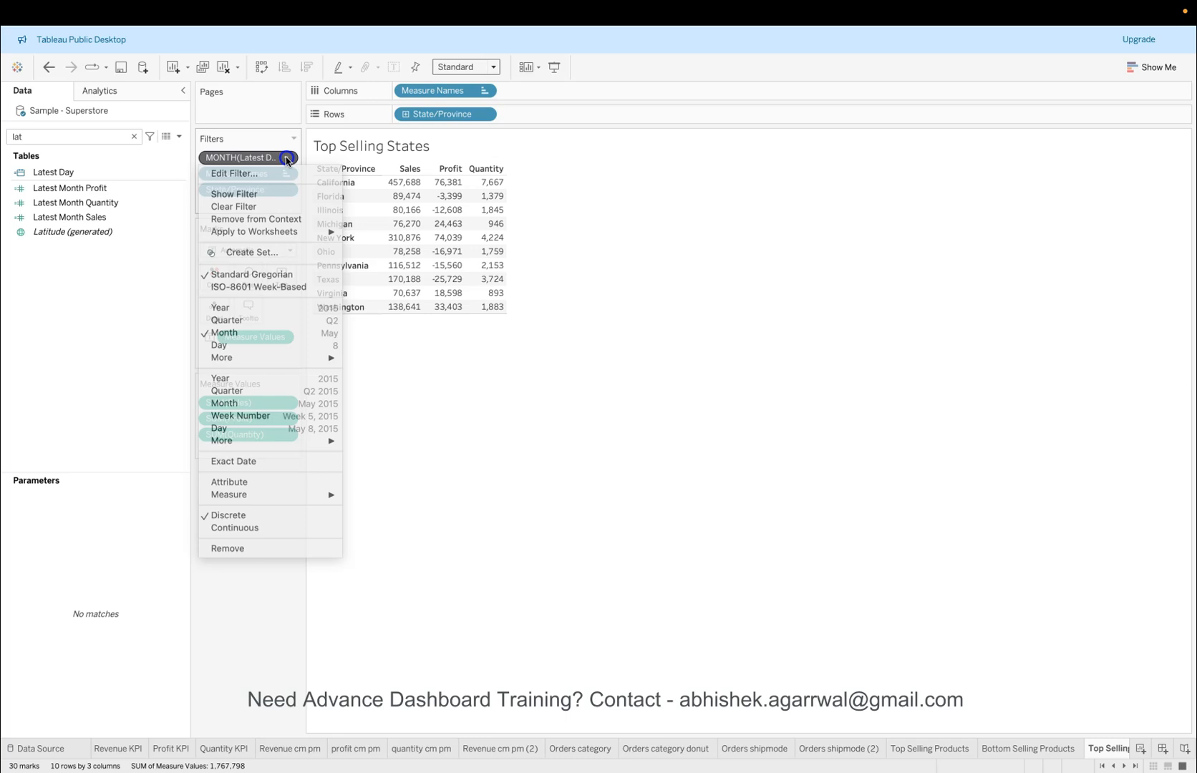
left_click_drag(279, 157, 268, 573)
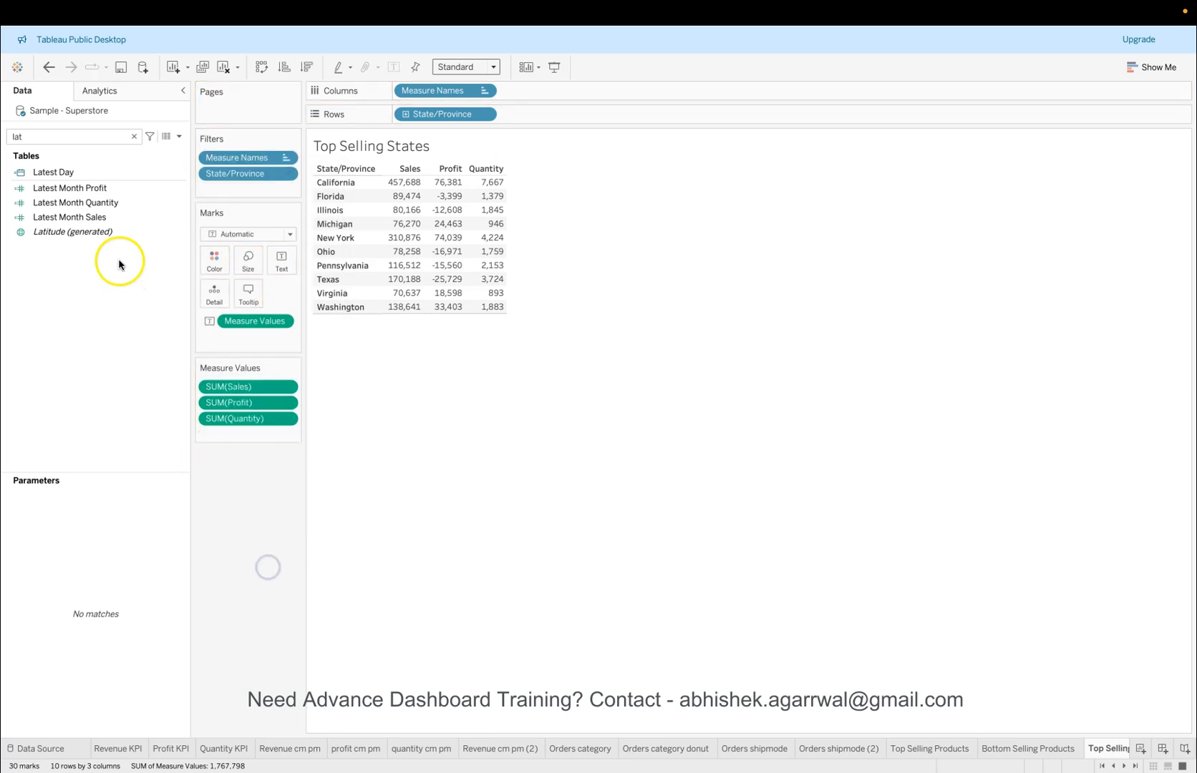
Step: Filter the sheet on Latest Day by Month / Year for December 2024 and add that filter to context
left_click_drag(86, 172, 229, 187)
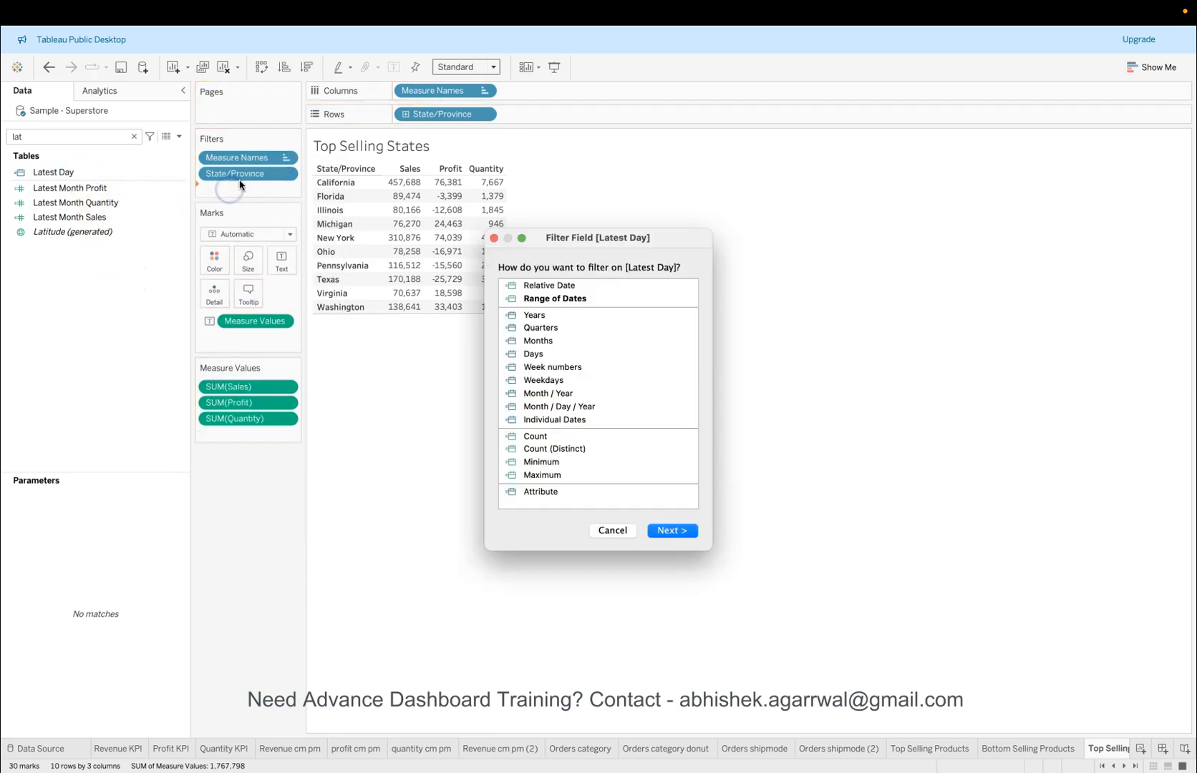
left_click(570, 394)
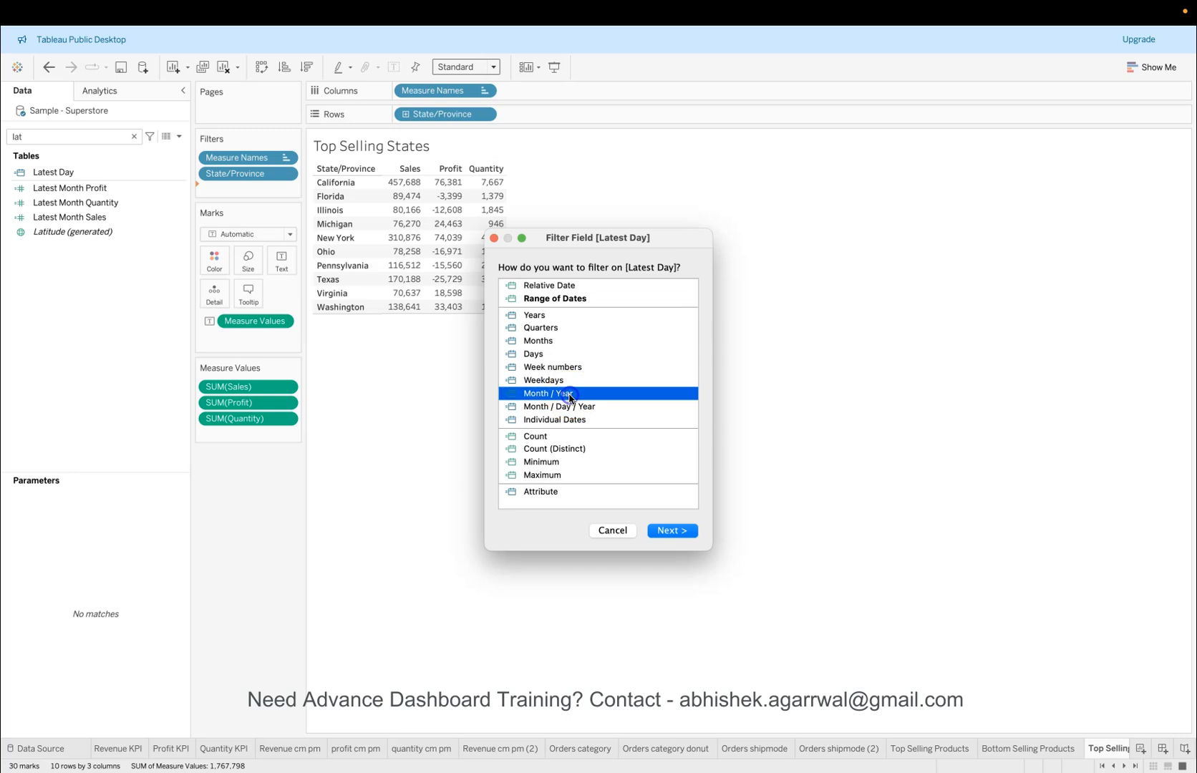
left_click(669, 530)
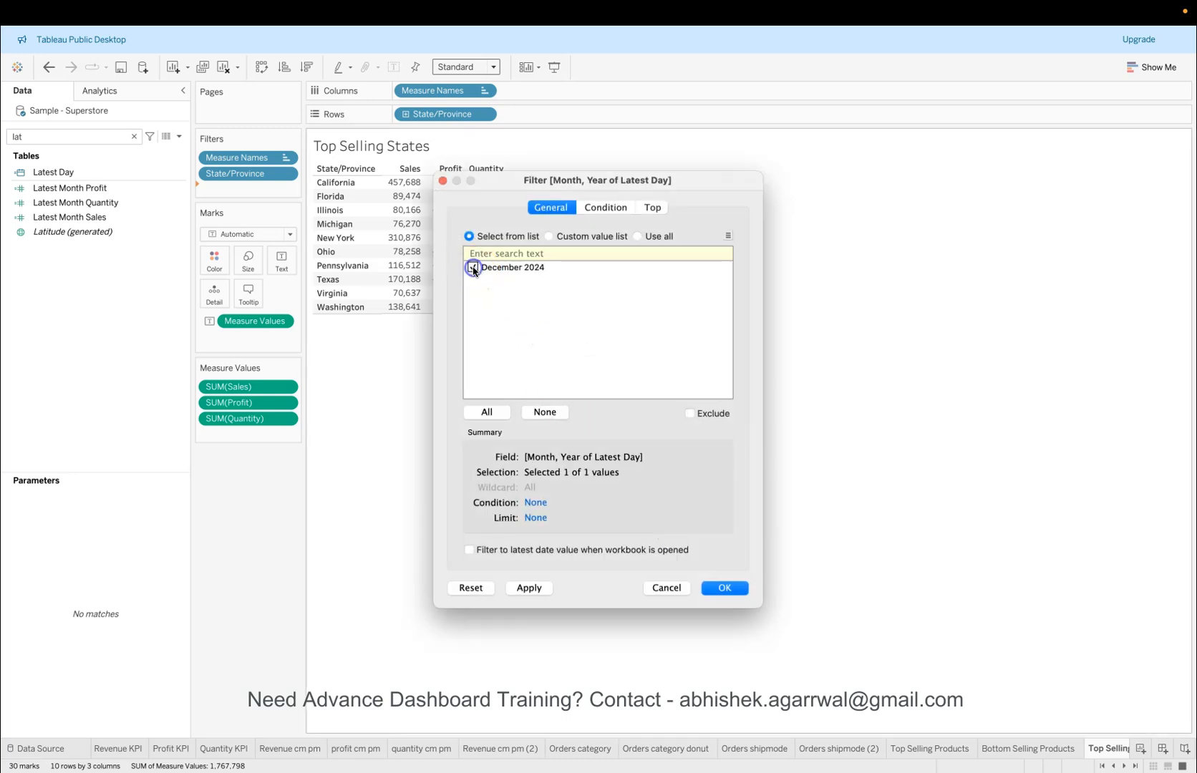
left_click(727, 586)
left_click(285, 190)
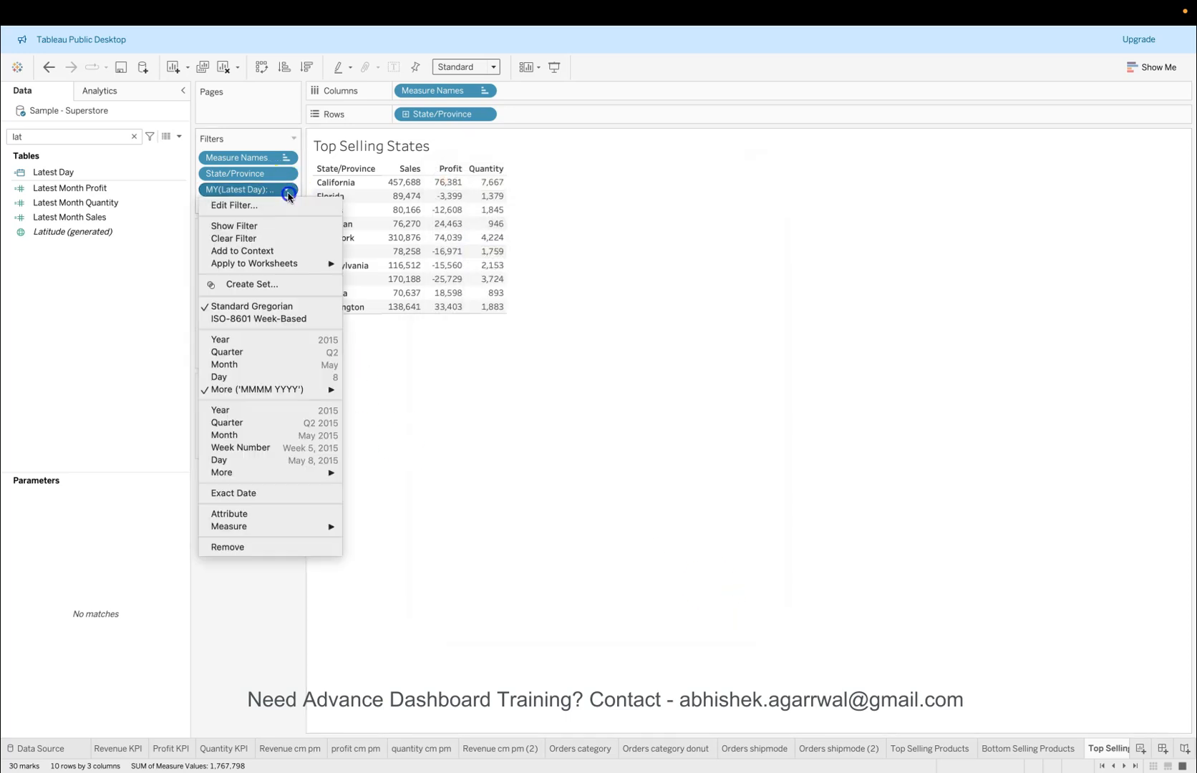
left_click(280, 251)
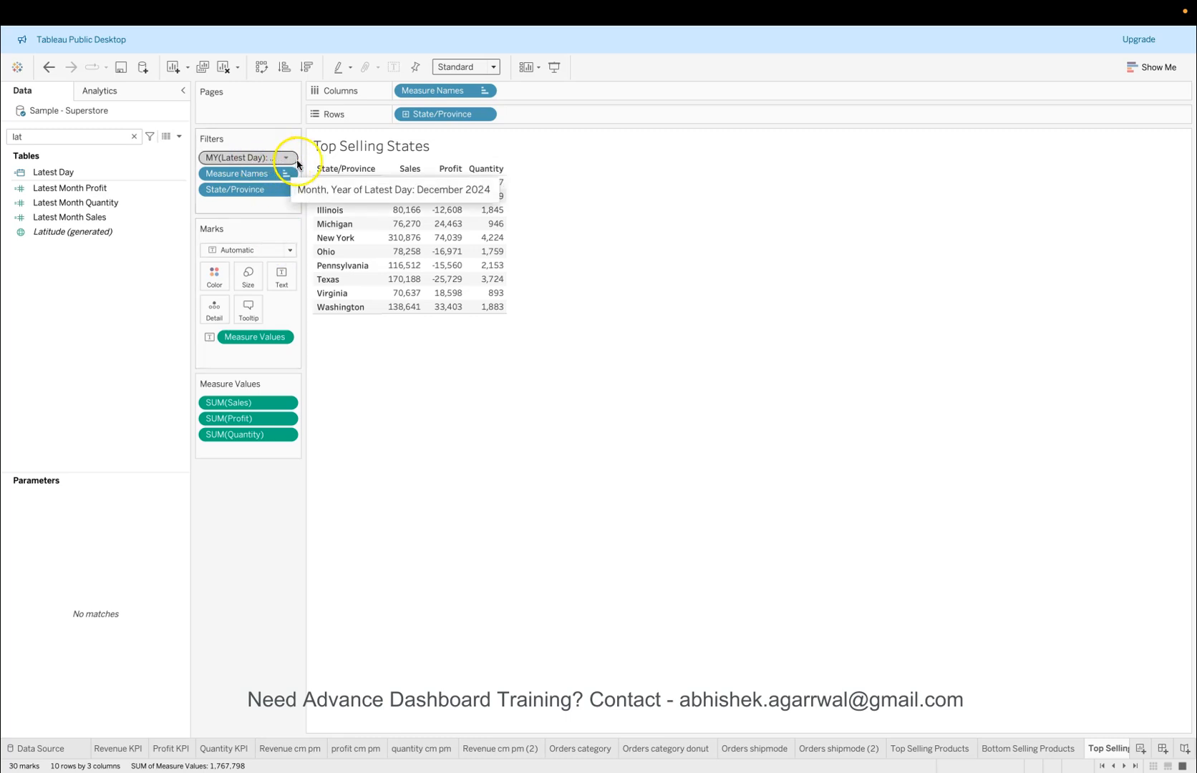
left_click(270, 502)
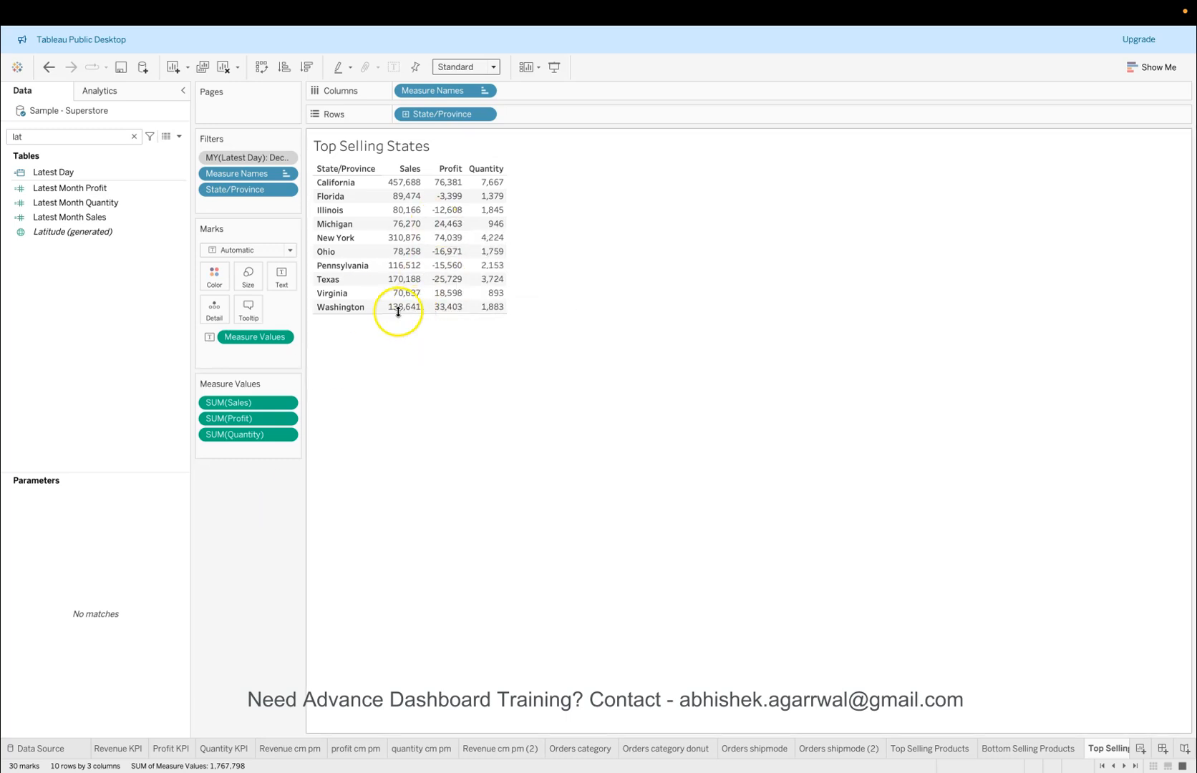
Step: Check the top 10 by sum of Sales limit in the State/Province filter
left_click(487, 114)
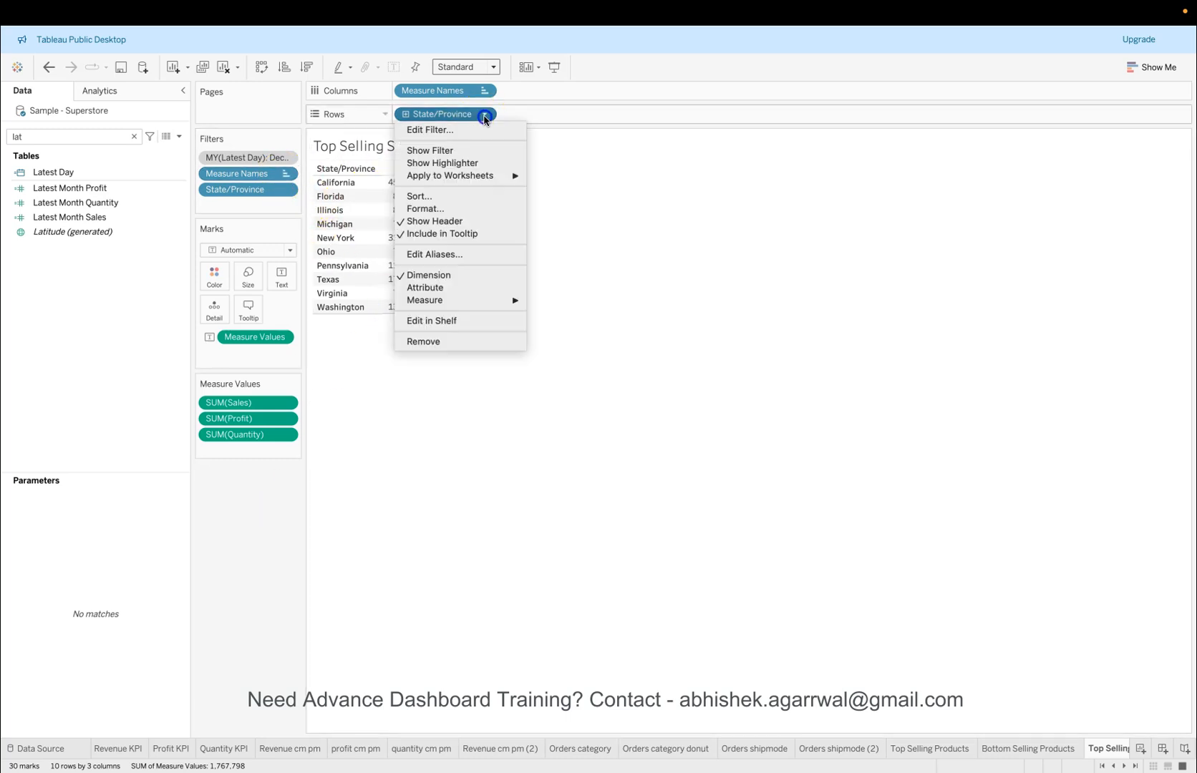
left_click(485, 127)
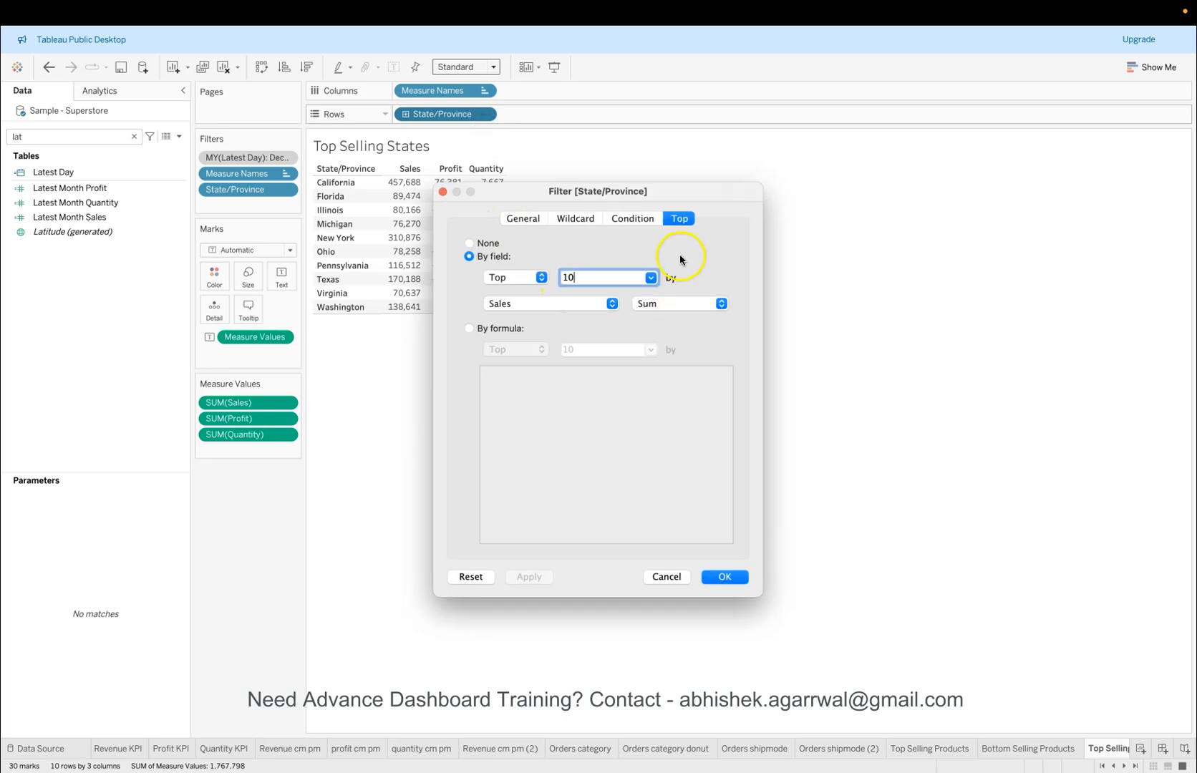
left_click(723, 576)
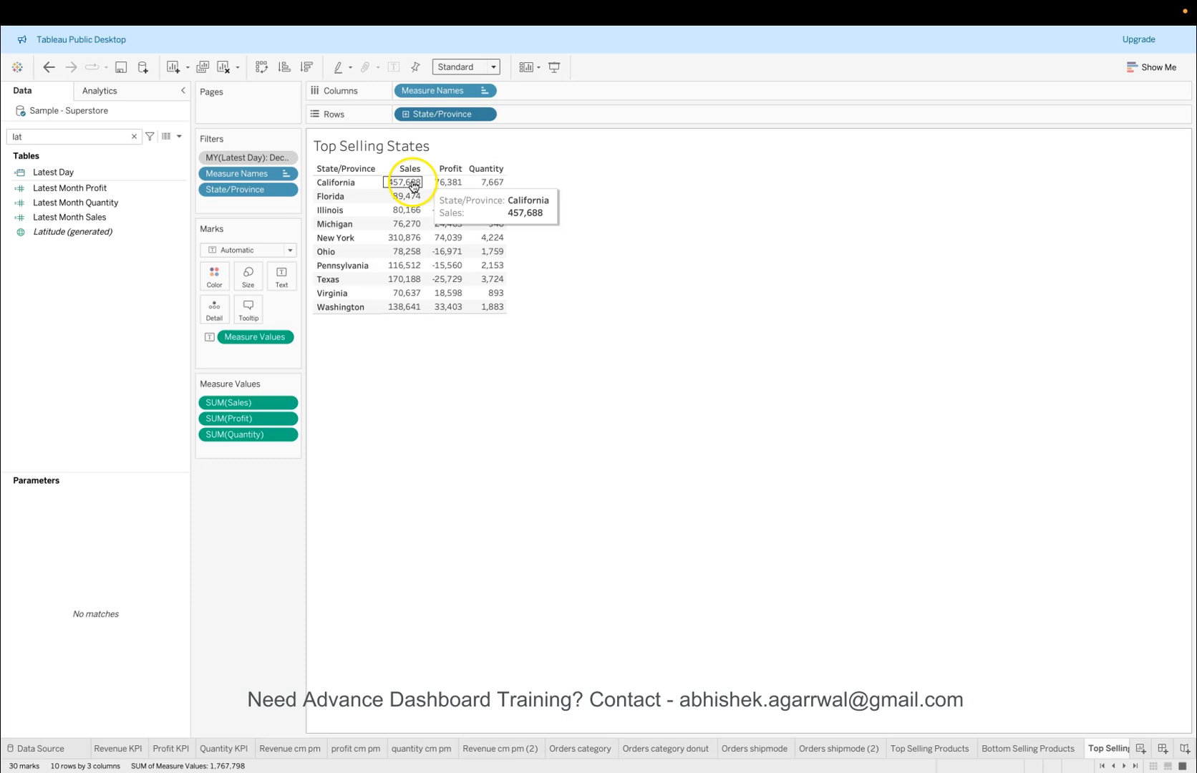
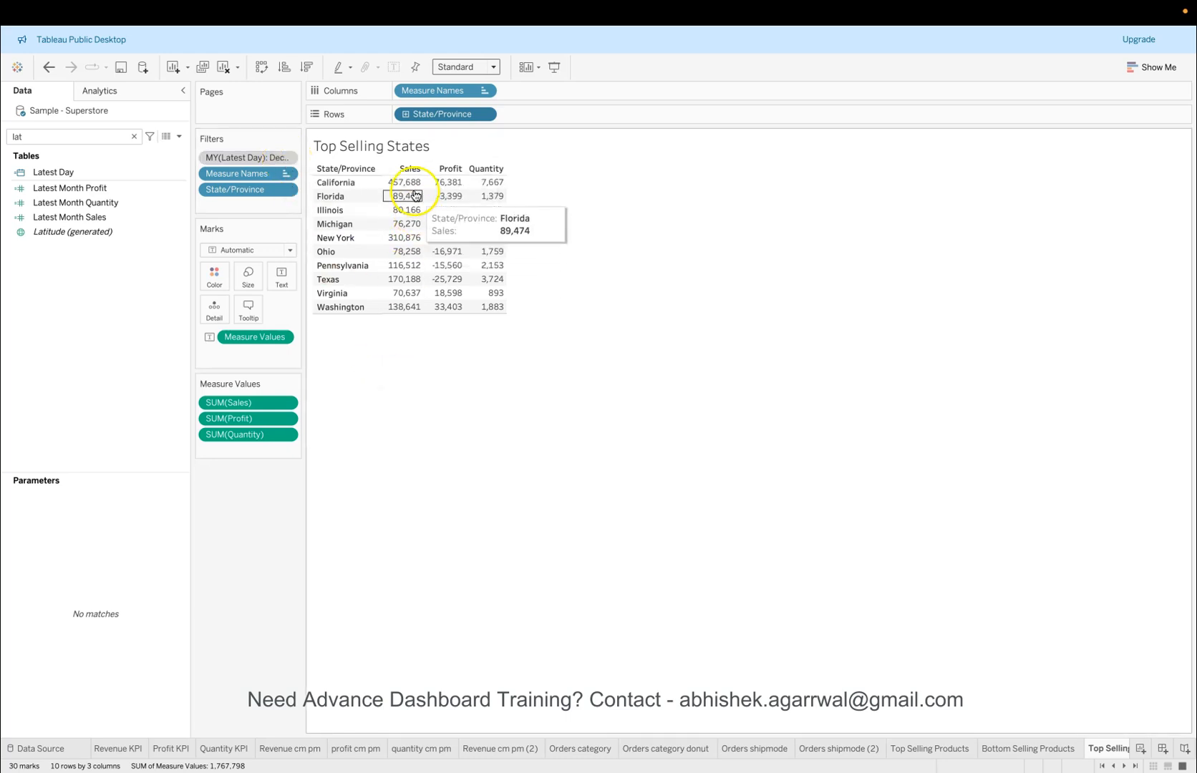
Step: Sort the states in the Top Selling States table in descending order and add a new blank worksheet
left_click(309, 68)
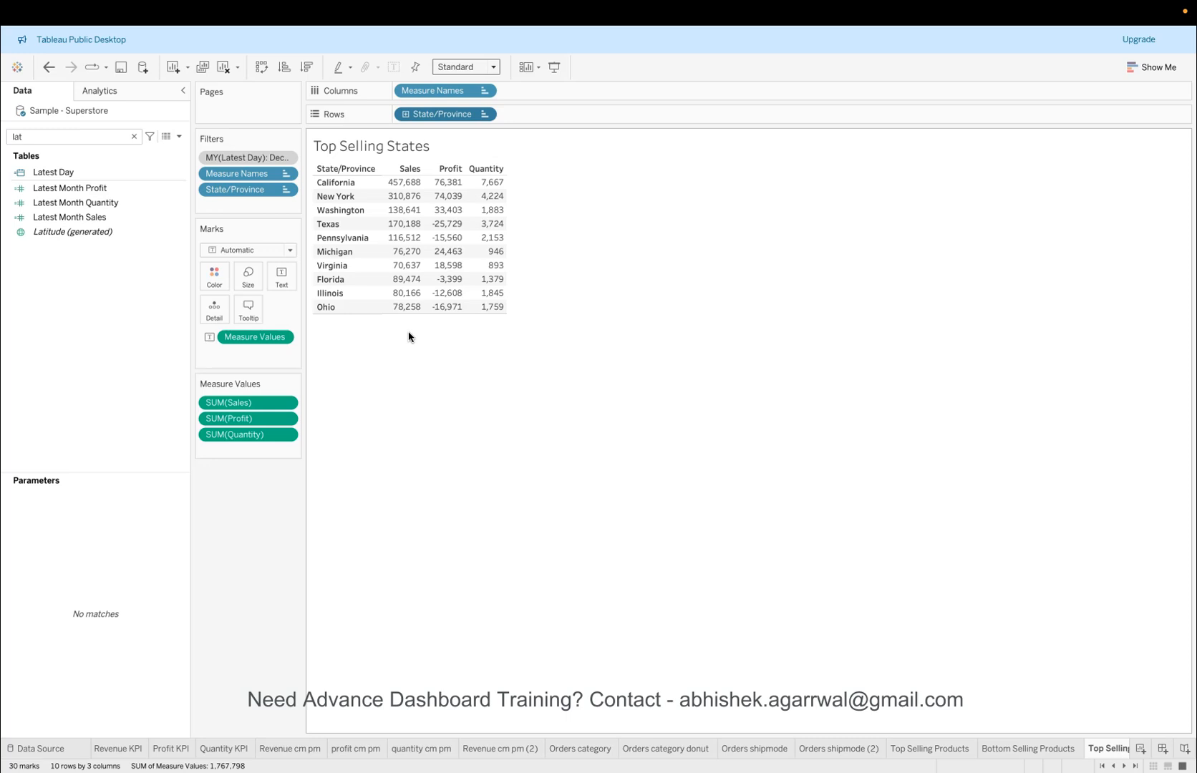
left_click(1112, 745)
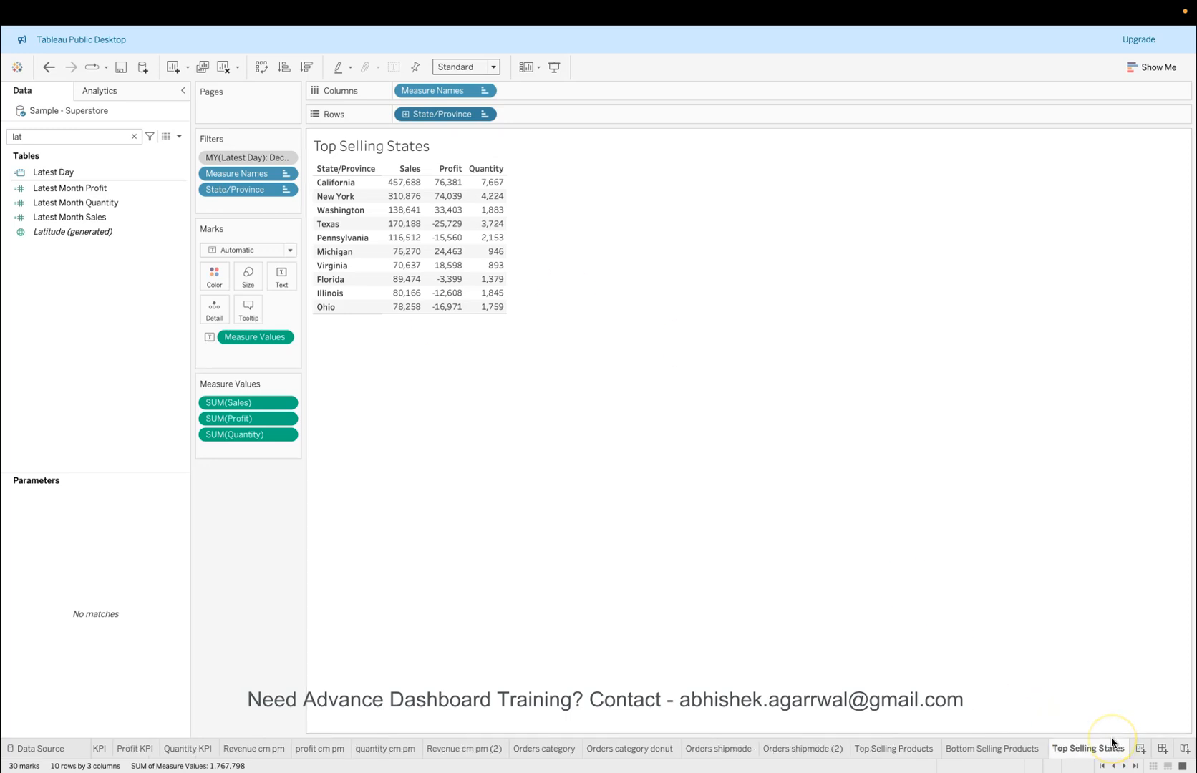
left_click(1140, 748)
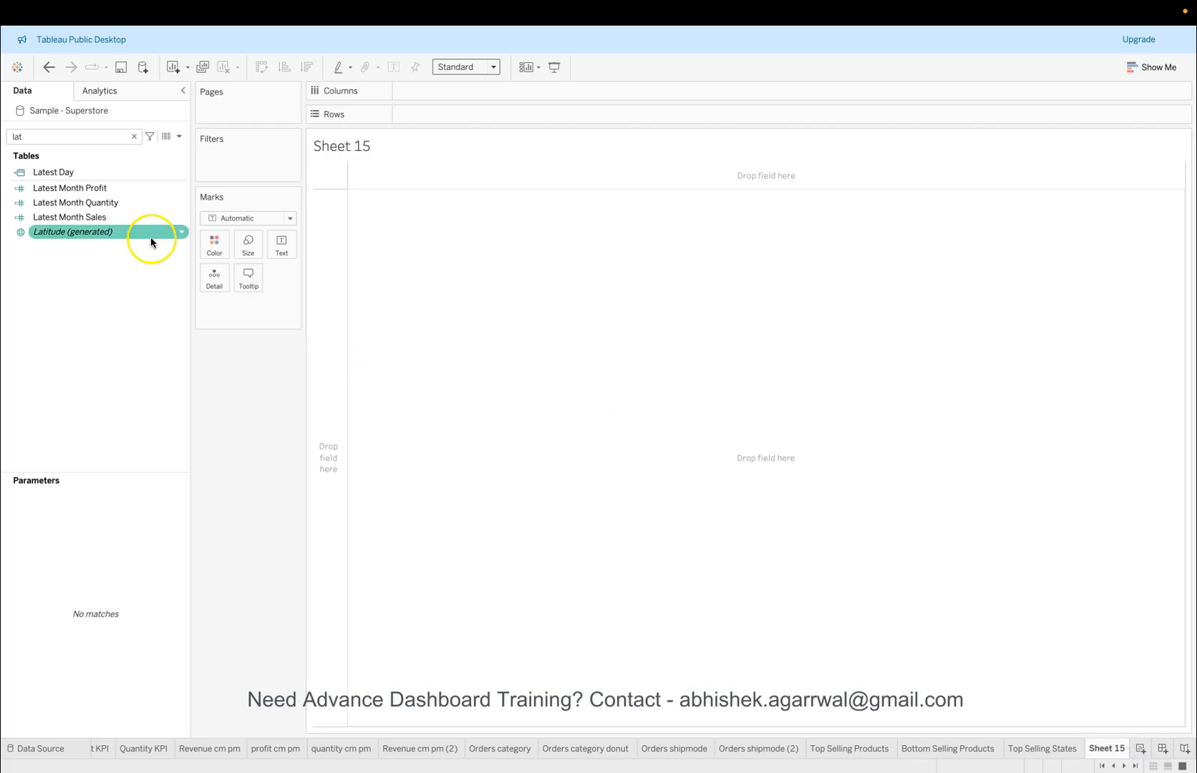
Step: List State/Province as rows on the new sheet with Sales as text, sorted in descending order
left_click(134, 136)
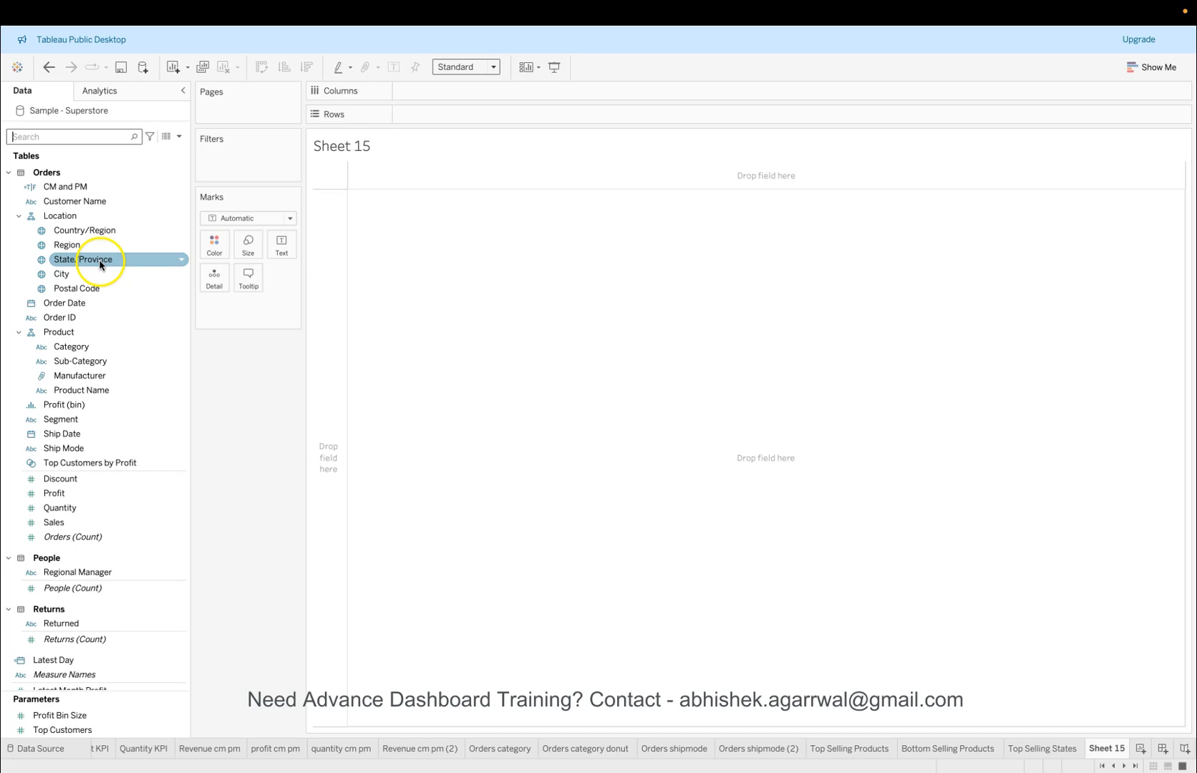
left_click_drag(103, 259, 422, 114)
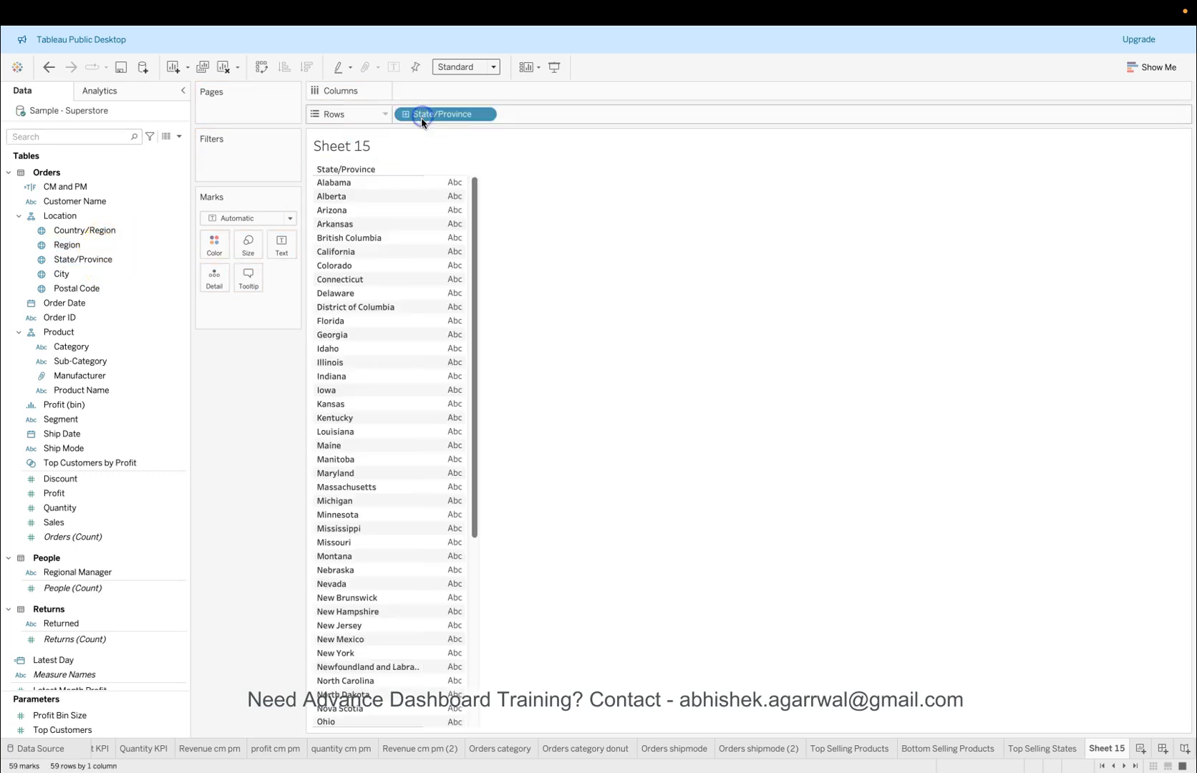
left_click_drag(100, 523, 444, 344)
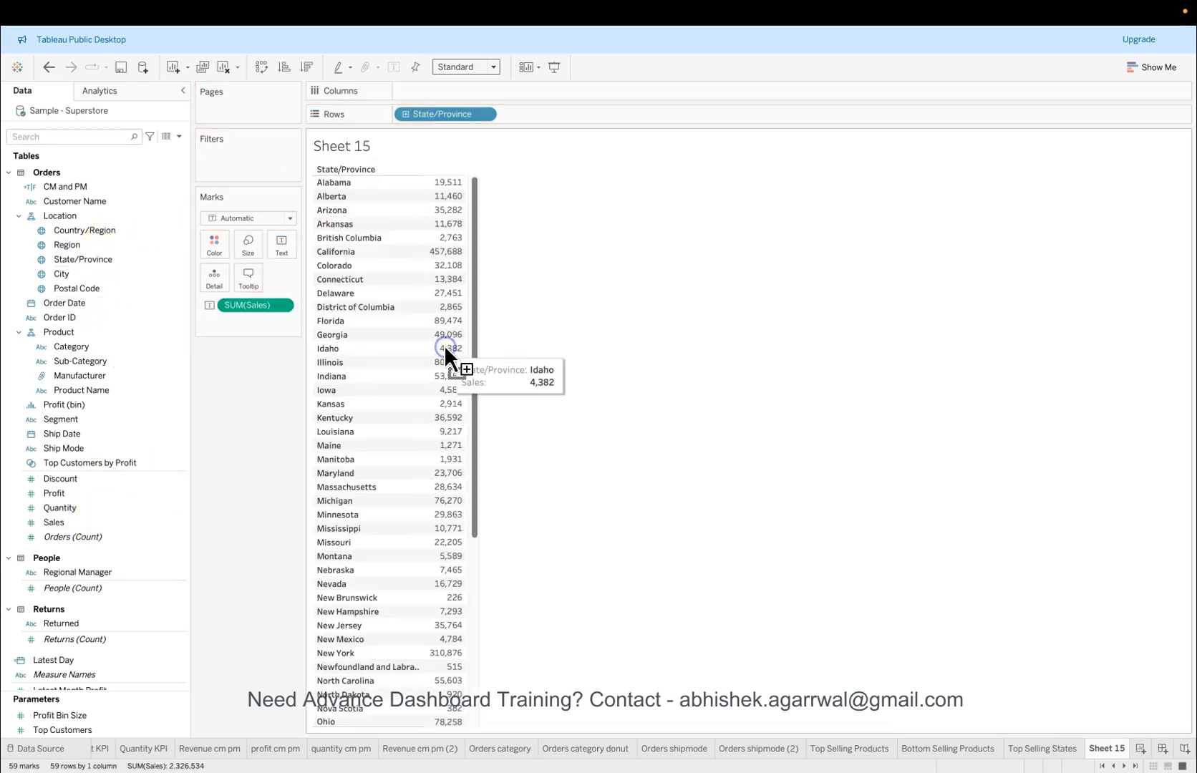
left_click(306, 68)
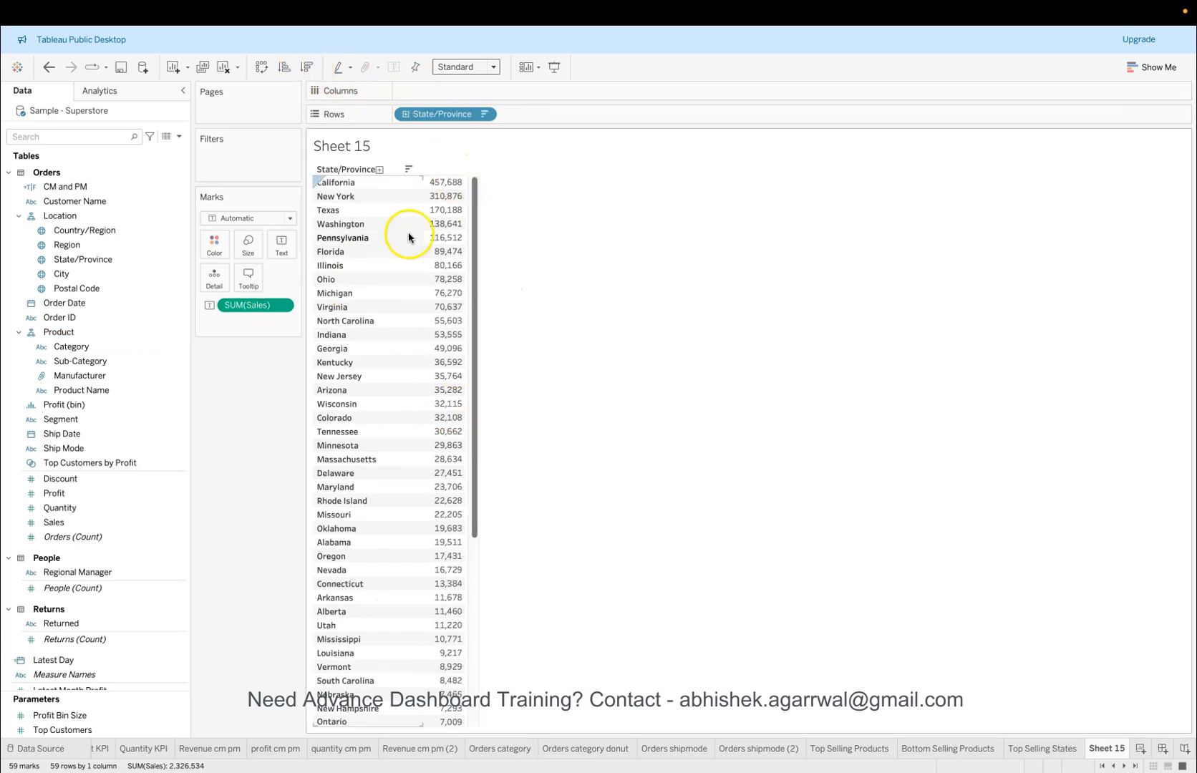
mouse_move(444, 188)
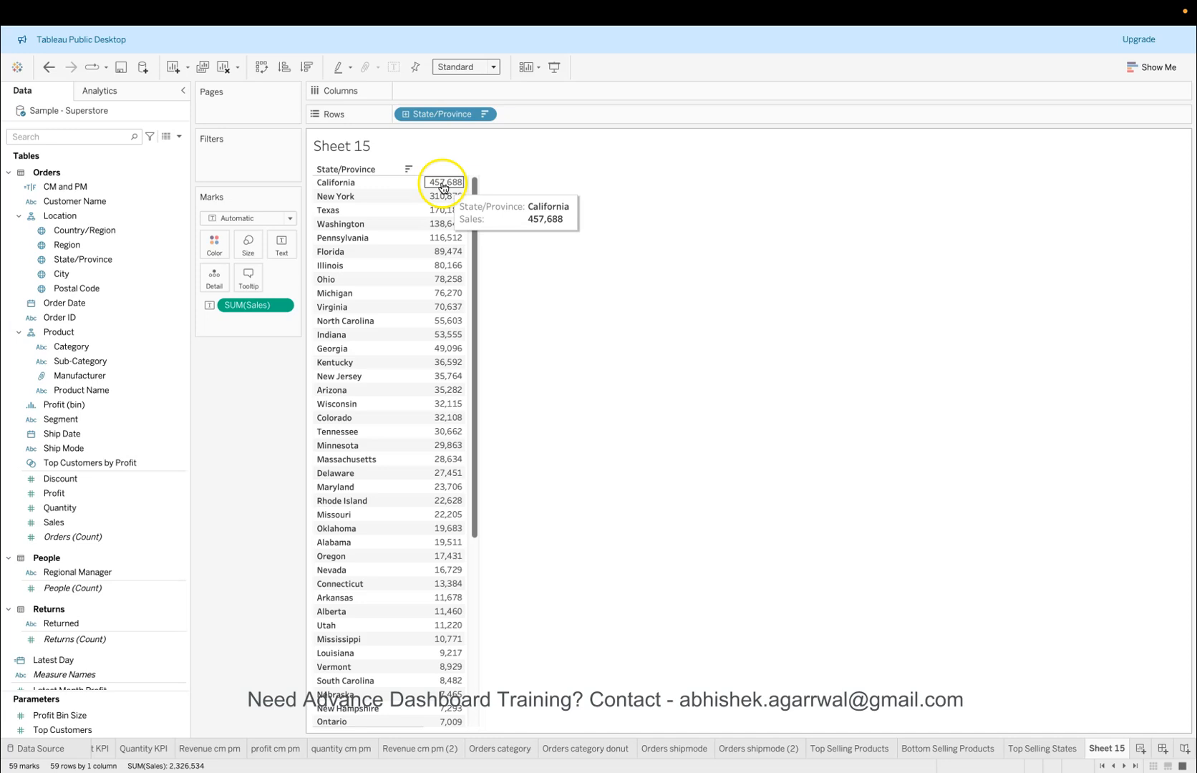
left_click(109, 274)
left_click(146, 230)
left_click(147, 216)
left_click(149, 206)
left_click(142, 259)
left_click(134, 200)
left_click(129, 214)
left_click(118, 201)
Step: Filter the new sheet on Latest Day by Month / Year for December 2024
left_click(100, 138)
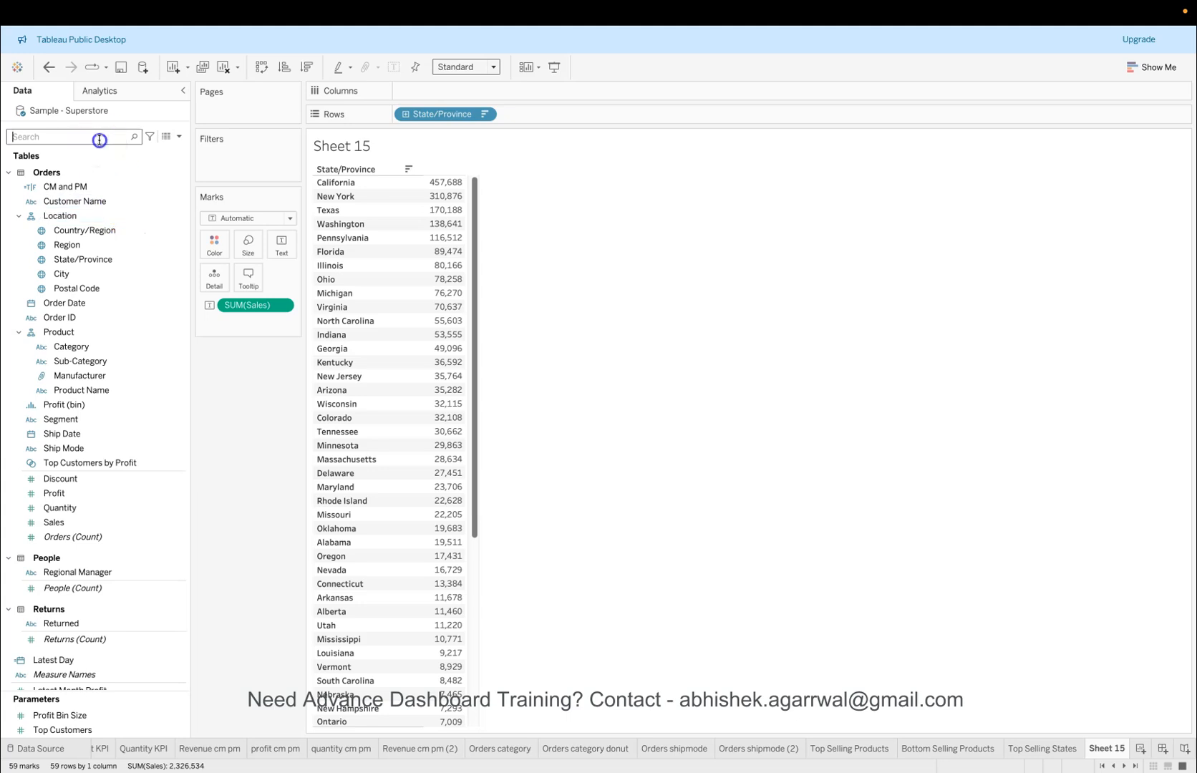
type("late")
left_click_drag(102, 172, 229, 171)
left_click(565, 393)
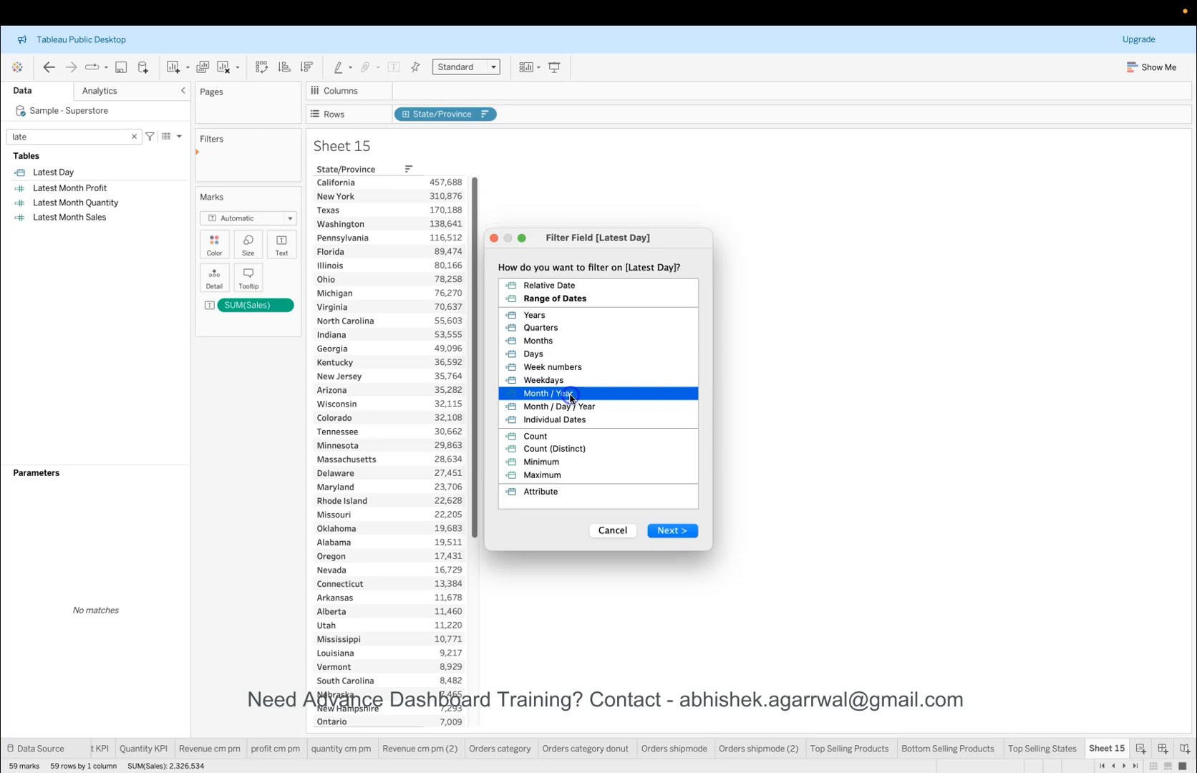
left_click(669, 531)
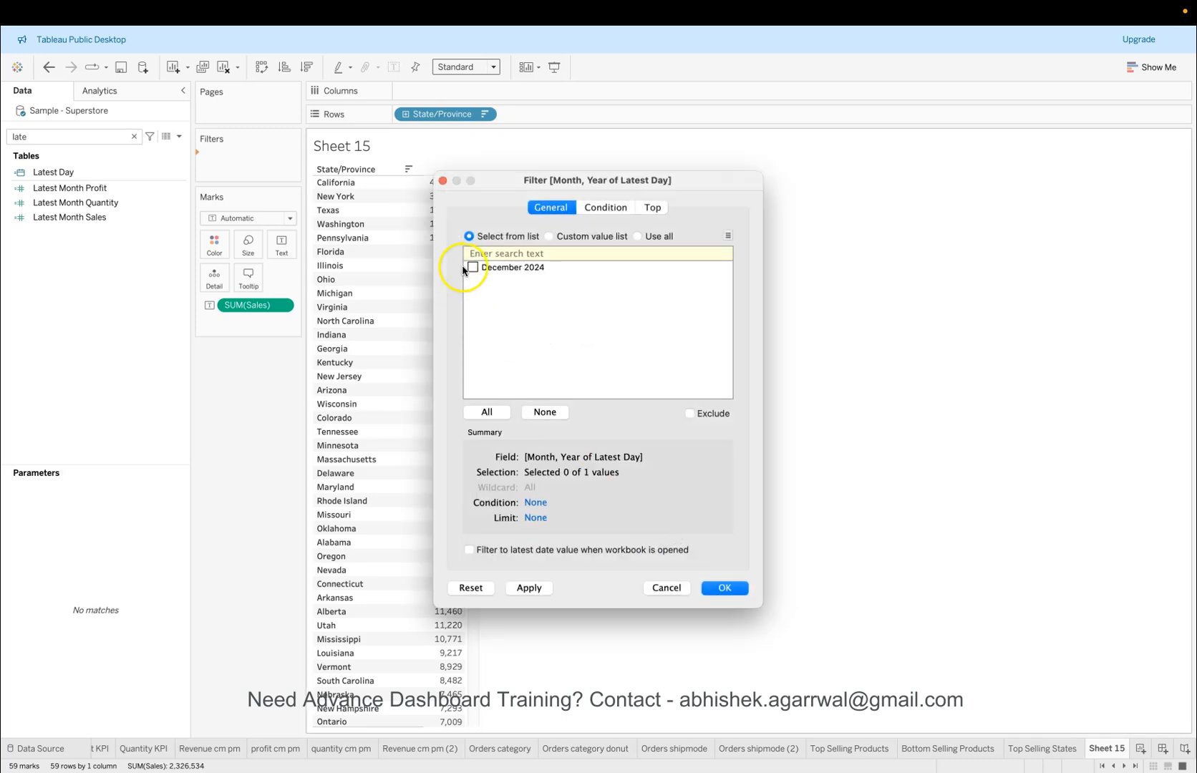
left_click(723, 587)
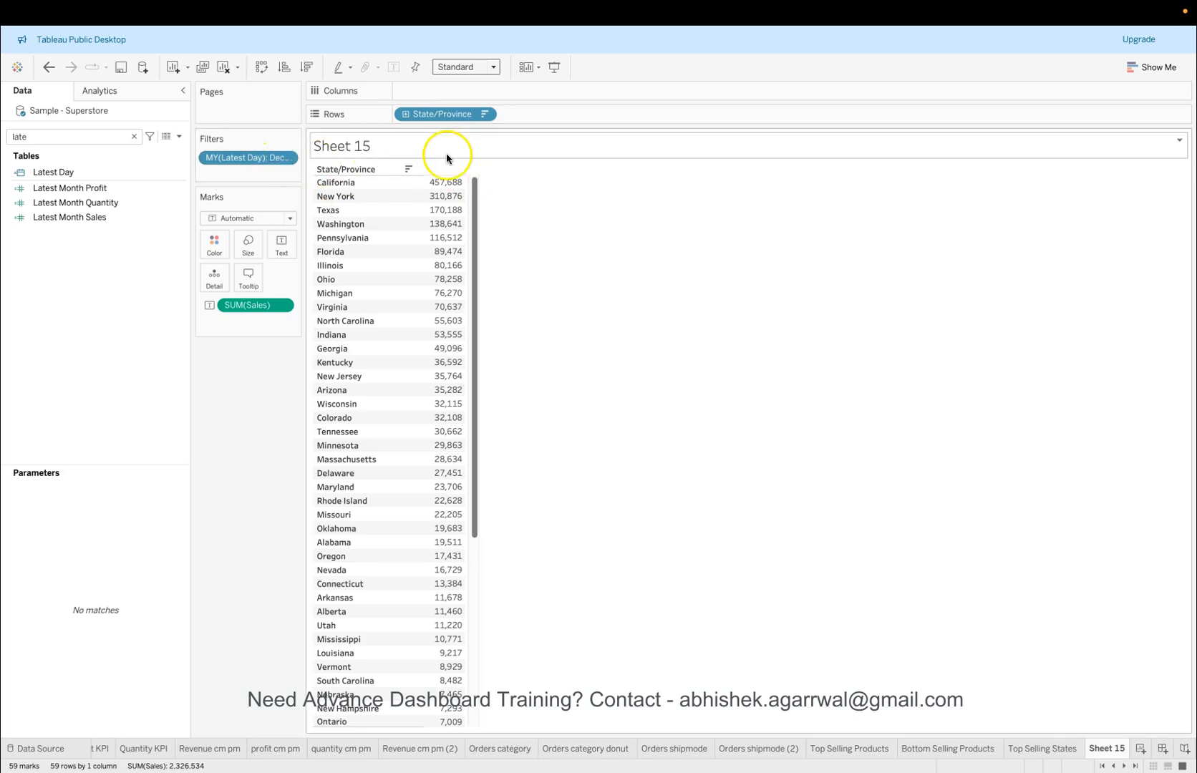
Step: Limit State/Province to the top 10 by sum of Sales with a filter
left_click(134, 137)
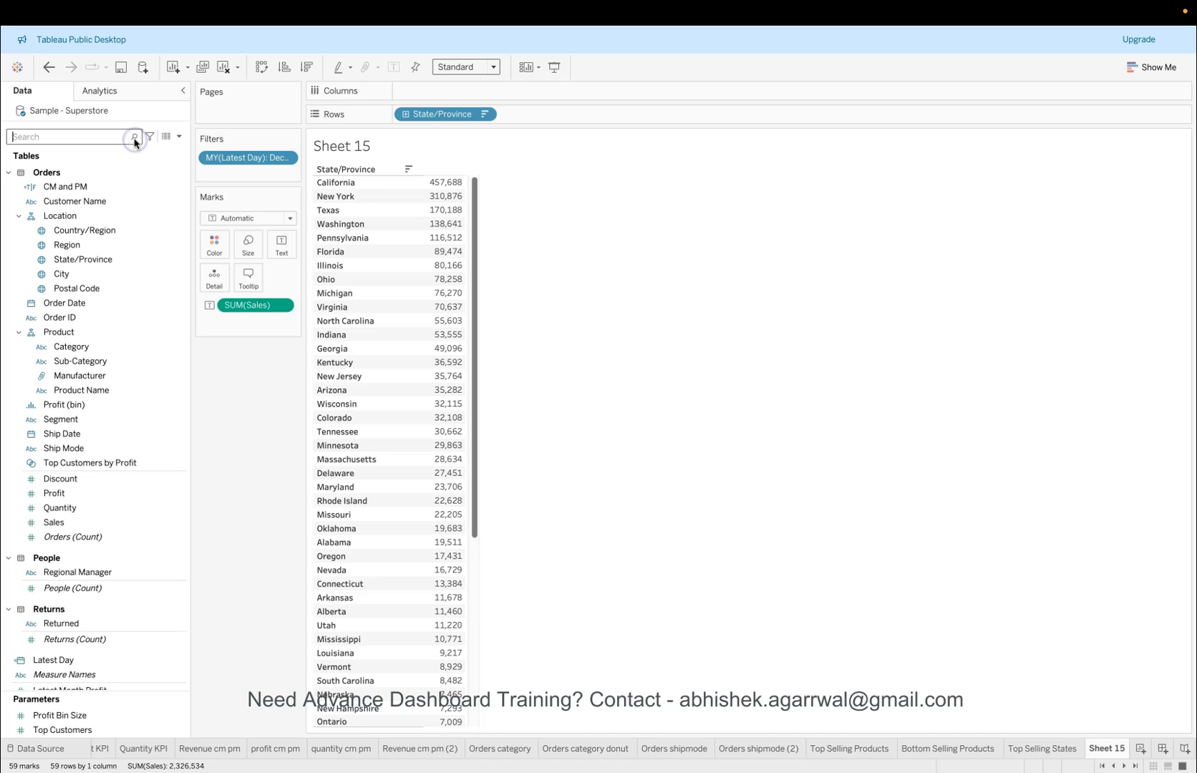
left_click(489, 115)
left_click(481, 131)
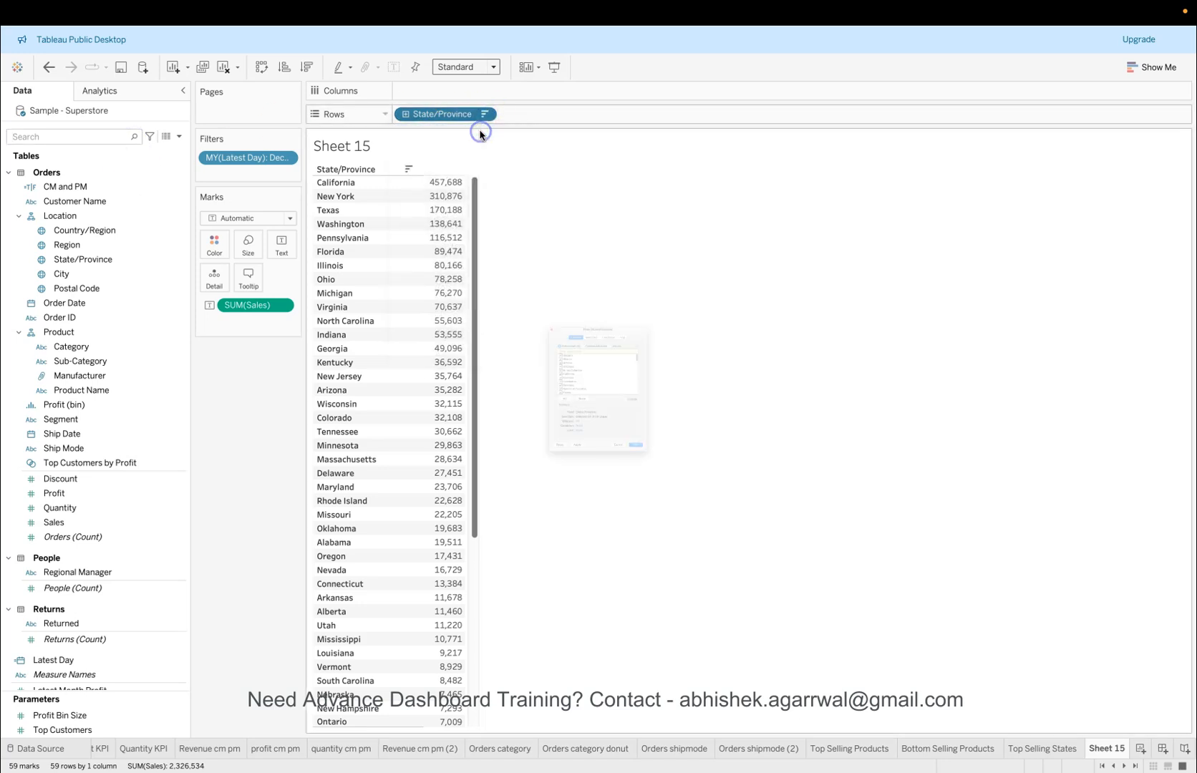
left_click(681, 218)
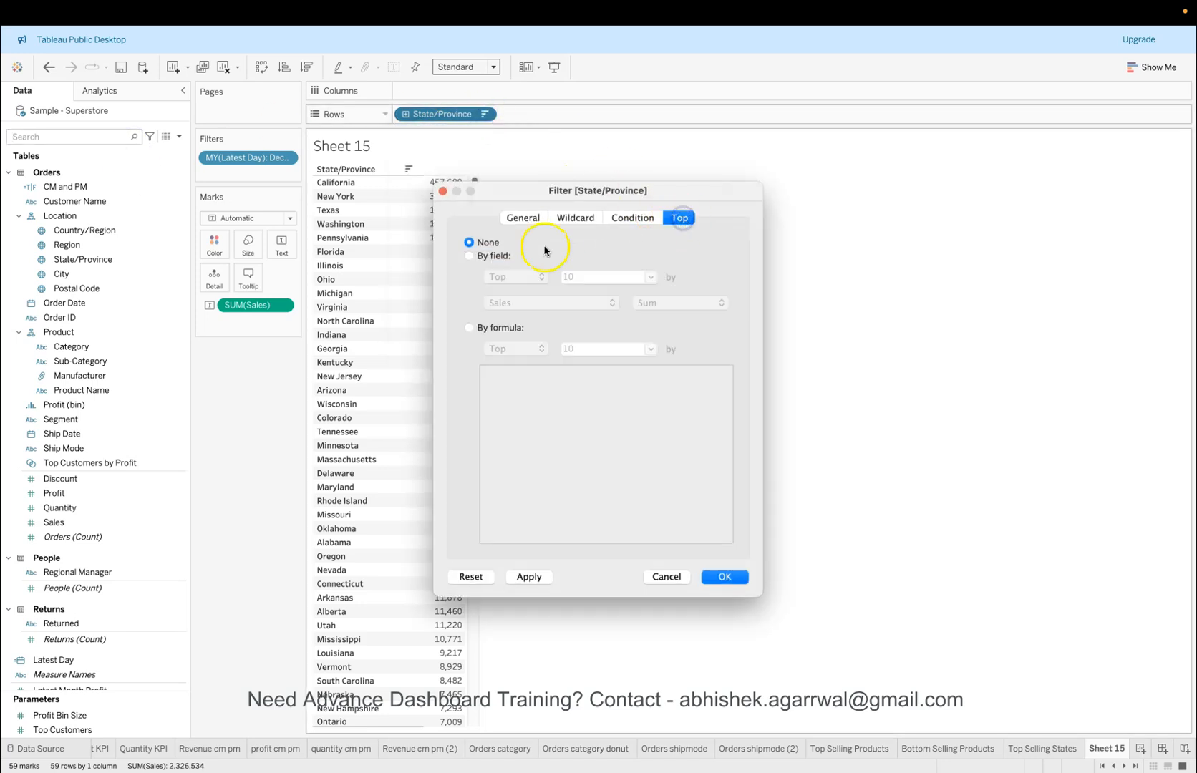
left_click(496, 256)
left_click(534, 576)
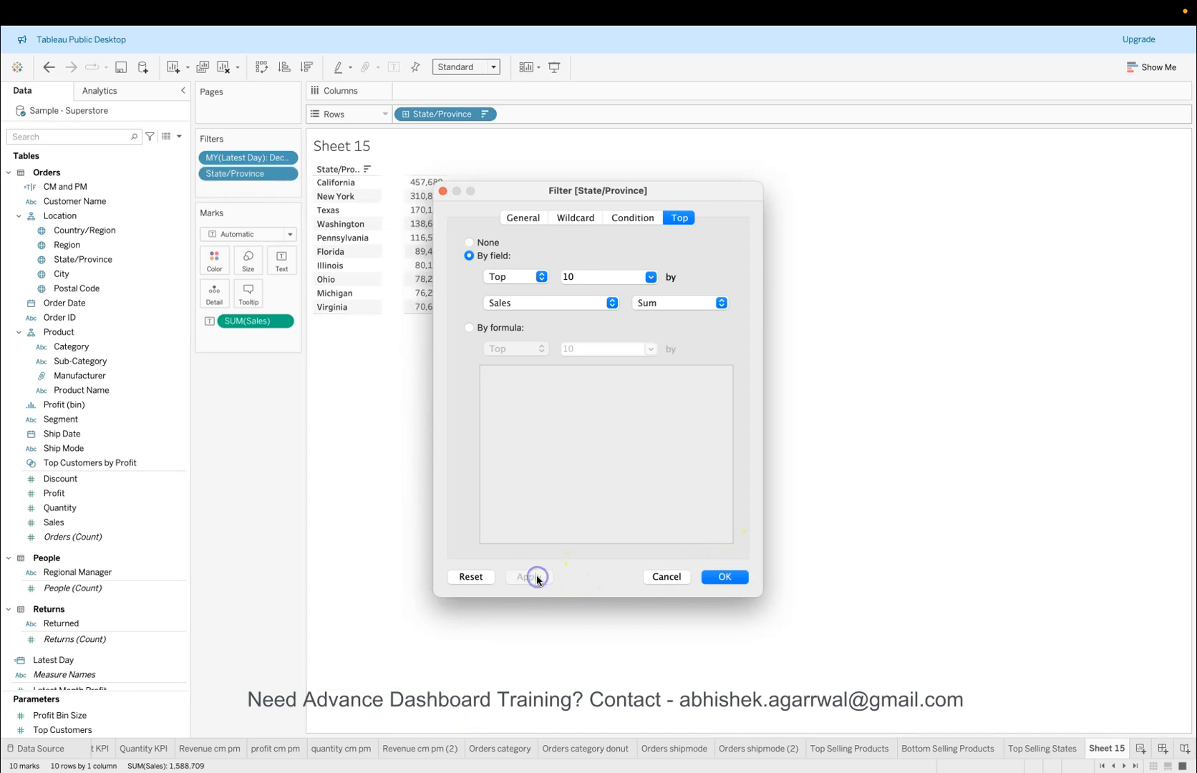
left_click(724, 576)
Step: Try the Latest Day filter as a context filter and remove it from the sheet
left_click(286, 158)
left_click(275, 219)
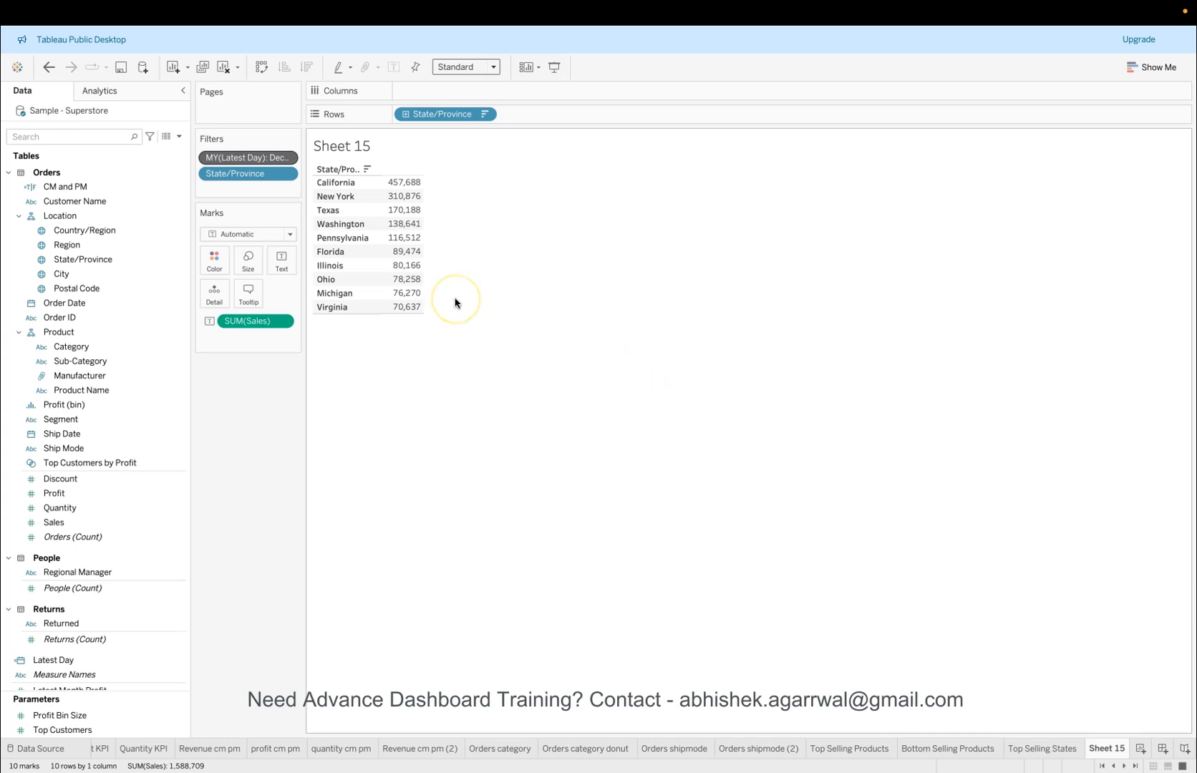
left_click_drag(270, 162, 269, 445)
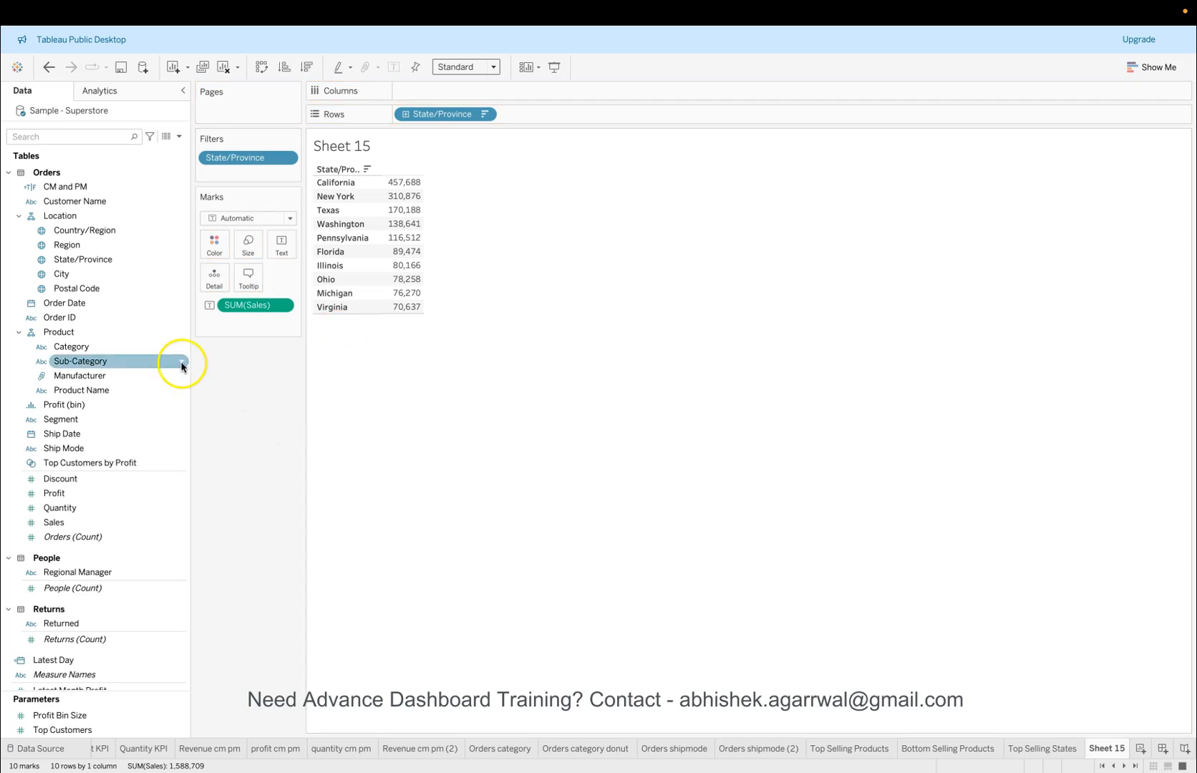
Step: Filter the sheet on Order Date by Month / Year for December 2024
left_click_drag(114, 303, 247, 165)
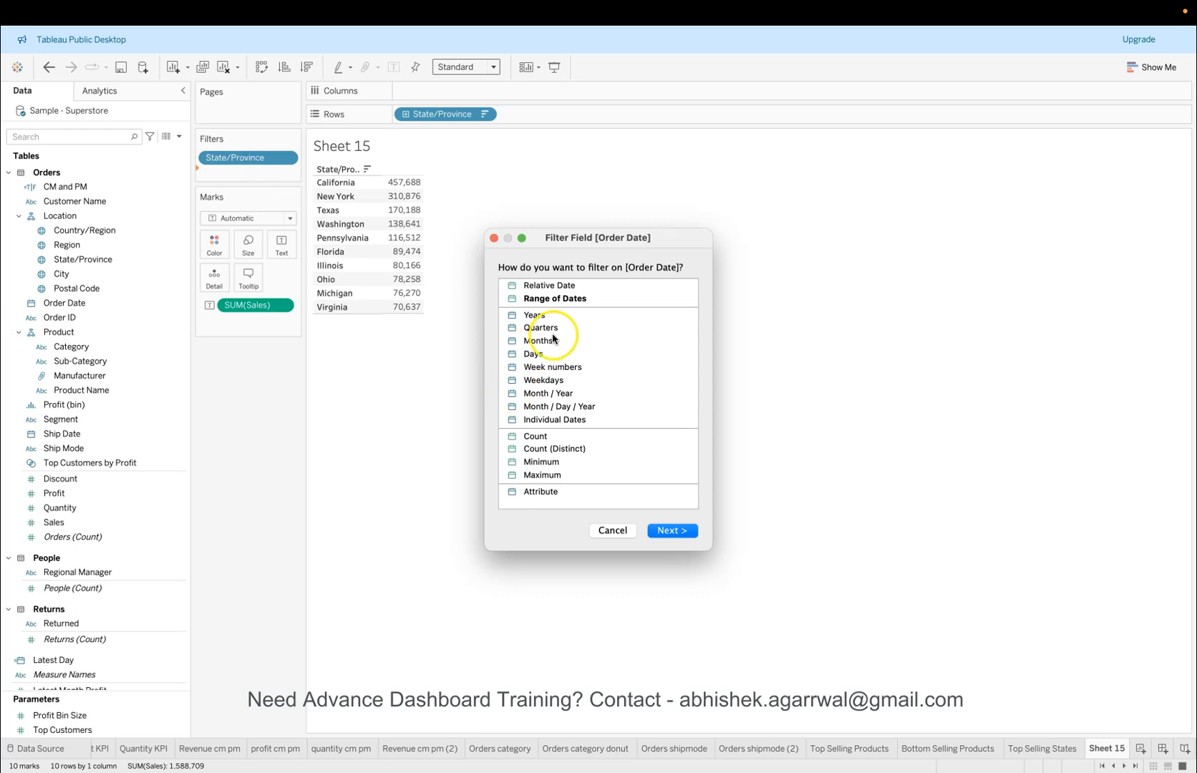
left_click(549, 394)
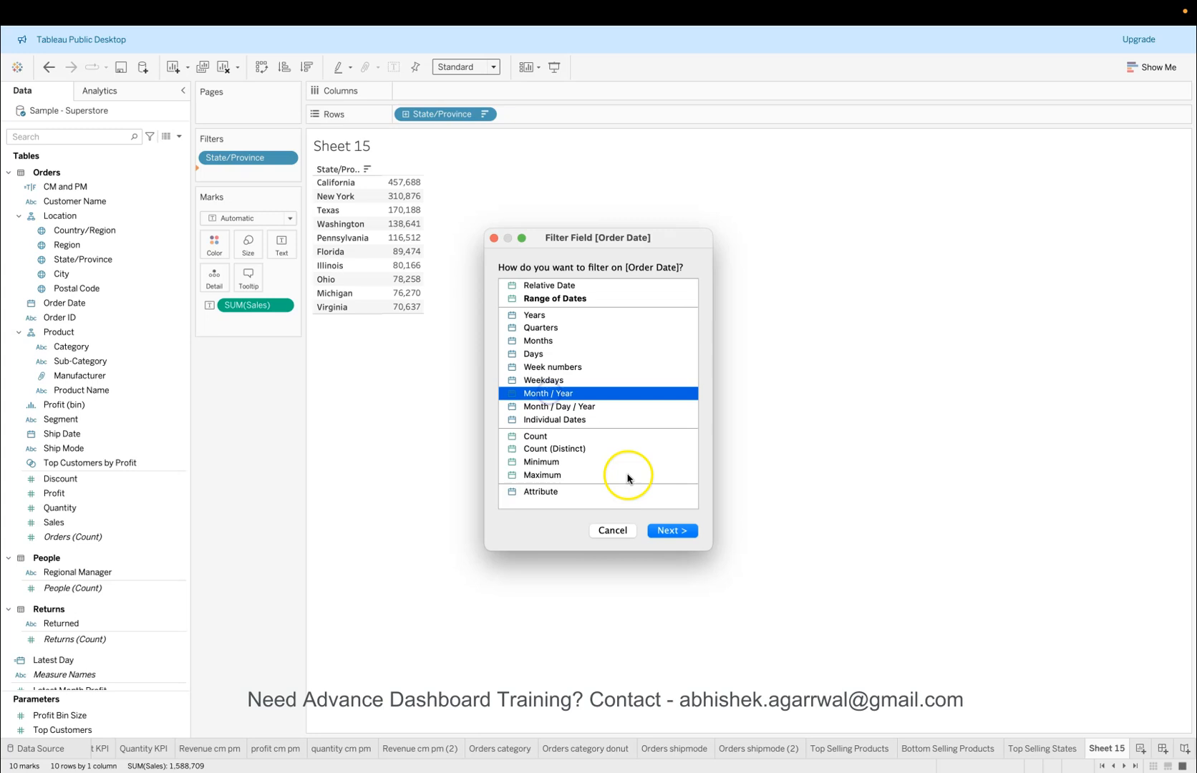
left_click(673, 531)
scroll(527, 308, "down", 10)
left_click(472, 392)
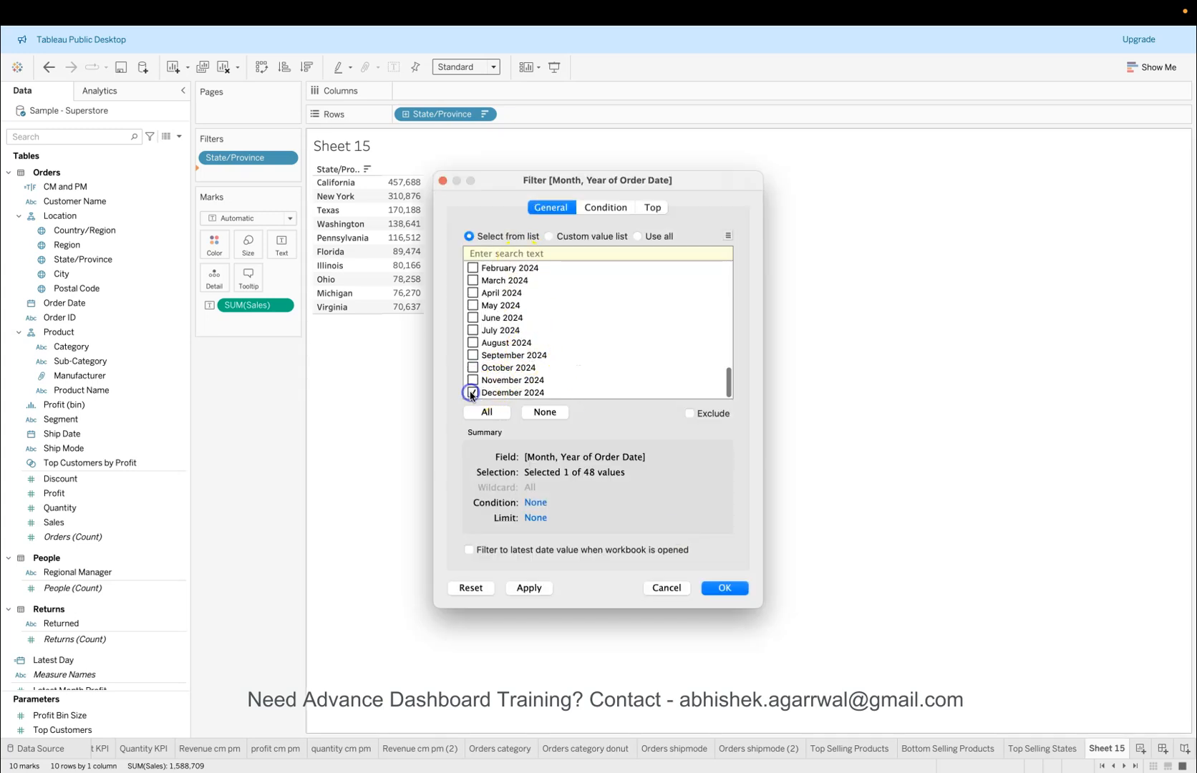
left_click(527, 589)
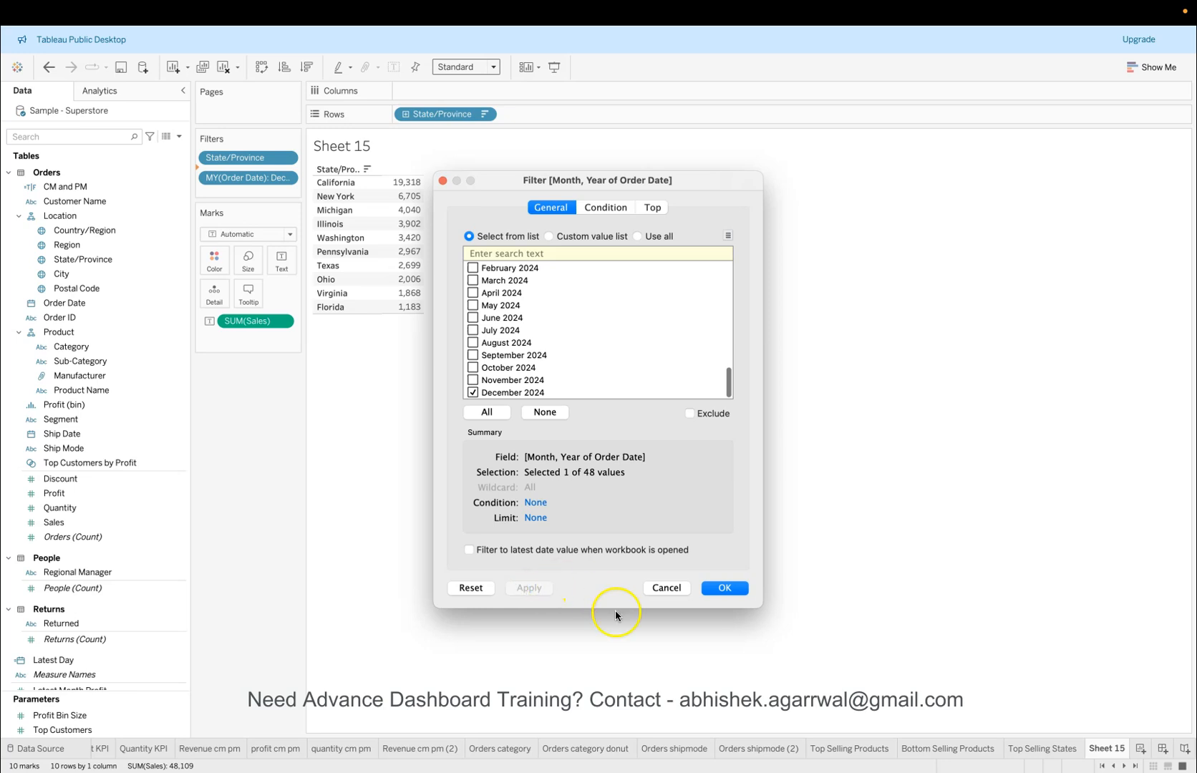
left_click(723, 588)
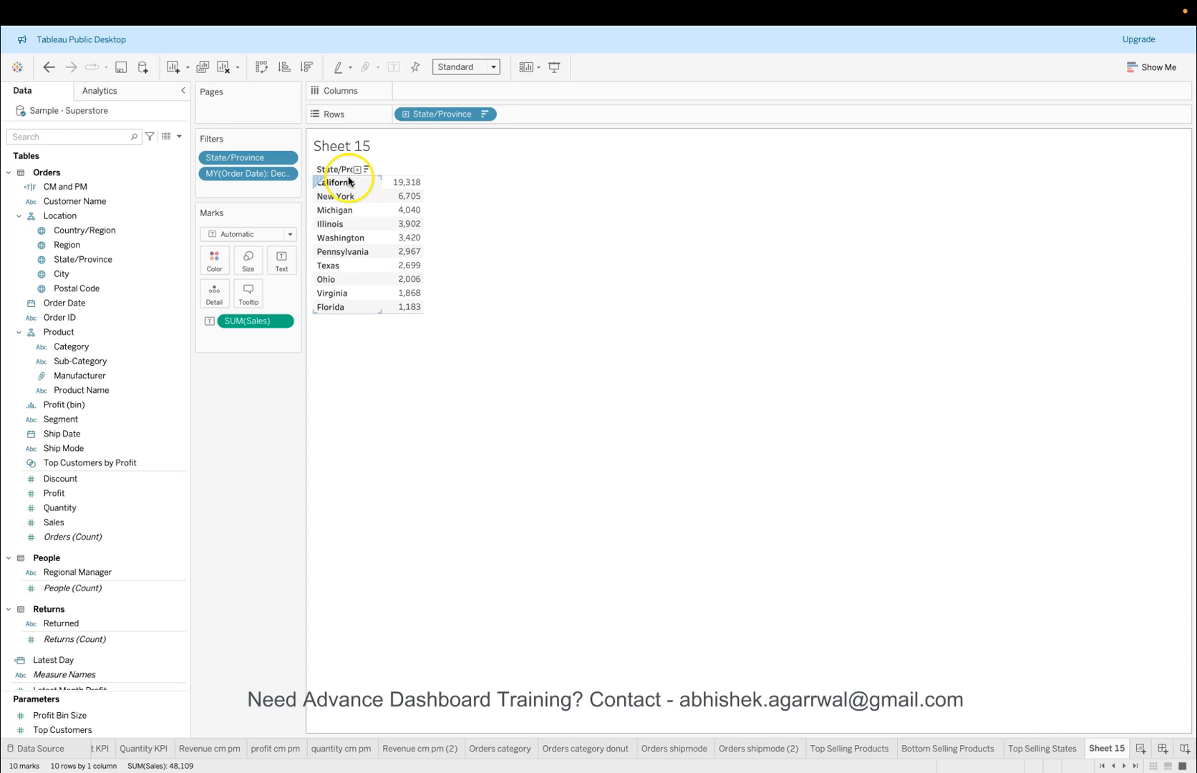
Step: Check the months selected in the Order Date filter and compare the sheet with Top Selling States
left_click(288, 175)
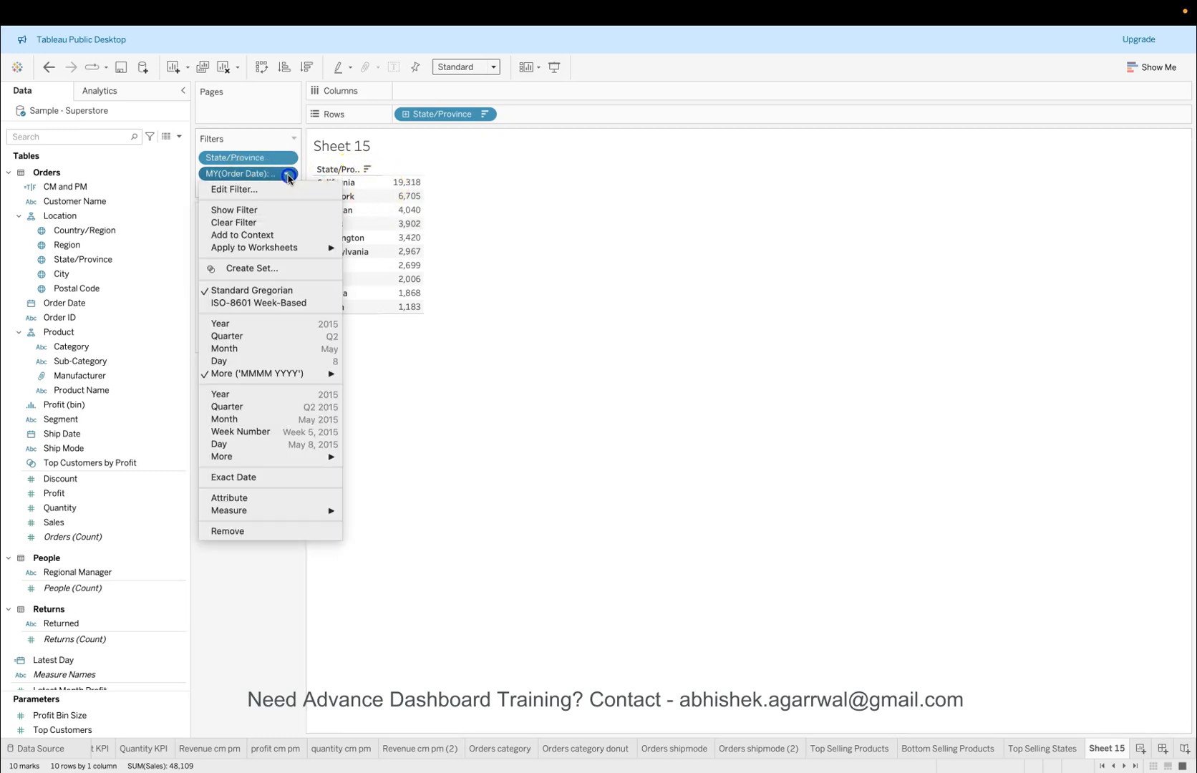
left_click(286, 190)
scroll(556, 347, "down", 1)
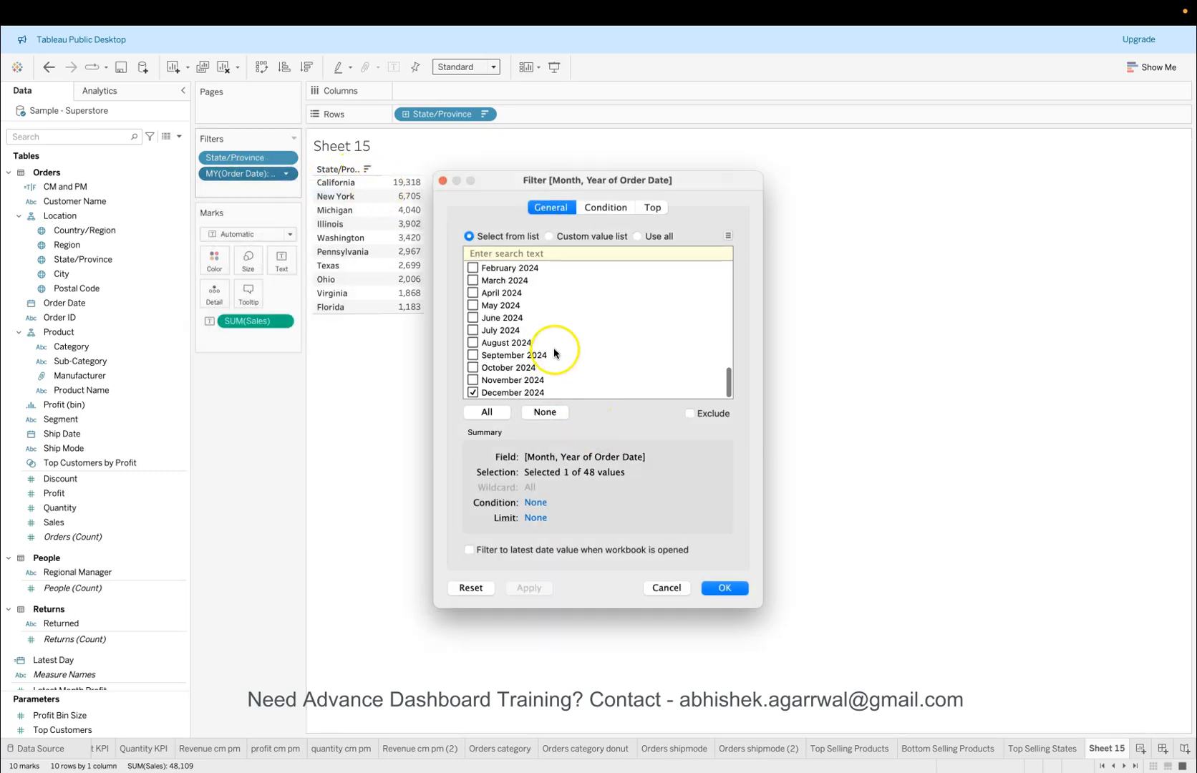
left_click(724, 589)
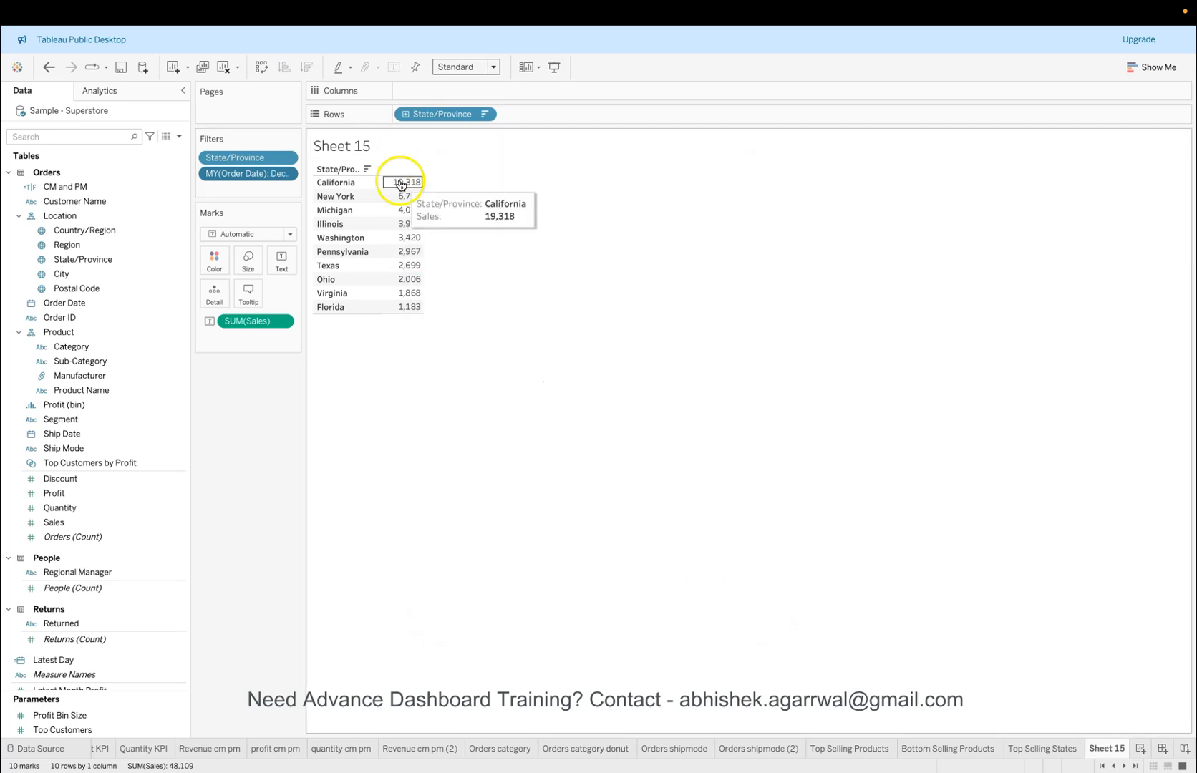
left_click(1040, 749)
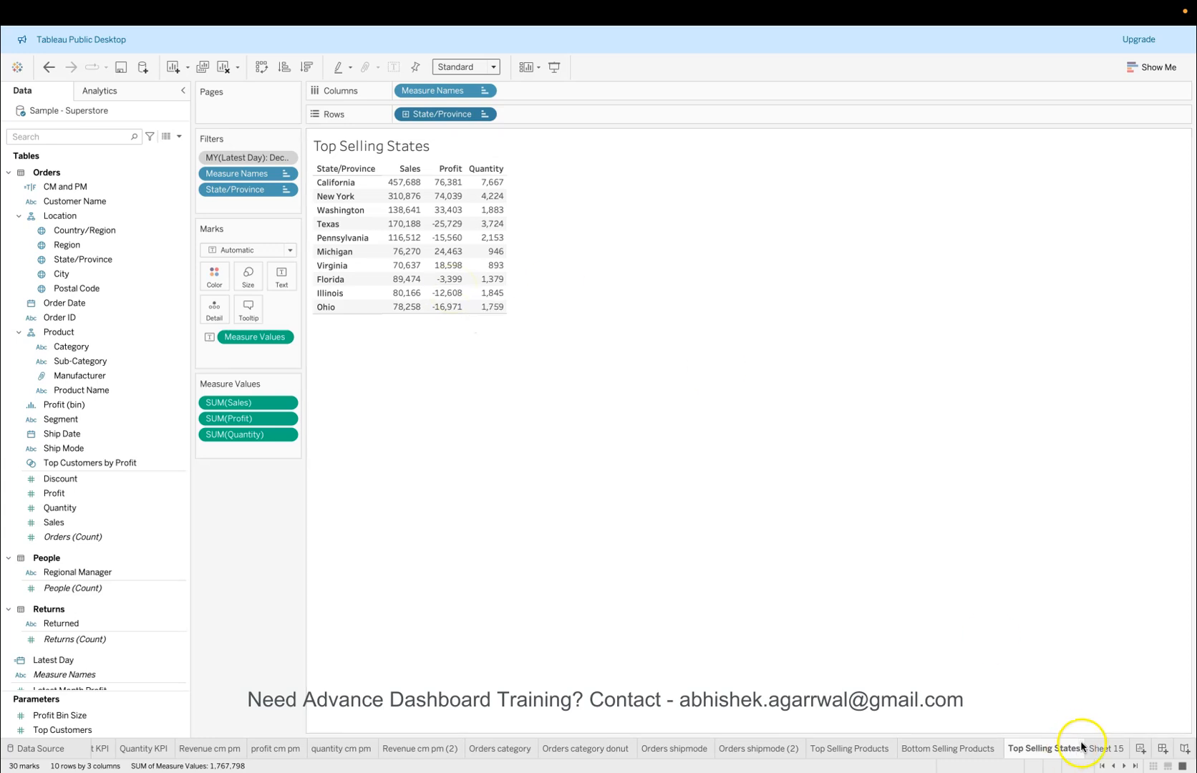
left_click(1103, 748)
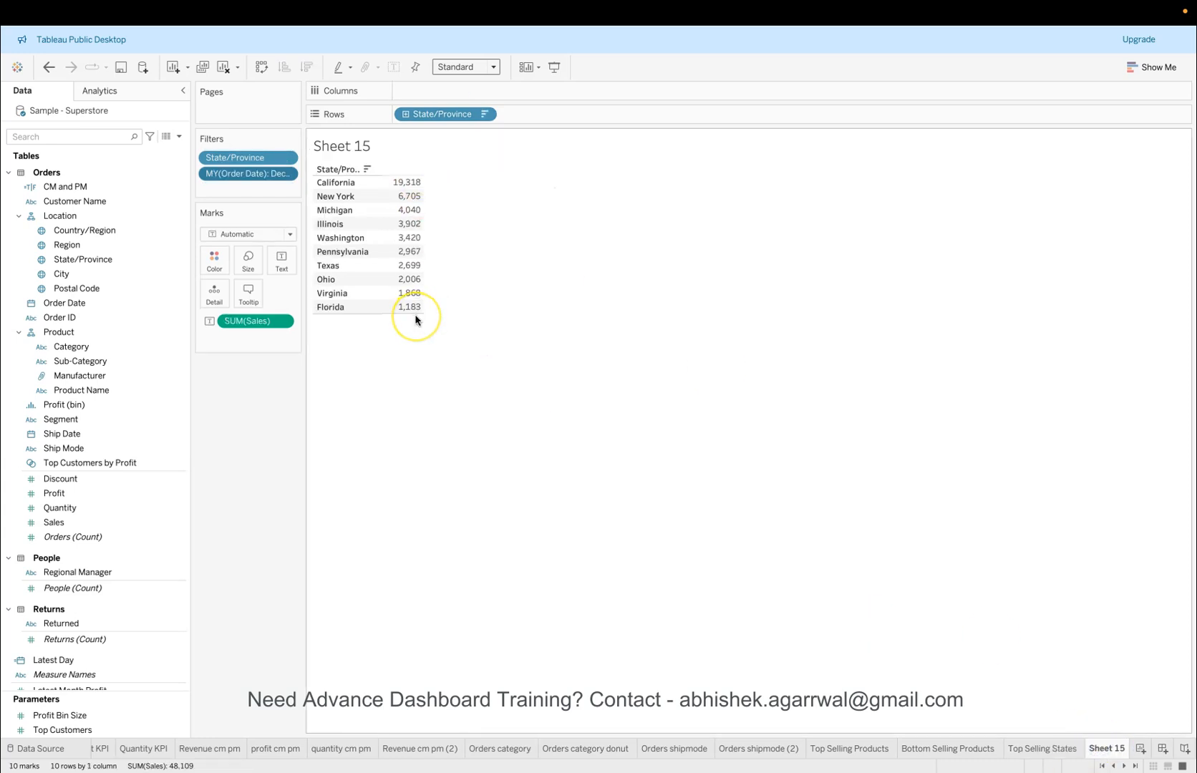
Step: Remove the Quantity and Profit measures from the Top Selling States sheet
right_click(1096, 750)
left_click(1054, 751)
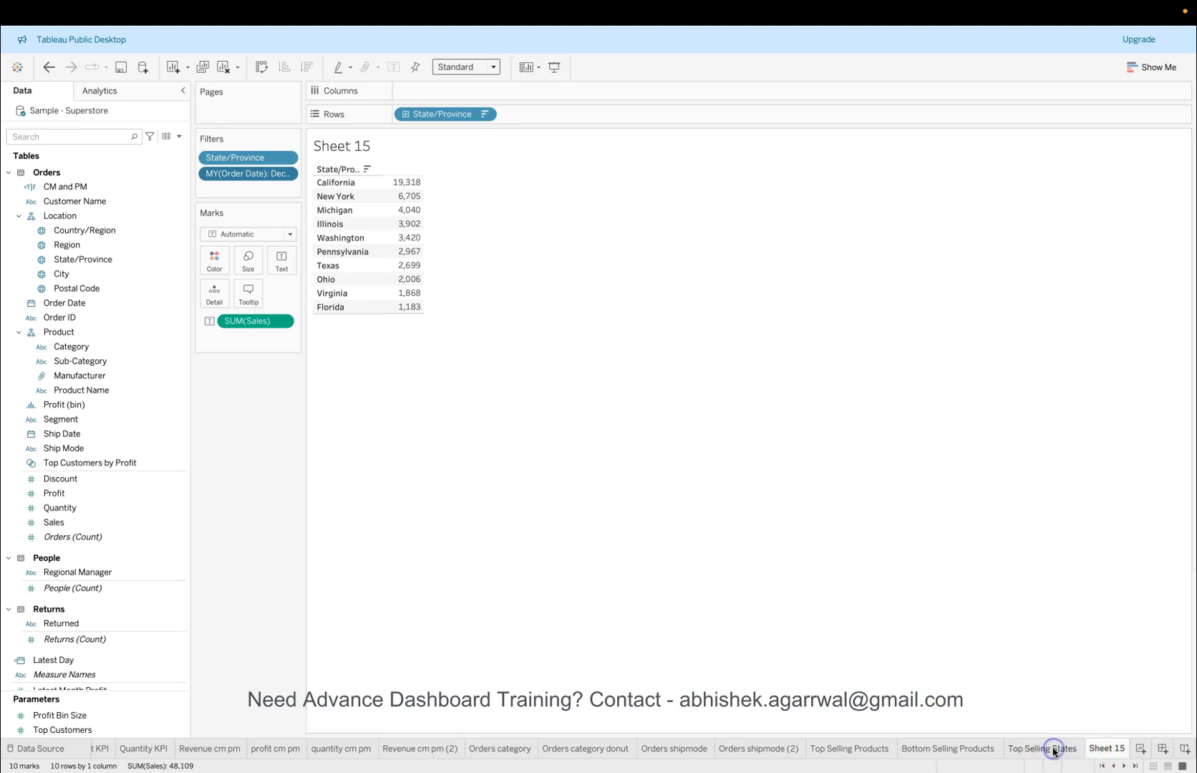
left_click_drag(283, 435, 254, 591)
left_click_drag(246, 422, 232, 693)
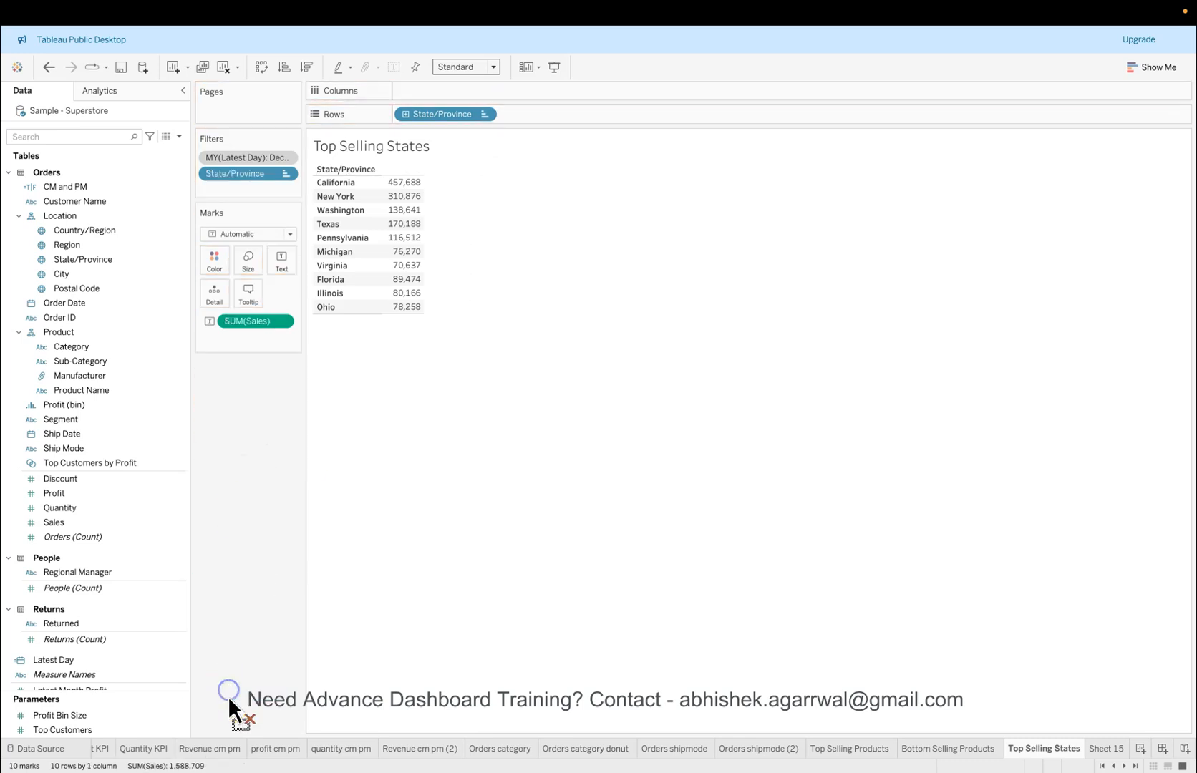
Step: Remove the State/Province and Latest Day filters from Top Selling States and sort the states by Sales in descending order
left_click_drag(243, 182, 259, 498)
left_click_drag(260, 159, 256, 563)
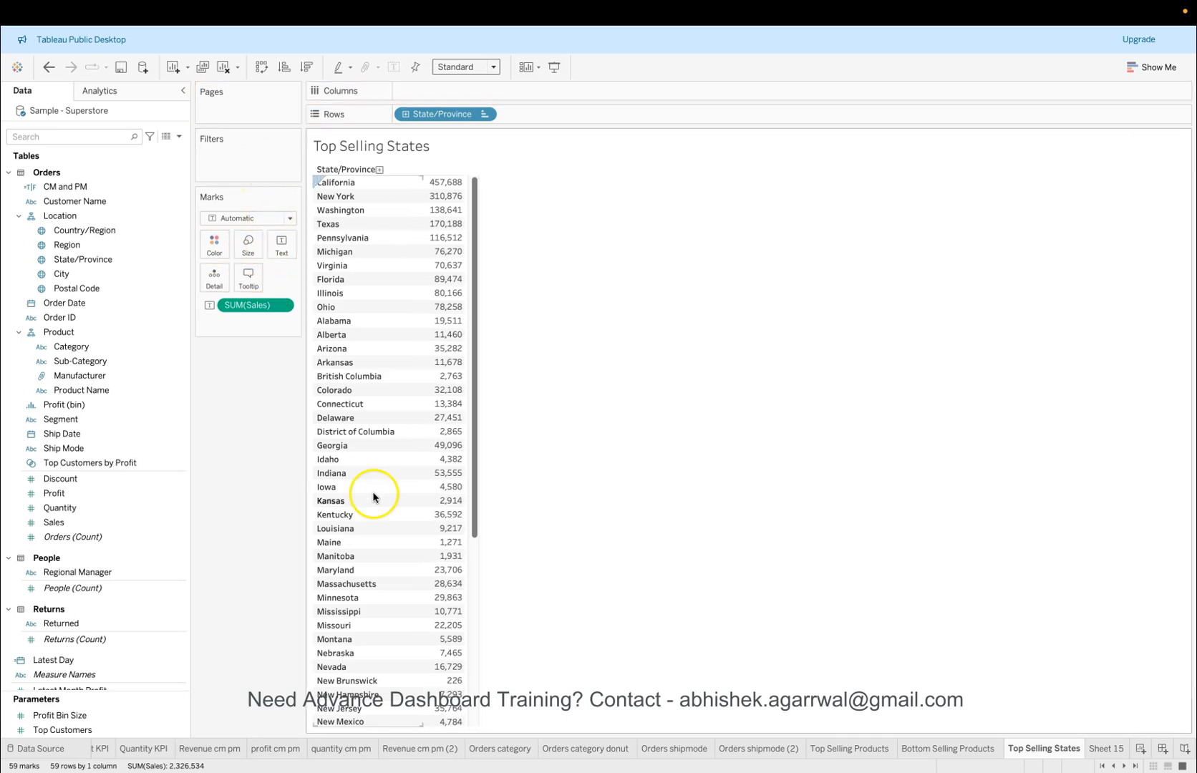
left_click(312, 68)
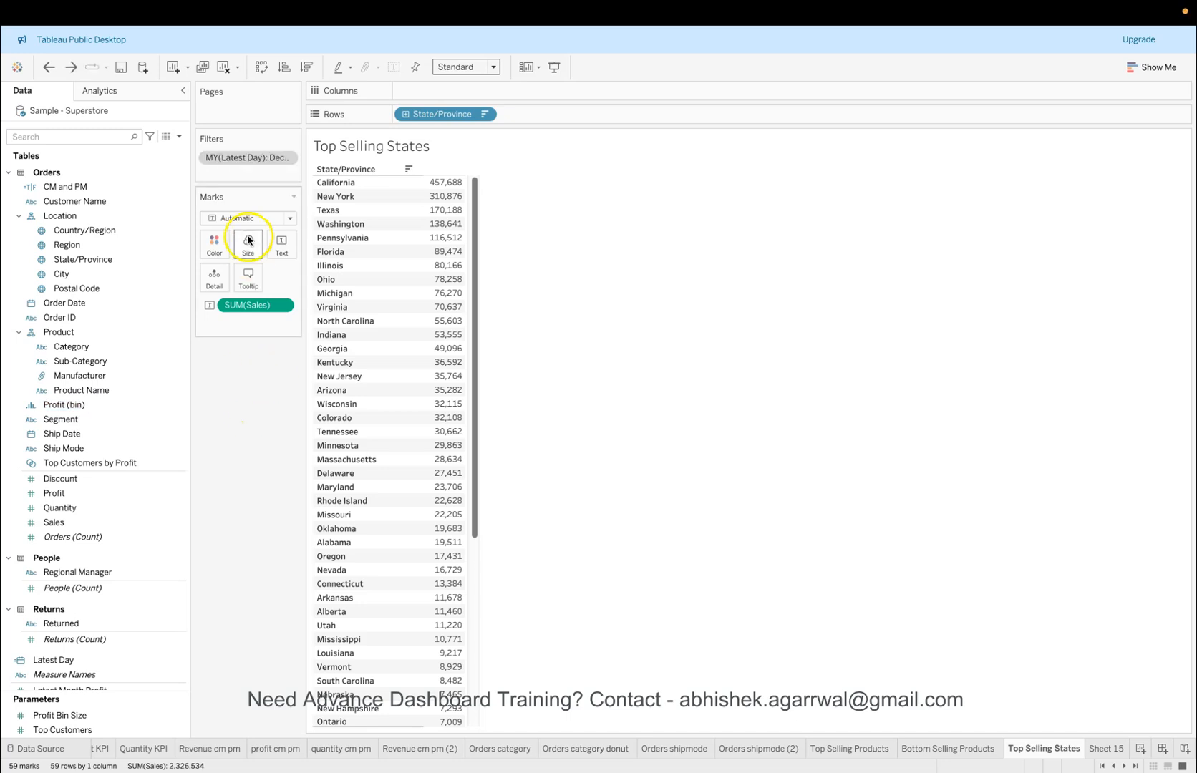
left_click_drag(258, 164, 265, 440)
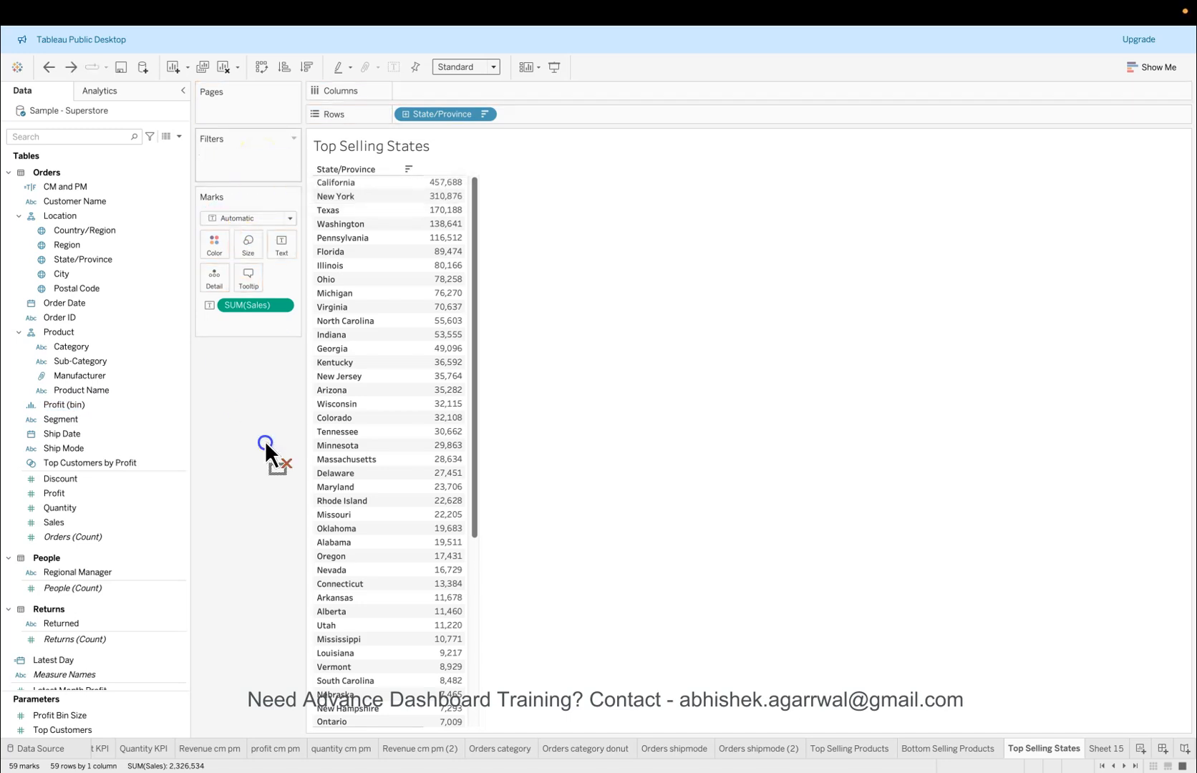
Step: Duplicate the CM and PM calculation and reduce the copy's condition to Order Date matching Latest Day in both year and month
left_click(181, 186)
left_click(223, 274)
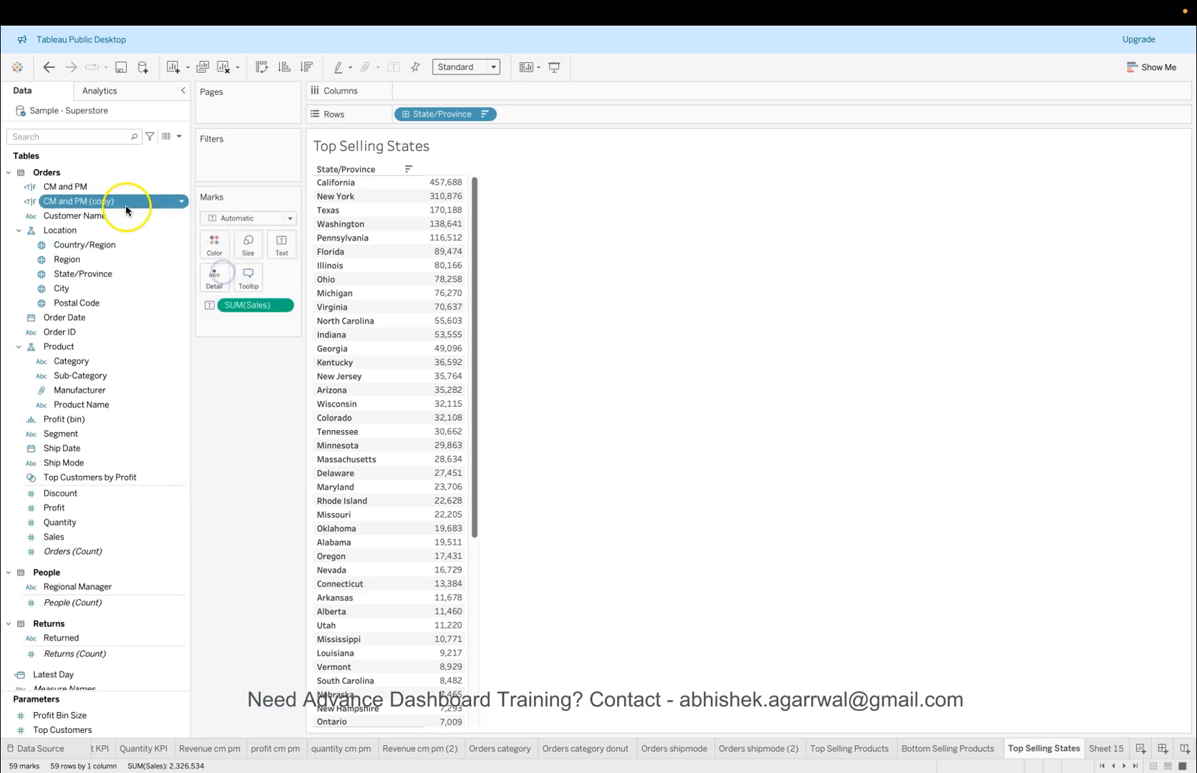
left_click(181, 201)
left_click(207, 275)
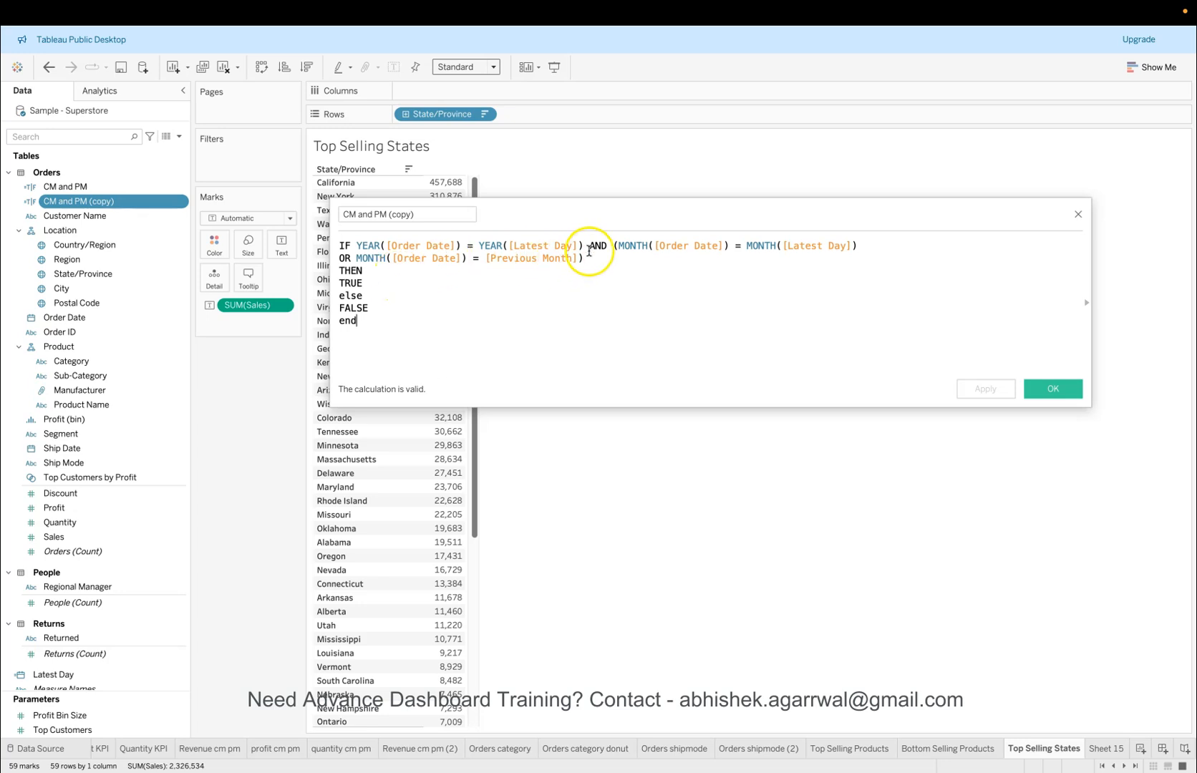
left_click(618, 246)
key("BackSpace")
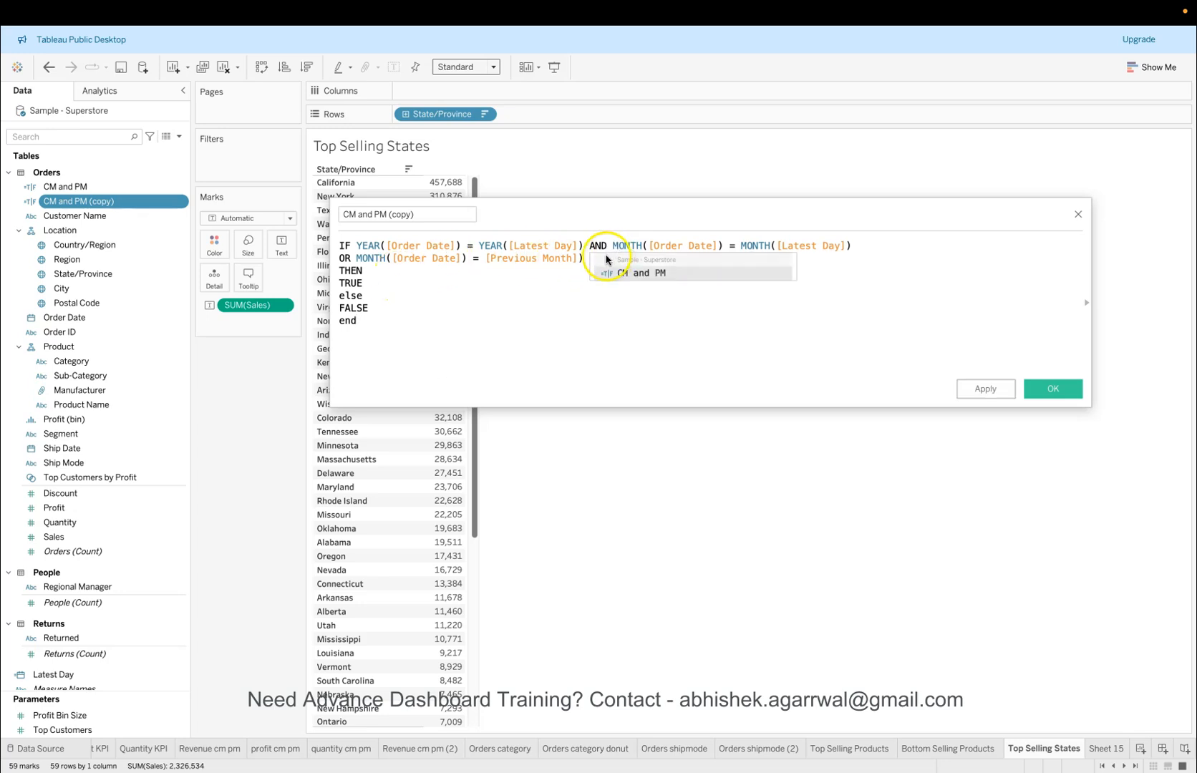
left_click(585, 258)
key("shift+Home")
key("BackSpace")
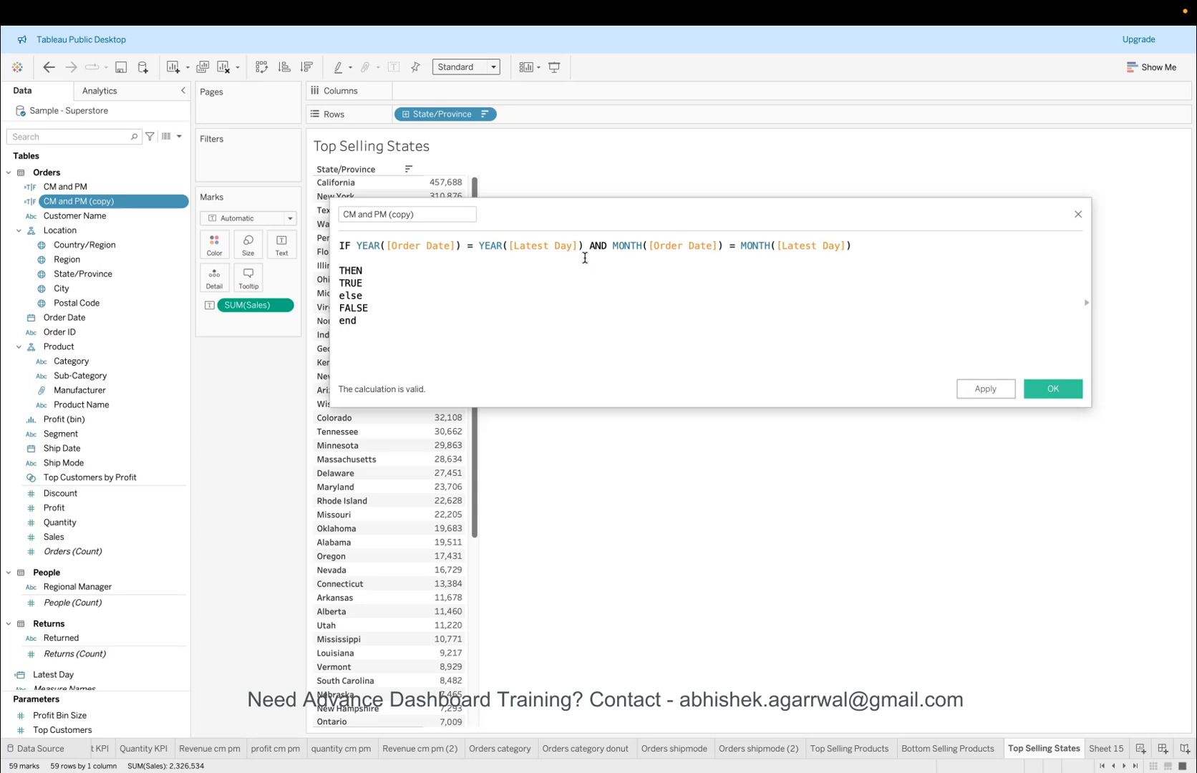
key("BackSpace")
Step: Rename the copied calculation as Latest Month and save it
left_click(418, 215)
key("ctrl+a")
type("La")
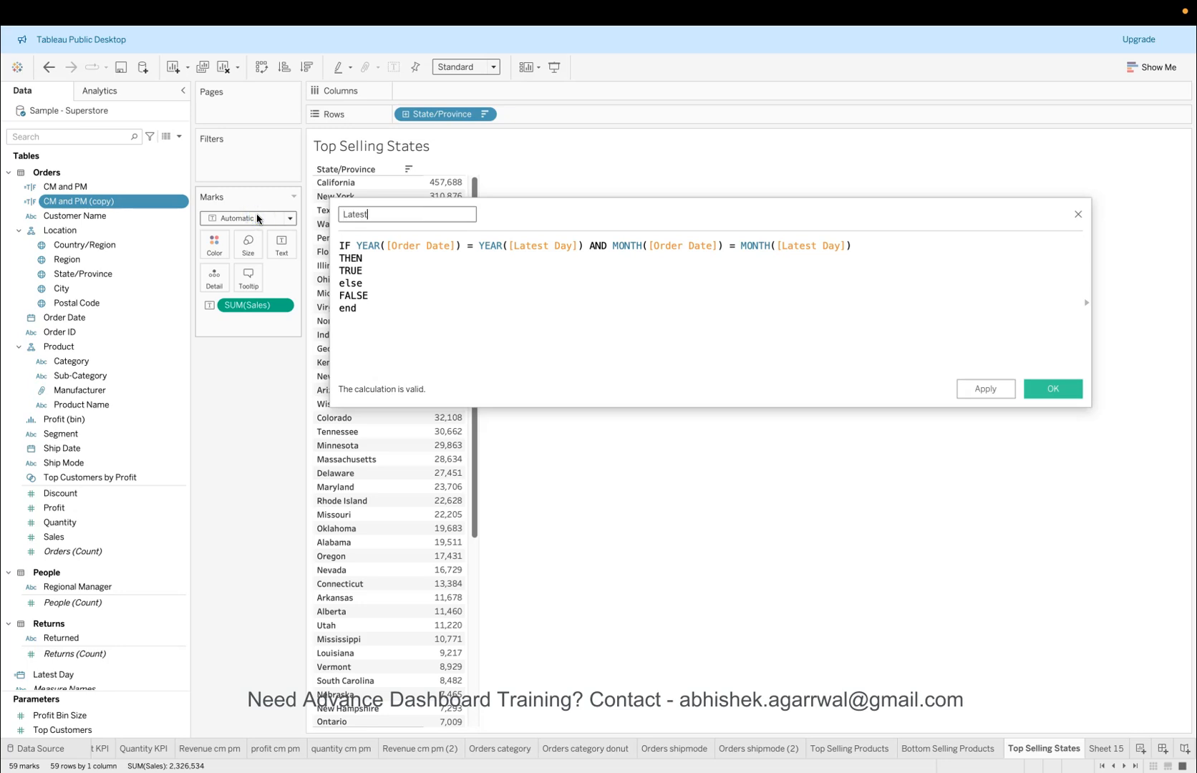
type("test Month")
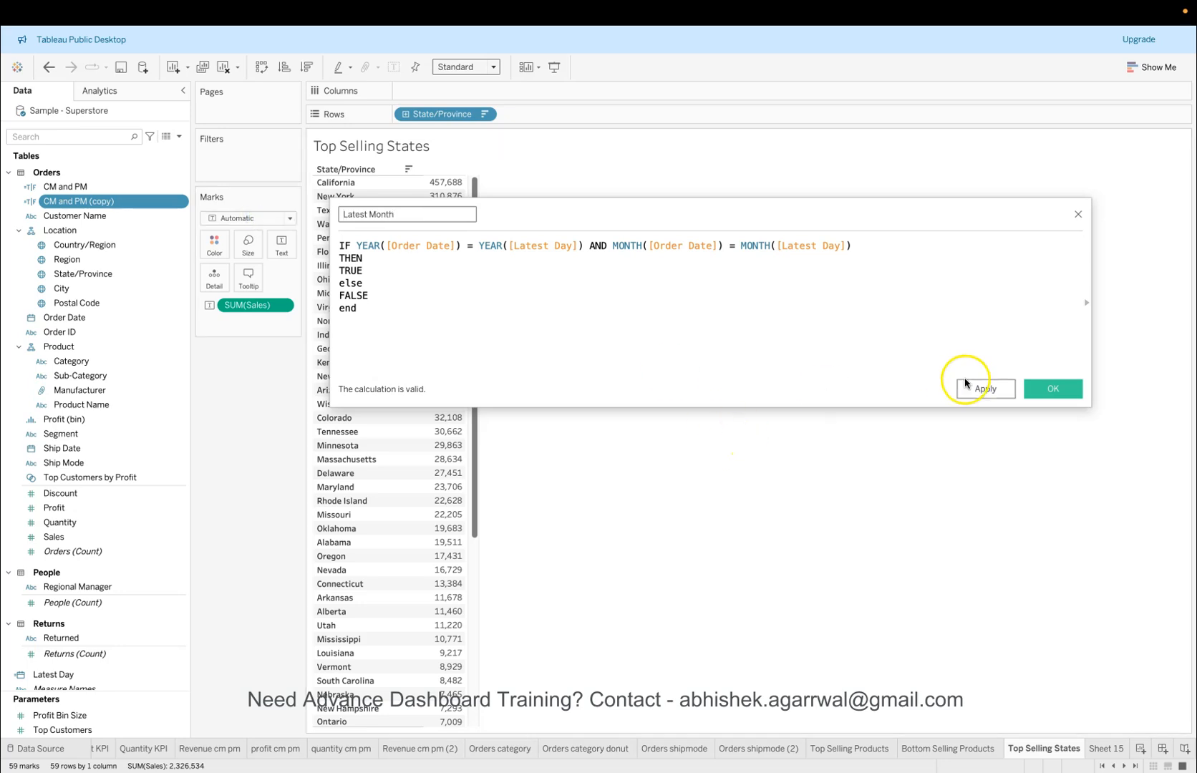
left_click(1039, 387)
Step: Filter the Top Selling States sheet on Latest Month, keeping only True
left_click_drag(106, 215, 251, 168)
left_click(473, 290)
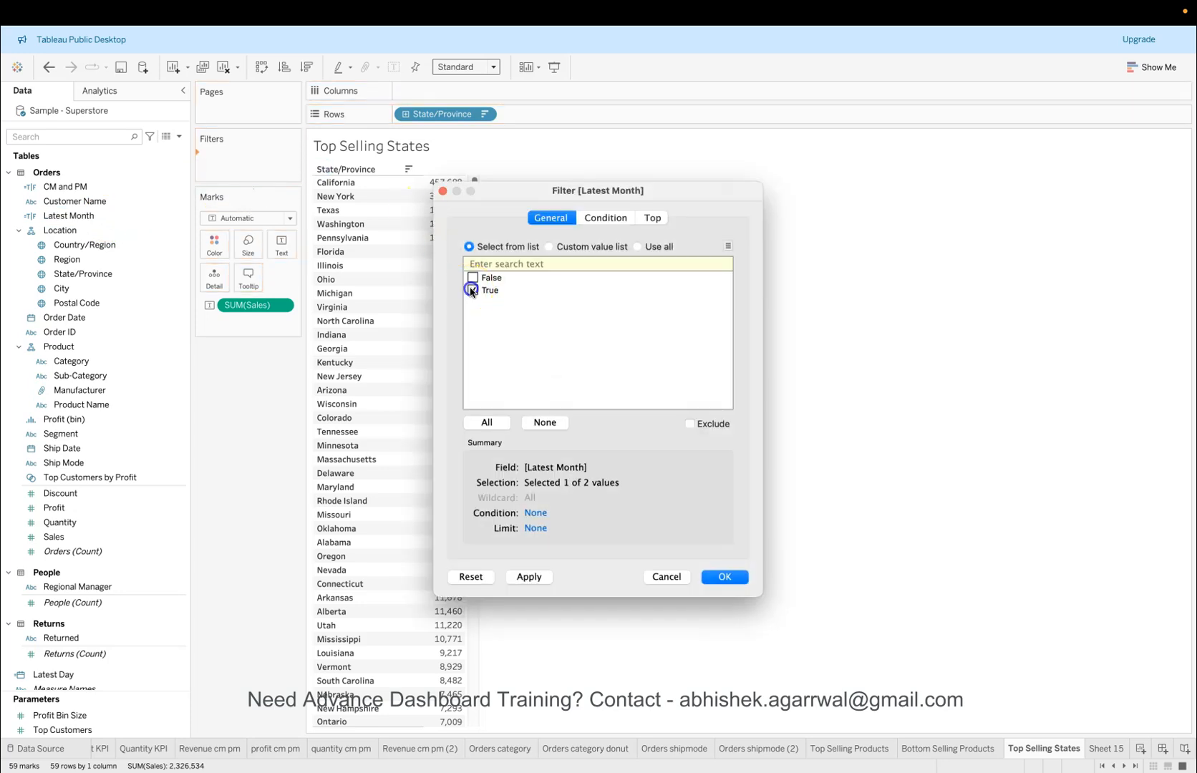
left_click(721, 577)
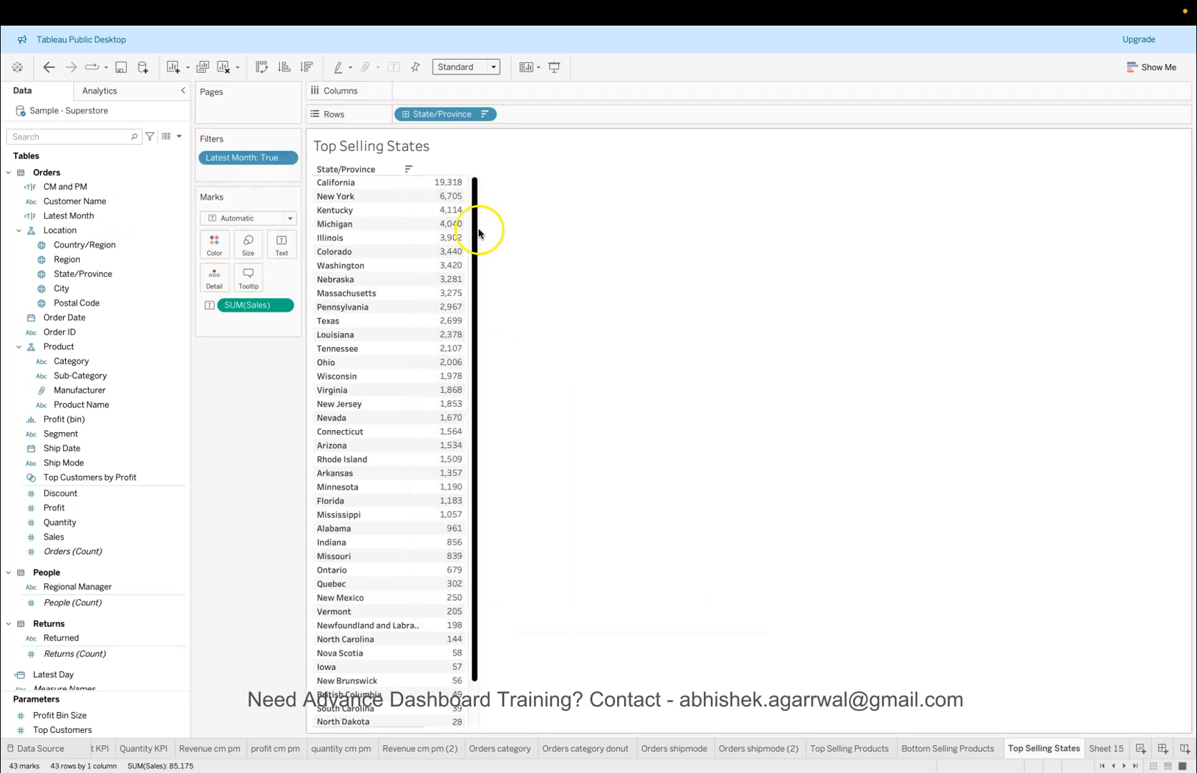
Step: Filter State/Province to the top 10 by sum of Sales
left_click(483, 114)
left_click(478, 154)
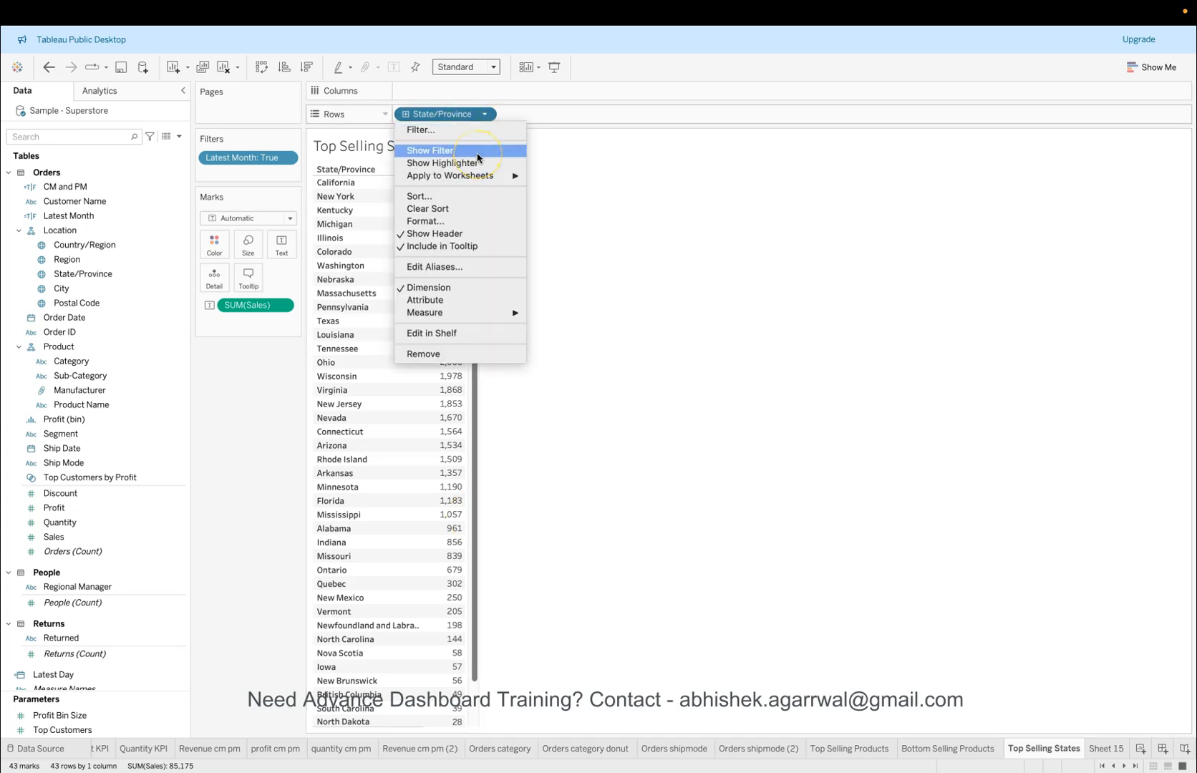
left_click(468, 130)
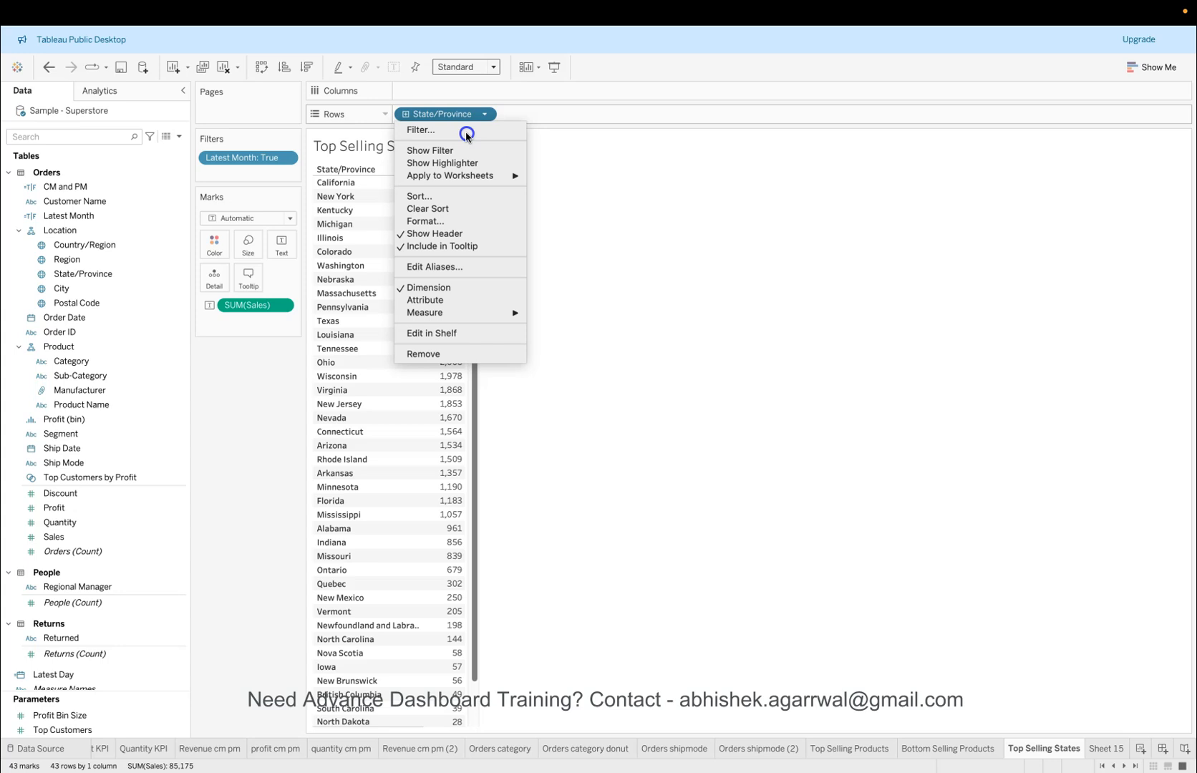
left_click(675, 225)
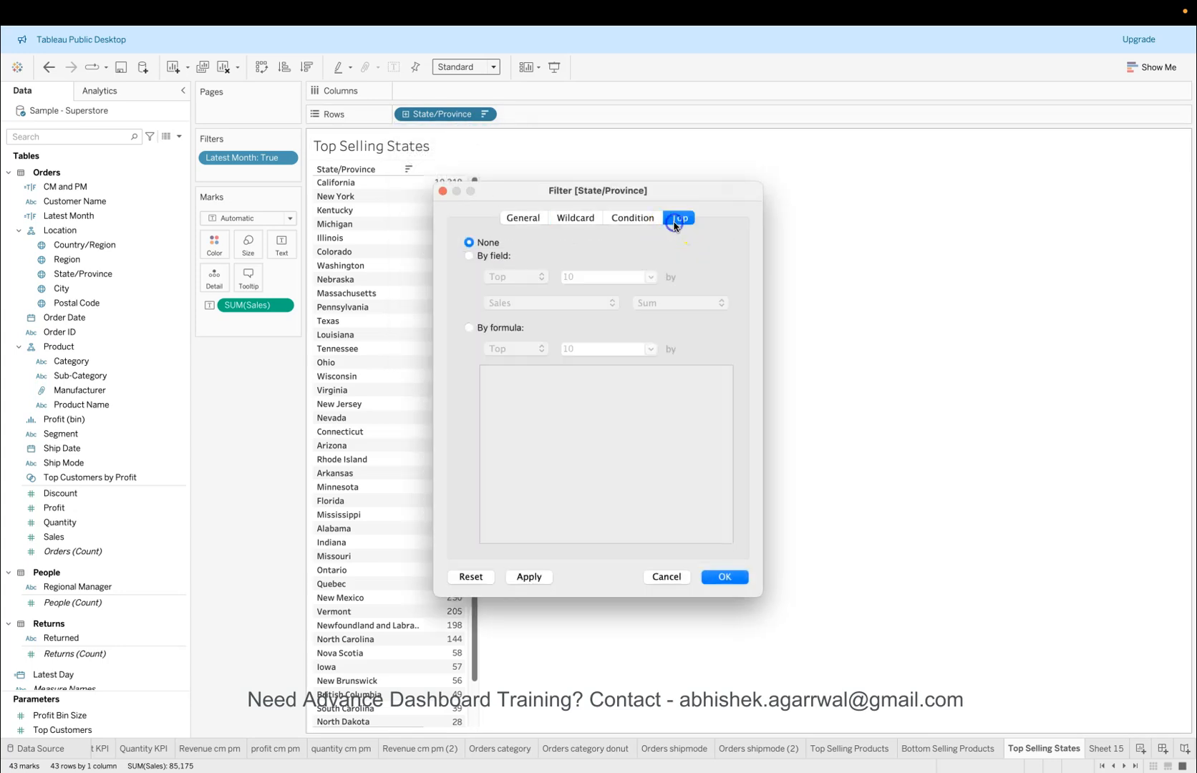
left_click(499, 263)
left_click(725, 577)
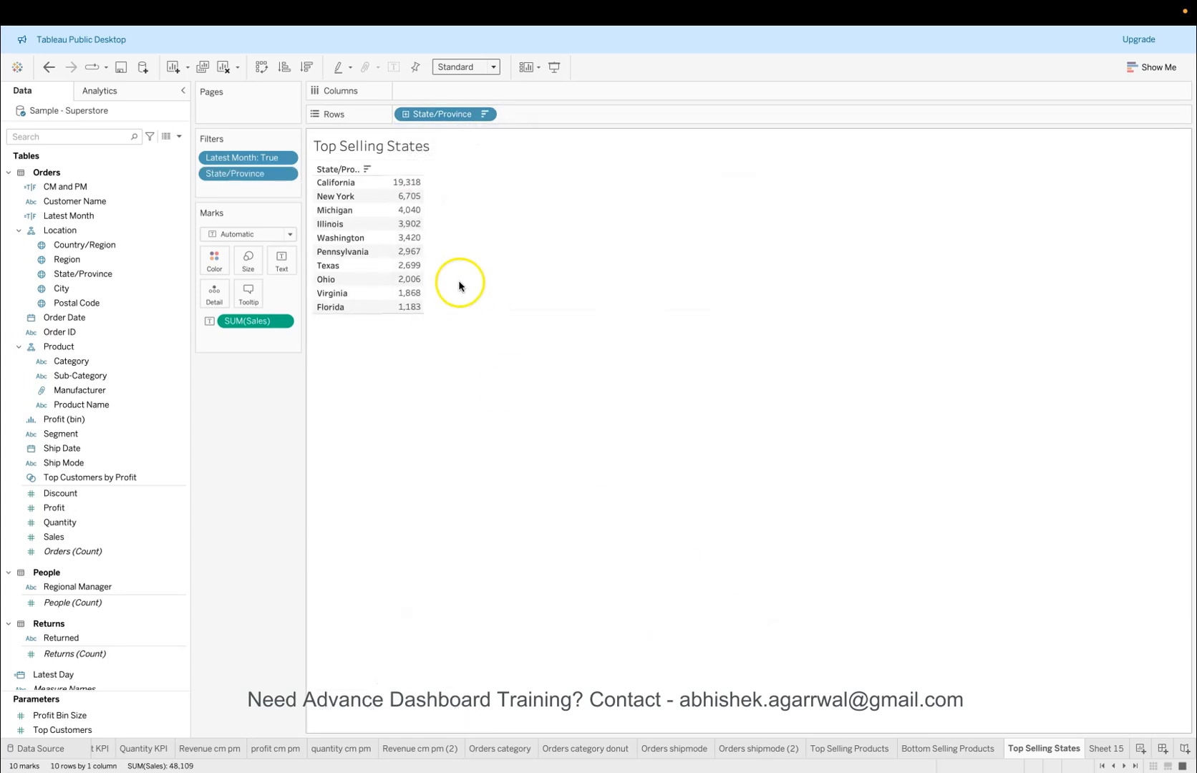
Step: Change the State/Province top filter to 5 states by sum of Sales
left_click(485, 114)
left_click(474, 127)
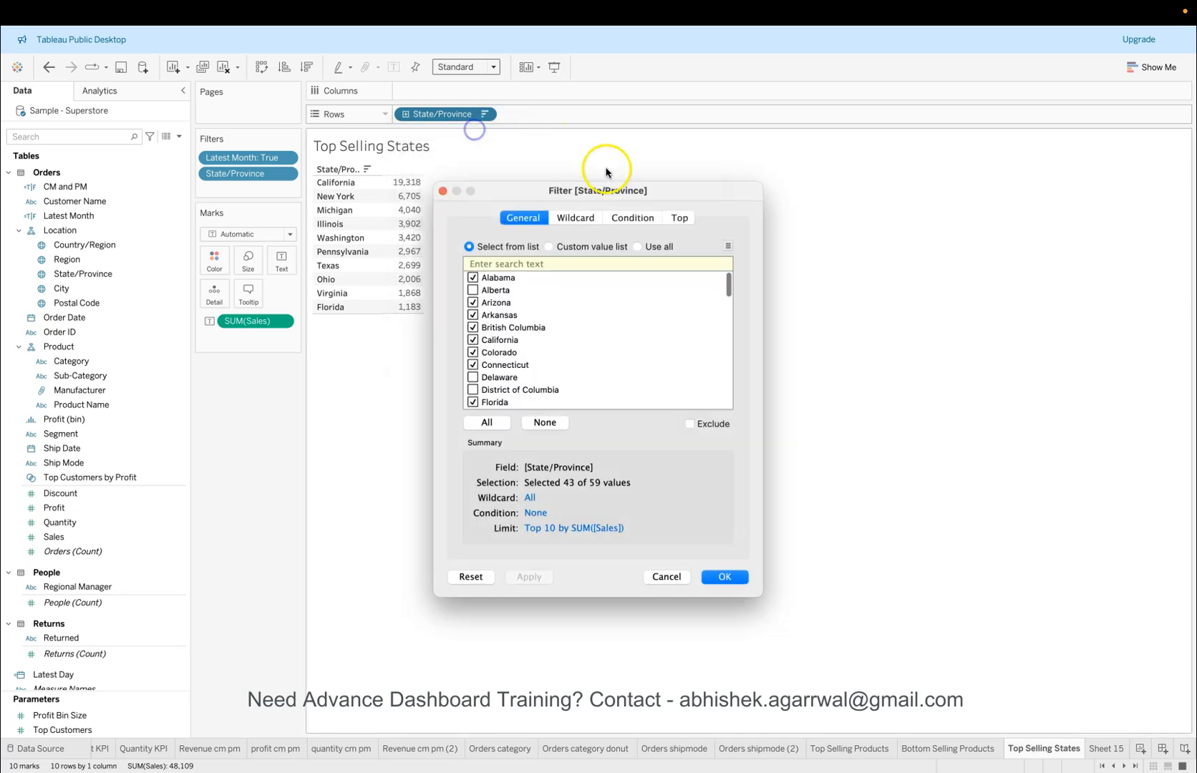
left_click(679, 218)
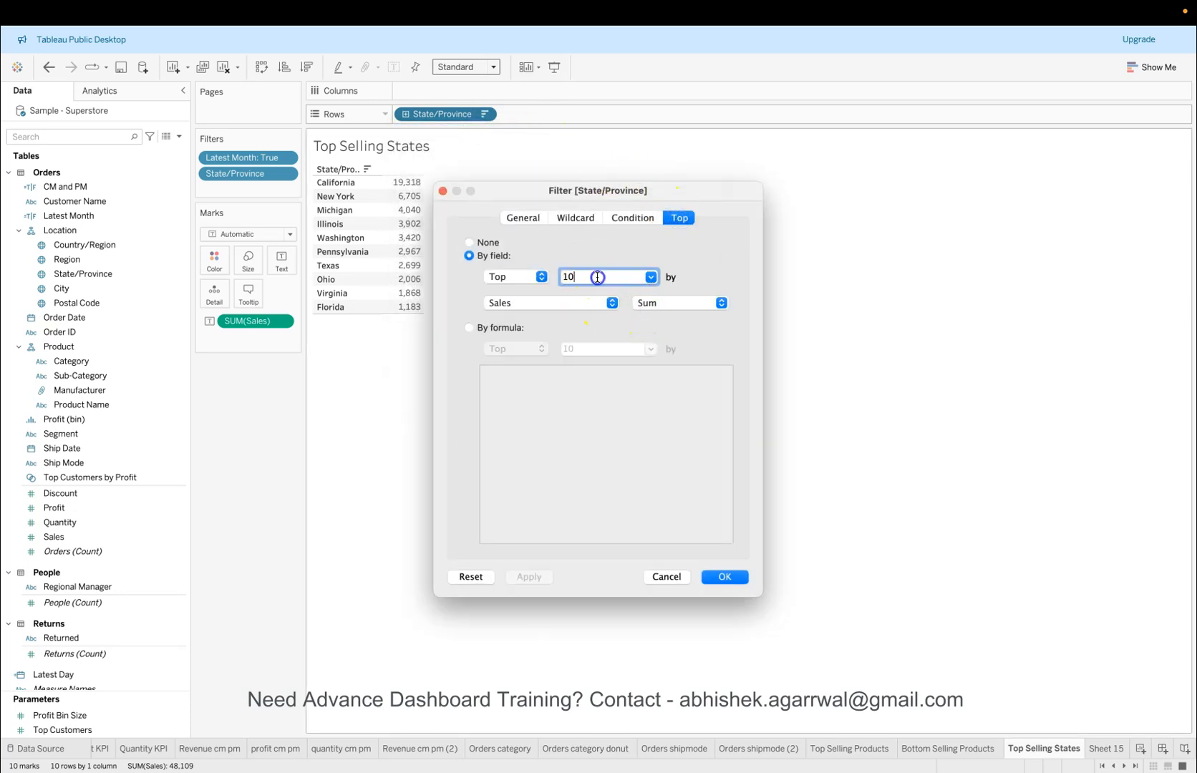
type("5")
left_click(727, 577)
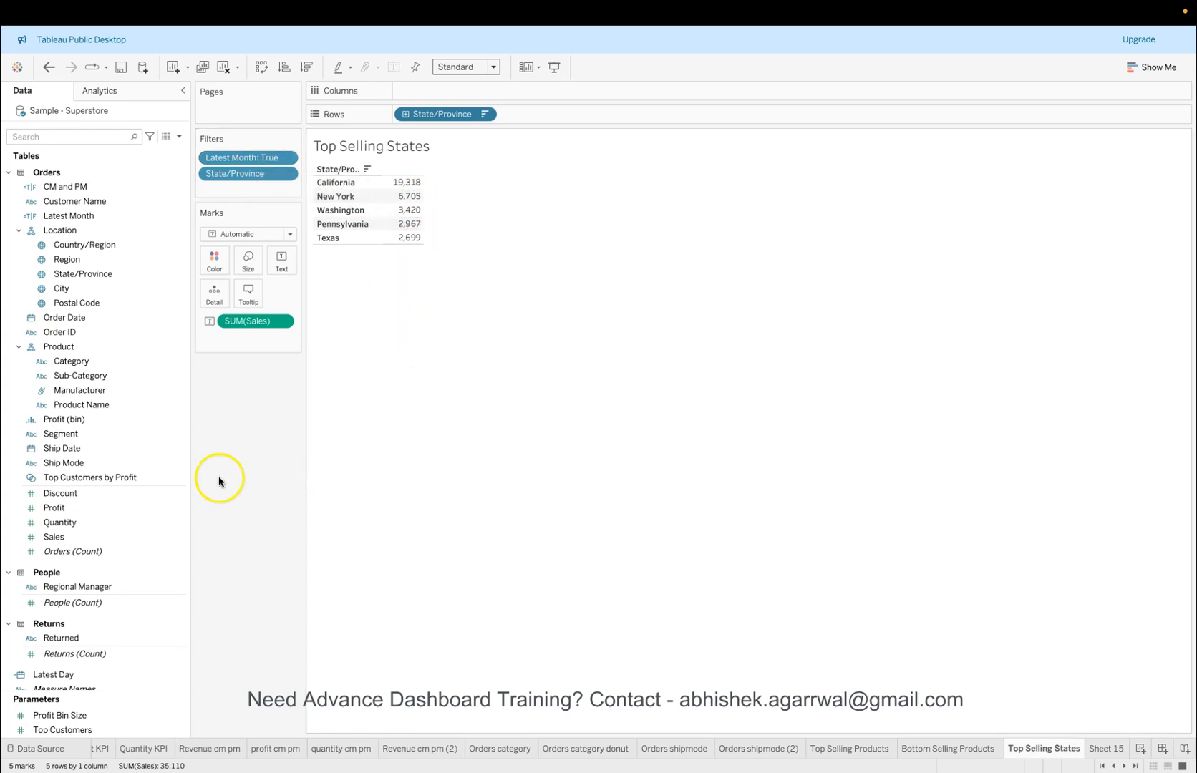
Step: Add the Profit and Quantity measures as text marks alongside Sales on Top Selling States
left_click(128, 536)
left_click_drag(107, 508, 274, 254)
left_click_drag(115, 538, 286, 259)
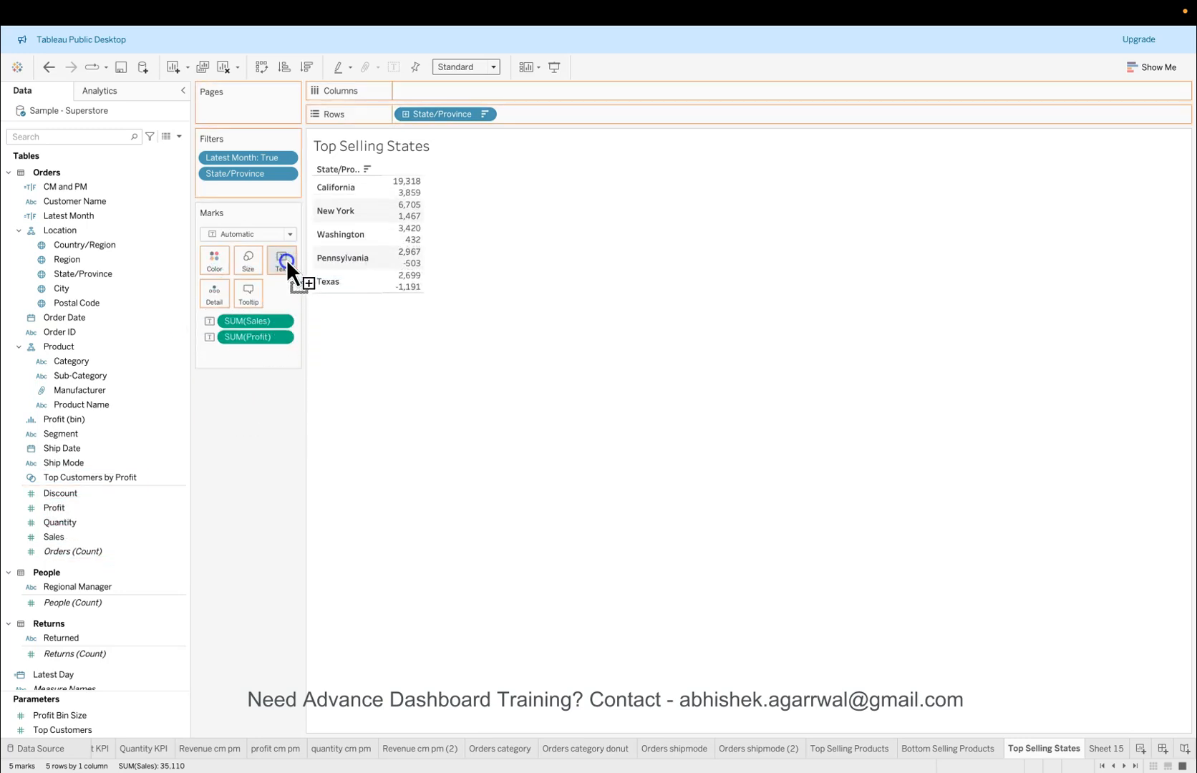
left_click(153, 502)
left_click(107, 537)
left_click_drag(106, 522, 281, 271)
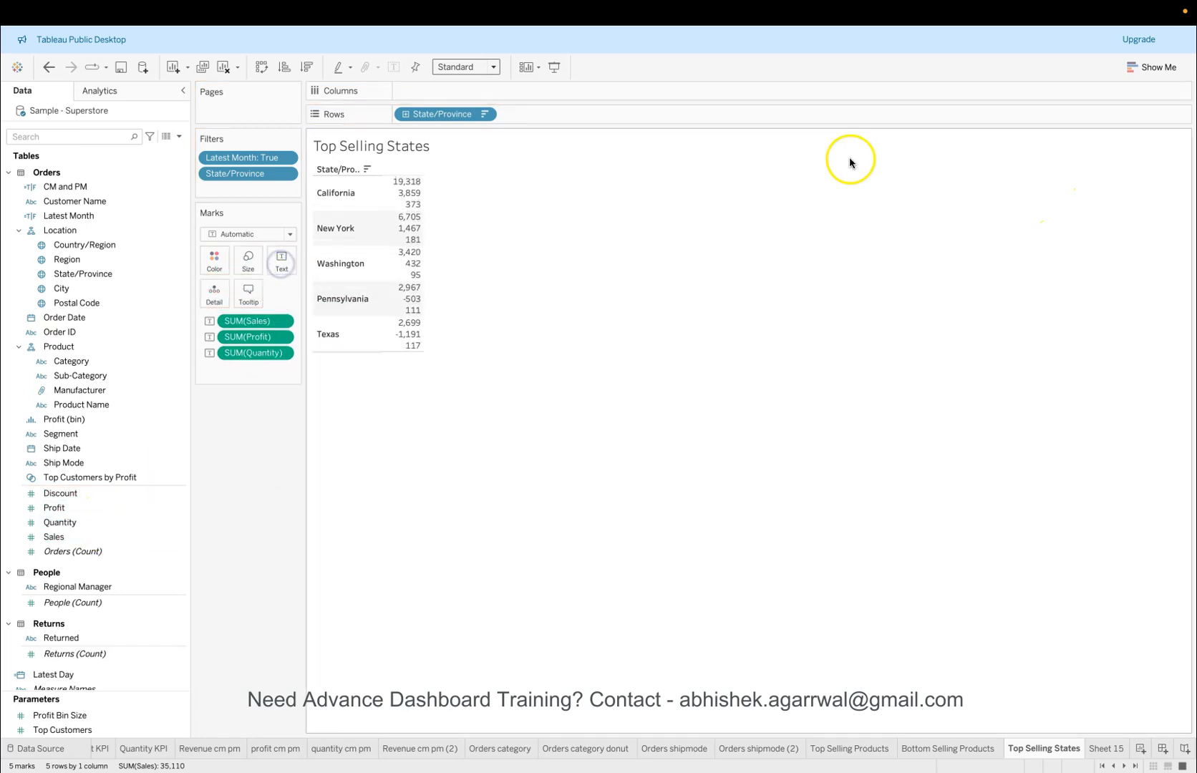
Step: Convert Top Selling States to a text table with its measures ordered Sales, Profit, Quantity
left_click(1130, 71)
left_click(1085, 106)
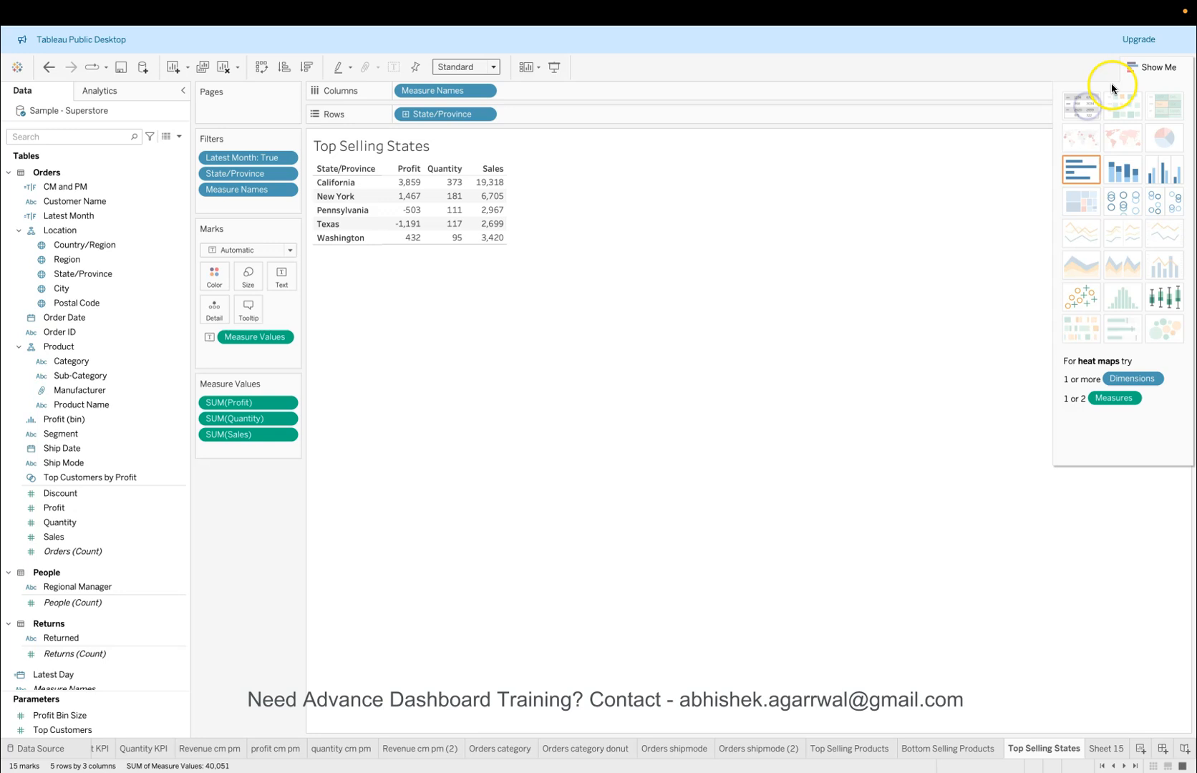
left_click(1143, 68)
left_click_drag(247, 429, 253, 395)
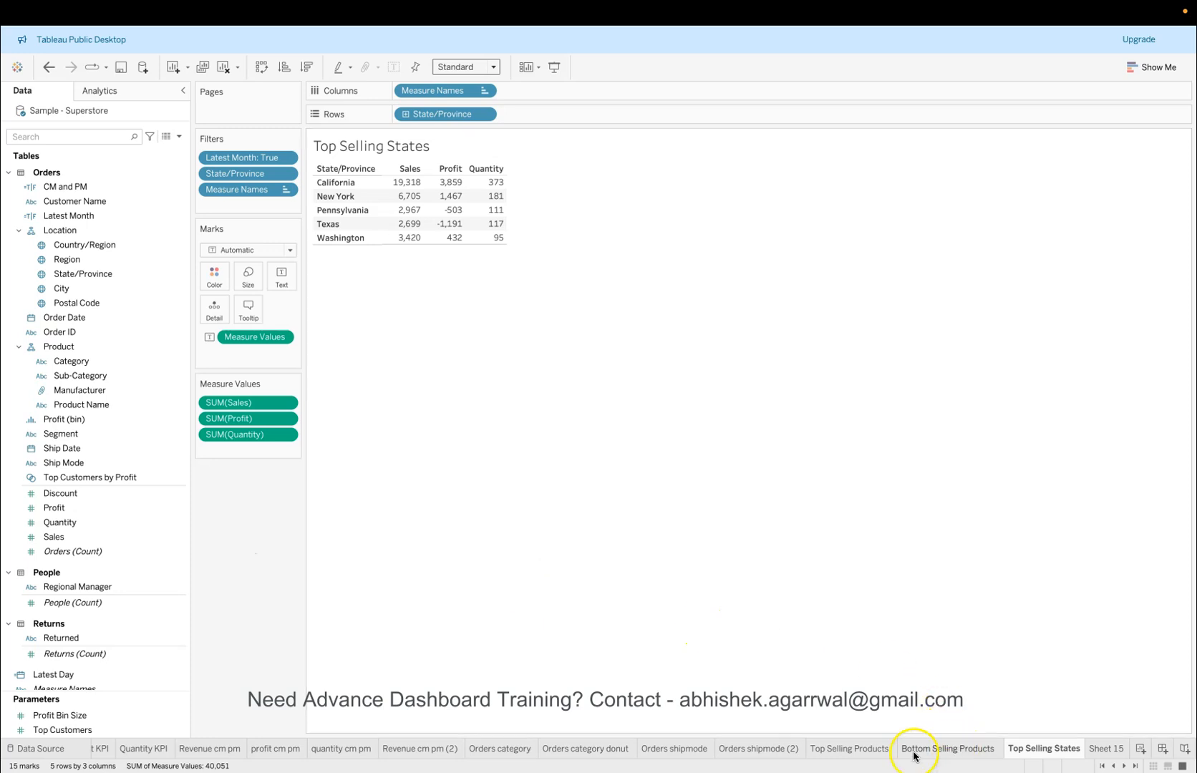
Step: On the Top Selling Products sheet, replace the filter accompanying Product Name with Latest Month set to True
left_click(881, 750)
left_click_drag(255, 154, 256, 471)
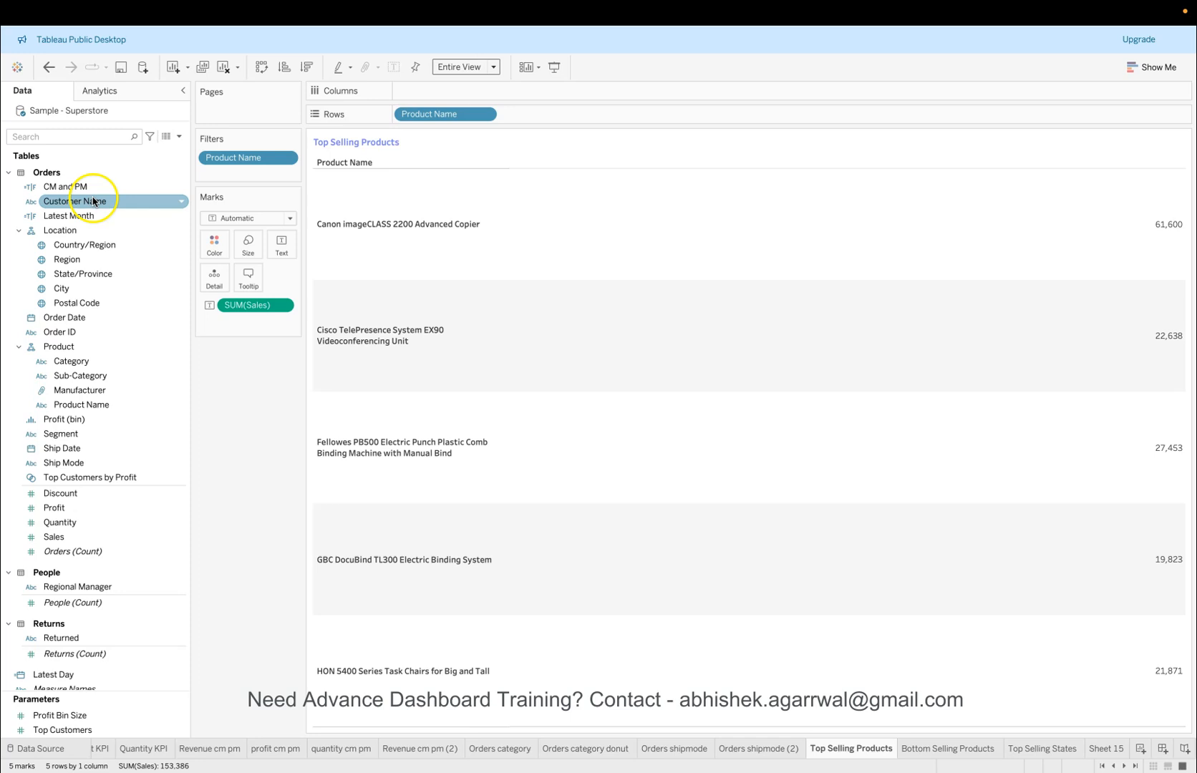
left_click_drag(71, 216, 231, 172)
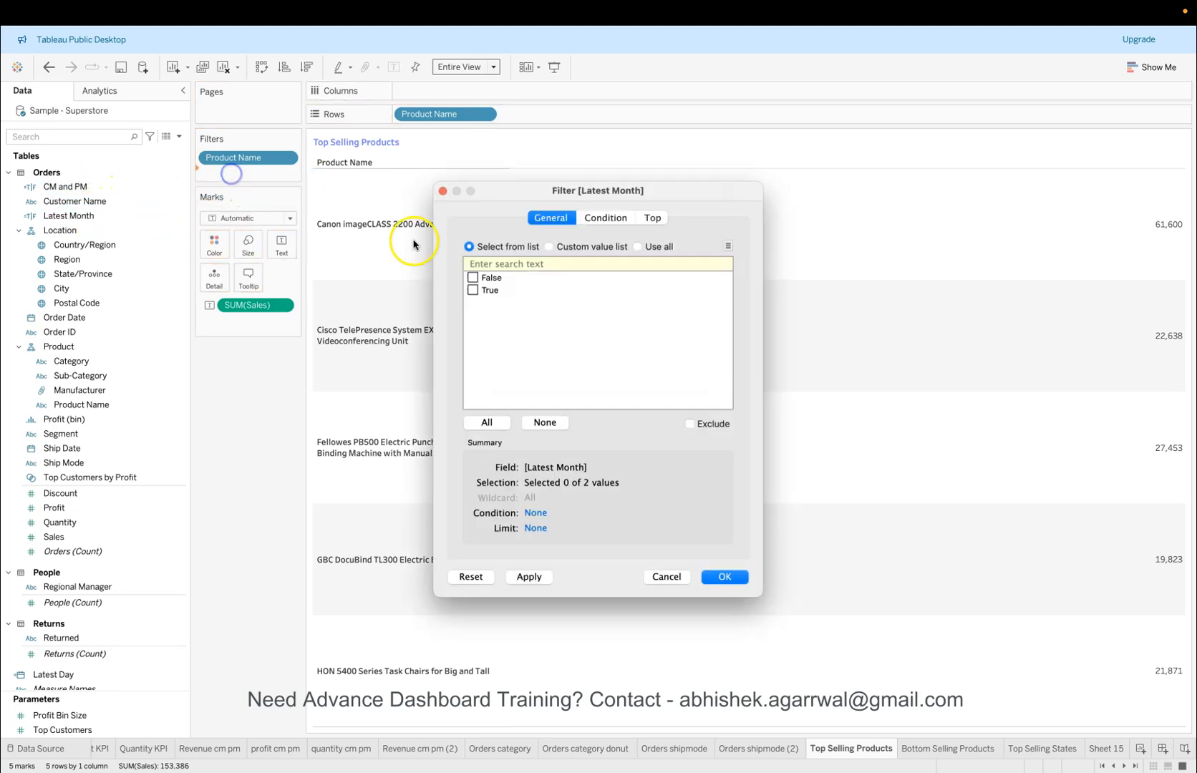
left_click(725, 576)
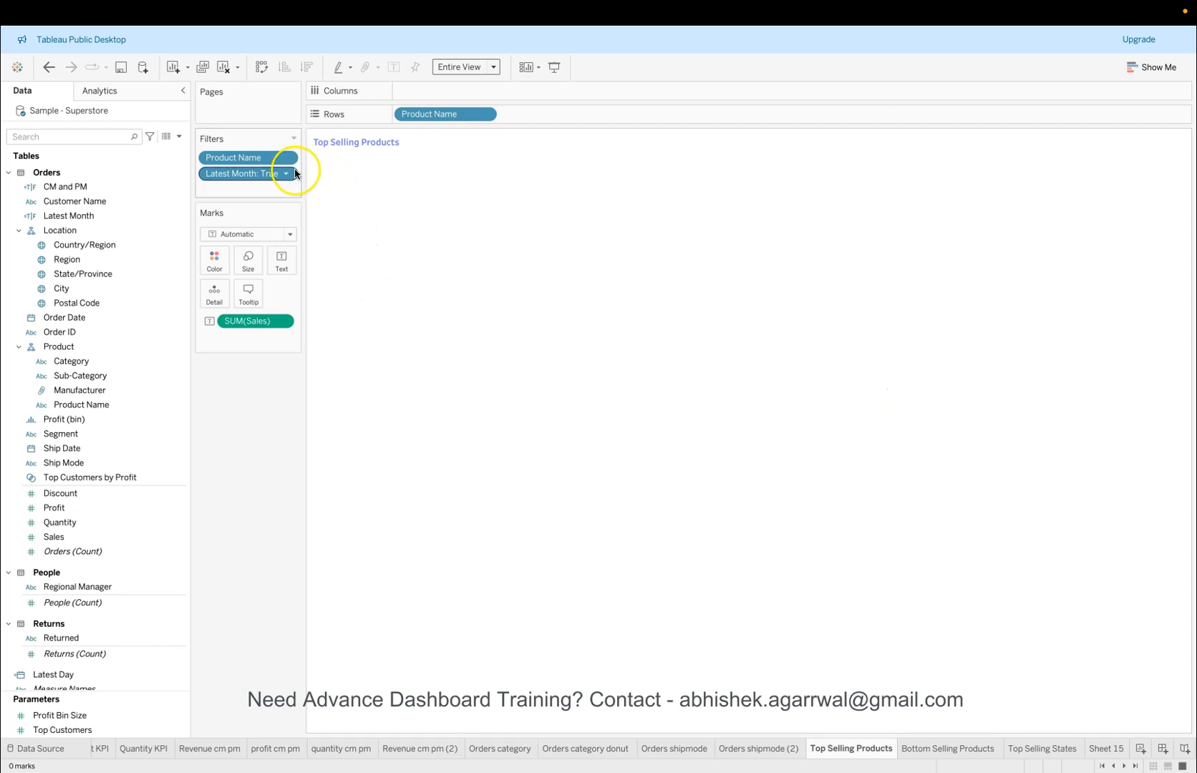
Step: Remove the existing Product Name filter and recreate it as the top 5 products by sum of Sales
left_click_drag(275, 157, 275, 488)
left_click(476, 116)
left_click(476, 116)
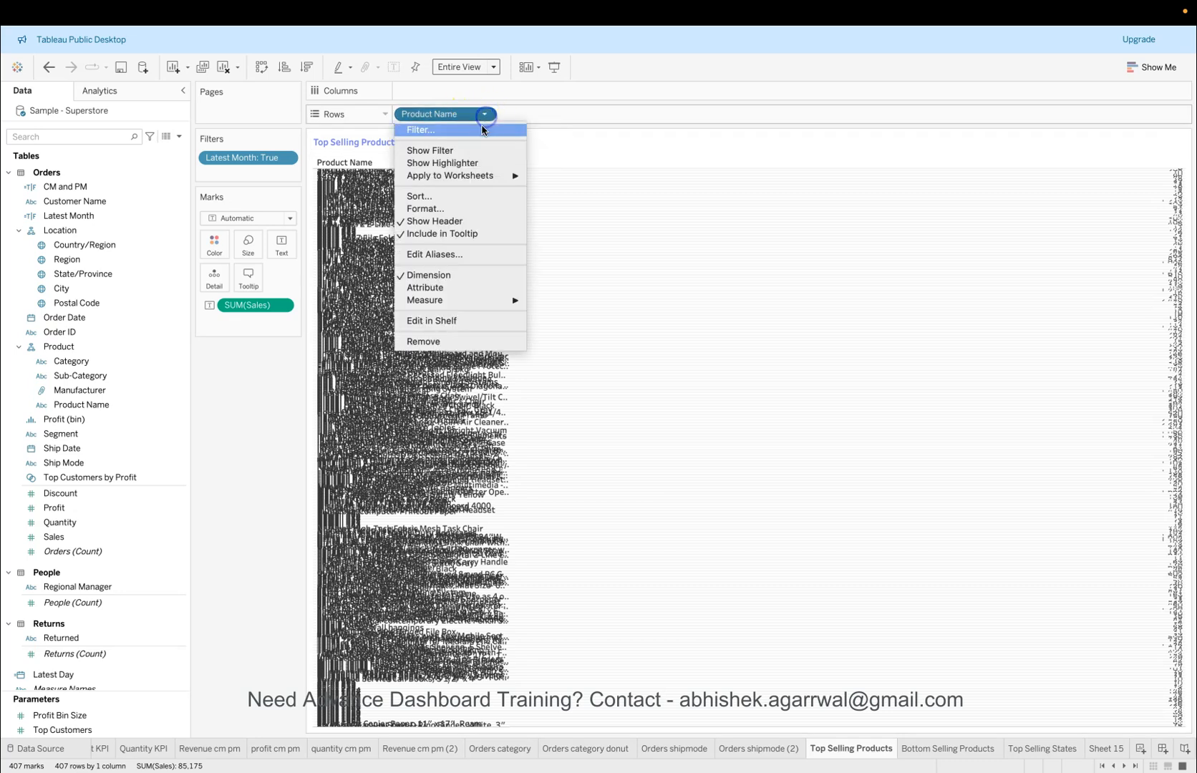
left_click(481, 129)
left_click(675, 218)
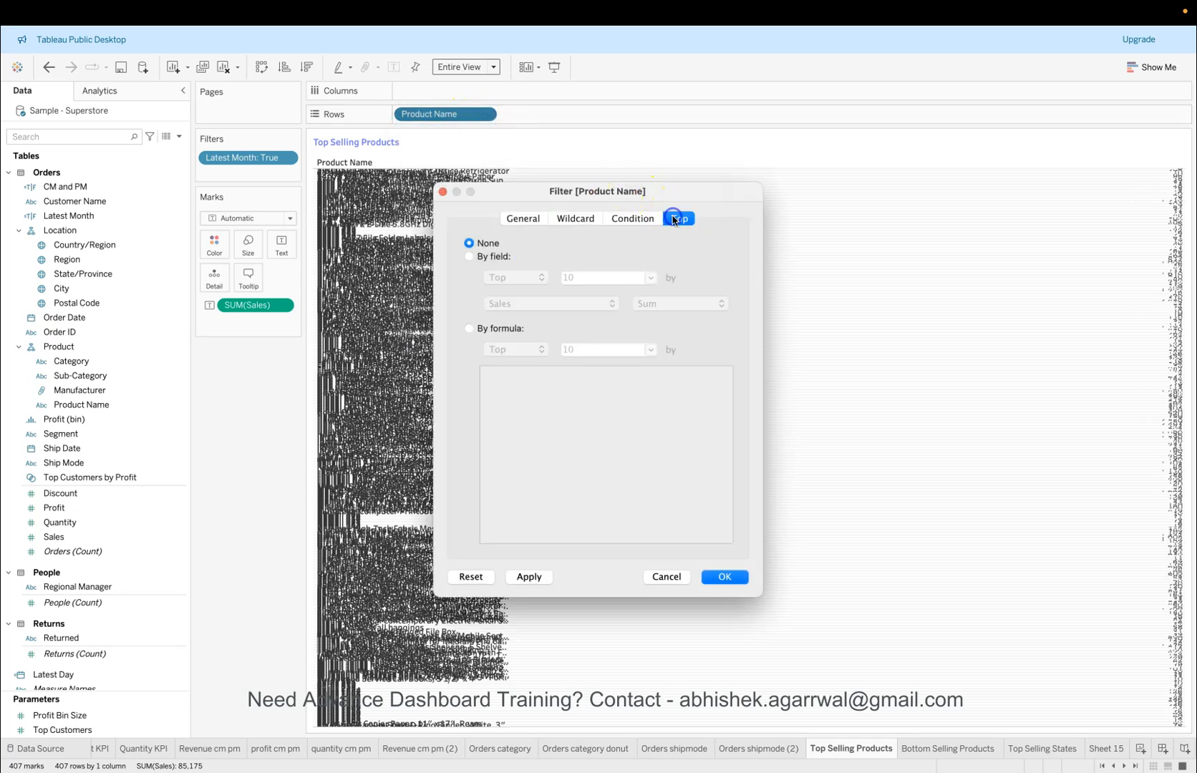
left_click(476, 258)
left_click(580, 275)
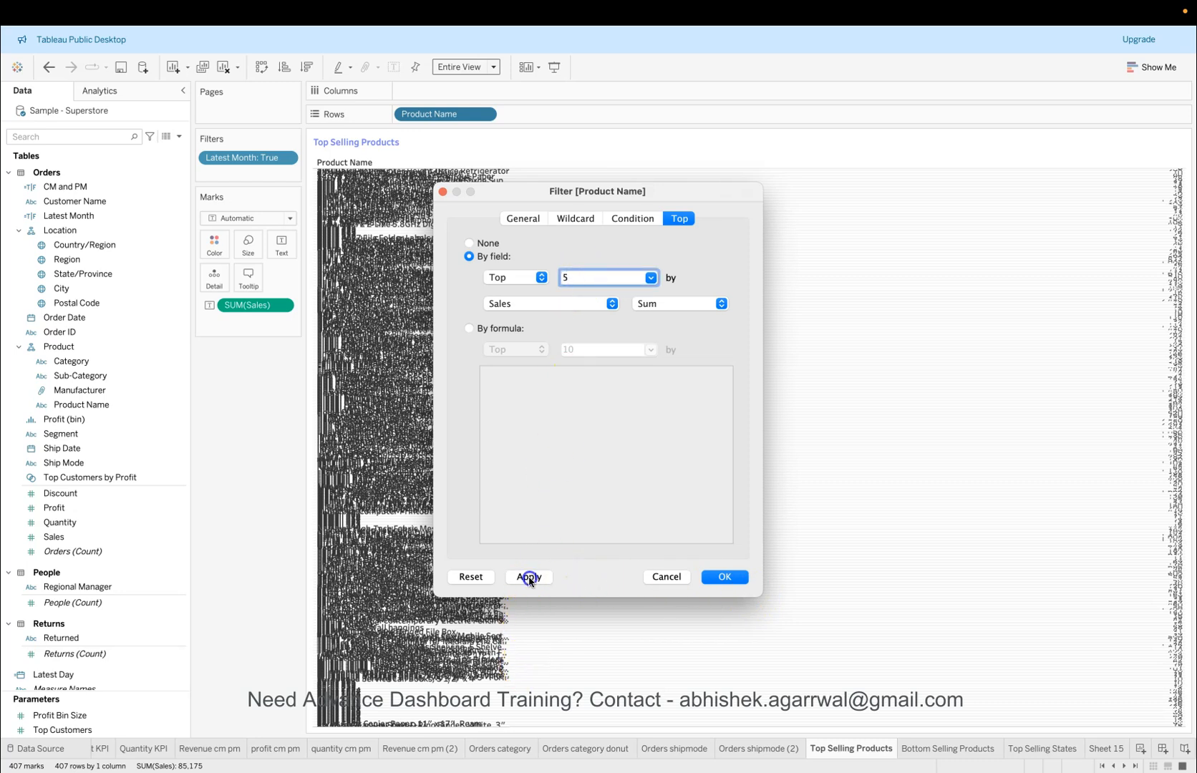
left_click(530, 578)
left_click(724, 577)
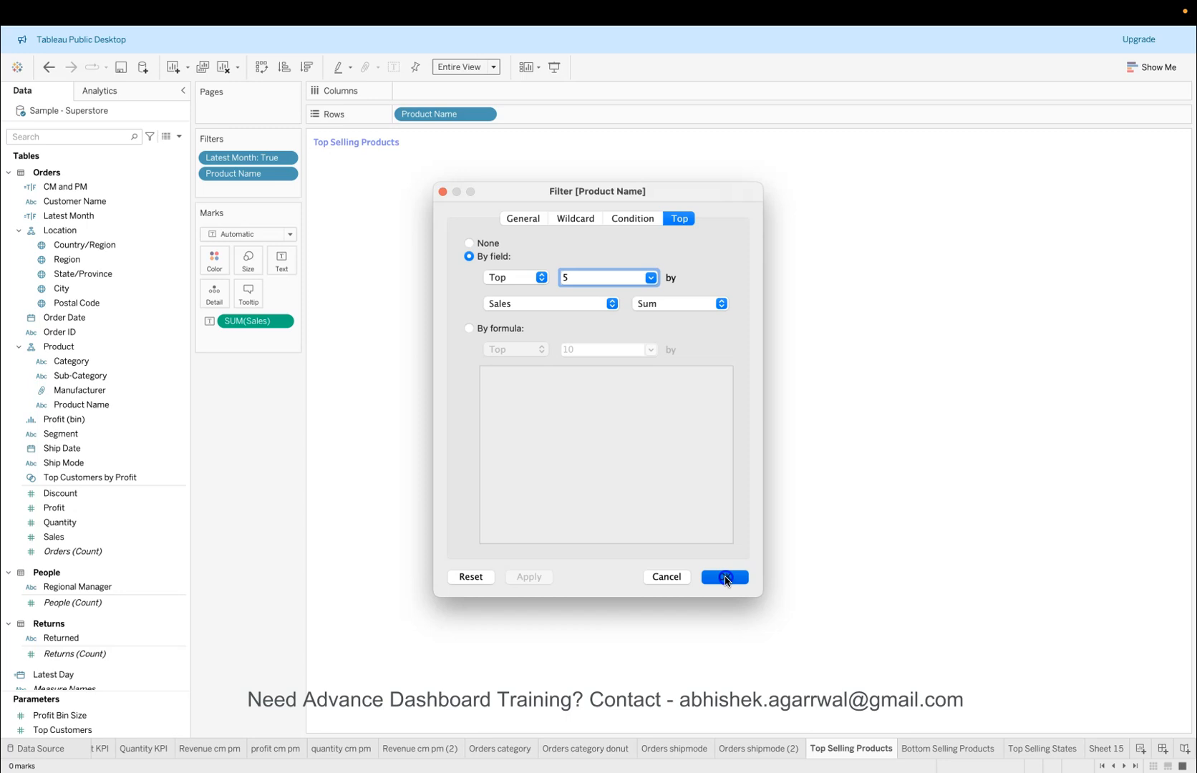
Step: Try the Product Name filter as a context filter, check the resulting products, and take it back out of context
left_click(287, 174)
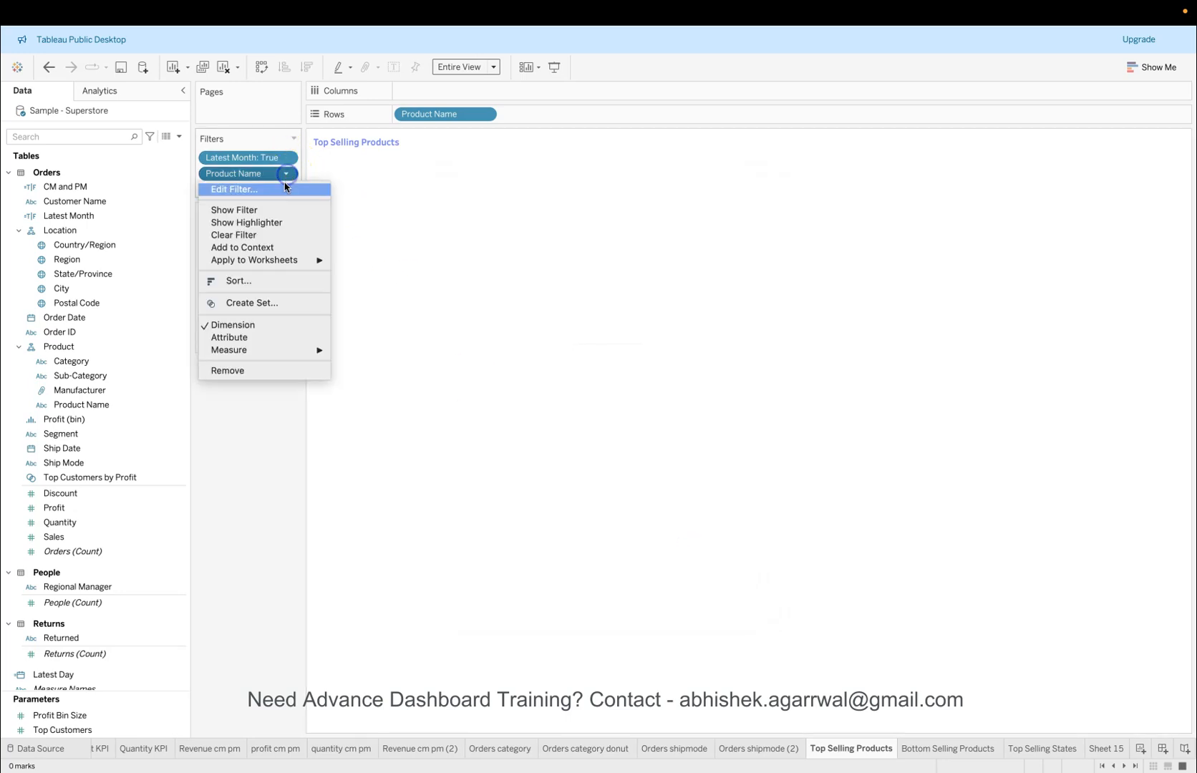
left_click(279, 247)
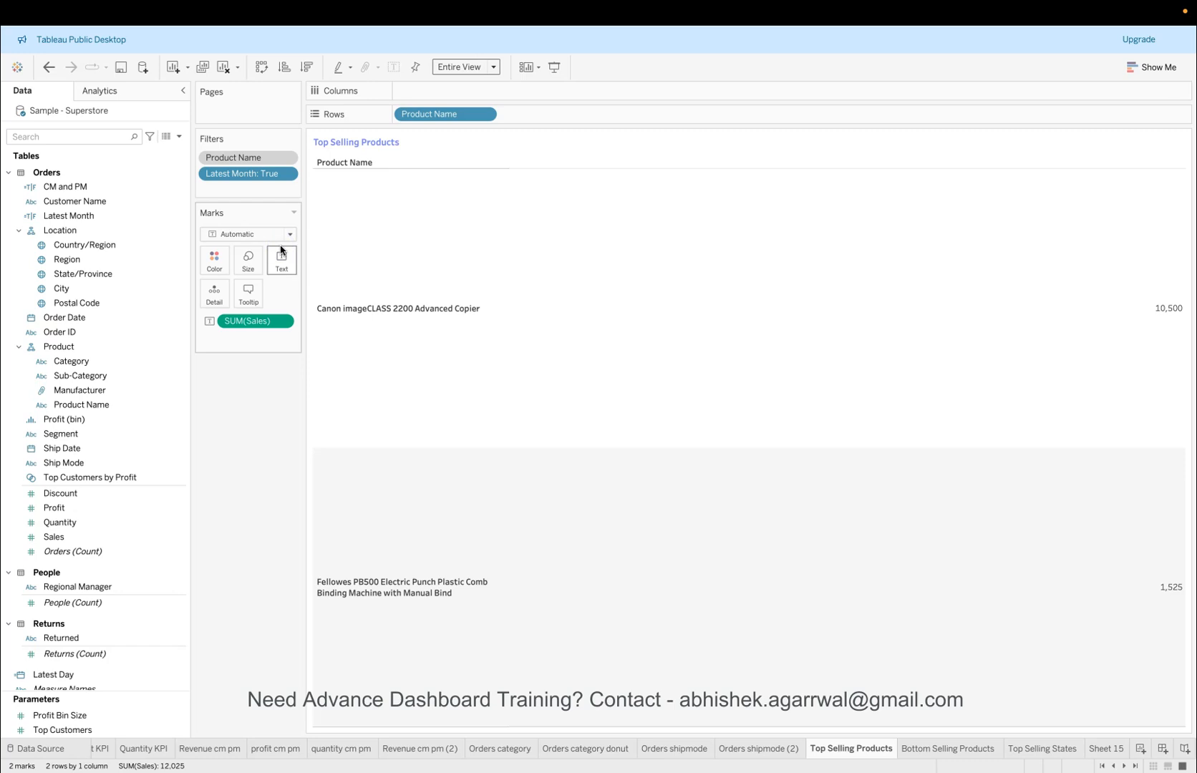
left_click(569, 410)
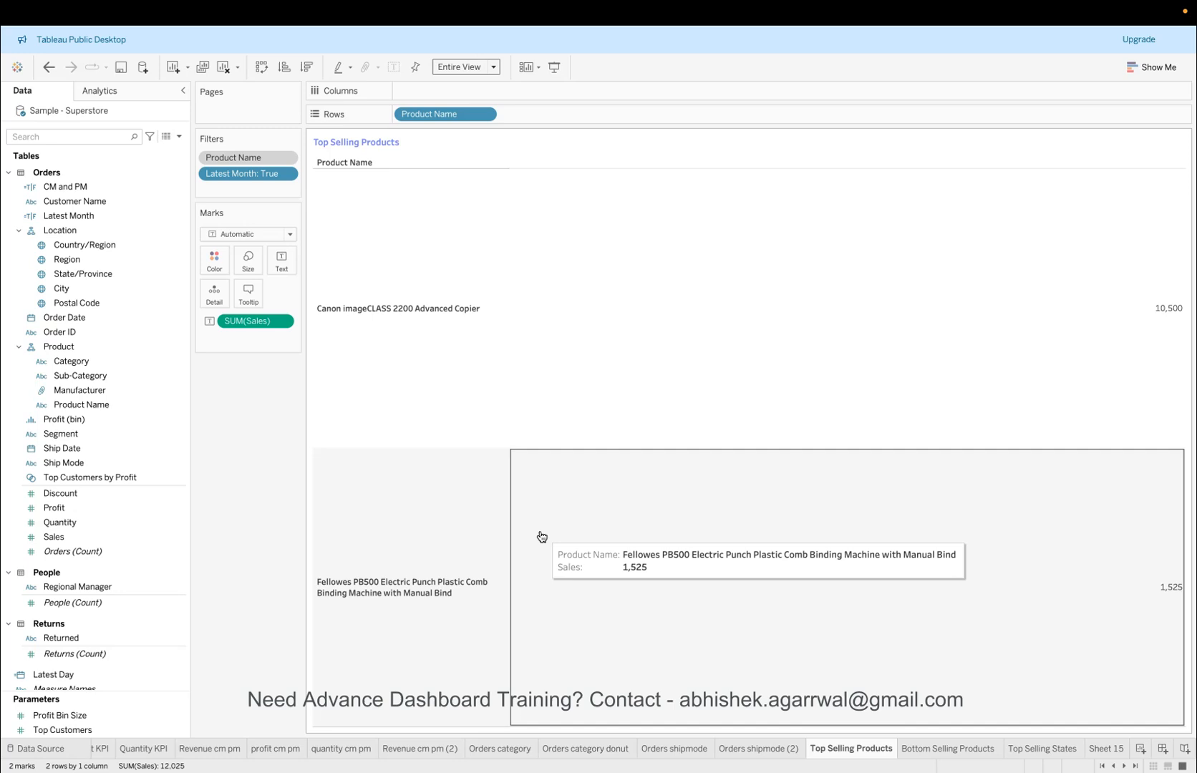
left_click(480, 505)
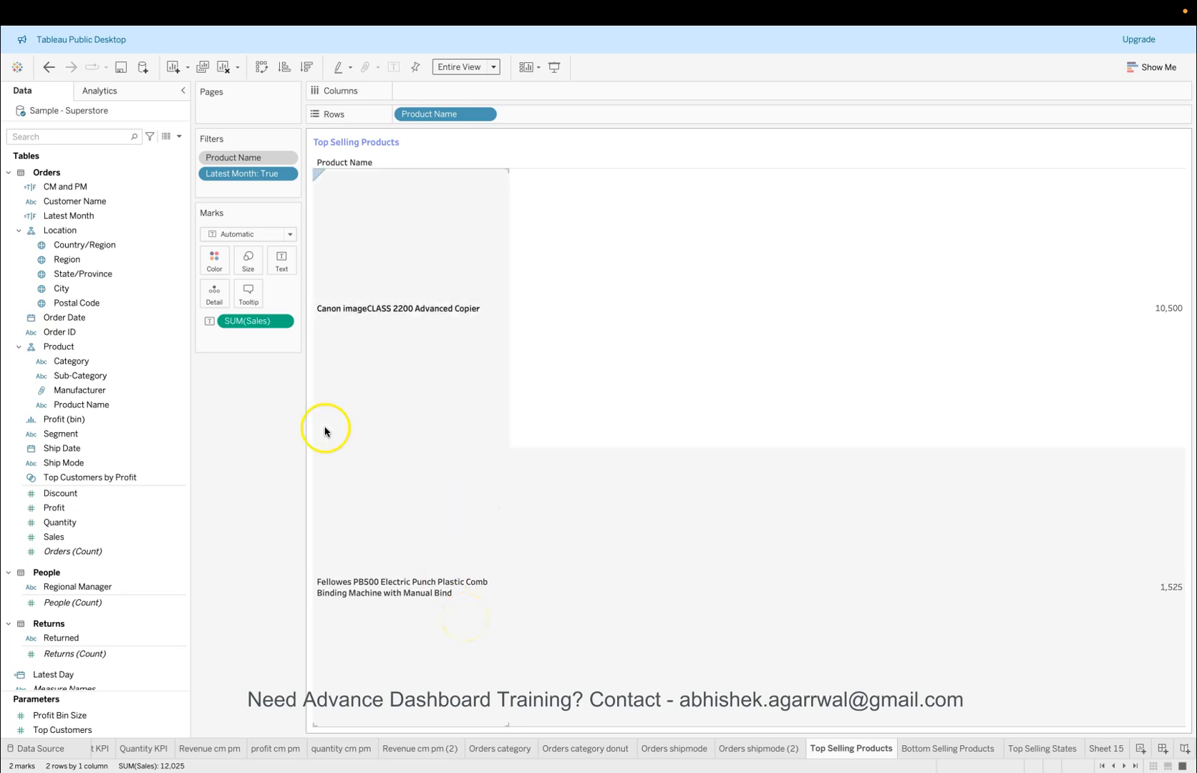
left_click(483, 139)
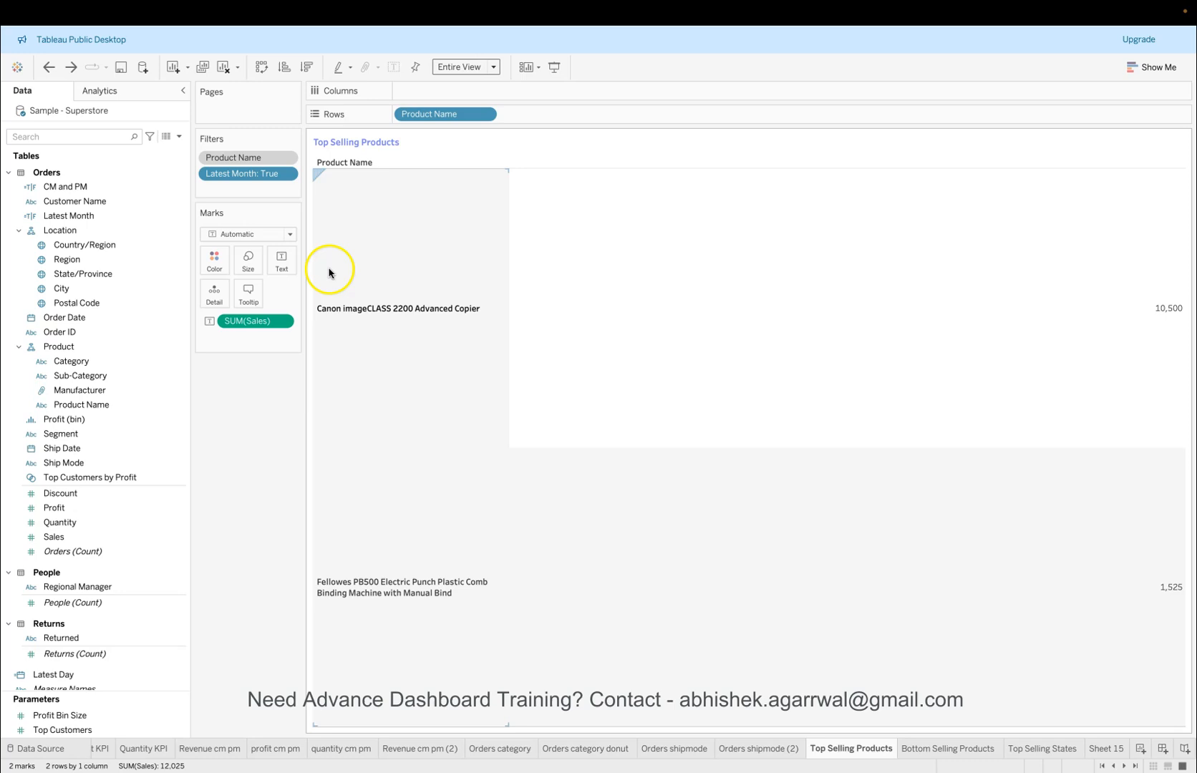
left_click(288, 159)
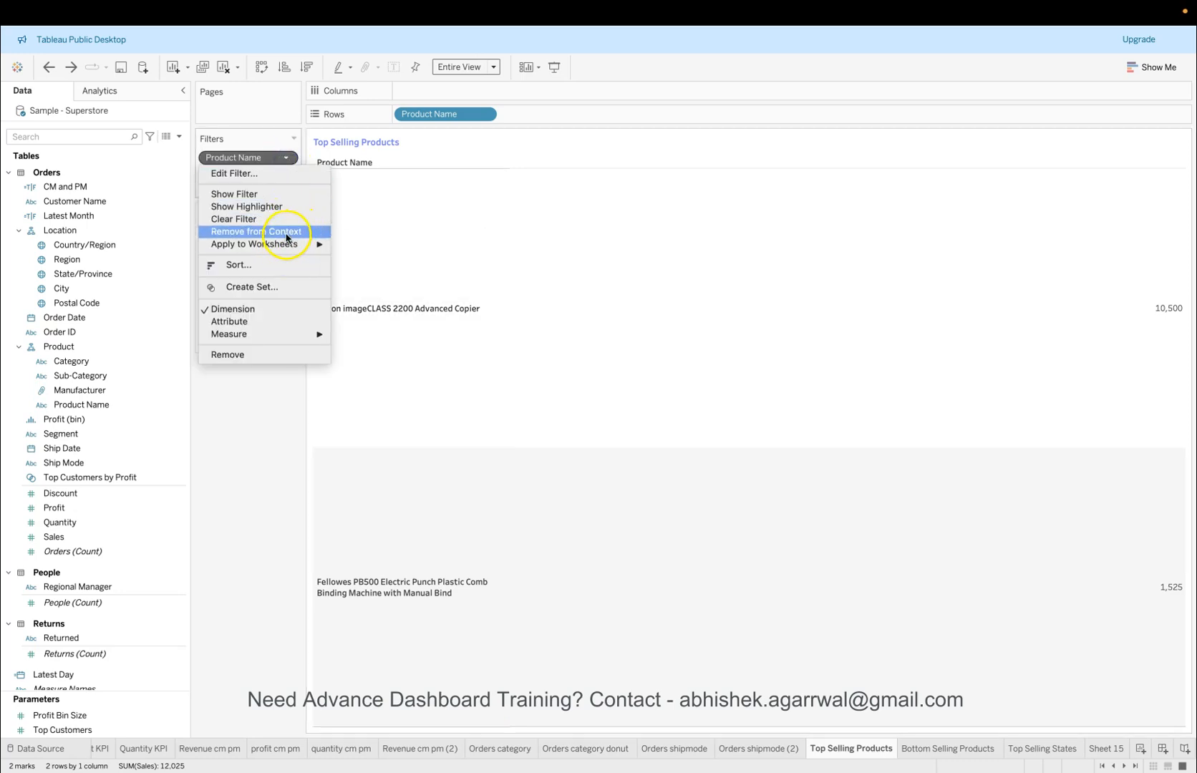
left_click(287, 232)
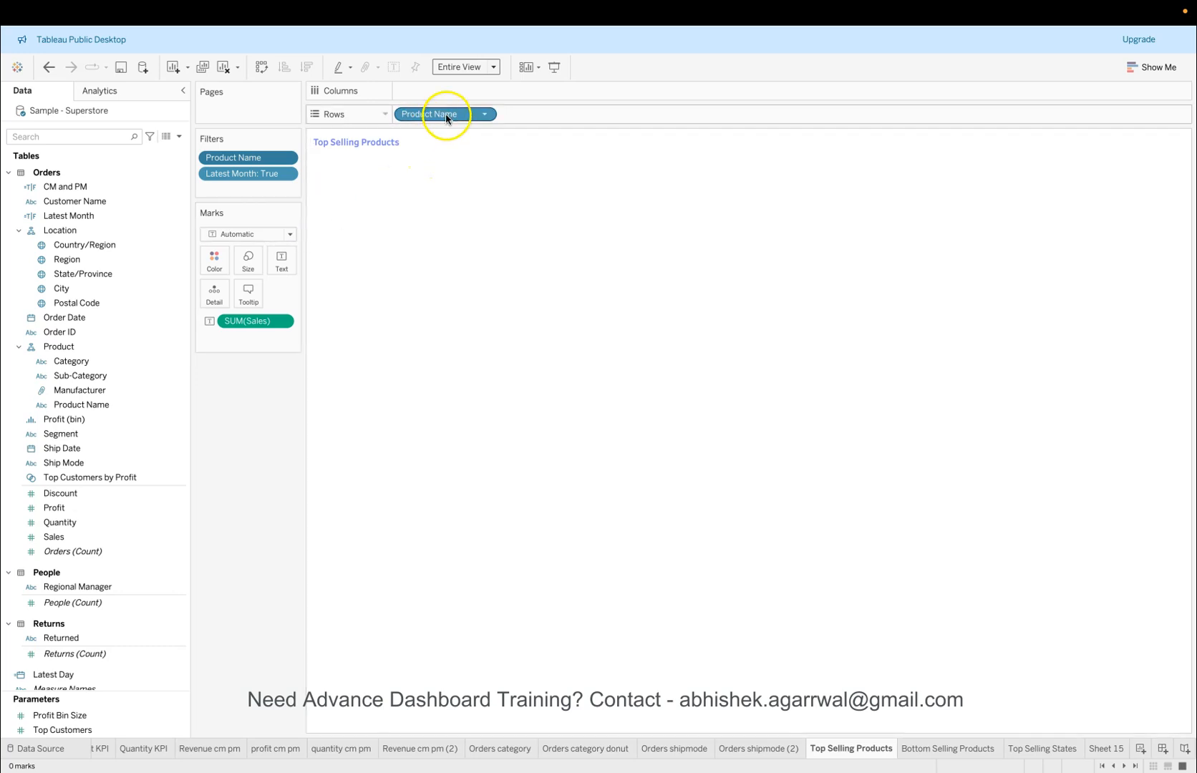
Step: Add the Latest Month filter to context on Top Selling Products
left_click(287, 176)
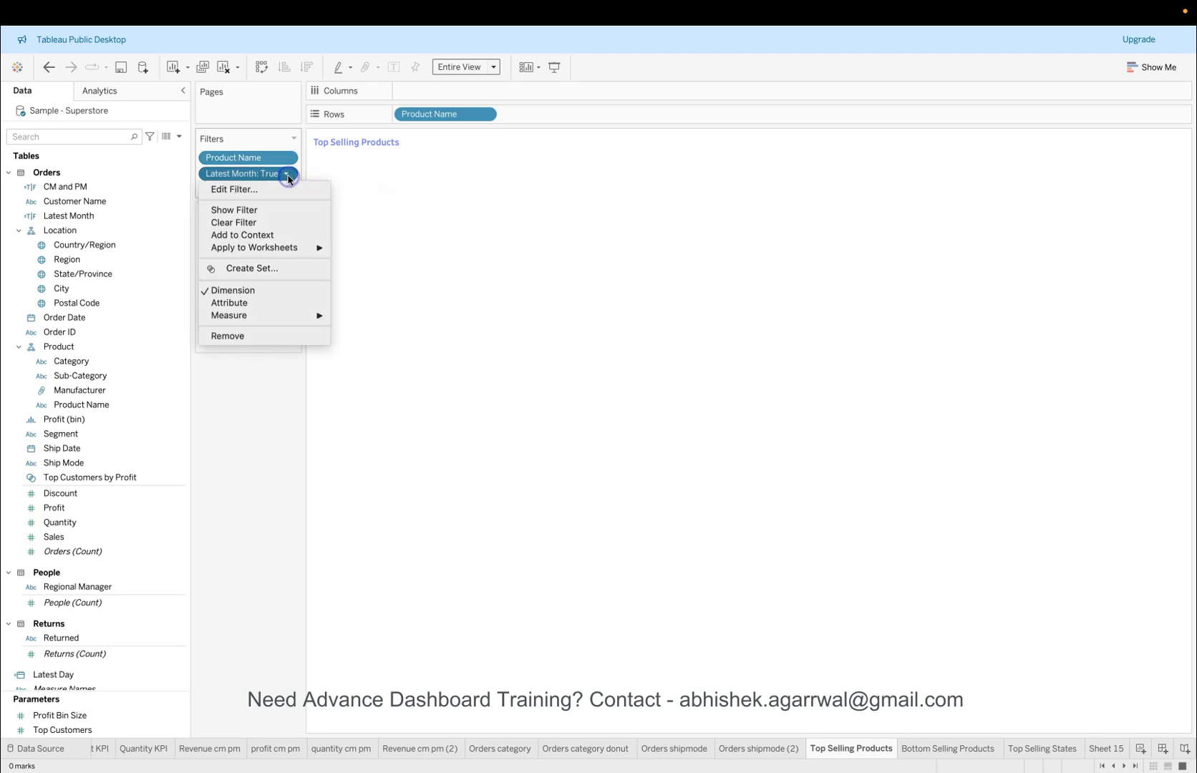
left_click(290, 236)
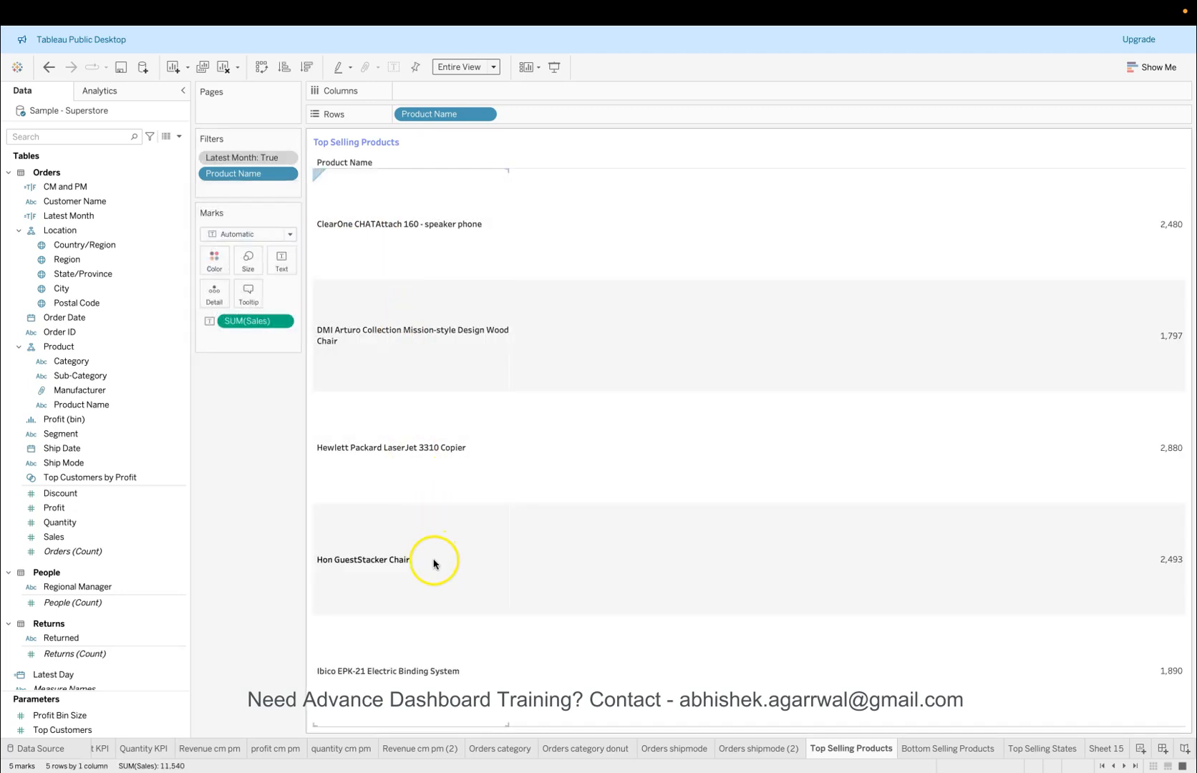
Step: On the Bottom Selling Products sheet, replace the filter accompanying Product Name with Latest Month set to True and add it to context
mouse_move(562, 377)
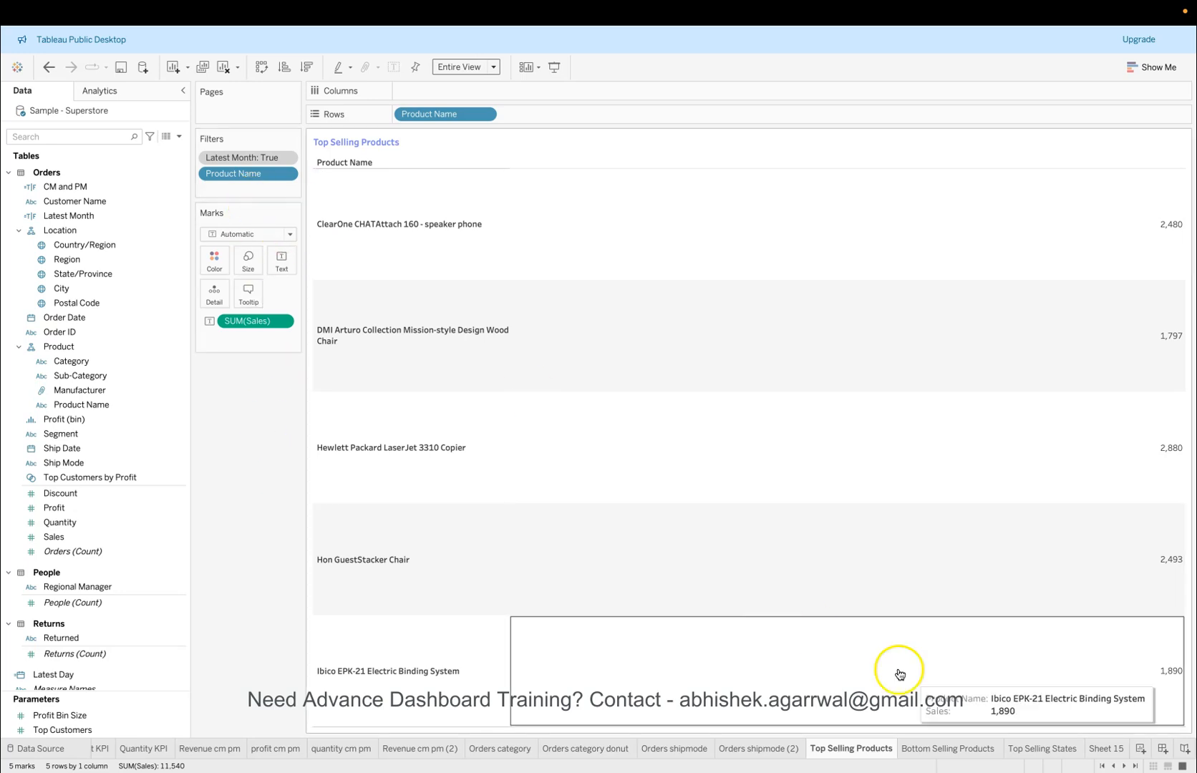
left_click(972, 749)
left_click_drag(252, 158, 261, 417)
left_click_drag(126, 217, 244, 175)
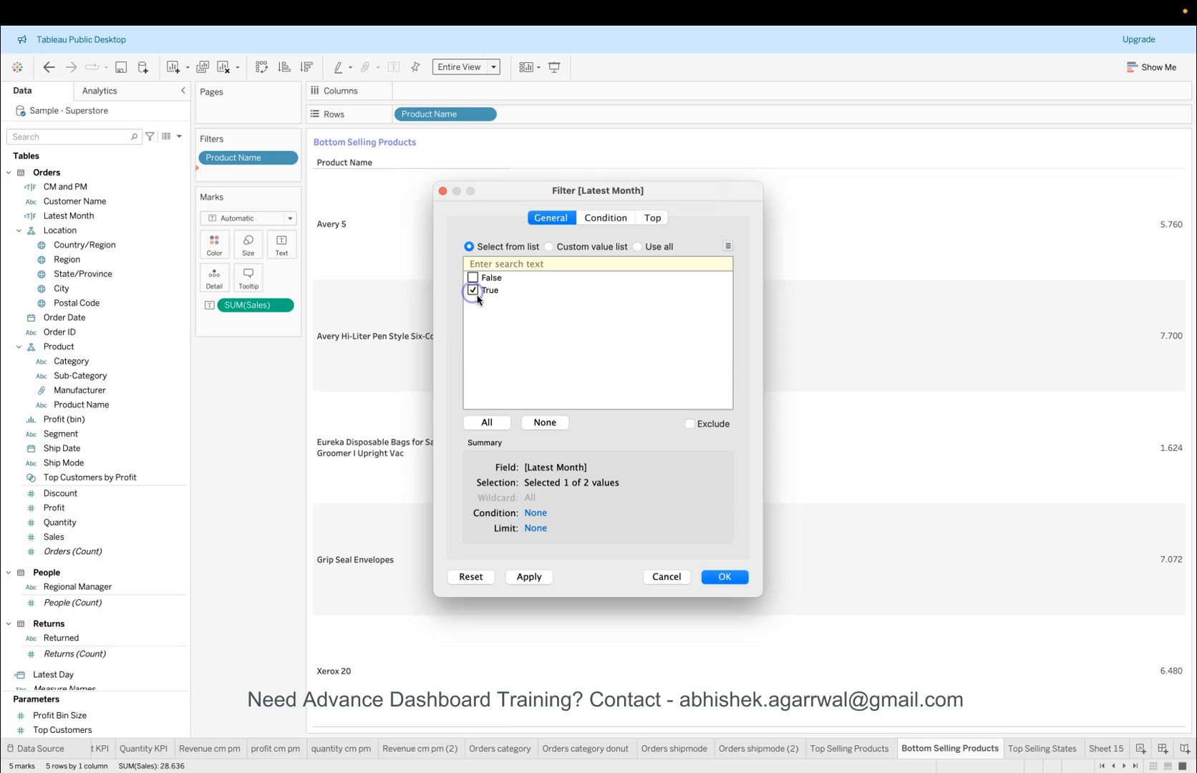
left_click(723, 577)
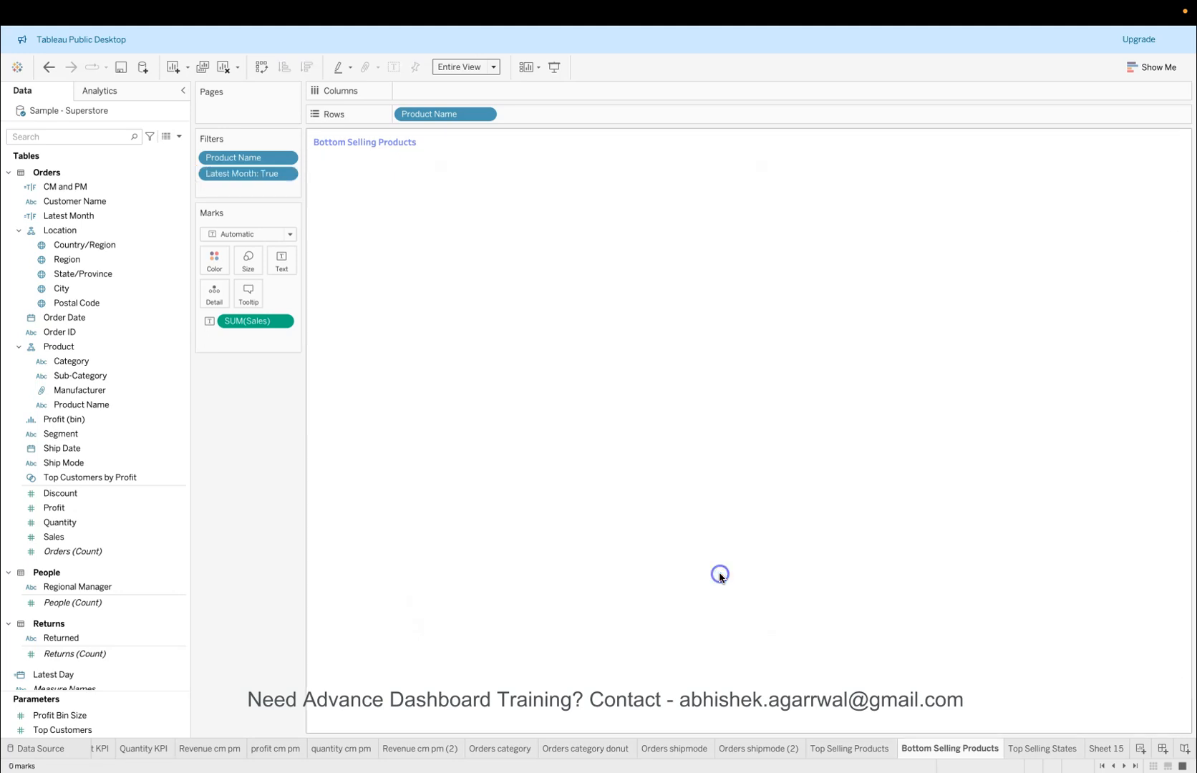
left_click(284, 174)
left_click(277, 235)
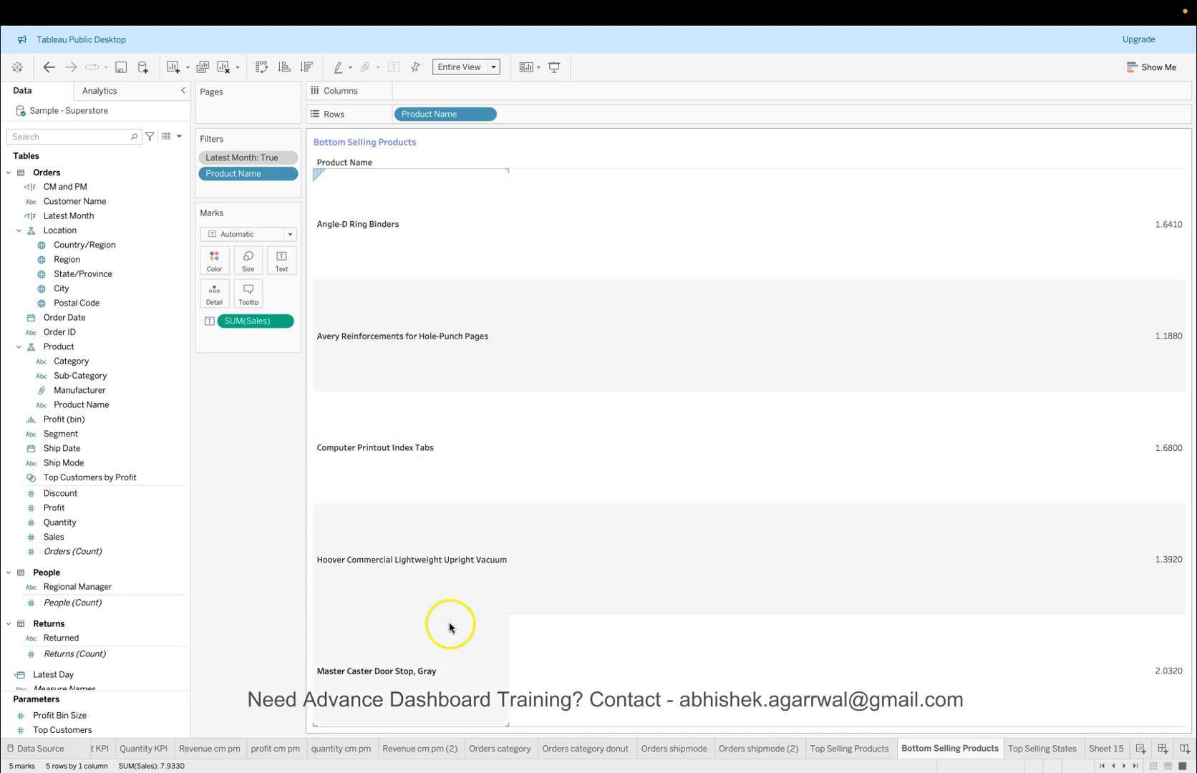
Step: Delete the leftover worksheet Sheet 15 from the workbook
left_click(1033, 756)
left_click(1107, 752)
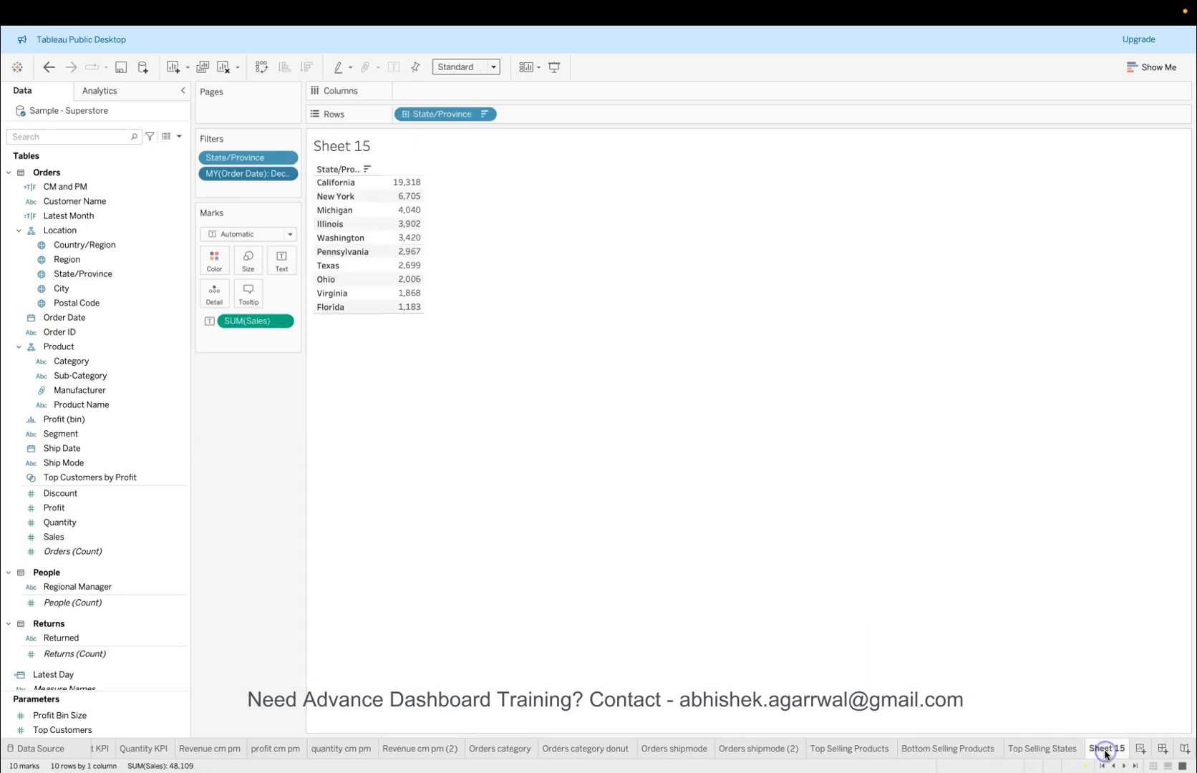
right_click(1106, 753)
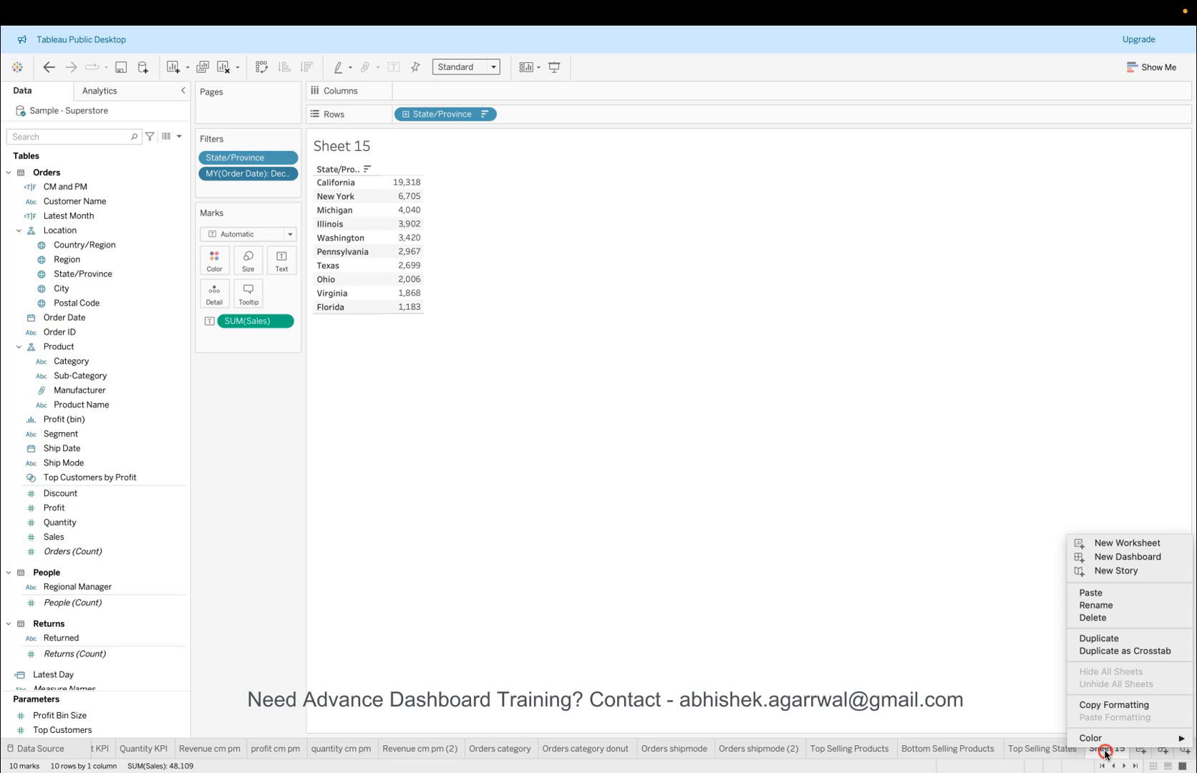
left_click(1101, 619)
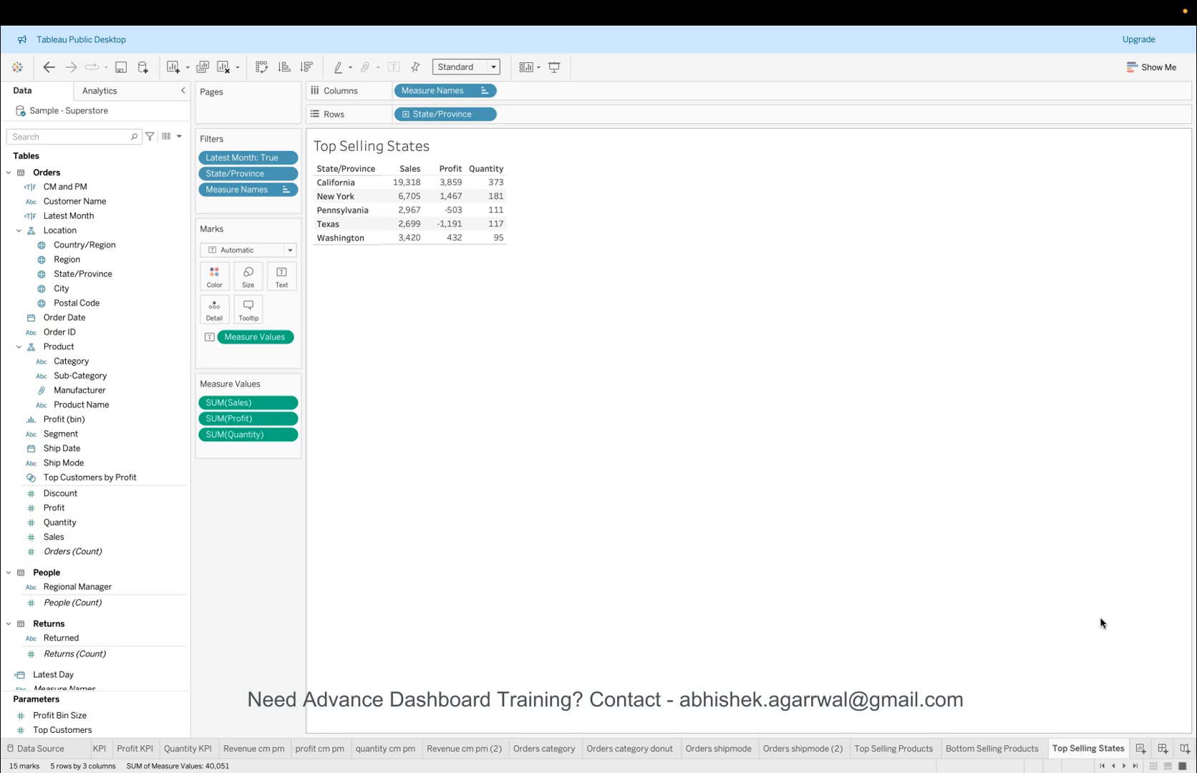
Step: Create a new dashboard with floating objects and set its maximum size to 1250 px wide and 960 px high
left_click(1163, 748)
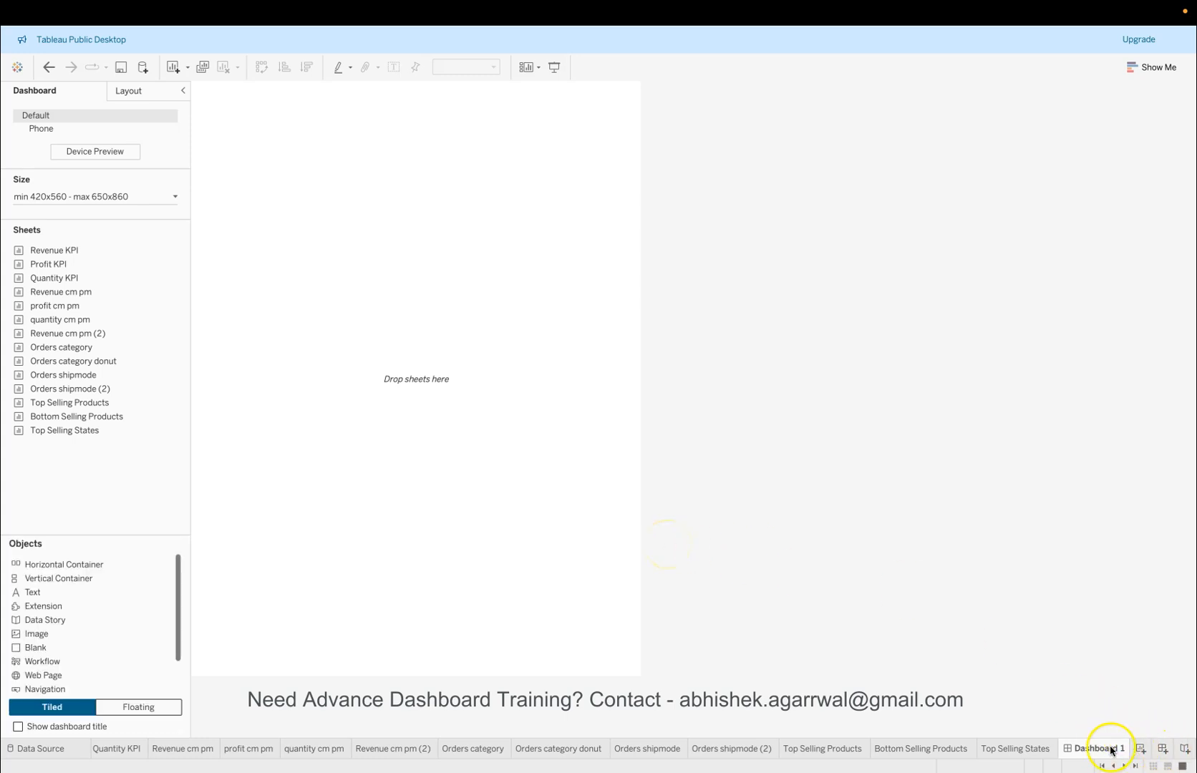
left_click(138, 707)
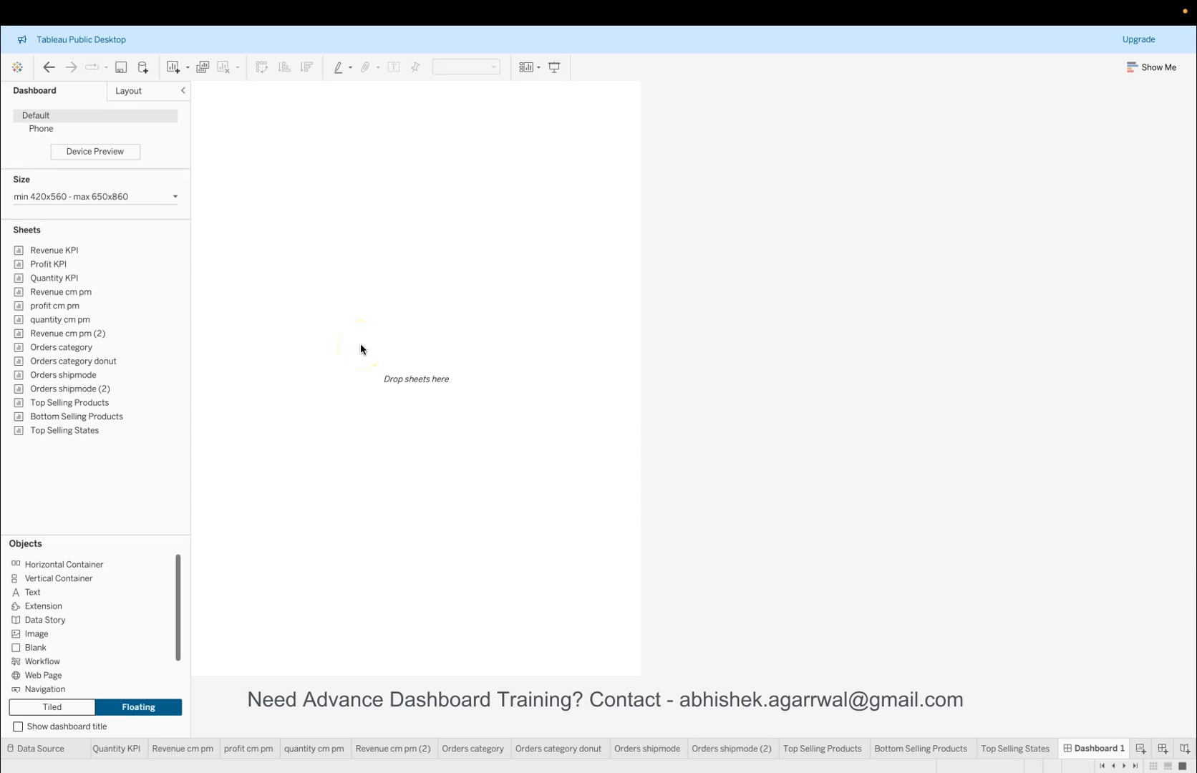
left_click(175, 197)
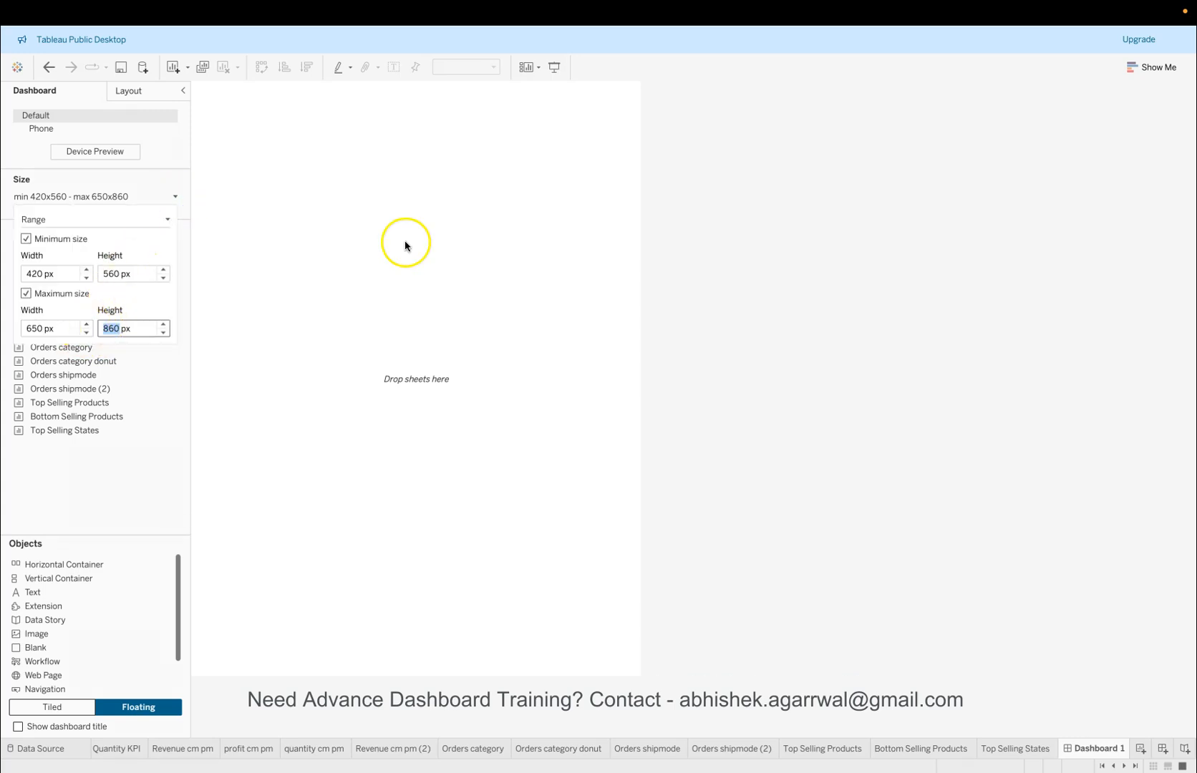
left_click(86, 324)
left_click(85, 324)
left_click(85, 323)
left_click(86, 324)
left_click(86, 323)
left_click(86, 323)
left_click(164, 324)
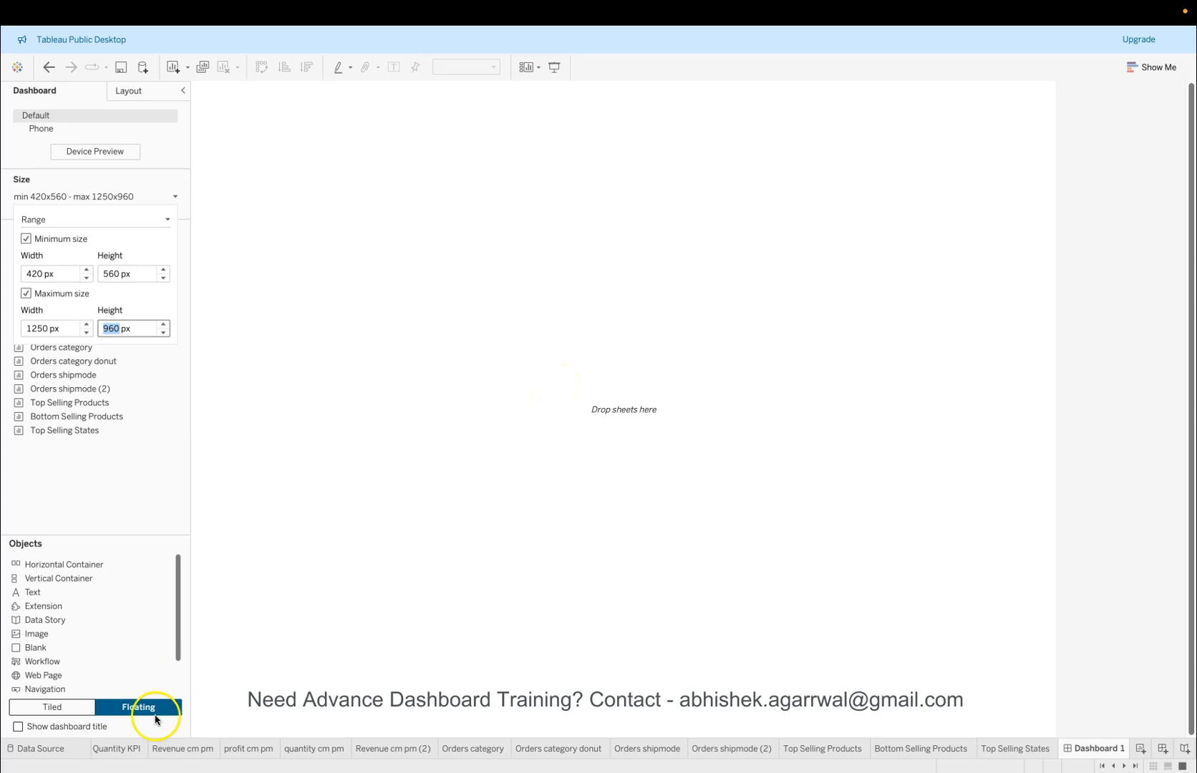
left_click(371, 576)
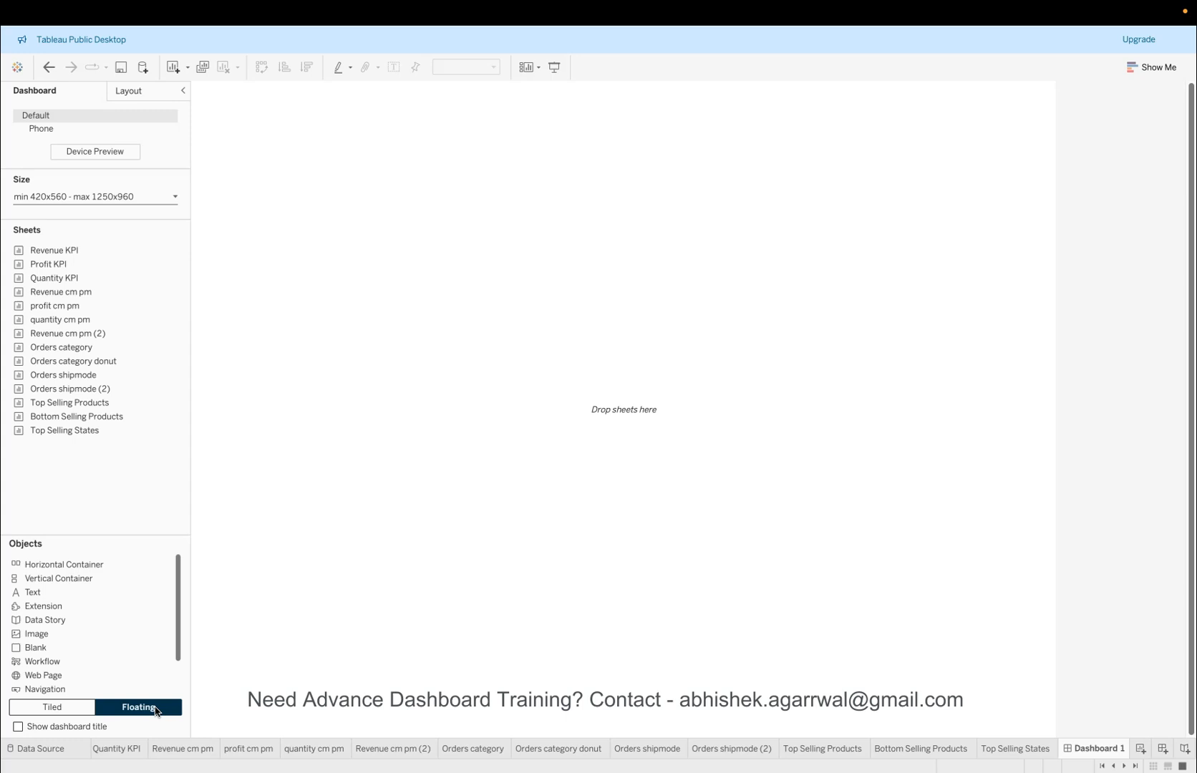
Step: Place a floating horizontal container on the dashboard and stretch it over the whole canvas, about 1250 by 950 px
left_click(158, 709)
left_click(74, 714)
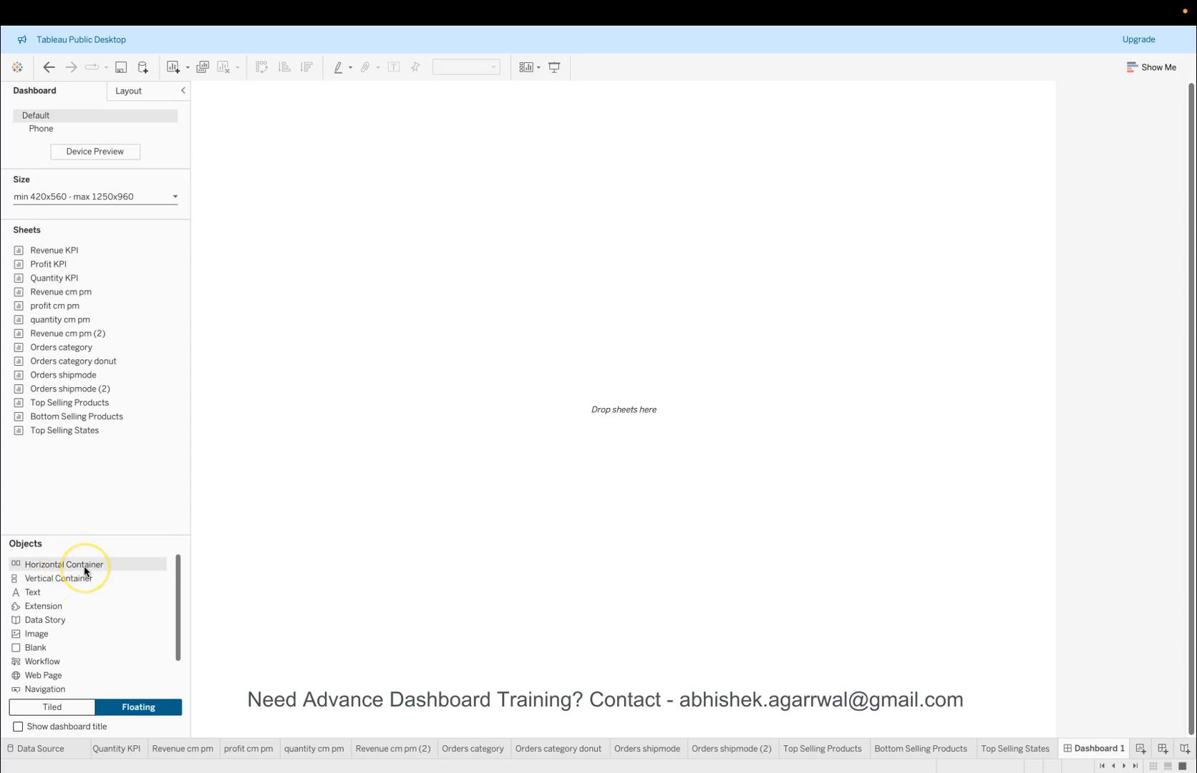
left_click(104, 567)
left_click(86, 708)
left_click_drag(106, 568, 394, 225)
left_click_drag(679, 443, 1010, 704)
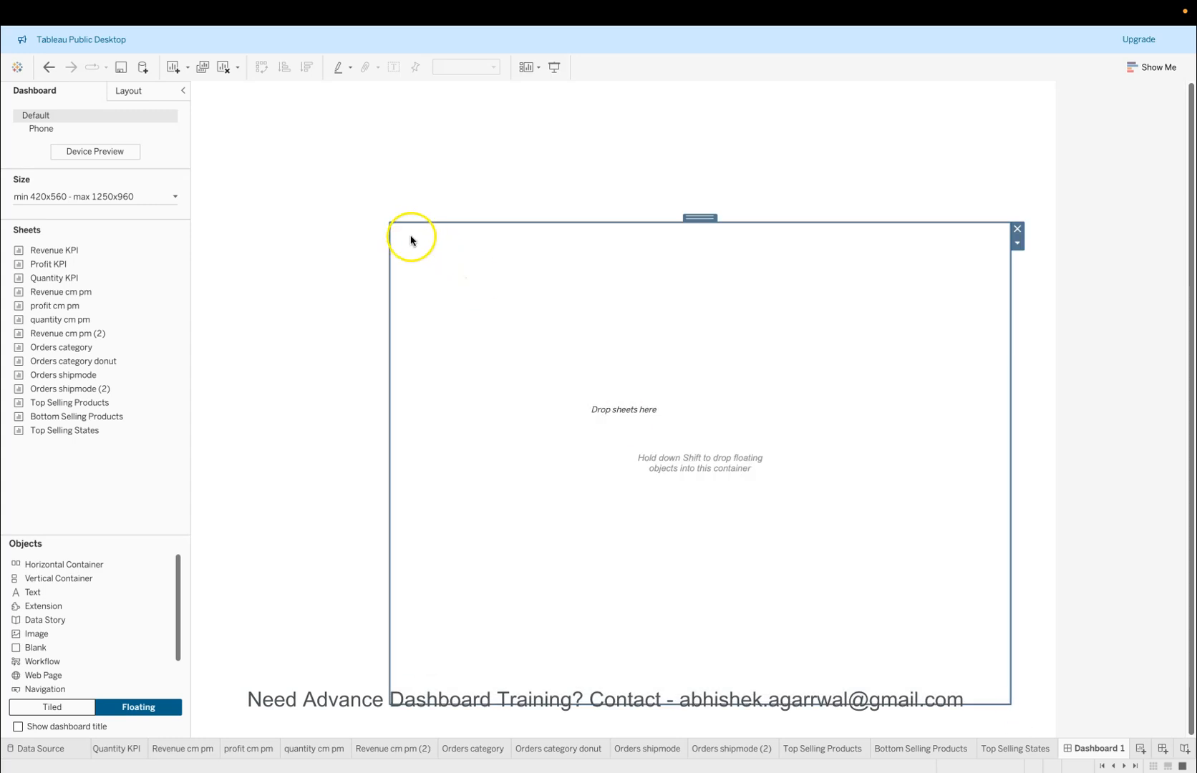
left_click_drag(389, 224, 190, 79)
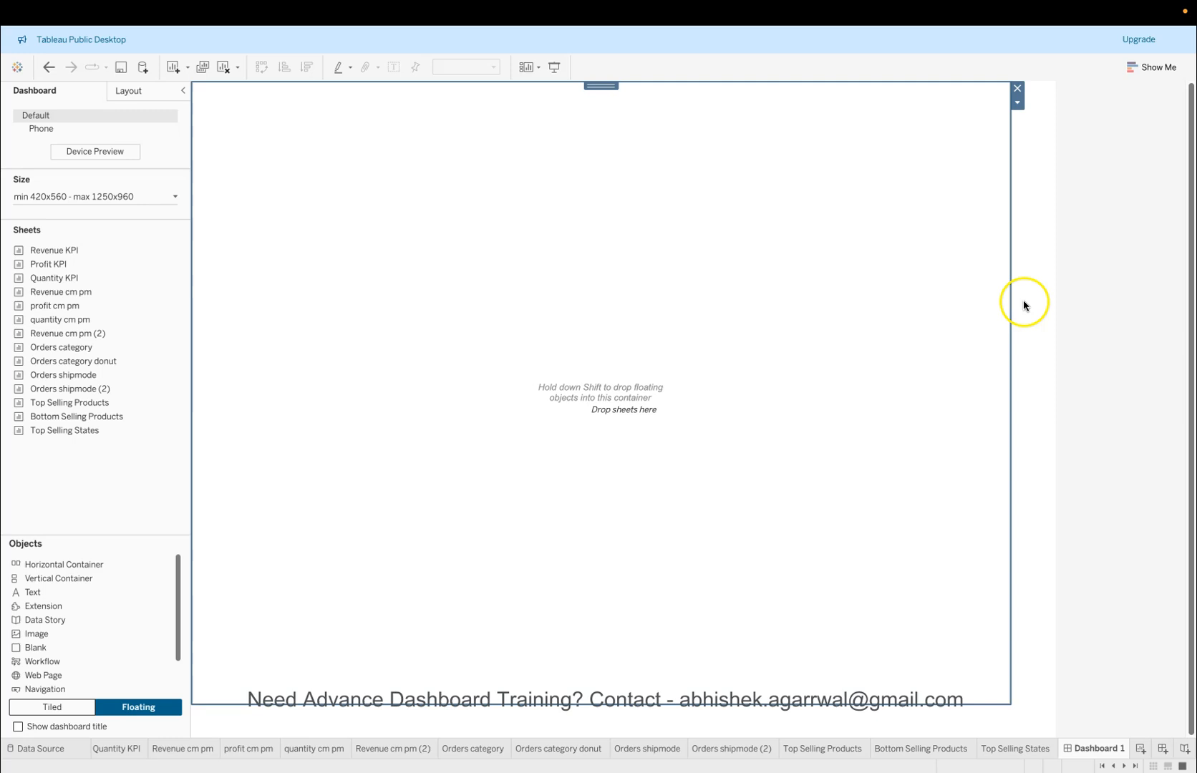
left_click_drag(1012, 304, 1055, 300)
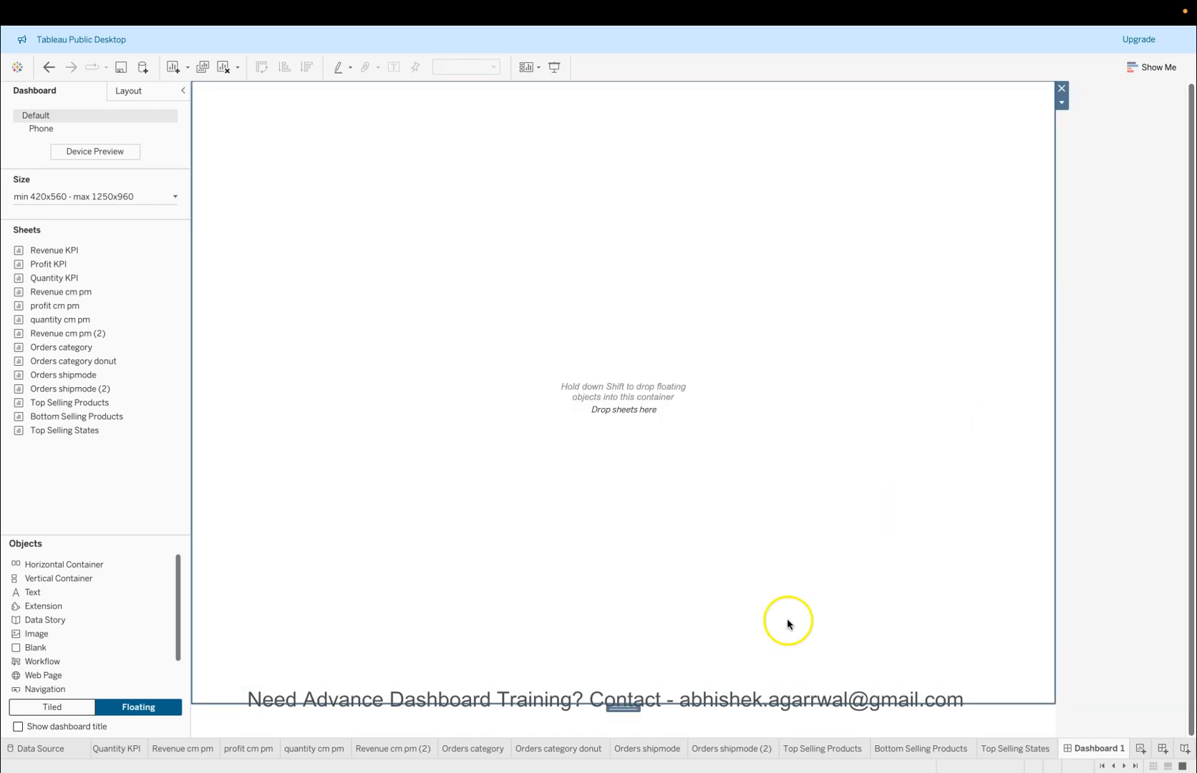
left_click_drag(762, 704, 764, 736)
left_click(1094, 597)
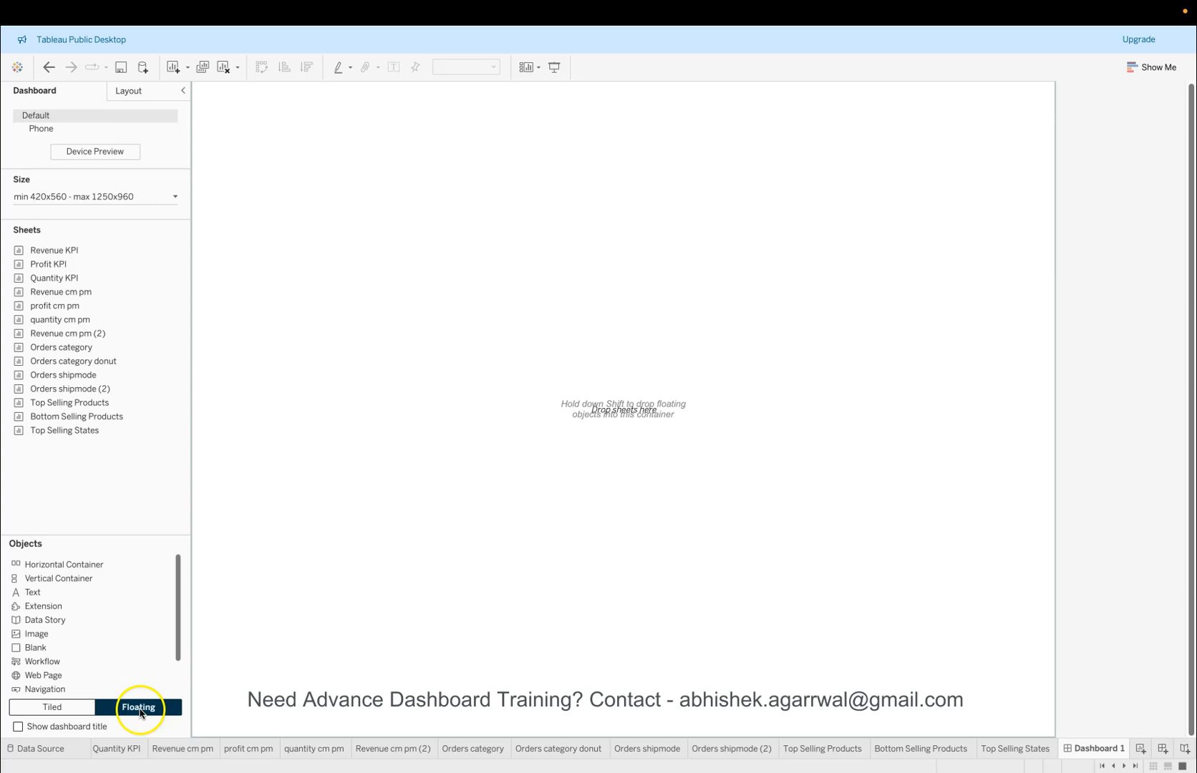
Step: Give the horizontal container a very light grey background at 100% opacity
left_click(339, 244)
left_click(130, 90)
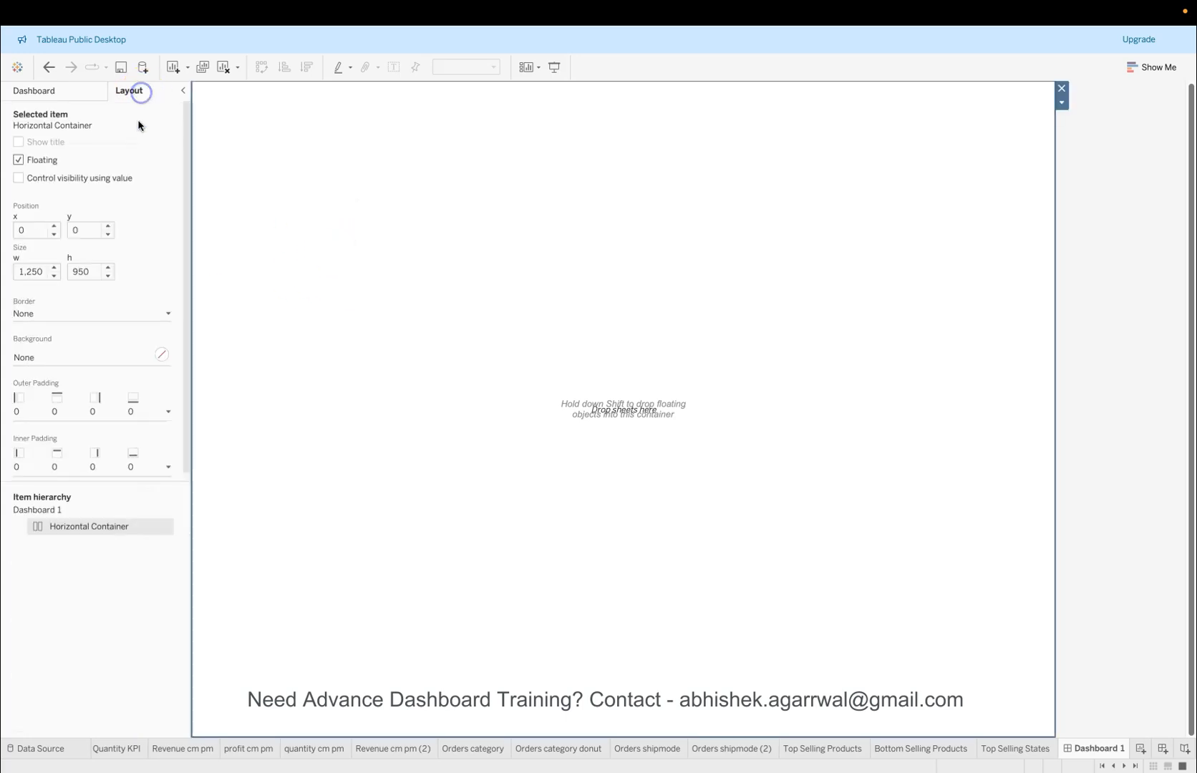
left_click(346, 312)
left_click(161, 354)
left_click(40, 416)
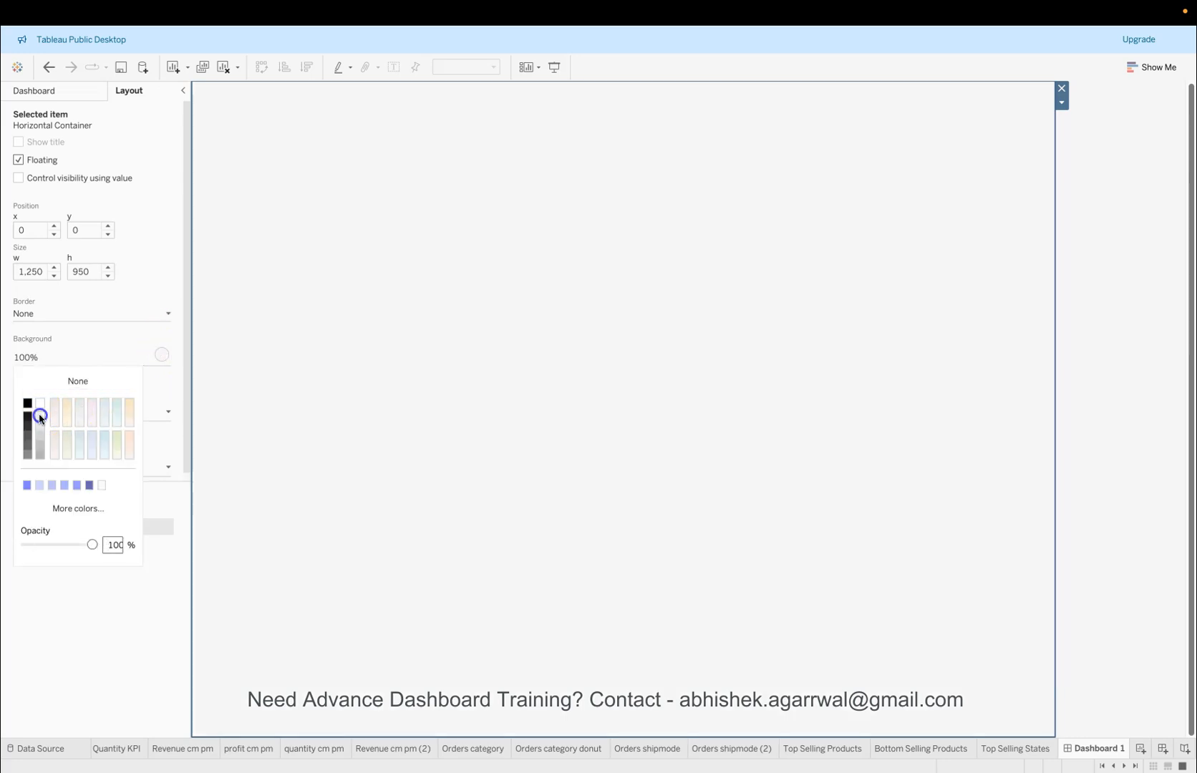
left_click(413, 335)
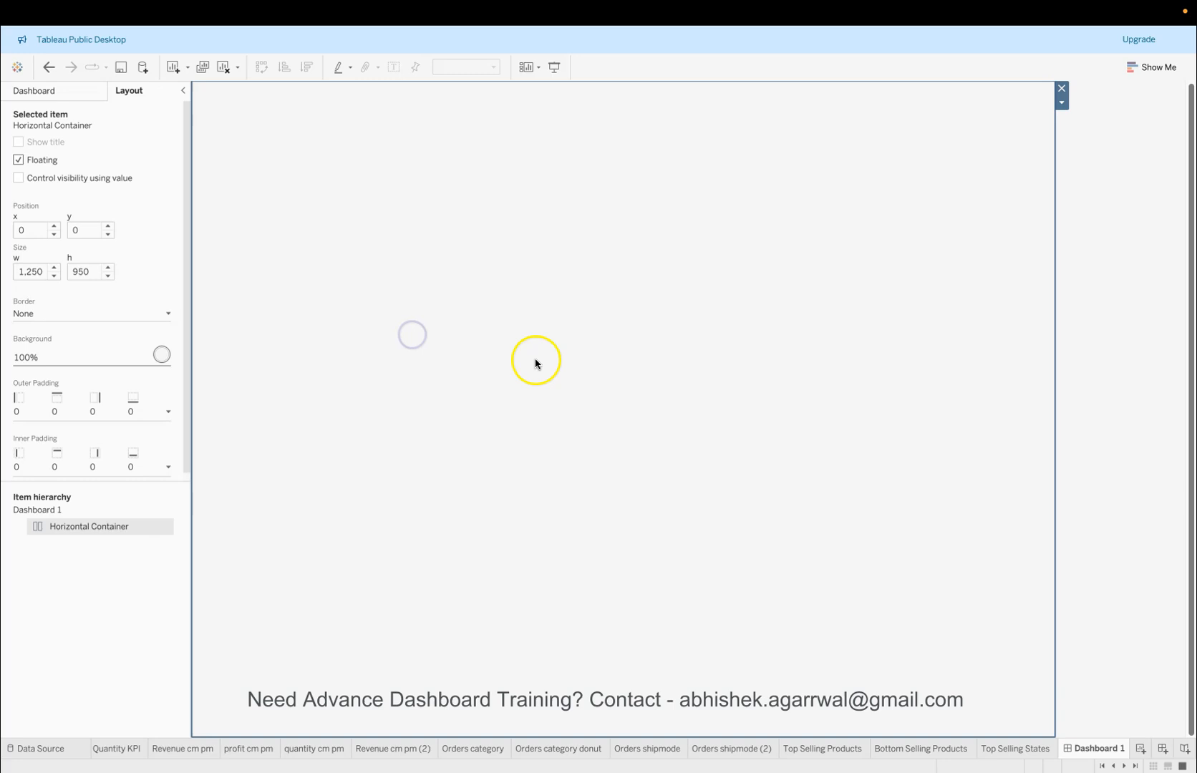
Step: Add a floating text object reading "Superstore Sales Dashboard - Current Month & Previous Month"
left_click(75, 91)
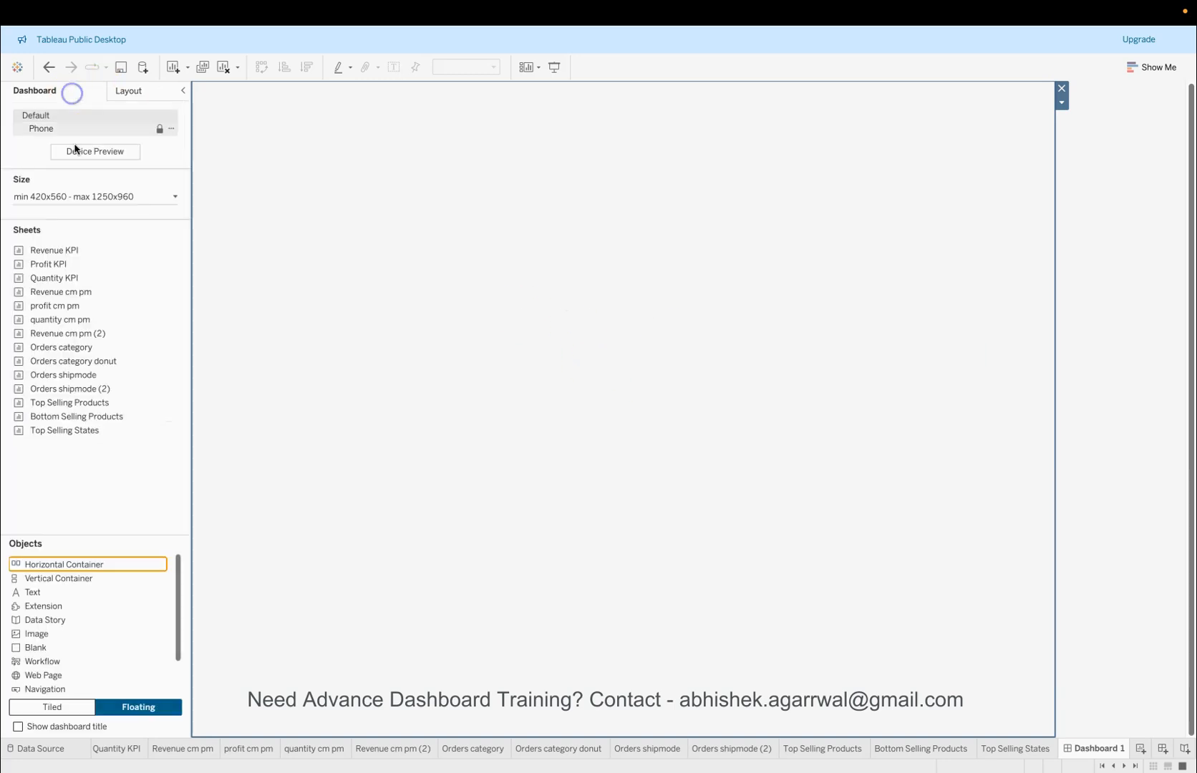
left_click(136, 510)
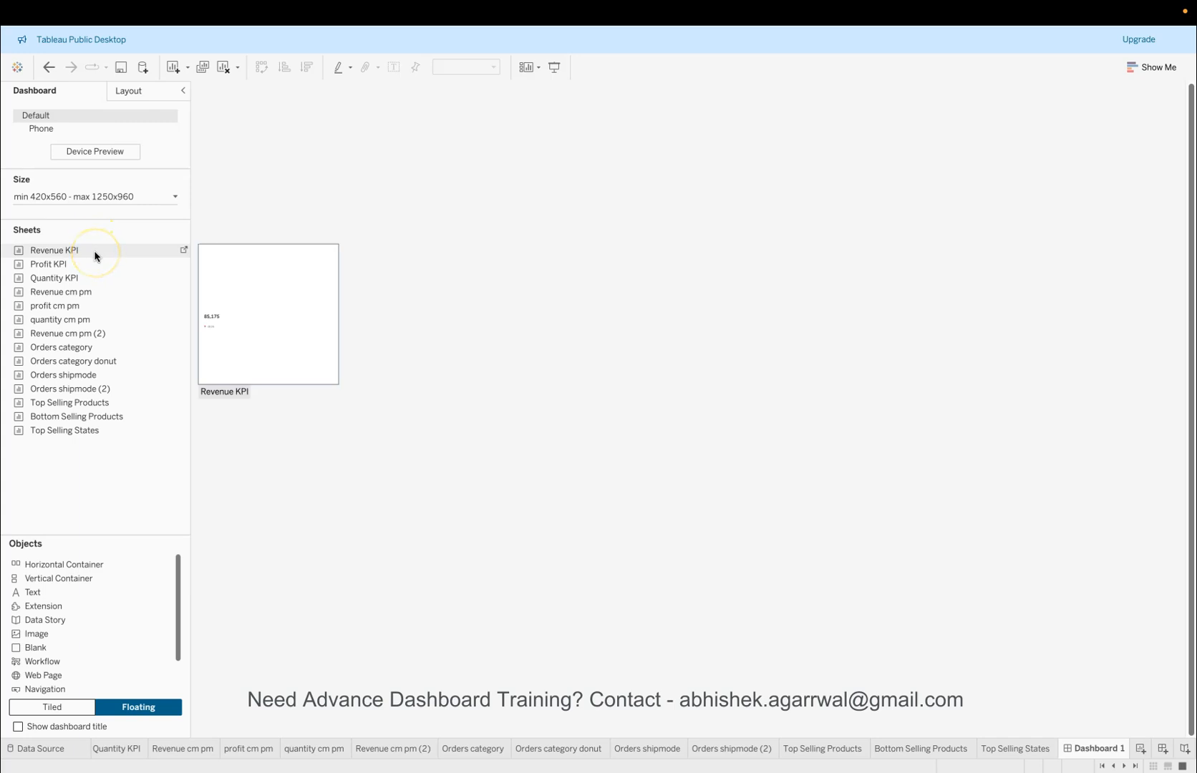
left_click_drag(106, 584, 366, 248)
type("Superts")
key("BackSpace")
key("BackSpace")
type("store Sales Dashboard")
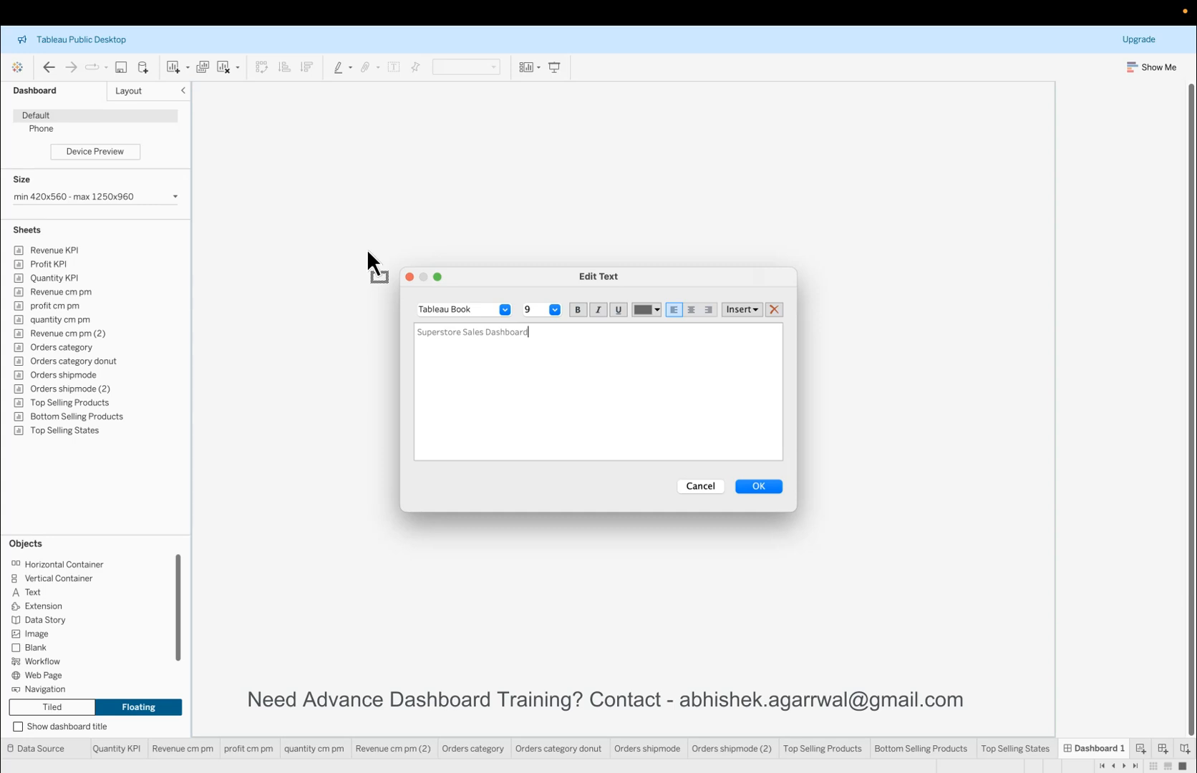
type(" - Cu")
type("rrent Month & Previous Month")
Step: Format the words "Superstore Sales Dashboard" in Tableau Bold at size 20
left_click_drag(508, 334, 379, 332)
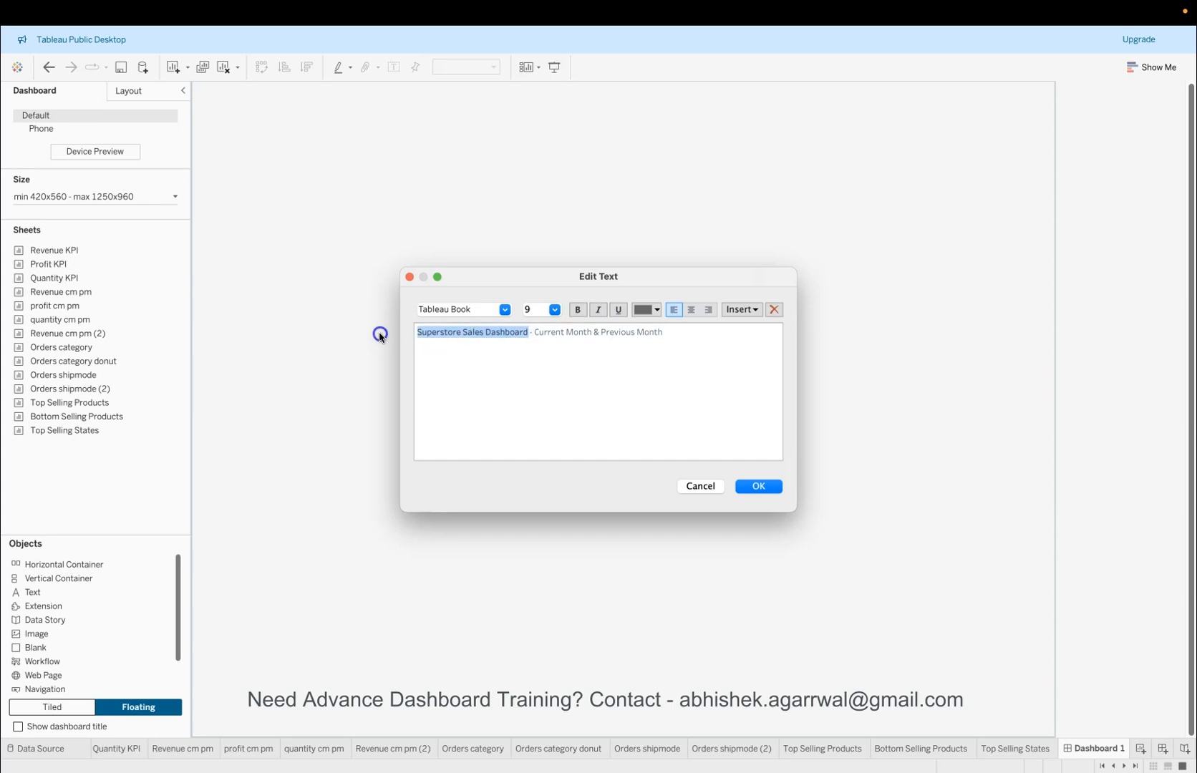
left_click(505, 309)
scroll(505, 312, "up", 5)
left_click(500, 369)
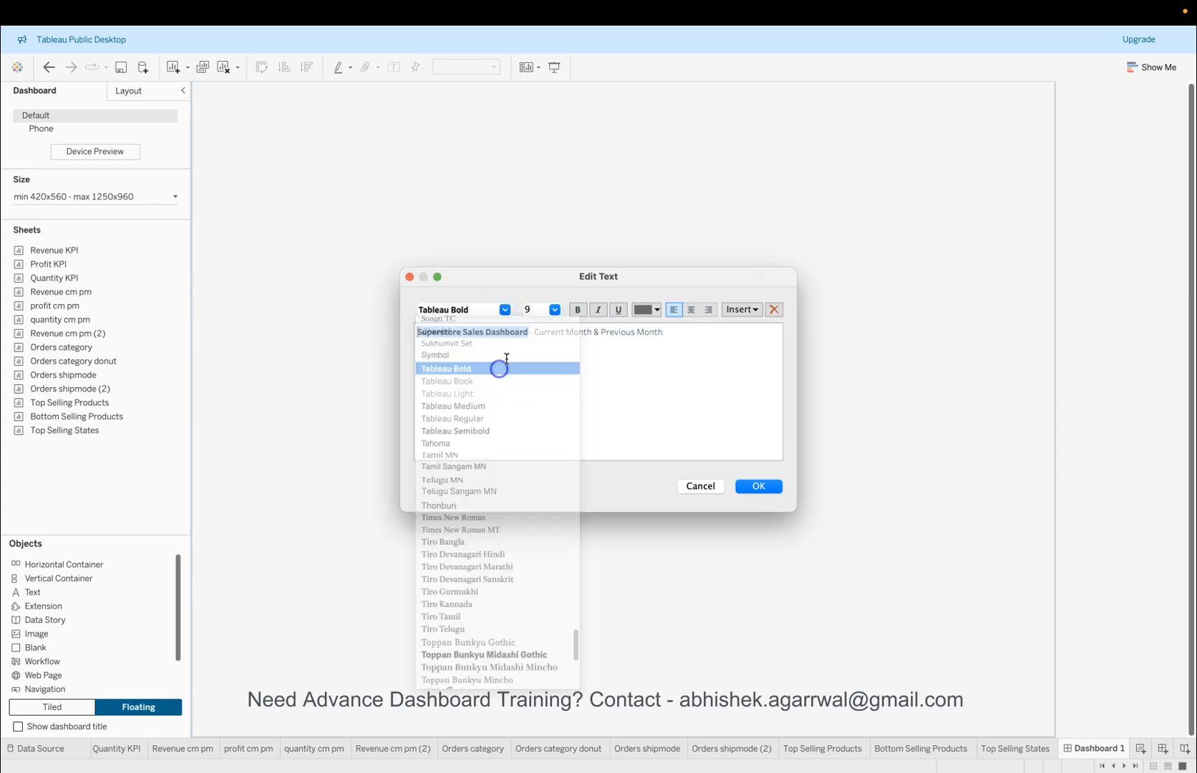
left_click(556, 311)
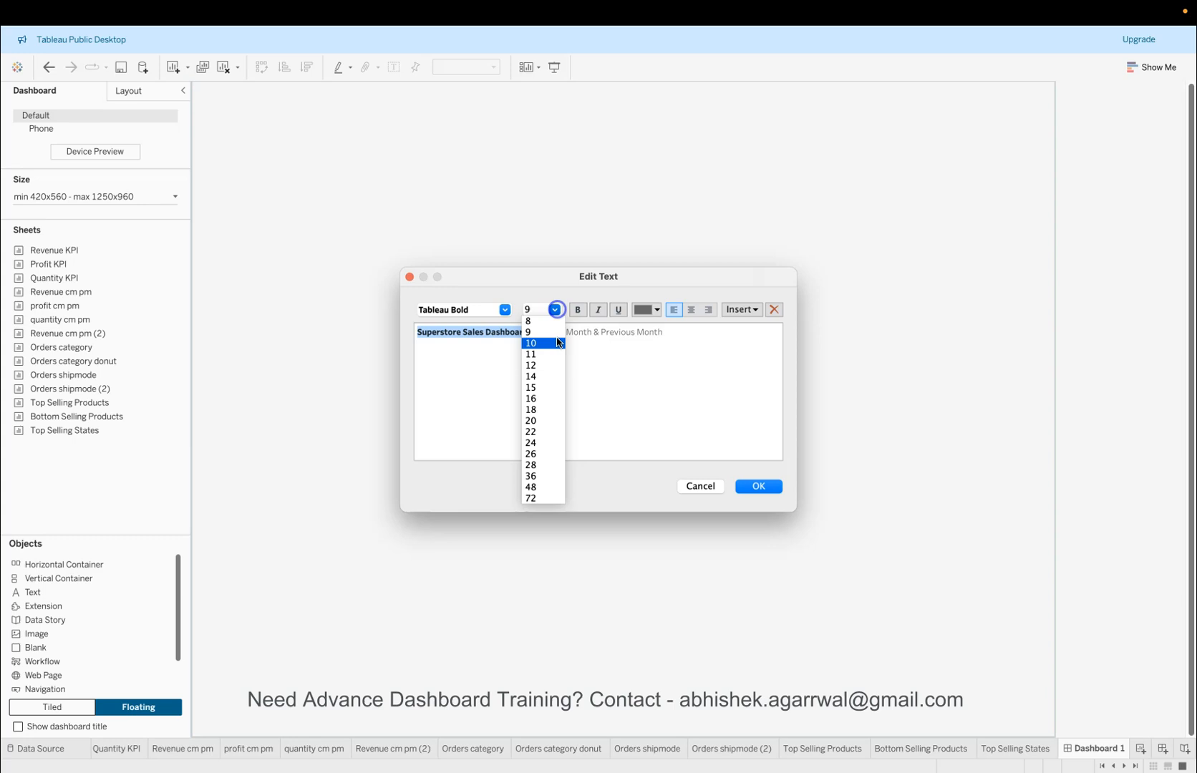
left_click(539, 423)
Step: Format the words "Current Month & Previous Month" in Tableau Semibold at size 12 and apply the text
left_click_drag(673, 343, 679, 382)
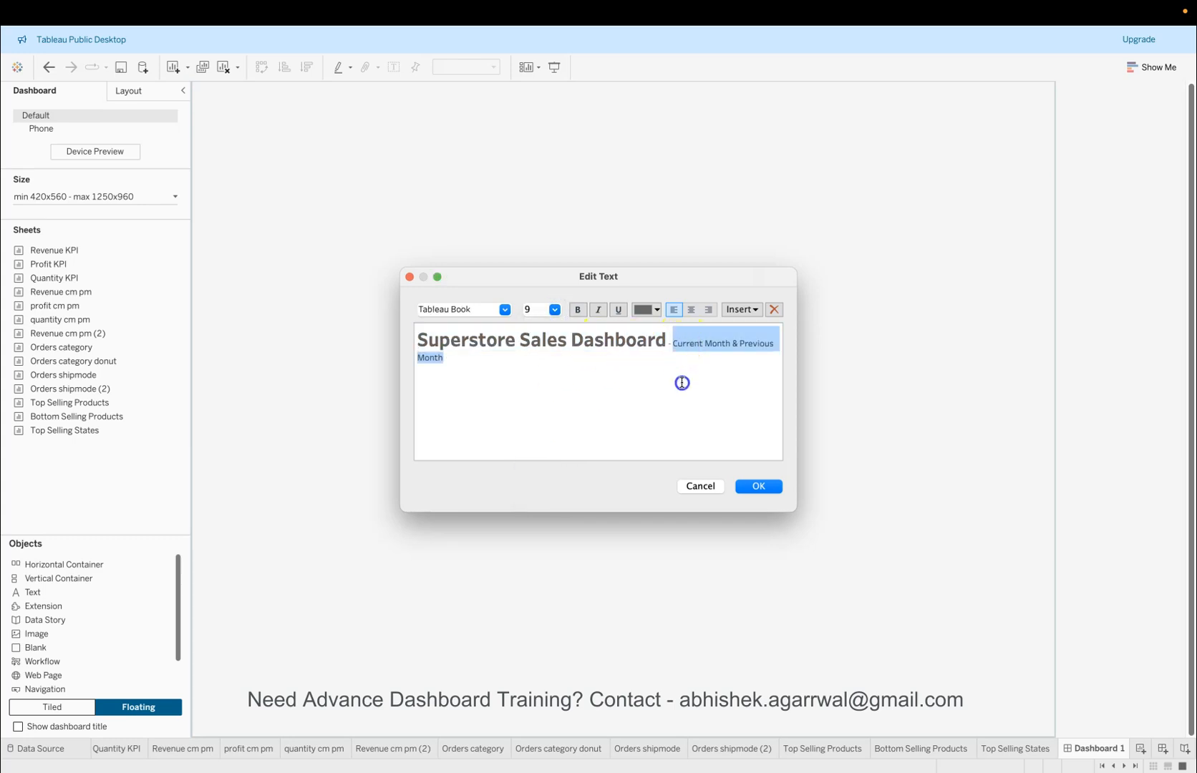
left_click(505, 309)
left_click(512, 373)
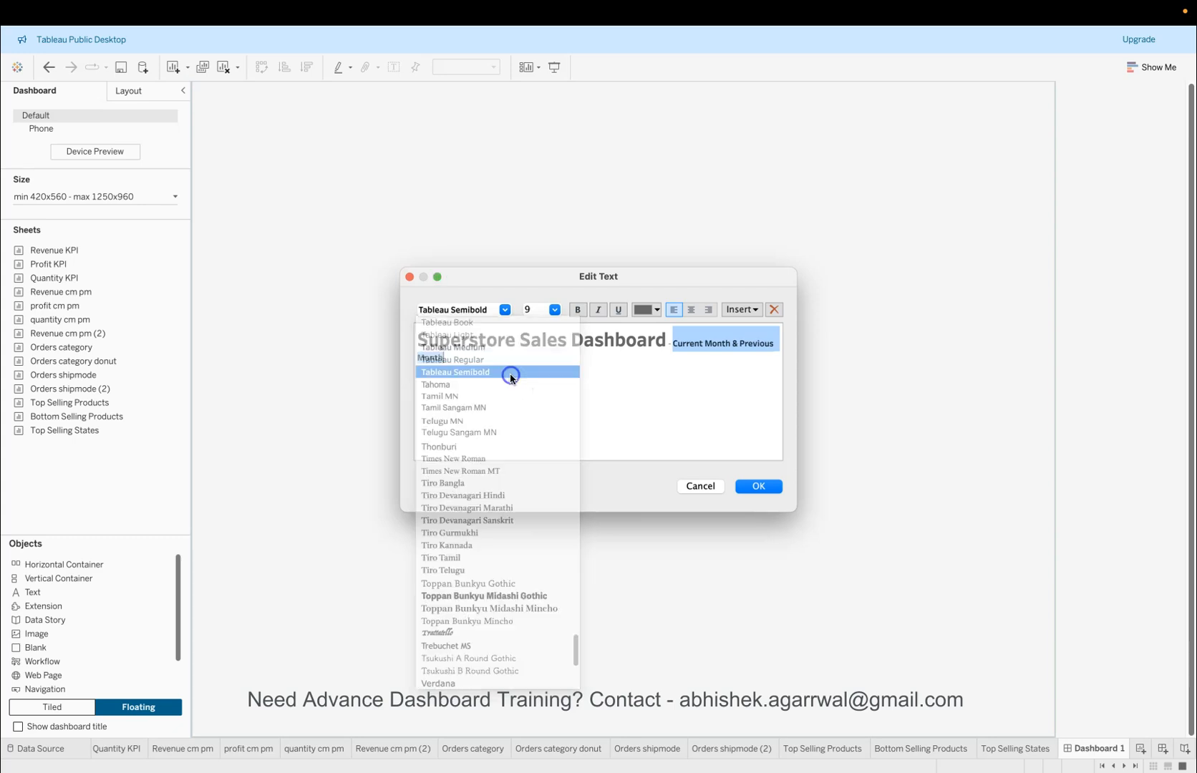
left_click(555, 313)
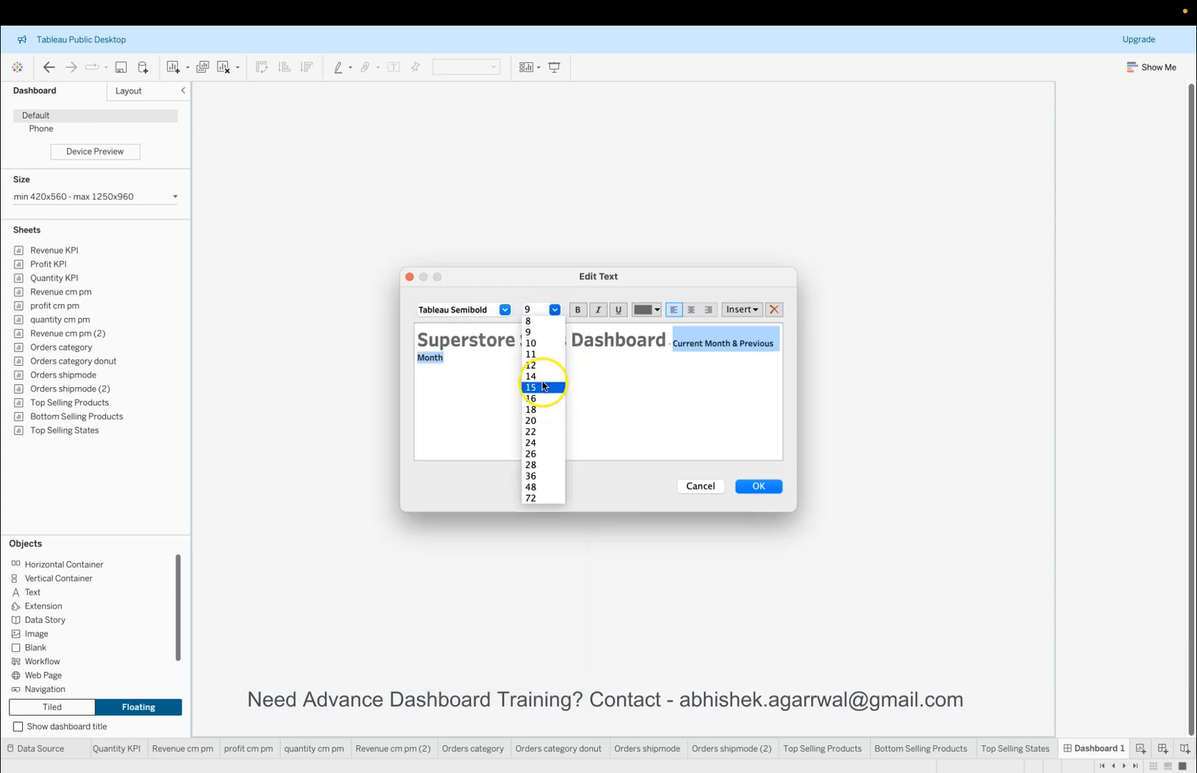
left_click(542, 372)
left_click(759, 487)
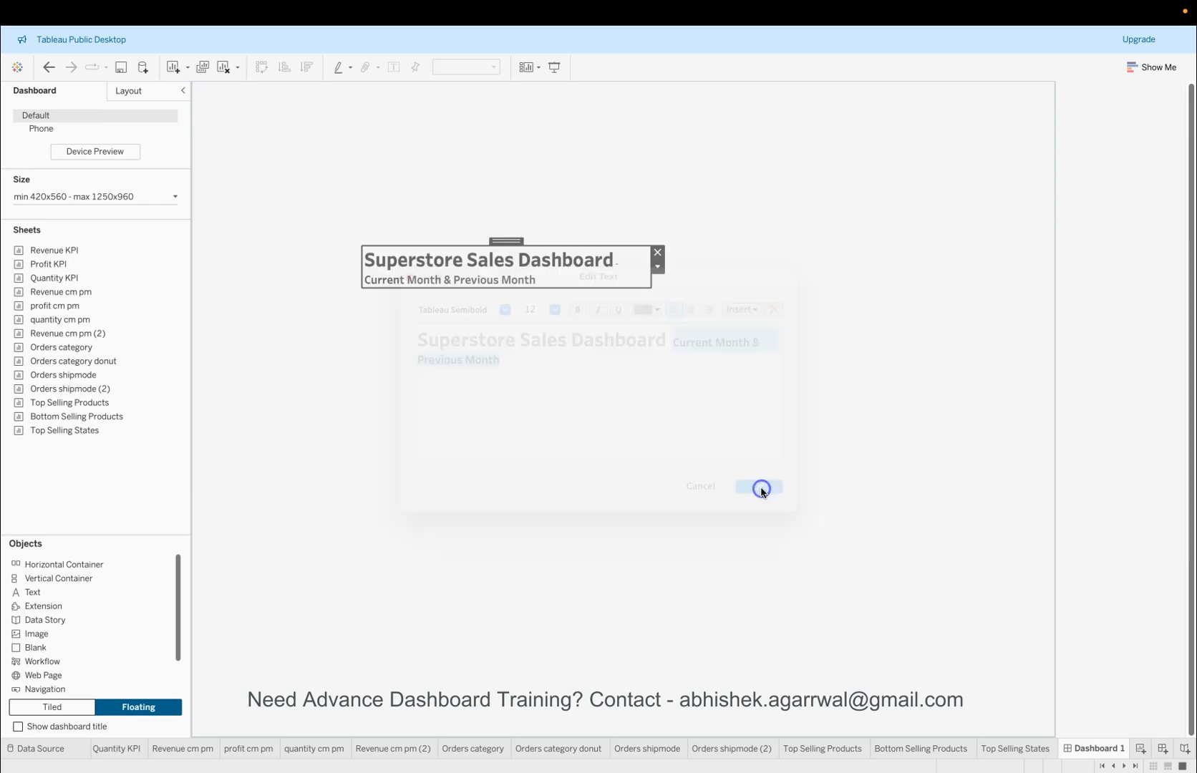
Step: Move the title text to the dashboard's upper-left corner and widen its box until the title fits on one line
left_click_drag(508, 240, 357, 89)
left_click_drag(499, 131, 733, 130)
left_click(645, 221)
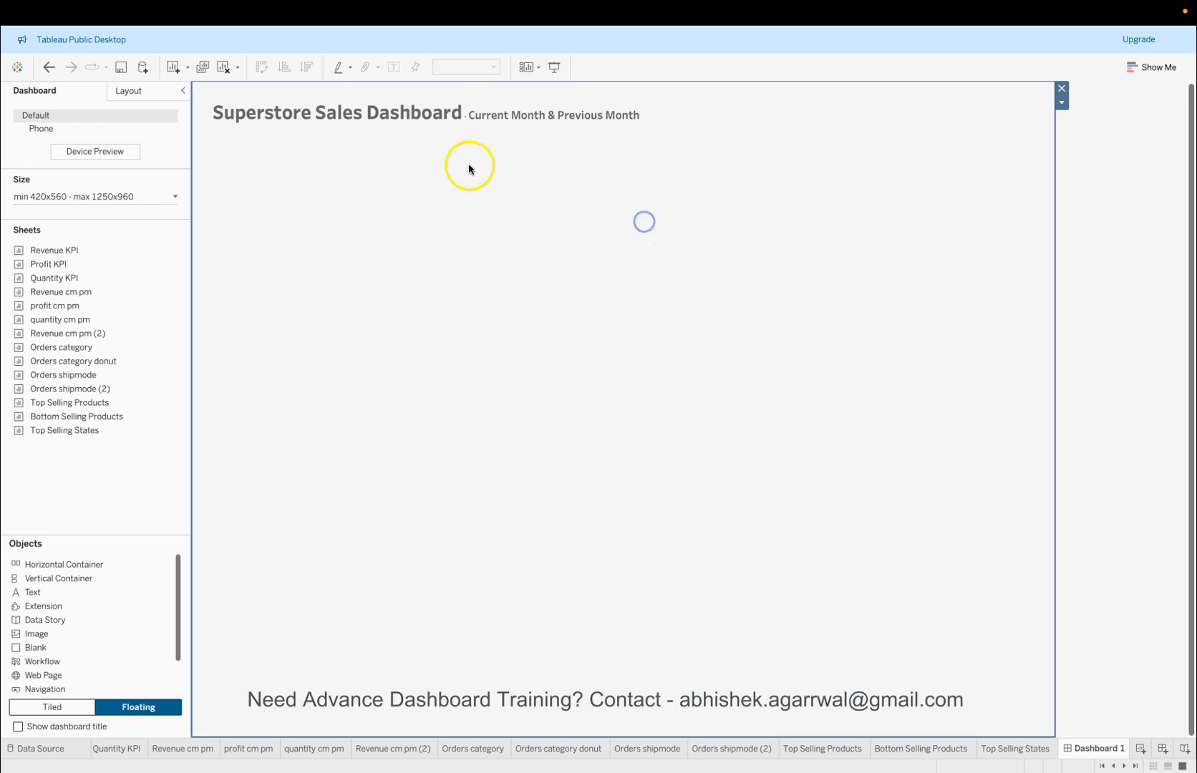
Step: Set the hyphen between the two parts of the dashboard title to size 20
double_click(469, 120)
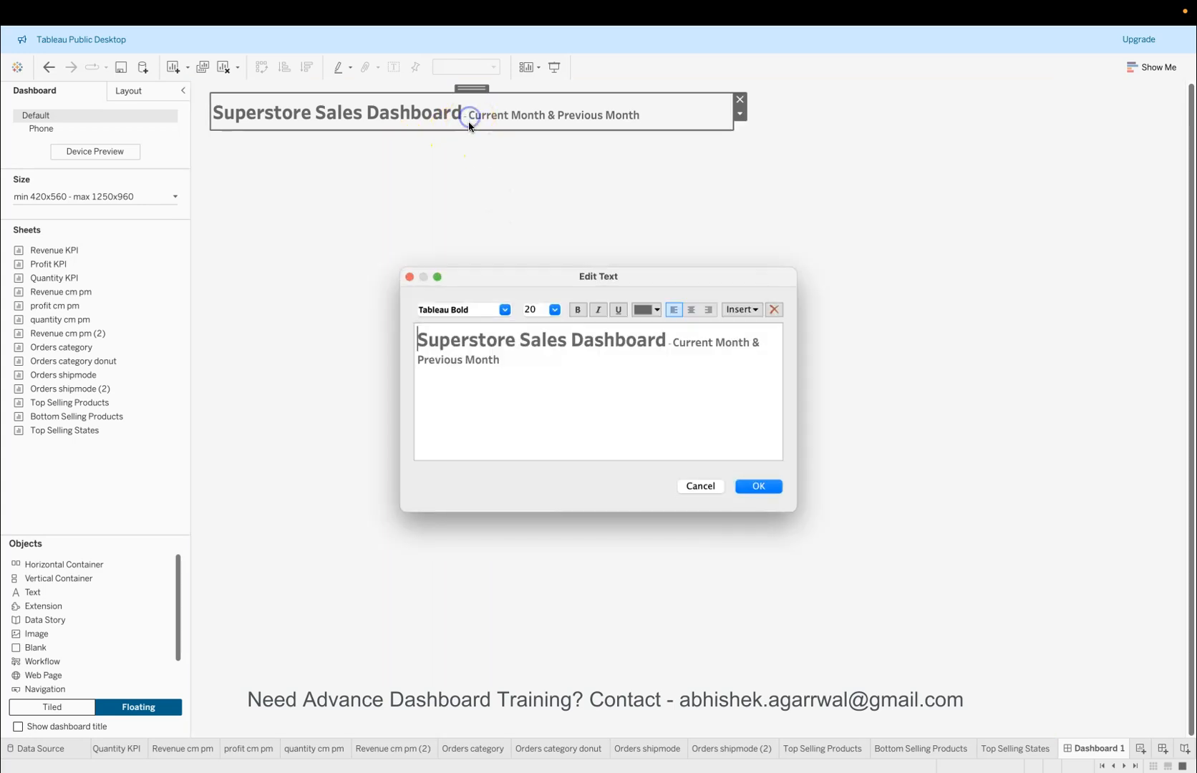
left_click(672, 344)
left_click(554, 309)
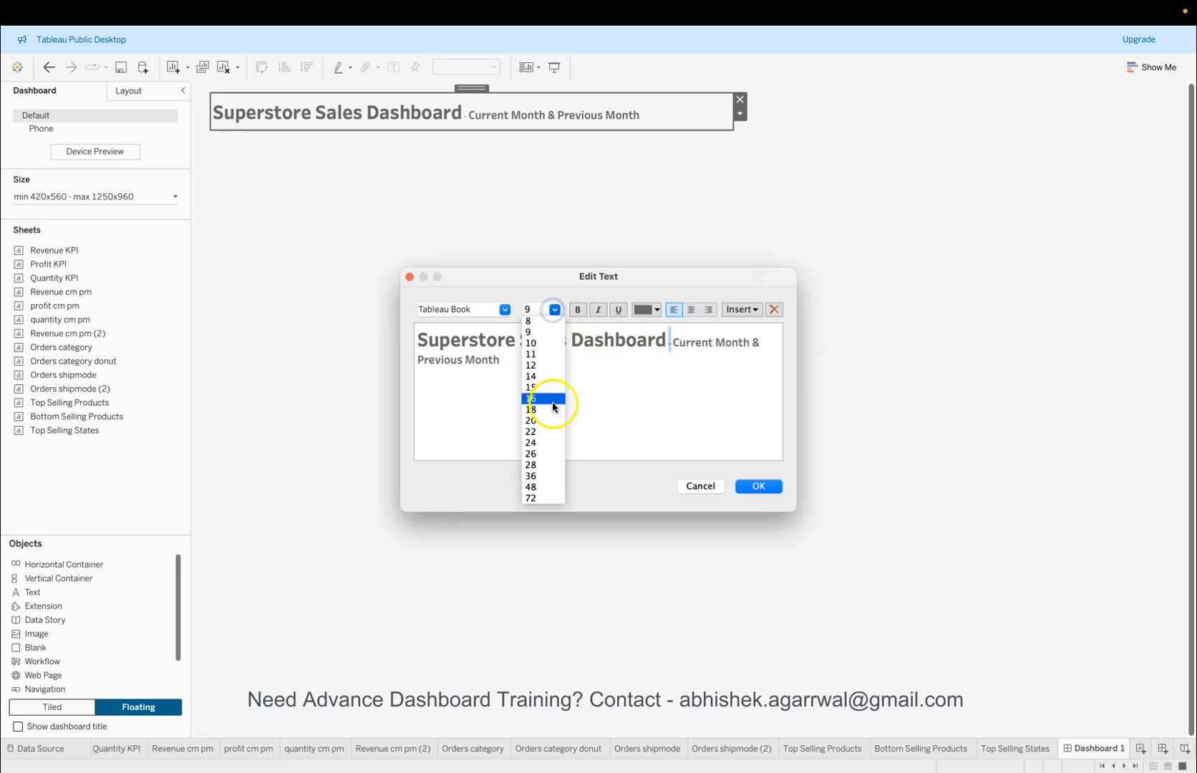
left_click(553, 422)
left_click(768, 487)
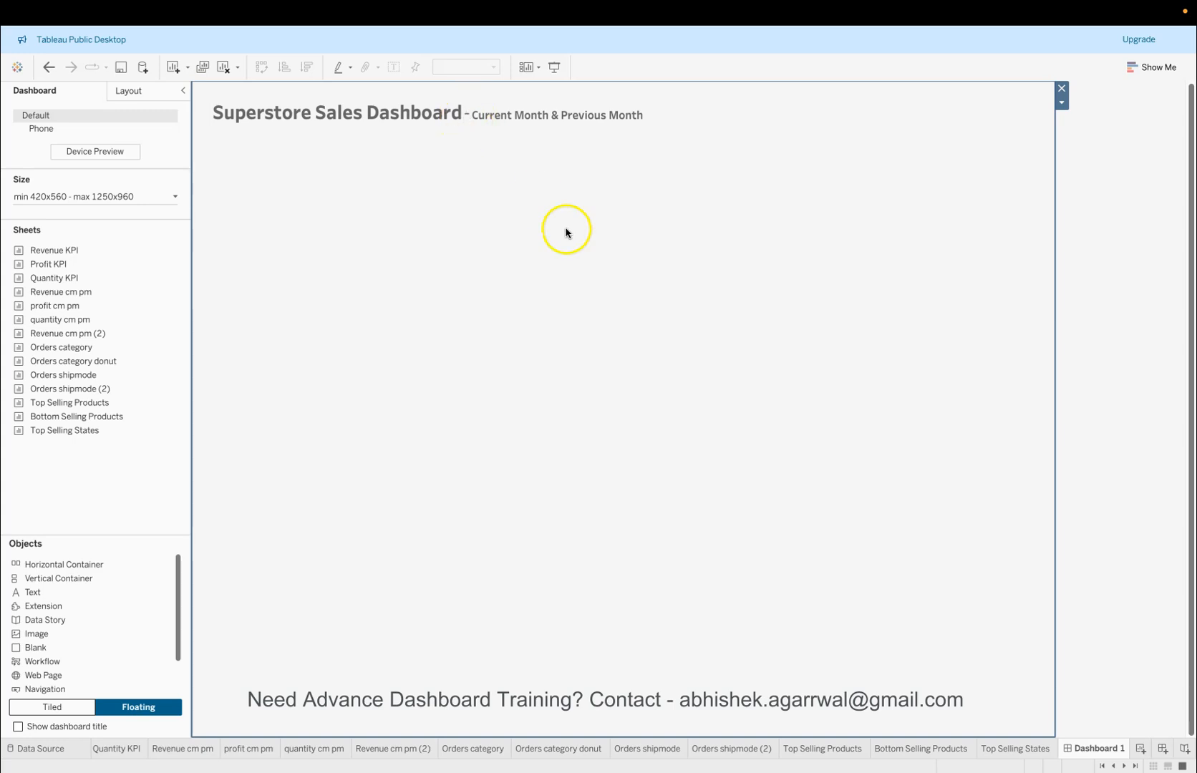
left_click(653, 114)
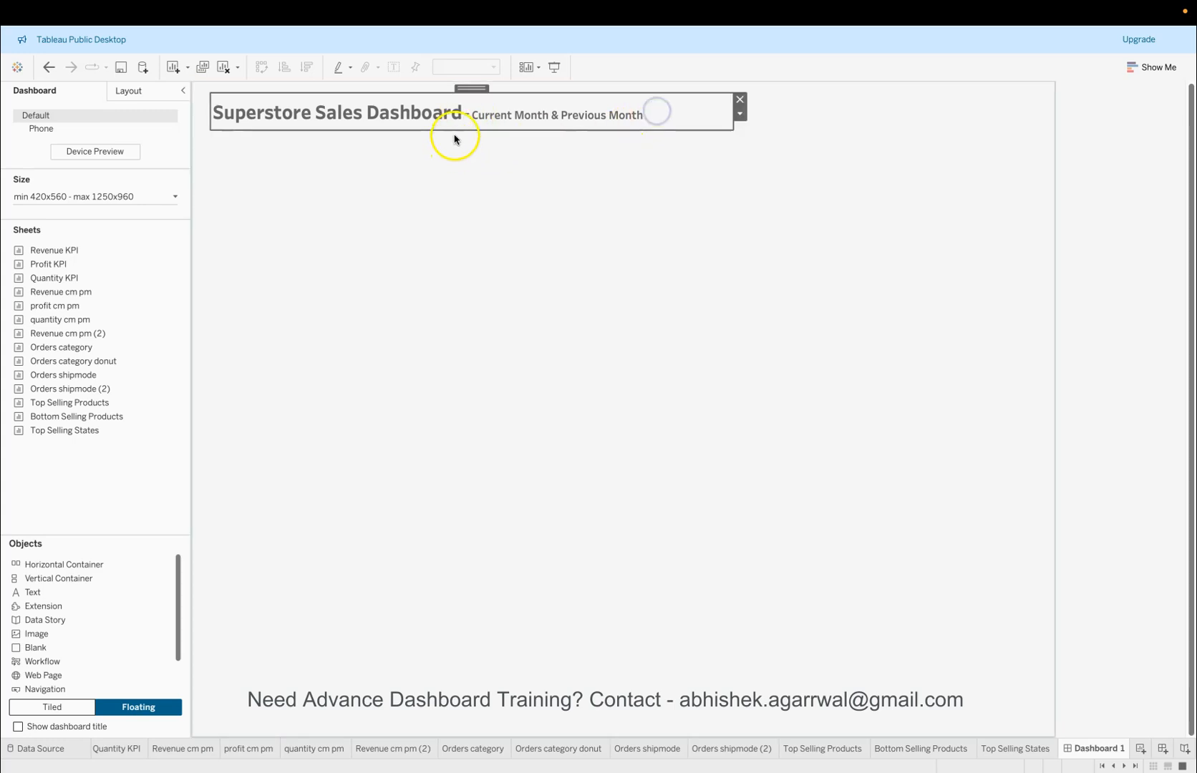
Step: Place the Revenue KPI sheet below the dashboard title and shrink it to a card about 203 wide and 164 high
left_click_drag(457, 130, 459, 128)
left_click(466, 161)
left_click(490, 338)
left_click_drag(83, 252, 219, 143)
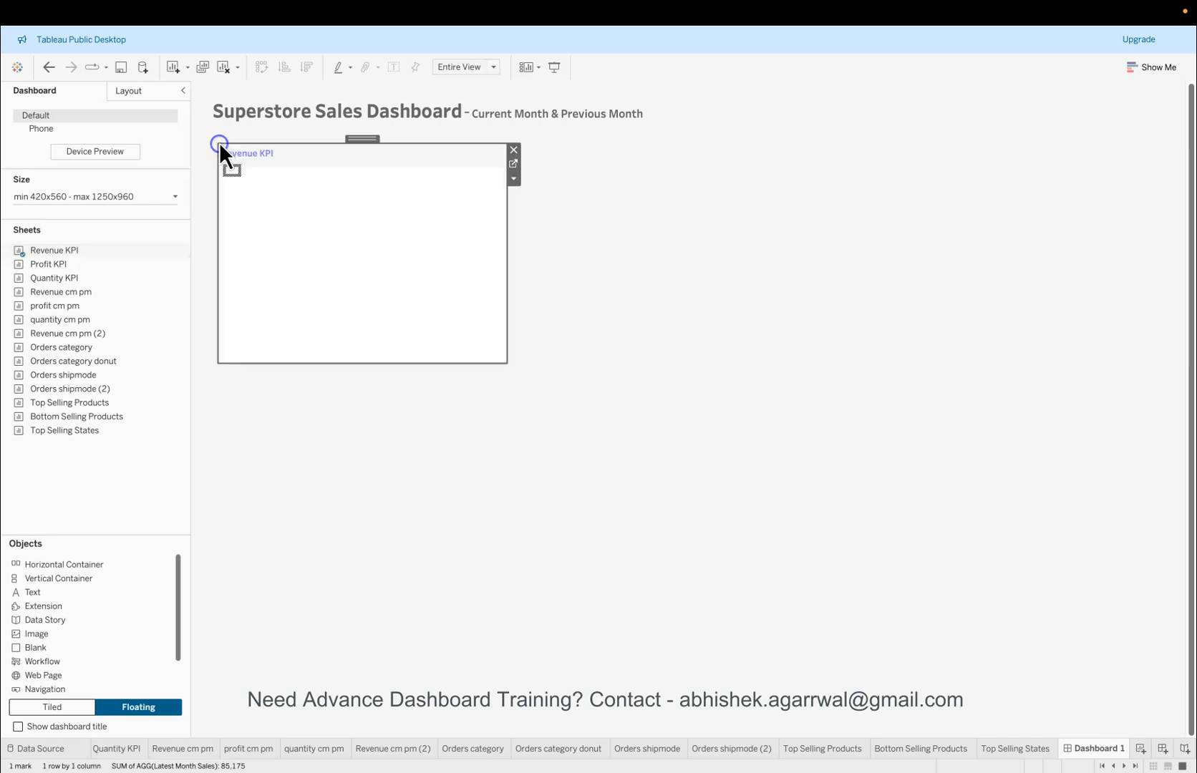
left_click_drag(505, 234, 366, 227)
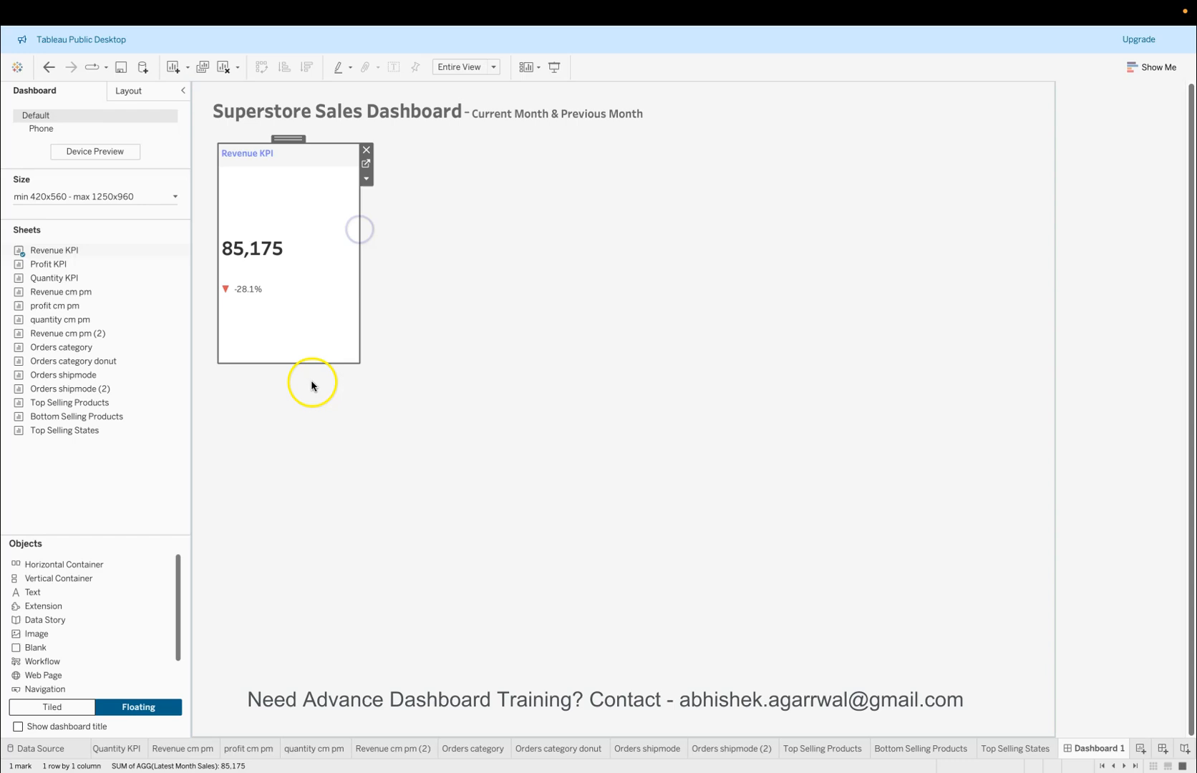
left_click_drag(313, 362, 309, 257)
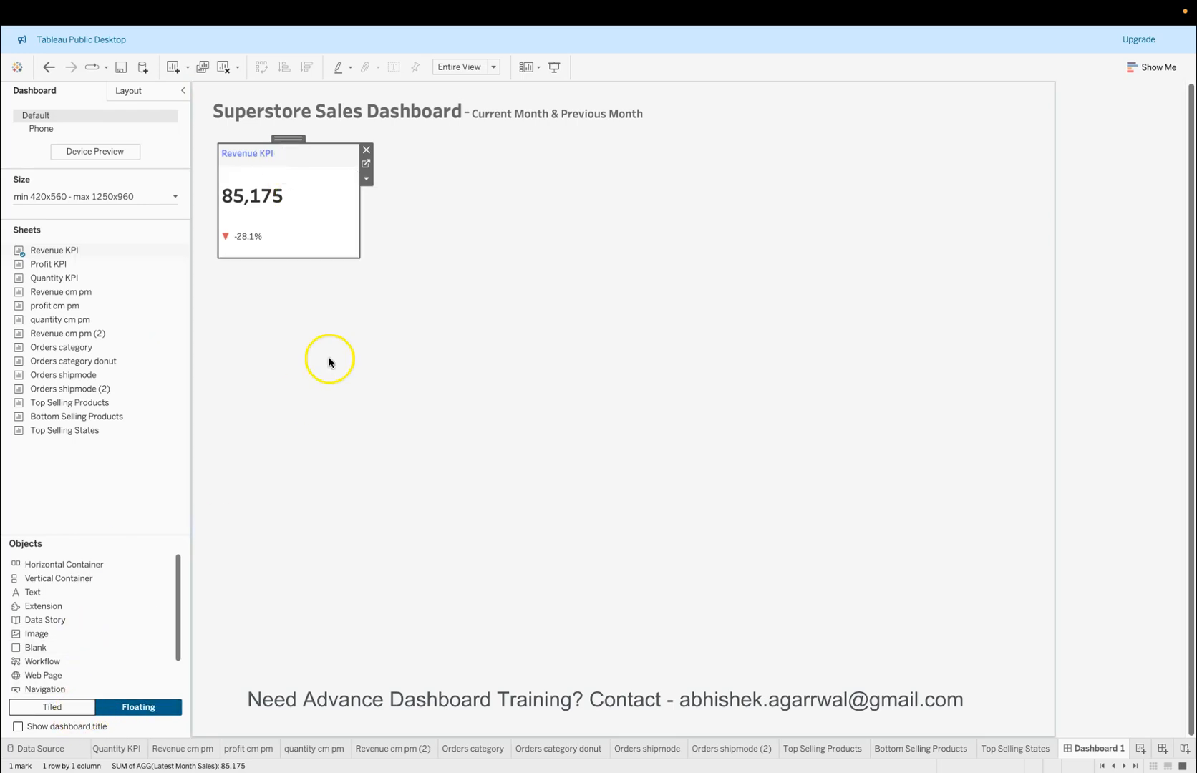
Step: Give the Revenue KPI card a solid white background and reduce its height to about 156
left_click(144, 93)
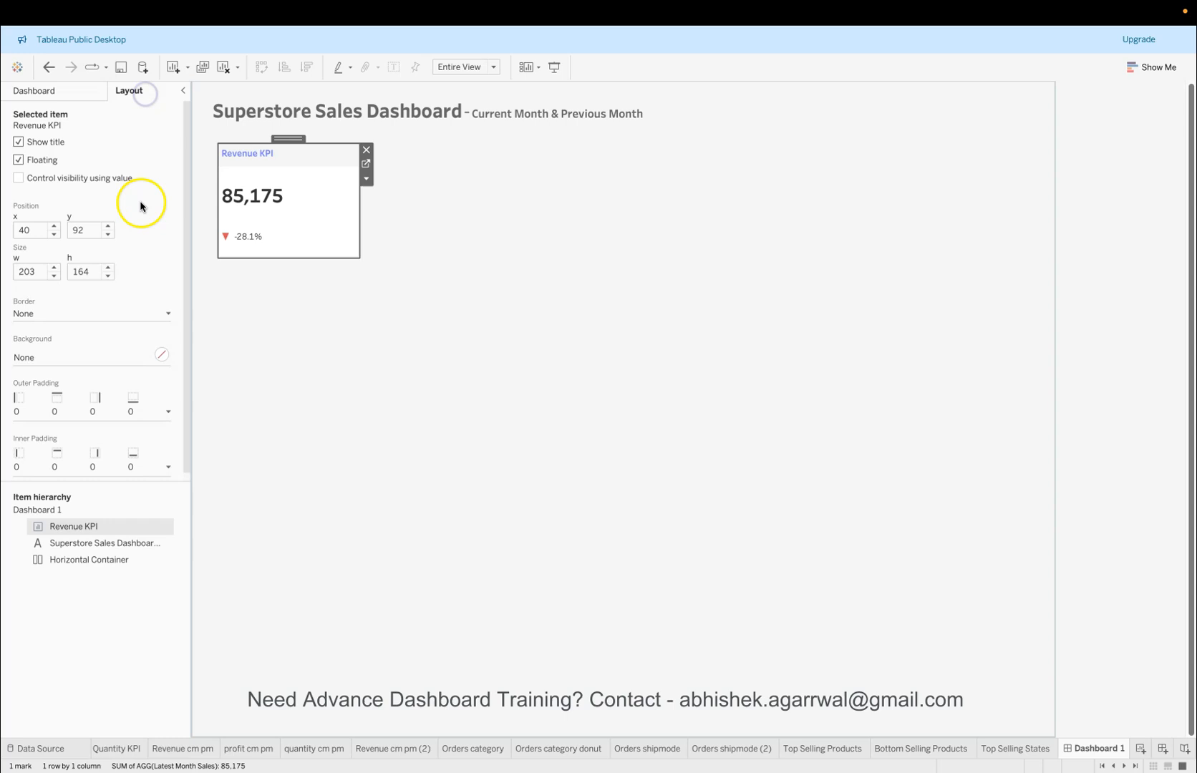
left_click(167, 363)
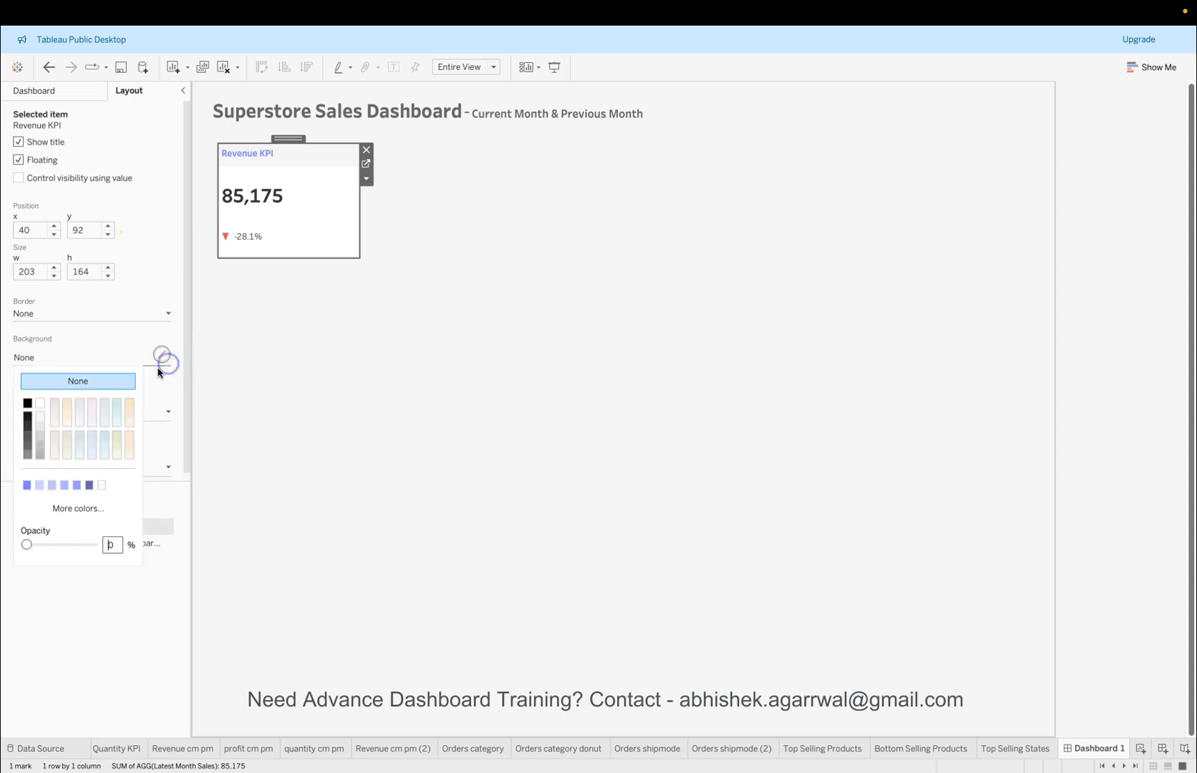
left_click(40, 403)
left_click(80, 98)
left_click(329, 348)
left_click(307, 201)
left_click(301, 251)
left_click(431, 236)
left_click(321, 189)
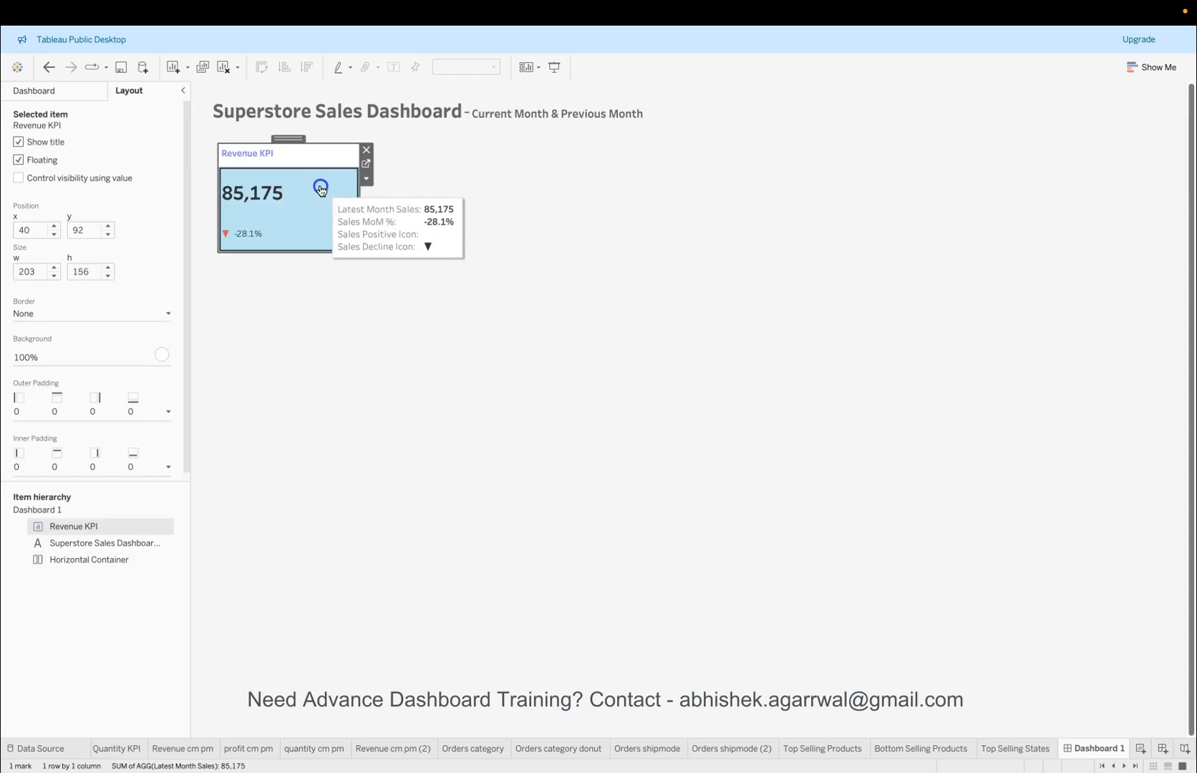
left_click(484, 204)
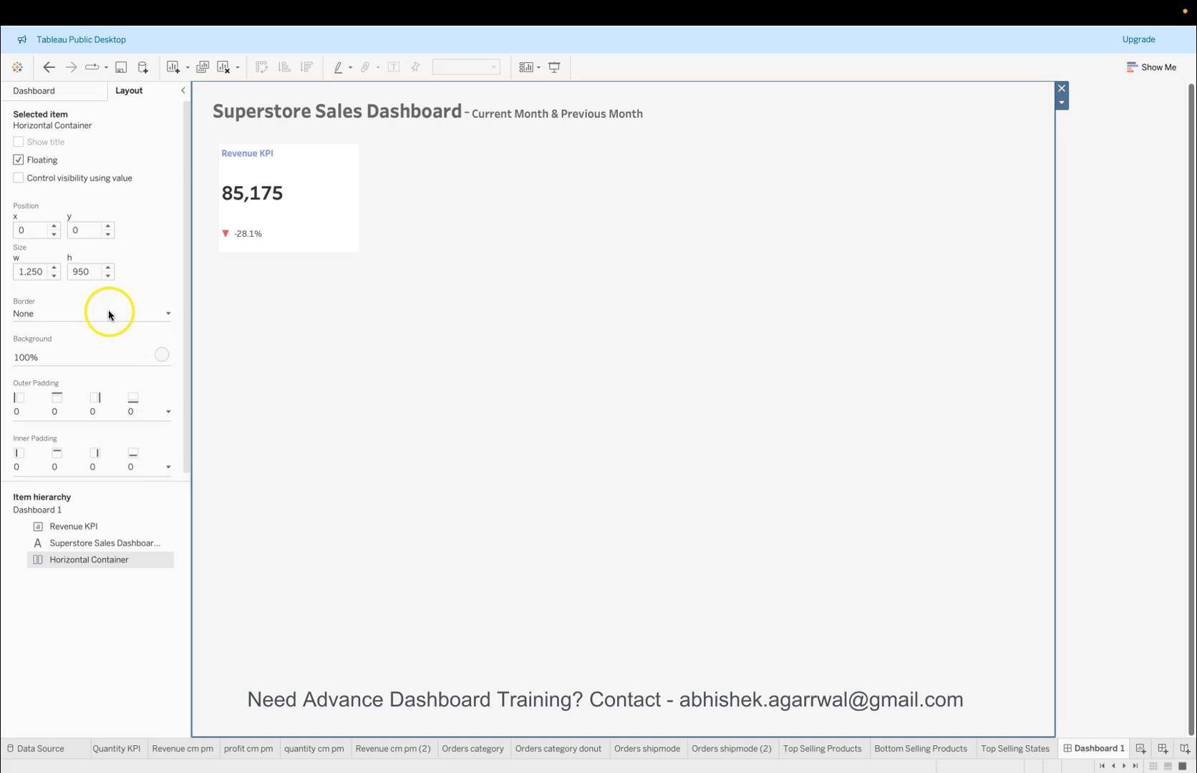
Step: Place the Revenue cm pm sheet directly below the Revenue KPI card and hide its title
left_click(43, 90)
double_click(83, 265)
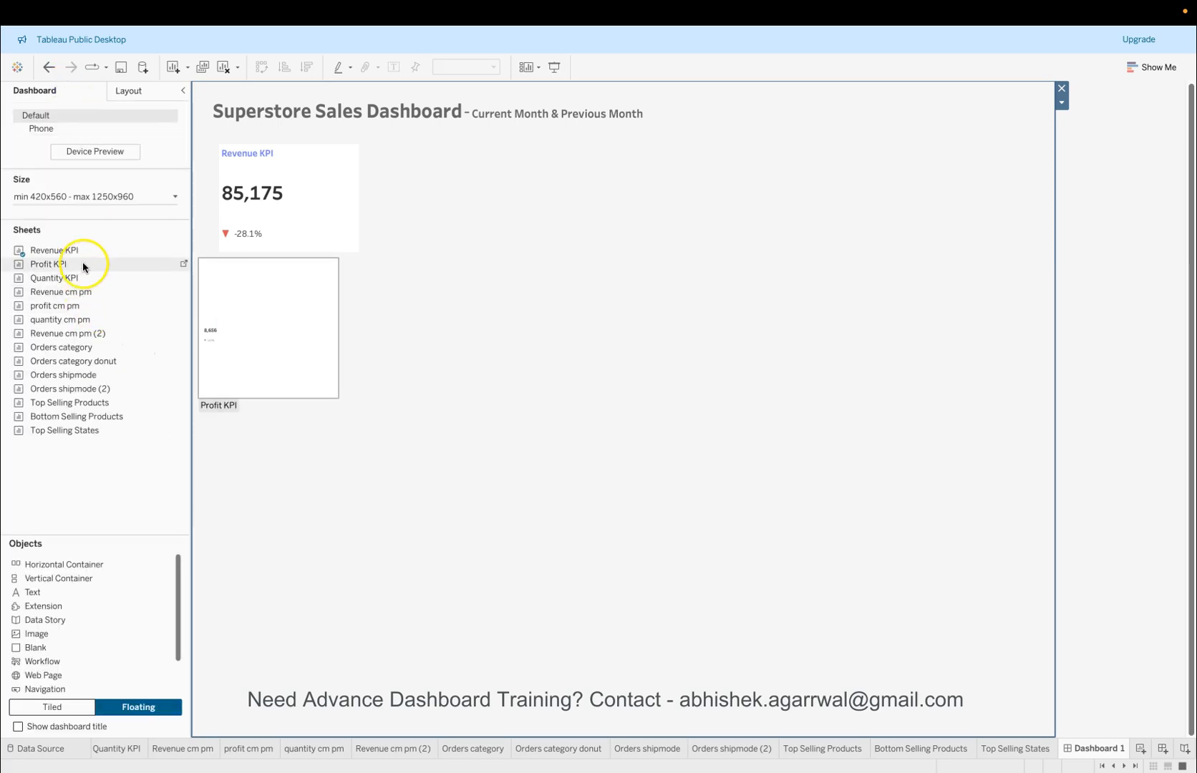
double_click(82, 292)
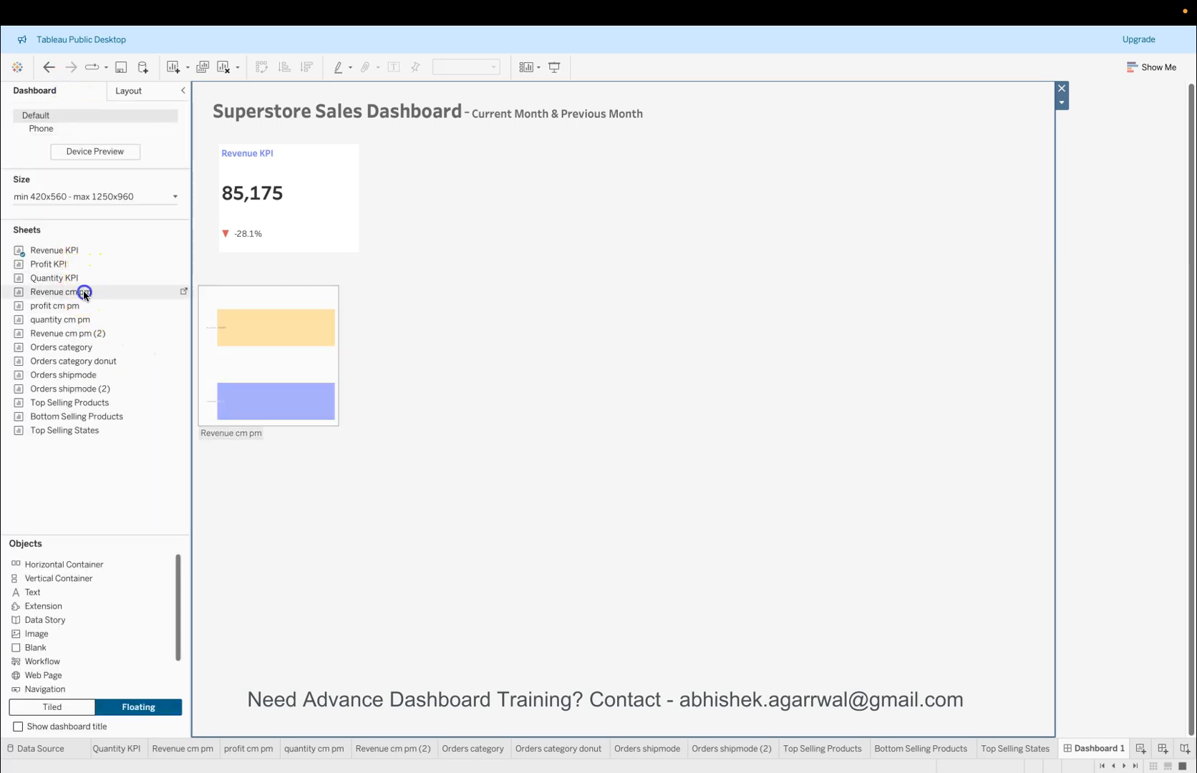
left_click_drag(240, 267, 220, 252)
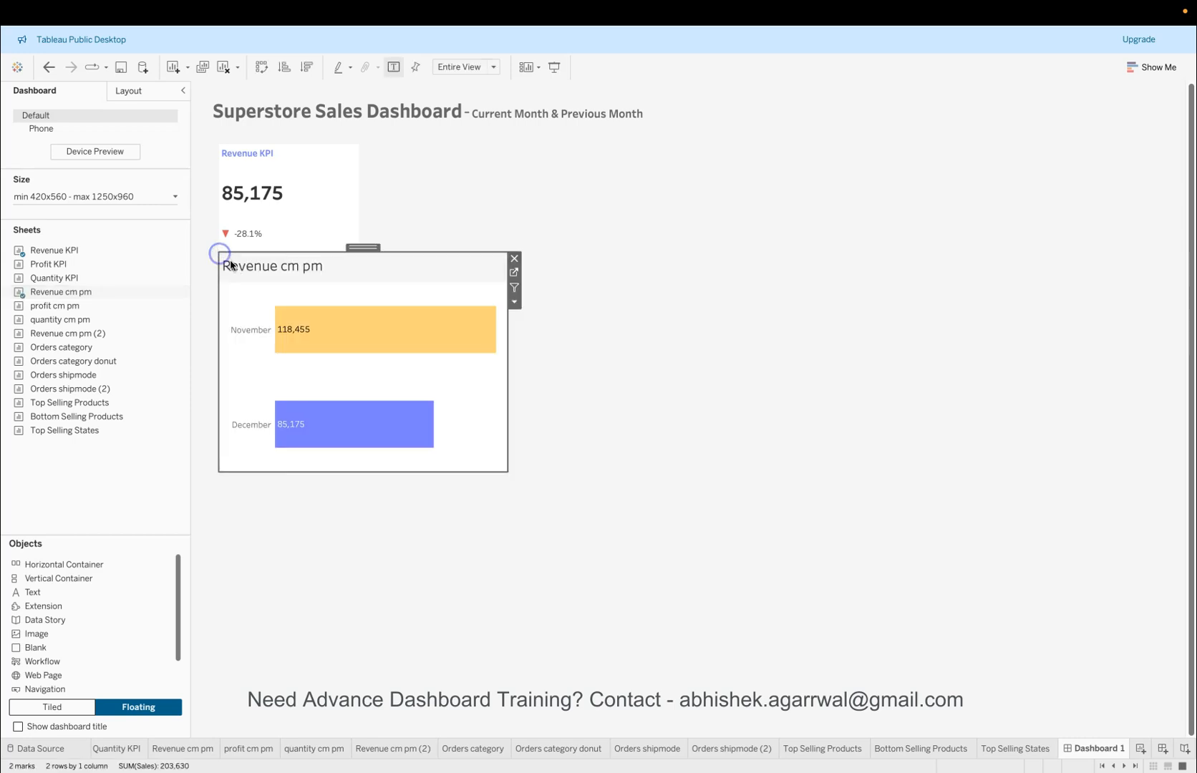
right_click(311, 267)
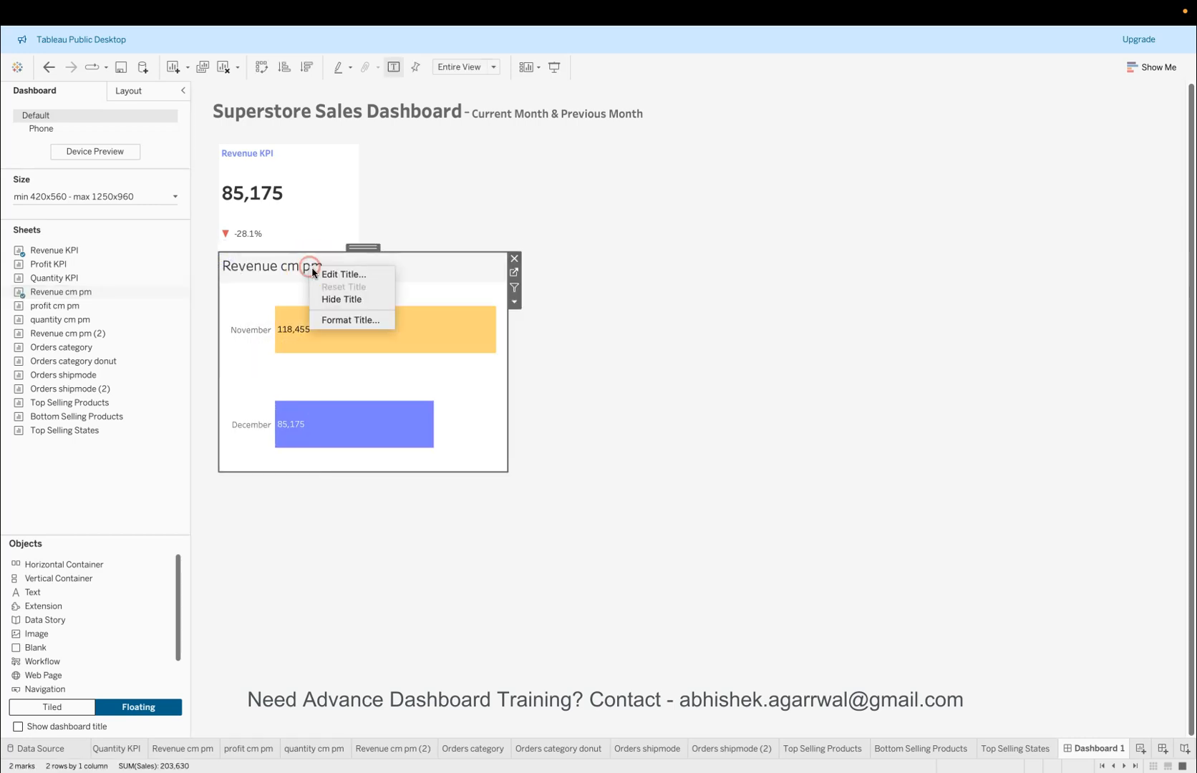
left_click(340, 301)
Step: Resize the Revenue cm pm chart to about 203 by 120 and align it with the Revenue KPI card at x 40
left_click_drag(503, 343, 360, 339)
left_click_drag(347, 472, 342, 333)
left_click(351, 370)
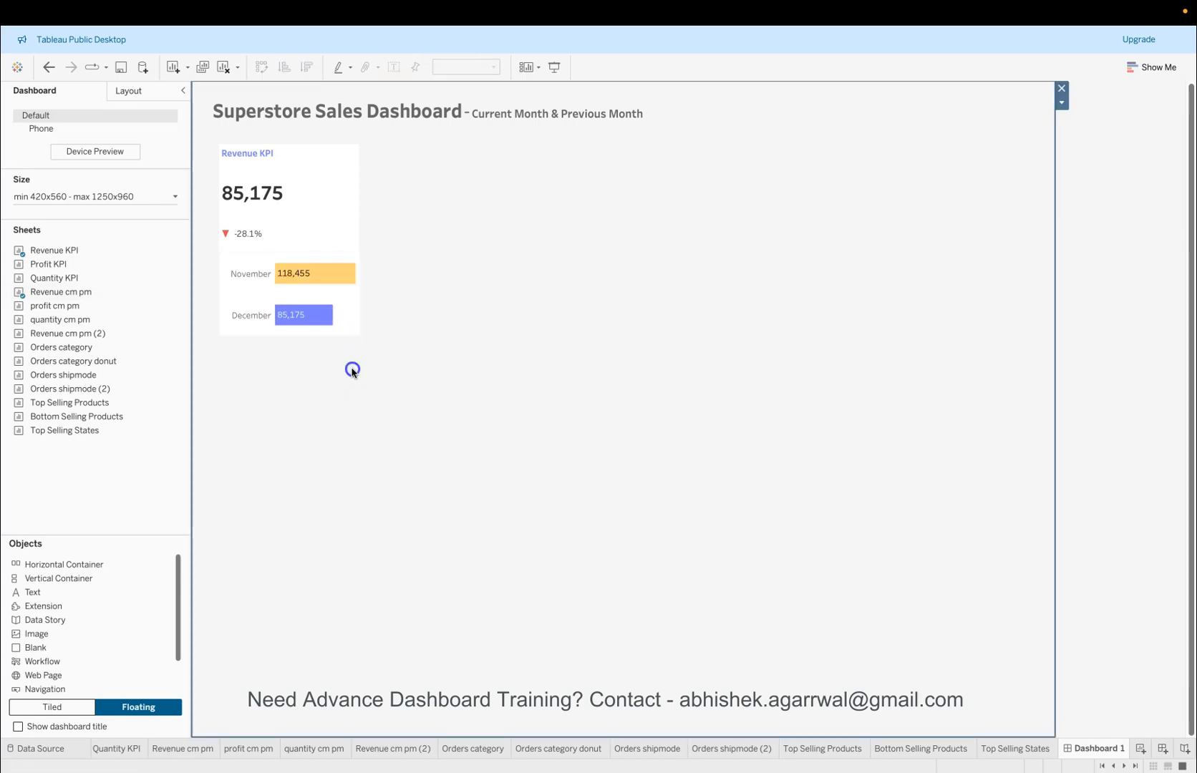
left_click(352, 310)
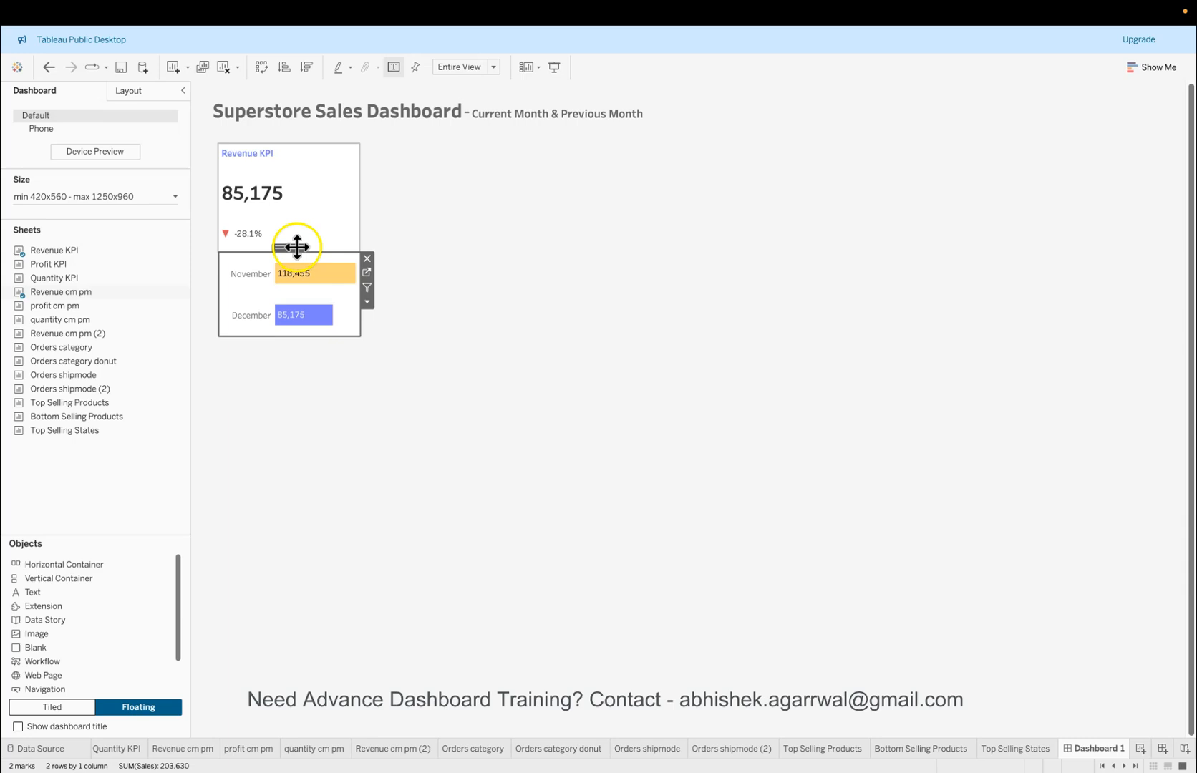
left_click_drag(296, 247, 295, 248)
left_click(352, 403)
left_click(513, 403)
left_click(344, 301)
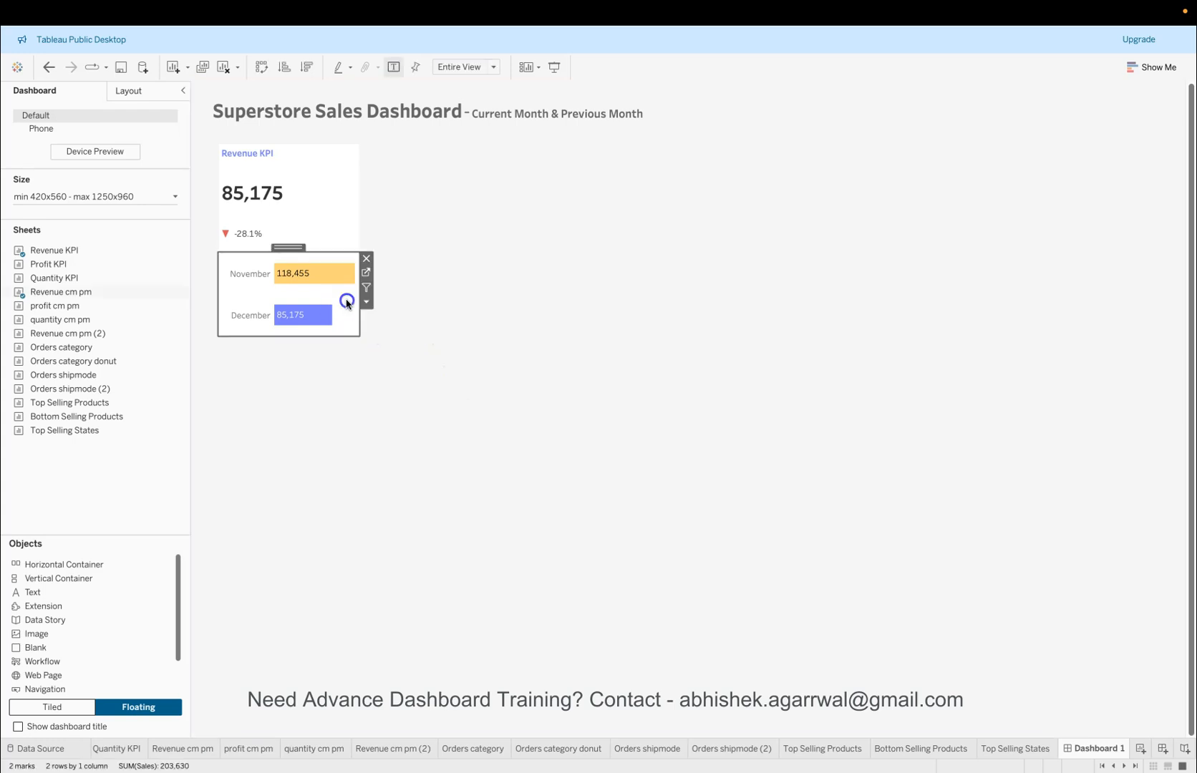
Step: Nudge the Revenue cm pm chart's y position slightly upward until it meets the bottom edge of the Revenue KPI card
left_click(153, 93)
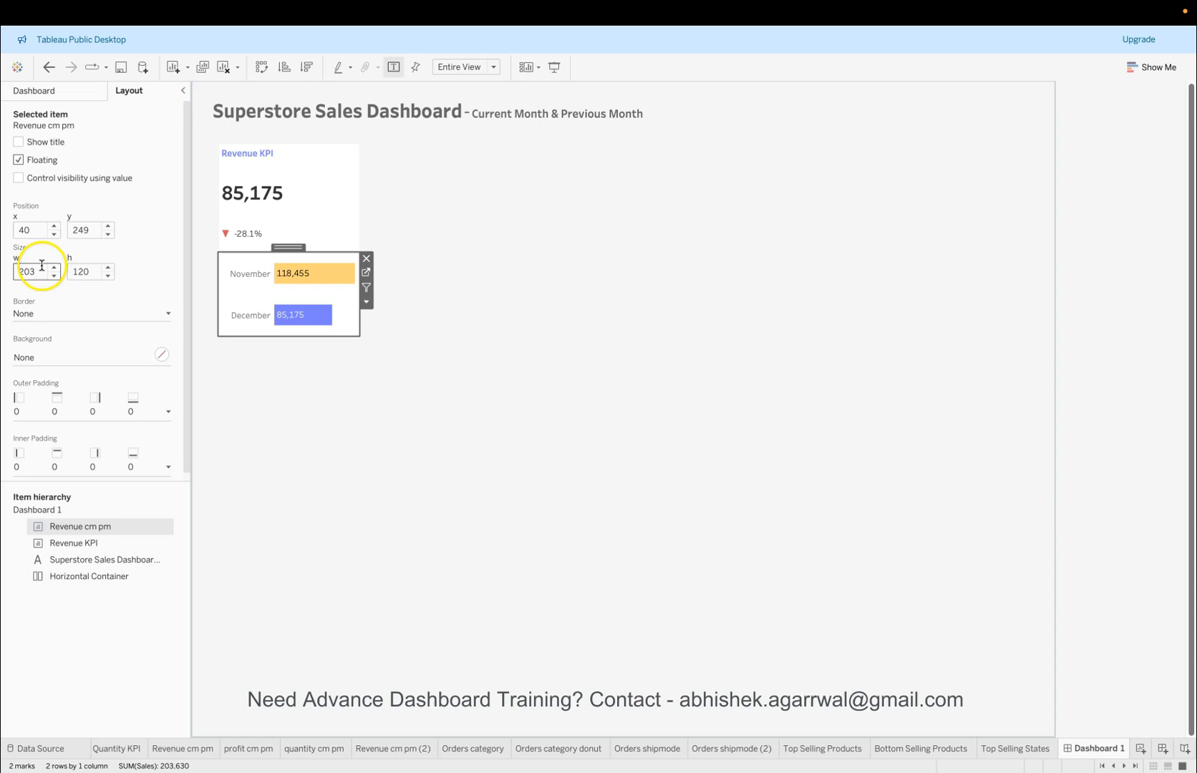
left_click(471, 331)
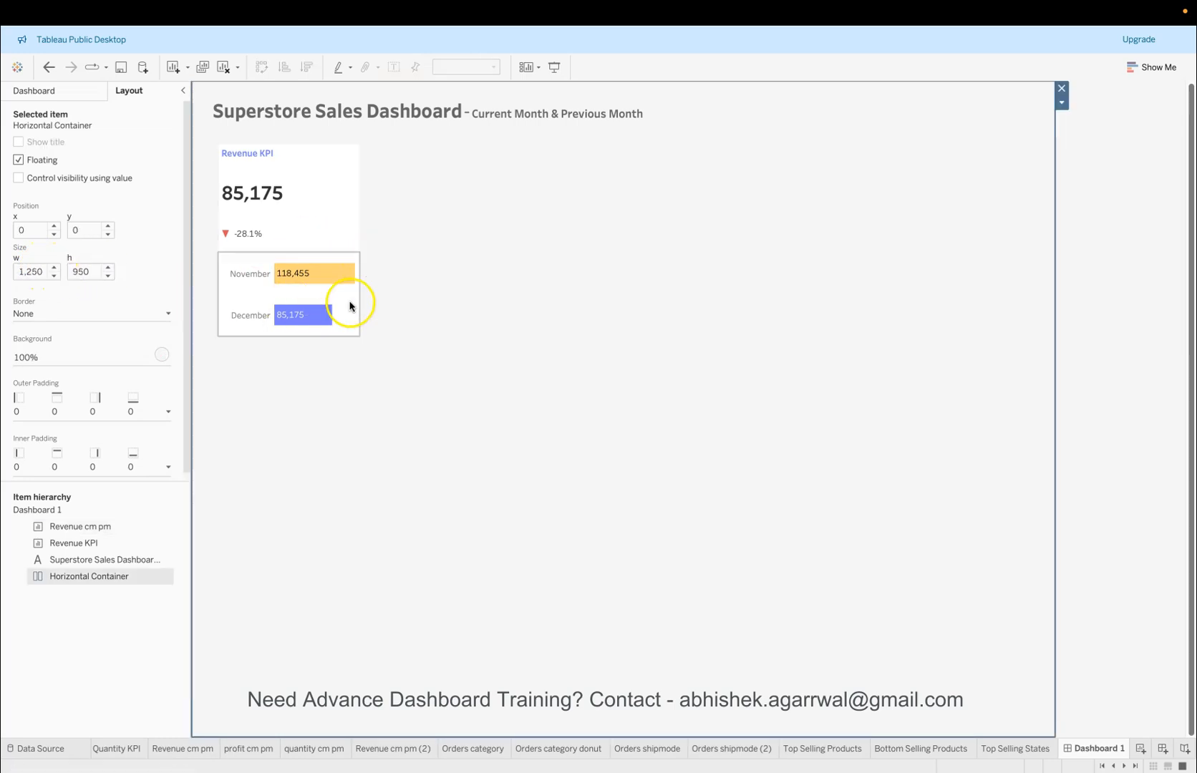
left_click(351, 327)
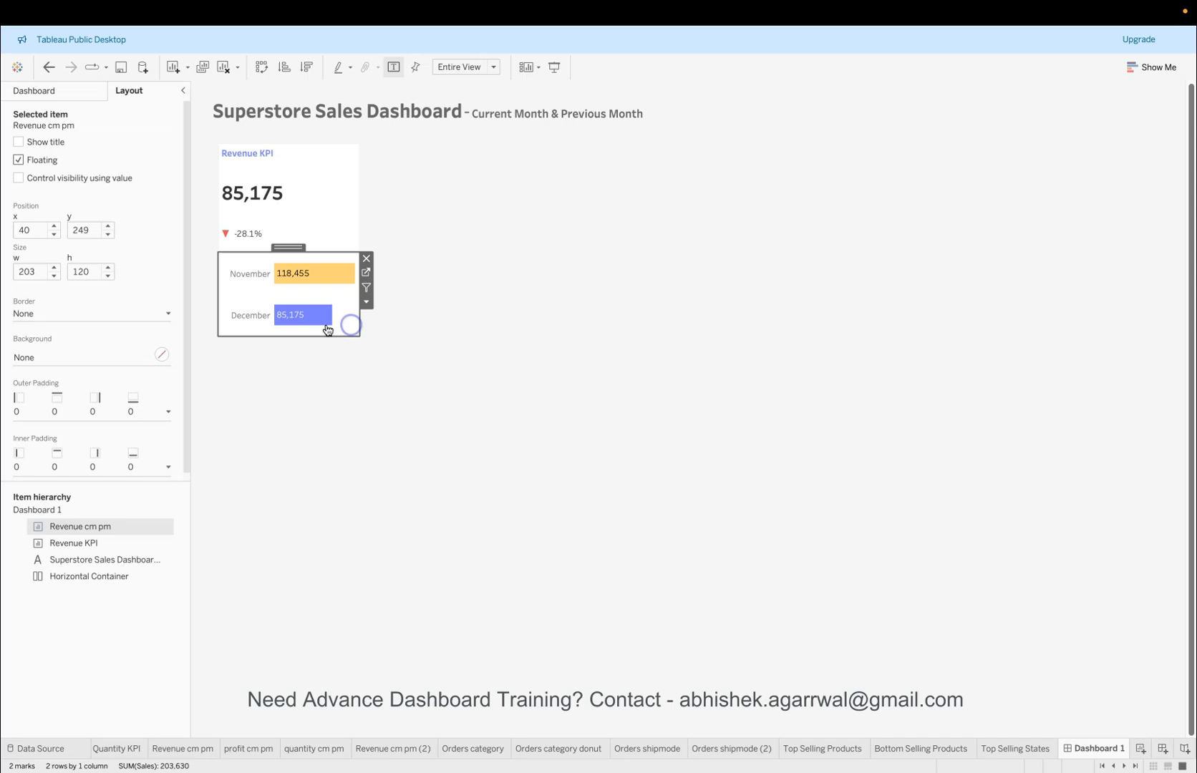
left_click(107, 236)
left_click(107, 236)
left_click(107, 226)
left_click(562, 348)
left_click(577, 394)
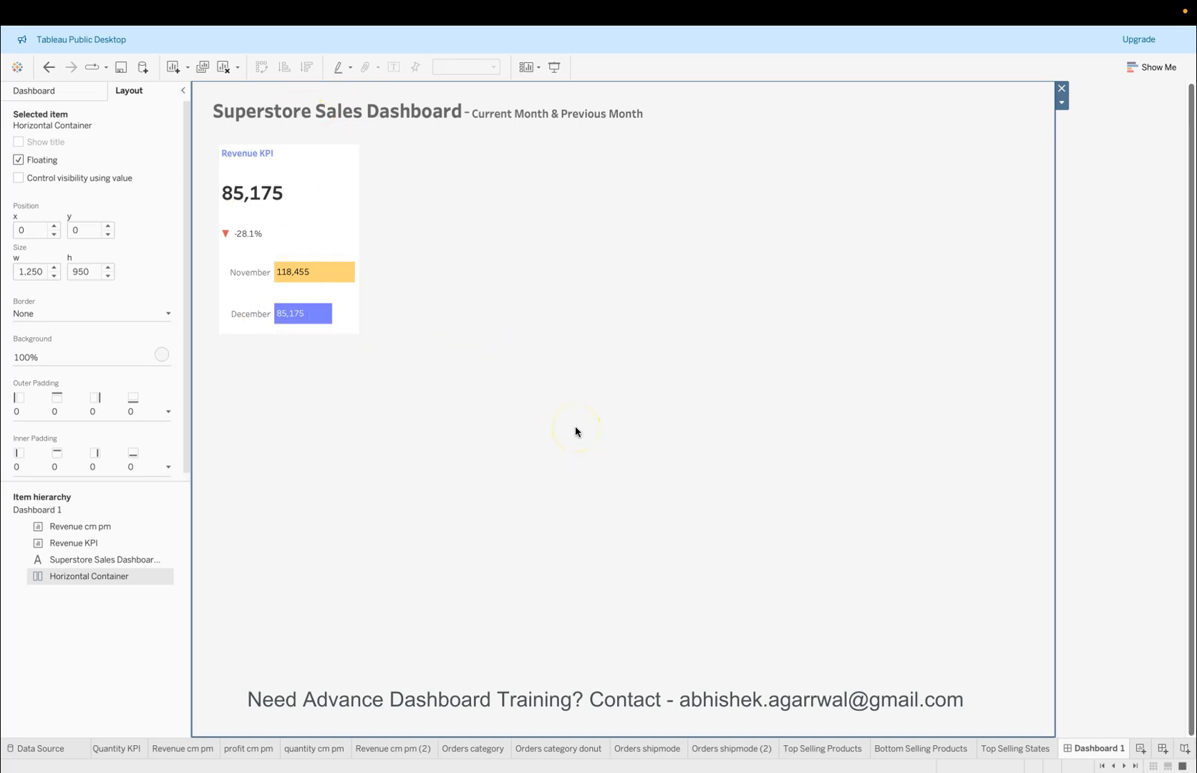
Step: Add a blank object beside the revenue card and shrink it to a strip about 23 wide and 276 high
left_click(470, 316)
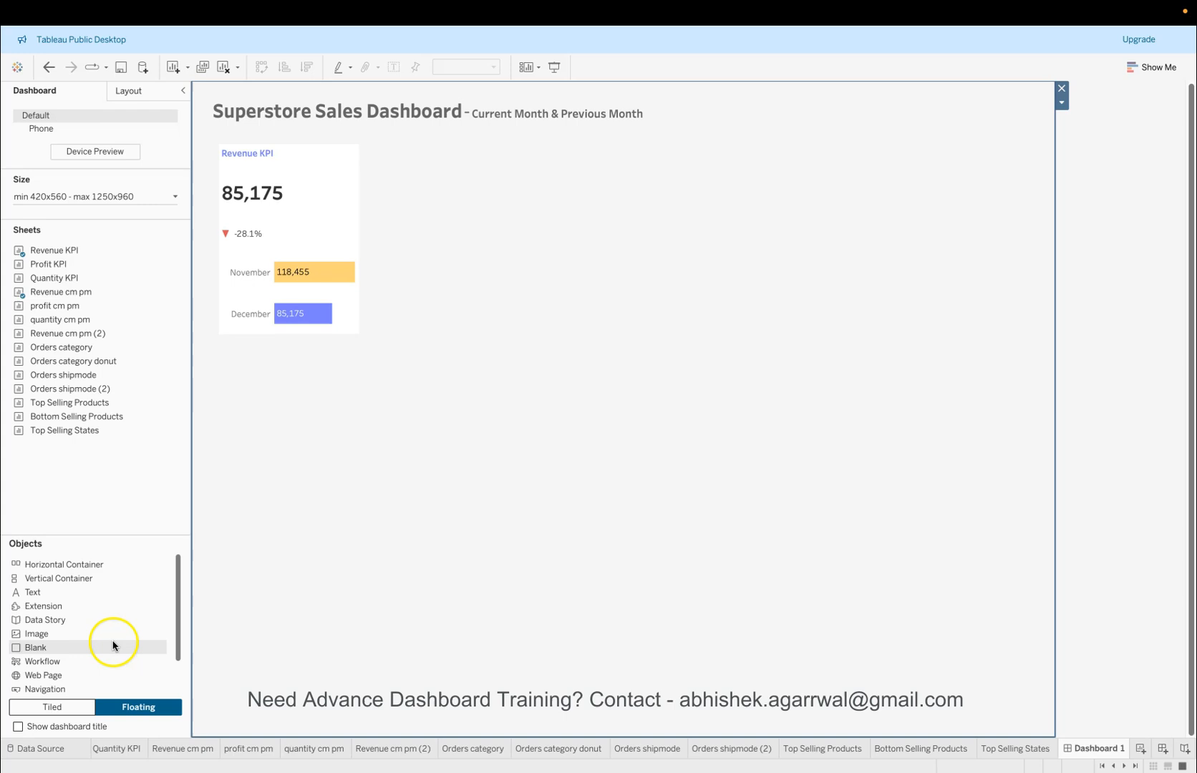
left_click_drag(112, 634, 365, 147)
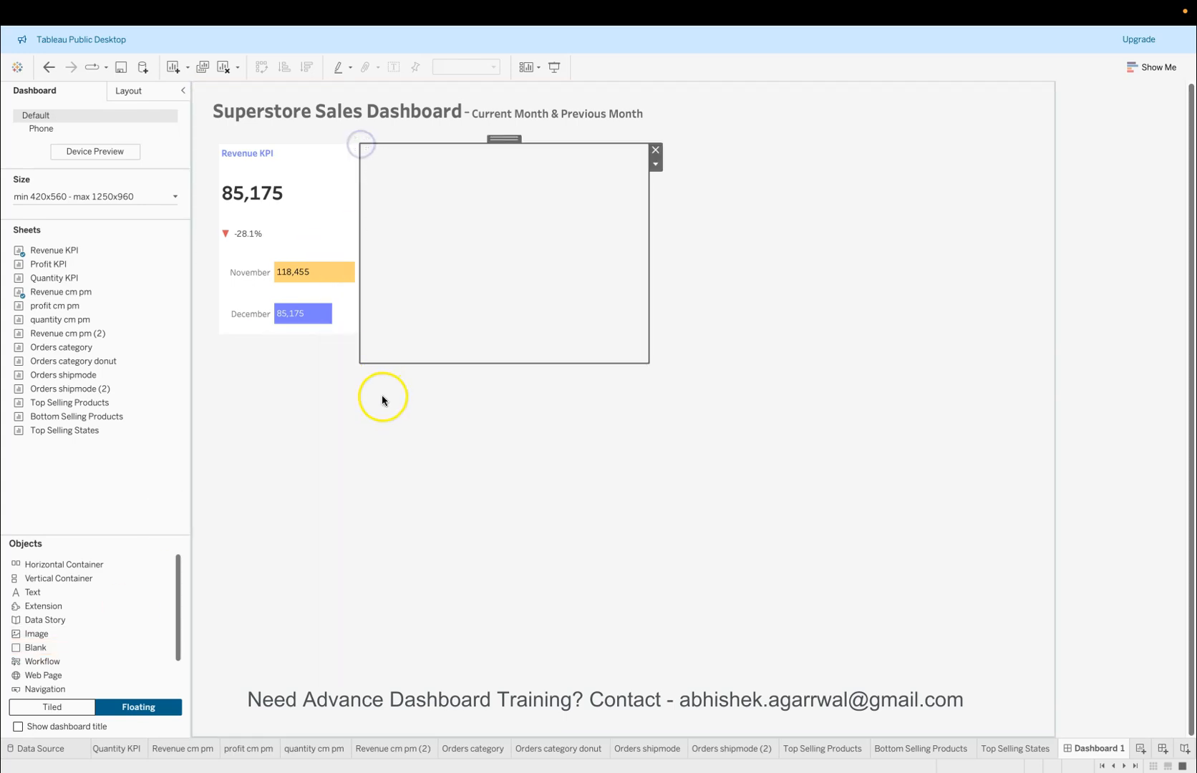
left_click_drag(380, 362, 386, 333)
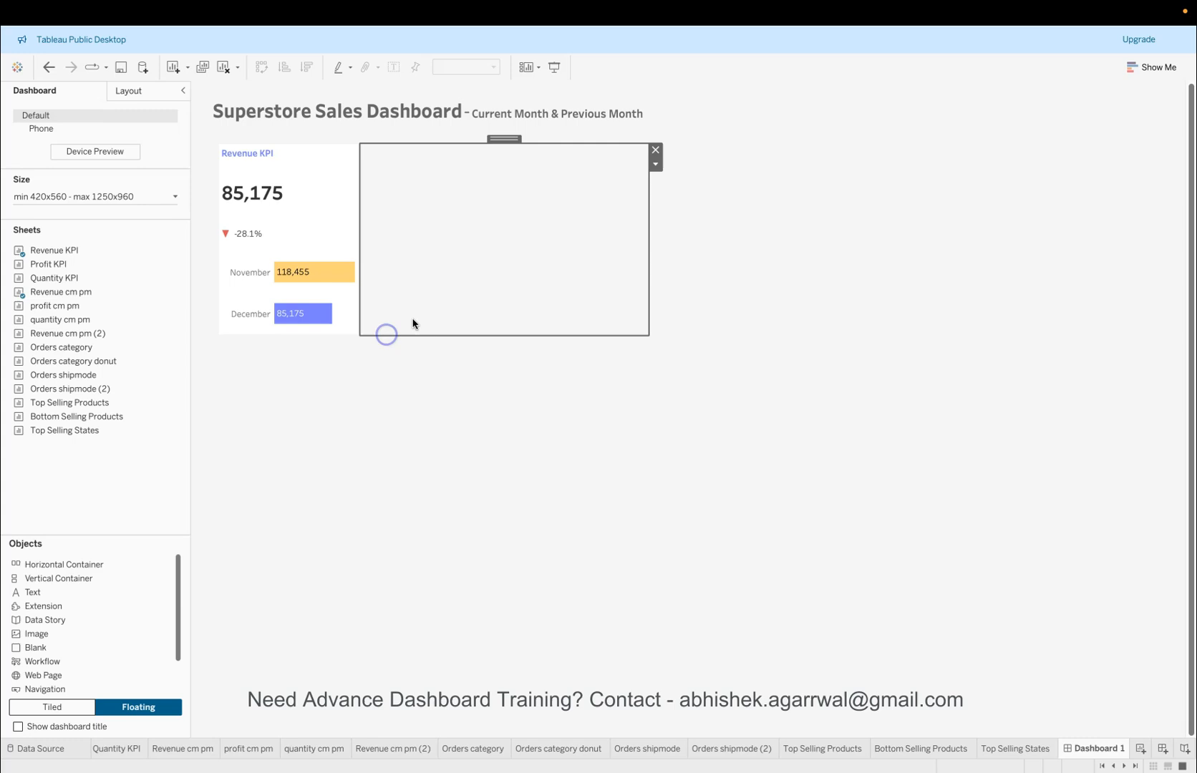
left_click_drag(648, 244, 377, 235)
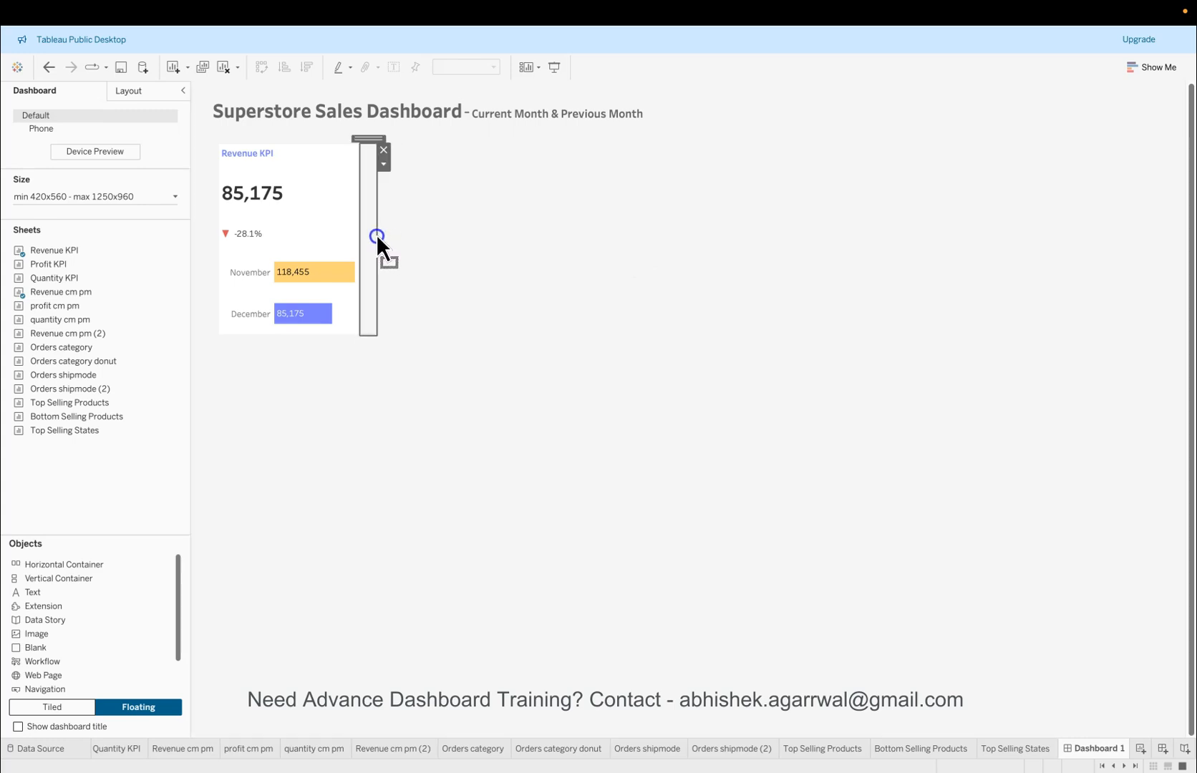
Step: Give the blank strip a solid white background and shift it slightly left until it adjoins the revenue card
left_click(162, 88)
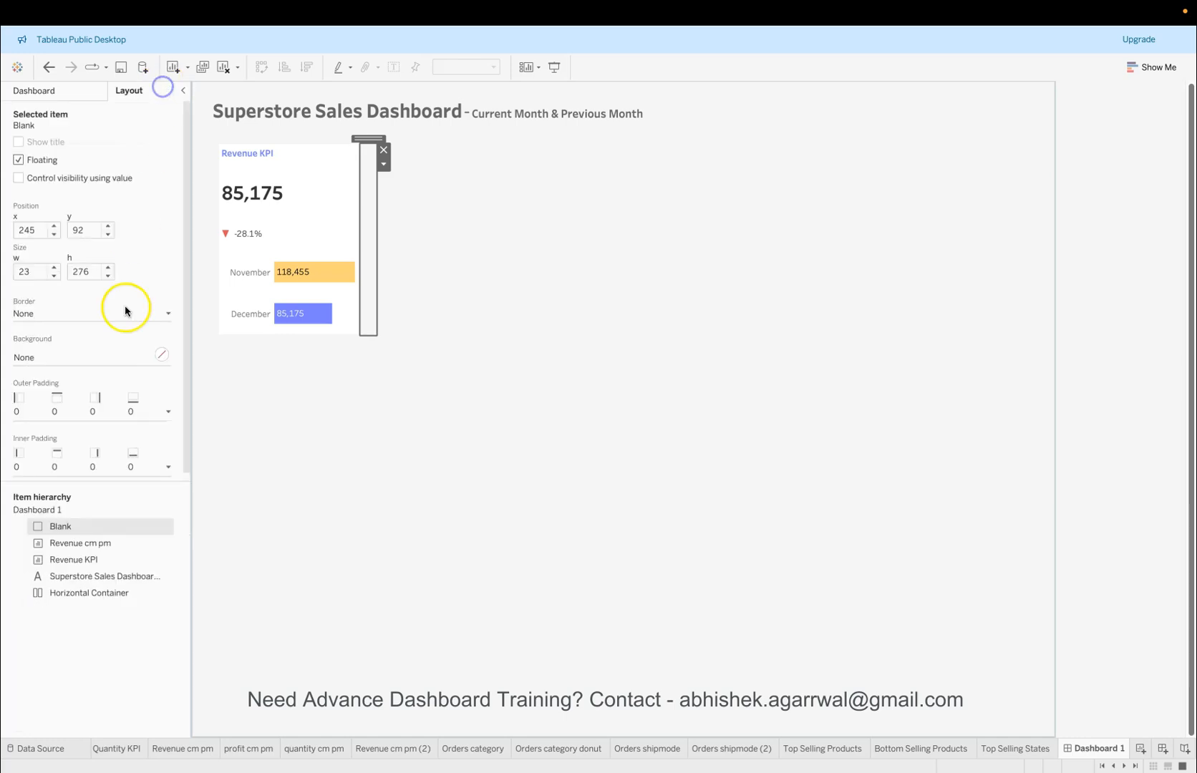
left_click(157, 360)
left_click(40, 403)
left_click(508, 366)
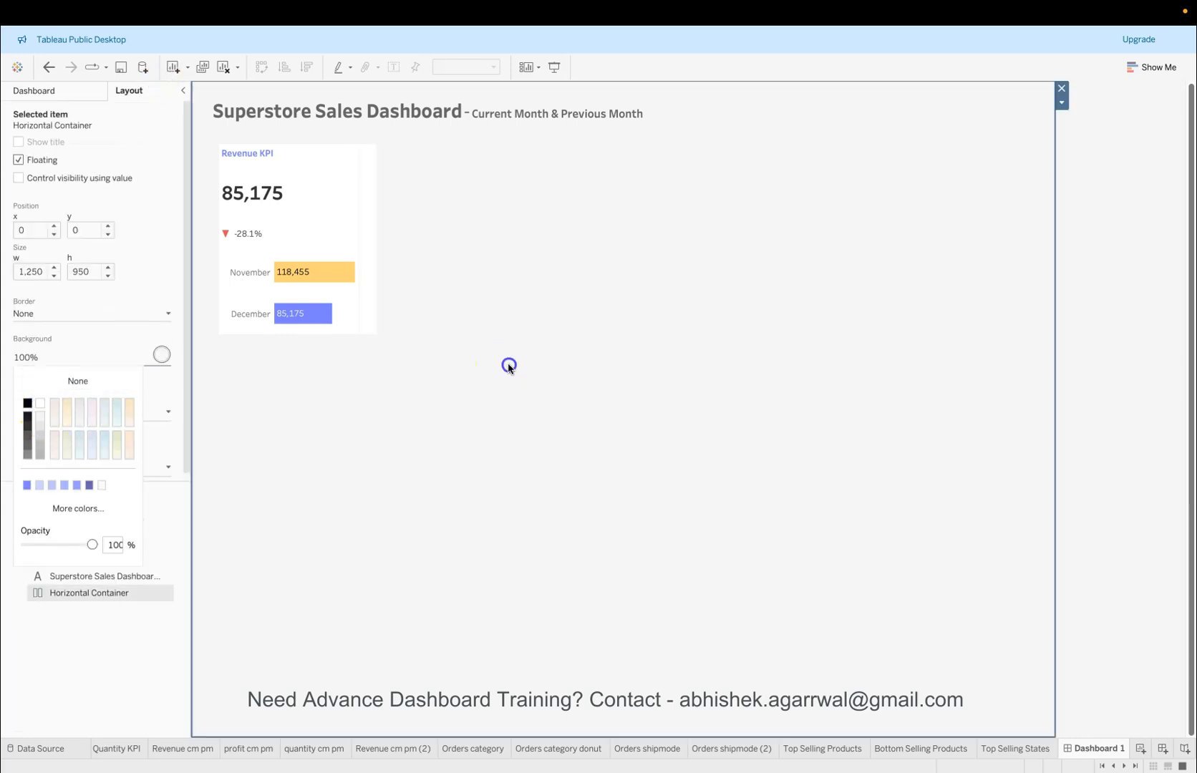
left_click(368, 228)
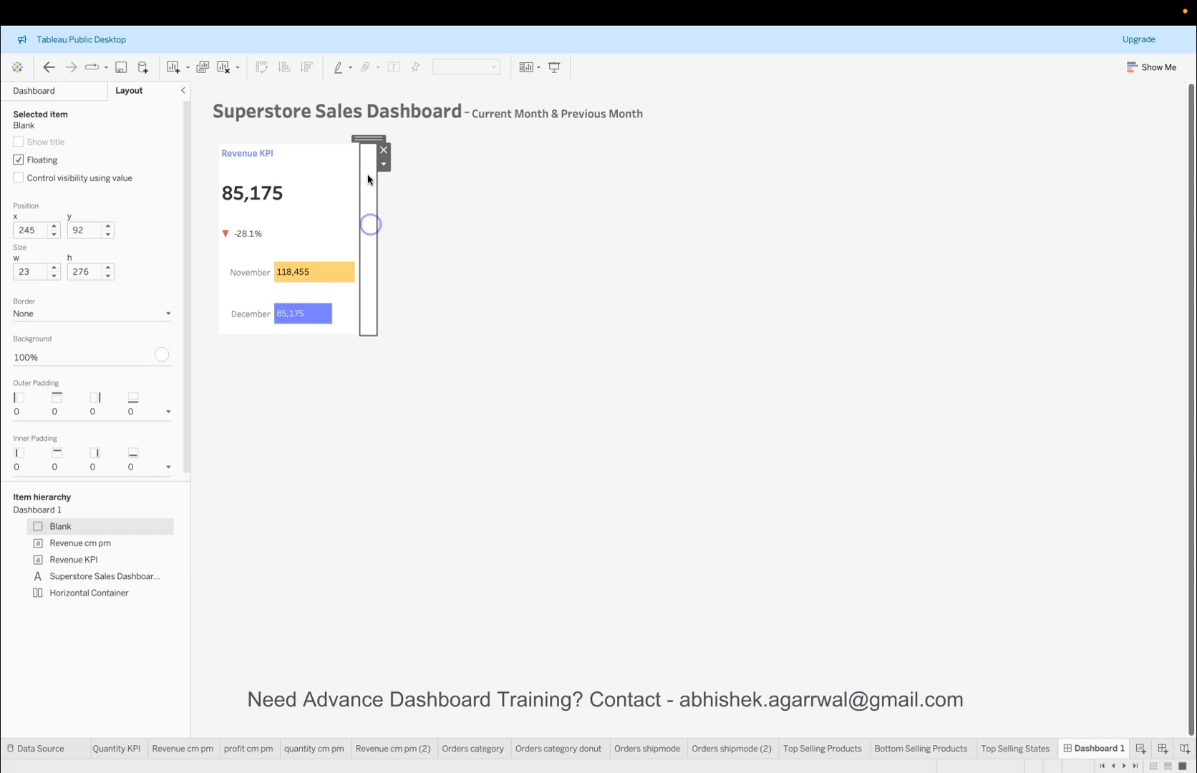
left_click_drag(369, 140, 370, 141)
left_click(465, 228)
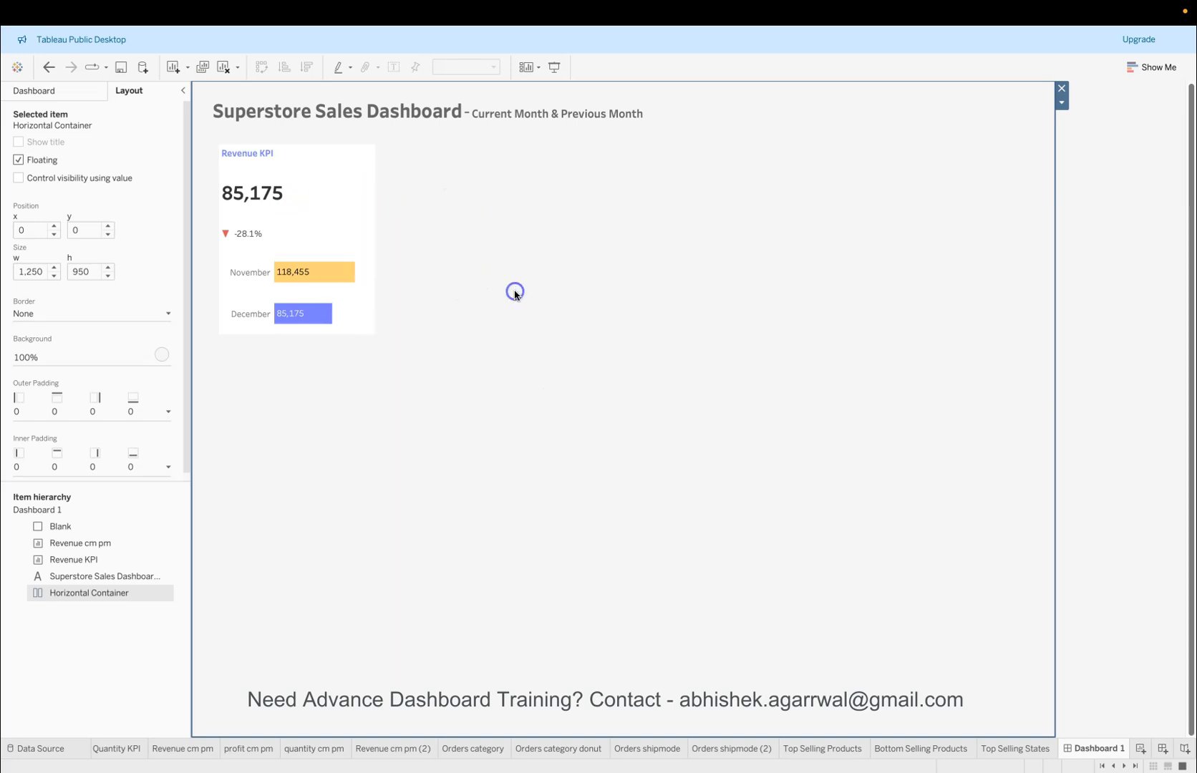
Step: Place the Revenue cm pm (2) sheet right of the blank strip, match its height to the card and widen it for all weekdays
left_click(66, 90)
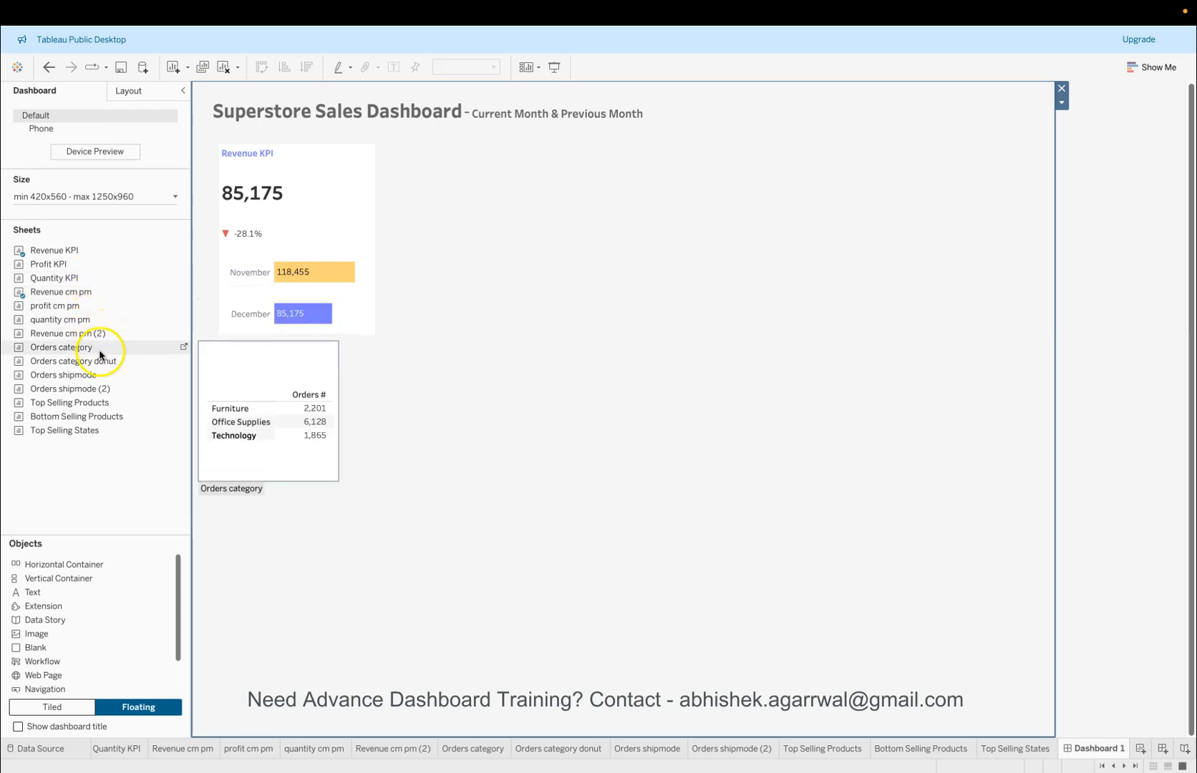
left_click_drag(100, 333, 373, 143)
left_click_drag(476, 363, 483, 333)
left_click_drag(664, 224, 819, 210)
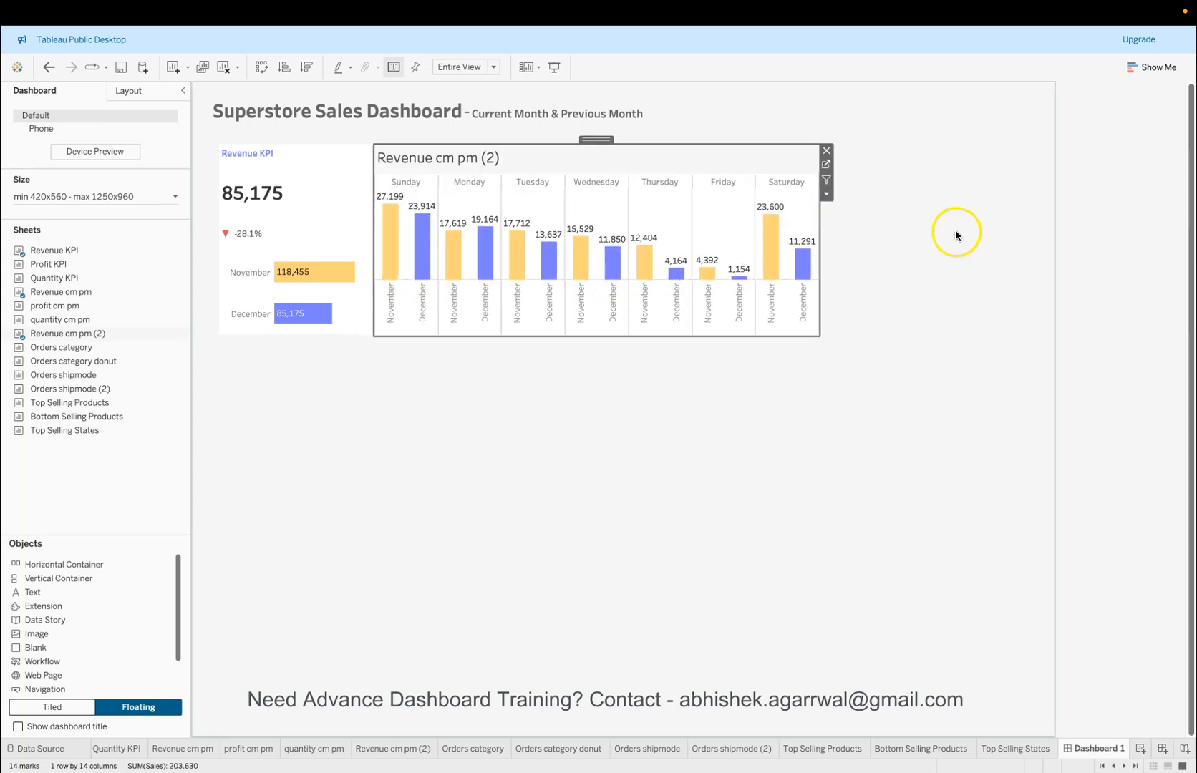
Step: Hide the title of the Revenue cm pm (2) weekday chart
right_click(484, 160)
left_click(510, 191)
left_click(500, 405)
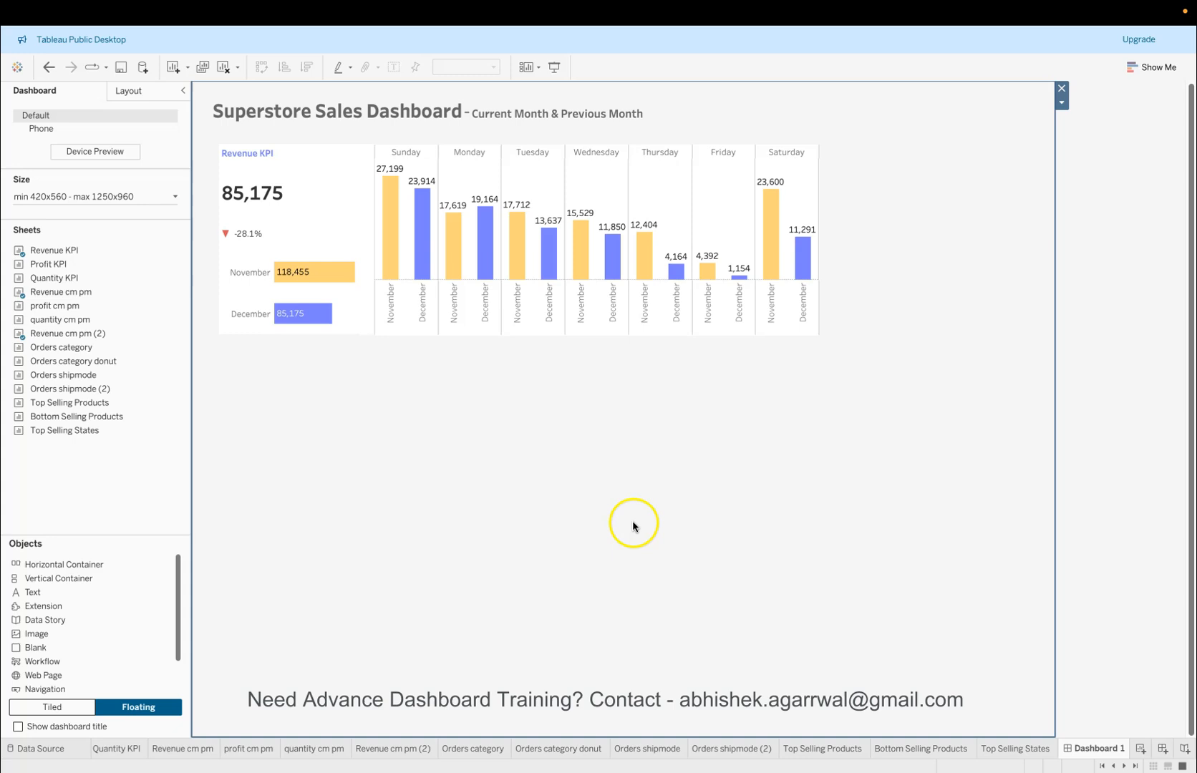
Step: Place the Profit KPI sheet to the right of the weekday chart, then narrow and shorten it to fit inside the dashboard
mouse_move(141, 272)
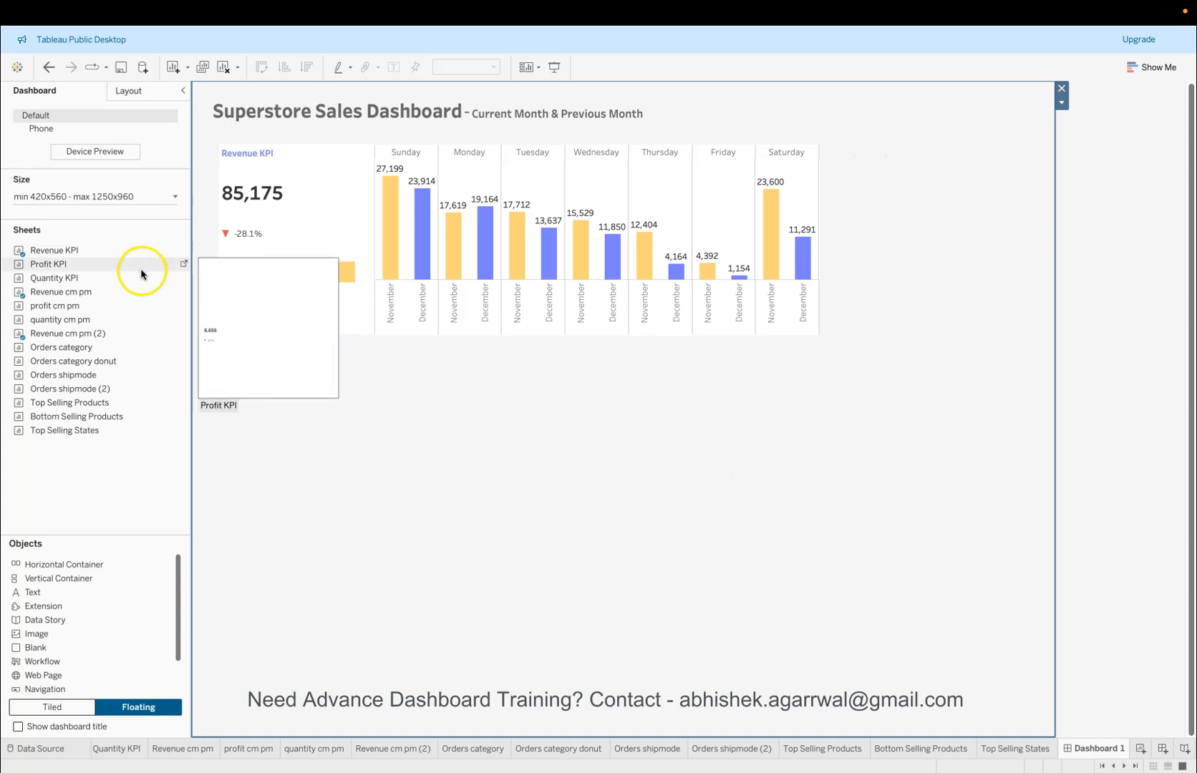
left_click_drag(136, 267, 832, 145)
left_click(908, 406)
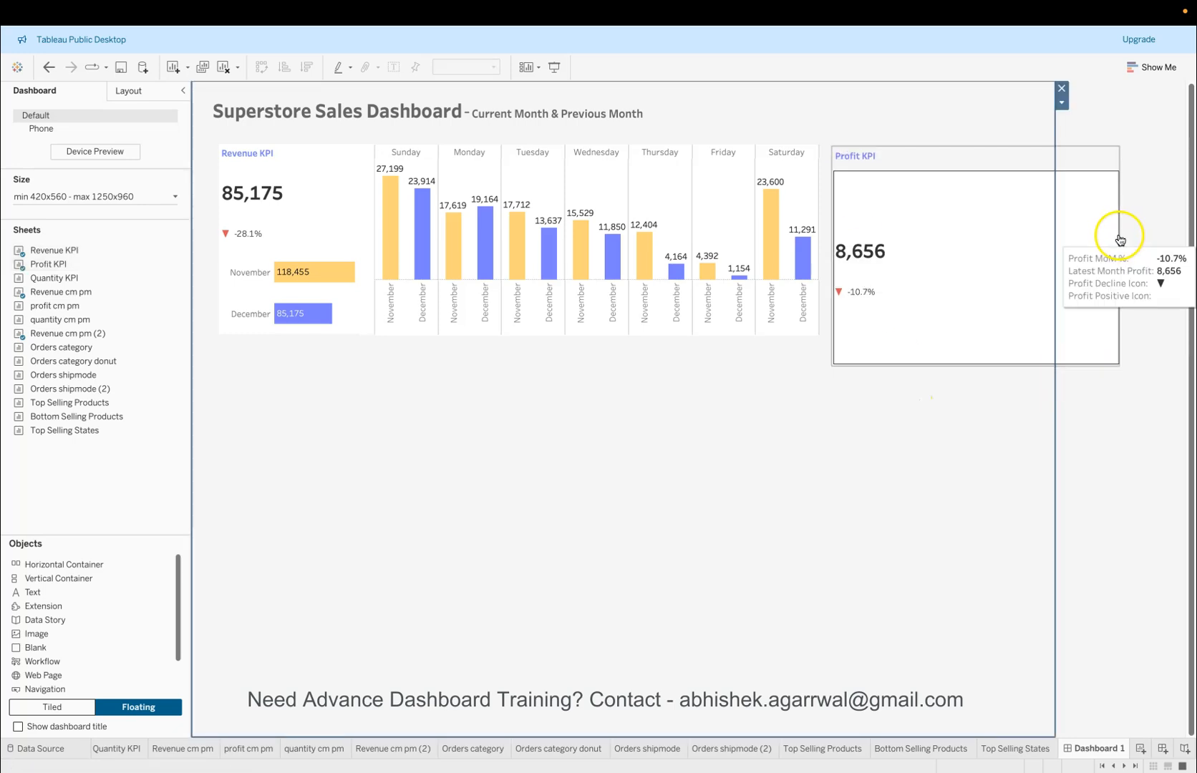
left_click(1098, 158)
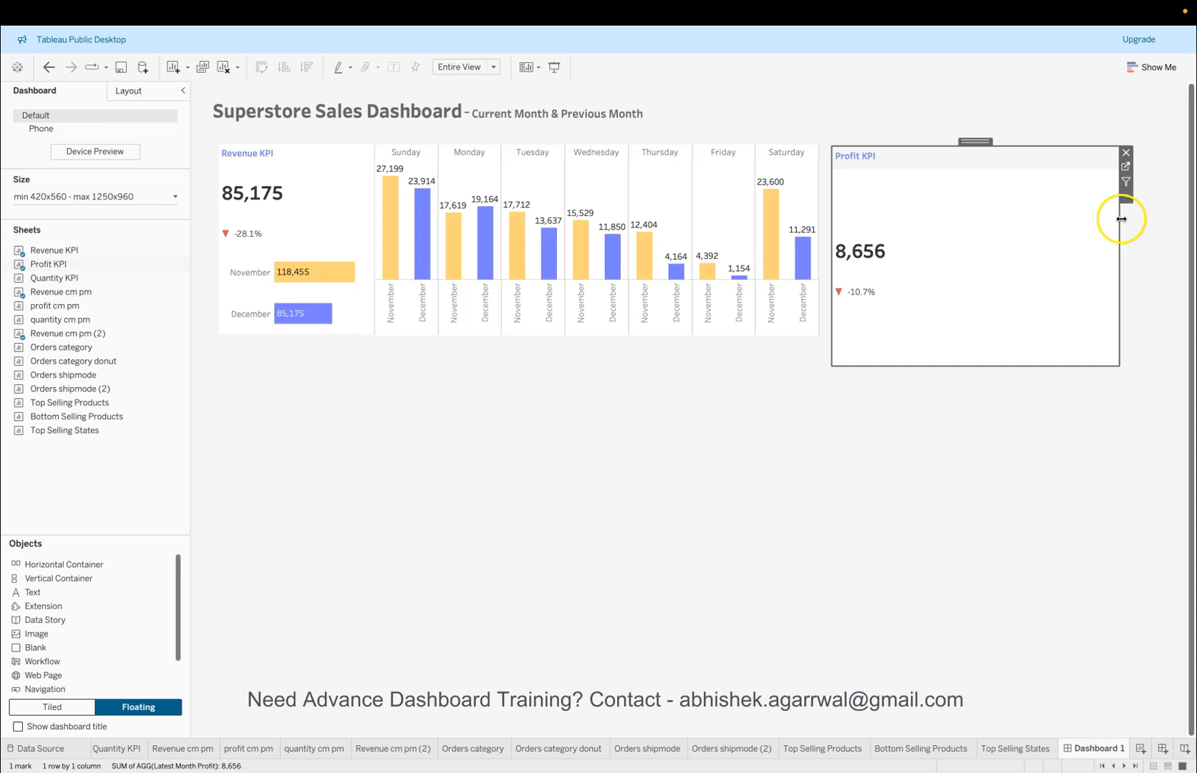
left_click_drag(1119, 223, 1038, 224)
left_click(1030, 456)
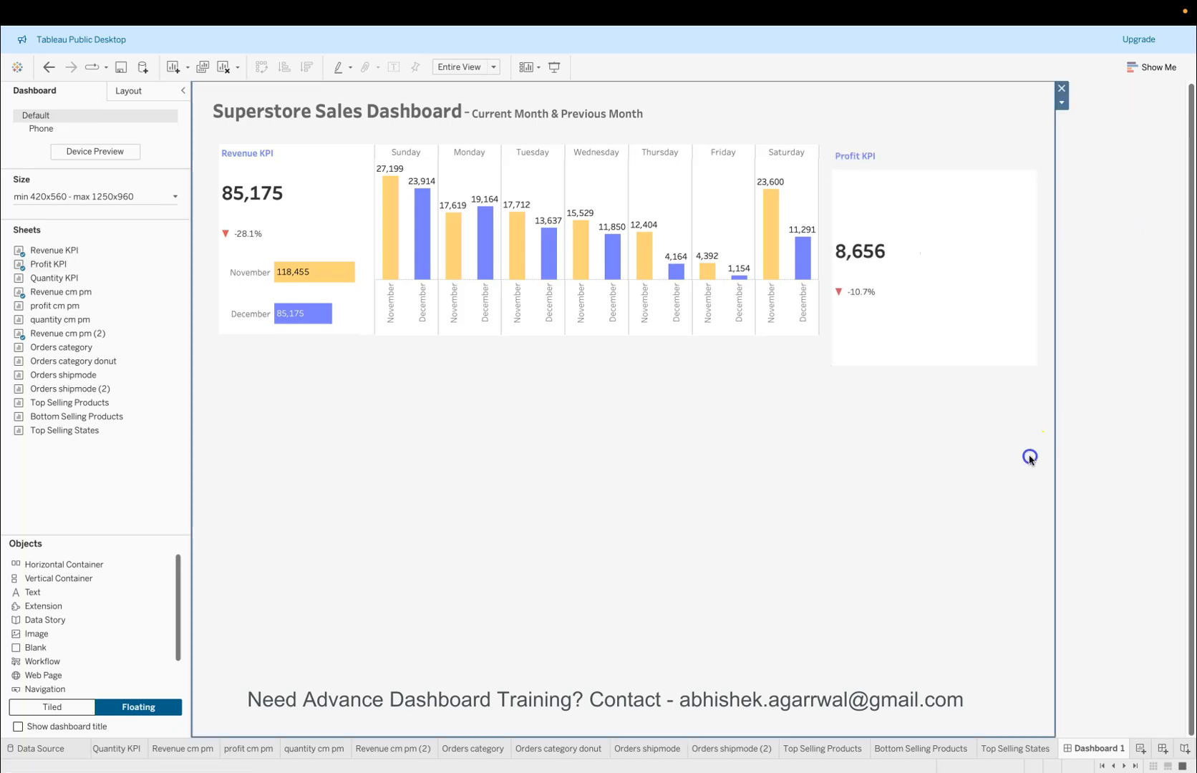
left_click(960, 159)
left_click_drag(932, 368, 927, 234)
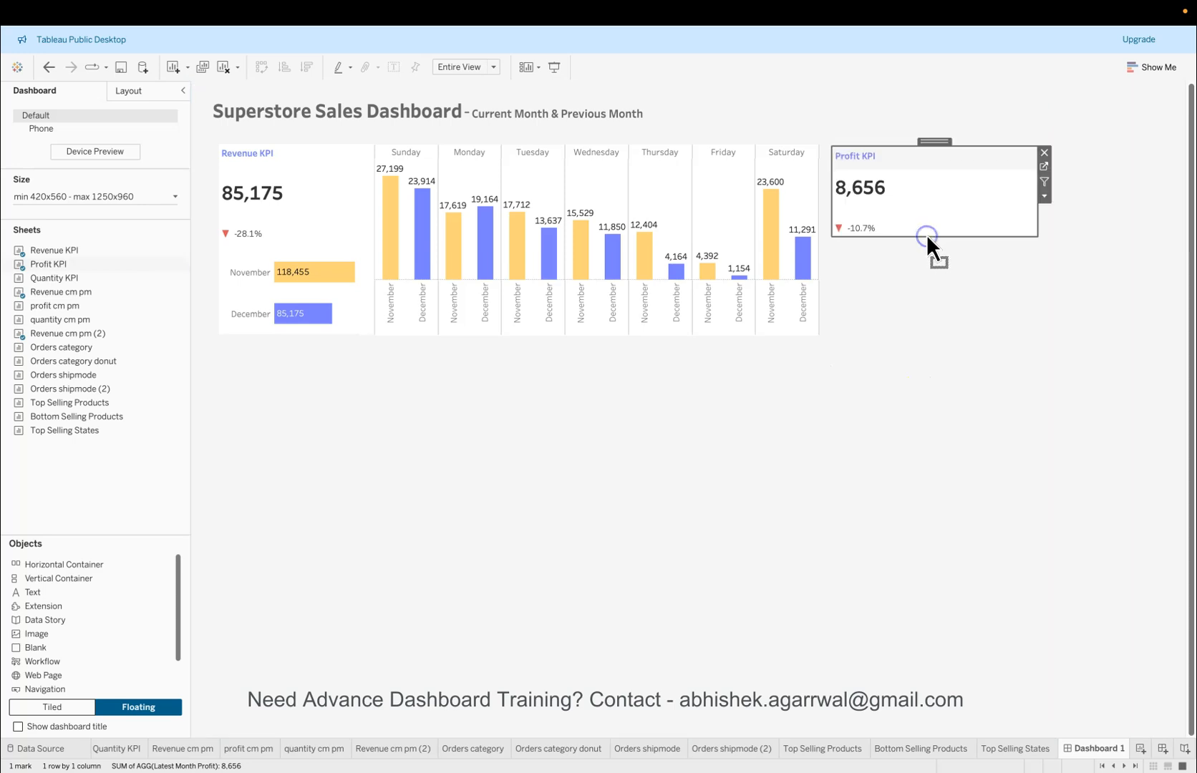
left_click(863, 159)
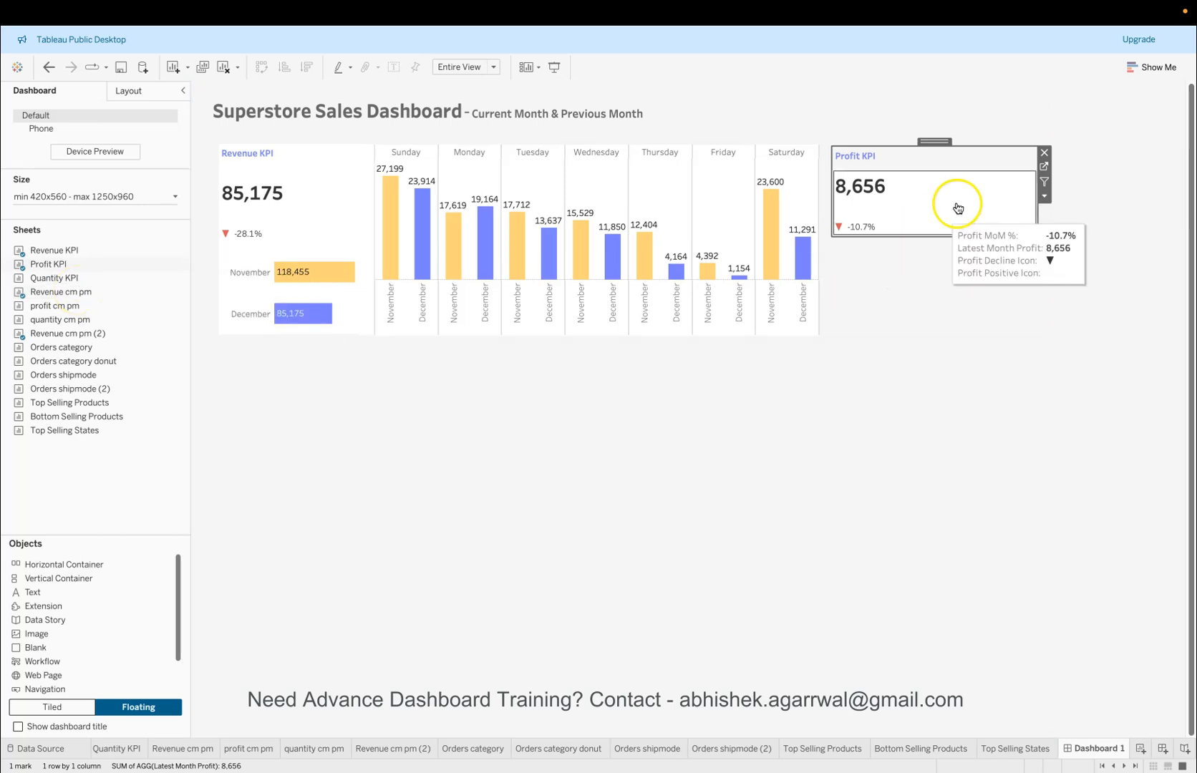
Step: Narrow the Profit KPI card to its figures and place the profit cm pm sheet directly to its right
left_click_drag(1039, 208, 927, 215)
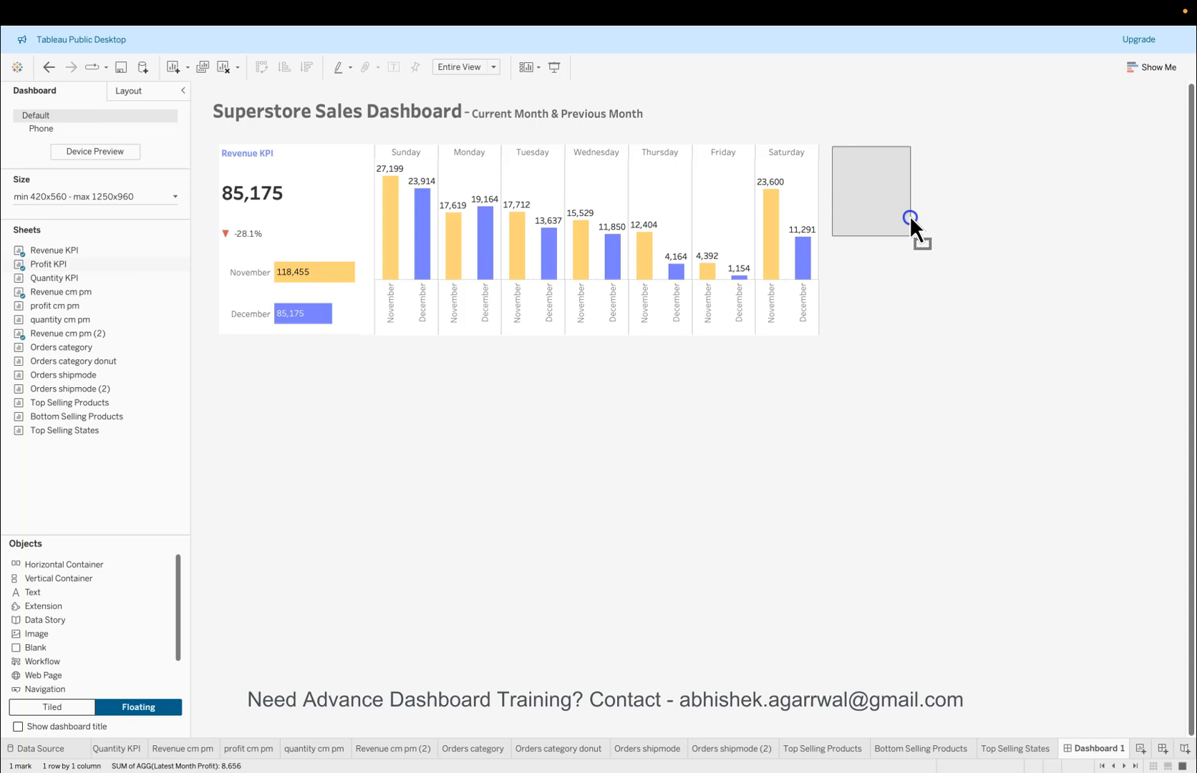
left_click(992, 218)
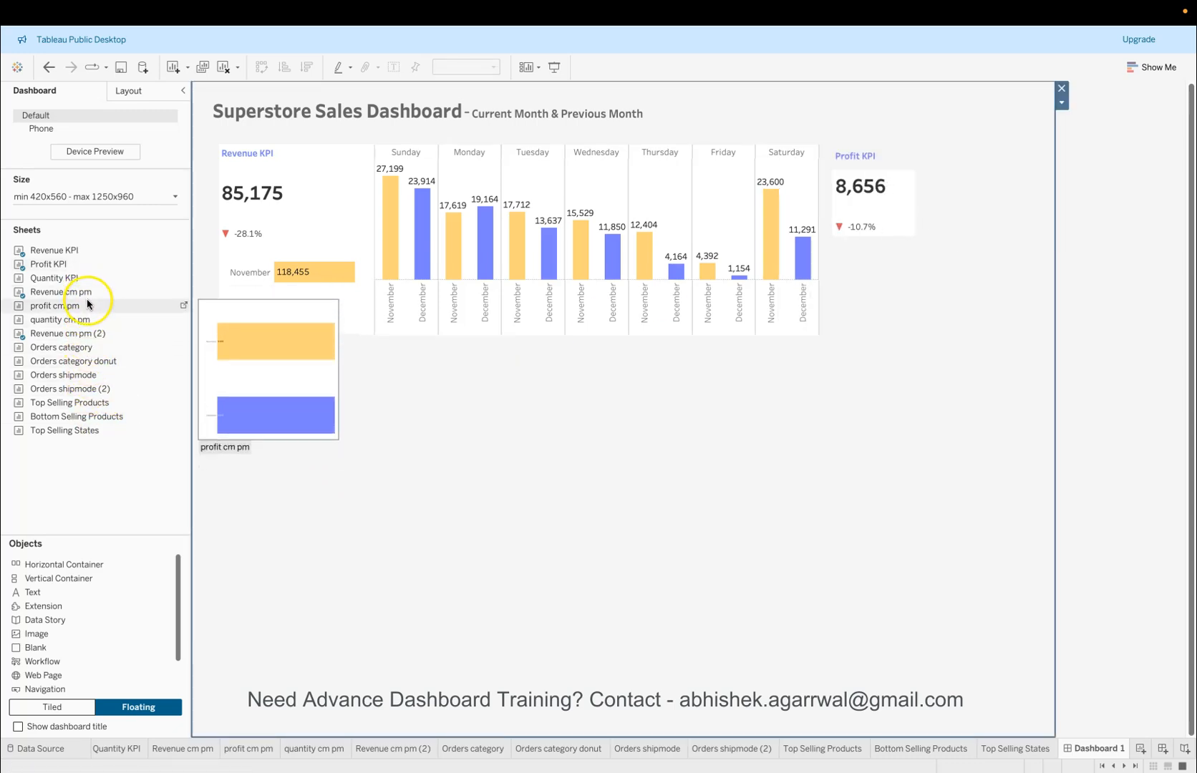
left_click_drag(86, 306, 921, 155)
left_click_drag(1036, 153, 1026, 130)
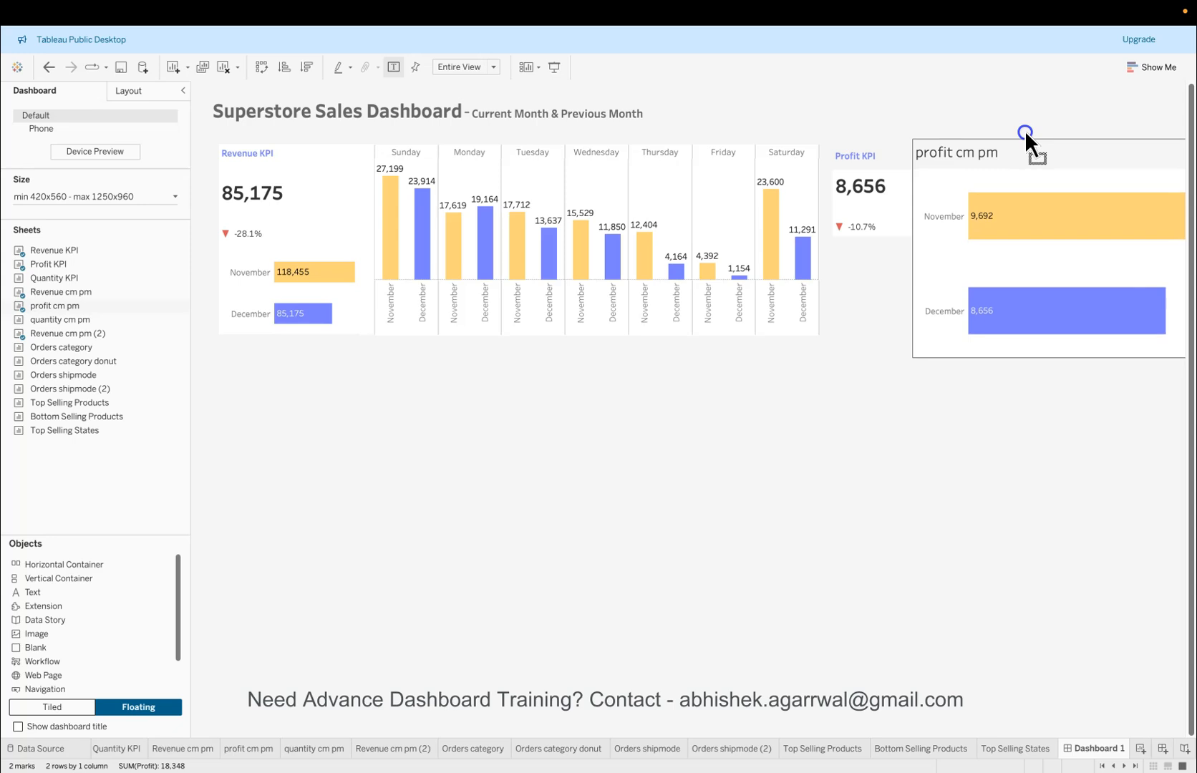
left_click_drag(1025, 130, 1026, 130)
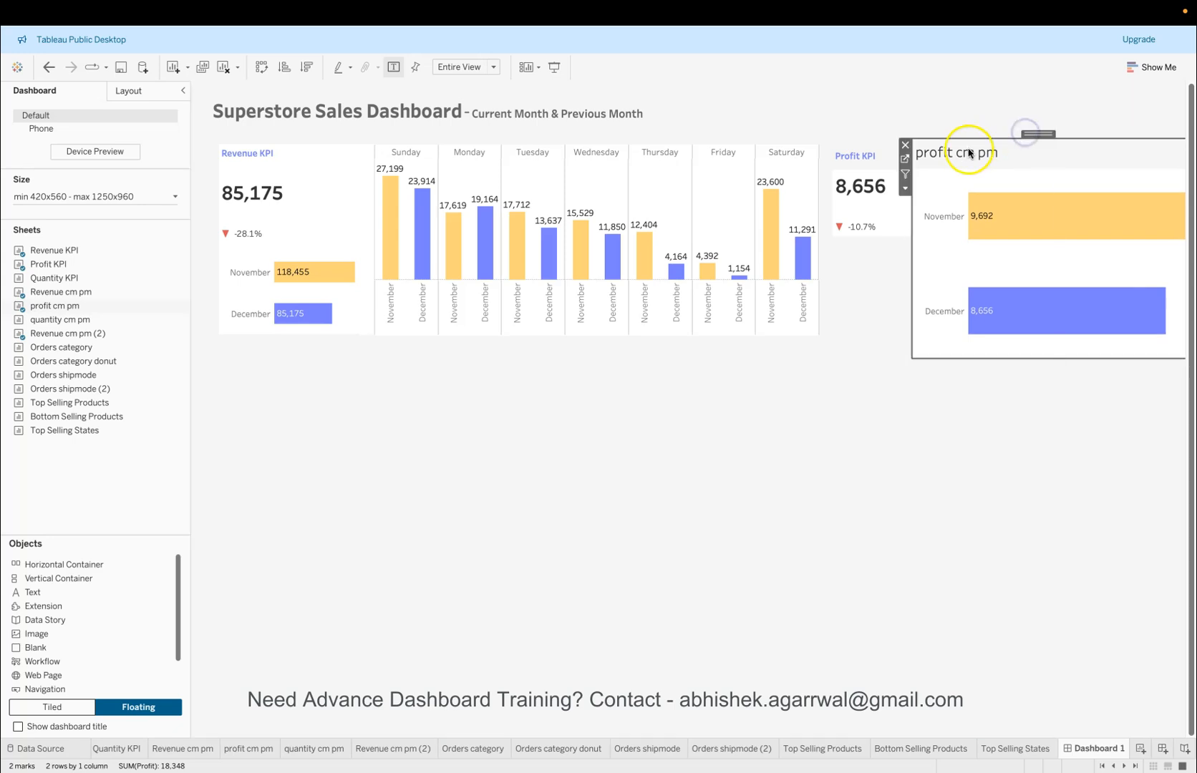
Step: Shorten the profit cm pm chart to the Profit KPI card's bottom edge and narrow it to a width of about 181
left_click_drag(956, 353, 947, 235)
left_click(282, 153)
left_click(127, 91)
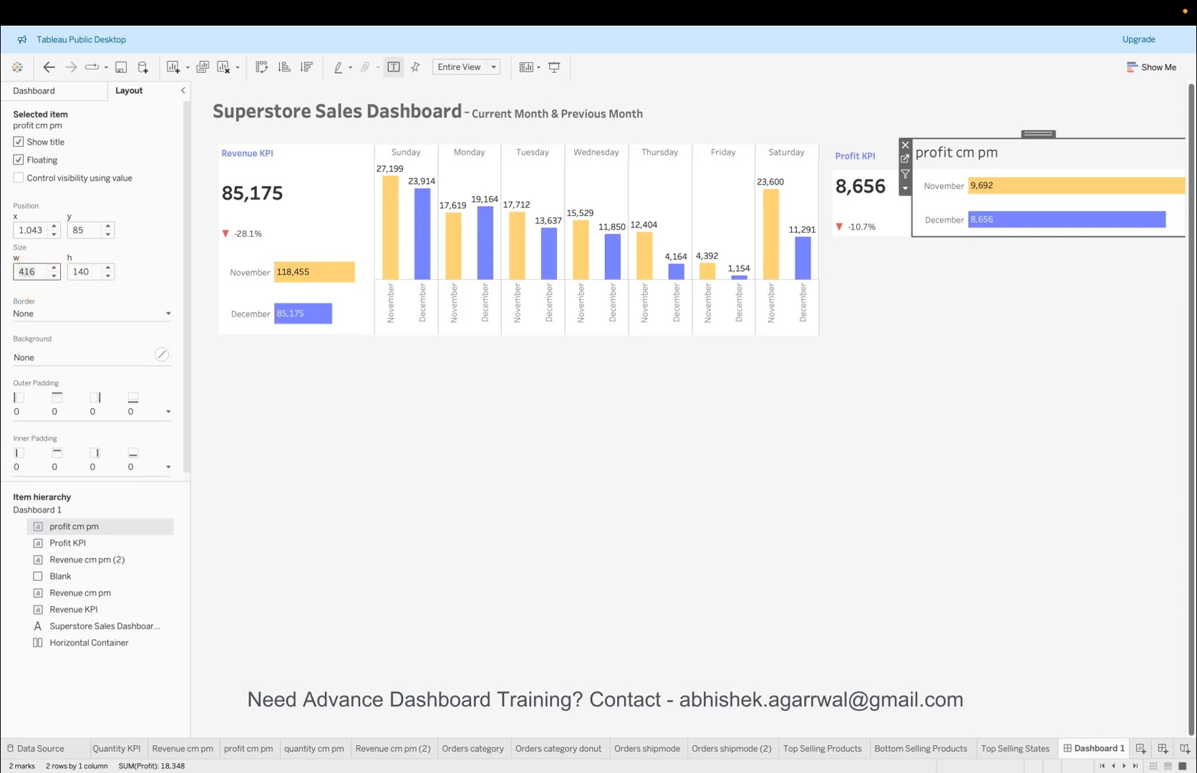
key("Return")
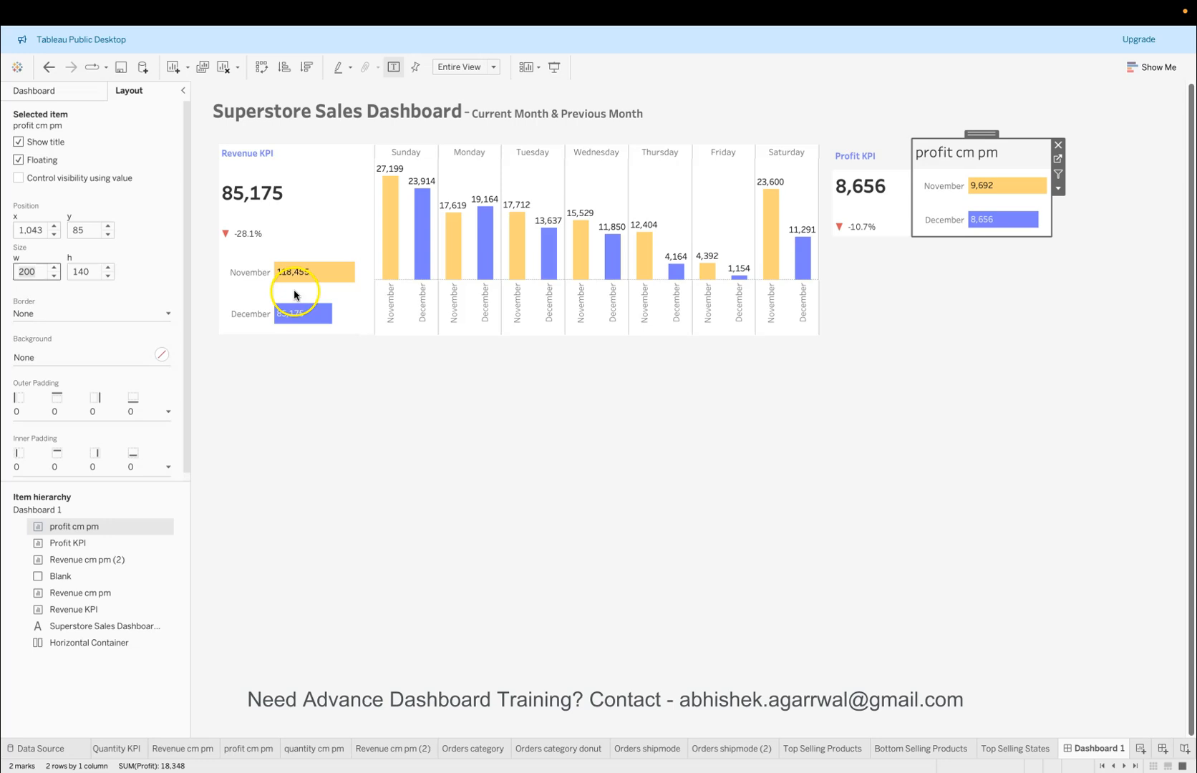
left_click_drag(1052, 208, 1029, 205)
left_click(1032, 230)
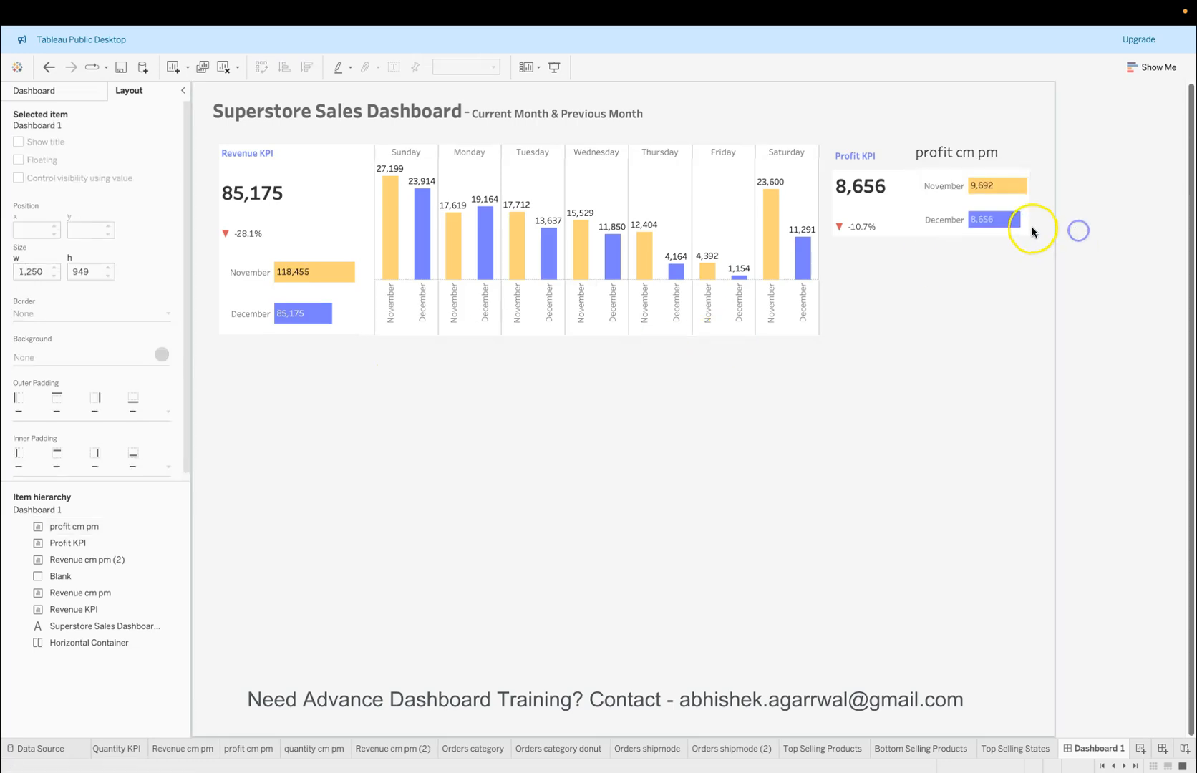
left_click(1015, 162)
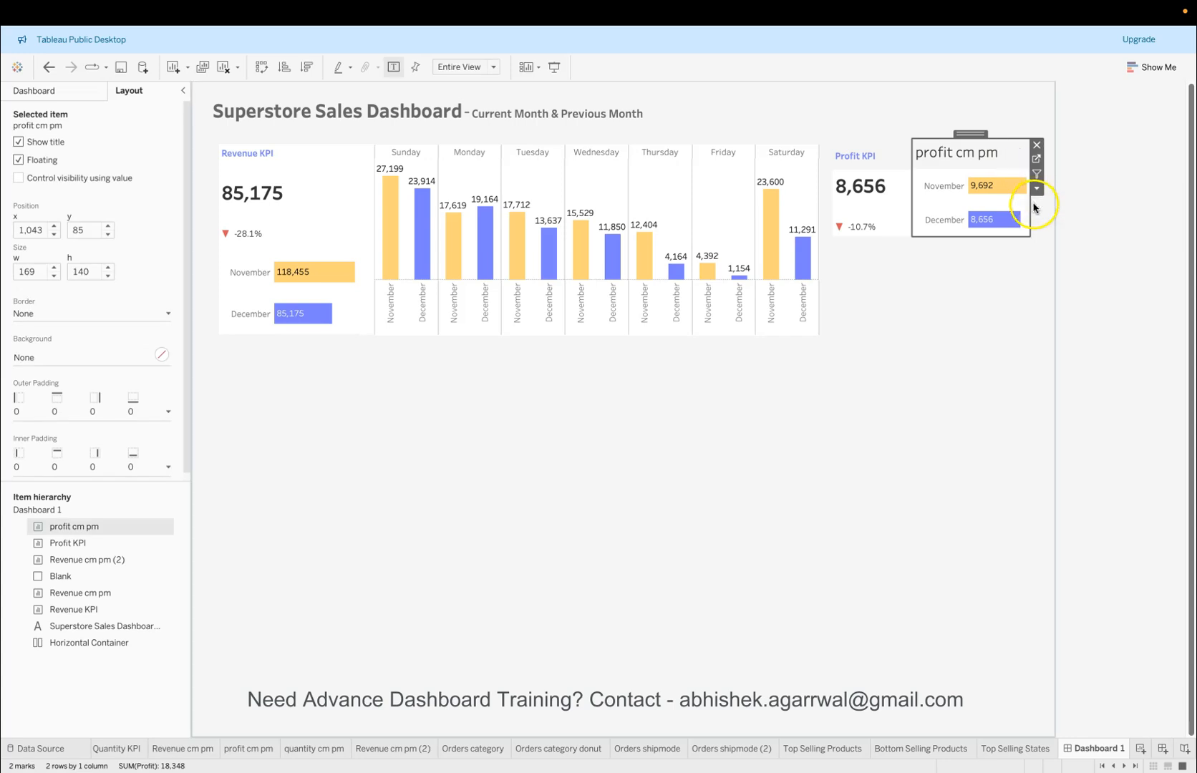
left_click_drag(1033, 206, 1040, 206)
left_click(955, 156)
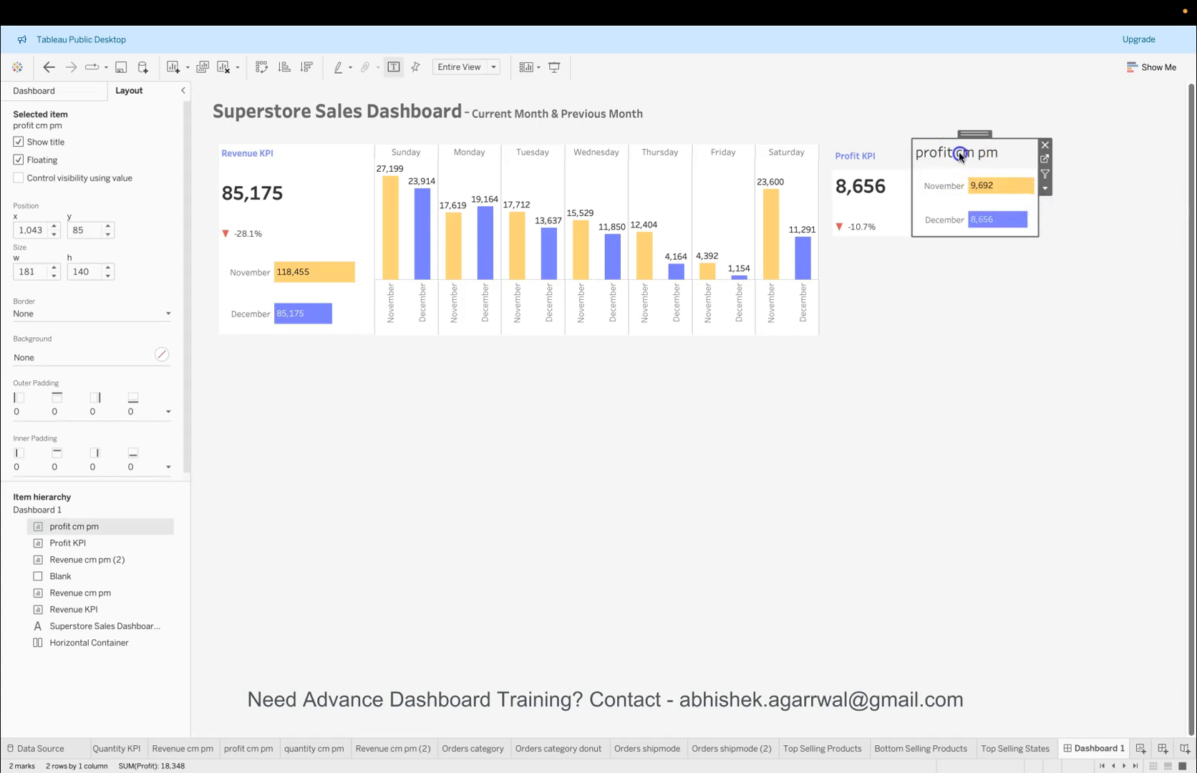
Step: Give both the Profit KPI card and the profit cm pm chart a solid white background
left_click(885, 163)
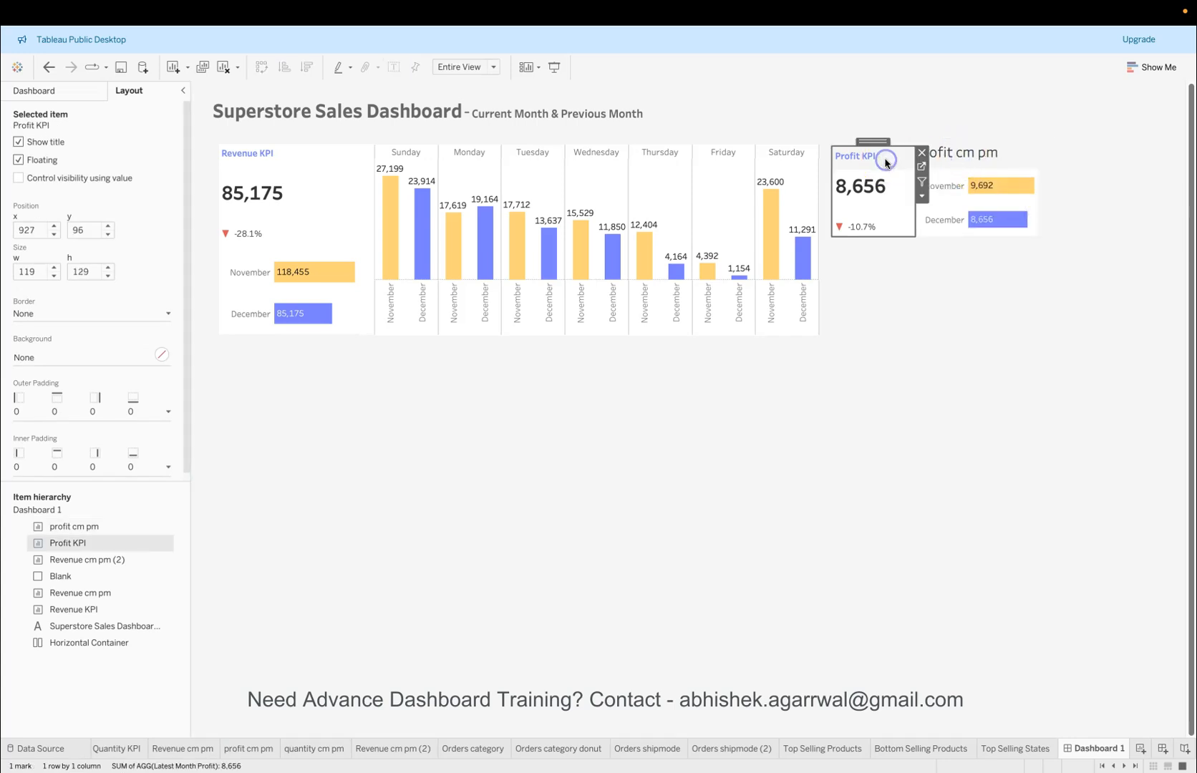
left_click(72, 90)
left_click(123, 94)
left_click(161, 355)
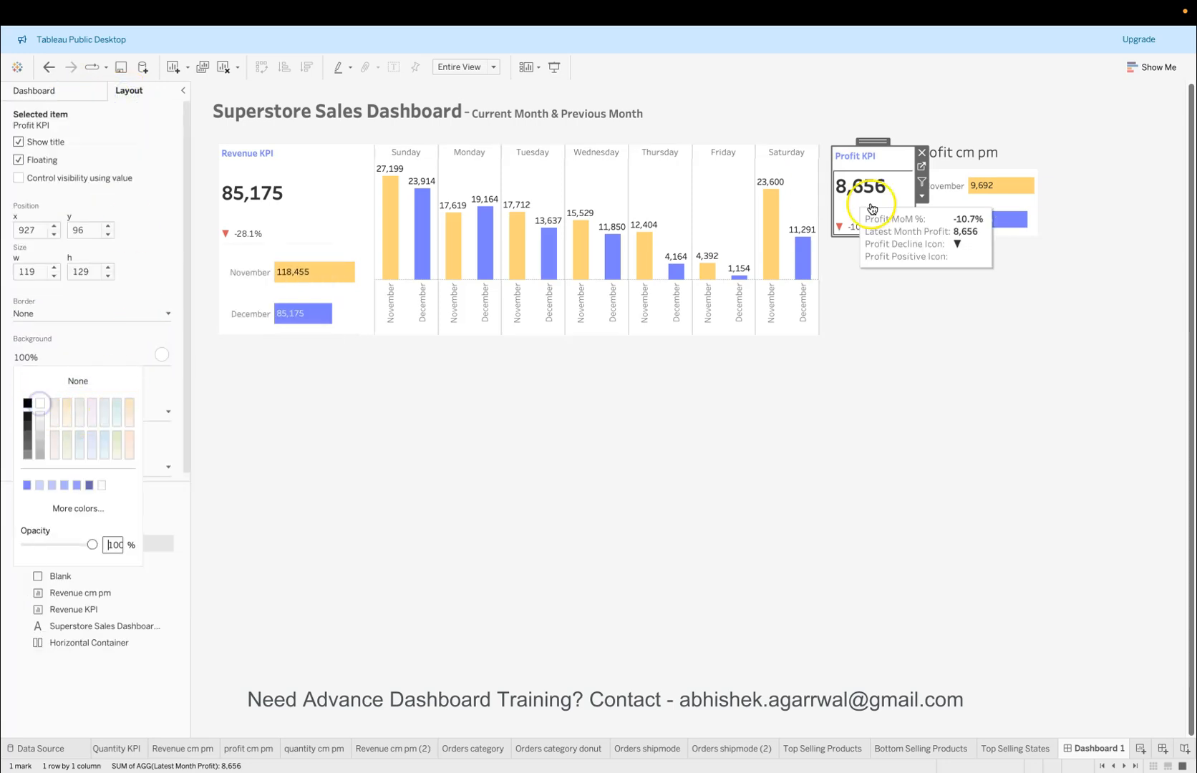
left_click(966, 149)
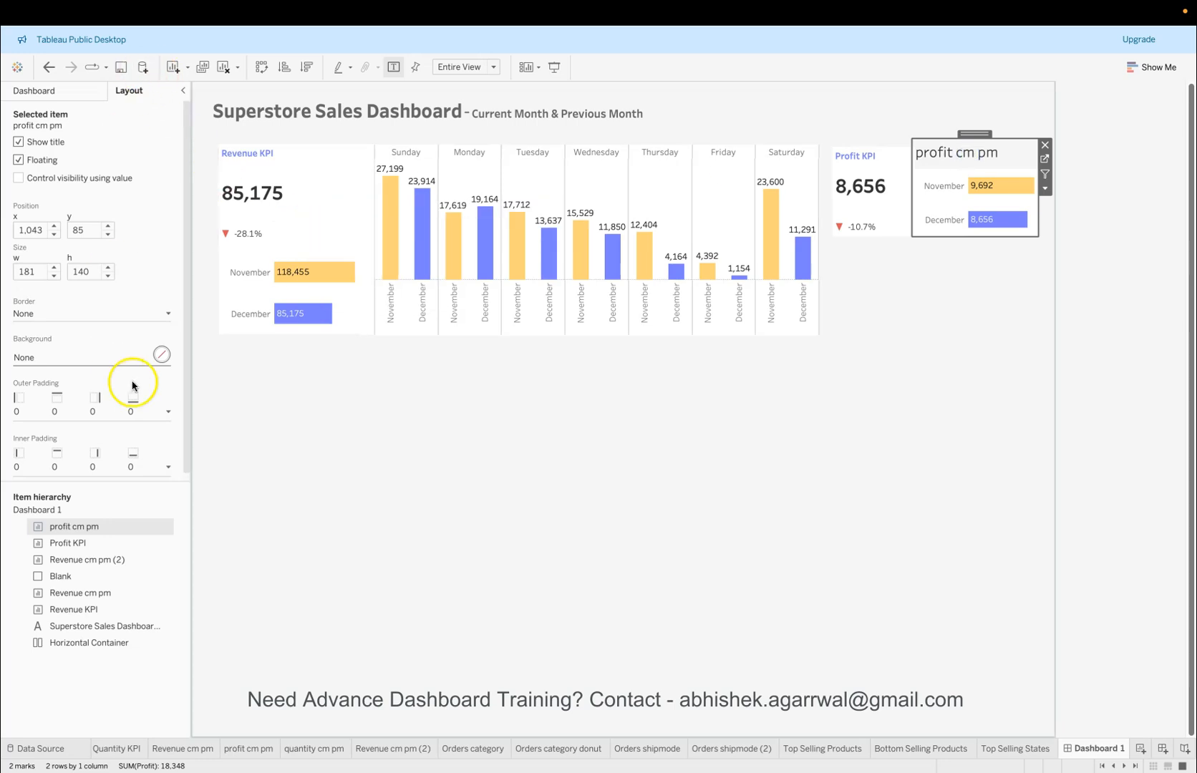
left_click(167, 358)
left_click(40, 403)
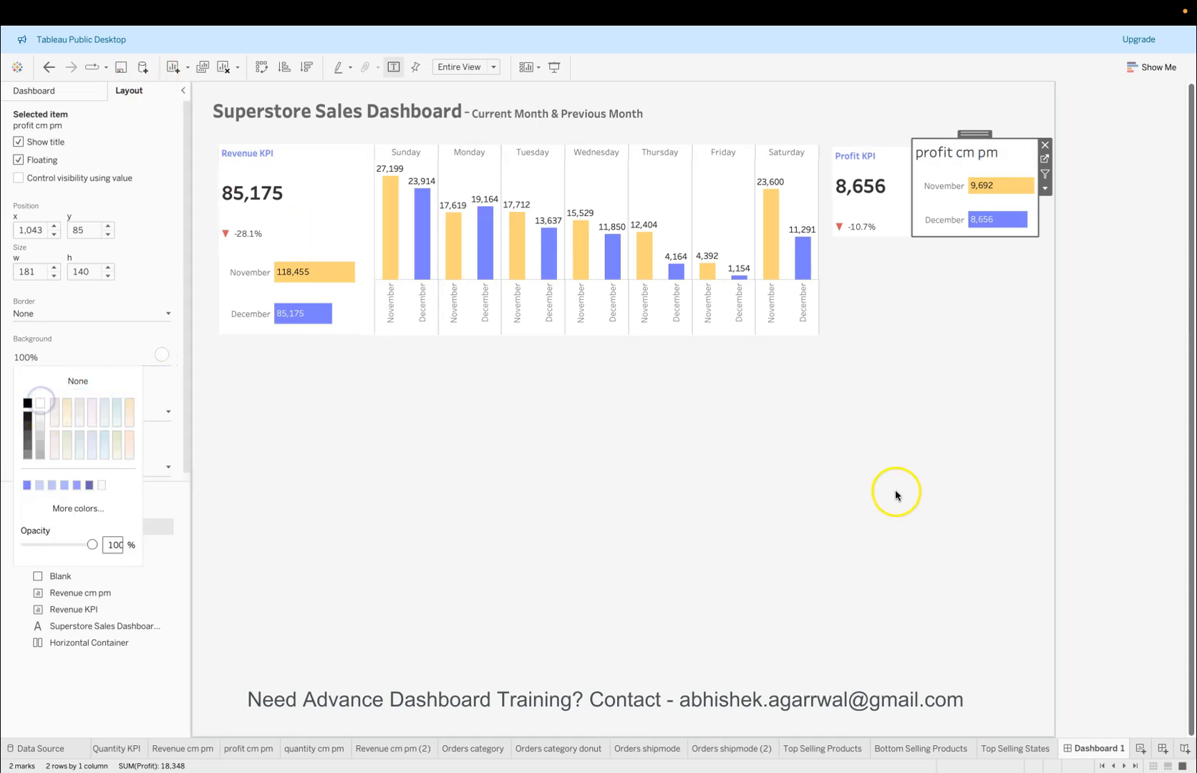
left_click(1176, 295)
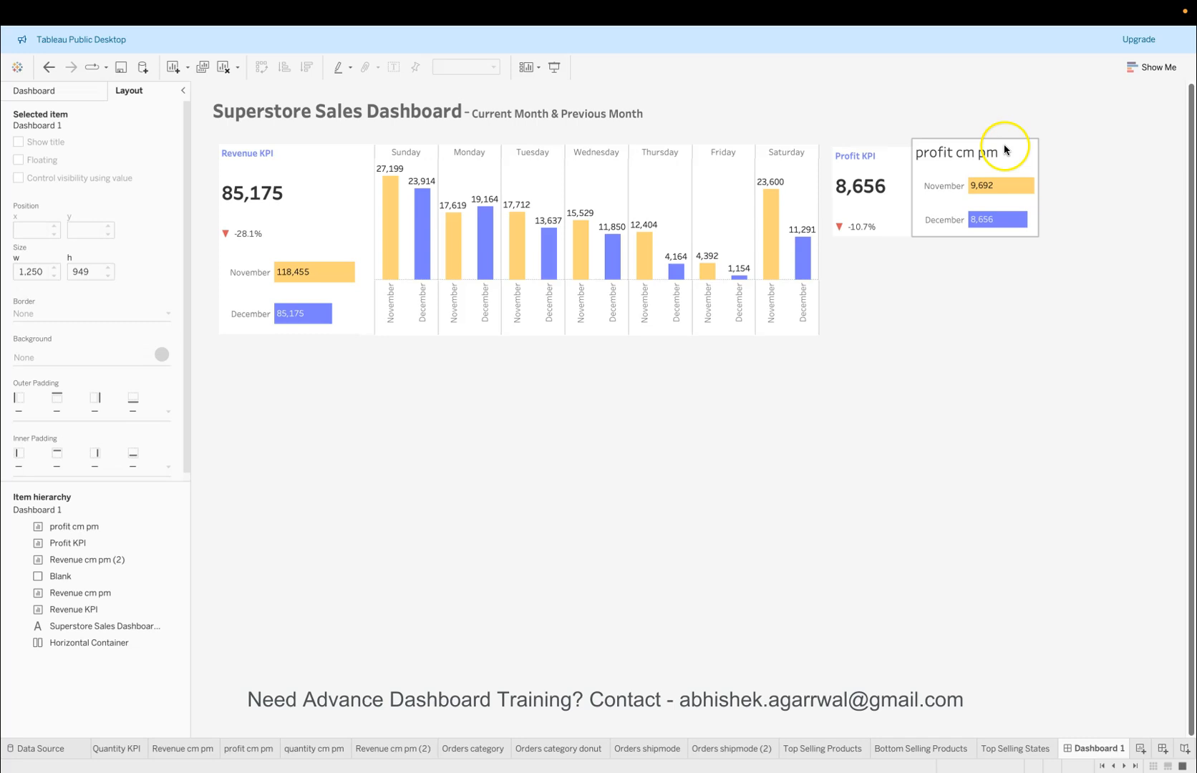
Step: Lower the profit cm pm chart's top edge to align with the Profit KPI card and hide the chart's title
left_click(1005, 149)
left_click_drag(984, 134, 940, 145)
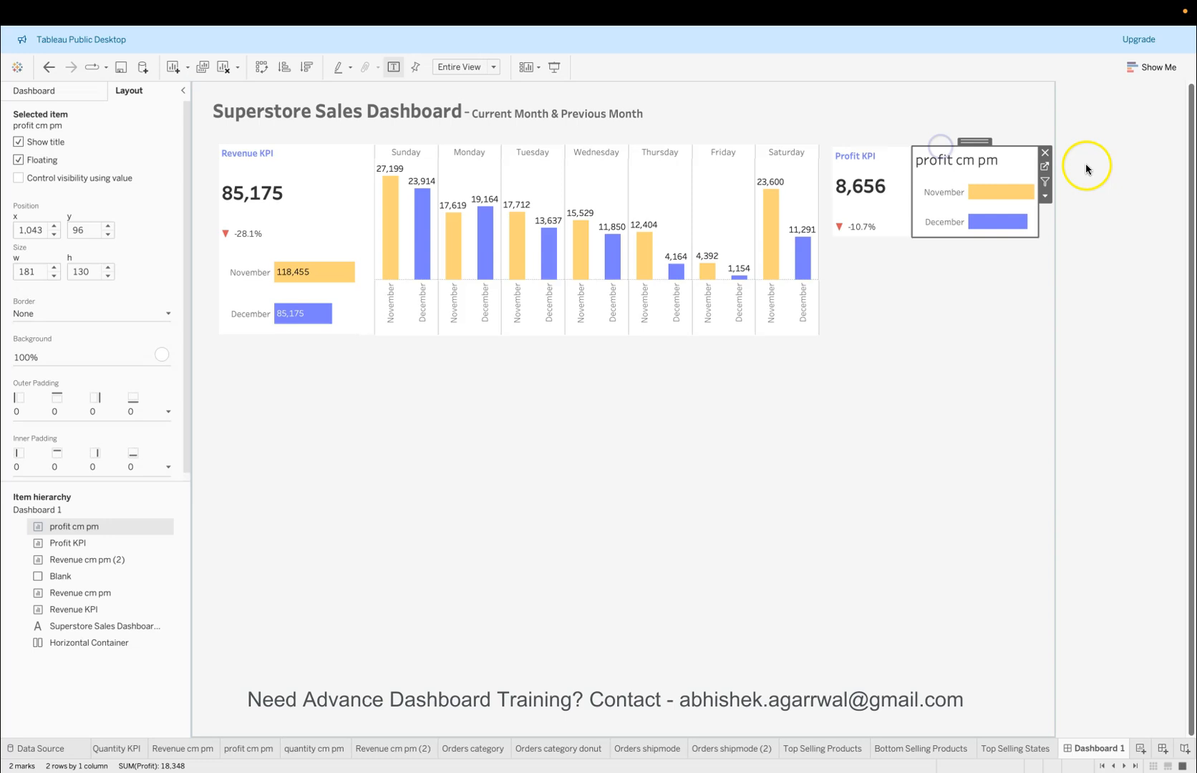
left_click(1086, 167)
left_click(949, 160)
right_click(948, 161)
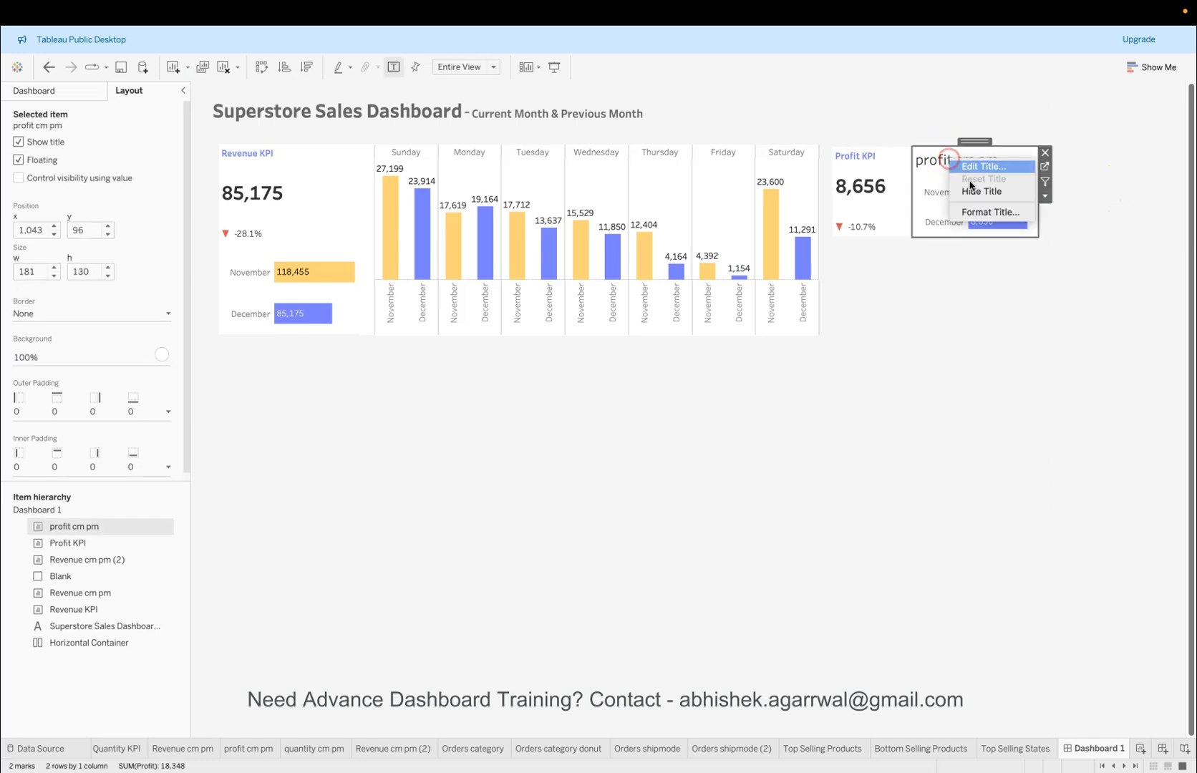
left_click(970, 192)
left_click(1184, 268)
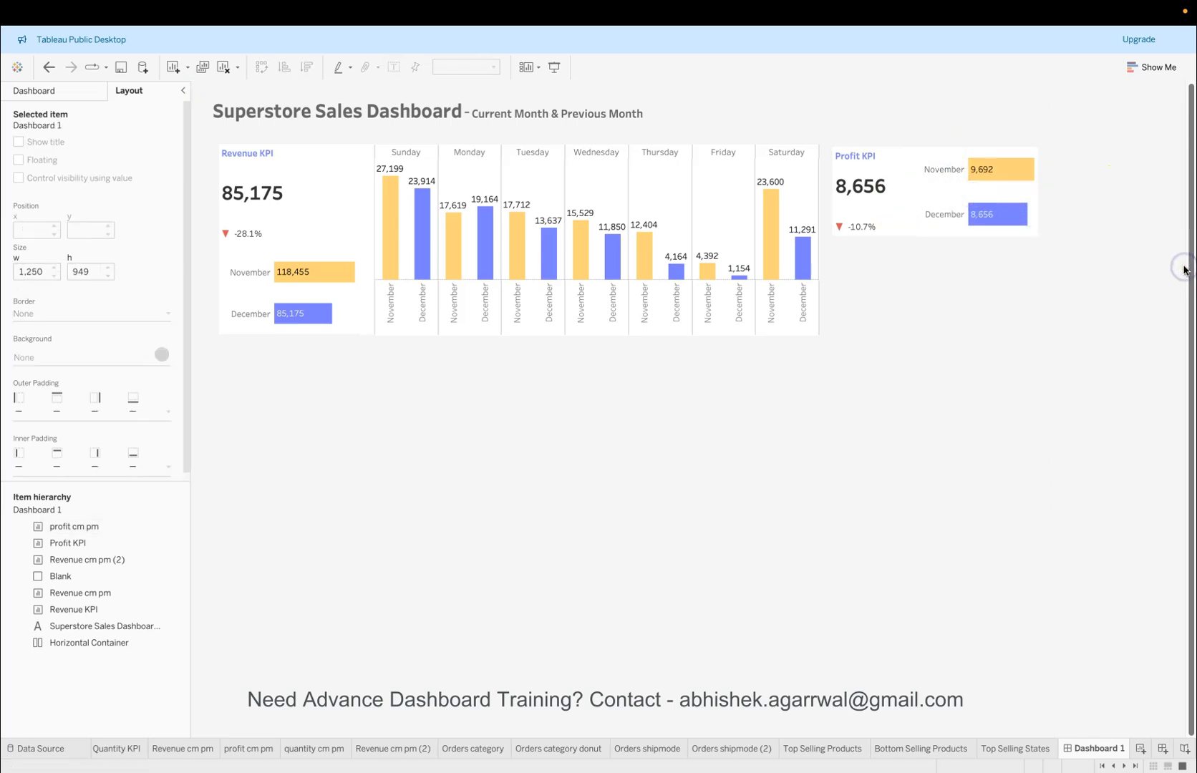
Step: Place the Quantity KPI sheet below the Profit KPI card, then shorten and narrow it to match that card's size
left_click(80, 94)
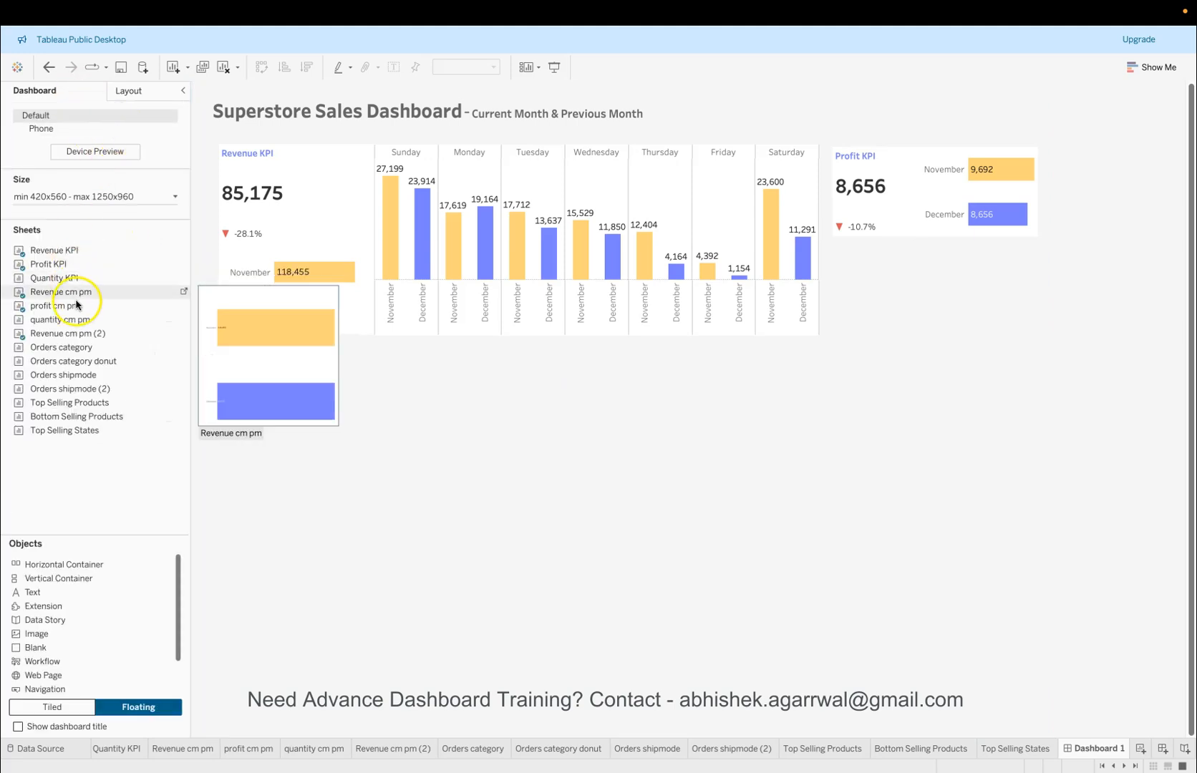
left_click_drag(88, 285, 832, 244)
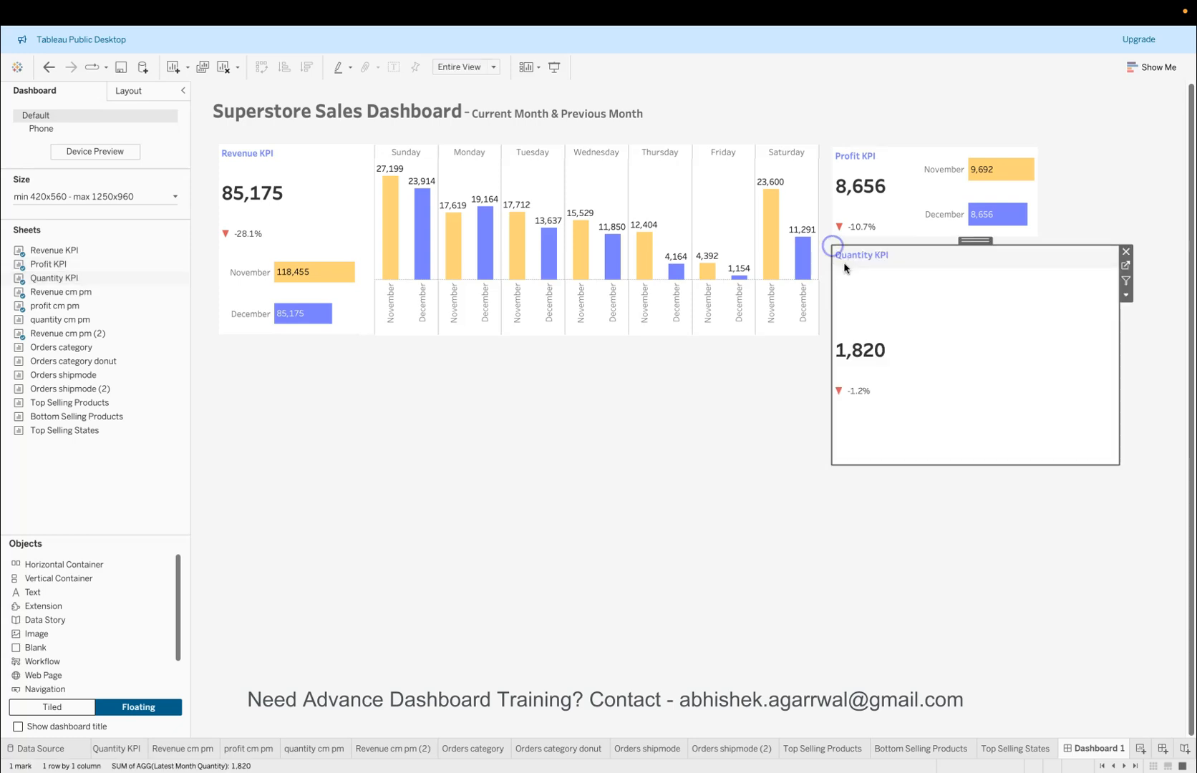
left_click(911, 460)
left_click_drag(910, 467, 900, 334)
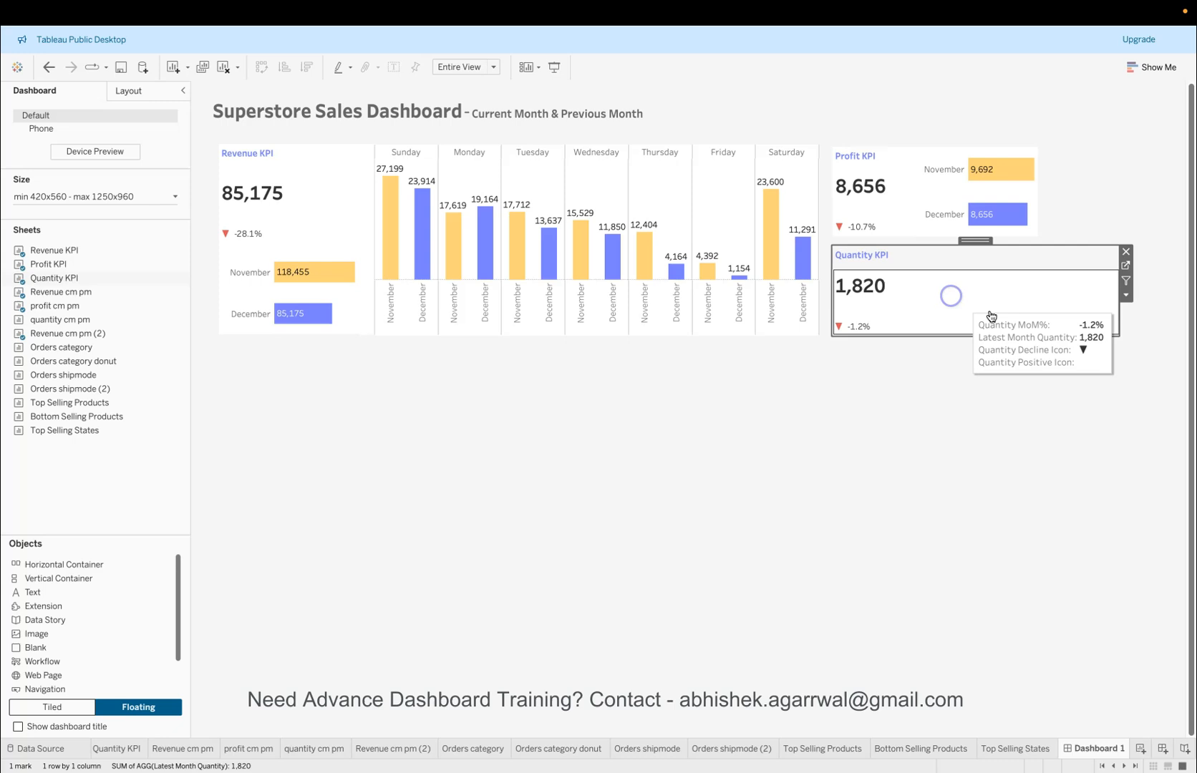
left_click_drag(1122, 310, 913, 306)
left_click(868, 405)
mouse_move(868, 296)
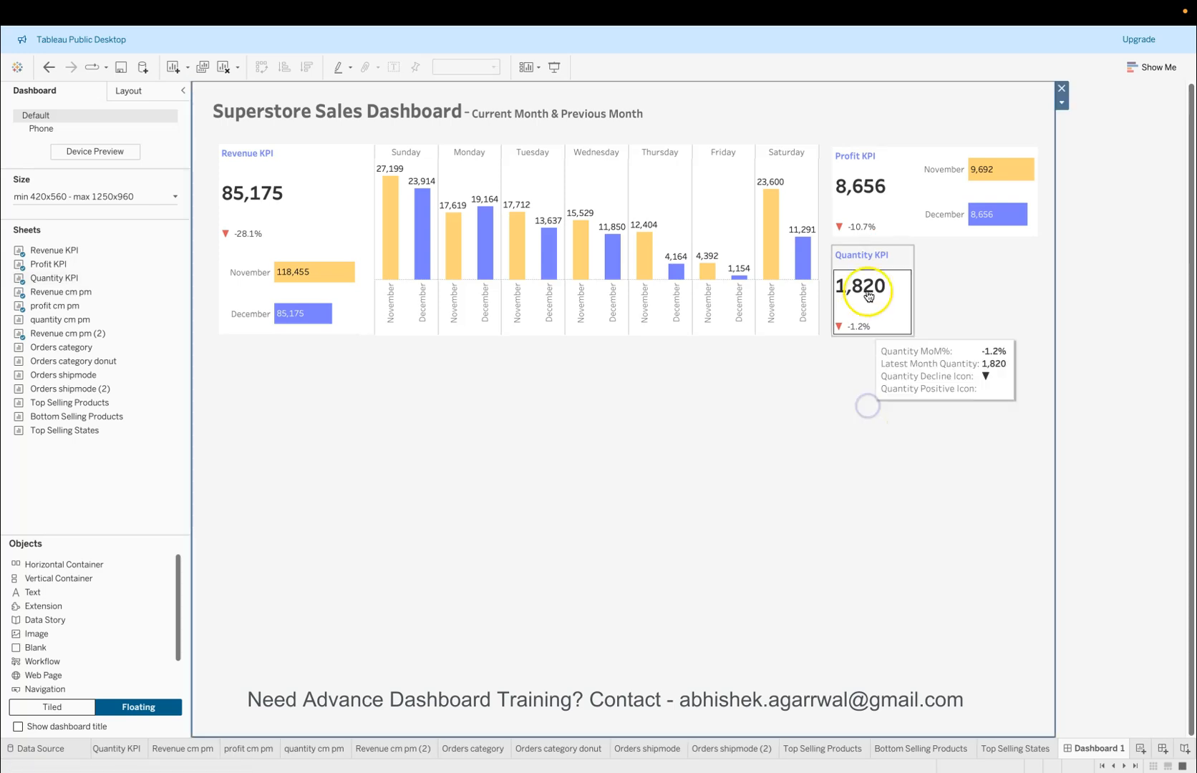
Step: Place the quantity cm pm sheet right of the Quantity KPI card and shorten it to the card's bottom edge
left_click_drag(172, 319, 920, 244)
left_click_drag(1039, 240, 1031, 231)
left_click_drag(948, 459, 934, 334)
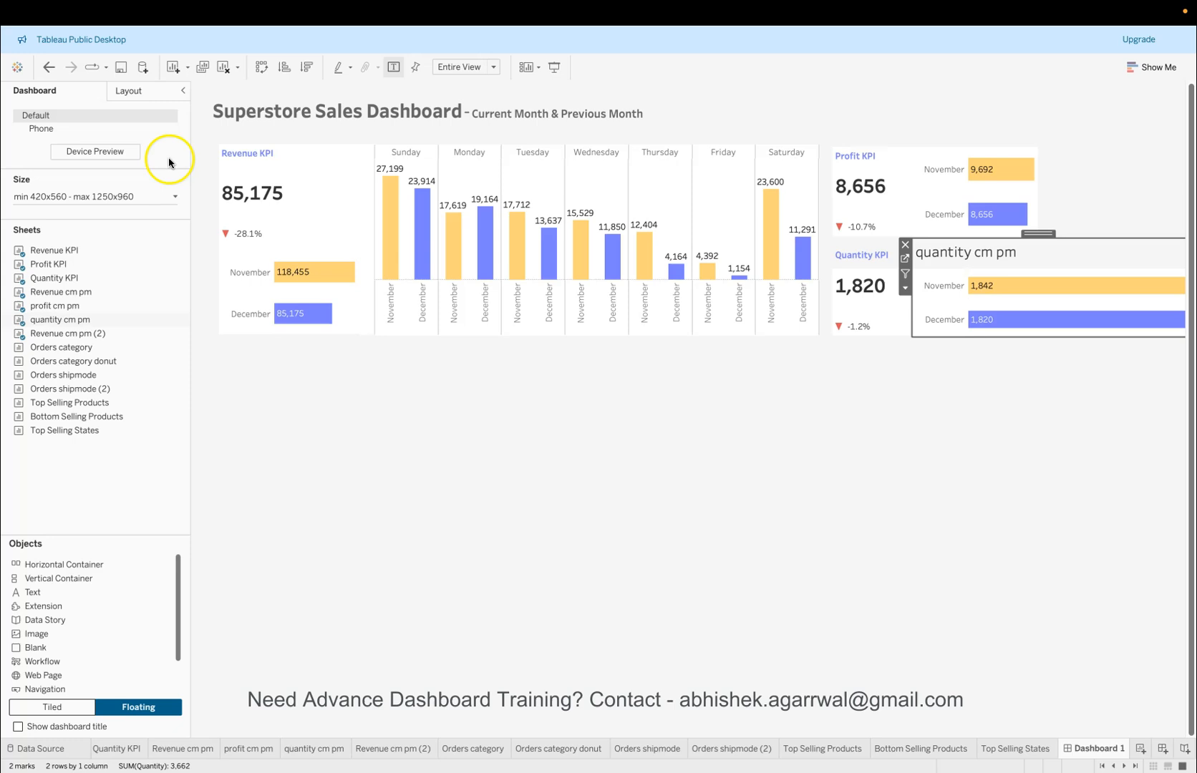
Step: Set the quantity cm pm chart's width to 181 to match the profit cm pm chart
left_click(136, 91)
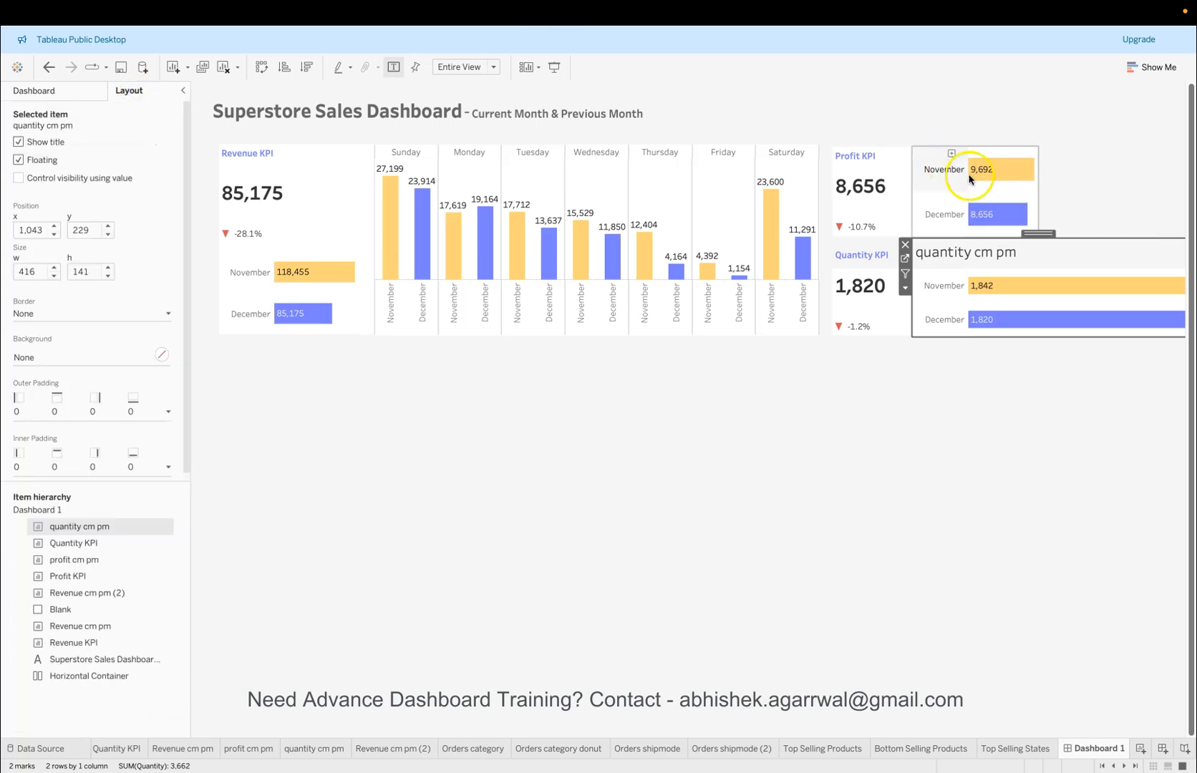
left_click(1012, 156)
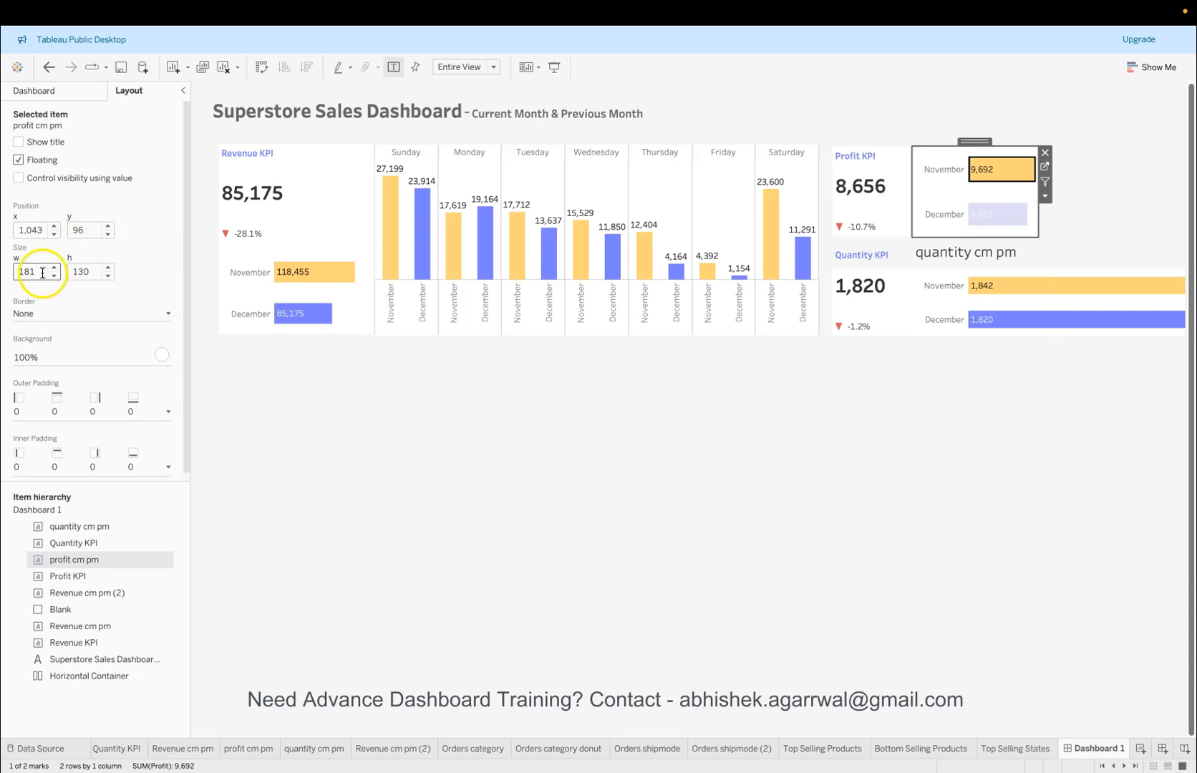
left_click(1039, 258)
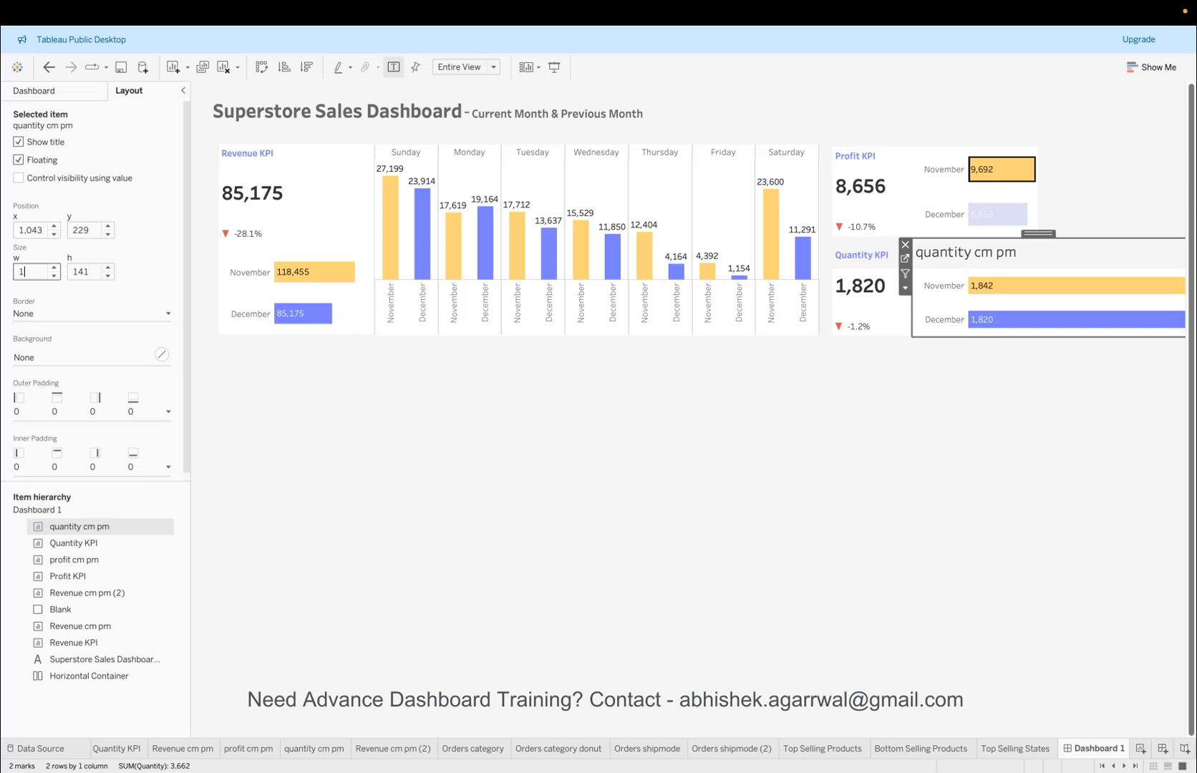
key("Return")
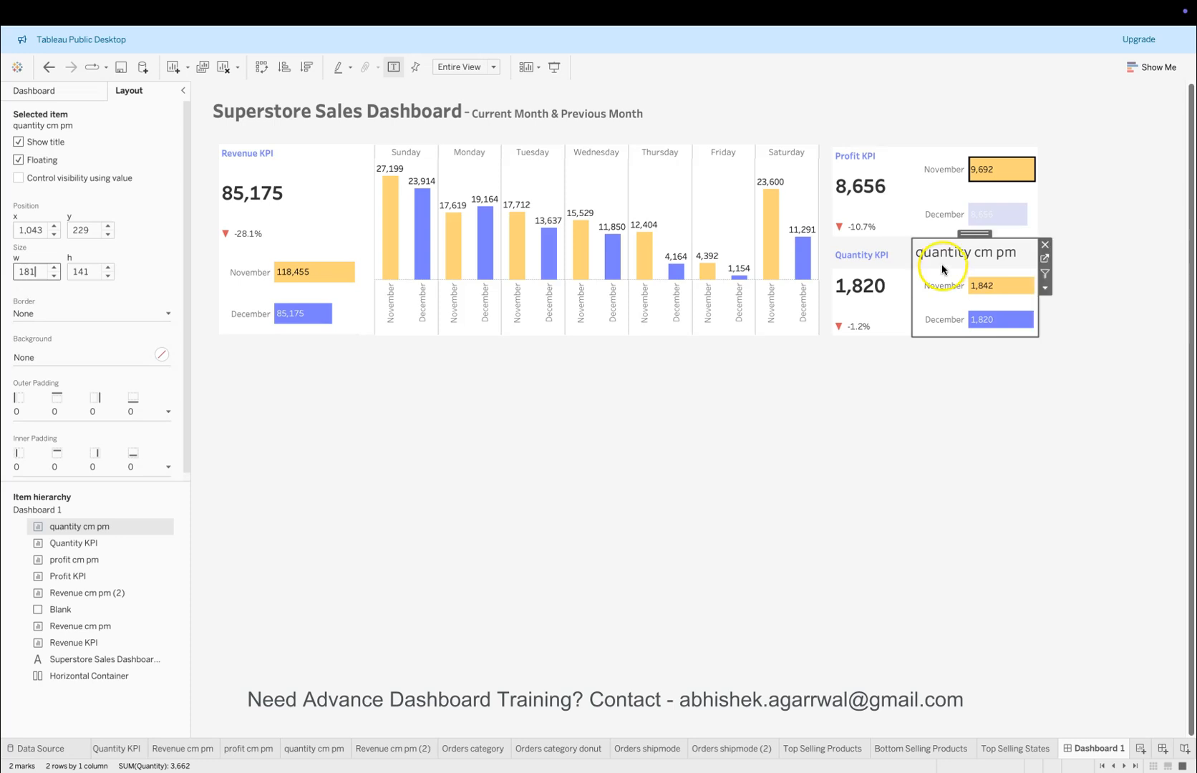
Step: Hide the title of the quantity cm pm chart and lower its top edge slightly to y 233
right_click(943, 253)
left_click(971, 284)
left_click(980, 437)
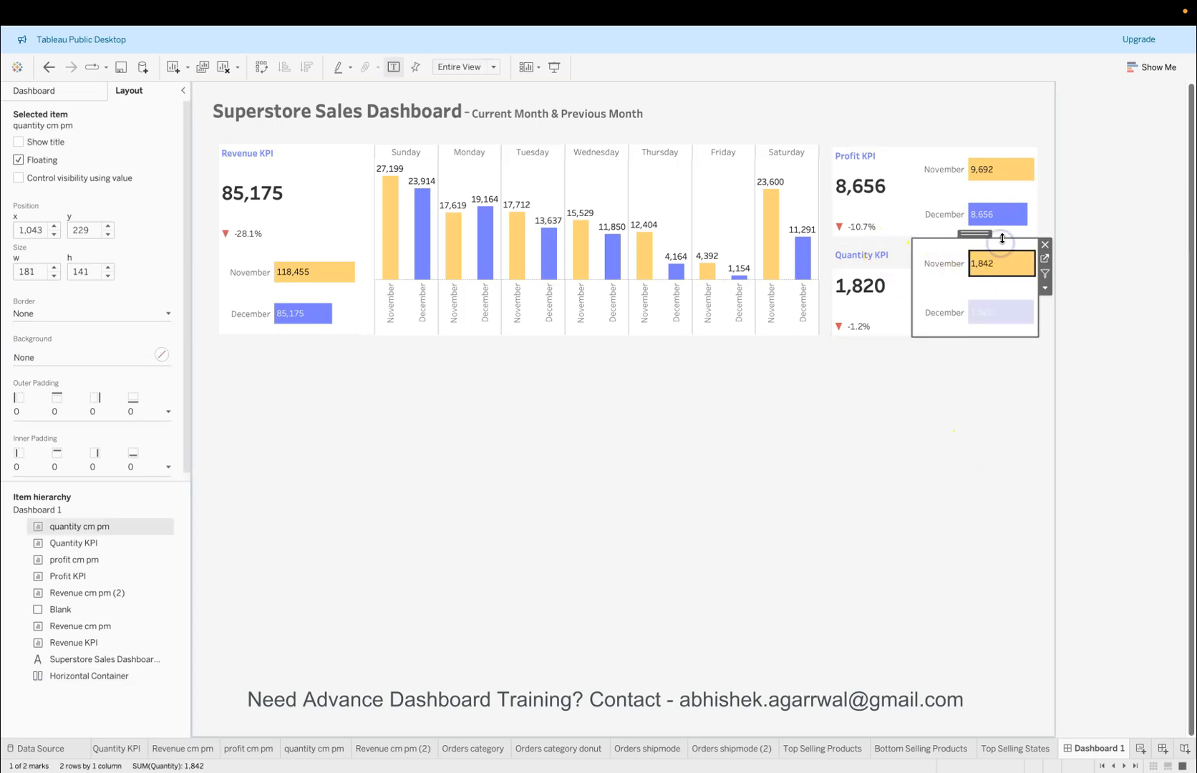
left_click_drag(1002, 239, 1002, 245)
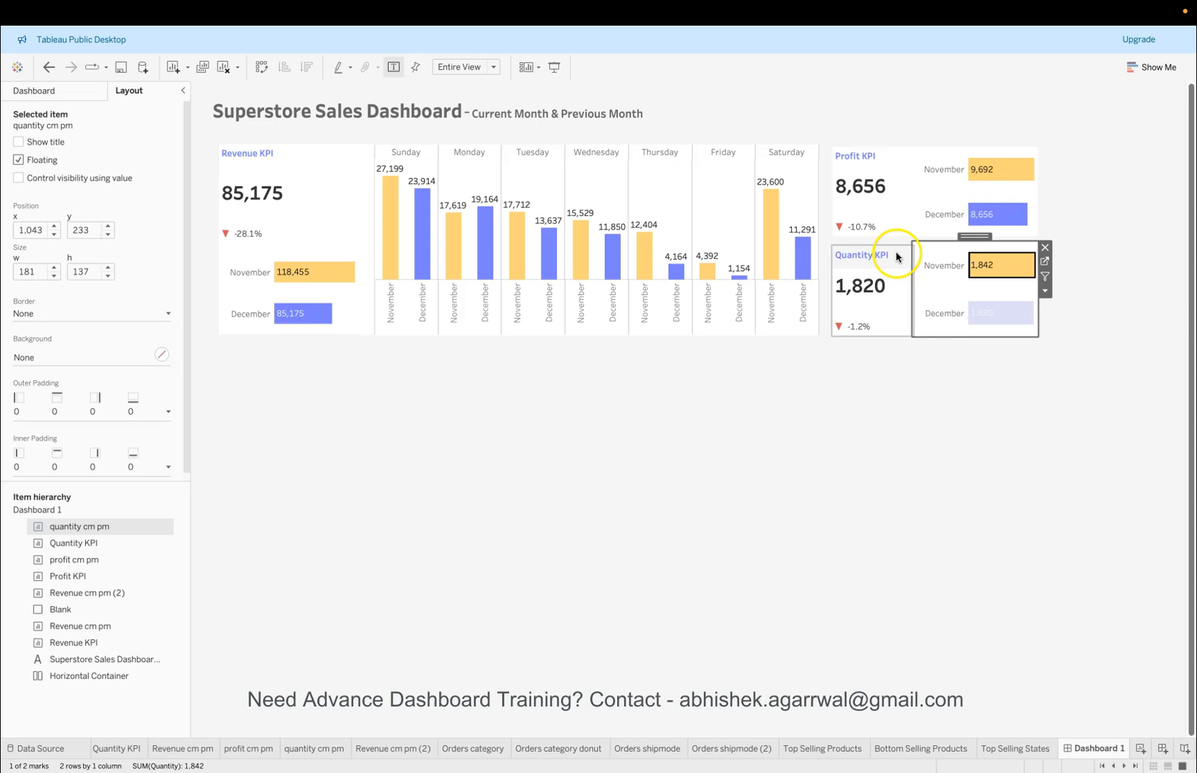
Step: Give the Quantity KPI card a solid white background
left_click(895, 256)
left_click(161, 353)
left_click(41, 405)
left_click(923, 423)
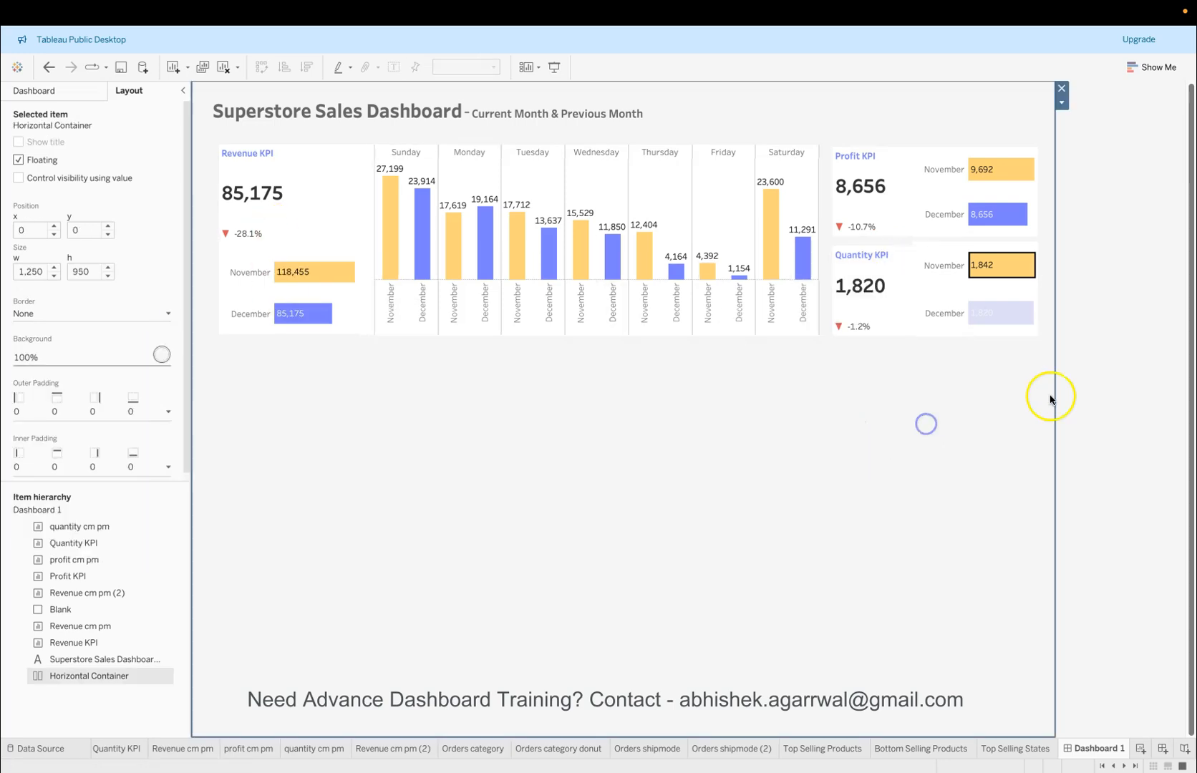
Step: Fine-tune the quantity cm pm chart's top edge to line up with the Quantity KPI card and clear its bar selection
left_click(933, 251)
left_click_drag(933, 243, 934, 244)
left_click(960, 398)
left_click(934, 277)
left_click(1134, 356)
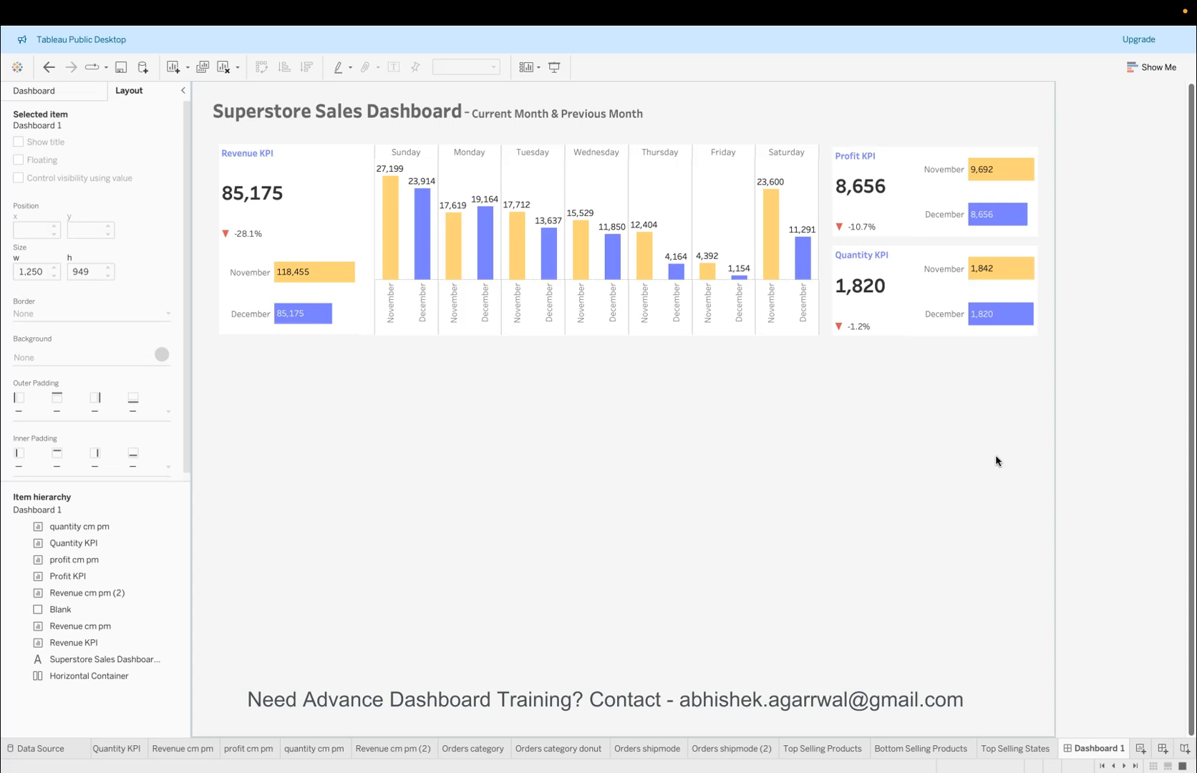
Step: Place the Orders category sheet below the revenue card, aligned with its left edge, and fit it to Entire View
left_click(76, 90)
mouse_move(169, 405)
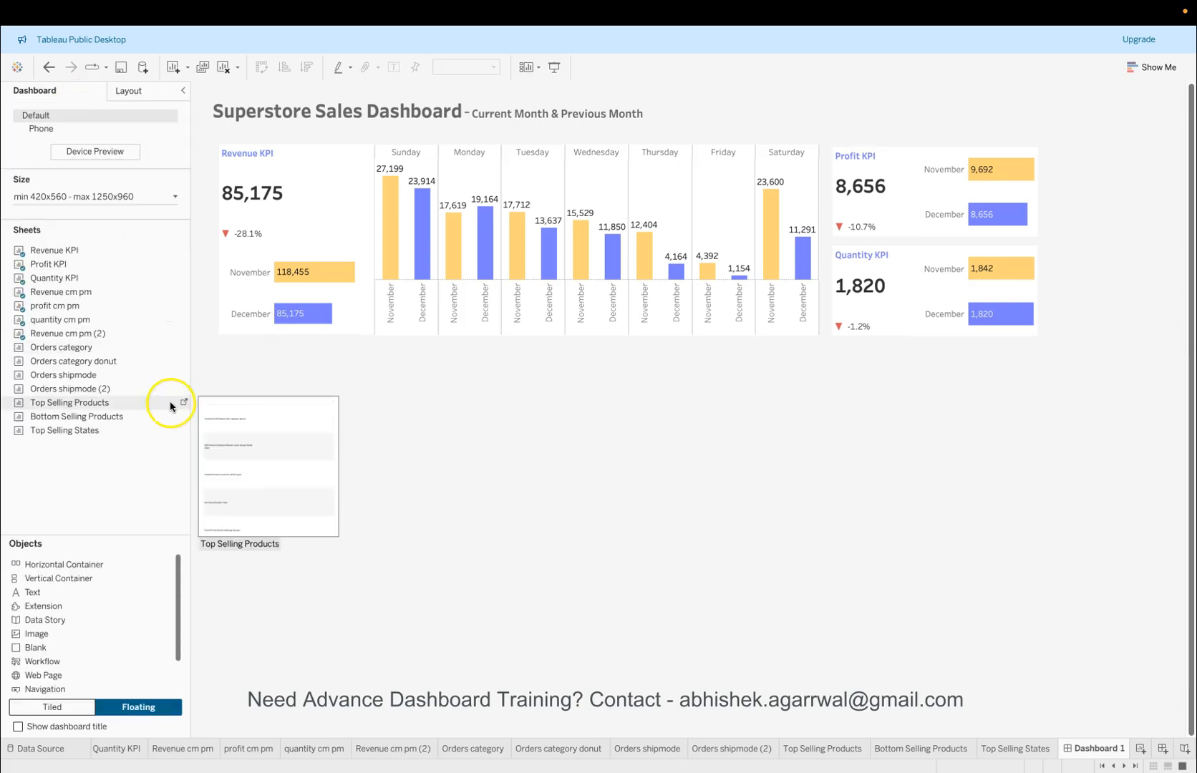
left_click(140, 348)
left_click_drag(140, 348, 219, 343)
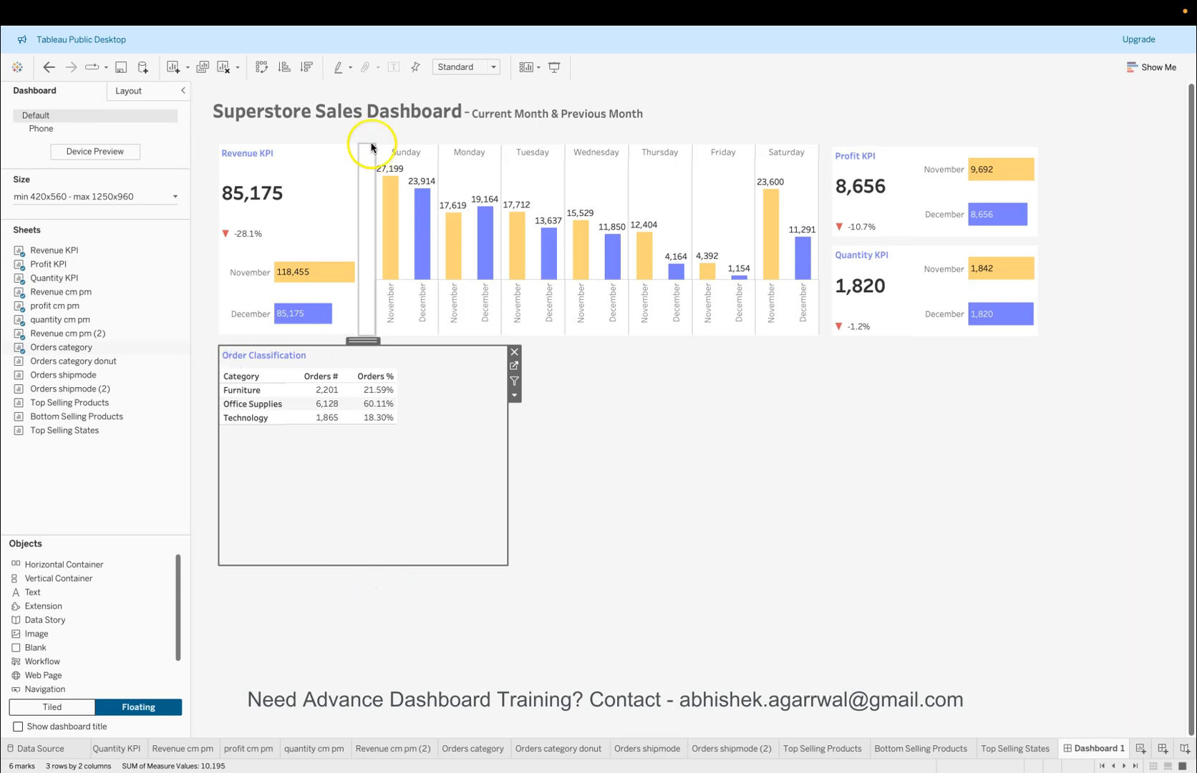
left_click(456, 65)
left_click(459, 114)
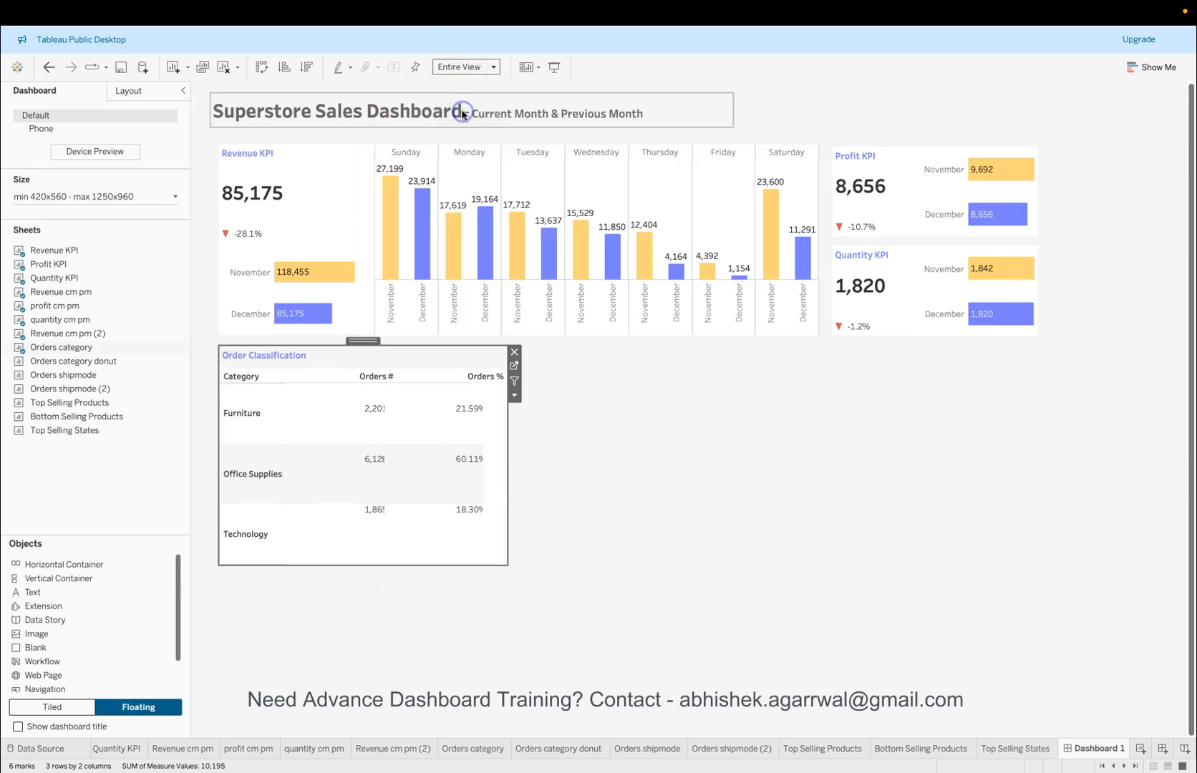
Step: Shorten the Orders category table to a height of 209 and give it a solid white background
left_click_drag(406, 563, 400, 490)
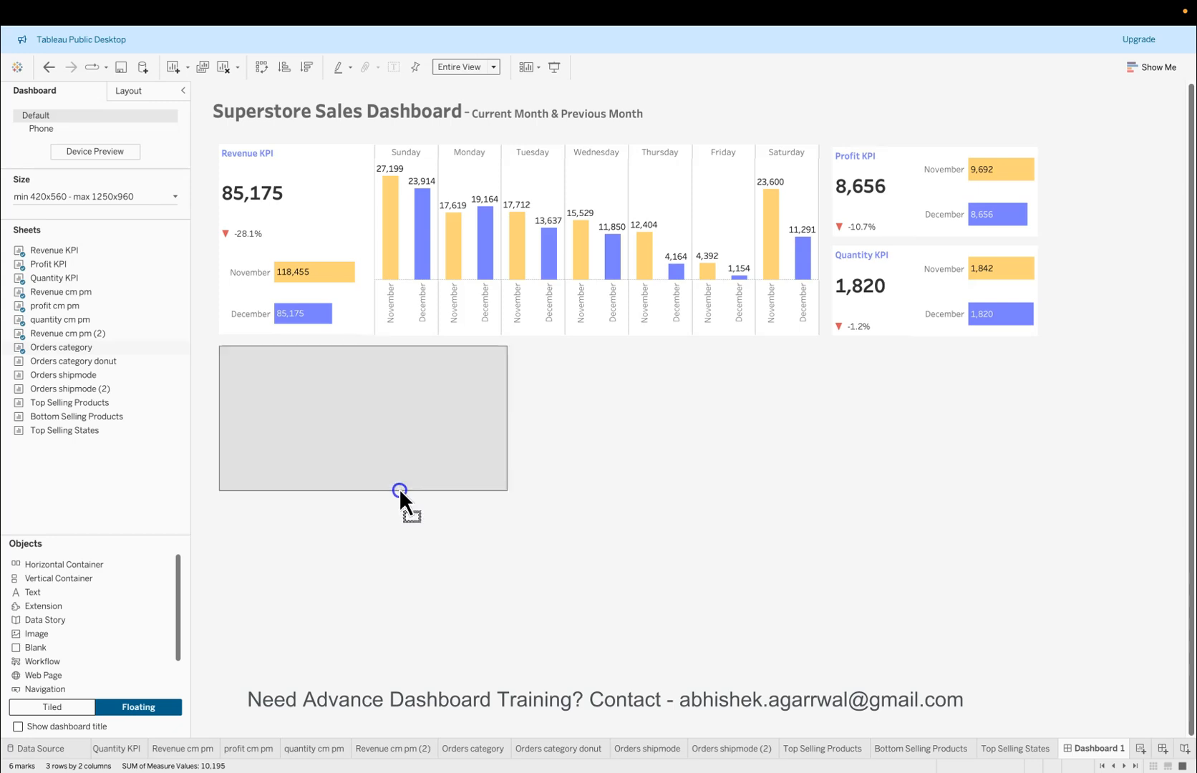
left_click(306, 356)
left_click(130, 91)
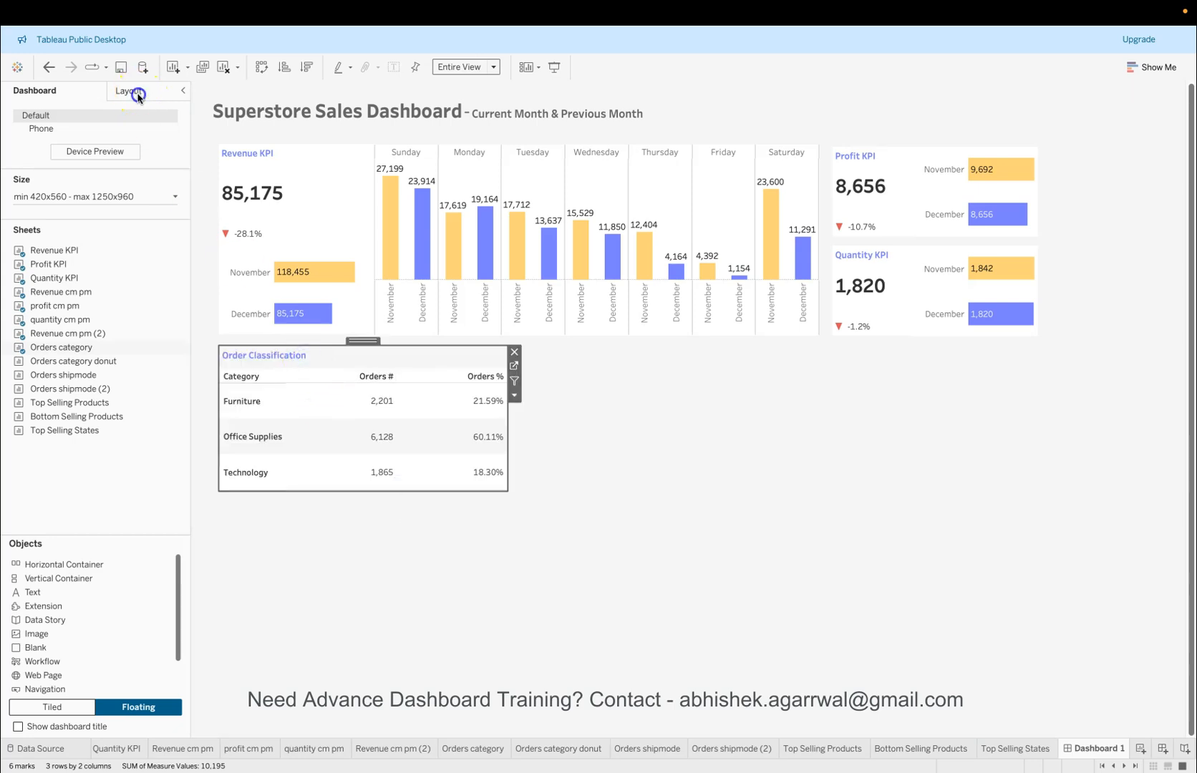
left_click(159, 356)
left_click(40, 409)
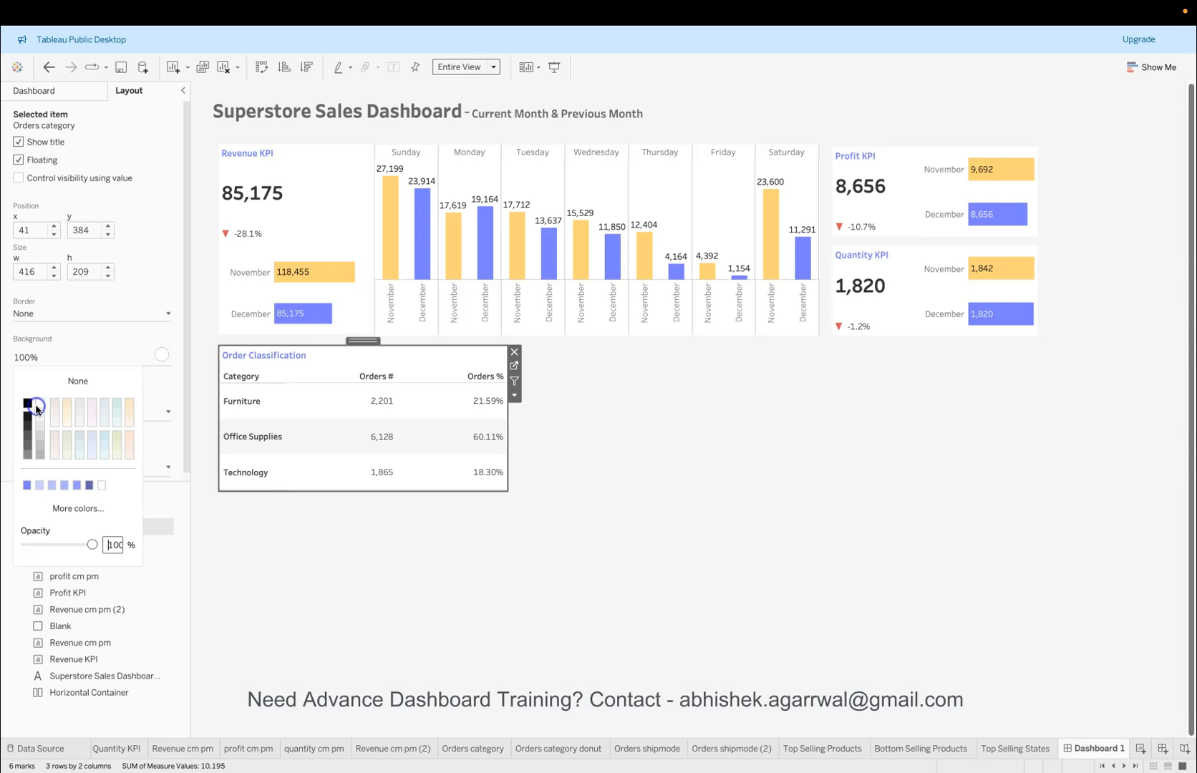
Step: Place the Orders category donut sheet on the dashboard directly beside the Orders category table
left_click(30, 94)
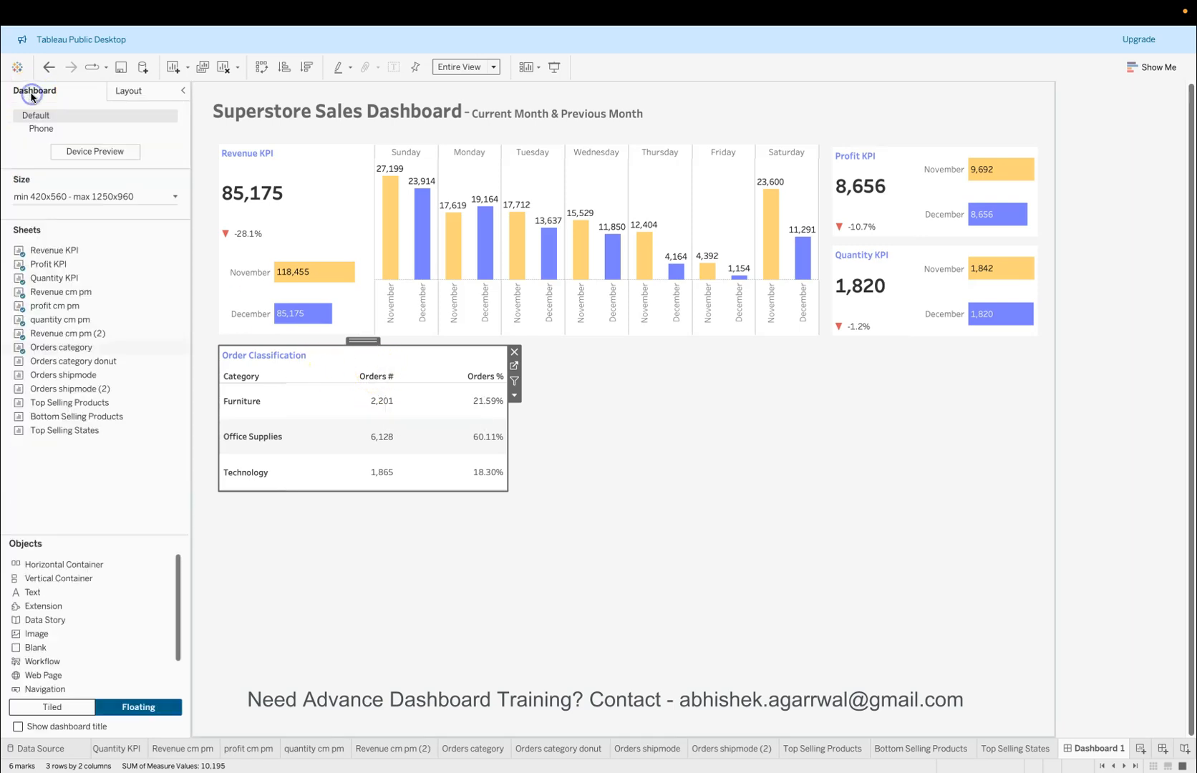
mouse_move(119, 359)
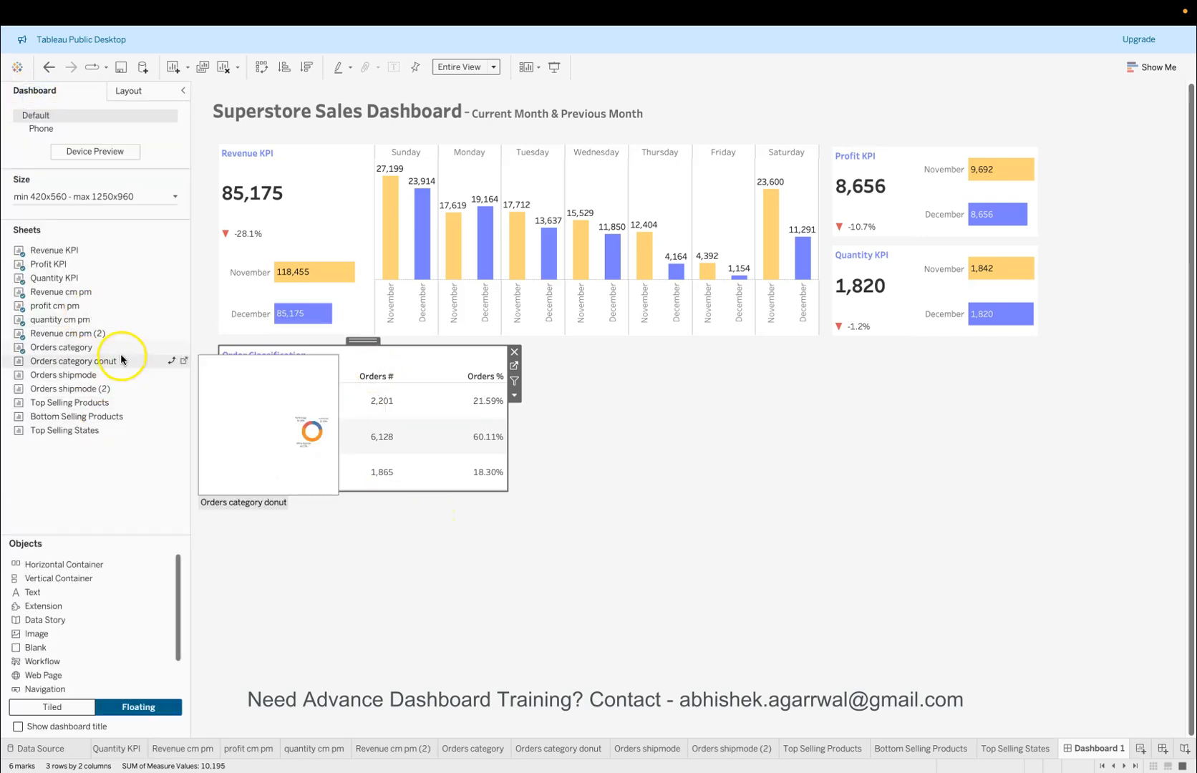
left_click_drag(118, 365, 512, 345)
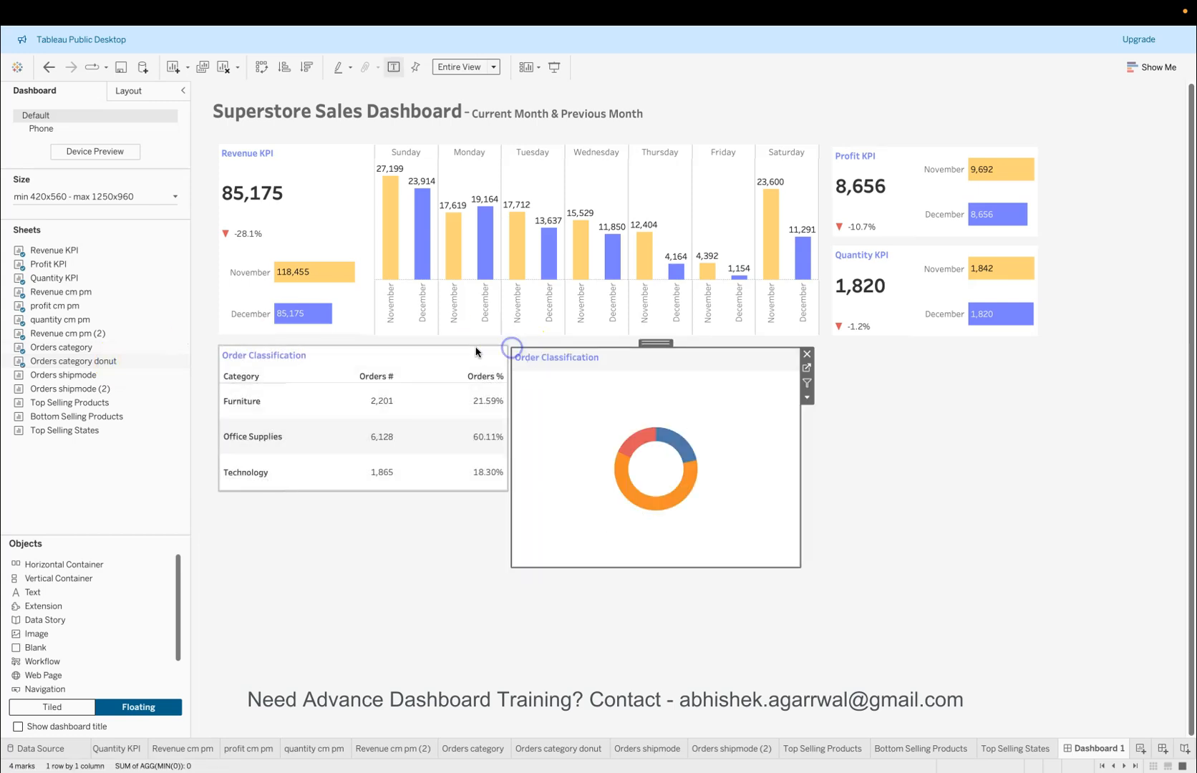
Step: Narrow the Orders category table to its columns and move the category donut chart flush against its right edge
left_click(448, 358)
left_click_drag(514, 396, 438, 412)
left_click(570, 355)
left_click_drag(506, 356, 485, 355)
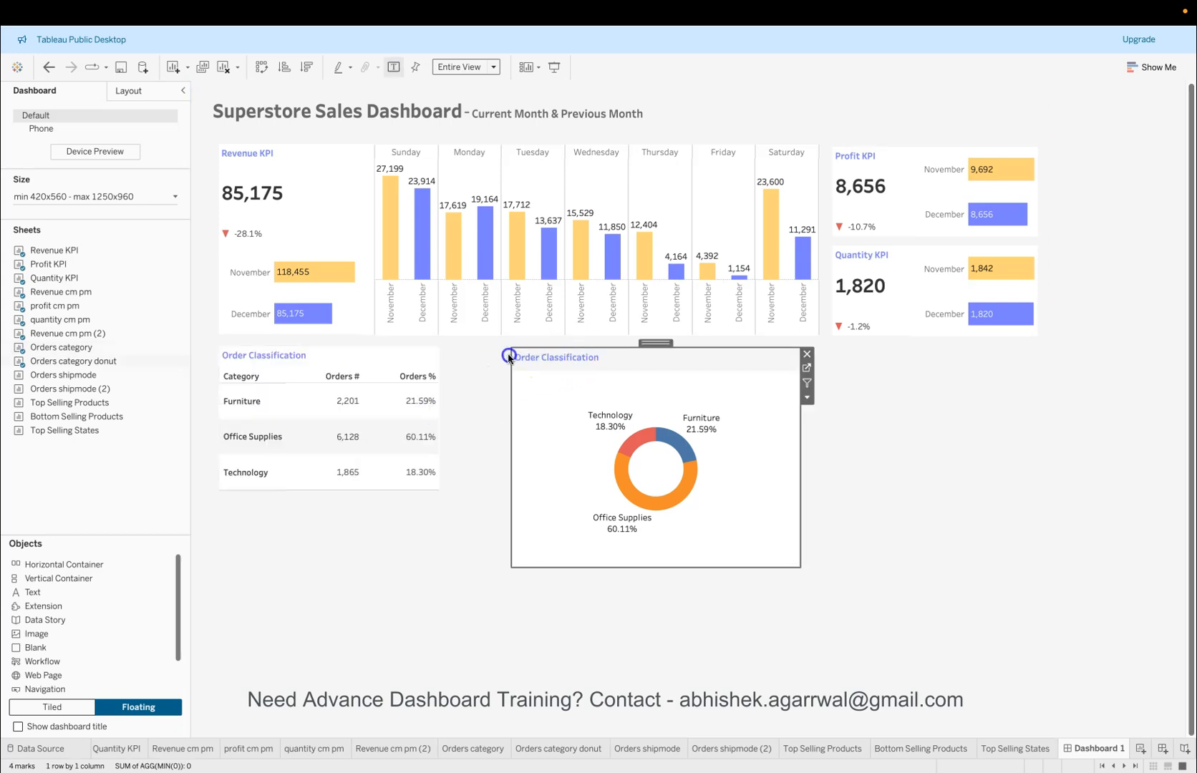
left_click_drag(654, 341, 580, 336)
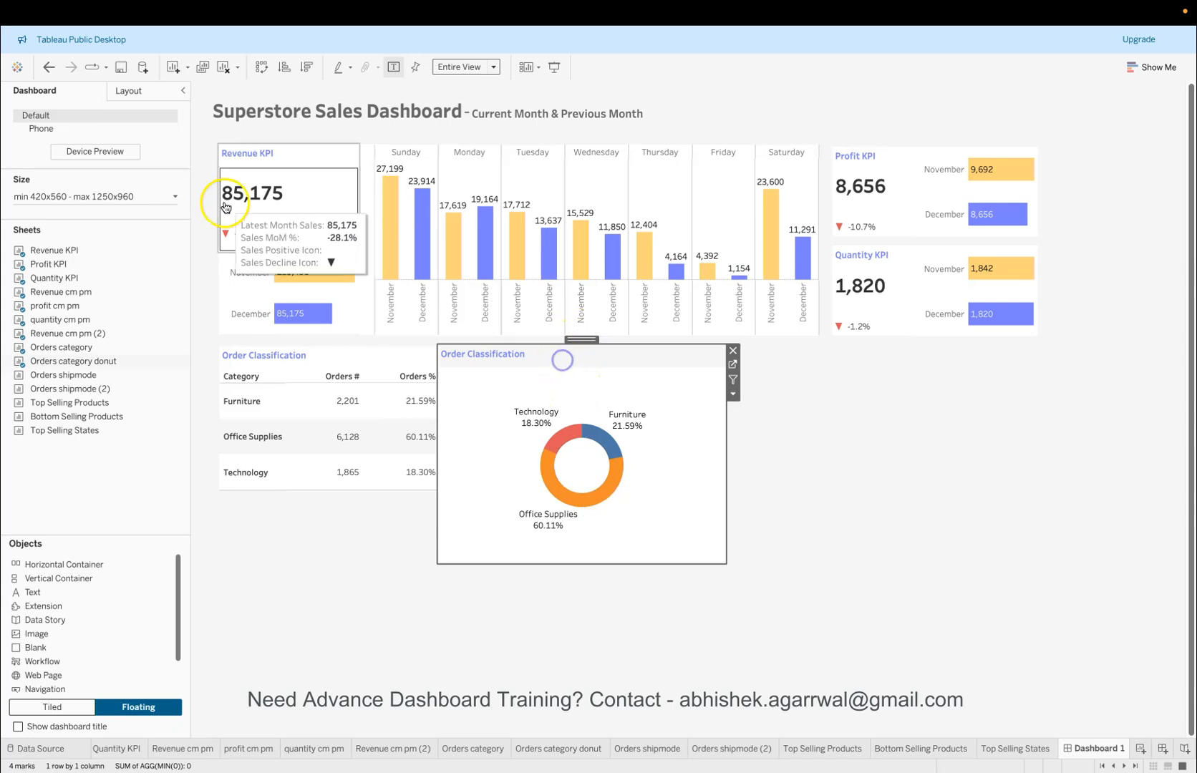
Step: Give the Orders category donut chart a solid white background
left_click(129, 90)
left_click(156, 343)
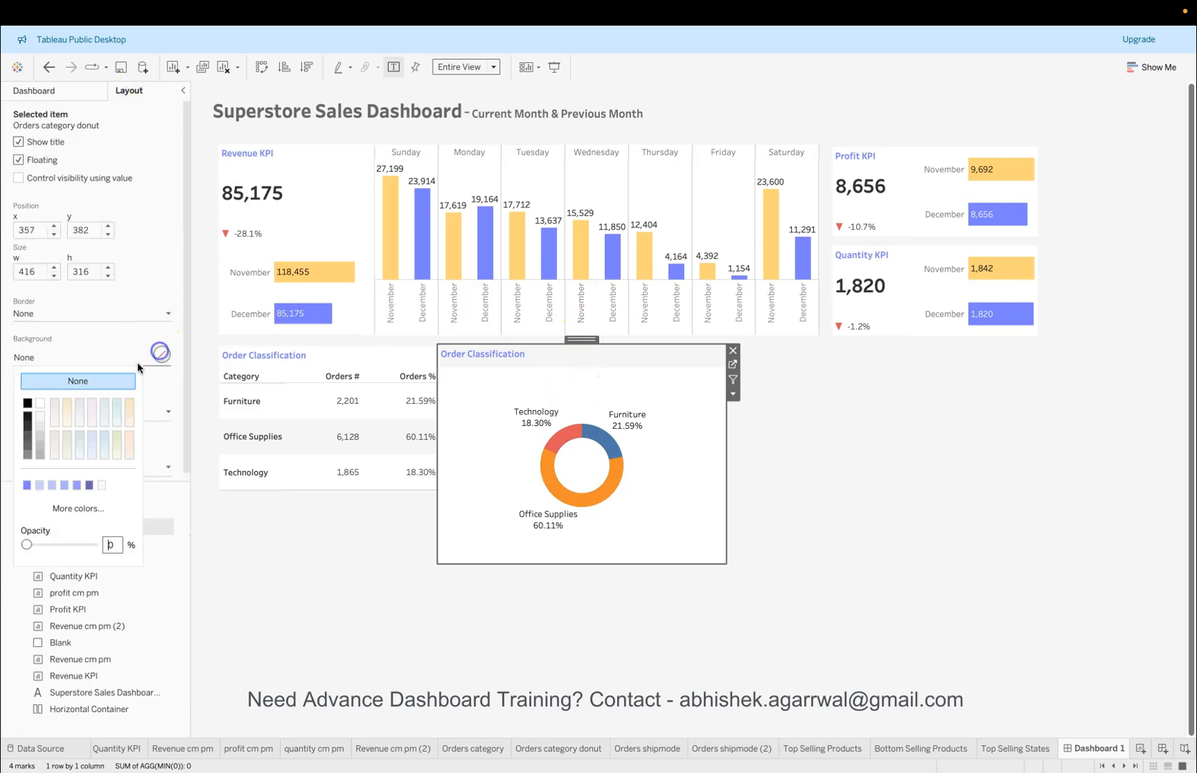
left_click(44, 403)
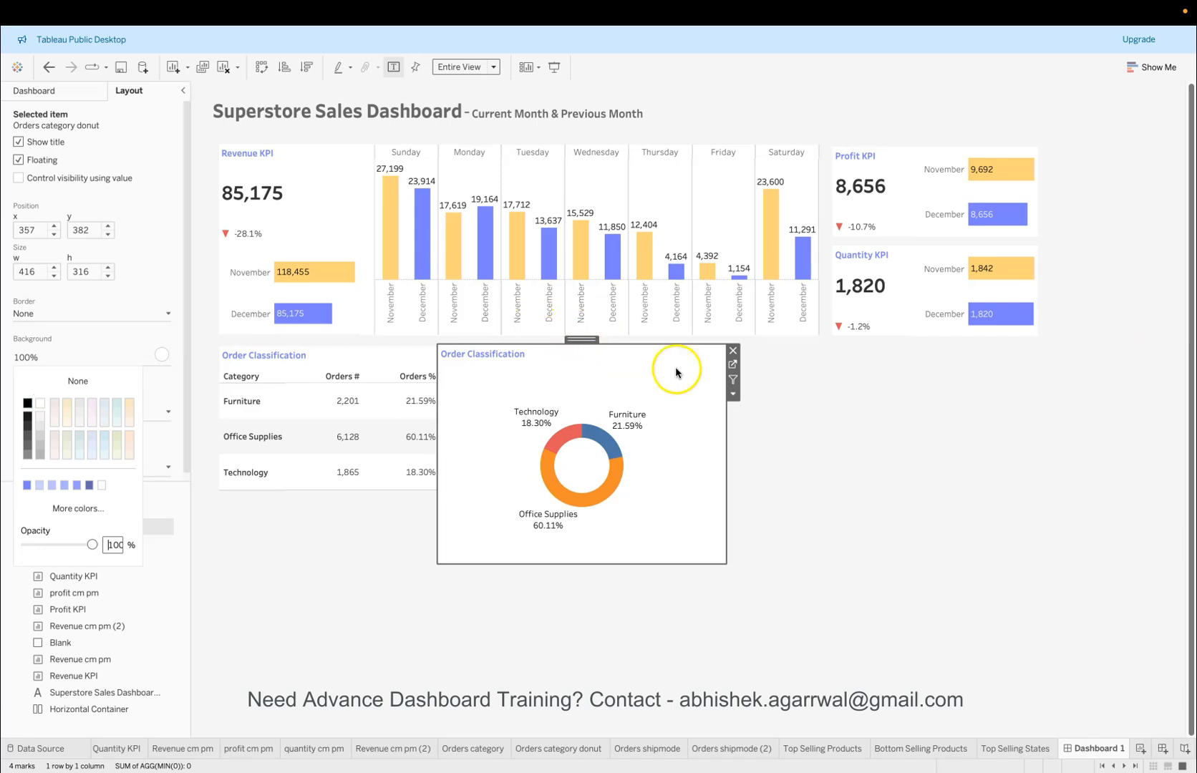
left_click(777, 406)
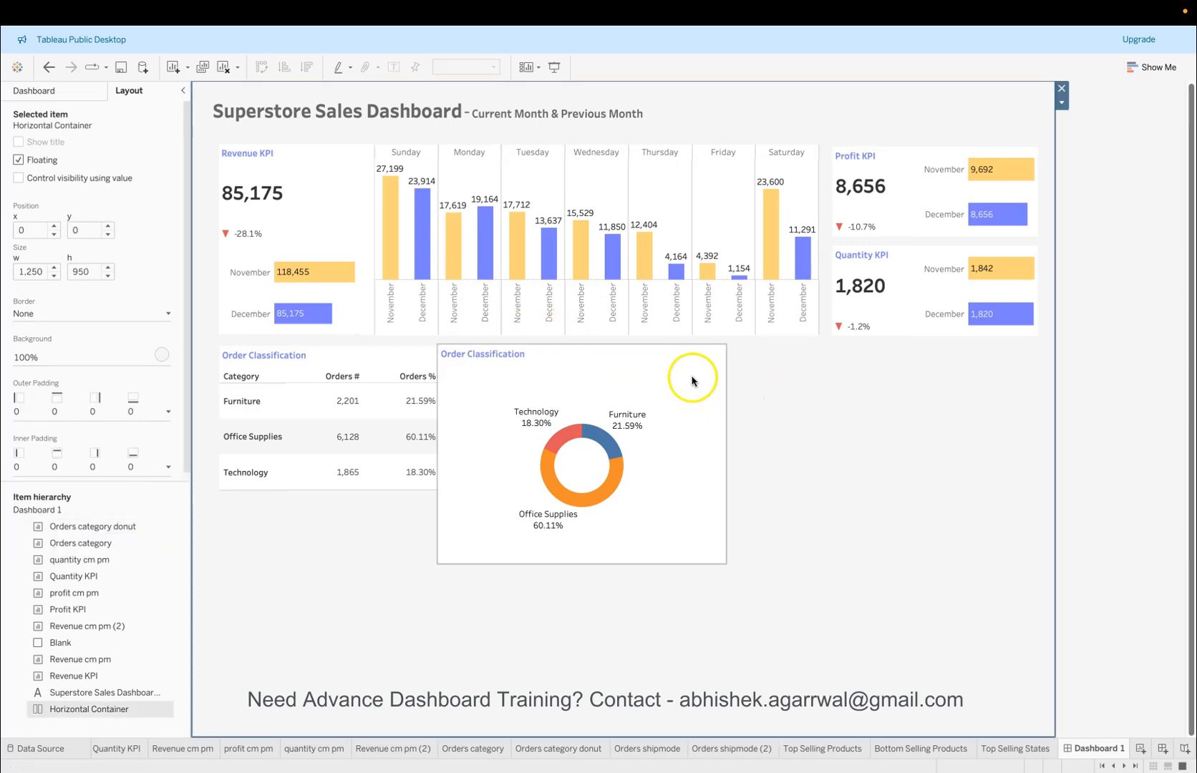
Step: Nudge the category donut chart to x 356 and shrink it to 285 wide by 210 high
left_click(686, 365)
left_click(588, 341)
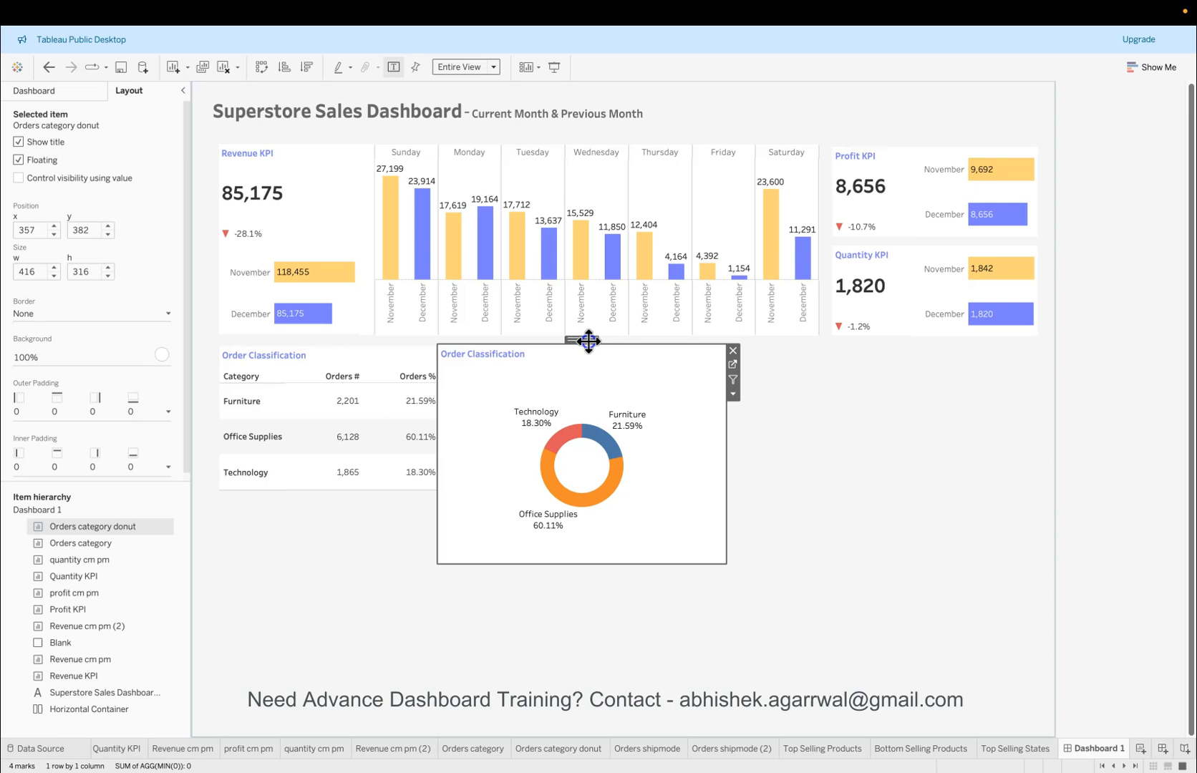
left_click_drag(589, 342, 588, 340)
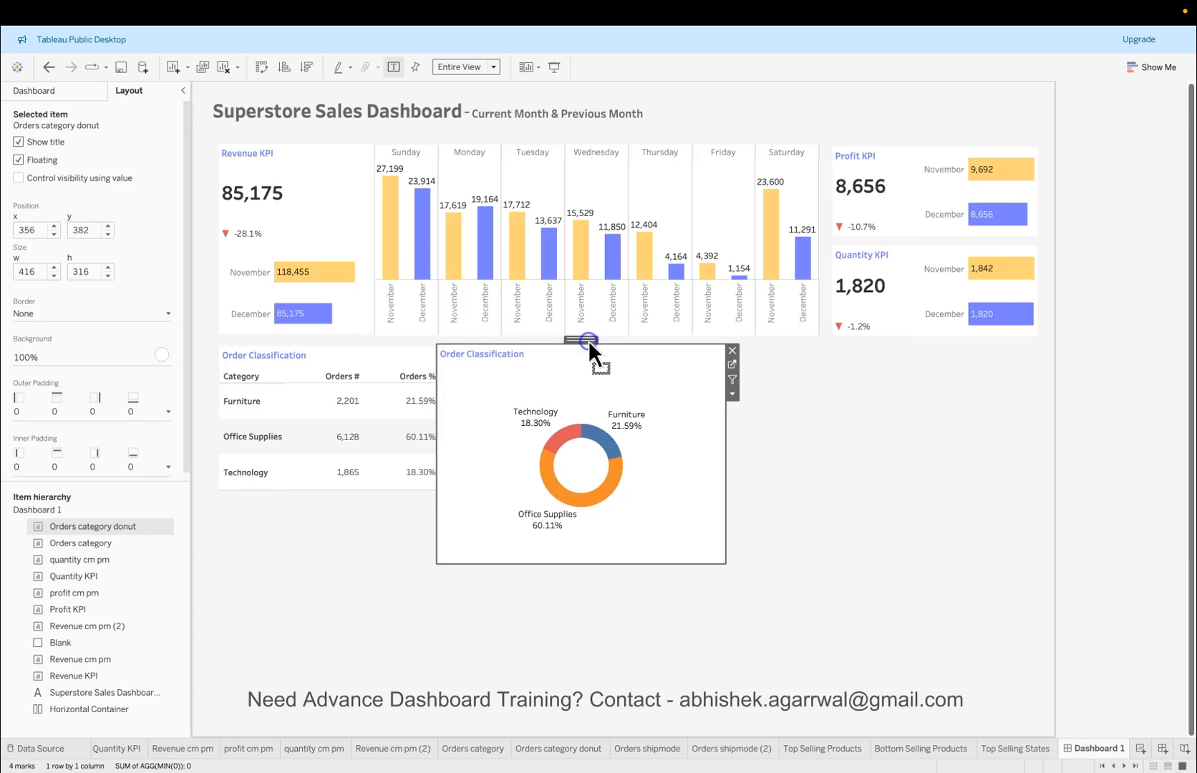
left_click_drag(489, 564, 490, 488)
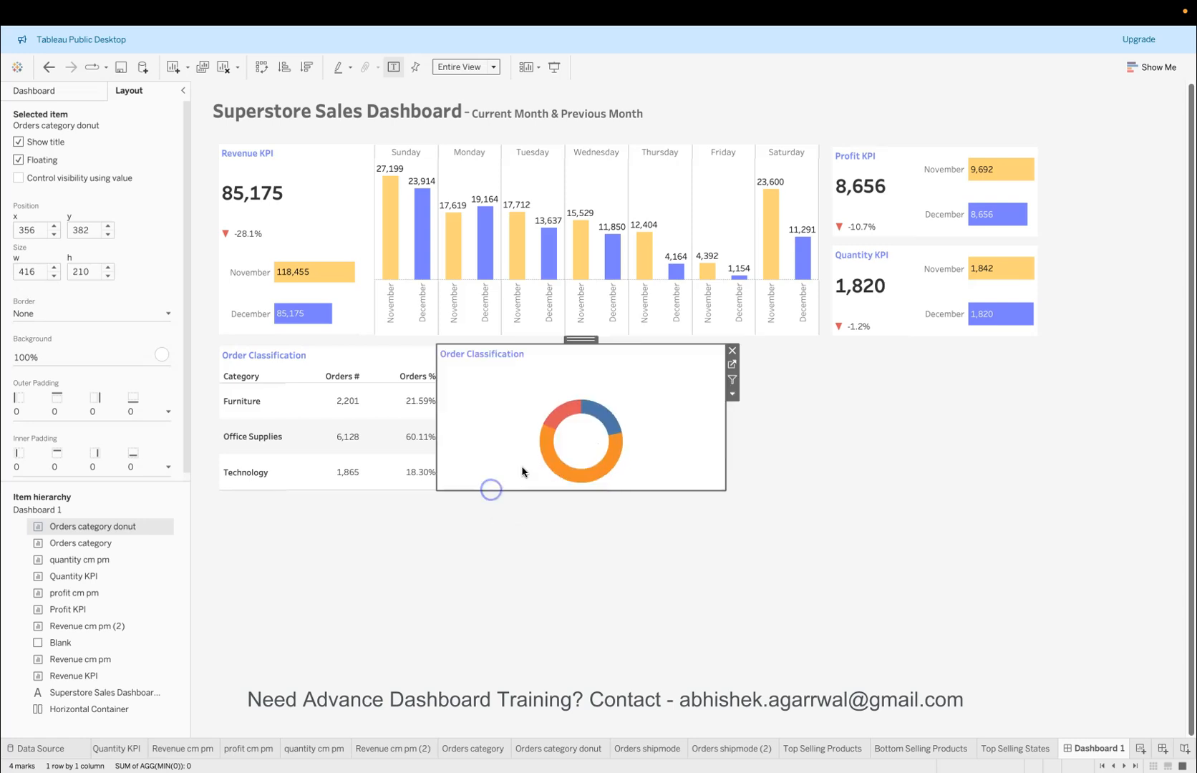
left_click_drag(725, 419, 635, 417)
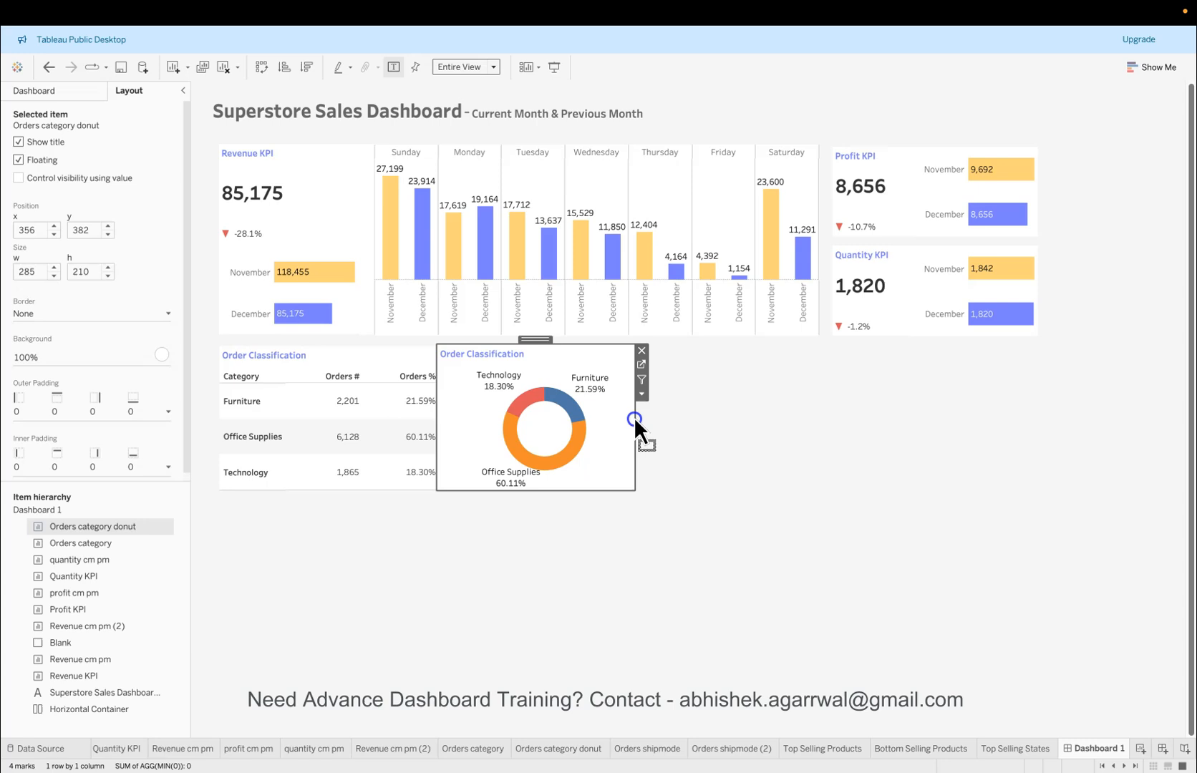
left_click(699, 434)
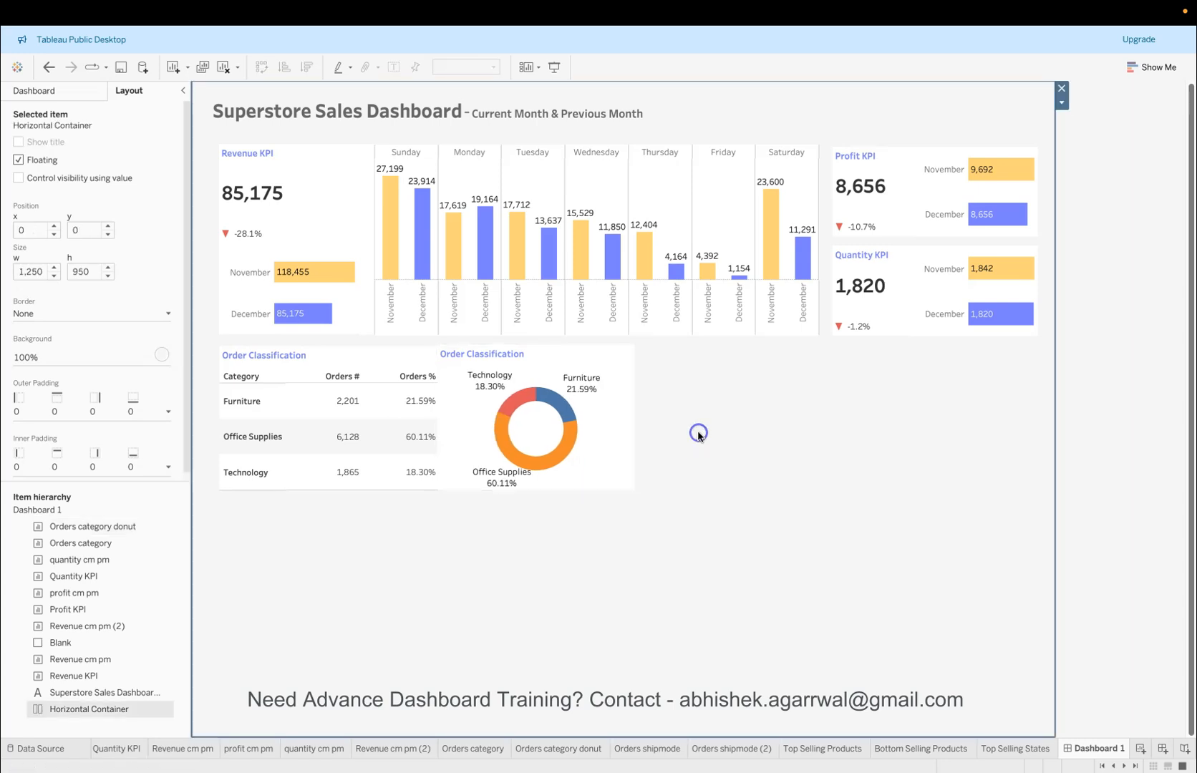
Step: Lower the category donut chart's top edge to y 385 so it lines up with the adjoining category table
left_click(620, 351)
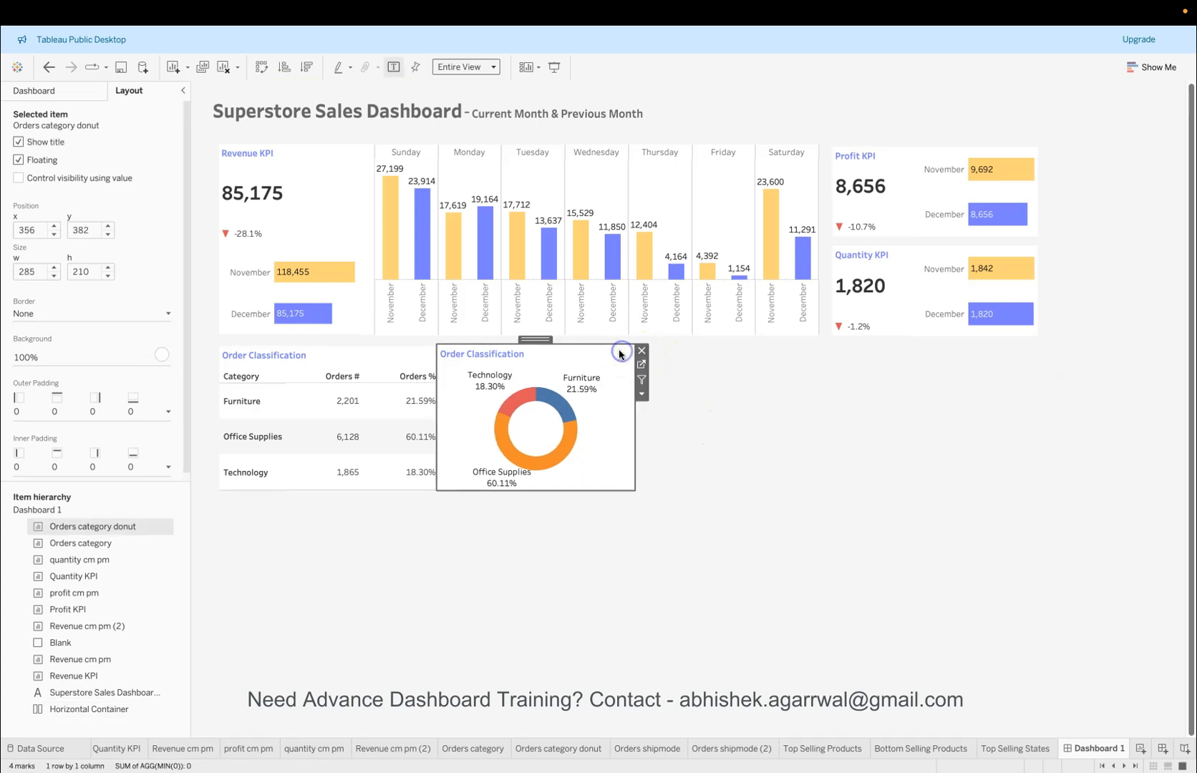
left_click_drag(508, 339, 506, 345)
left_click(762, 466)
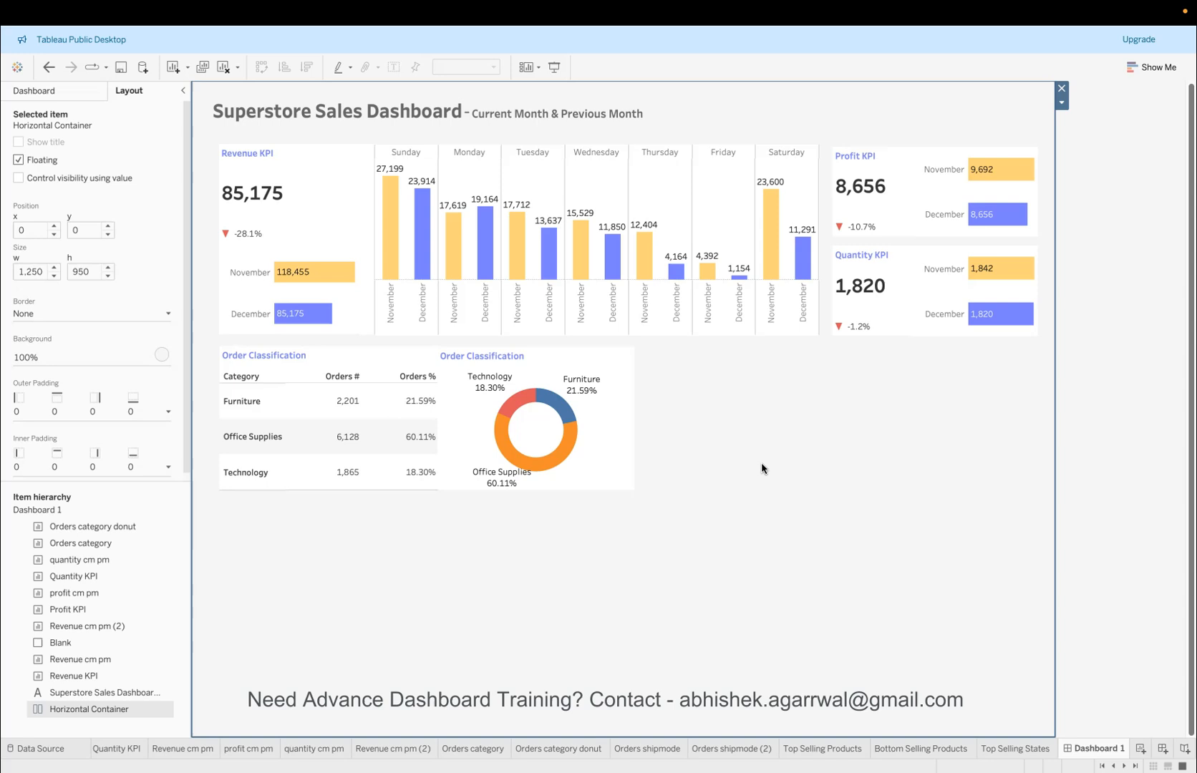
Step: Place the Orders shipmode sheet to the right of the category donut and fit it to Entire View
left_click(74, 89)
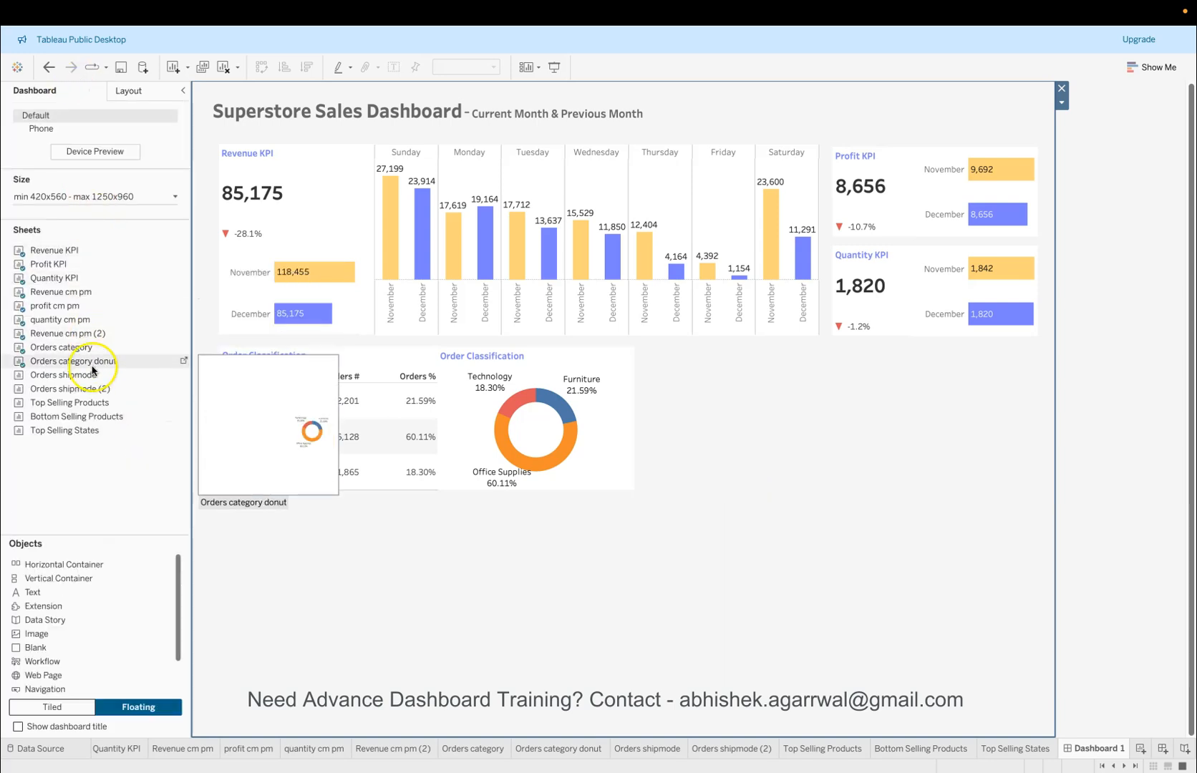
left_click_drag(99, 375, 650, 345)
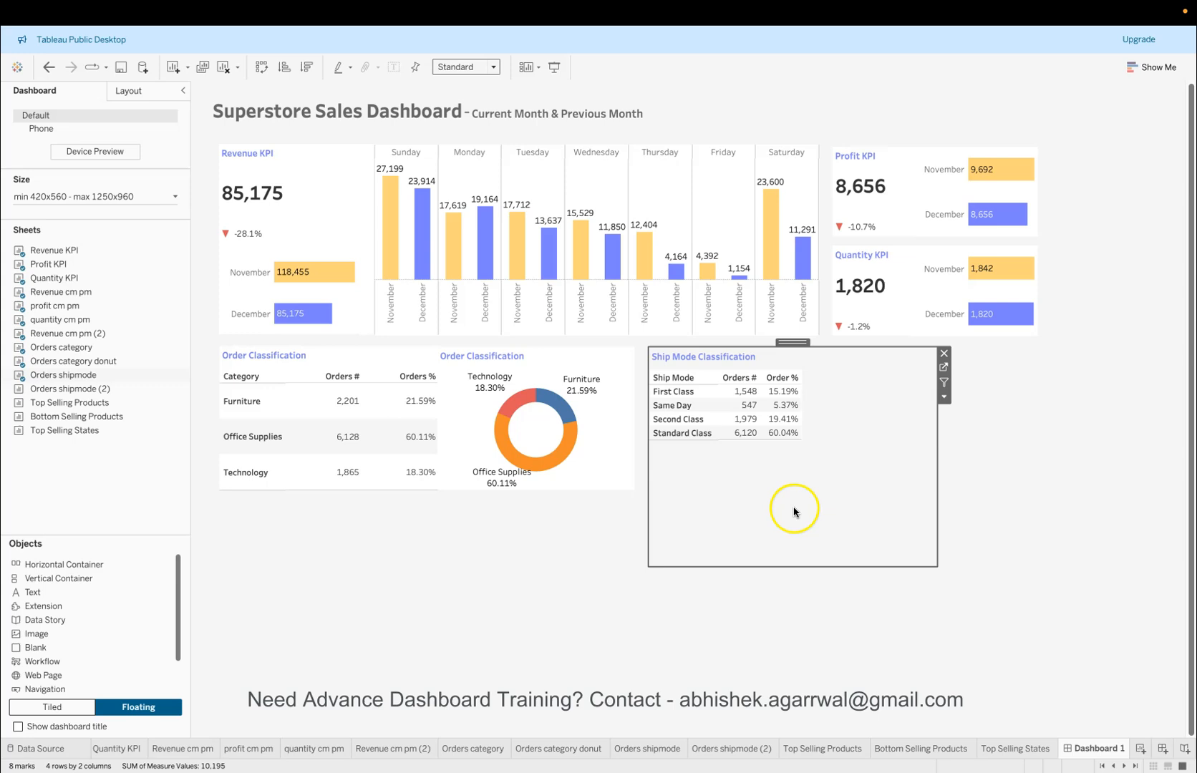
left_click(493, 67)
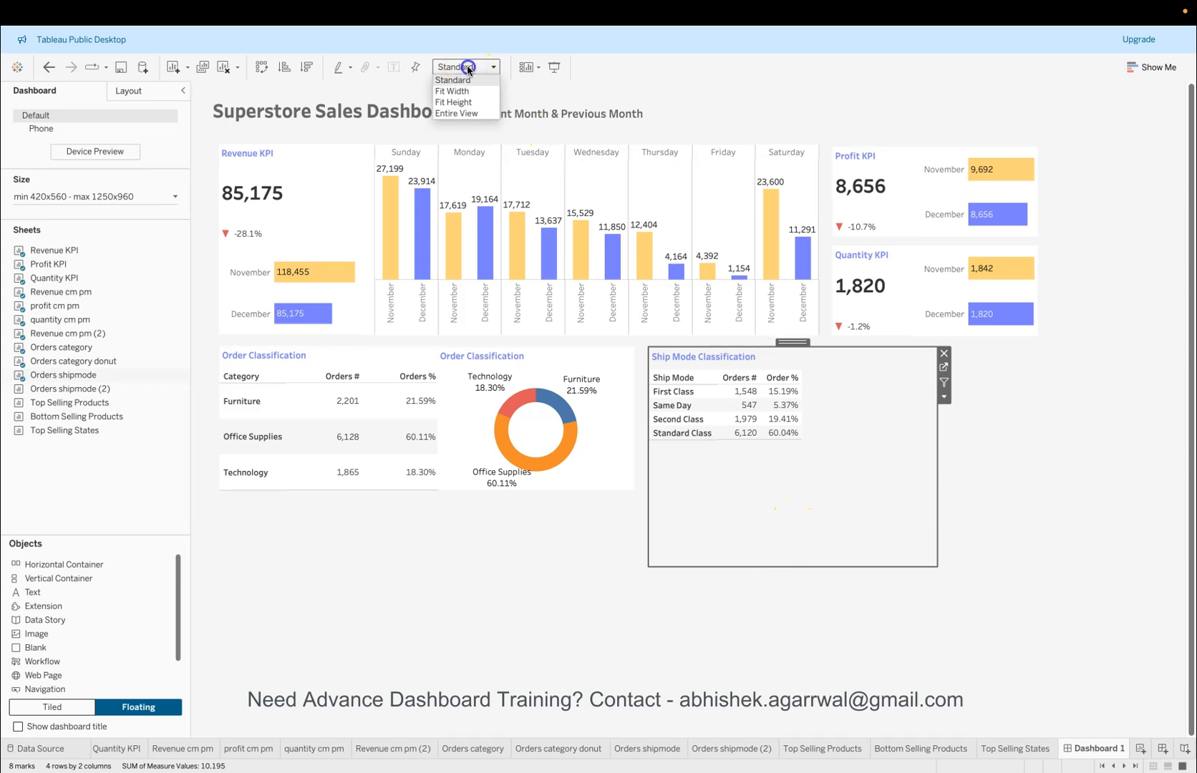
left_click(466, 112)
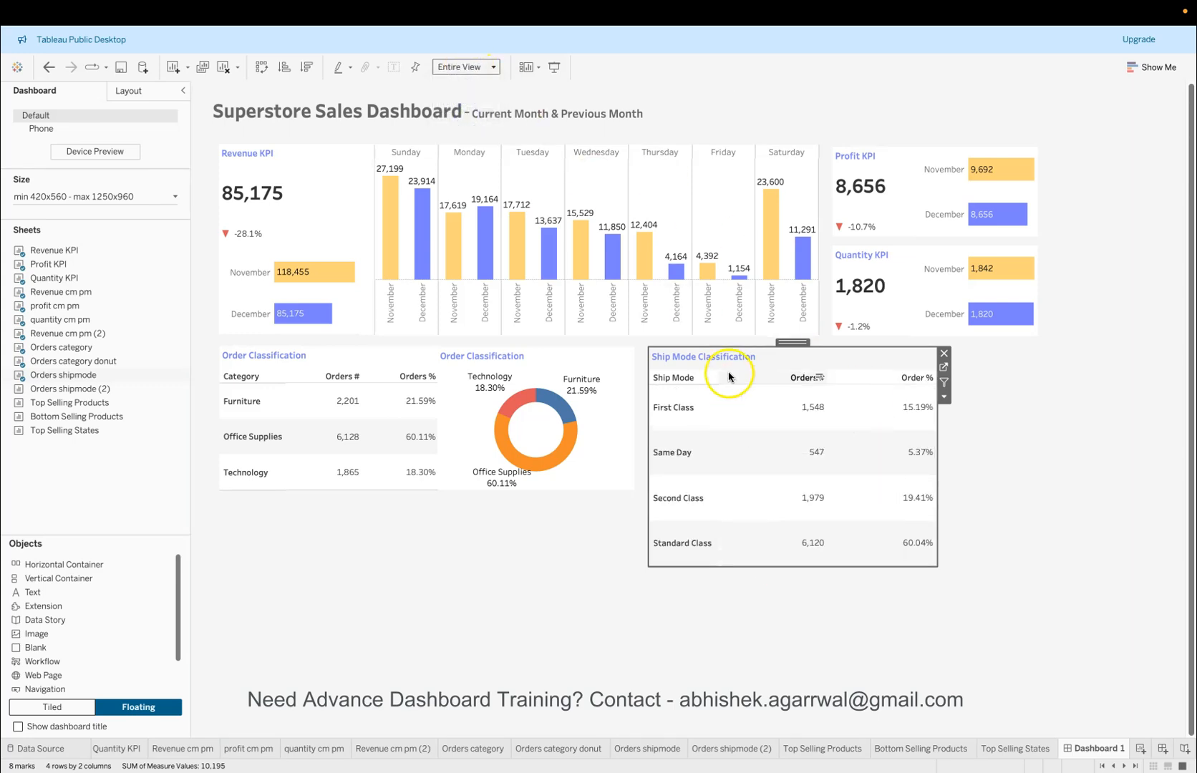
Step: Give the Orders shipmode table a solid white background
left_click(129, 93)
left_click(161, 354)
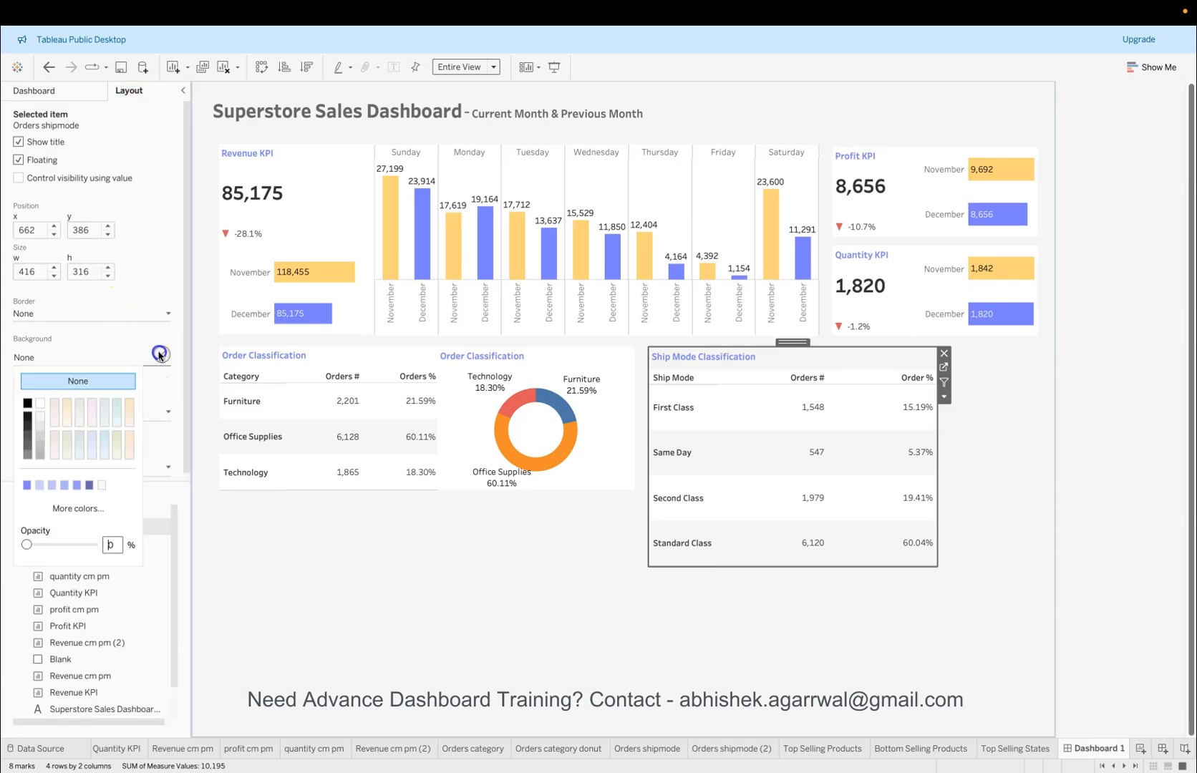
left_click(43, 402)
left_click(63, 91)
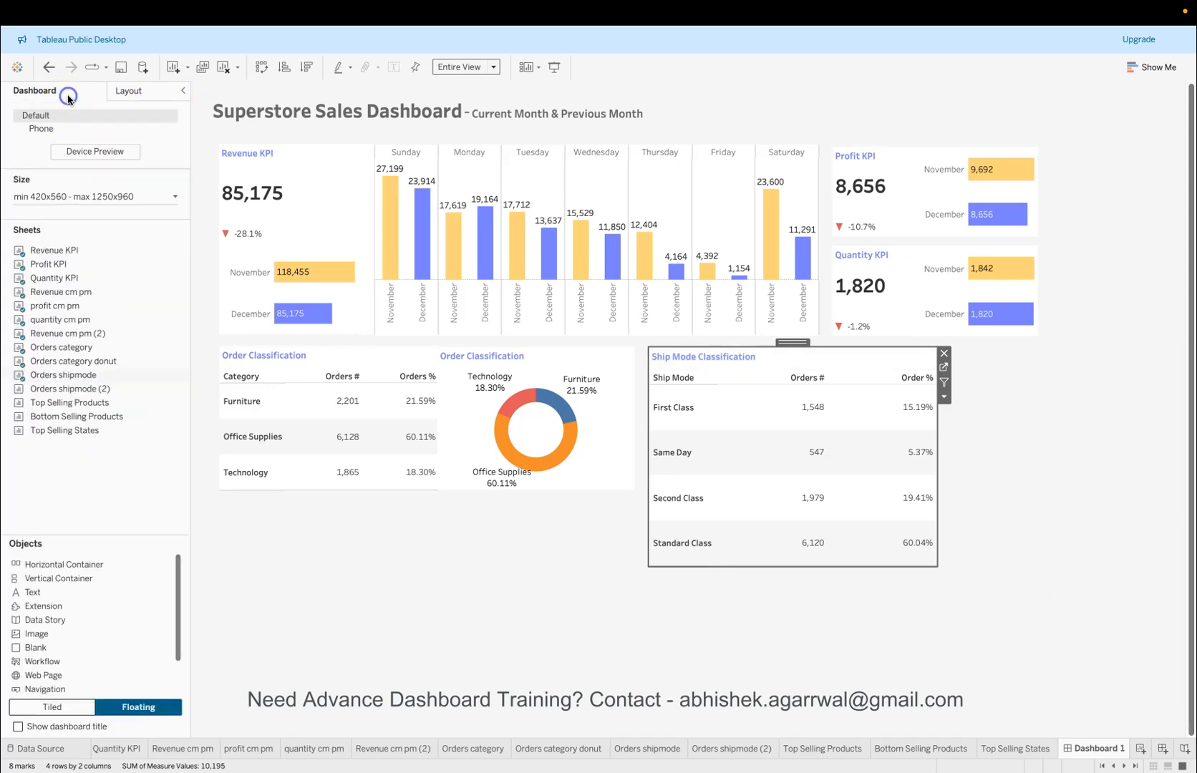
Step: Shorten the Orders shipmode table to match the category row's bottom edge and narrow it to the Profit and Quantity cards' left edge
left_click_drag(731, 565, 726, 490)
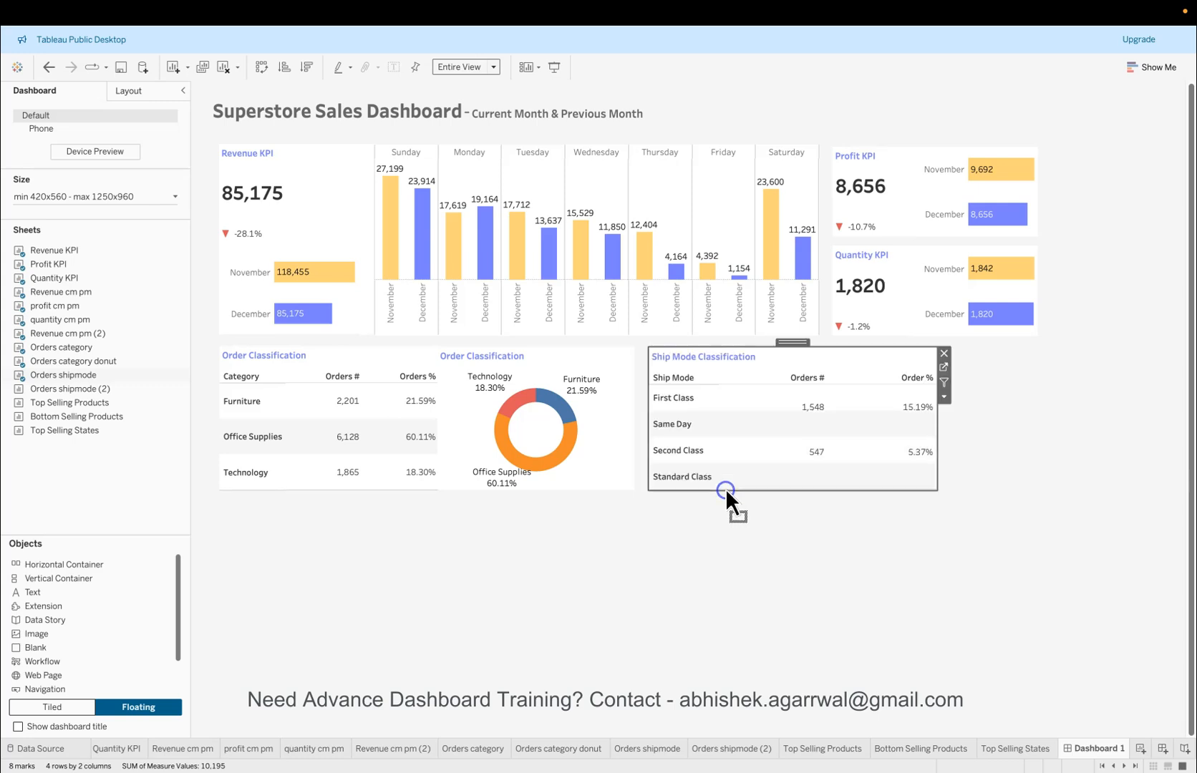
left_click(922, 363)
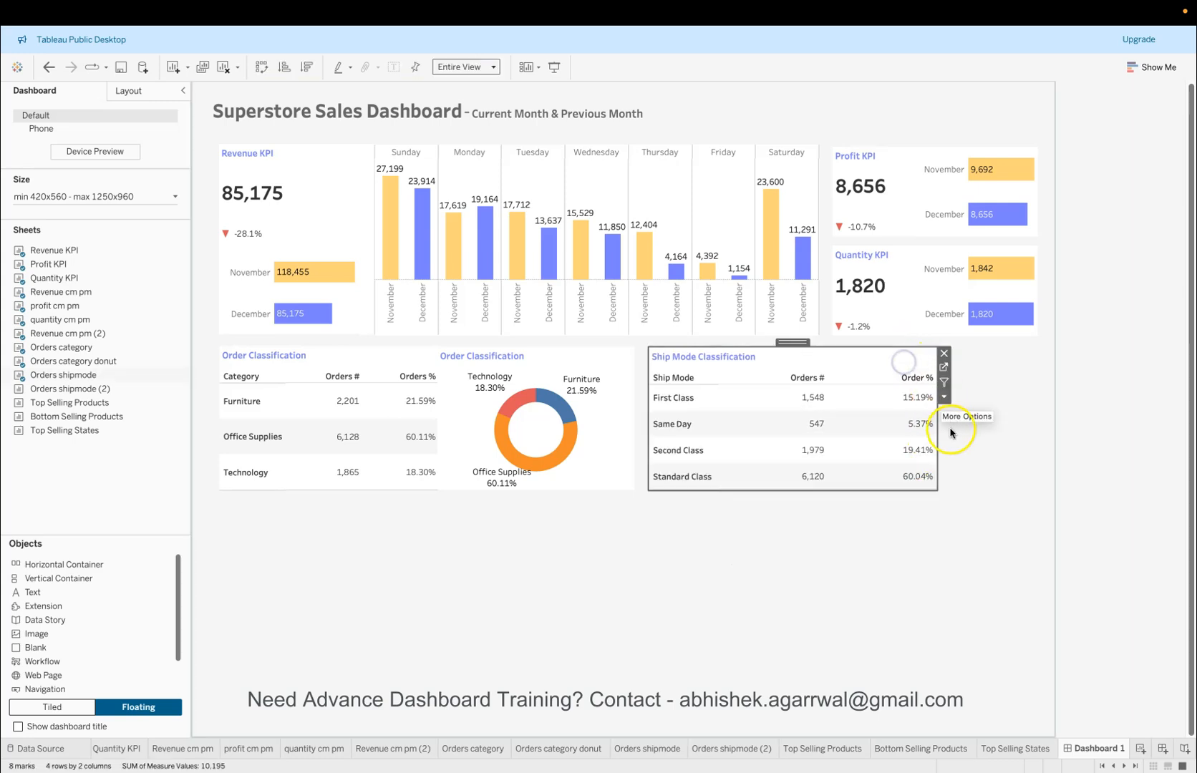
left_click_drag(941, 423, 834, 429)
left_click(892, 457)
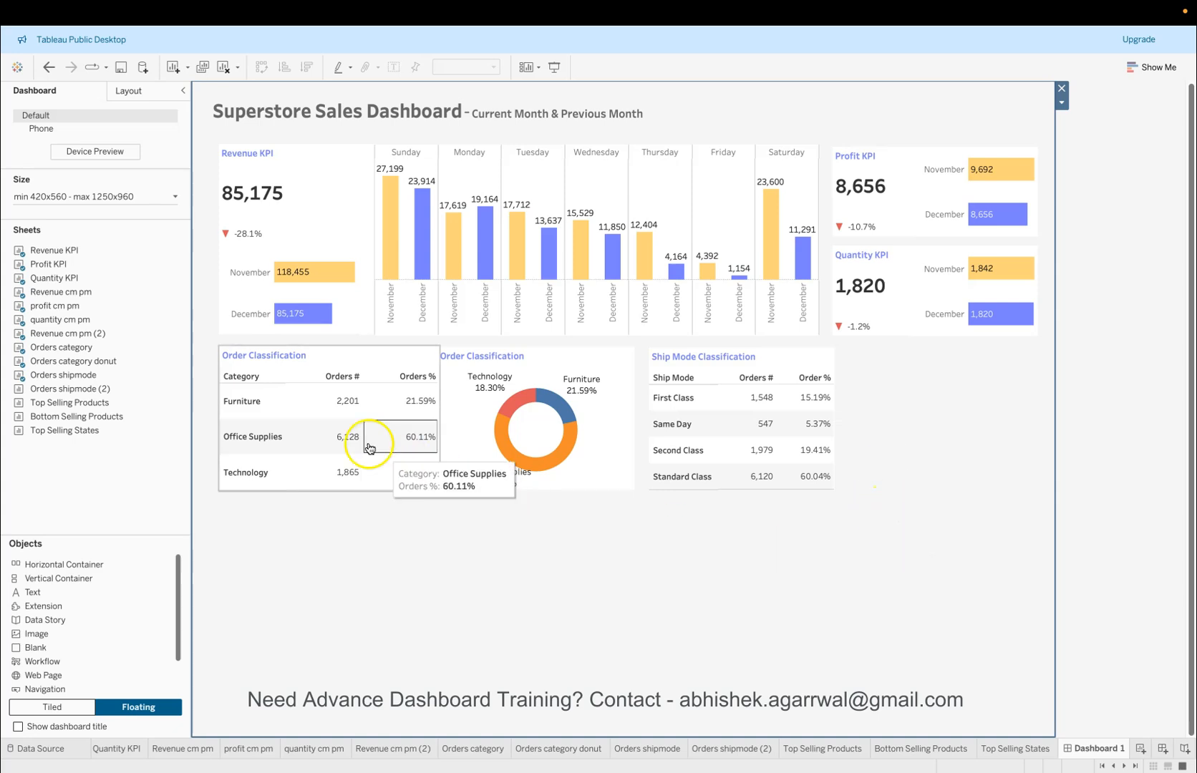
Step: Place the Orders shipmode (2) donut beside the ship mode table and give it a solid white background
mouse_move(85, 389)
left_click_drag(85, 389, 834, 345)
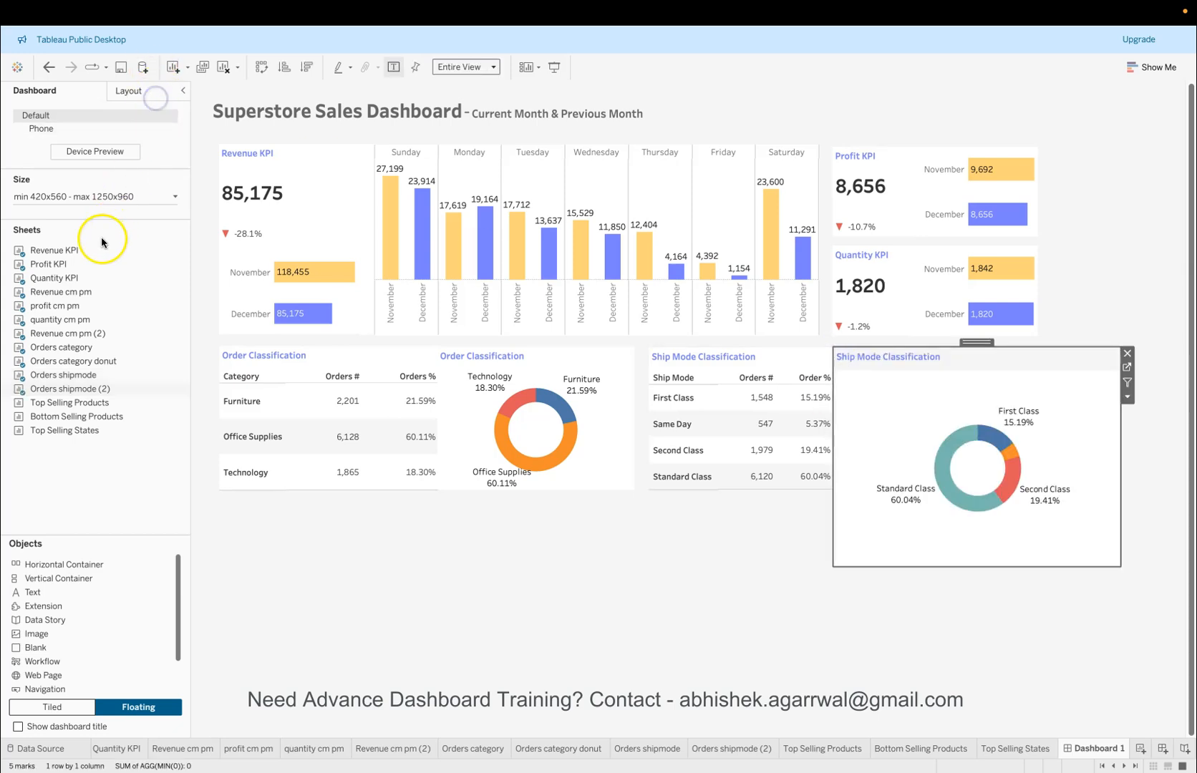
left_click(129, 90)
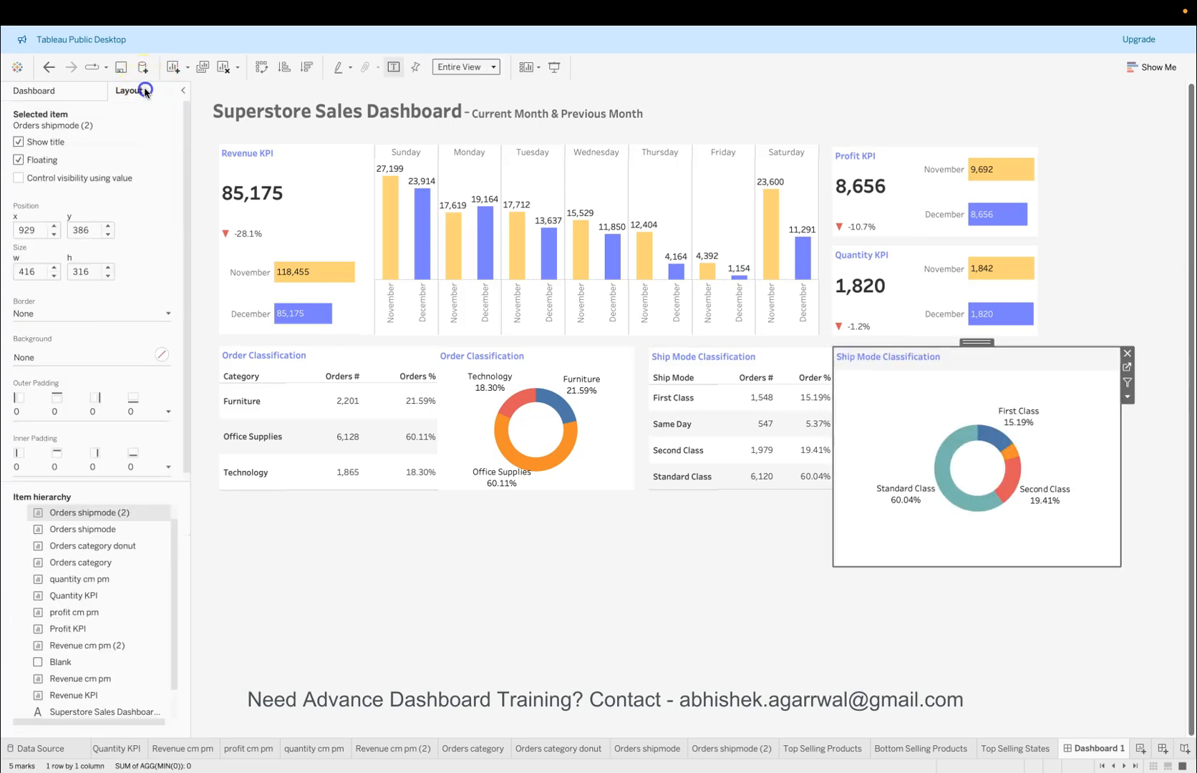
left_click(162, 354)
left_click(40, 403)
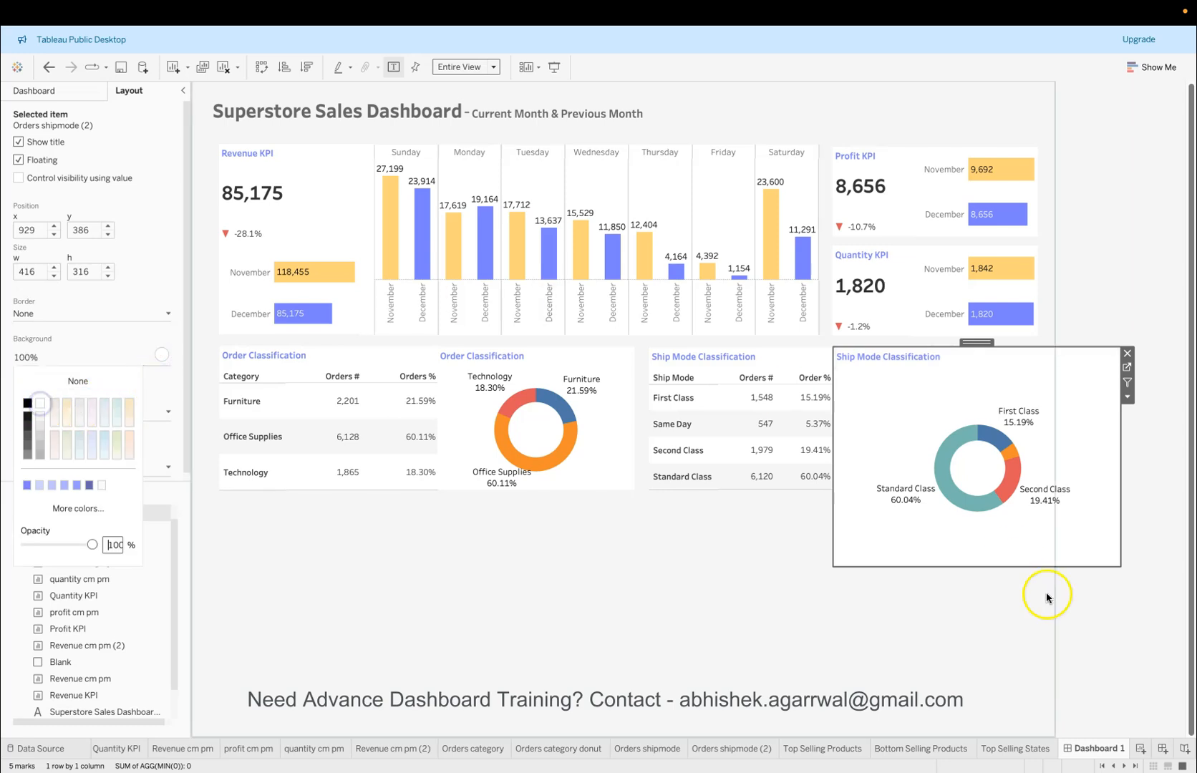
Step: Resize the ship mode donut chart to 296 wide by 205 high, in line with the KPI cards above
left_click(903, 531)
left_click_drag(903, 566, 898, 488)
left_click_drag(1120, 415, 1039, 413)
left_click(1106, 430)
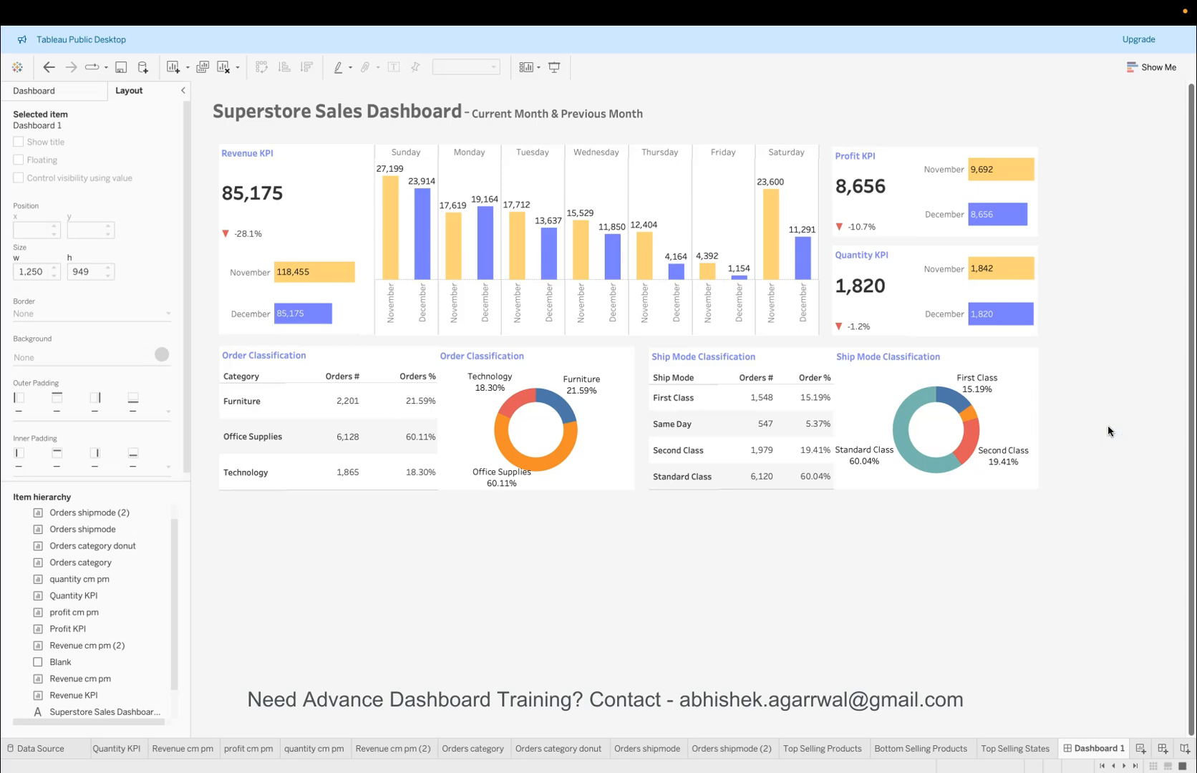
Step: Hide the titles of the ship mode donut and the category donut charts
left_click(891, 354)
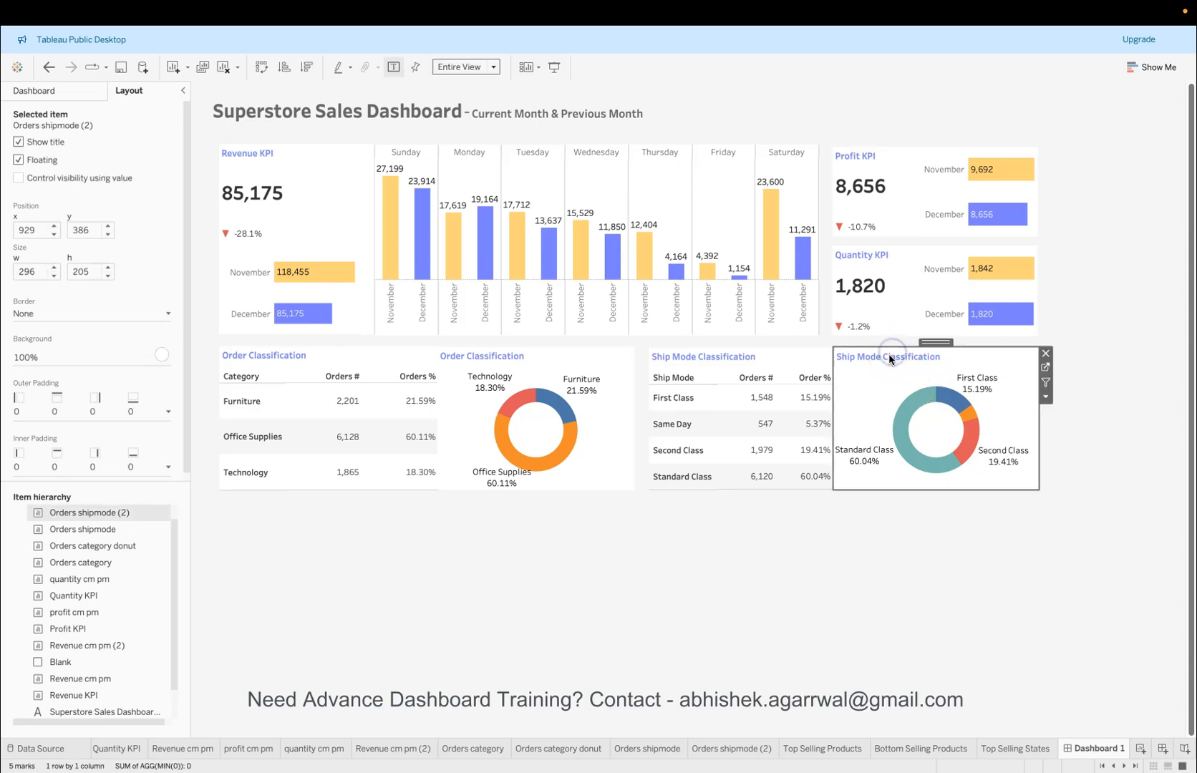
right_click(891, 358)
left_click(908, 389)
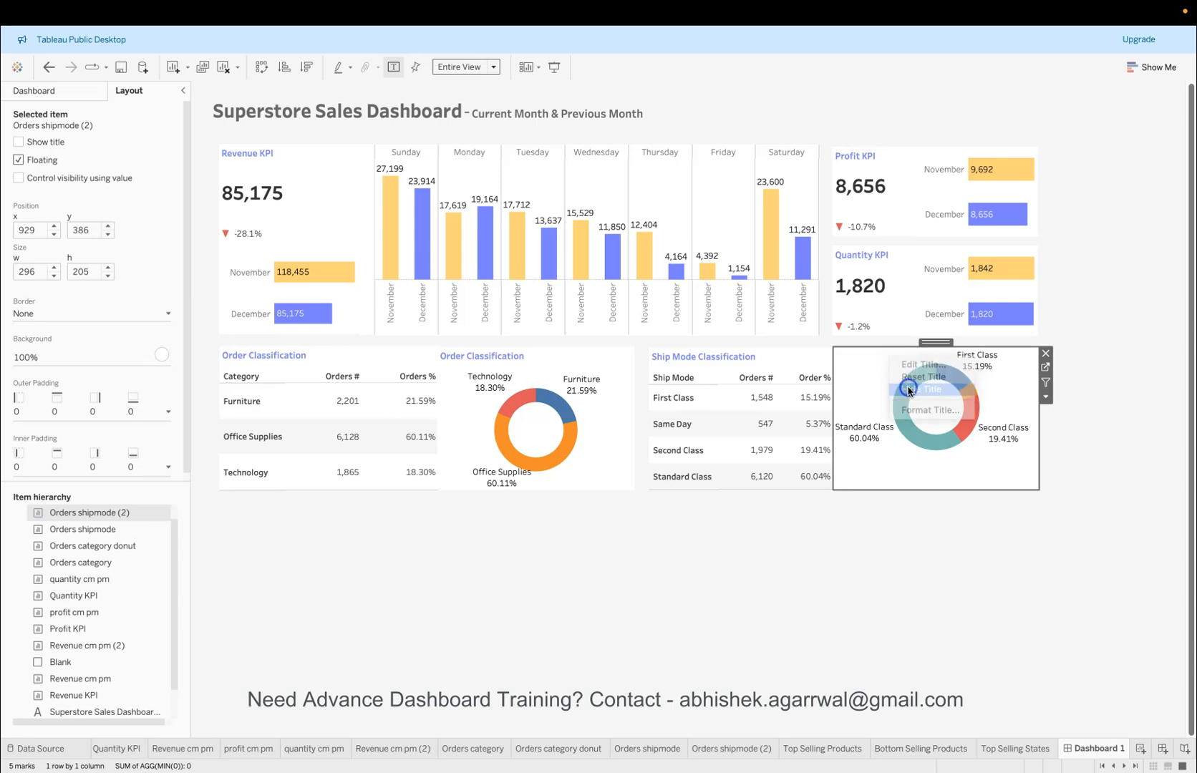
left_click(513, 356)
right_click(514, 356)
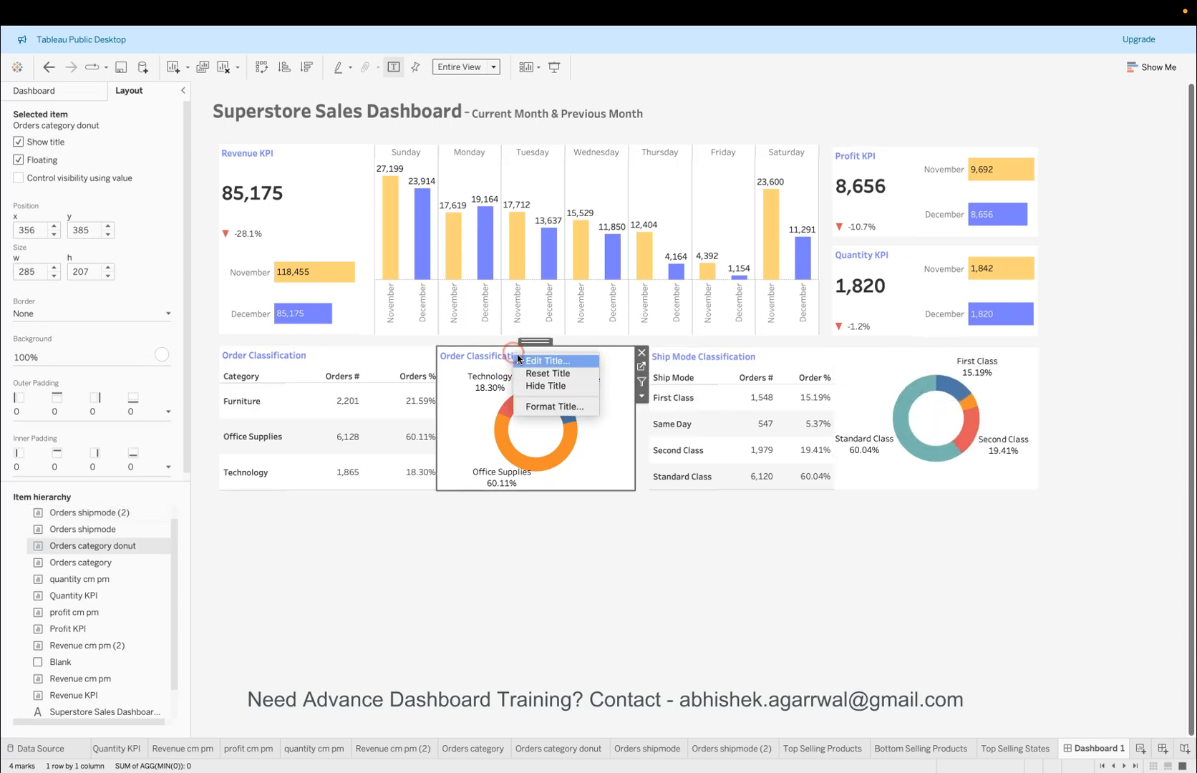
left_click(539, 388)
left_click(605, 600)
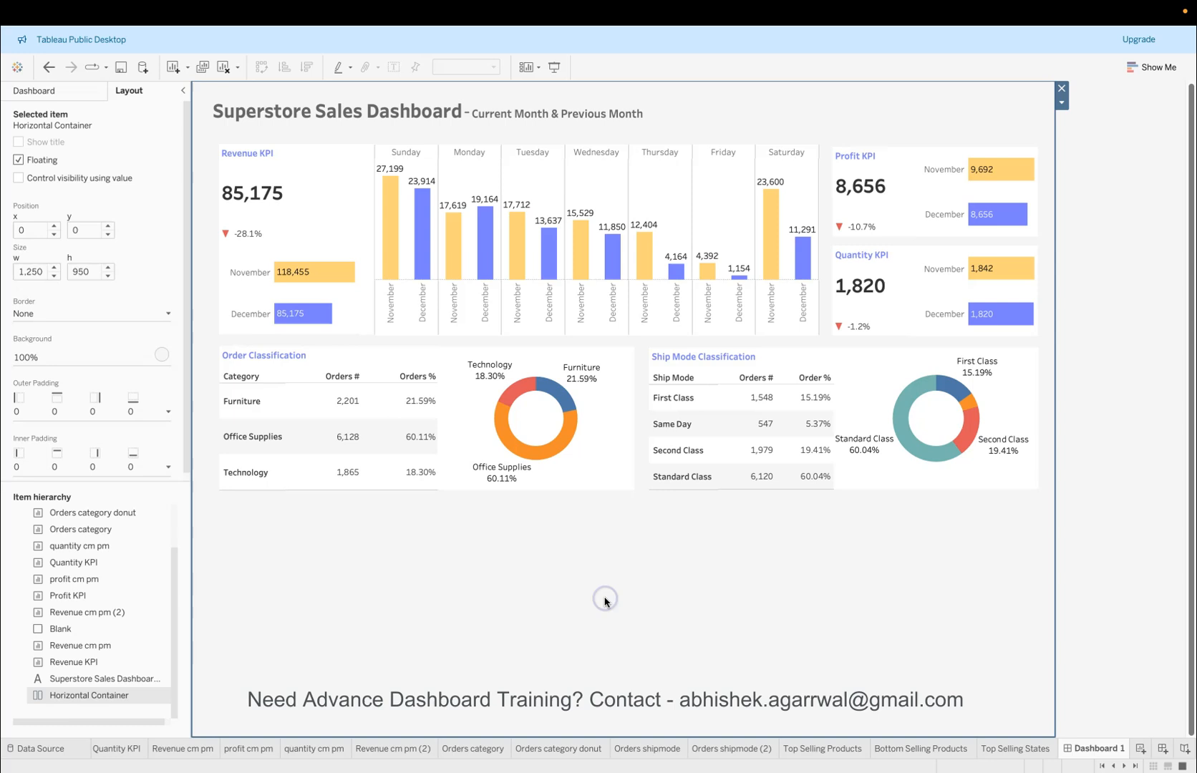
Step: Place the Top Selling Products, Bottom Selling Products and Top Selling States sheets side by side below the order and ship mode classification row
left_click(72, 90)
mouse_move(126, 434)
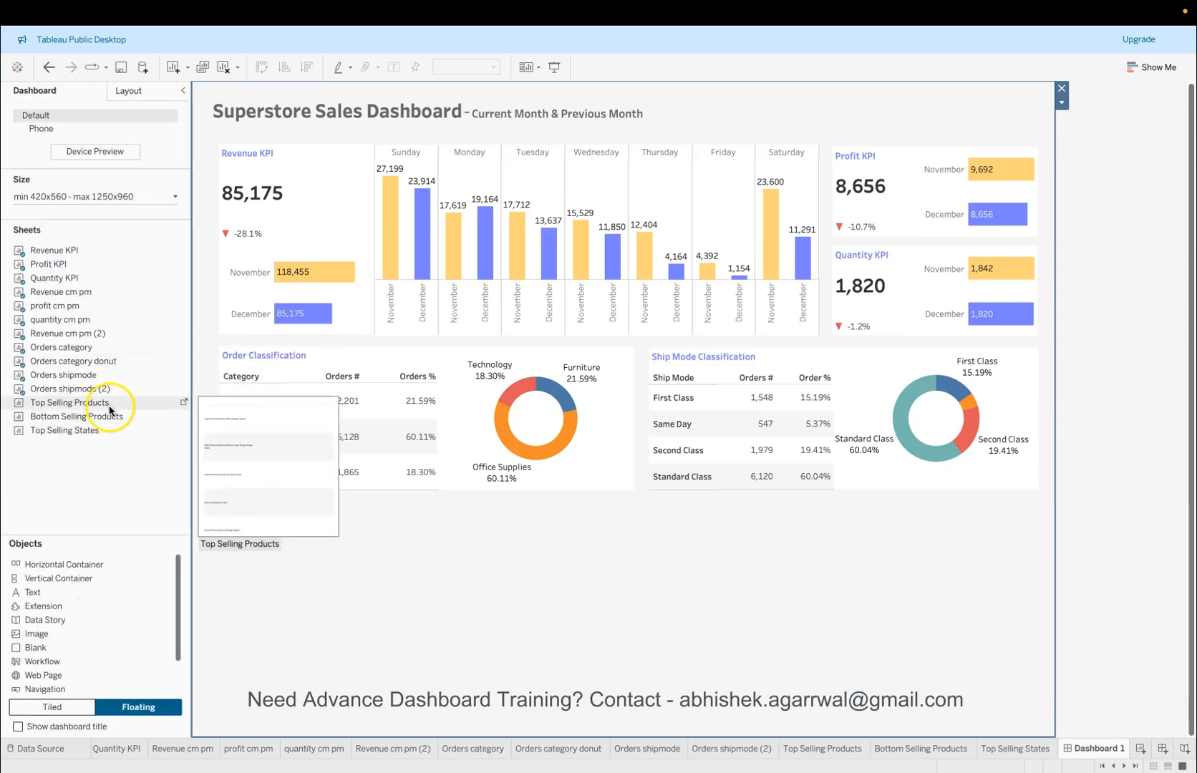
left_click_drag(111, 403, 220, 507)
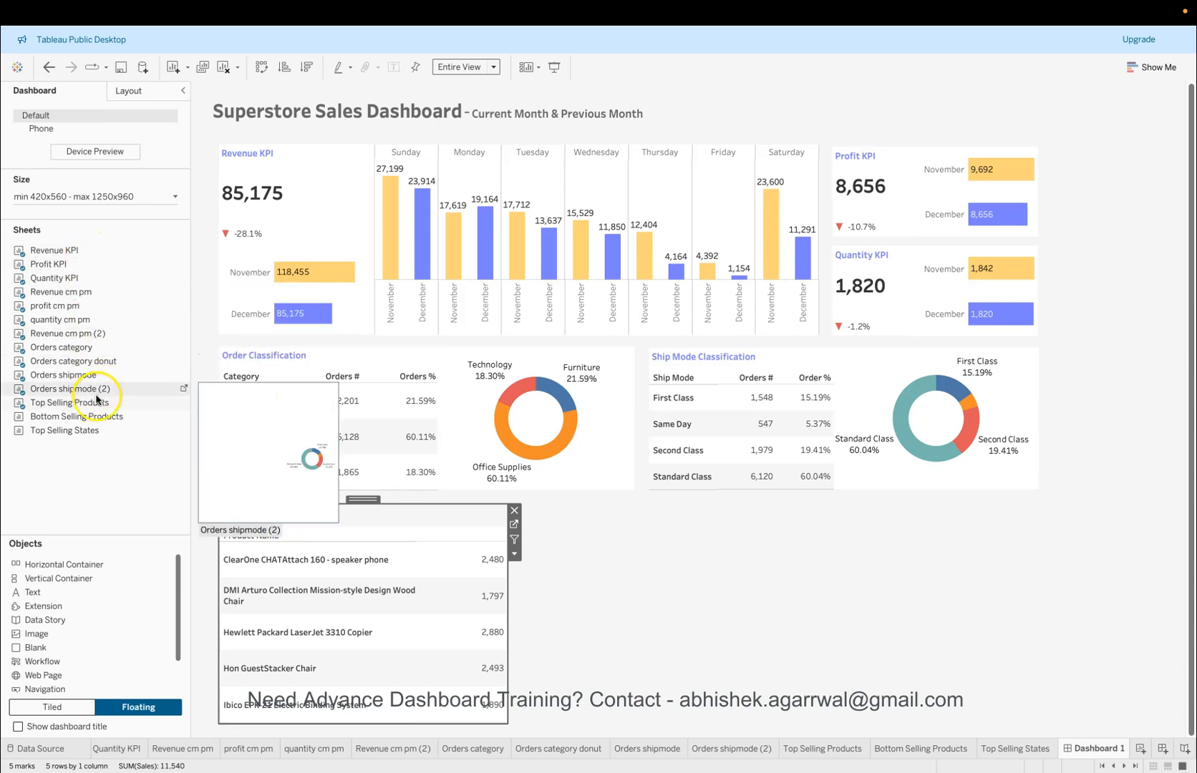
left_click_drag(100, 423, 523, 502)
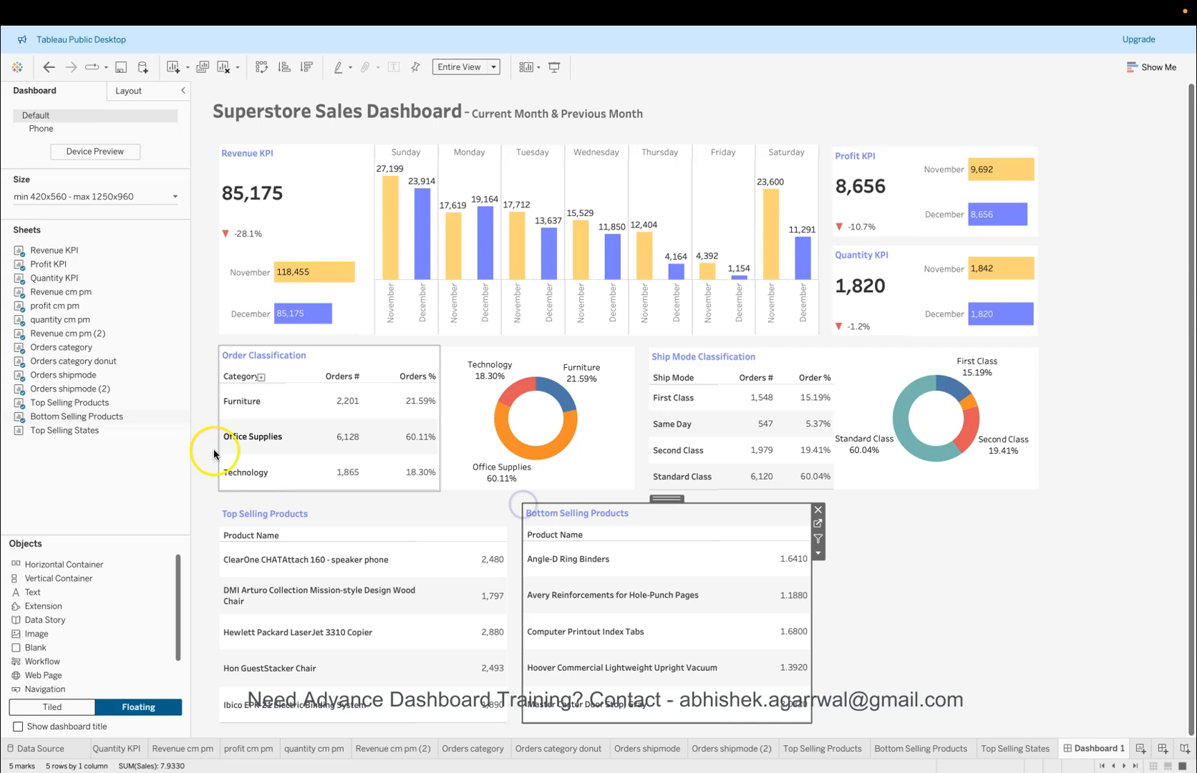
left_click_drag(169, 429, 824, 505)
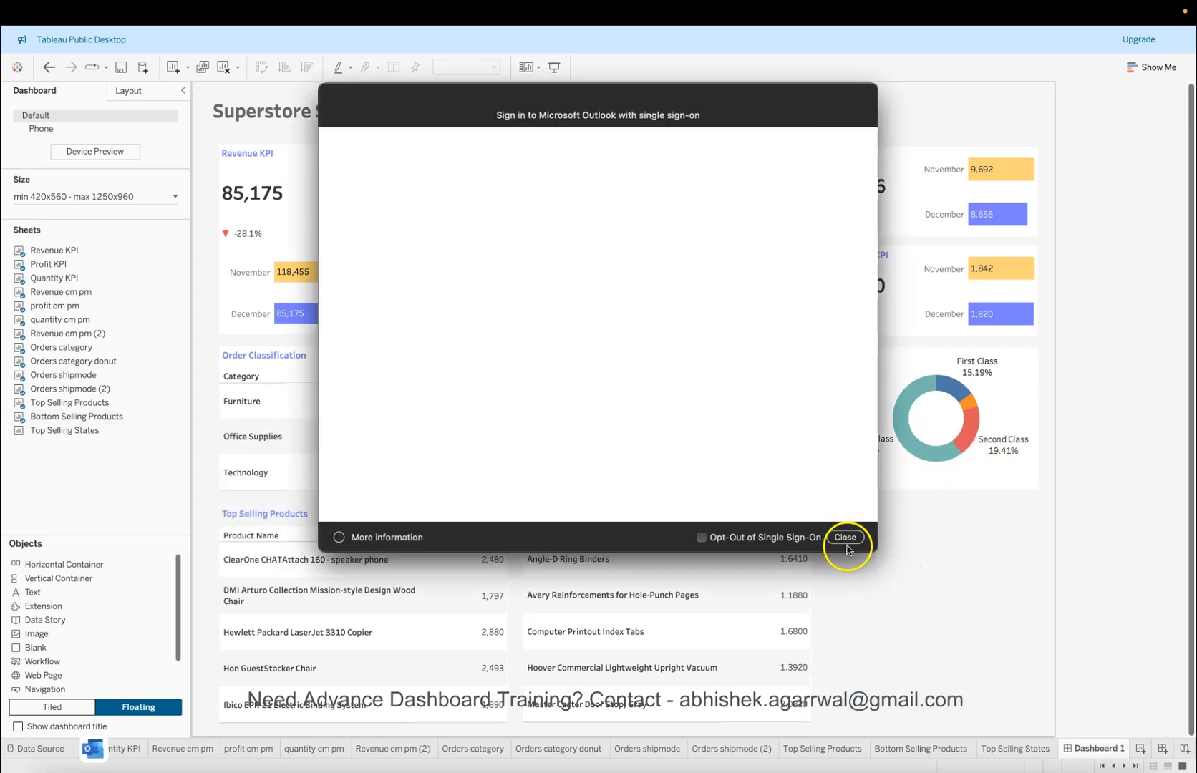
left_click(845, 537)
left_click_drag(80, 430, 822, 503)
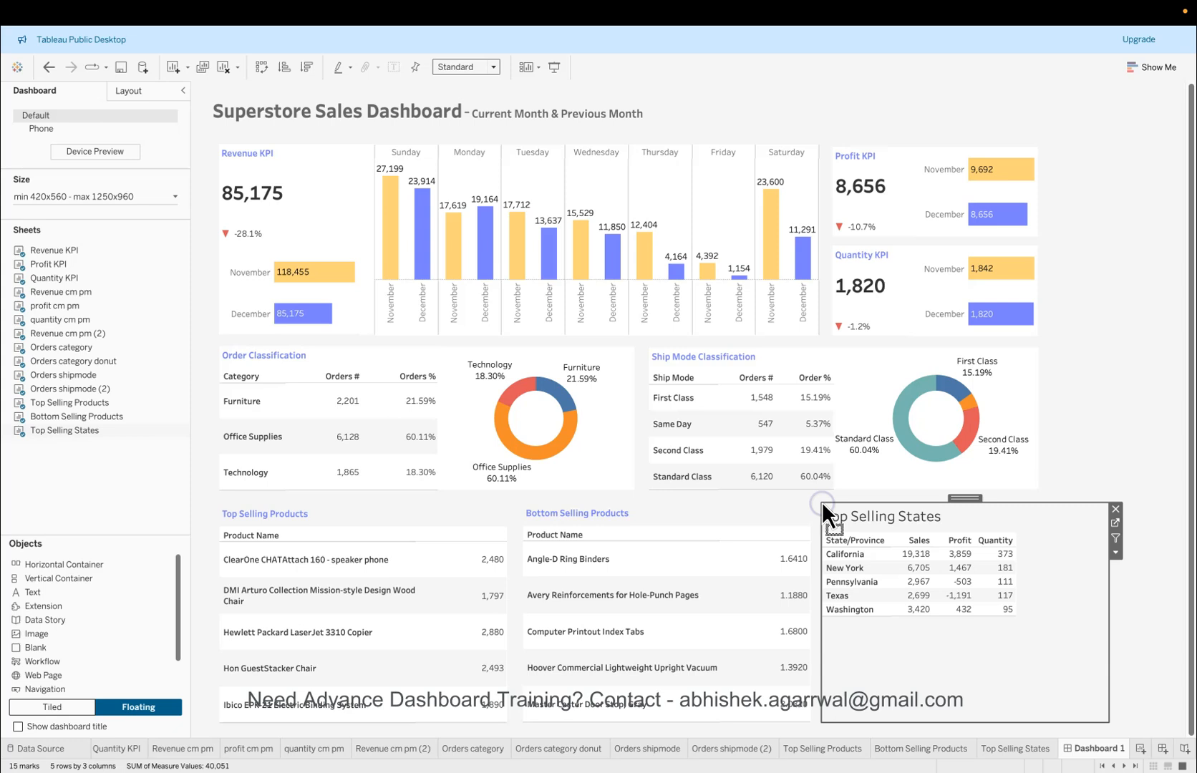
Step: Fit the Top Selling States table to the entire view and narrow it to 314 wide, in line with the cards above
left_click(462, 67)
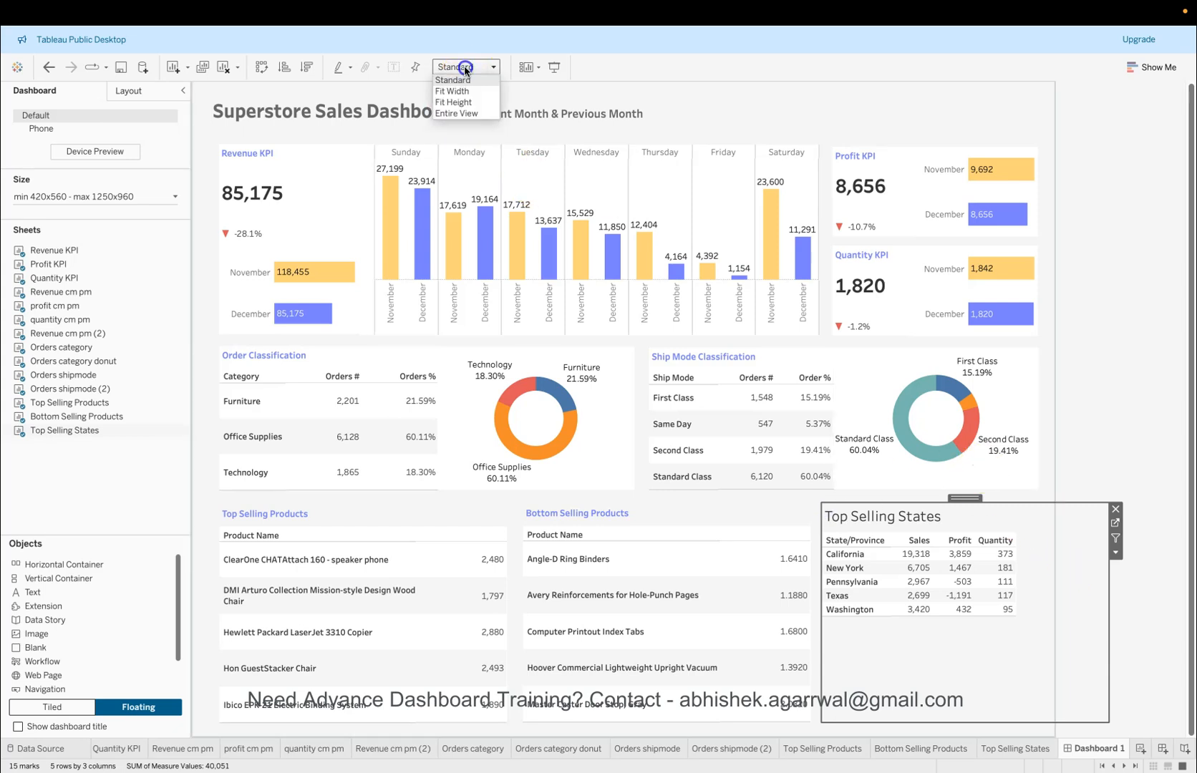
left_click(462, 109)
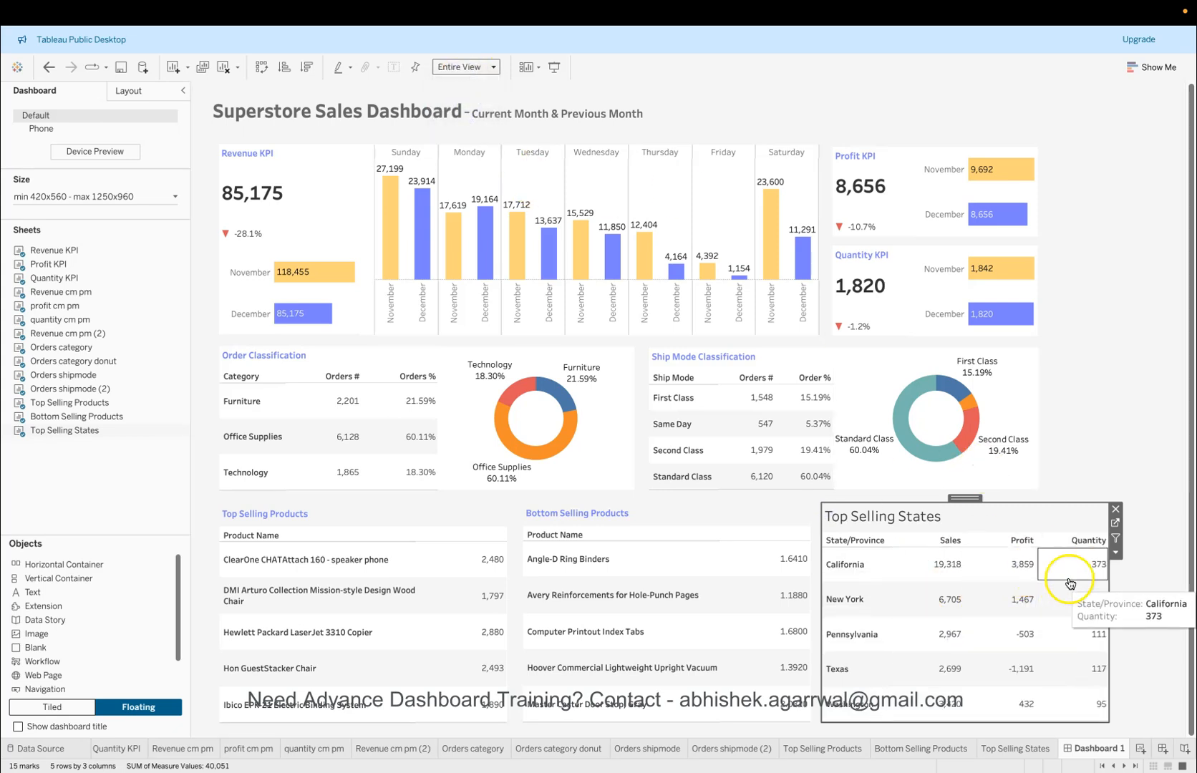
left_click_drag(1109, 587, 1040, 581)
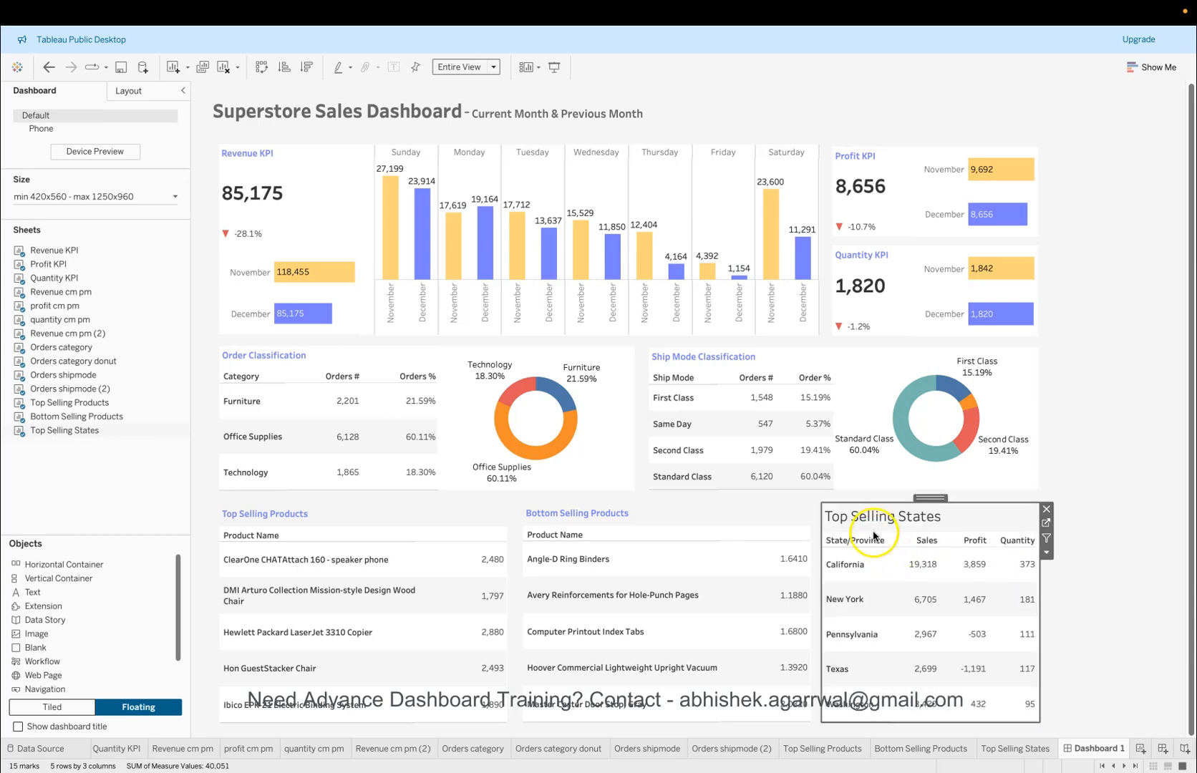
Step: Format the Top Selling States title as Tableau Semibold, size 10, in the violet-blue used by the other titles
double_click(891, 517)
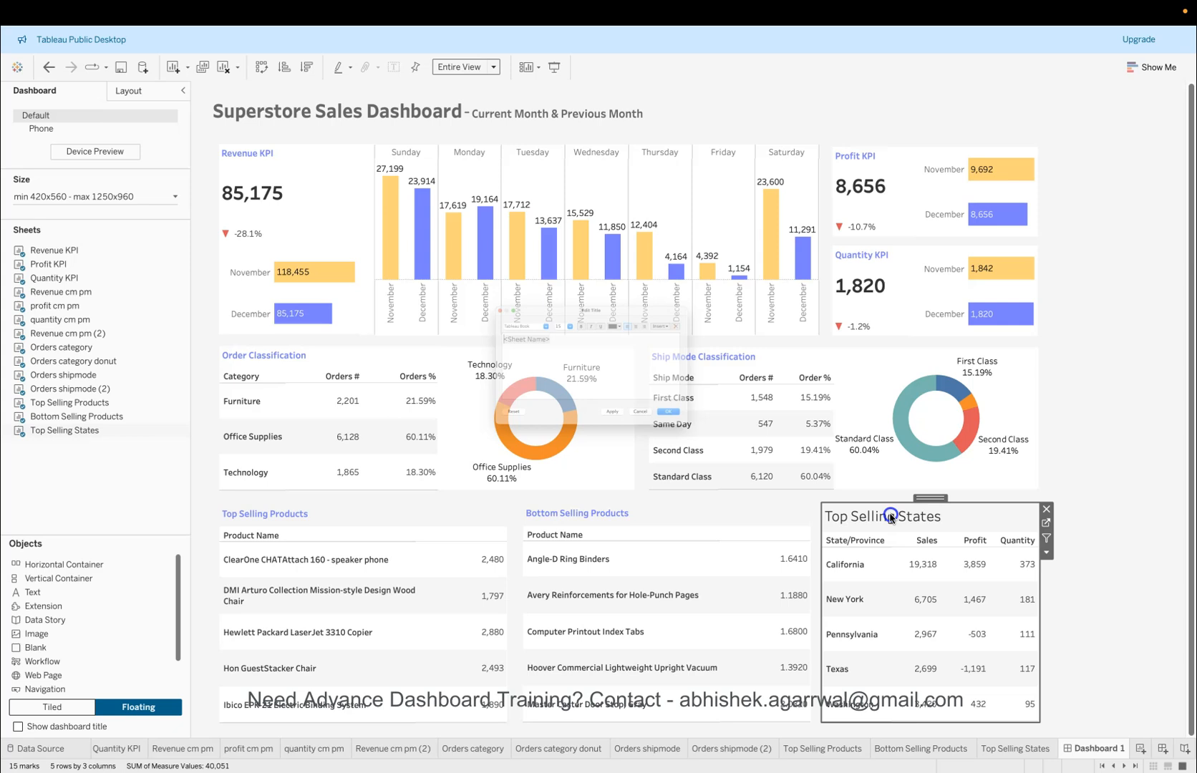
left_click(523, 285)
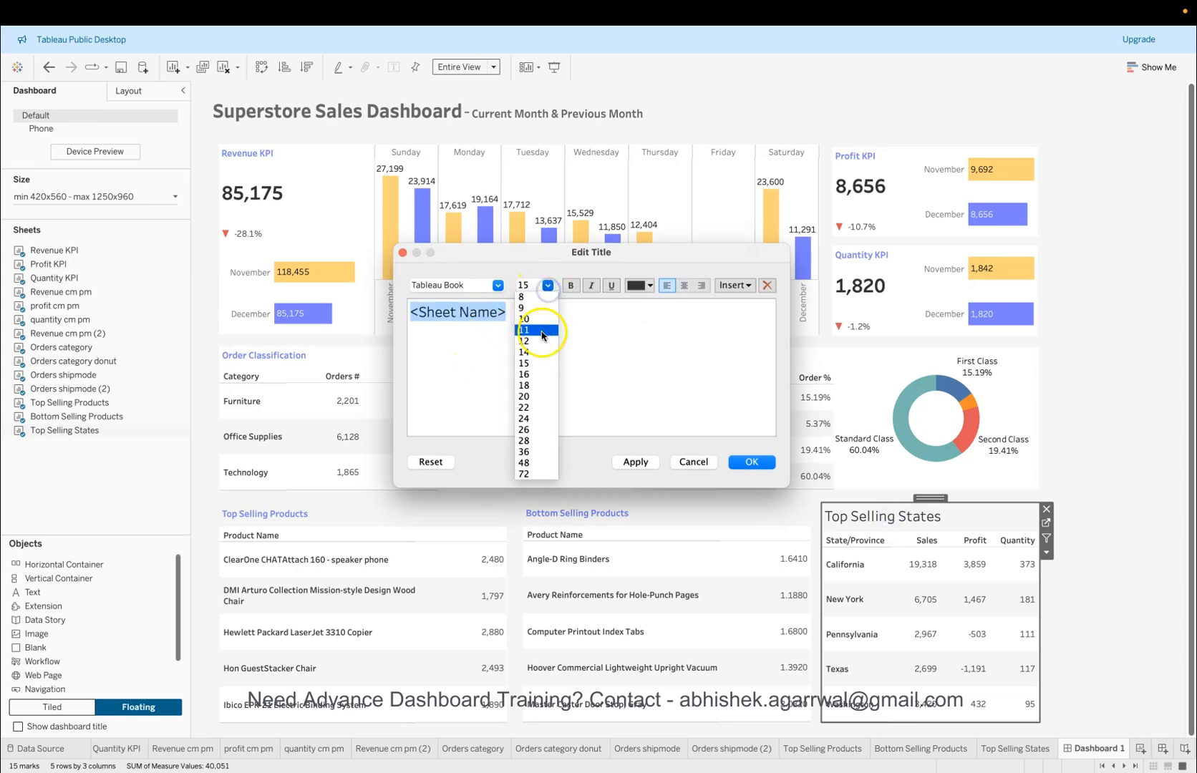
left_click(533, 324)
left_click(507, 285)
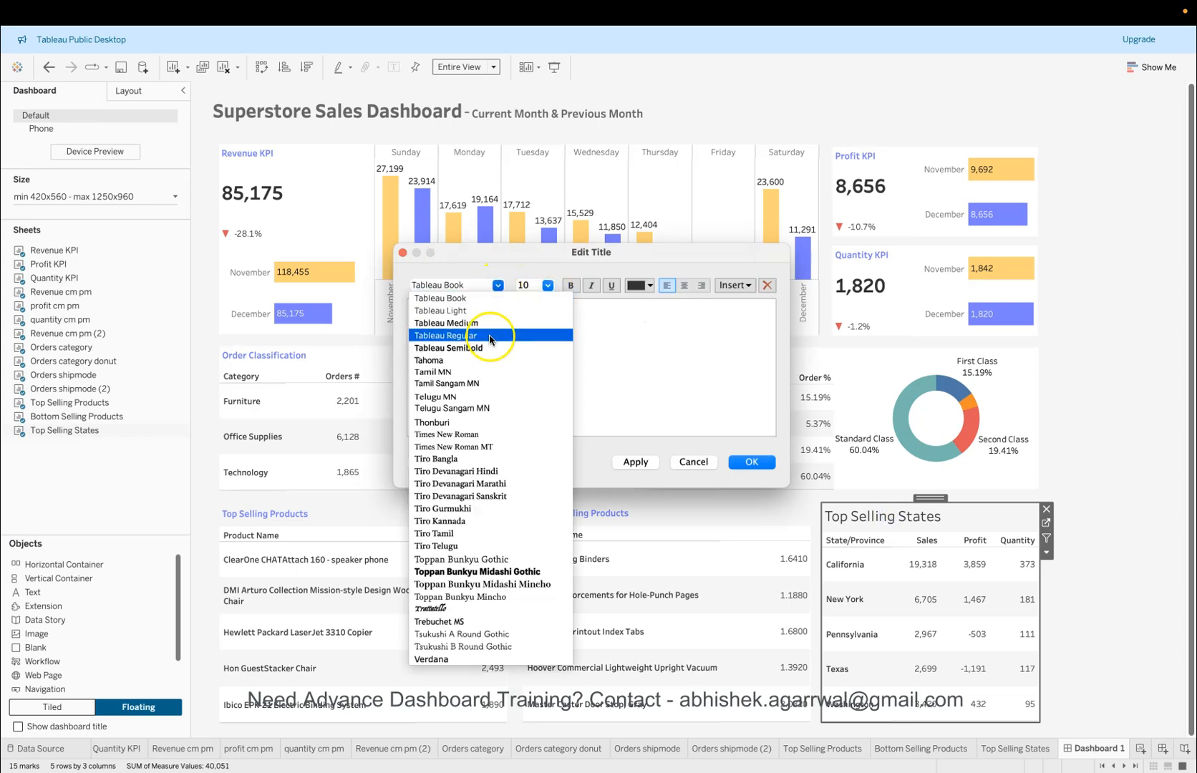
scroll(494, 358, "up", 2)
left_click(495, 385)
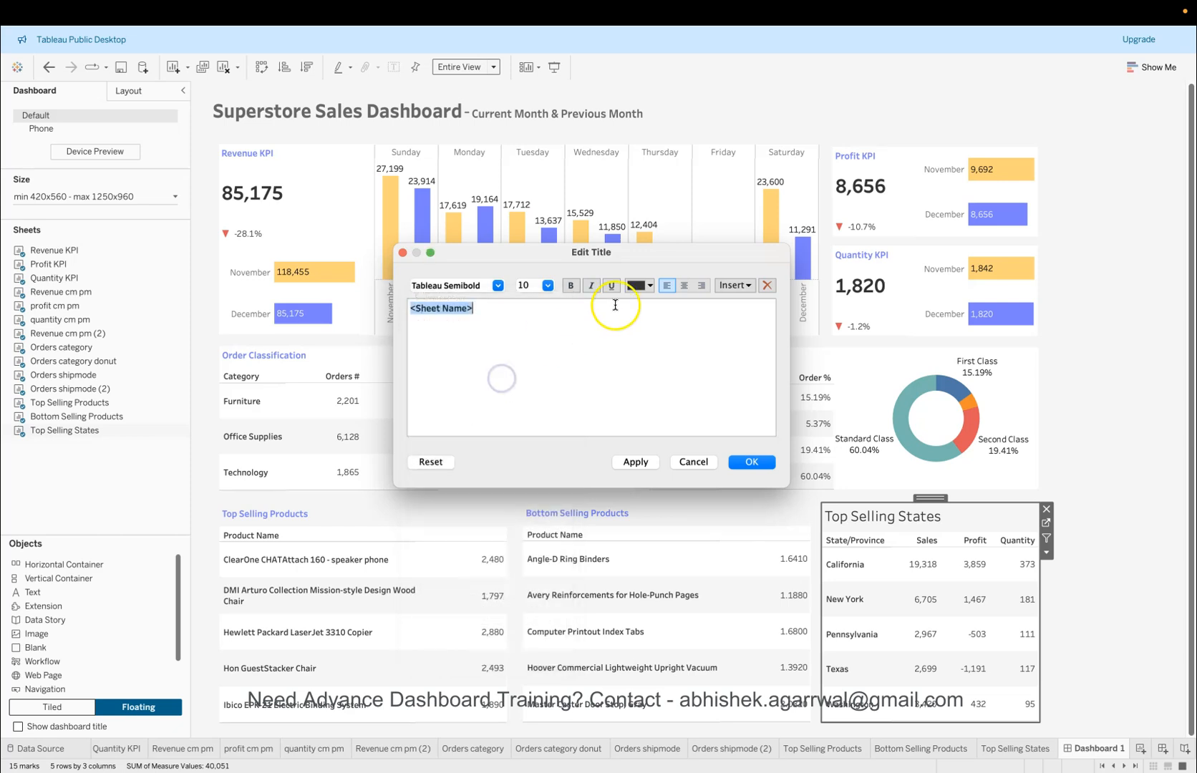
left_click(641, 285)
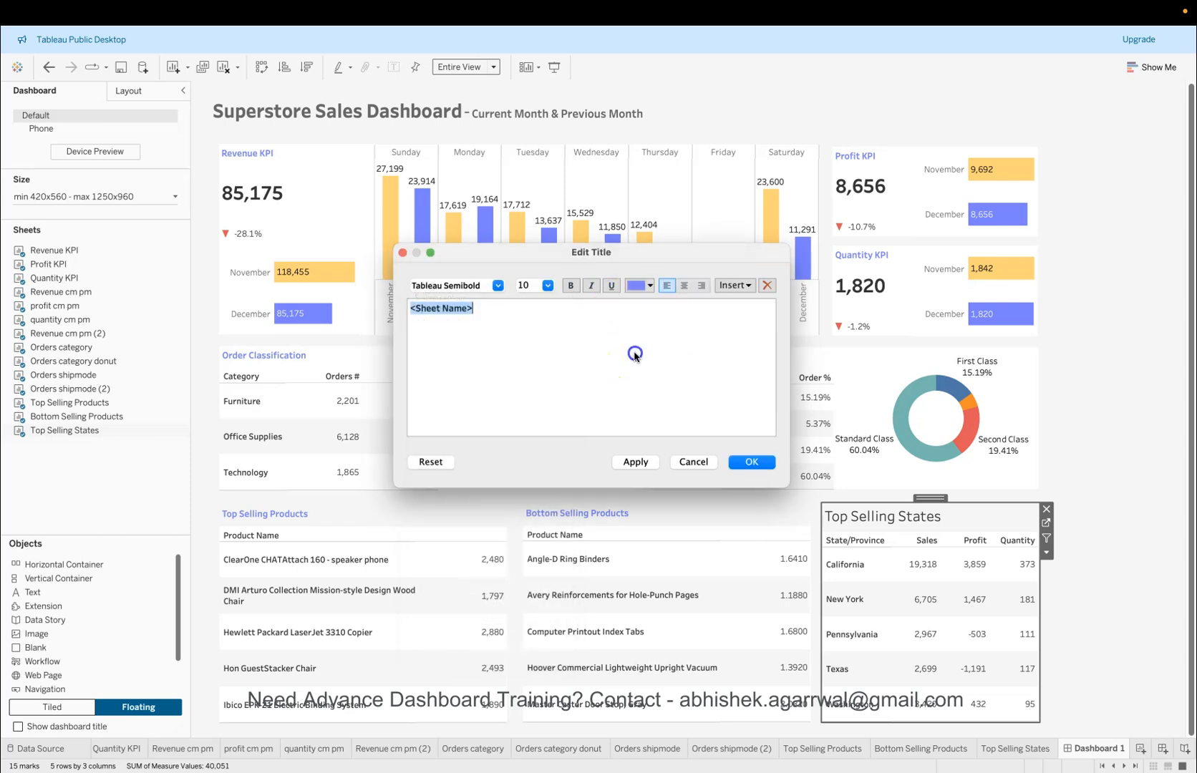
left_click(751, 462)
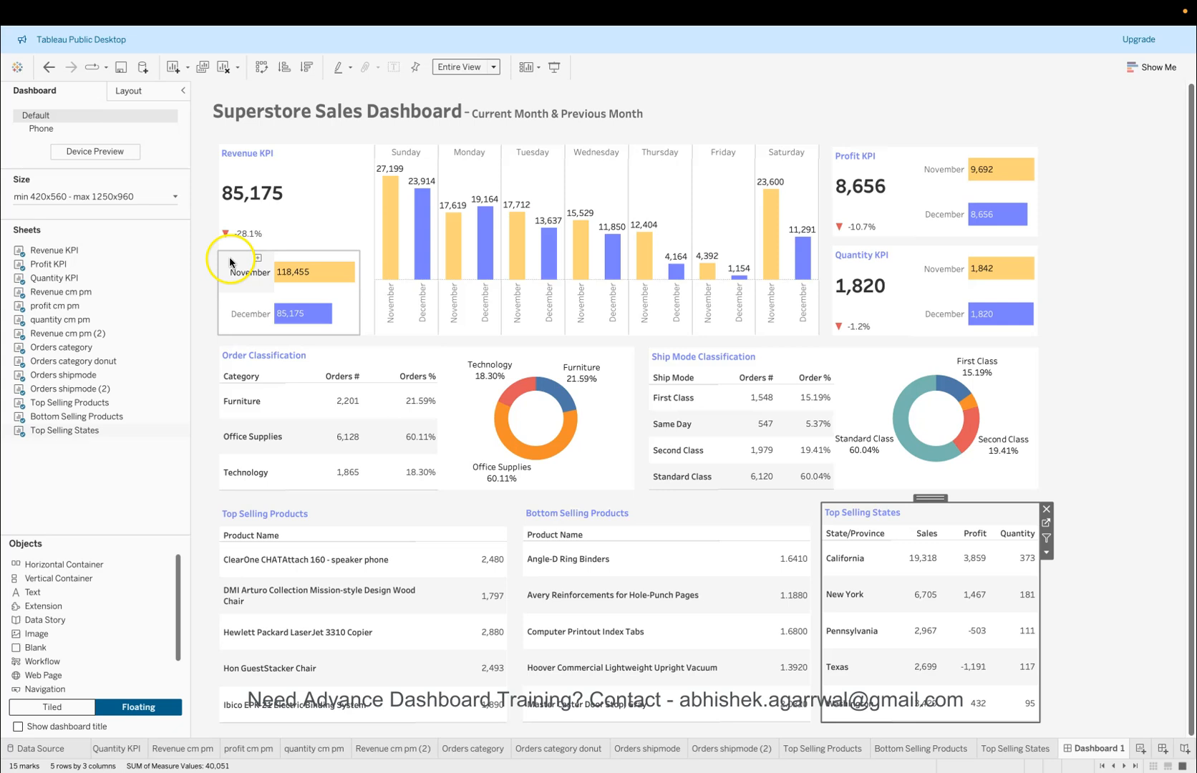
Step: Give the Top Selling States, Bottom Selling Products and Top Selling Products tables a solid white background
left_click(161, 90)
left_click(161, 355)
left_click(79, 409)
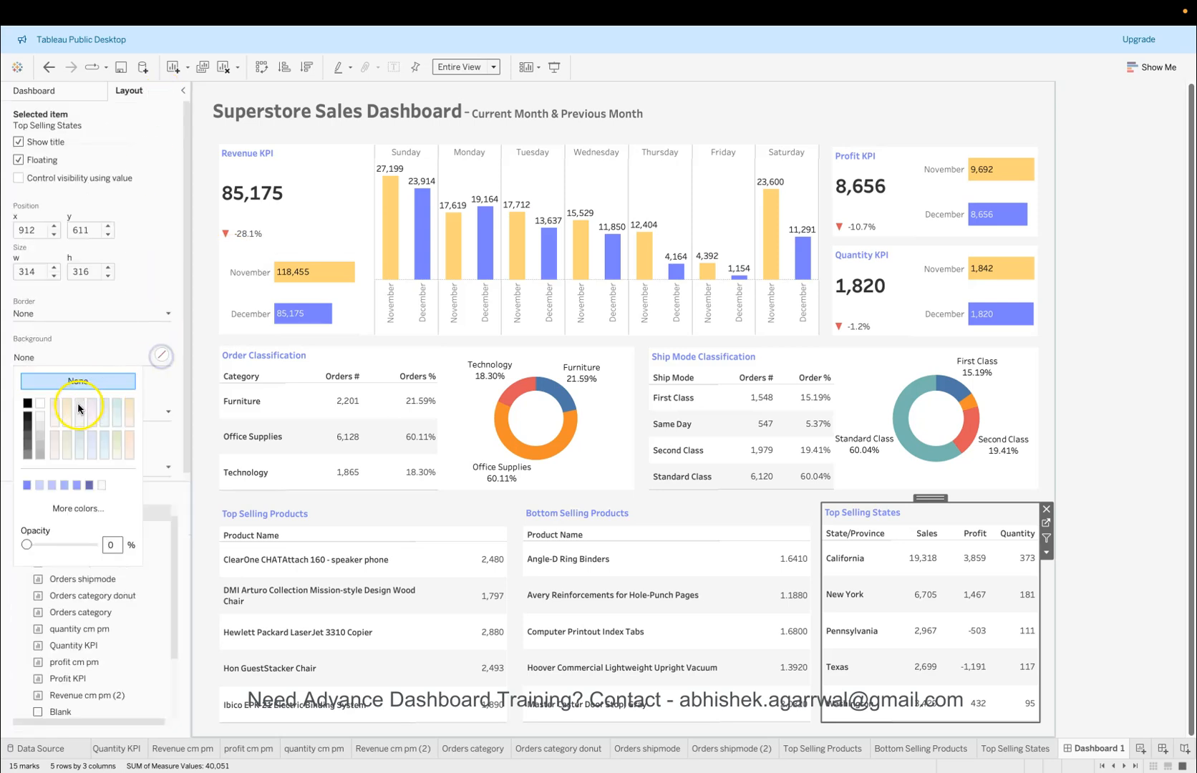
left_click(620, 513)
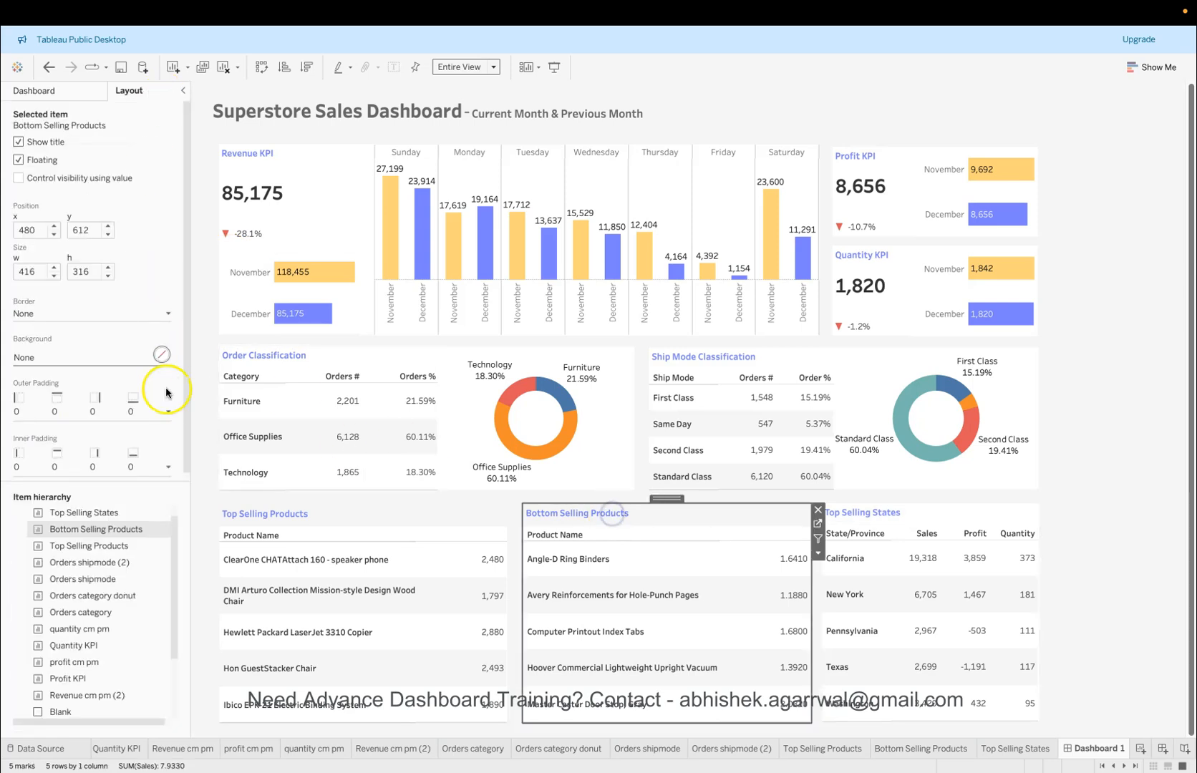
left_click(158, 355)
left_click(41, 405)
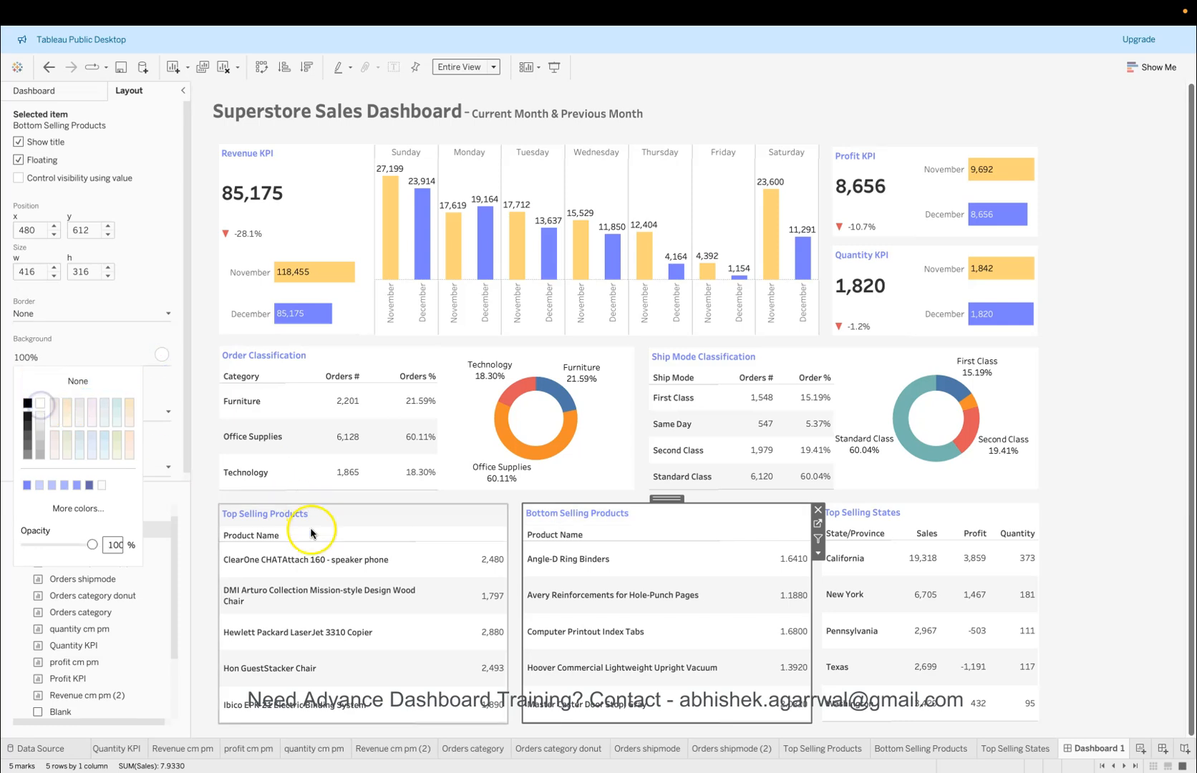
left_click(304, 517)
left_click(158, 355)
left_click(43, 406)
left_click(1095, 529)
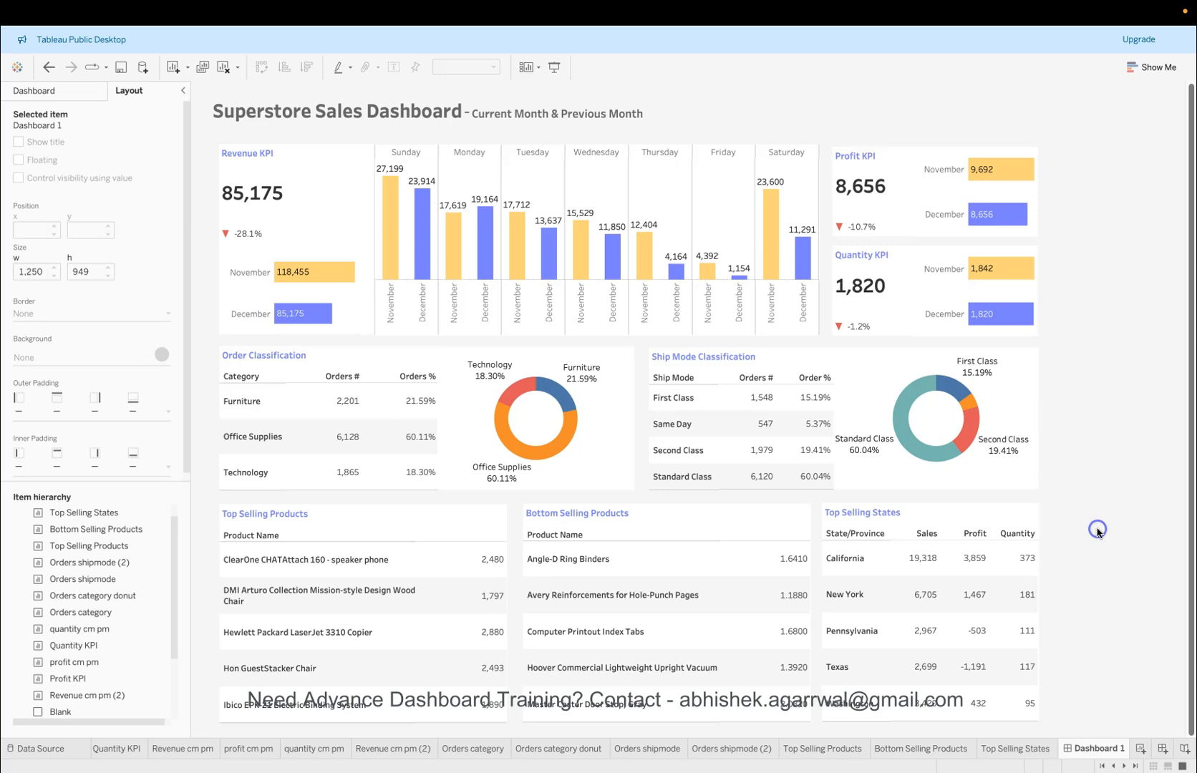
Step: Nudge the Bottom Selling Products table slightly toward Top Selling Products to even out the spacing in its row
left_click(747, 516)
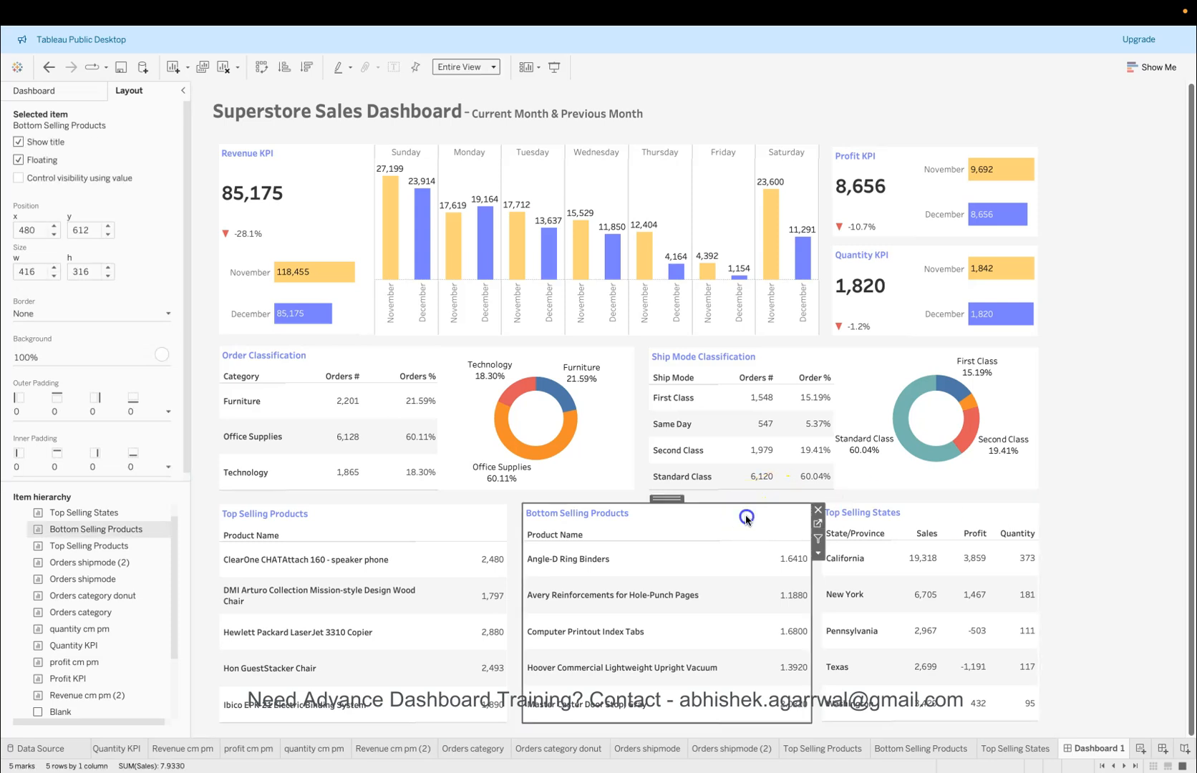
left_click_drag(669, 501, 669, 500)
left_click(1122, 361)
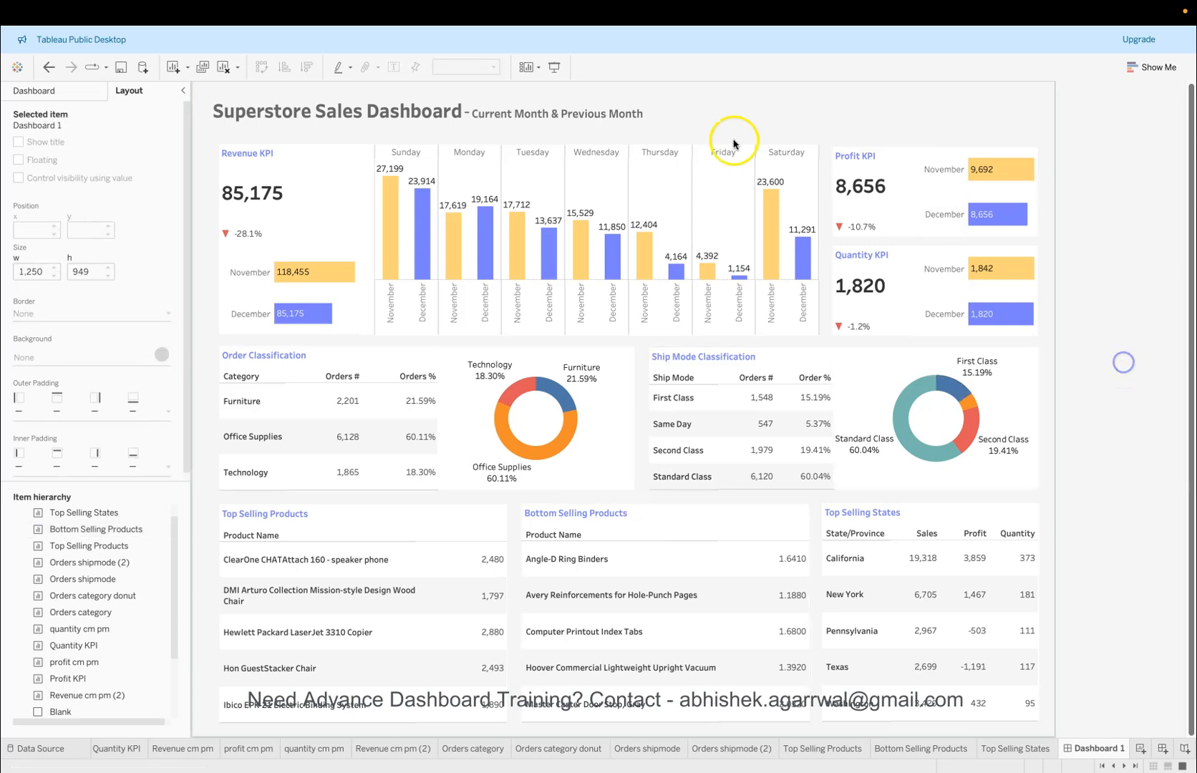
Step: Open the Revenue cm pm (2) sheet from the weekday chart and add a Segment filter with all values selected
left_click(713, 170)
left_click(827, 165)
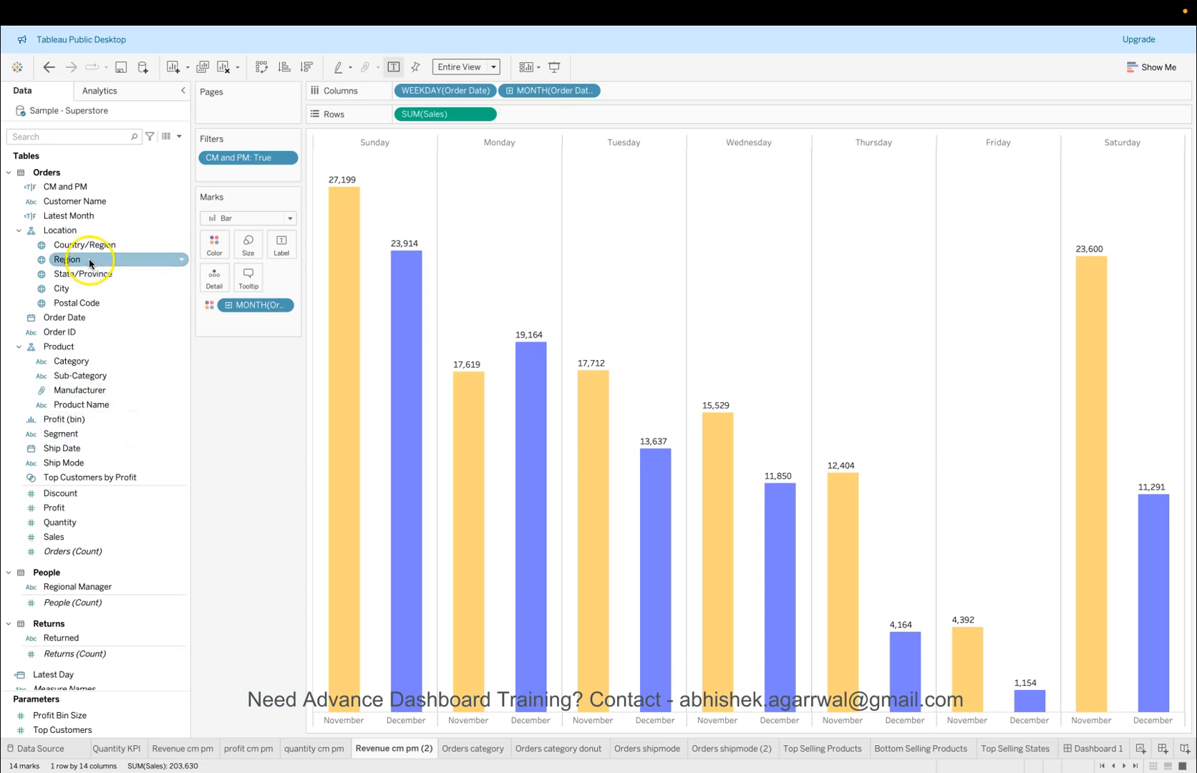
left_click(80, 136)
type("se")
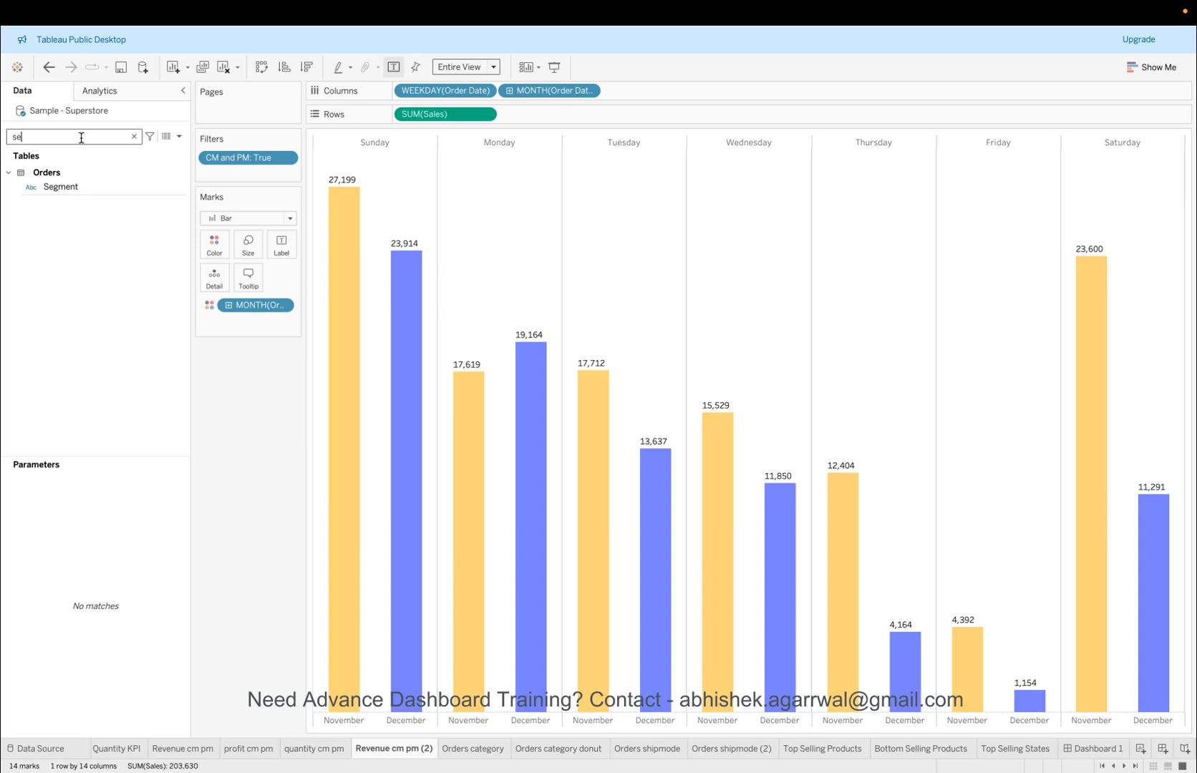
type("g")
left_click_drag(81, 185, 228, 172)
left_click(489, 422)
left_click(723, 577)
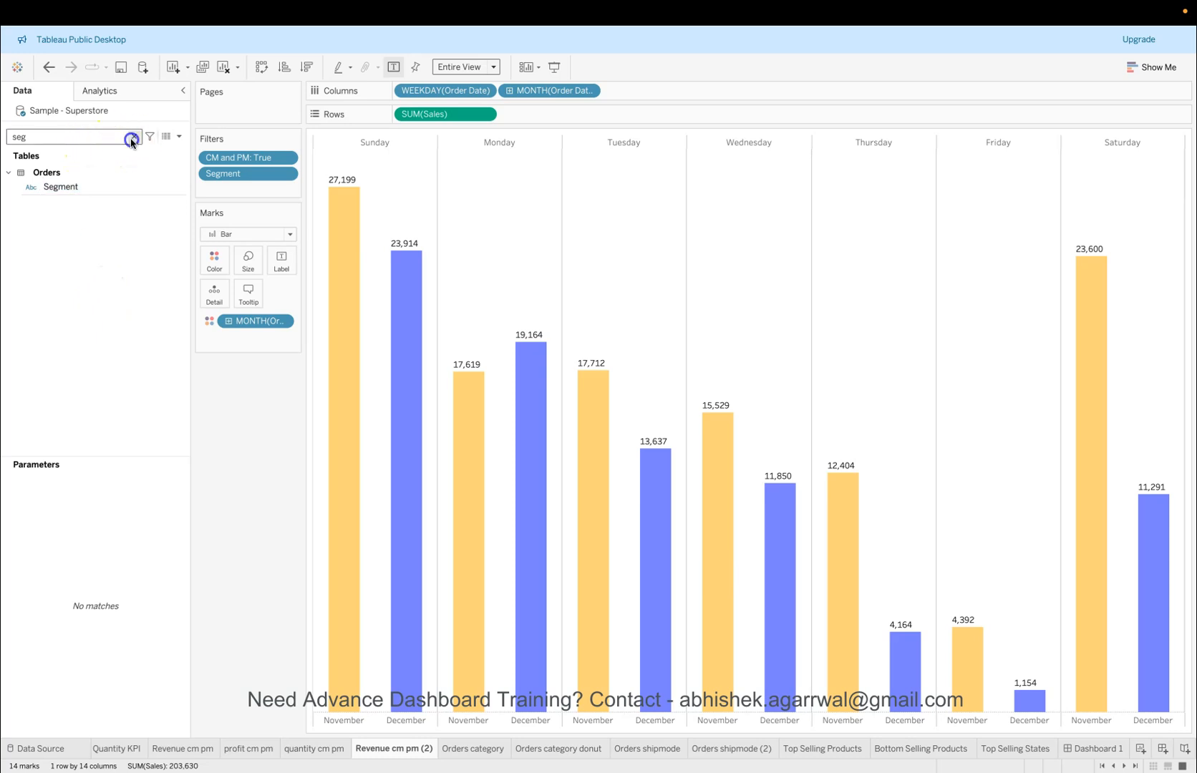
Step: Clear the field search and add a Region filter with all values selected to the Revenue cm pm (2) sheet
left_click(134, 136)
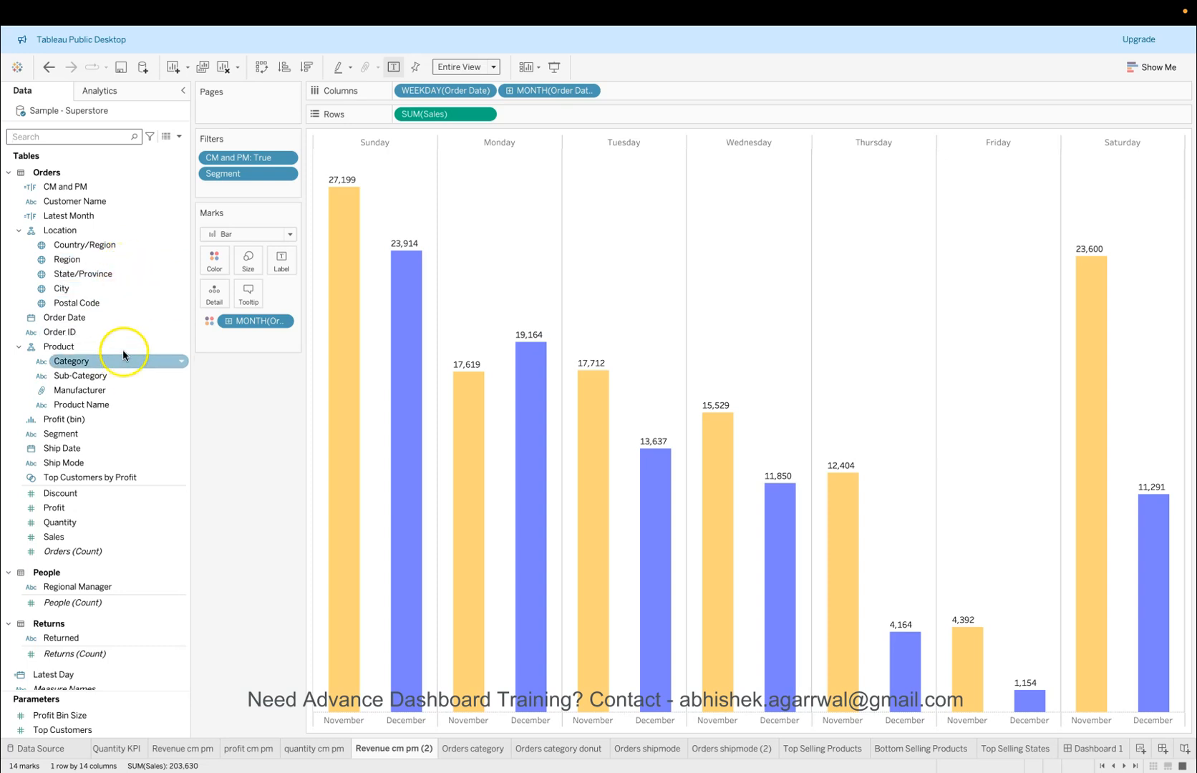
left_click_drag(113, 259, 236, 190)
left_click(487, 423)
left_click(724, 577)
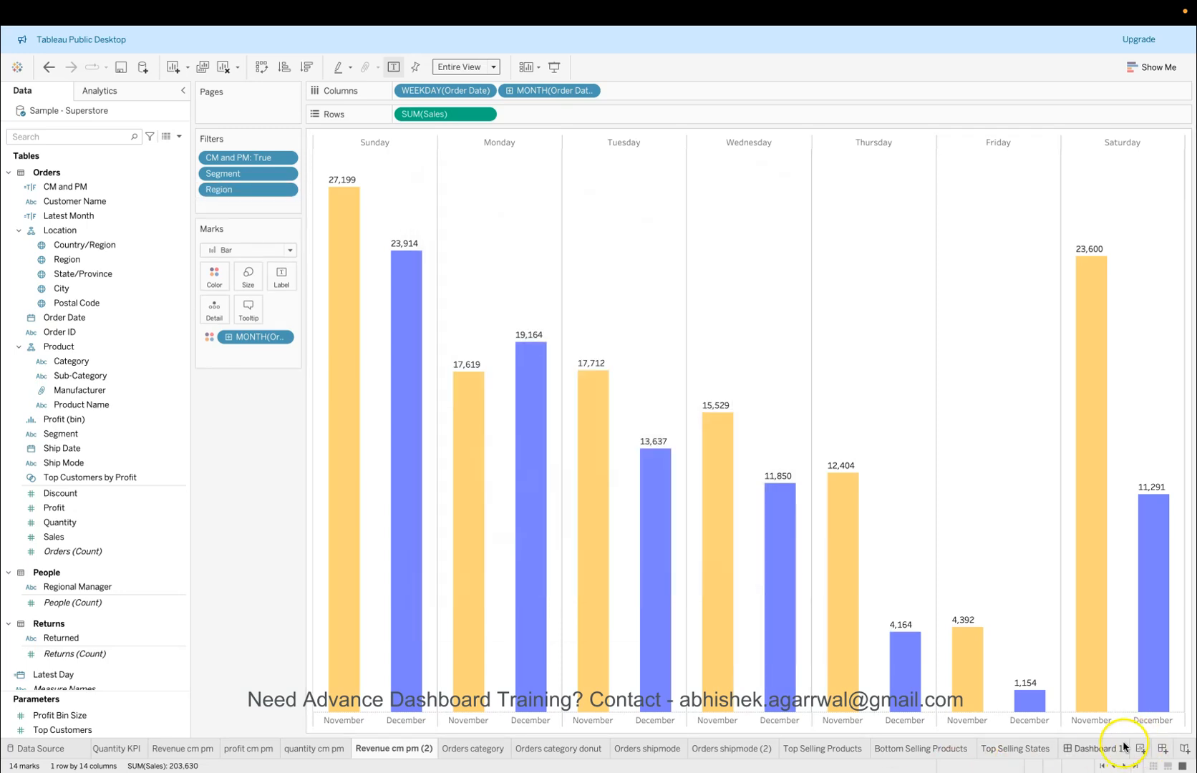
Step: Show the weekday revenue chart's Segment filter on Dashboard 1 and place it above the Profit KPI card
left_click(1096, 749)
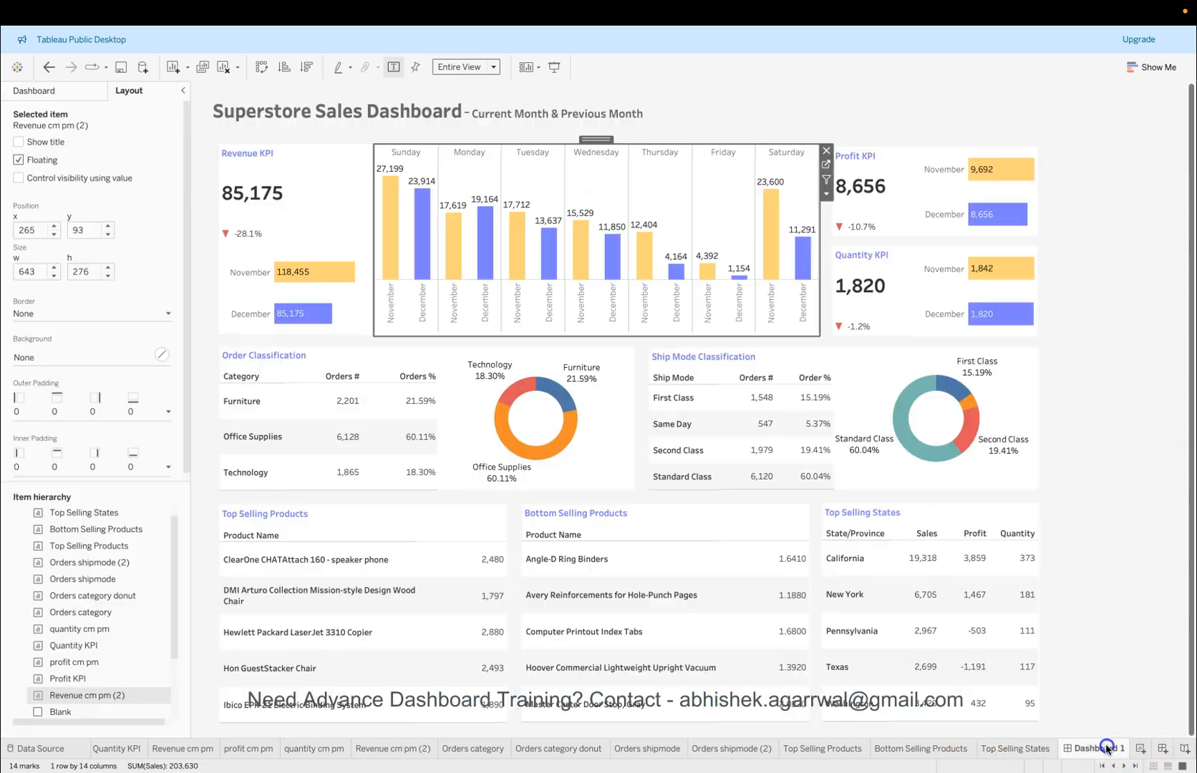
left_click(826, 194)
mouse_move(925, 309)
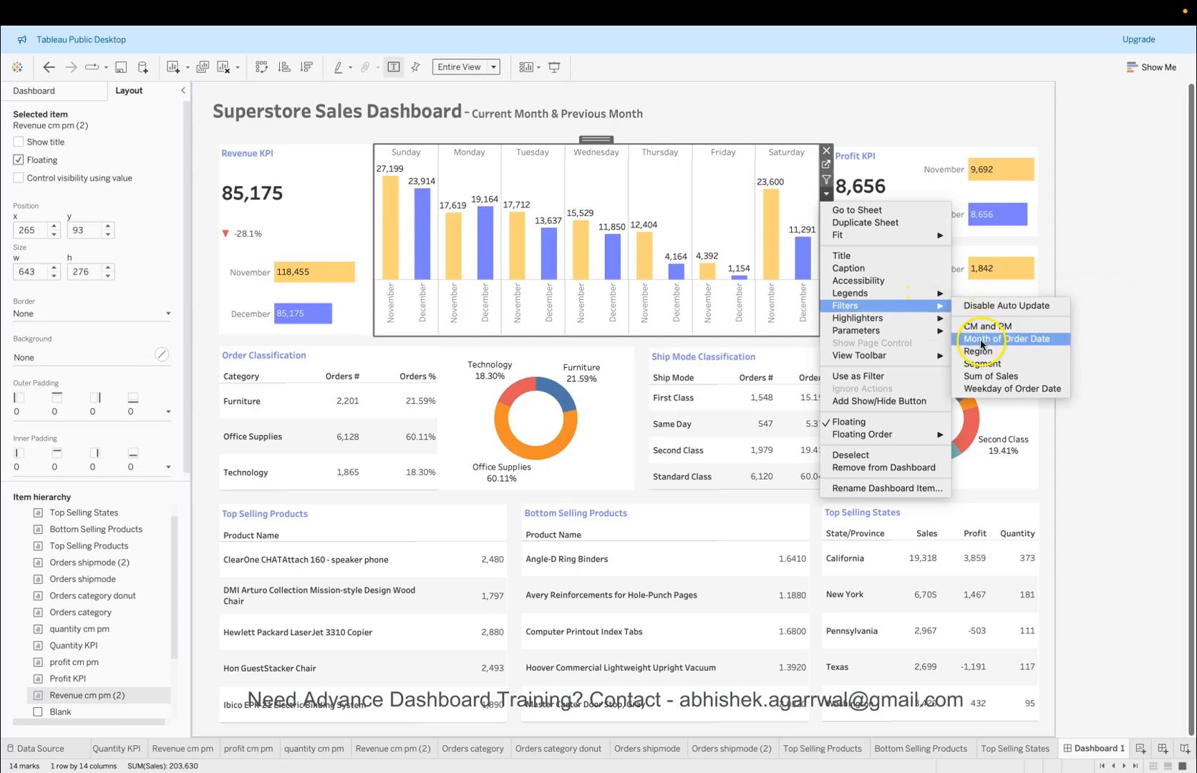
left_click(982, 363)
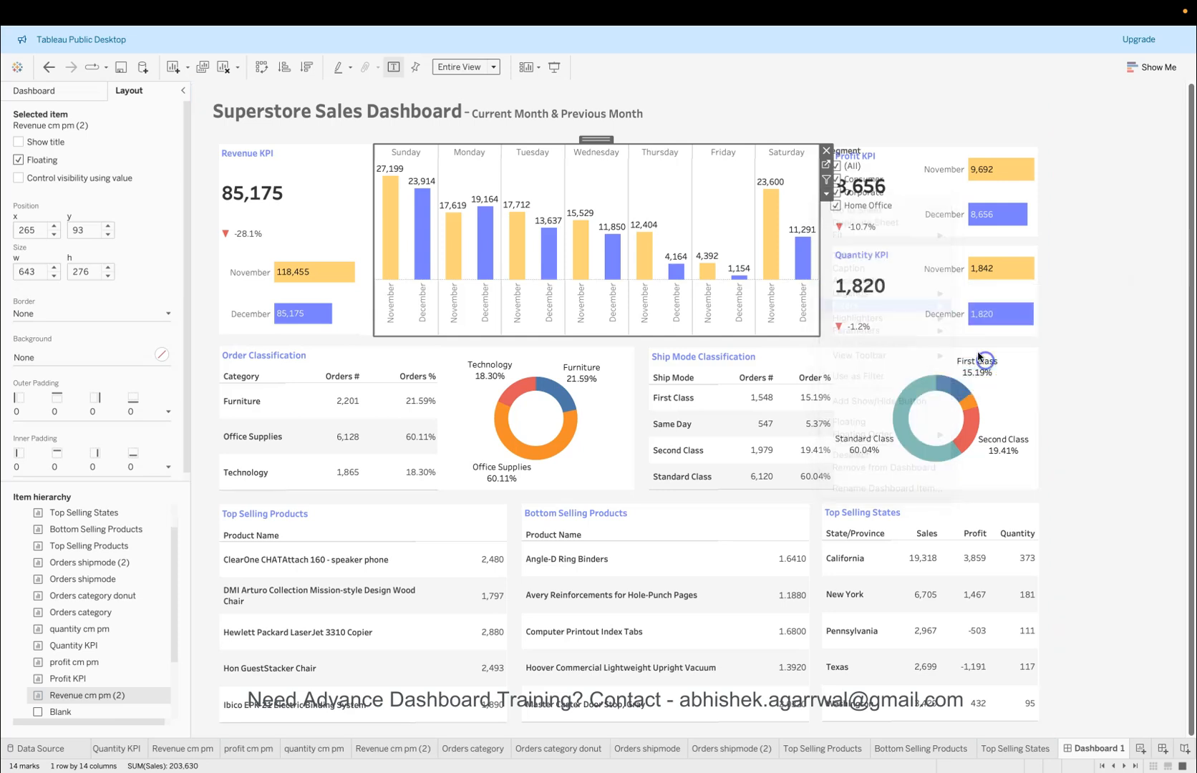
left_click(882, 153)
left_click_drag(882, 136, 882, 81)
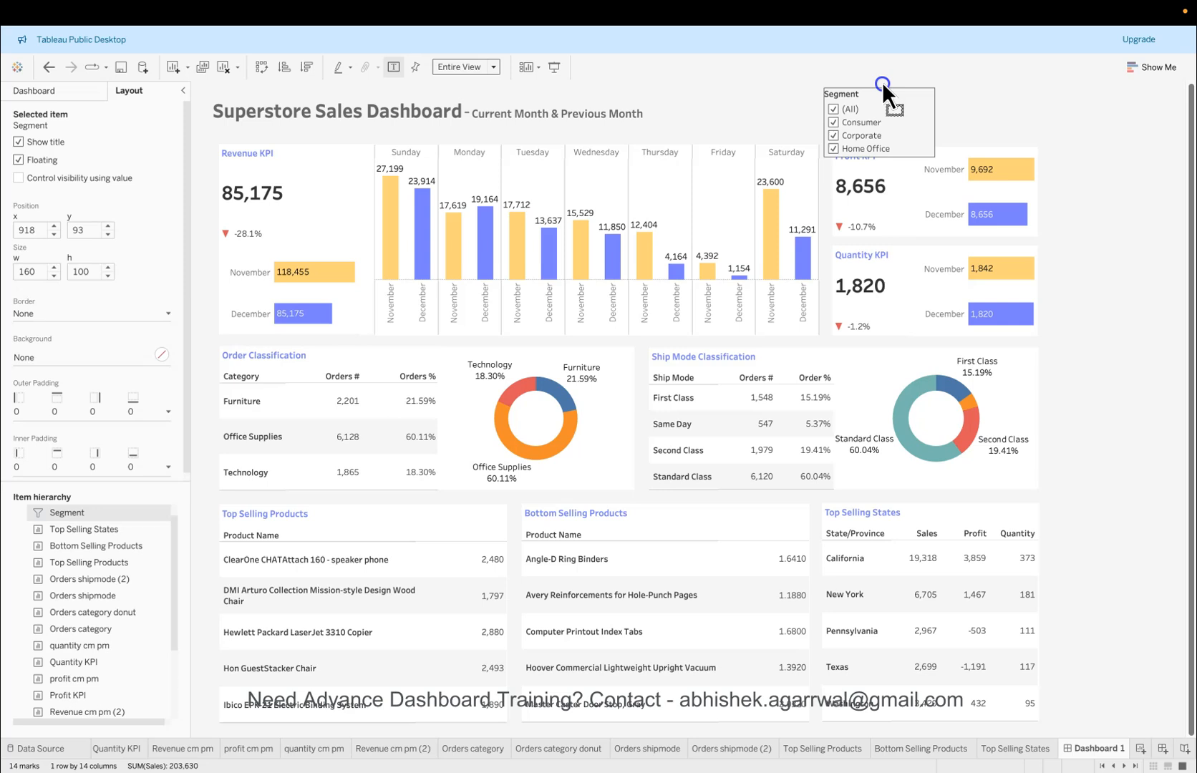
Step: Change the Segment filter to a Multiple Values (dropdown) and shorten it to 49 high so it clears the Profit KPI card
left_click(944, 111)
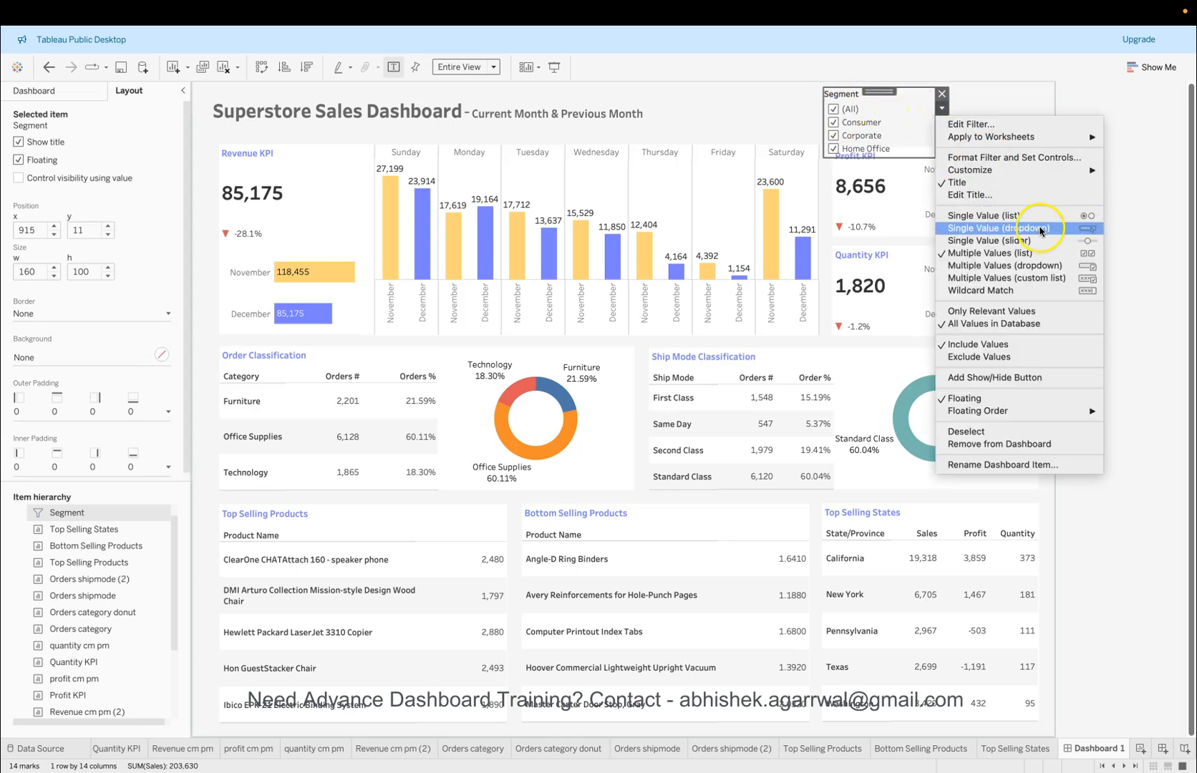
left_click(1051, 267)
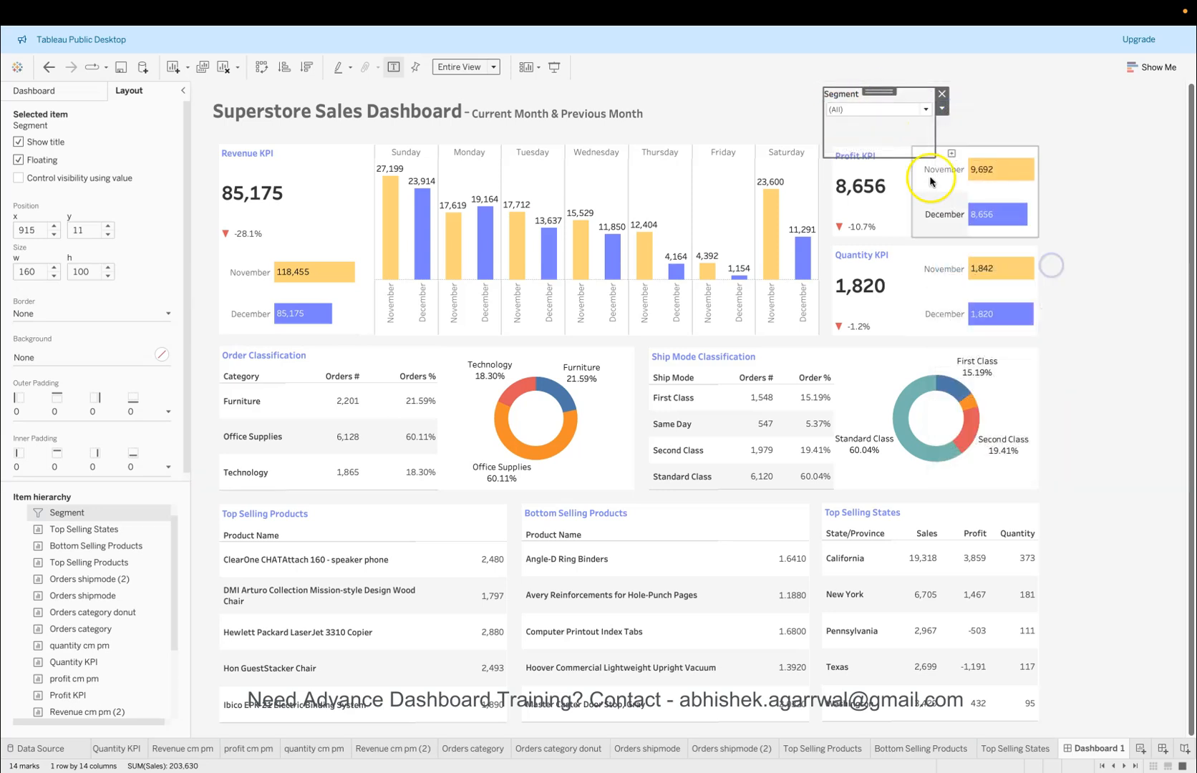
left_click_drag(890, 128, 886, 119)
Step: Show the weekday revenue chart's Region filter on the dashboard and select it
left_click(800, 154)
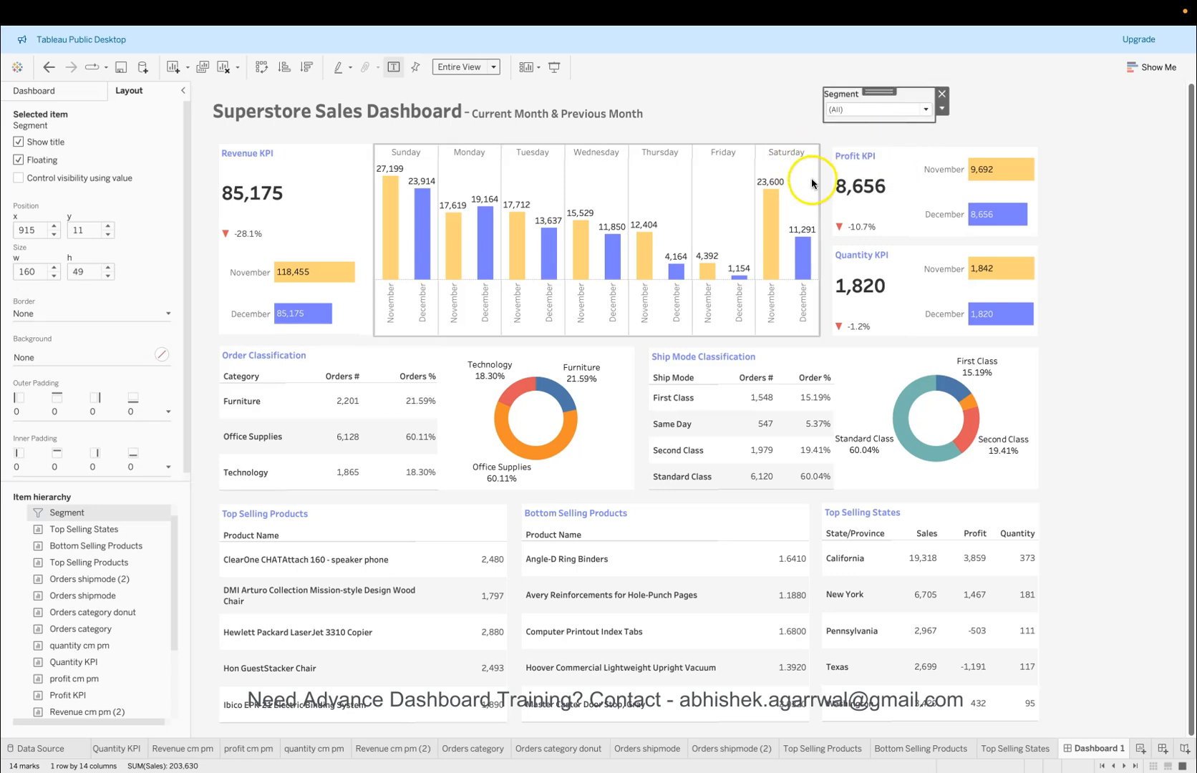
left_click(812, 178)
left_click(827, 194)
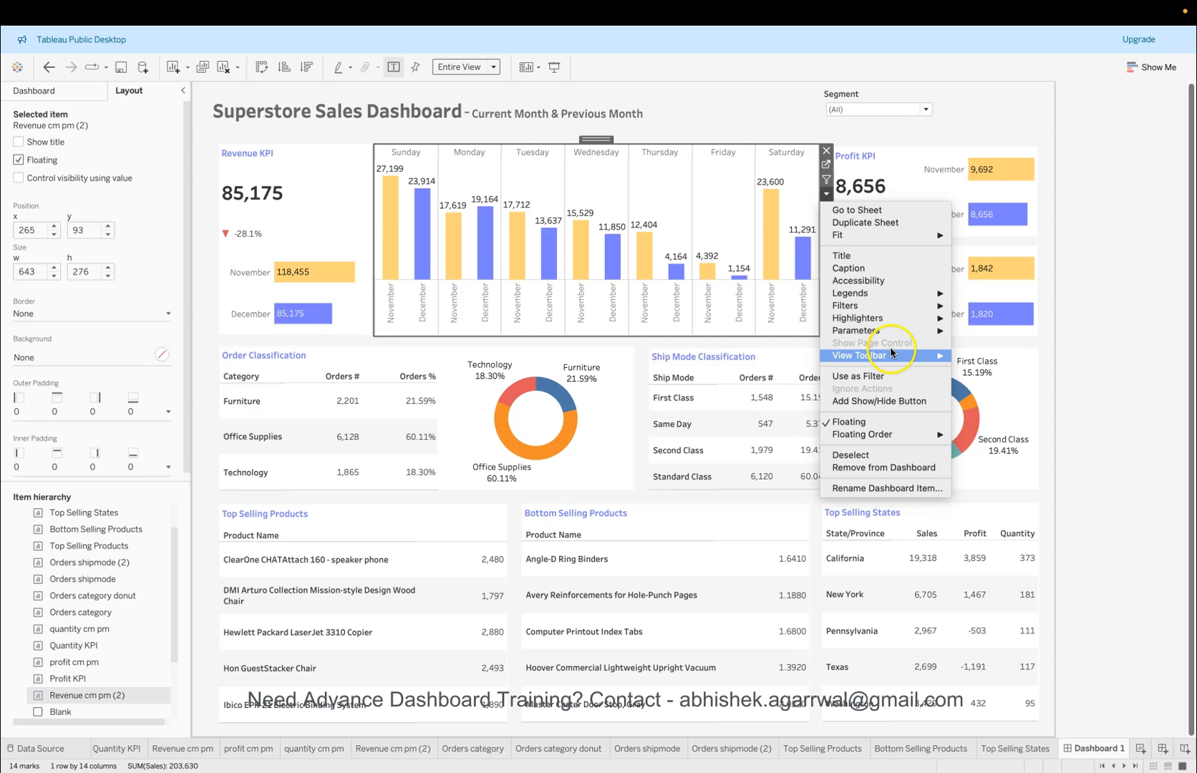
mouse_move(929, 304)
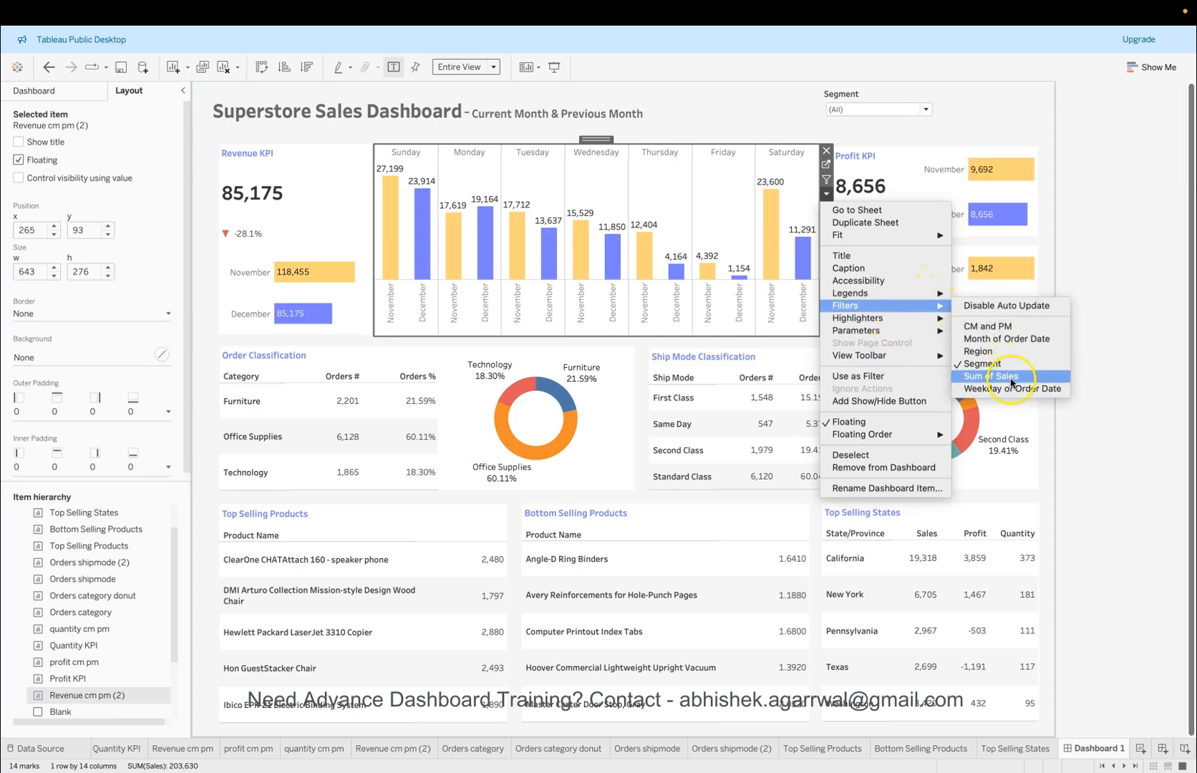
left_click(1004, 351)
left_click(866, 159)
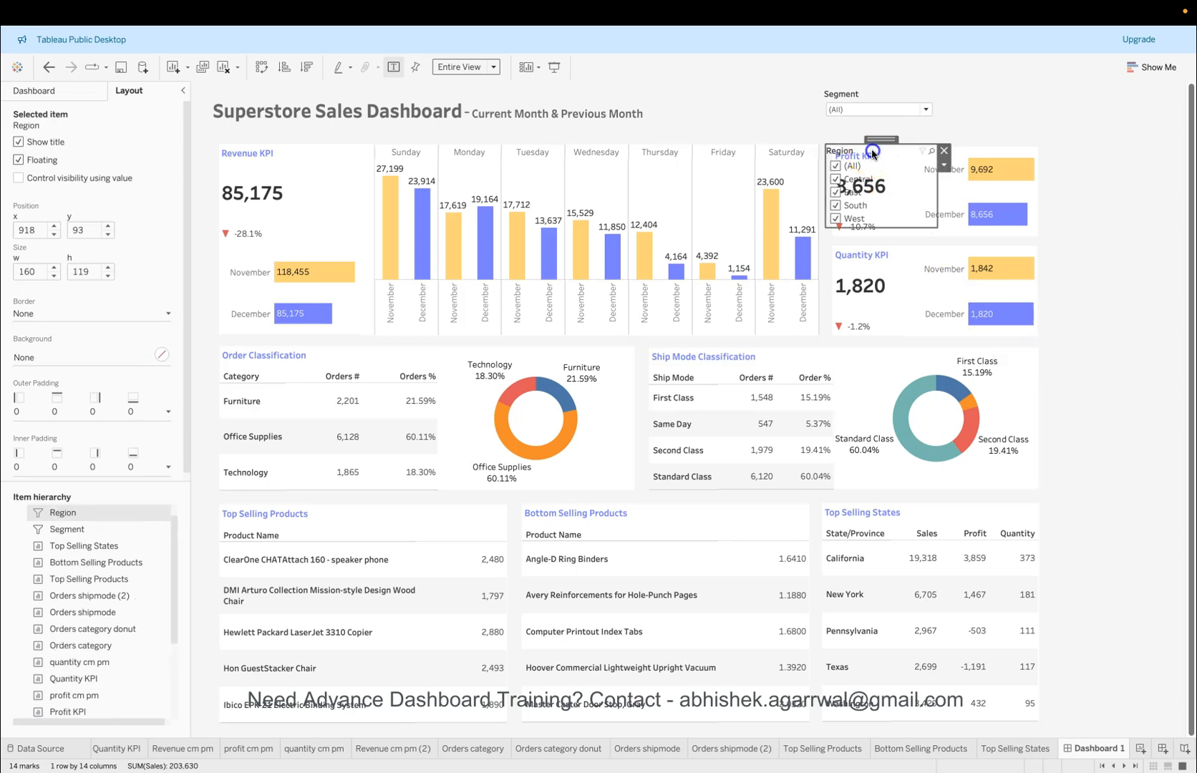
Step: Change the Region filter to a Multiple Values (dropdown) and shorten it to 49 high
left_click(944, 164)
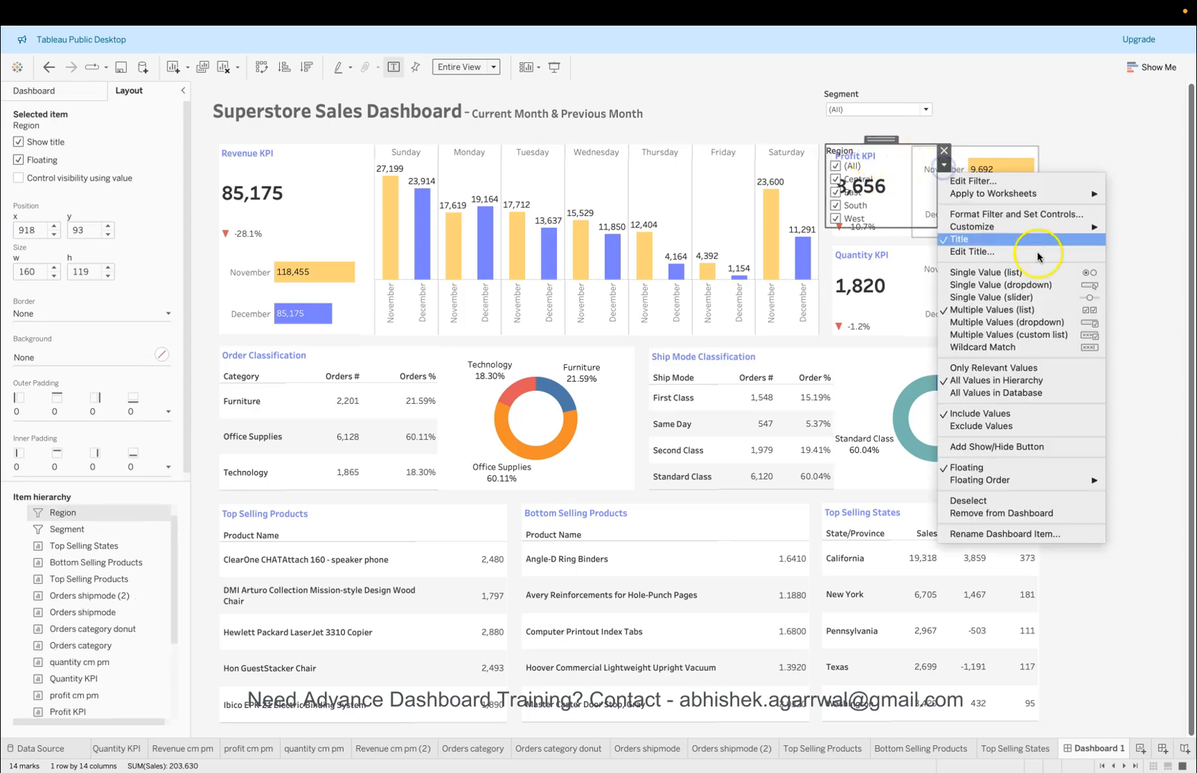
left_click(1063, 322)
left_click_drag(900, 228, 908, 177)
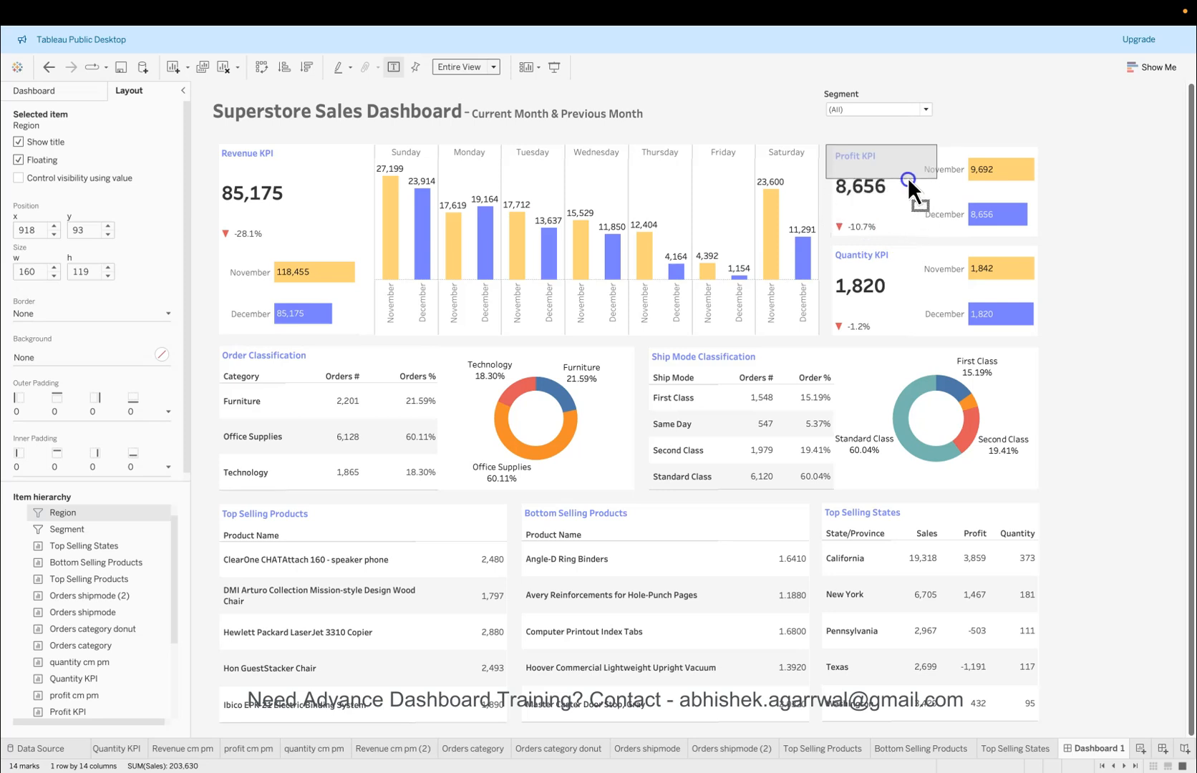
Step: Shift the Segment filter toward the dashboard title and place the Region filter beside it, above the Profit KPI card
left_click(873, 92)
left_click_drag(873, 91, 843, 85)
left_click(856, 154)
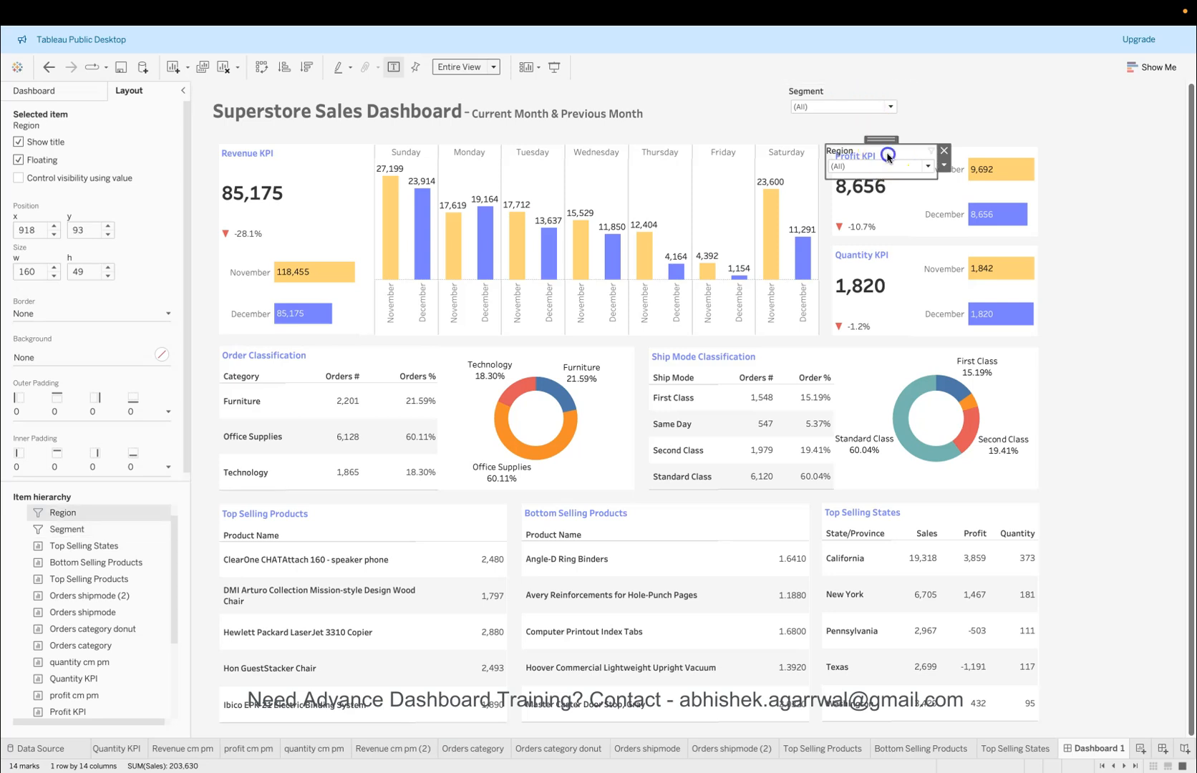
left_click_drag(888, 140, 985, 86)
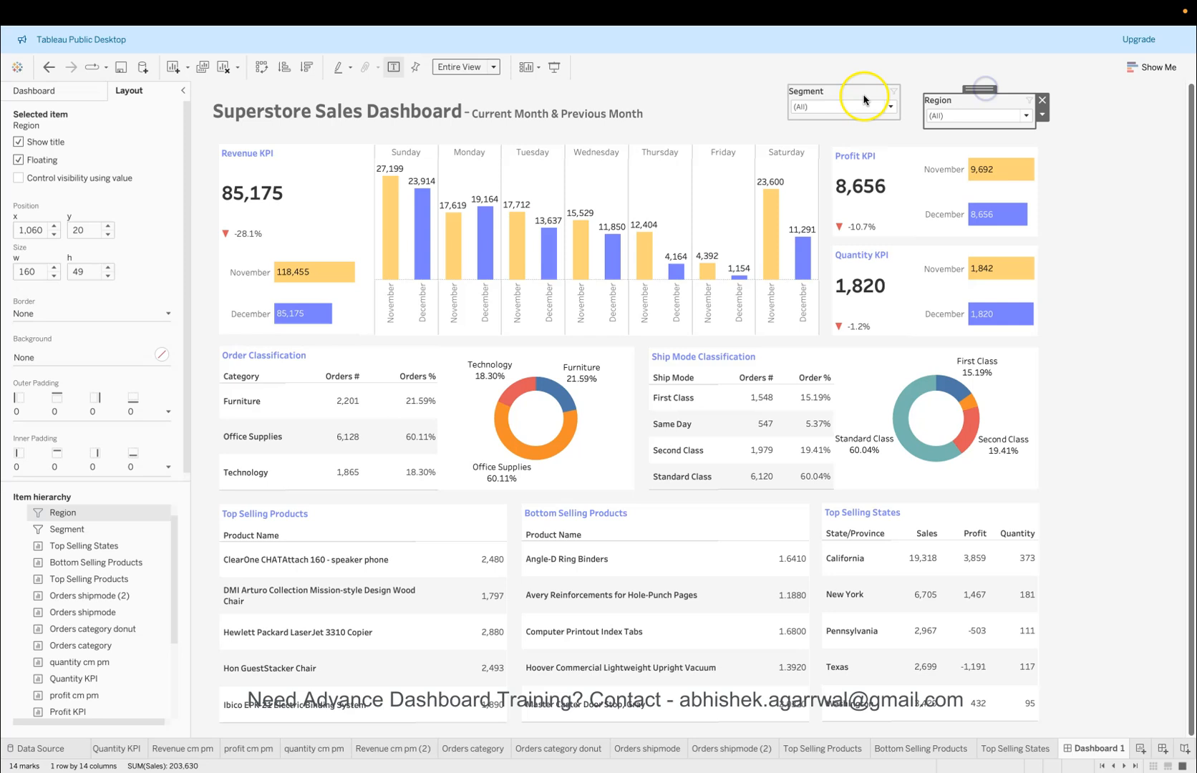
Step: Narrow the Segment filter to 127 and the Region filter to 124 wide, fitting both side by side above the Profit KPI card
left_click(856, 91)
left_click_drag(855, 90, 833, 104)
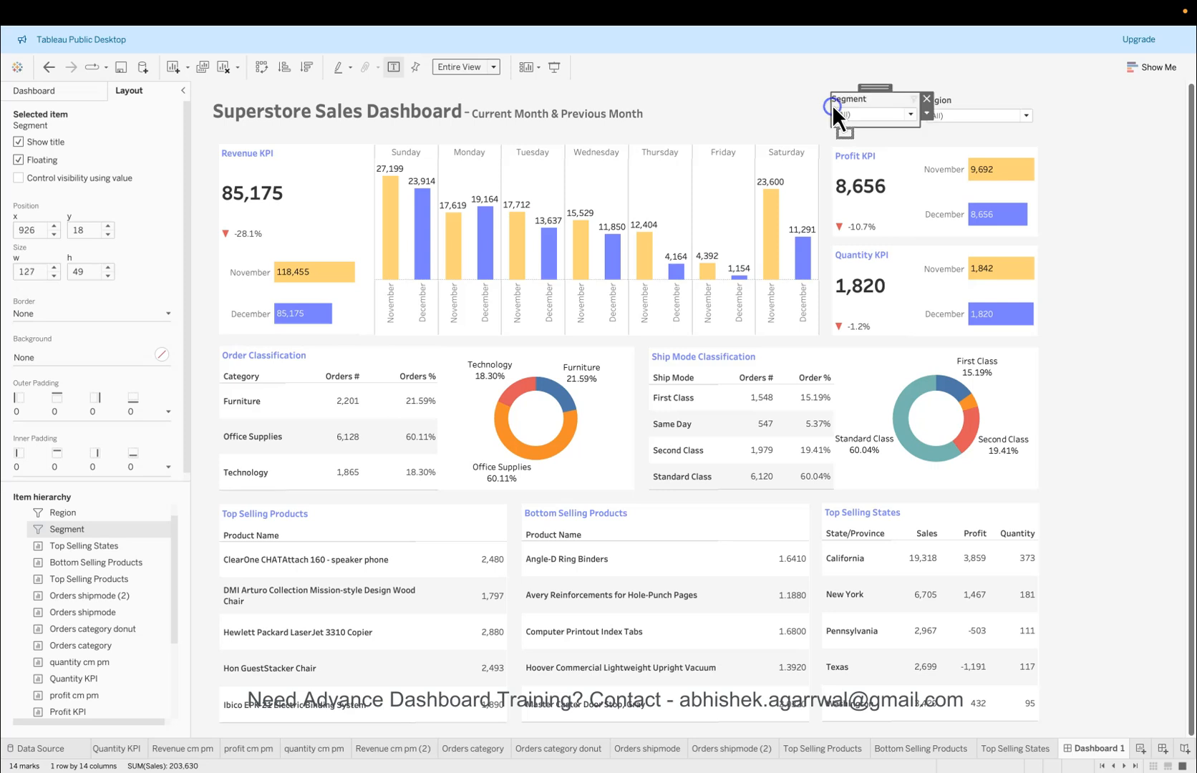
left_click(924, 106)
left_click_drag(923, 106, 948, 105)
left_click(886, 104)
left_click_drag(882, 88, 884, 87)
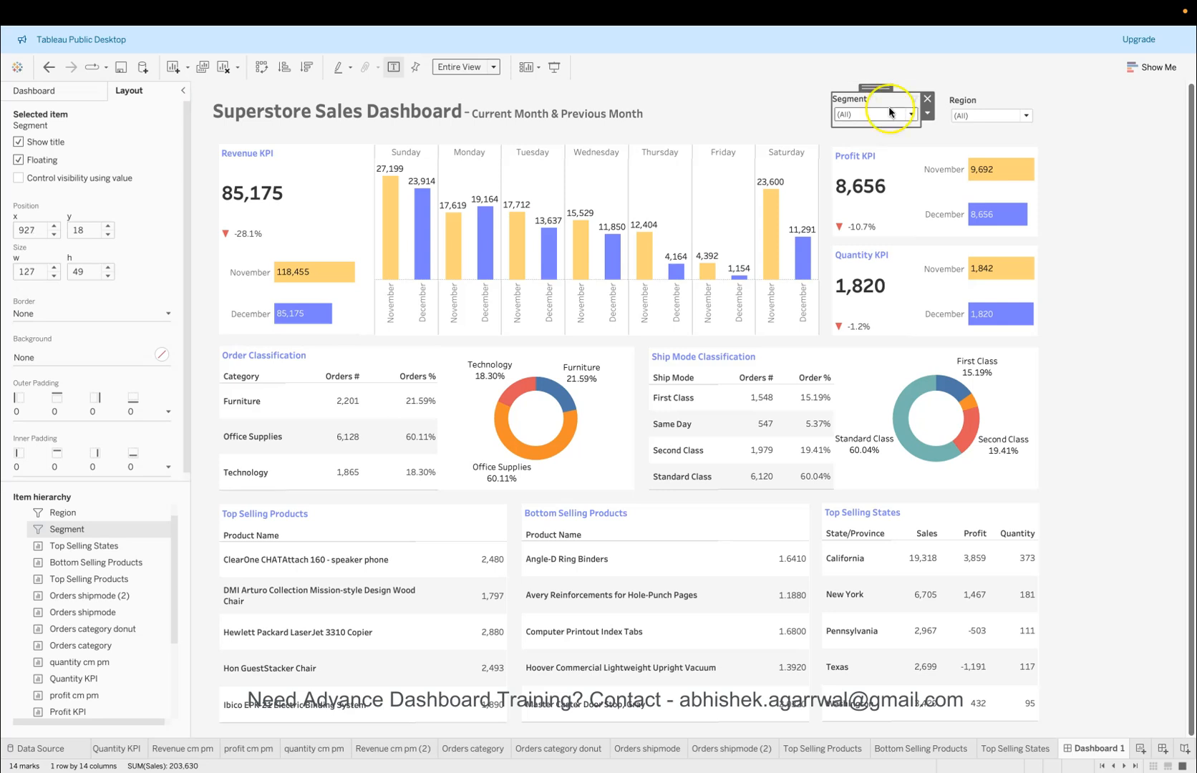
Step: Apply the Segment and Region filters to all worksheets using this data source
left_click(932, 114)
mouse_move(956, 142)
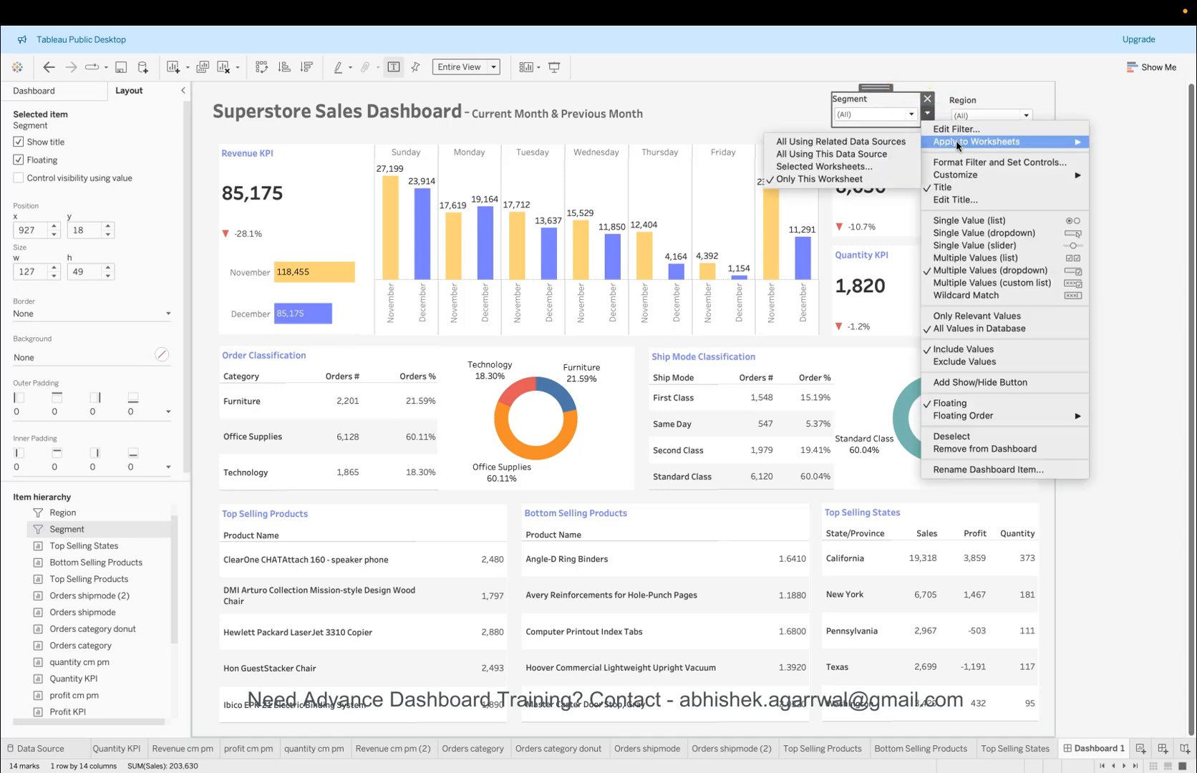
left_click(880, 155)
left_click(968, 102)
left_click(1045, 116)
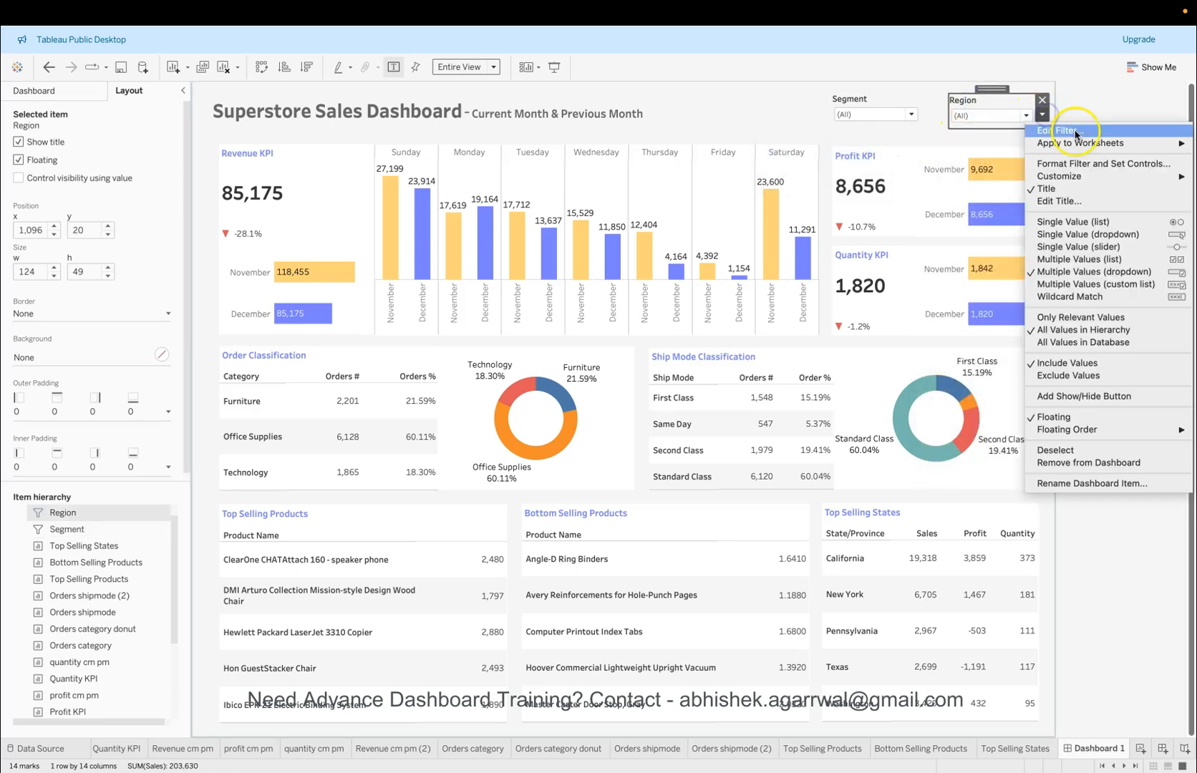
mouse_move(1078, 143)
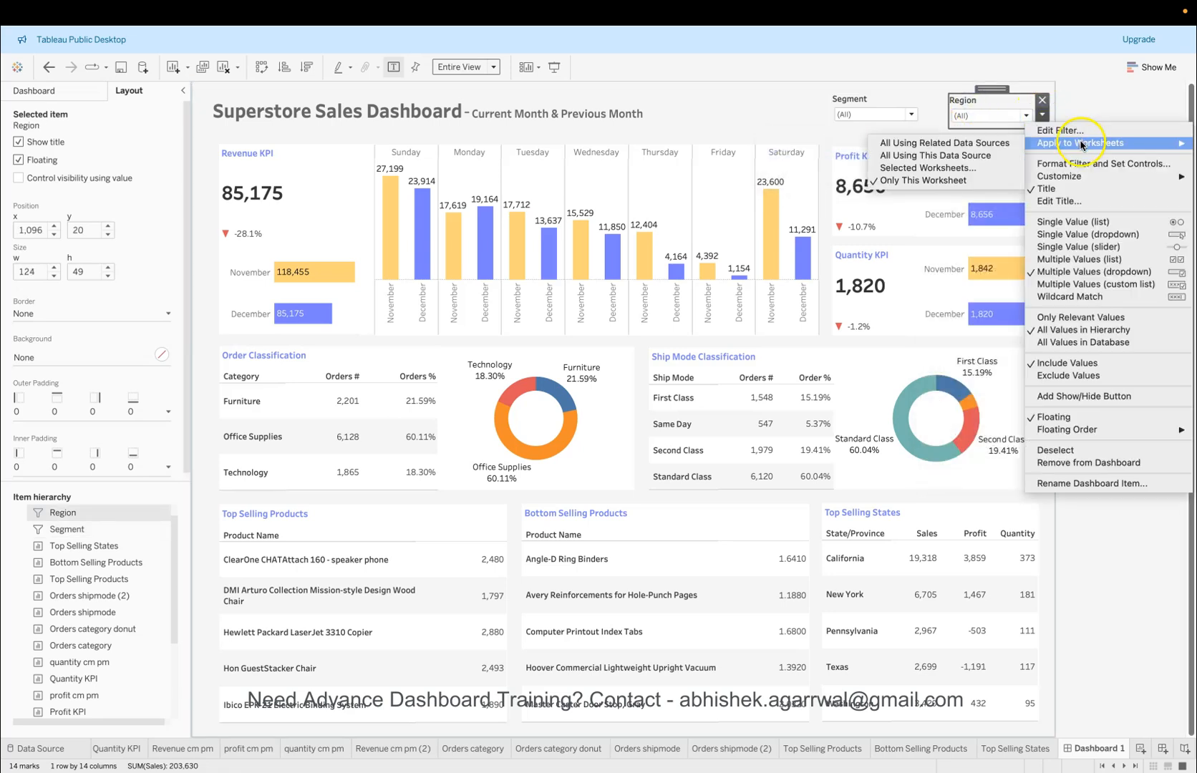
left_click(959, 157)
Step: Test the Segment filter with Consumer, Corporate and Home Office one at a time, and restore all segments
left_click(899, 114)
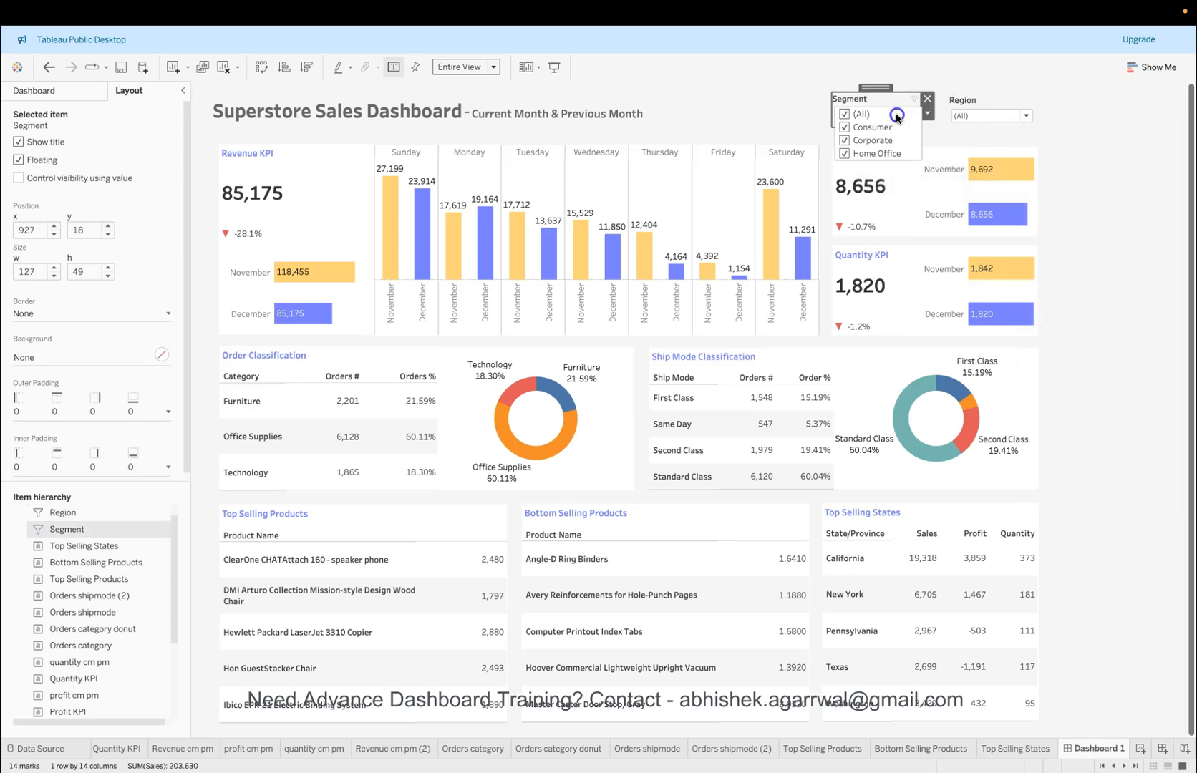
left_click(845, 117)
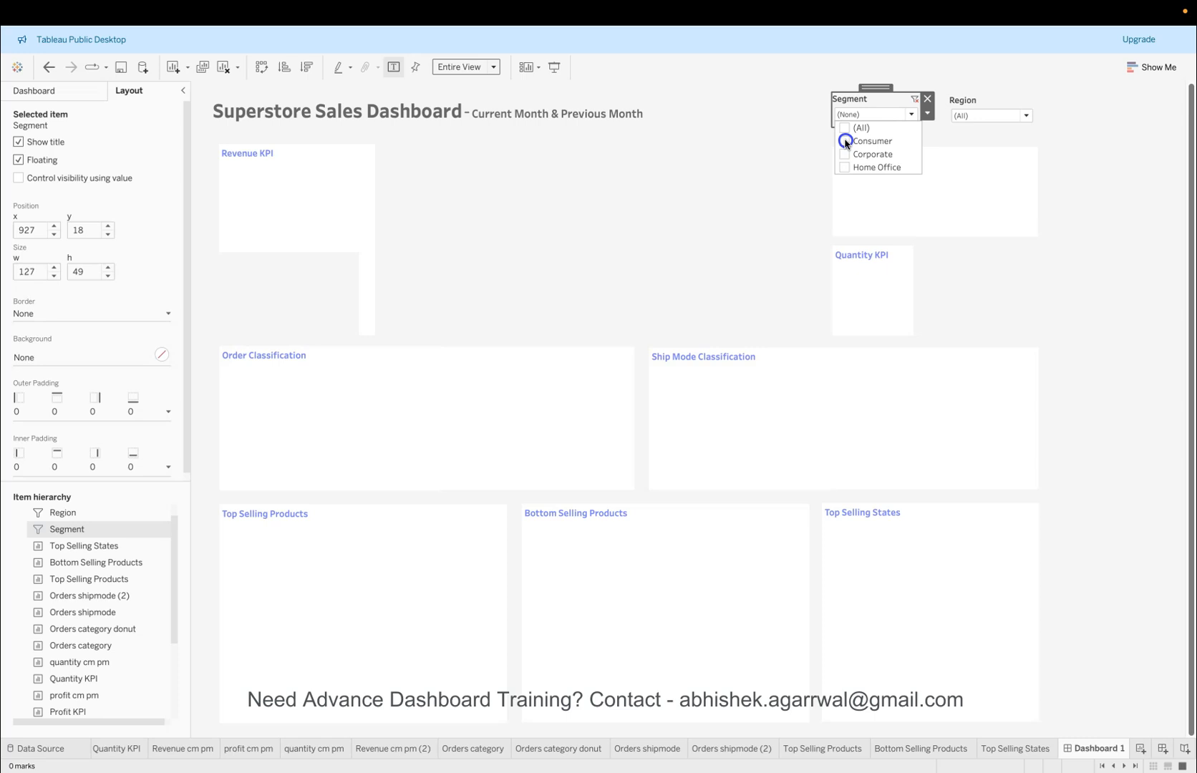
left_click(845, 142)
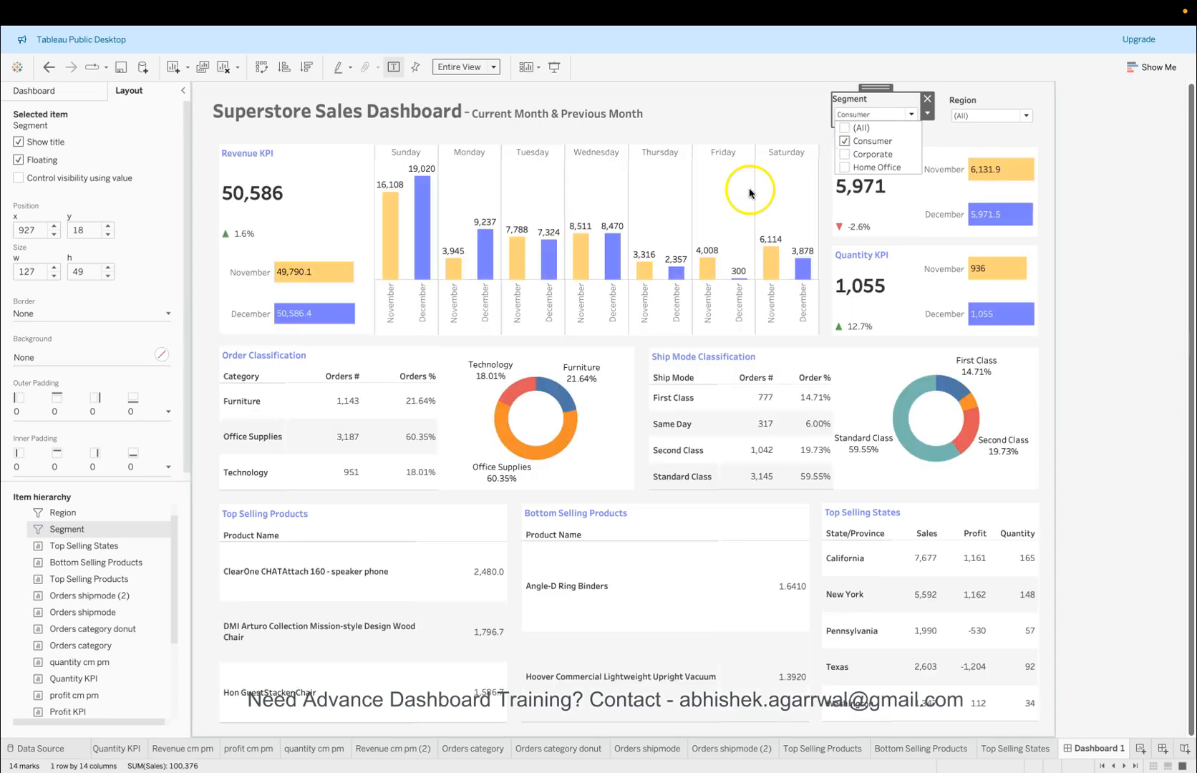
left_click(846, 154)
left_click(846, 142)
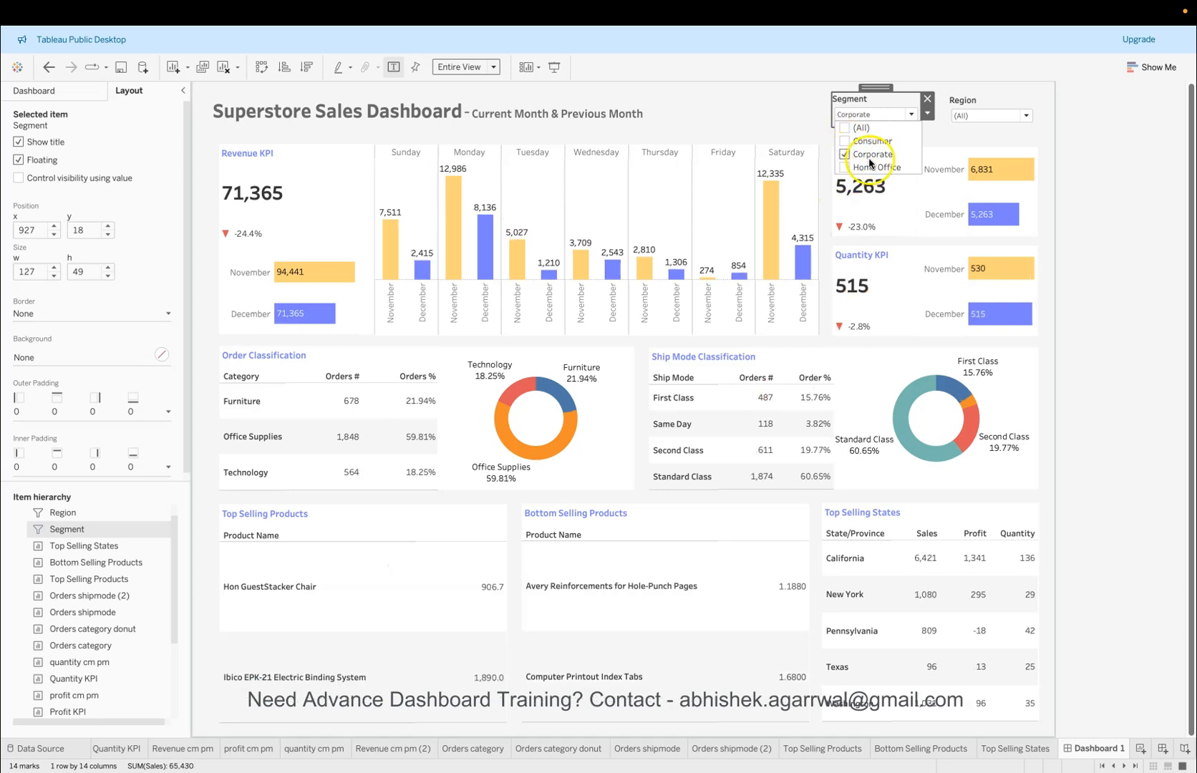
left_click(846, 168)
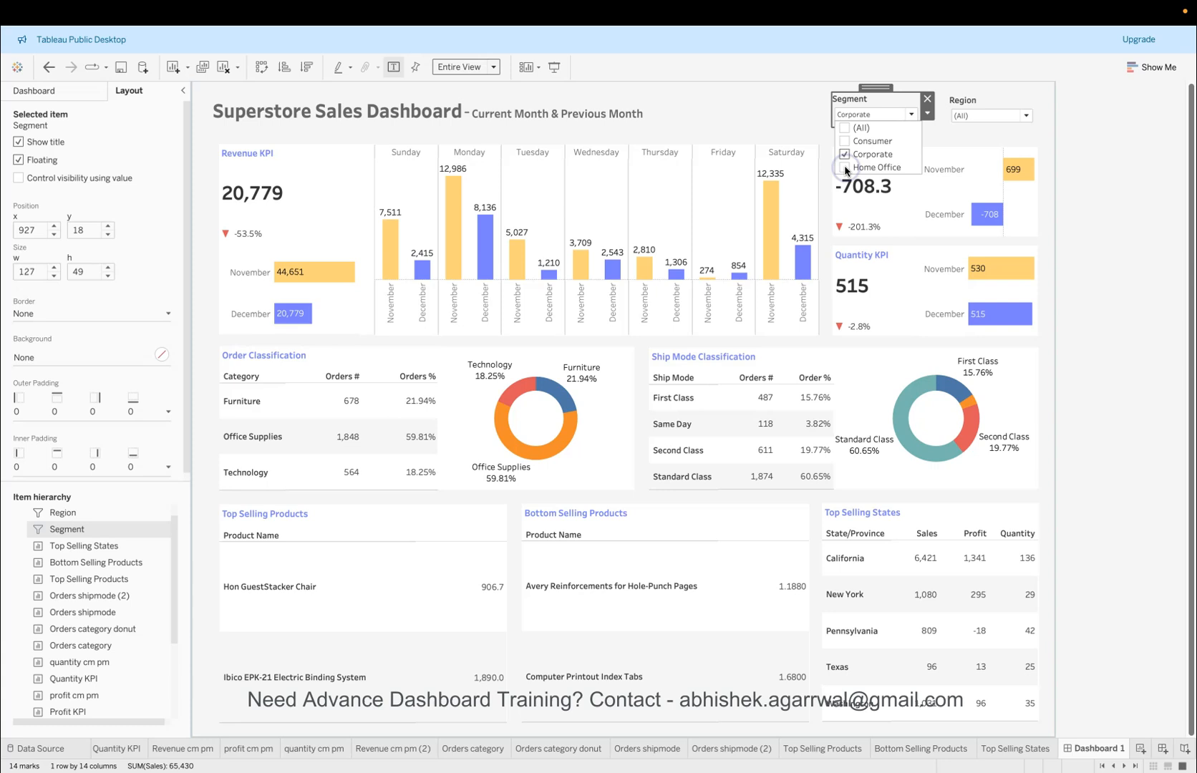
left_click(845, 156)
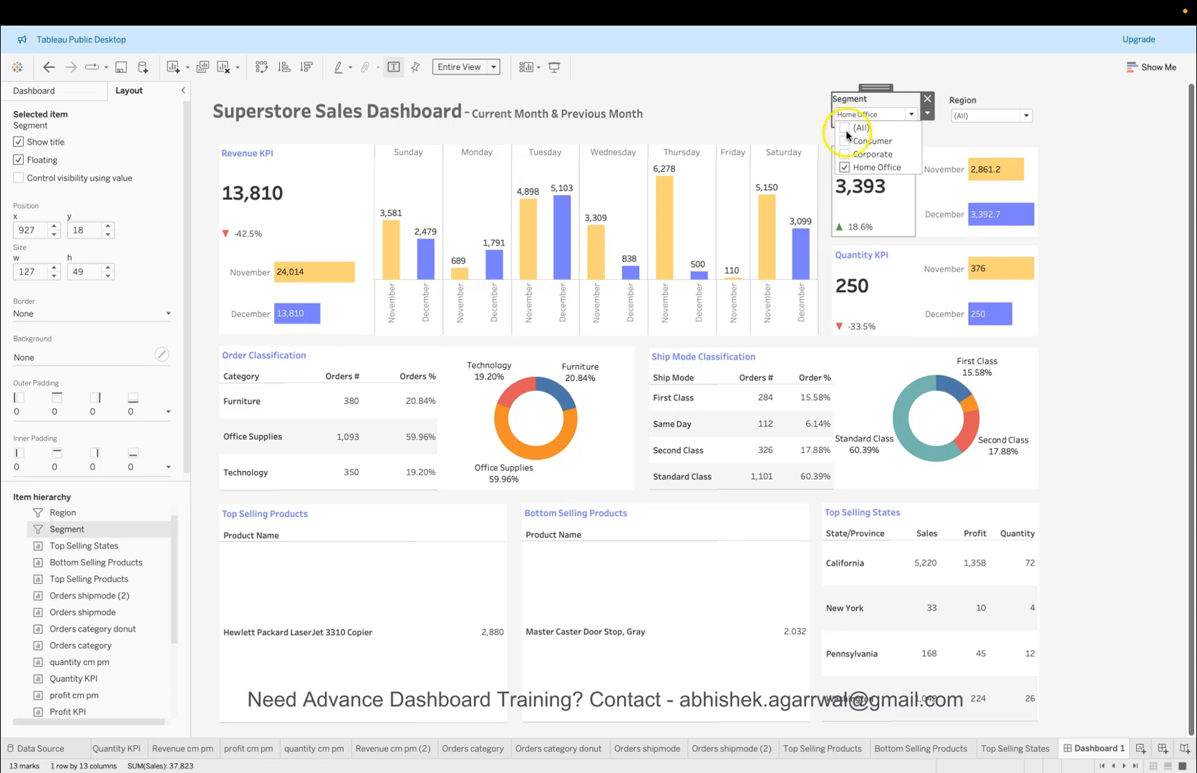
left_click(845, 128)
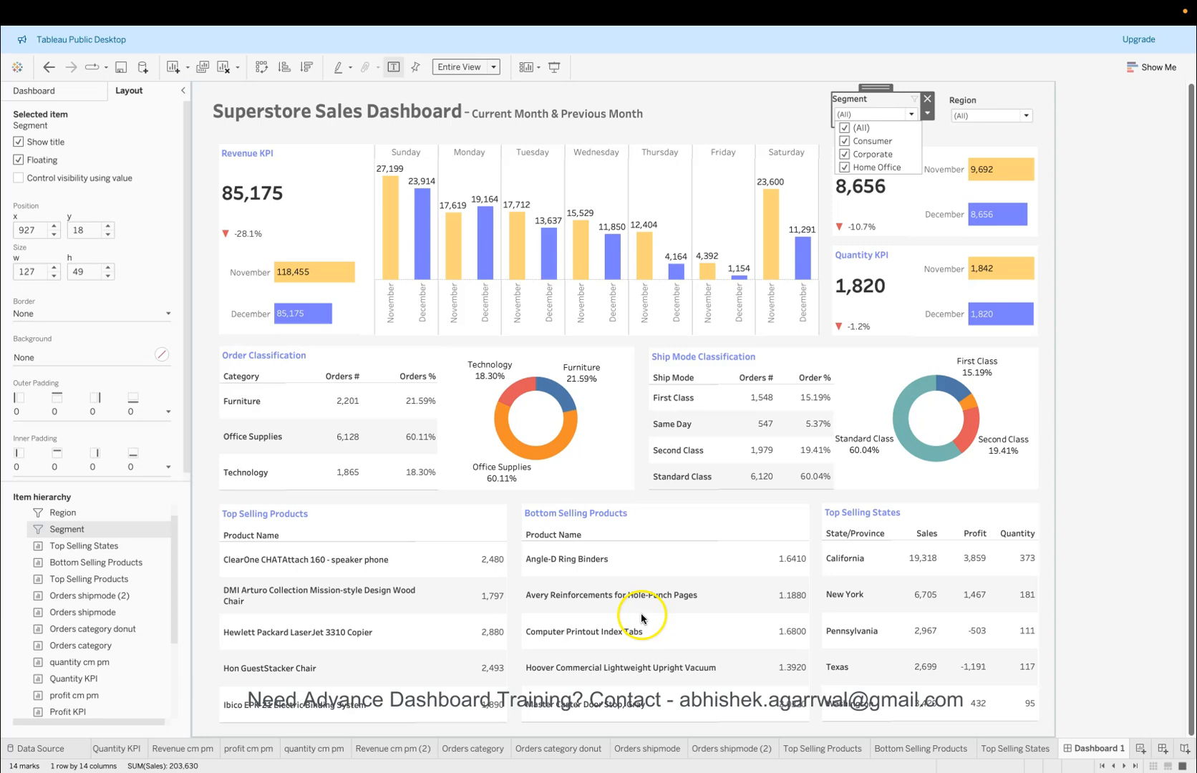
Step: Check the dashboard for the Corporate segment alone, reselect all segments and deselect the filter
left_click(845, 129)
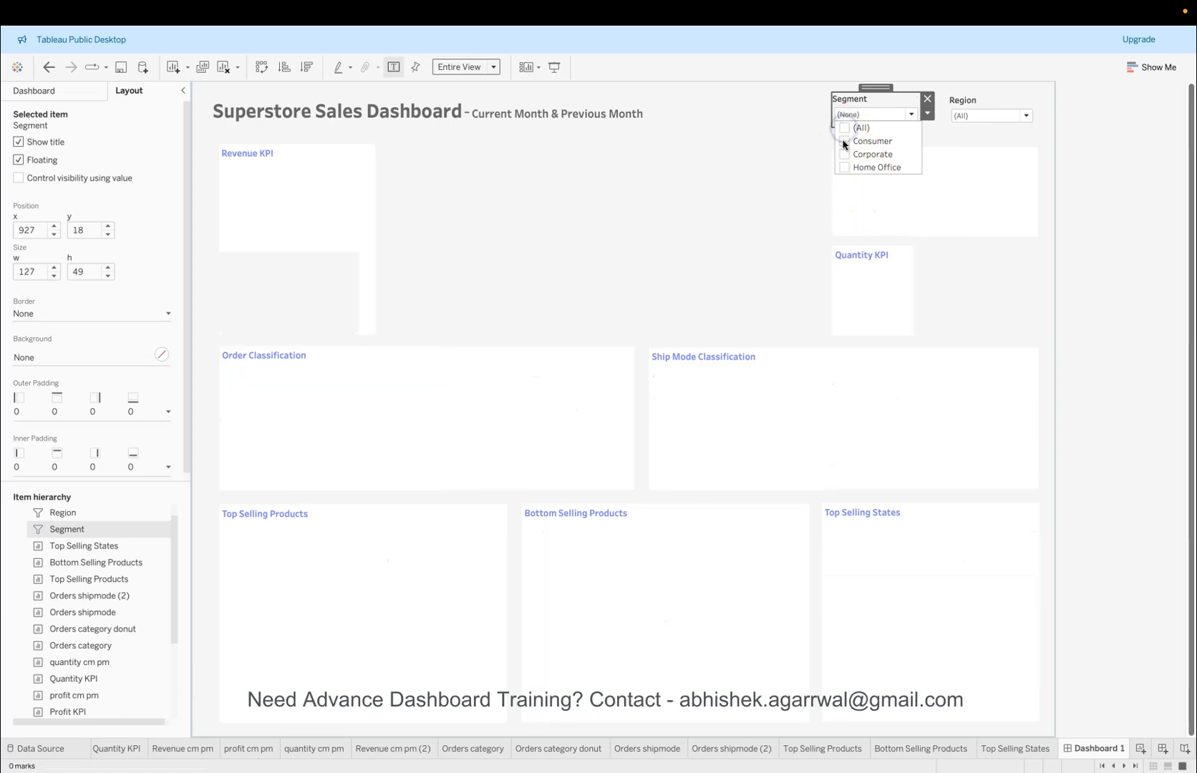
left_click(846, 155)
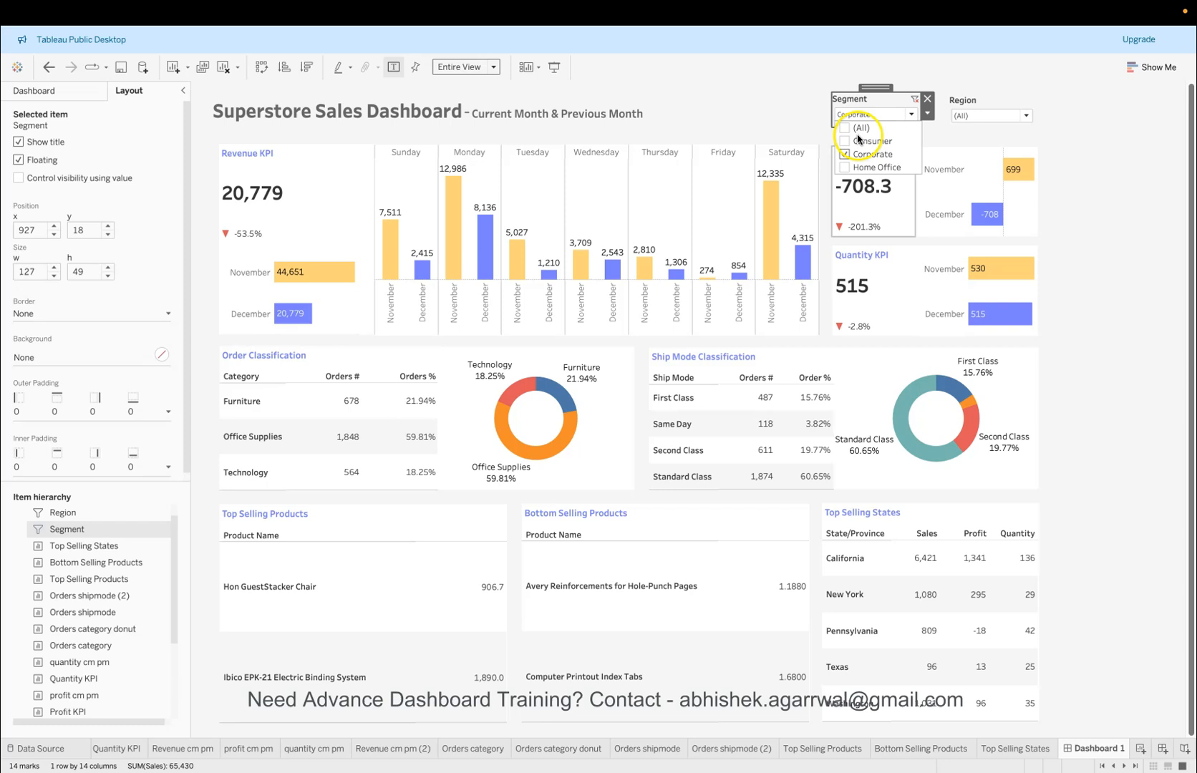
left_click(858, 129)
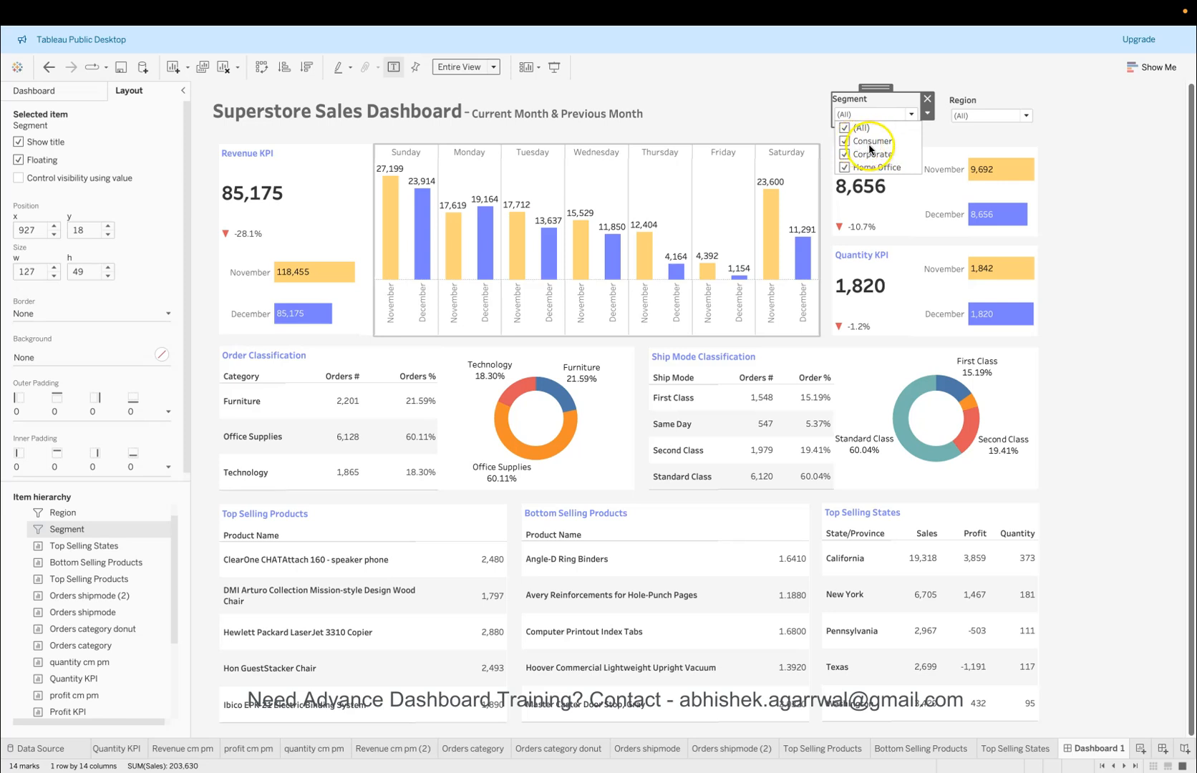
left_click(893, 115)
left_click(1089, 289)
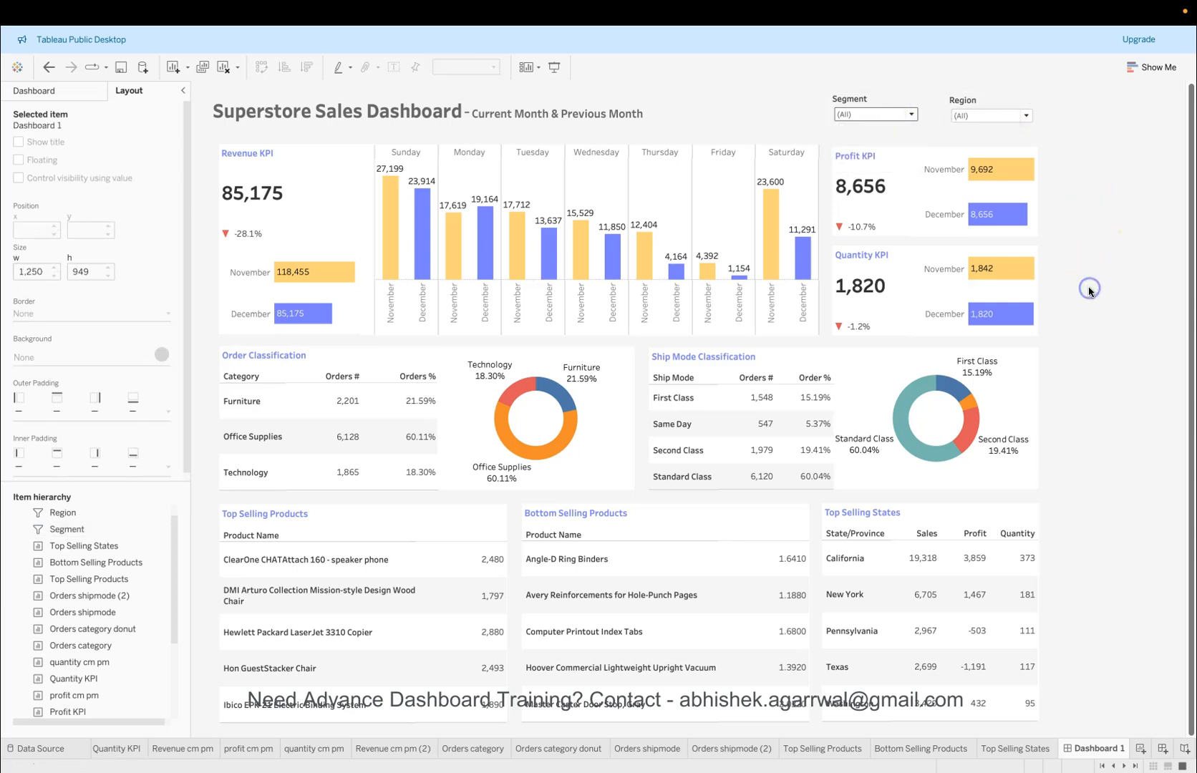